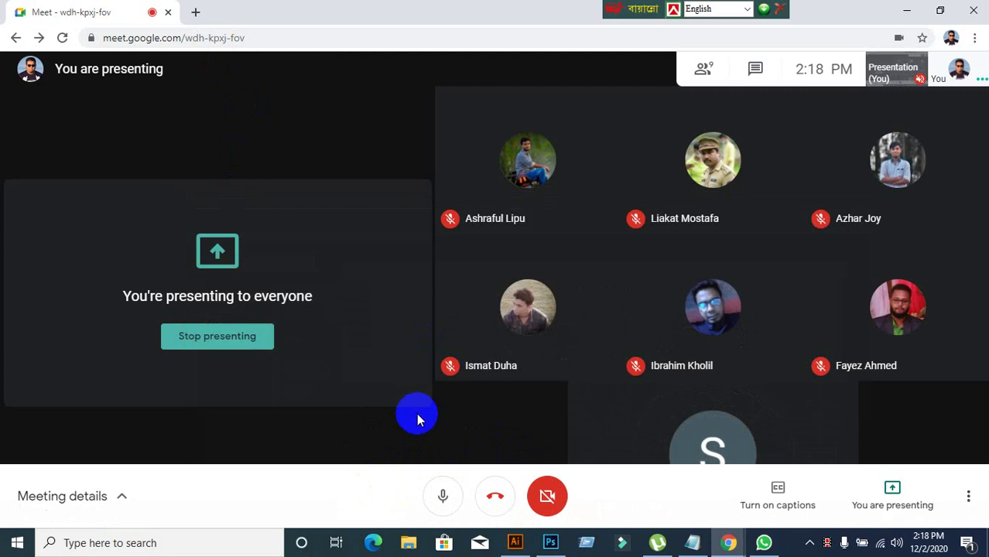
click(195, 14)
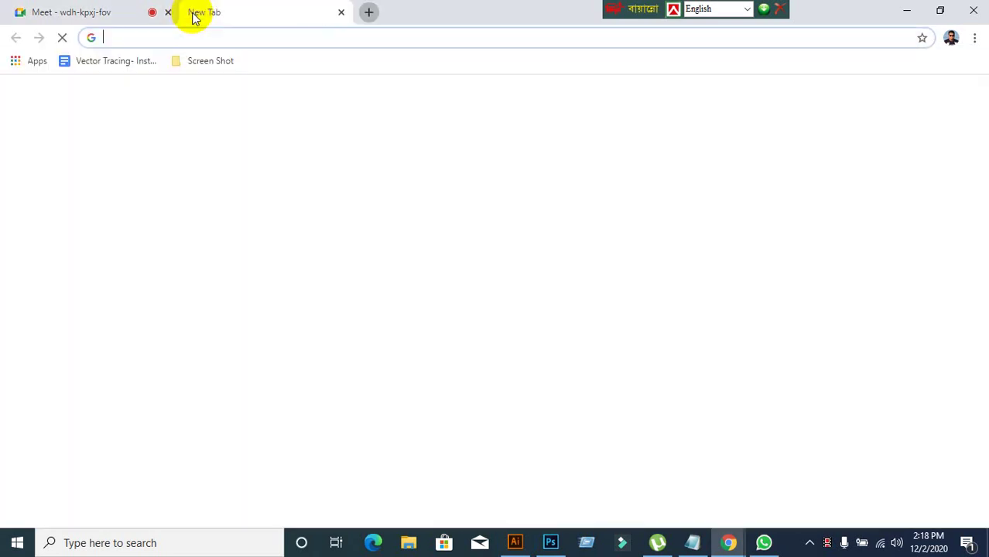
click(147, 14)
click(262, 19)
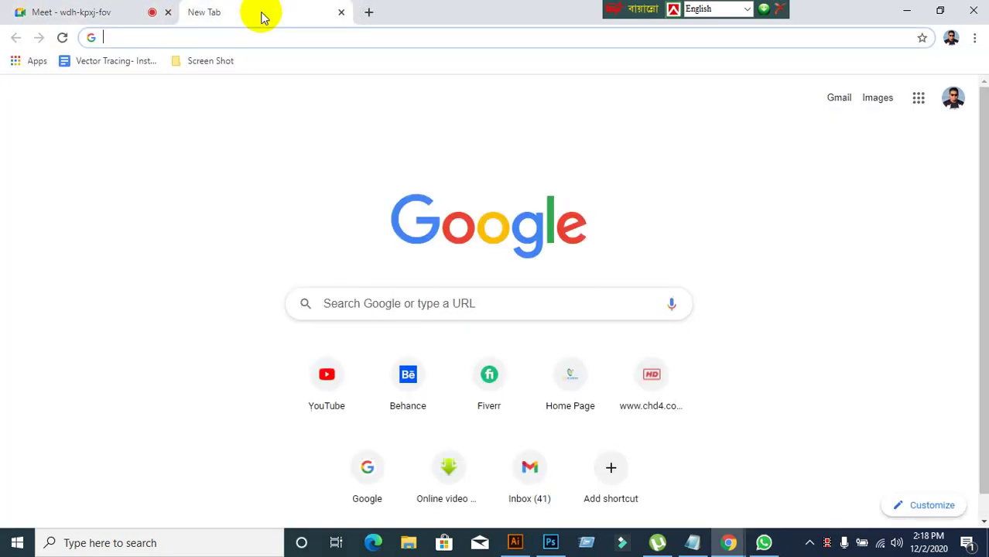
click(42, 14)
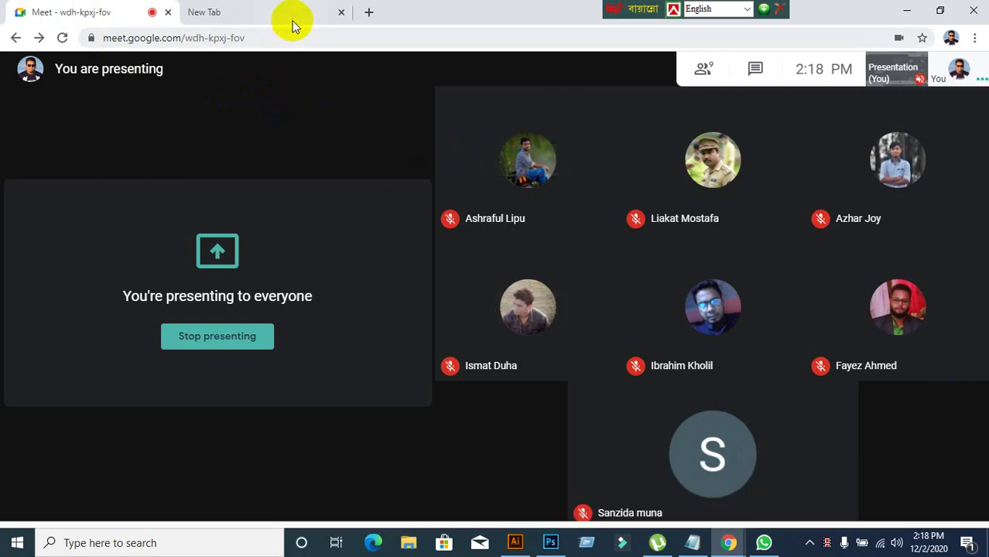
click(293, 19)
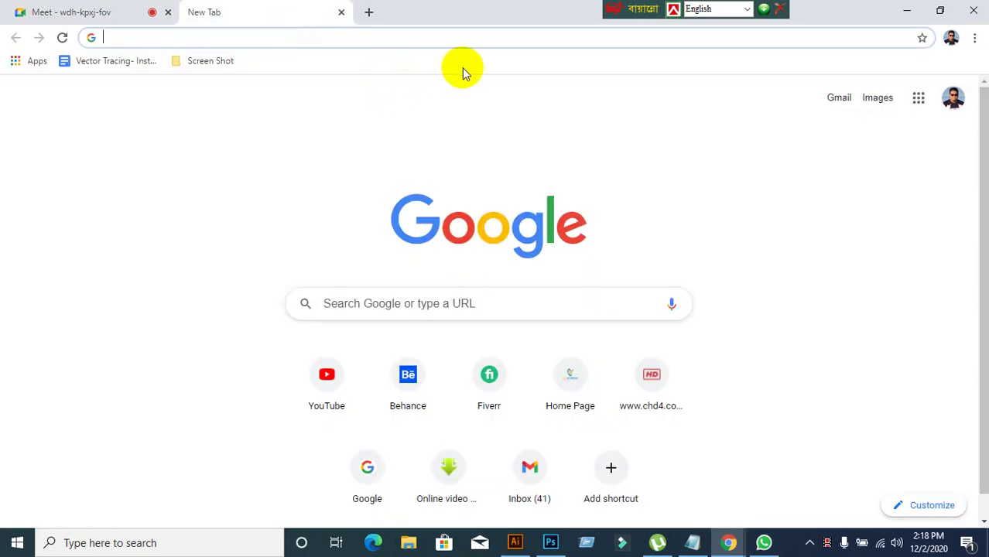
text(ww)
key(BackSpace)
key(BackSpace)
key(BackSpace)
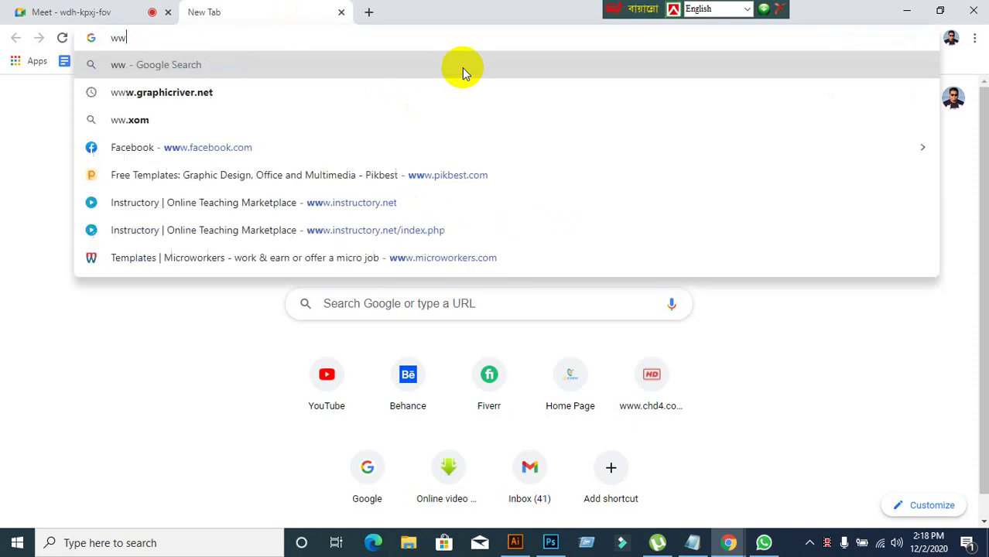
text(www.gr)
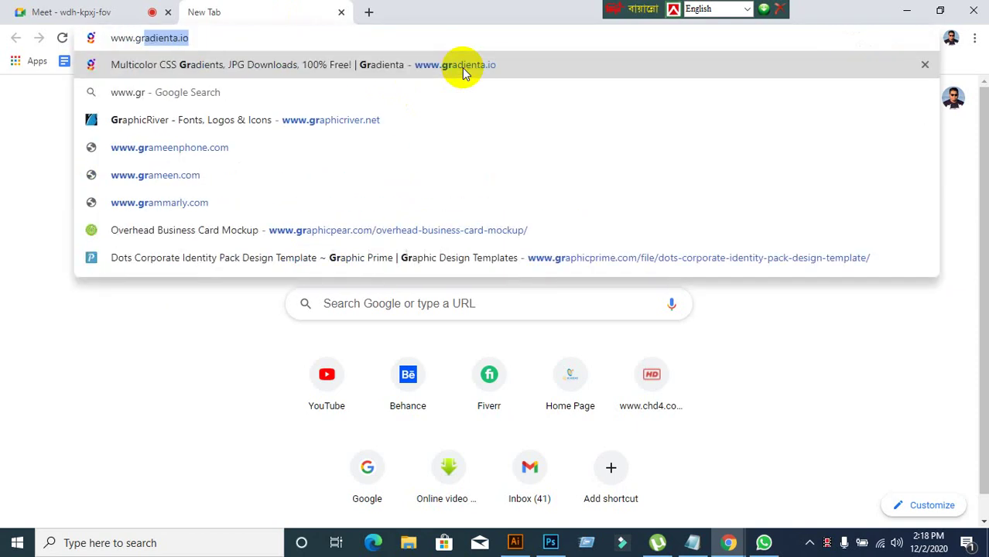
text(ap)
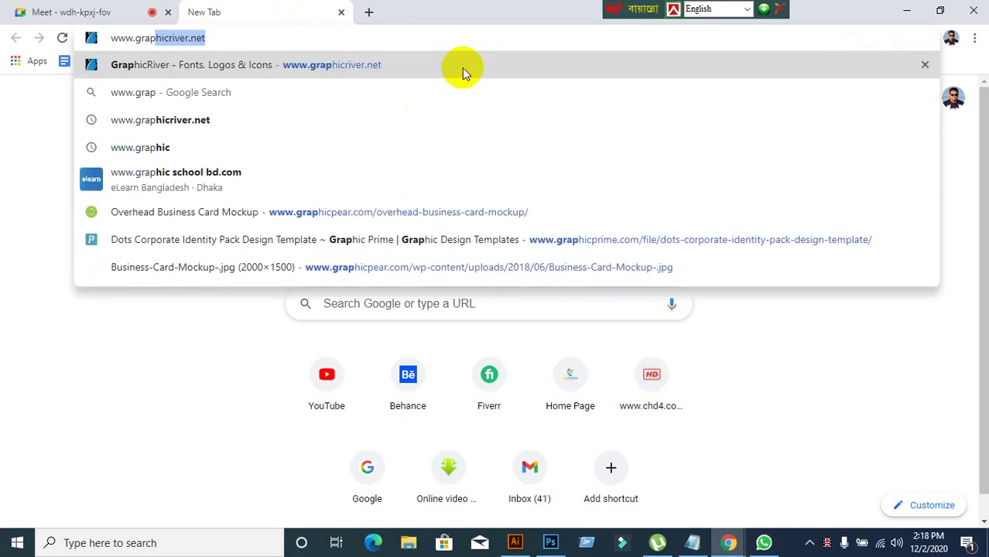
key(Return)
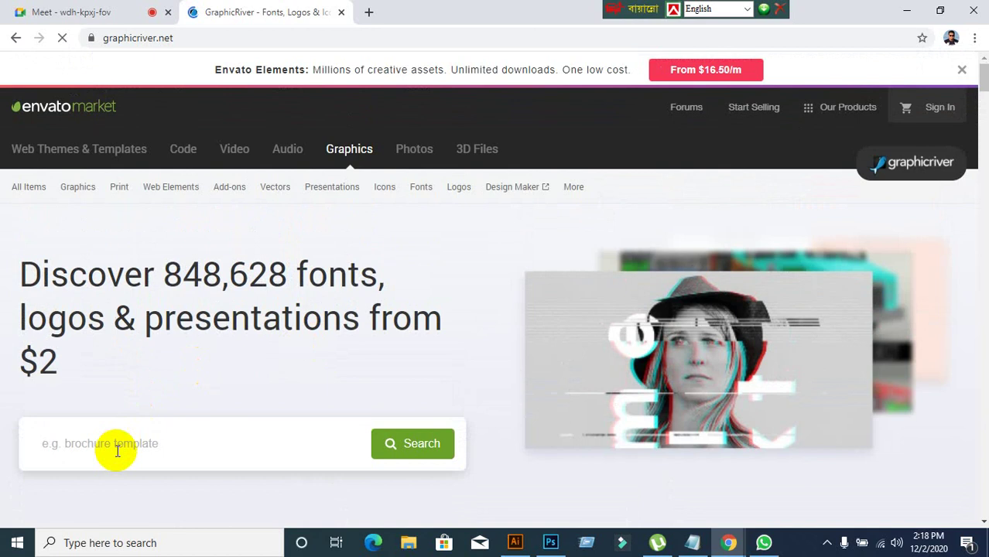
- Search the site for letterhead in Print and sort the results by Trending
click(116, 451)
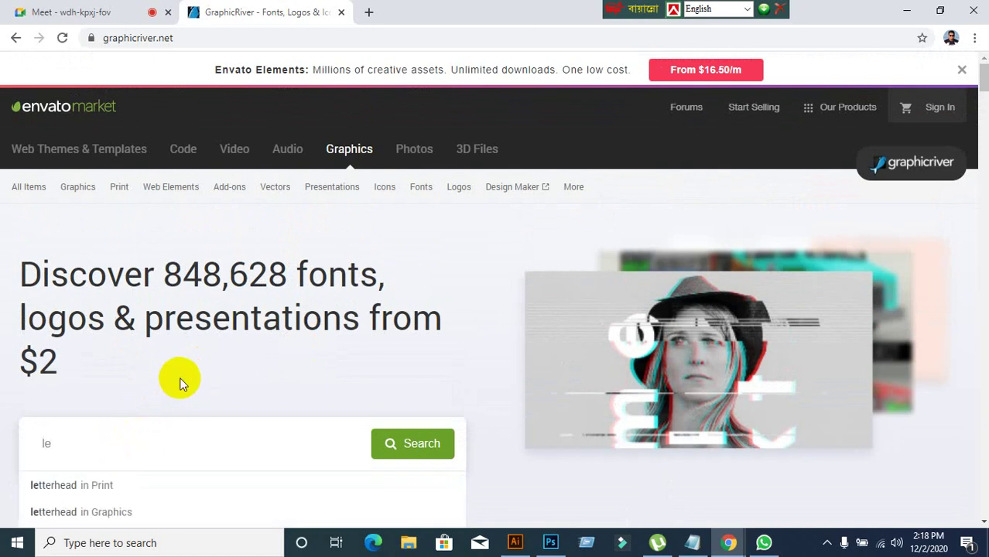
click(75, 488)
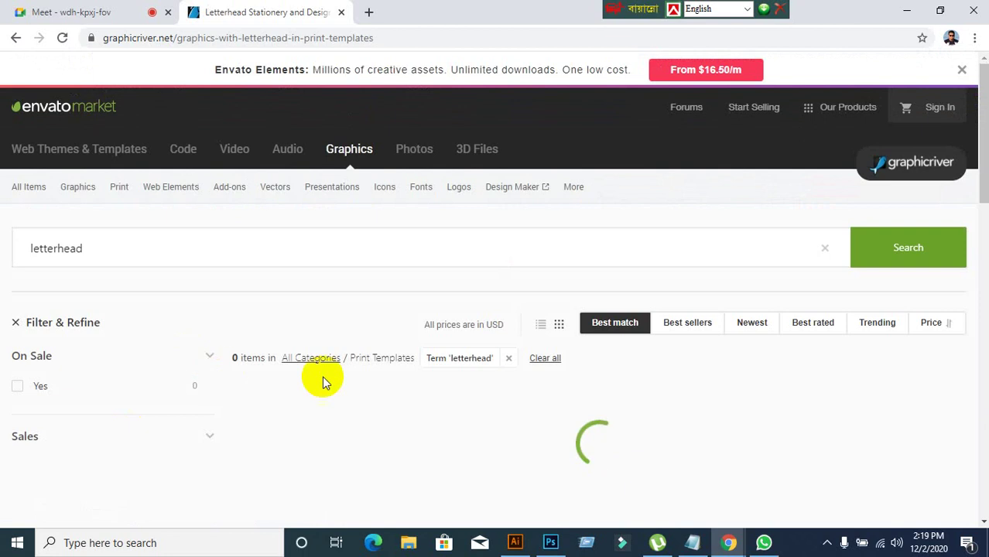
scroll(426, 356, down, 3)
scroll(426, 362, up, 1)
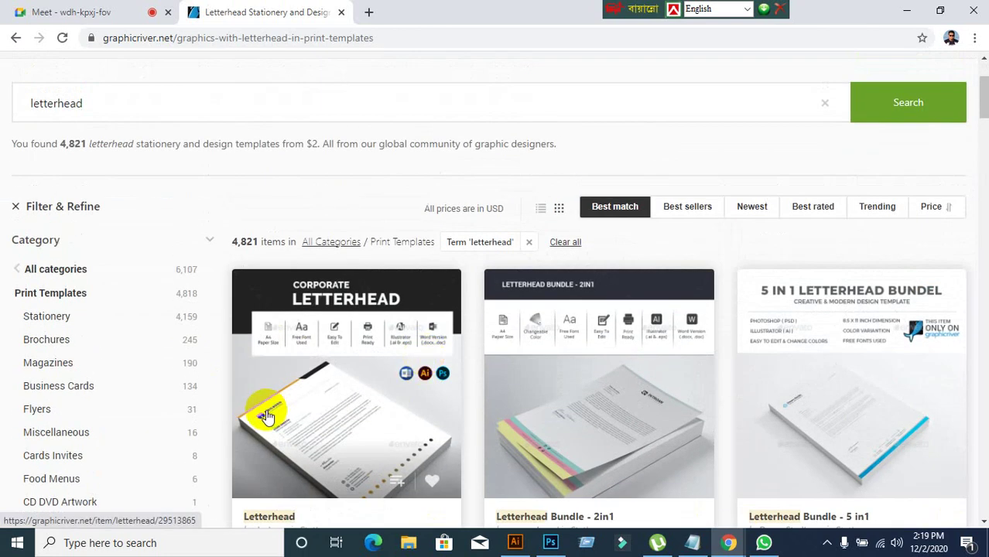
click(880, 209)
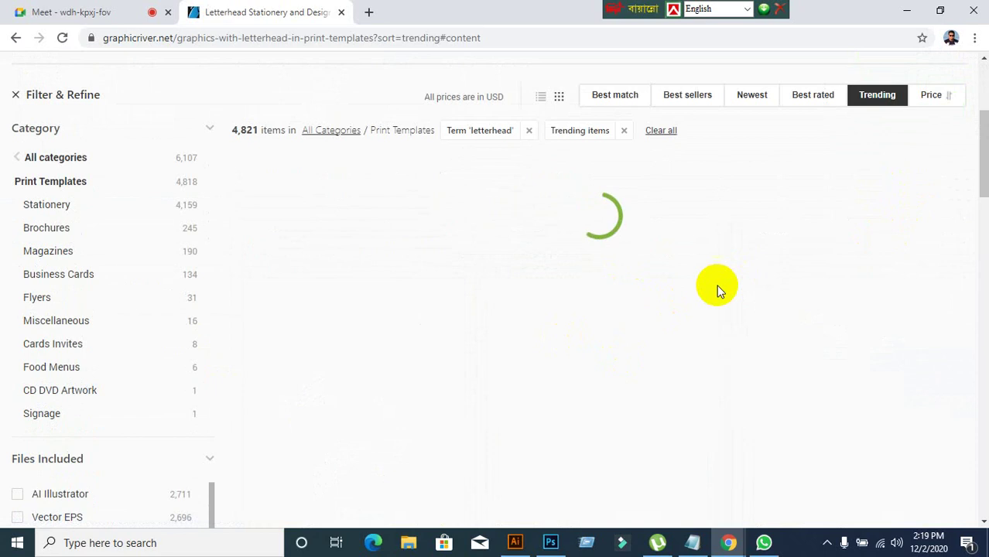
- Look through the trending letterhead designs and open the LEAVES letterhead shown on a blue and white background
scroll(580, 360, down, 8)
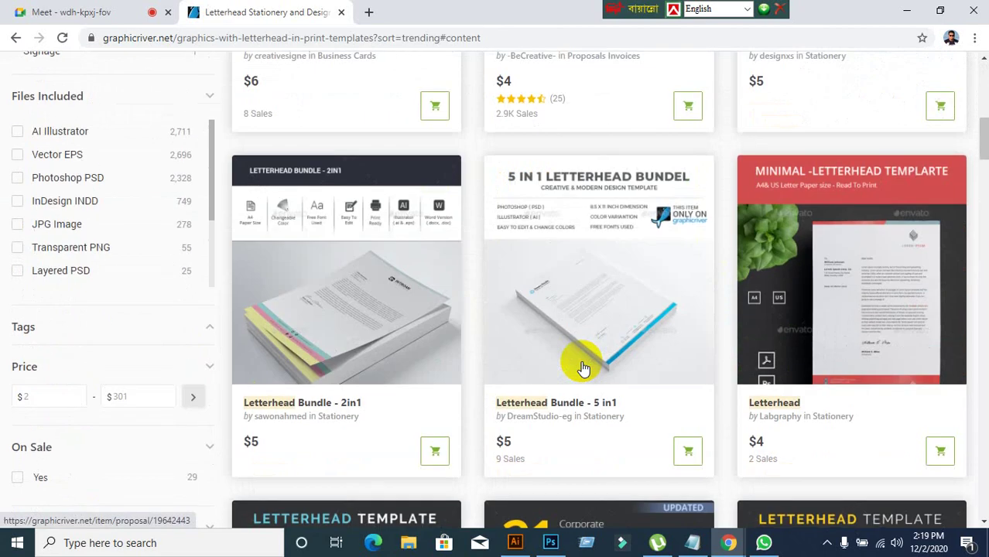
scroll(583, 367, down, 6)
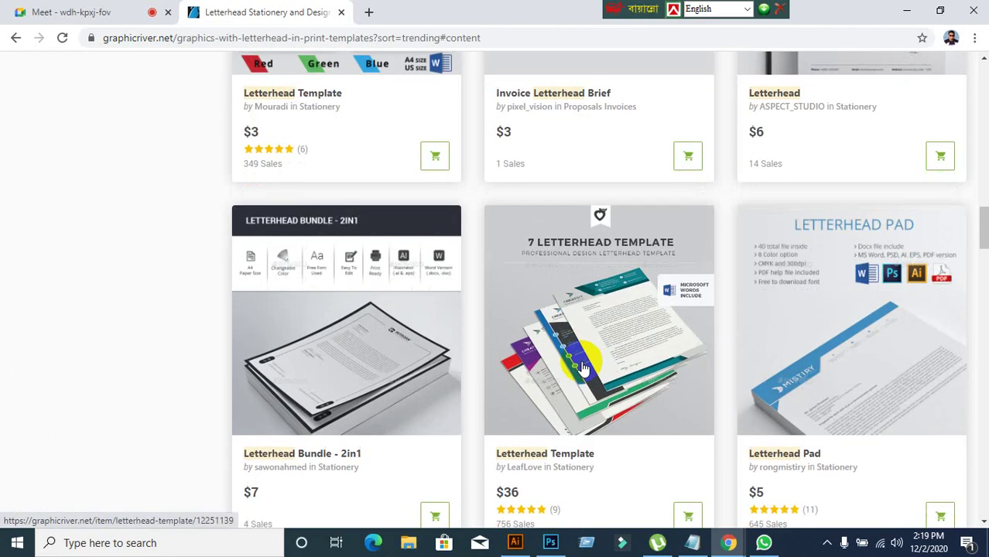
scroll(583, 368, down, 7)
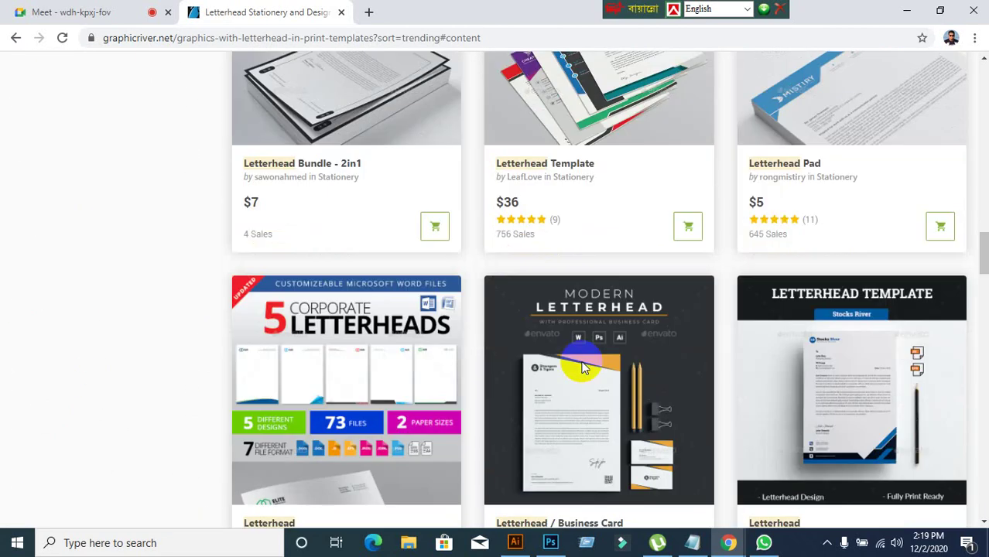
scroll(583, 368, down, 4)
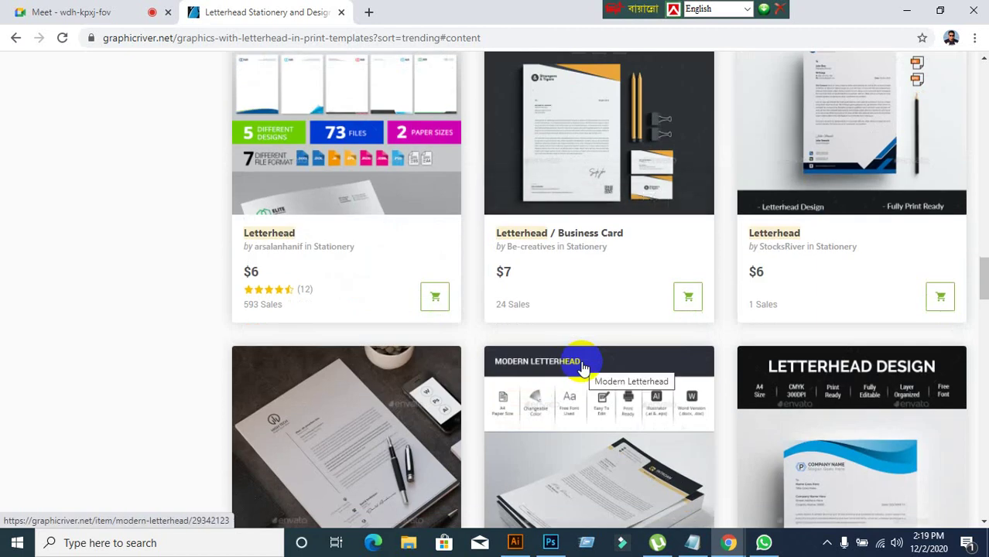
scroll(583, 368, down, 7)
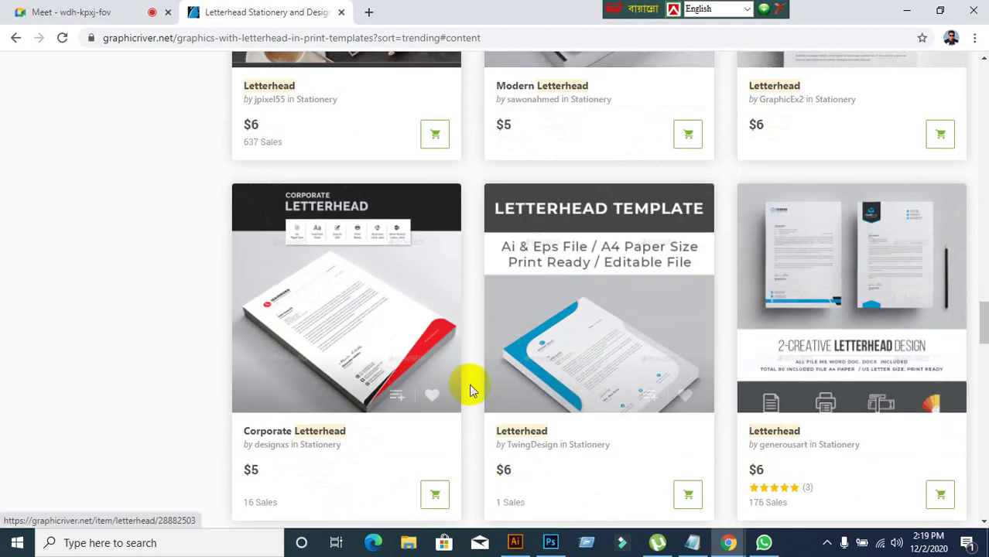
scroll(418, 271, down, 4)
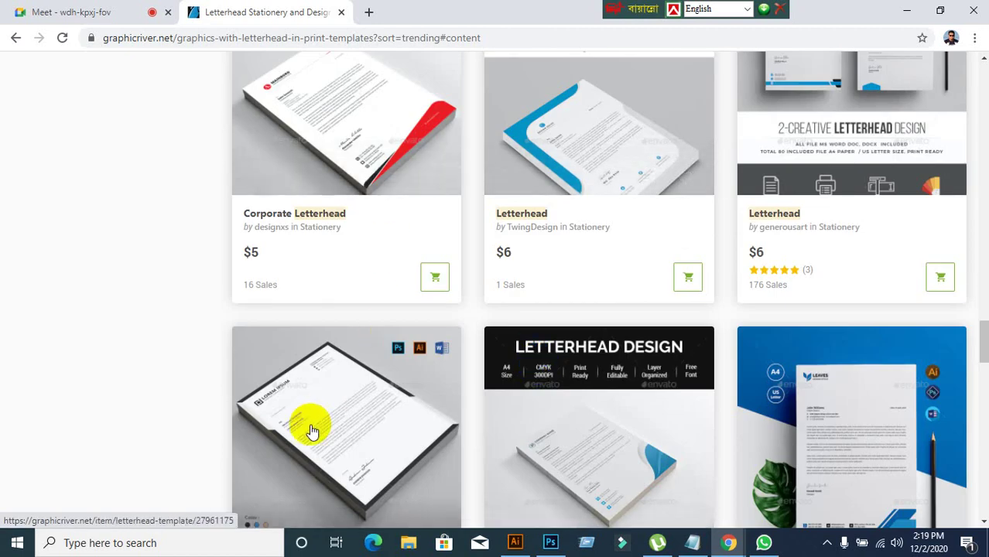
click(872, 438)
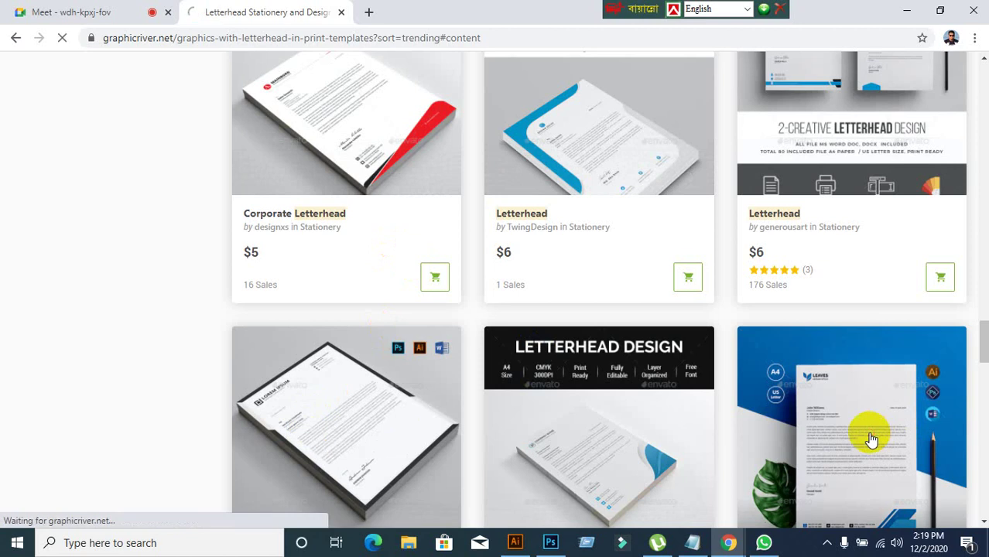
- Examine the LEAVES letterhead's preview images and colour versions, and return to the trending results
scroll(373, 453, down, 3)
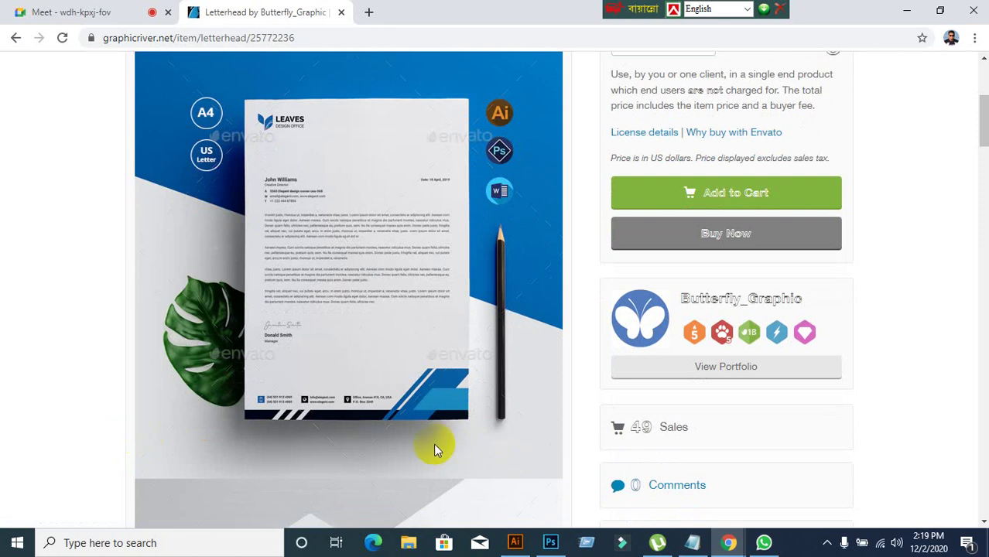
scroll(434, 448, down, 9)
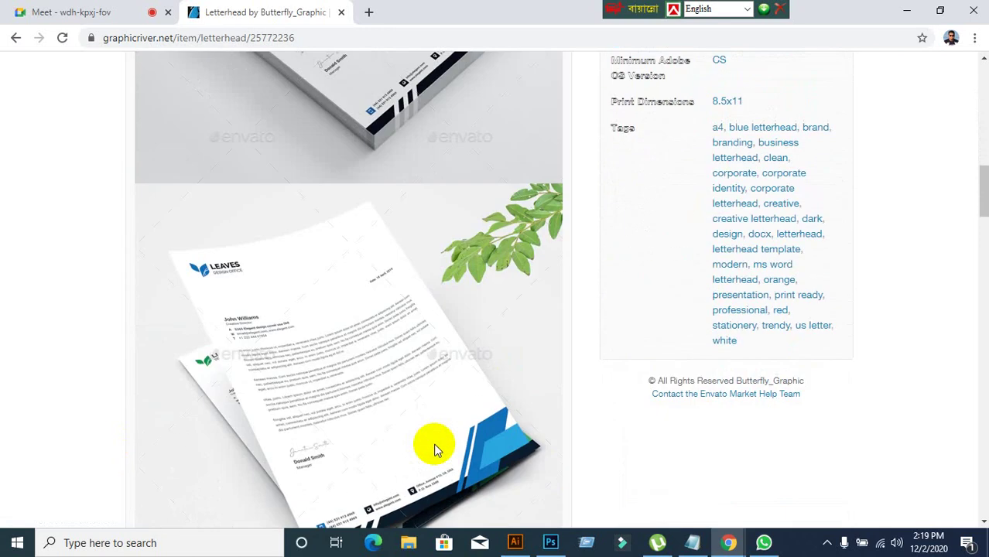
scroll(435, 449, up, 12)
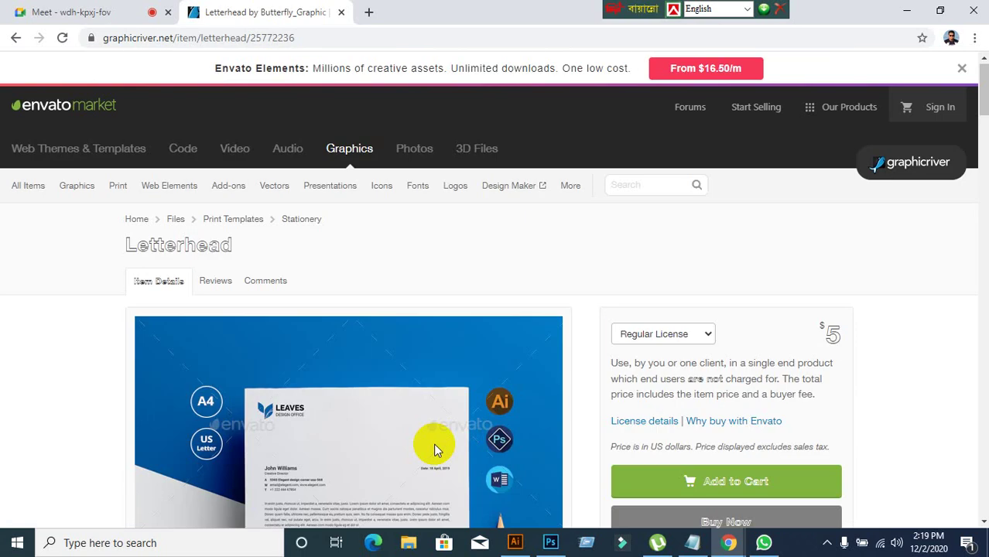
scroll(434, 449, down, 3)
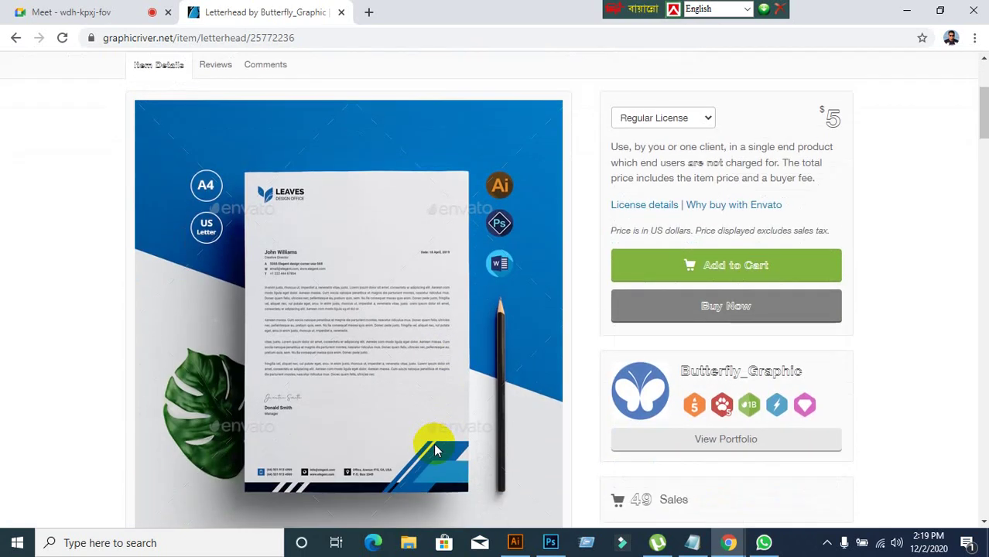
scroll(426, 455, down, 17)
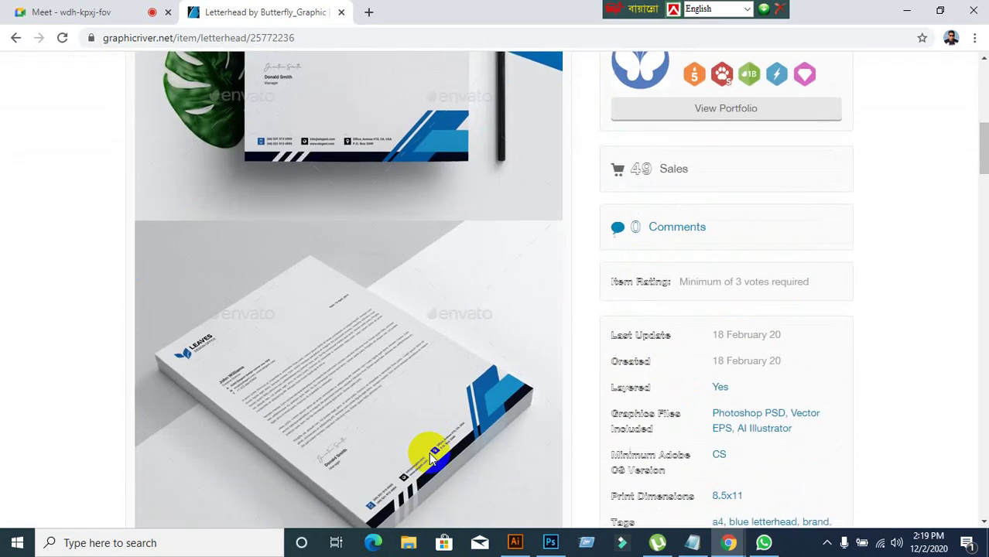
scroll(431, 455, down, 3)
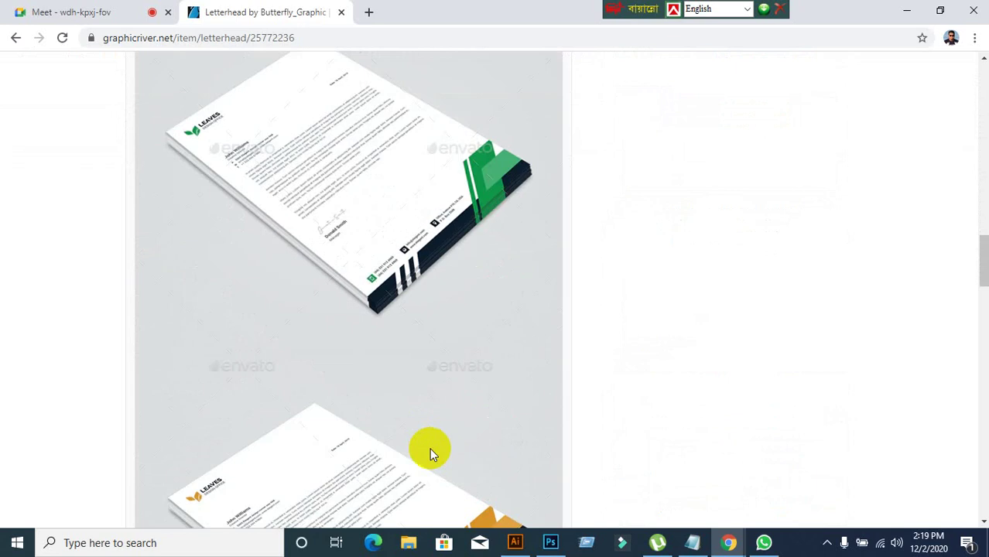
click(15, 40)
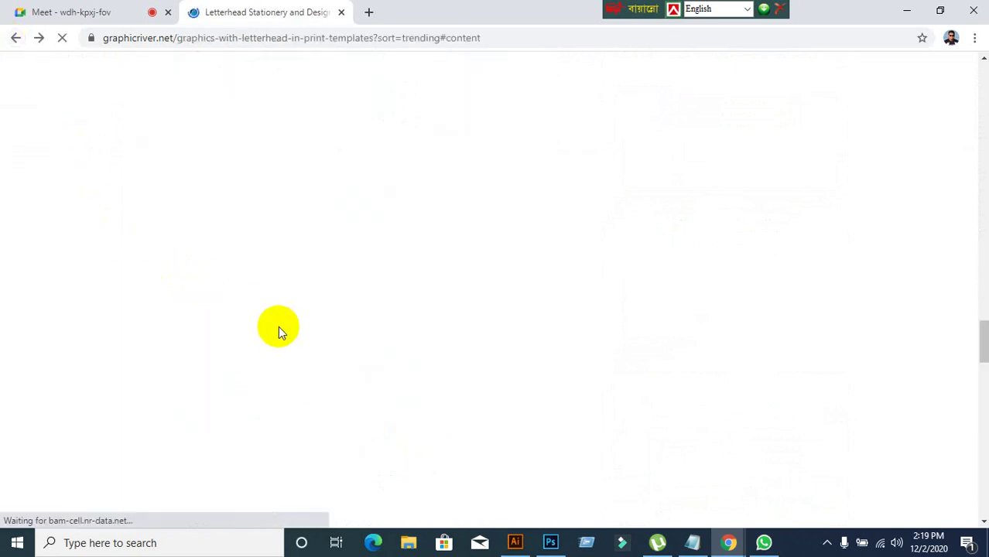
- Check the meeting briefly and examine the trending letterhead designs down to the end of the first results page
scroll(470, 357, down, 7)
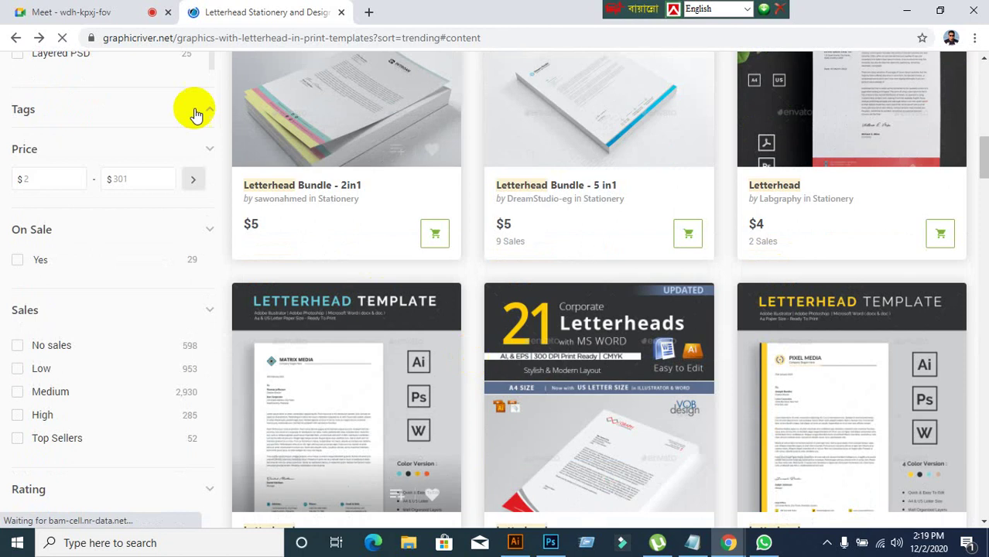
click(75, 12)
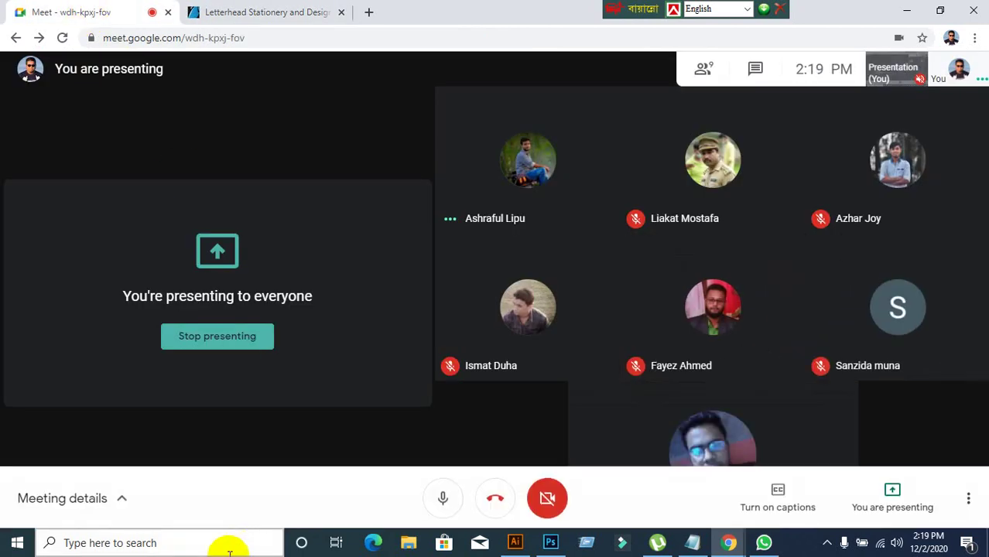
click(282, 10)
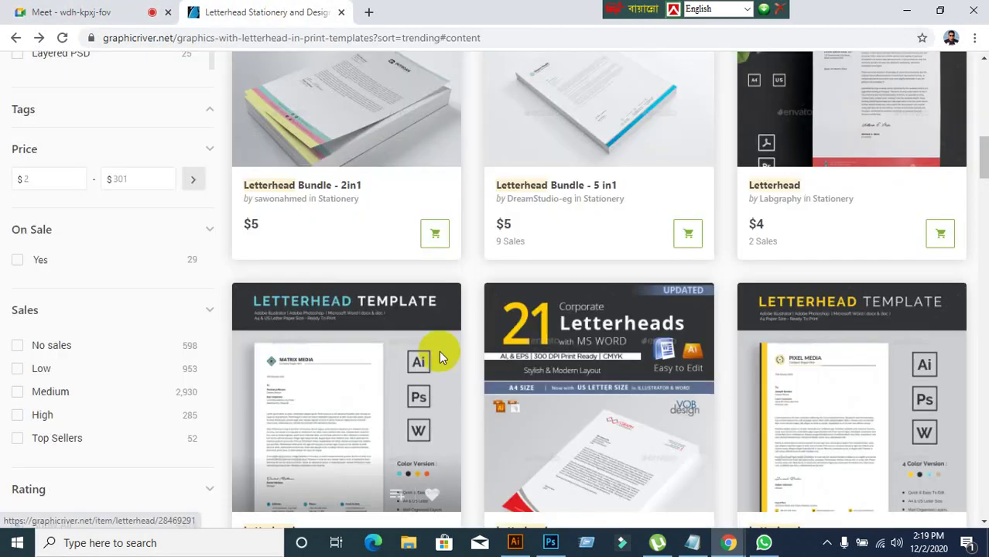
scroll(542, 360, down, 2)
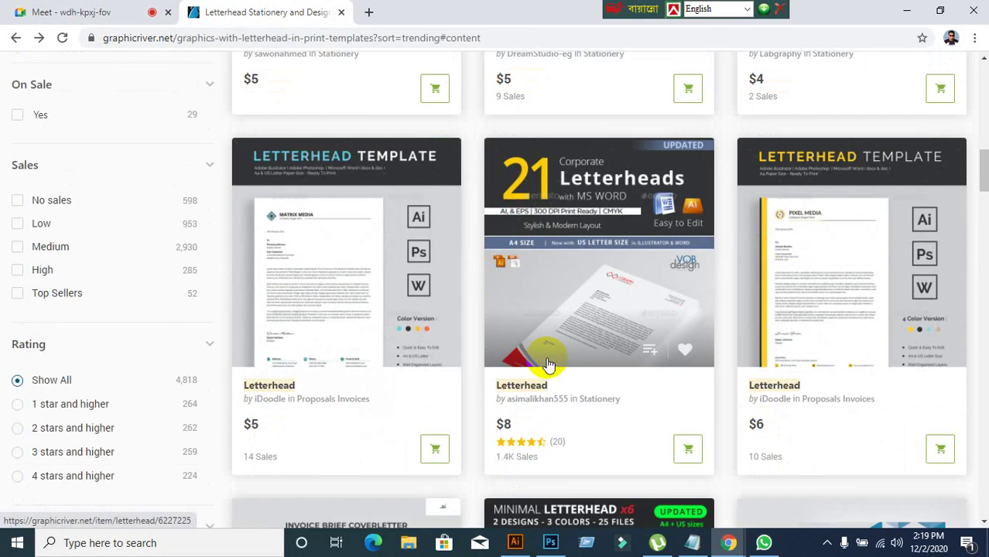
scroll(547, 364, down, 11)
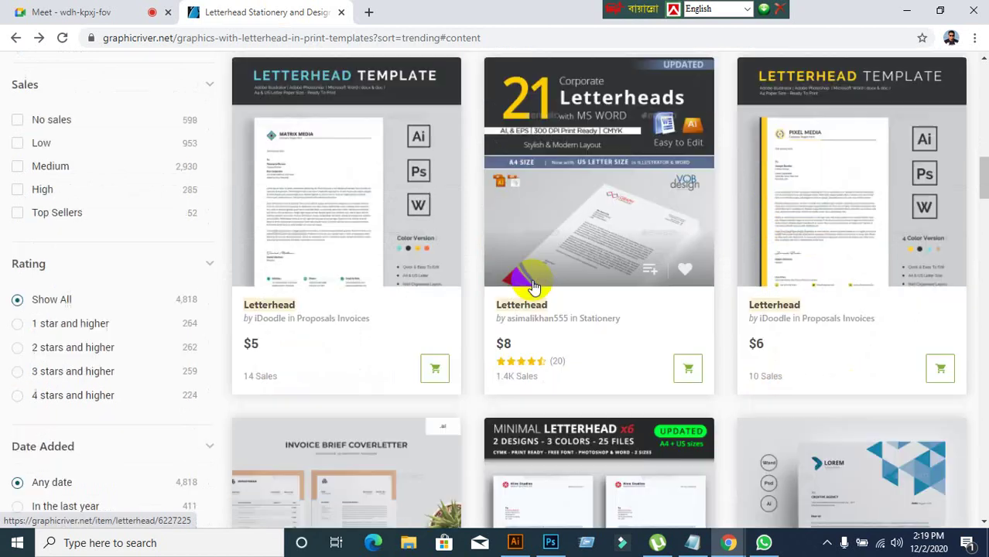
scroll(534, 287, down, 8)
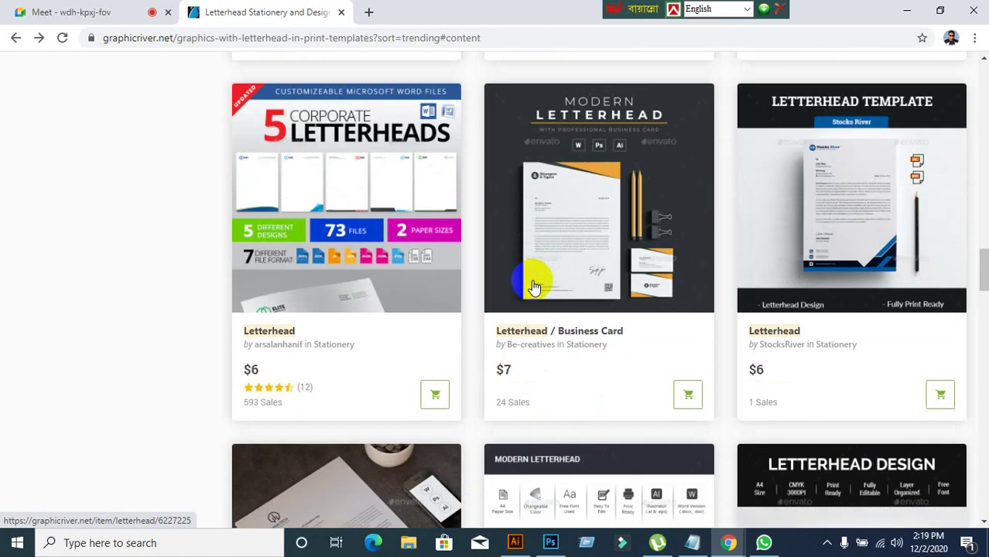
scroll(534, 287, down, 3)
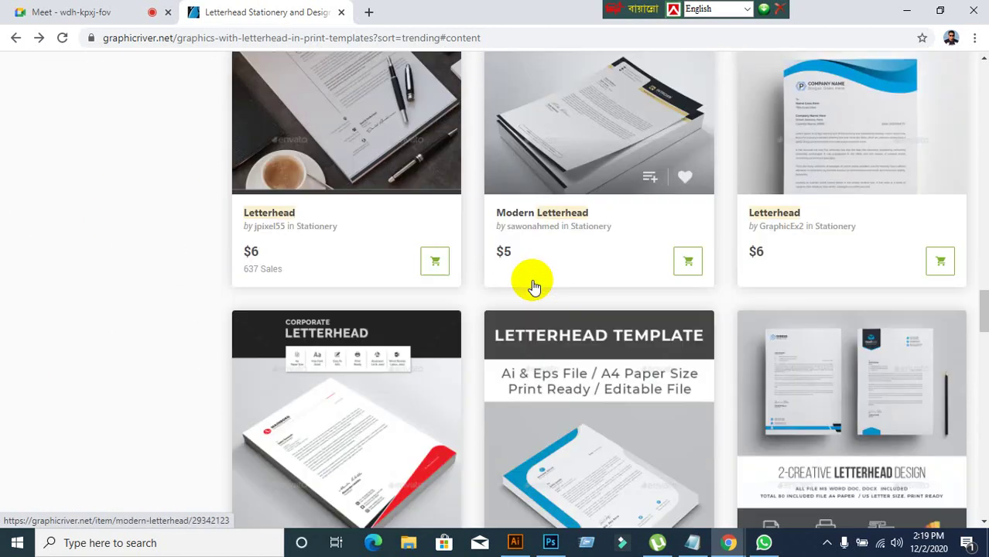
scroll(534, 288, down, 2)
scroll(534, 287, down, 4)
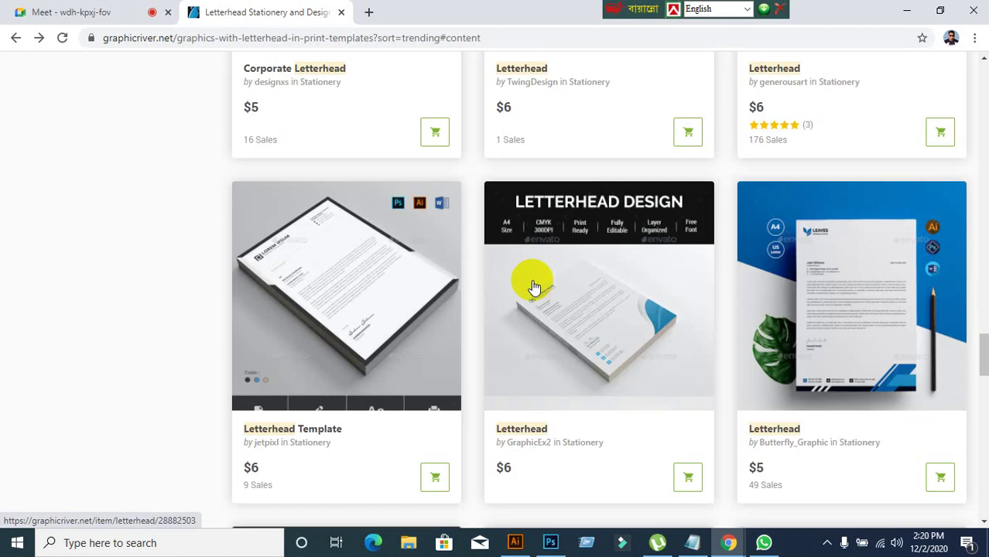
scroll(534, 287, down, 4)
scroll(534, 287, down, 2)
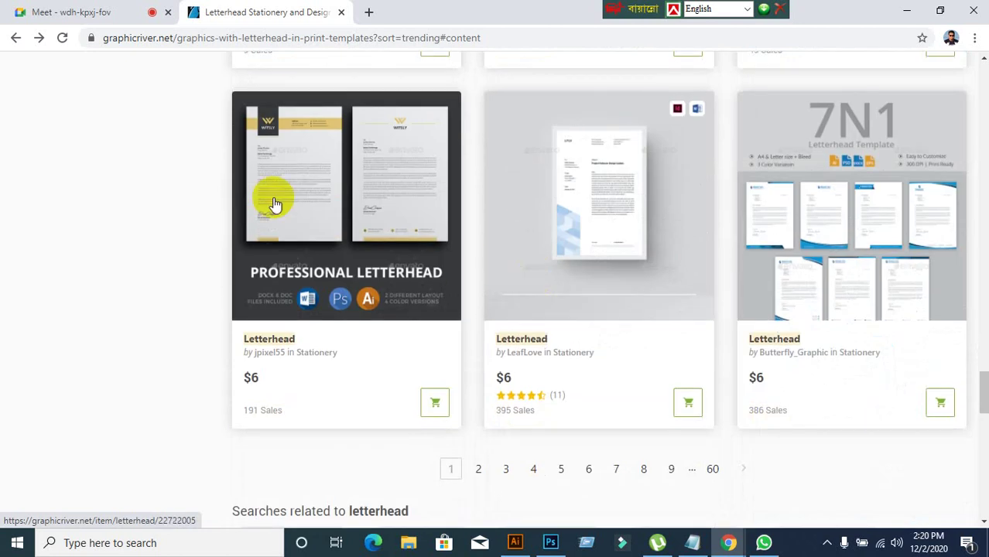
- Check the Google Meet call and open page 2 of the trending letterhead results
click(81, 14)
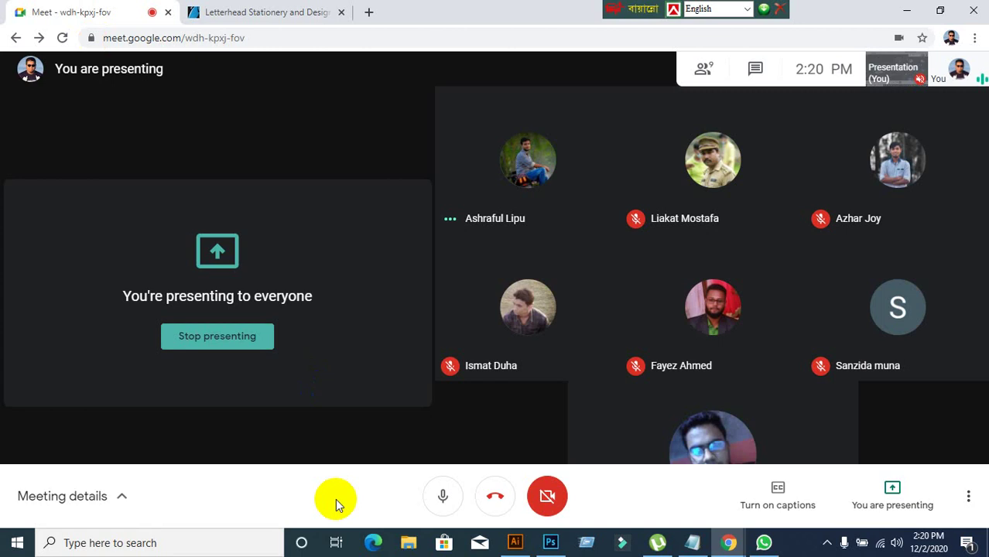
click(335, 504)
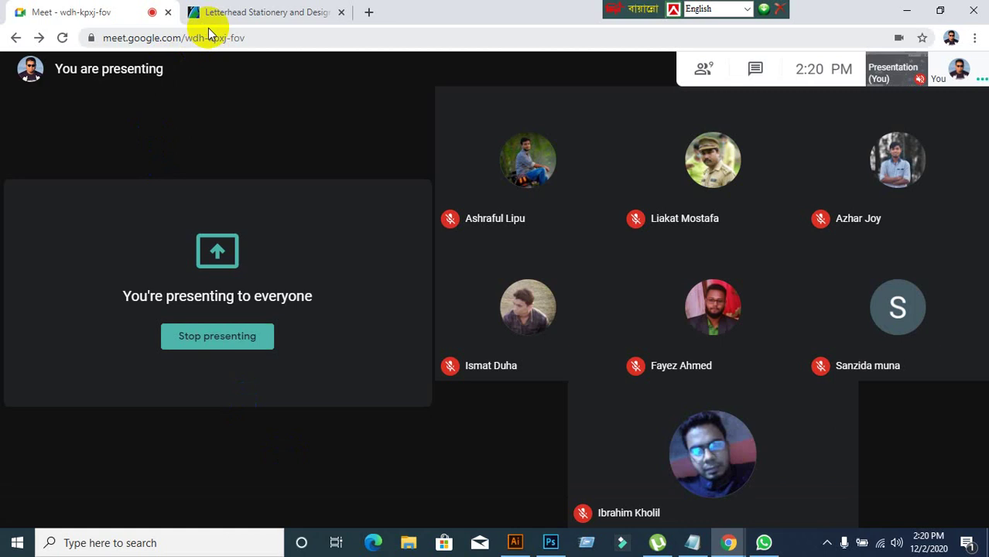
click(287, 12)
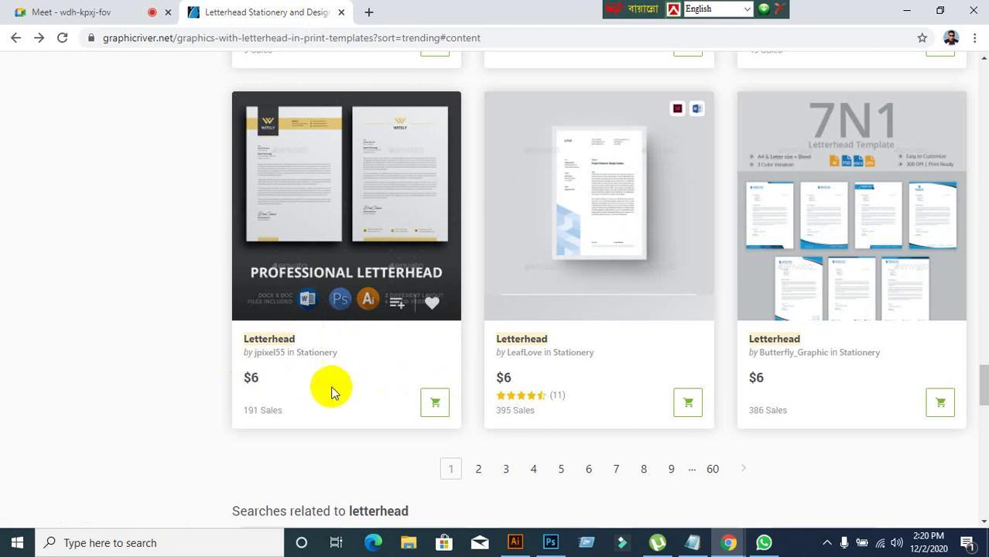
scroll(335, 381, down, 2)
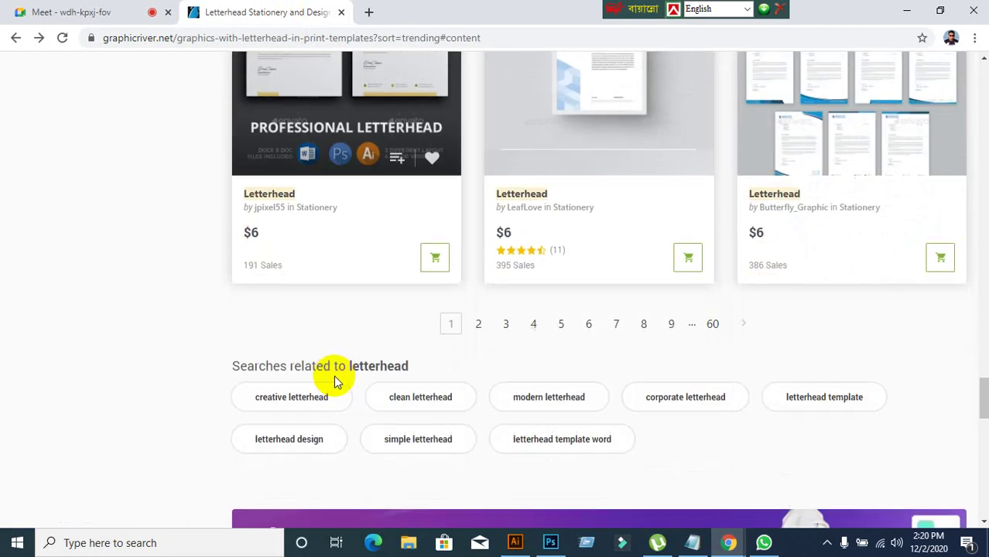
click(479, 325)
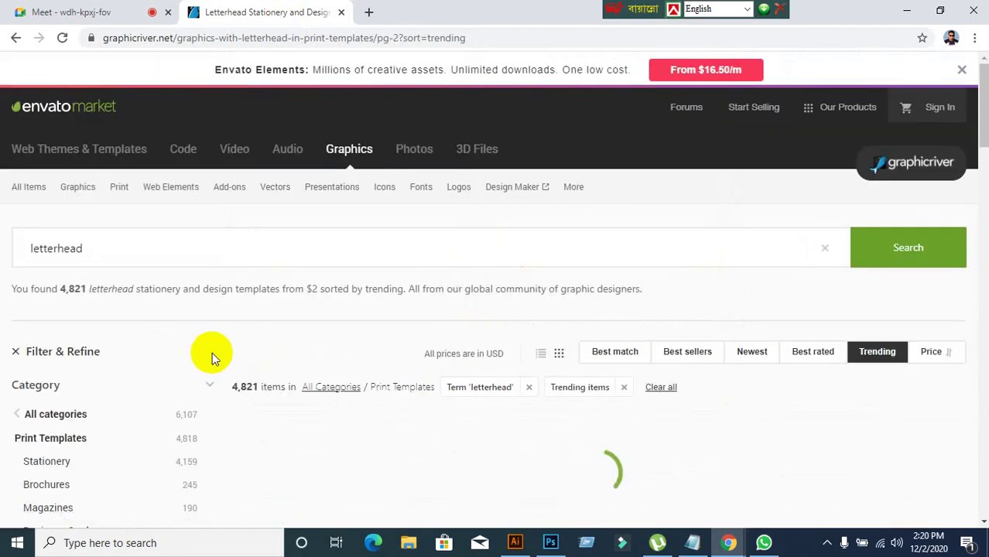
- Look through the letterhead designs on page 2 and open the blue 3N1 letterhead by Butterfly_Graphic
scroll(290, 359, down, 13)
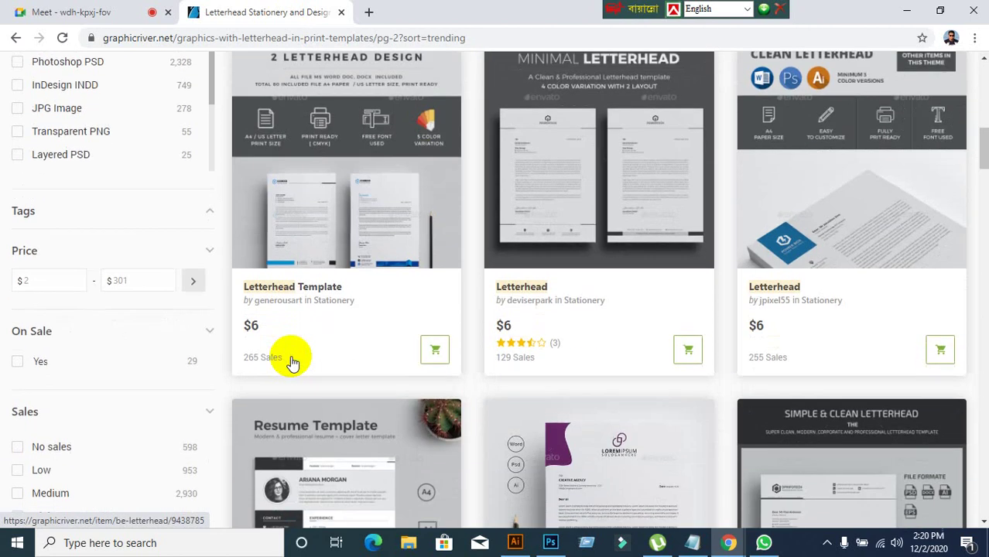
scroll(586, 356, down, 10)
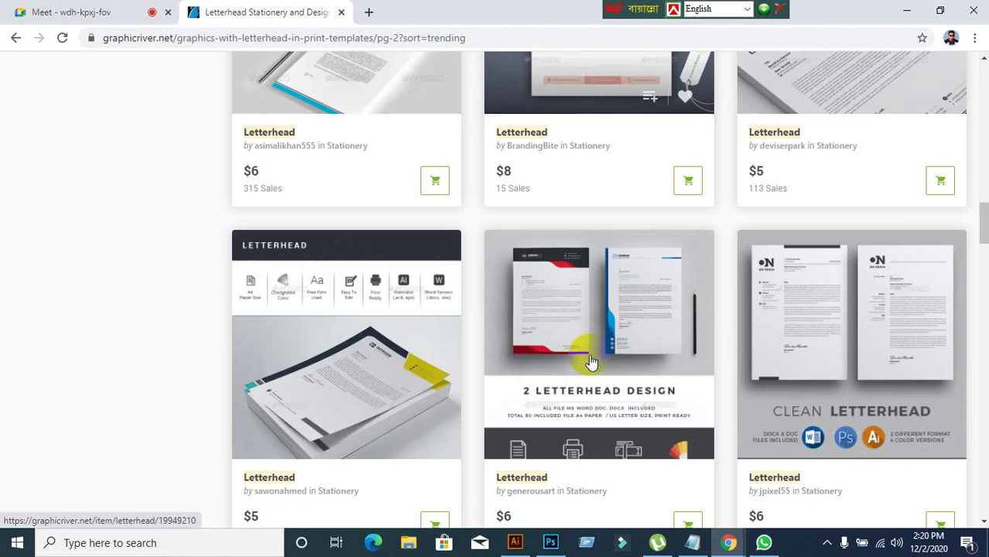
scroll(549, 379, down, 6)
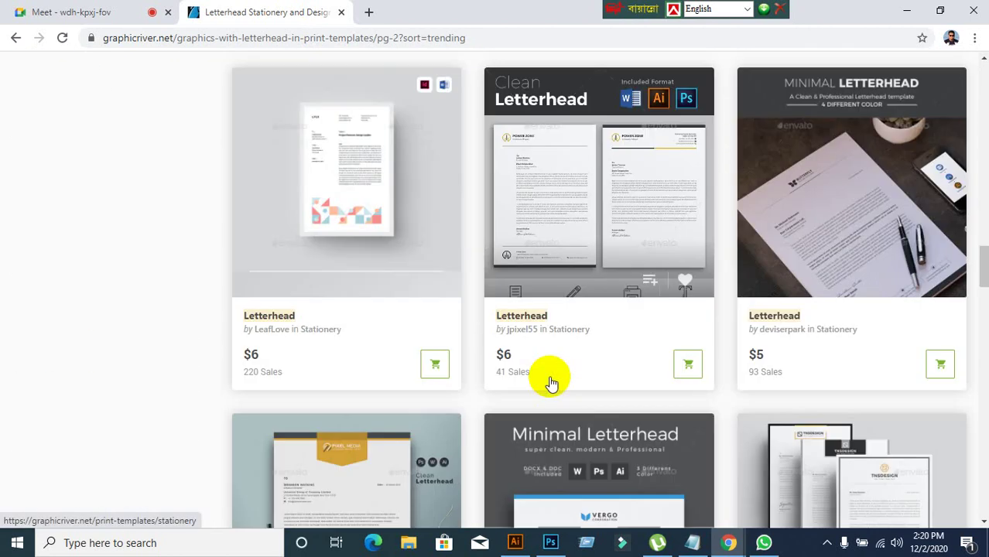
scroll(549, 375, down, 7)
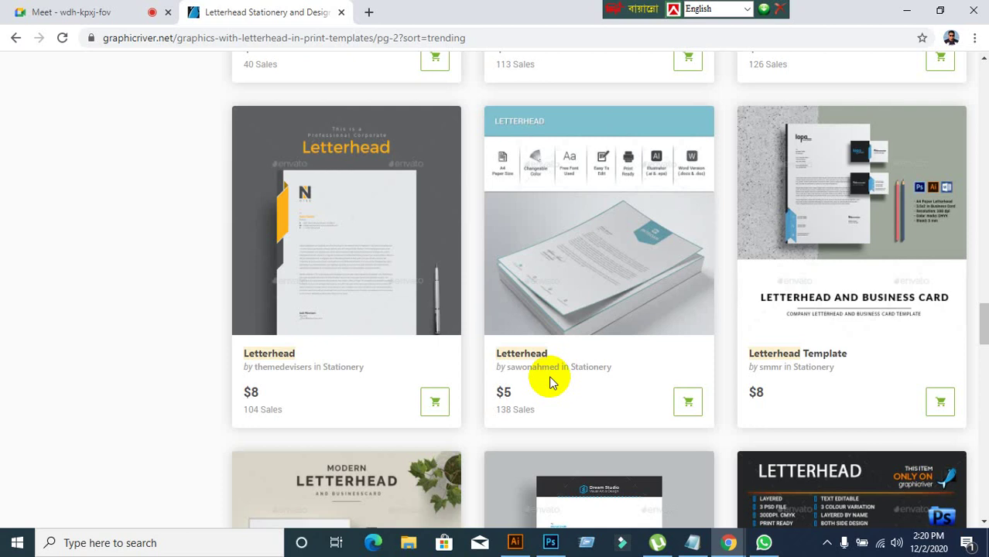
scroll(551, 381, down, 4)
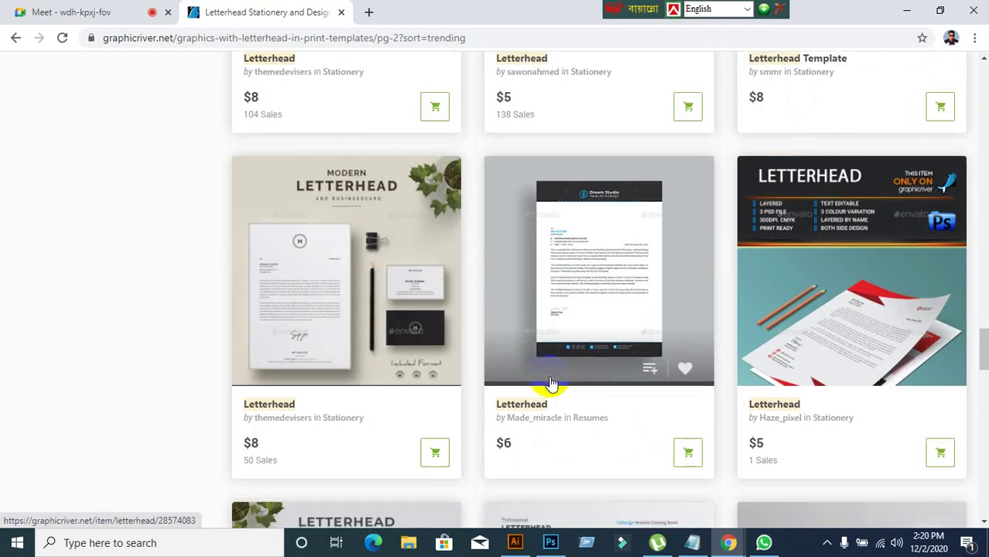
scroll(551, 383, down, 4)
scroll(551, 383, down, 4)
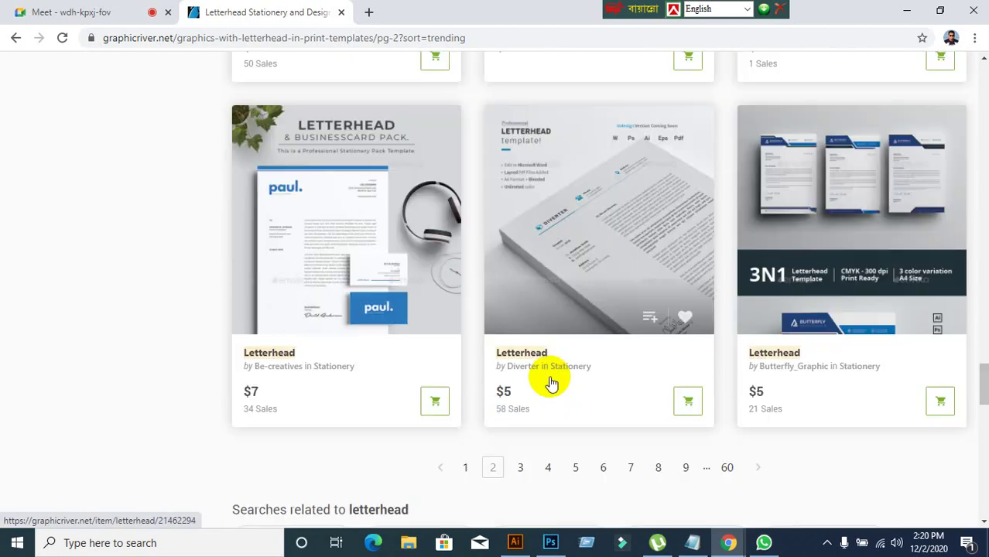
scroll(551, 384, up, 1)
scroll(551, 383, down, 1)
scroll(551, 382, up, 3)
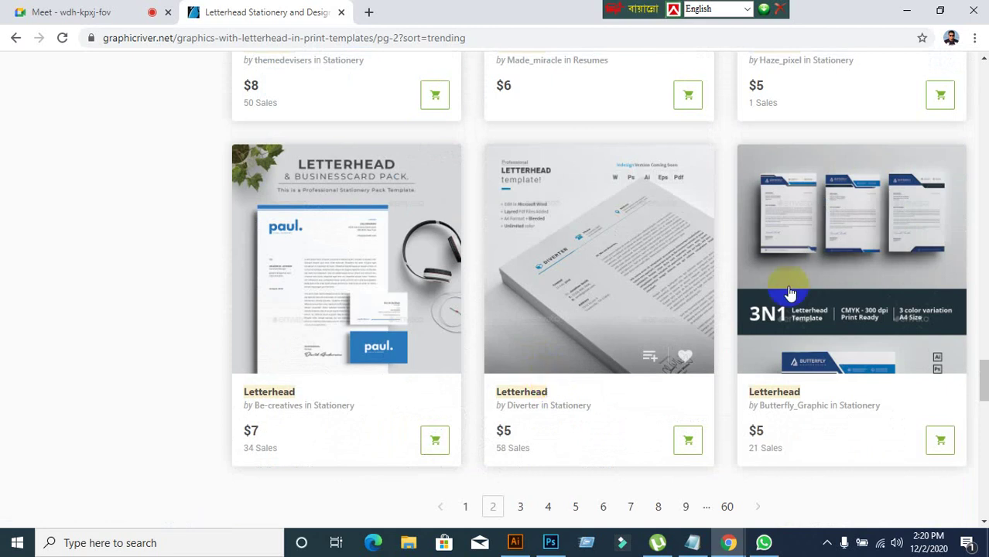
click(857, 215)
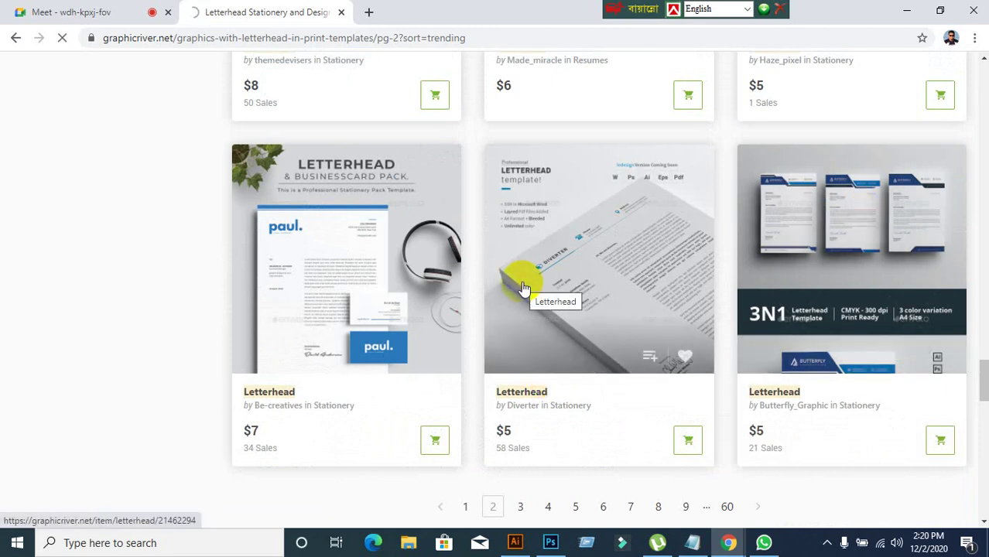
- Examine the 3N1 letterhead's preview images and colour variations, and return to page 2 of the results
scroll(85, 367, down, 2)
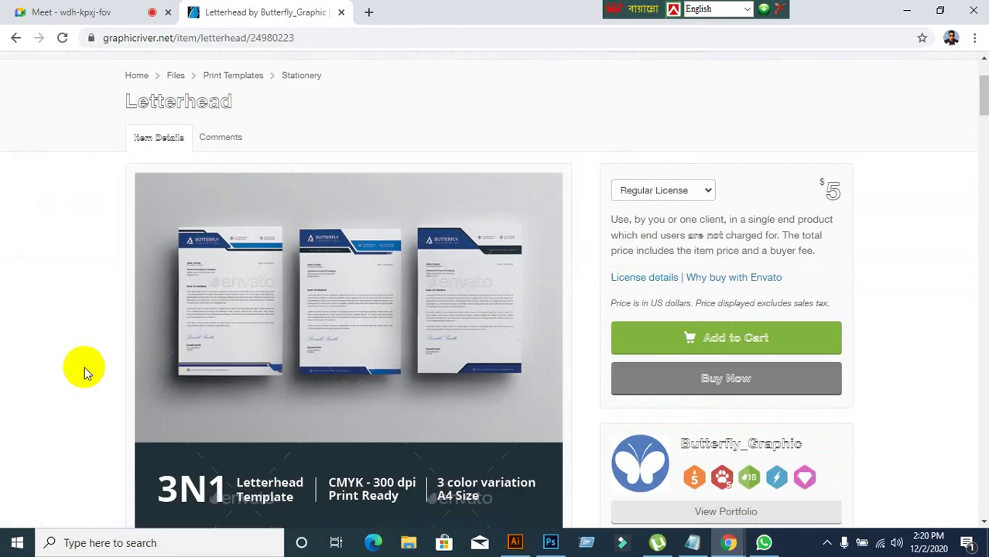
scroll(84, 367, down, 5)
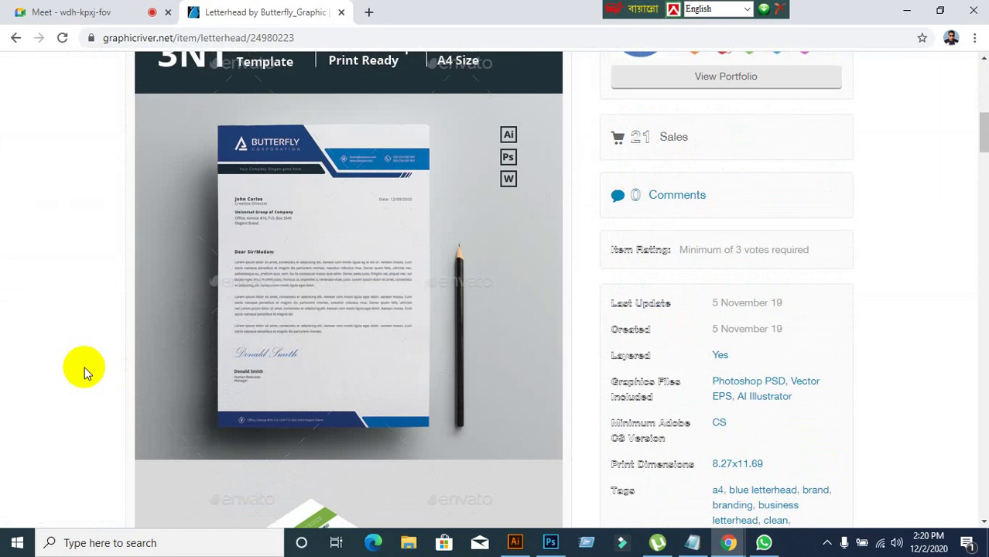
scroll(84, 367, up, 3)
scroll(84, 367, up, 2)
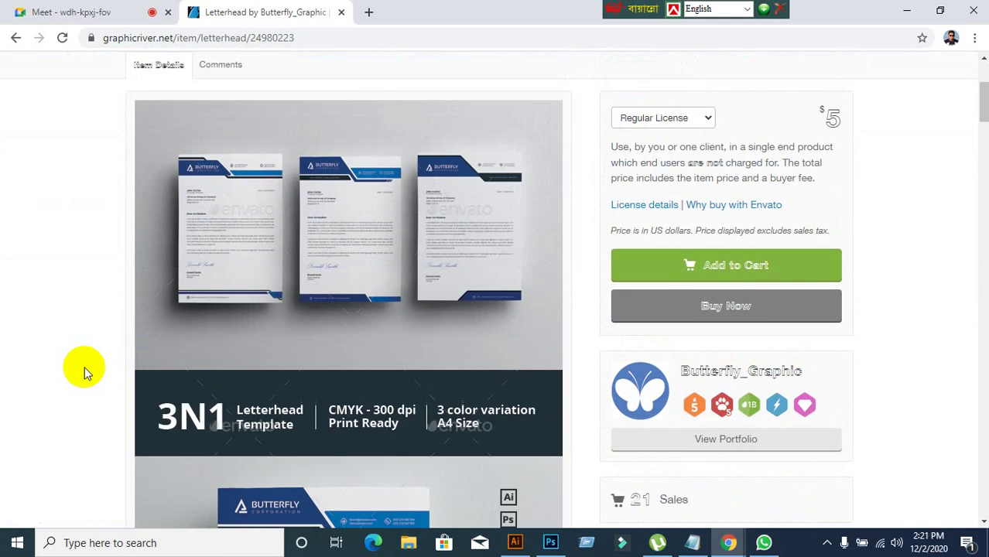
scroll(84, 367, up, 3)
scroll(84, 367, down, 6)
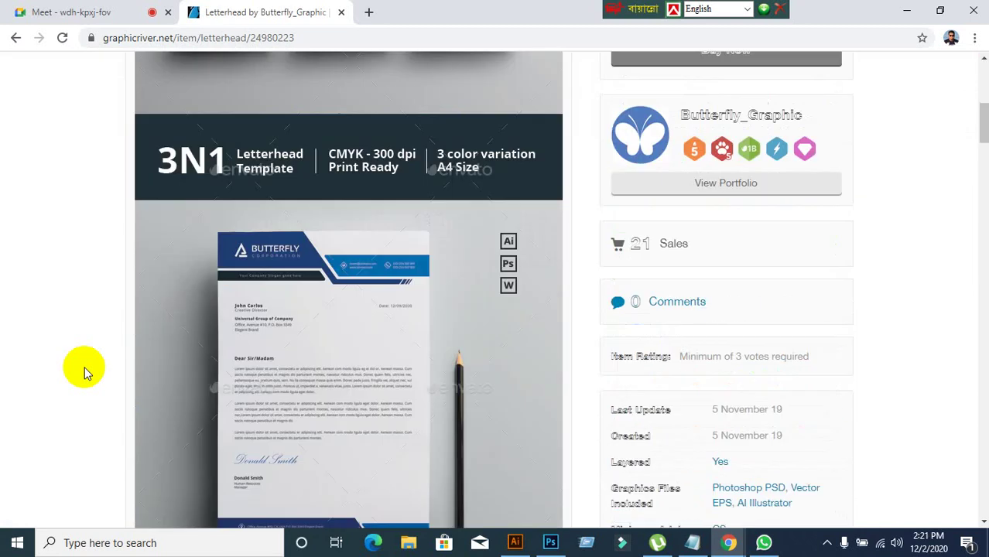
scroll(85, 367, down, 5)
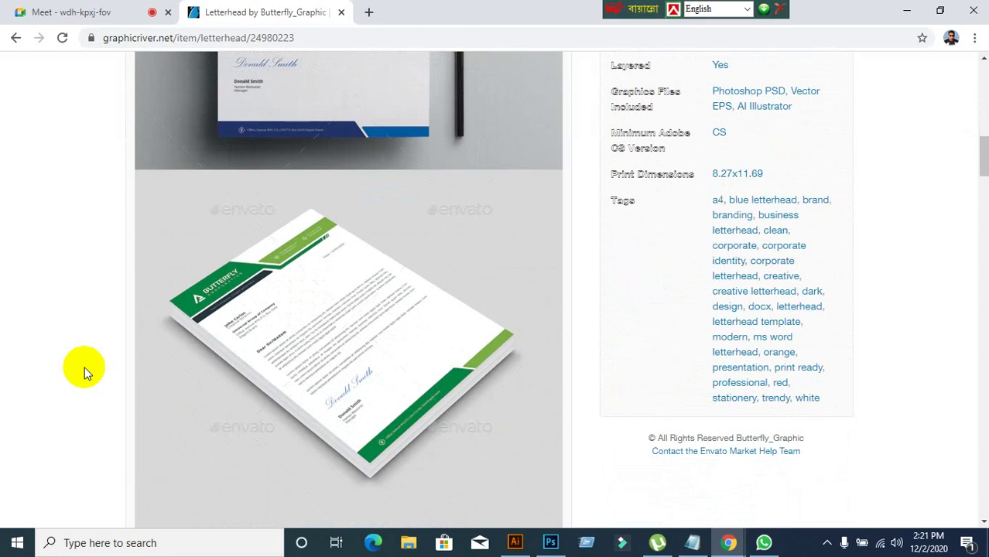
scroll(85, 367, down, 4)
scroll(84, 367, down, 5)
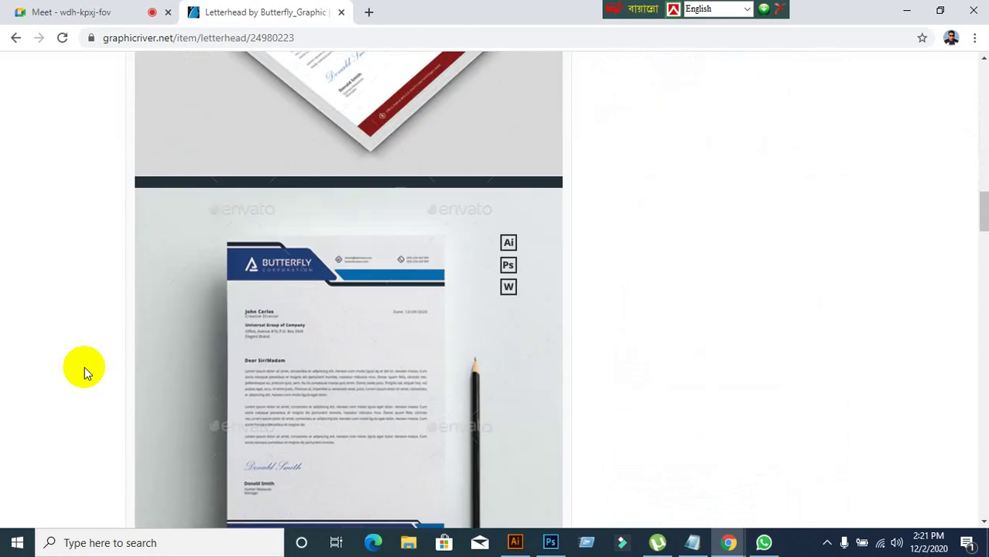
scroll(404, 358, up, 1)
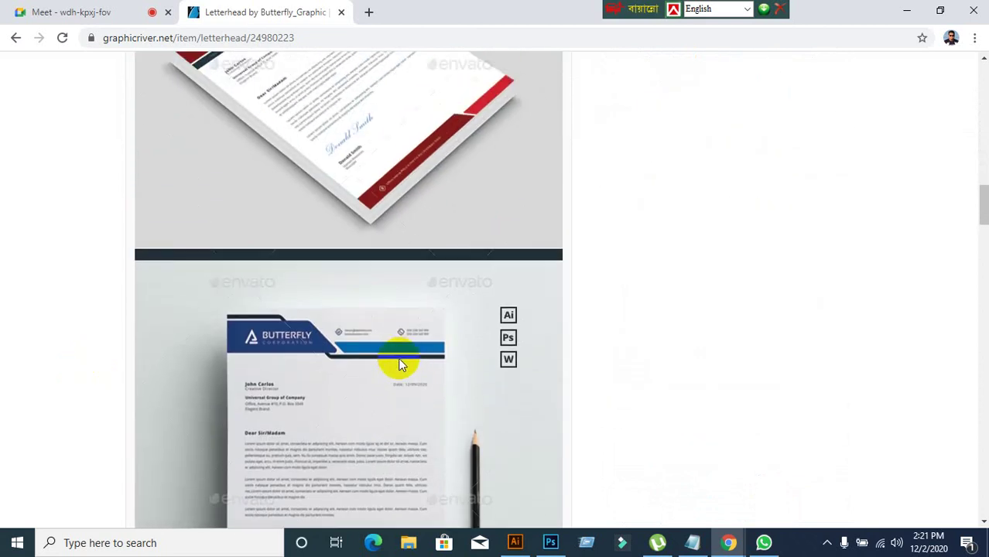
scroll(358, 373, up, 3)
scroll(386, 267, down, 4)
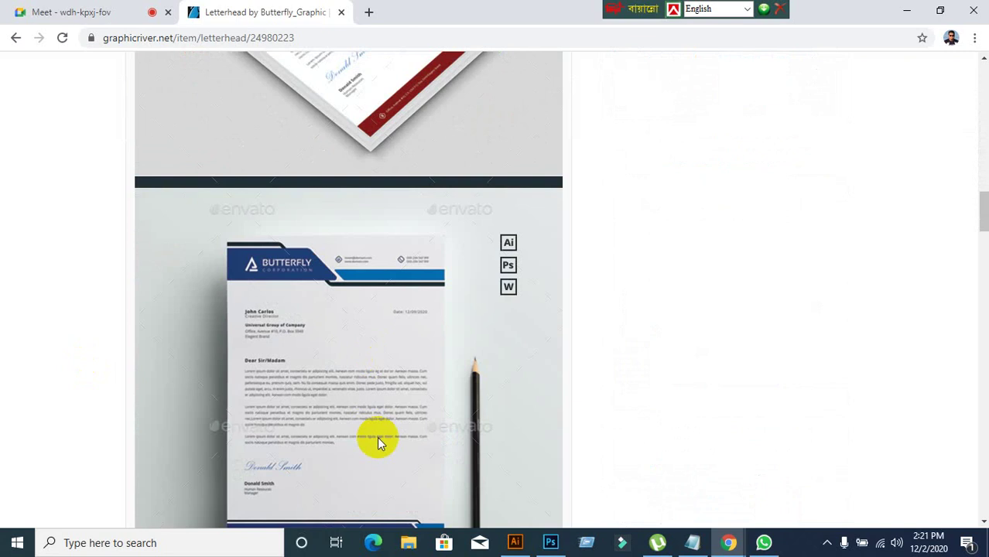
scroll(369, 430, down, 12)
scroll(369, 427, up, 10)
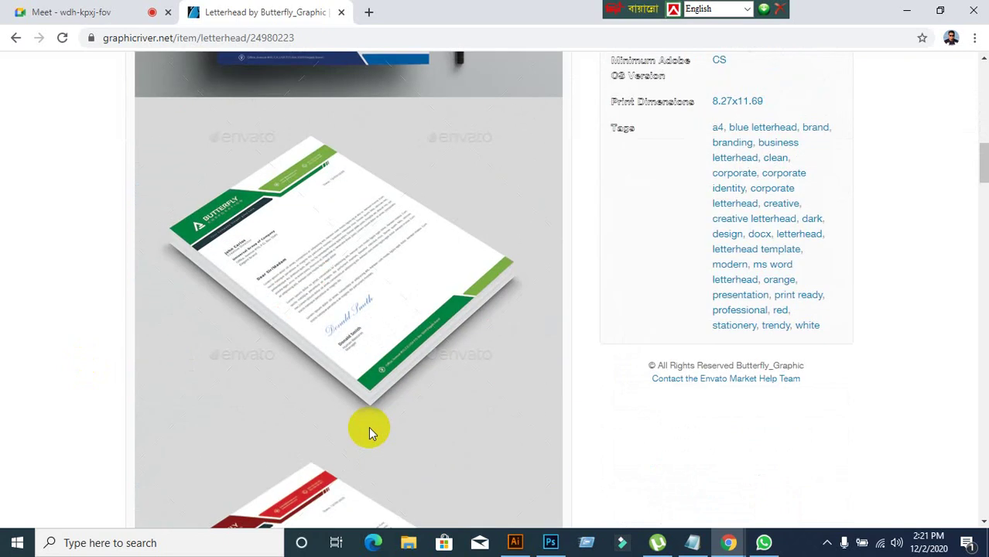
scroll(368, 431, up, 2)
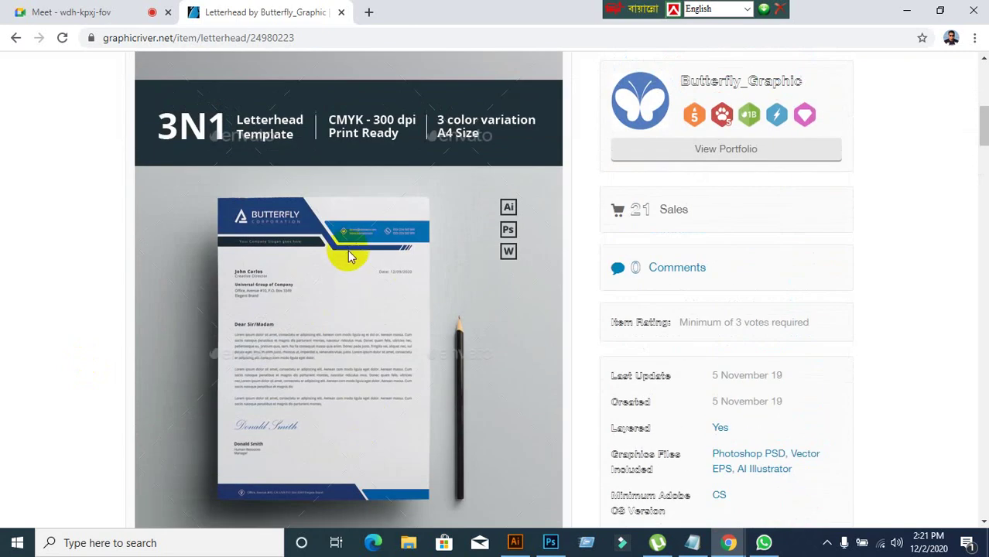
click(13, 42)
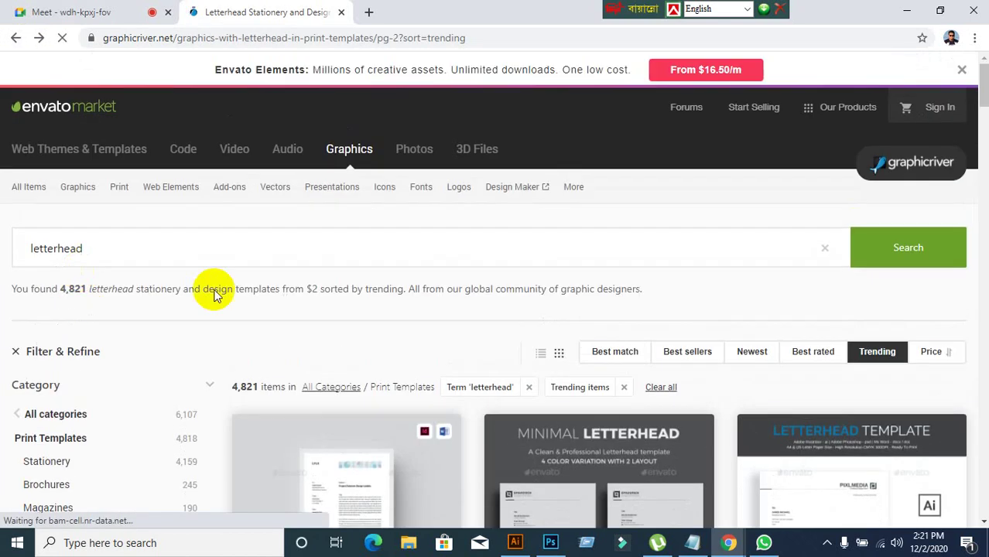
- Examine the page 2 letterhead designs again, comparing their header, footer and layout styles down to the end of the page
scroll(596, 368, down, 5)
scroll(596, 367, down, 5)
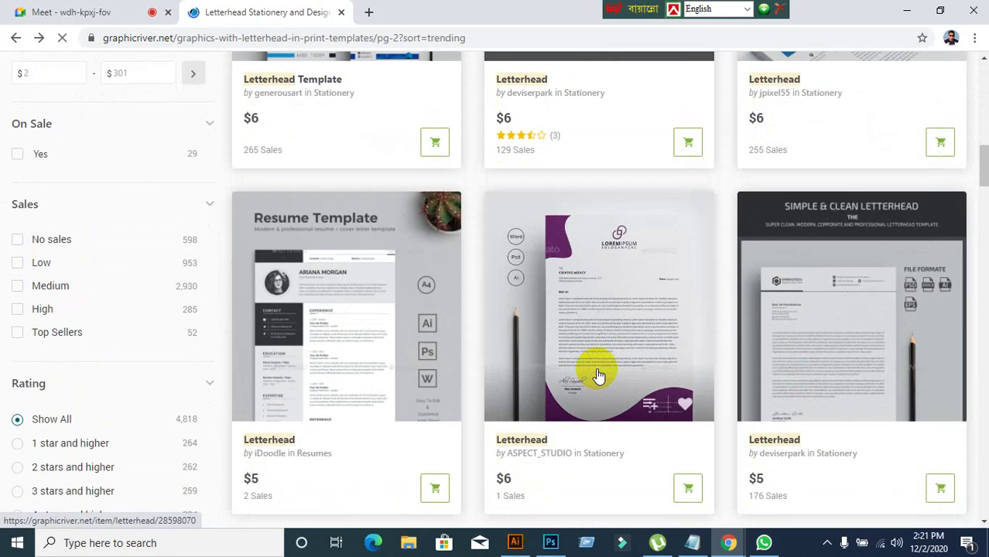
scroll(599, 376, down, 7)
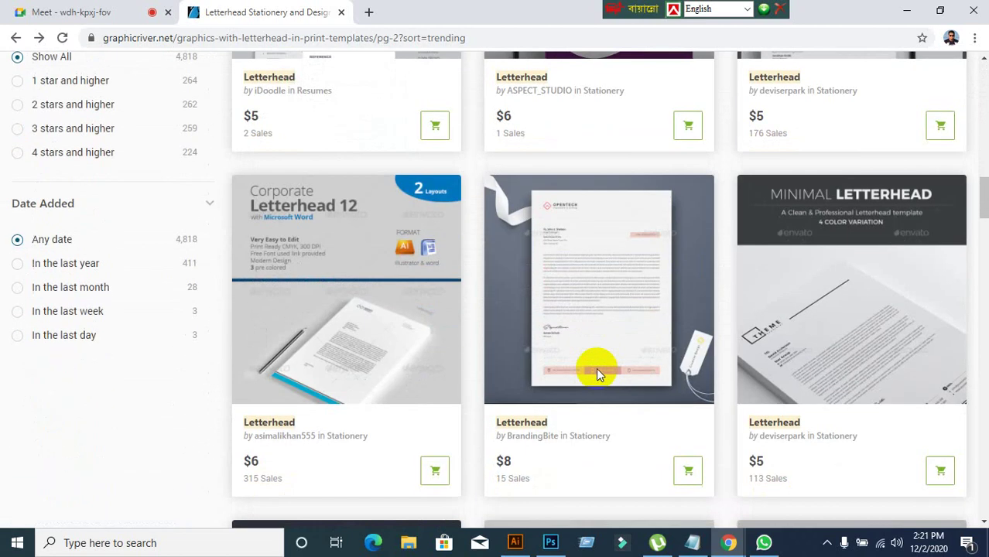
scroll(596, 368, down, 2)
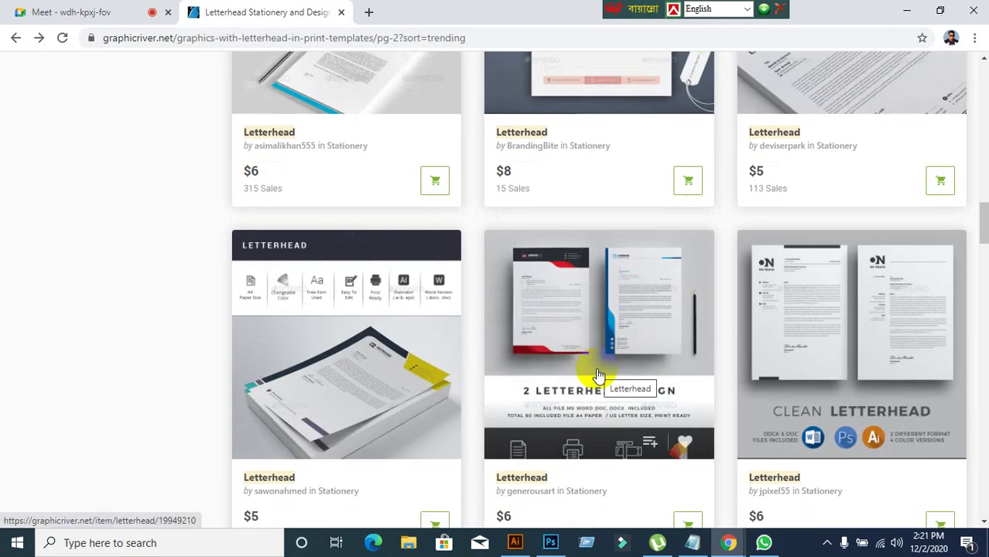
scroll(598, 375, down, 6)
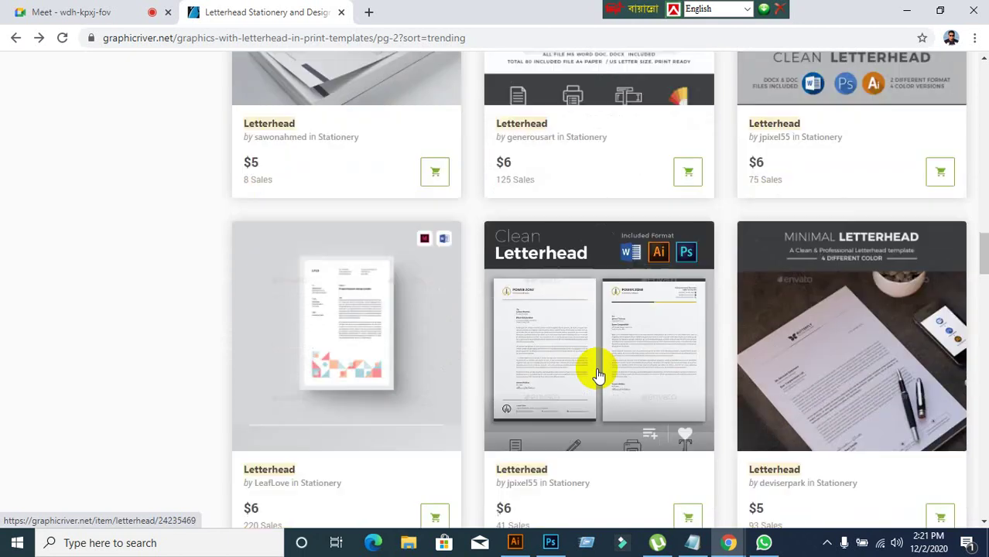
scroll(596, 368, down, 2)
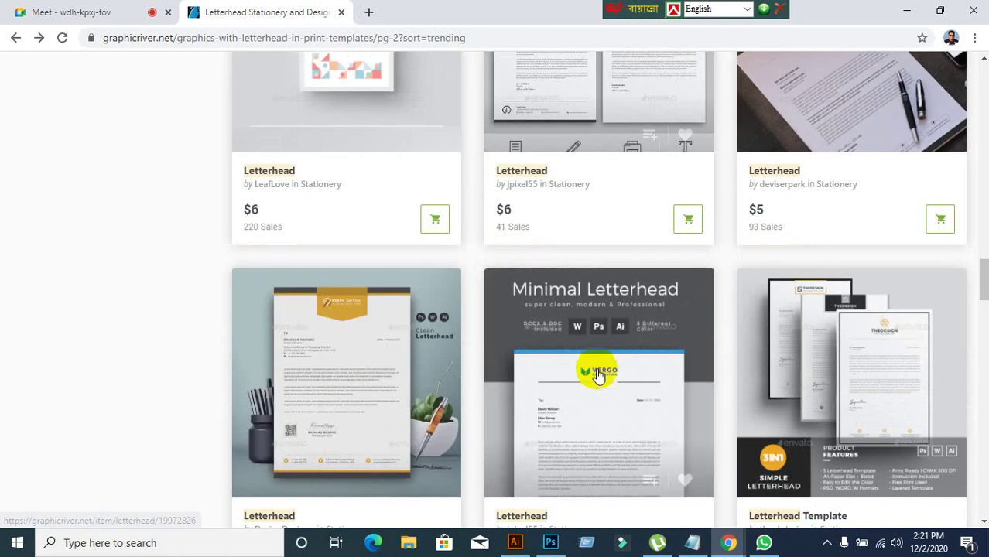
scroll(596, 372, down, 4)
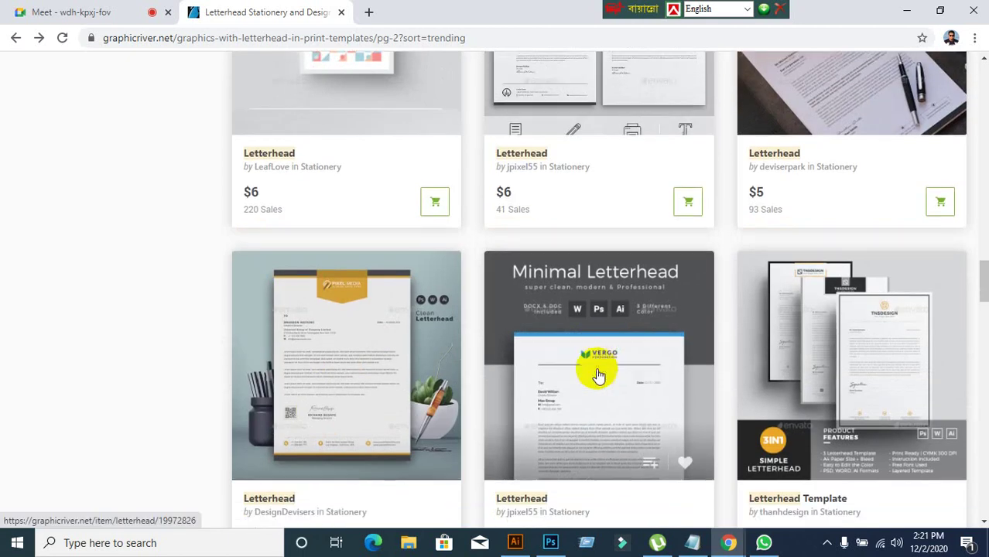
scroll(600, 375, down, 7)
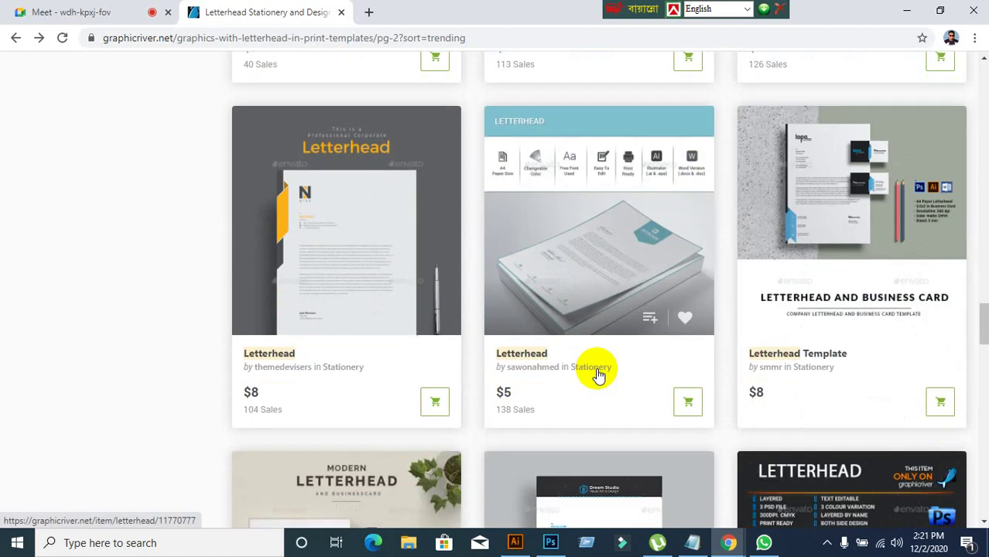
scroll(598, 376, down, 4)
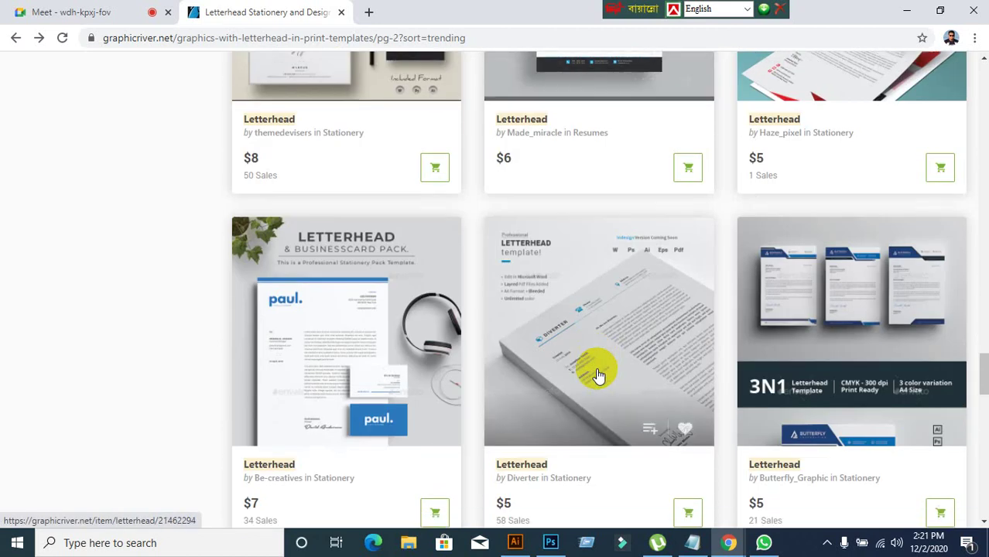
scroll(598, 376, down, 4)
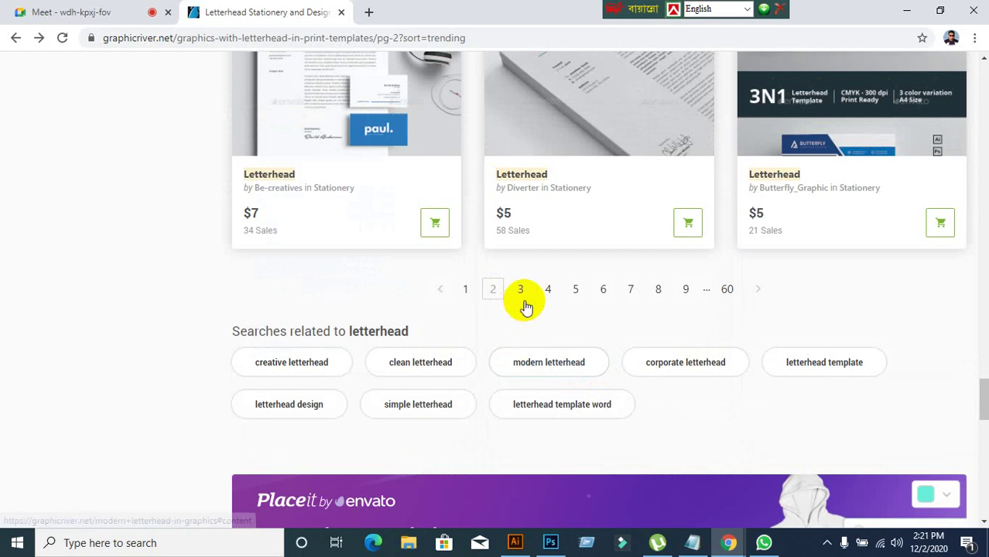
- Open page 3 of the trending letterhead results and switch to the Google Meet call
click(523, 291)
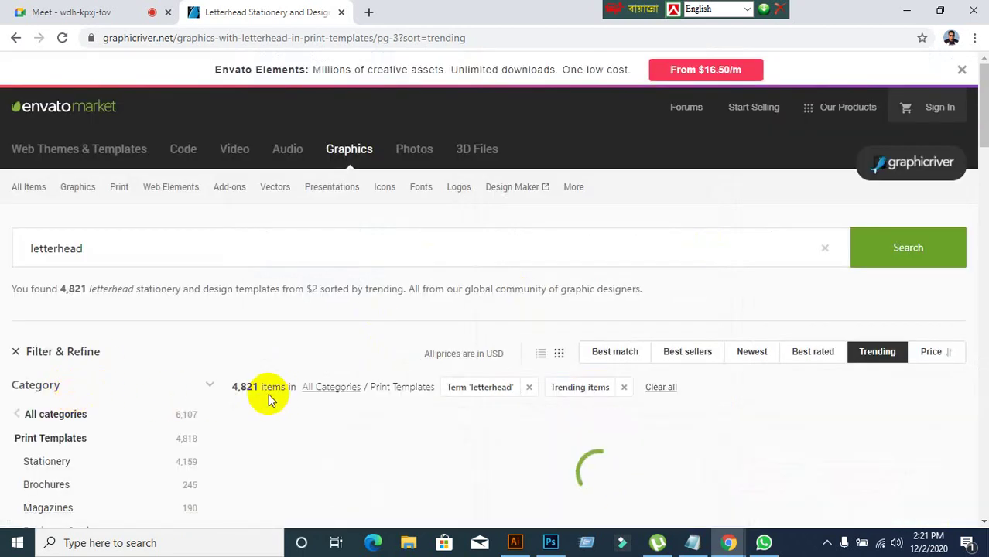
click(67, 11)
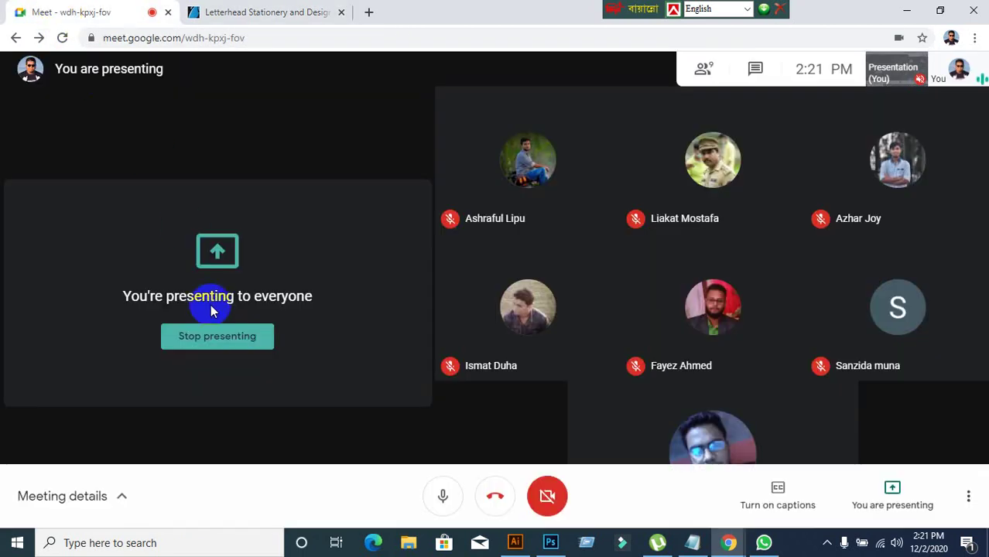
- Switch back to GraphicRiver and look through the page 3 letterhead designs down to the end of the page
click(277, 14)
scroll(325, 271, down, 2)
scroll(343, 354, down, 10)
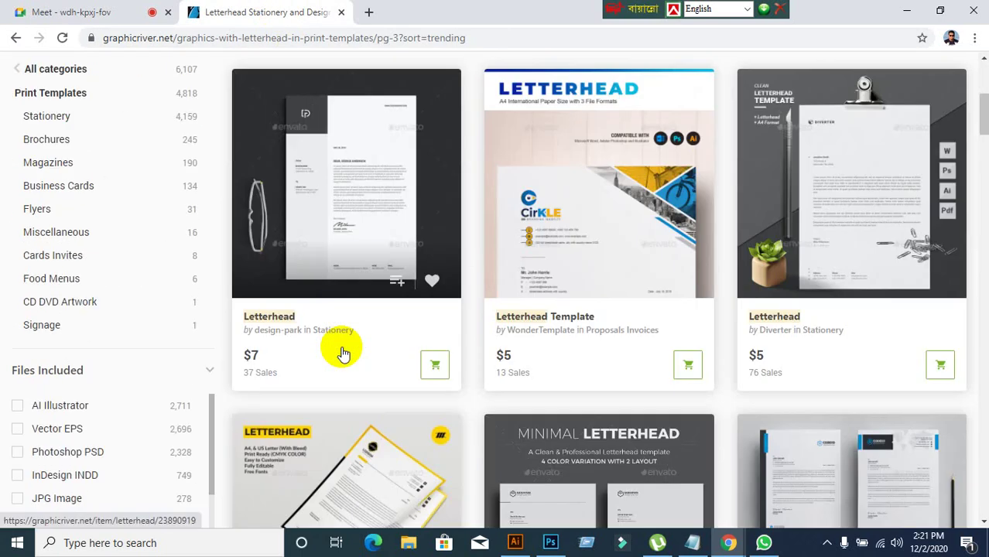
scroll(343, 354, down, 8)
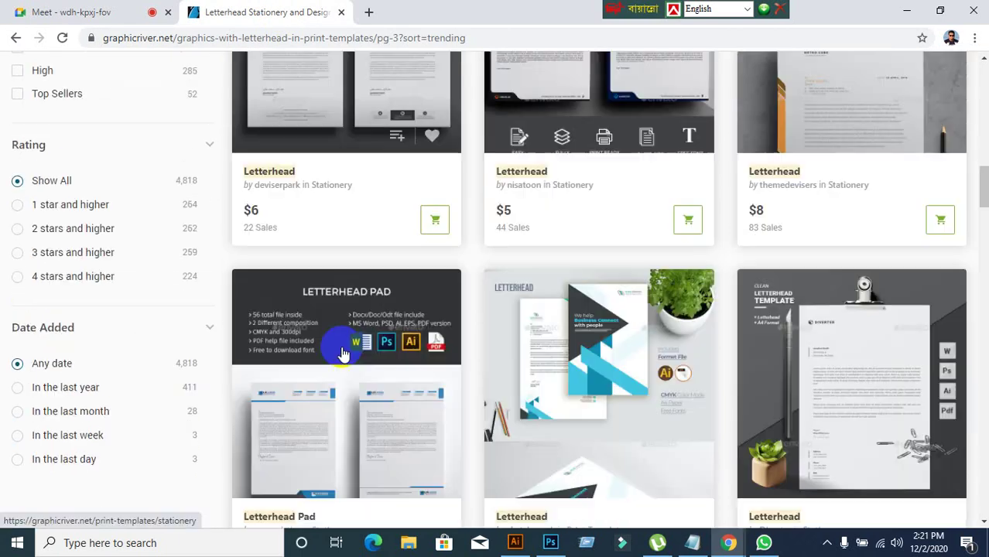
scroll(343, 354, down, 5)
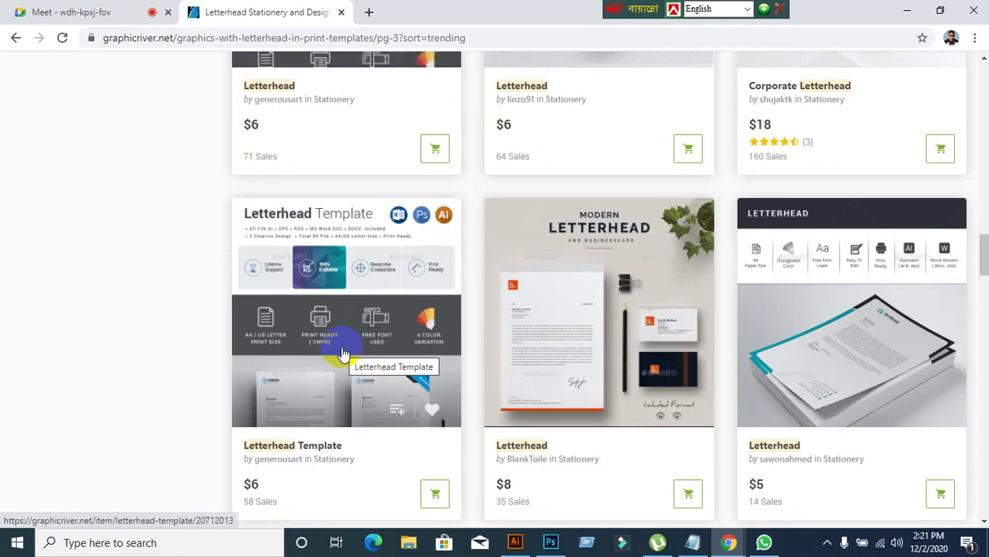
scroll(343, 353, down, 5)
scroll(343, 358, down, 7)
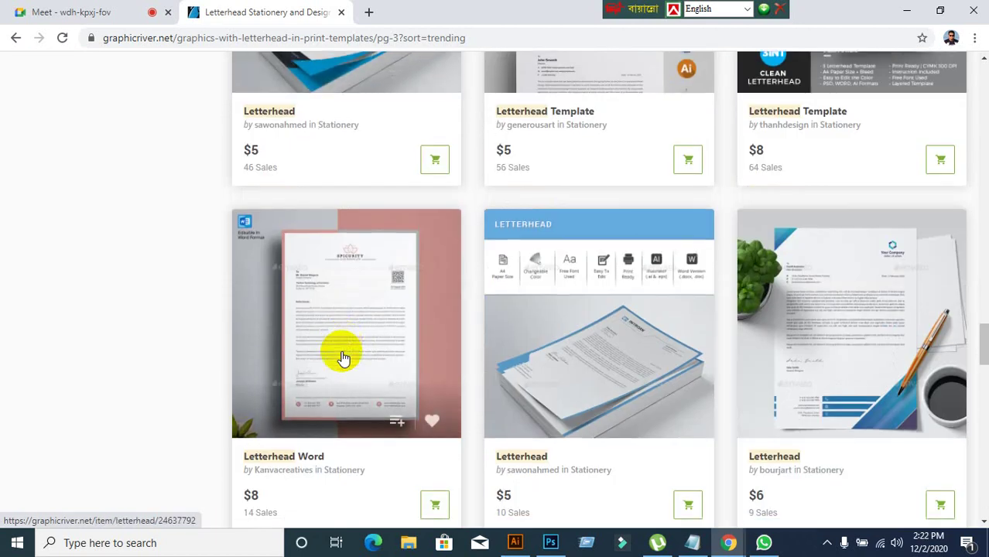
scroll(343, 358, down, 8)
- Compare the letterhead designs in the last few rows of page 3 once more
scroll(342, 358, up, 8)
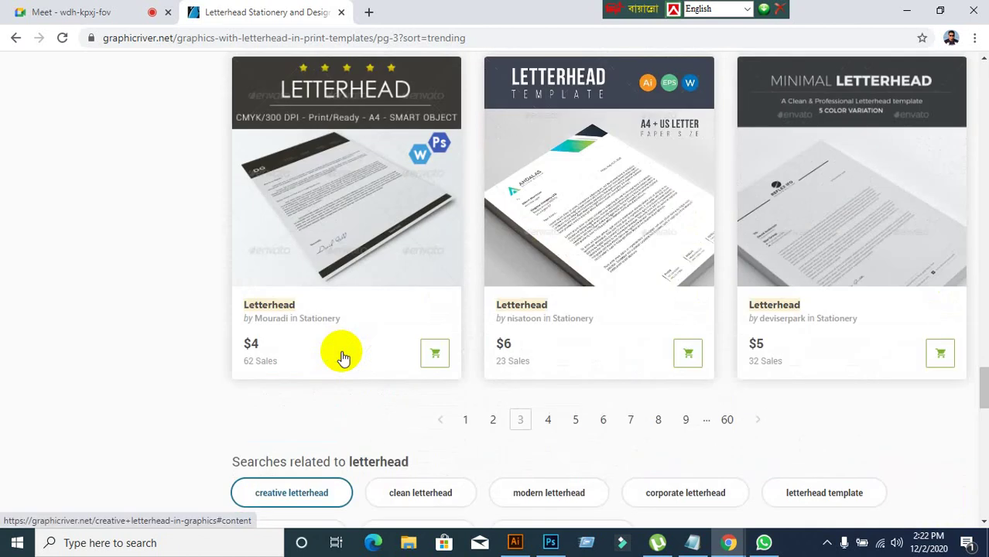
scroll(343, 358, up, 3)
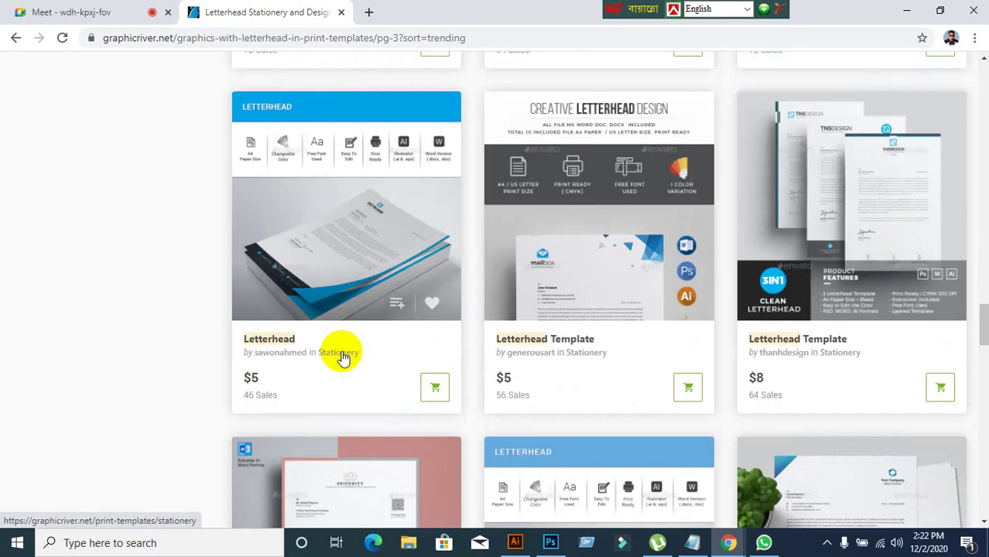
scroll(343, 357, down, 4)
scroll(342, 357, up, 4)
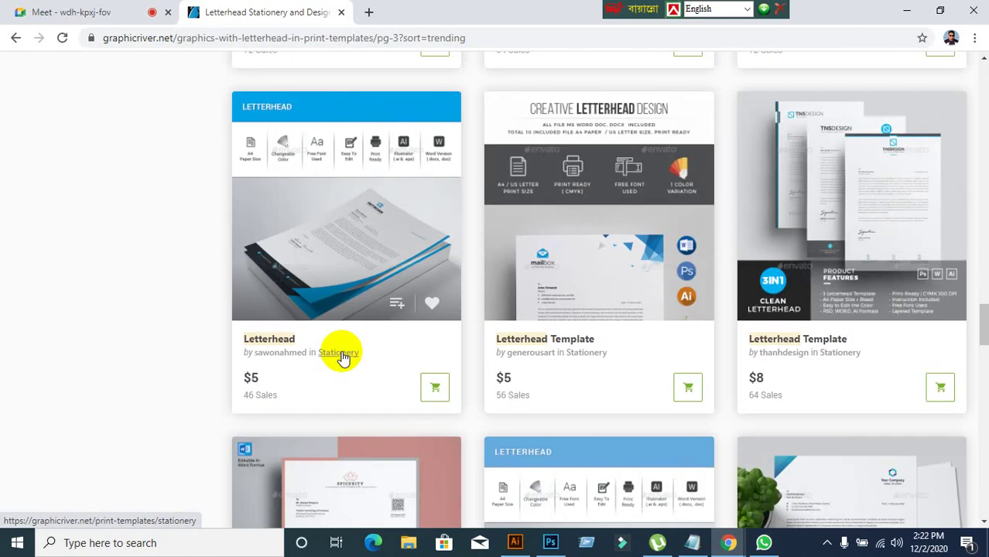
scroll(343, 358, down, 8)
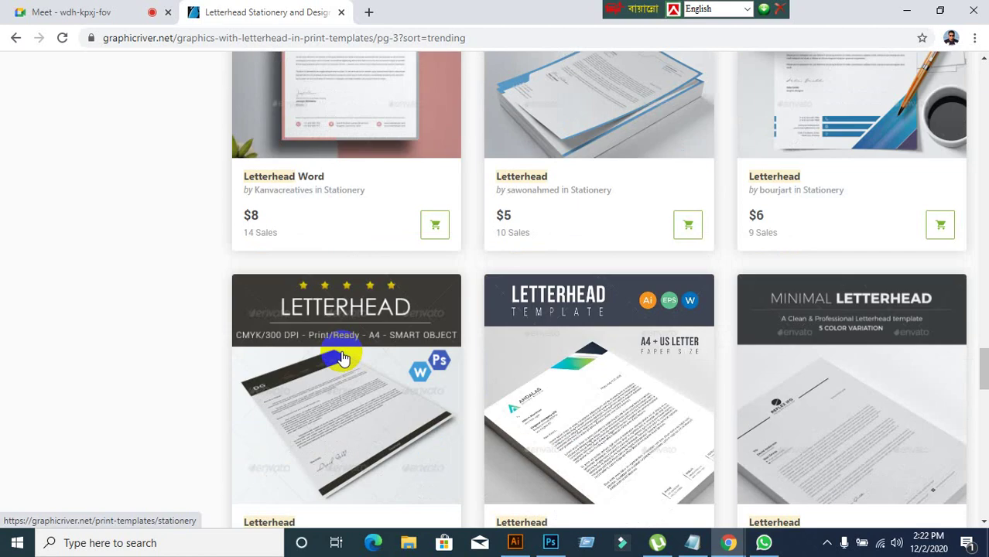
scroll(454, 363, down, 3)
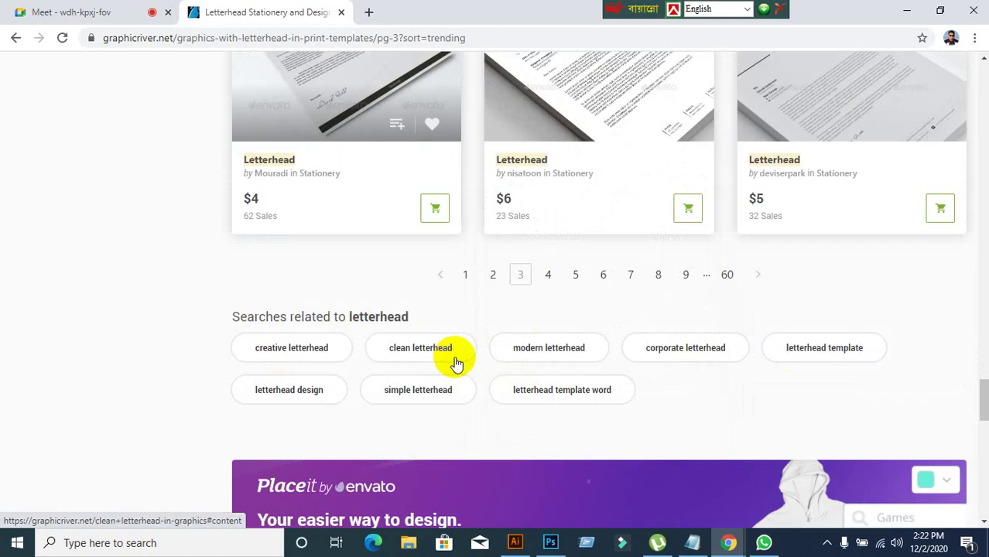
- Return to page 2 of the trending results and open the purple curved-shape letterhead by ASPECT_STUDIO
click(489, 276)
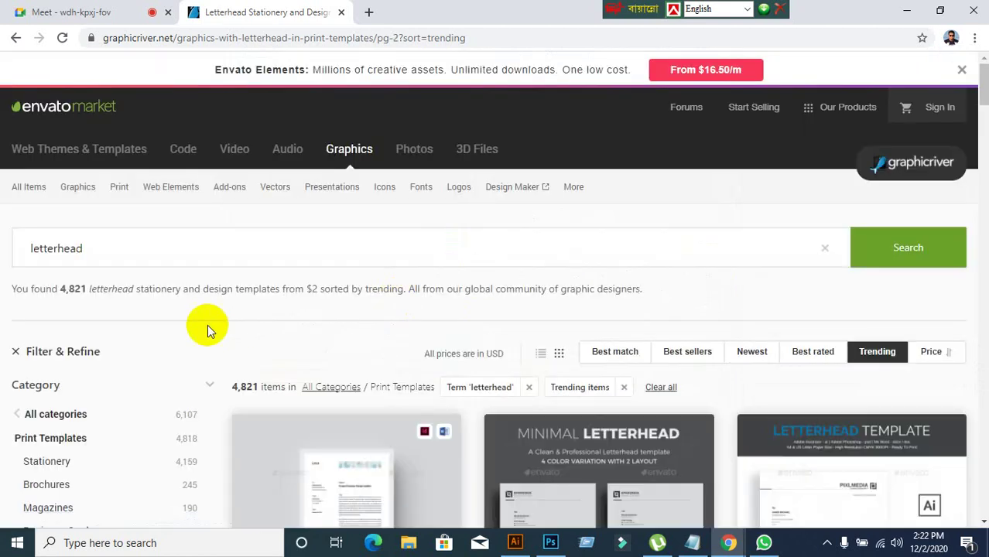
scroll(206, 326, down, 3)
scroll(208, 329, down, 5)
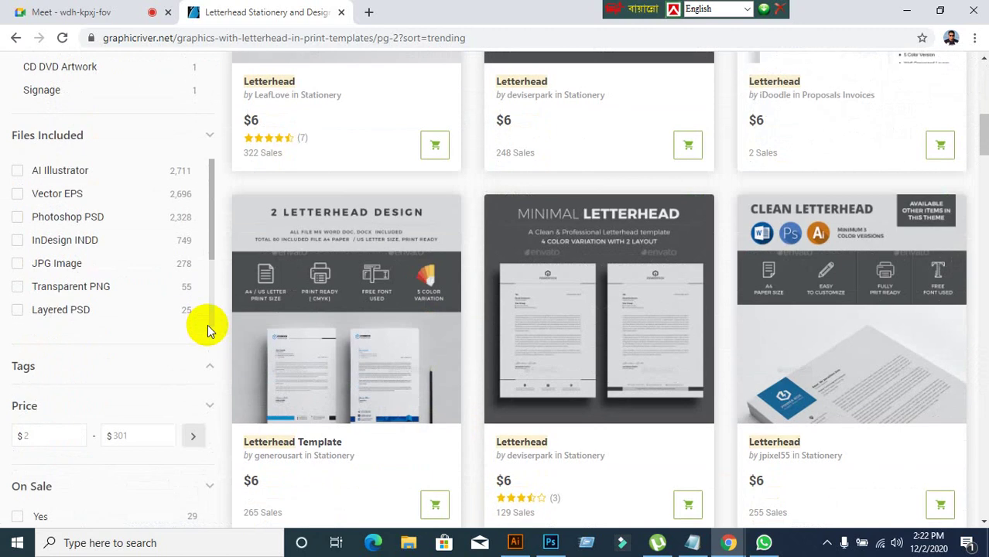
scroll(206, 327, down, 2)
scroll(327, 327, down, 5)
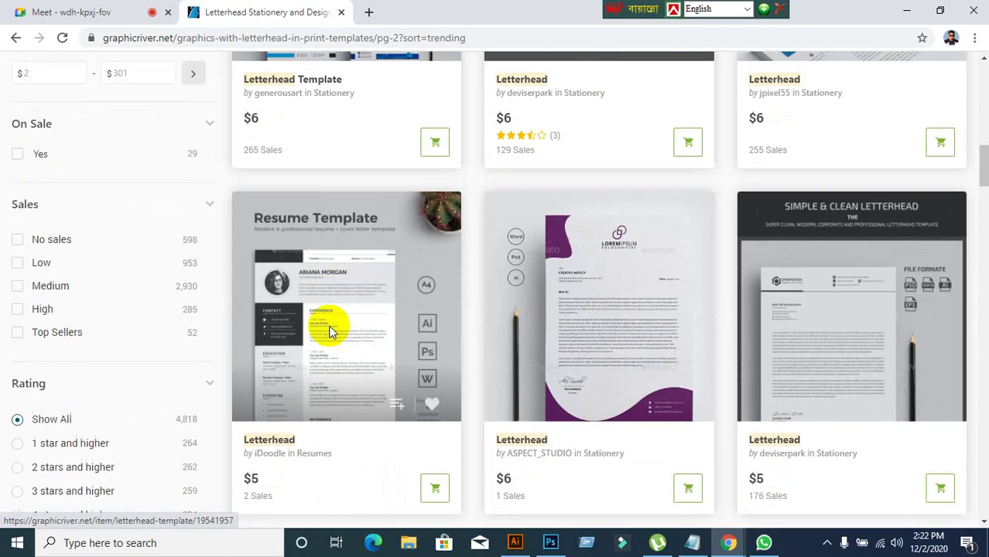
scroll(596, 356, down, 3)
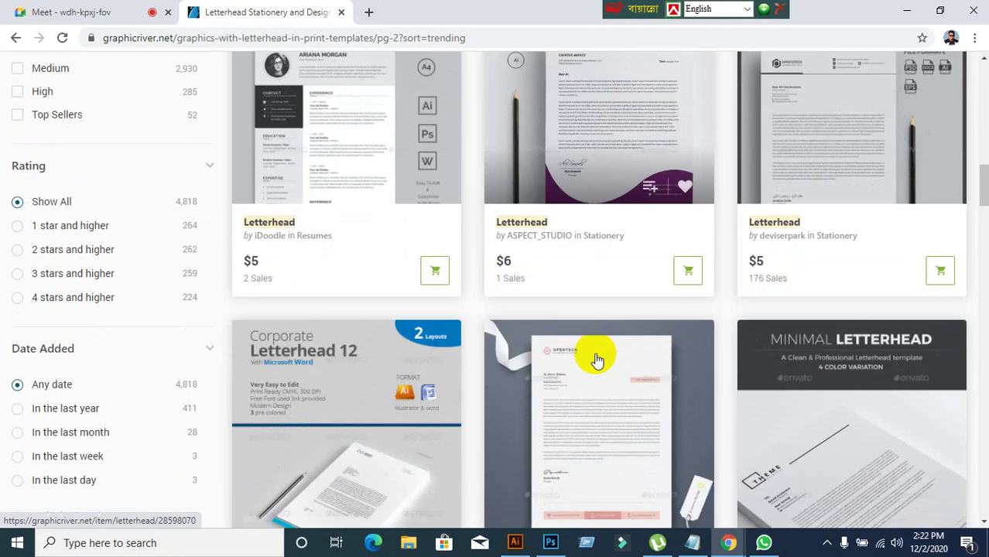
click(619, 128)
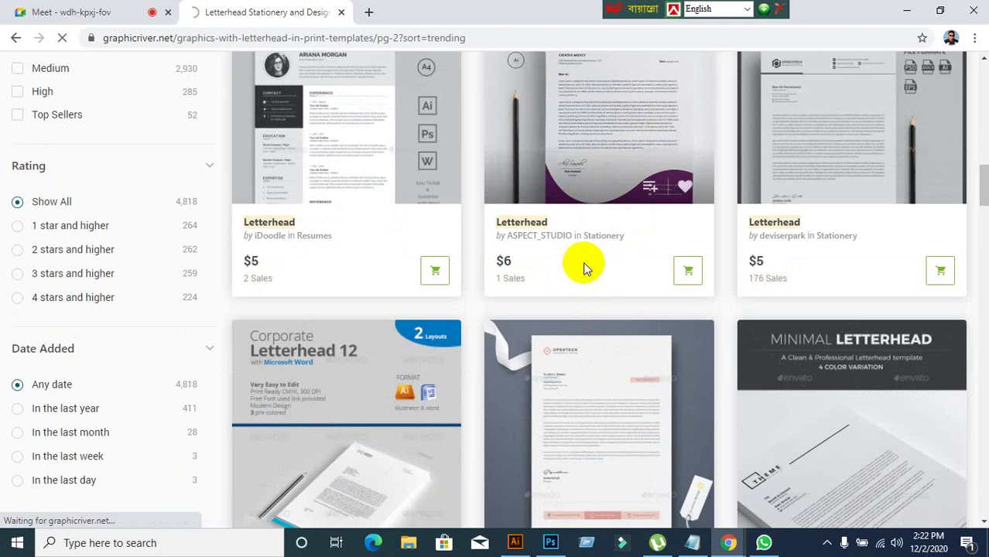
- Examine the purple letterhead's preview image and return to page 2 of the results
scroll(387, 410, down, 3)
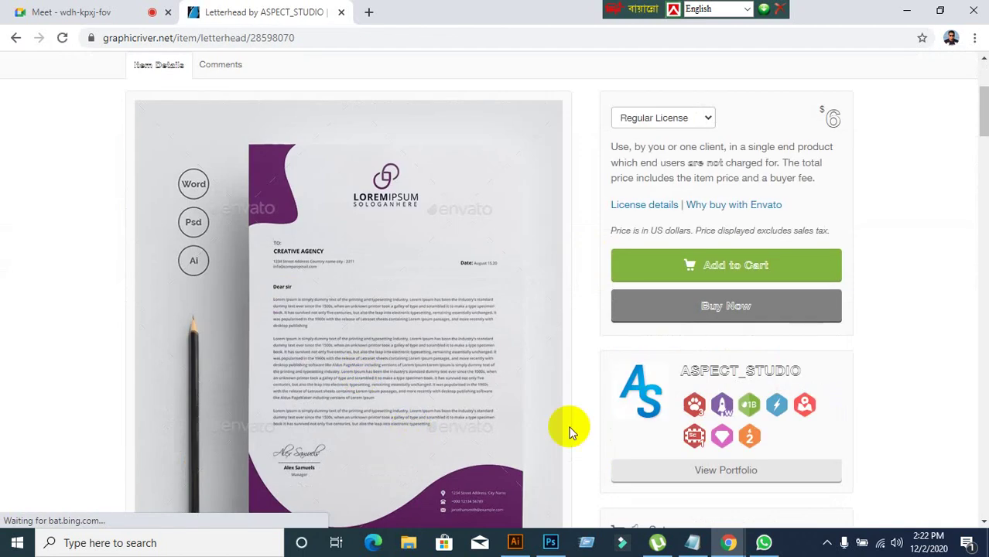
scroll(402, 439, down, 4)
click(12, 40)
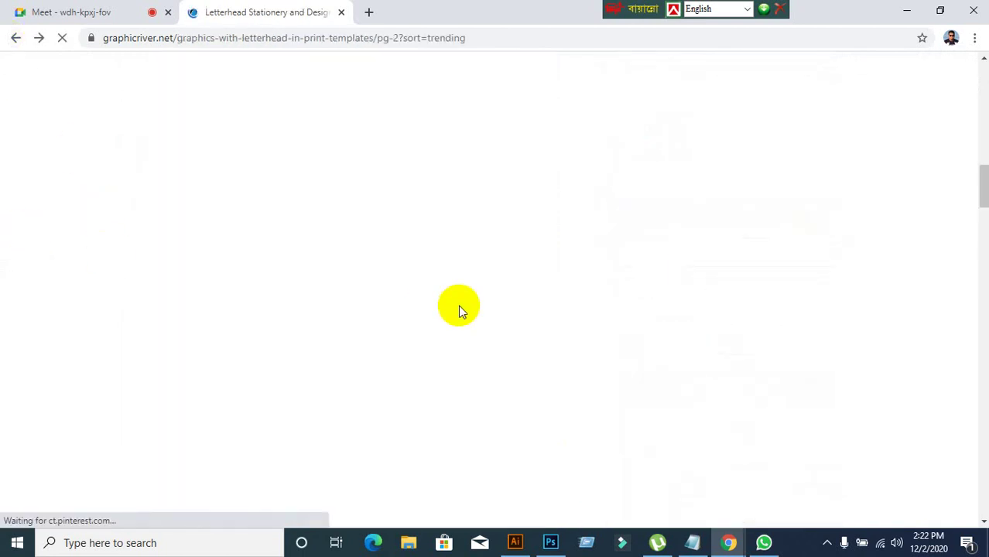
- Look through the page 2 letterhead designs to the end and open the navy one with the yellow corner accent
scroll(458, 307, down, 15)
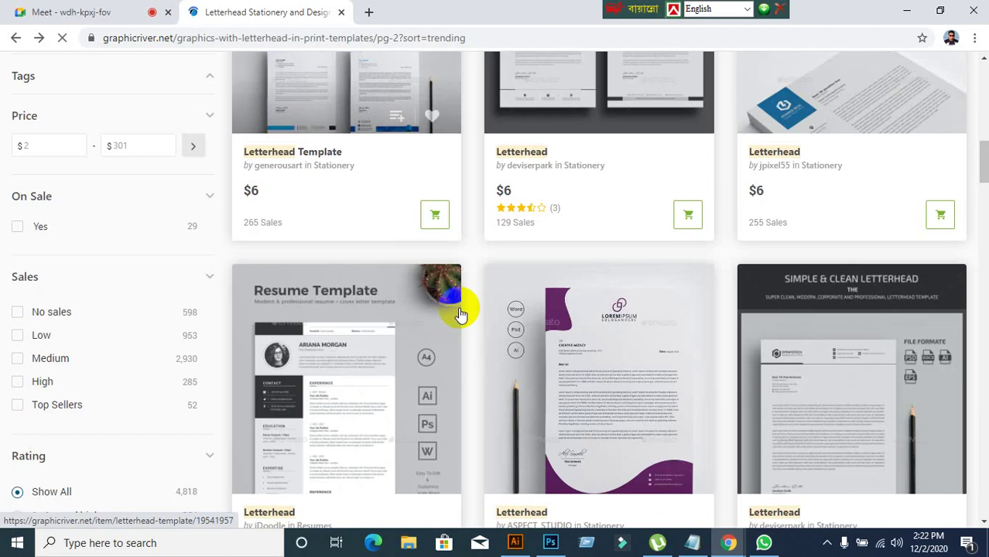
scroll(459, 310, down, 3)
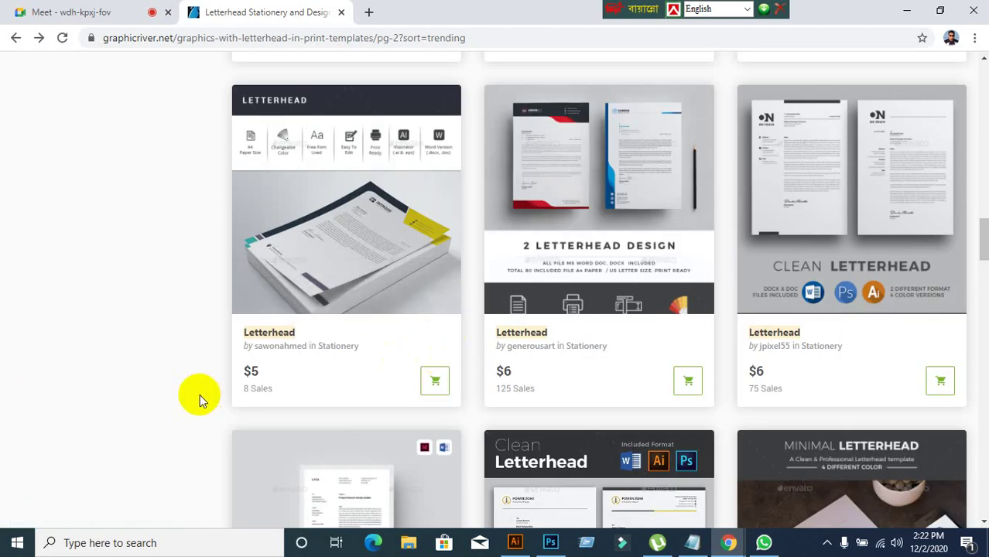
scroll(197, 394, down, 8)
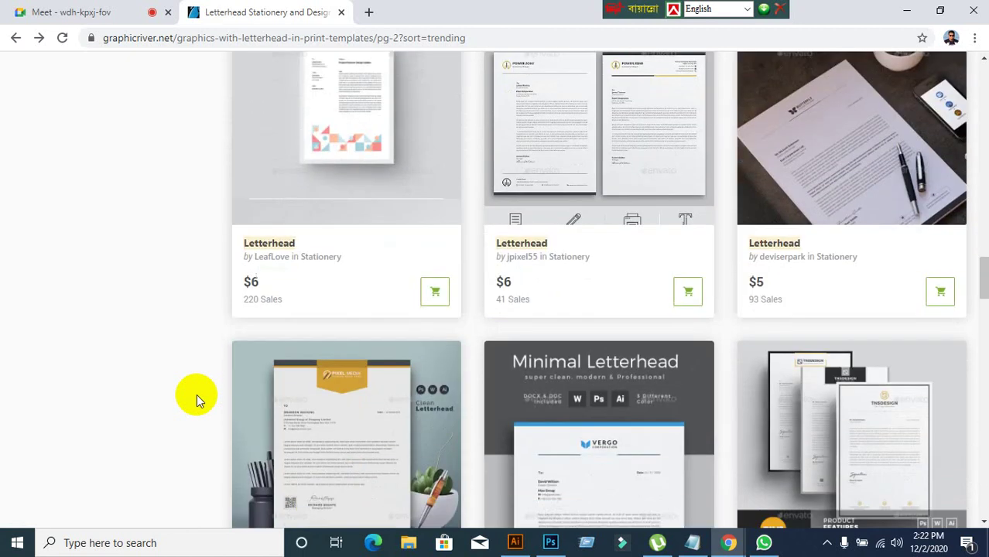
scroll(196, 394, down, 8)
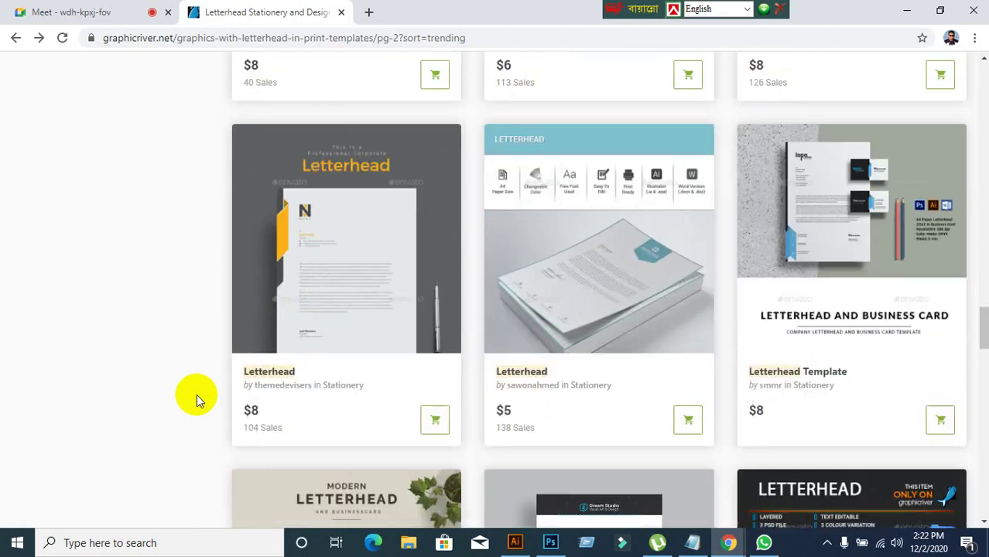
scroll(197, 394, down, 5)
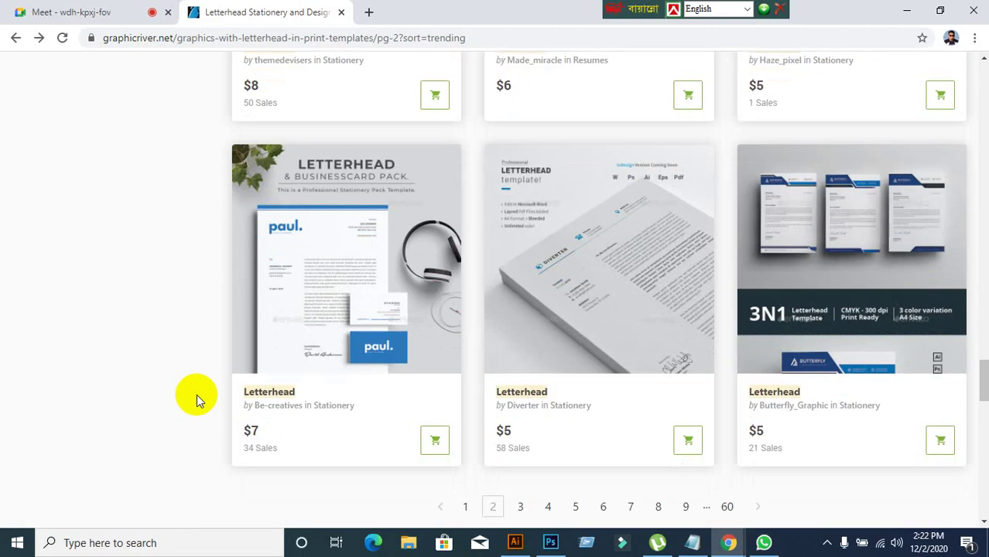
scroll(197, 394, down, 1)
scroll(197, 394, up, 15)
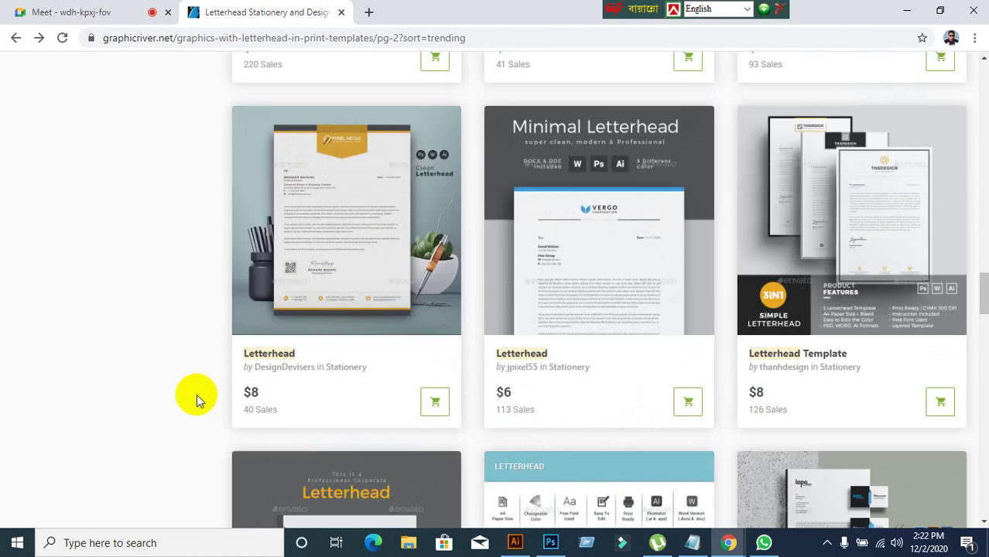
scroll(297, 396, up, 4)
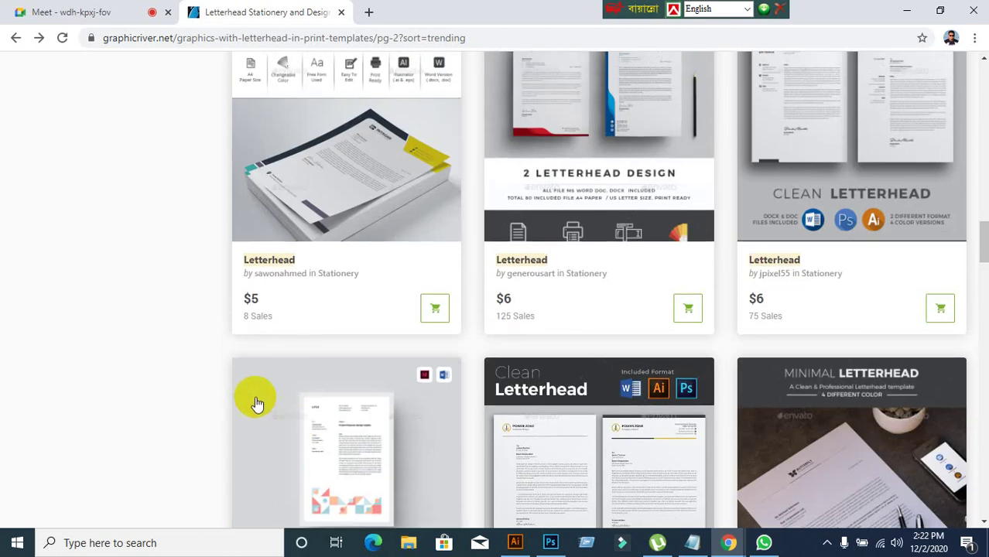
click(324, 137)
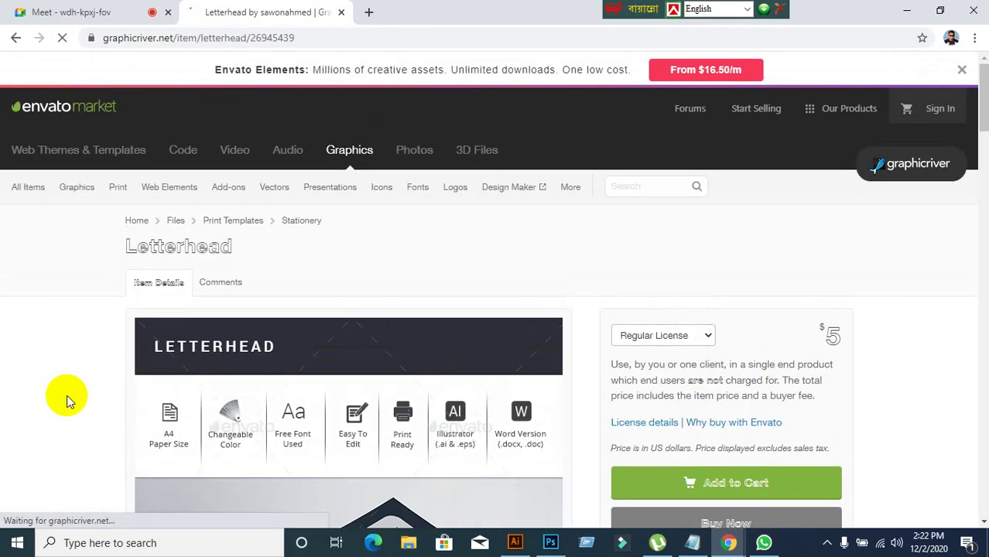
- Examine the navy and yellow letterhead's preview, then return to page 2 and find its listing again
scroll(67, 394, down, 3)
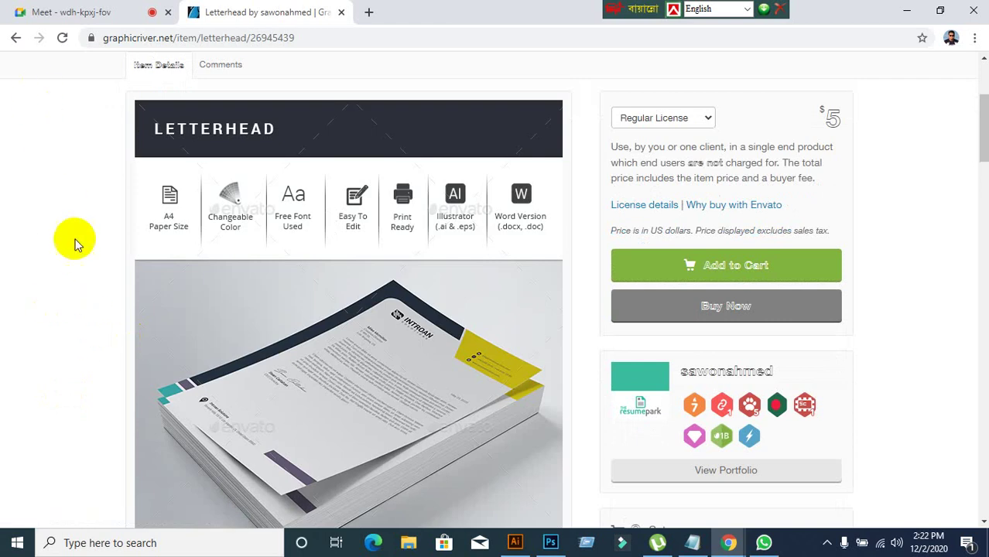
click(23, 40)
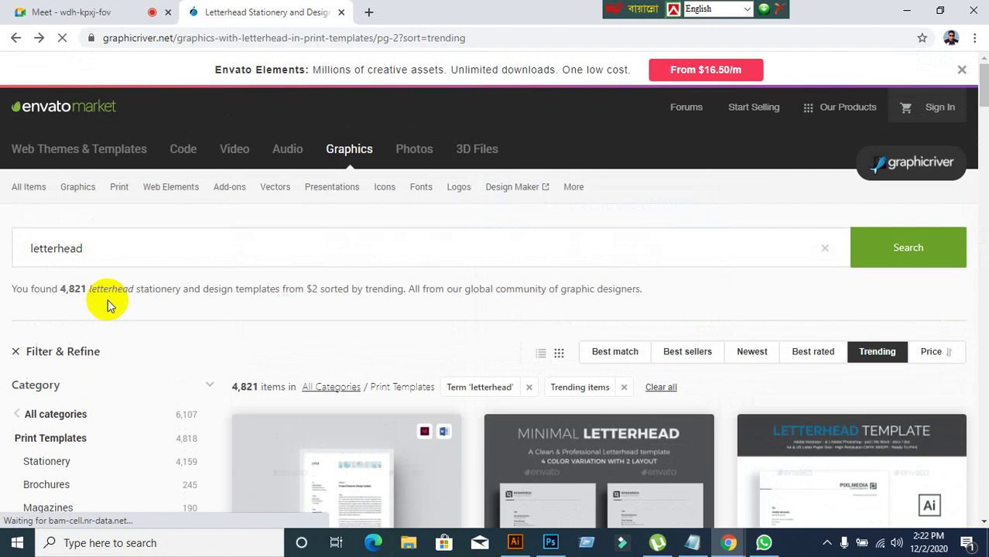
scroll(389, 347, down, 7)
scroll(407, 364, down, 12)
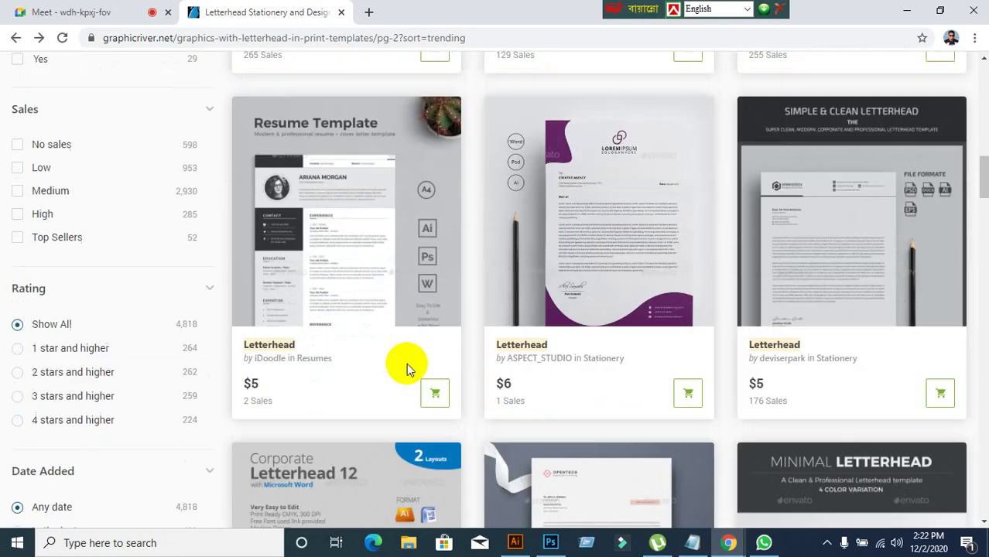
scroll(407, 368, down, 2)
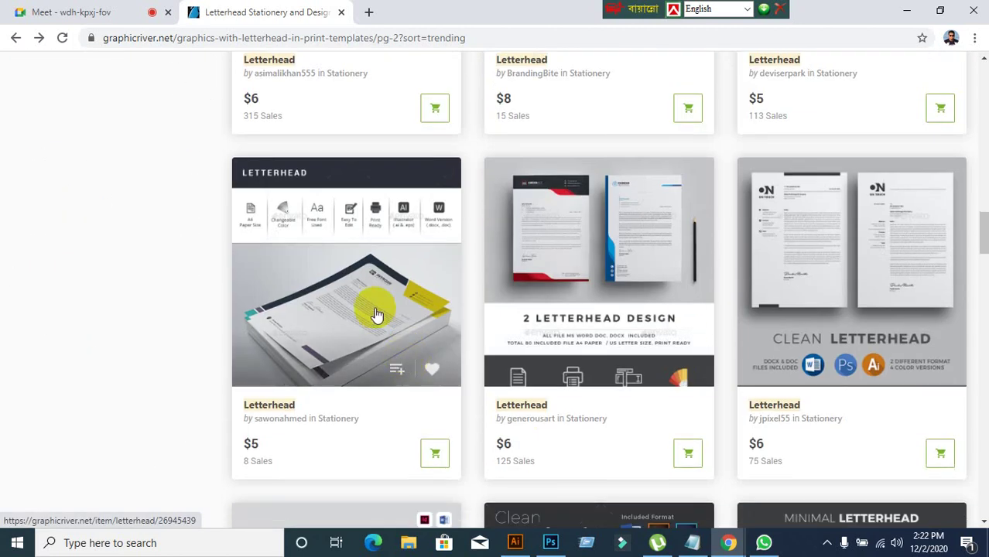
- Check the Google Meet call, then return to the navy and yellow letterhead's listing on GraphicRiver page 2
click(29, 14)
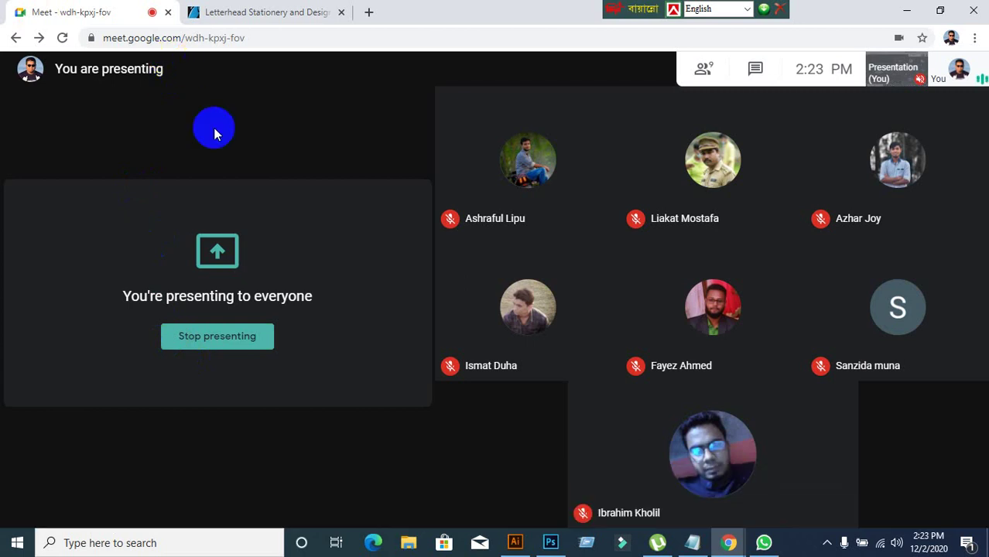
click(316, 13)
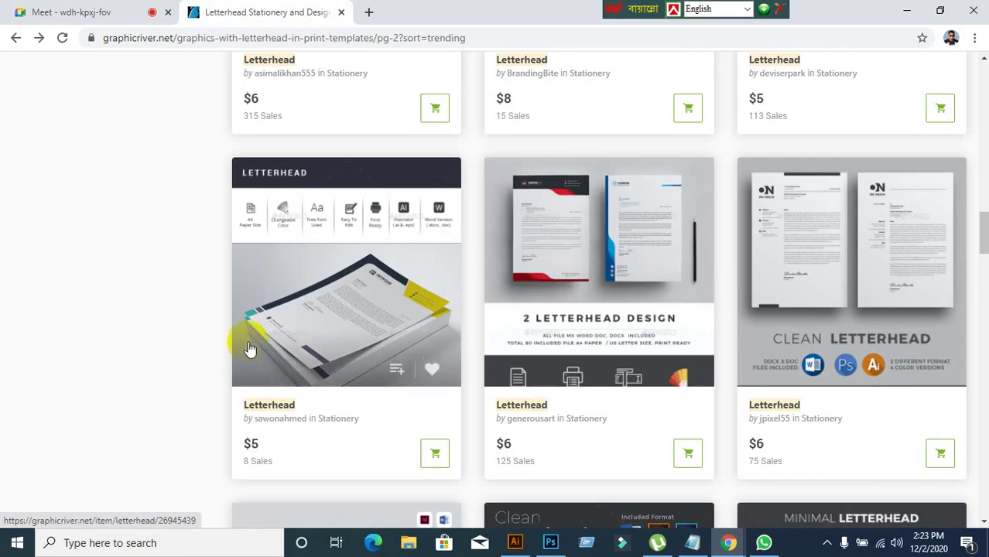
scroll(73, 355, down, 4)
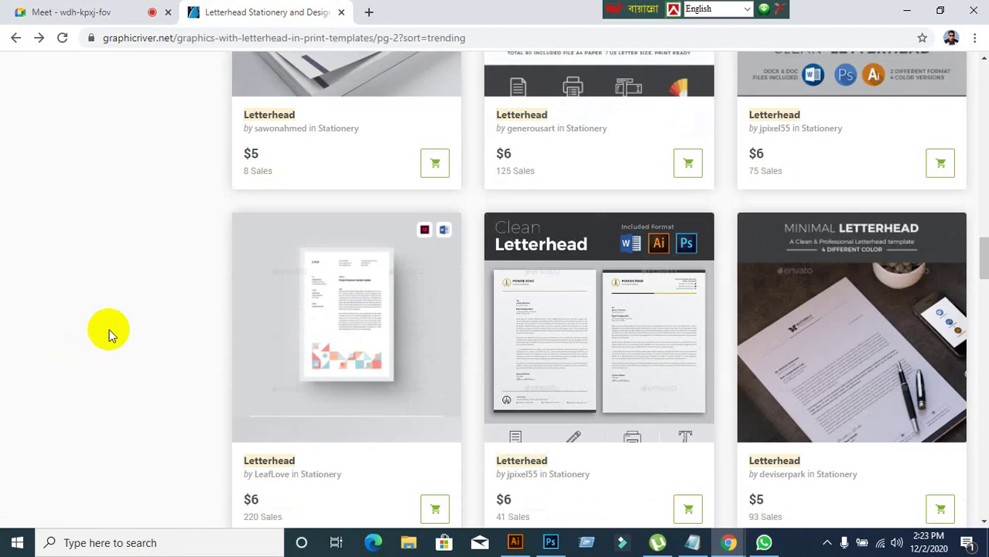
scroll(316, 265, up, 3)
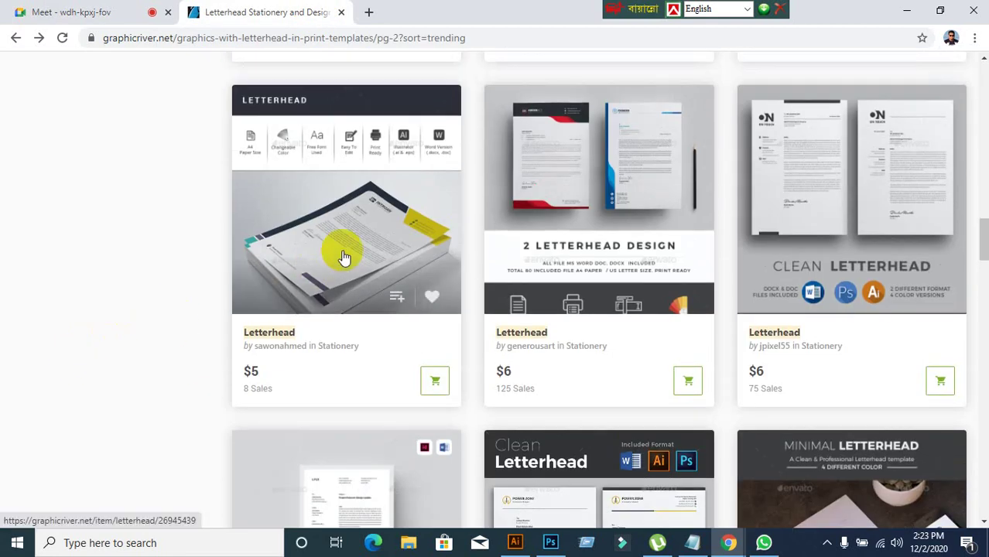
- Open the navy and yellow letterhead's item page and enlarge its paper-stack preview image
click(344, 258)
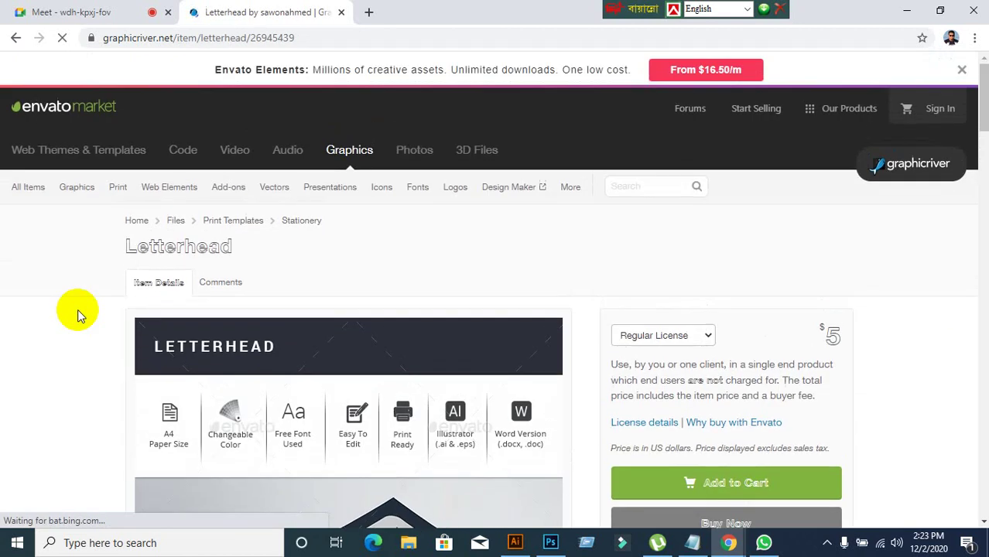
scroll(78, 314, down, 5)
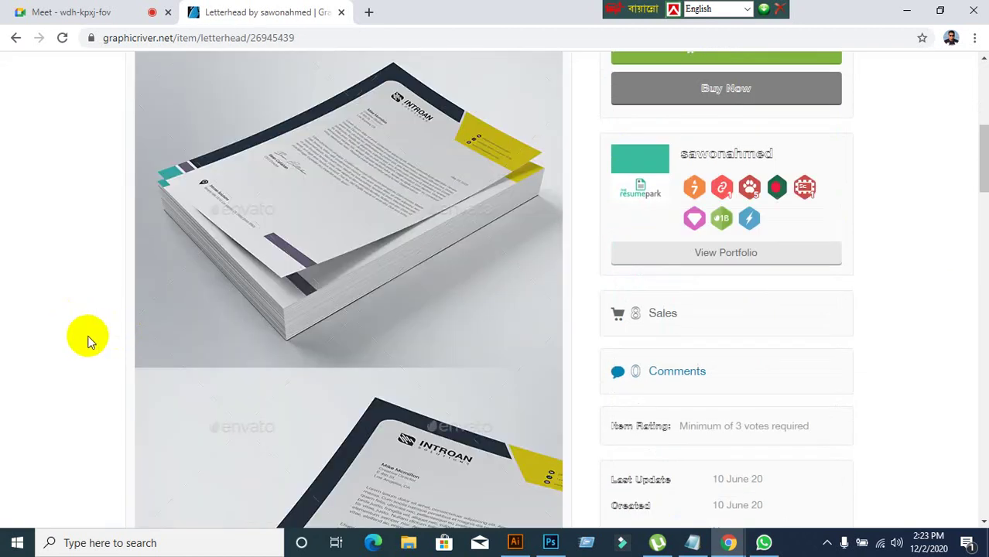
click(430, 215)
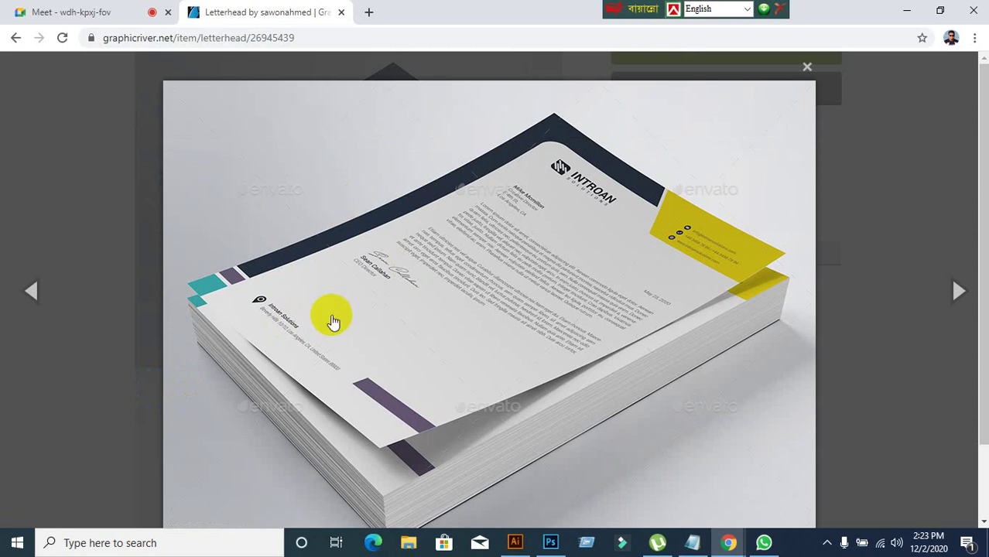
- Save the enlarged paper-stack preview of the letterhead to the Desktop as the JPEG image 01_Screenshot
scroll(352, 322, down, 1)
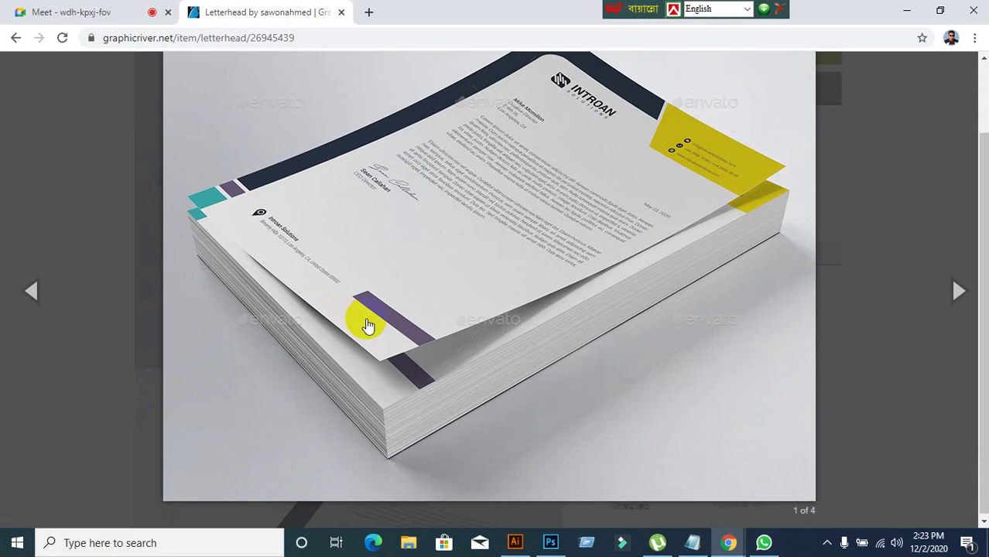
scroll(364, 324, up, 1)
scroll(563, 255, down, 1)
scroll(573, 248, down, 1)
scroll(718, 194, up, 2)
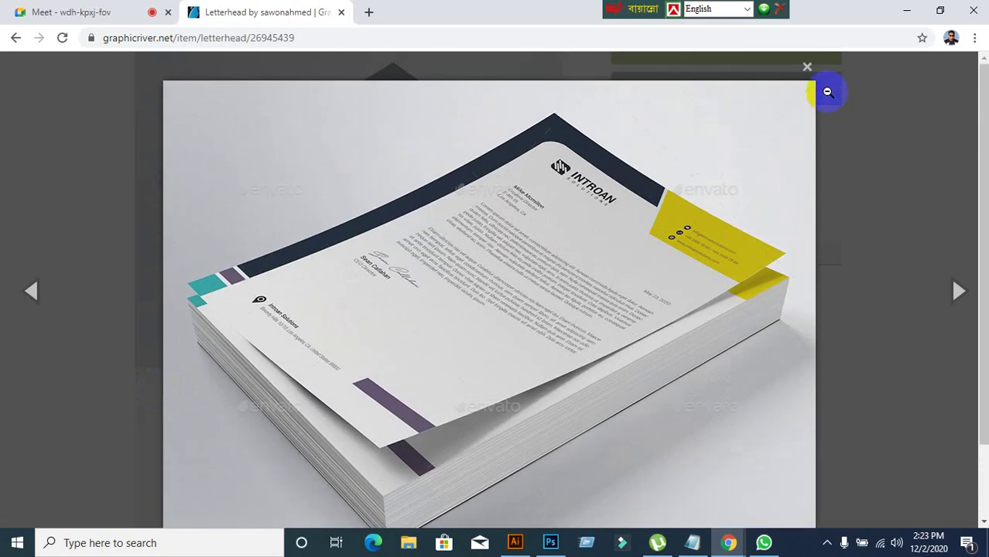
right_click(475, 234)
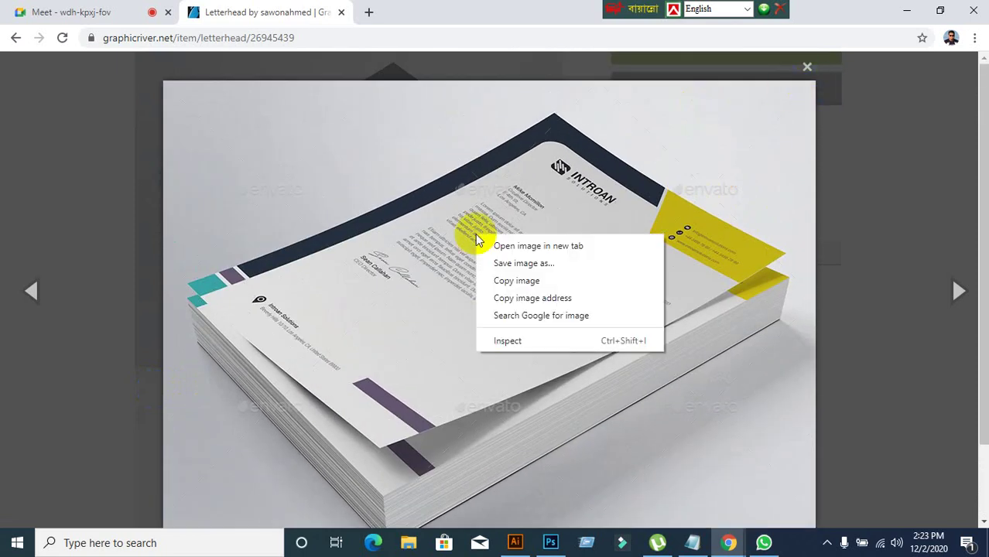
click(512, 264)
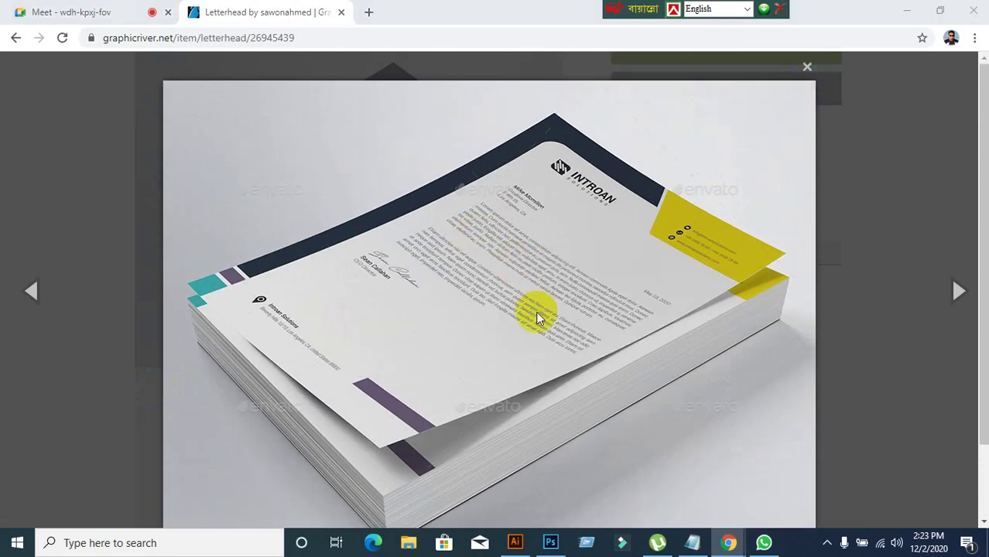
scroll(84, 171, up, 3)
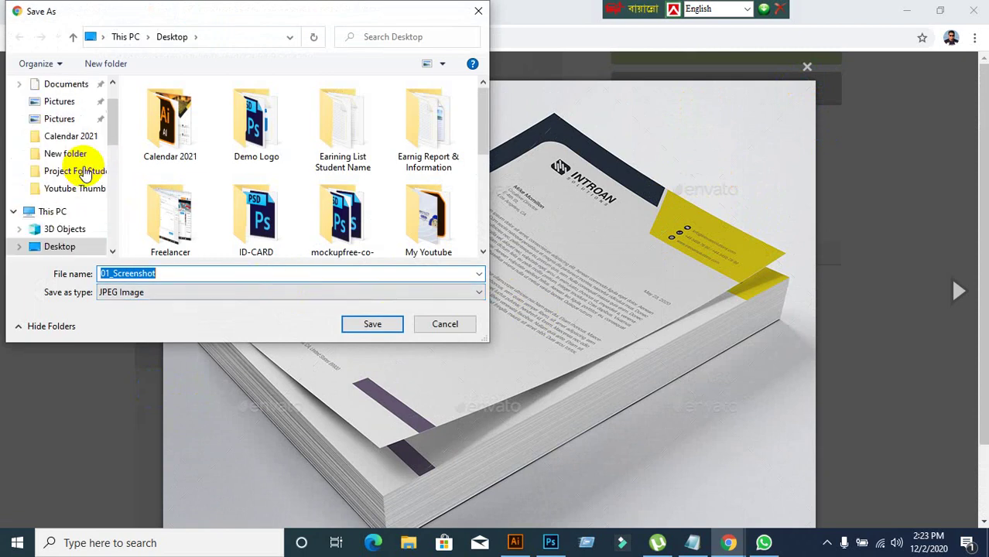
click(61, 114)
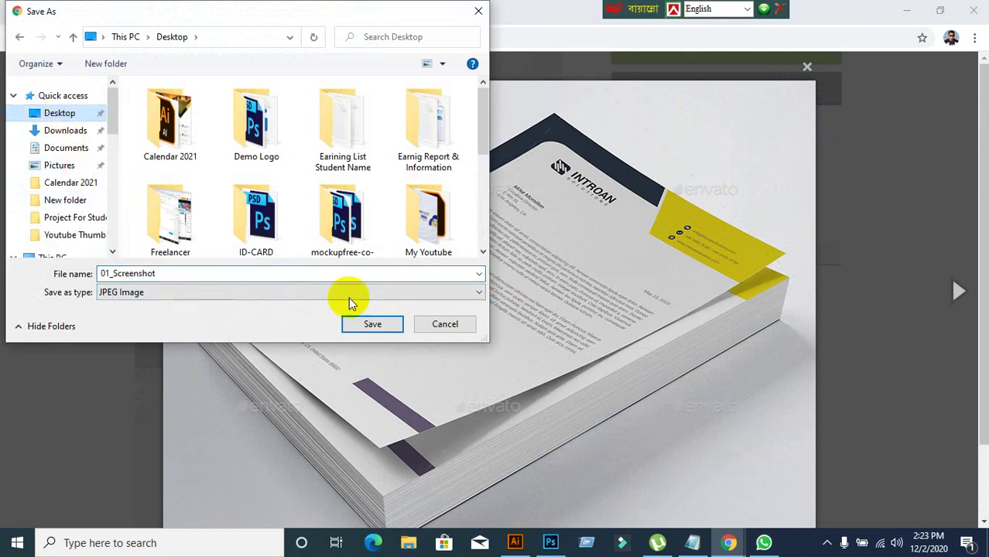
click(369, 325)
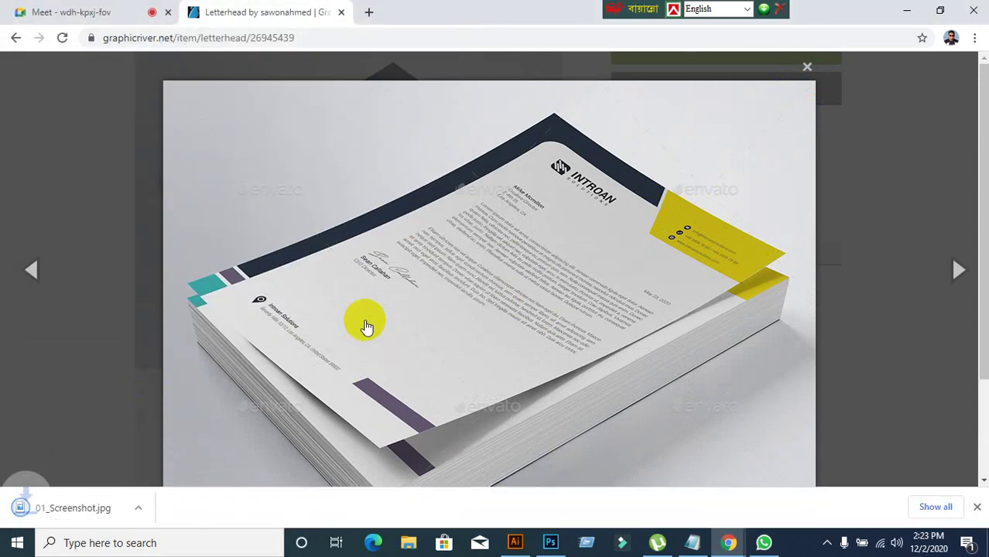
- Close the enlarged preview and show the downloaded 01_Screenshot.jpg in its folder
click(809, 69)
right_click(52, 512)
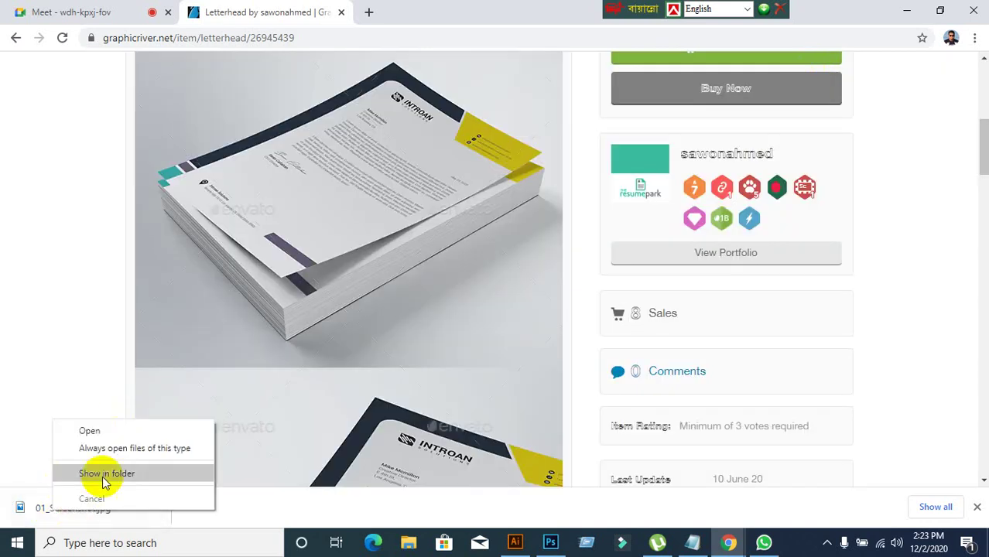
click(103, 474)
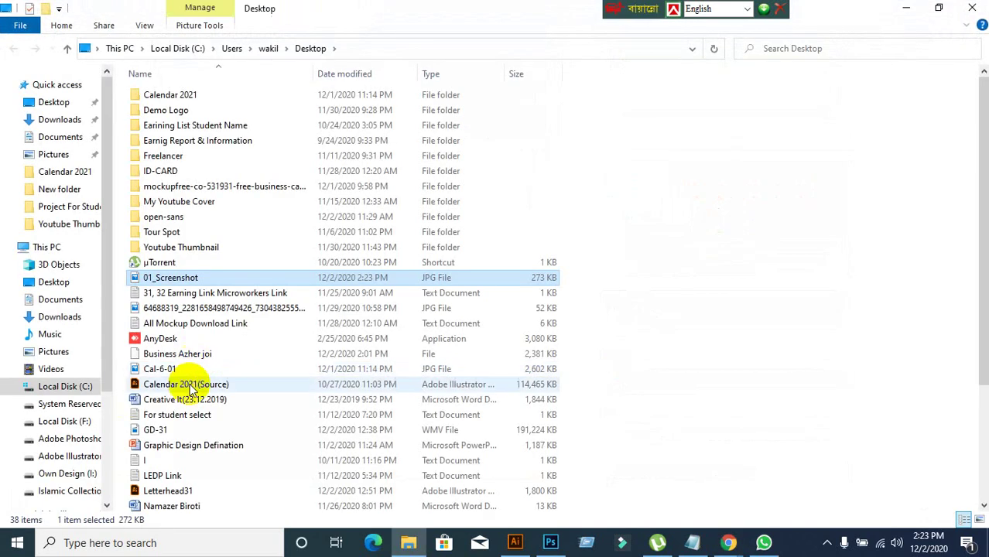
- Cut 01_Screenshot from the Desktop folder and try to paste it directly onto the desktop
right_click(190, 282)
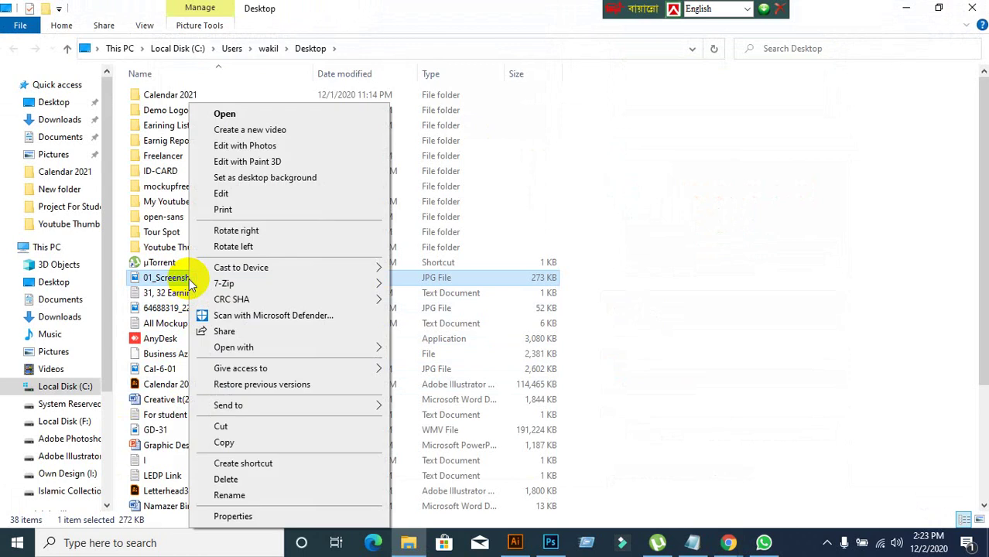
click(220, 426)
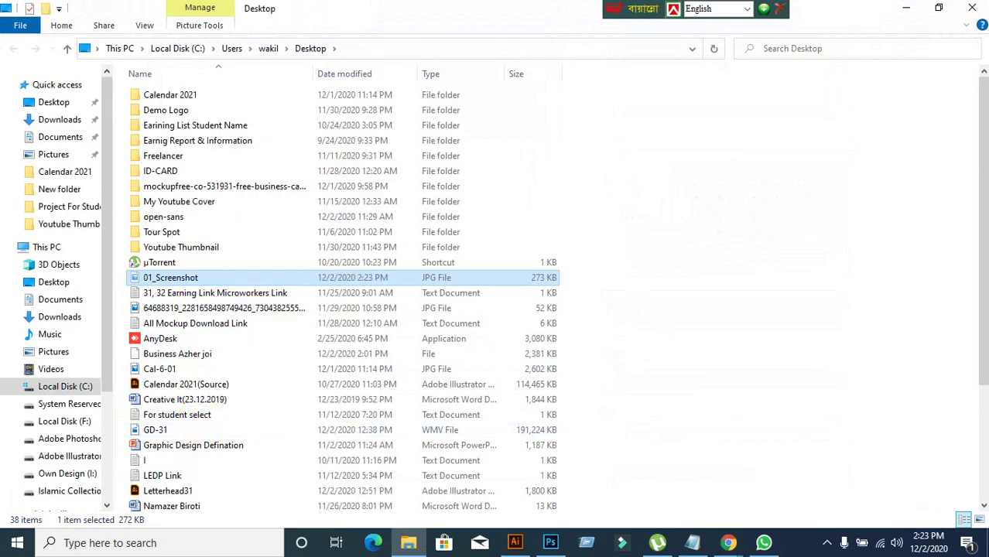
click(908, 8)
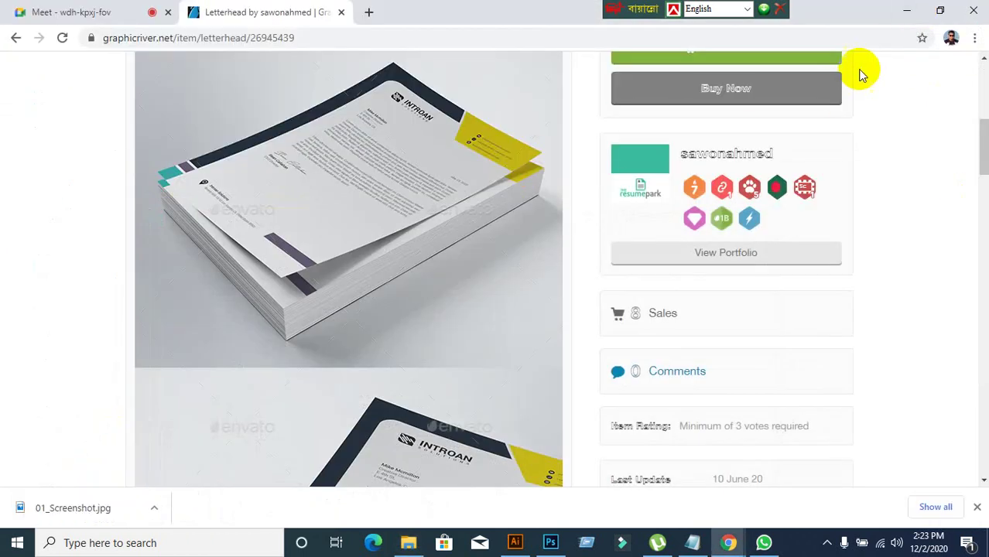
click(904, 10)
right_click(607, 105)
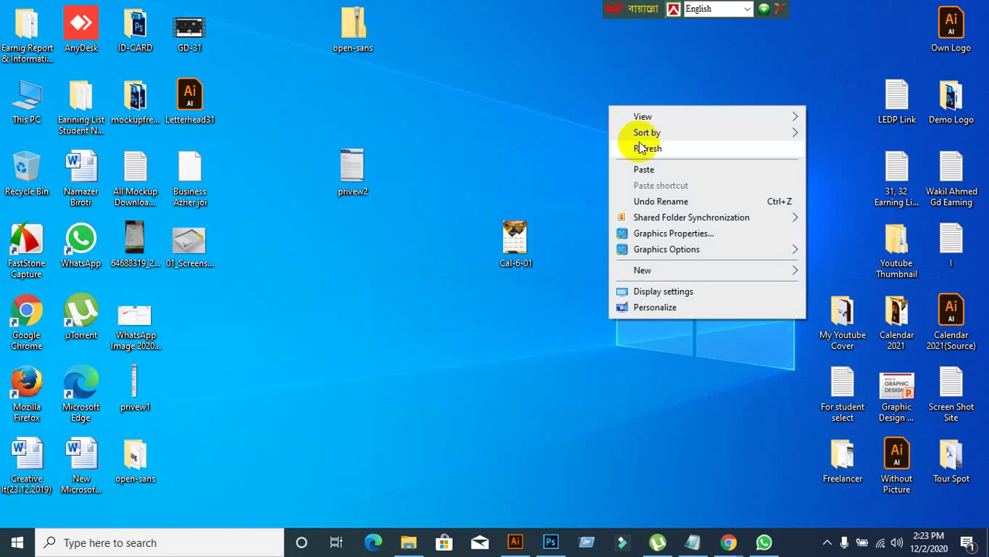
click(644, 170)
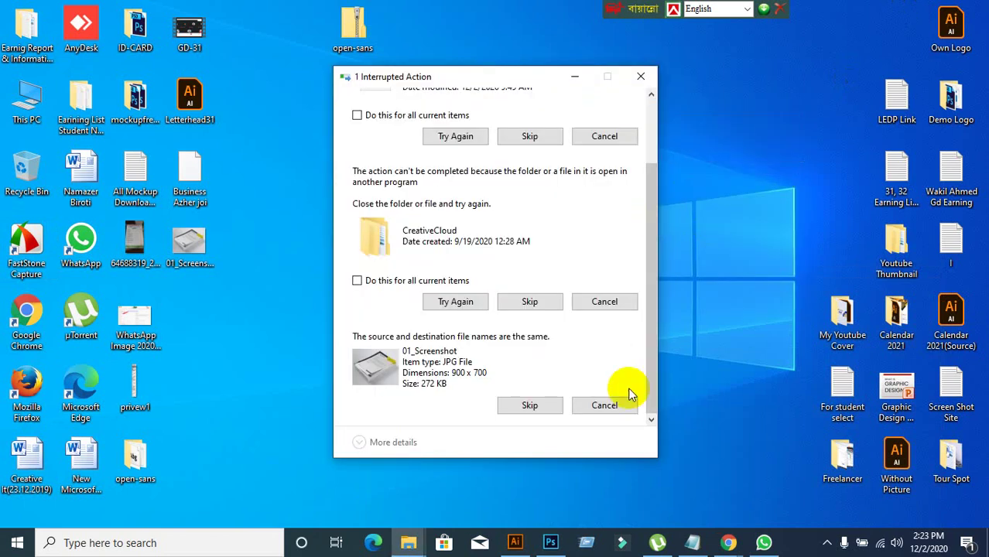
click(609, 409)
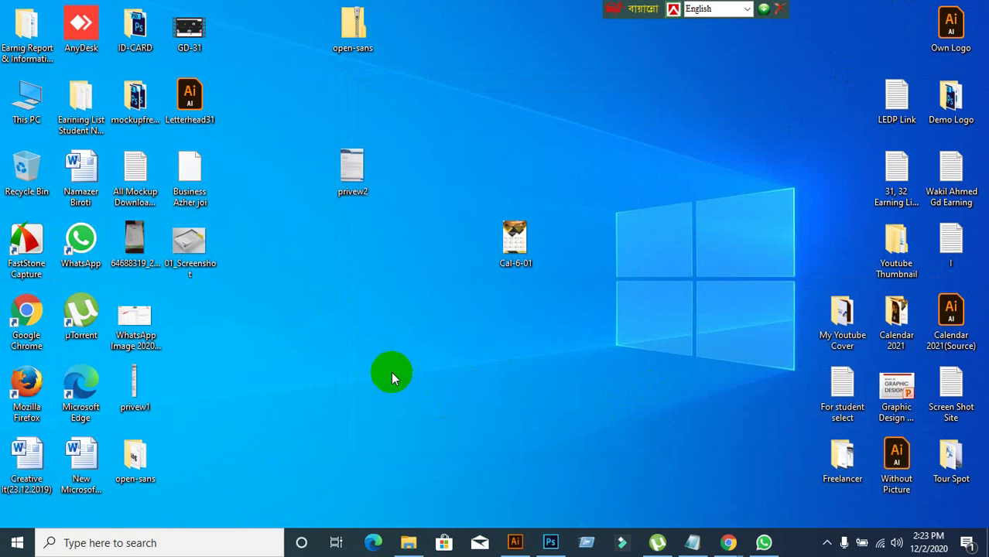
- Open 01_Screenshot from the desktop in Photoshop and try outlining a perspective crop over the top letterhead sheet
drag(194, 252, 431, 210)
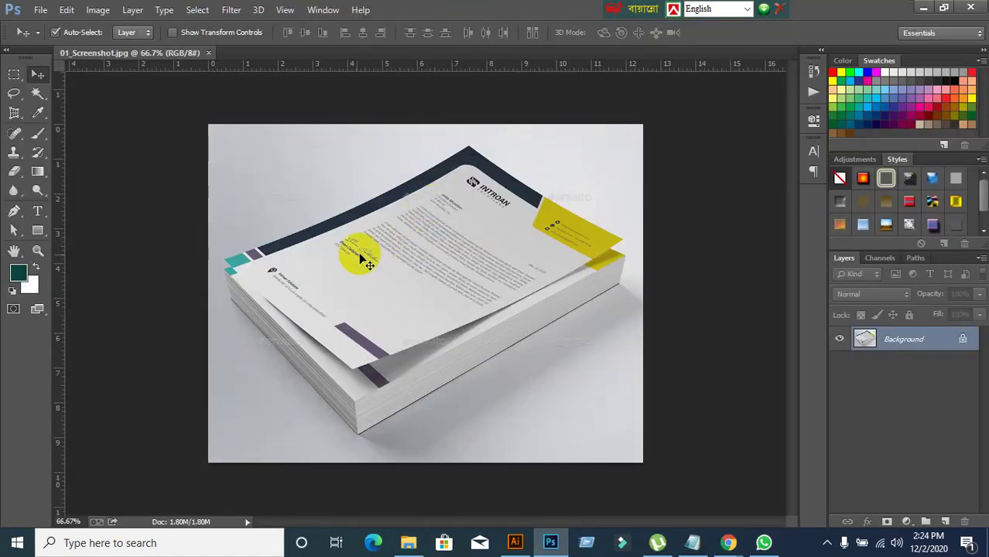
drag(19, 114, 43, 122)
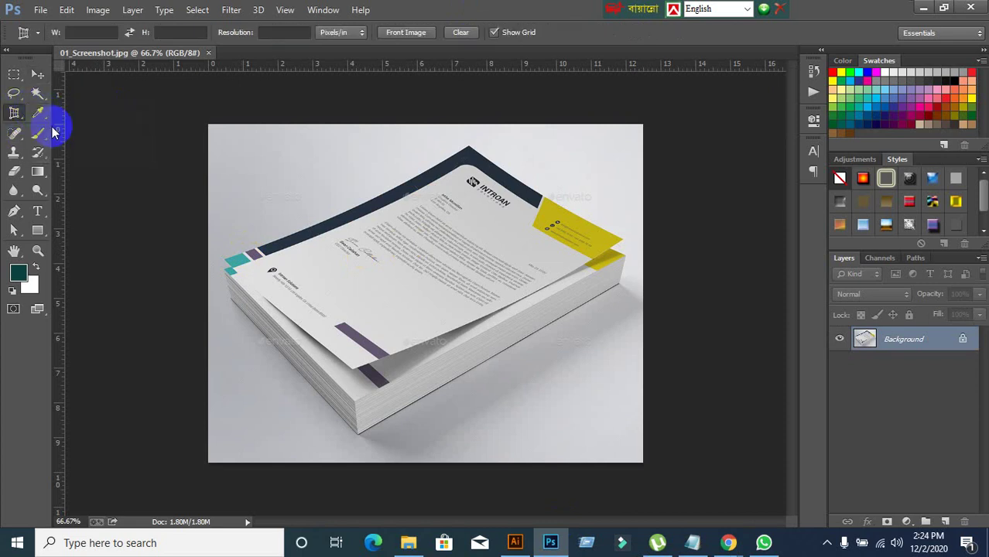
click(224, 258)
click(472, 149)
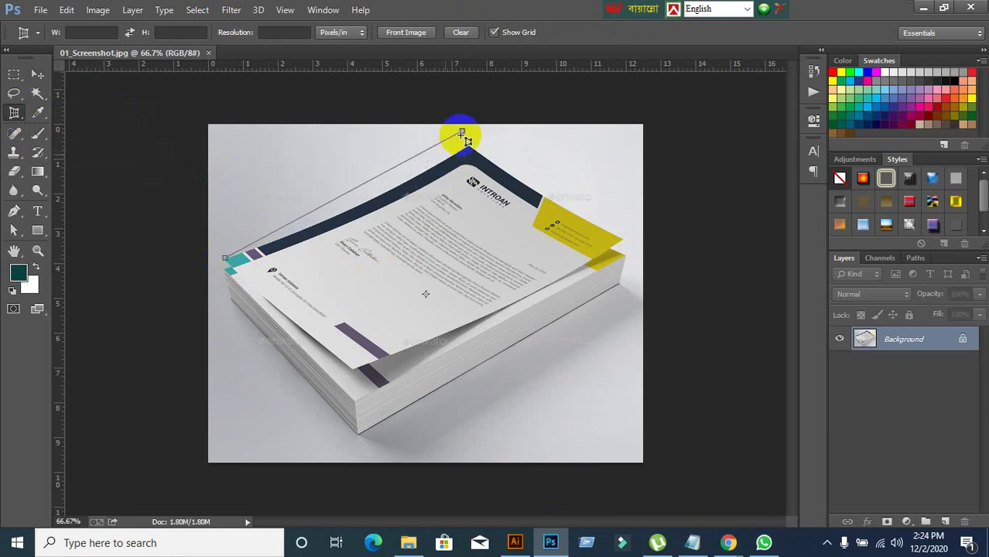
click(523, 222)
click(501, 300)
click(256, 306)
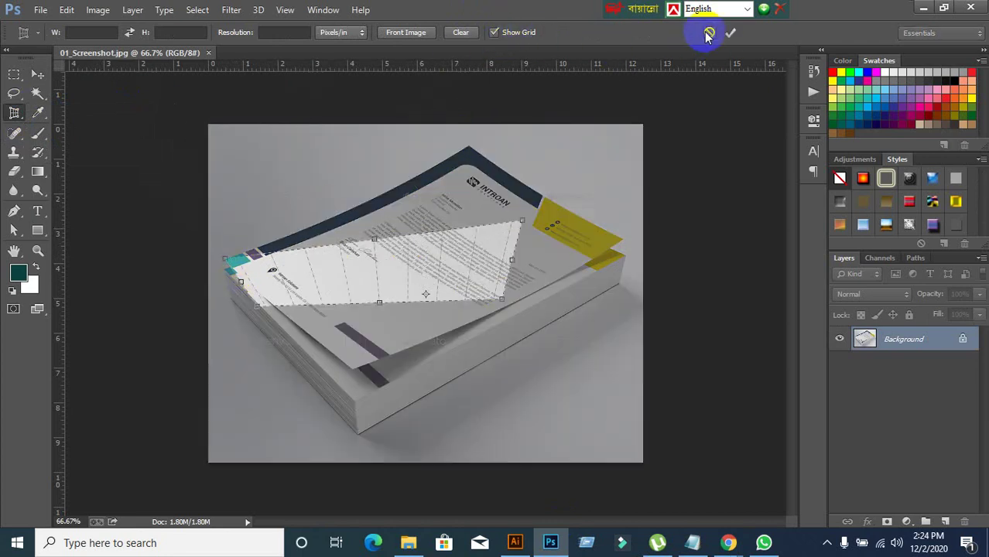
click(707, 34)
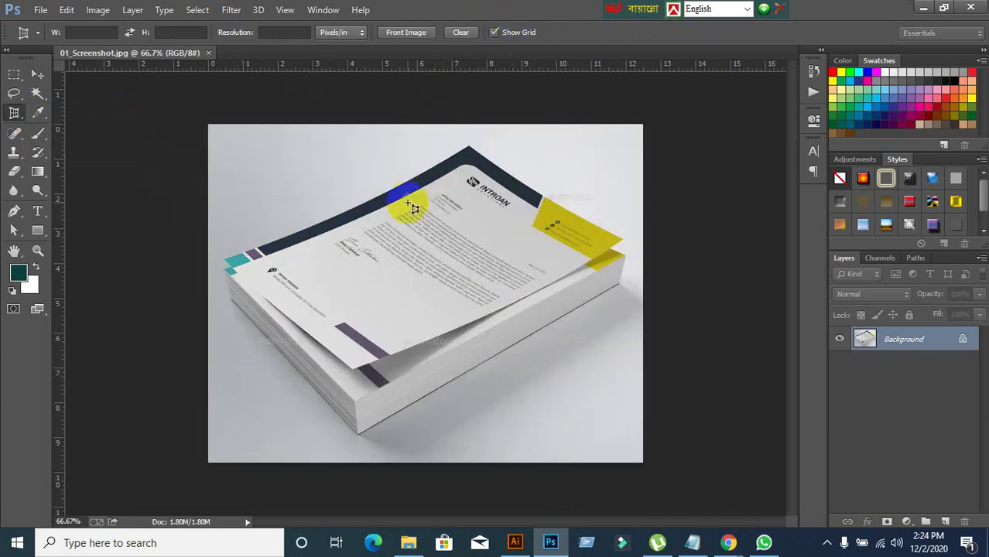
- Perspective-crop the image to the four corners of the top letterhead sheet and undo the crop
click(469, 145)
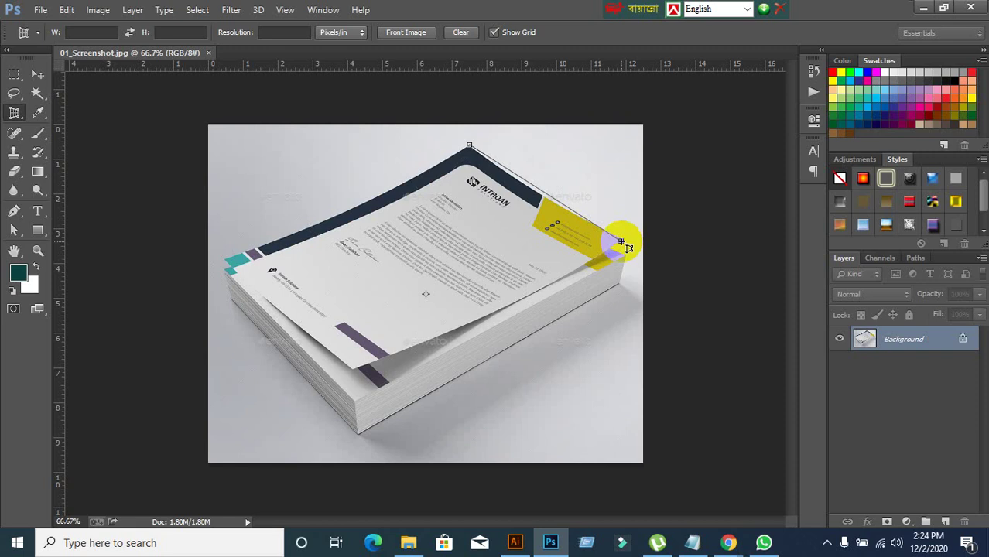
click(622, 240)
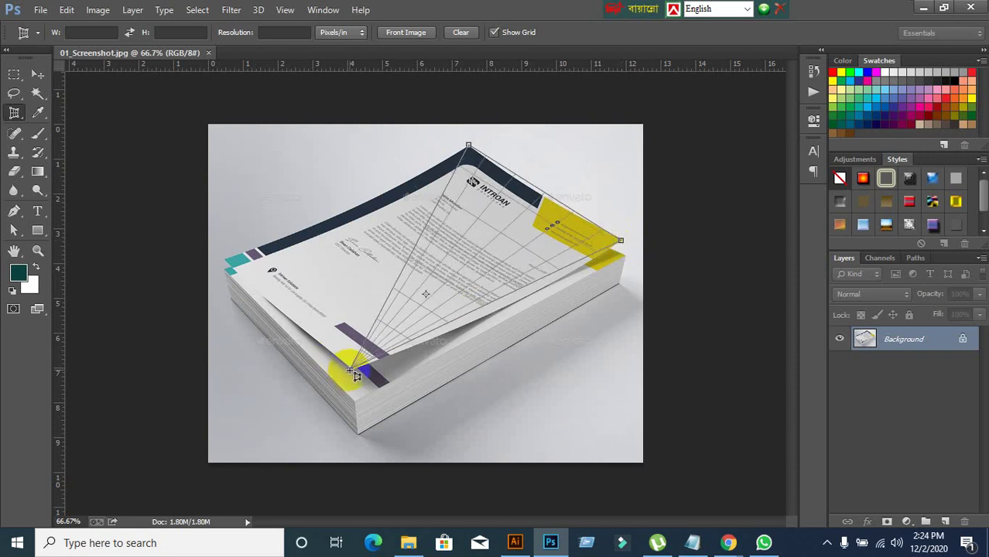
click(352, 373)
click(228, 261)
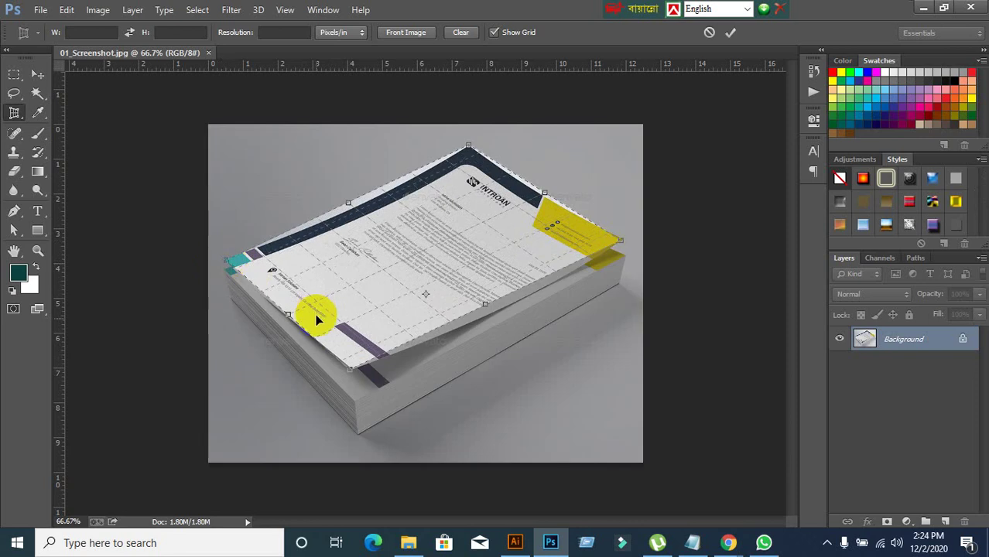
click(730, 33)
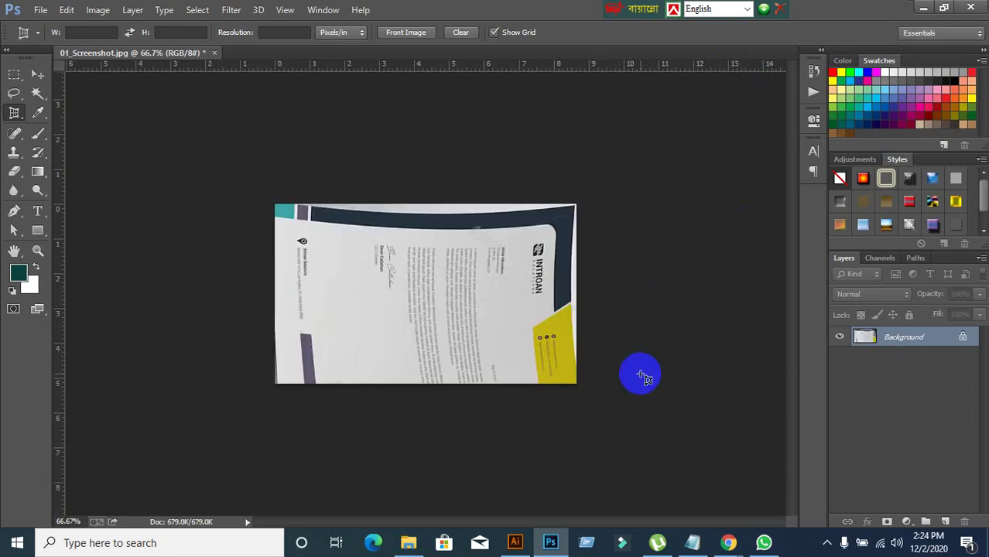
key(ctrl+z)
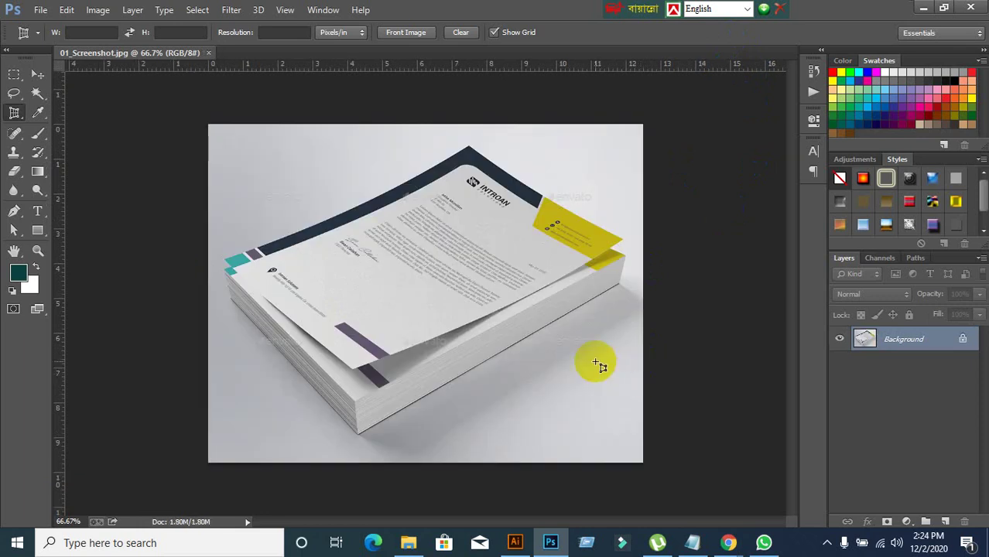
- Outline another perspective crop around the sheet, starting at the yellow corner and ending near the logo, and discard it
click(610, 256)
click(622, 239)
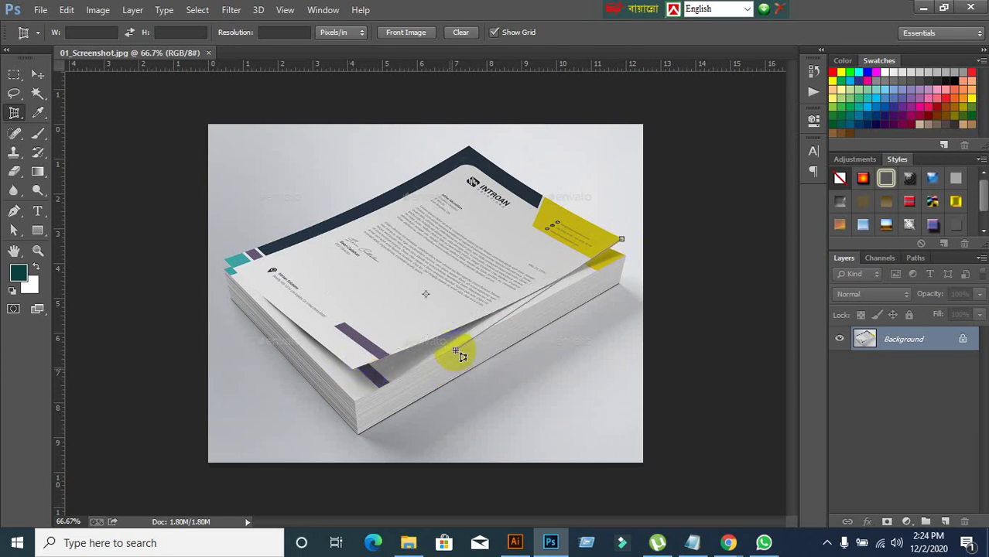
click(381, 372)
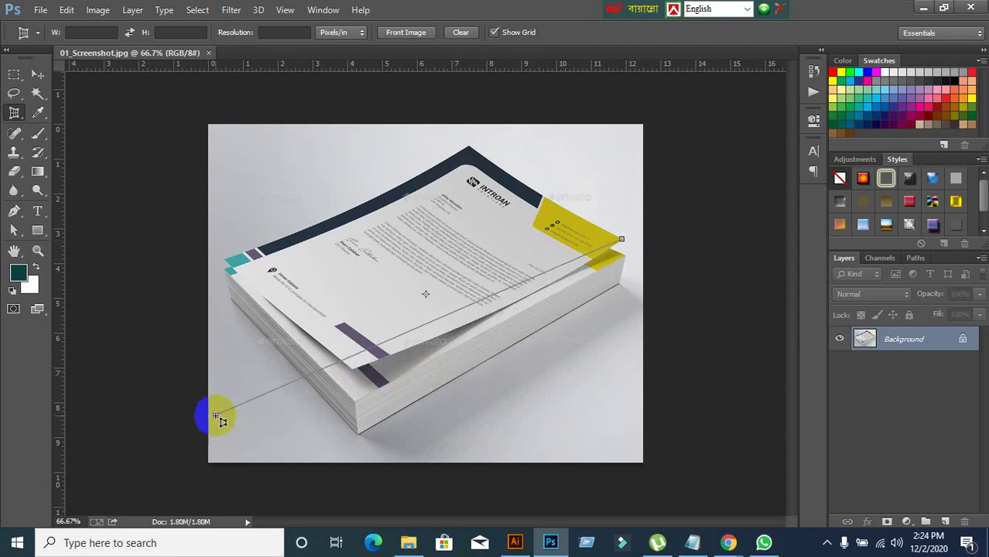
click(349, 374)
click(248, 282)
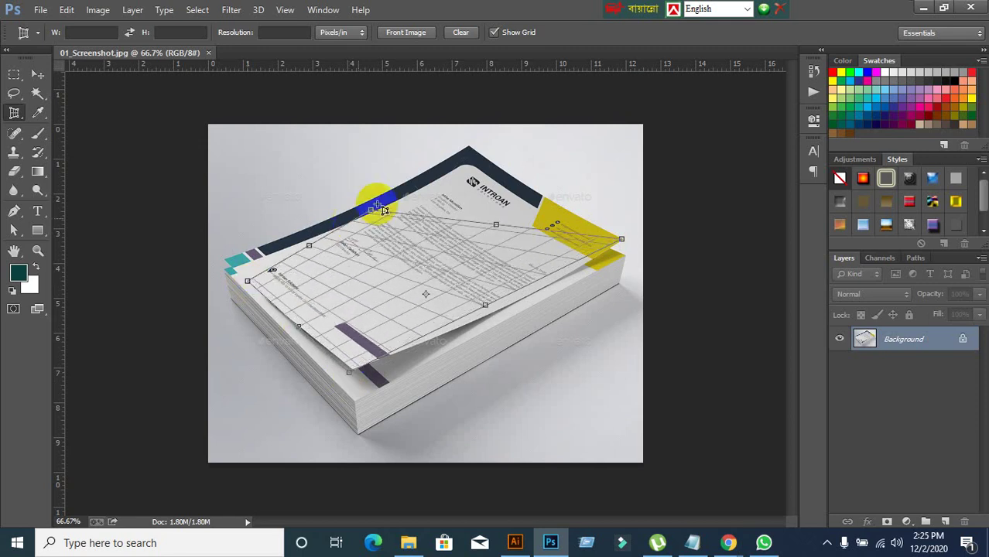
click(471, 179)
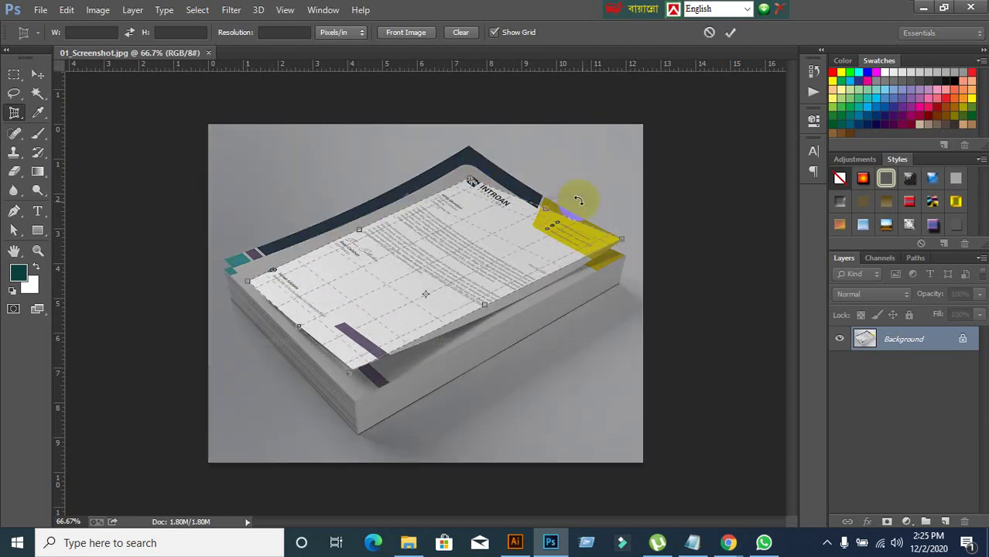
click(708, 35)
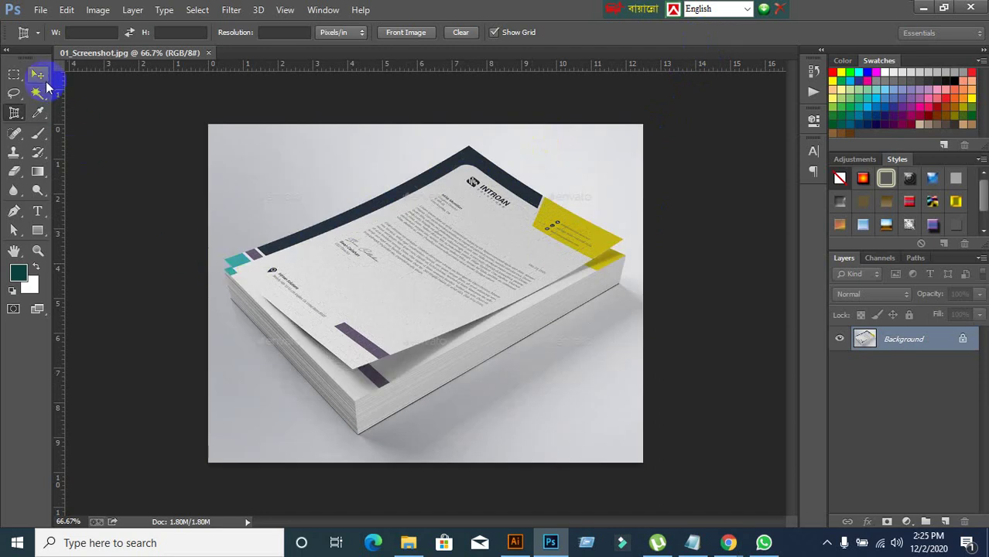
- Switch to the Move tool, close the 01_Screenshot document and minimize Photoshop to reach the desktop
click(45, 81)
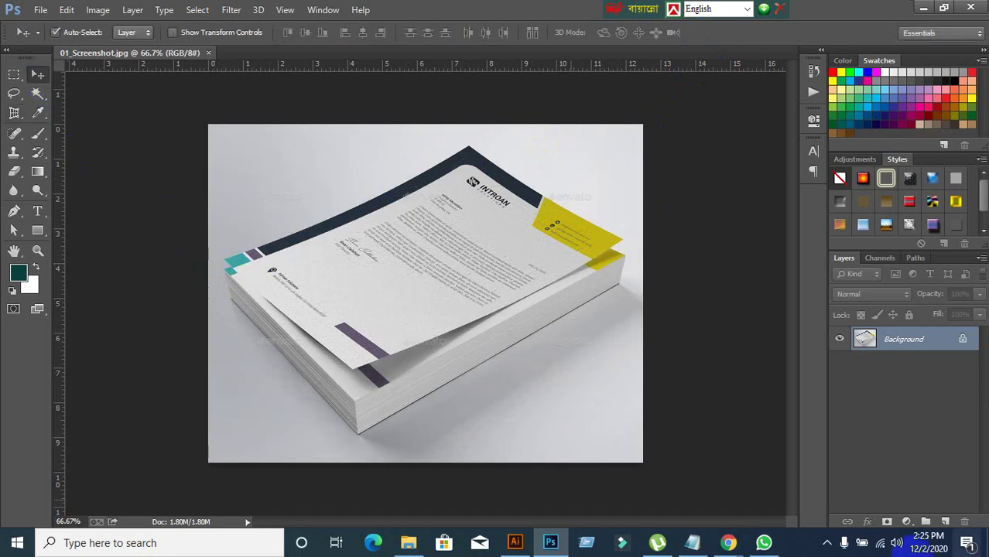
click(208, 53)
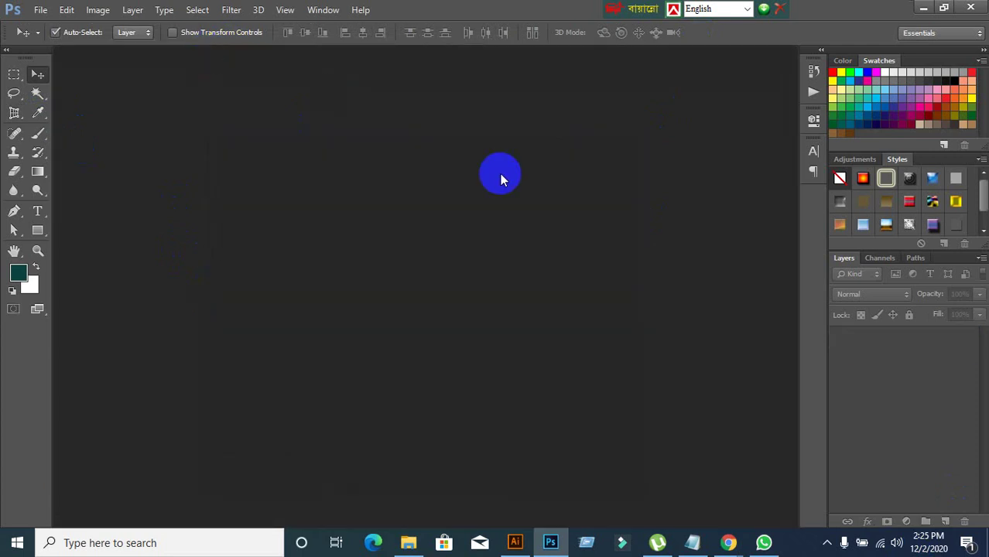
click(922, 10)
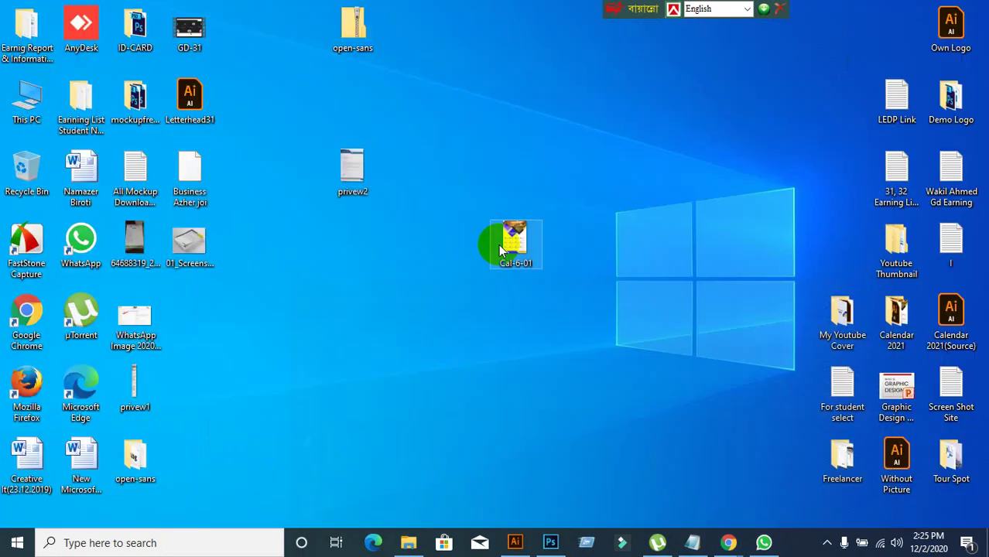
- Try to bring the 01_Screenshot image from the desktop into Illustrator
drag(183, 248, 512, 11)
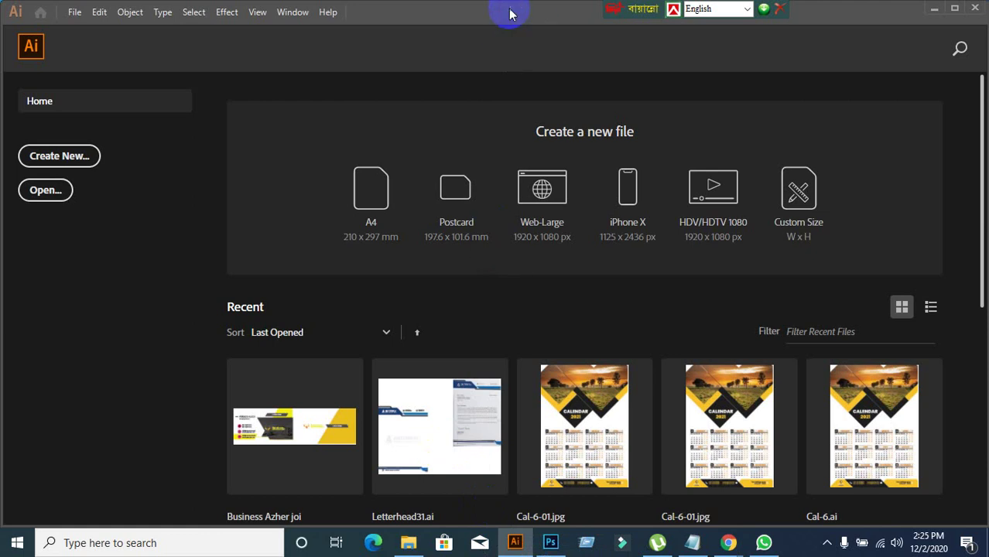
- Switch to the Google Meet call in Chrome and admit the waiting participant
mouse_move(716, 545)
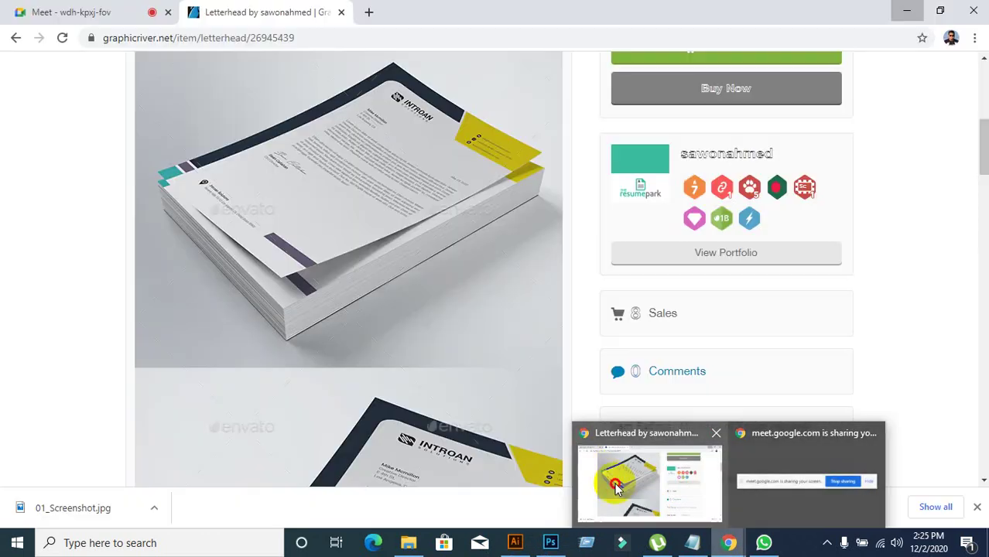
click(654, 480)
click(85, 11)
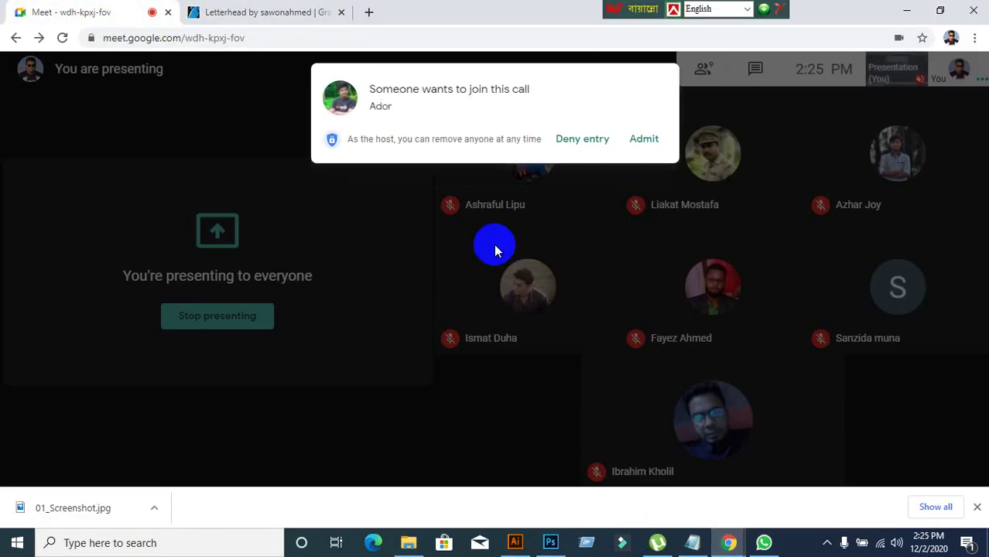
click(621, 146)
- Return to the GraphicRiver letterhead results and open the "2 Letterhead Design" listing showing a red sheet beside a blue one
click(243, 16)
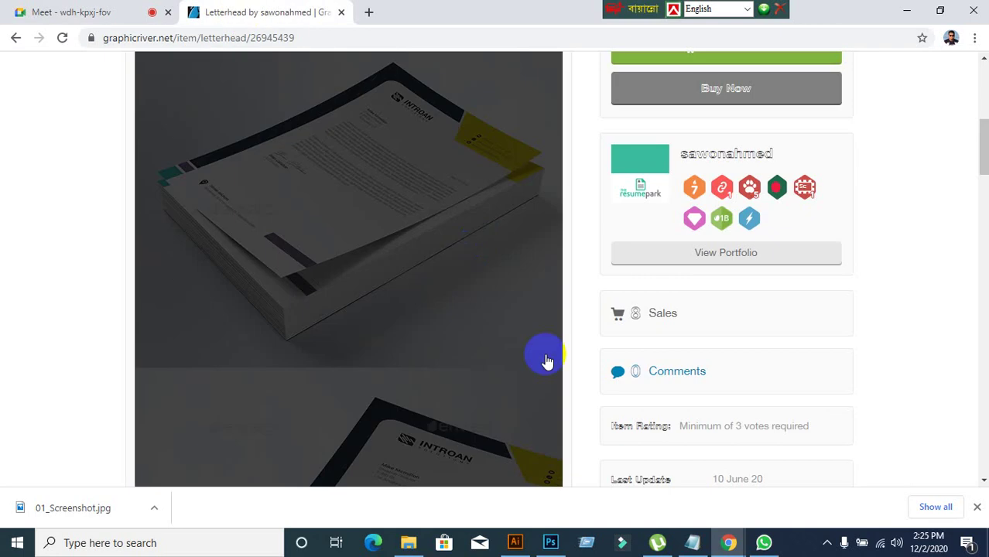
click(15, 39)
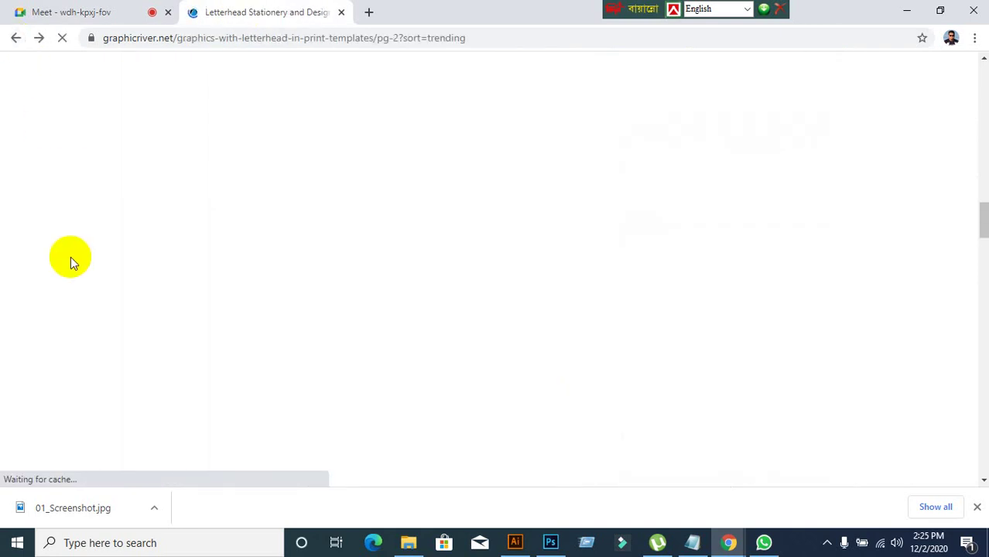
scroll(545, 441, down, 5)
scroll(541, 449, down, 3)
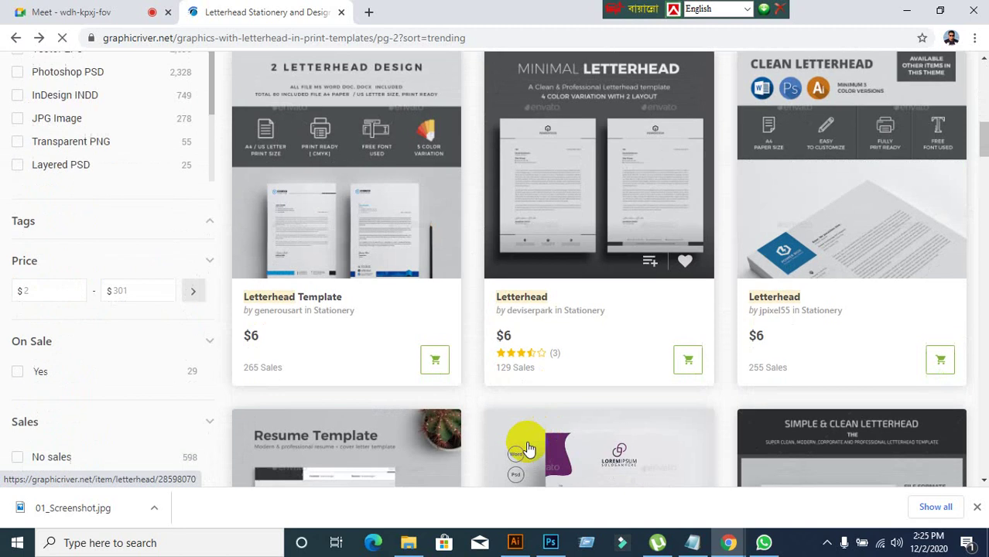
scroll(523, 453, down, 4)
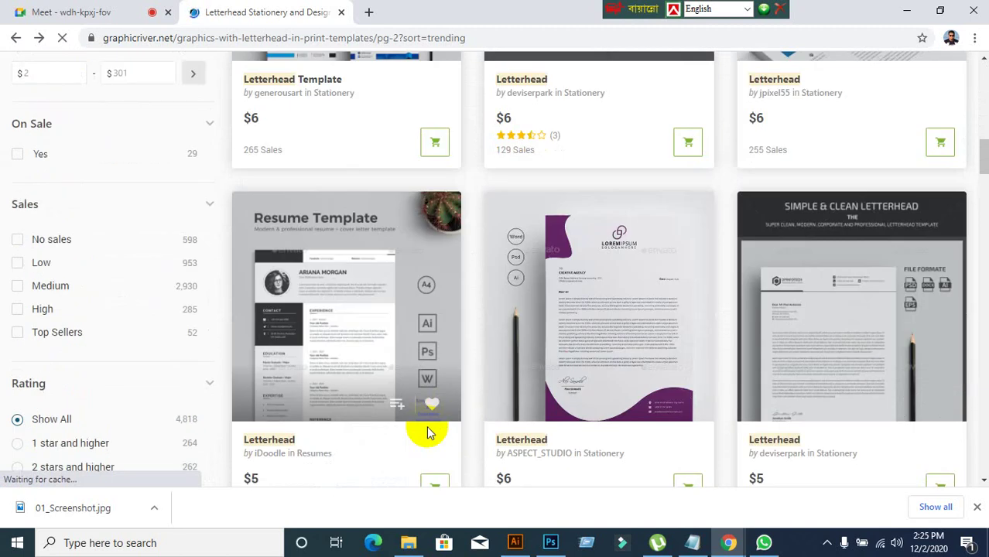
scroll(430, 433, down, 10)
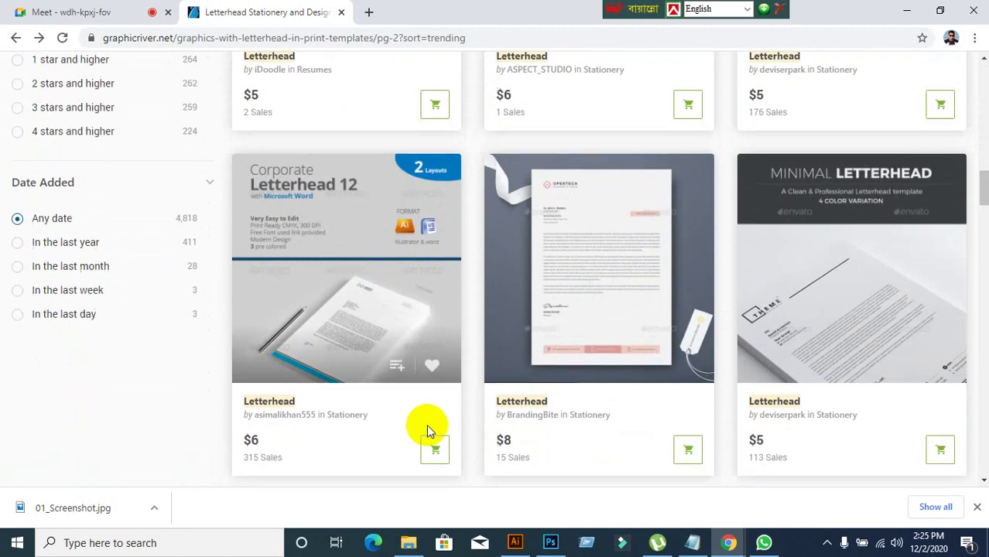
scroll(430, 432, down, 2)
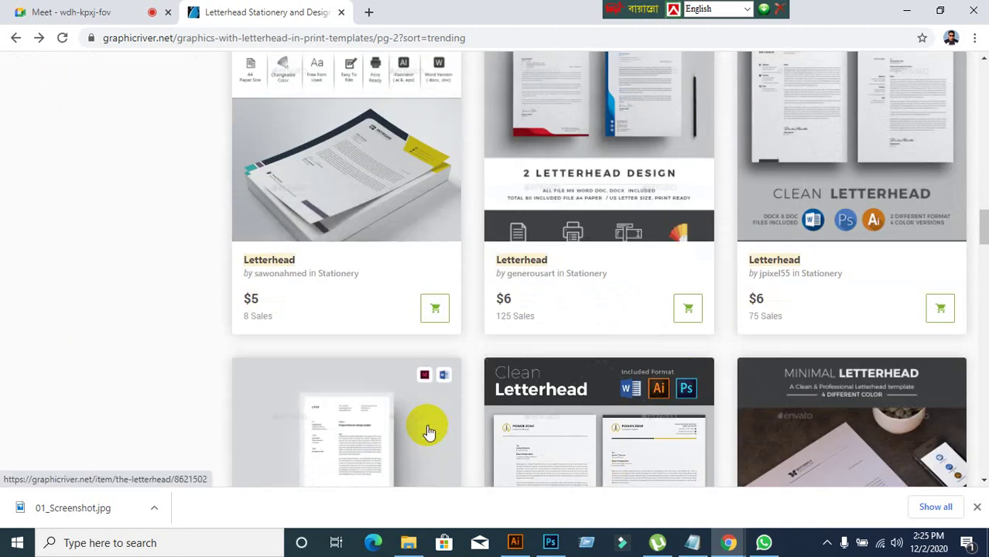
scroll(430, 432, up, 2)
click(563, 221)
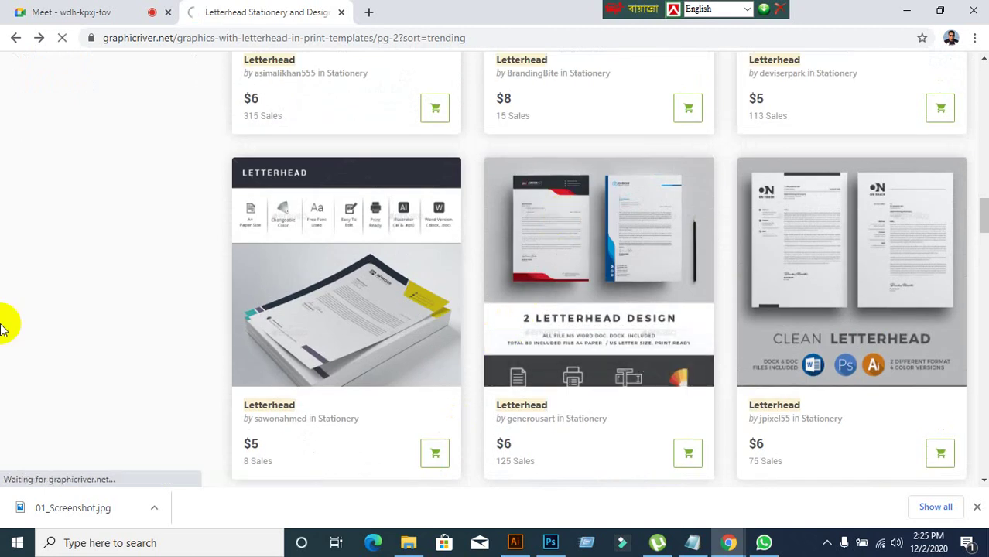
- Open the listing's first preview image enlarged and look over both letterhead sheets from header to footer
scroll(7, 205, down, 8)
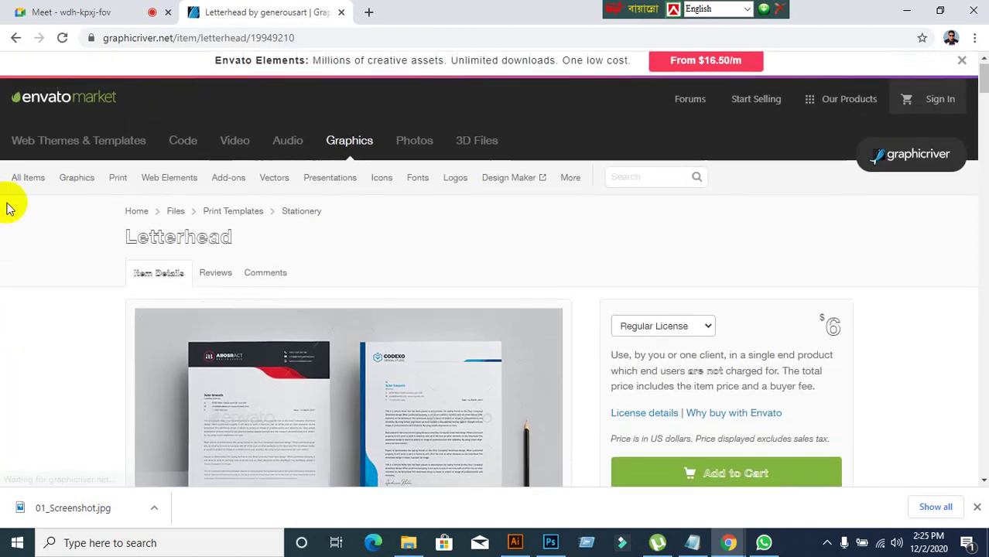
scroll(69, 343, up, 4)
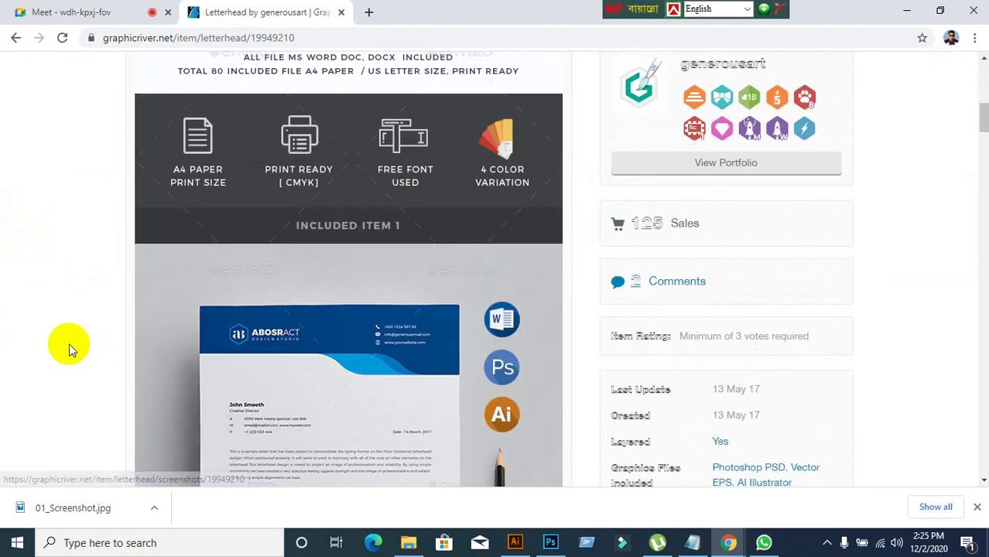
click(399, 213)
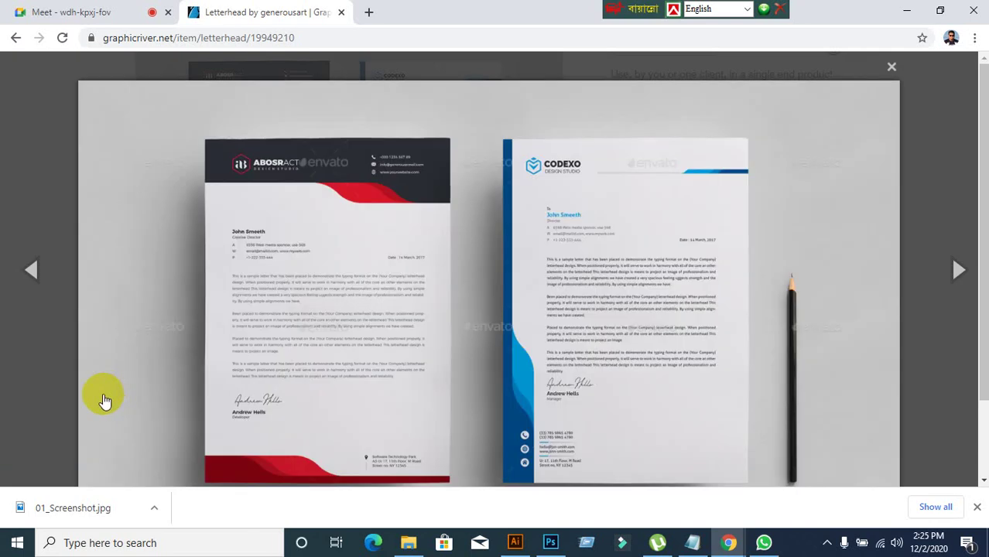
scroll(438, 312, down, 1)
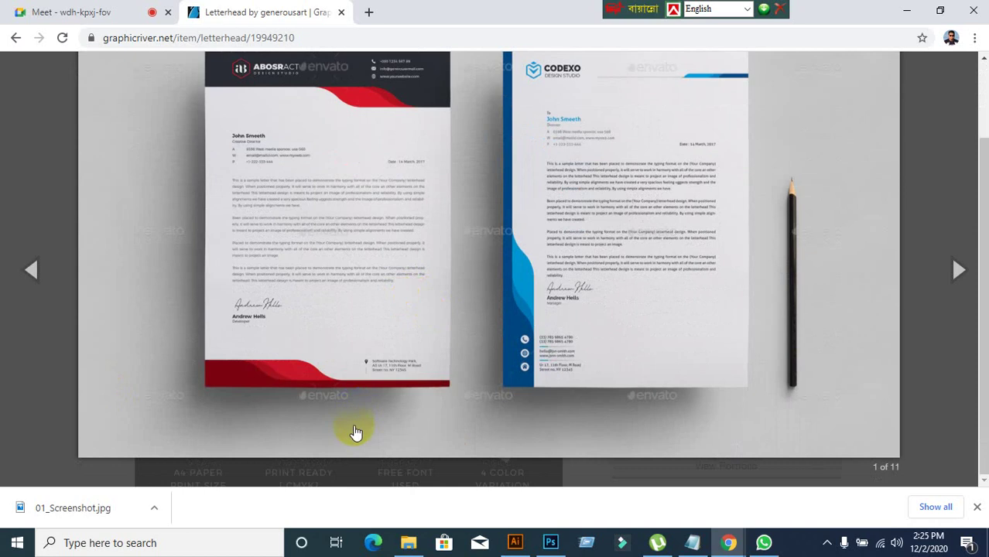
scroll(355, 432, up, 1)
scroll(357, 433, down, 1)
scroll(358, 433, up, 1)
scroll(357, 433, down, 1)
scroll(358, 434, up, 1)
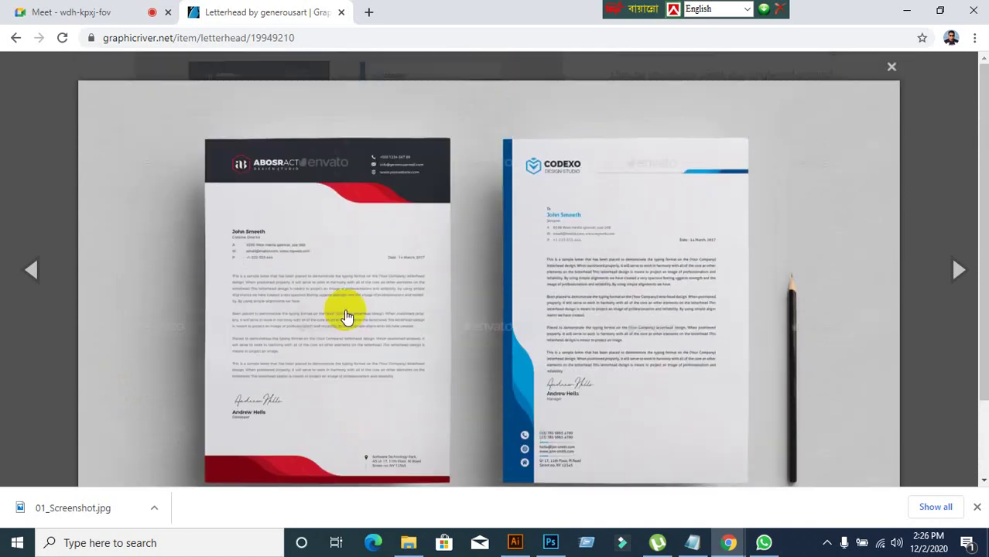
- Save the enlarged preview to the desktop as the JPEG 01_Letterhead and open the downloaded file in Photoshop
right_click(344, 309)
click(384, 341)
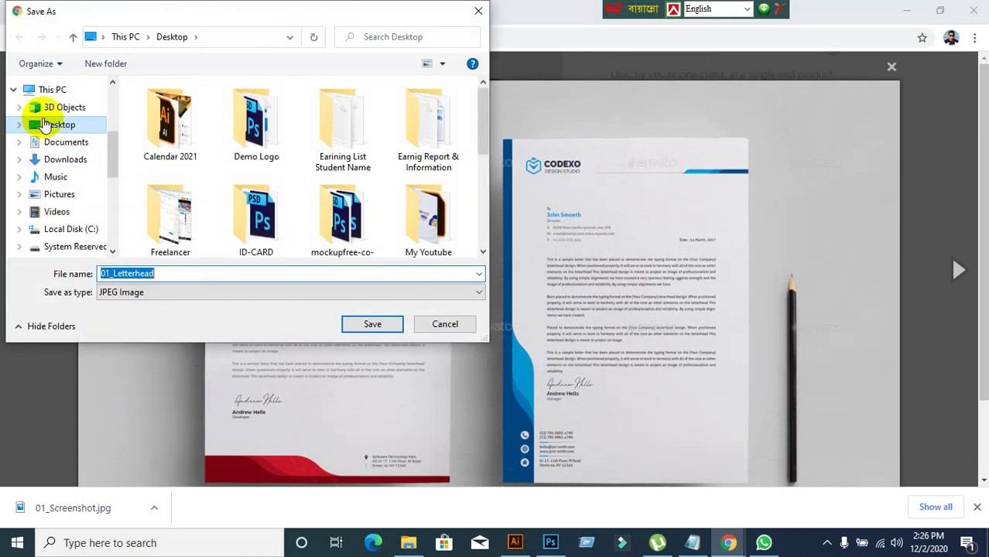
click(366, 323)
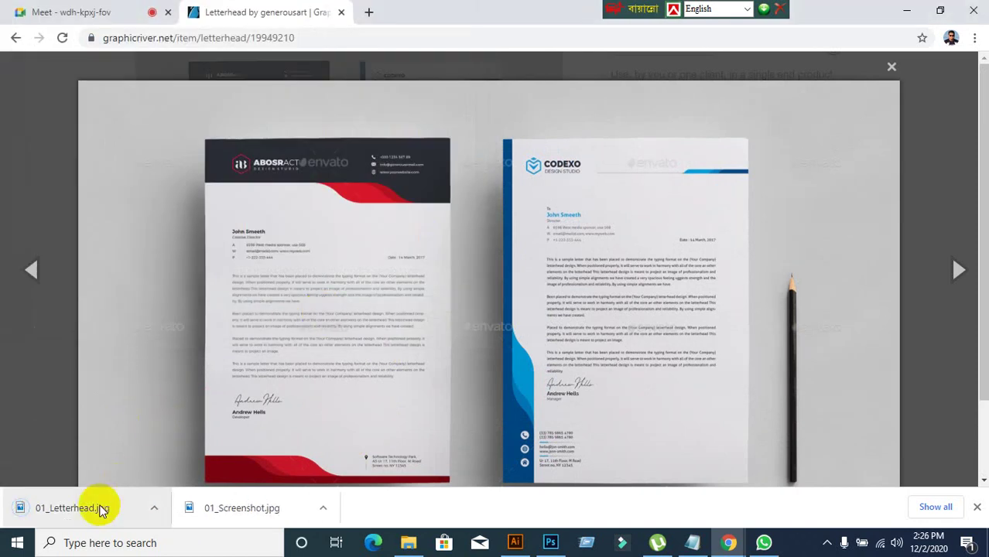
drag(86, 513, 455, 7)
click(415, 459)
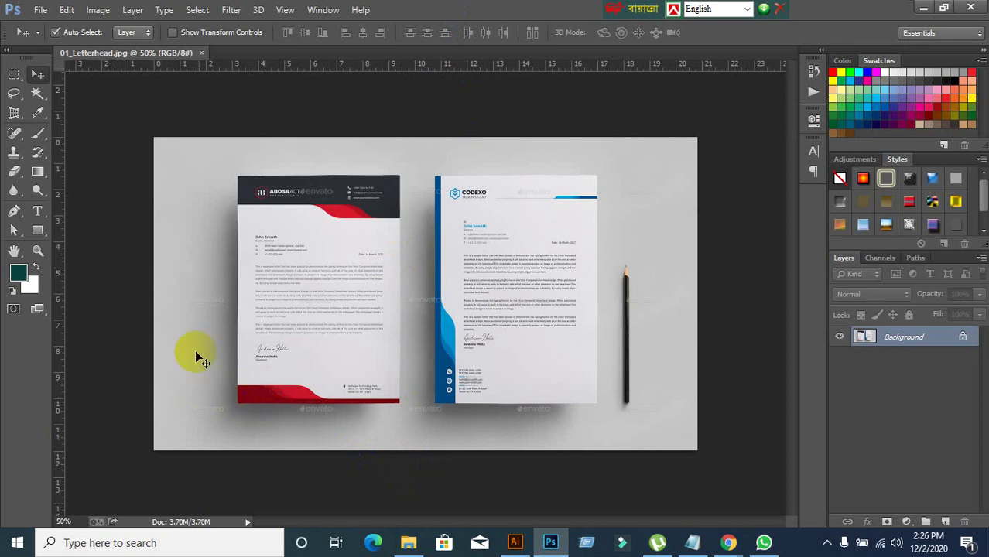
- Outline a perspective crop around the four corners of the red and dark letterhead sheet
click(16, 113)
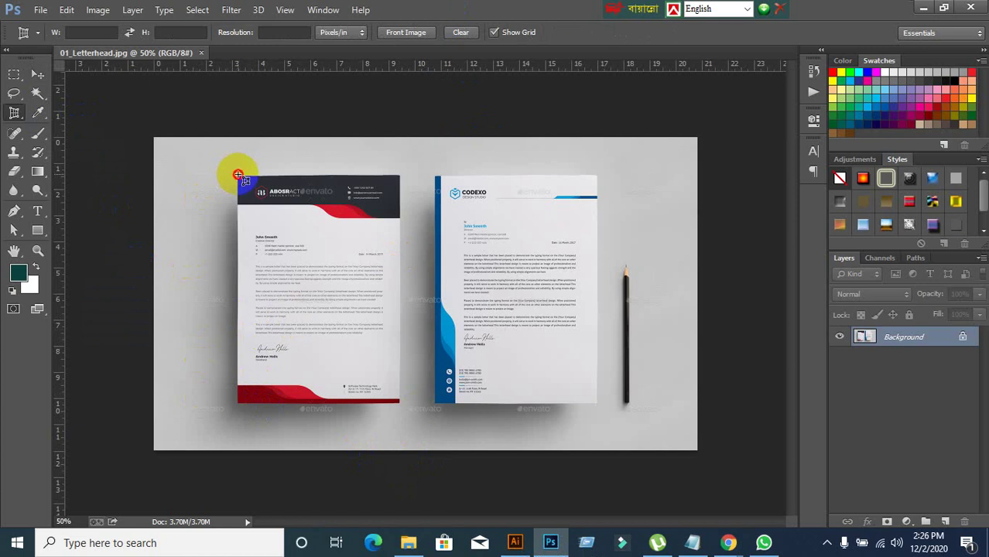
click(239, 175)
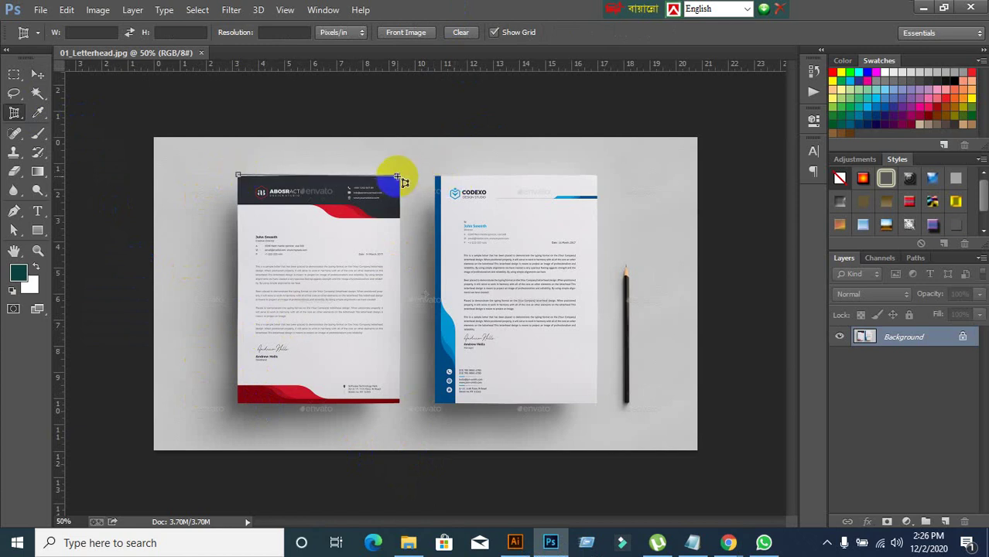
click(397, 175)
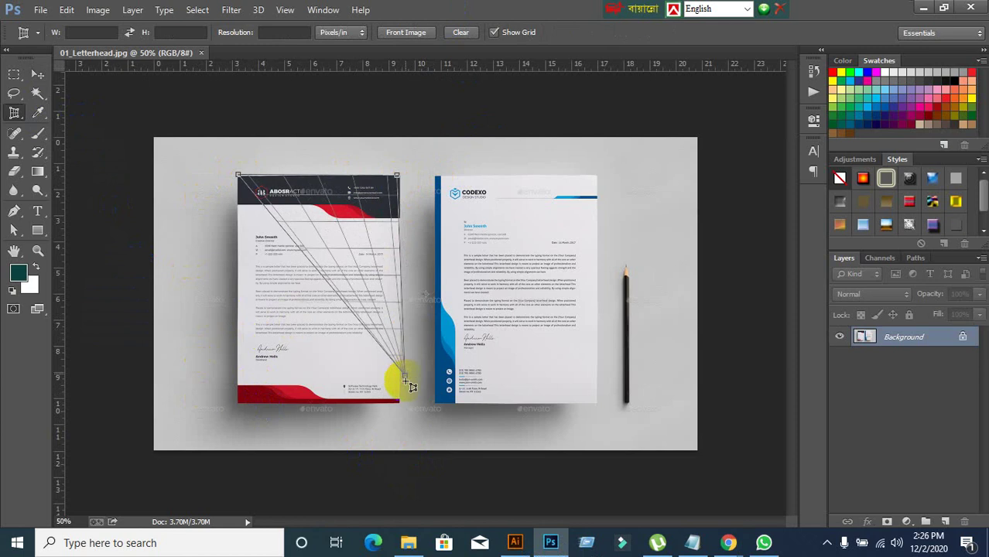
click(398, 404)
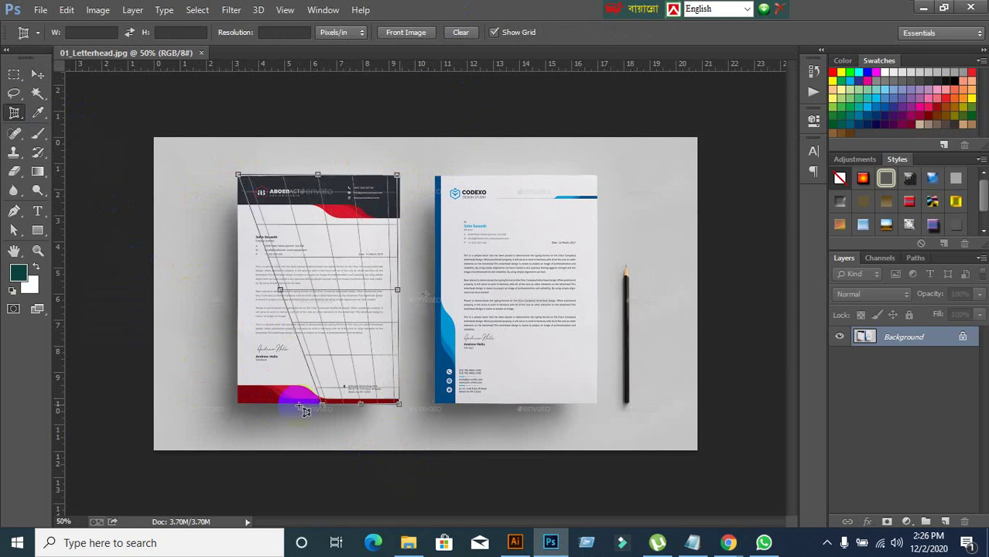
click(240, 410)
drag(239, 409, 238, 402)
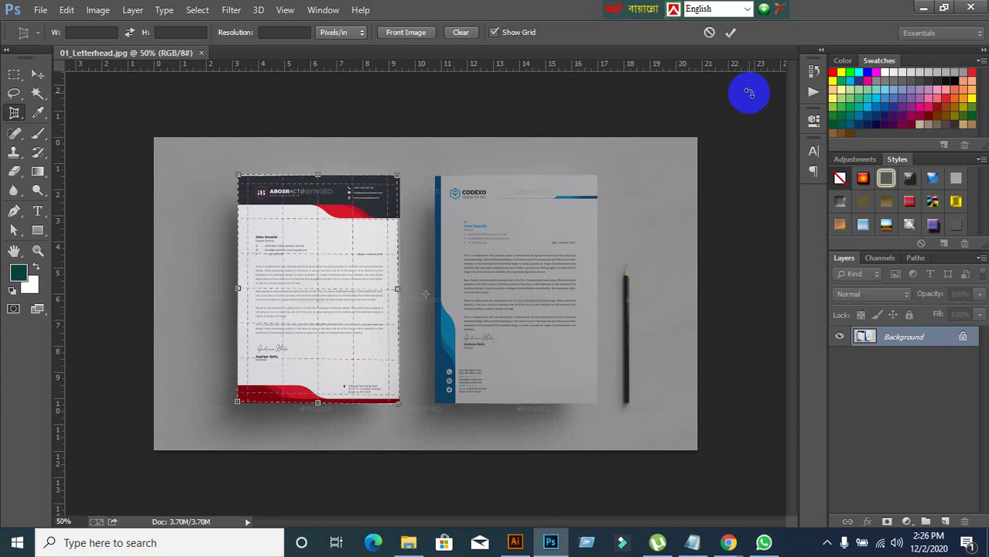
- Check the original letterhead preview in Chrome, return to Photoshop and apply the perspective crop
mouse_move(728, 543)
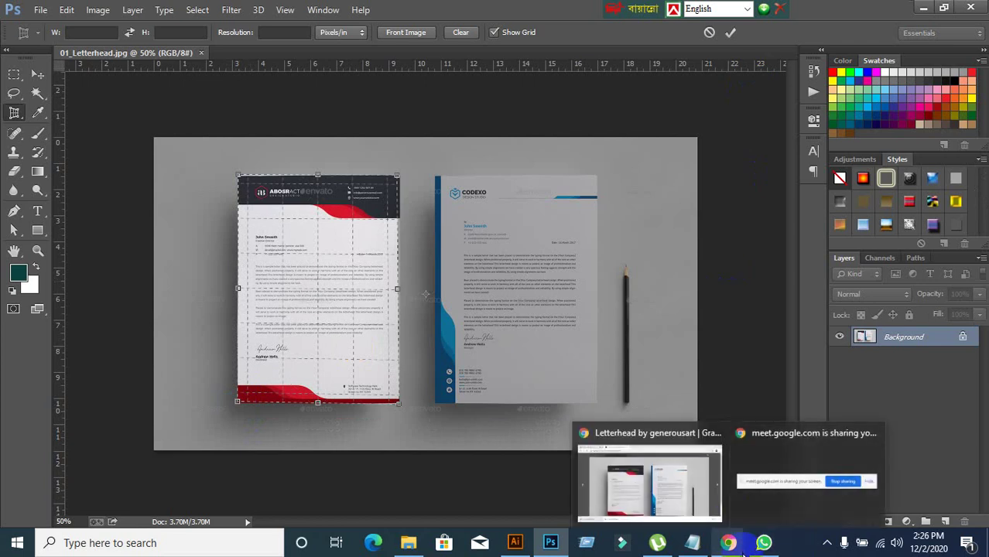
click(686, 507)
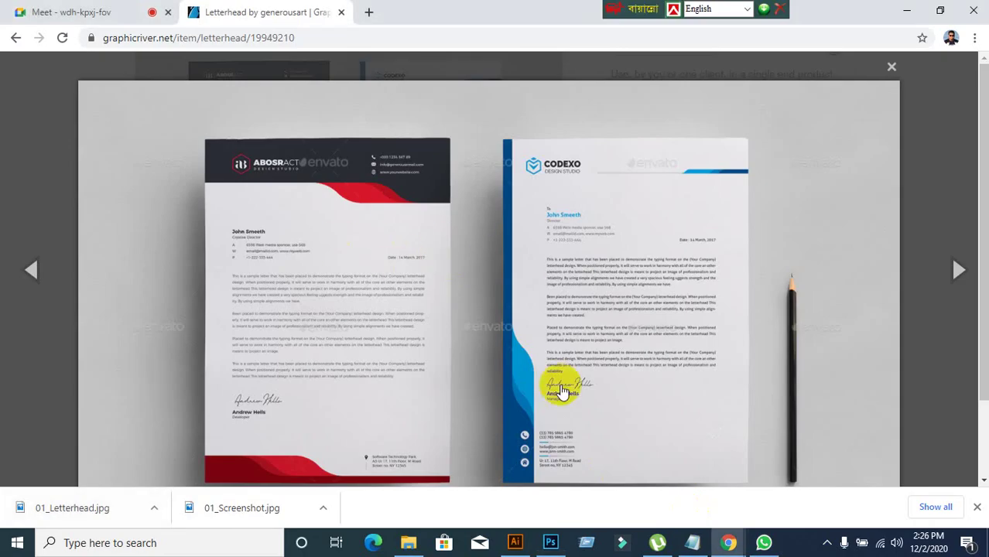
mouse_move(547, 541)
click(544, 473)
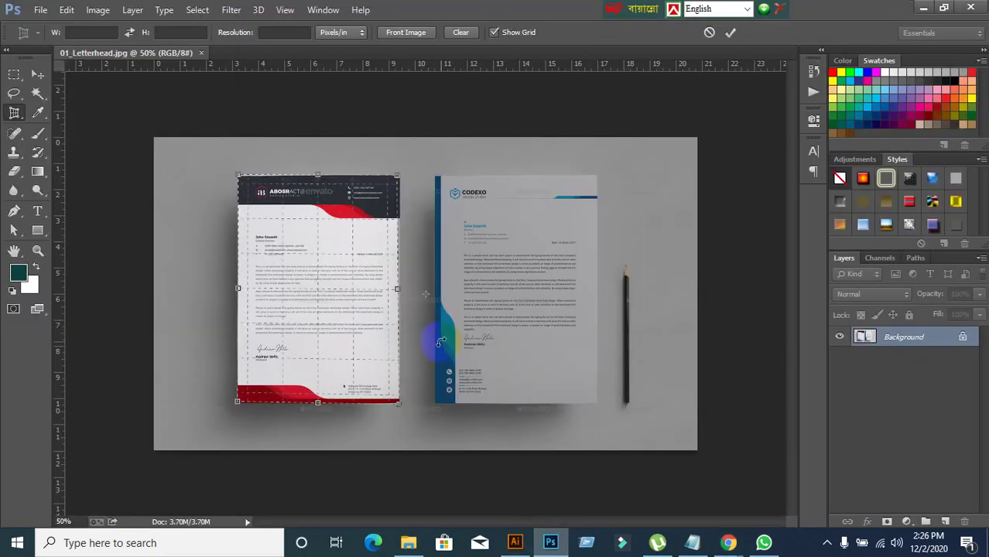
click(731, 34)
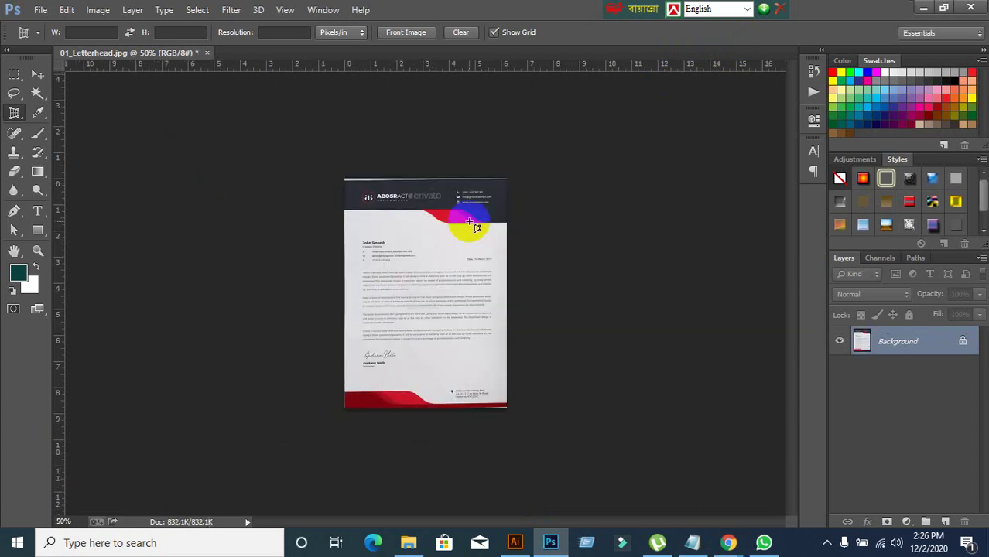
- Save the cropped letterhead for web to the desktop as the JPEG 01_Letterhead222, declining to replace the existing 01_Letterhead file
scroll(432, 262, up, 3)
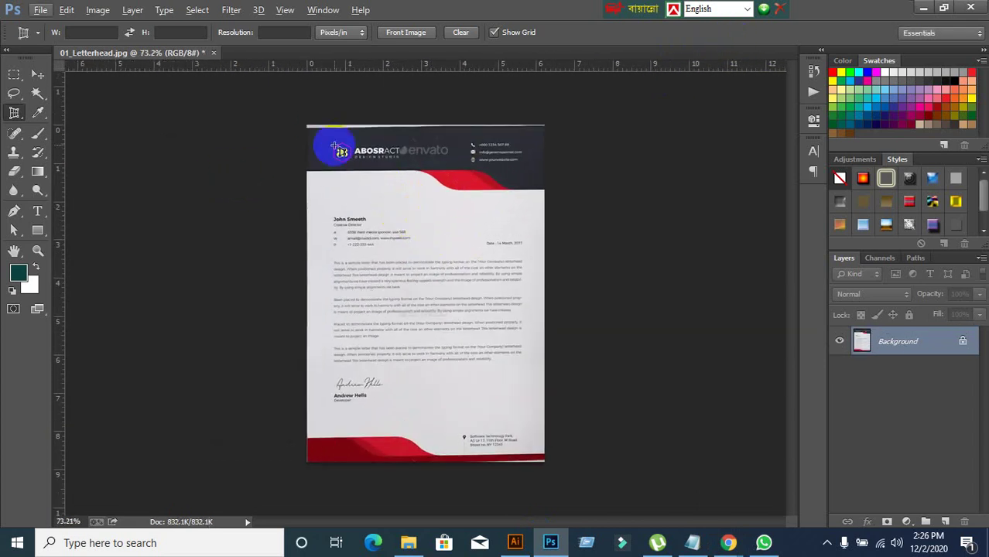
click(41, 10)
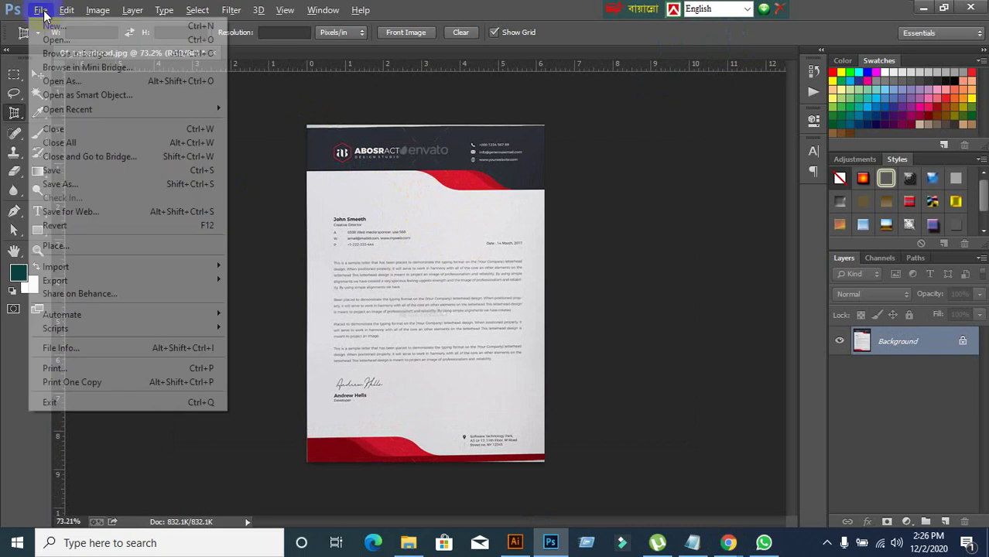
click(65, 212)
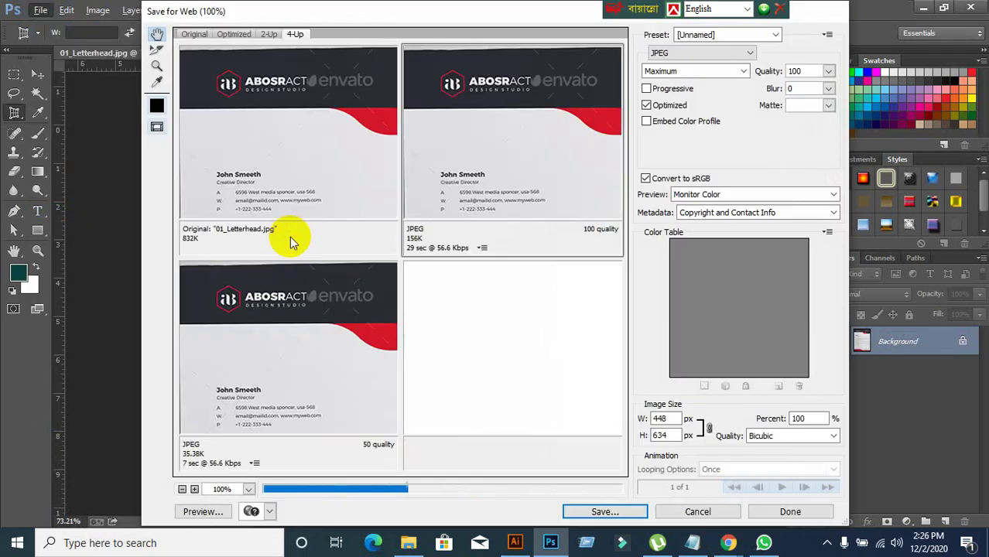
click(618, 512)
click(205, 137)
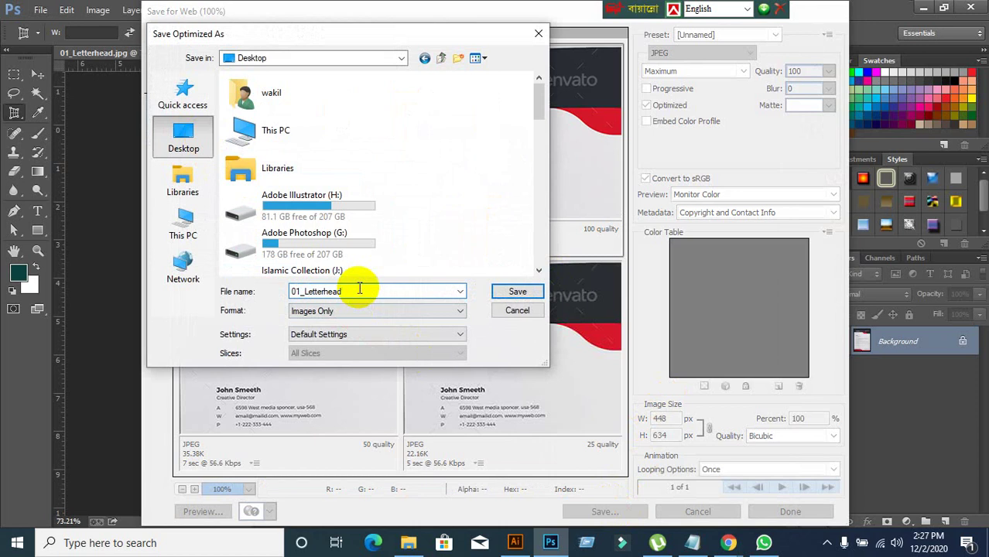
click(513, 292)
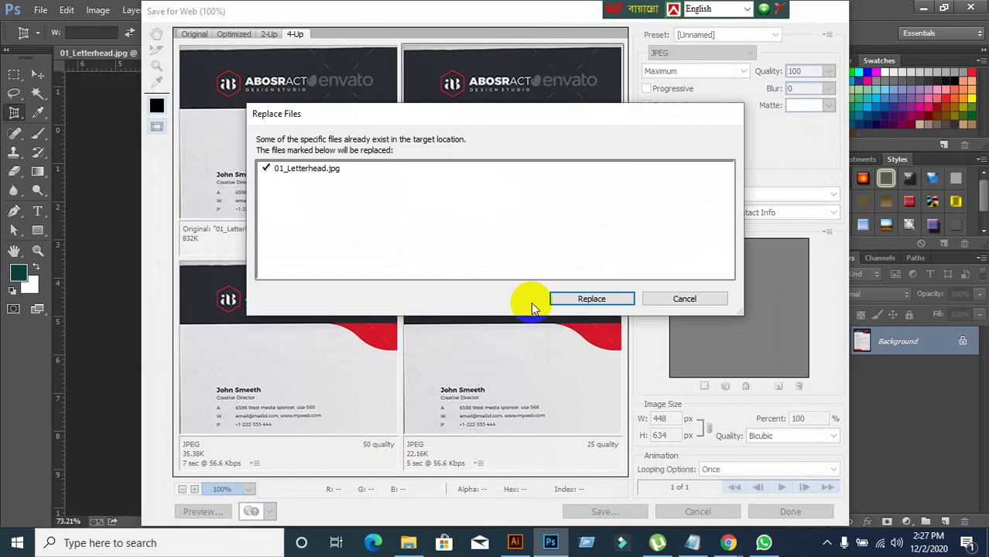
click(684, 298)
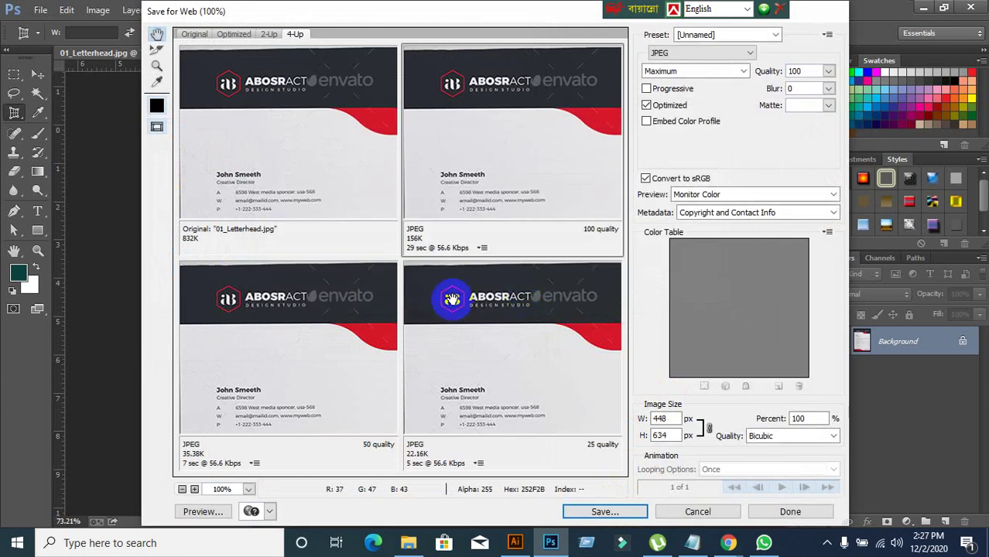
click(604, 512)
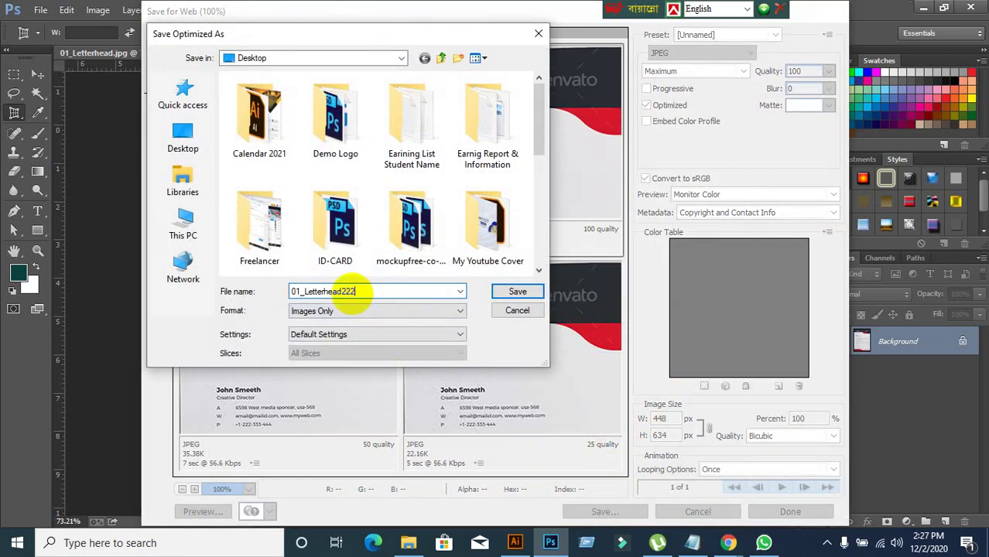
click(507, 293)
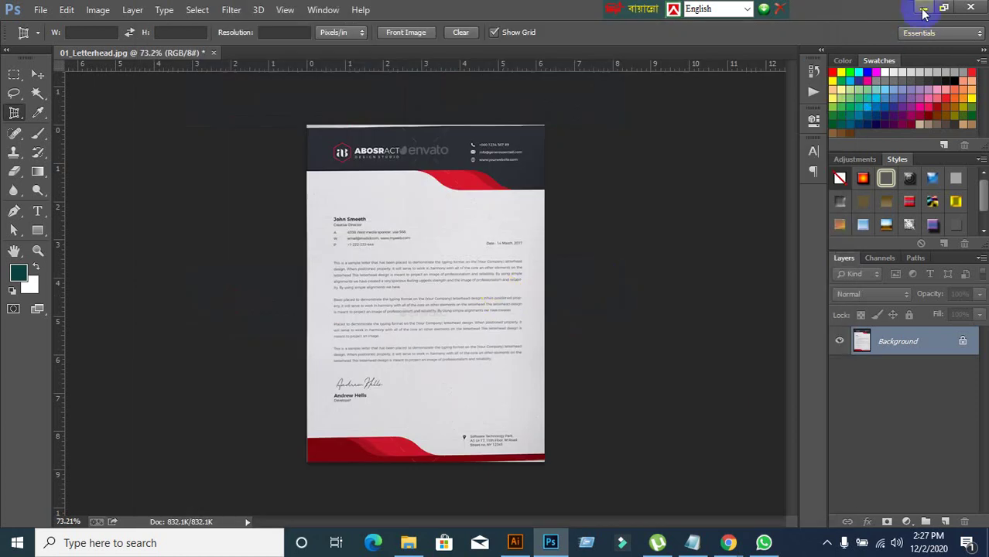
- Minimize Photoshop and Chrome, close the 01_Screenshot.jpg document in Illustrator and minimize Illustrator to reach the desktop
click(923, 10)
click(892, 68)
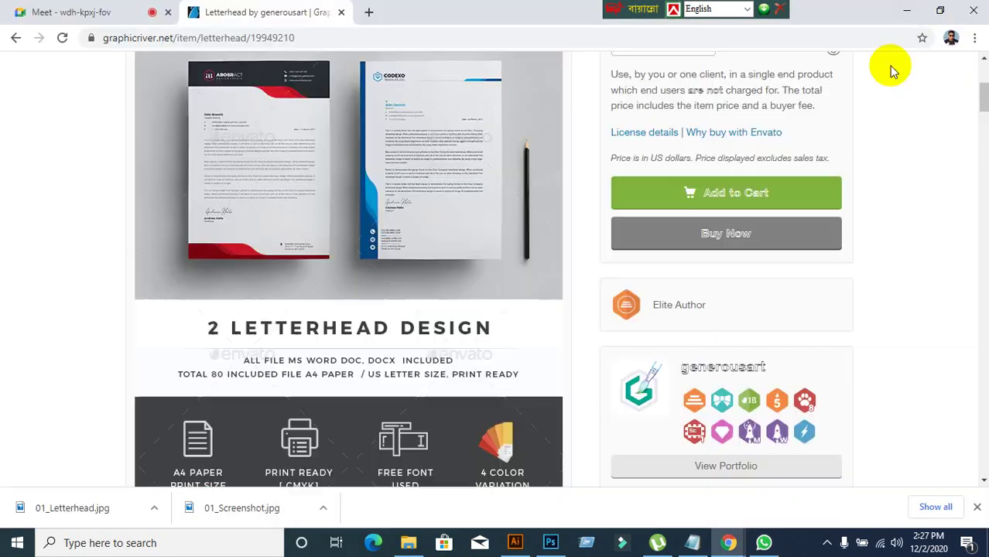
click(906, 11)
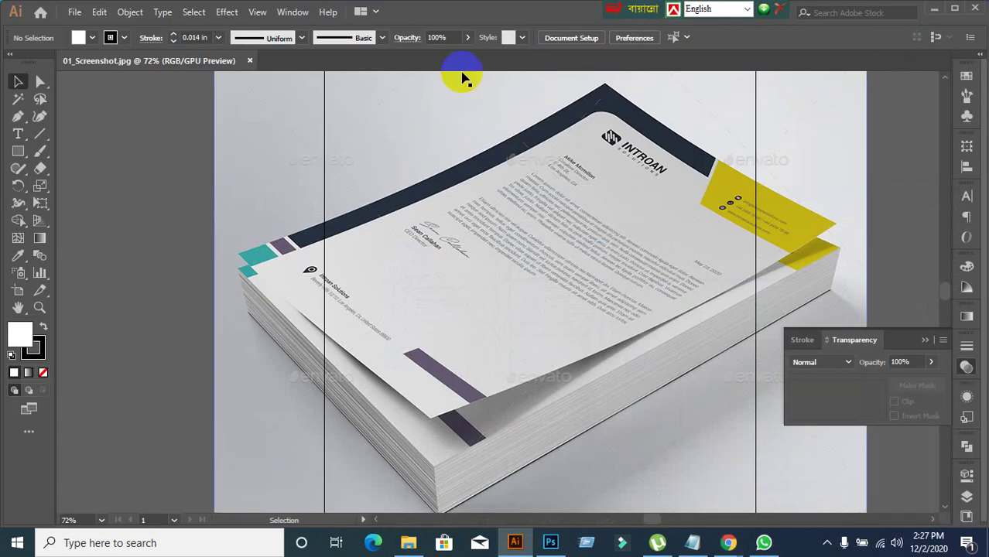
click(250, 61)
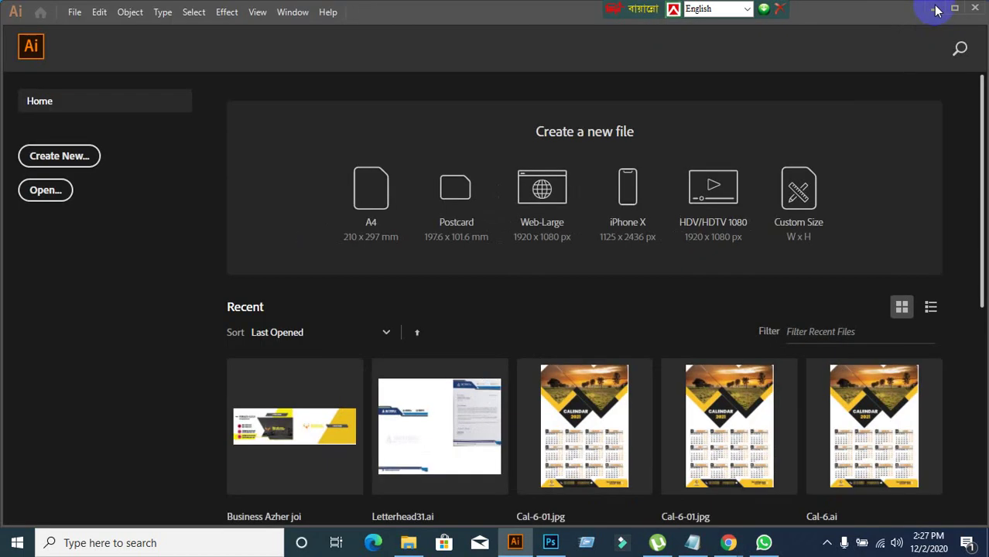
click(937, 9)
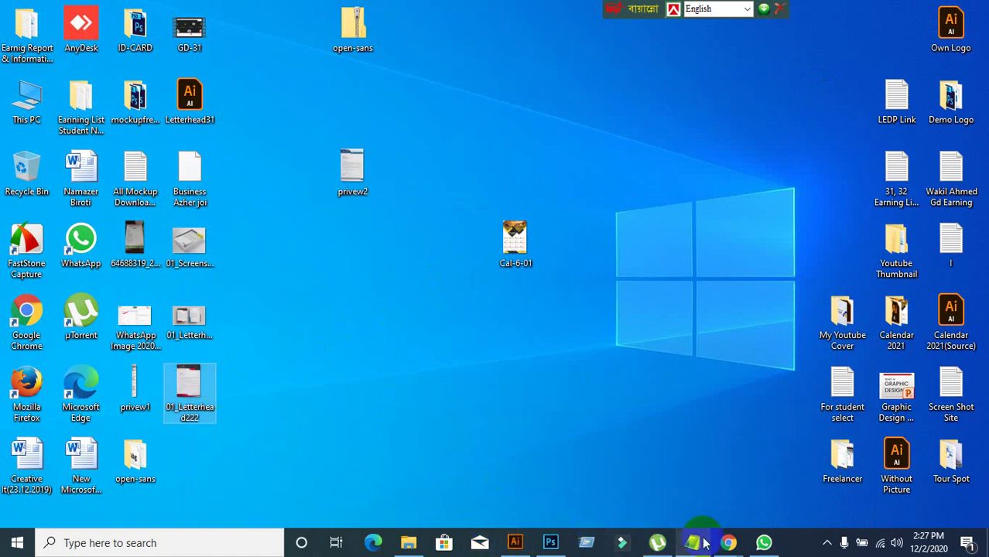
- Examine the GraphicRiver letterhead listing in Chrome for print dimensions, included files and fonts, checking the Google Meet class in between
mouse_move(729, 544)
click(655, 503)
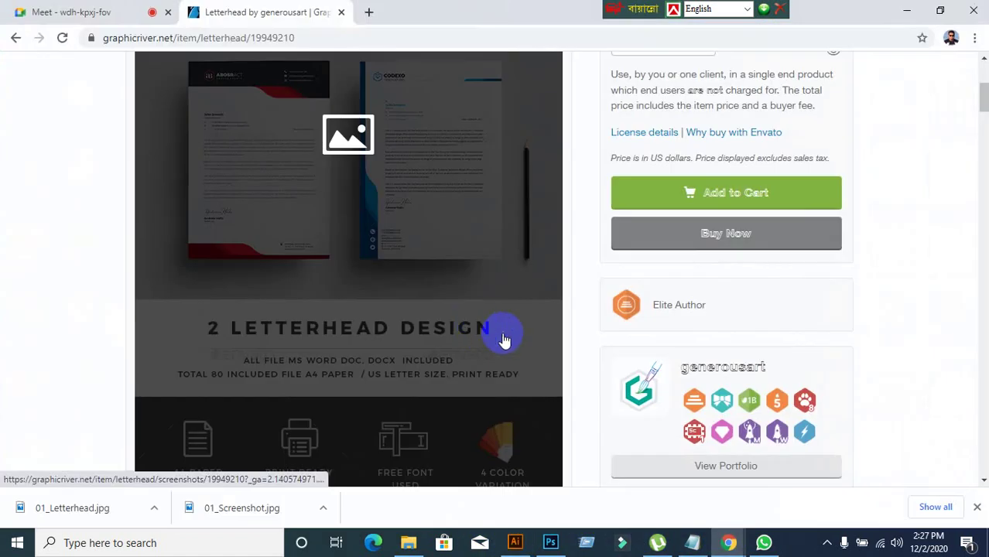
scroll(542, 348, down, 3)
scroll(599, 357, down, 5)
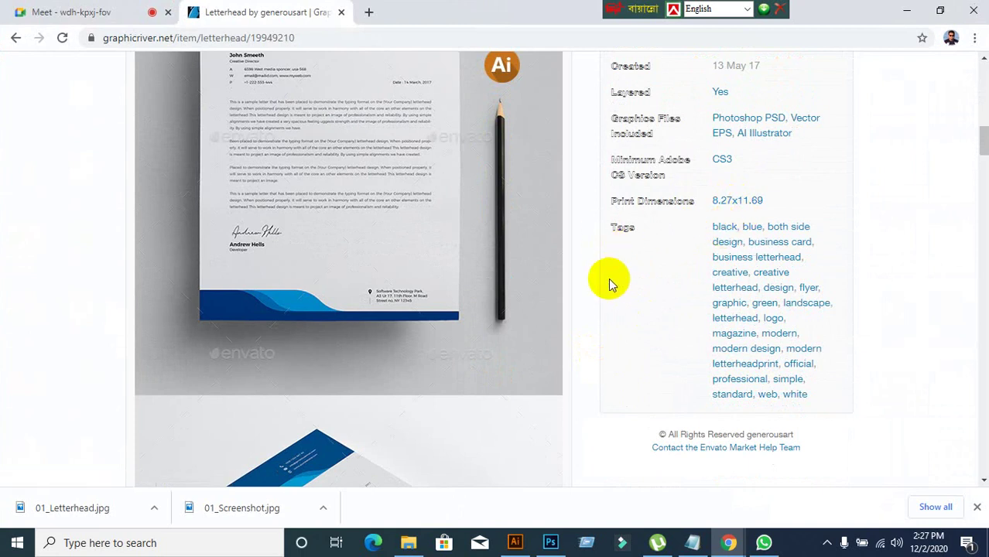
click(58, 13)
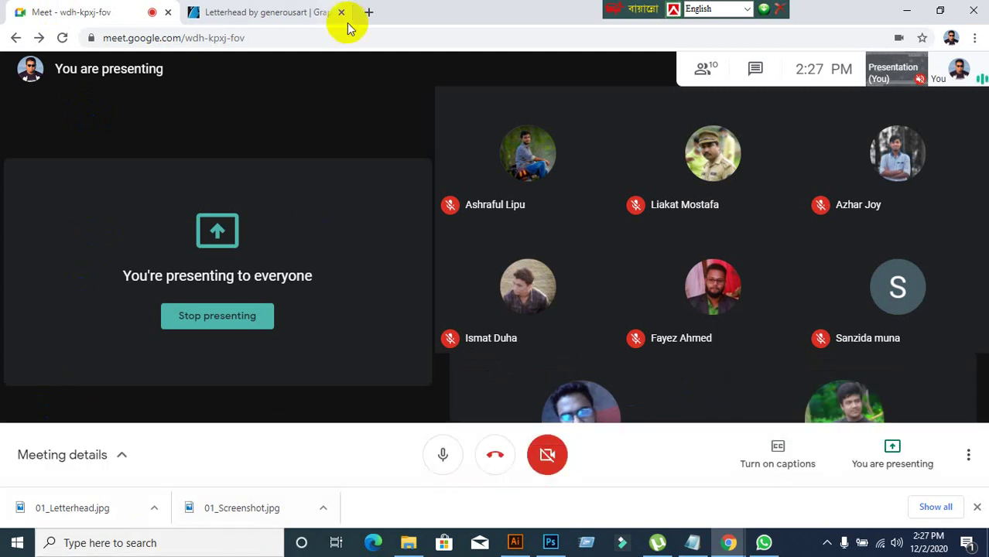
click(260, 14)
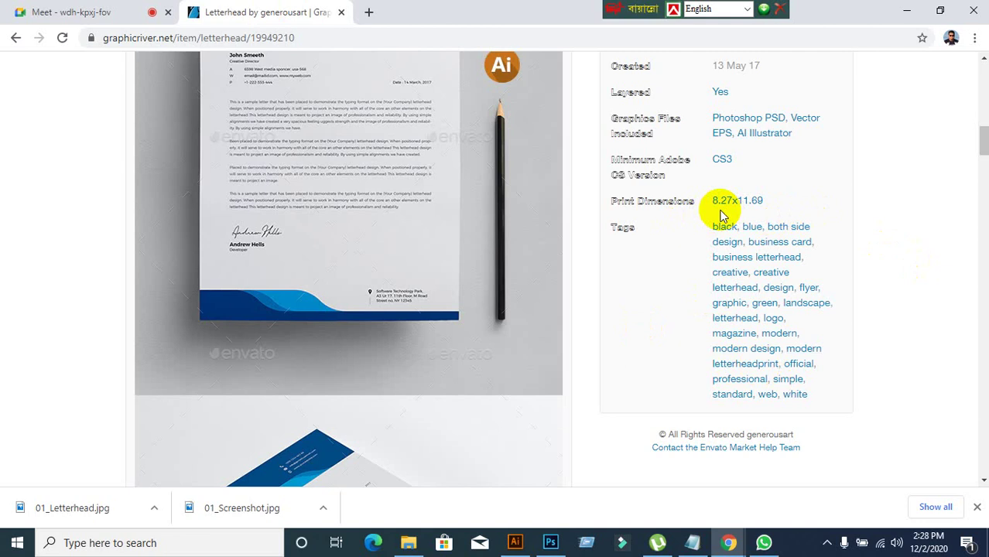
scroll(51, 360, down, 7)
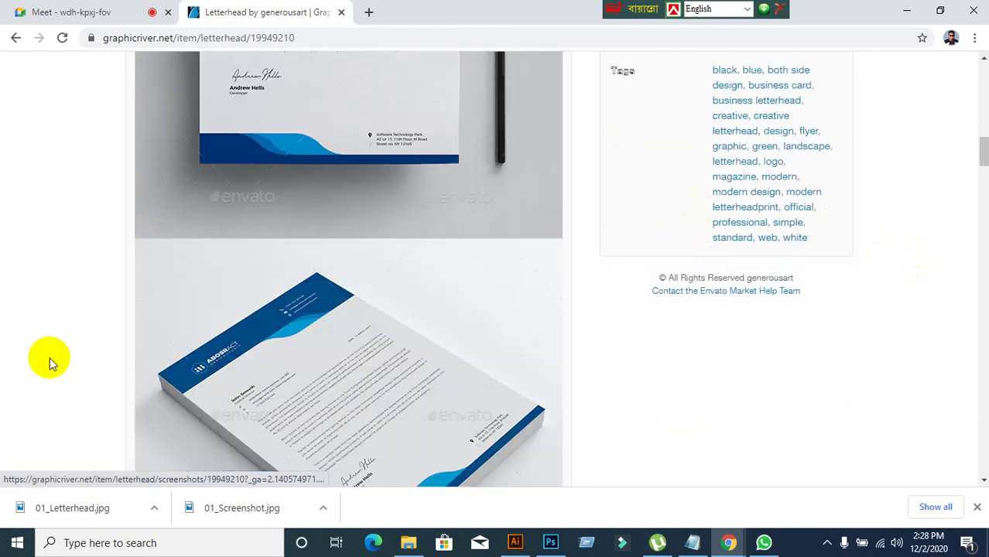
scroll(49, 357, down, 12)
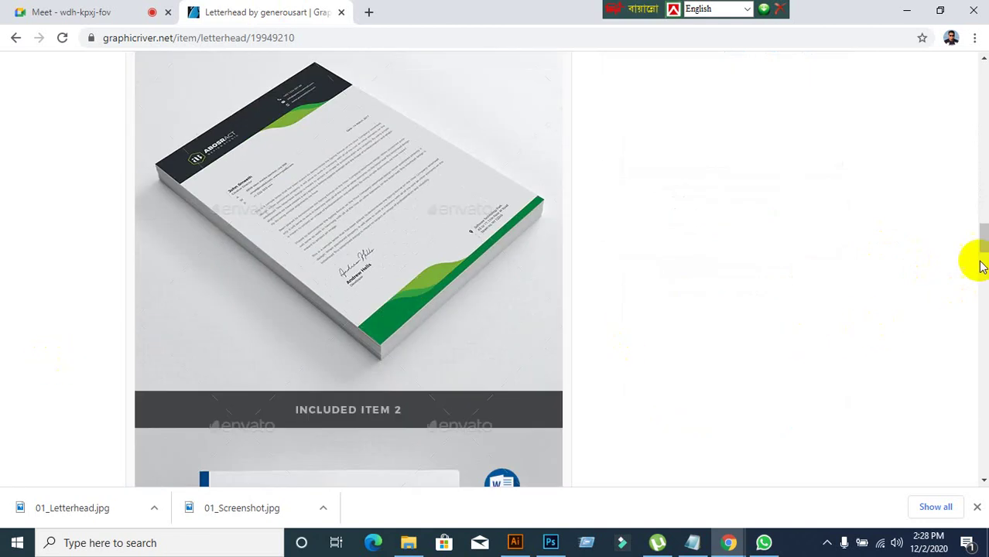
drag(983, 232, 983, 404)
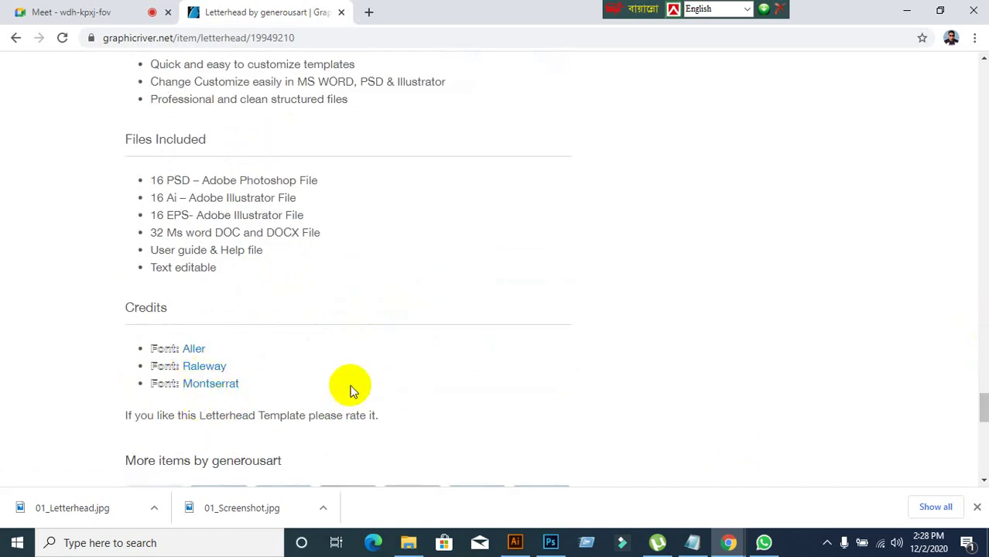
- Switch to Illustrator, start a new document and review the A4 preset's size, color mode and raster effects
click(513, 541)
click(43, 156)
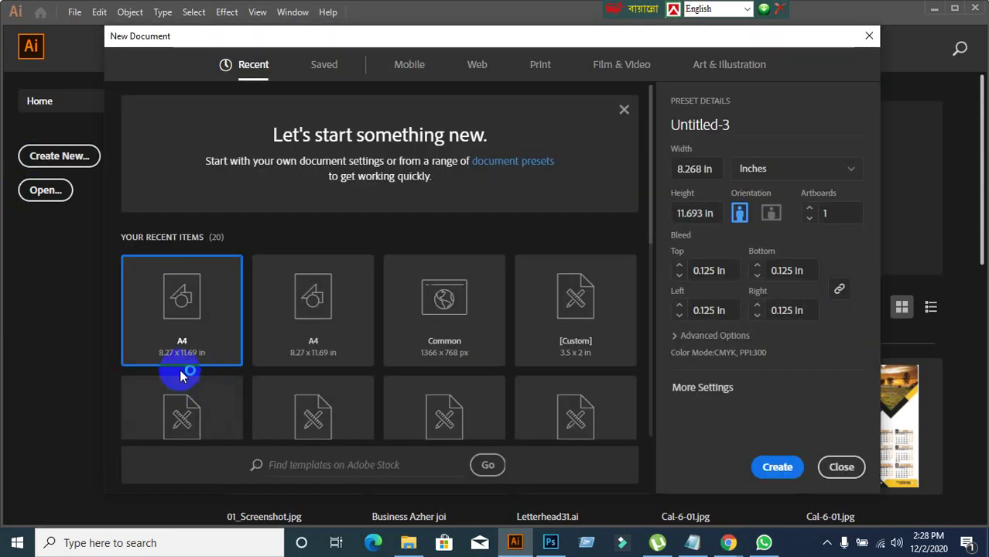
click(689, 337)
scroll(777, 386, down, 2)
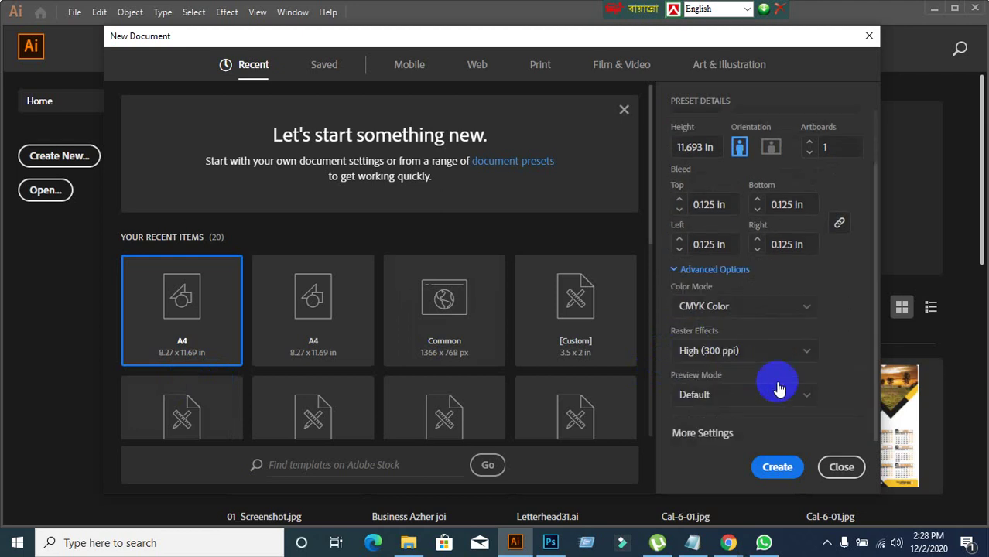
scroll(706, 349, up, 1)
scroll(705, 271, up, 1)
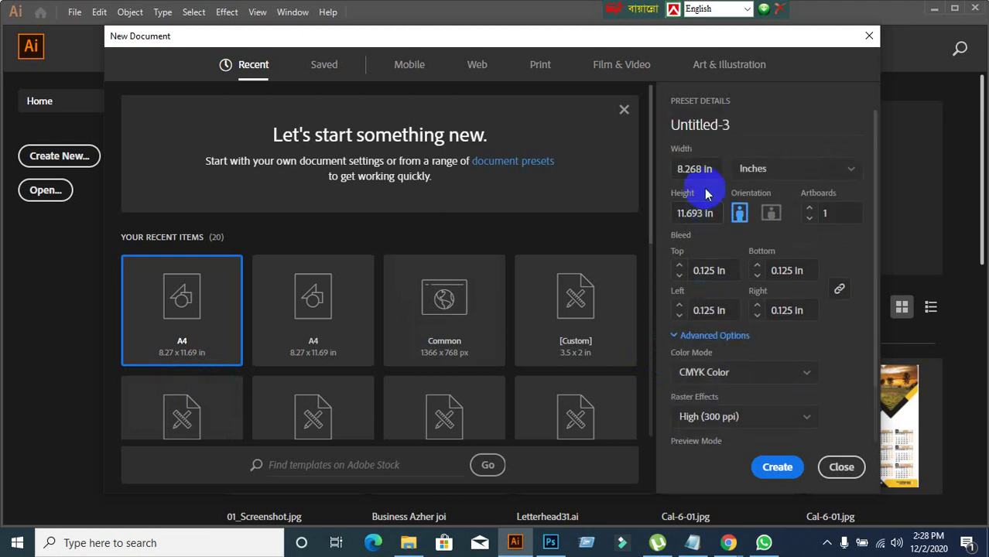
click(692, 168)
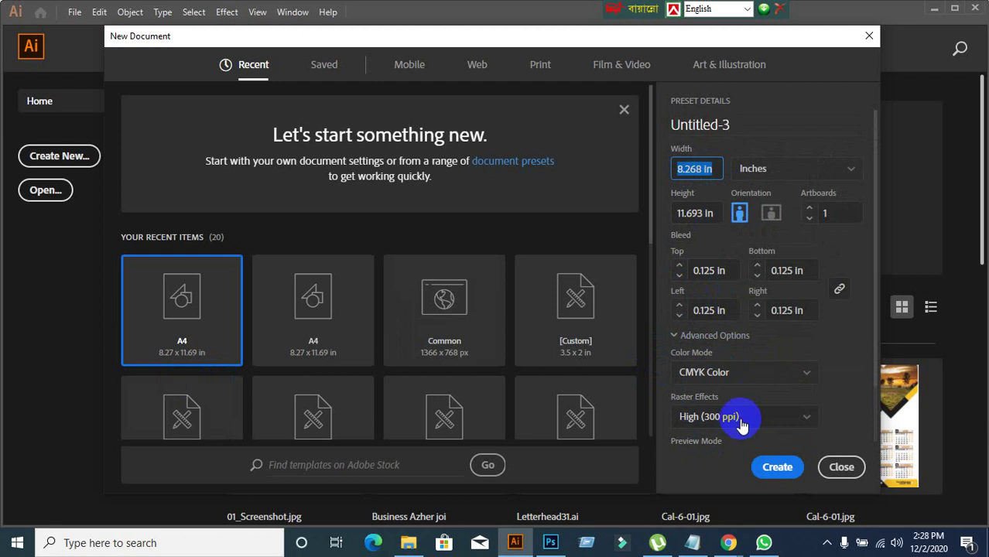
click(692, 346)
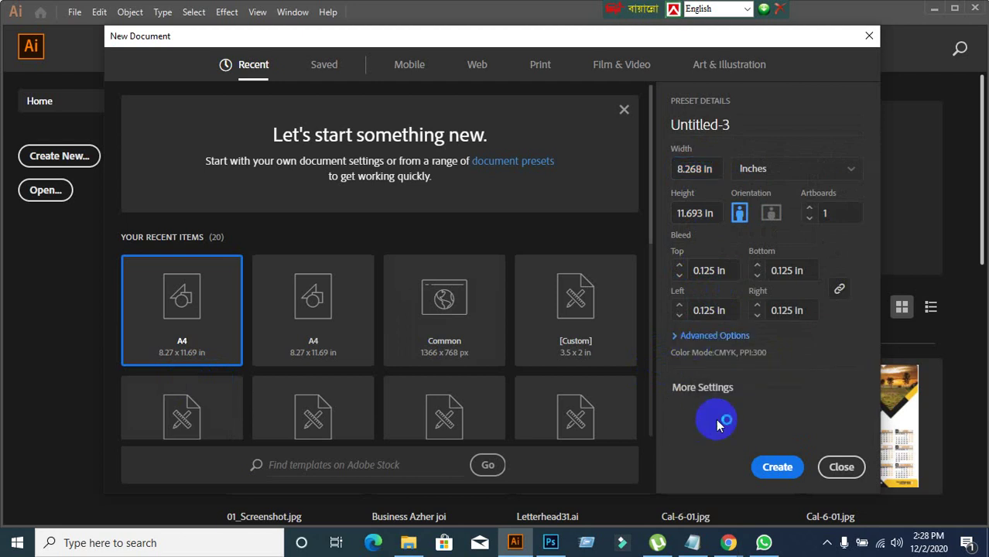
click(706, 389)
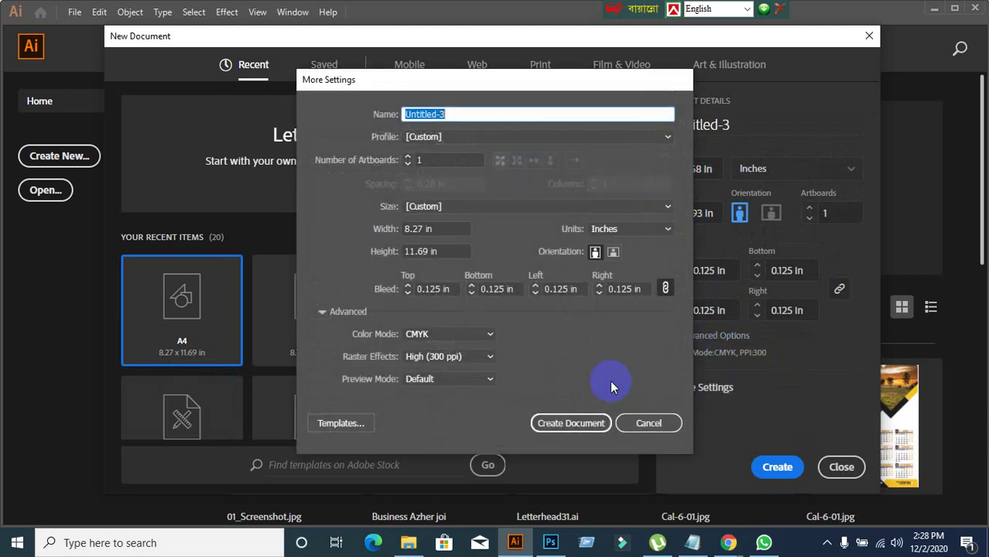
click(540, 136)
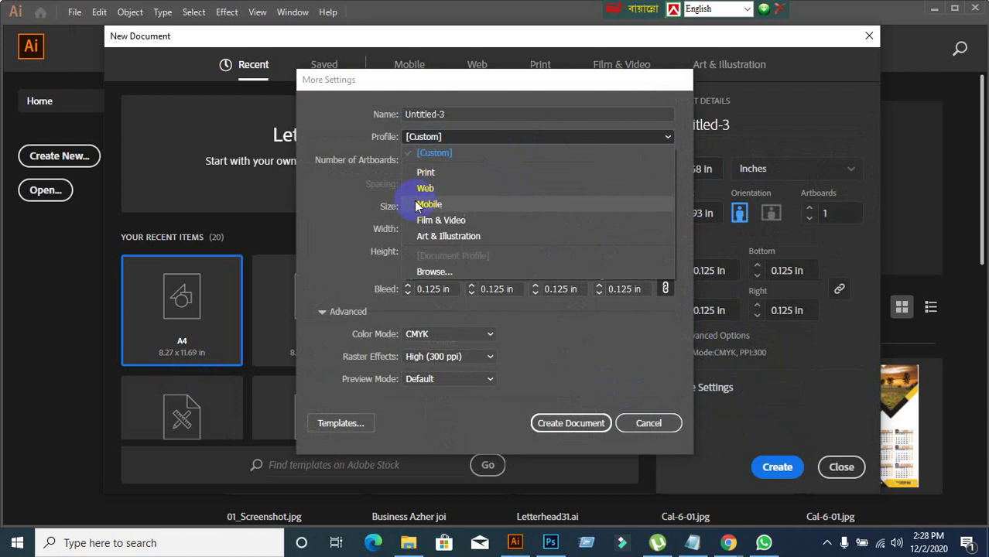
click(434, 173)
click(651, 206)
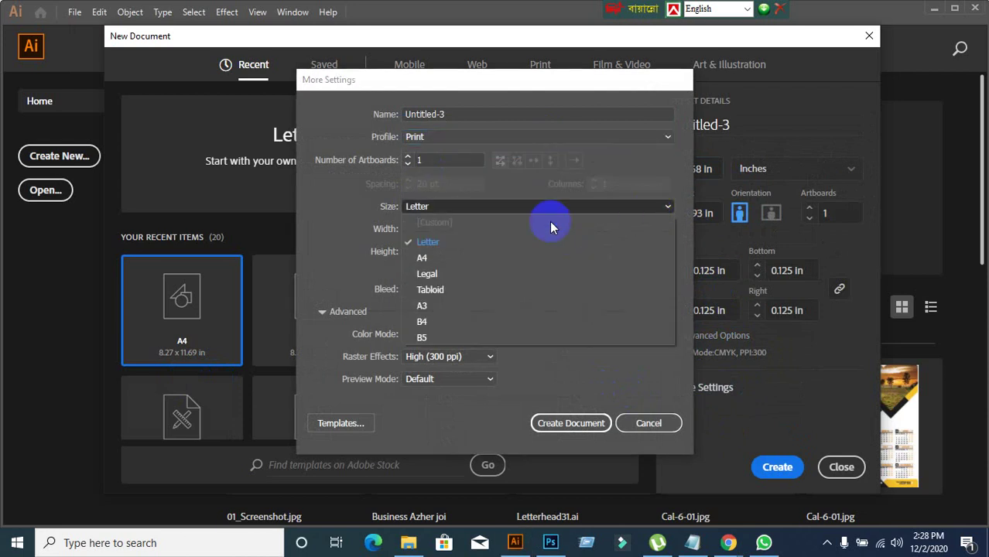
click(429, 257)
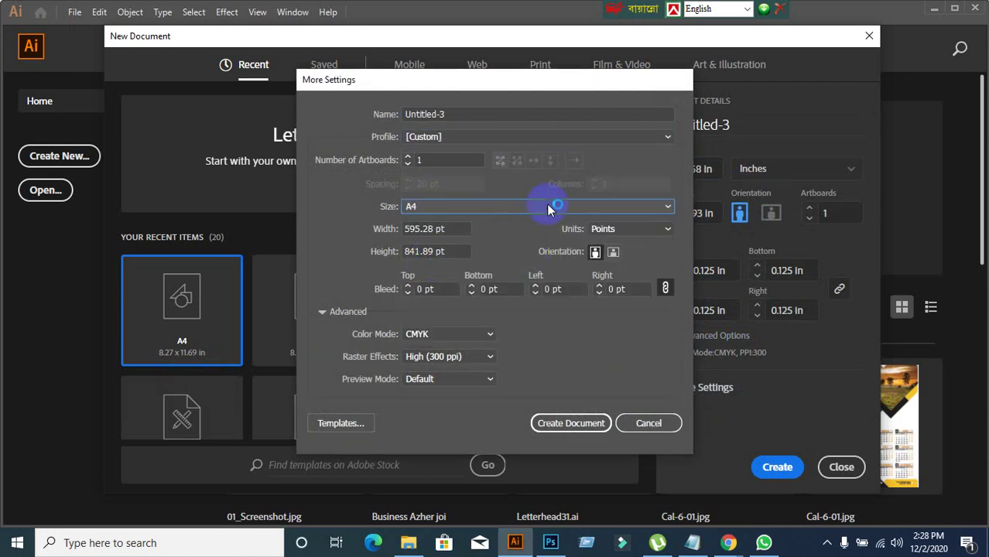
click(643, 229)
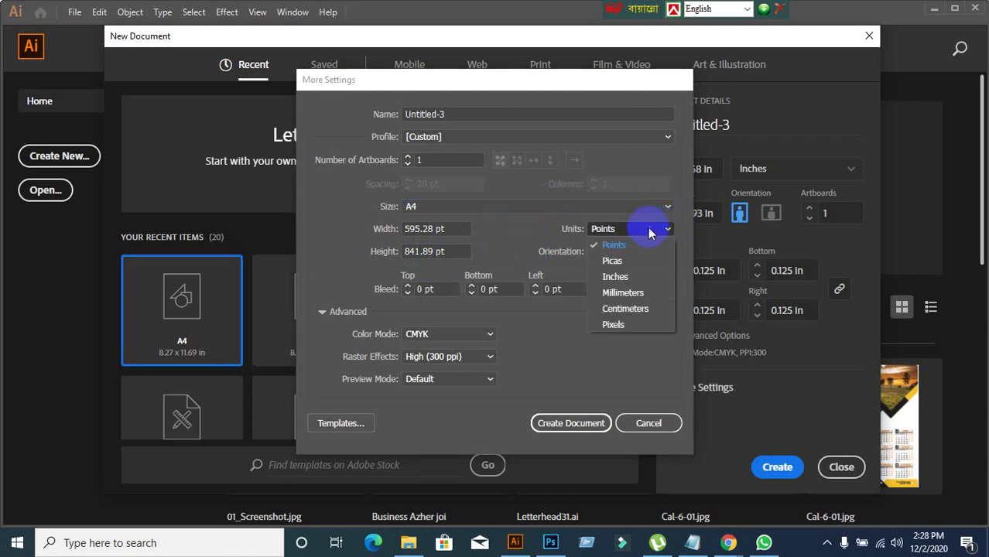
click(613, 277)
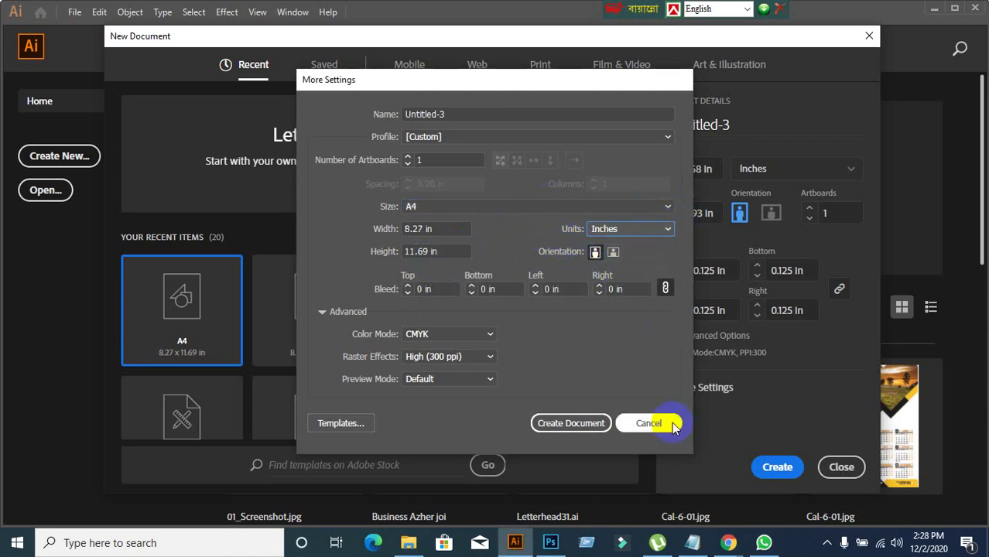
click(651, 424)
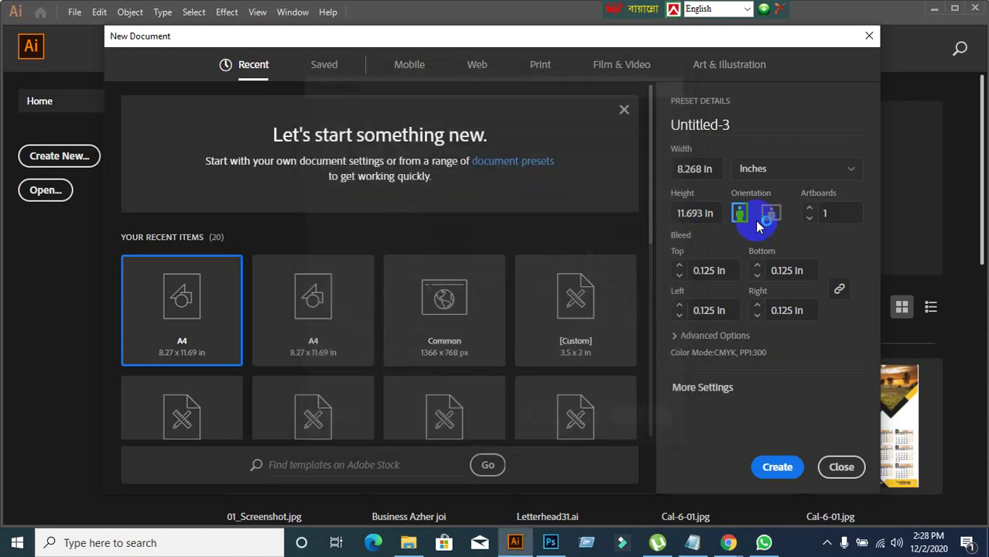
- Open the new document's detailed settings and choose the Print profile
click(689, 394)
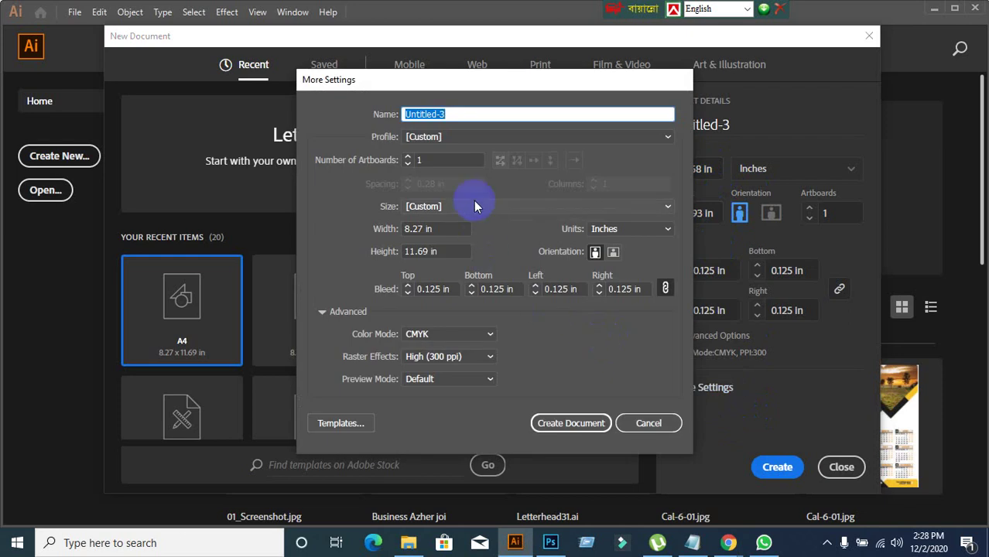
click(530, 137)
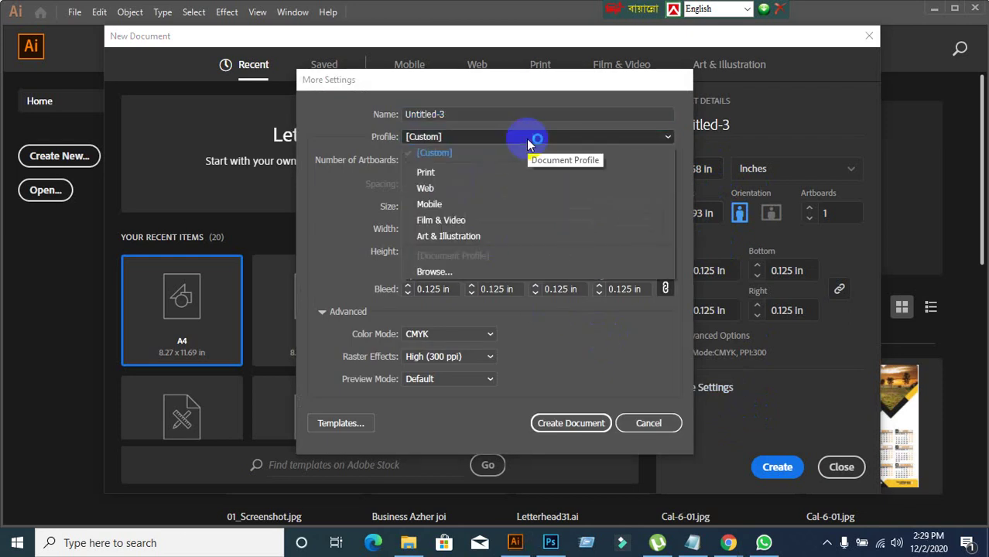
click(457, 173)
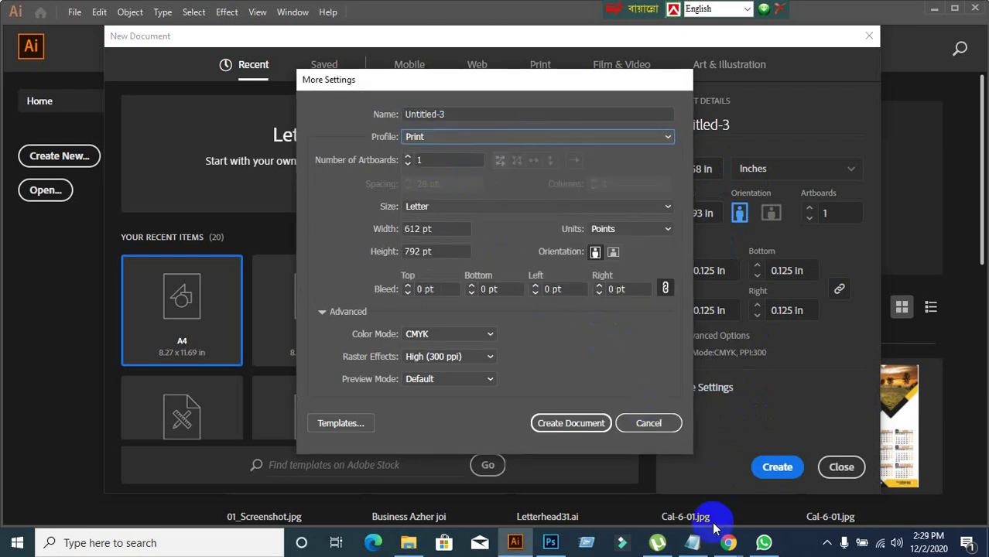
- Check the Google Meet class in Chrome and return to the new document settings in Illustrator
mouse_move(730, 544)
click(663, 490)
click(37, 11)
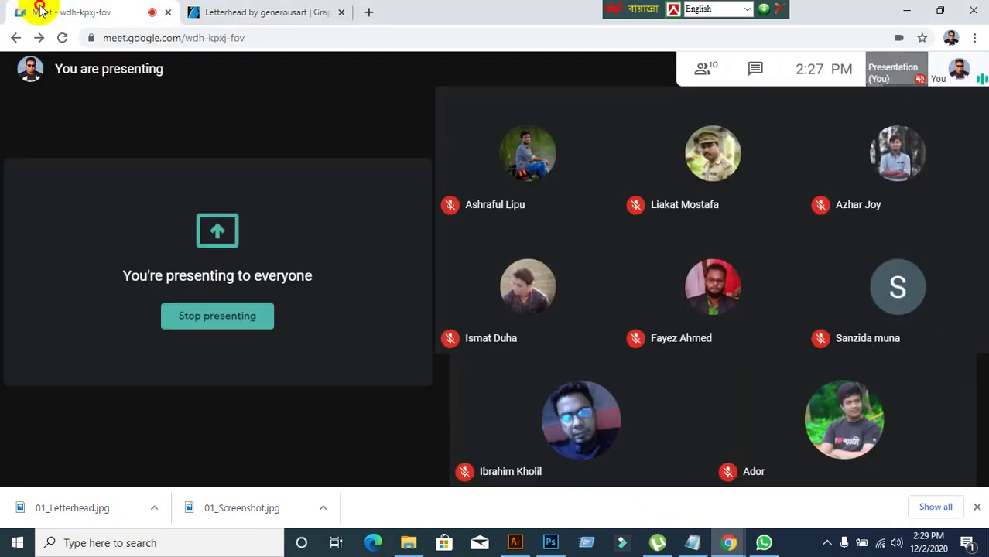
click(627, 219)
click(645, 141)
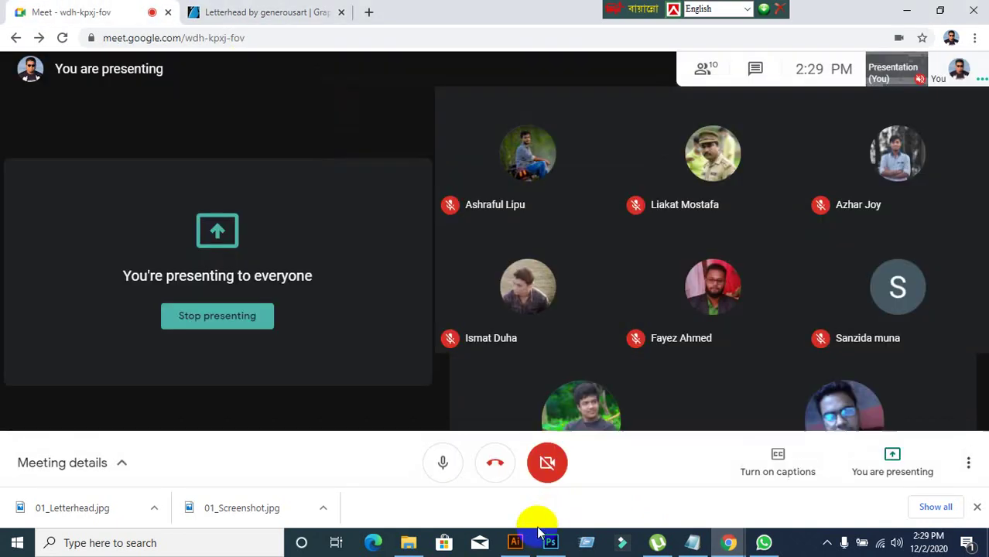
click(518, 545)
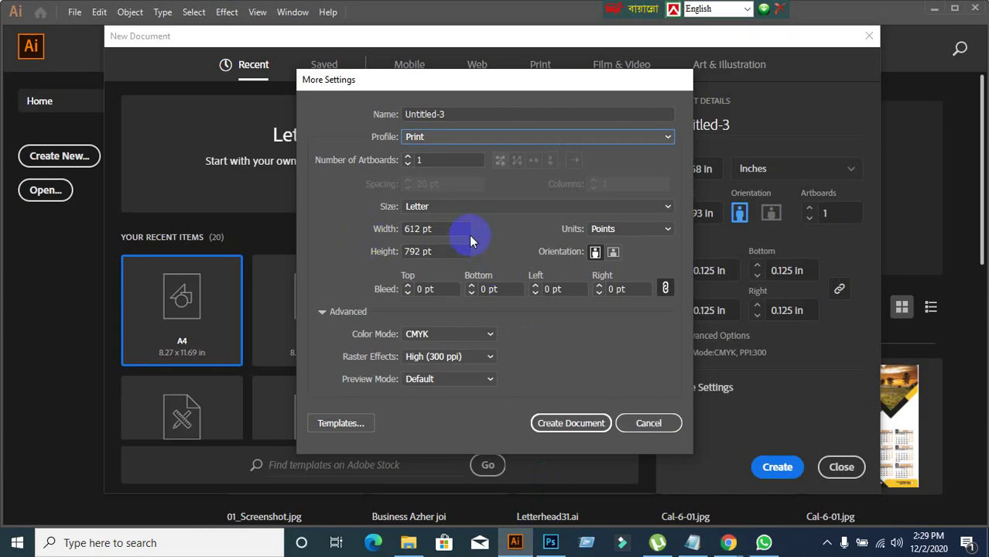
- Set the new document's units to inches, its size to A4 and the bleed to 0.125 in on all sides
click(633, 228)
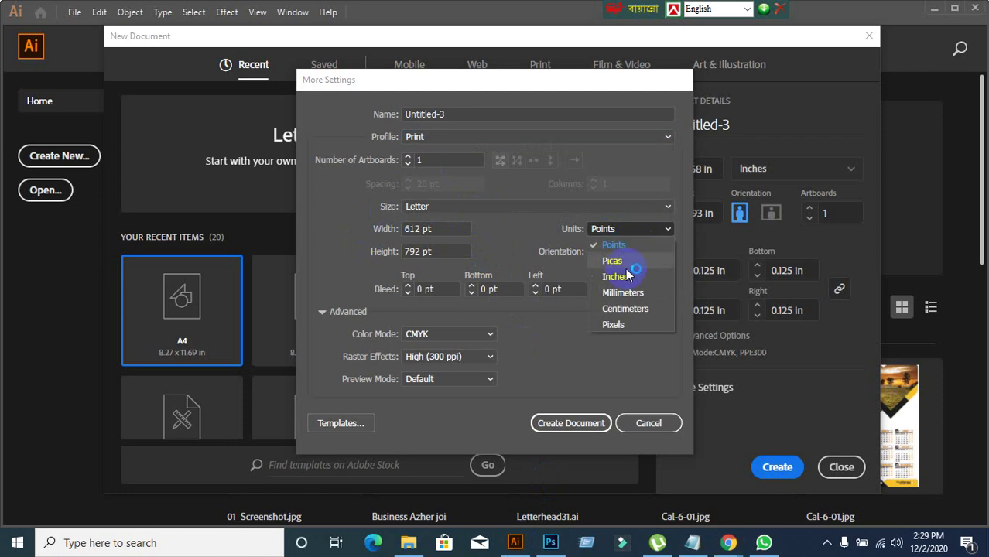
click(628, 275)
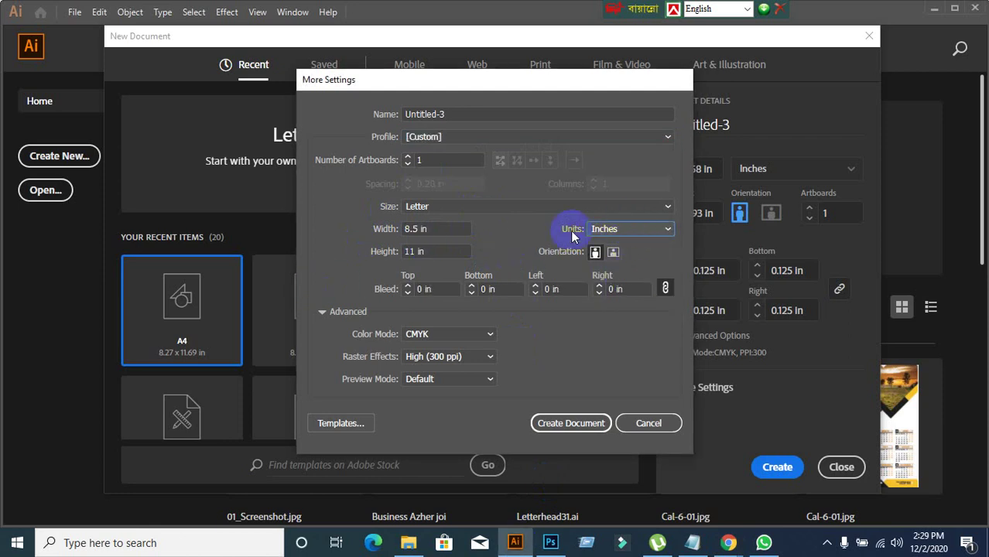
click(552, 206)
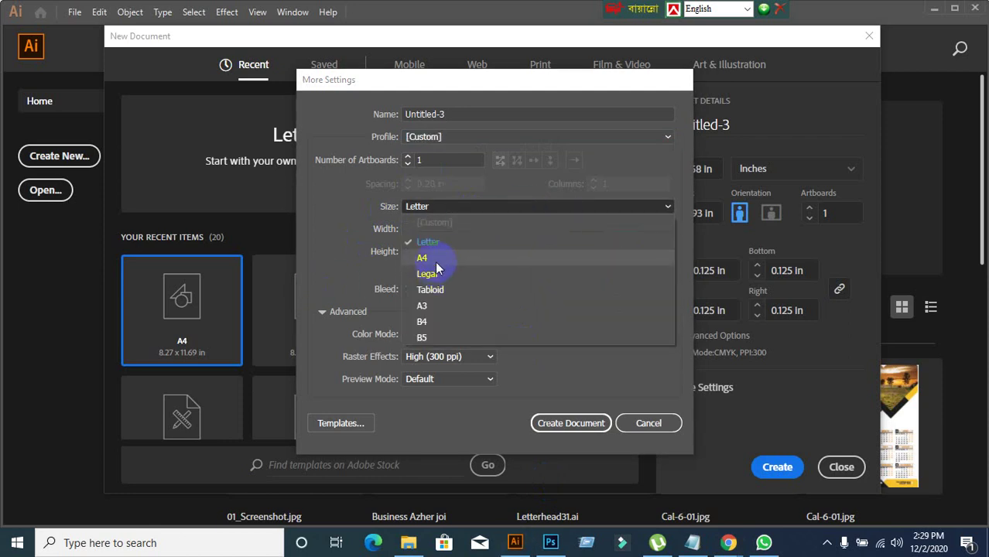
click(436, 260)
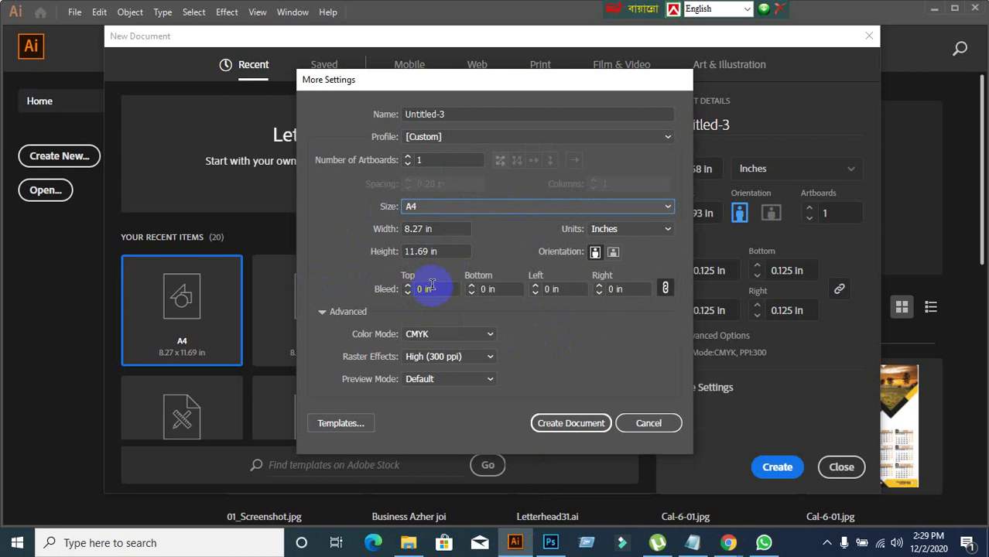
click(432, 288)
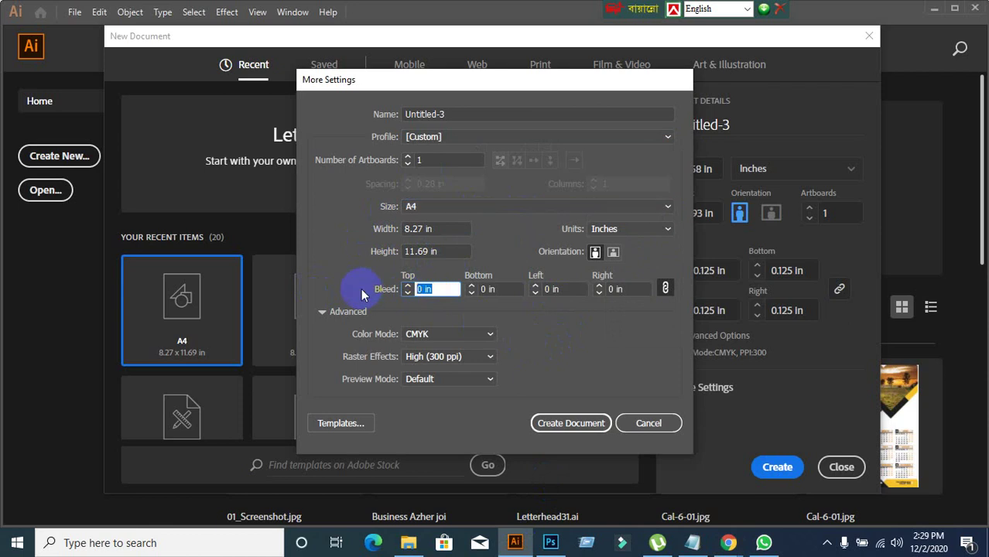
text(0.125)
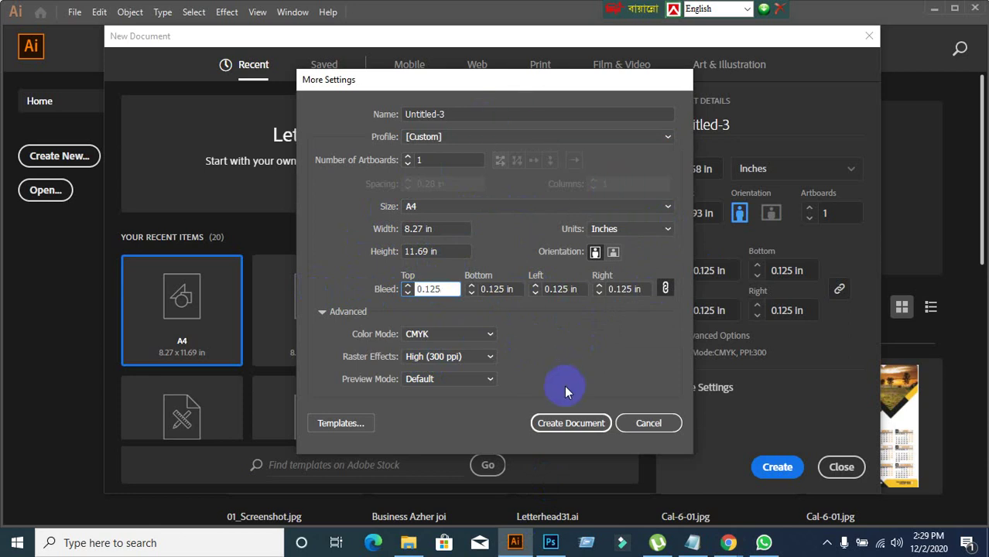
- Create the A4 document with the entered print settings
click(574, 428)
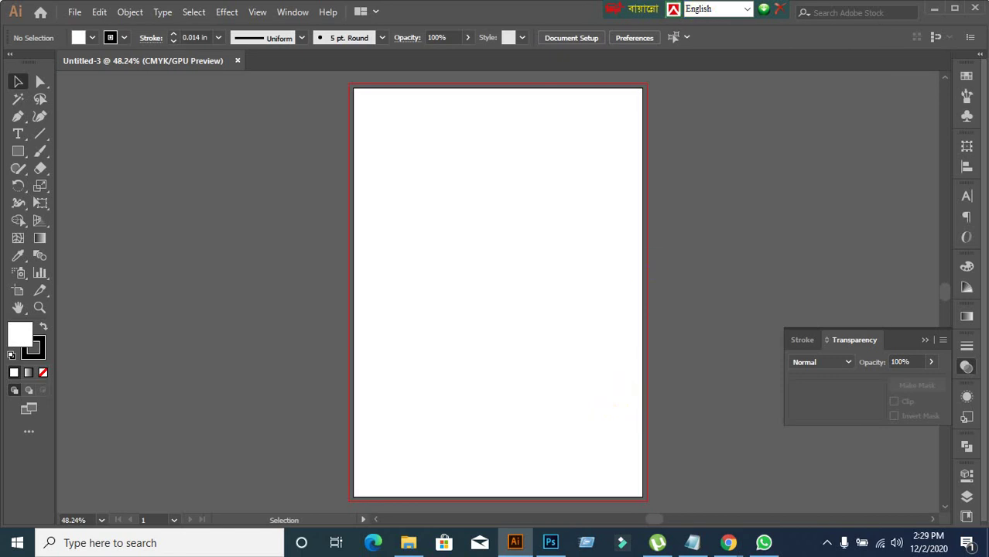
- Check the credited fonts on the GraphicRiver page in Chrome, return to Illustrator and search the font list for Aller
click(966, 196)
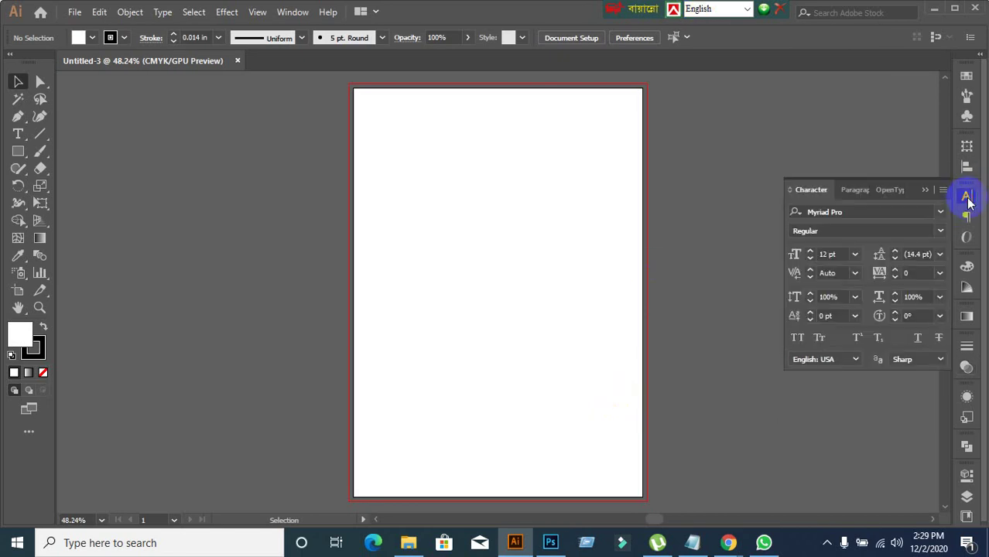
click(855, 212)
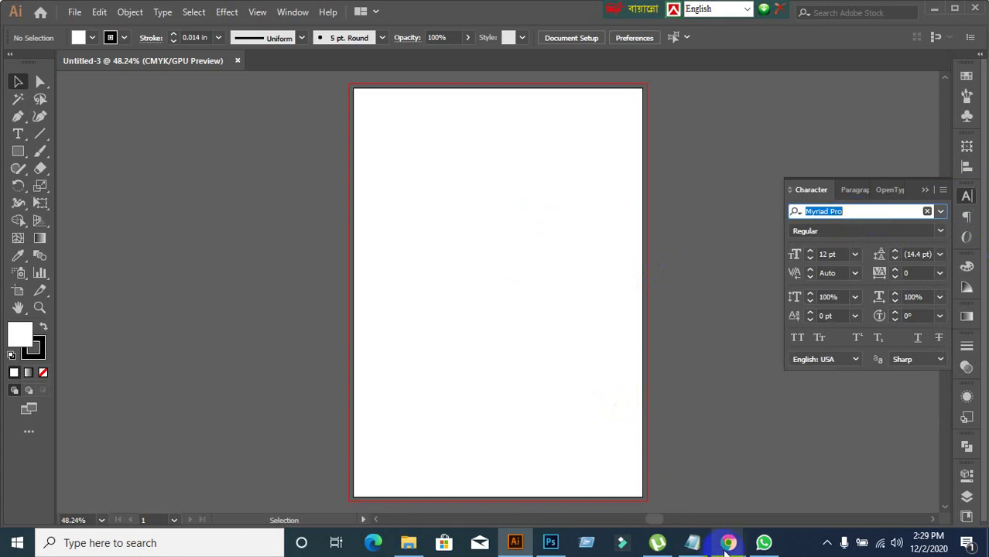
mouse_move(729, 543)
click(651, 497)
click(233, 13)
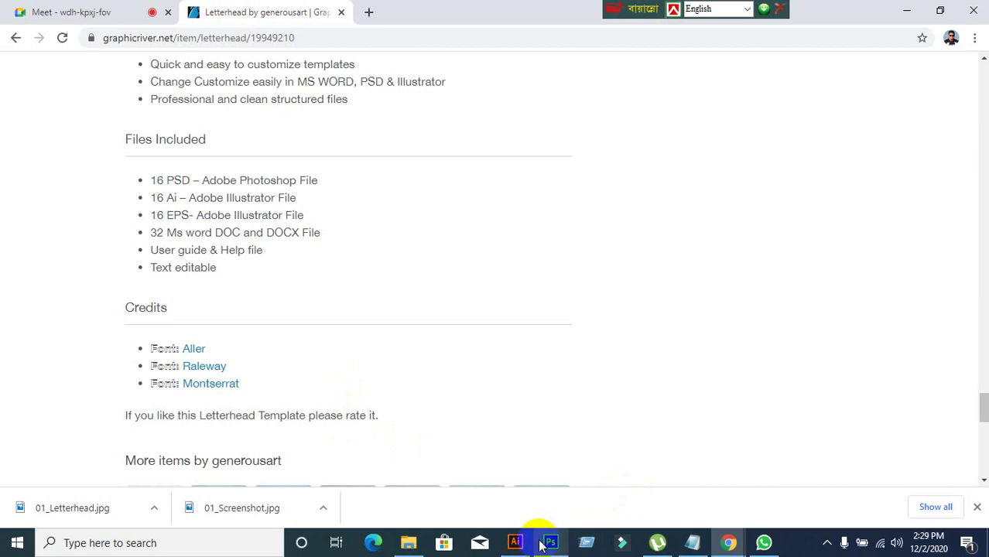
click(514, 543)
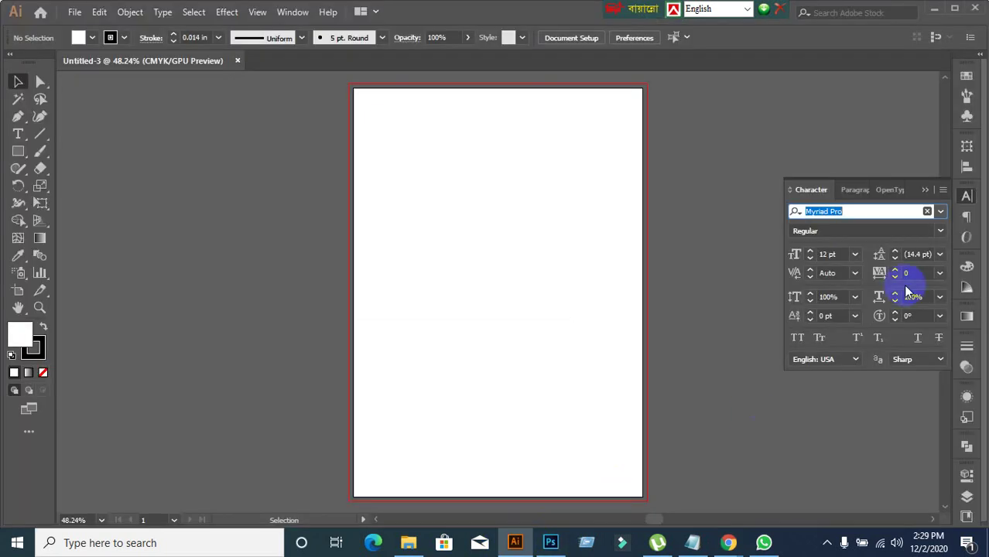
text(aller)
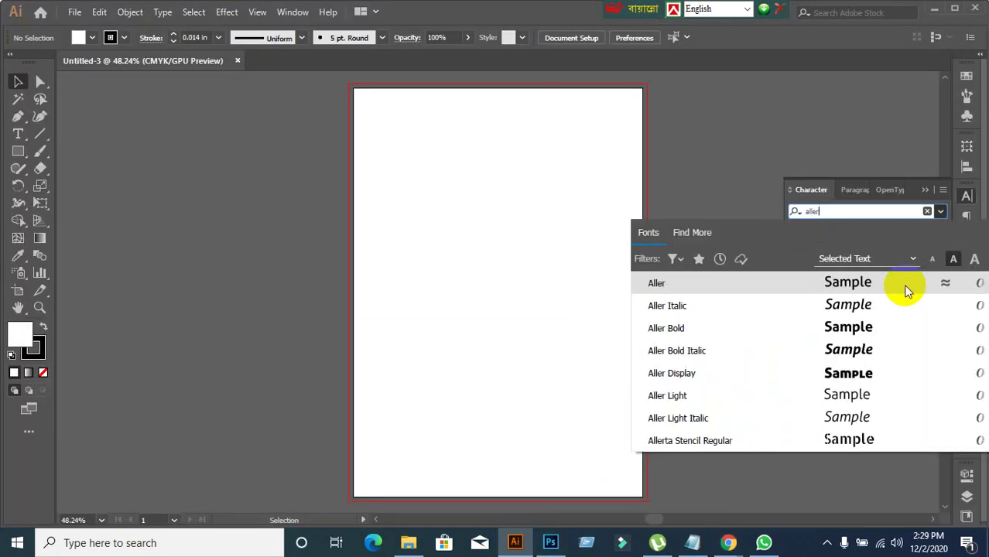
click(678, 192)
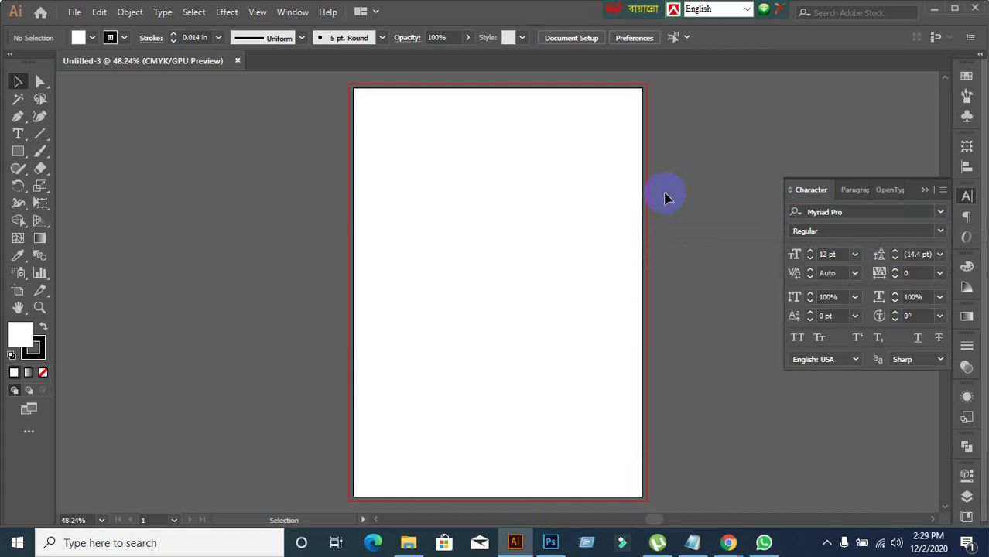
- Set the default stroke to none and make the fill active, glancing at the GraphicRiver letterhead page in Chrome
click(33, 359)
click(43, 373)
click(19, 334)
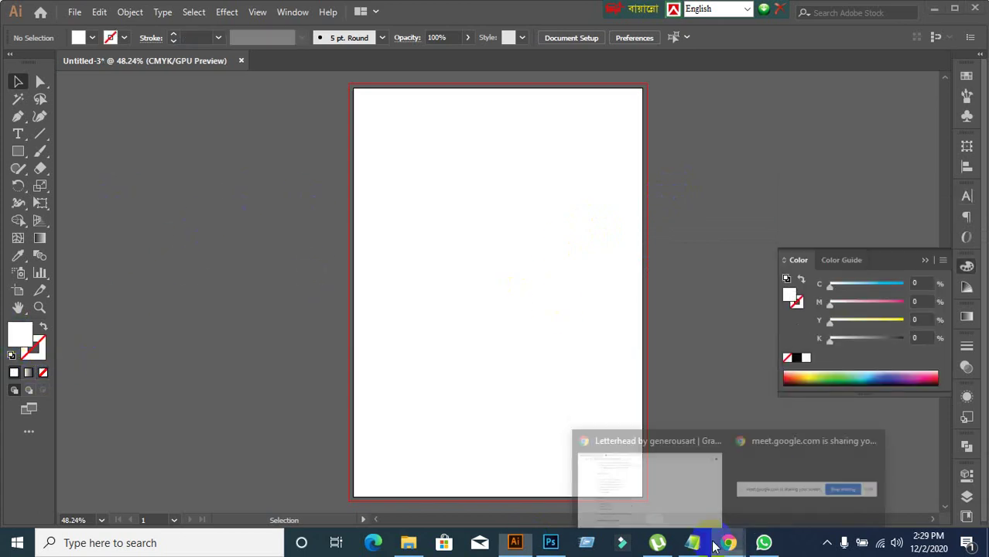
click(695, 531)
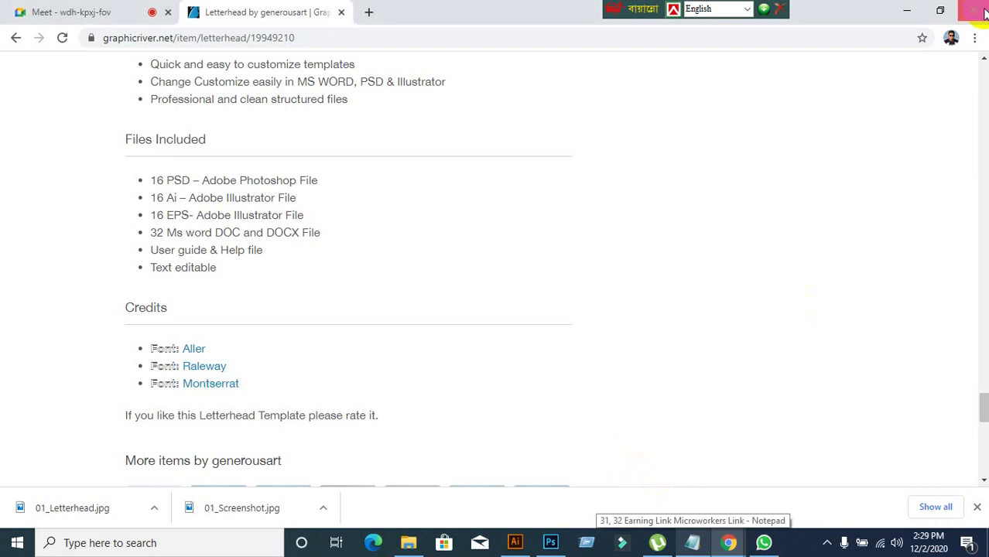
click(921, 15)
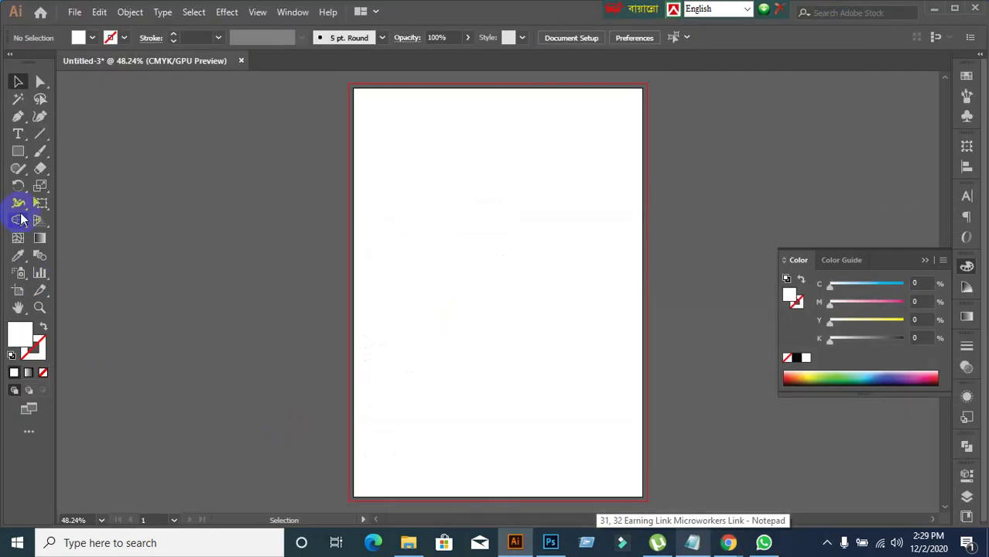
- Draw a white rectangle without stroke, 8.27 in wide and 11.69 in high, and deselect it
click(18, 152)
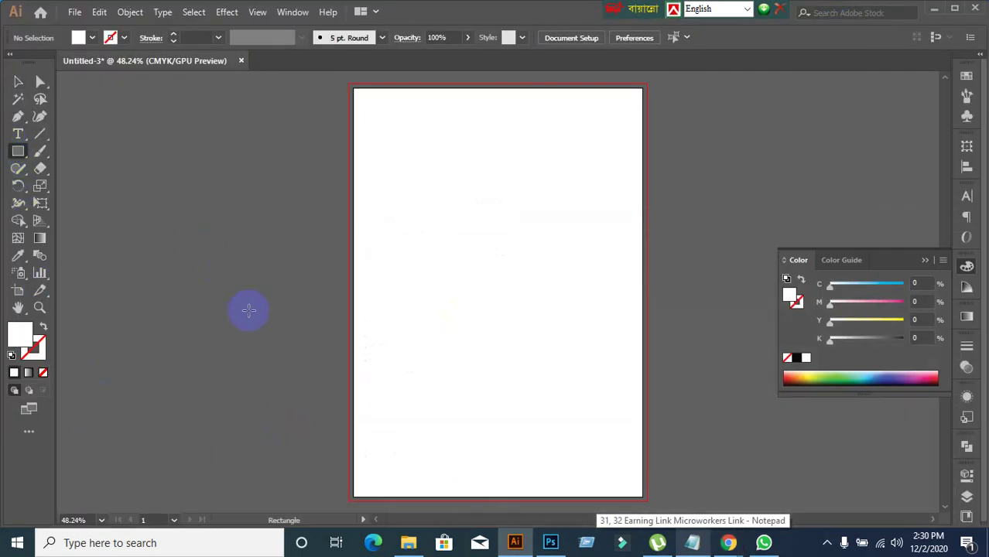
click(215, 205)
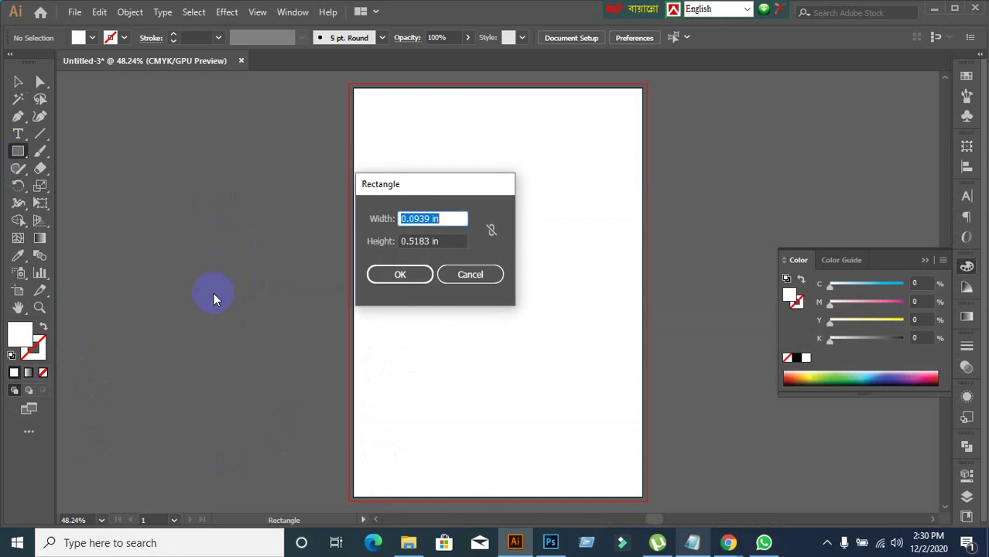
text(8.27)
key(Tab)
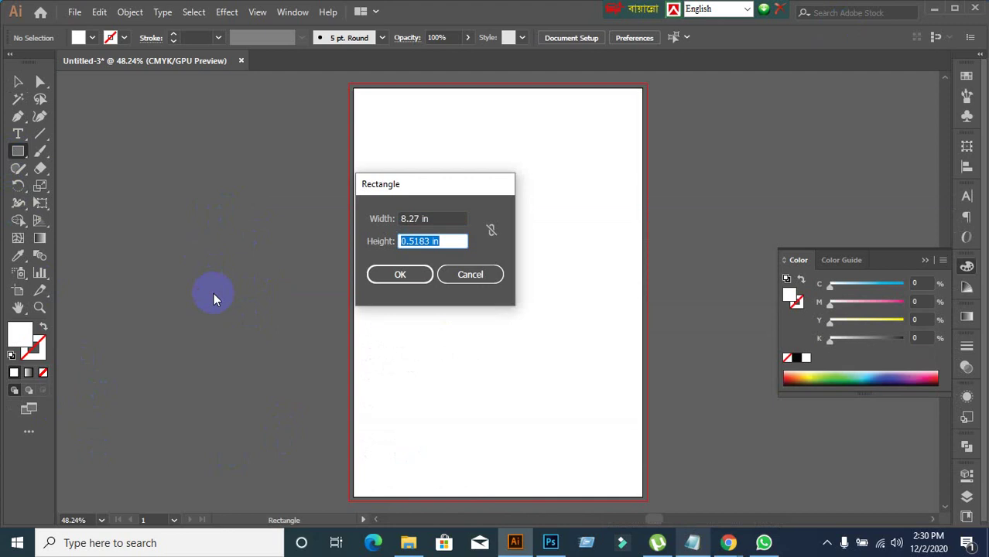
text(11.69)
click(375, 274)
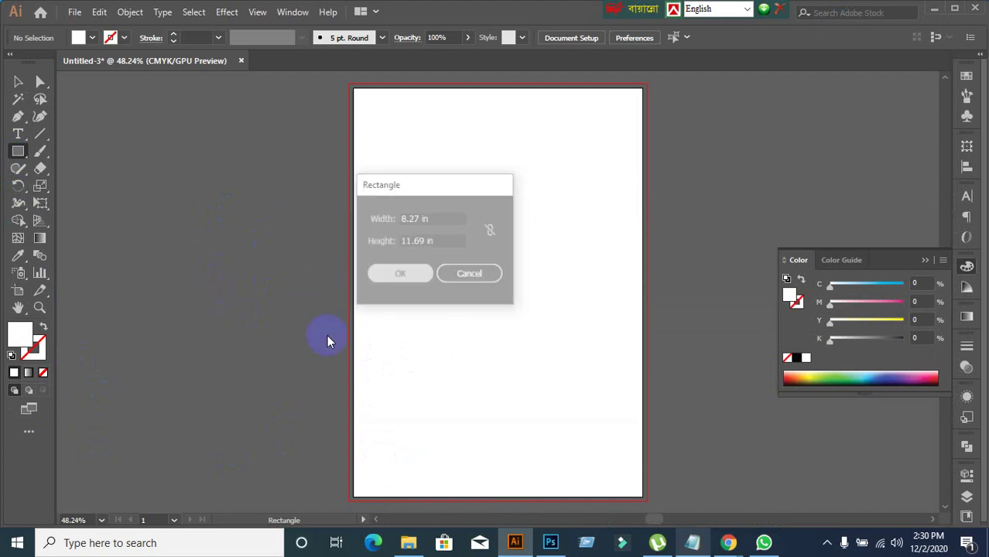
click(11, 82)
click(93, 179)
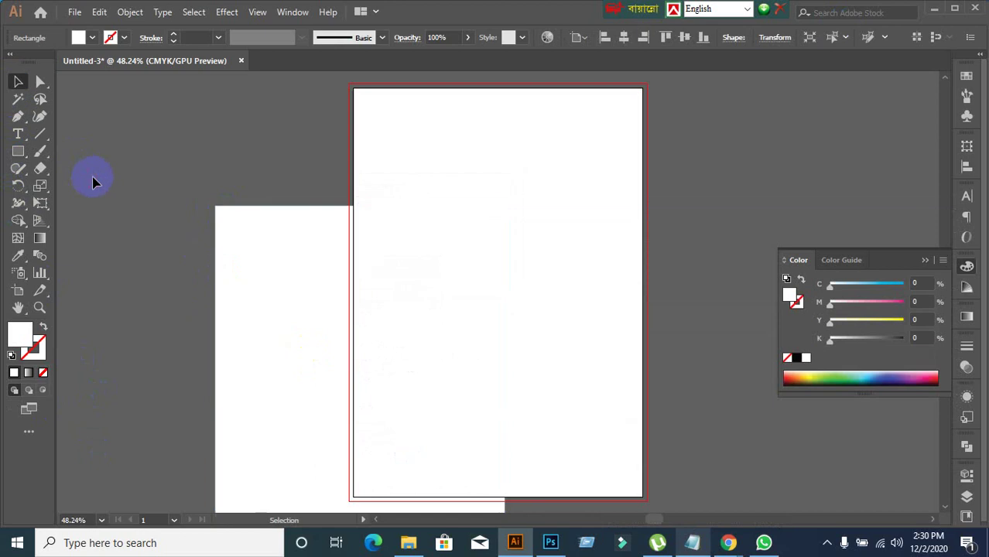
- Check the Google Meet class in Chrome and return to the open document in Illustrator
mouse_move(732, 550)
click(637, 504)
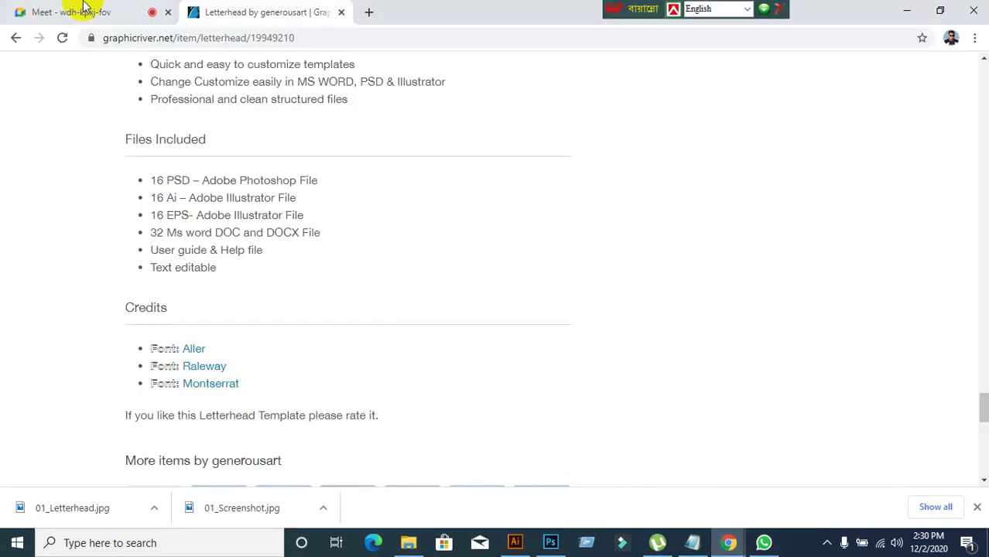
click(78, 11)
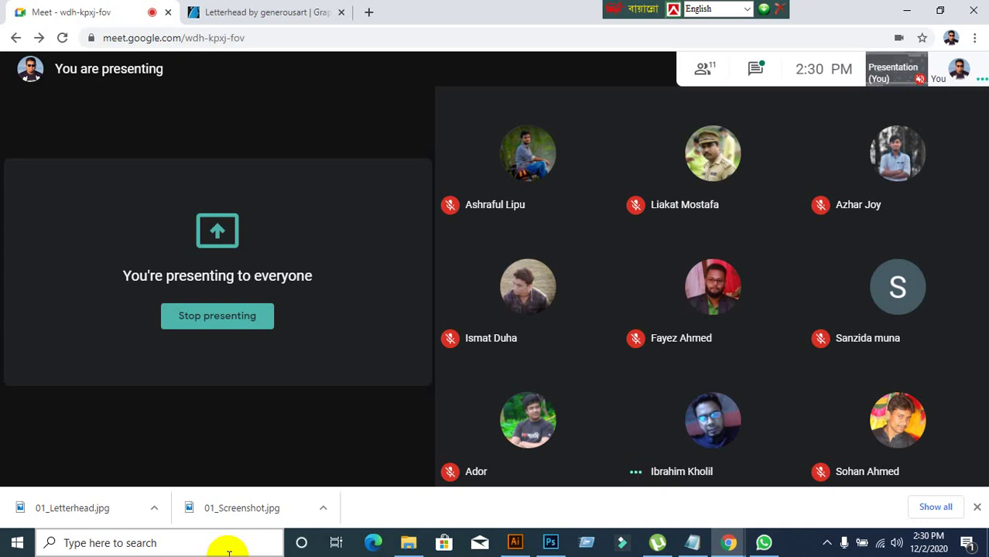
click(510, 546)
- Align the A4-sized rectangle to the artboard, centering it both vertically and horizontally
click(419, 271)
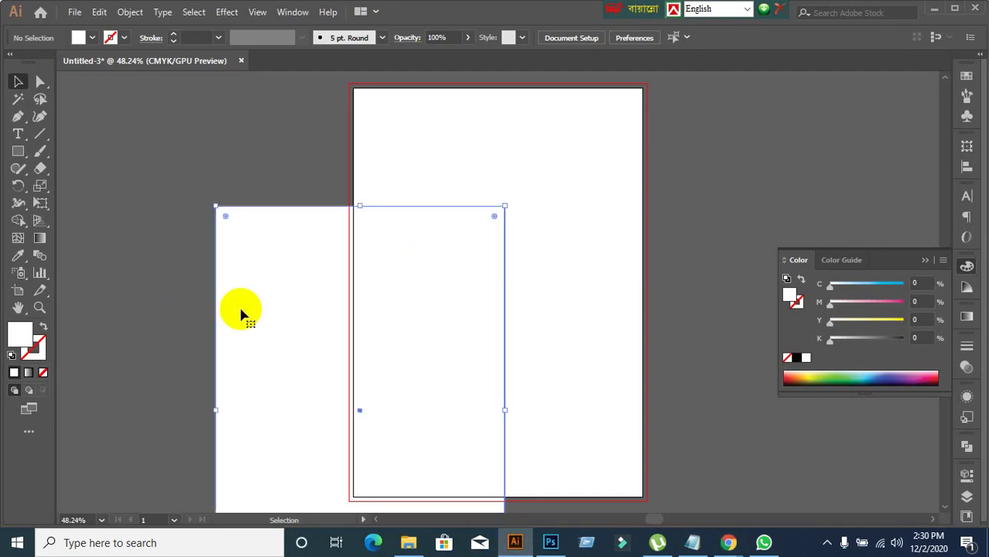
click(200, 273)
click(255, 288)
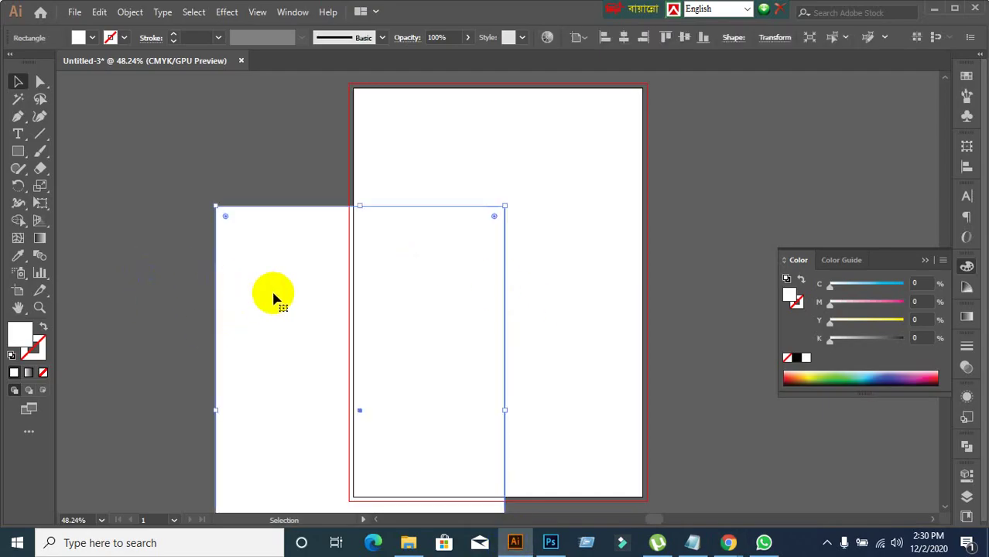
click(967, 166)
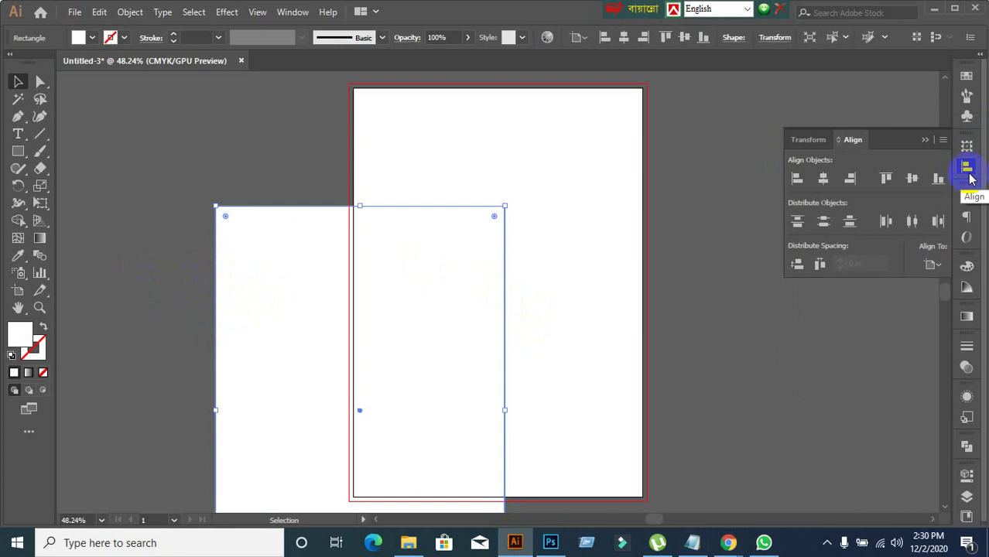
click(815, 376)
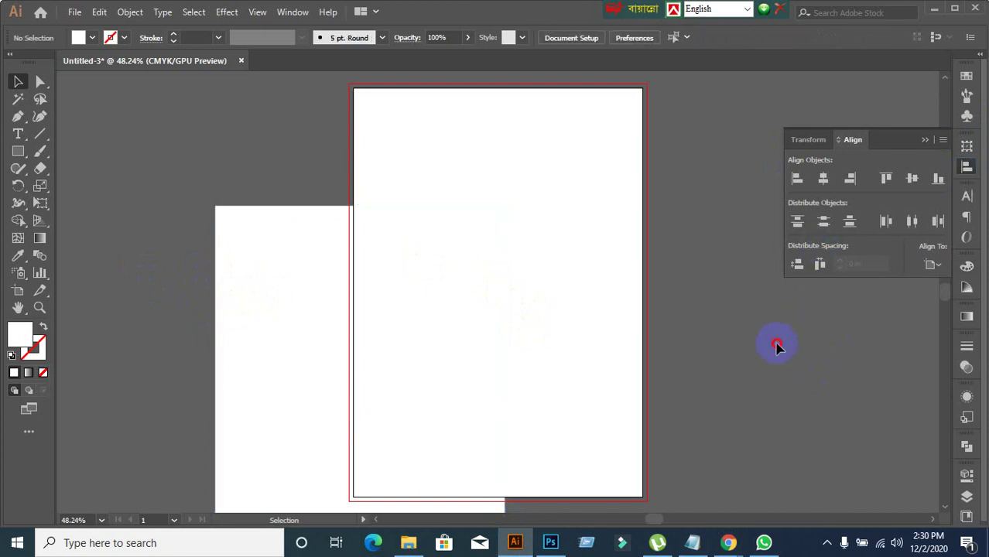
click(323, 347)
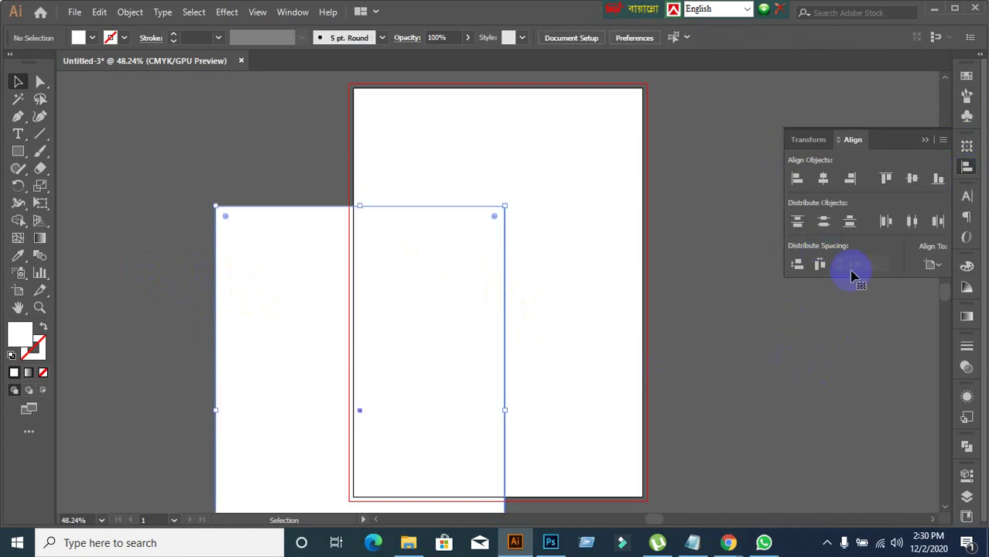
click(937, 265)
click(898, 311)
click(912, 179)
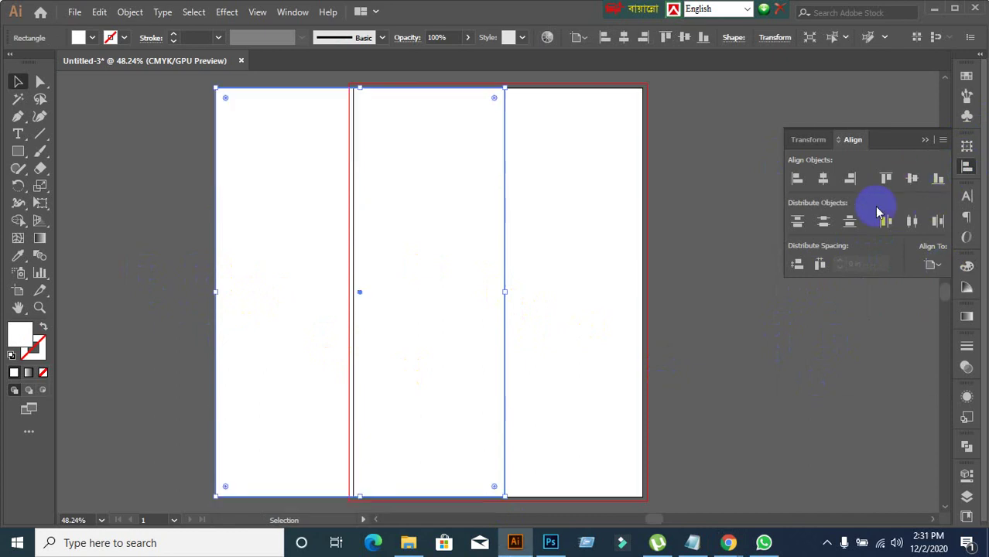
click(822, 179)
click(769, 385)
- Offset the A4 rectangle's path outward by 0.125 in to cover the bleed and lock the new rectangle
click(505, 227)
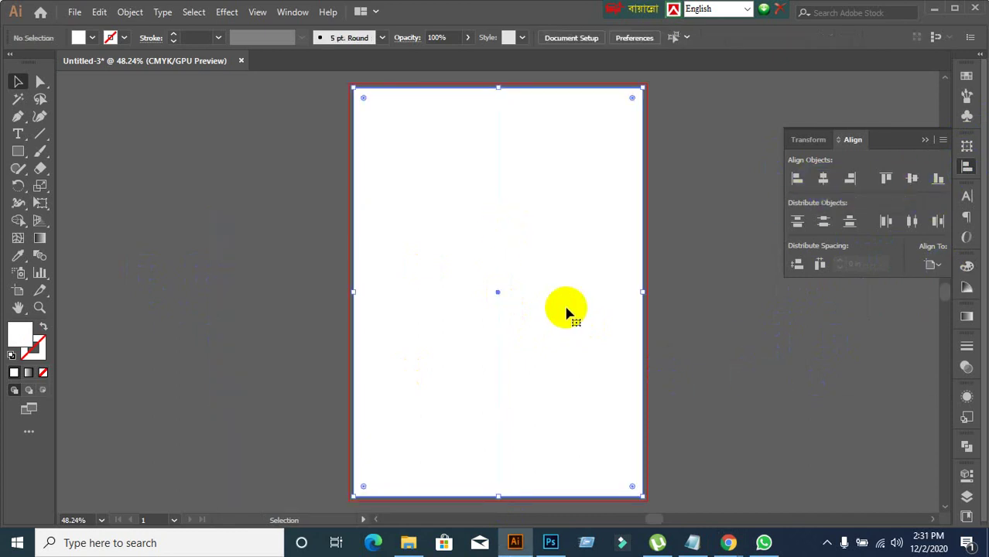
click(131, 16)
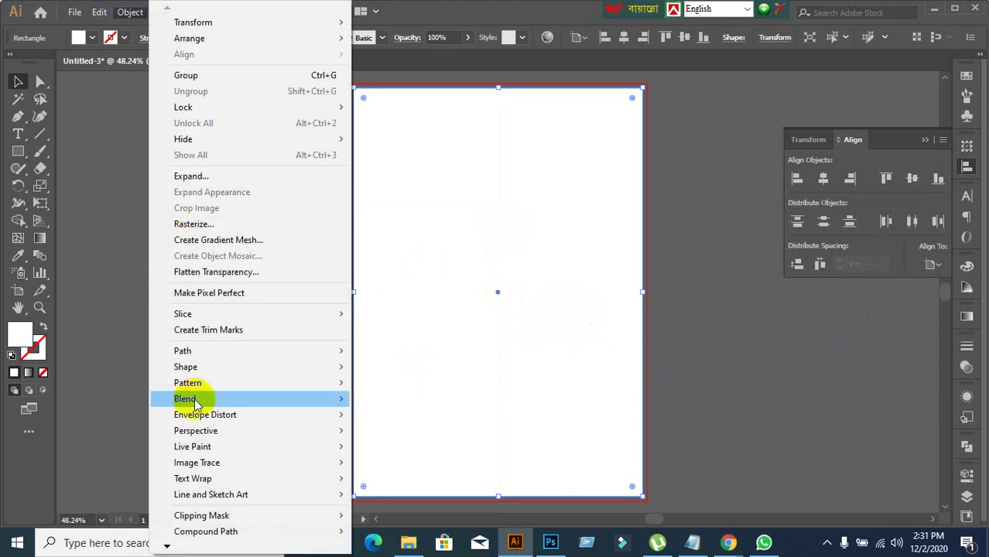
mouse_move(203, 352)
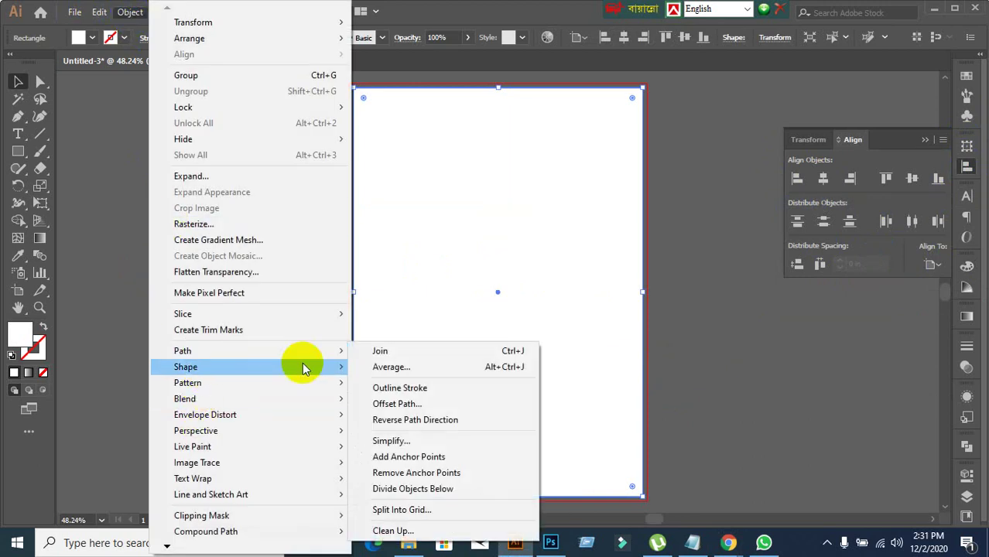
click(416, 404)
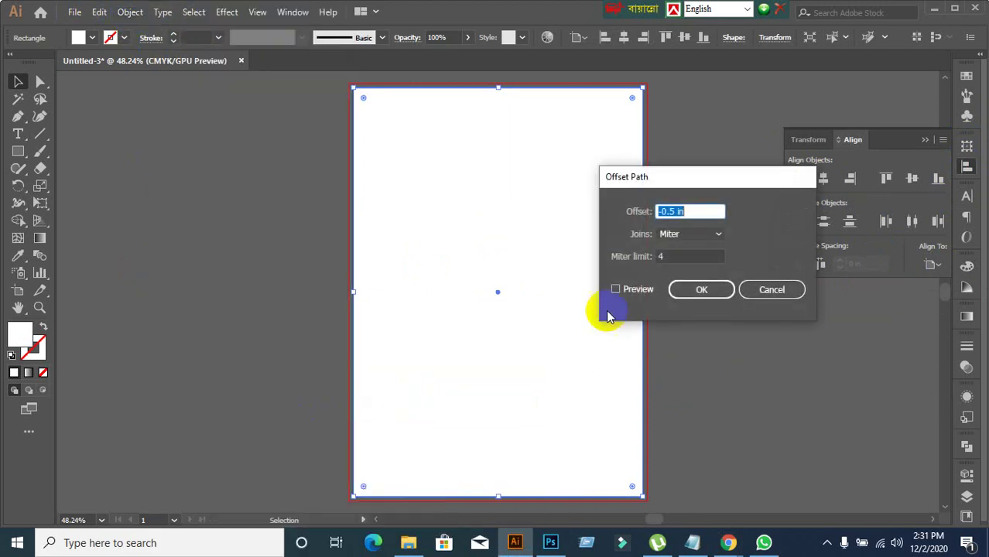
click(616, 290)
drag(695, 214, 585, 223)
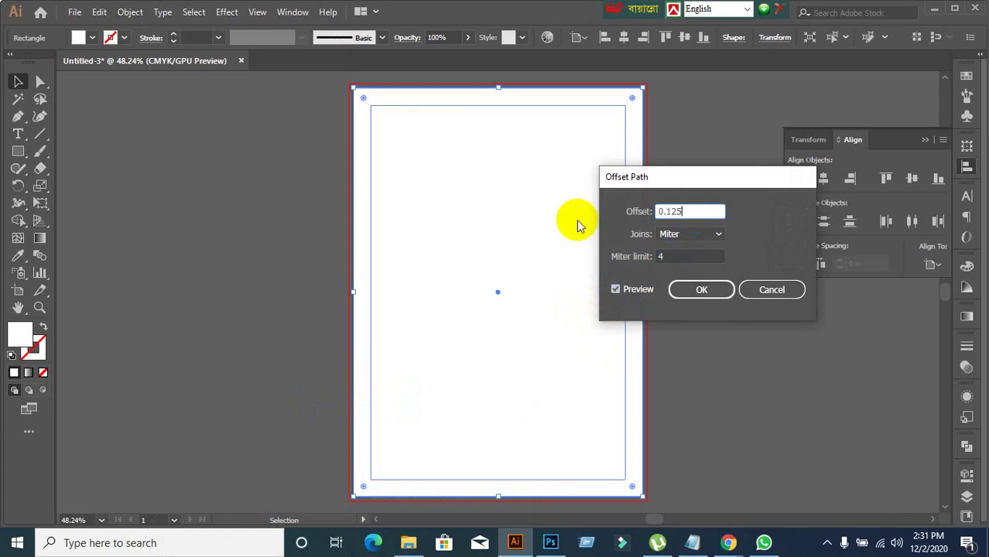
click(691, 288)
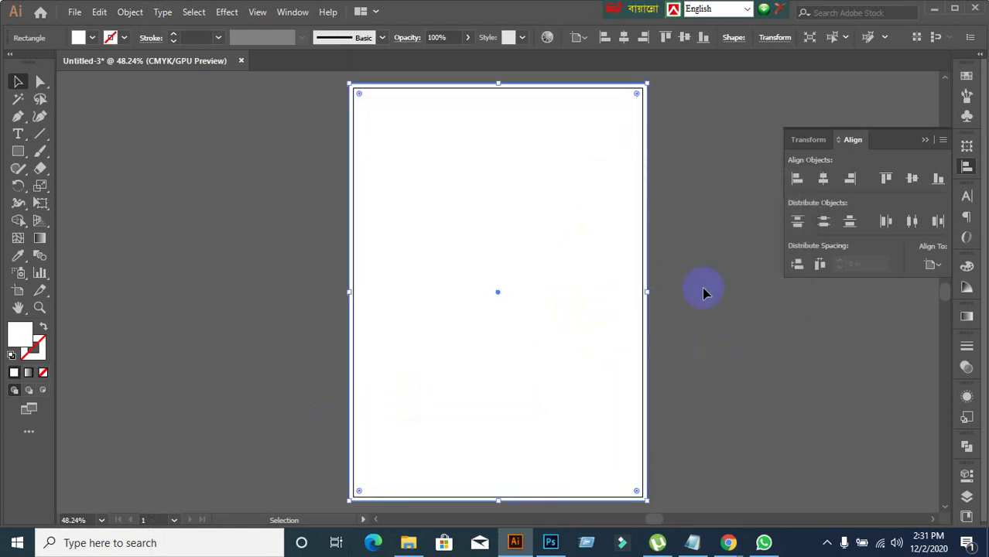
click(705, 246)
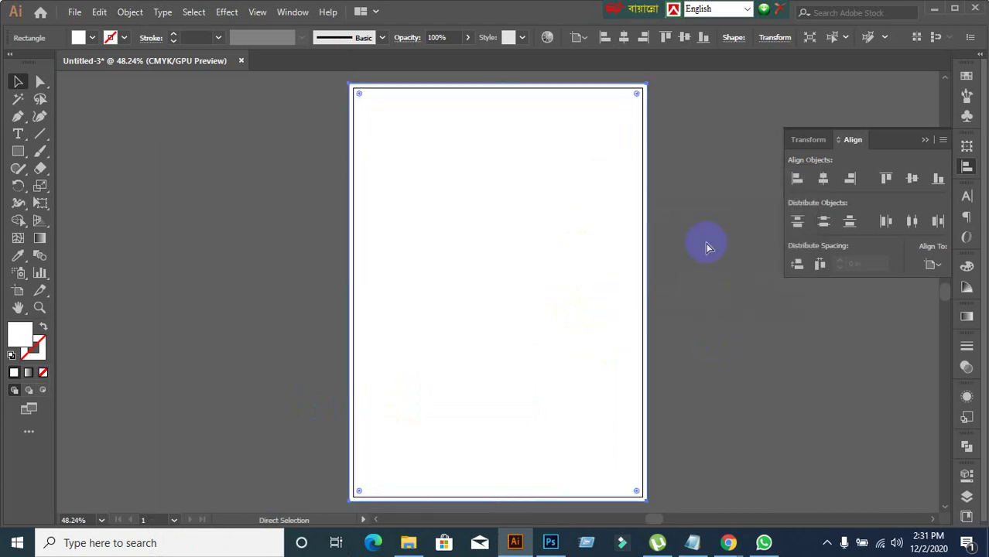
- Offset the A4 rectangle's path inward by -0.5 in with mitered joins to create the margin rectangle
click(525, 298)
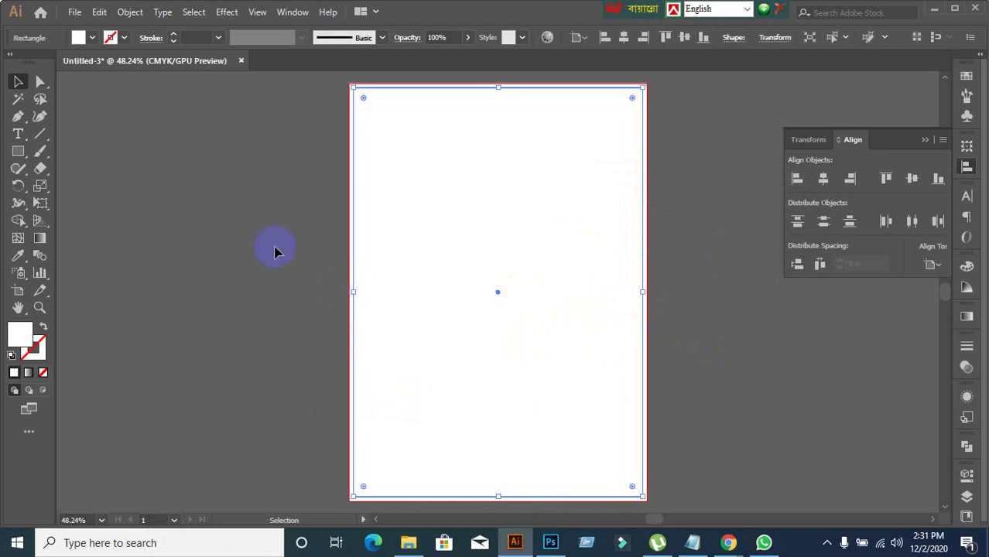
click(129, 12)
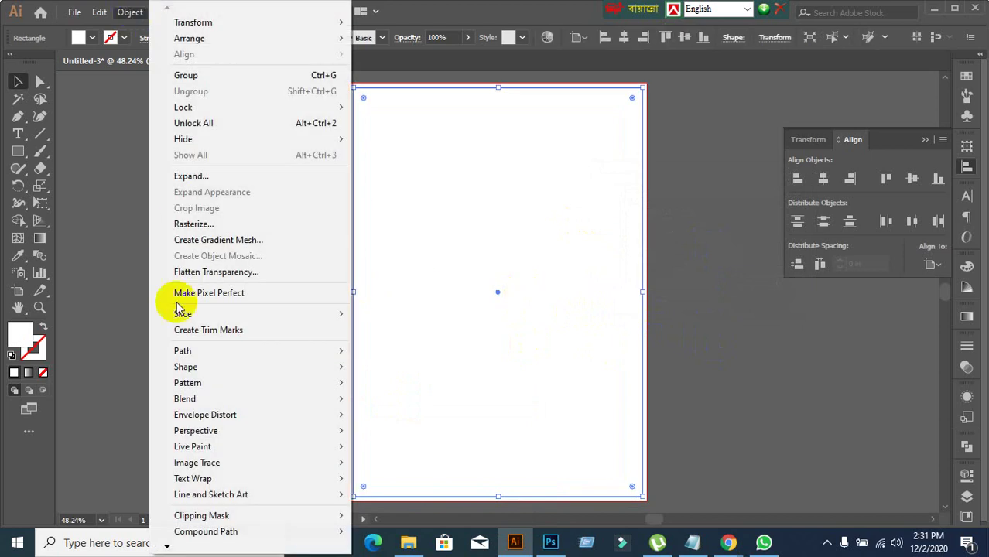
mouse_move(192, 362)
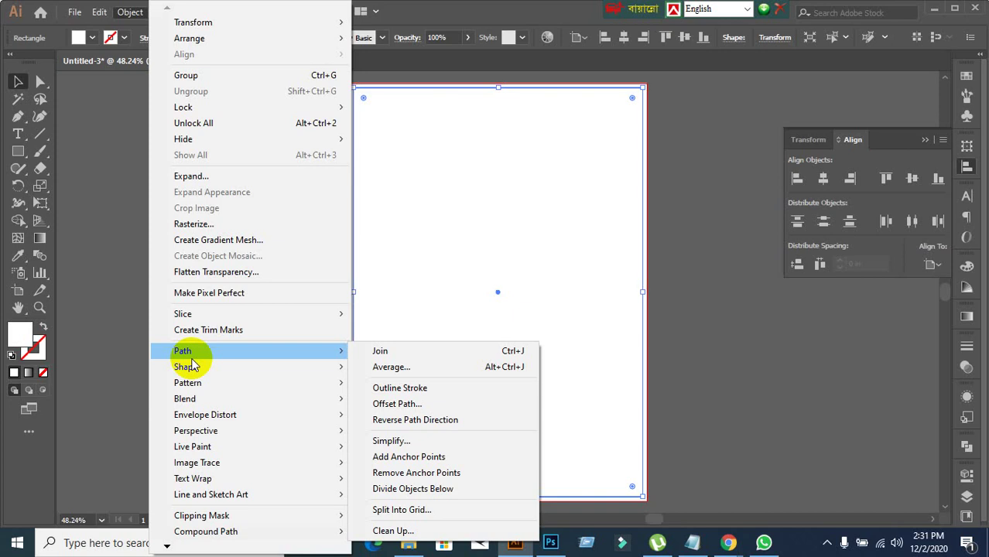
click(377, 404)
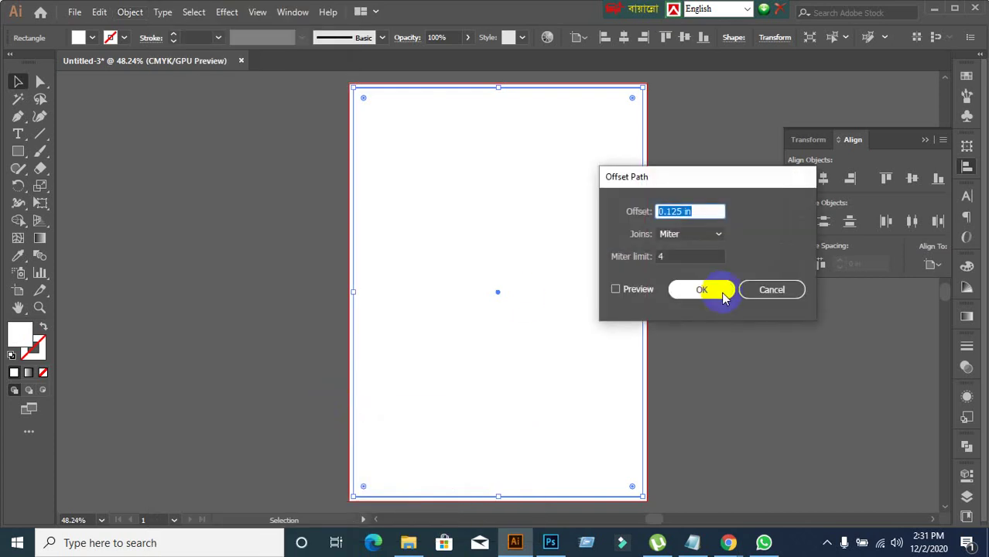
click(617, 292)
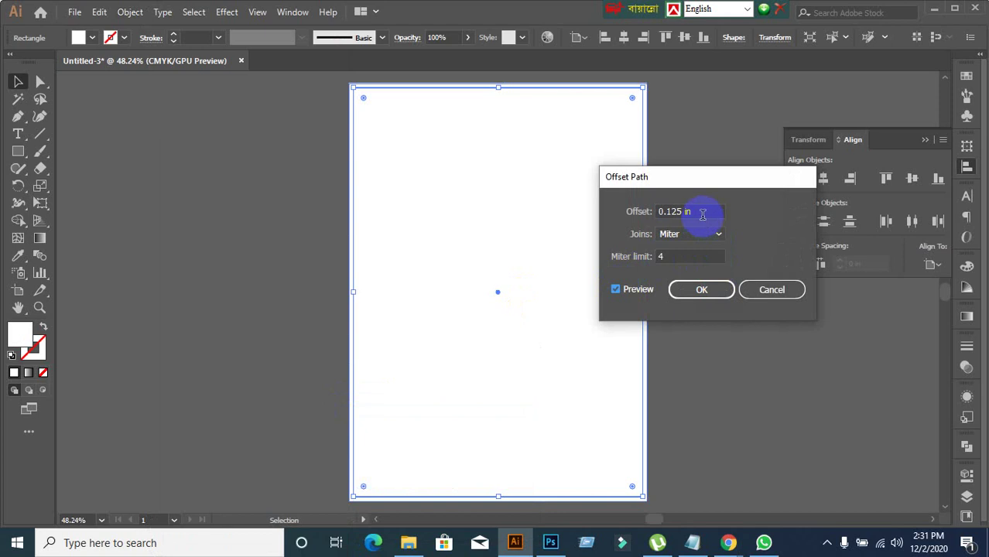
drag(703, 215, 637, 214)
text(-0.5)
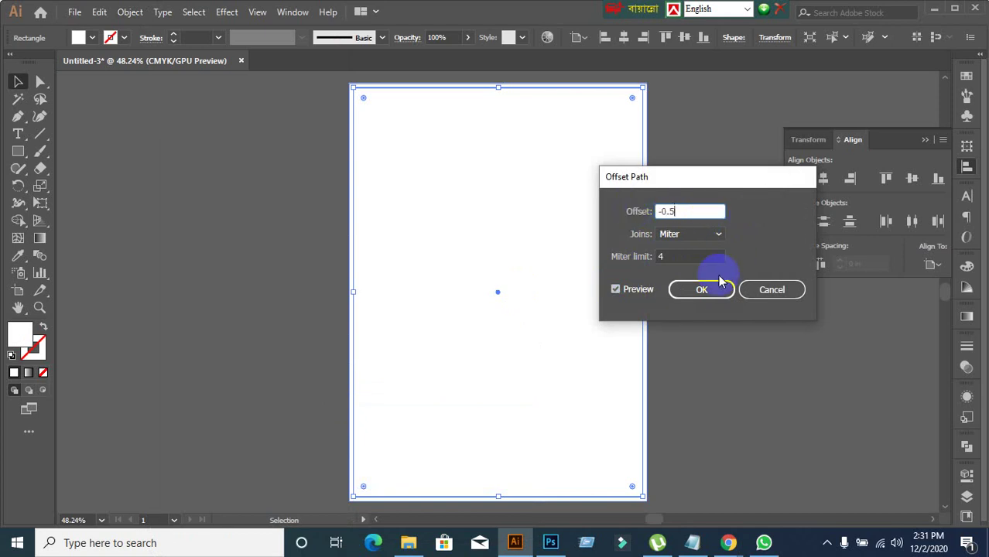
click(700, 289)
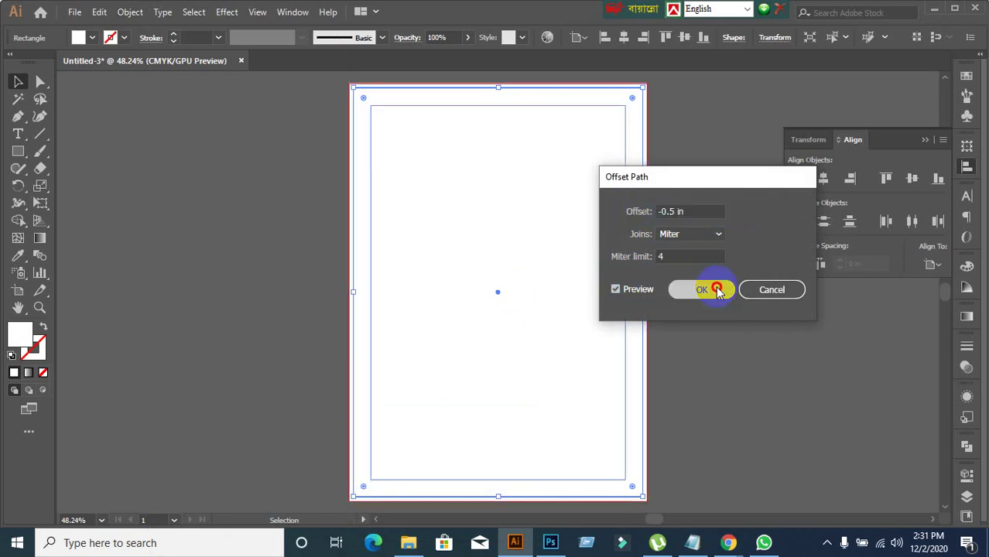
click(479, 135)
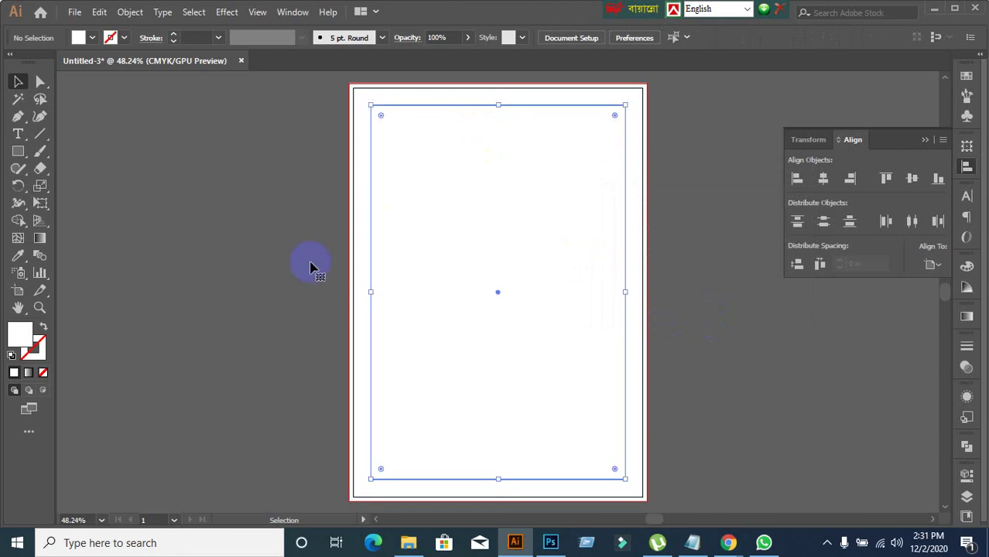
click(358, 162)
click(274, 246)
click(384, 265)
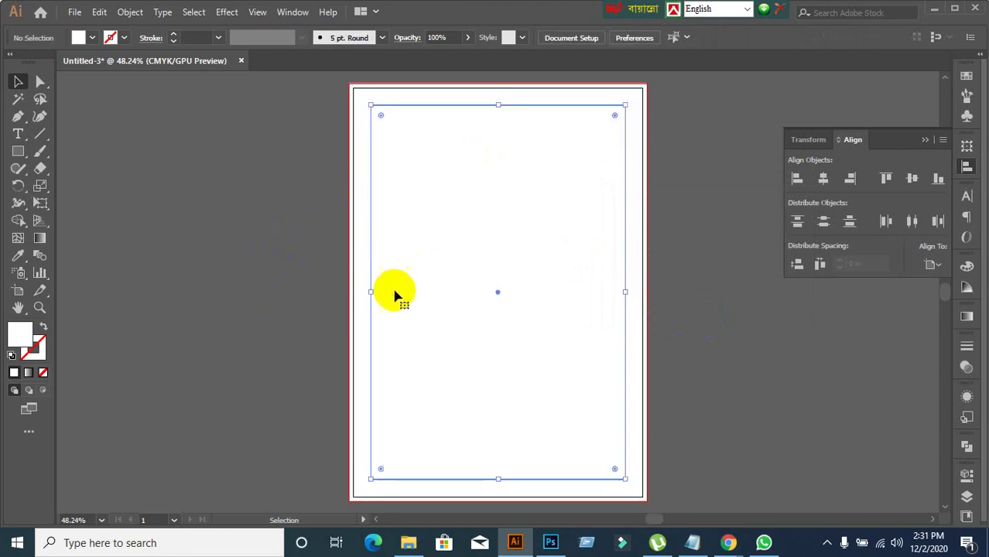
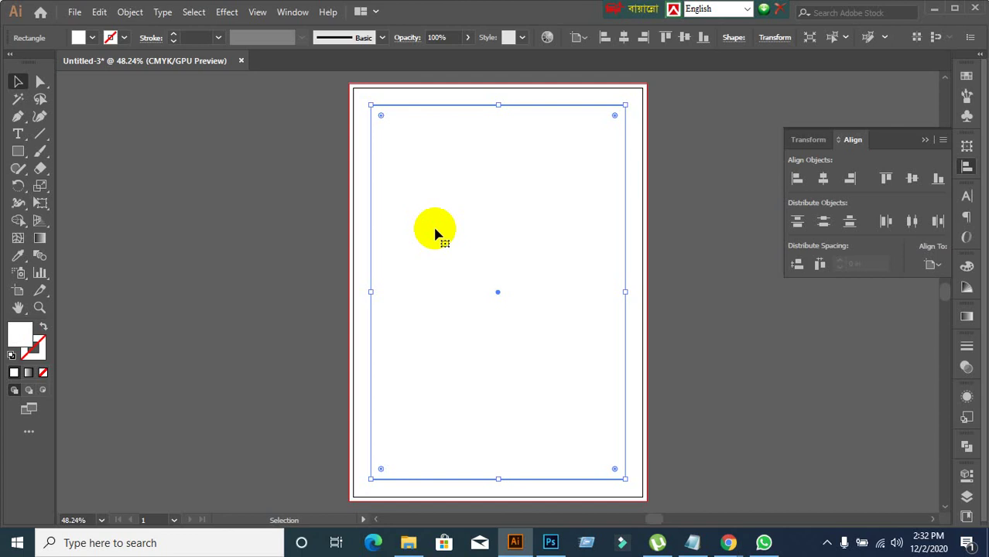
click(202, 160)
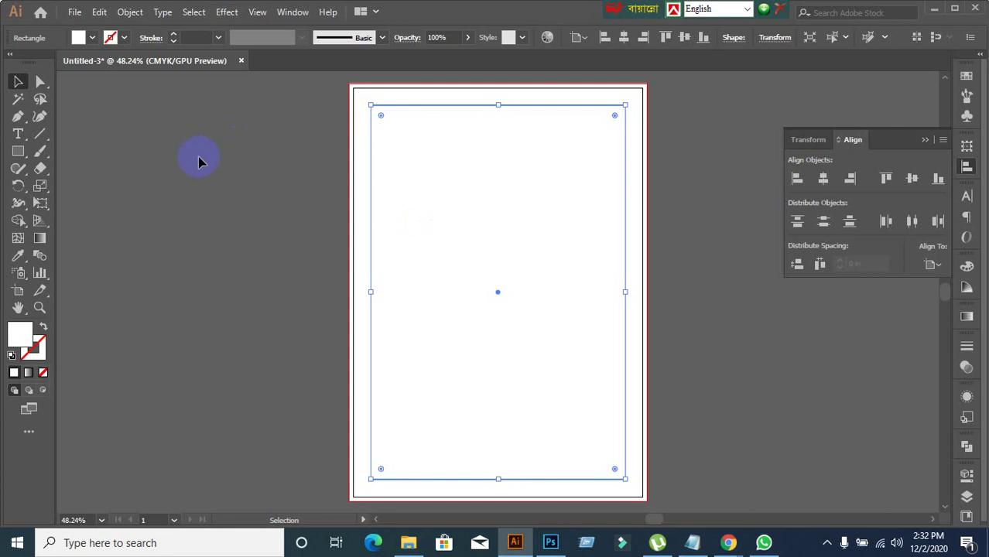
click(428, 234)
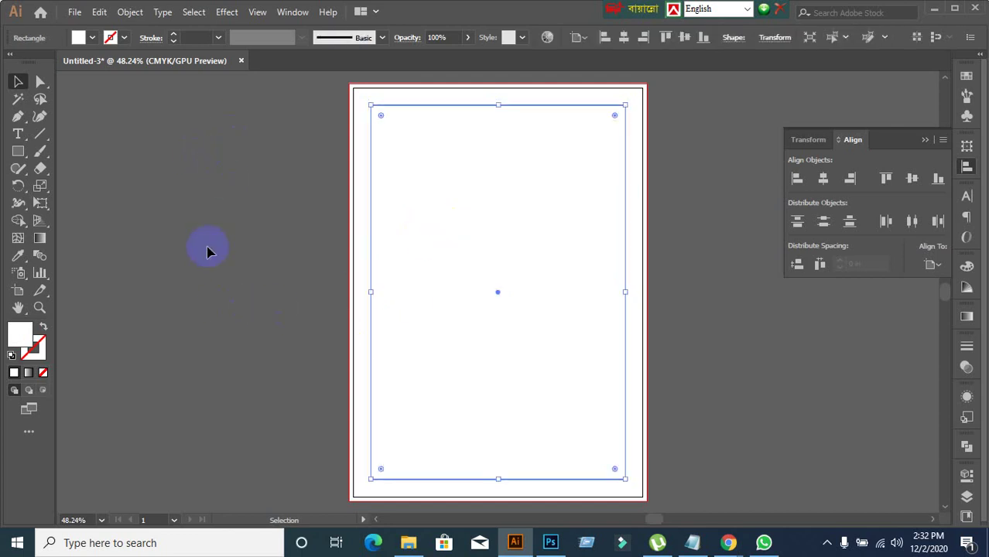
click(232, 246)
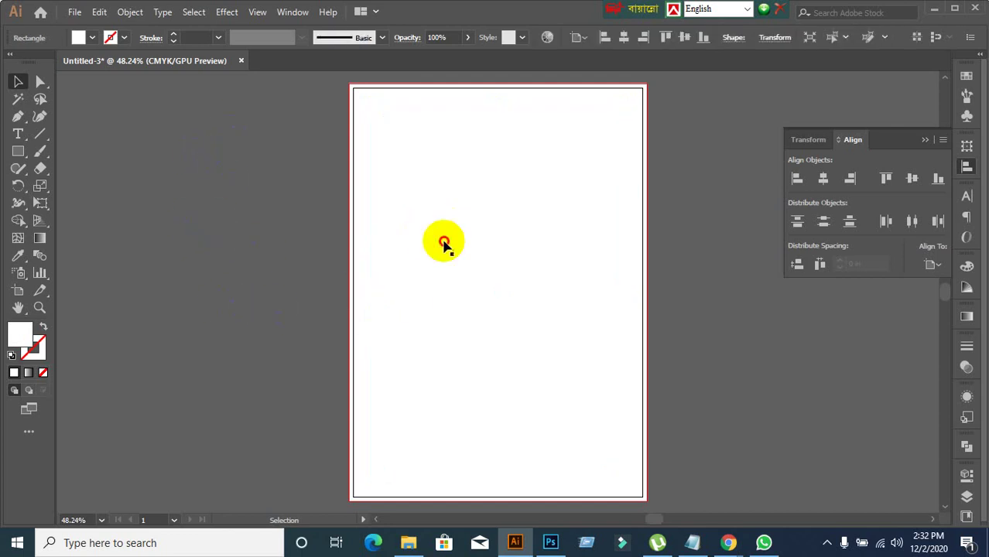
click(234, 240)
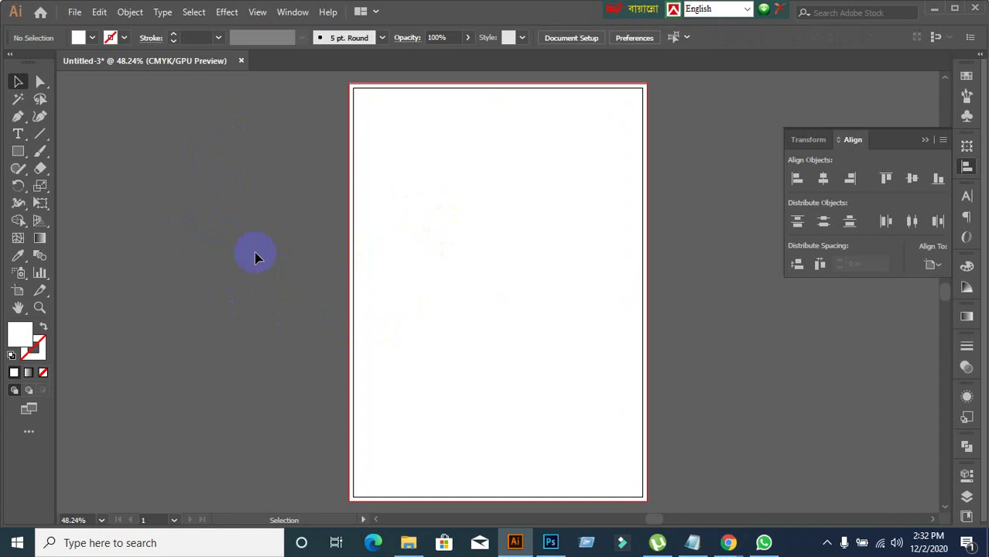
- Convert both the A4 rectangle and the inner margin rectangle into guides and leave nothing selected
drag(267, 132, 542, 360)
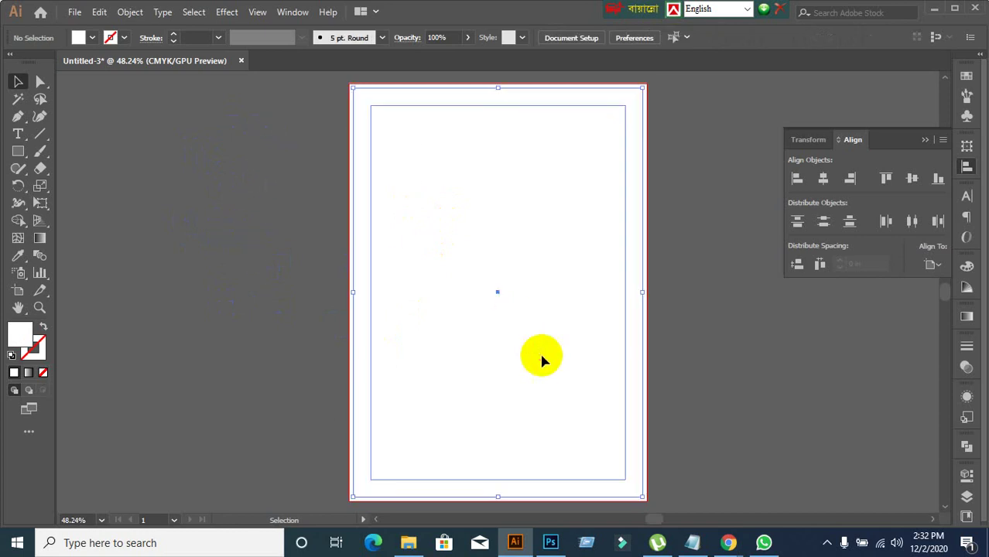
click(293, 280)
drag(249, 154, 523, 323)
right_click(470, 213)
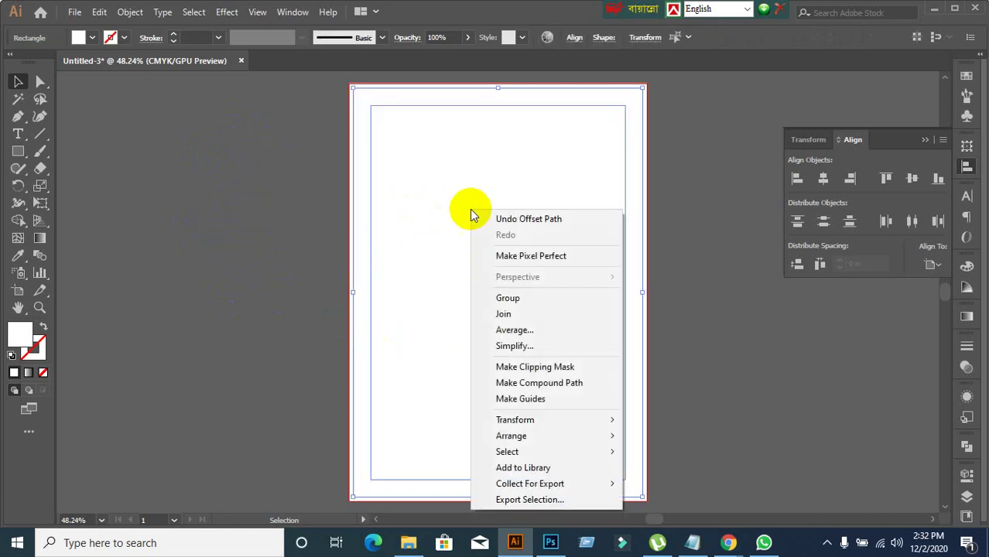
click(531, 399)
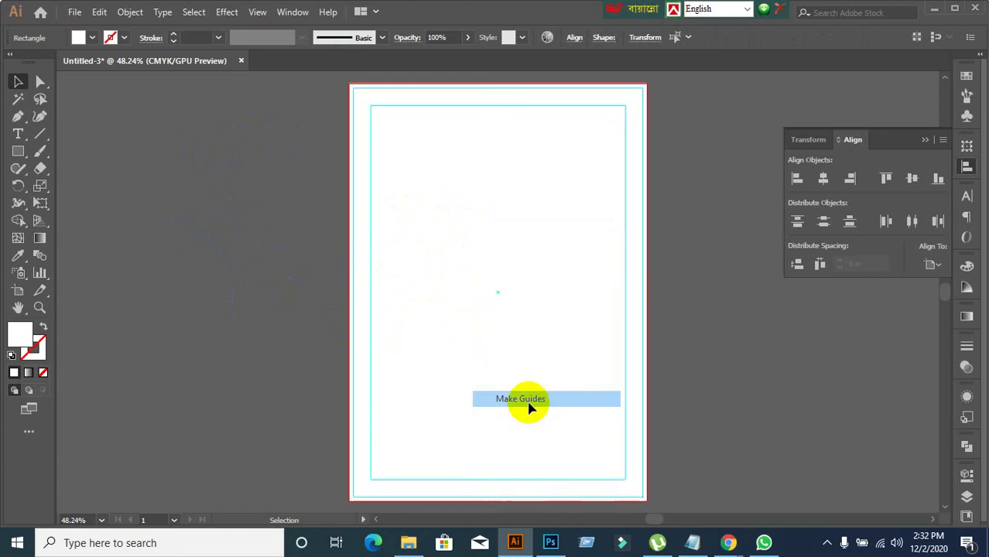
click(283, 308)
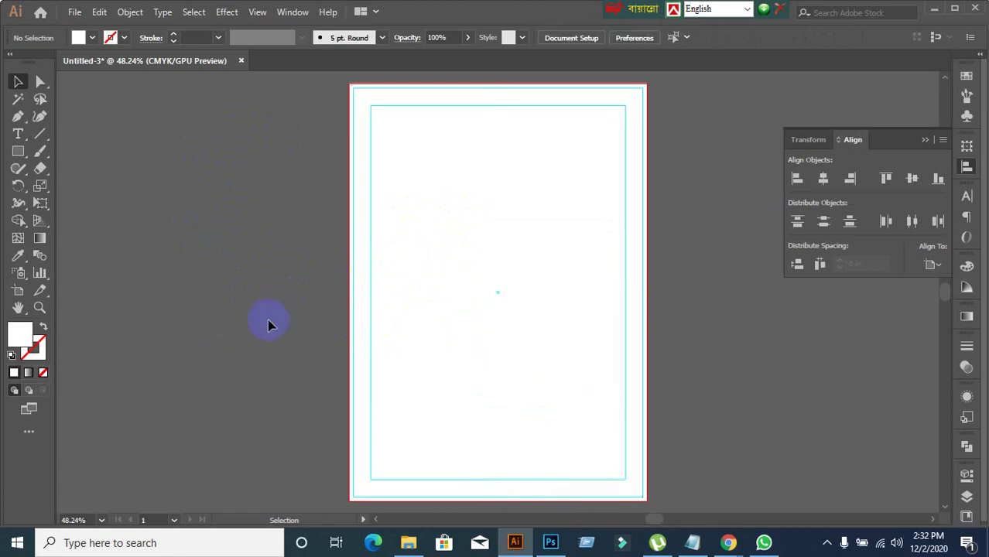
- Place the 01_Letterhead222 image from the Desktop, sized to fill the A4 guide rectangle
click(75, 13)
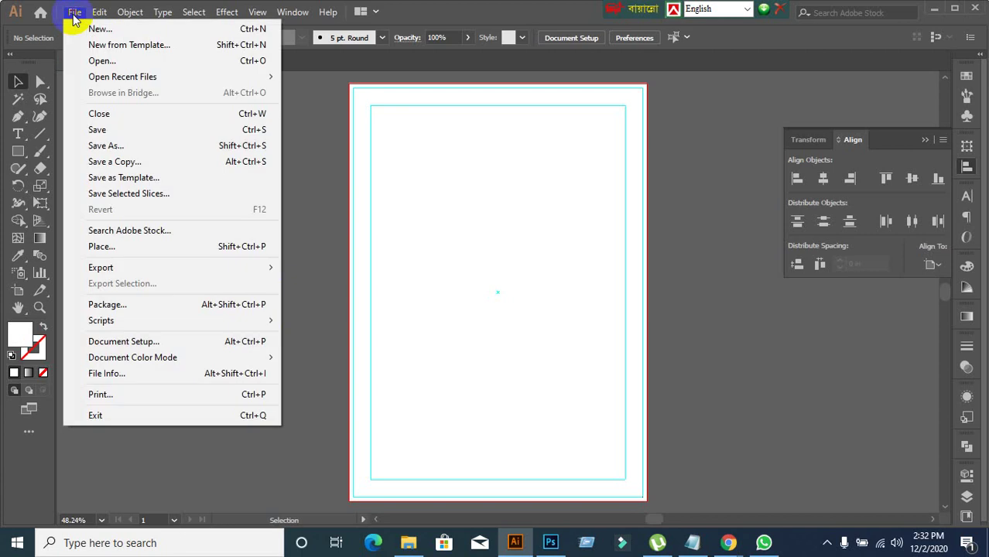
click(106, 250)
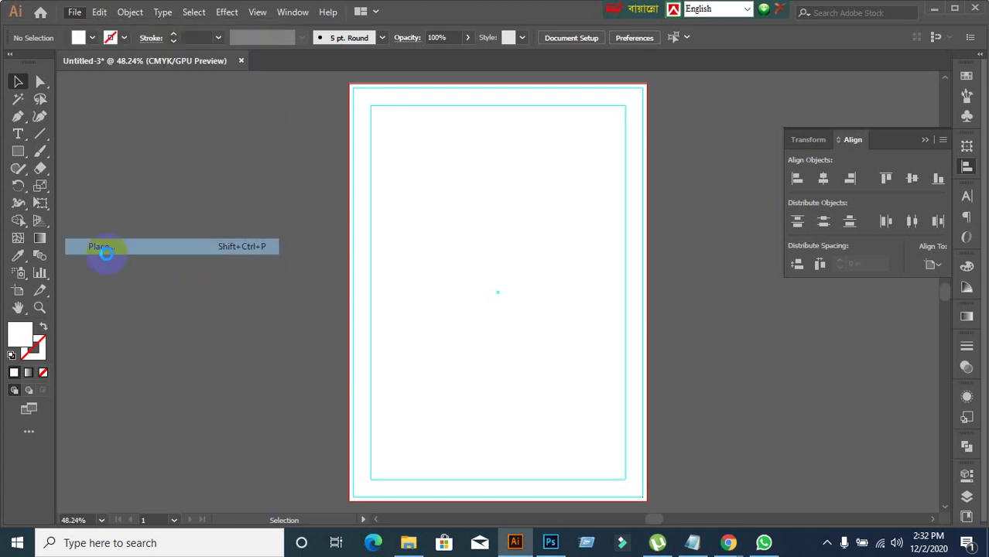
scroll(326, 248, down, 5)
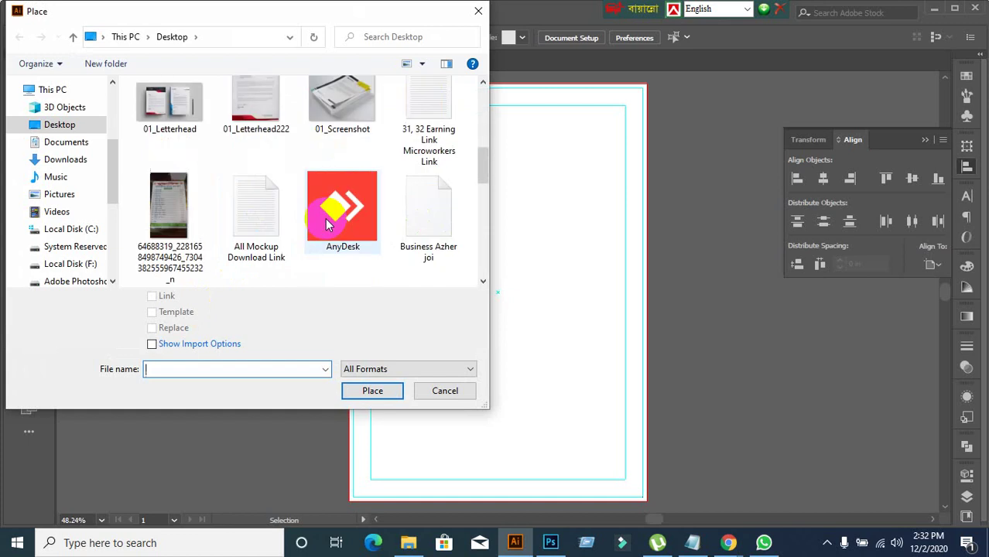
scroll(326, 221, down, 6)
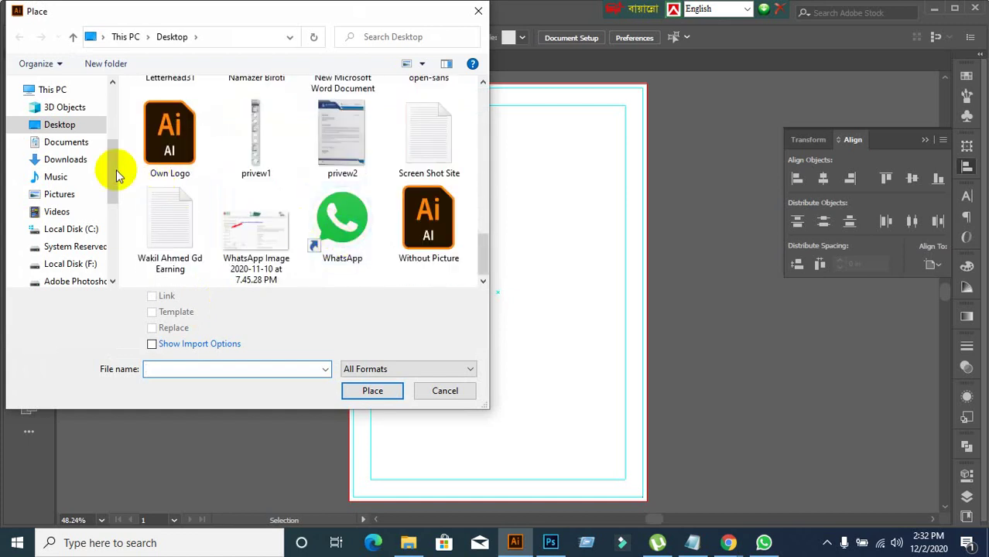
click(61, 125)
scroll(333, 232, down, 3)
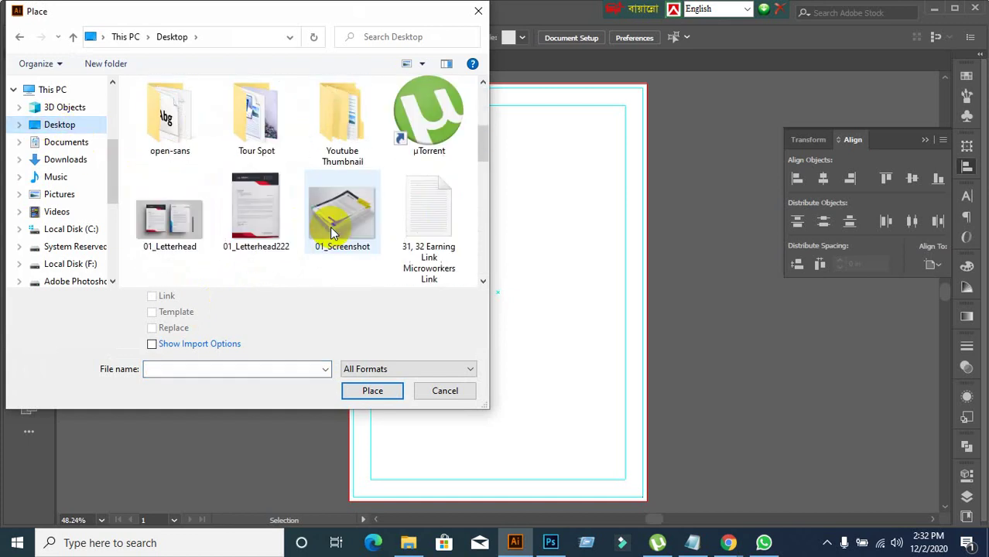
scroll(331, 232, down, 5)
scroll(331, 232, up, 2)
scroll(329, 230, up, 6)
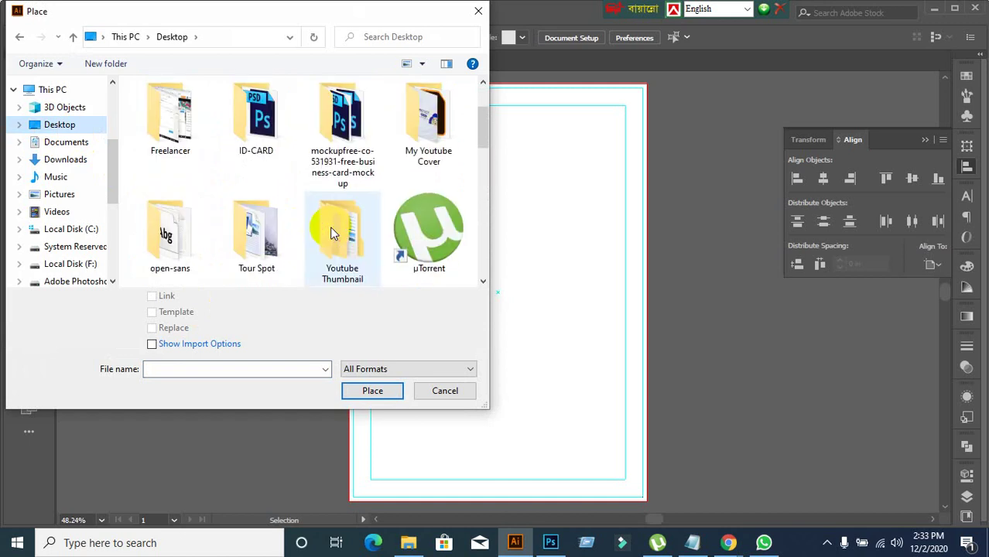
scroll(330, 227, down, 1)
click(278, 217)
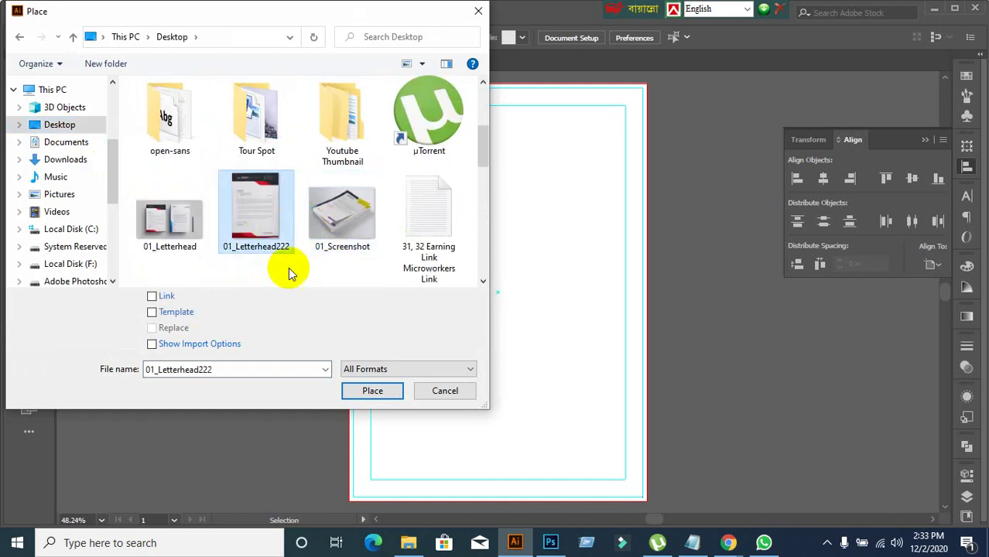
click(373, 393)
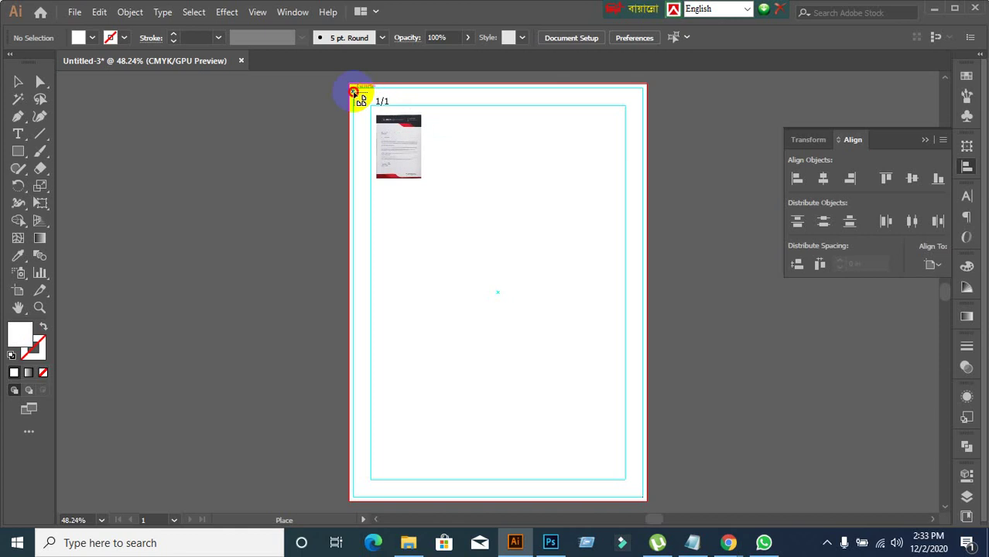
drag(353, 92, 640, 496)
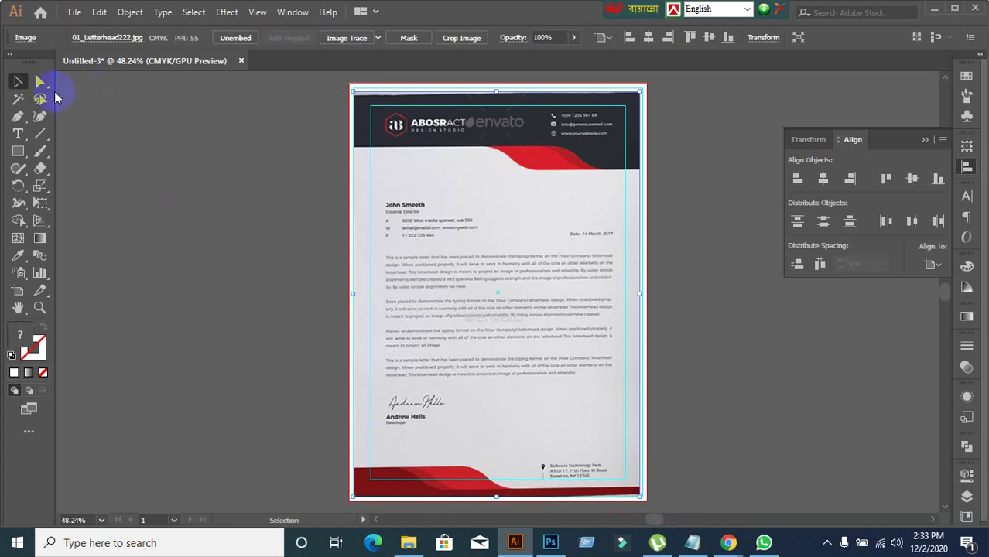
- Examine the placed letterhead image against the guides, from its header curves to the footer shapes and edges
click(18, 82)
alt+scroll(320, 150, up, 1)
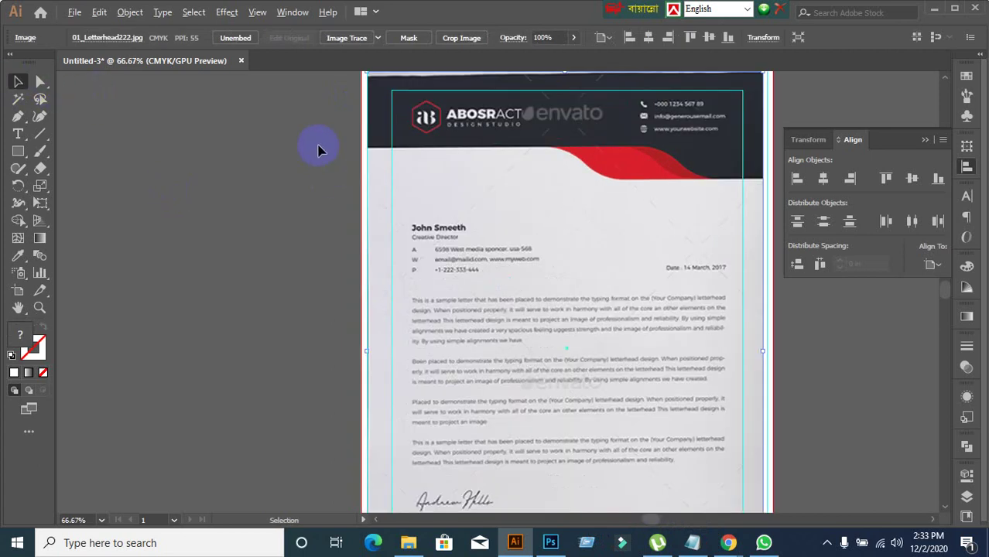
scroll(320, 150, up, 3)
drag(342, 238, 279, 204)
scroll(148, 206, down, 3)
key(ctrl+minus)
key(ctrl+minus)
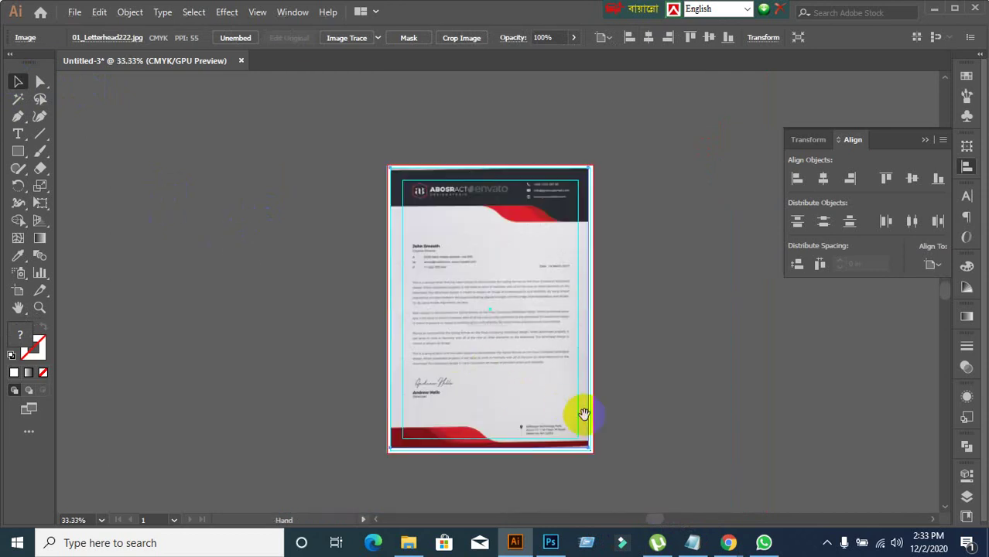
drag(584, 415, 542, 395)
scroll(568, 416, up, 1)
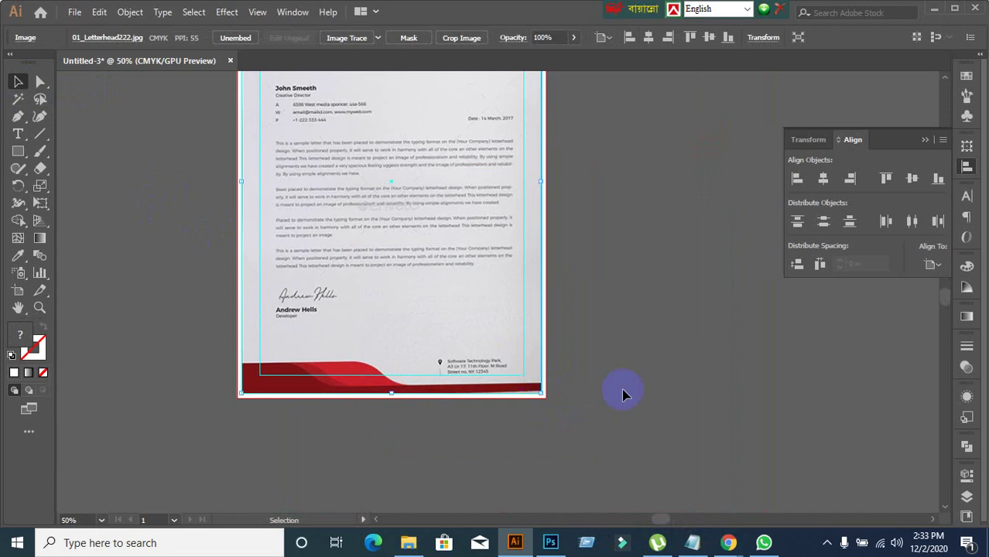
scroll(511, 310, up, 7)
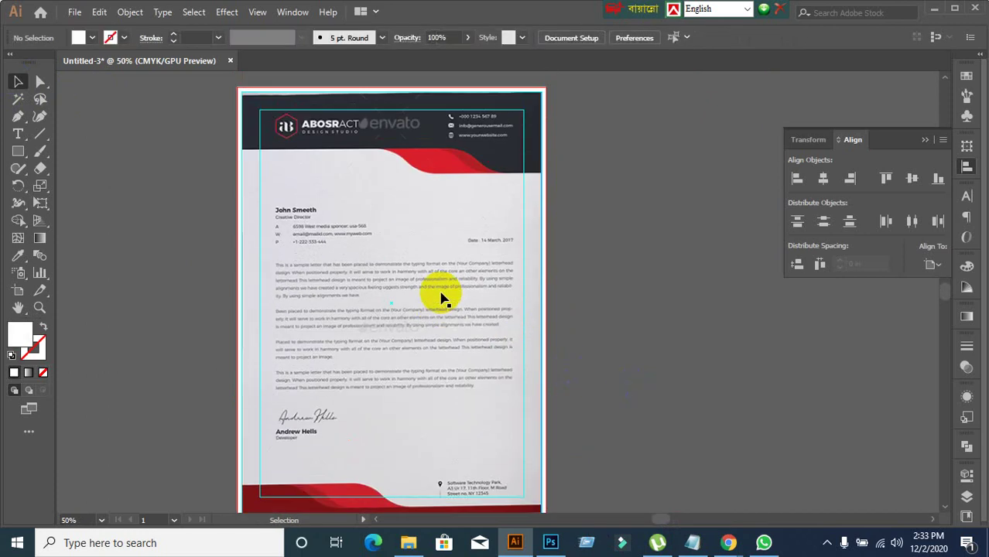
click(475, 302)
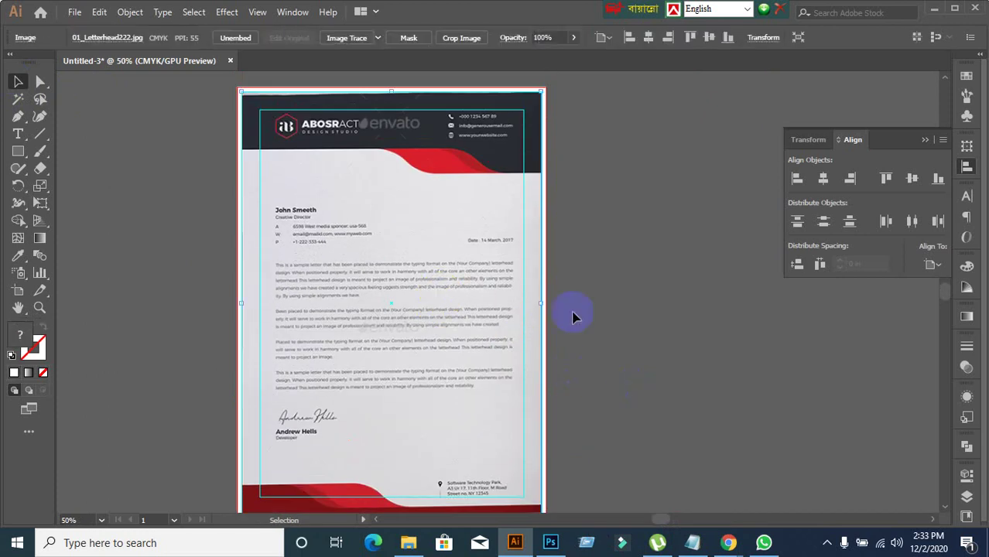
click(574, 317)
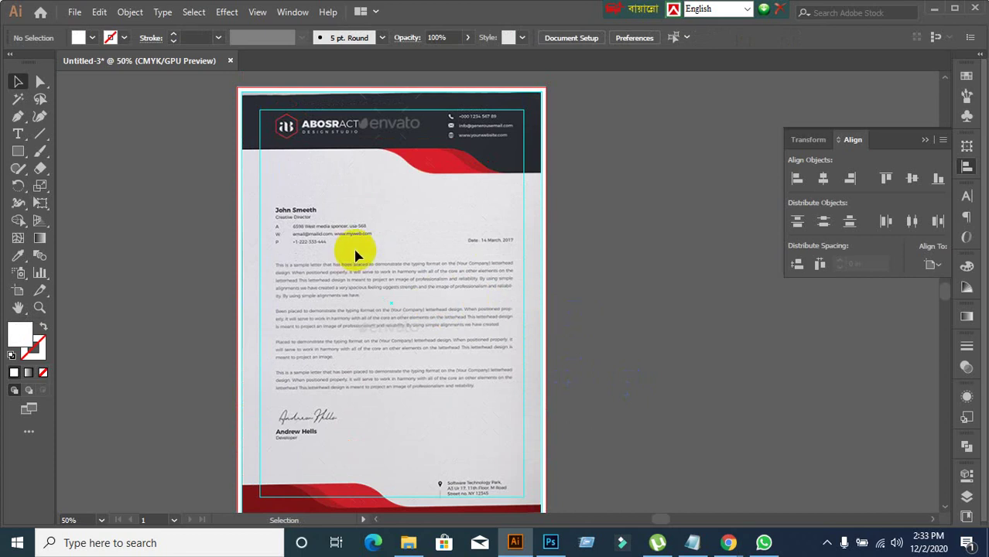
scroll(435, 156, up, 2)
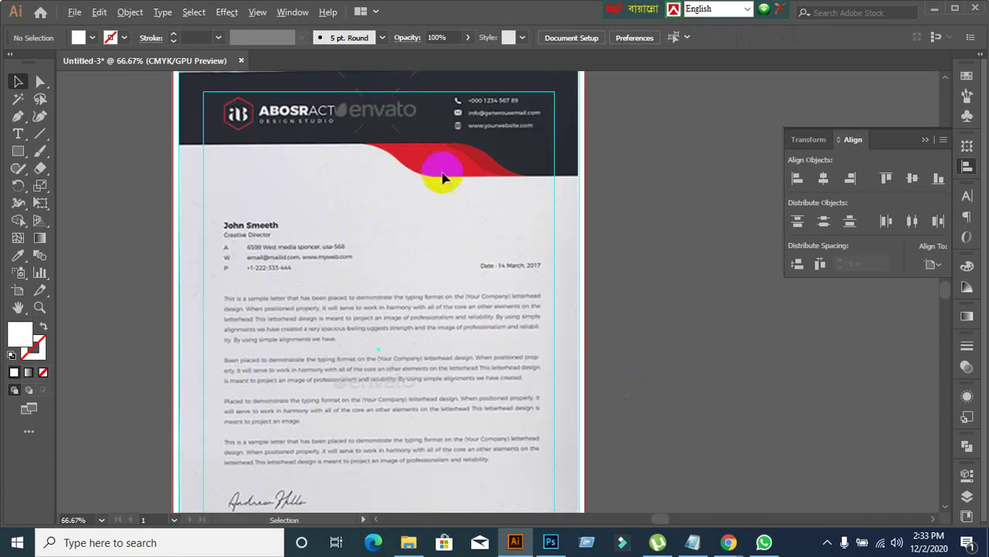
drag(439, 161, 517, 280)
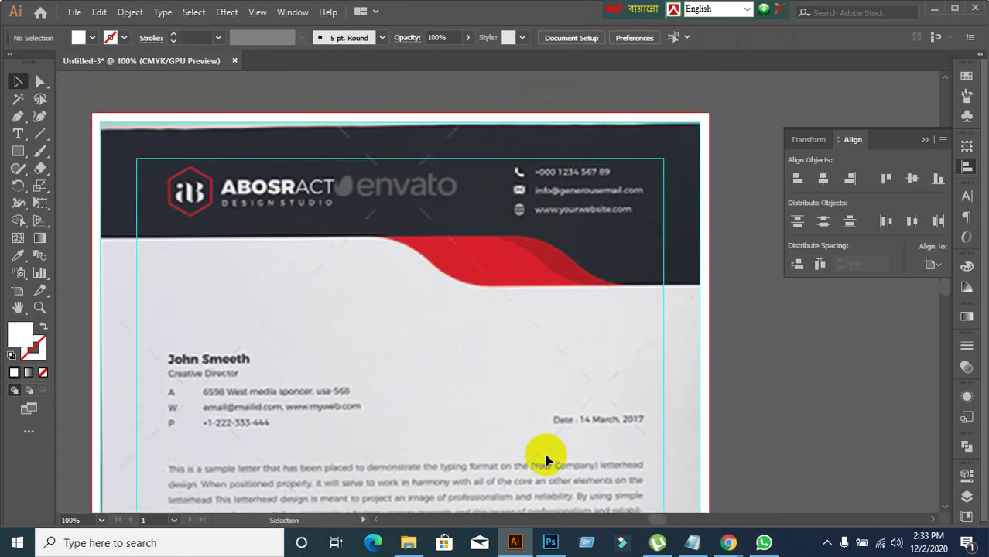
- Draw a rectangle over the left part of the letterhead's red footer shape, starting at the page's left guide
scroll(546, 461, down, 3)
drag(551, 455, 524, 199)
scroll(480, 354, up, 3)
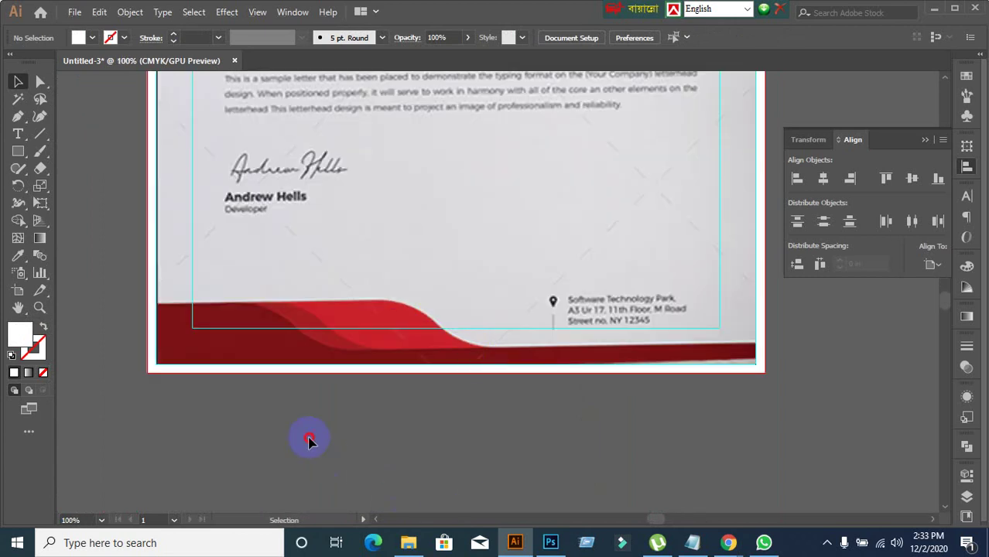
click(20, 155)
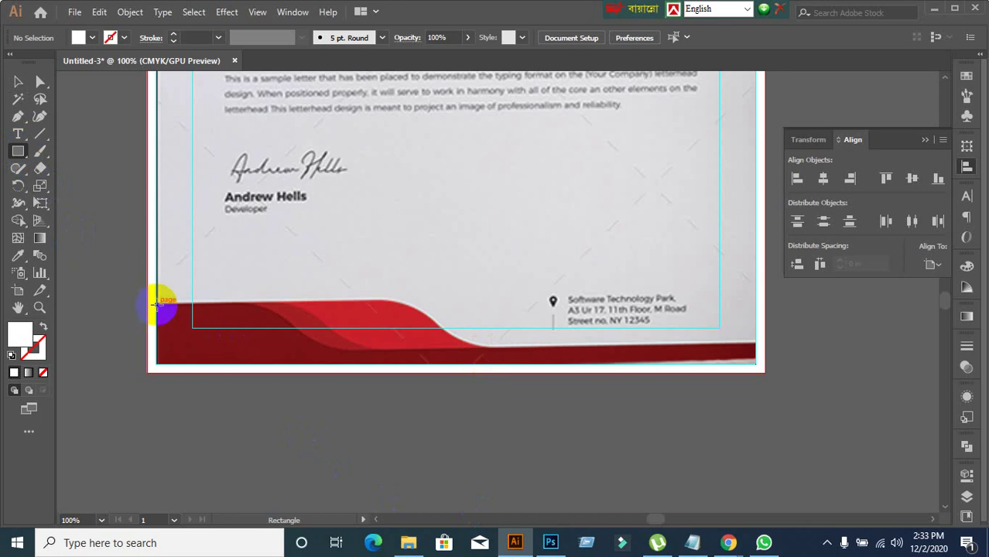
mouse_move(157, 304)
mouse_down()
mouse_move(389, 398)
mouse_move(393, 380)
mouse_move(443, 369)
mouse_up()
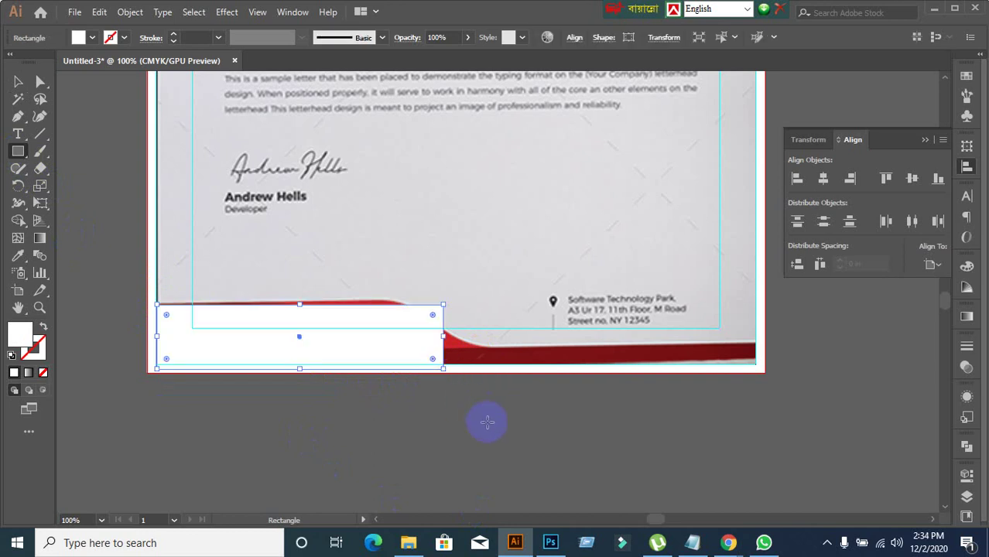
- Fill the footer rectangle with the green swatch
click(18, 84)
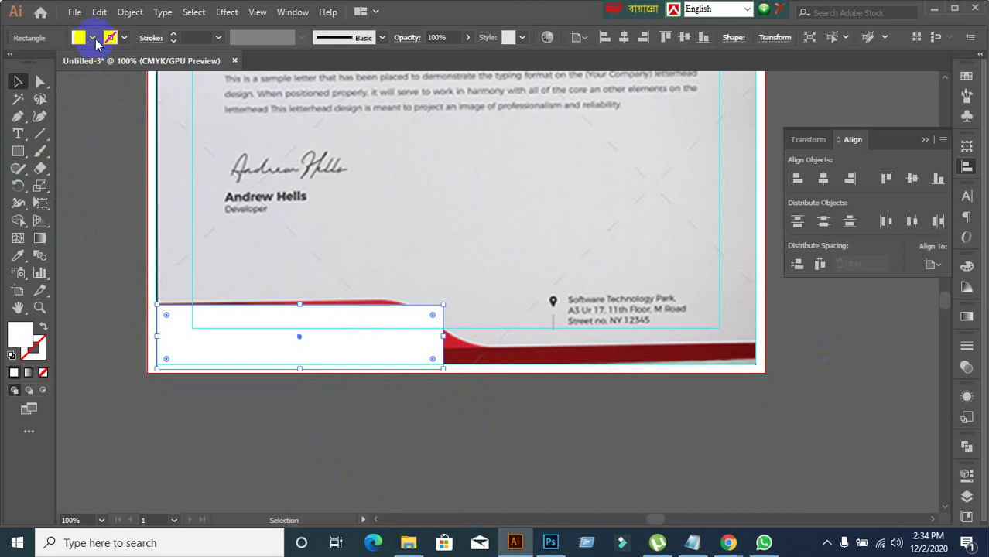
click(92, 38)
click(69, 67)
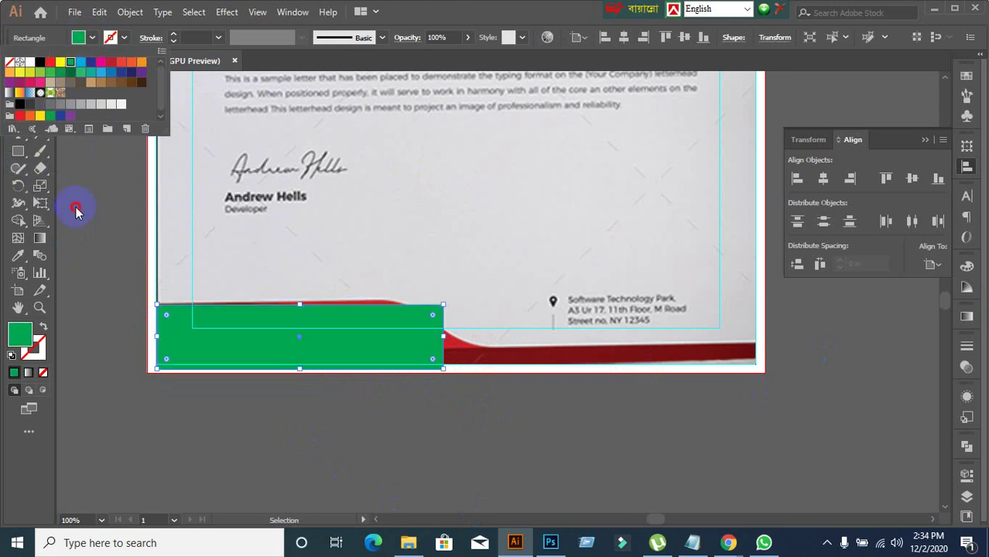
click(75, 208)
- Try rounding the upper-right corner of the green footer rectangle and moving it below the page
click(367, 358)
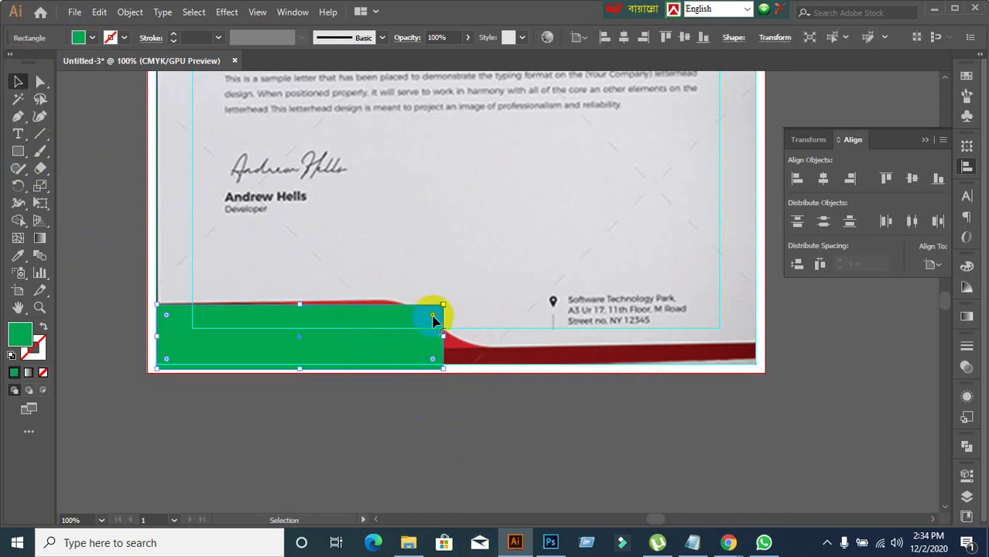
drag(434, 319, 325, 430)
click(529, 406)
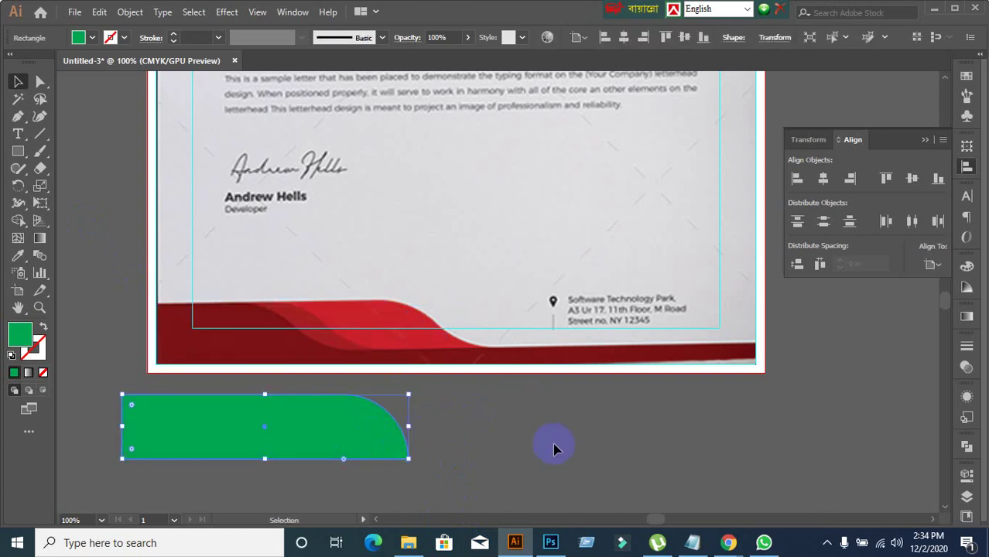
key(a)
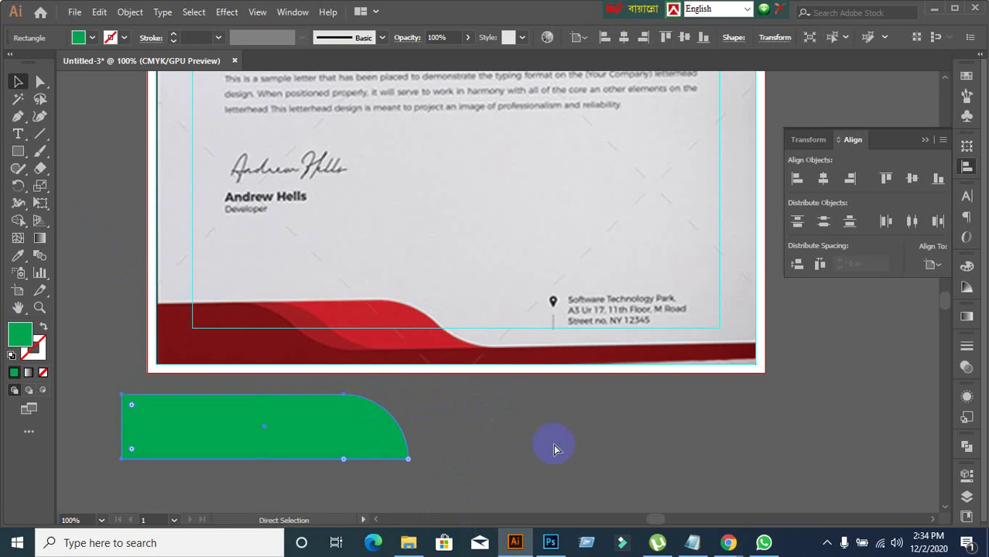
key(v)
key(a)
key(ctrl+z)
key(ctrl+z)
- Move the square-cornered green footer rectangle off the reference image to the empty area below the page
key(v)
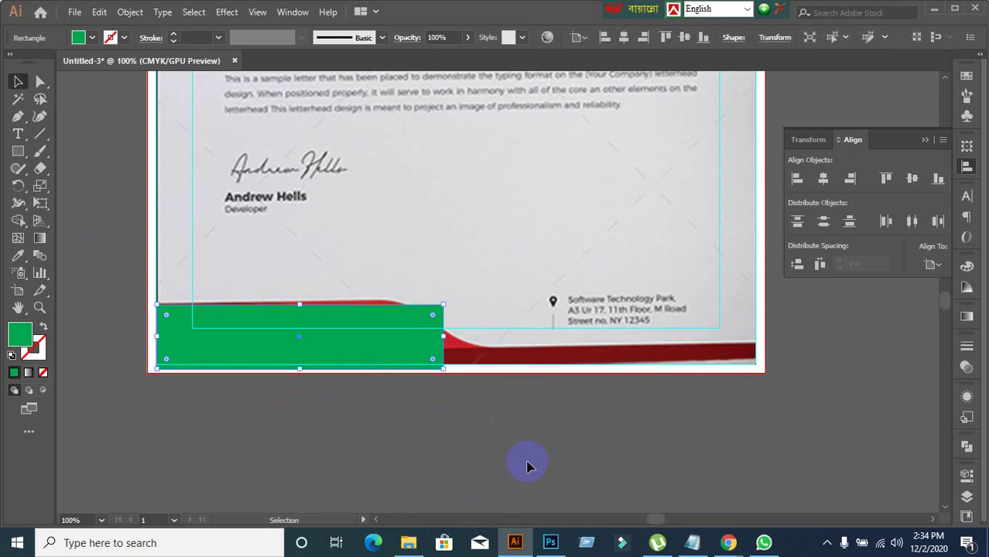
drag(383, 353, 418, 499)
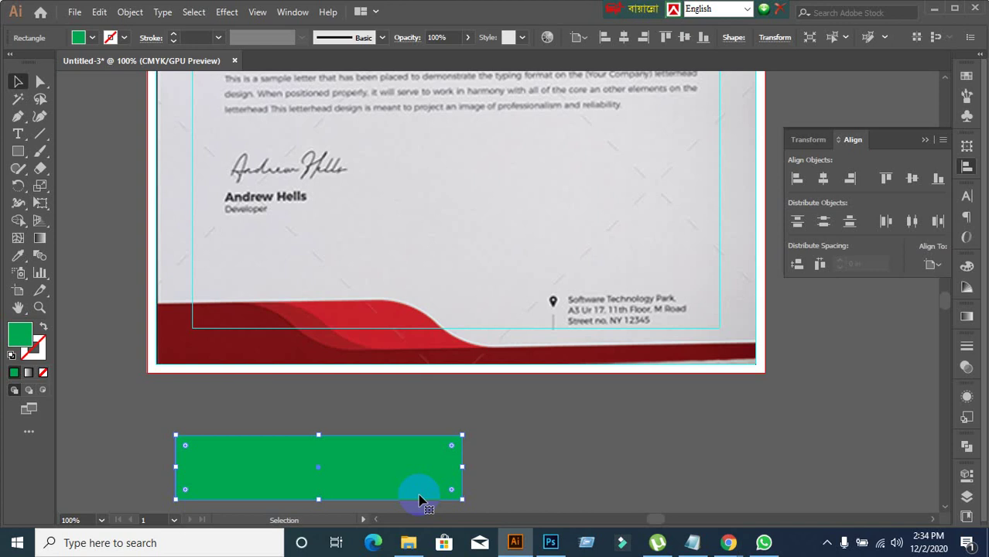
- Draw a tall green practice rectangle to the right of the signature and try rounding all of its corners
click(17, 152)
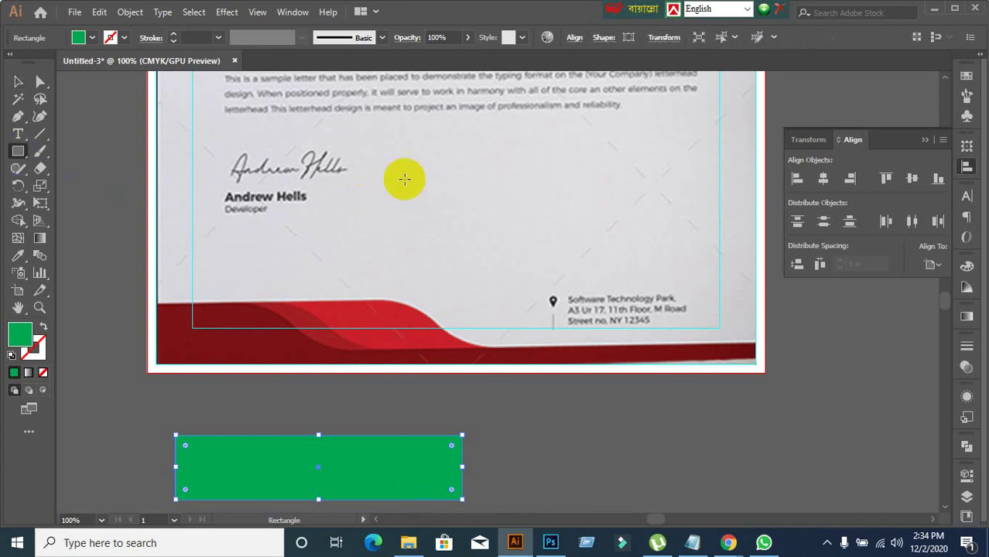
drag(432, 131, 527, 270)
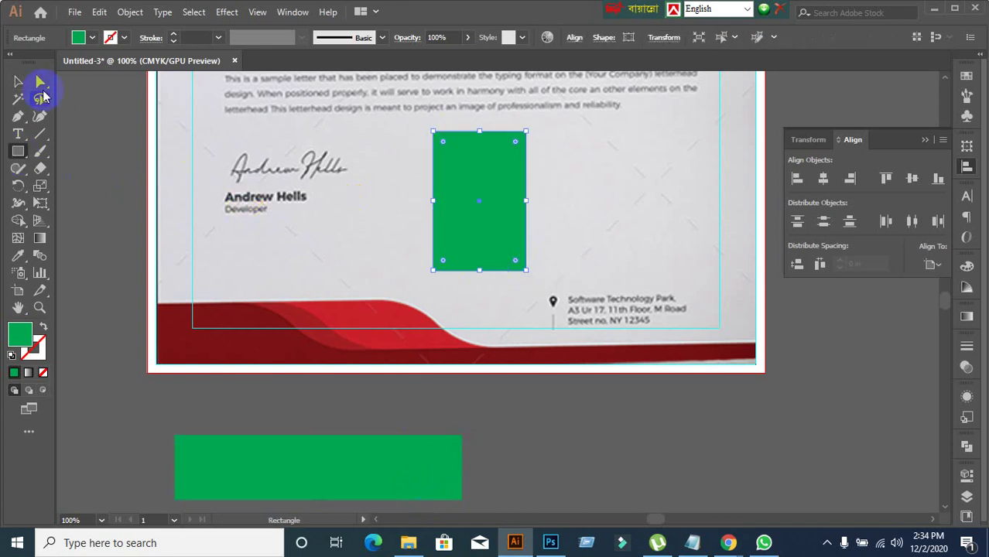
click(18, 82)
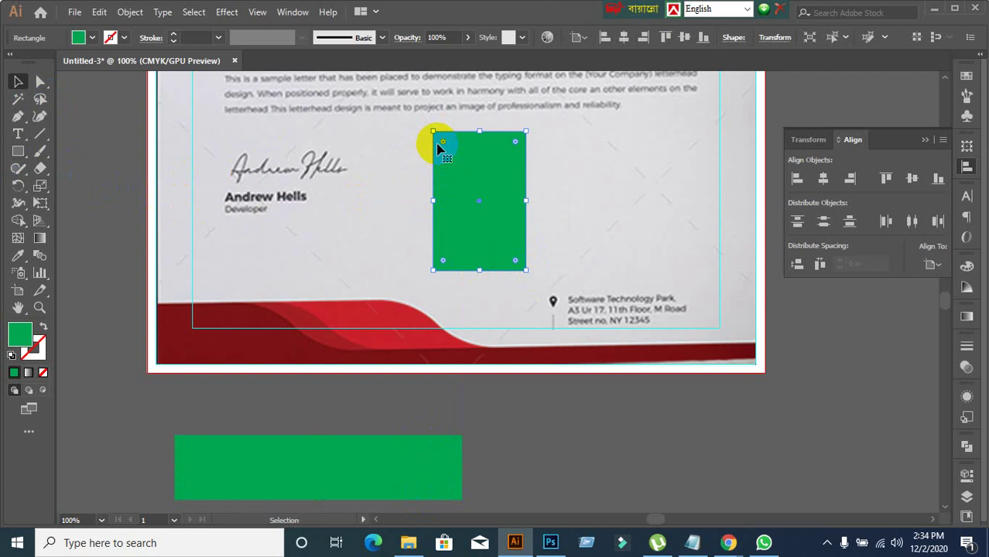
drag(439, 145, 481, 183)
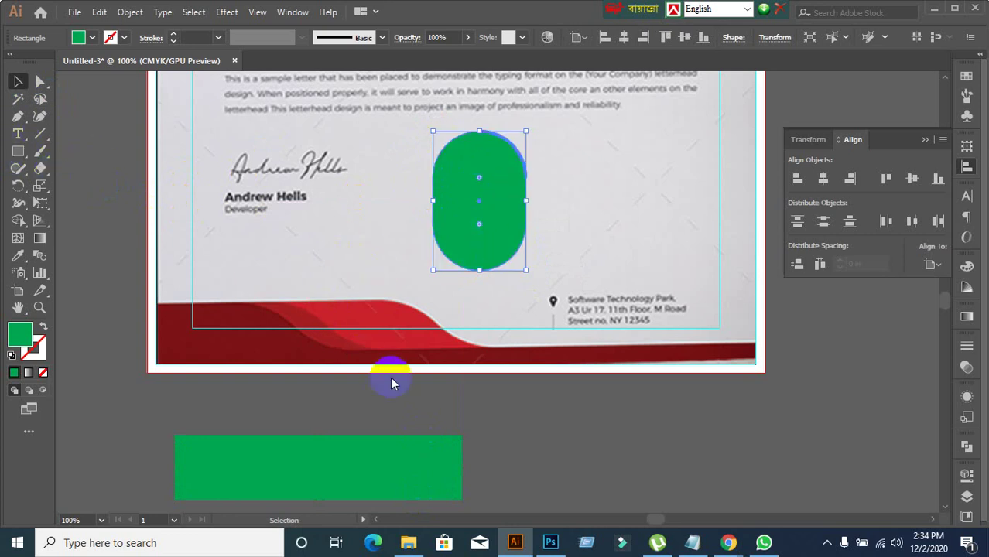
key(ctrl+z)
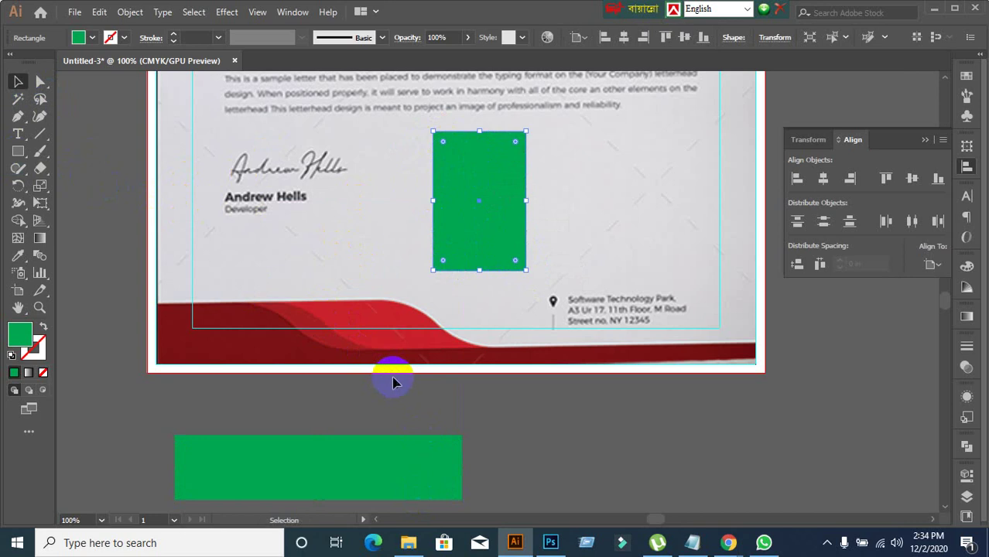
- Try rounding the tall rectangle's corners by 0.63 in and reshaping its upper-left curve by a handle, and delete the rectangle
click(486, 414)
click(471, 176)
drag(515, 142, 472, 198)
click(40, 83)
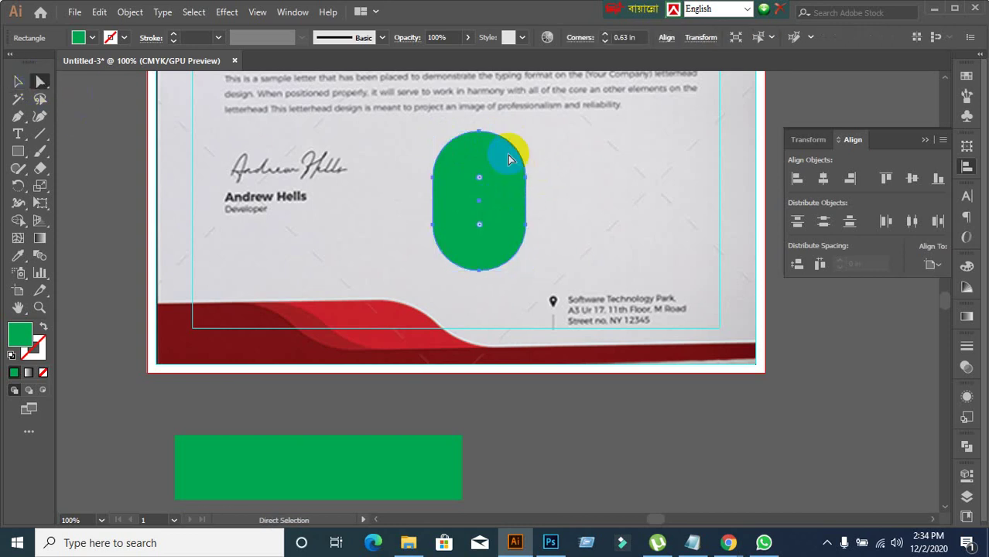
drag(468, 115, 518, 160)
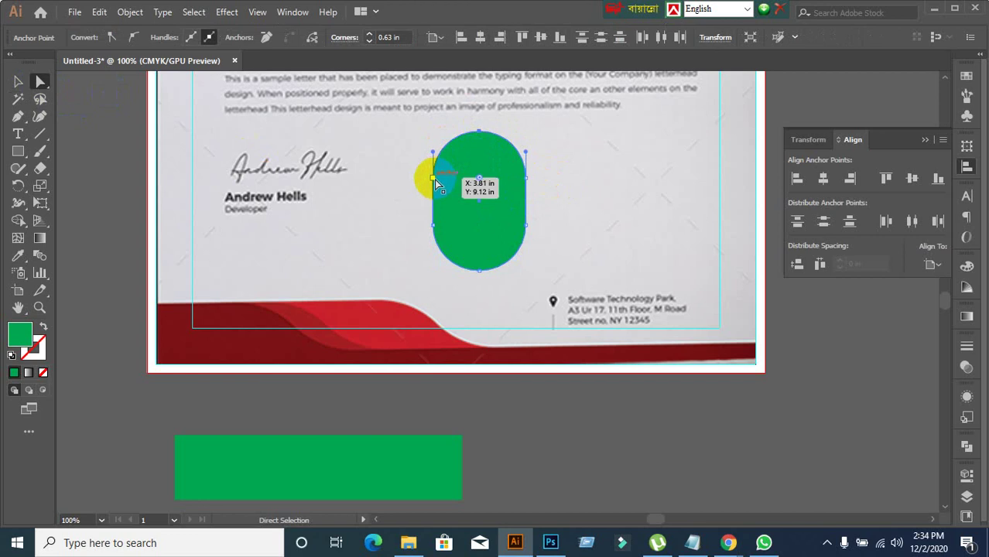
drag(434, 155, 452, 148)
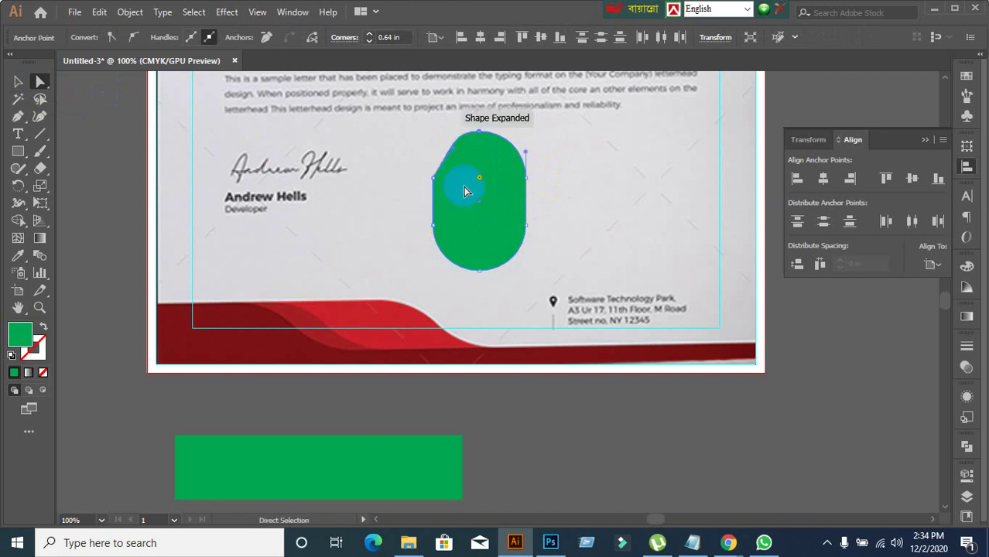
key(ctrl+z)
key(ctrl+z)
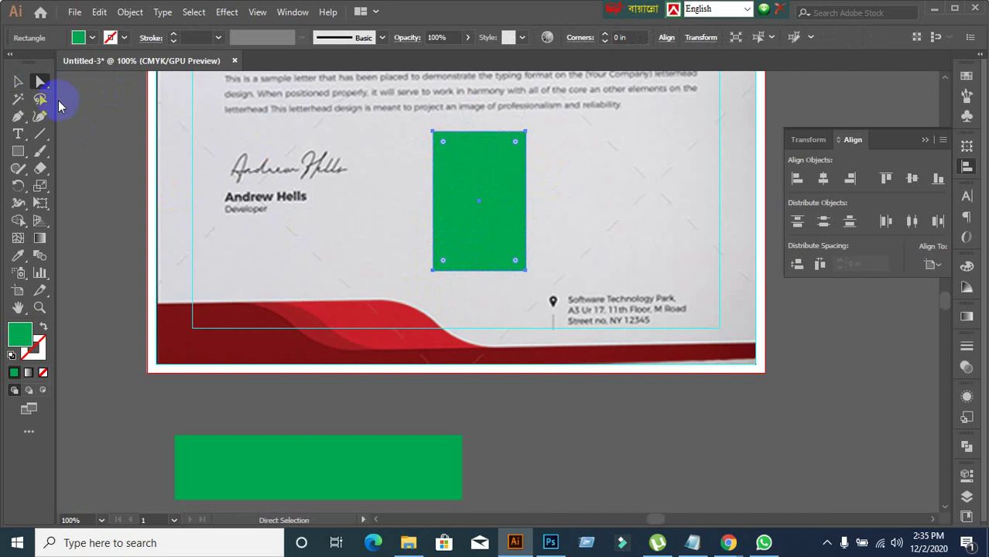
click(17, 81)
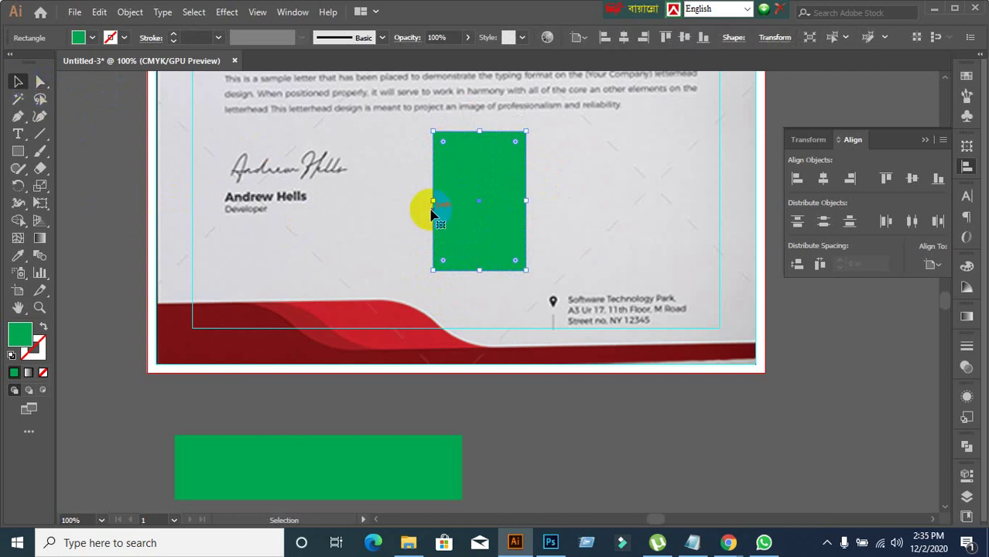
key(Delete)
- Draw a green rectangle about 1.51 by 1.62 in to the right of the signature and round its upper-left and lower-right corners
click(20, 155)
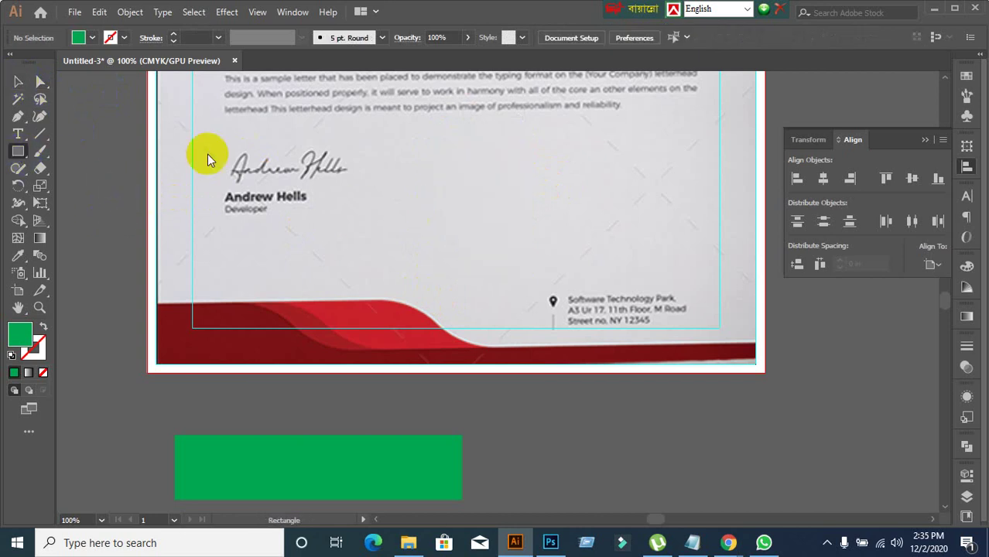
mouse_move(469, 124)
mouse_down()
mouse_move(574, 223)
mouse_move(579, 242)
mouse_up()
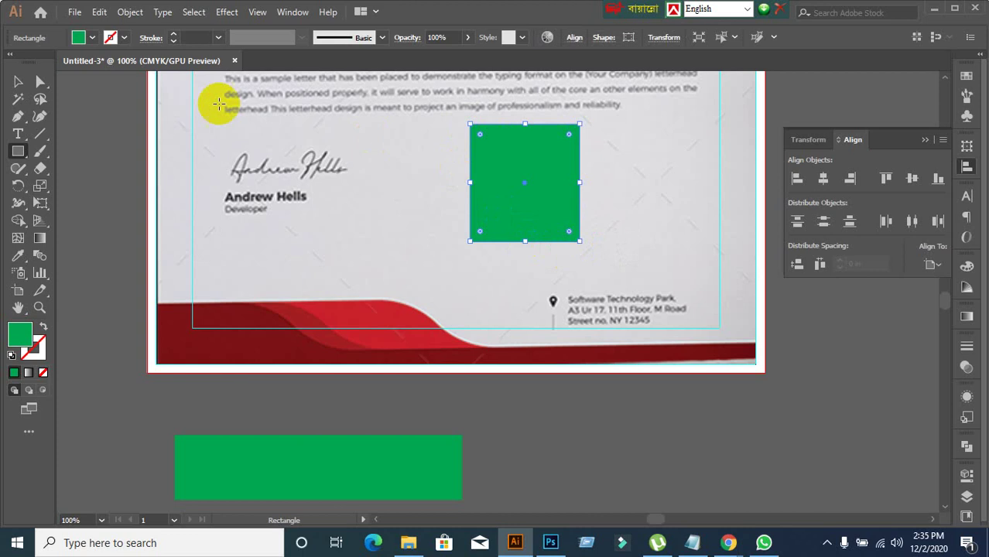
click(18, 82)
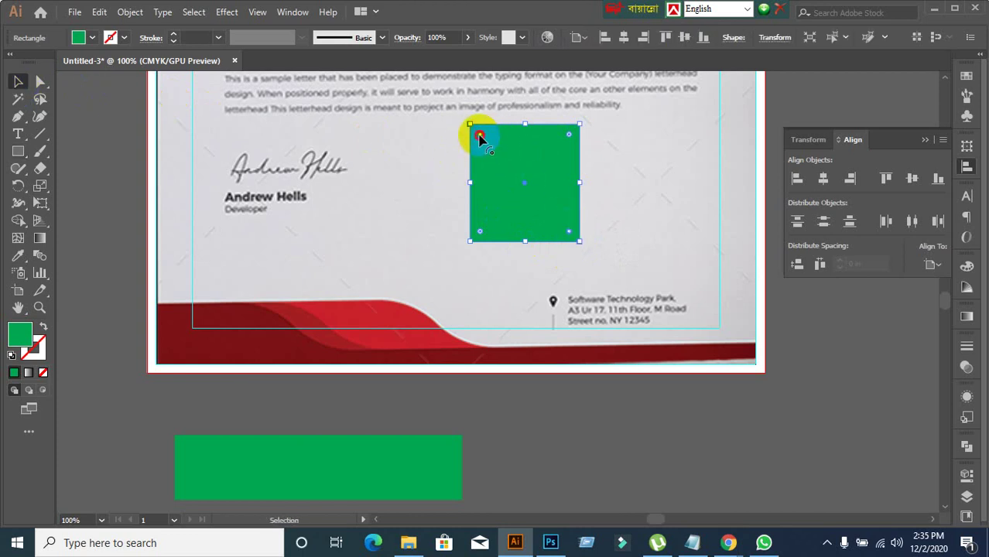
drag(480, 135, 531, 171)
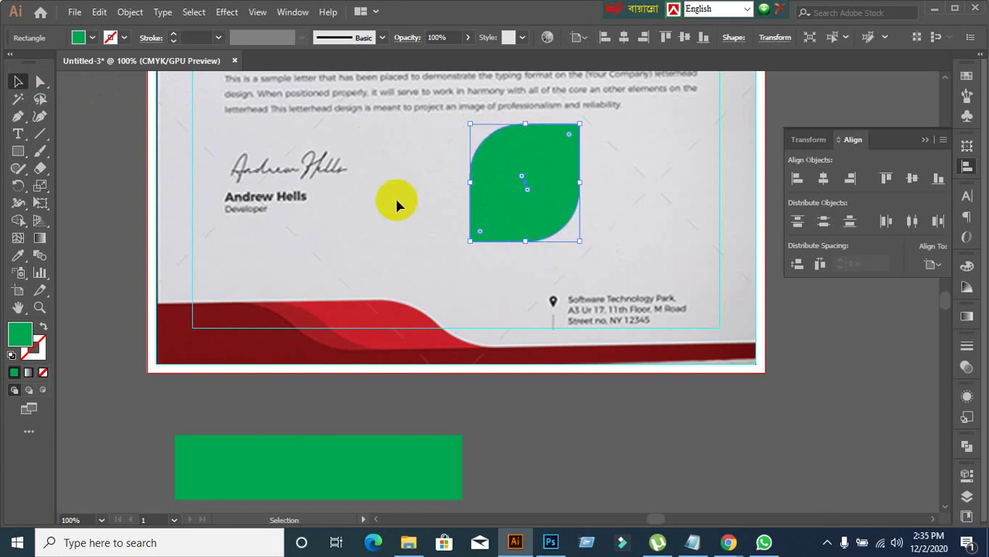
click(386, 230)
click(547, 195)
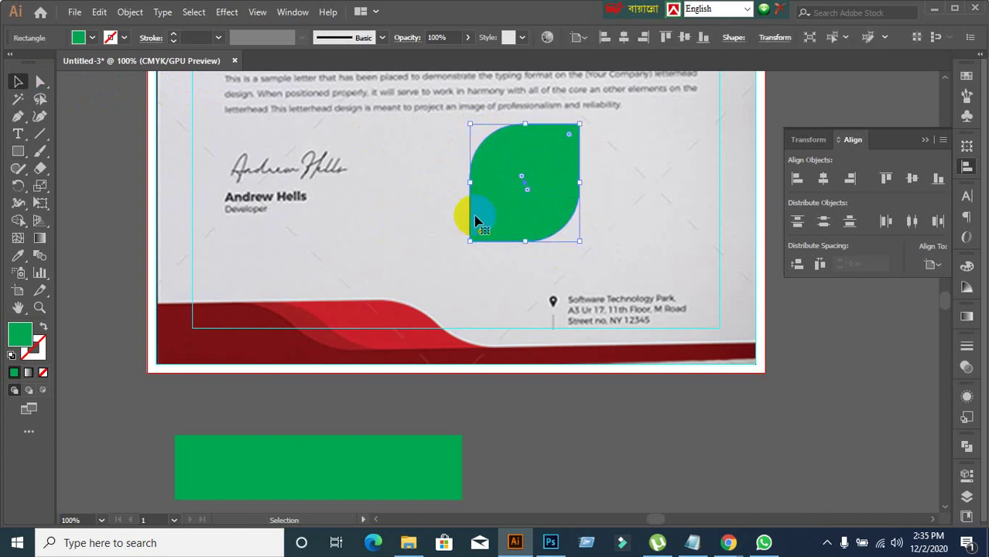
- Select the anchor points of the leaf shape's two rounded corners in turn and try adjusting the upper-left curve's handle
click(41, 83)
click(531, 139)
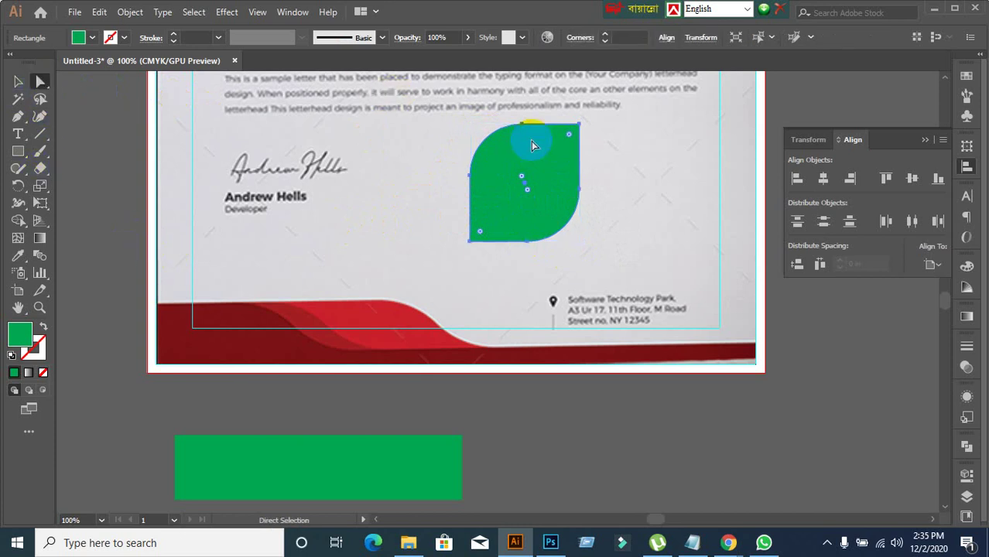
drag(529, 132, 521, 132)
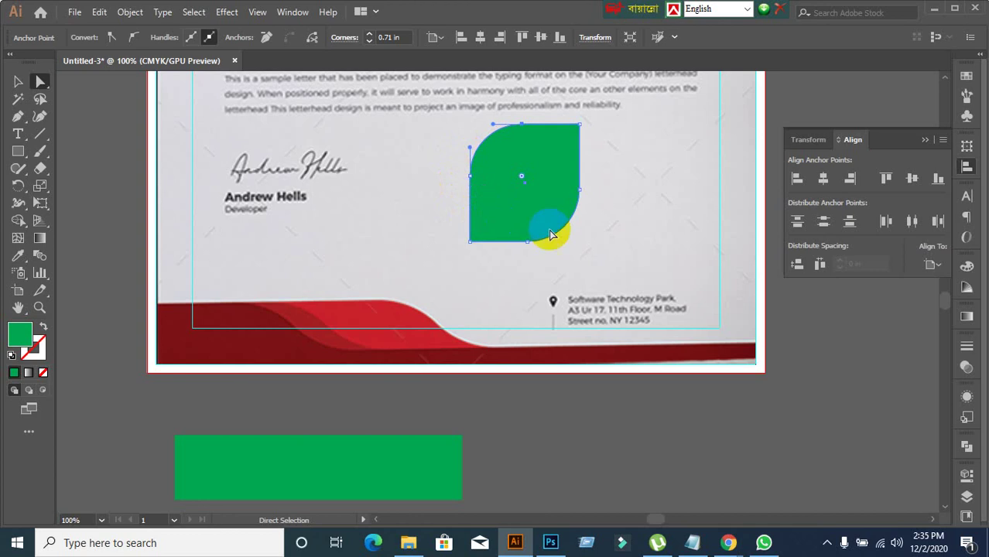
drag(532, 246, 552, 261)
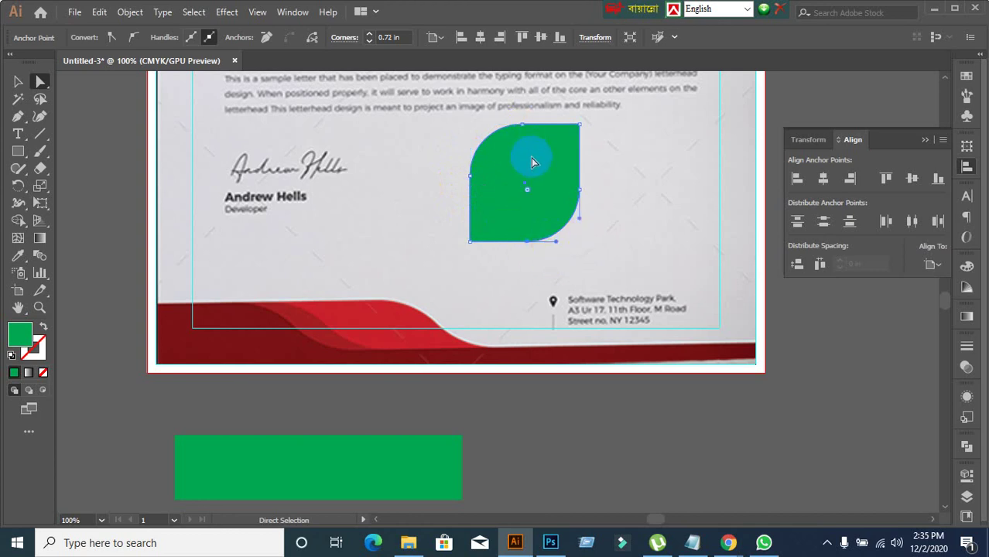
drag(523, 126, 522, 134)
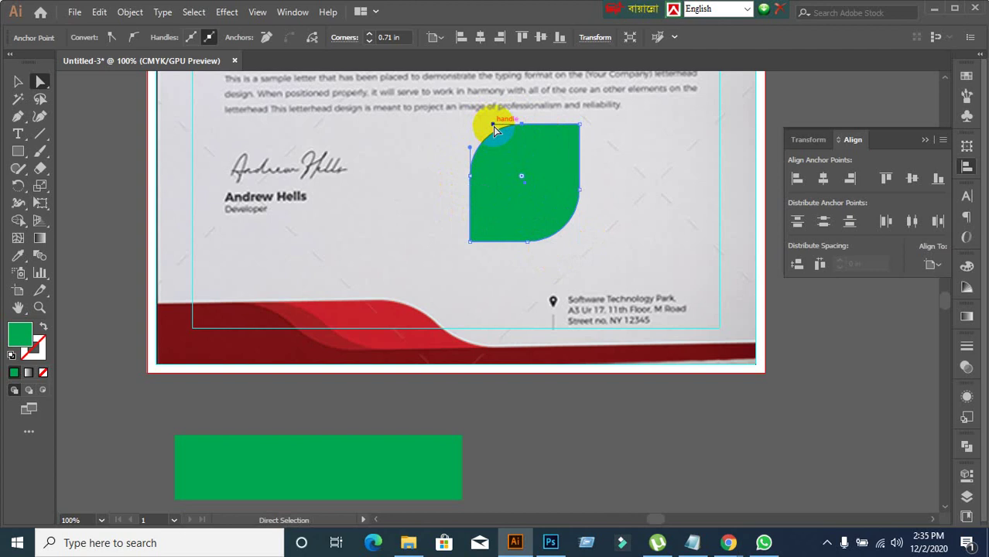
drag(499, 149, 500, 148)
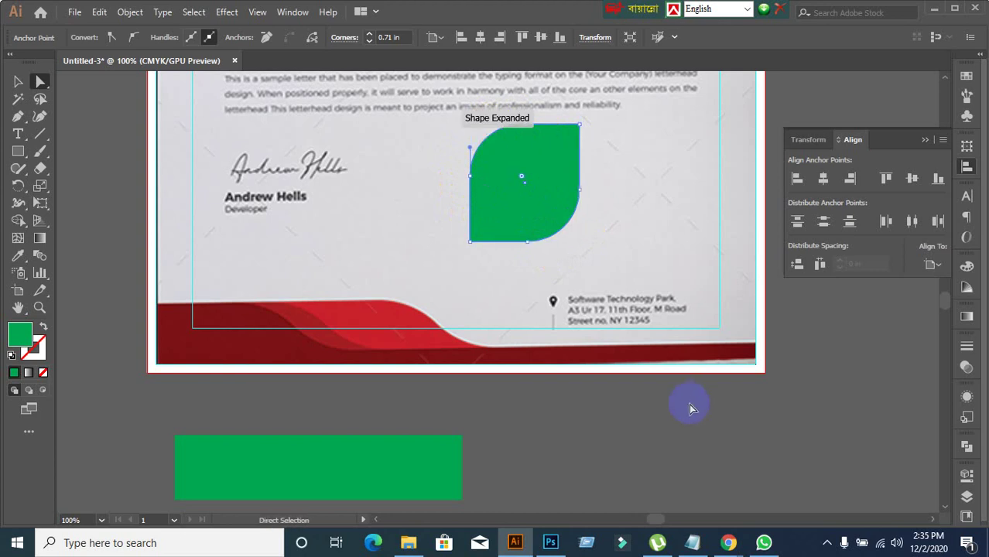
- Switch to the Google Meet call in Chrome, admit the waiting participant and return to Illustrator
mouse_move(728, 543)
click(678, 501)
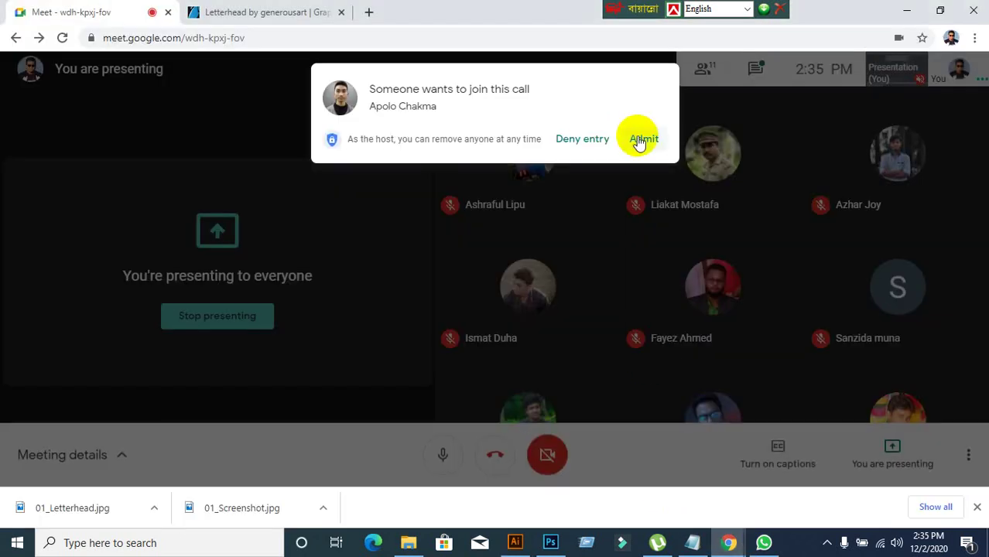
click(641, 137)
click(515, 542)
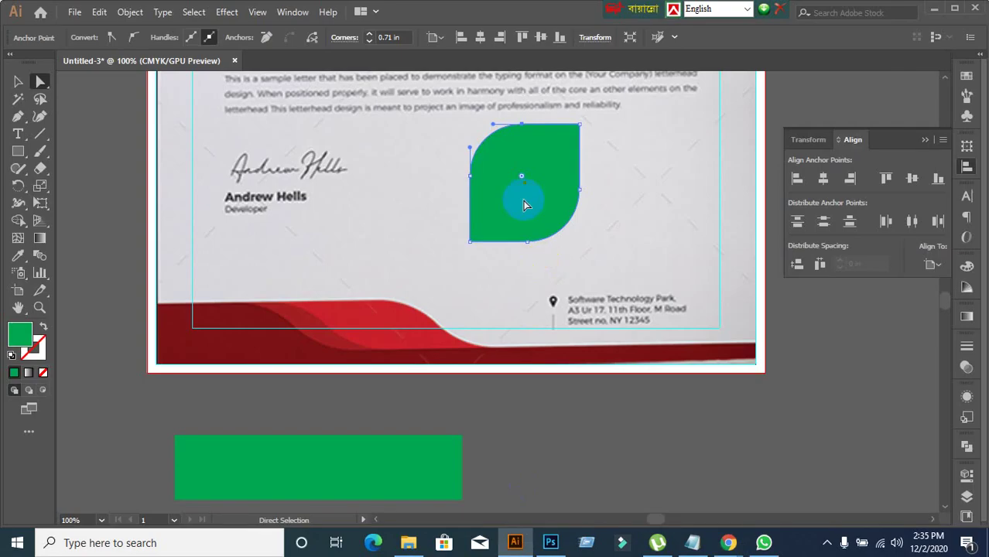
- Try bending the leaf shape's upper-left curve by pulling its upper direction handle downward into the shape
drag(494, 127, 493, 153)
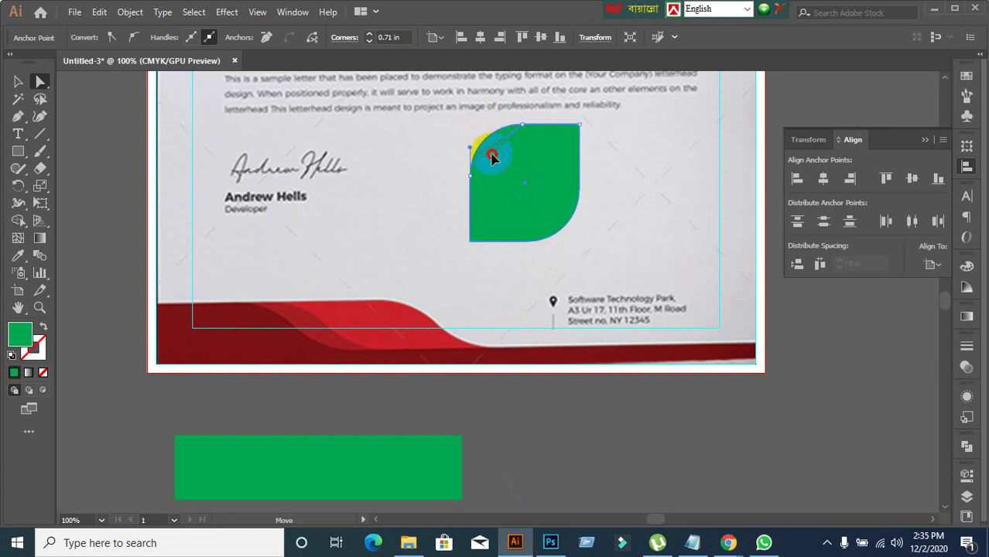
key(ctrl+z)
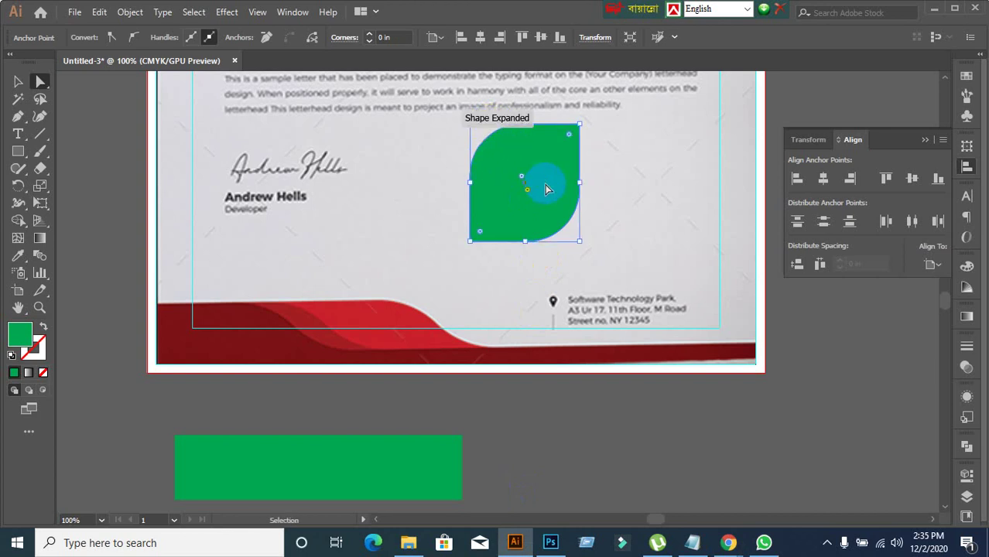
click(18, 81)
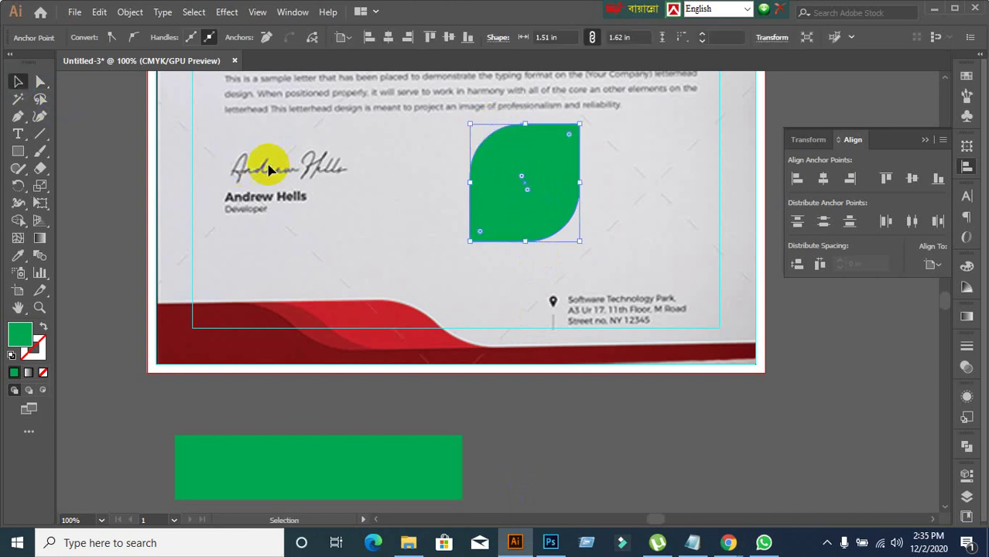
- Try reshaping the leaf shape's rounded upper-left curve with the Anchor Point tool
click(18, 134)
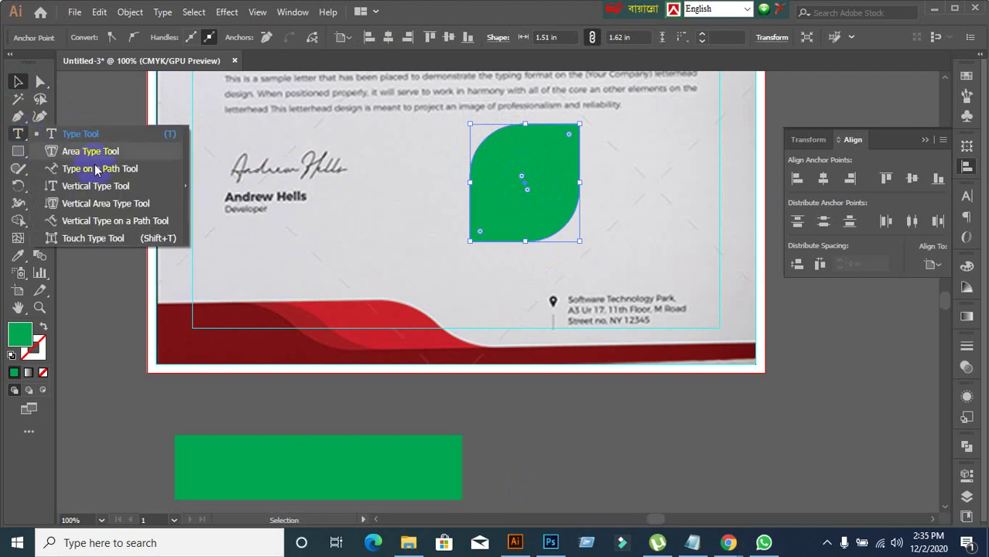
click(18, 116)
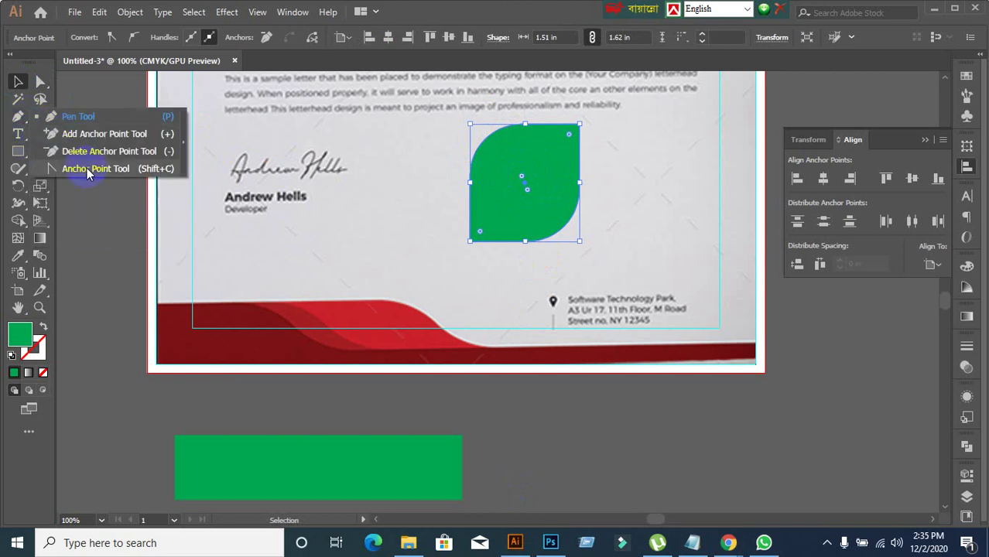
click(84, 167)
drag(488, 125, 511, 133)
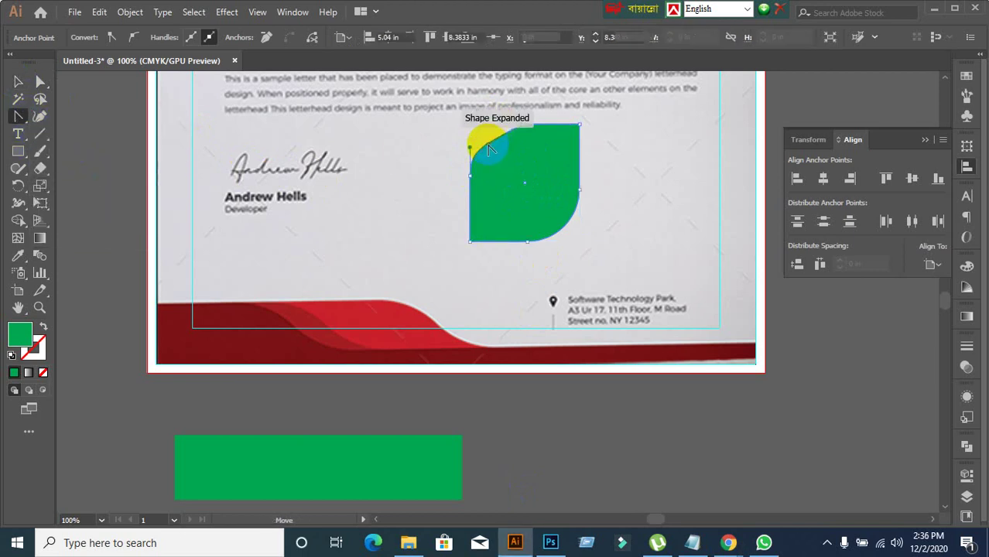
click(536, 141)
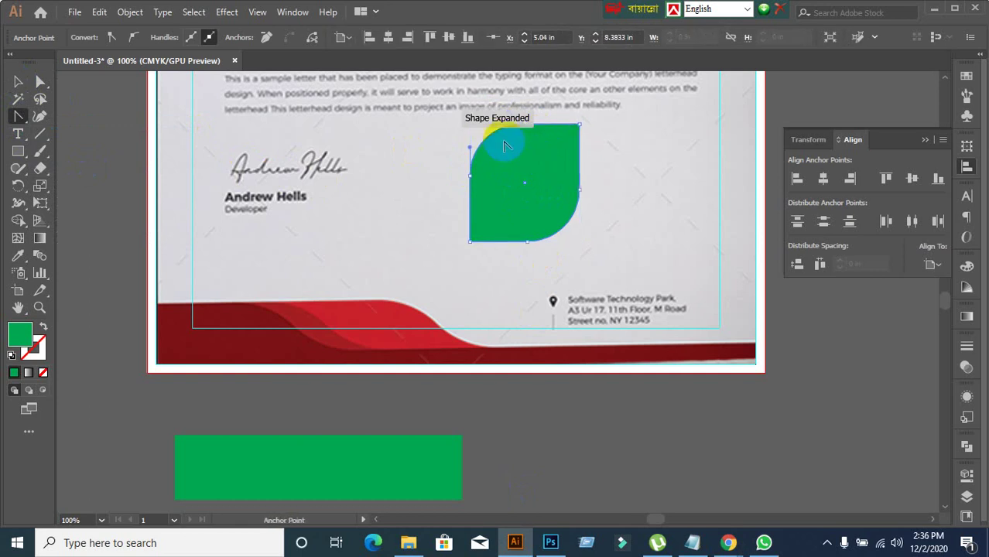
mouse_move(504, 146)
mouse_down()
mouse_move(473, 161)
mouse_move(468, 150)
mouse_move(498, 151)
mouse_move(478, 160)
mouse_move(489, 146)
mouse_move(510, 159)
mouse_up()
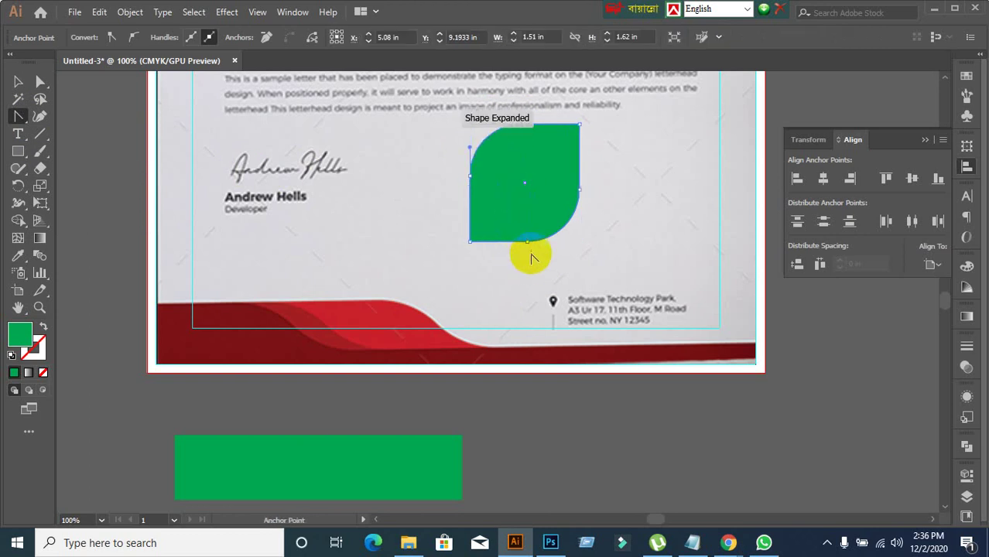
- Try adjusting the leaf shape's lower-right curve from its bottom anchor with the Anchor Point tool
drag(528, 242, 580, 221)
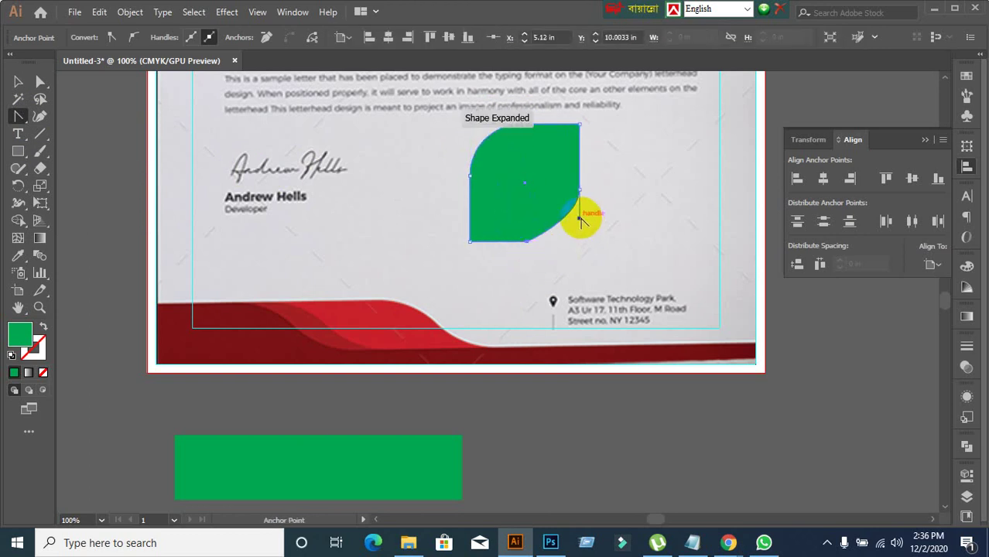
click(529, 249)
drag(527, 244, 552, 276)
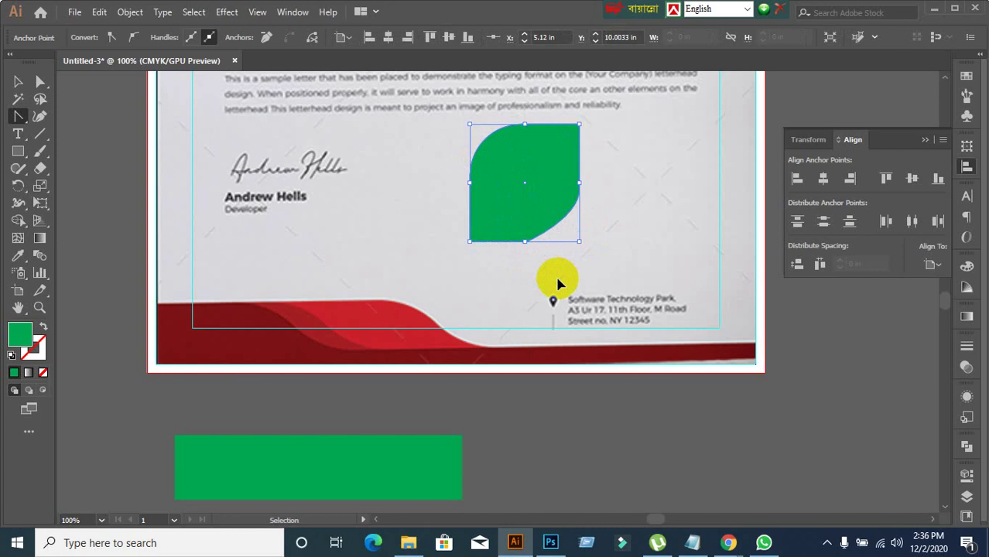
click(18, 81)
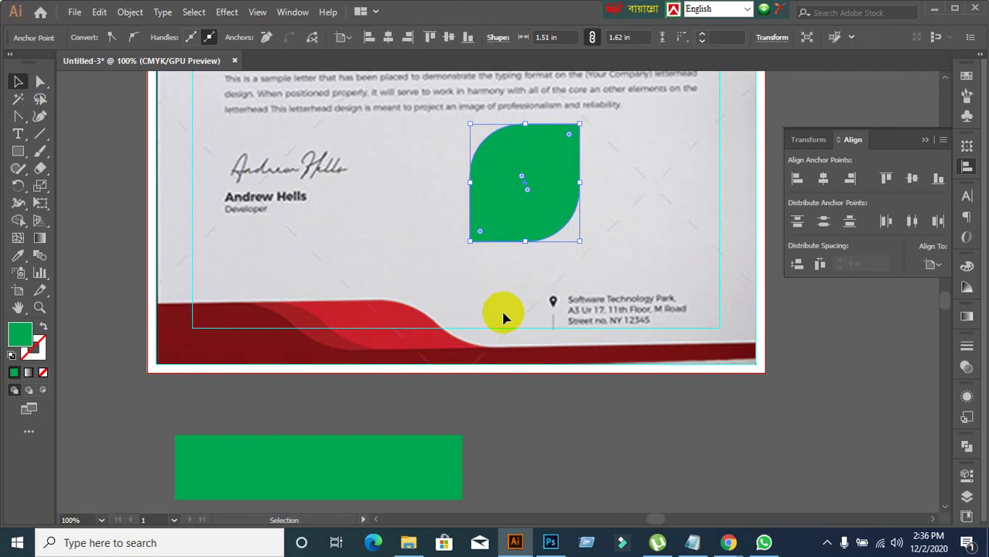
- Directly select the leaf shape's curve anchors and try moving the top, bottom and left ones, undoing the moves
click(428, 337)
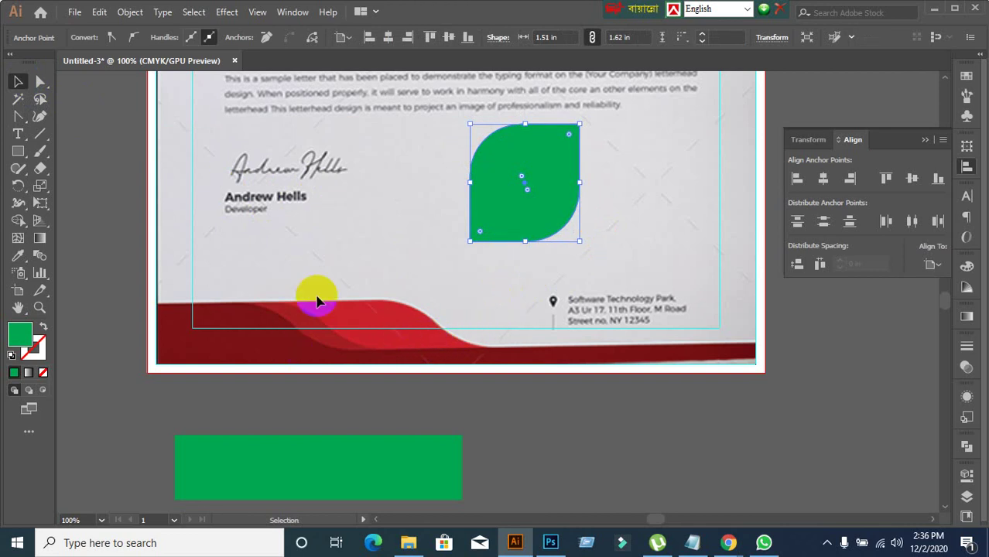
click(490, 248)
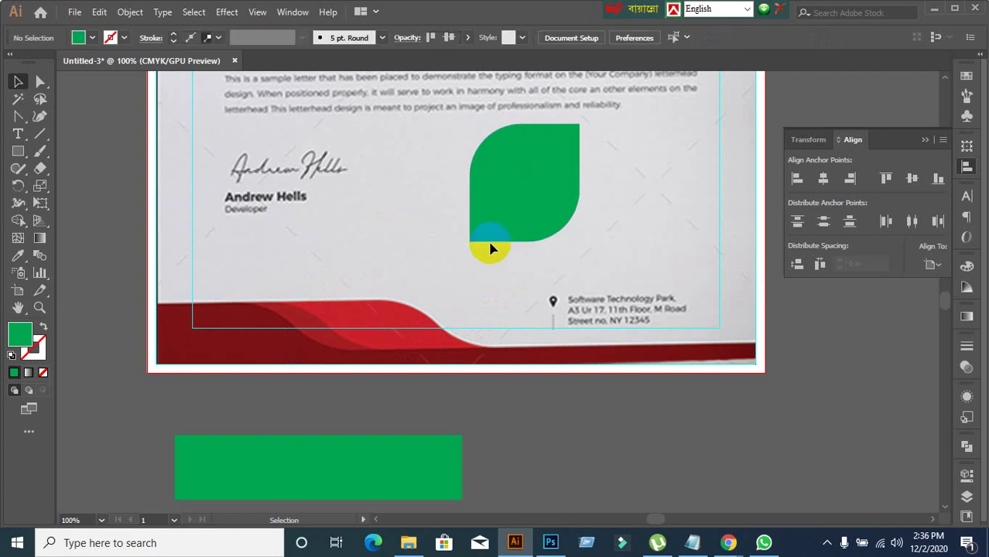
click(513, 227)
click(536, 215)
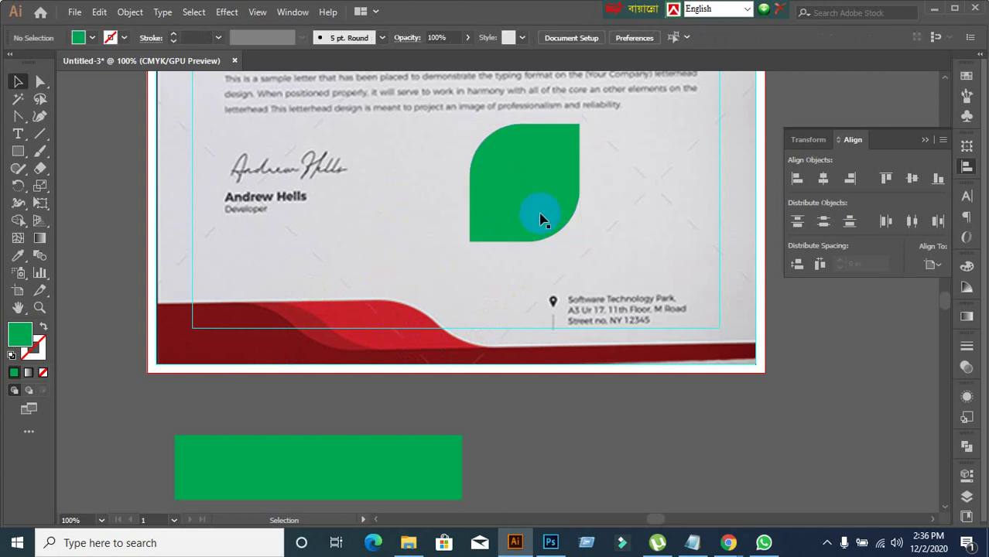
click(529, 207)
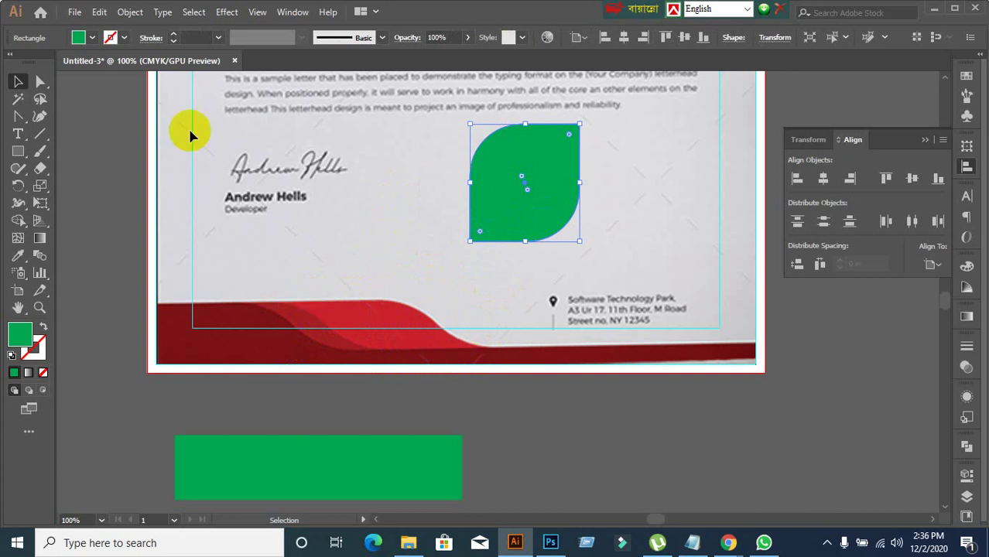
click(40, 82)
drag(44, 90, 73, 84)
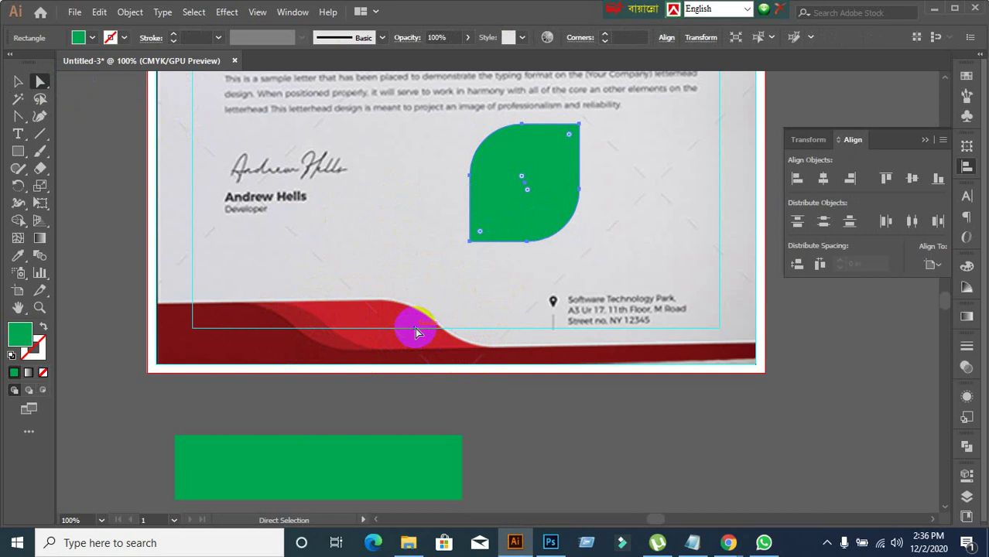
click(524, 128)
drag(523, 128, 526, 150)
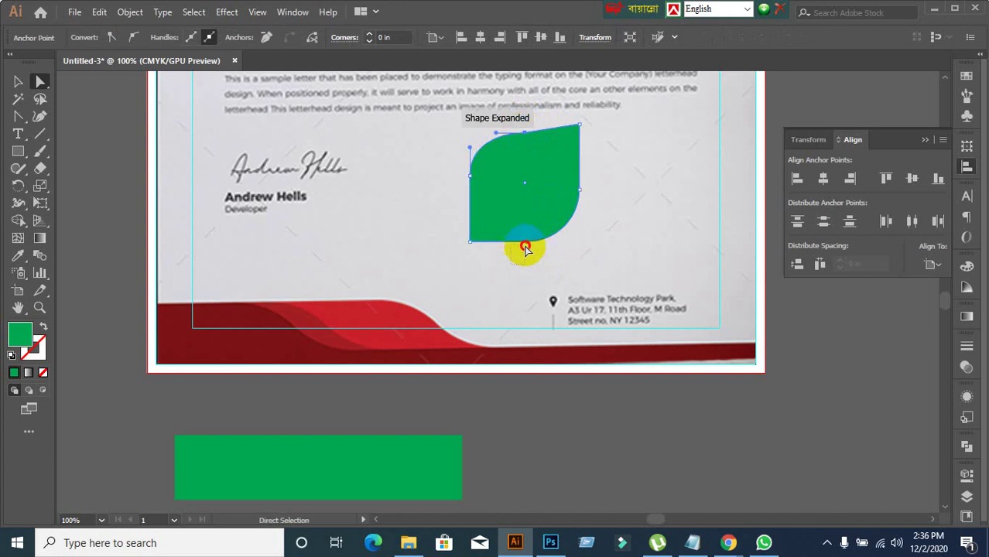
drag(533, 248, 523, 230)
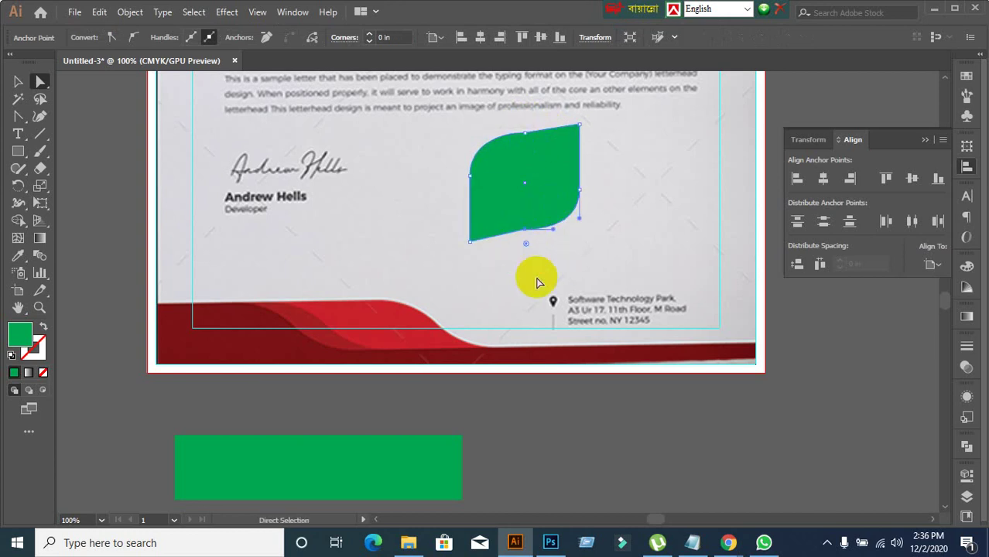
key(ctrl+z)
key(ctrl+z)
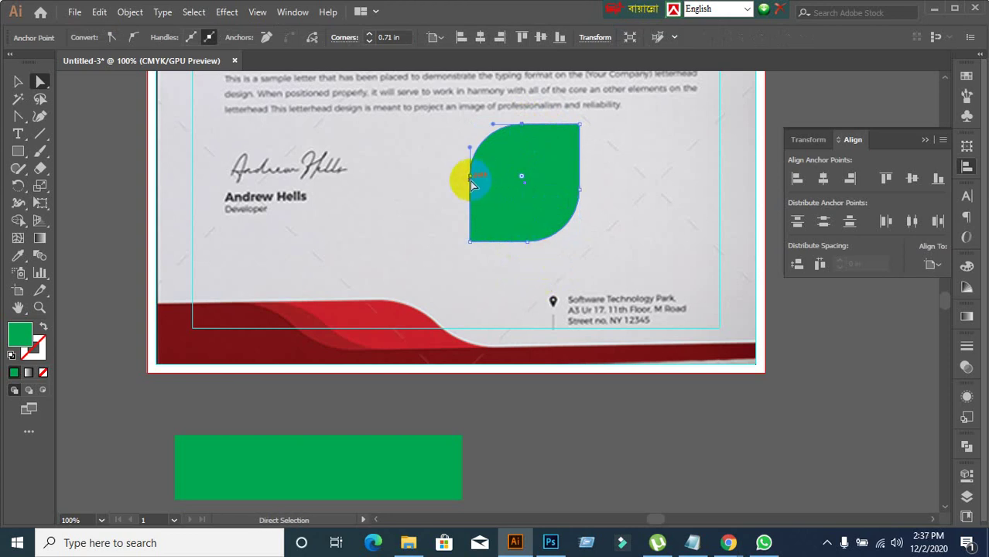
drag(471, 182, 476, 149)
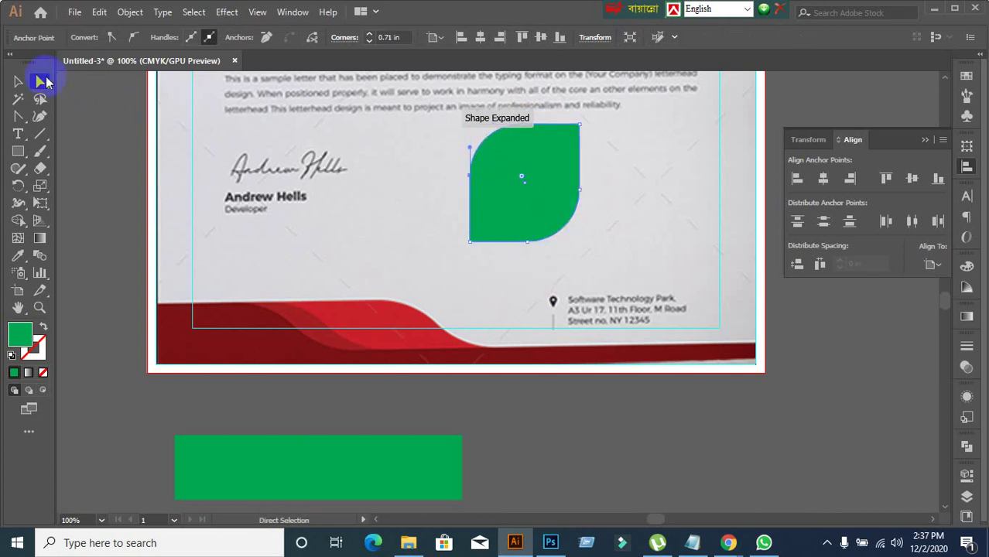
- Increase both rounded corners of the leaf shape to the maximum radius of 1.51 in, making it a pointed leaf
click(18, 81)
click(512, 197)
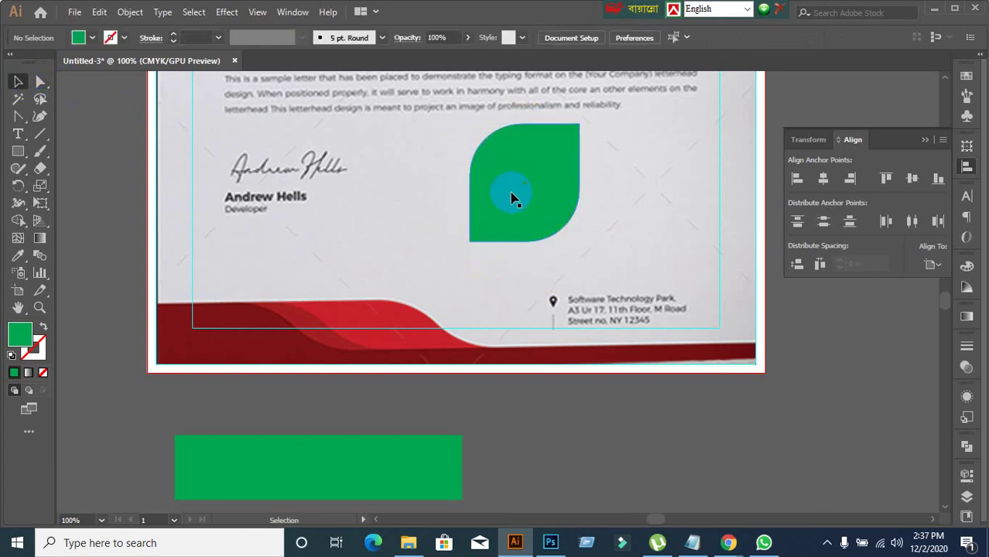
drag(527, 190, 592, 271)
click(396, 248)
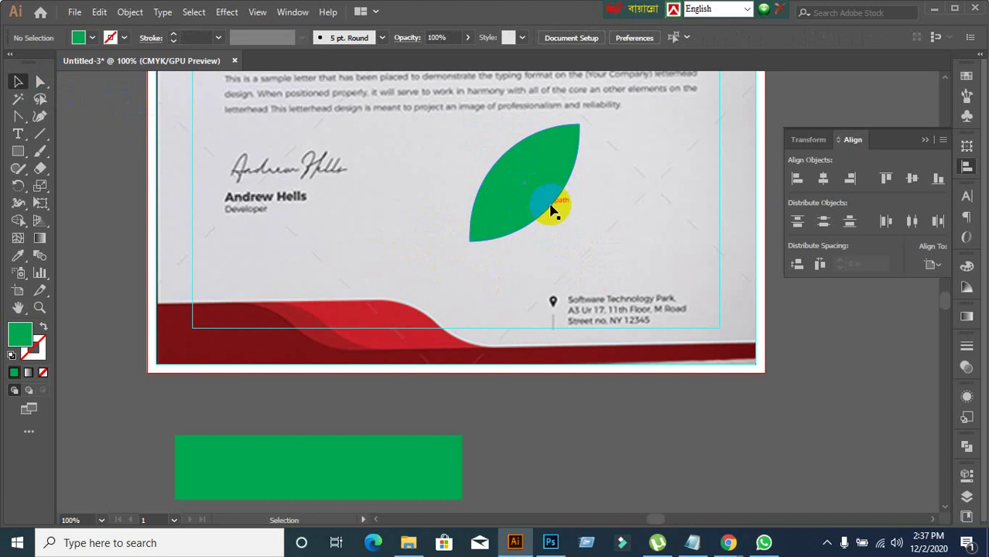
- Directly select the pointed leaf's upper-left edge, try pulling its left direction handle inward and undo the change
click(551, 207)
click(41, 83)
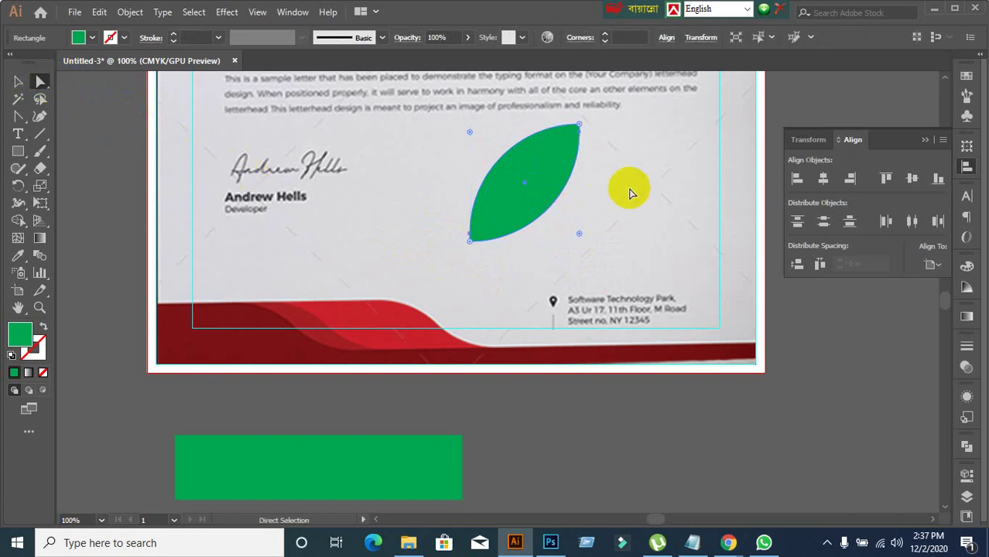
click(490, 166)
click(473, 237)
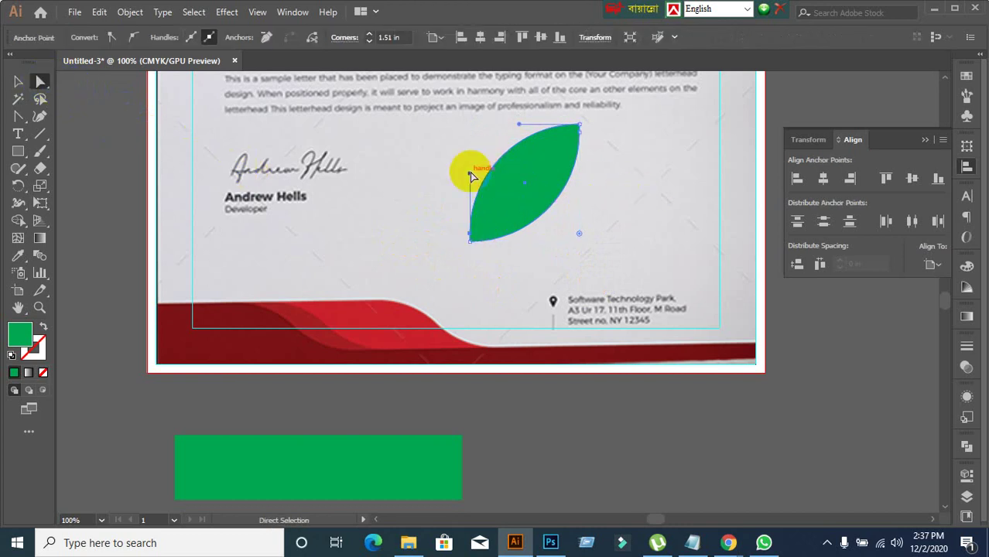
drag(470, 172, 489, 178)
key(ctrl+z)
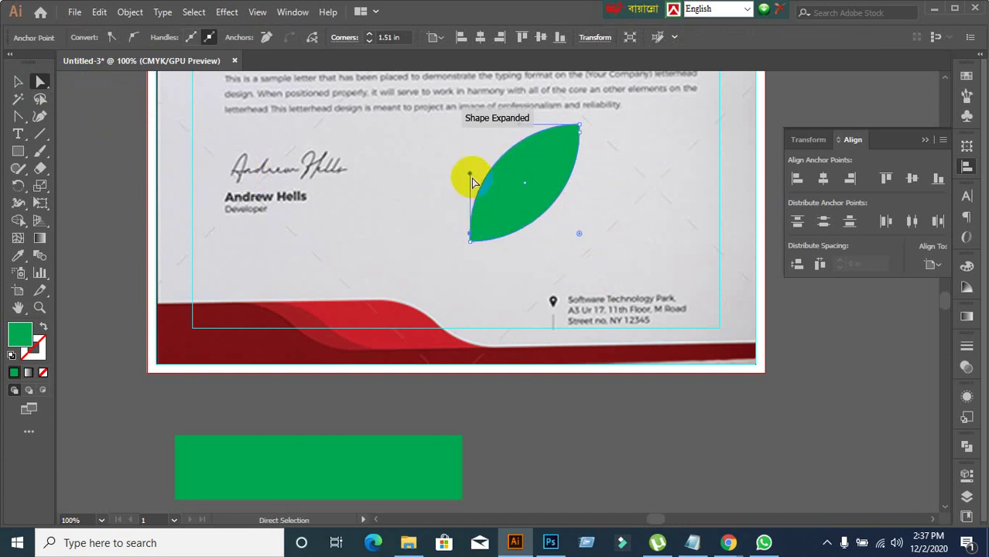
click(470, 175)
key(ctrl+k)
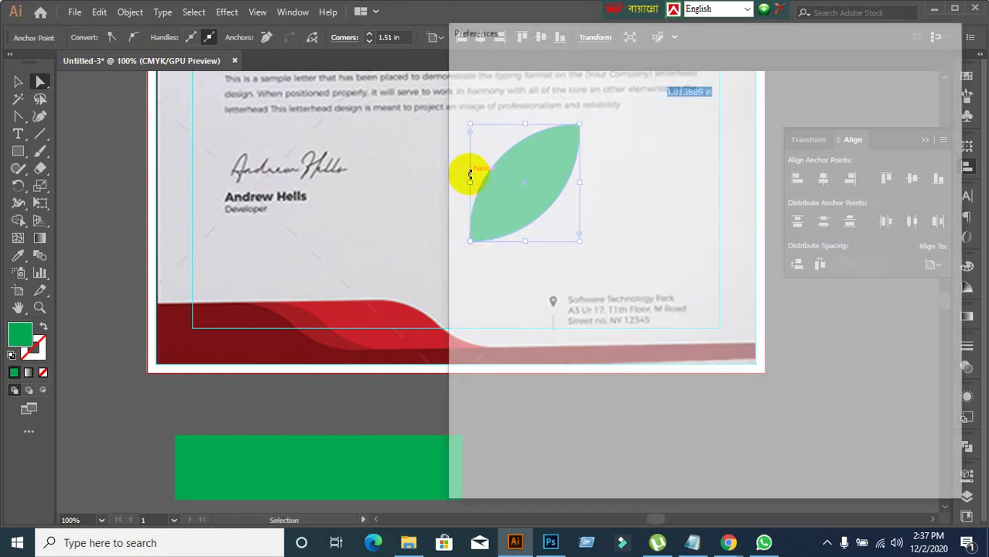
click(941, 472)
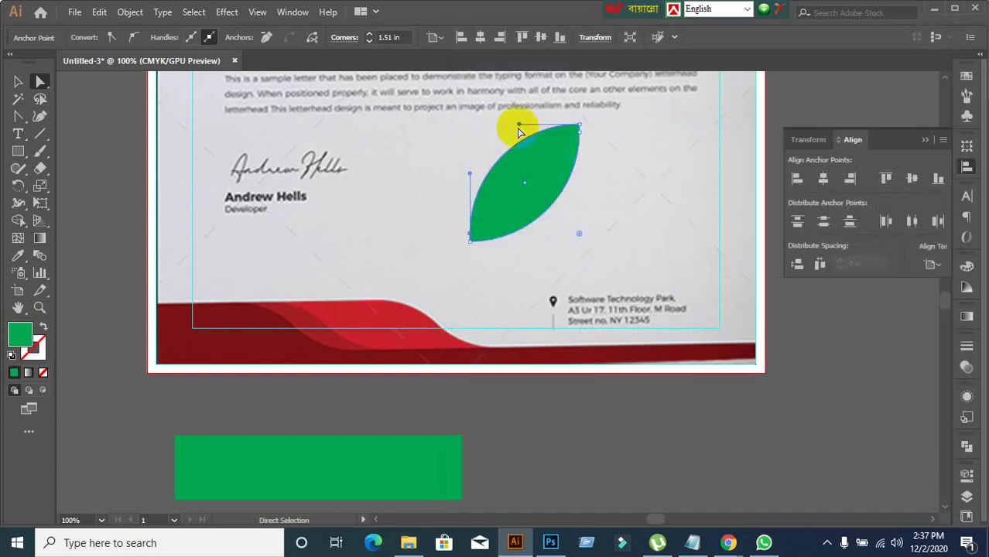
- Bend the leaf into an S-curved shape by pulling the upper edge's top handle down and the lower edge's bottom handle up
drag(519, 128, 515, 159)
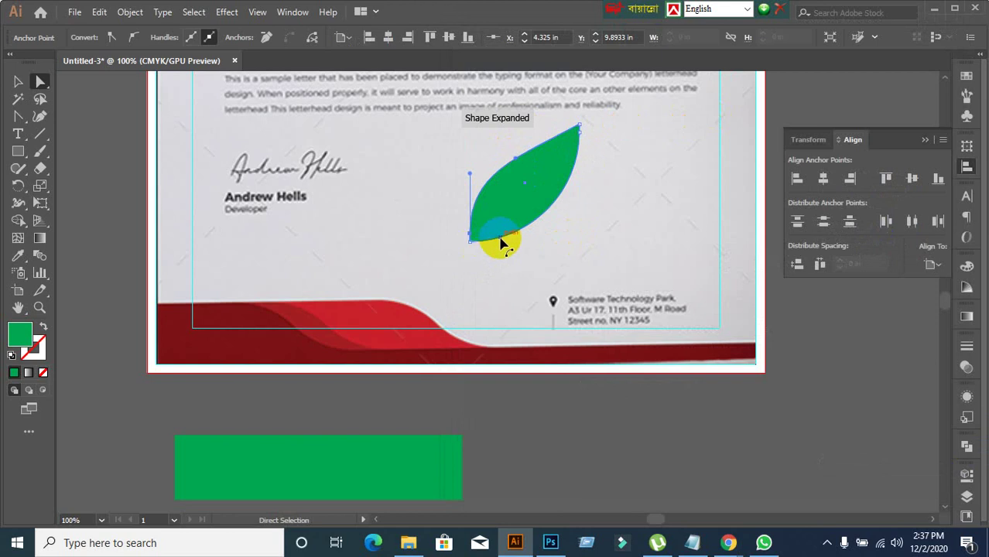
click(544, 218)
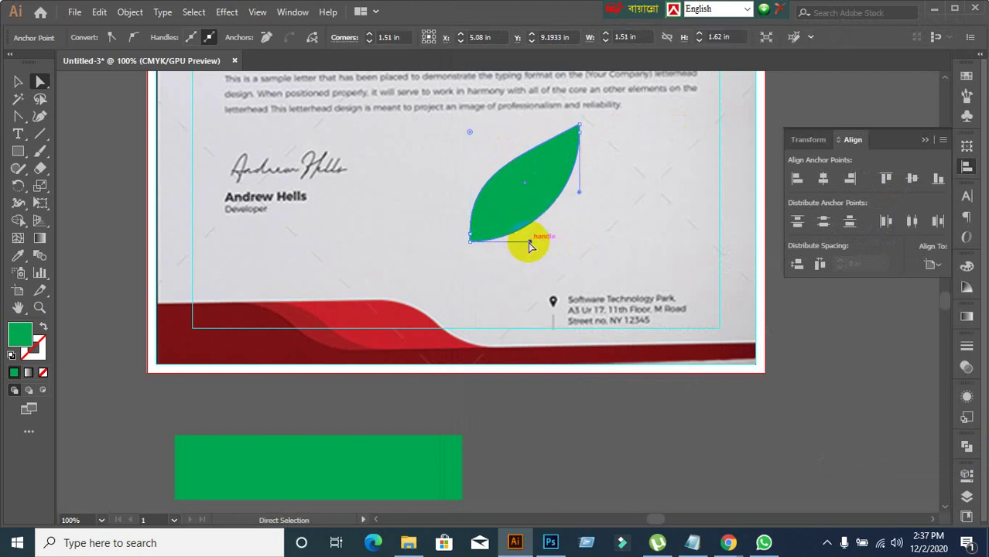
drag(529, 243, 524, 213)
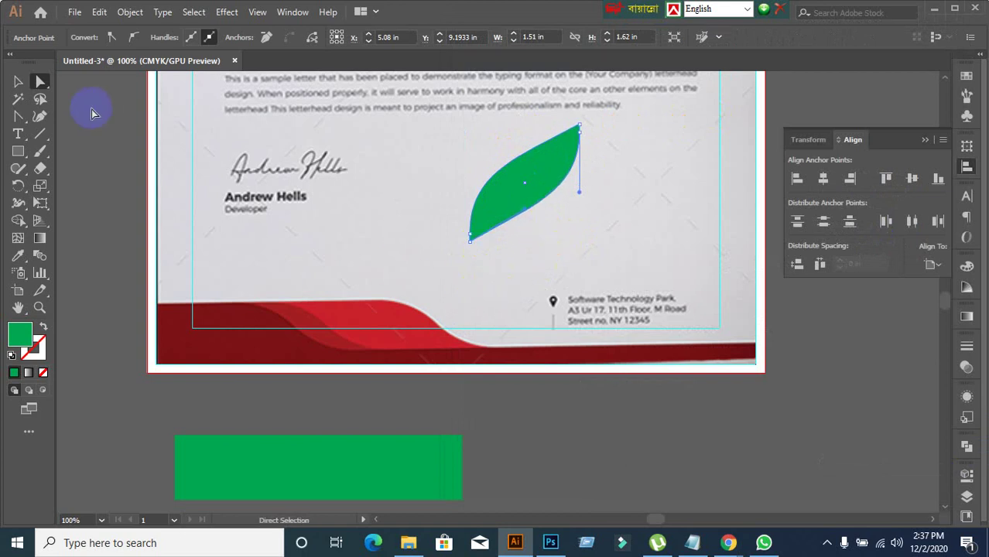
- Rotate the S-curved leaf to lie nearly horizontal and compare it with the red wave in the footer
click(18, 82)
click(353, 215)
click(528, 194)
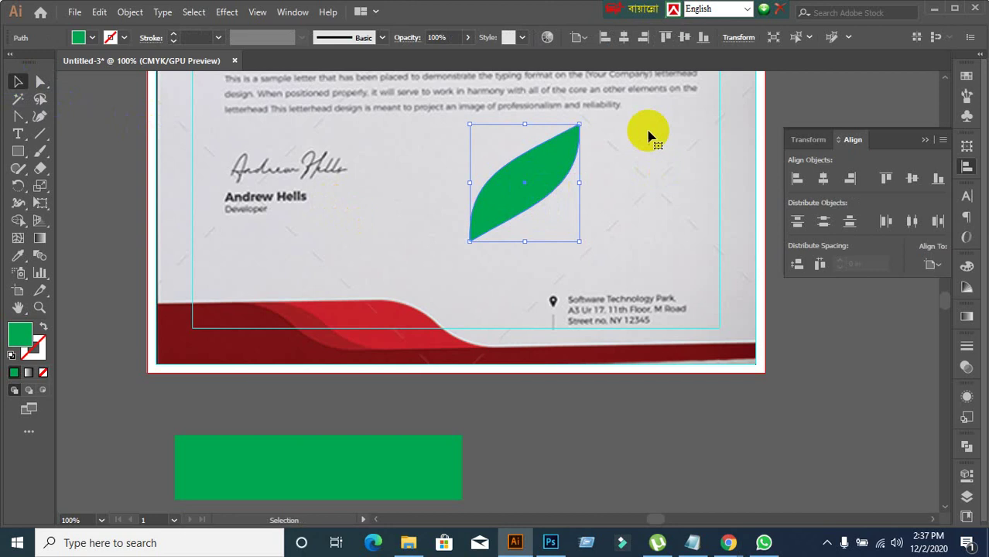
drag(586, 119, 625, 184)
drag(545, 183, 397, 331)
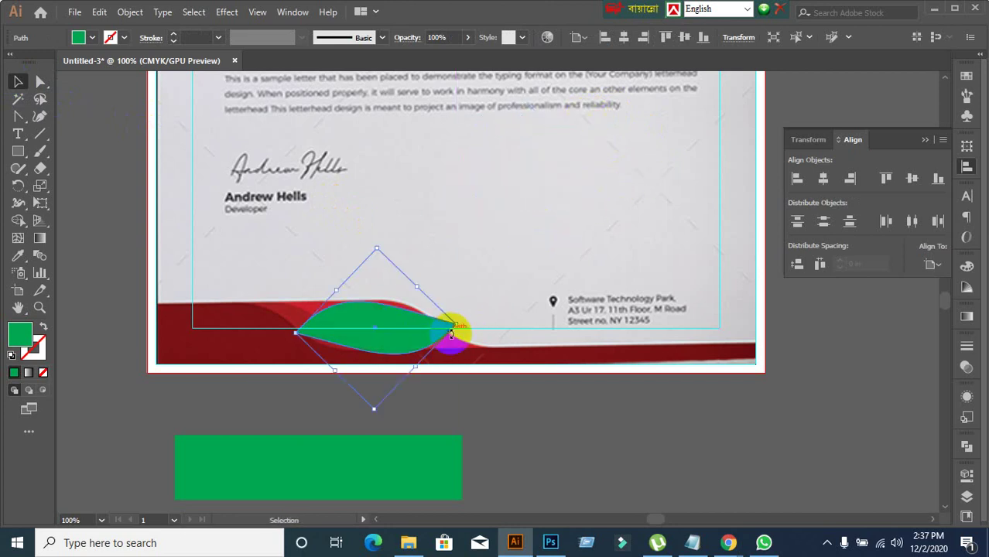
drag(458, 322, 484, 238)
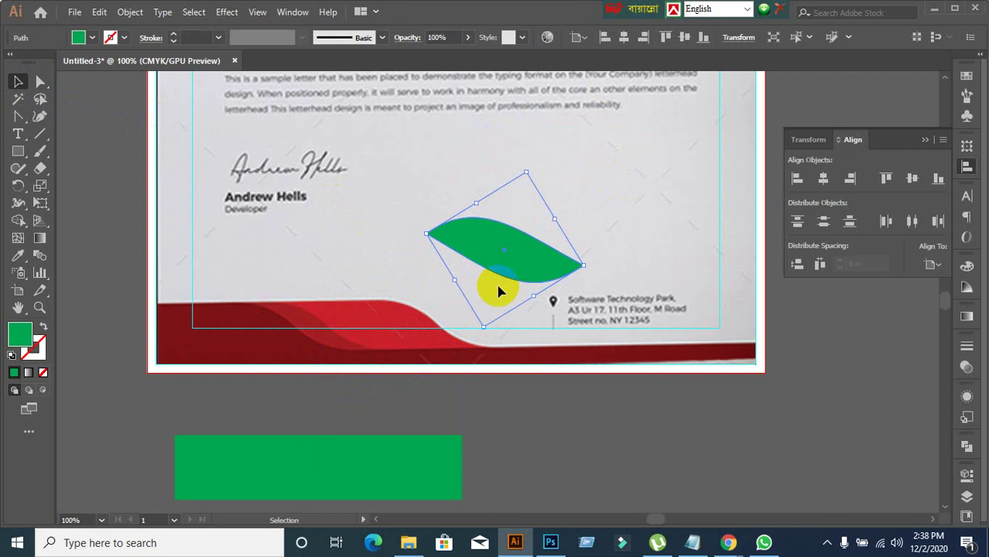
- Delete the leaf shape and move the green rectangle below the page to line up with the letterhead's left edge
key(Delete)
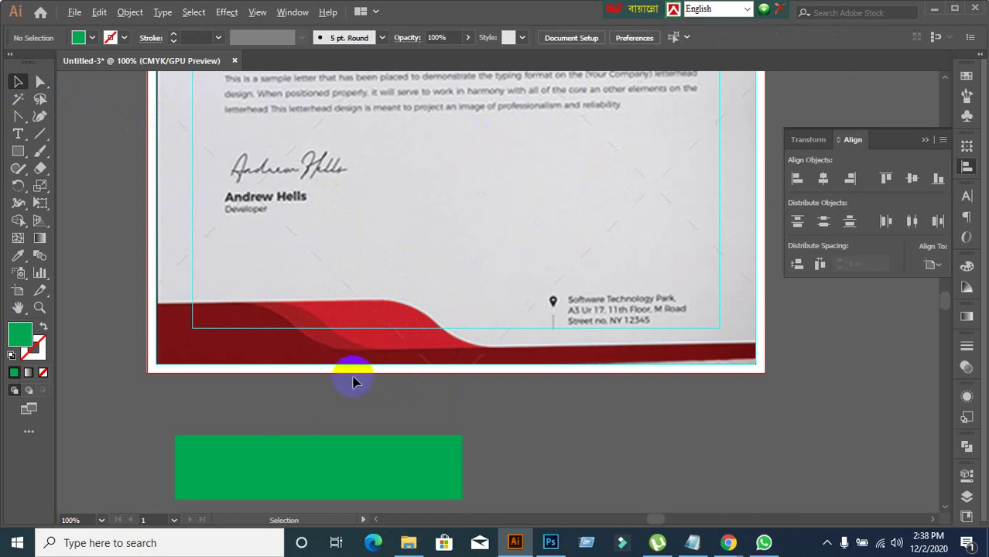
scroll(395, 327, up, 1)
scroll(396, 328, down, 1)
drag(16, 122, 86, 116)
click(17, 81)
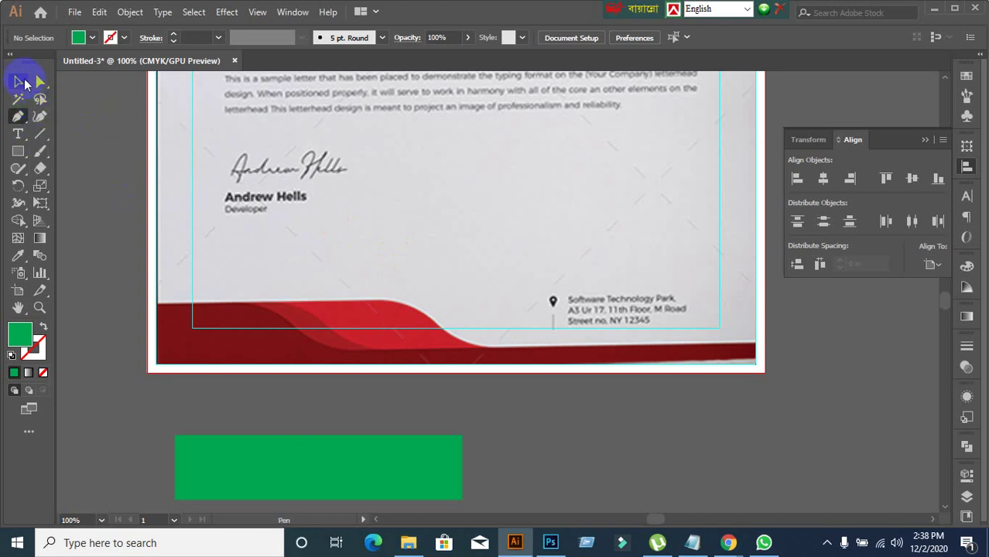
mouse_move(287, 453)
mouse_down()
mouse_move(289, 408)
mouse_move(277, 409)
mouse_move(275, 442)
mouse_up()
click(153, 178)
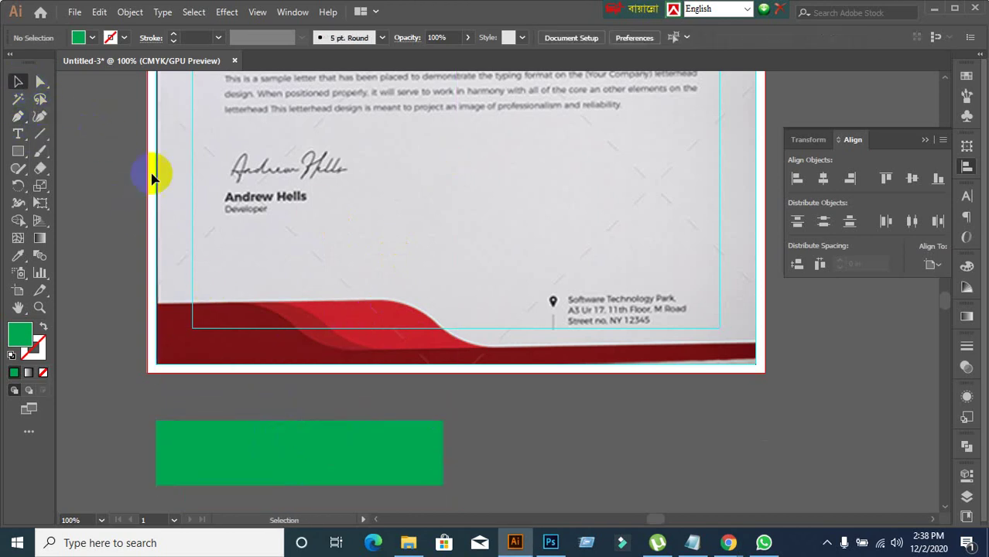
- Trace the red footer wave's upper edge with the Pen tool, redoing the first curve, to make a thin green wave piece
click(18, 118)
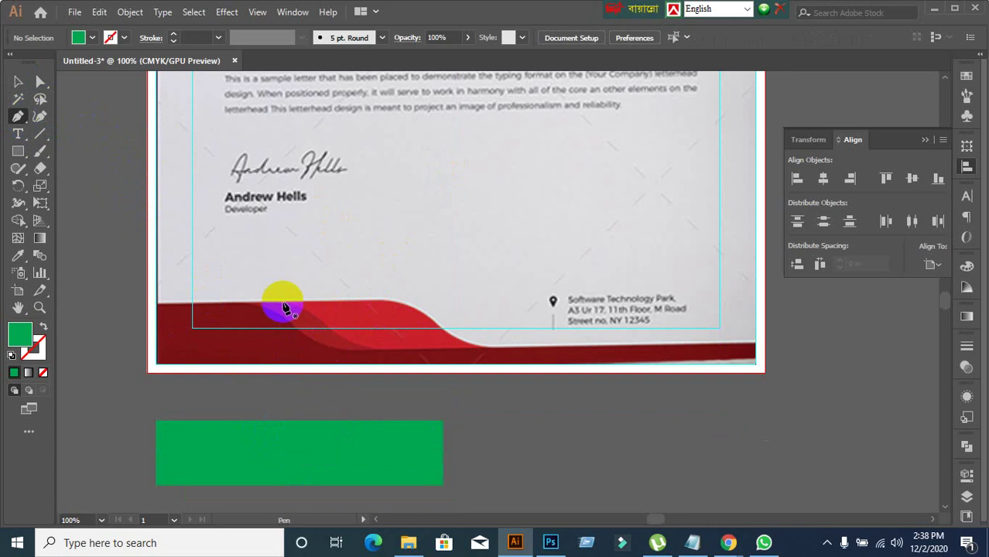
click(283, 302)
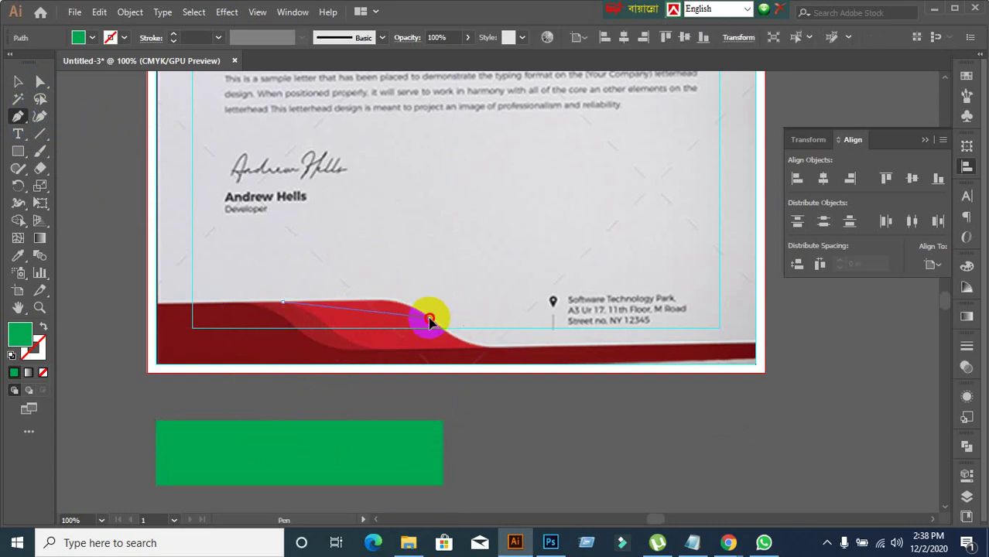
drag(430, 319, 470, 342)
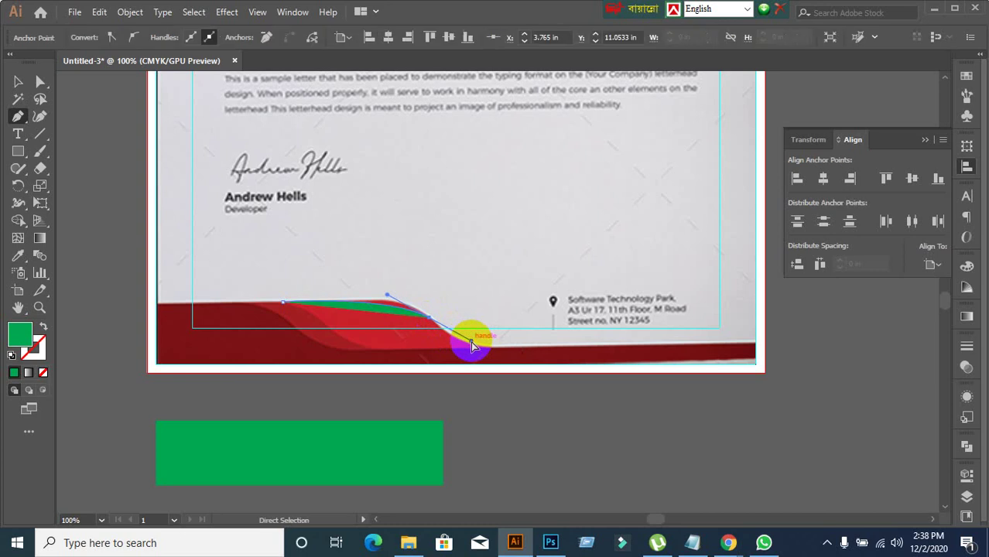
key(ctrl+z)
drag(371, 303, 353, 307)
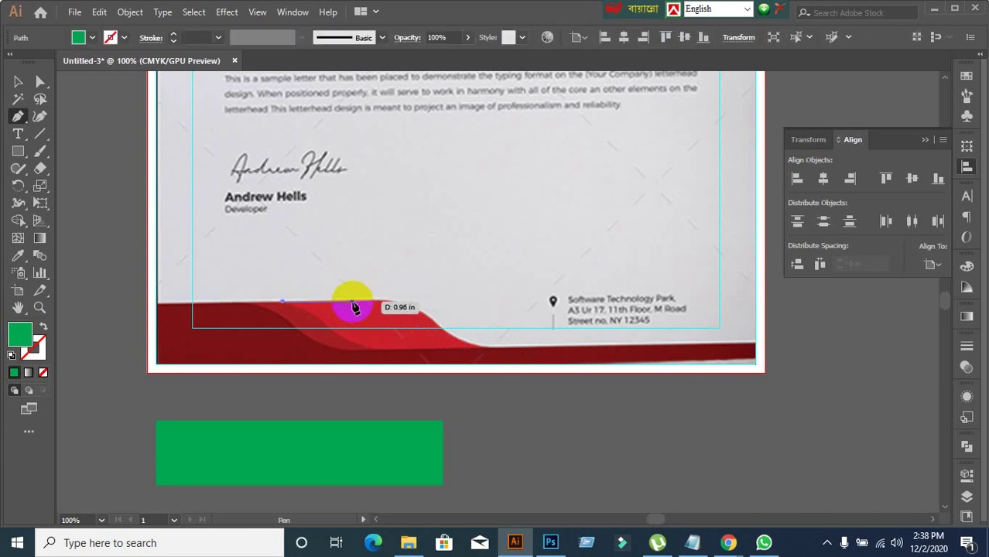
drag(431, 318, 513, 377)
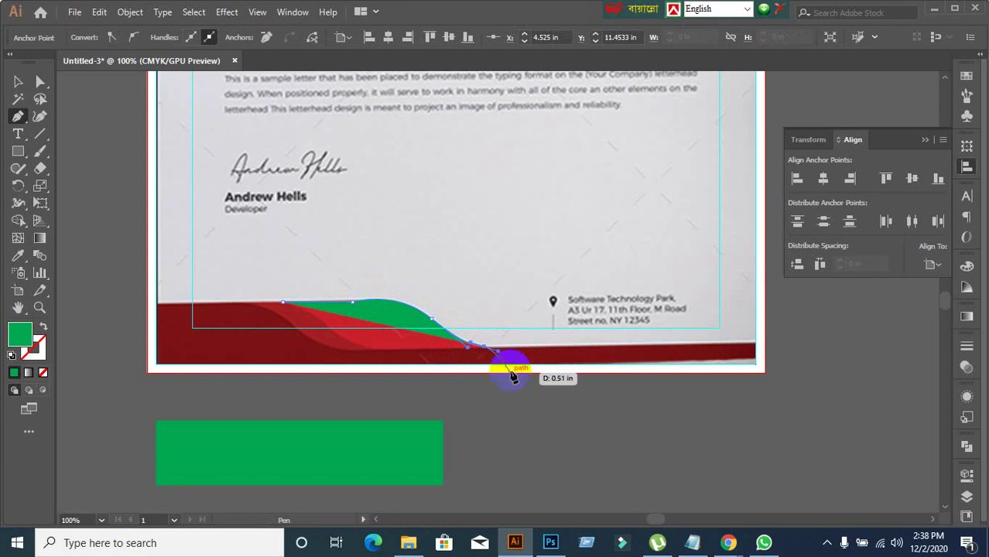
click(18, 82)
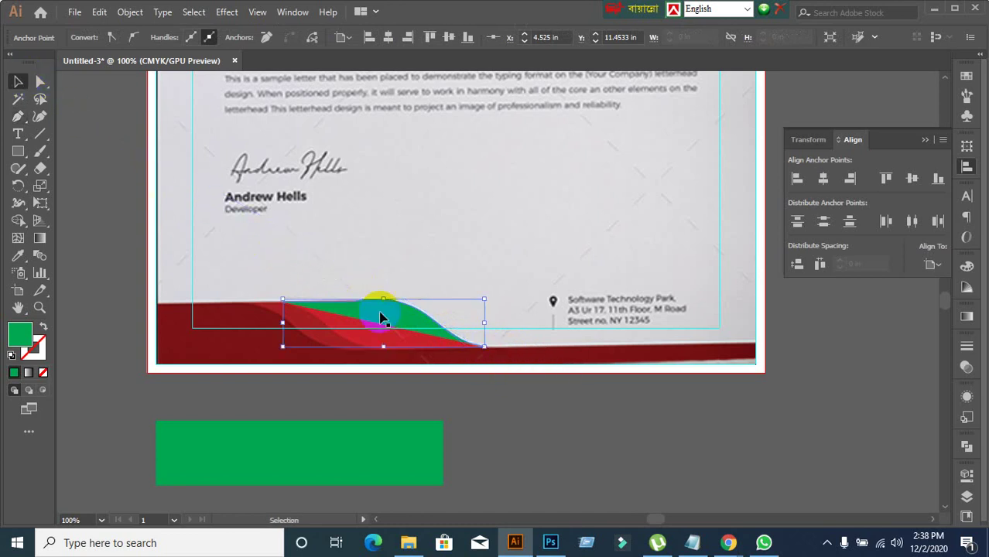
click(400, 317)
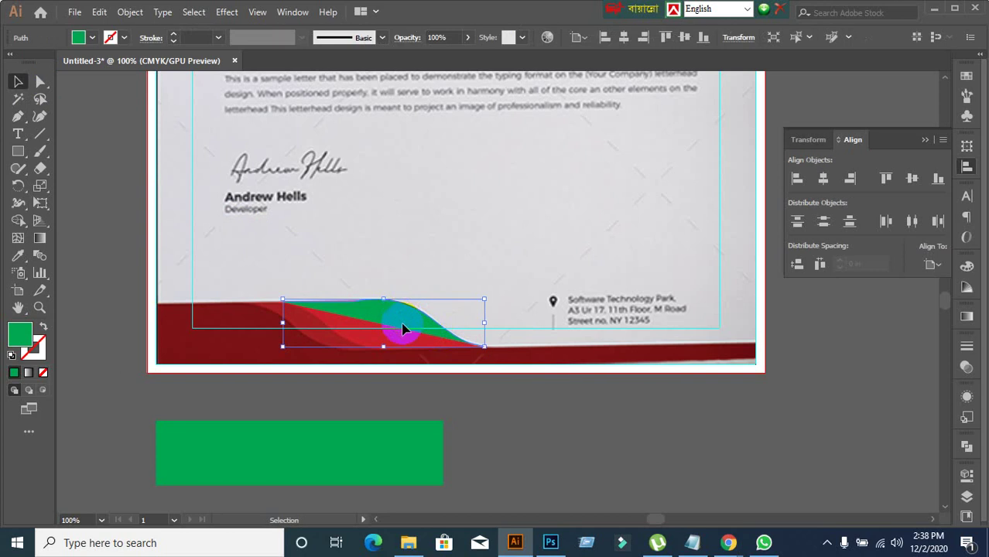
- Try reflecting the green wave piece across the horizontal, vertical and angled axes, then cancel the reflection
click(514, 428)
click(396, 323)
right_click(397, 322)
click(440, 386)
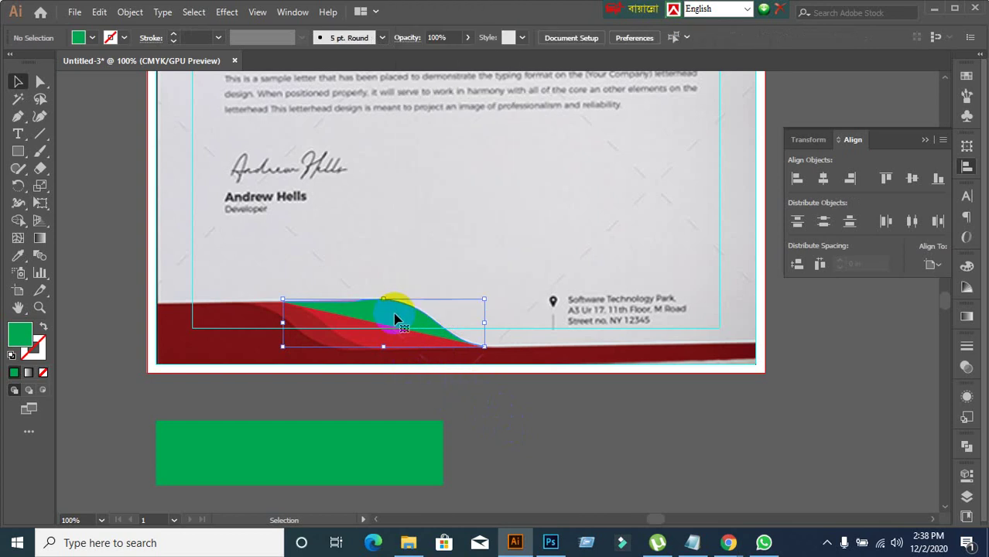
right_click(387, 319)
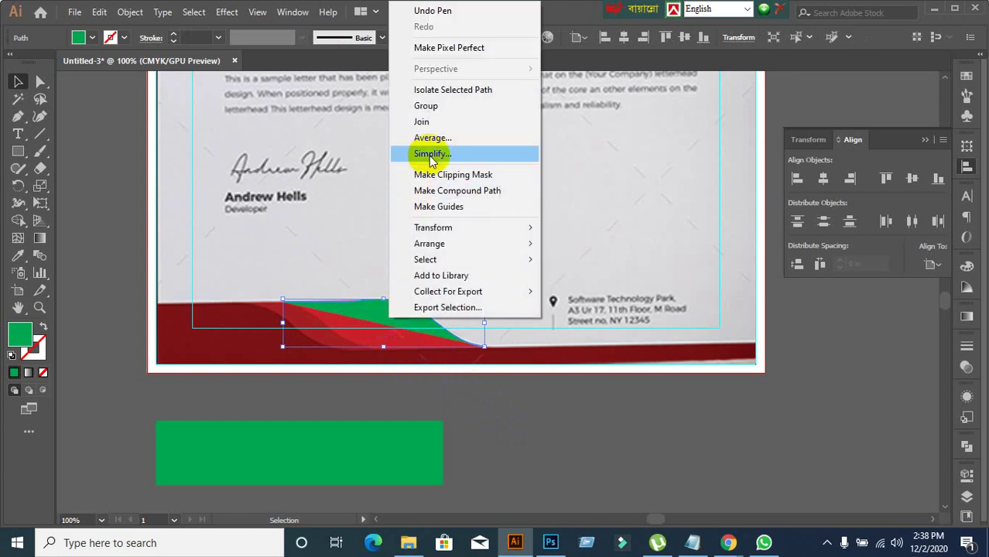
mouse_move(457, 228)
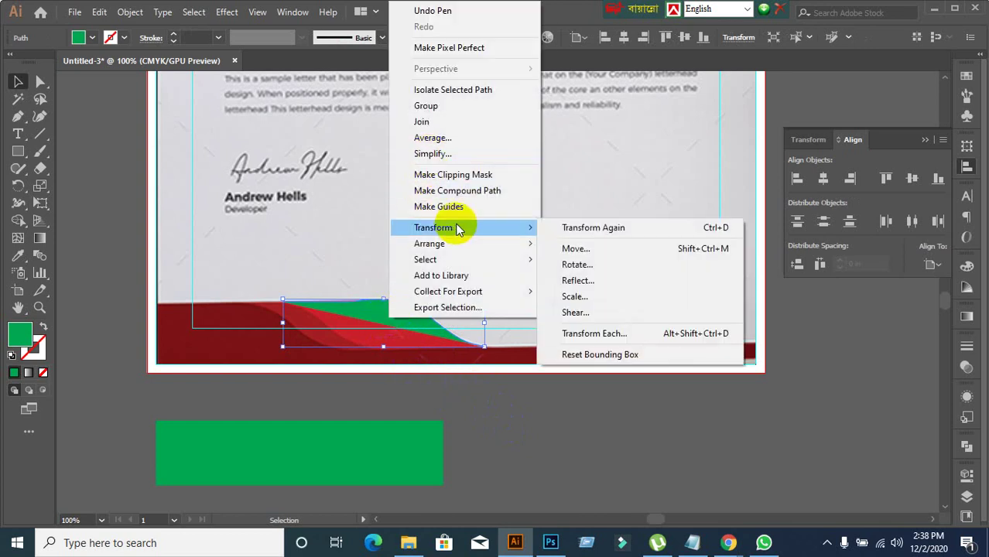
click(610, 281)
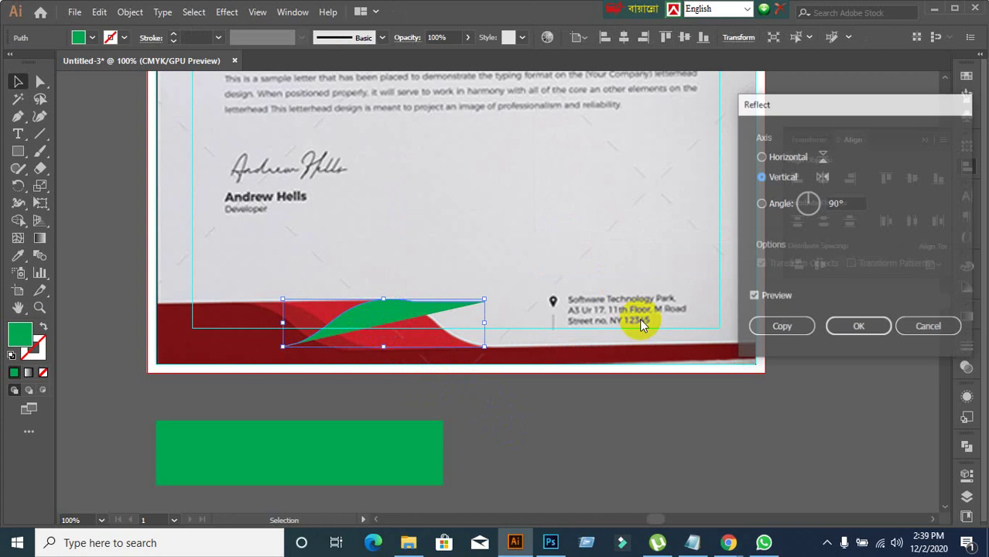
click(779, 156)
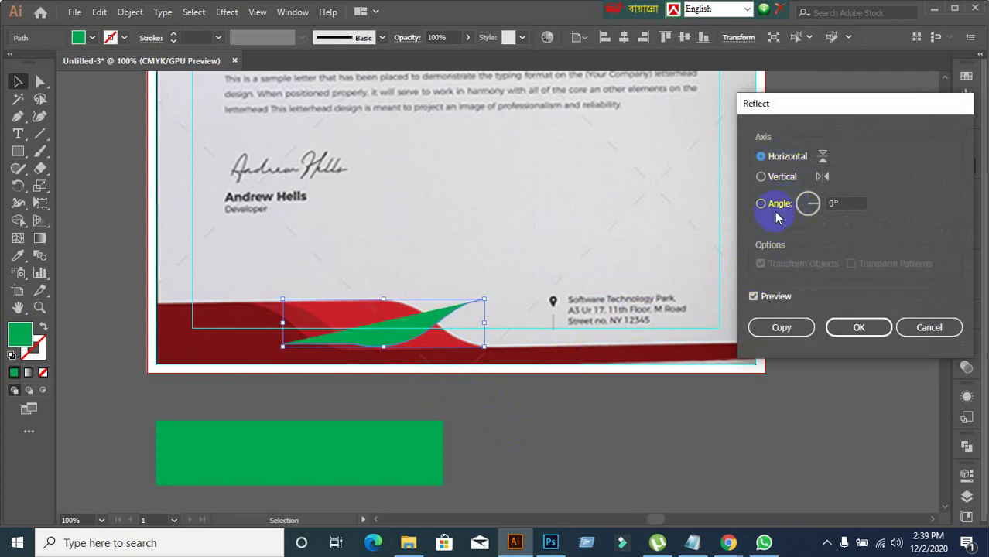
click(759, 178)
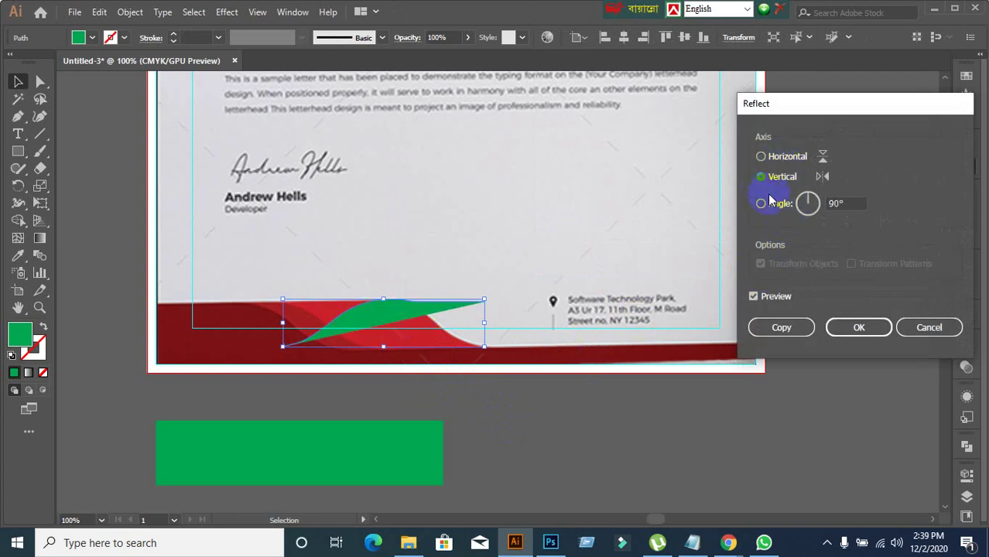
click(761, 204)
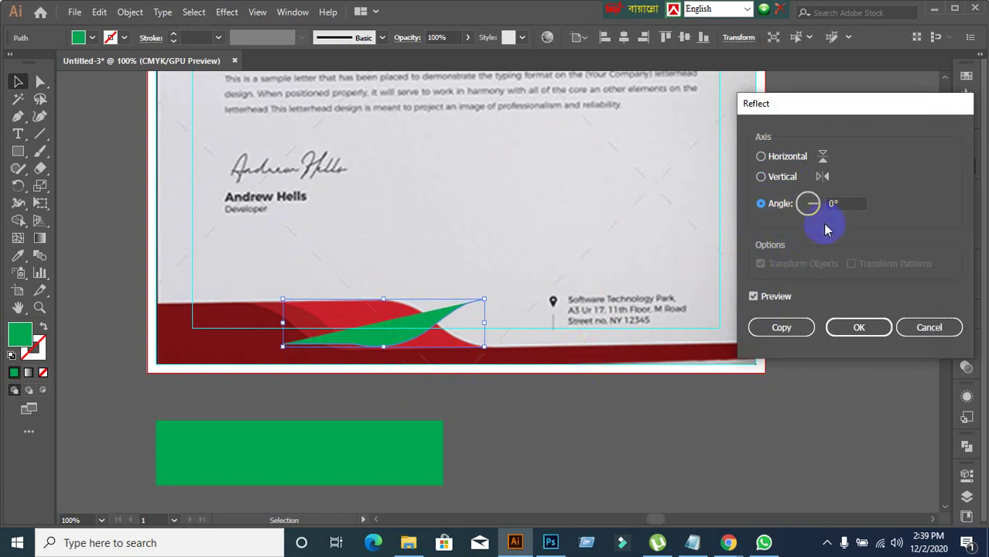
click(845, 206)
click(923, 328)
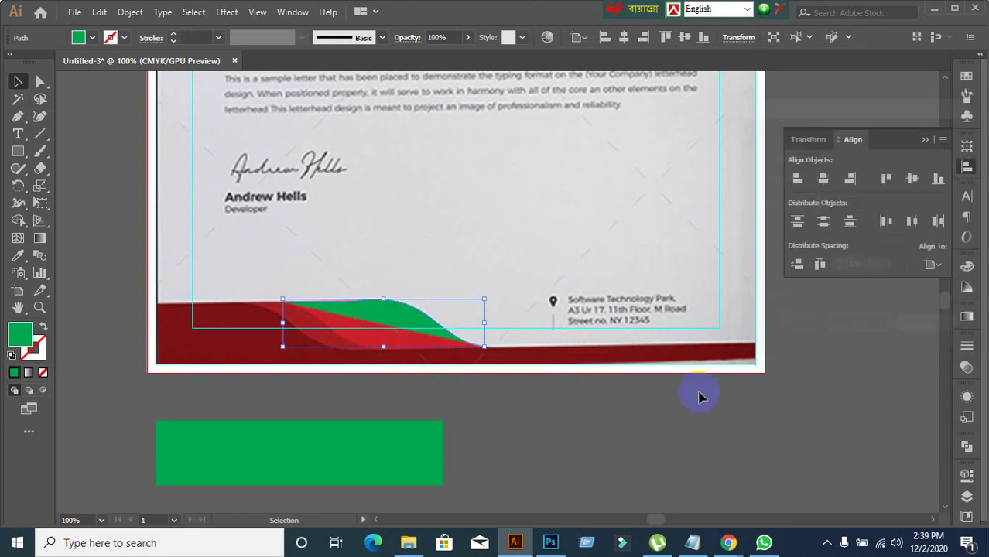
- Undo moving the wave piece onto the green rectangle, and lower the rectangle to clear space beneath the page
click(611, 411)
scroll(421, 372, down, 3)
click(381, 226)
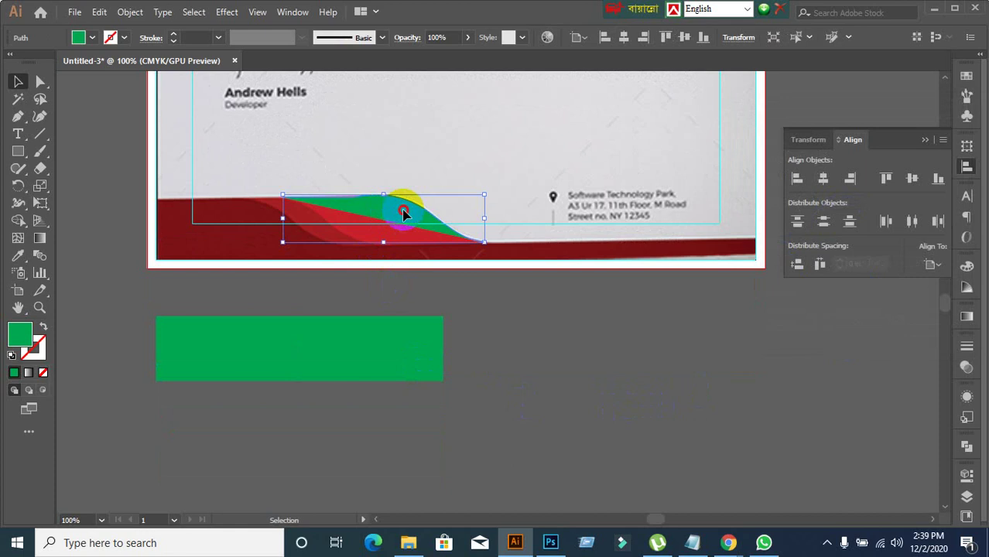
drag(404, 215, 475, 356)
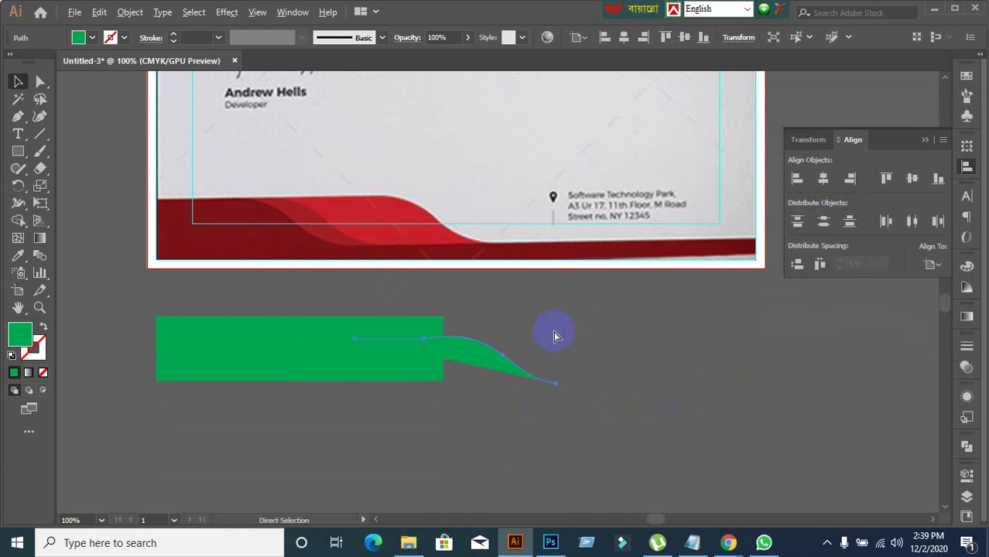
key(ctrl+z)
click(501, 337)
key(ctrl+z)
click(371, 281)
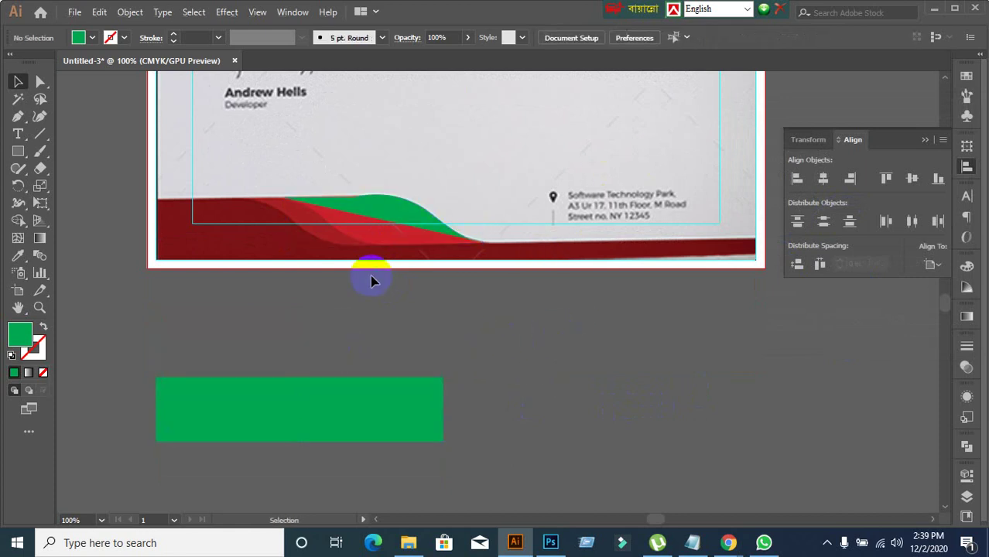
- Duplicate the green wave piece into the gap between the page and the green rectangle
drag(386, 214, 359, 337)
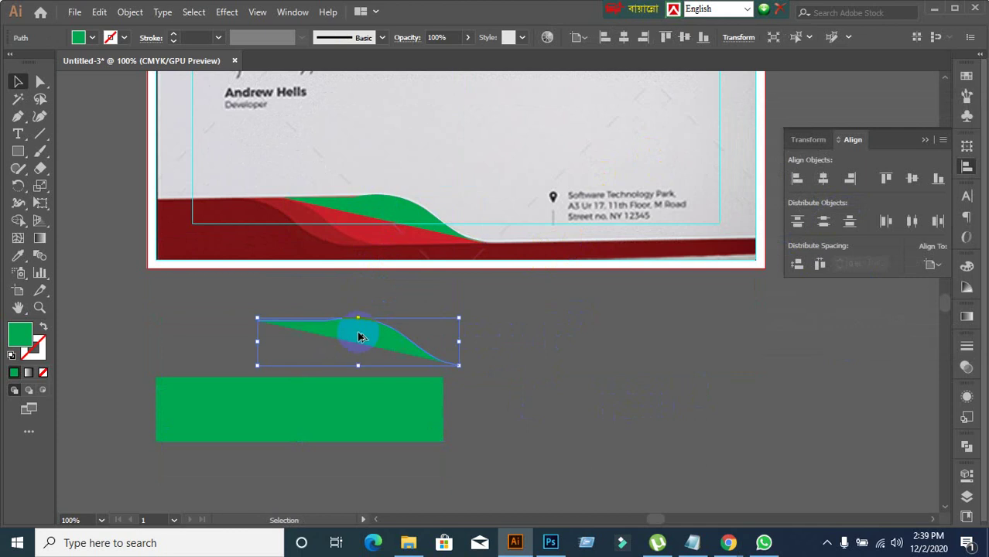
right_click(359, 336)
mouse_move(397, 248)
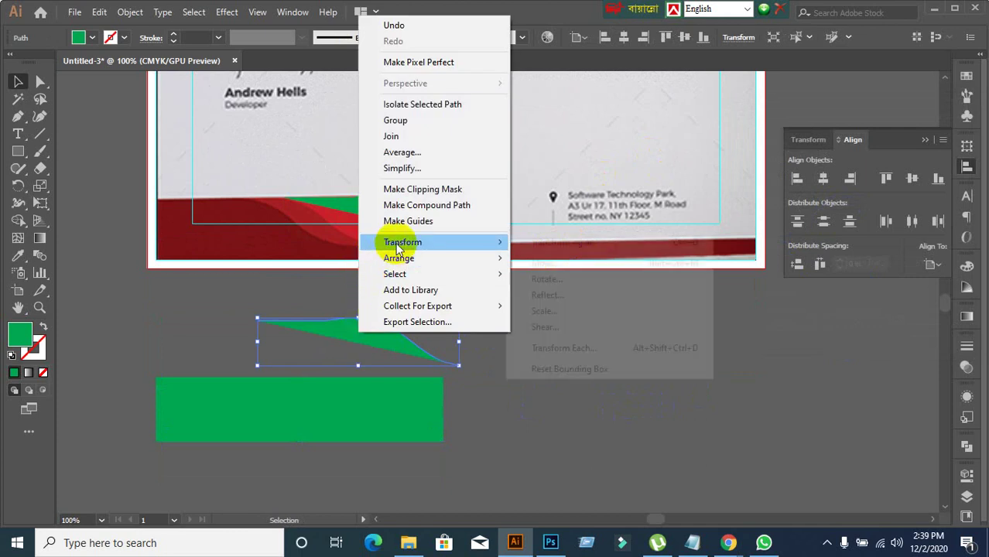
click(519, 416)
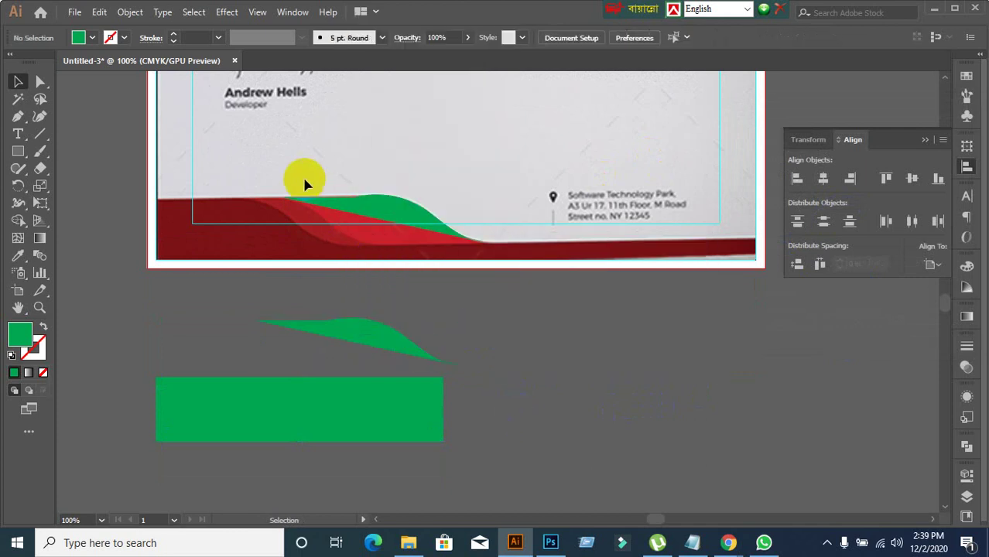
- Delete the duplicated wave piece and the original traced piece on the footer
click(390, 338)
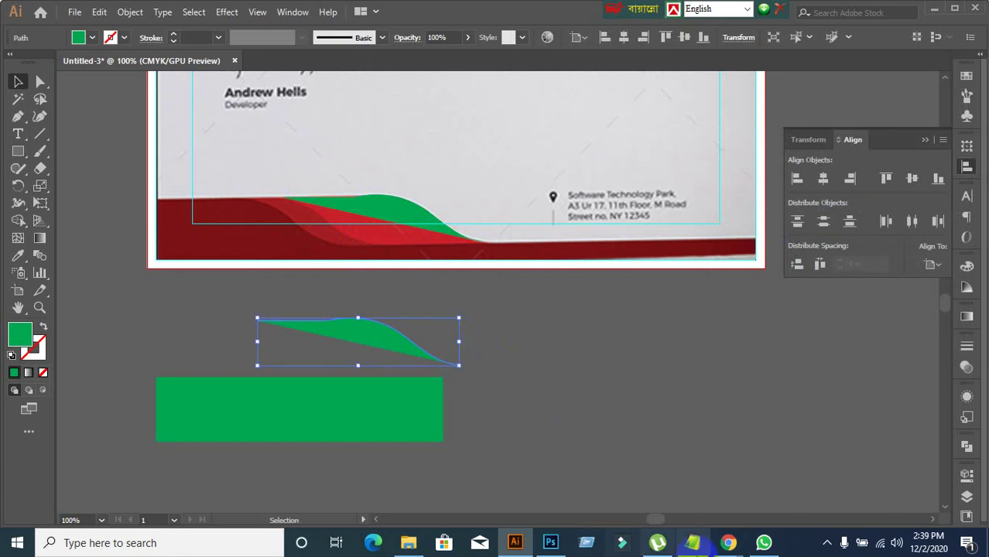
click(938, 178)
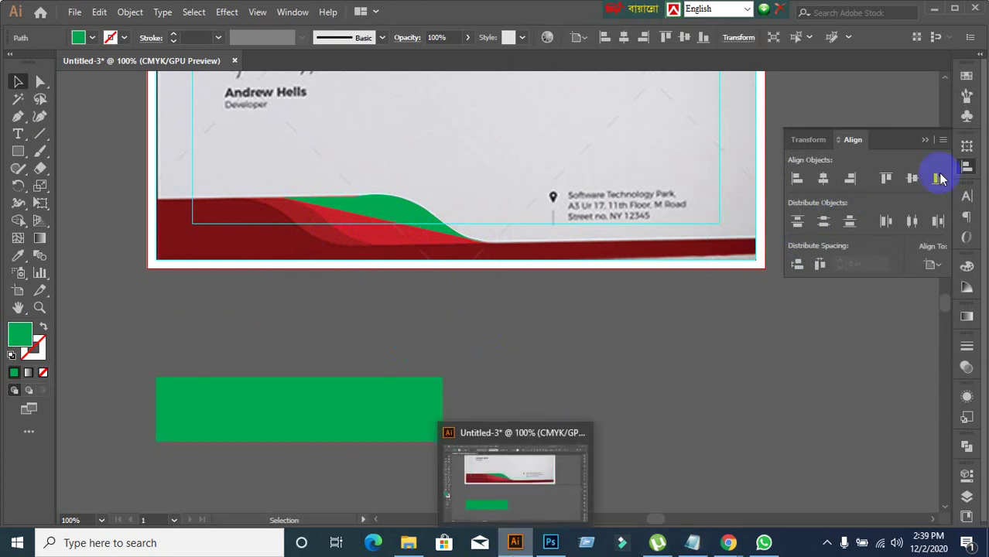
click(414, 227)
key(Delete)
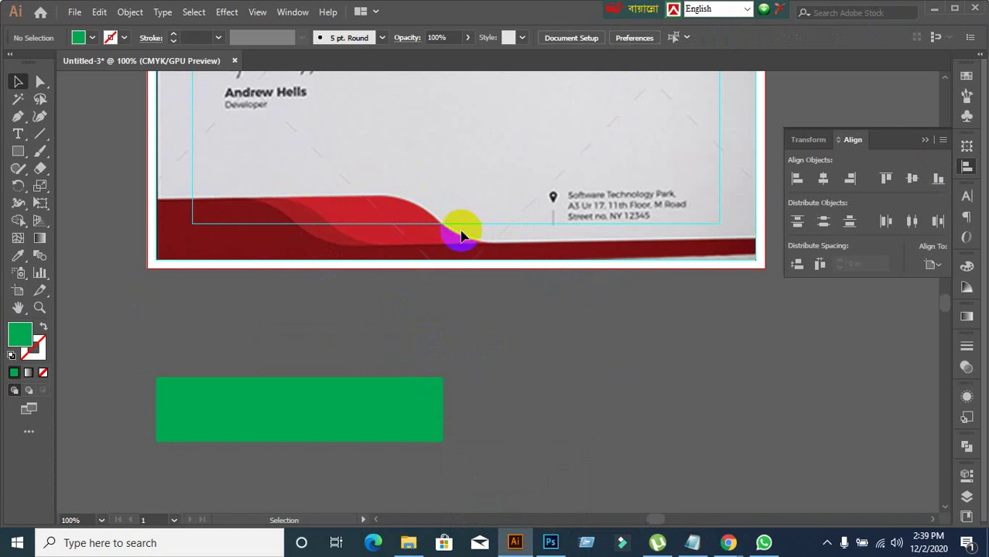
- Retrace the bright red wave's upper edge with the Pen tool, down to the footer strip, and close the path at its starting anchor
click(18, 119)
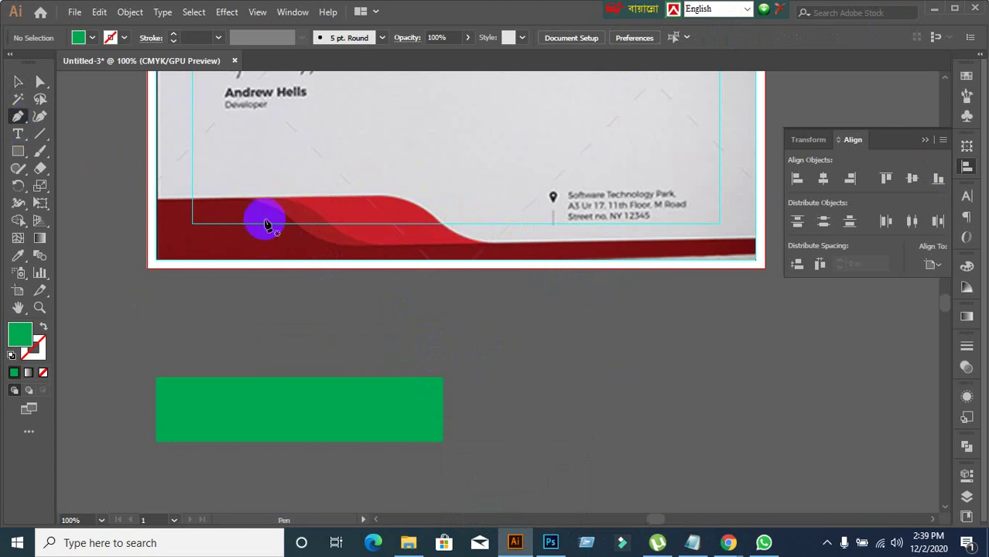
click(284, 198)
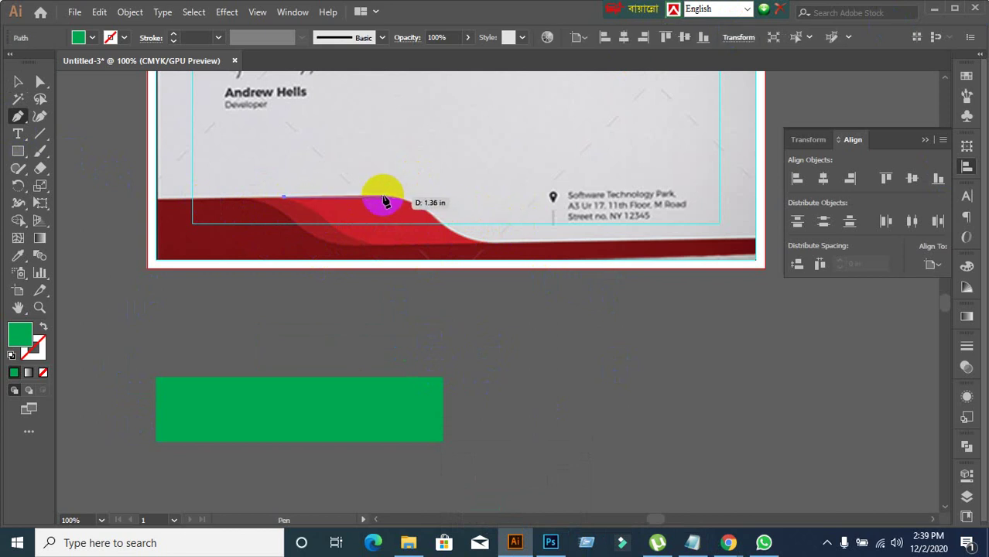
alt+scroll(383, 203, up, 2)
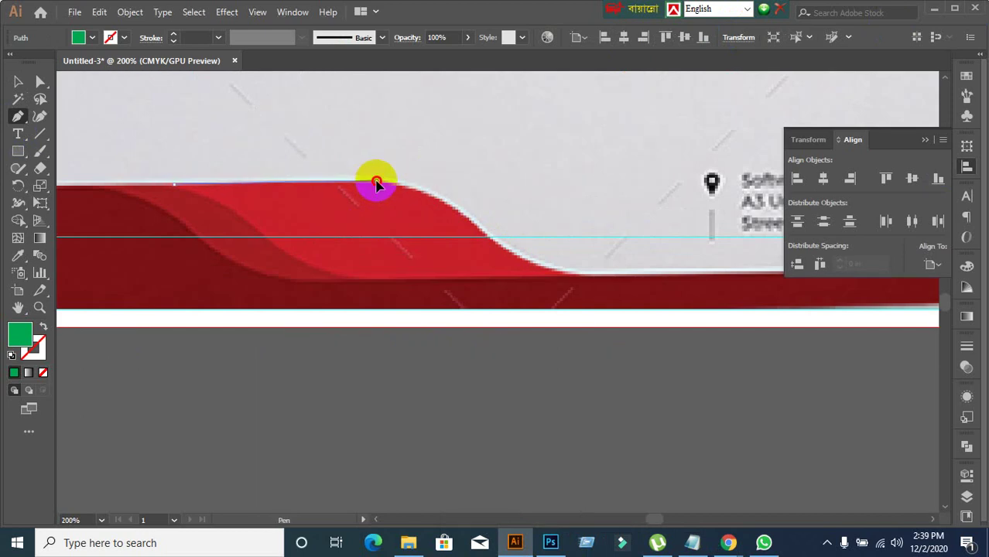
click(379, 182)
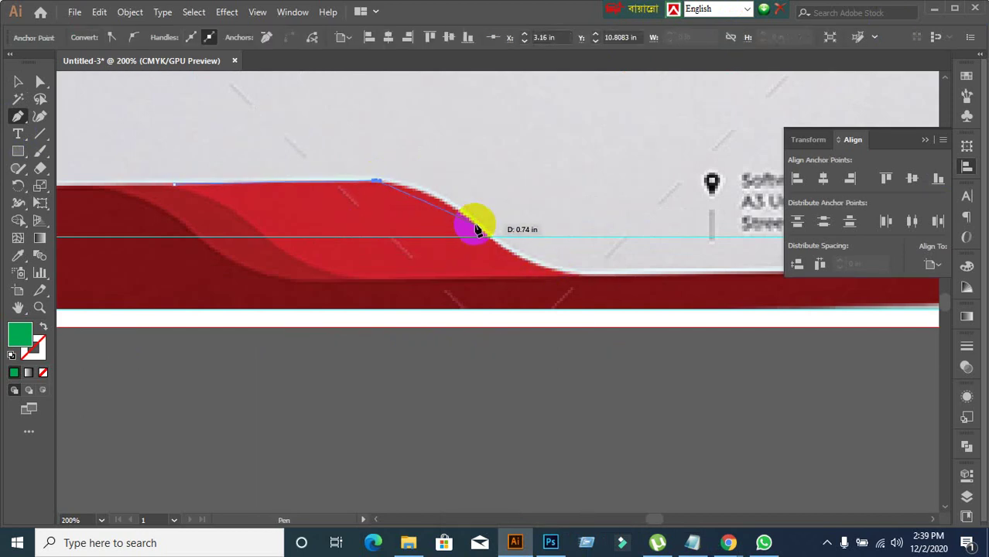
drag(475, 226, 177, 188)
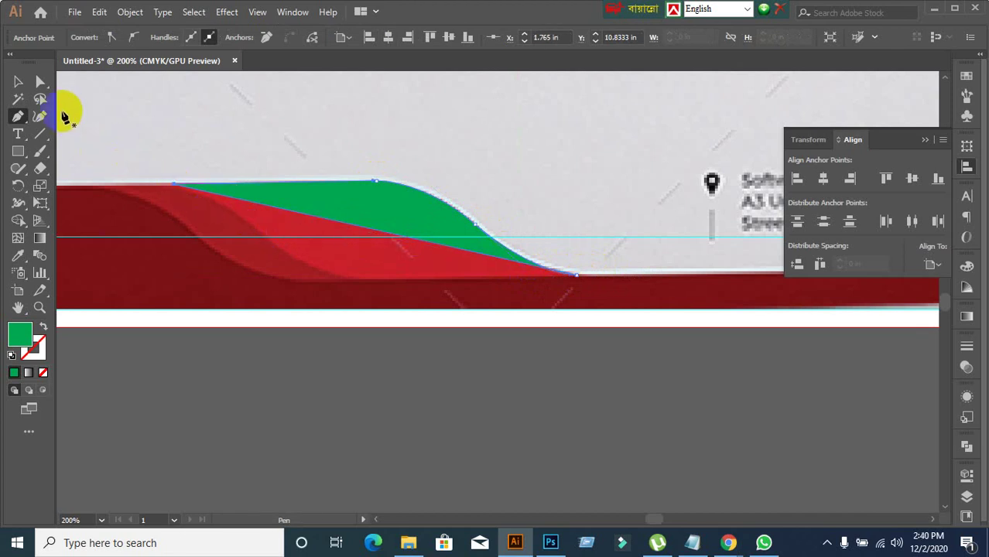
click(17, 81)
- Duplicate the closed wave piece below the page and reflect the copy across the horizontal axis
scroll(380, 243, down, 1)
scroll(422, 341, down, 2)
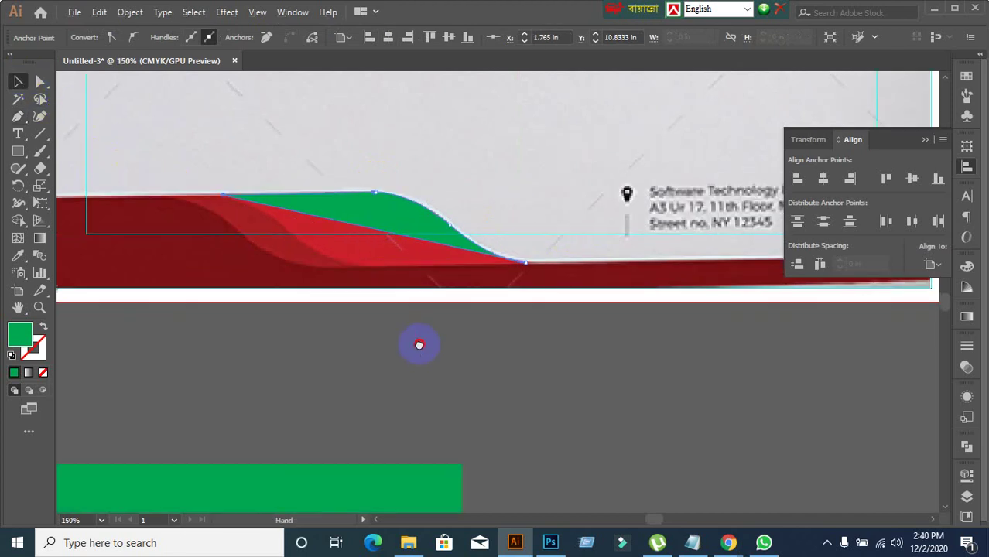
drag(384, 151, 472, 274)
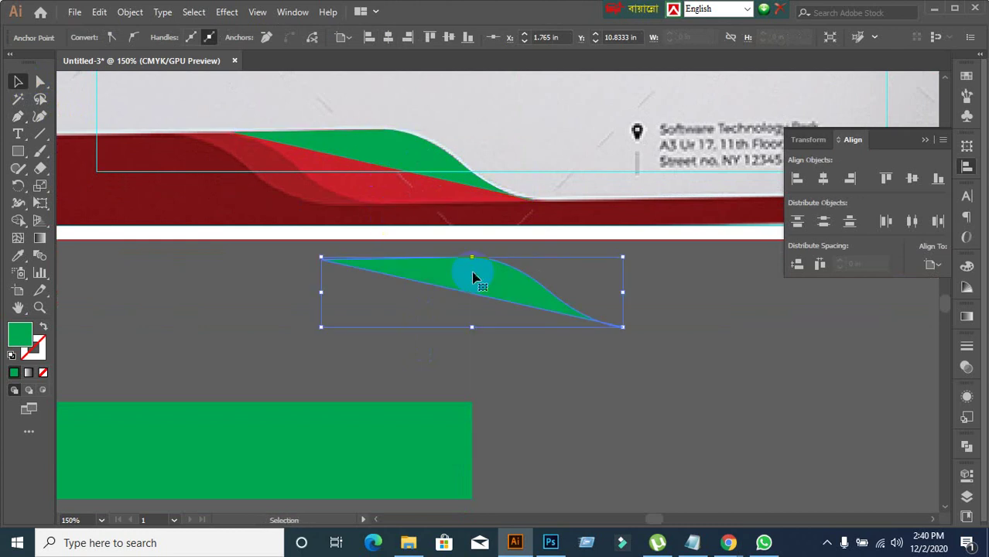
right_click(471, 276)
mouse_move(559, 437)
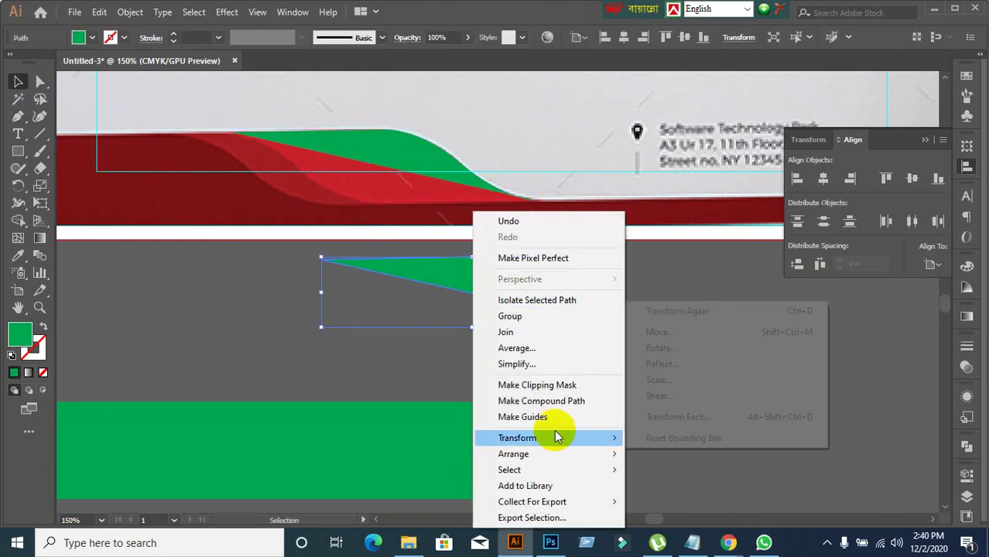
click(667, 365)
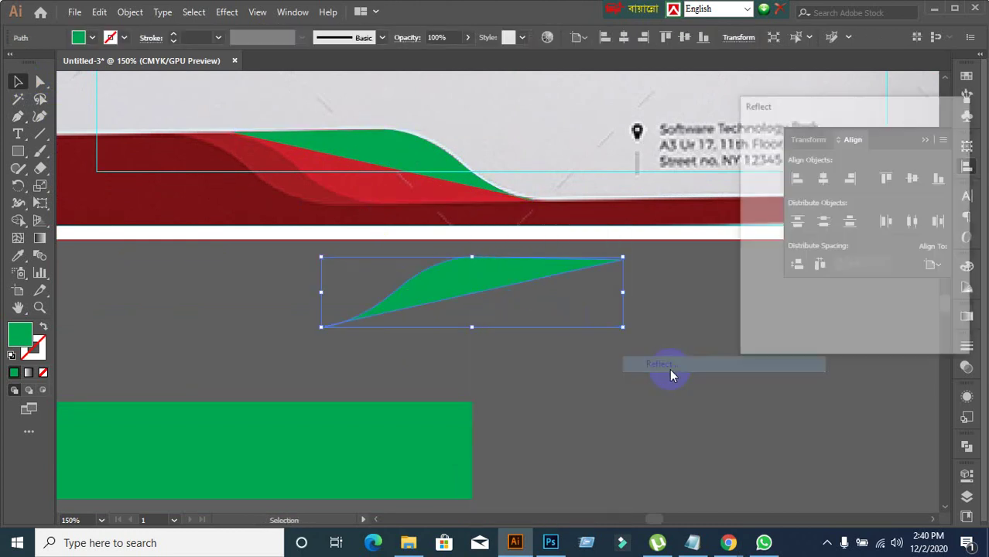
click(762, 157)
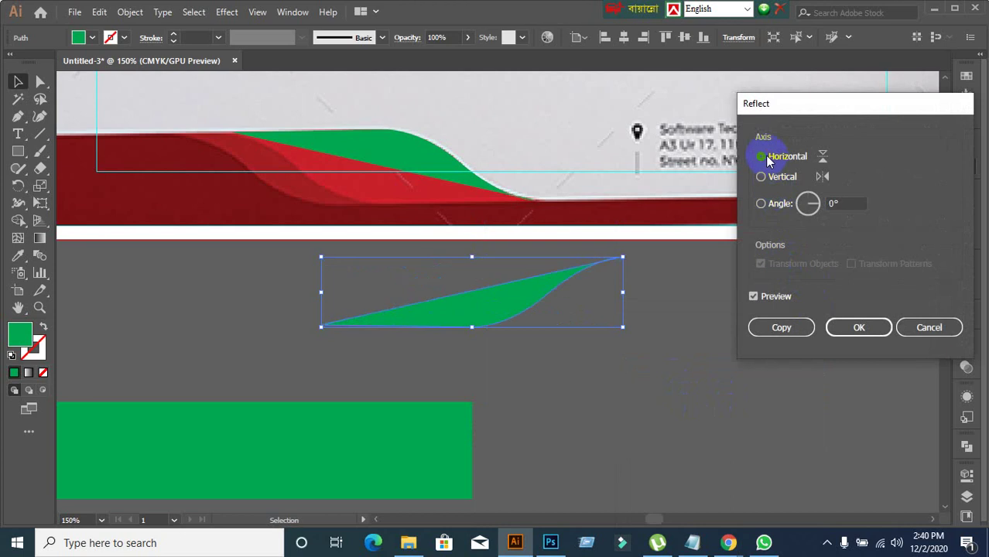
click(880, 331)
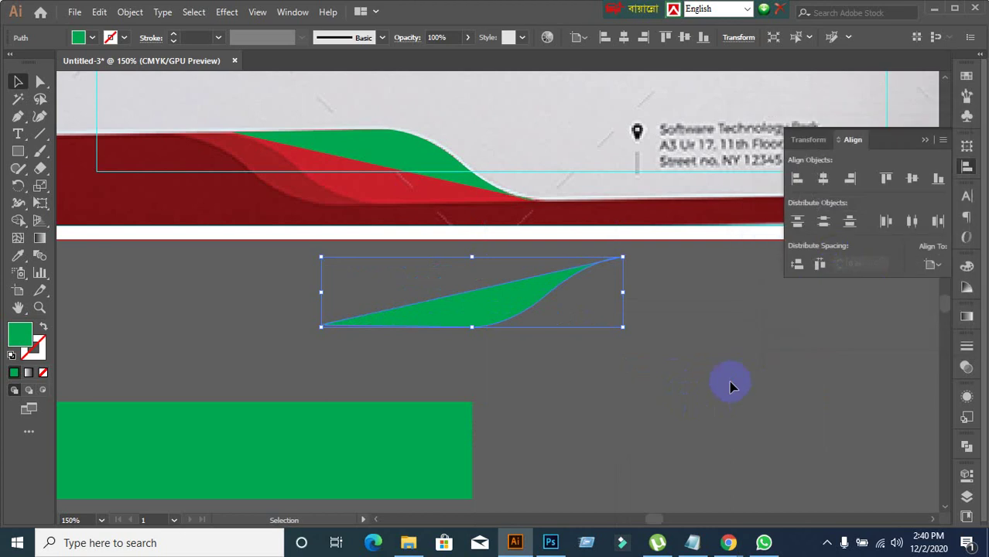
- Reflect the wave copy across the vertical axis and place it against the underside of the original green piece on the footer
drag(516, 315, 418, 252)
right_click(418, 252)
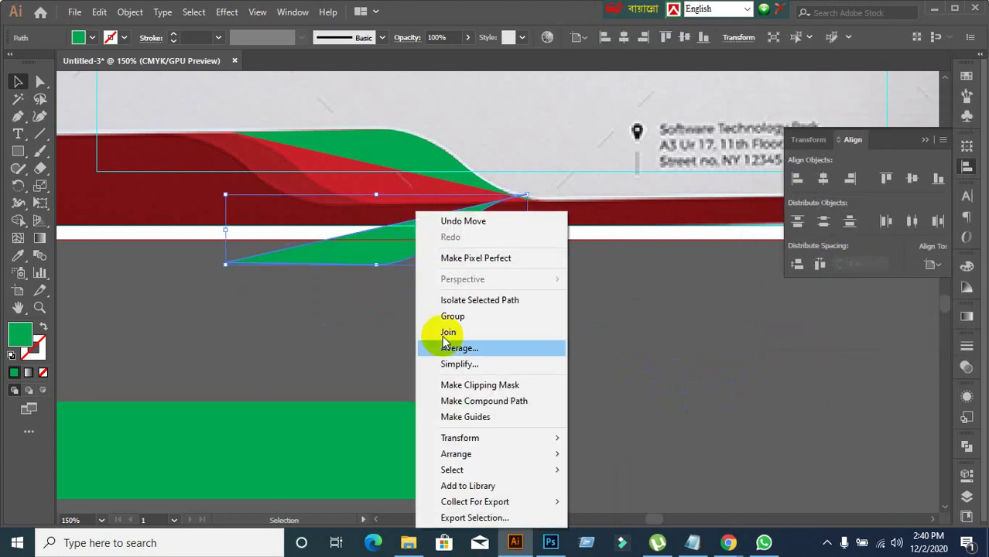
mouse_move(455, 437)
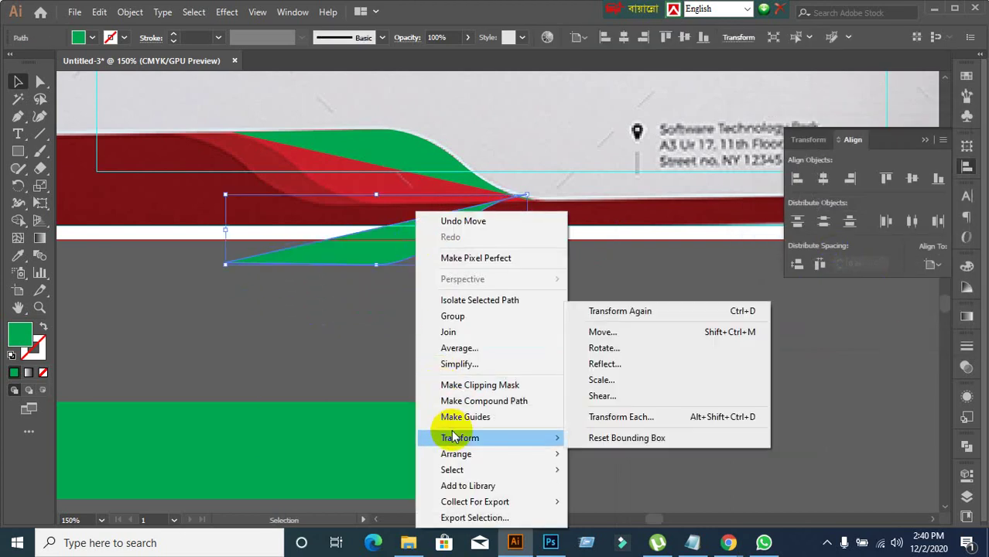
click(619, 365)
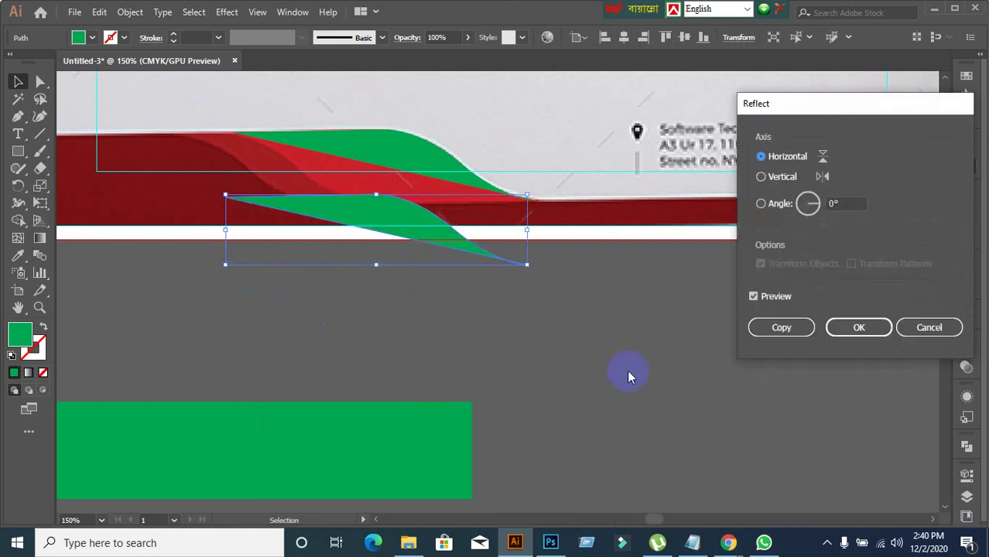
click(763, 177)
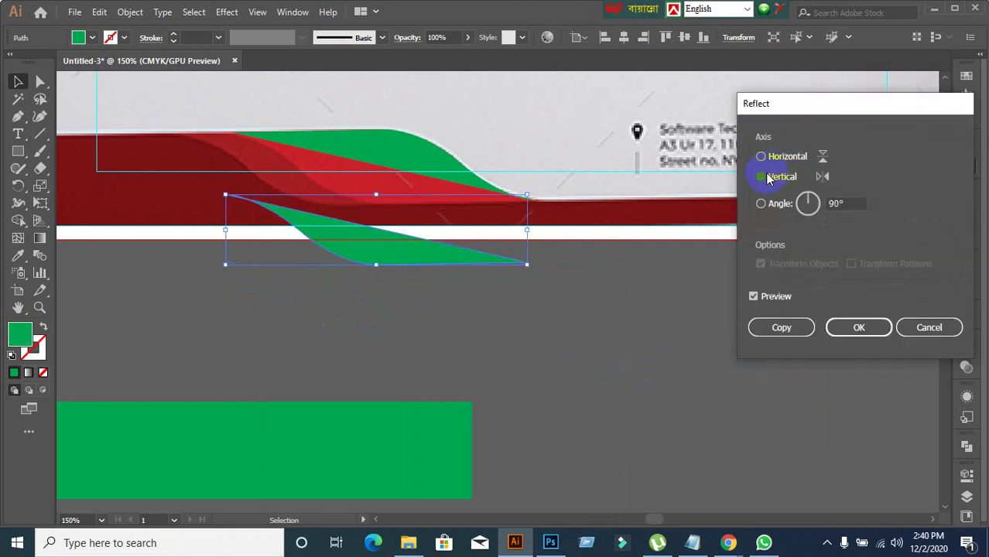
click(859, 328)
click(640, 357)
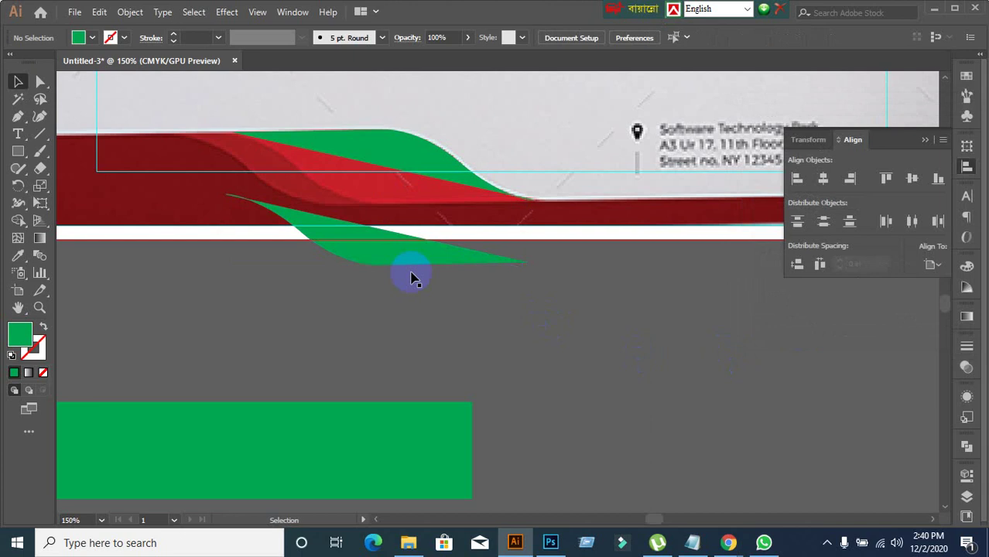
drag(388, 265, 401, 203)
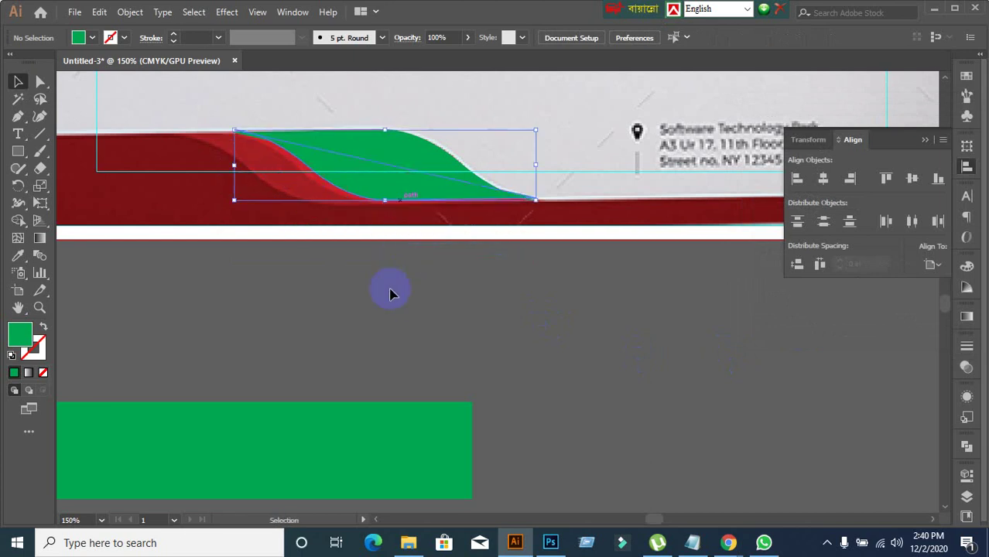
- Shift the lower half of the split green wave shape slightly away from the upper half and fill it with yellow
scroll(345, 296, up, 2)
drag(347, 266, 412, 434)
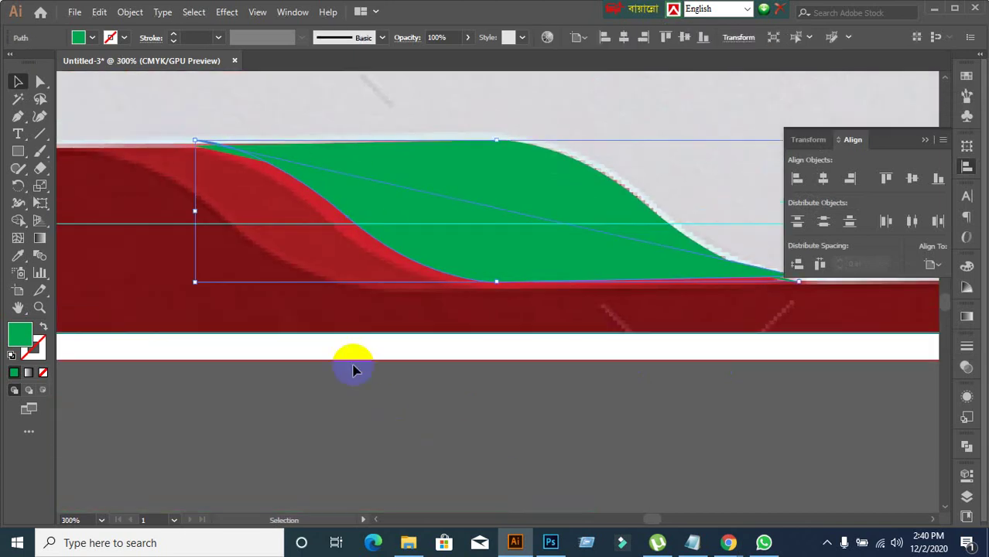
scroll(171, 196, up, 1)
click(148, 155)
drag(377, 205, 384, 221)
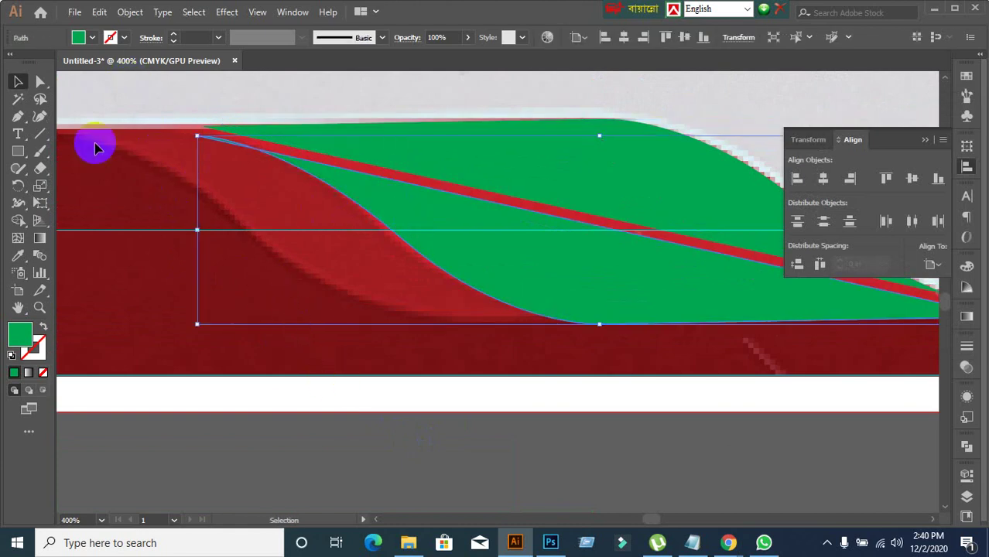
click(85, 38)
click(60, 63)
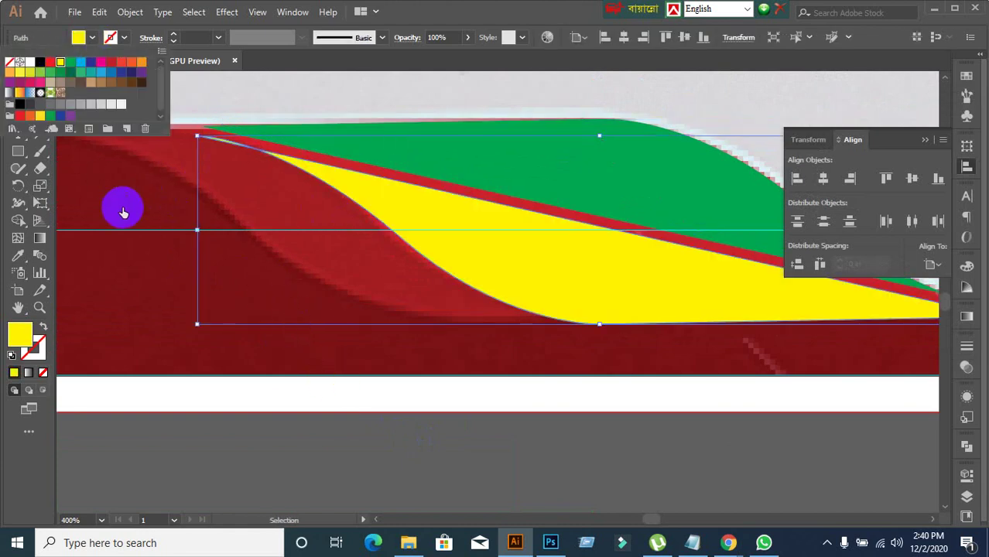
click(421, 399)
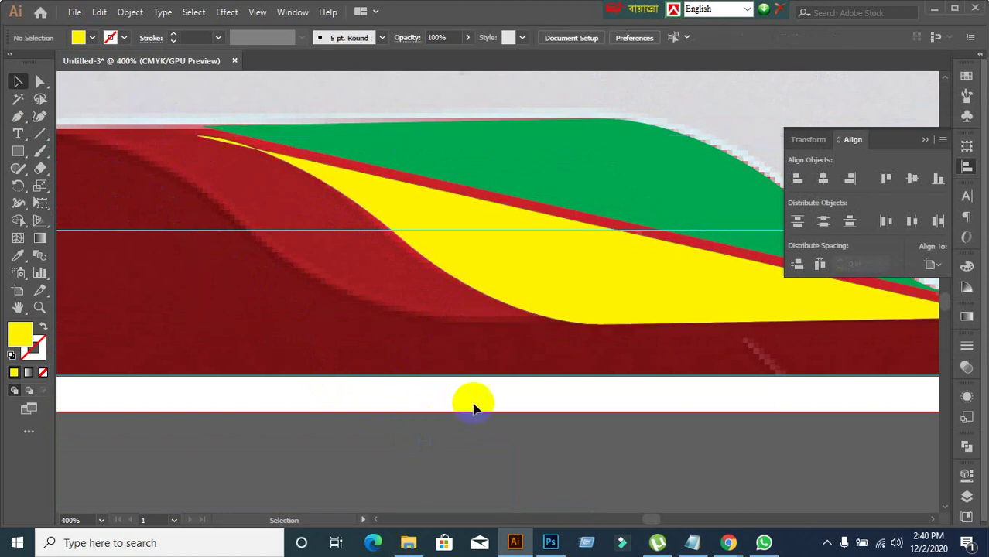
- Try moving the green upper half up off the wave, and undo the move while keeping the lower half yellow
drag(565, 183, 588, 134)
scroll(551, 251, down, 1)
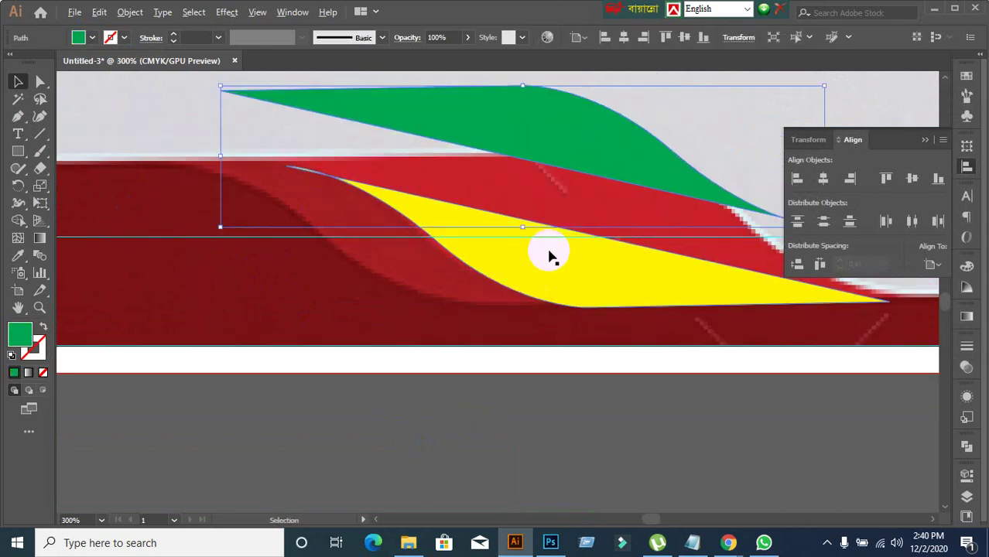
drag(569, 258, 473, 261)
key(ctrl+z)
key(ctrl+z)
key(ctrl+z)
key(ctrl+z)
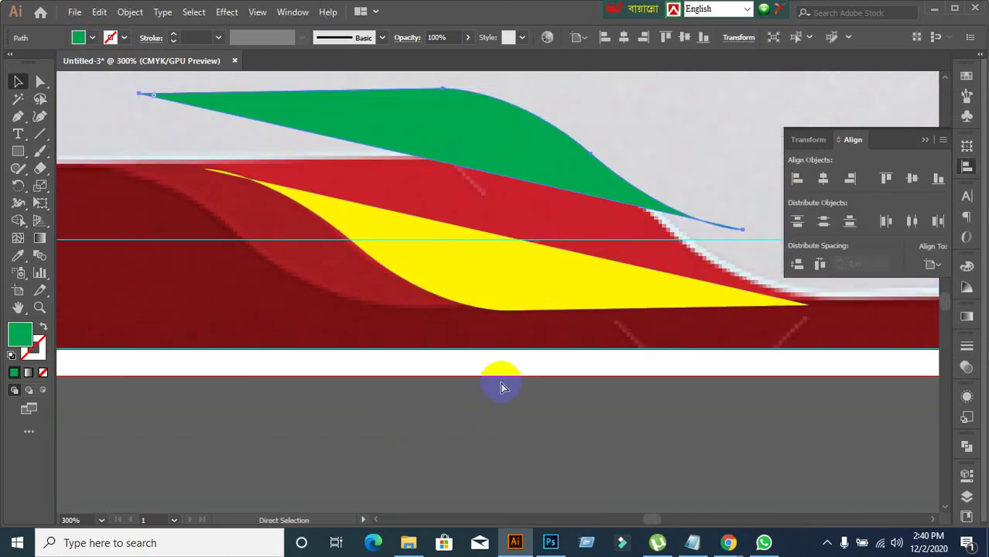
key(ctrl)
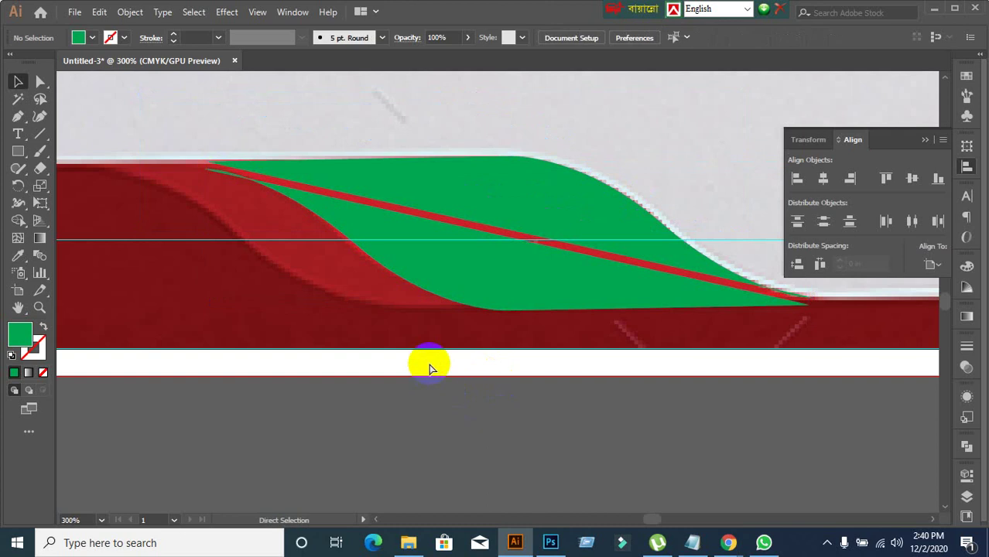
key(ctrl+shift+z)
key(ctrl+shift+z)
click(415, 418)
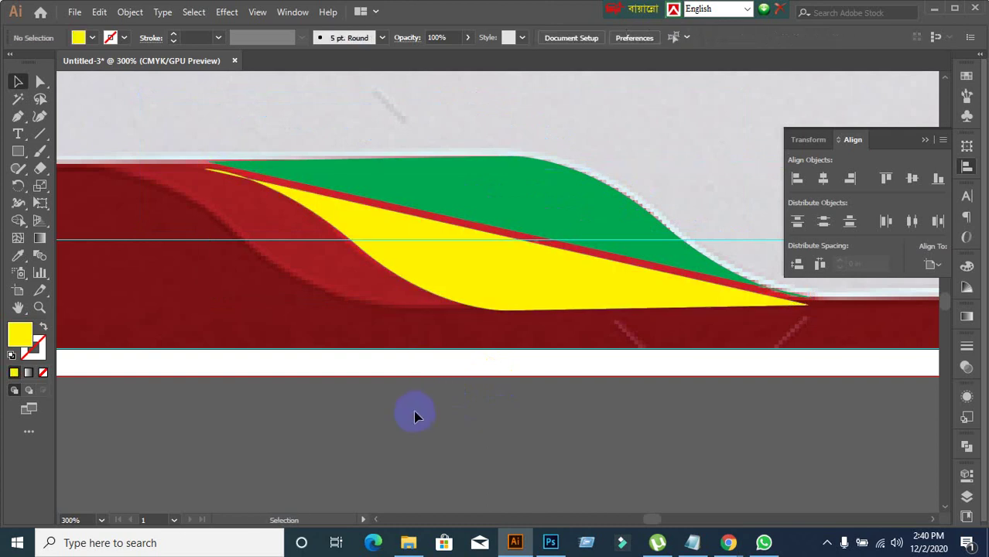
- Move the yellow half up against the green half so their tips and diagonal edges meet
drag(448, 293, 453, 284)
click(452, 387)
scroll(165, 122, up, 3)
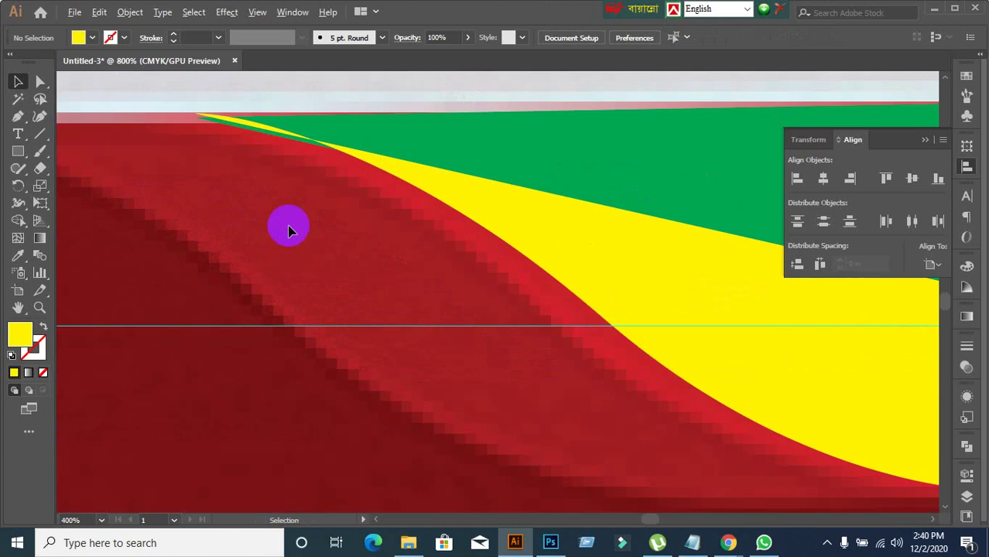
mouse_move(383, 172)
mouse_down()
mouse_move(382, 184)
mouse_move(385, 175)
mouse_up()
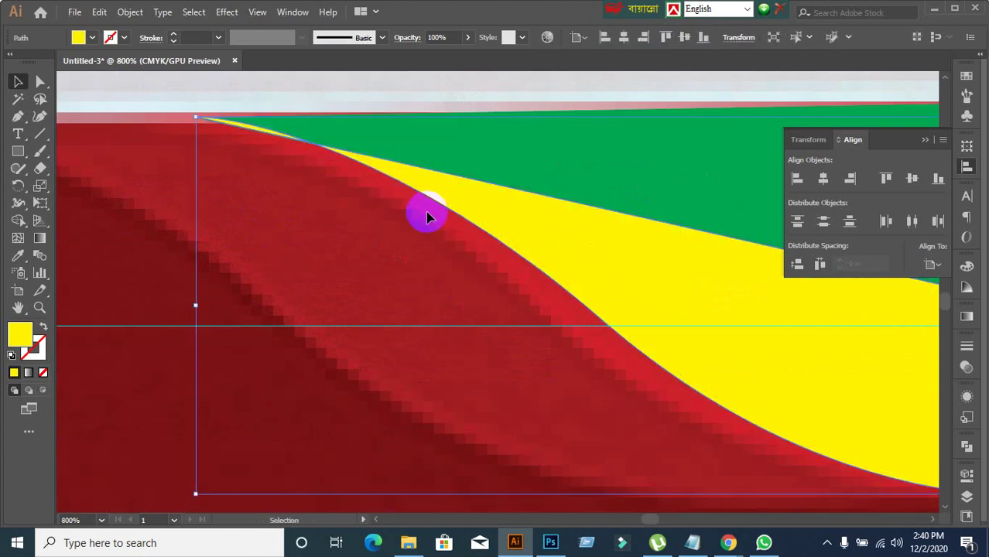
scroll(427, 219, down, 1)
scroll(427, 218, down, 3)
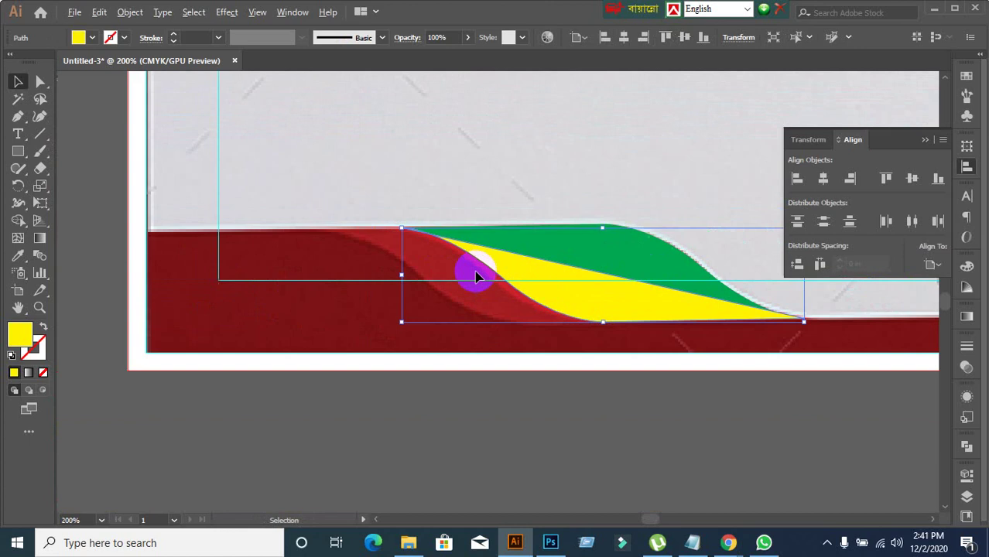
- Move the green and yellow halves together onto the empty canvas below the card
click(585, 370)
drag(682, 375, 527, 418)
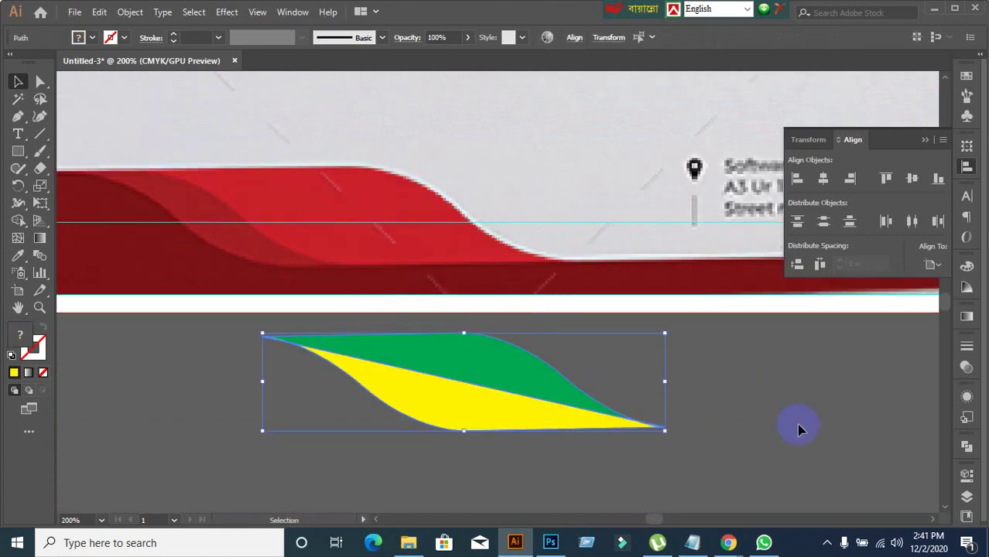
click(639, 465)
scroll(465, 470, up, 1)
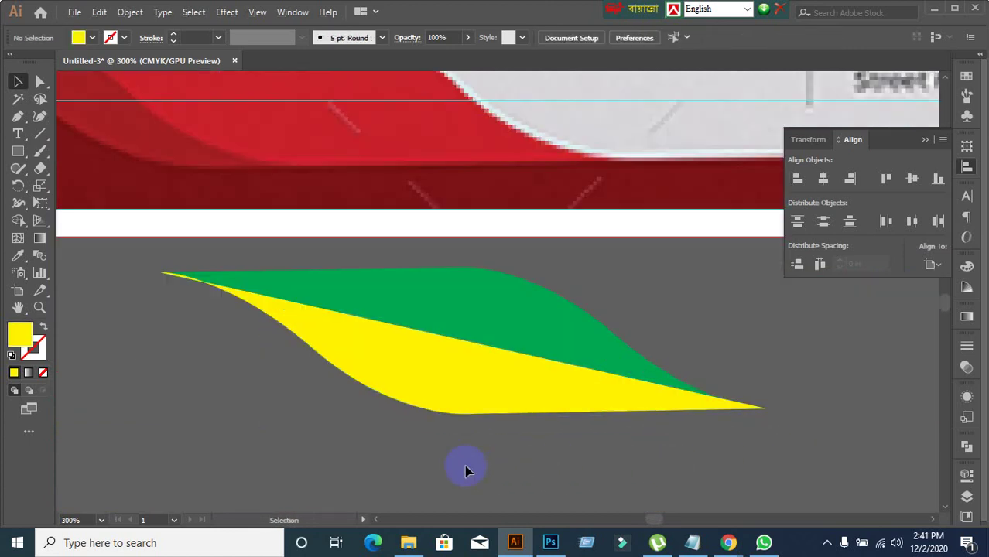
scroll(465, 471, down, 1)
scroll(470, 456, down, 2)
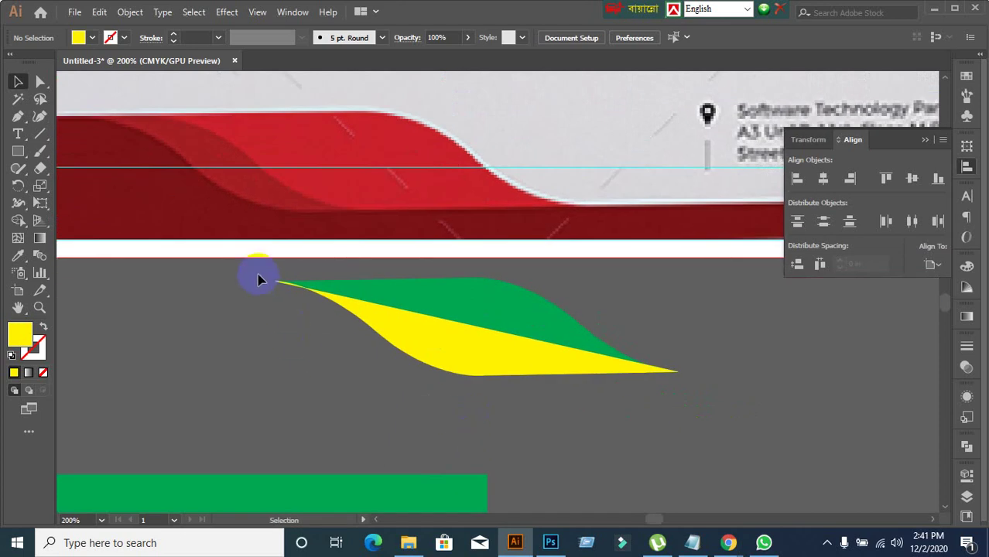
- Unite the green and yellow halves into a single yellow shape with Pathfinder
click(517, 341)
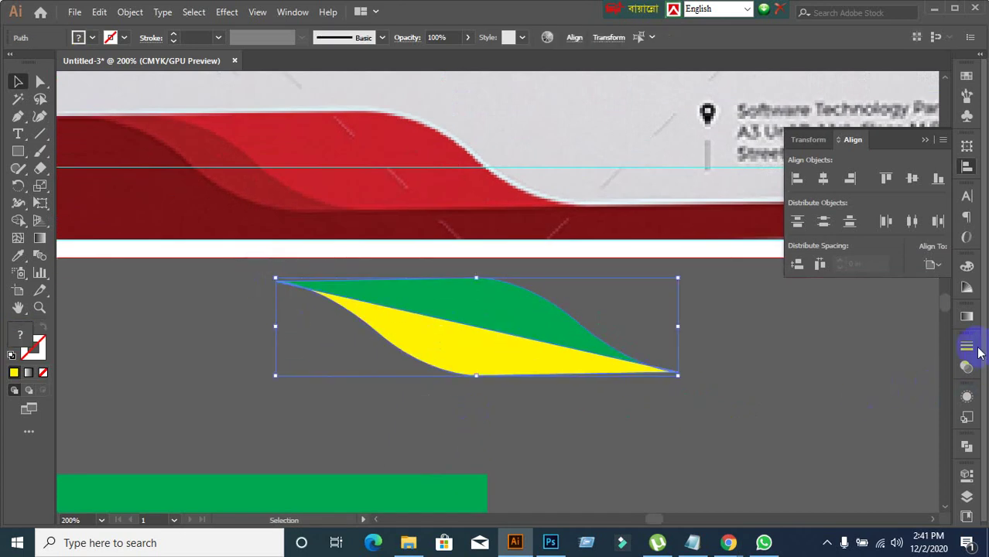
click(967, 449)
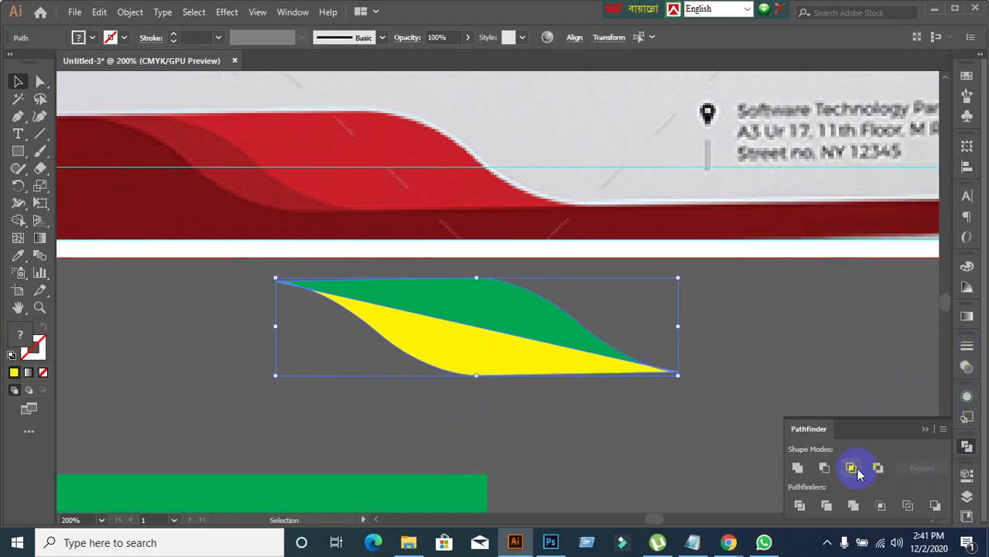
click(797, 469)
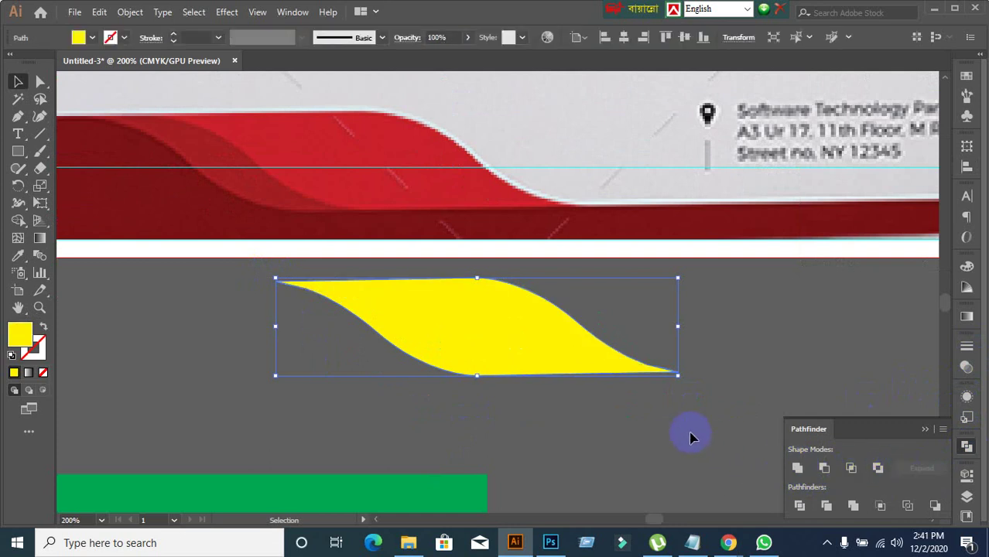
click(648, 426)
- Move the united yellow shape back over the bright red wave at the card's bottom edge
scroll(713, 438, down, 1)
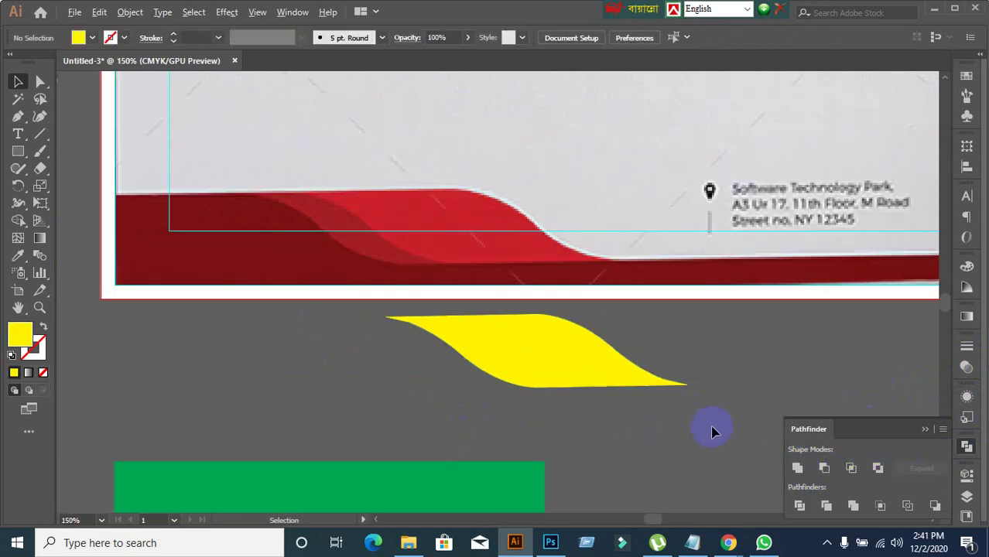
drag(579, 357, 509, 237)
click(540, 348)
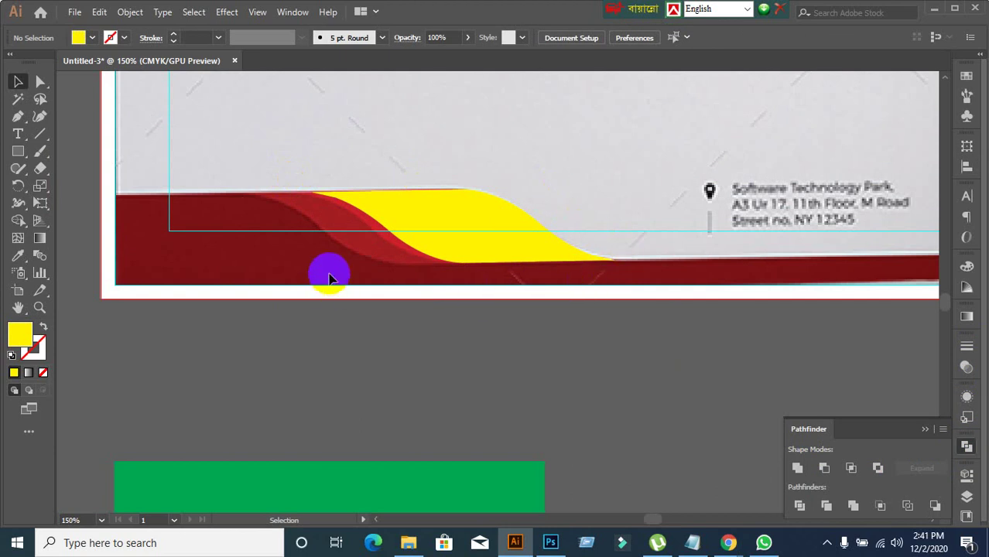
- Try moving the yellow shape down off the card, and undo the move
drag(447, 234, 653, 321)
key(ctrl+z)
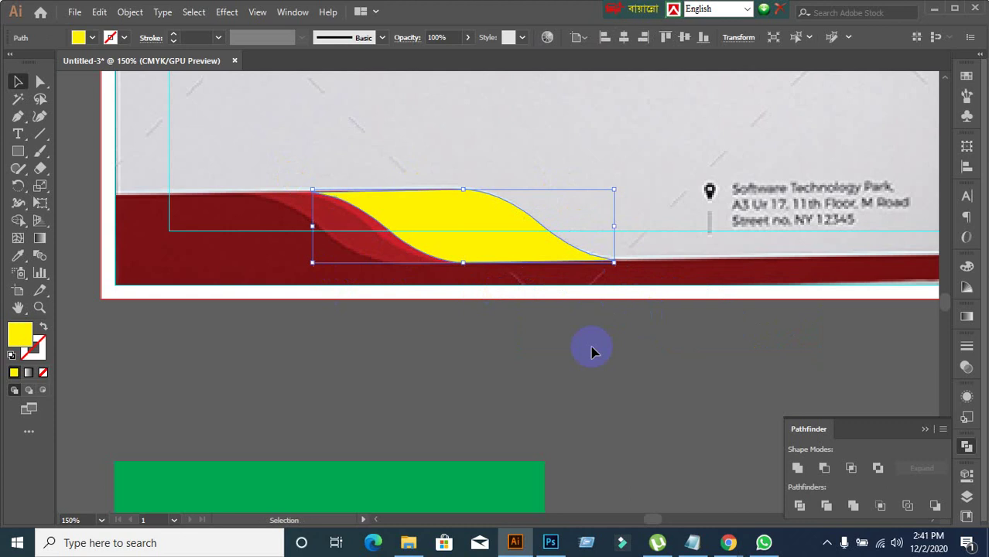
click(314, 299)
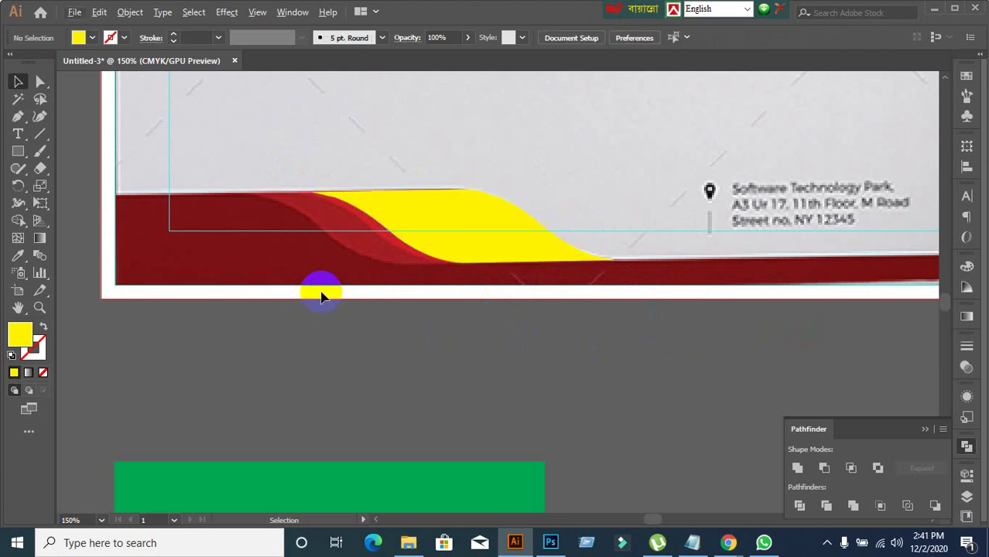
- Nudge the yellow shape left and up to line up with the left and top edges of the bright red wave
scroll(309, 253, up, 1)
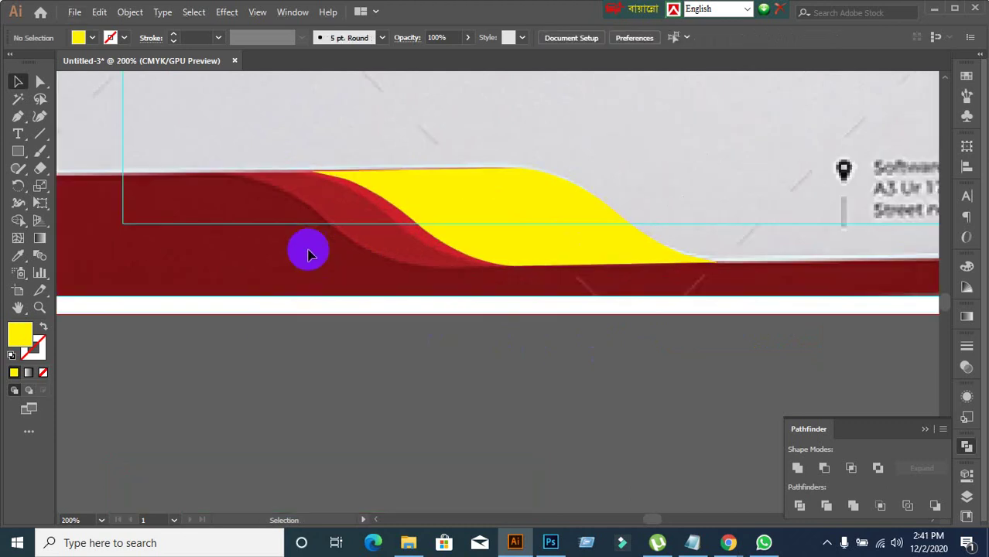
drag(453, 199, 446, 203)
key(Left)
key(Left)
key(Left)
key(Left)
key(Left)
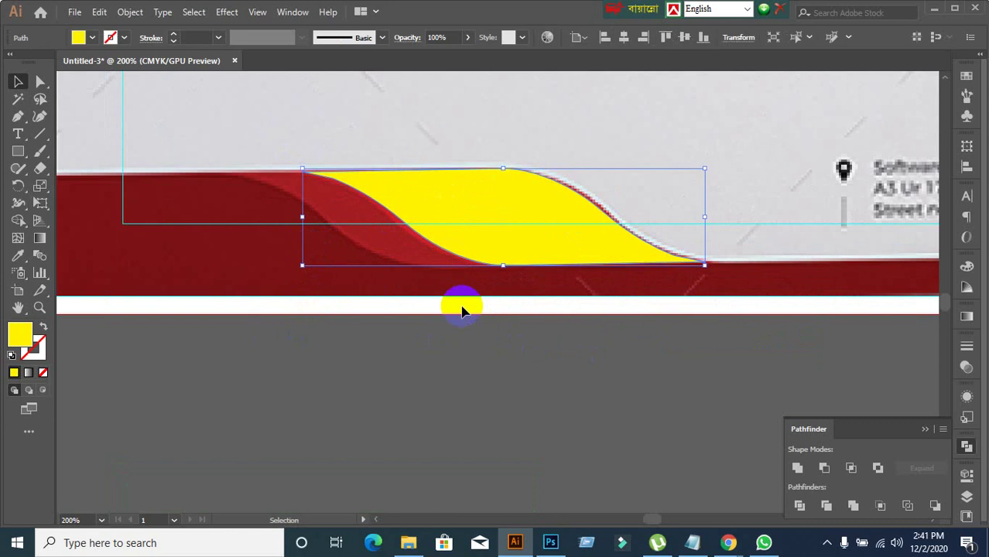
key(Up)
key(Up)
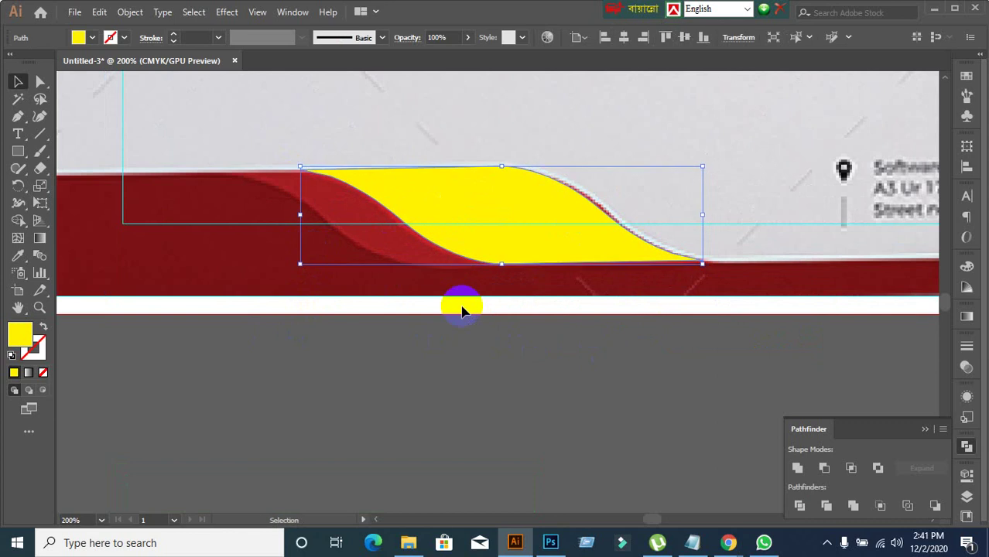
click(585, 378)
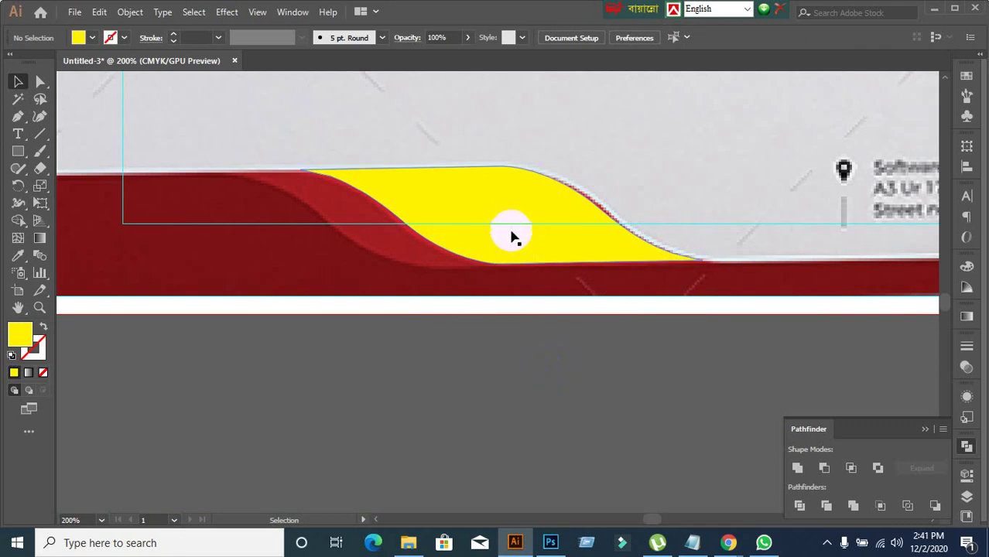
- Move the yellow shape aside to compare it with the red wave beneath, and undo the move
scroll(419, 276, up, 1)
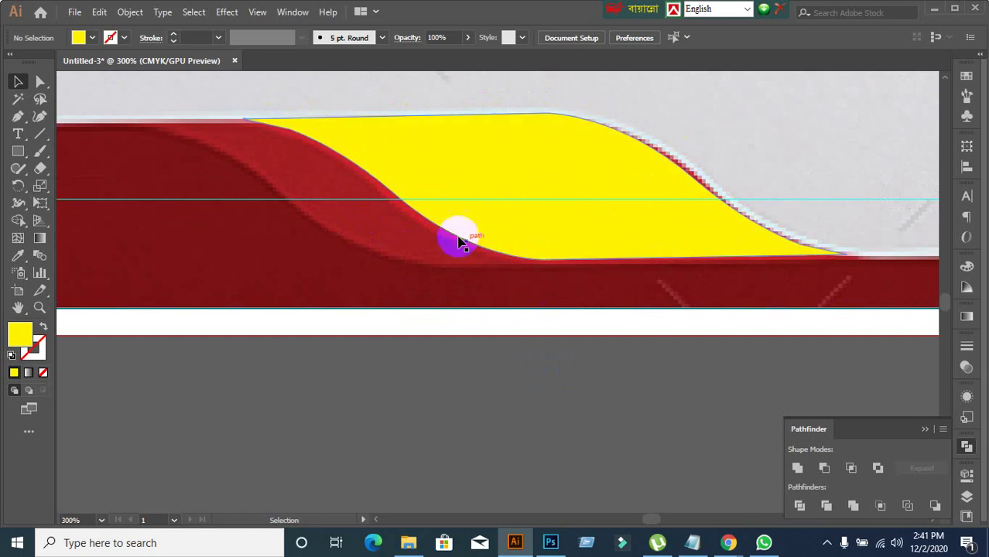
alt+scroll(466, 399, down, 1)
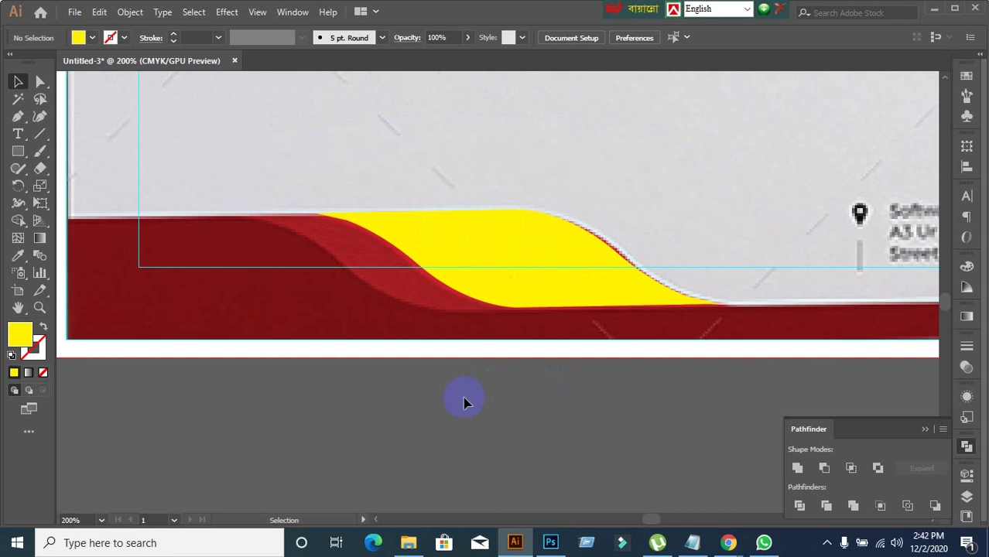
drag(498, 257, 673, 362)
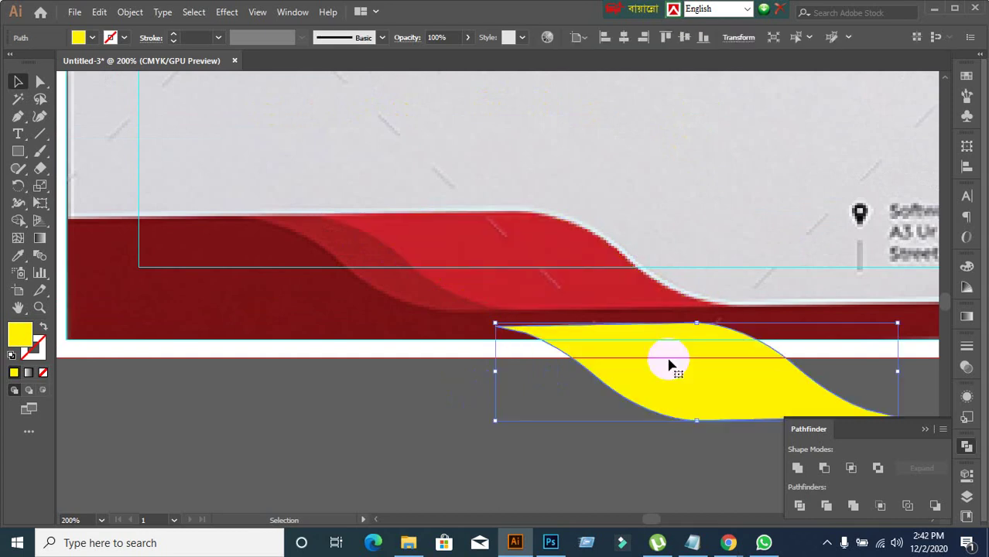
key(ctrl+z)
click(468, 391)
alt+scroll(468, 393, down, 1)
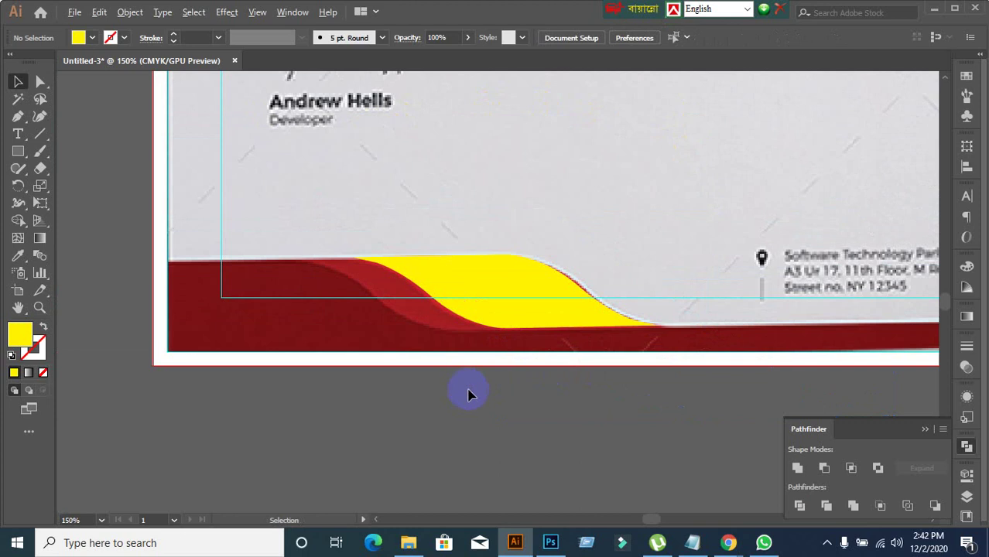
- Duplicate the yellow wave shape to the left, over the darker red wave band
alt+scroll(473, 404, up, 2)
scroll(479, 399, left, 2)
alt+scroll(515, 364, down, 1)
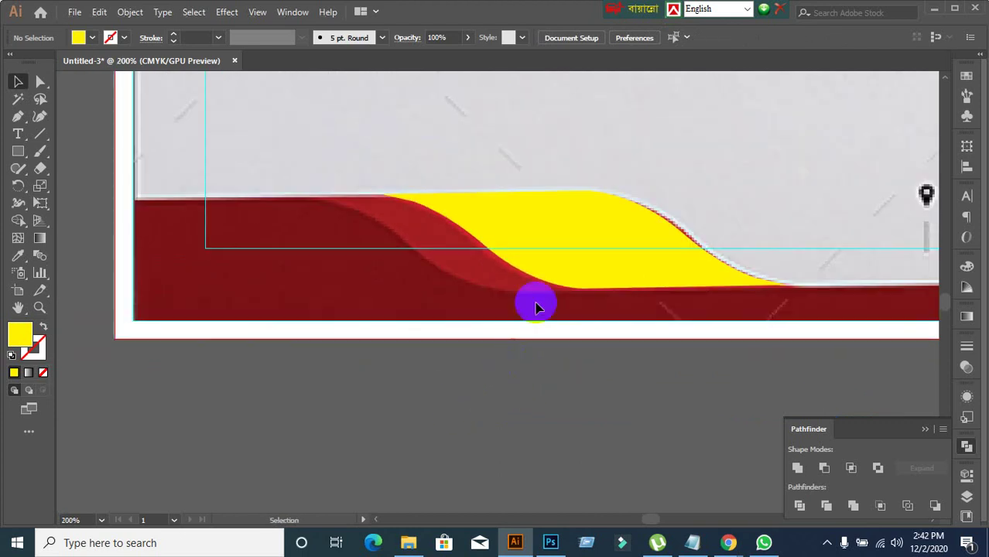
click(554, 262)
drag(554, 262, 476, 269)
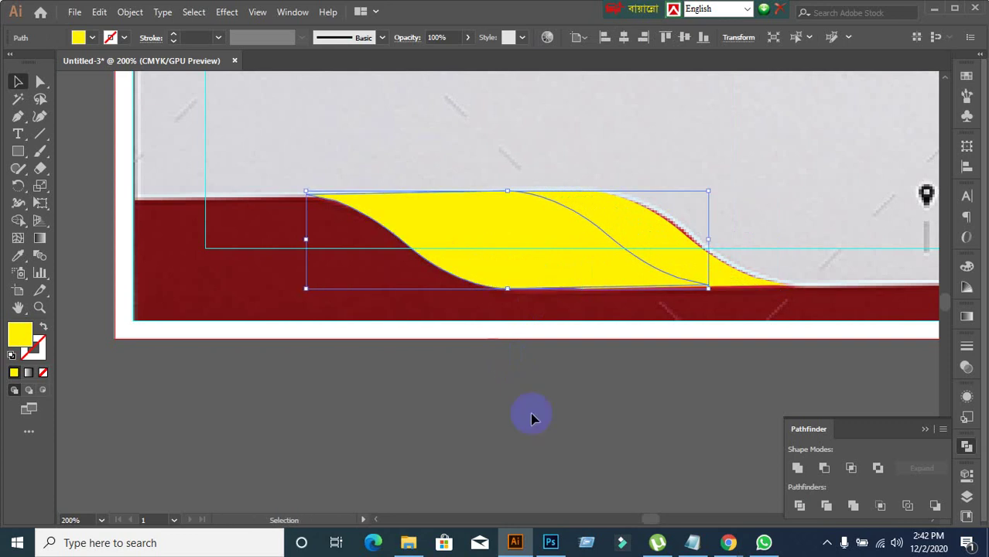
- Fill the duplicated wave shape with cyan blue
click(94, 38)
click(81, 61)
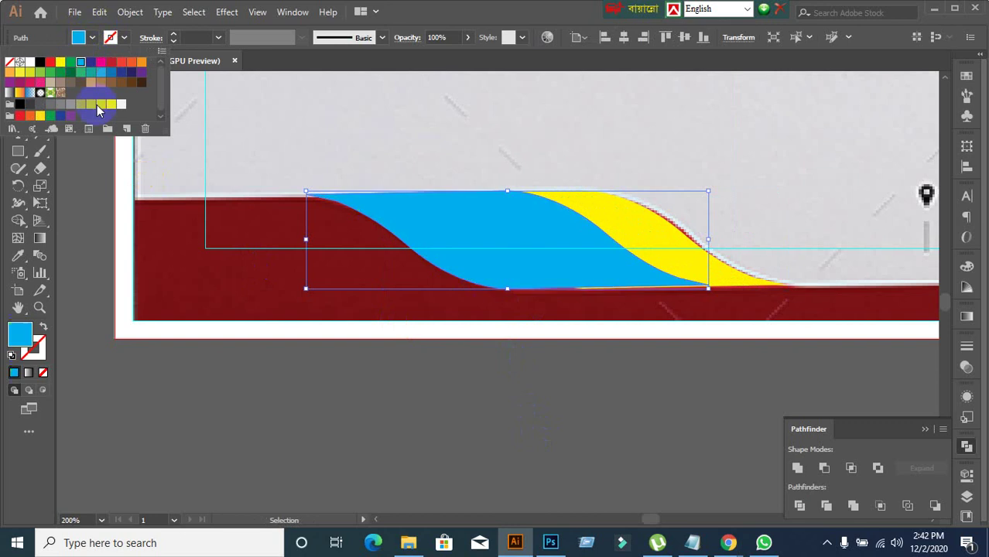
click(313, 439)
click(513, 336)
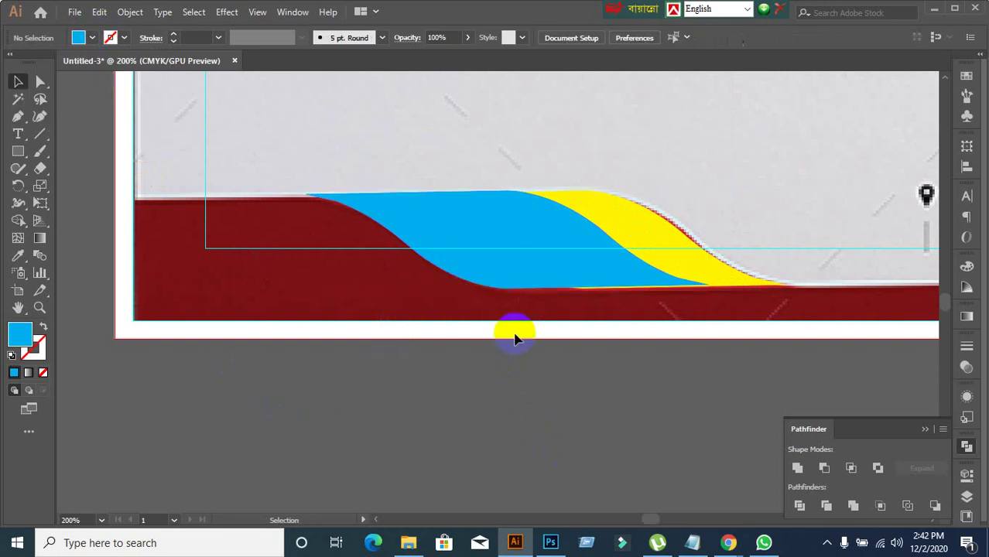
- Send the blue wave shape behind the yellow one
click(510, 268)
key(a)
key(ctrl+bracketleft)
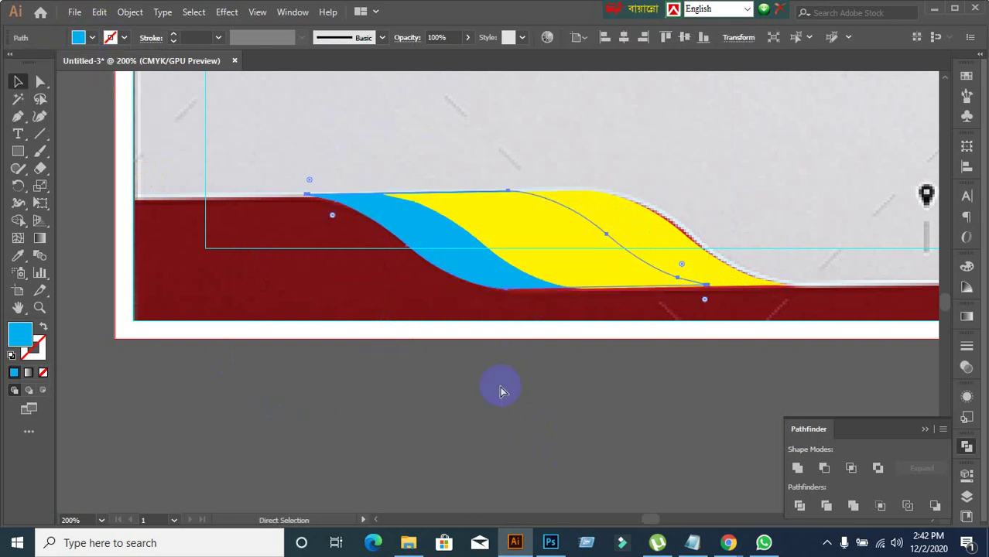
key(v)
click(501, 390)
scroll(500, 404, down, 1)
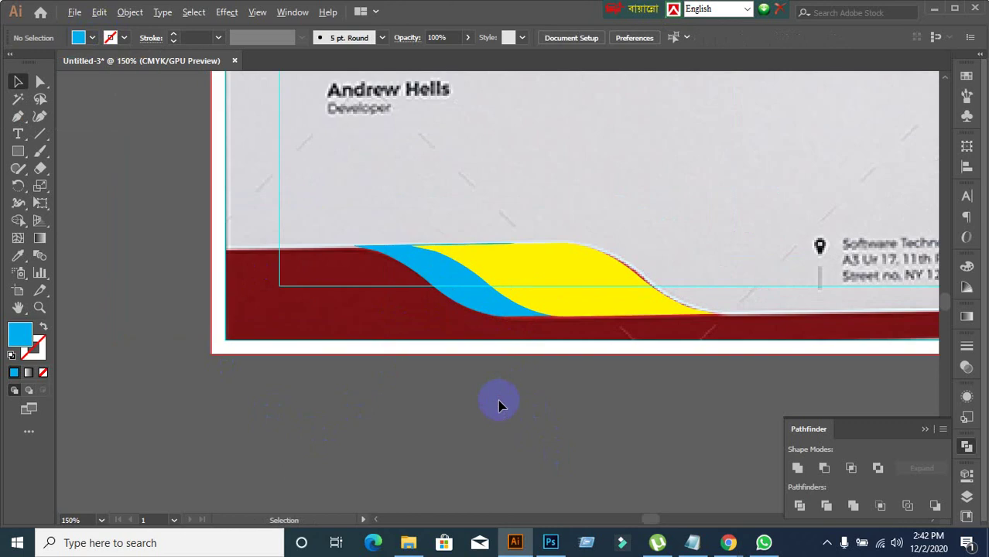
- Move the yellow and blue wave shapes together up off the red reference wave onto the grey card area
click(557, 292)
drag(557, 292, 701, 217)
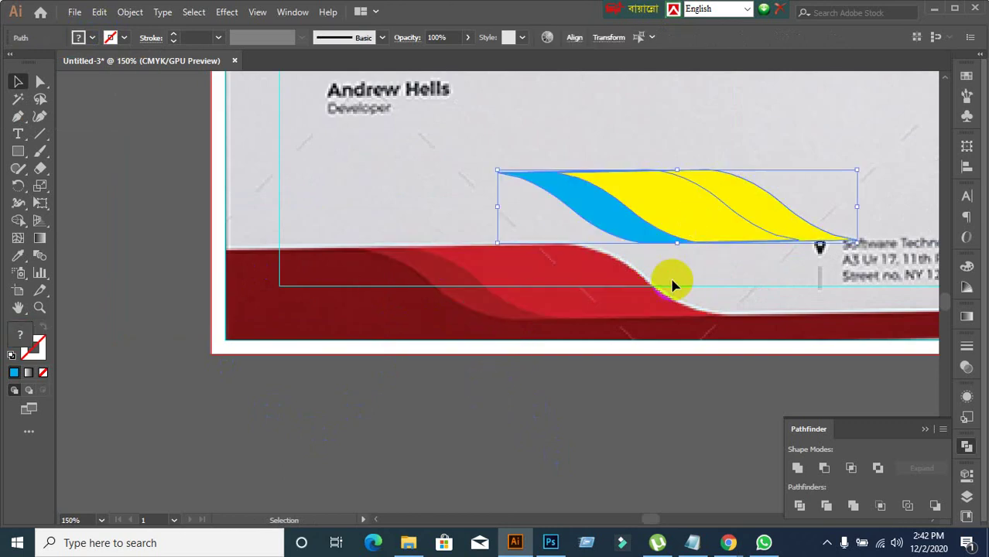
click(608, 400)
- Align the top edges of the yellow and blue shapes to each other, using the selection rather than the artboard as reference
click(619, 227)
click(967, 166)
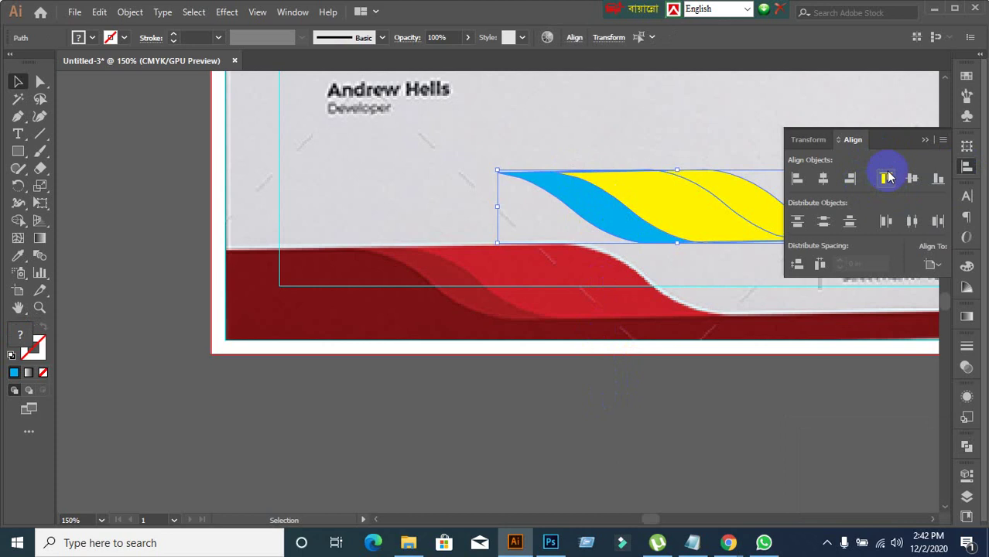
click(887, 178)
key(ctrl+z)
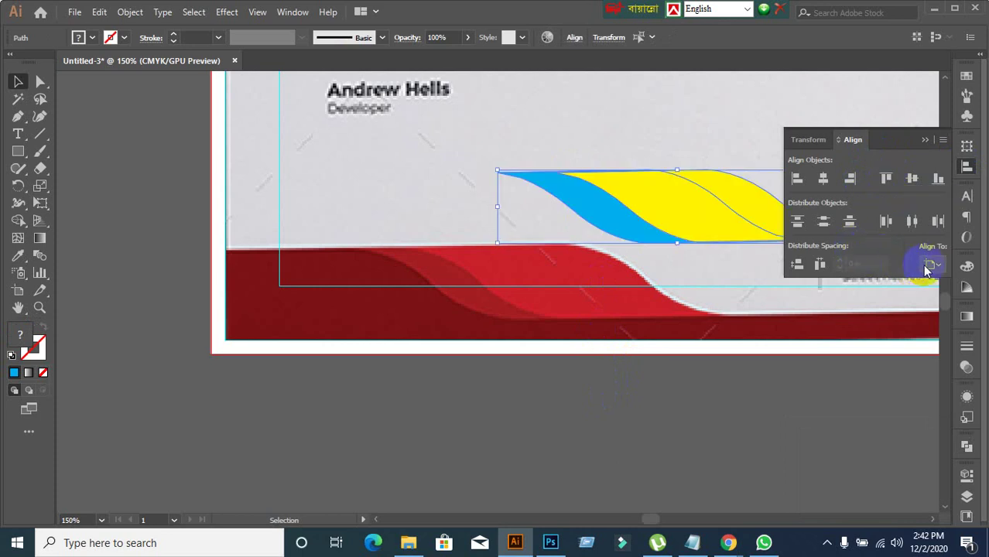
click(931, 266)
click(916, 281)
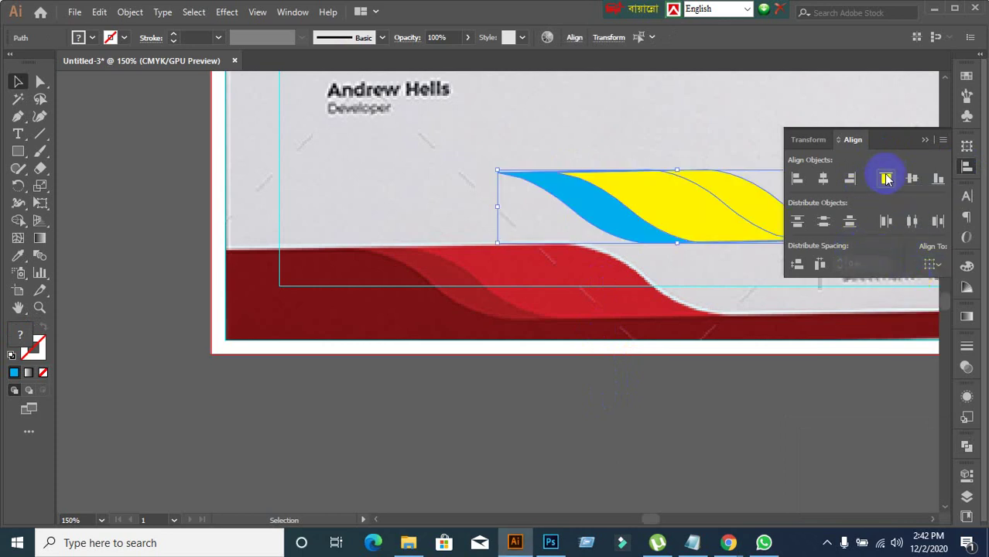
click(590, 425)
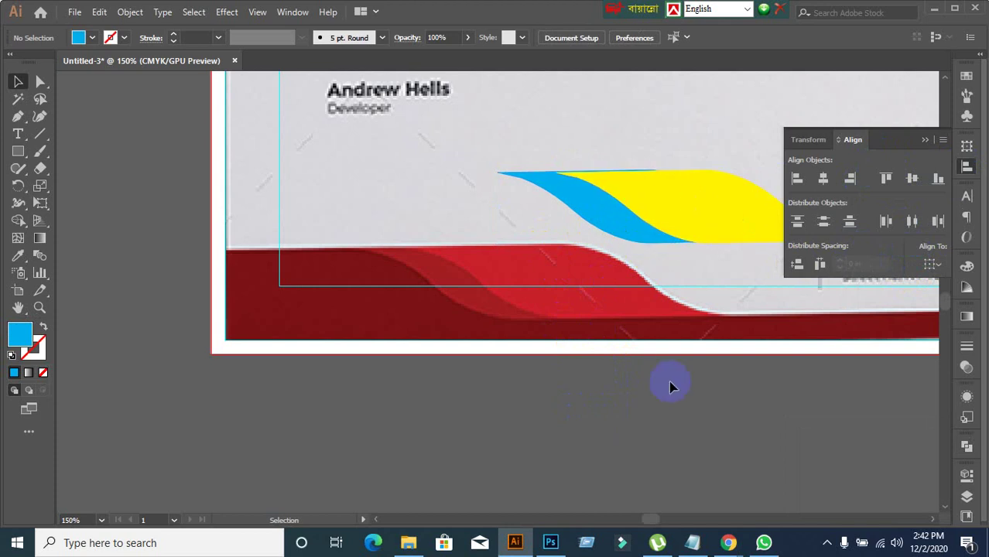
- Move the yellow and blue shapes together back down over the red reference wave
drag(671, 377, 480, 338)
drag(589, 194, 498, 286)
click(513, 401)
click(503, 287)
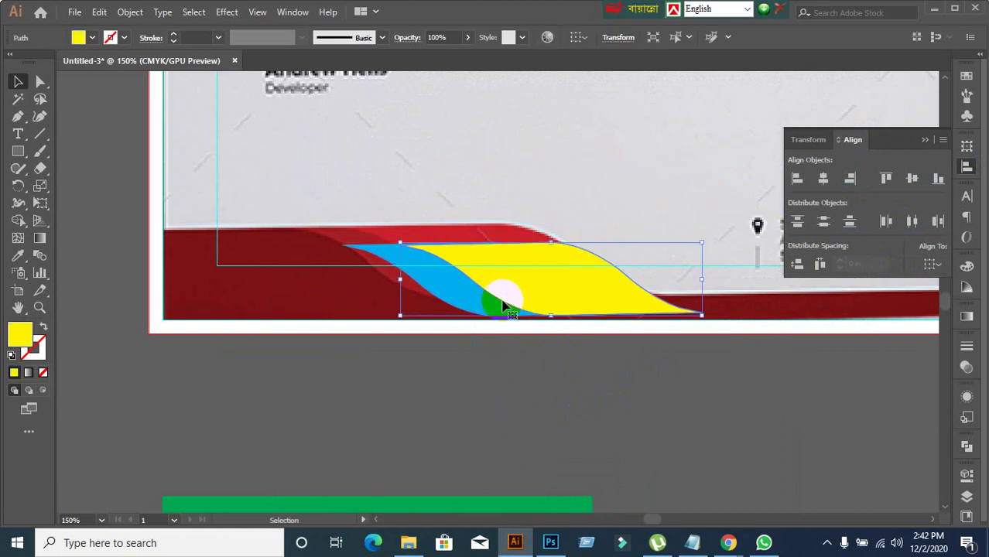
click(398, 336)
click(395, 267)
click(404, 342)
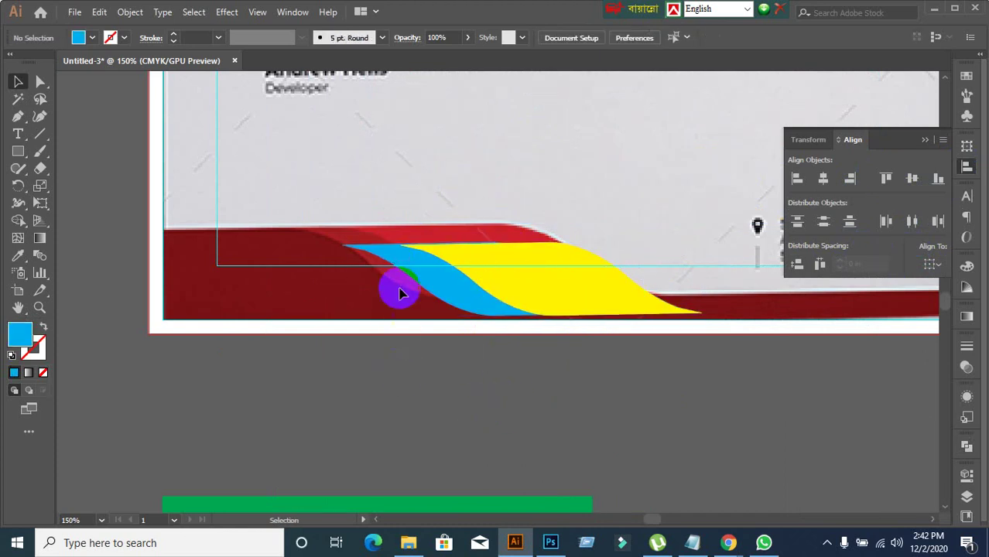
- Examine the anchor points at the pointed left tip of the blue shape
scroll(372, 271, up, 5)
click(337, 211)
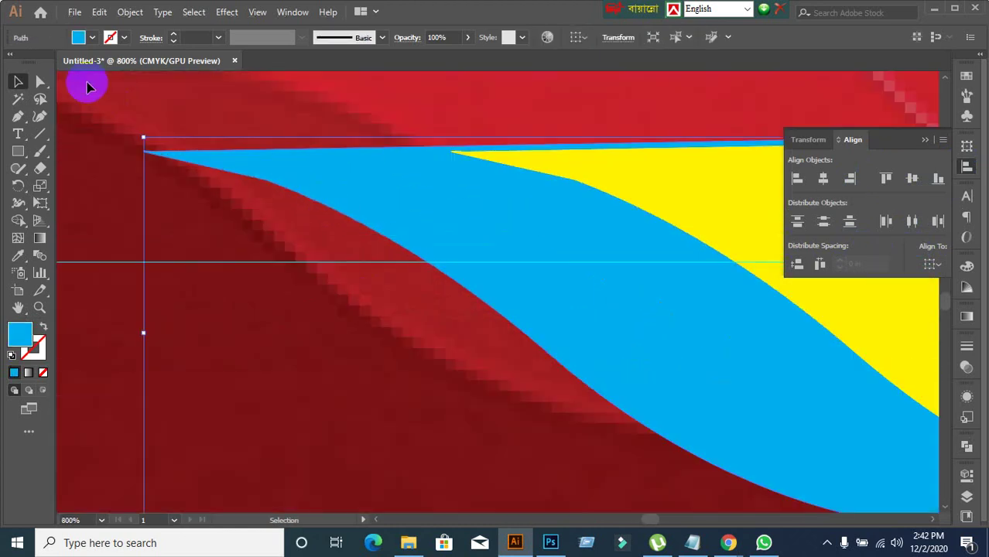
click(40, 82)
click(271, 186)
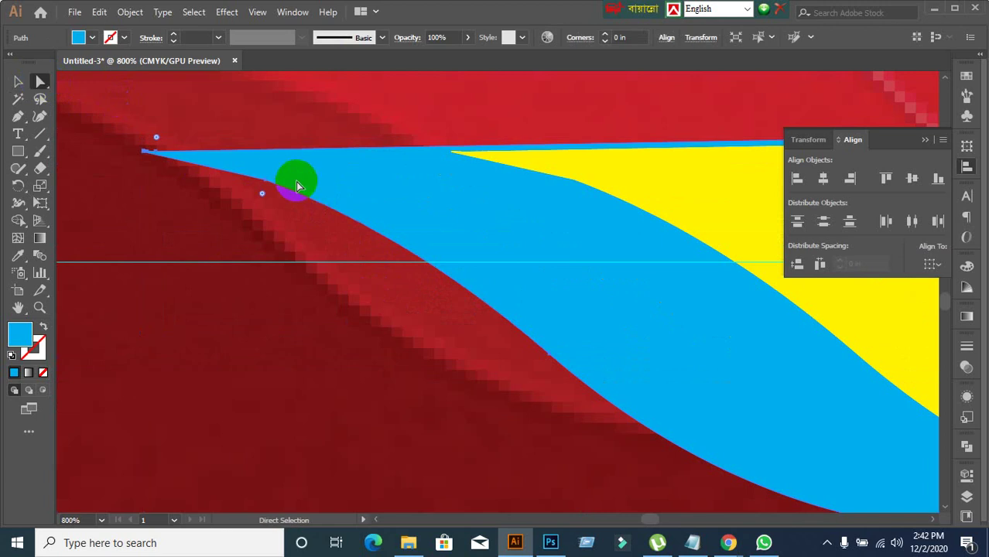
scroll(147, 154, up, 3)
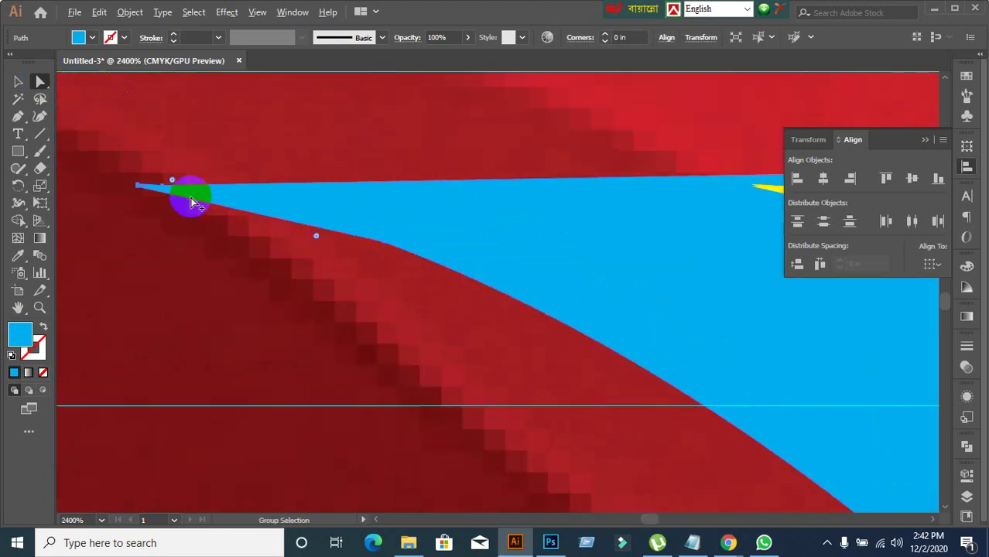
scroll(191, 200, down, 5)
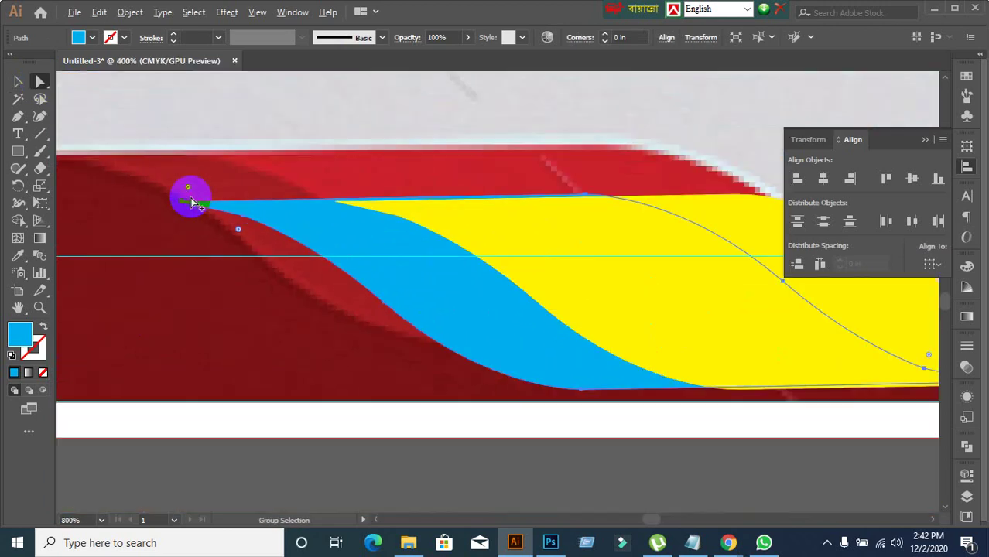
click(17, 82)
click(372, 462)
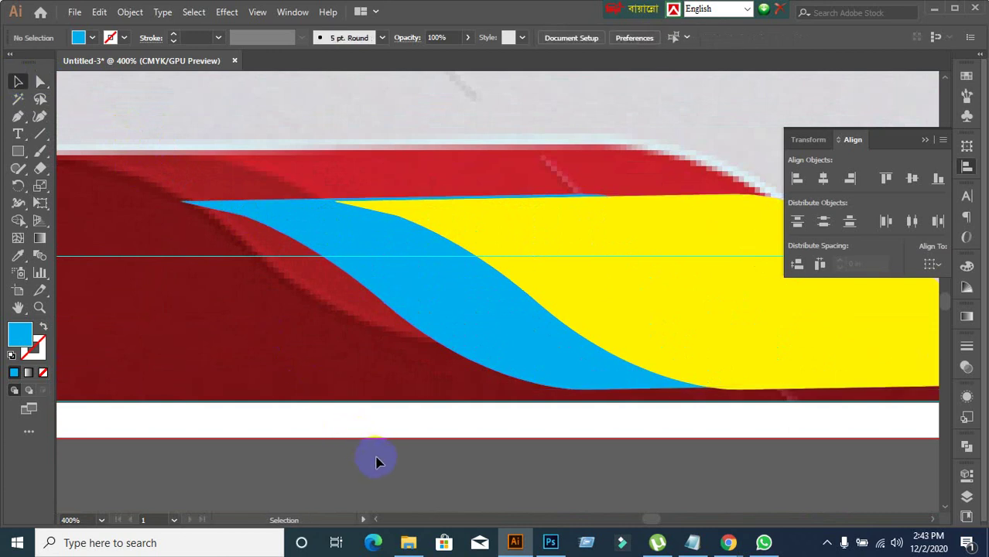
- Compare the edges of the blue and yellow shapes with the red reference wave beneath them
scroll(376, 462, down, 1)
scroll(394, 464, down, 2)
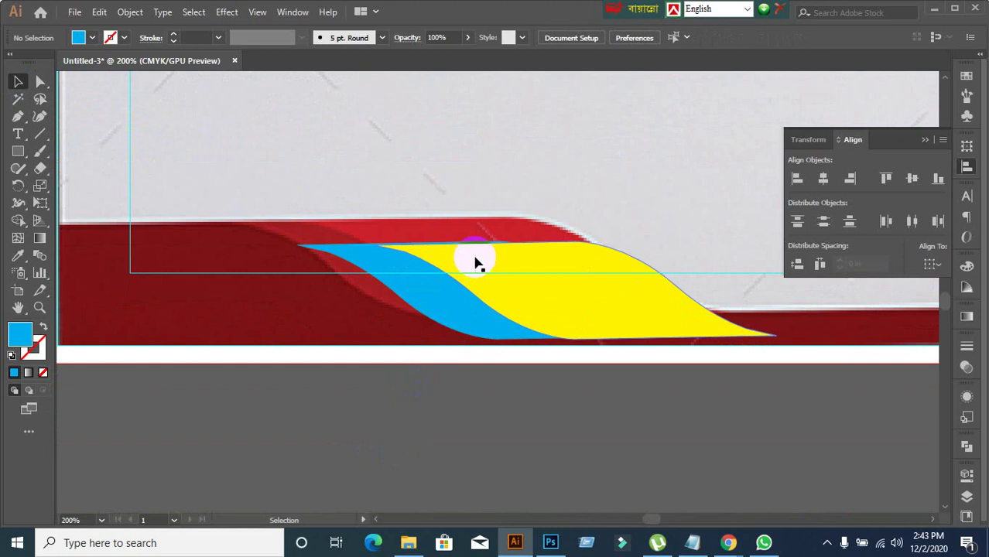
scroll(419, 265, up, 2)
scroll(404, 263, down, 1)
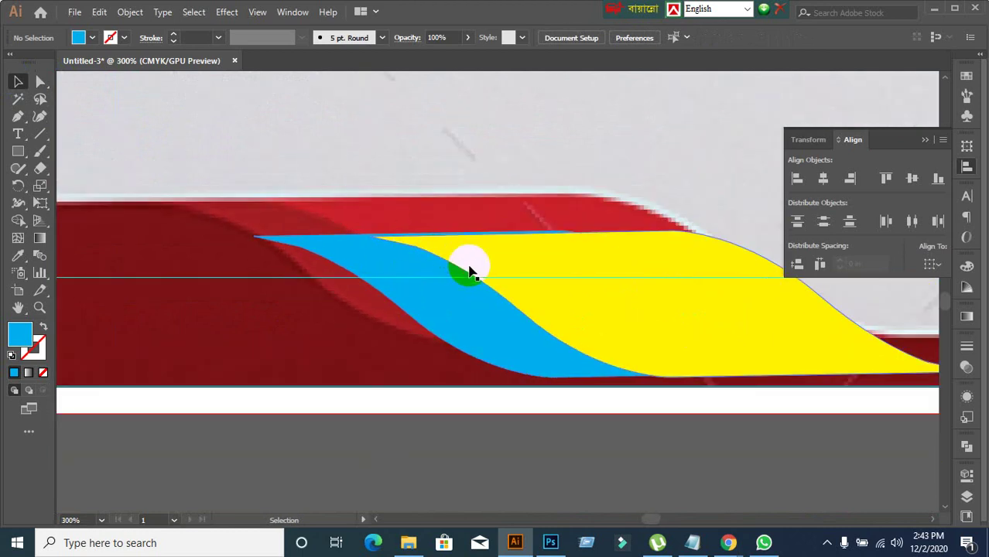
click(474, 271)
click(452, 409)
scroll(448, 348, up, 3)
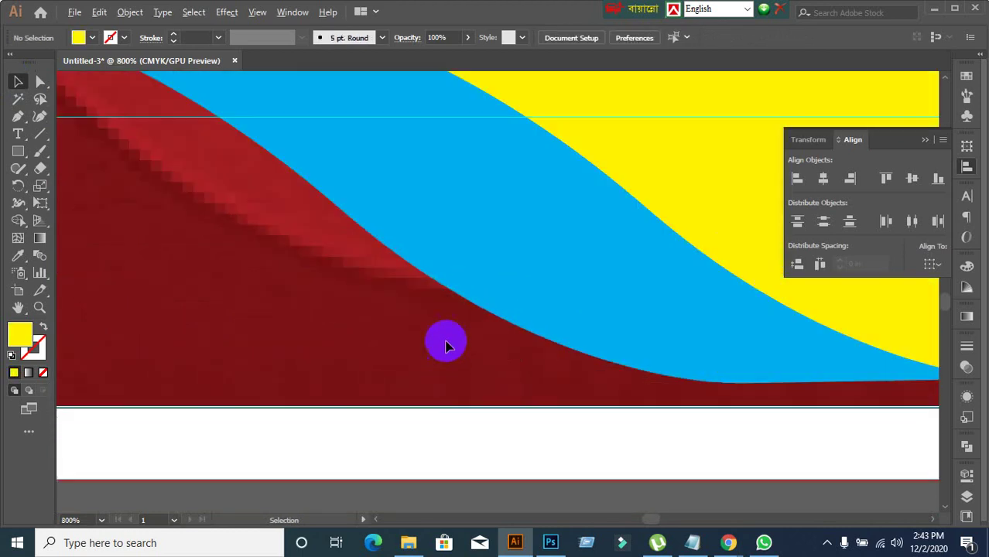
scroll(459, 317, down, 1)
scroll(583, 338, down, 1)
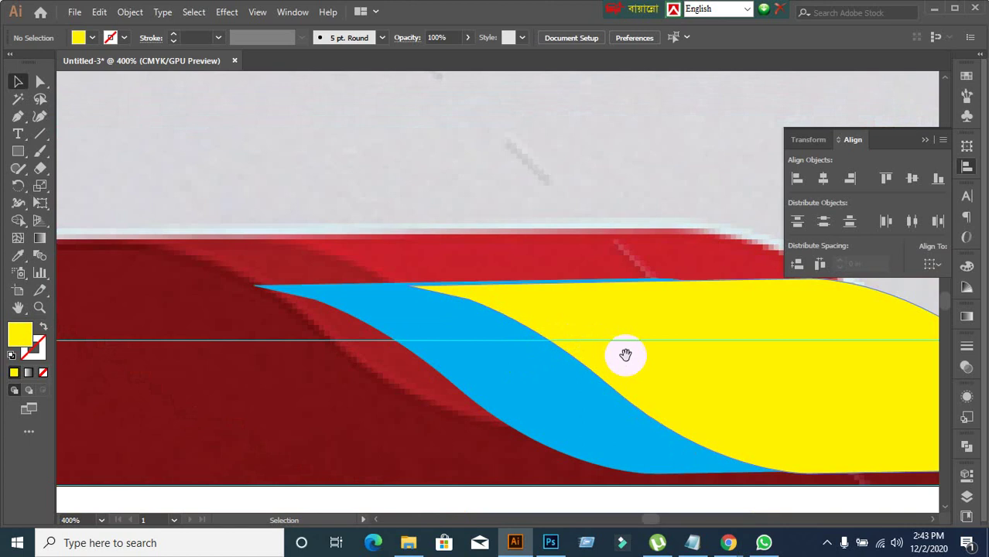
- Align the yellow and blue shapes to each other by their vertical centers
drag(625, 354, 466, 289)
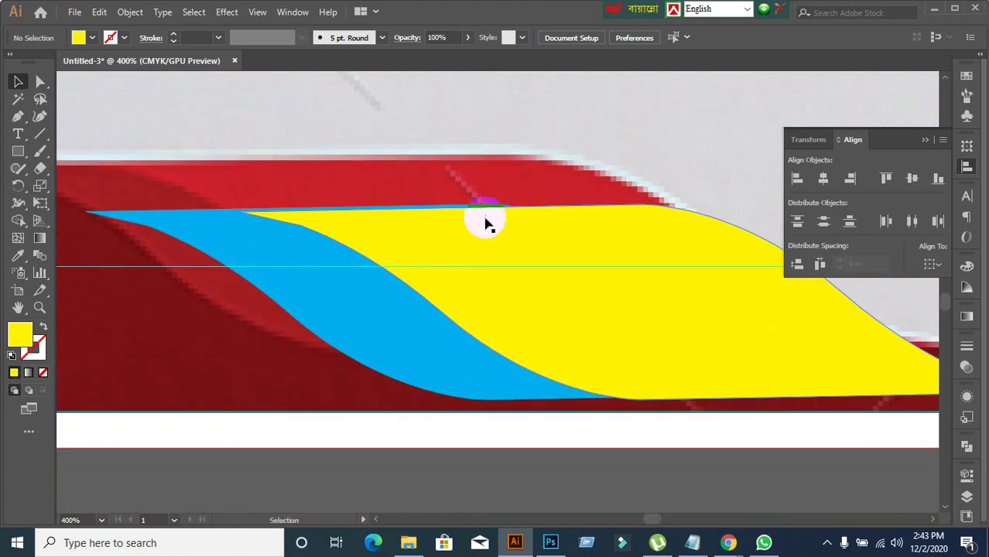
scroll(497, 260, down, 1)
click(490, 341)
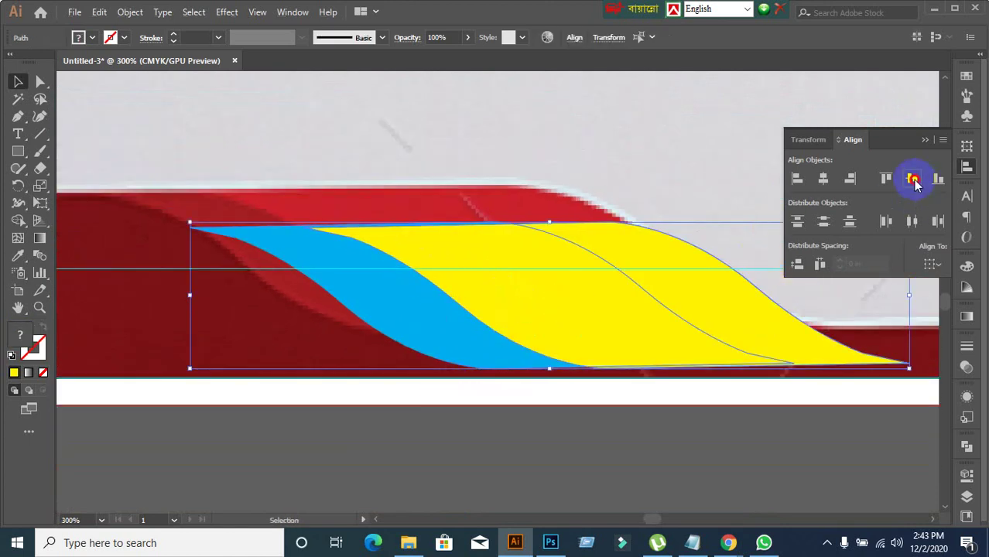
click(484, 430)
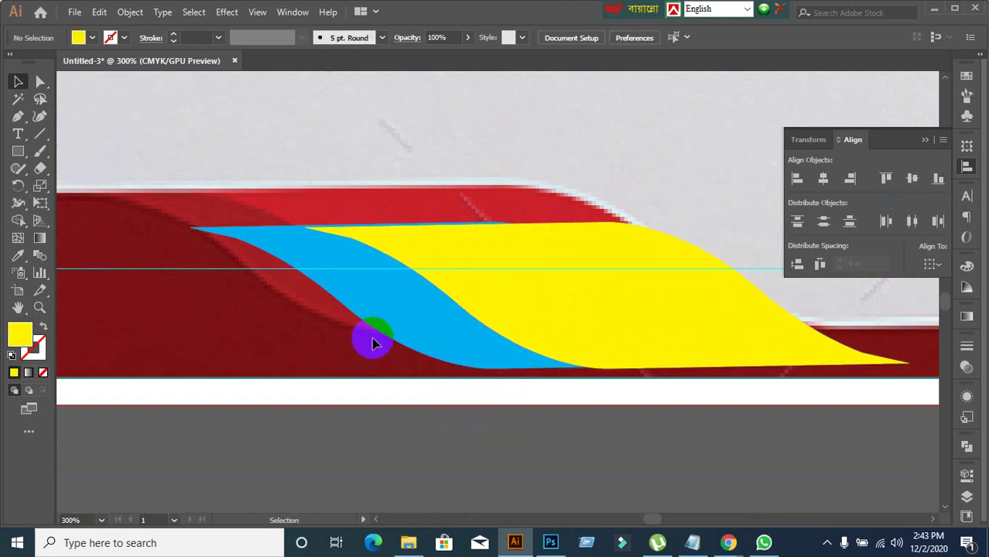
- Move the aligned yellow and blue shapes up clear of the red reference wave
click(481, 321)
drag(528, 330, 570, 194)
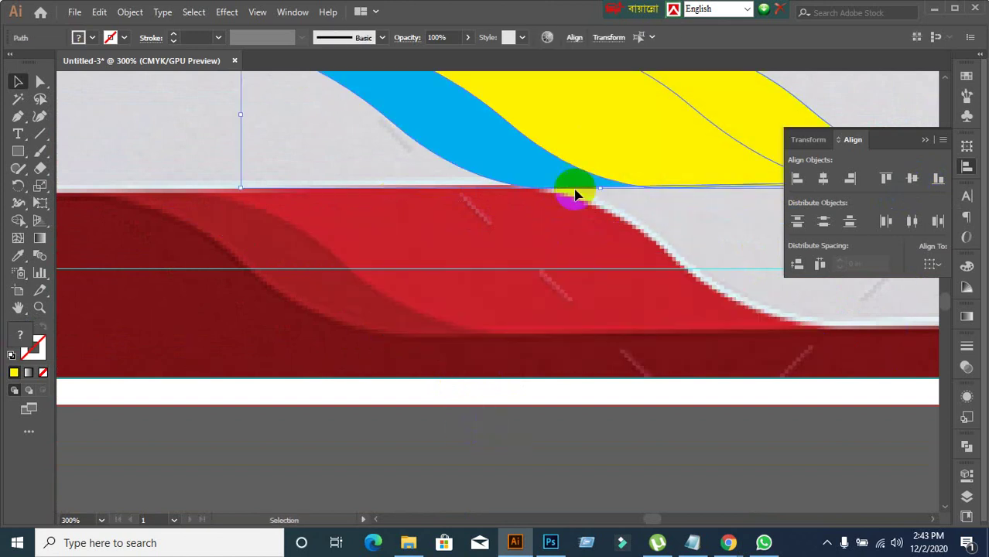
scroll(465, 439, up, 1)
click(641, 439)
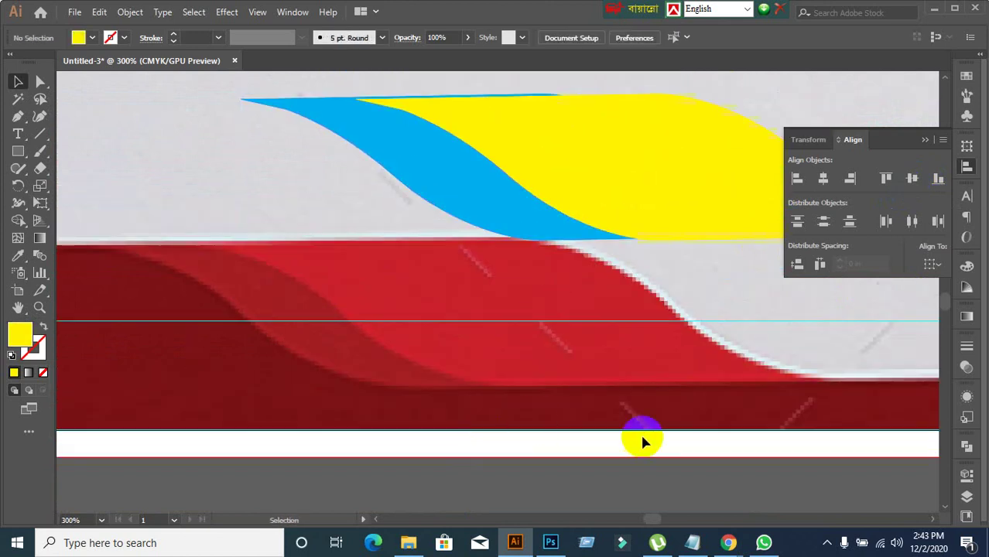
- Try to move the yellow shape slightly up and to the right, and undo the move
drag(621, 287, 521, 287)
drag(554, 236, 569, 219)
key(ctrl+z)
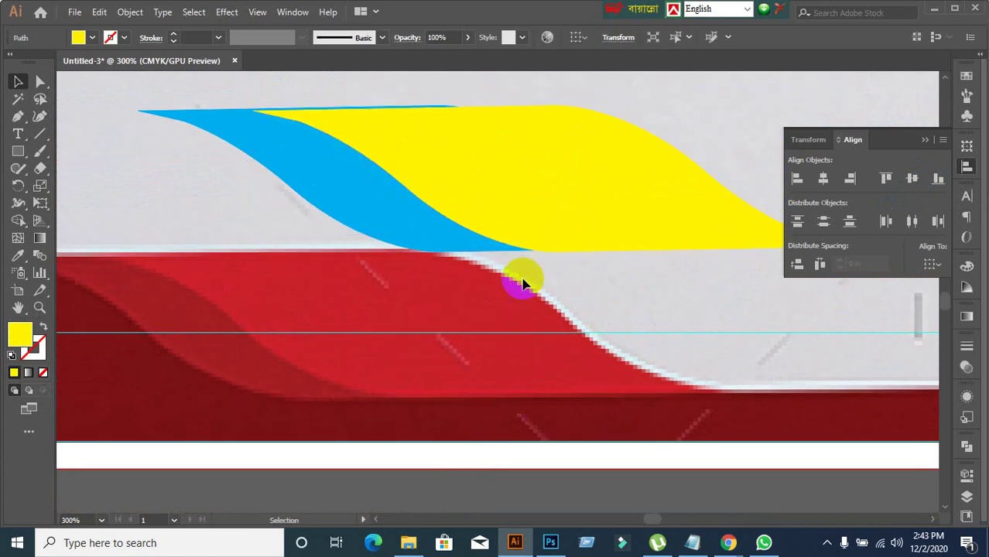
click(458, 243)
click(552, 299)
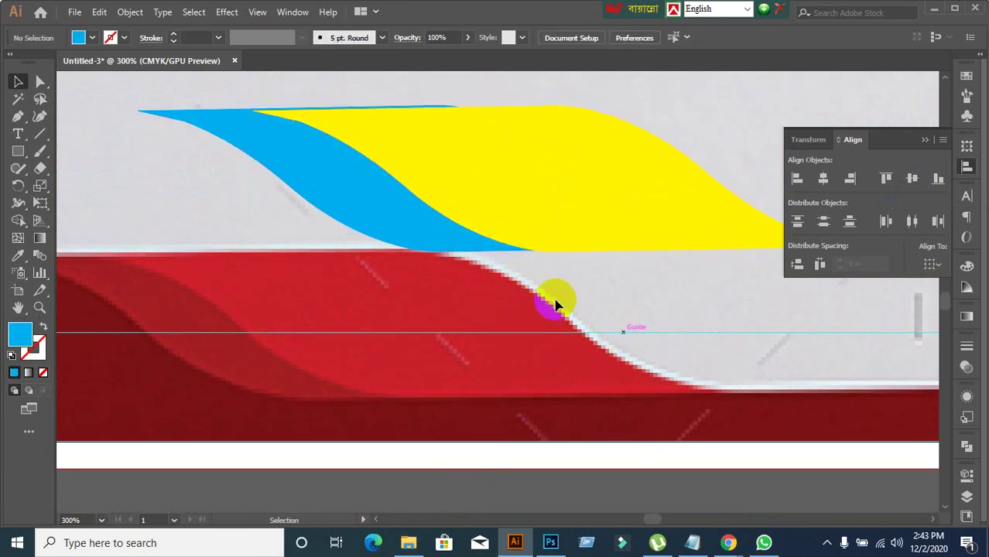
- Inspect the blue shape's anchor points along its top edge and close up at its left end
click(475, 239)
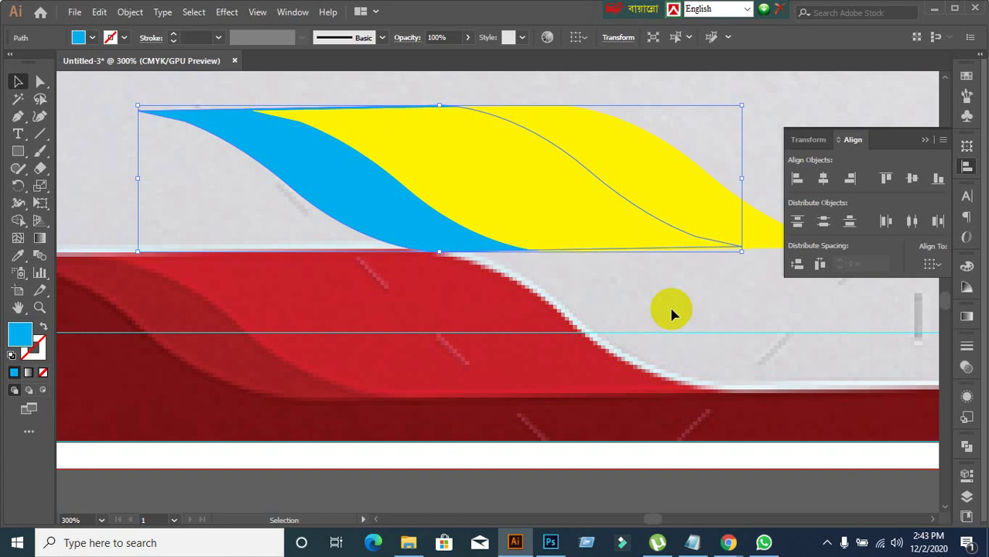
click(665, 314)
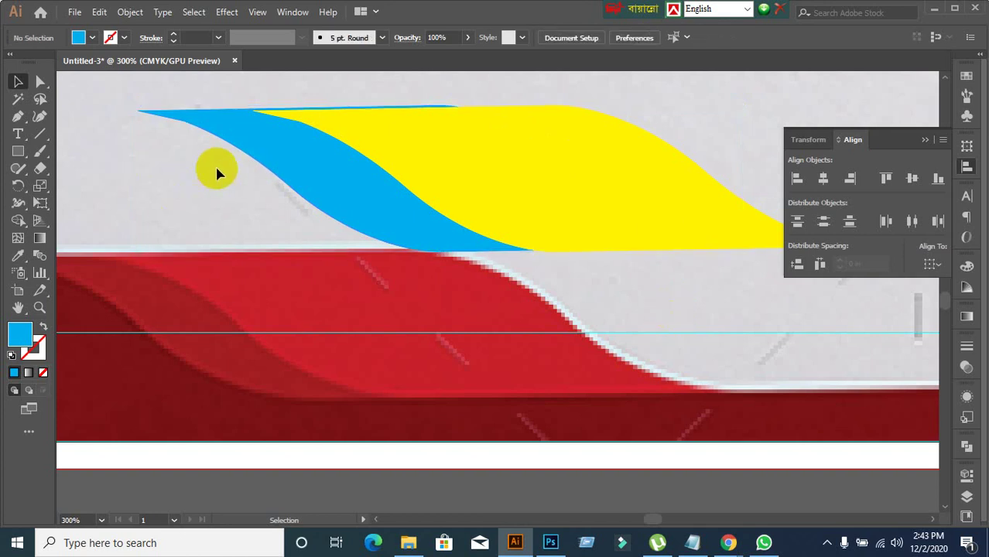
click(230, 134)
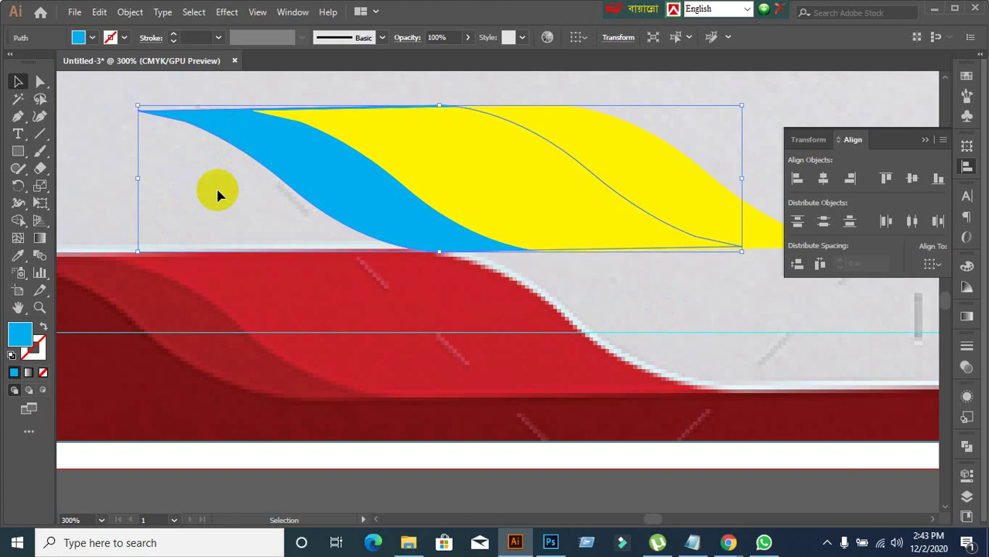
click(41, 91)
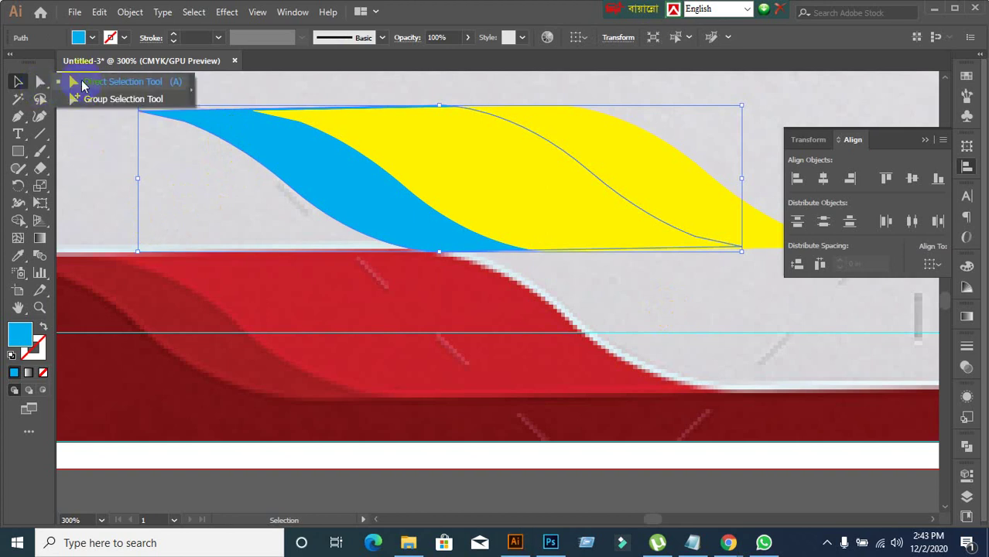
click(81, 99)
scroll(442, 112, up, 2)
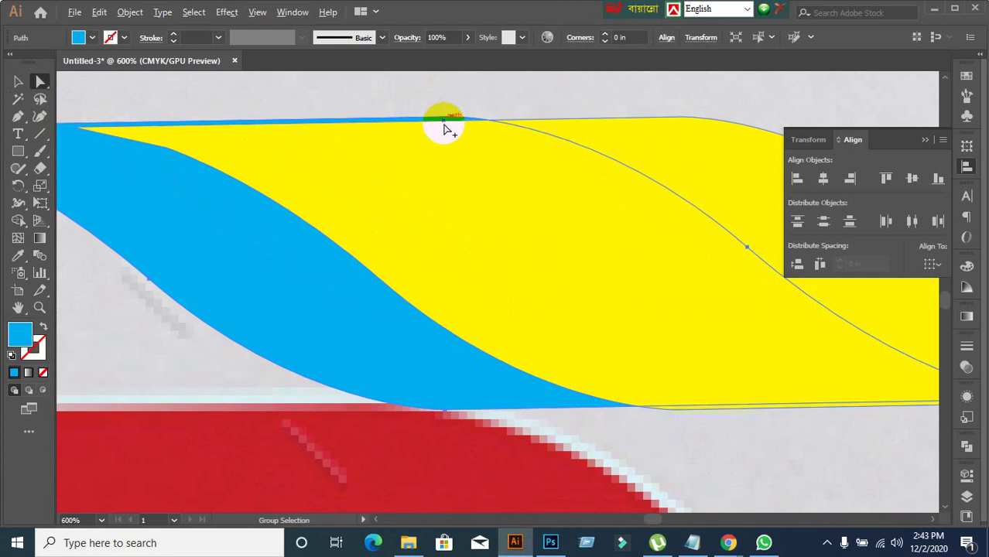
scroll(338, 168, down, 2)
scroll(85, 149, up, 2)
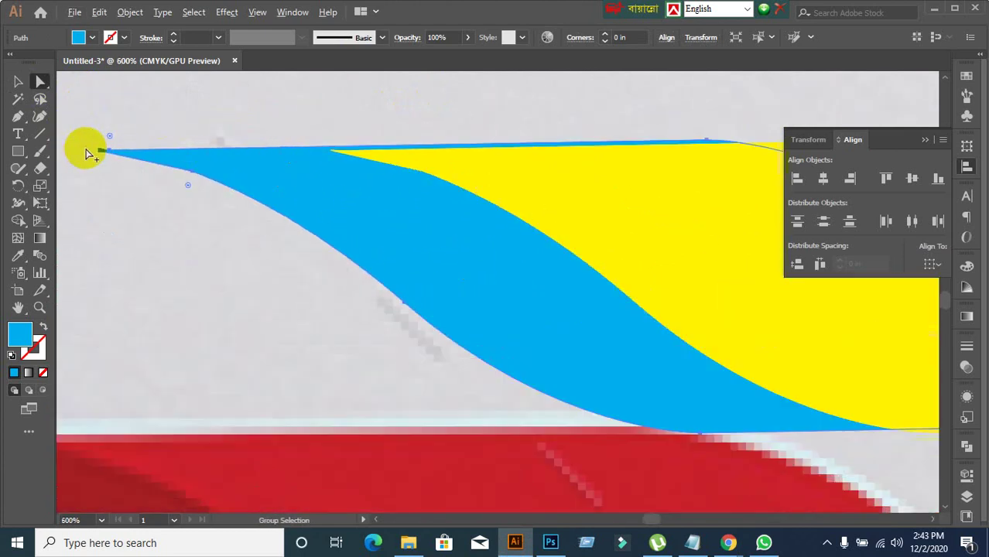
scroll(130, 171, up, 7)
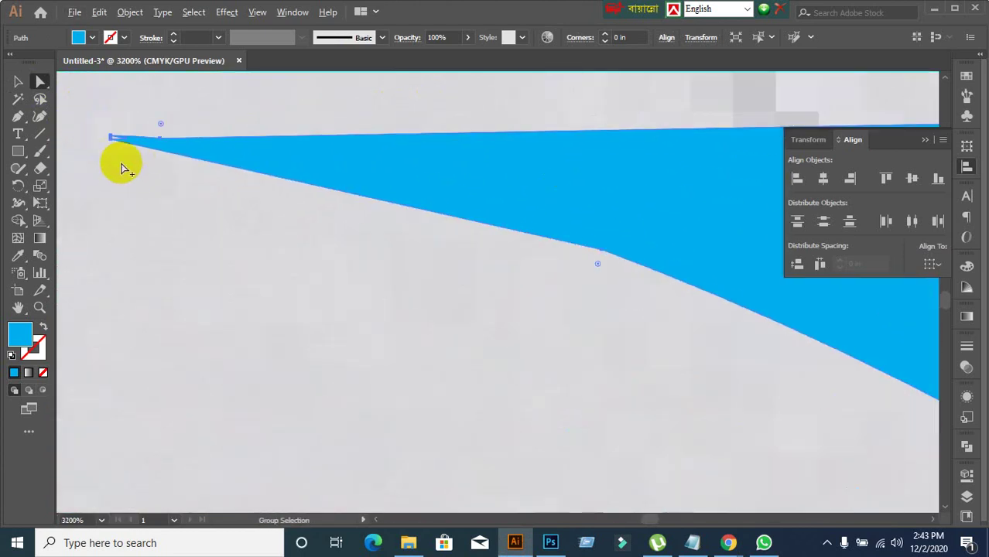
scroll(147, 177, up, 1)
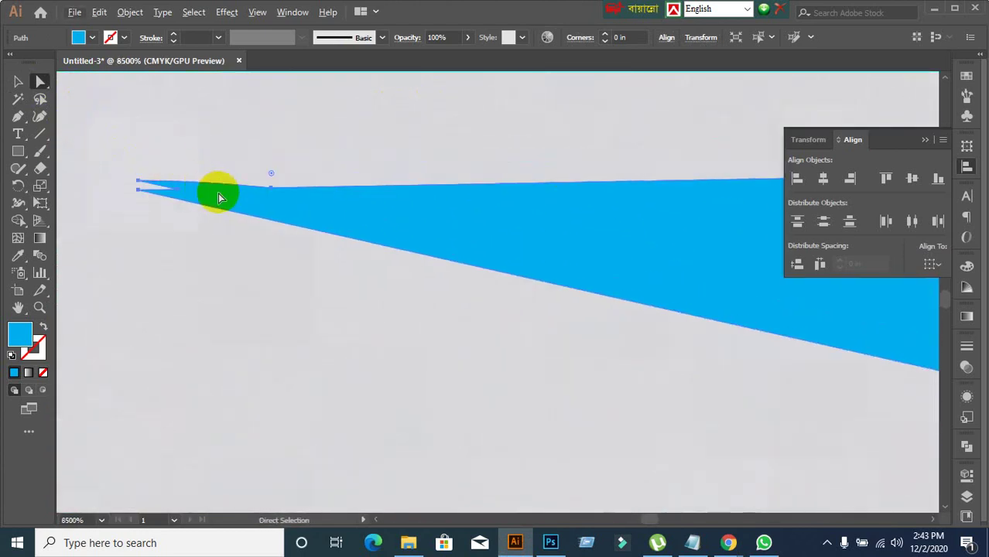
scroll(218, 198, down, 2)
scroll(219, 197, down, 7)
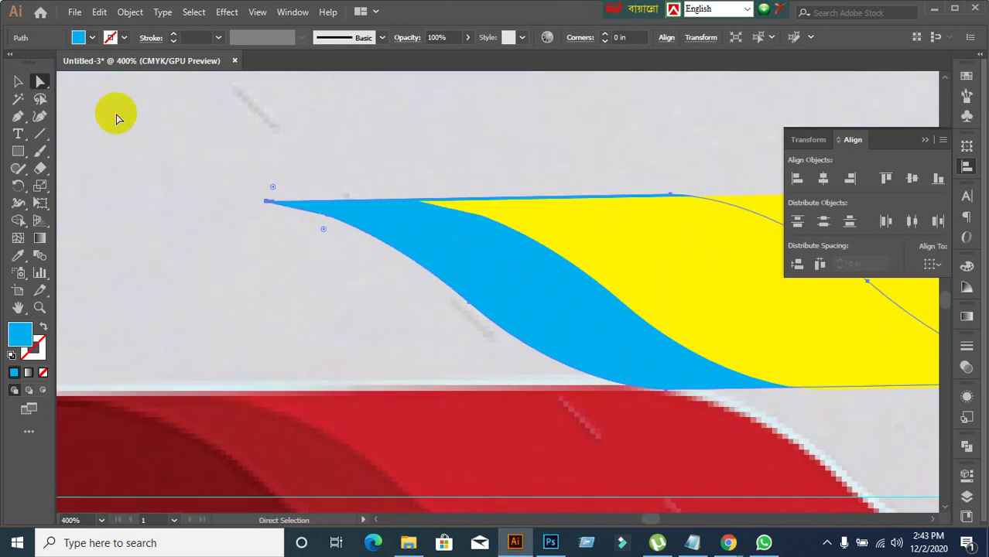
click(26, 79)
click(186, 271)
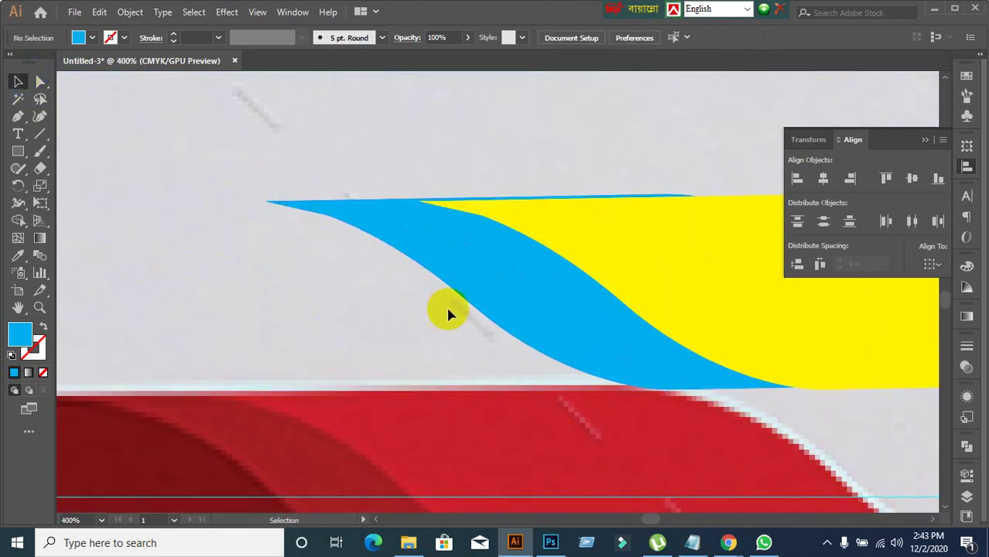
- Move the yellow shape alone down from the blue one, partly over the red reference wave
scroll(551, 298, down, 1)
scroll(541, 228, down, 3)
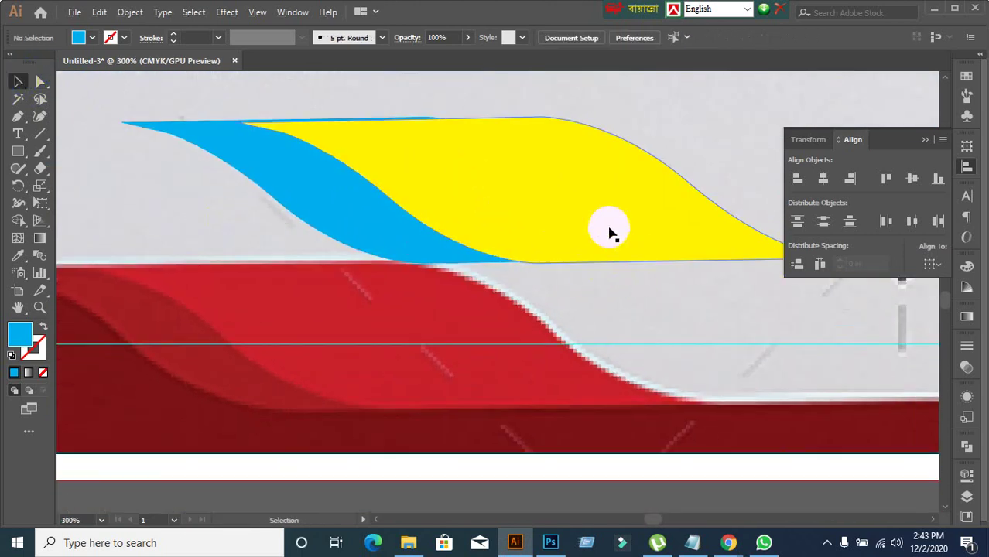
drag(609, 230, 634, 325)
click(651, 430)
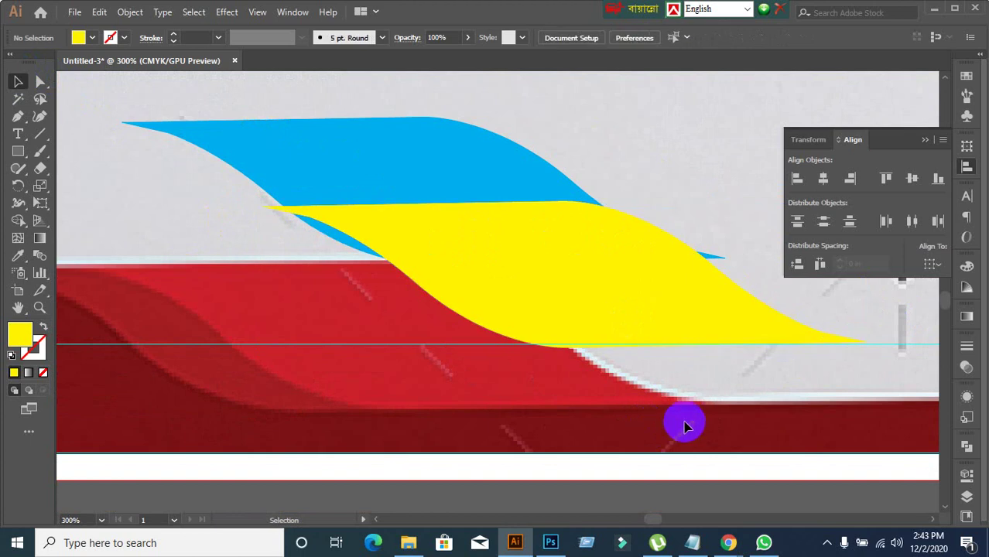
- Switch to Google Chrome, admit the waiting participant to the Google Meet call, and return to Illustrator
mouse_move(729, 542)
click(668, 500)
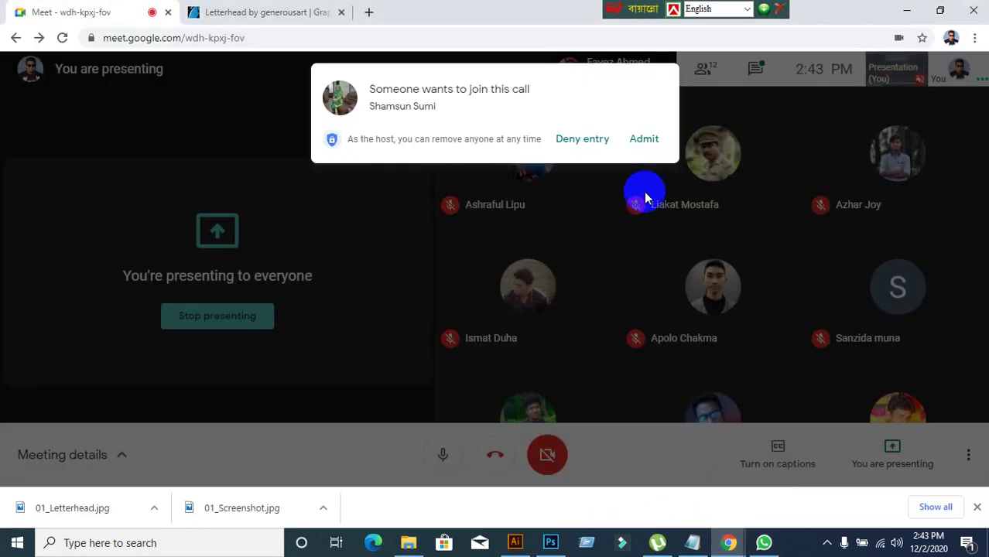
click(650, 149)
click(515, 542)
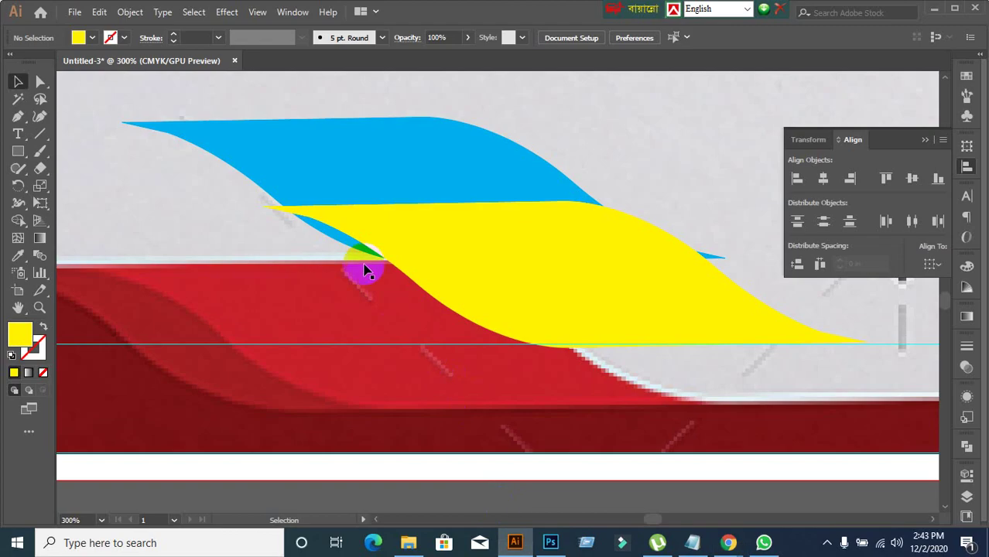
- Examine the yellow shape's pointed left tip close up for stray path segments
click(347, 228)
scroll(287, 221, up, 3)
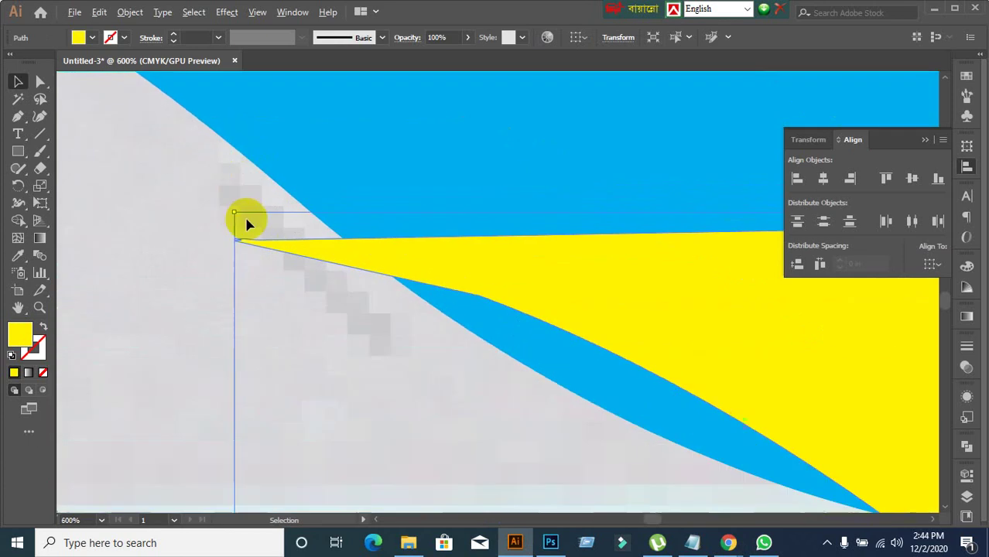
scroll(233, 263, up, 5)
click(187, 288)
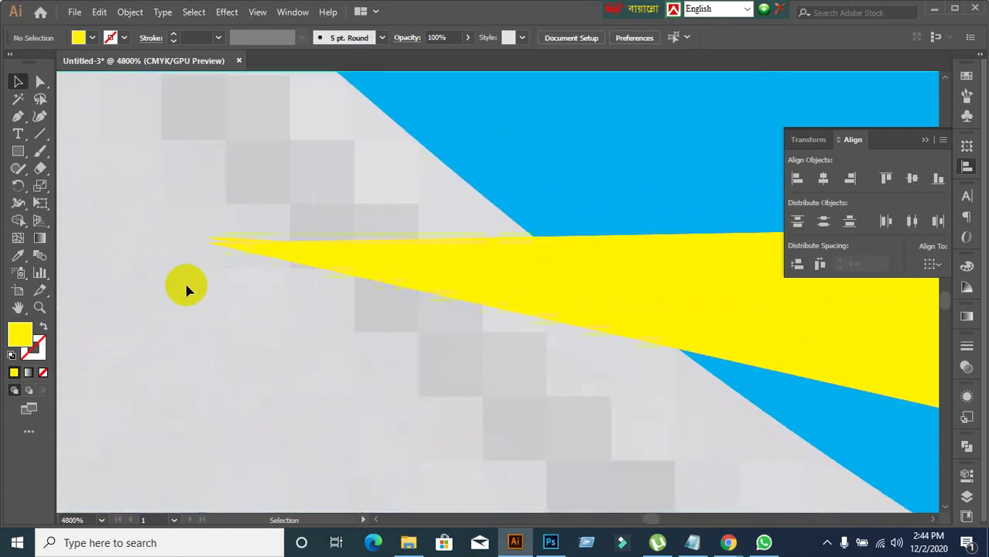
click(261, 259)
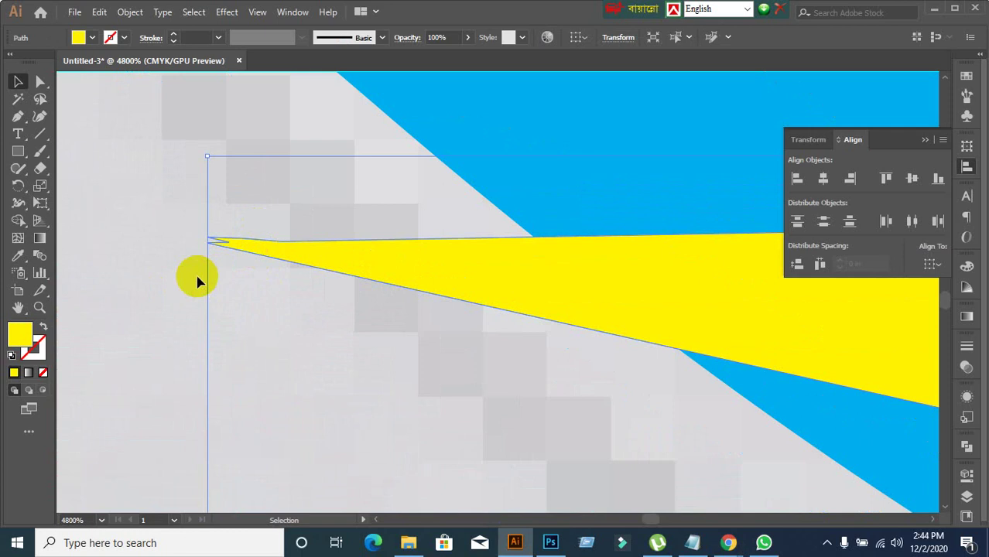
scroll(197, 281, down, 8)
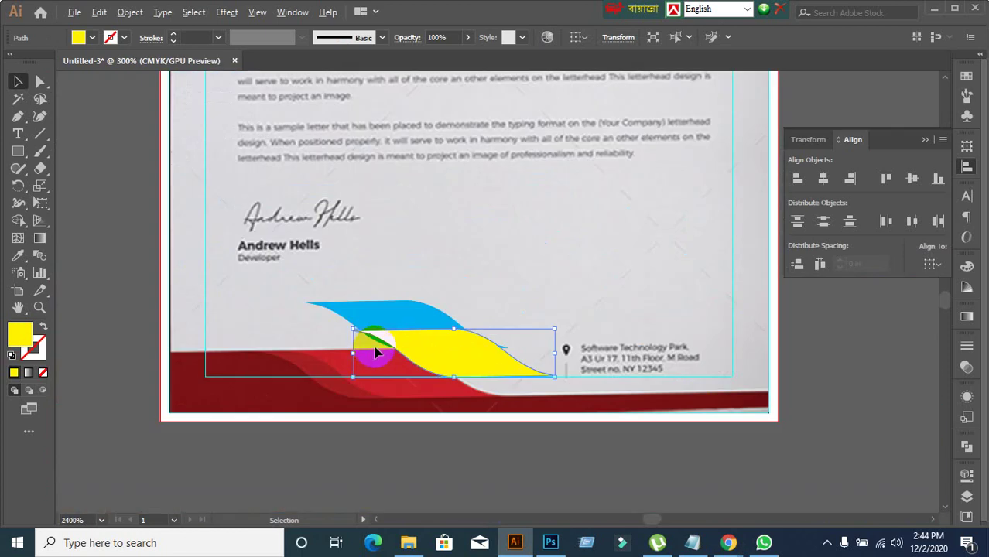
- Undo the yellow and blue shape edits back to the single green curved shape lying over the red reference wave
drag(375, 353, 463, 395)
scroll(463, 395, down, 3)
key(a)
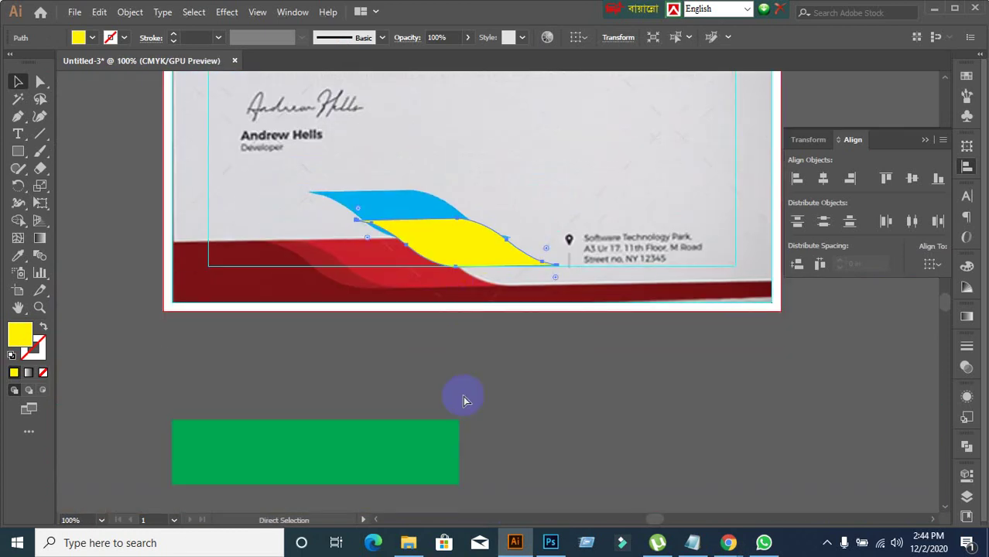
key(ctrl+z)
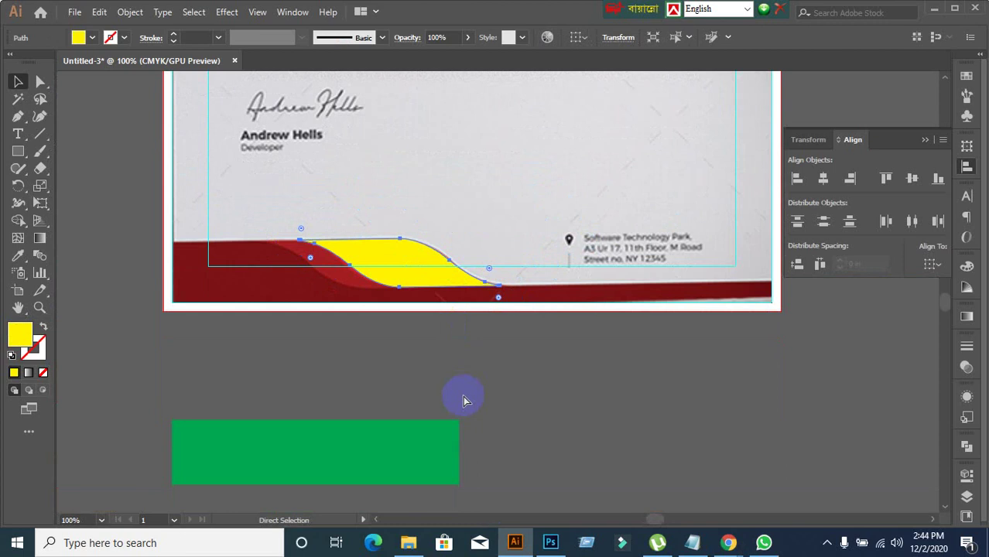
key(ctrl+z)
key(ctrl+shift+z)
key(ctrl+shift+z)
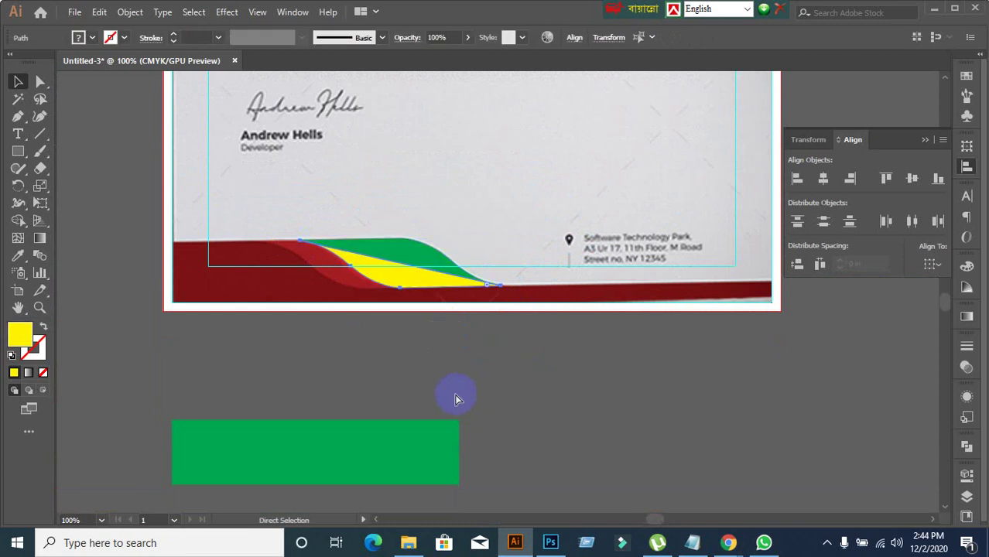
key(ctrl+shift+z)
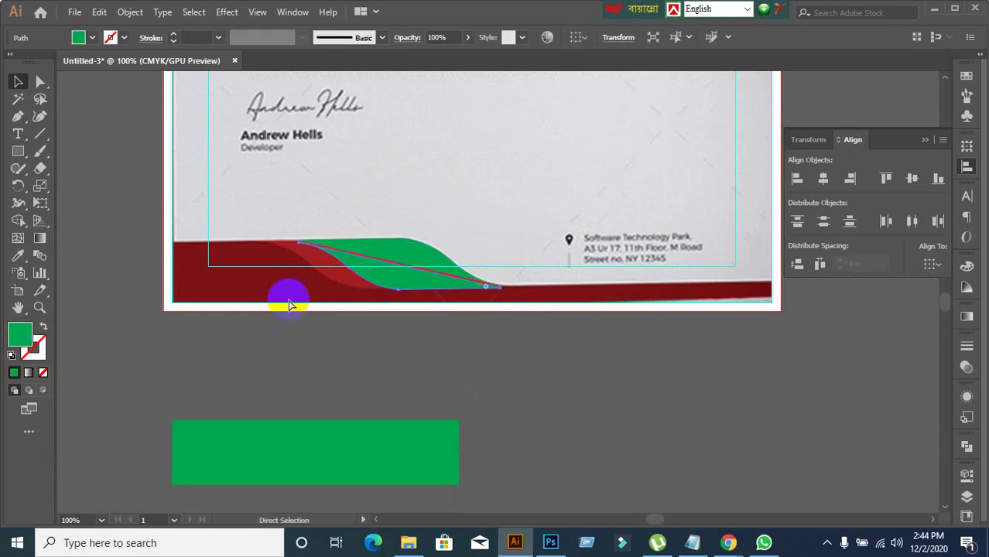
key(ctrl+z)
click(415, 393)
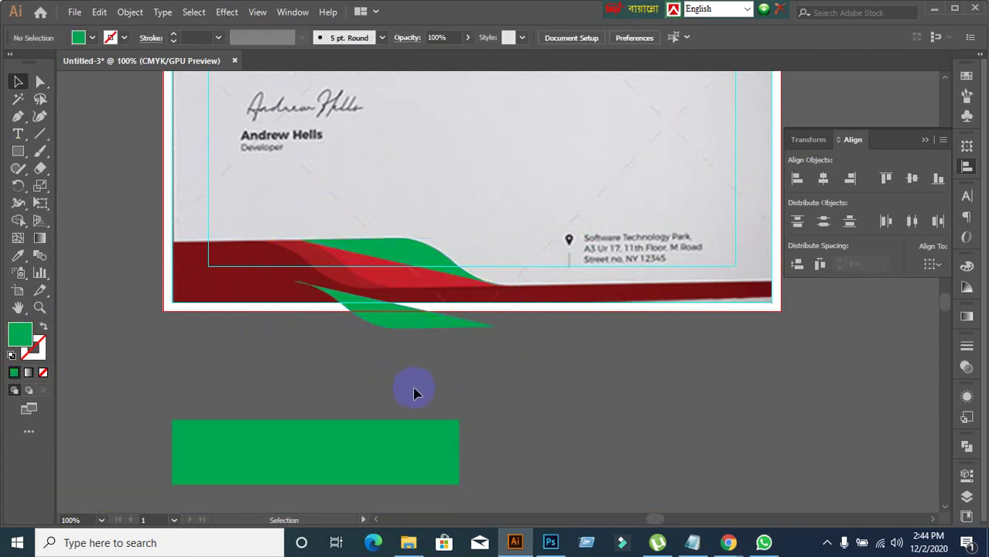
key(ctrl+z)
key(ctrl+z)
key(ctrl+z)
key(ctrl+z)
key(ctrl+z)
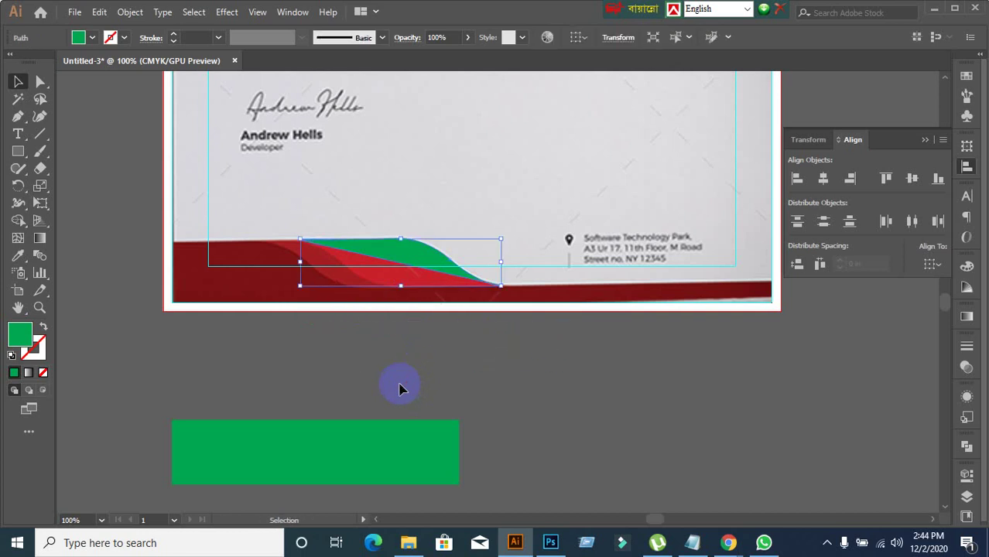
key(ctrl+z)
- Try to show the green curved shape as a green outline without fill, and undo it
click(406, 354)
click(397, 329)
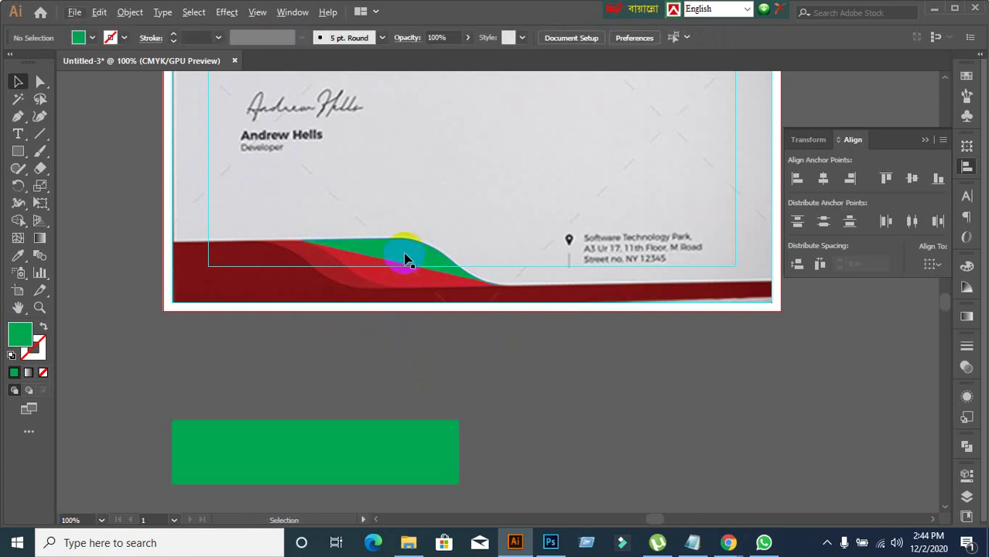
click(404, 259)
click(326, 374)
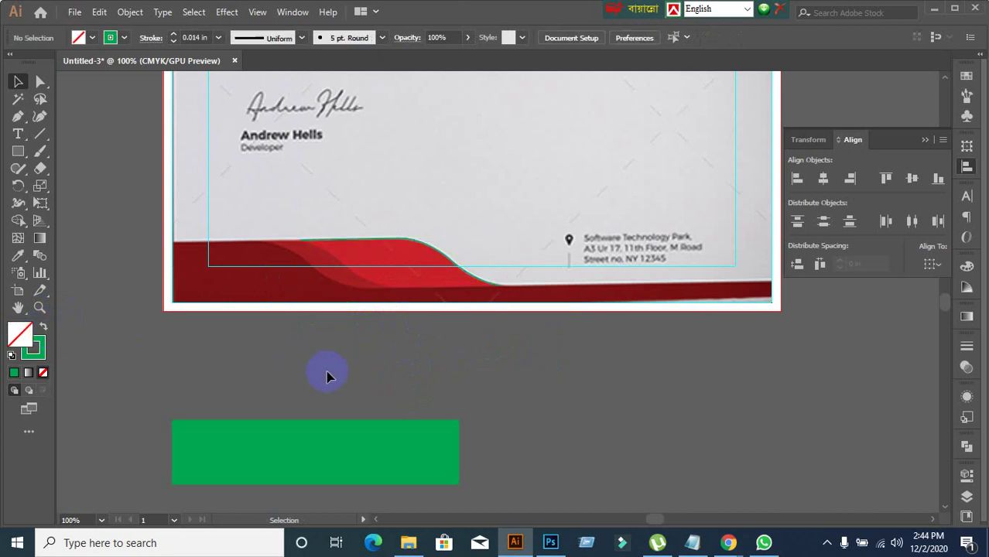
key(ctrl+z)
- Move the green shape up clear of the red reference wave and place a copy of it just below
drag(391, 261, 420, 175)
click(413, 319)
scroll(437, 198, up, 1)
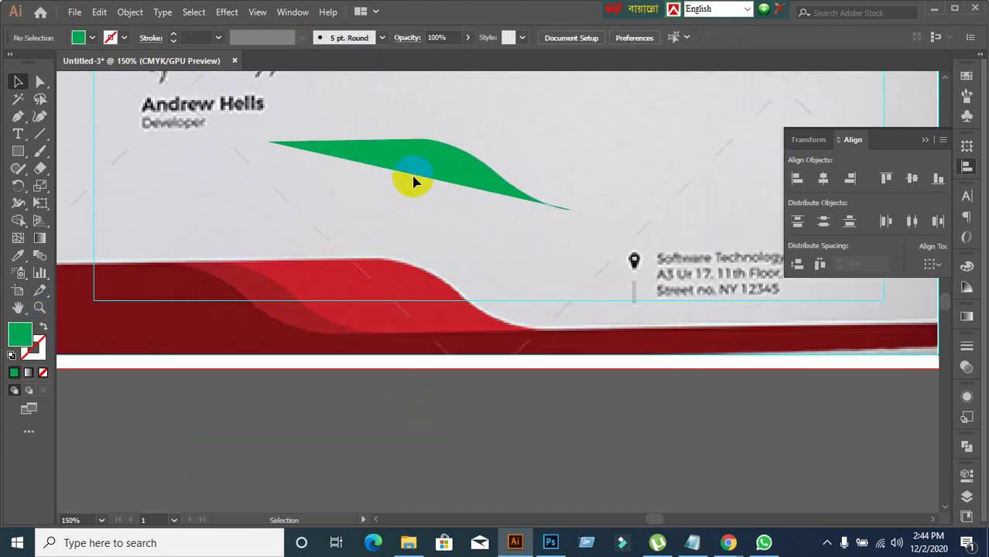
click(414, 182)
drag(391, 165, 377, 226)
right_click(377, 226)
click(327, 294)
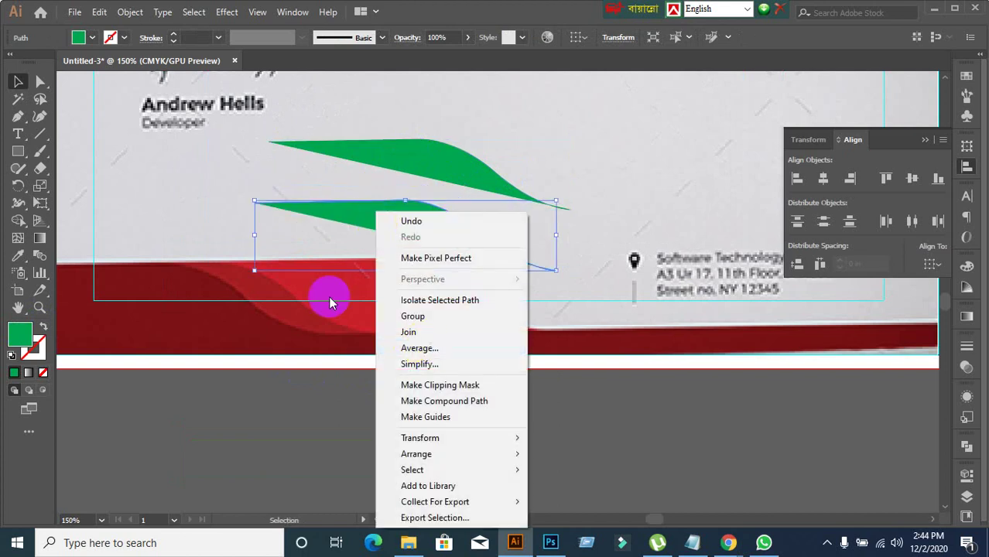
click(155, 230)
- Examine the open straight edge and left tips of the two green shapes
click(294, 152)
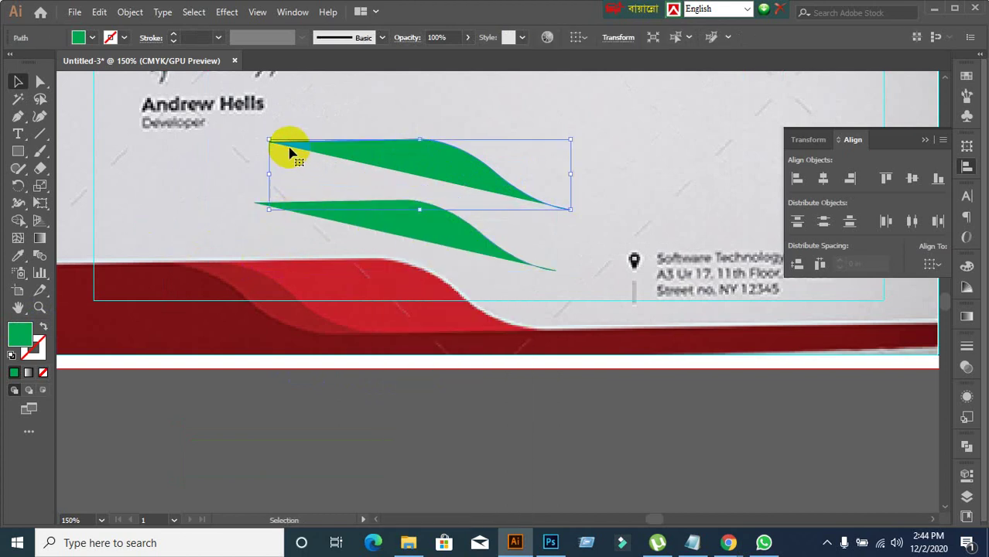
click(200, 186)
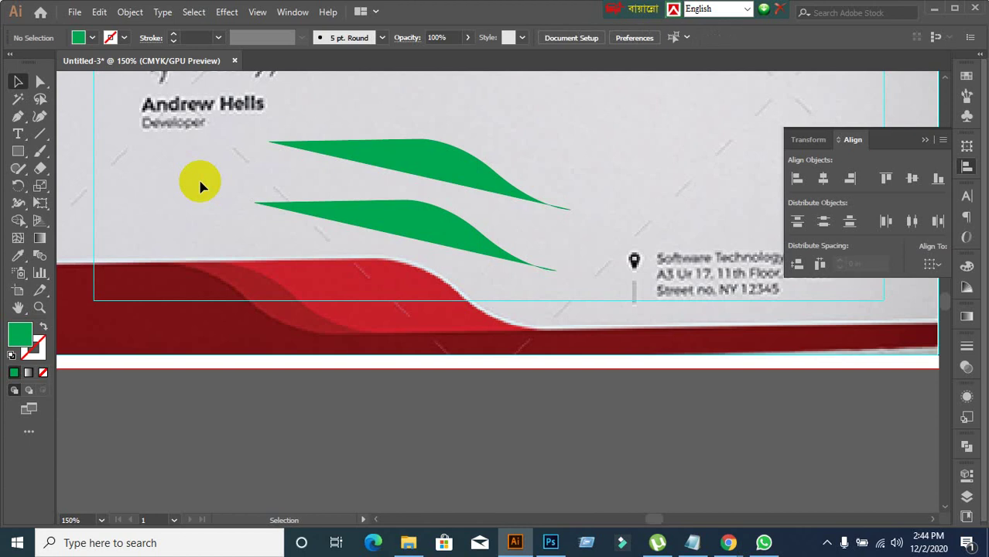
click(348, 147)
click(331, 162)
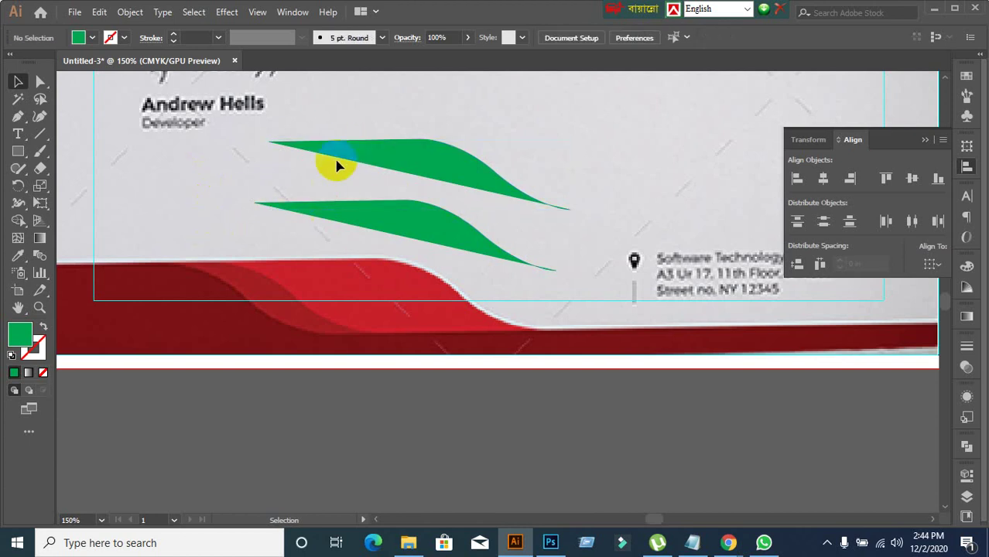
scroll(334, 163, up, 2)
click(300, 143)
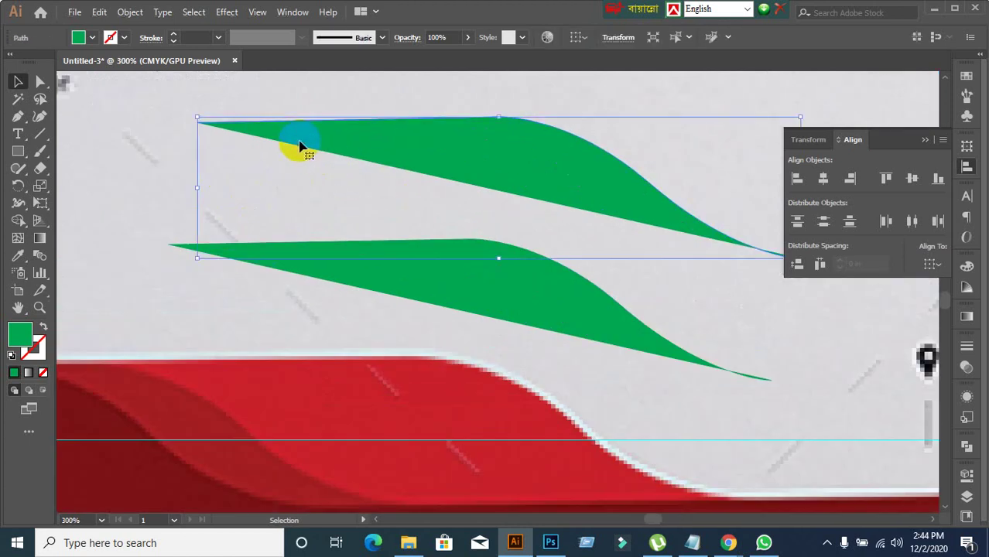
click(169, 181)
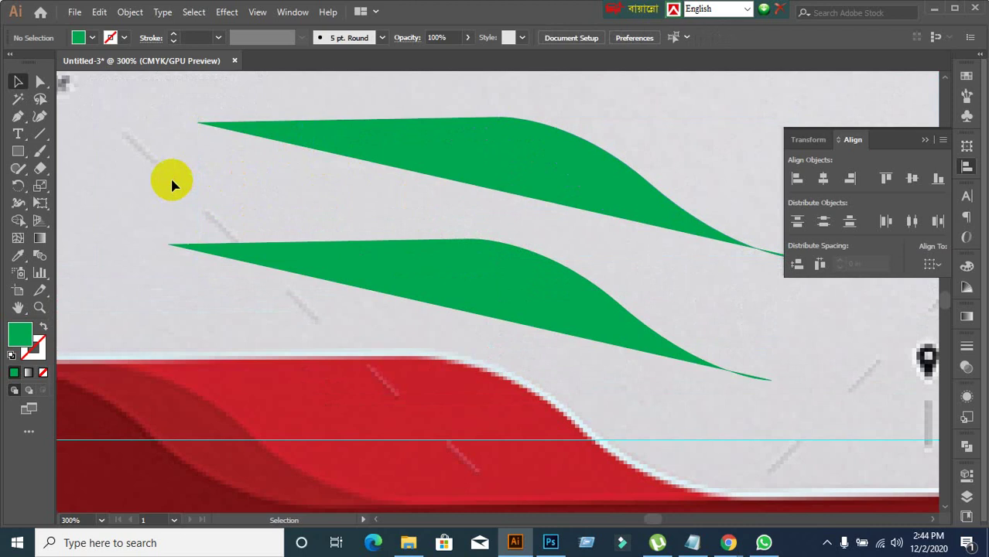
scroll(248, 207, down, 2)
- Delete both green curved shapes above the red reference wave
drag(219, 292, 272, 247)
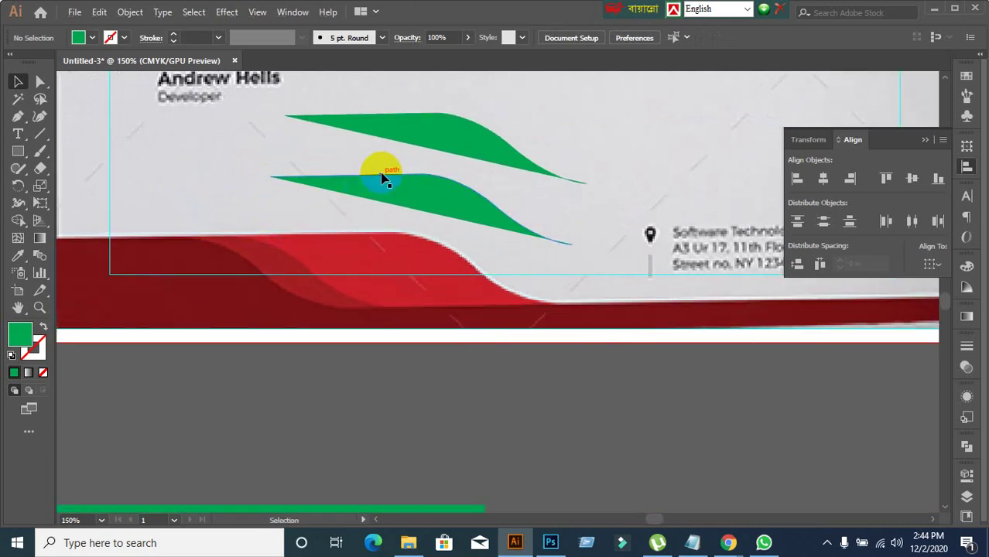
drag(411, 106, 453, 227)
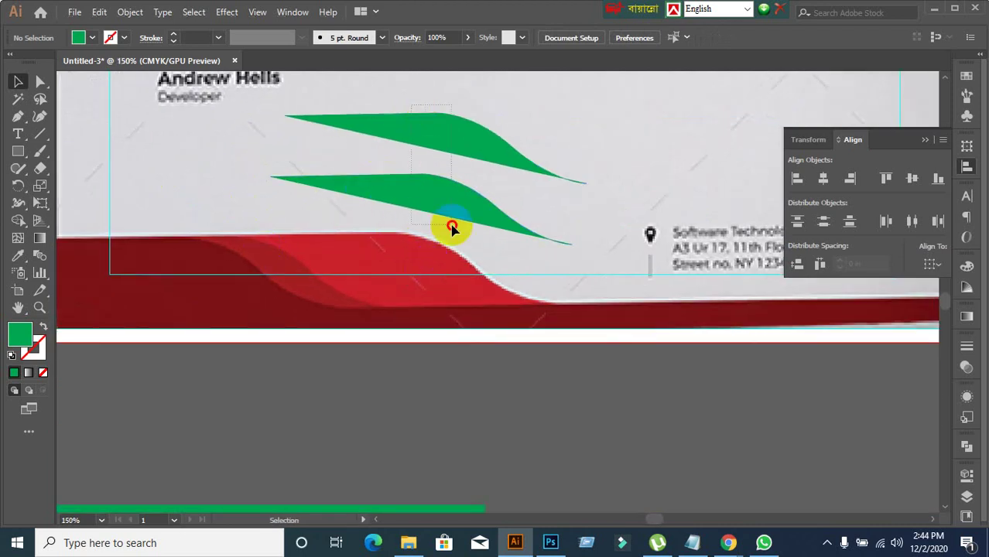
key(Delete)
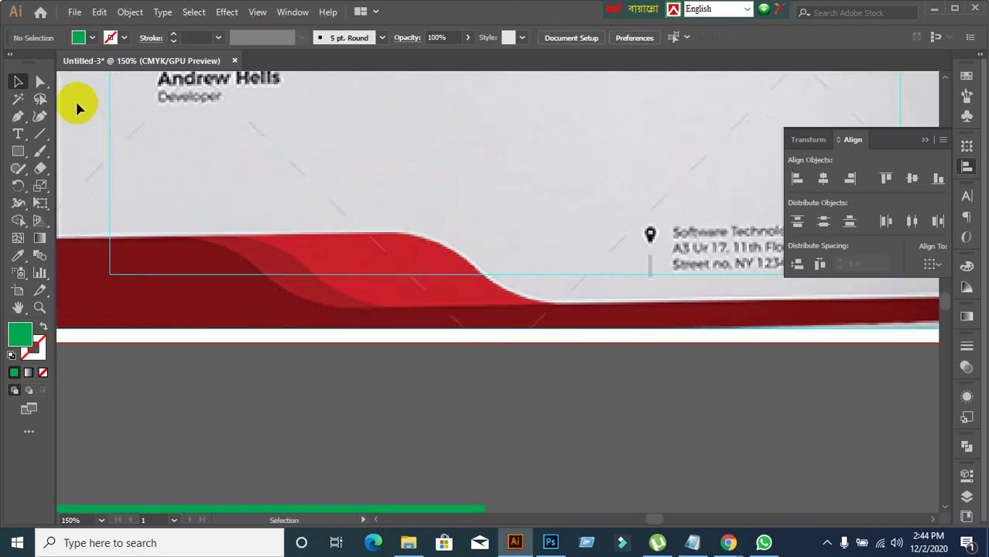
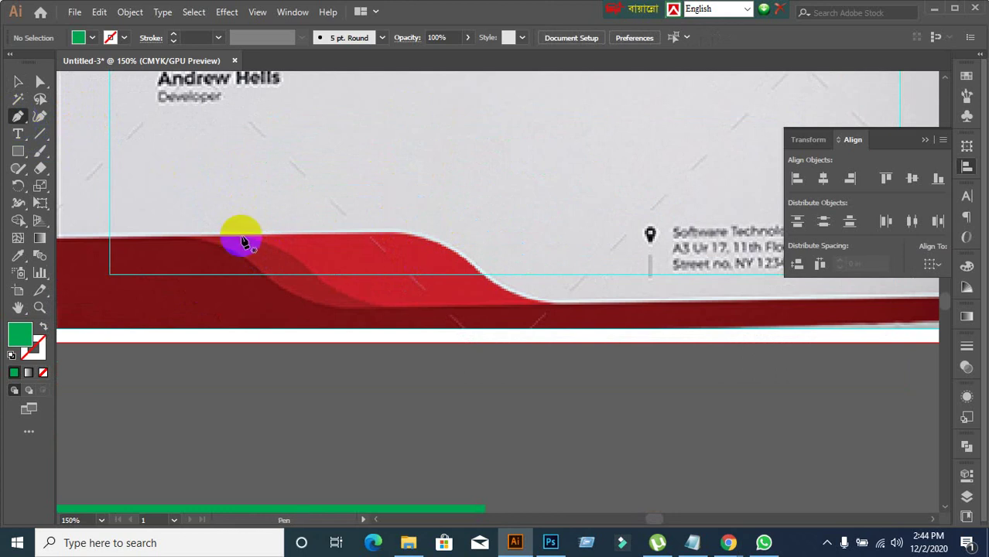
- Start a Pen path along the bright red wave's top edge to its crest, trying and undoing a first curved point on the slope
drag(245, 240, 401, 240)
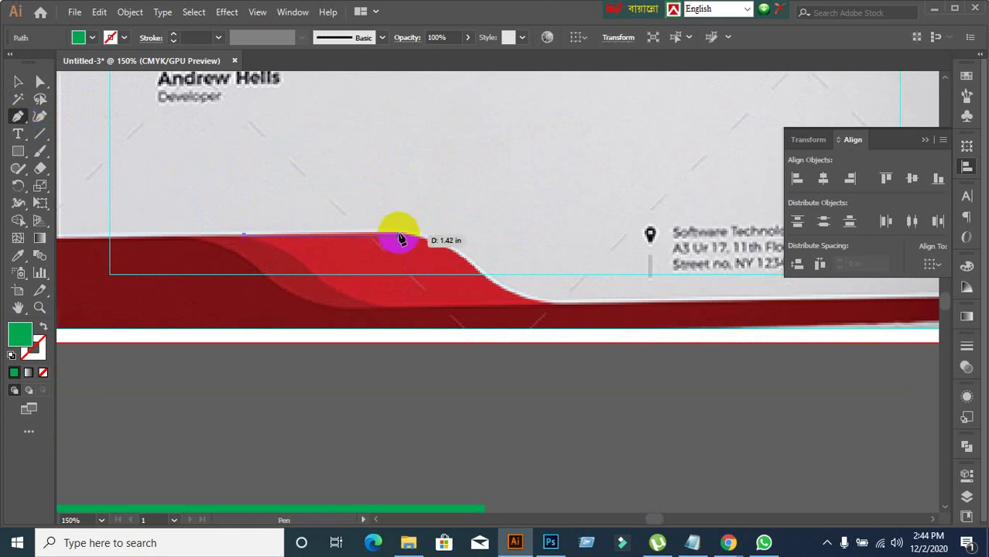
click(399, 235)
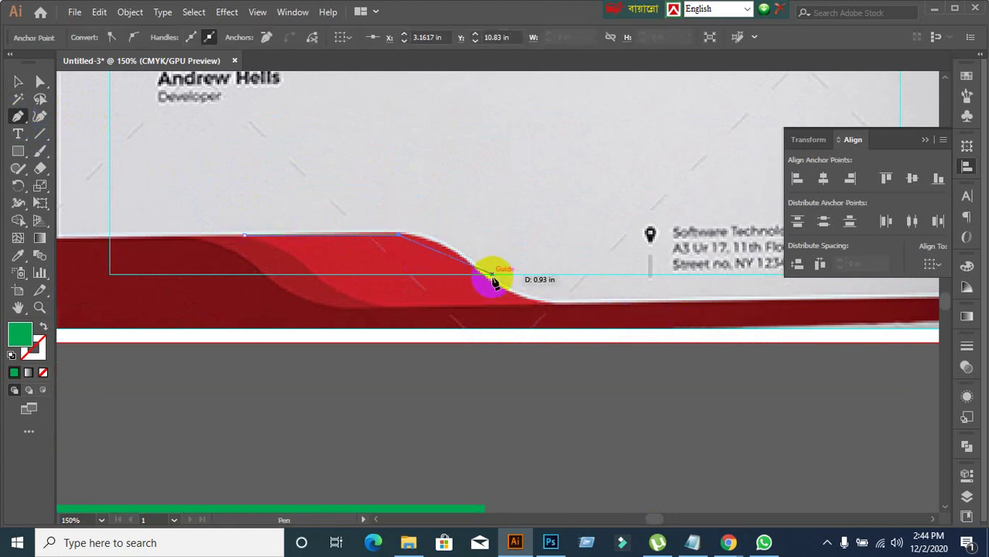
drag(495, 286, 567, 342)
key(ctrl+z)
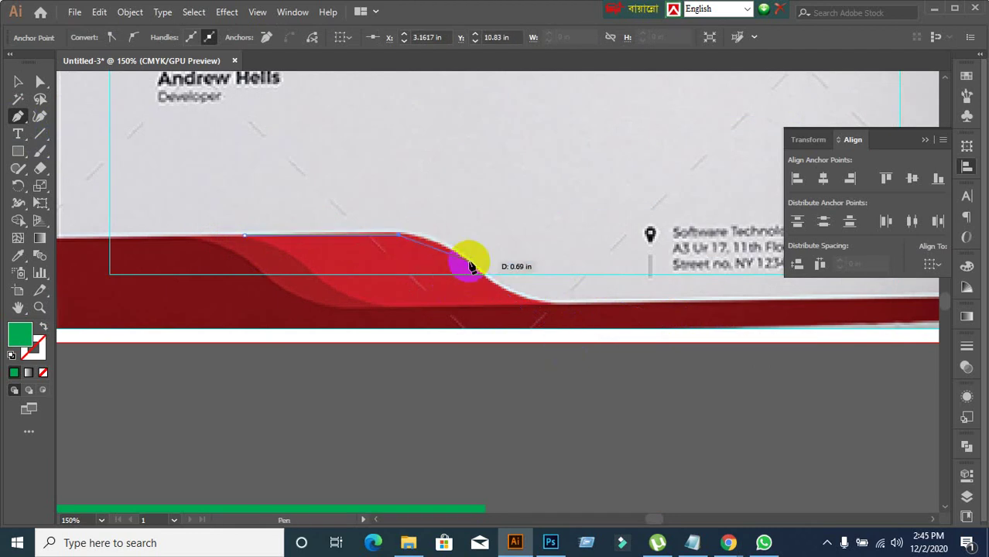
- Trace the bright red wave's descending S-curve with curved Pen anchors at the slope's middle and its lower right end
drag(469, 264, 505, 297)
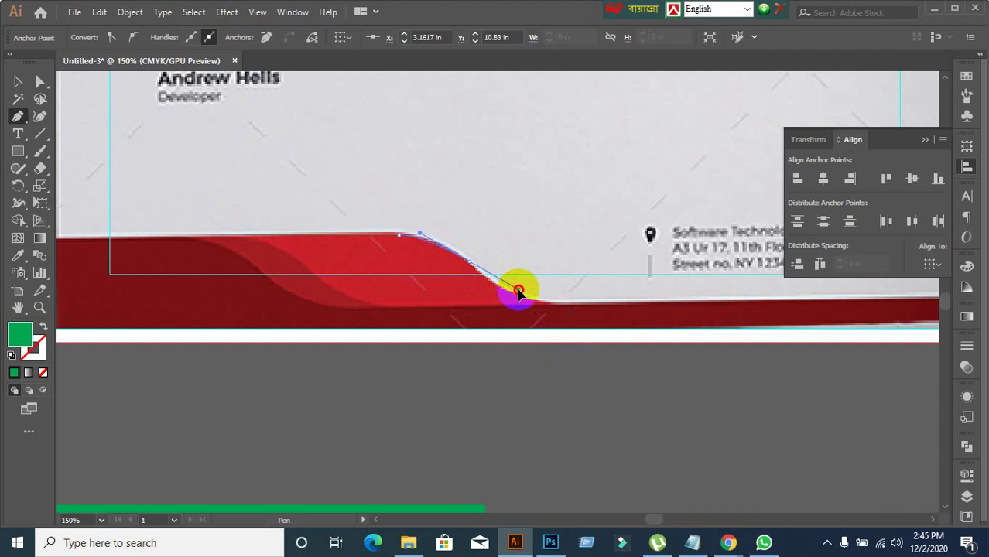
drag(520, 294, 513, 292)
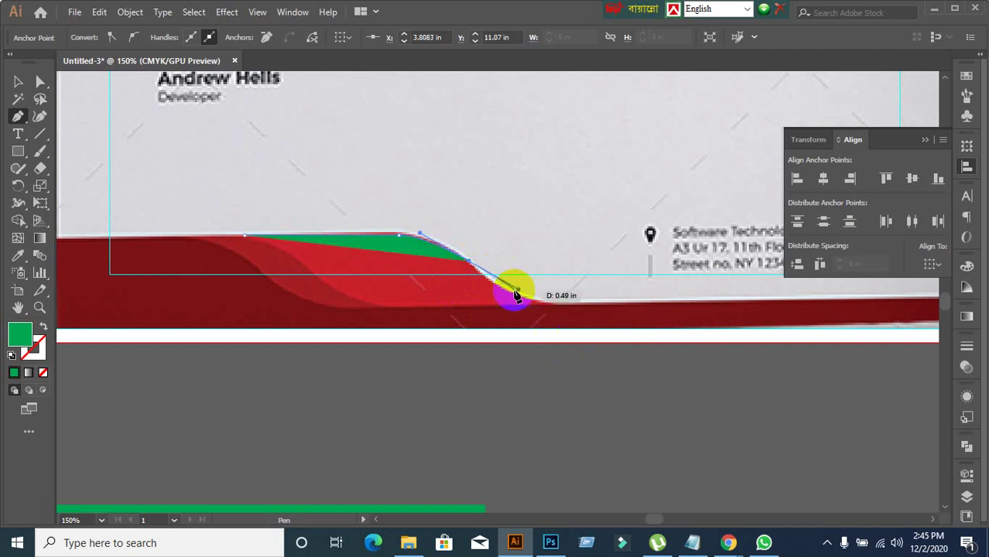
drag(472, 261, 548, 308)
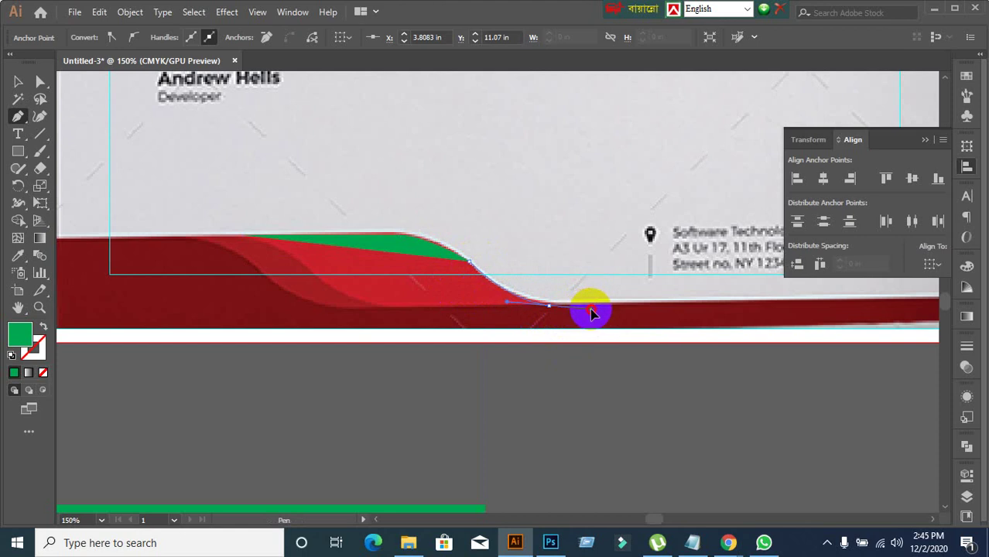
click(591, 310)
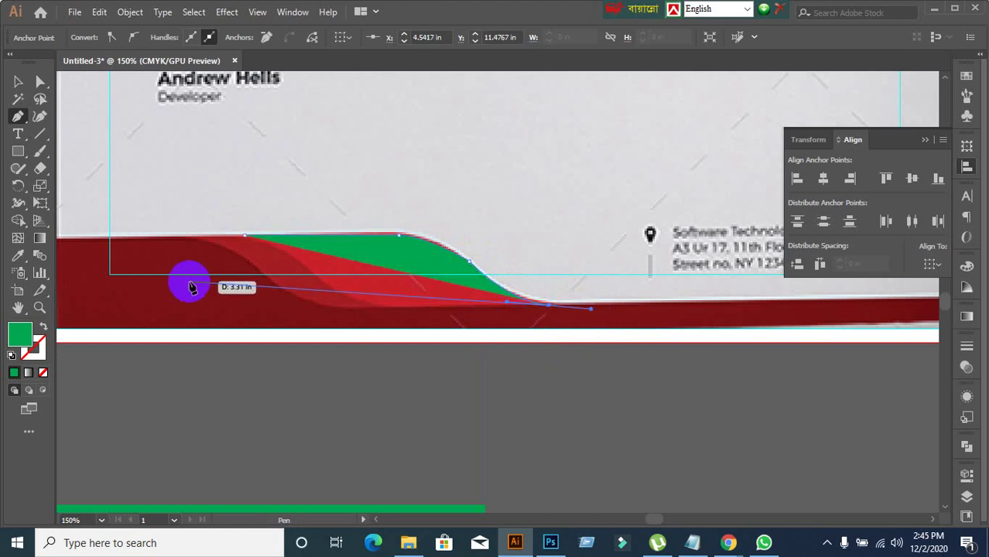
- Undo the bright red wave's S-curve and crest anchors back to the path's starting point
key(ctrl+z)
key(ctrl+z)
key(ctrl+z)
key(ctrl+z)
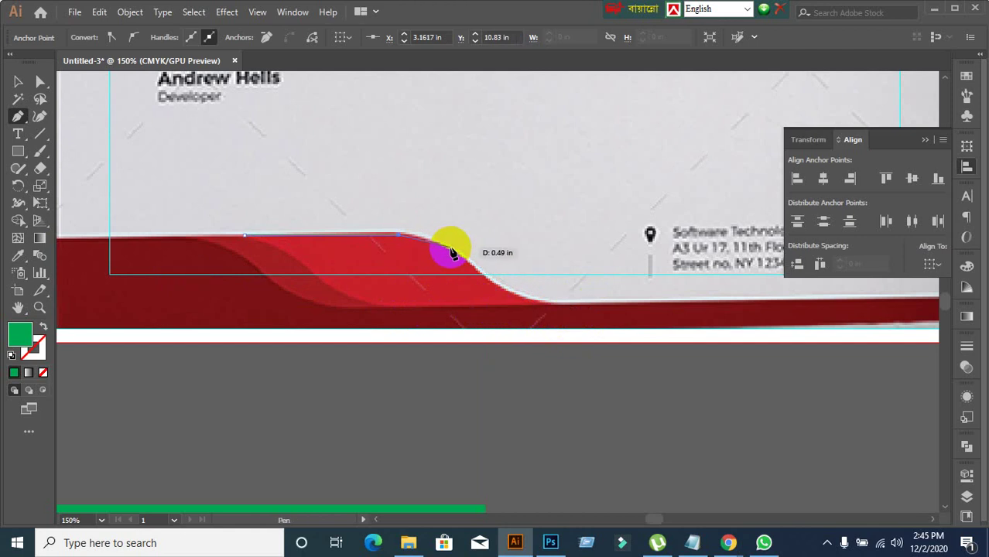
key(ctrl+z)
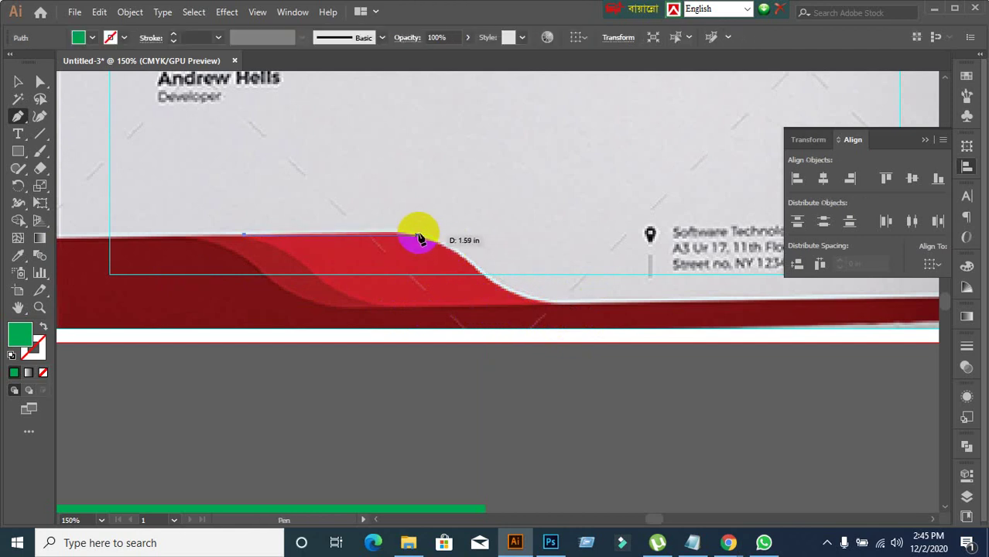
- Retrace the bright red wave's crest and descending S-curve with curved Pen anchors at mid-slope and its lower end, and finish the path
click(404, 235)
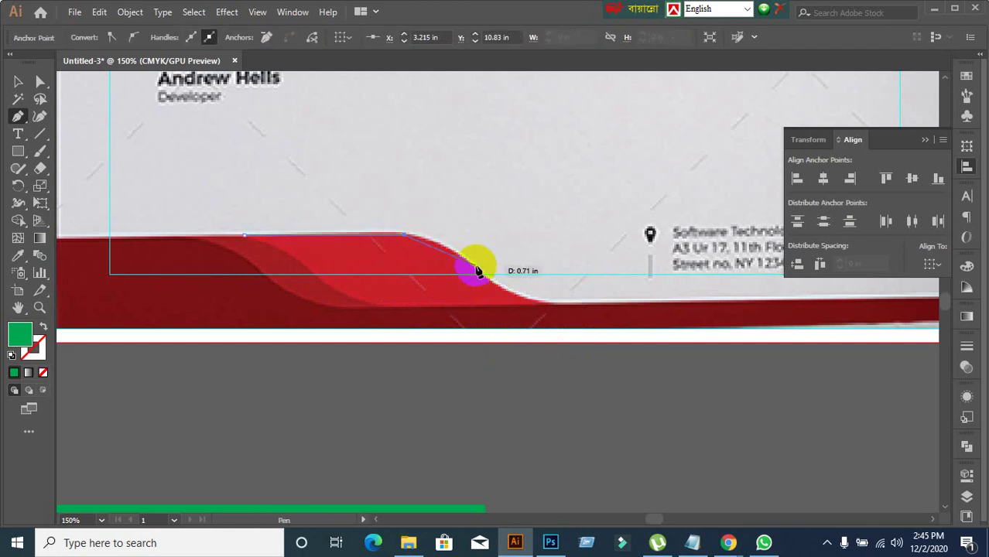
drag(464, 261, 481, 275)
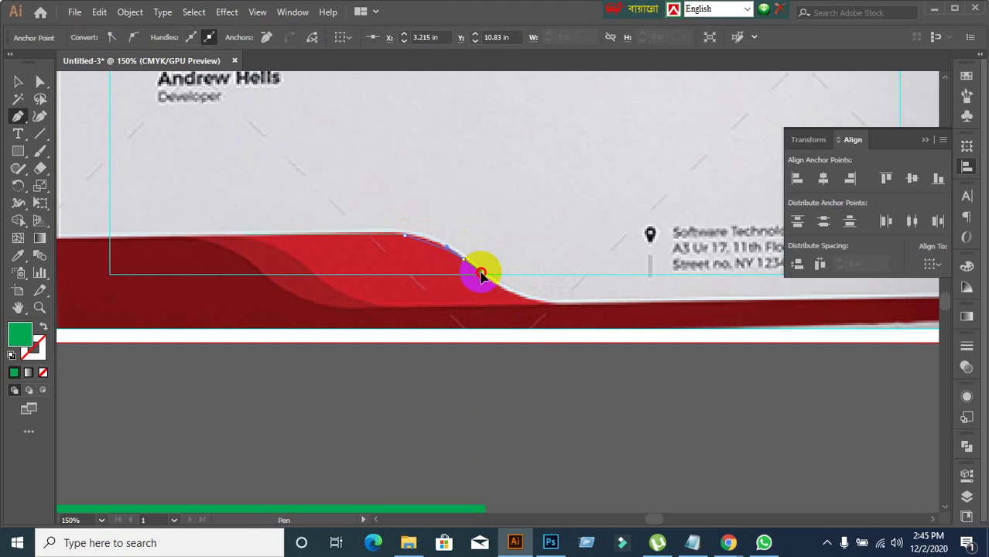
click(488, 282)
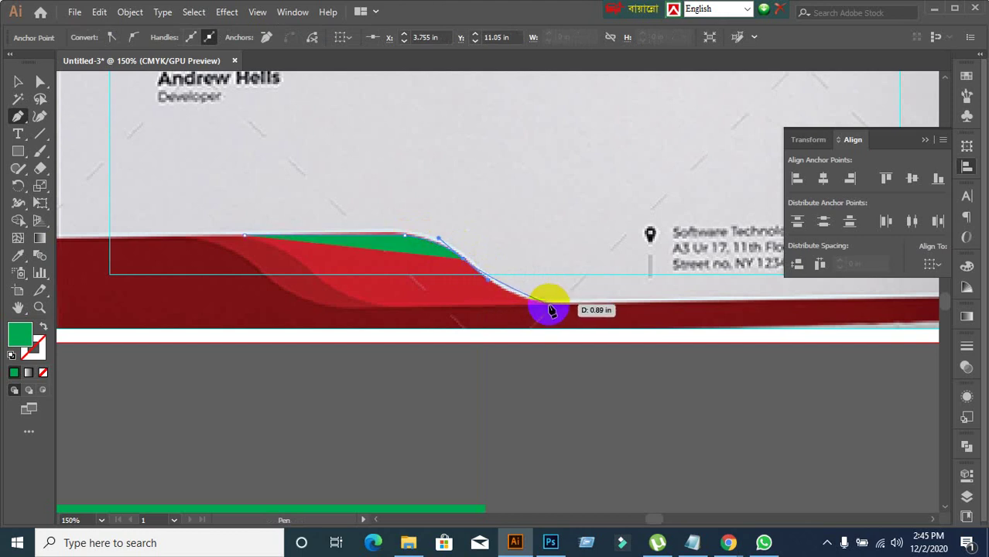
drag(551, 308, 579, 311)
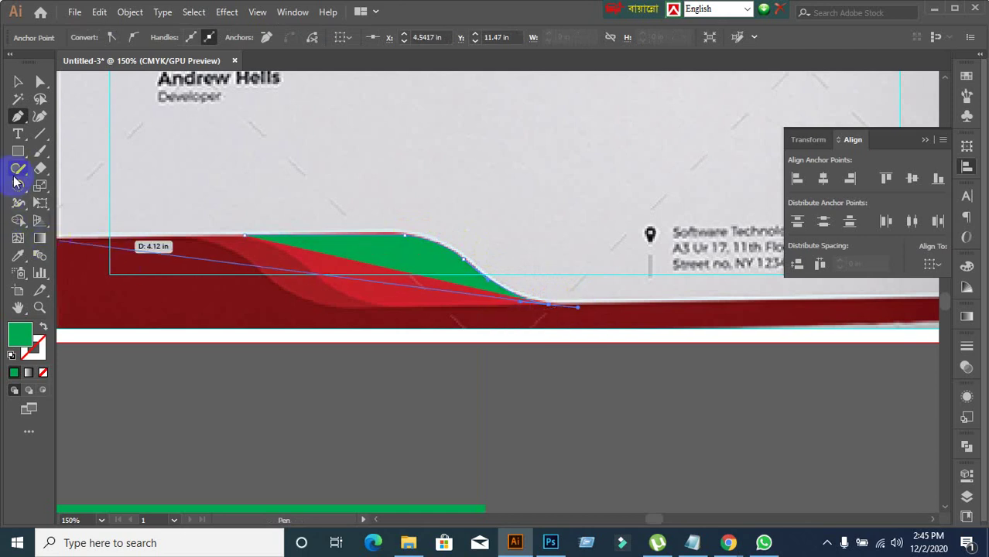
click(17, 82)
click(439, 412)
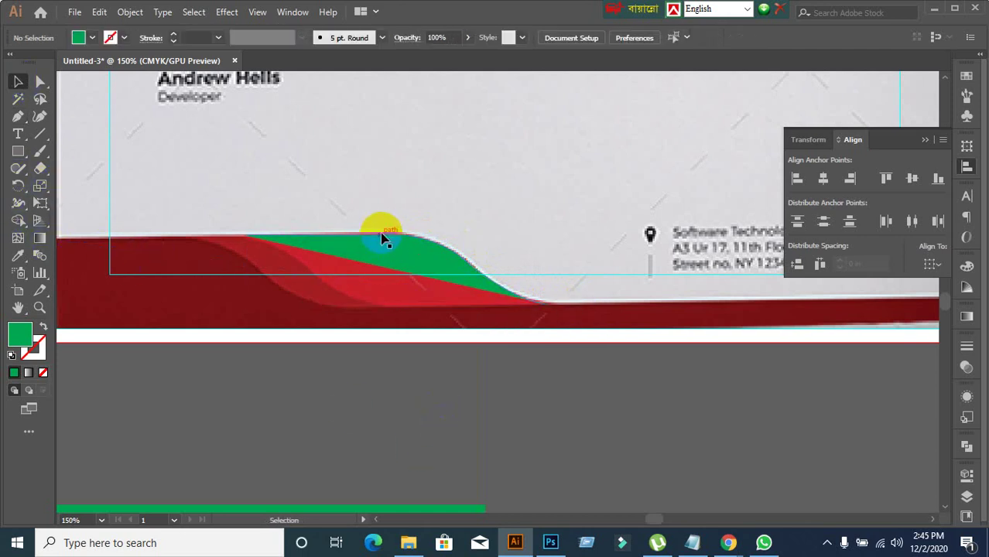
- Move the new green curved shape up off the red reference wave into the blank area above it
drag(391, 246, 397, 187)
click(267, 208)
scroll(300, 197, down, 1)
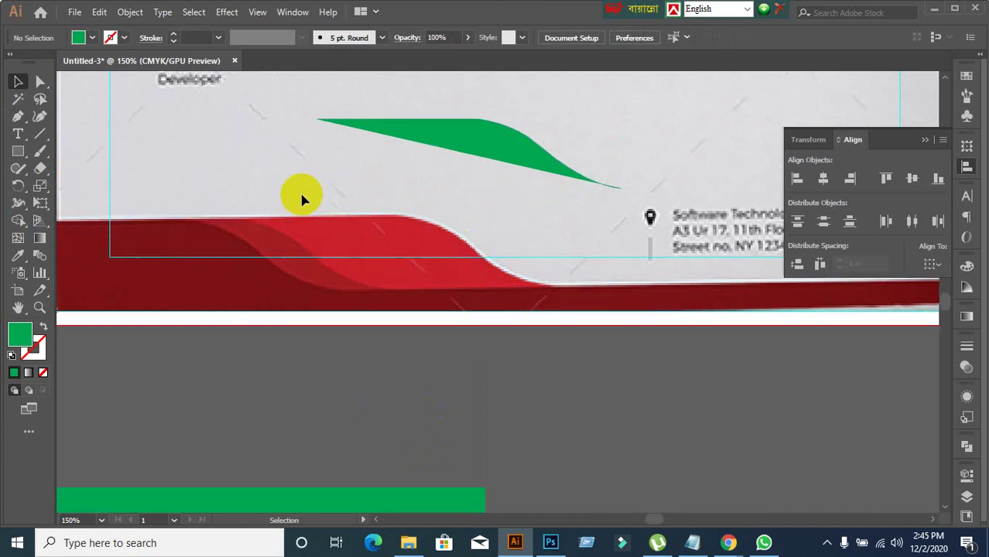
- Duplicate the green curved shape directly below the original and reflect the copy across the horizontal axis
click(497, 151)
scroll(464, 205, up, 3)
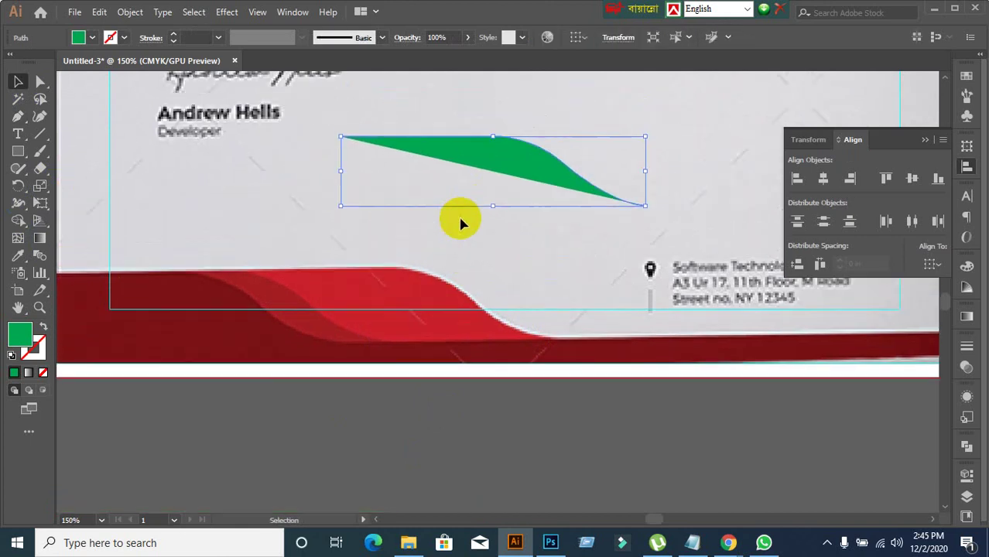
alt+drag(499, 157, 497, 245)
right_click(495, 215)
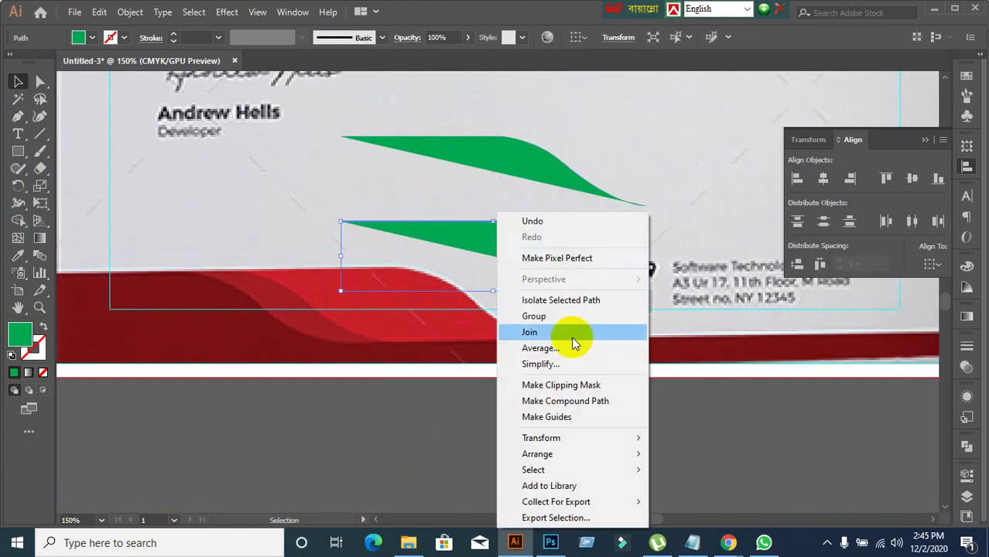
mouse_move(558, 439)
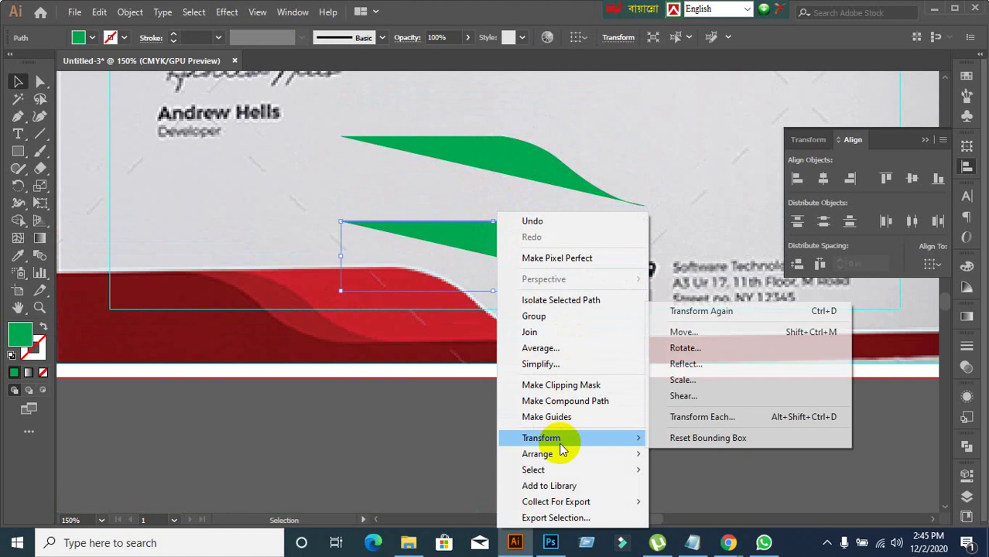
click(712, 365)
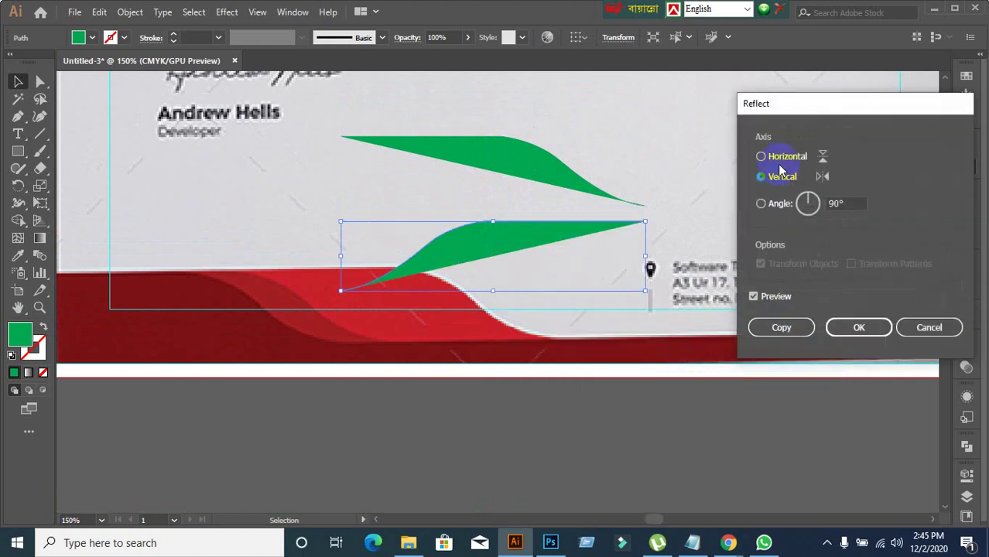
click(762, 156)
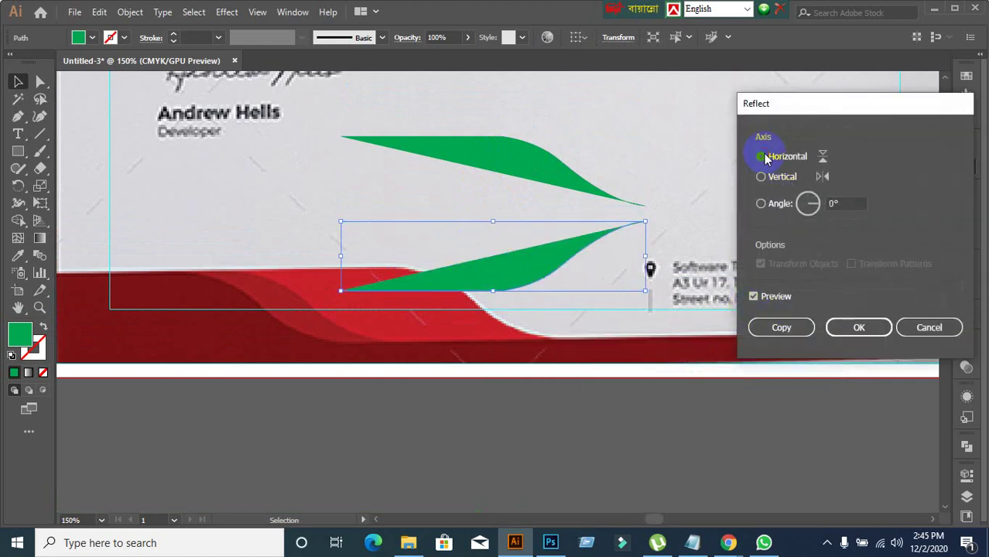
click(855, 329)
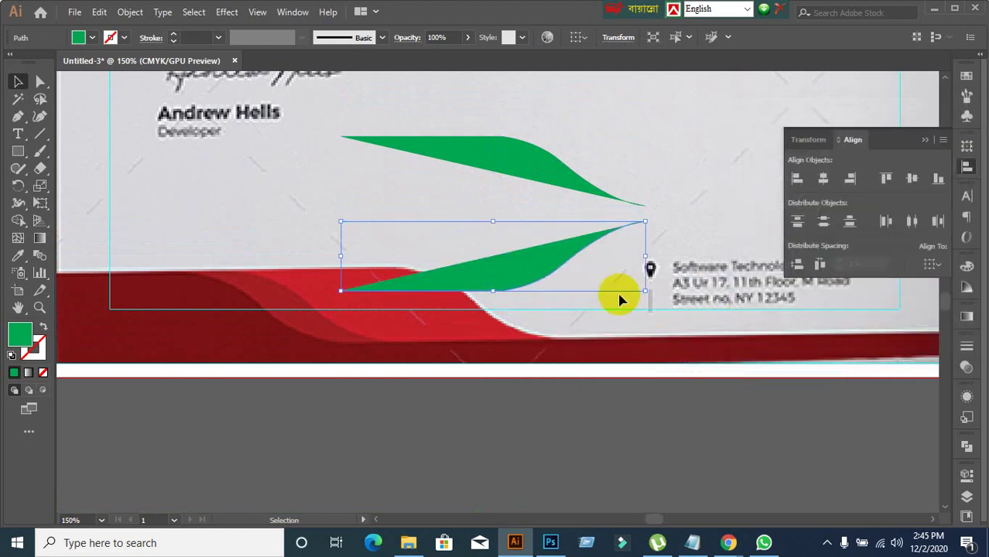
- Reflect the lower green copy across the vertical axis
right_click(548, 260)
mouse_move(623, 442)
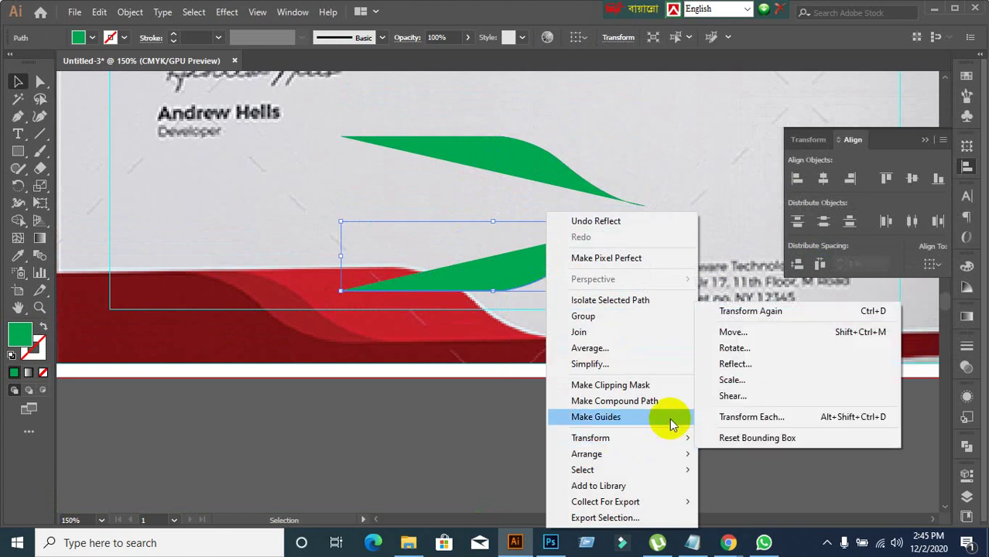
click(722, 367)
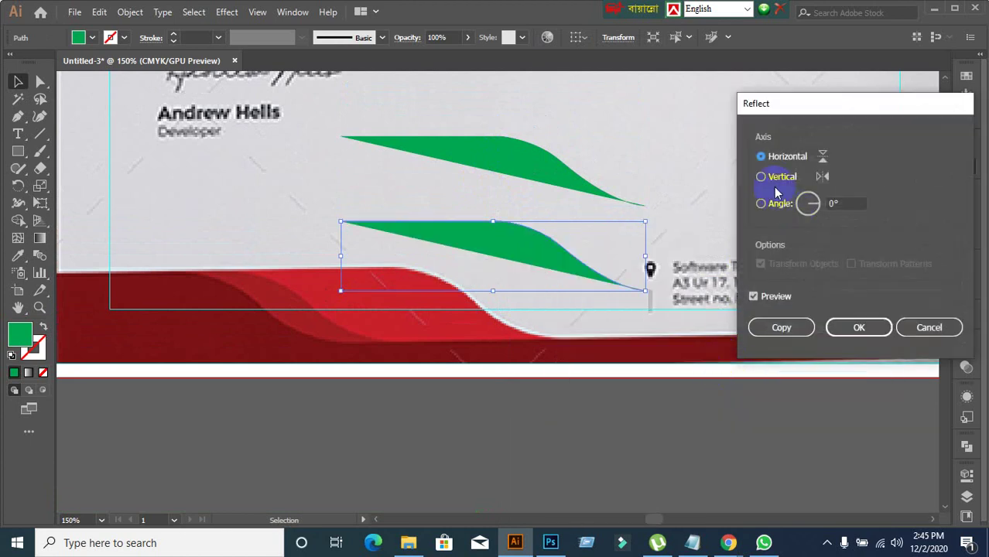
click(775, 177)
click(857, 328)
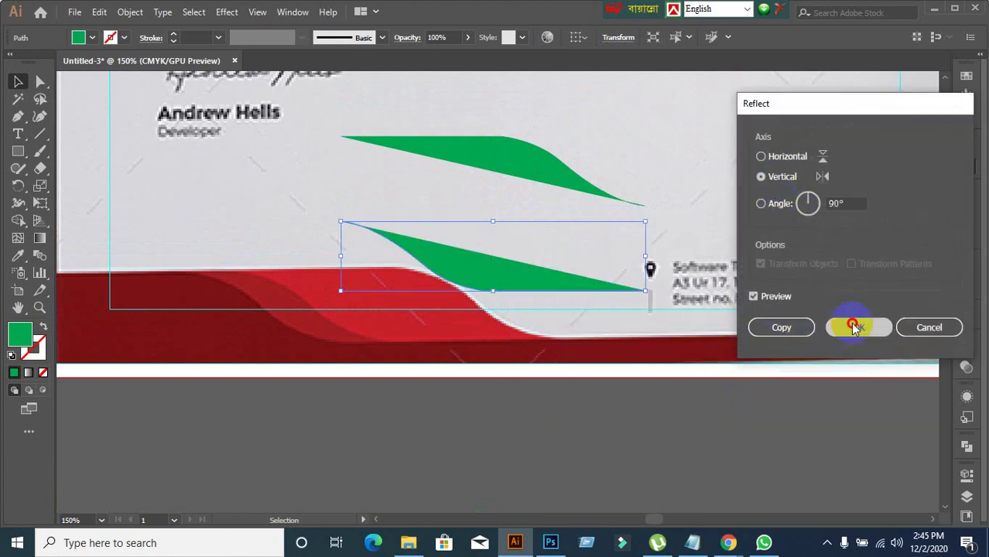
click(630, 463)
- Preview the lower green copy's horizontal reflection, but apply a second reflection across the vertical axis instead
scroll(319, 311, up, 1)
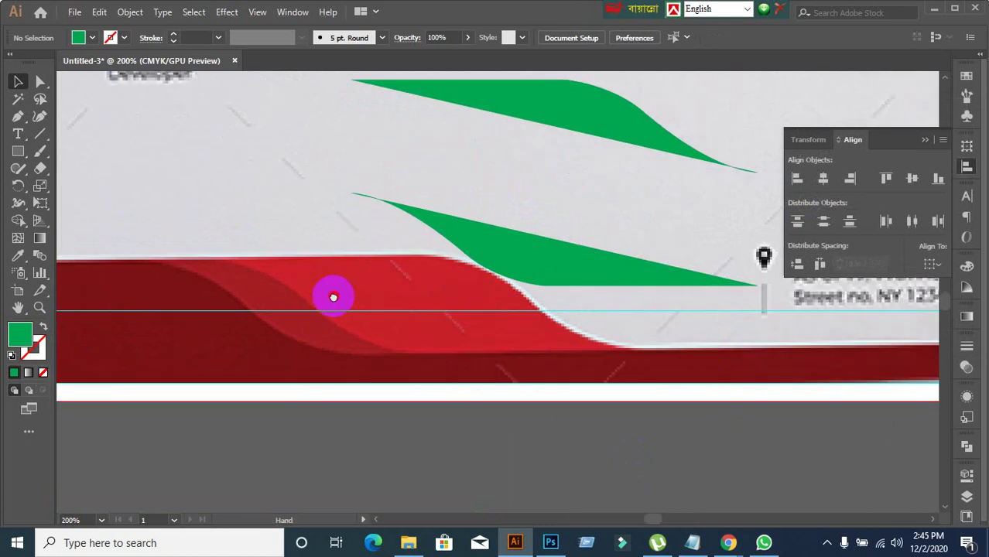
drag(333, 297, 331, 320)
click(556, 285)
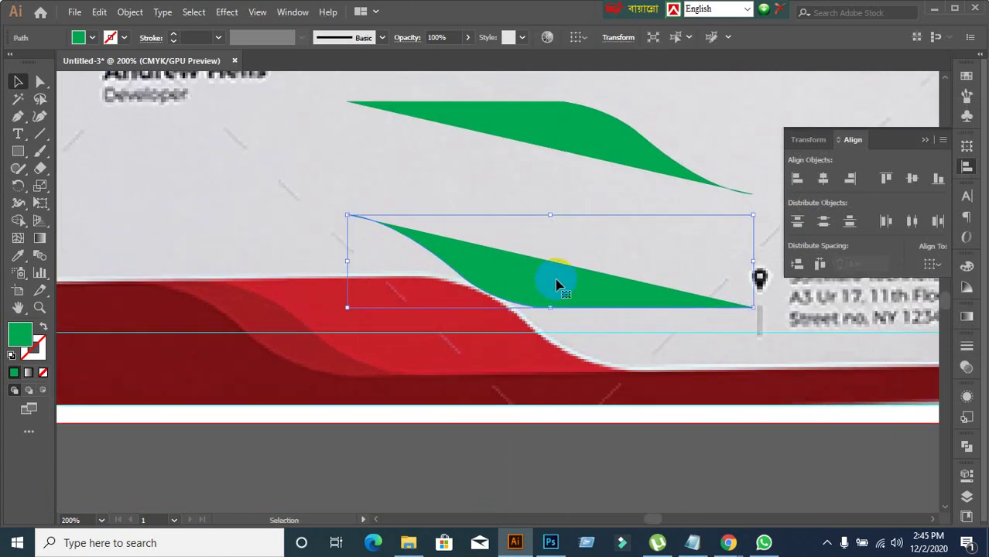
right_click(499, 287)
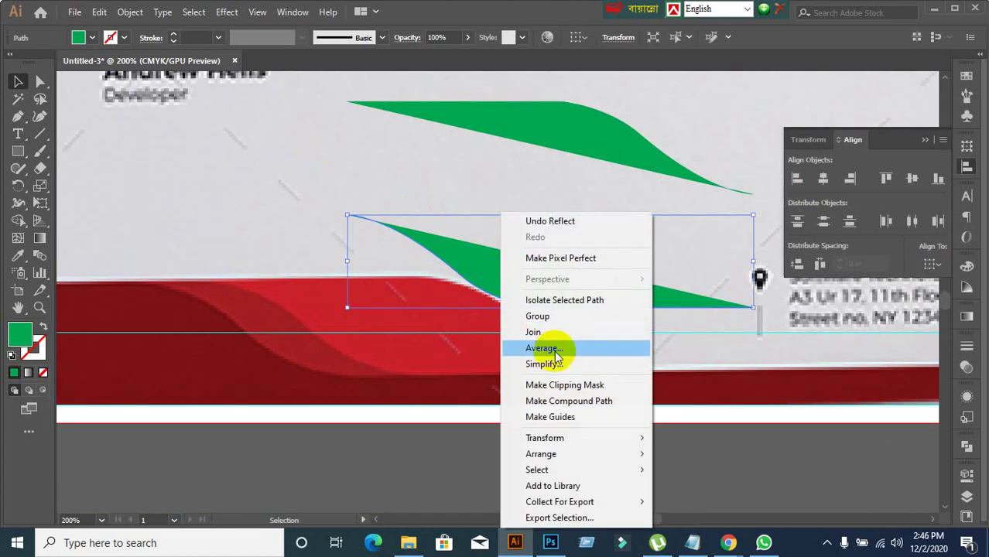
mouse_move(563, 438)
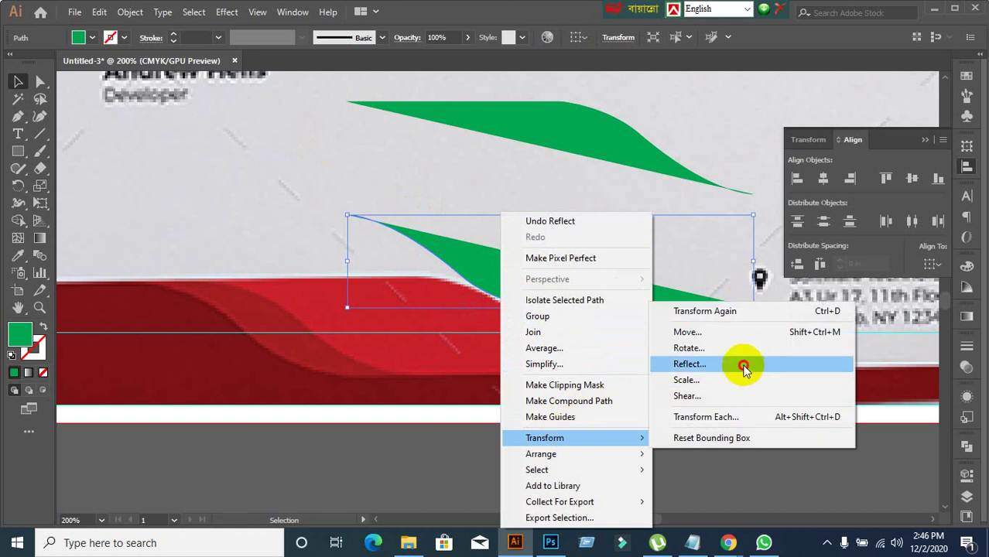
click(743, 365)
click(782, 164)
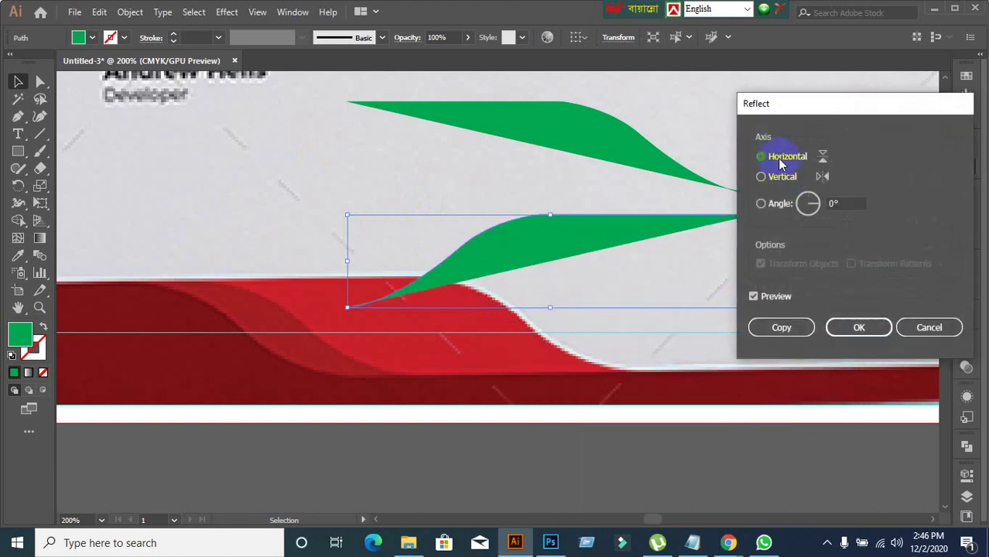
click(761, 178)
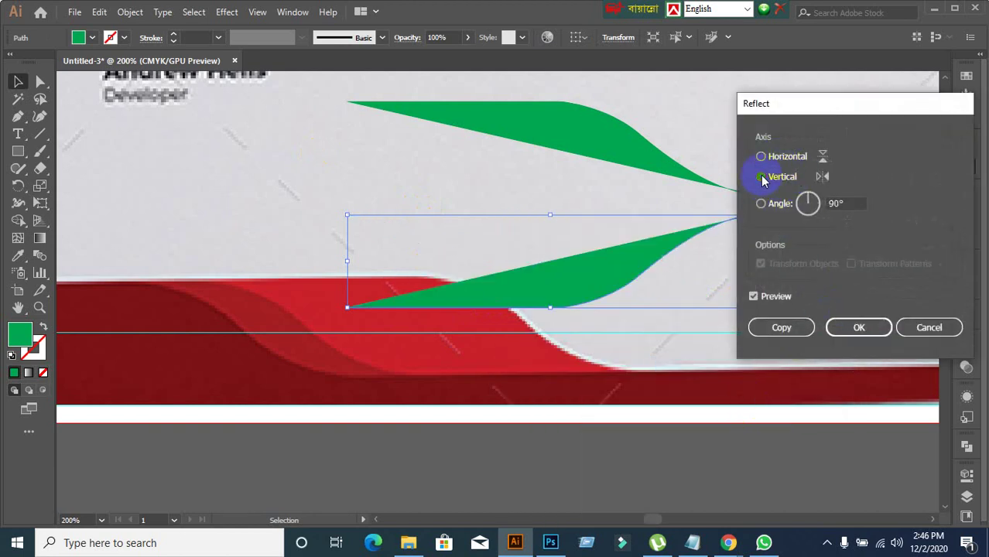
click(865, 327)
click(610, 457)
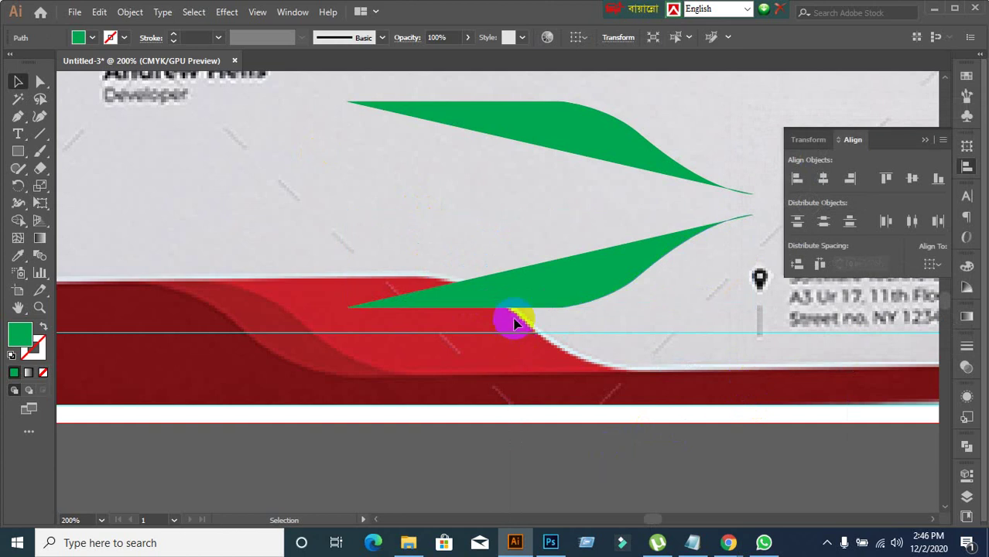
- Move the lower green copy up so it overlaps the original green shape
click(508, 294)
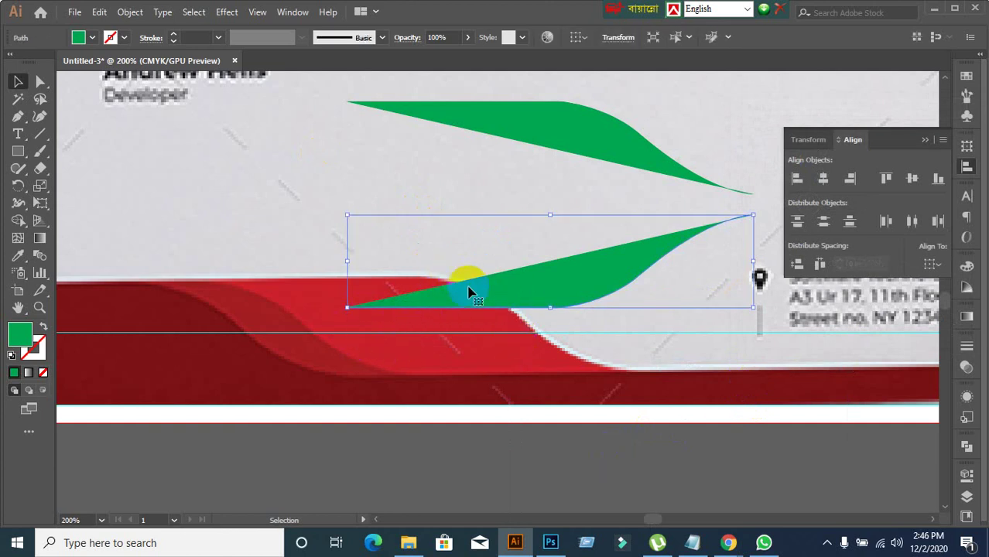
drag(512, 279, 497, 175)
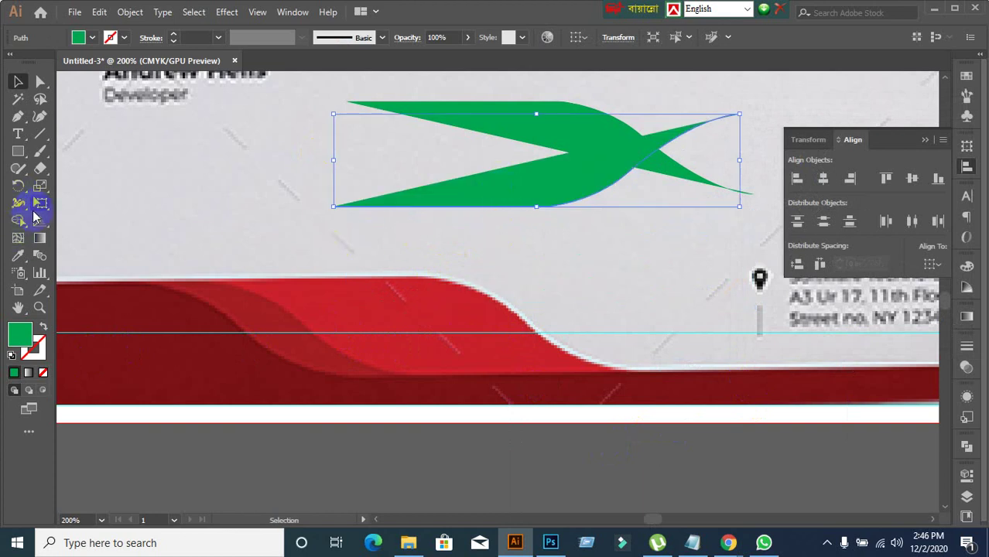
click(34, 219)
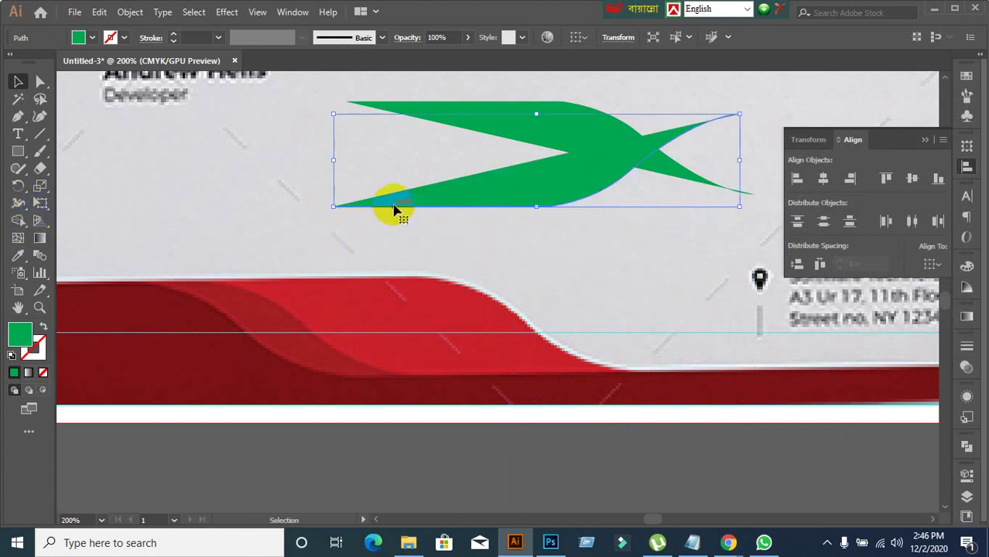
- Compare vertical and horizontal reflections of the overlapping green copy and apply the horizontal one
right_click(551, 192)
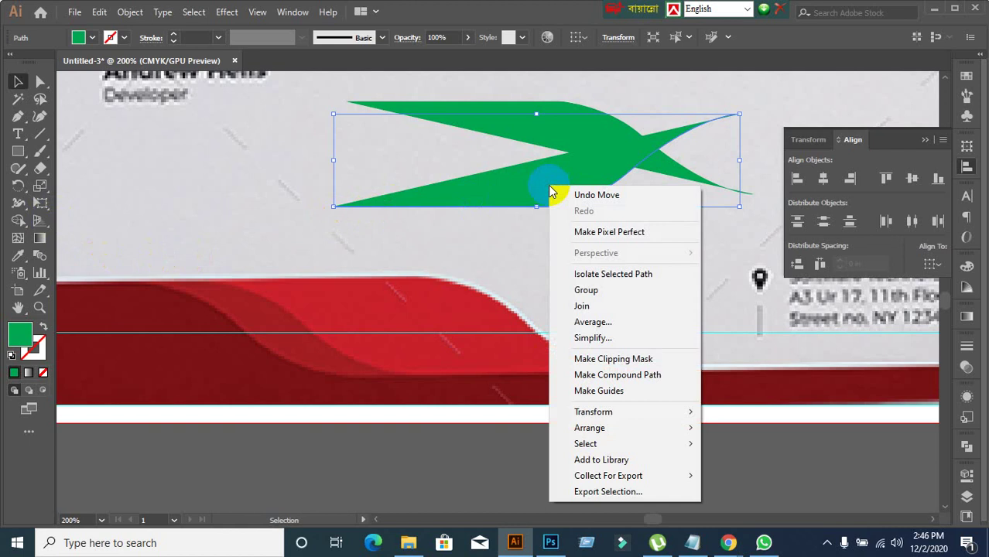
mouse_move(680, 415)
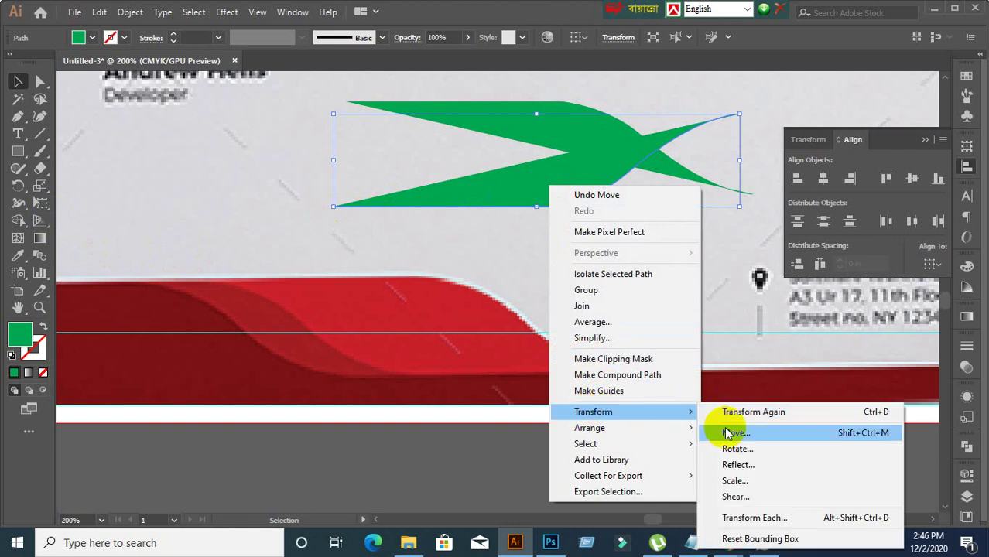
click(734, 466)
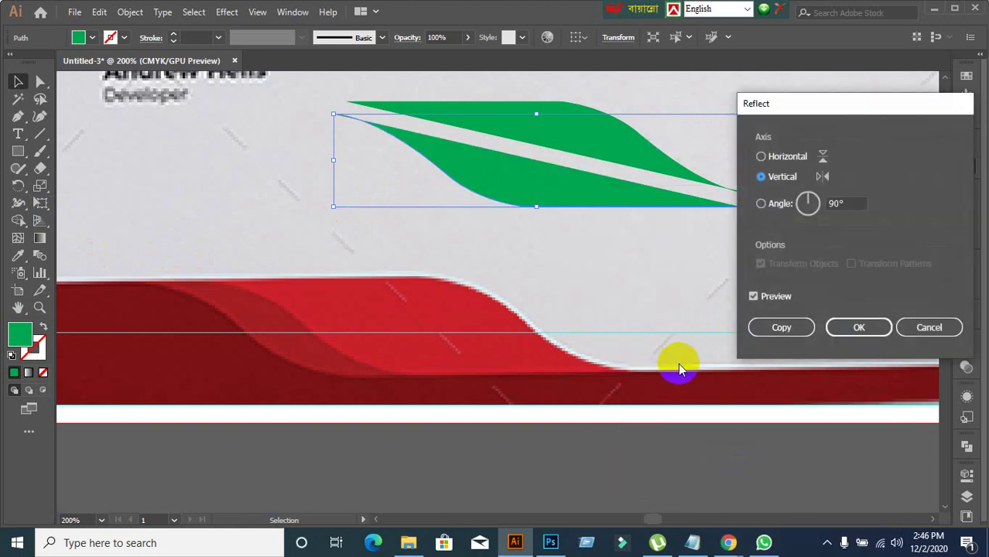
click(776, 157)
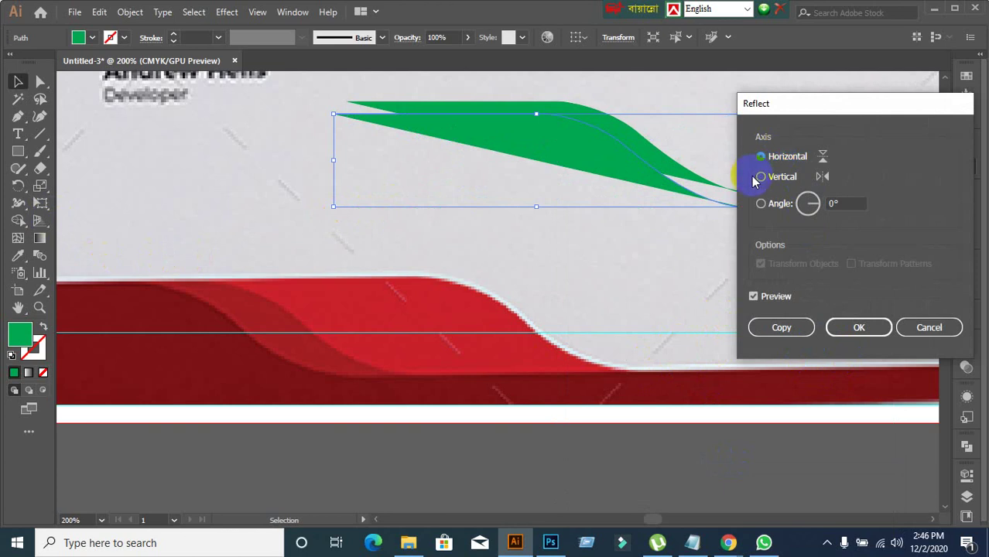
click(760, 176)
click(762, 157)
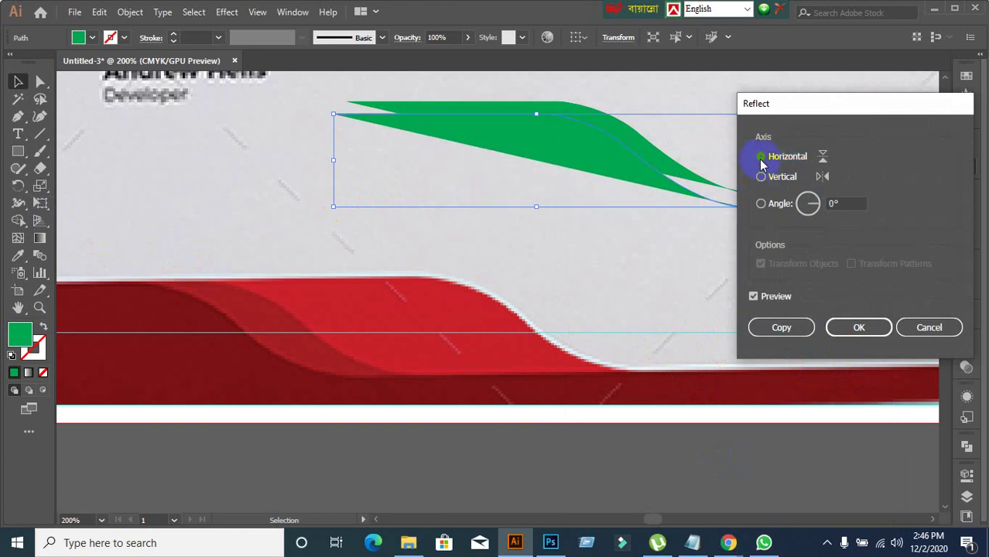
click(859, 327)
- Reflect the lower green copy across an axis angled at -13°
right_click(511, 136)
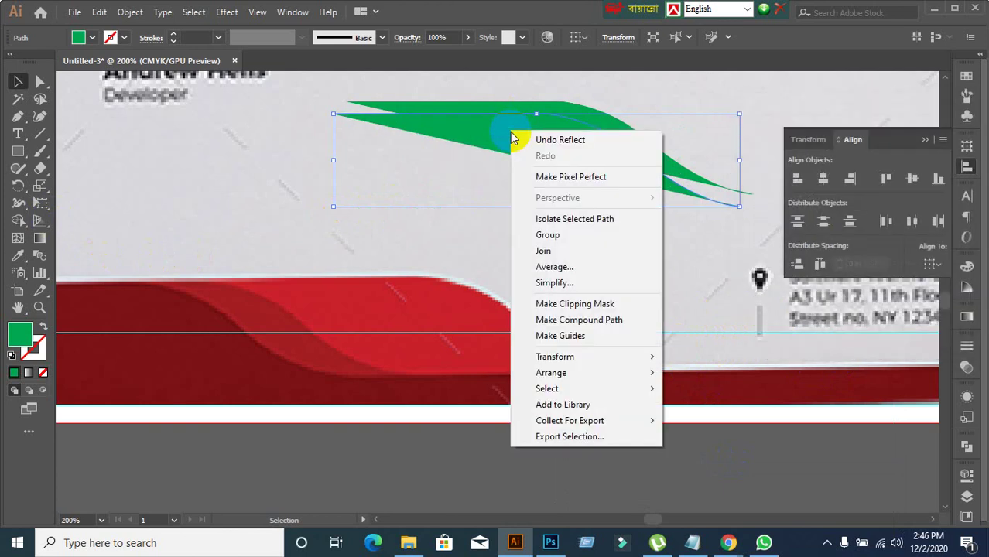
mouse_move(569, 355)
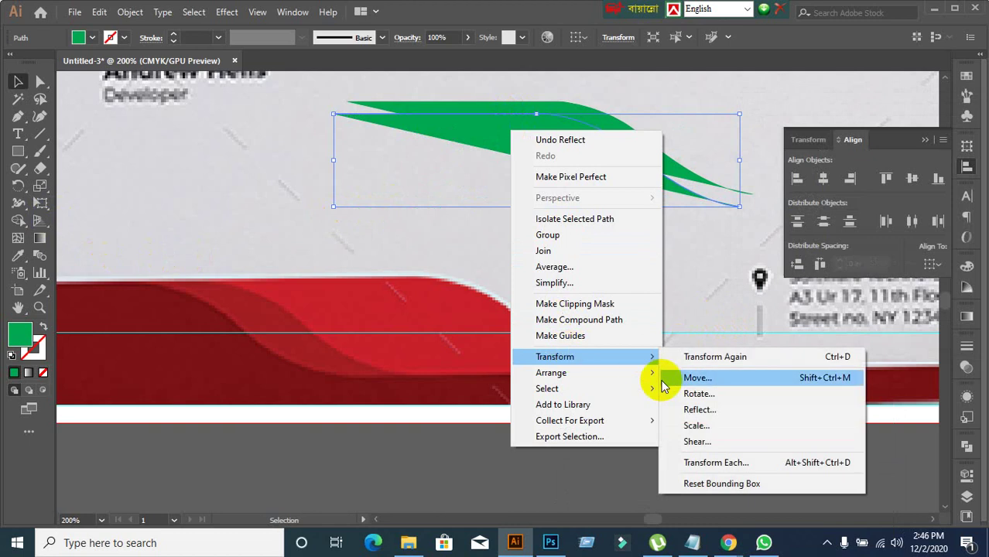
click(698, 414)
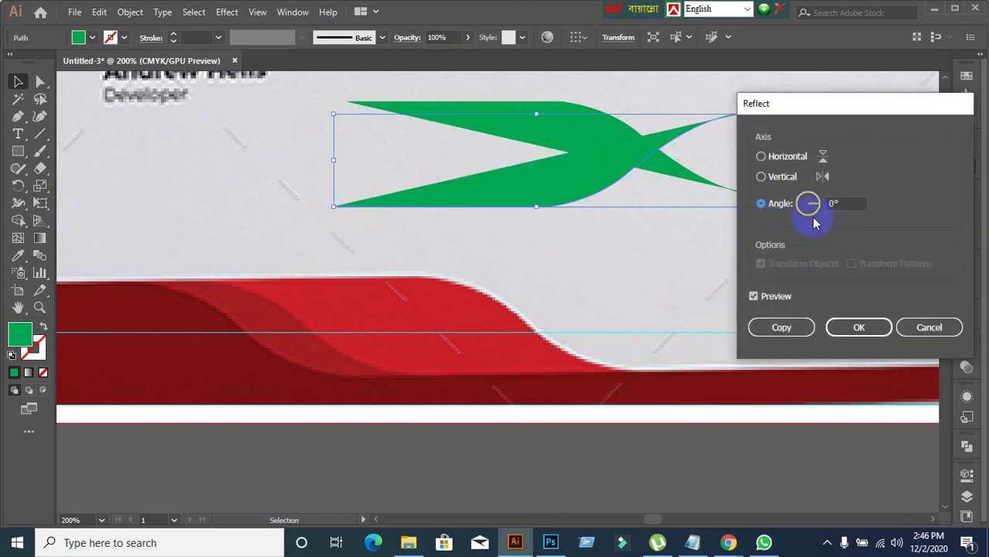
click(847, 203)
key(Down)
key(Down)
key(Down)
key(Down)
key(Down)
key(Down)
key(Down)
key(Down)
key(Down)
key(Down)
key(Down)
key(Down)
key(Down)
key(Down)
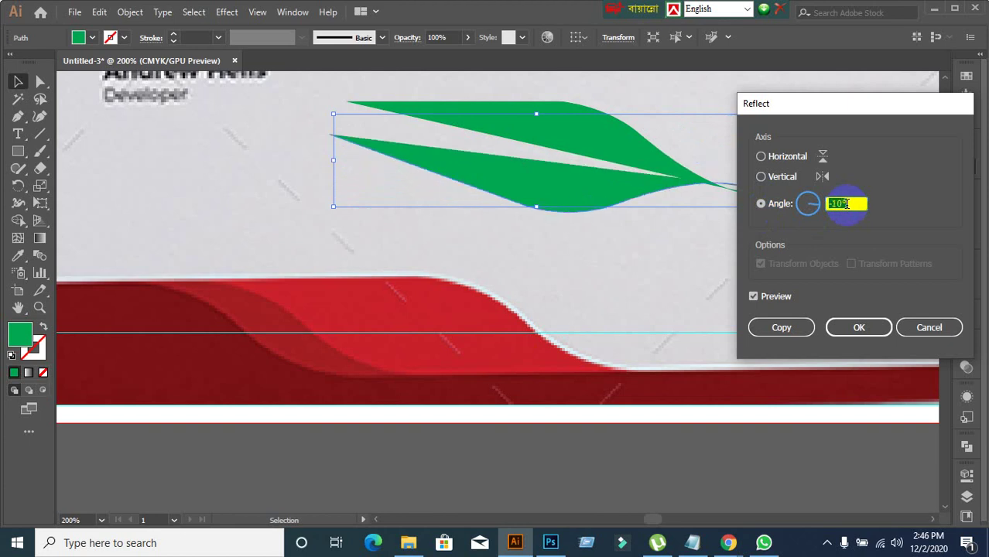
key(Up)
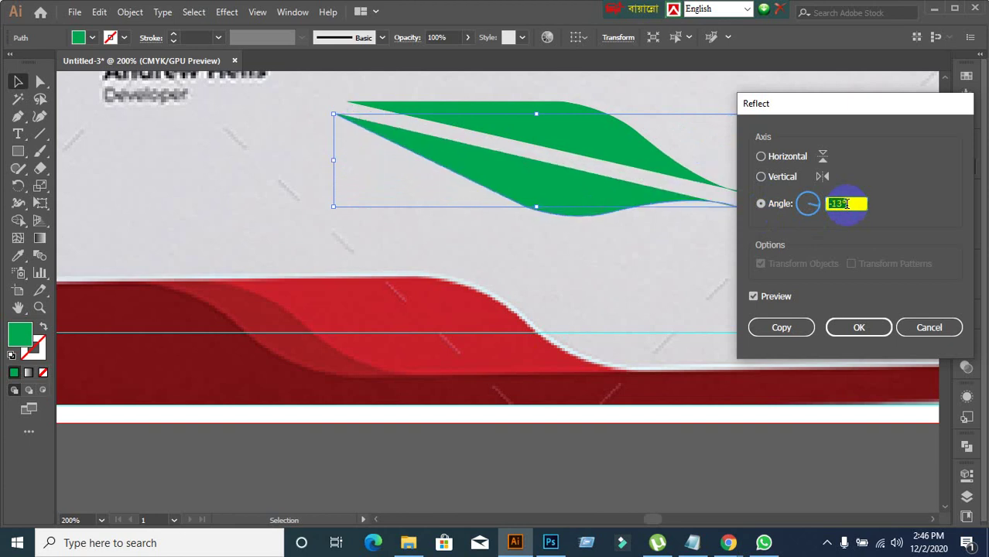
click(859, 327)
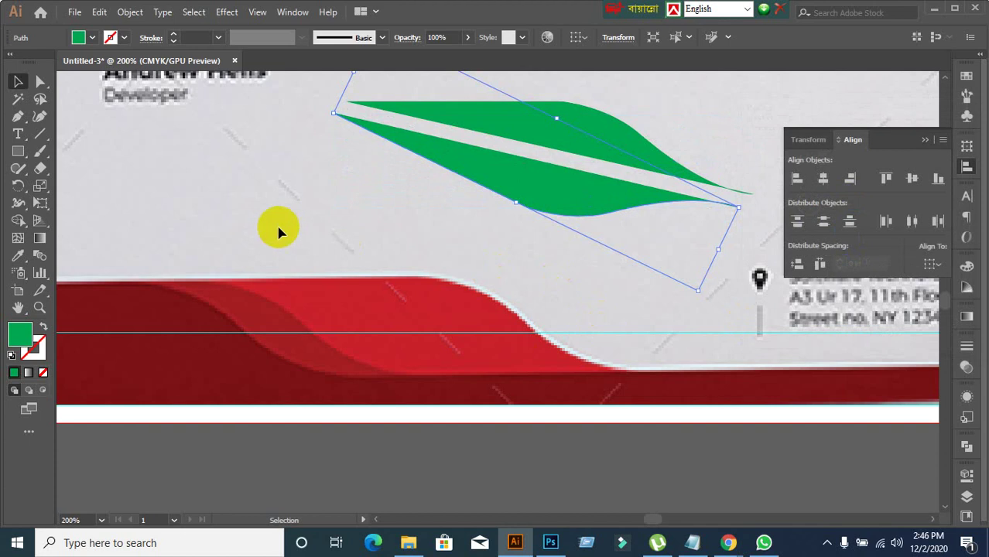
- Move the reflected green copy up against the original so their pointed ends meet and the gap between them closes
drag(508, 205, 527, 194)
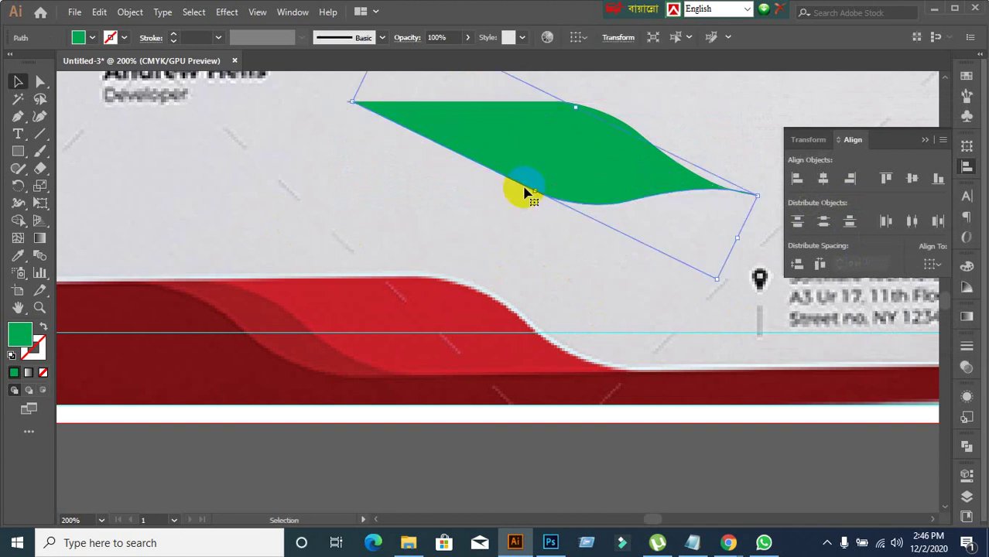
click(381, 248)
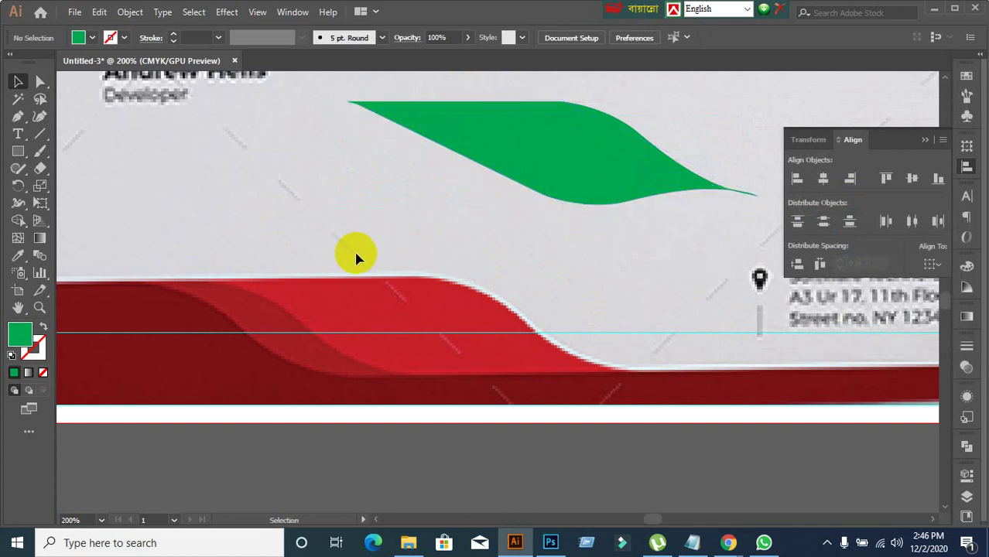
scroll(704, 232, up, 3)
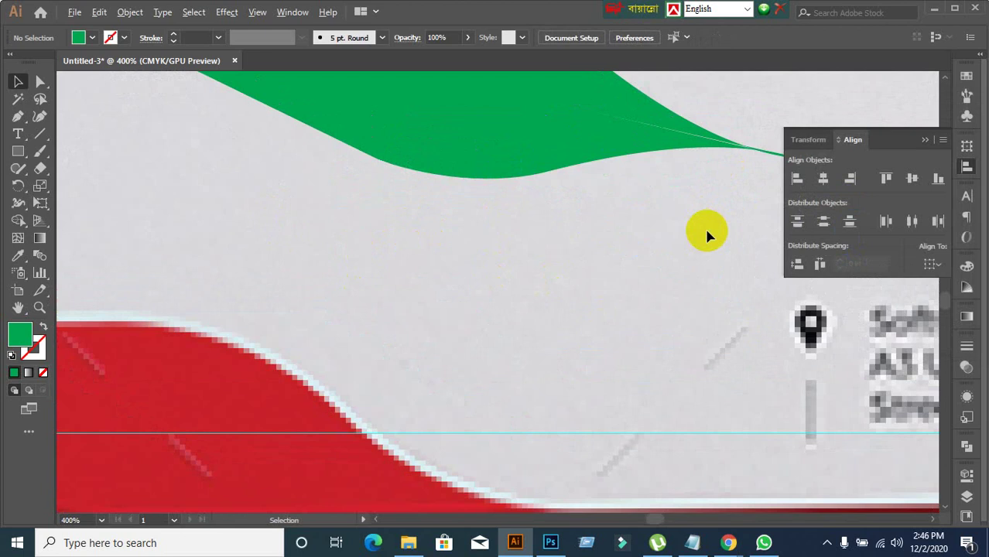
scroll(554, 277, down, 2)
scroll(480, 295, down, 1)
scroll(462, 298, up, 2)
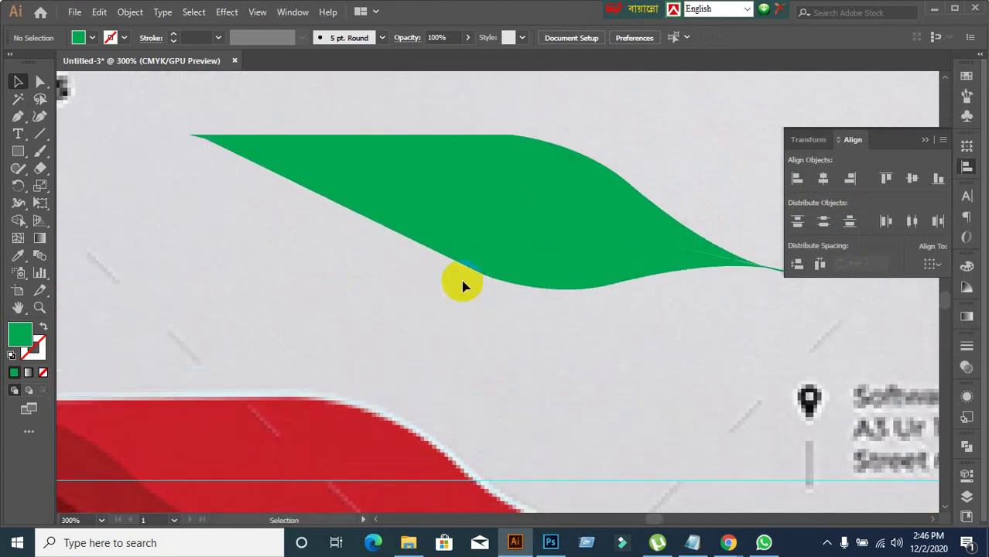
- Examine how the two green shapes overlap along their shared edge and at both pointed ends
click(462, 250)
click(686, 314)
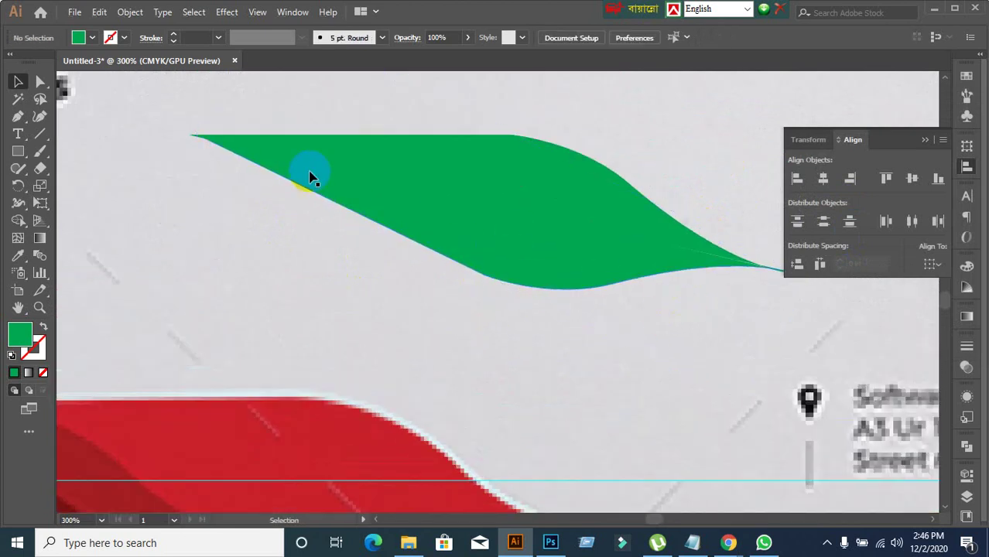
click(278, 160)
click(278, 281)
click(534, 184)
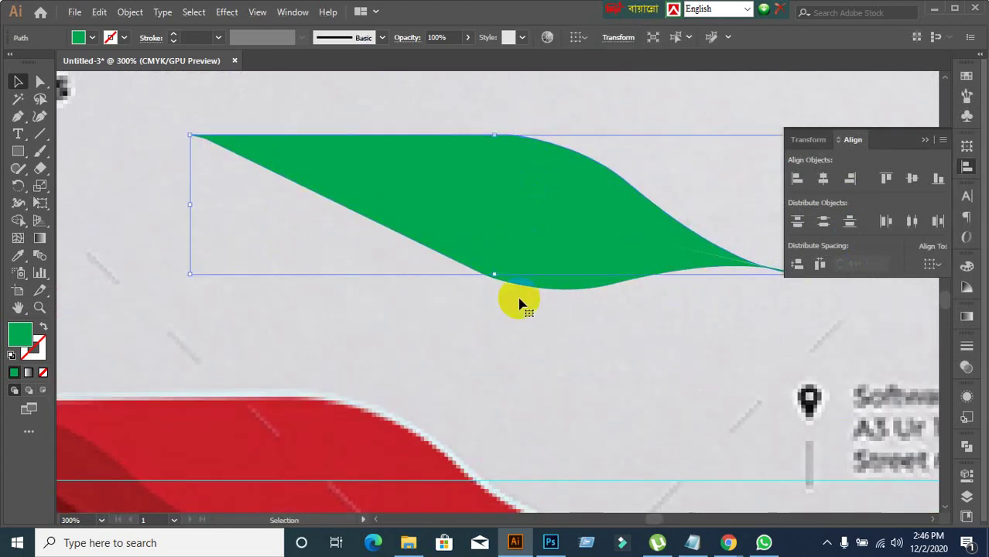
click(582, 350)
scroll(592, 329, down, 1)
scroll(654, 331, up, 1)
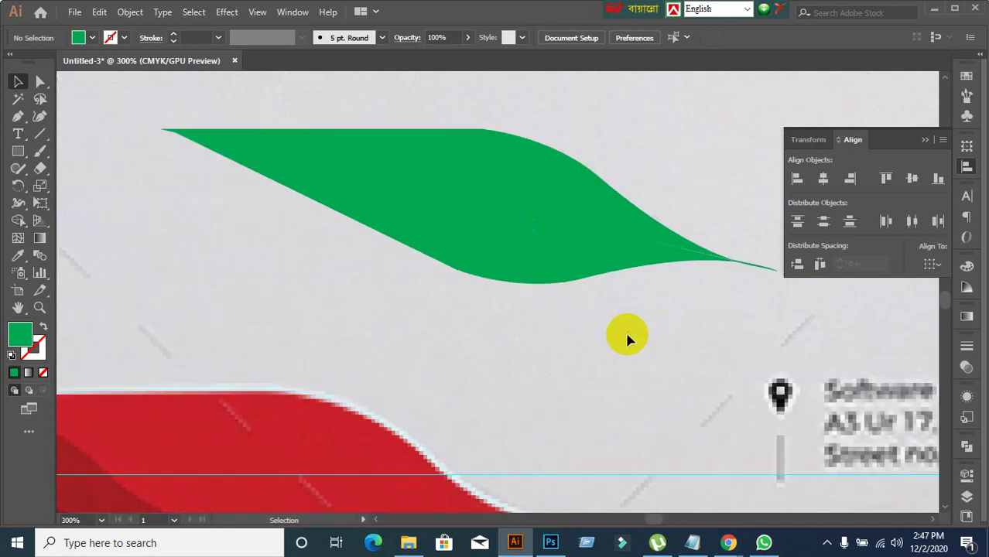
- Unite both green shapes into one compound shape and expand it
drag(185, 95, 689, 329)
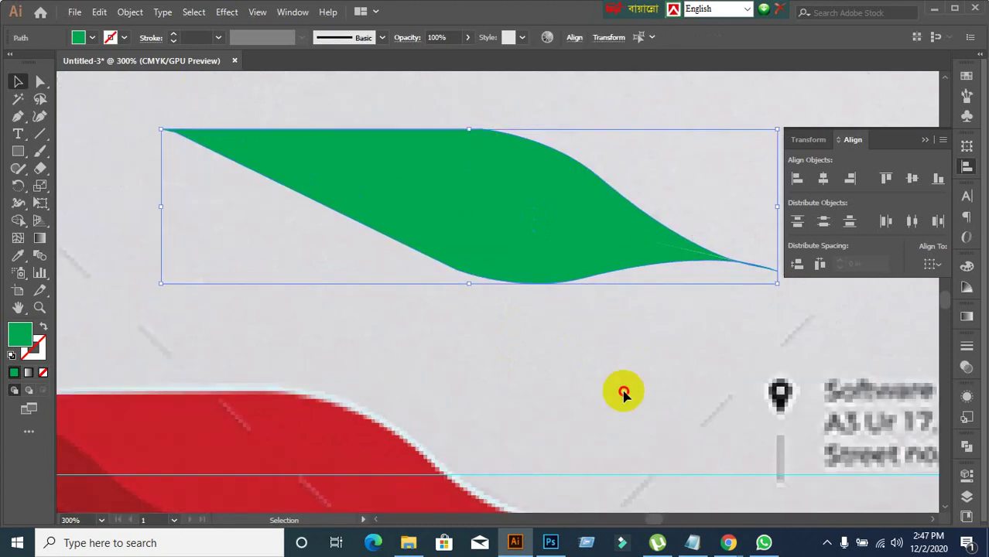
click(165, 94)
drag(165, 95, 784, 346)
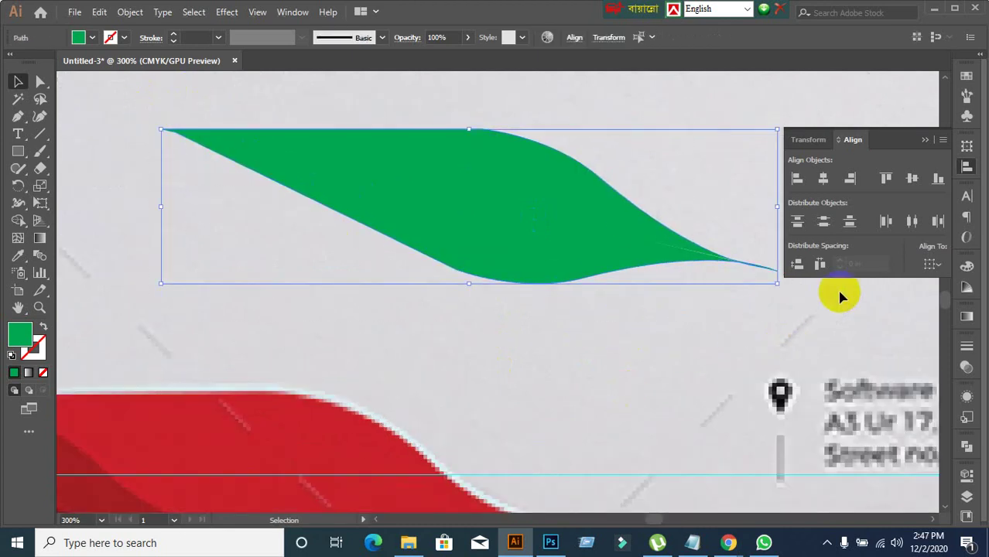
click(964, 448)
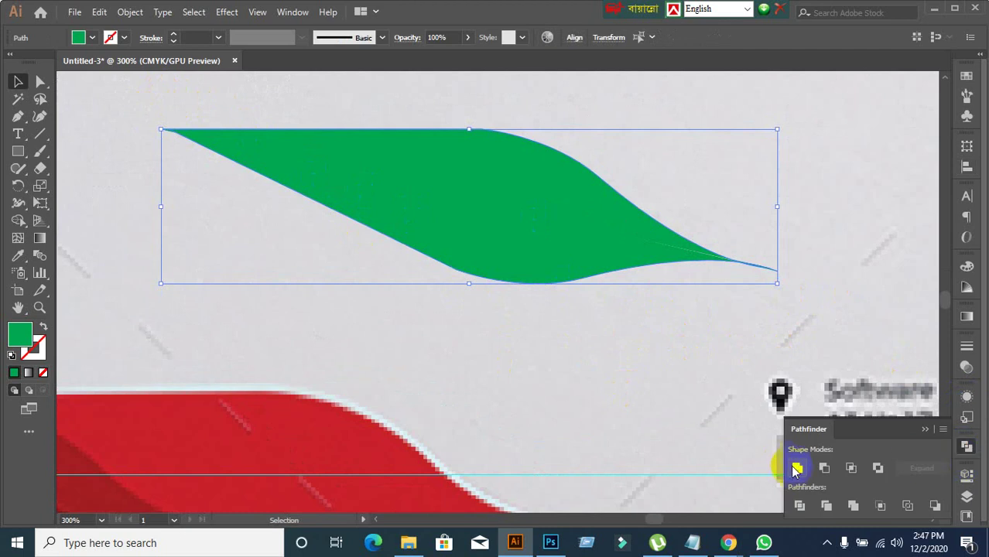
alt+click(797, 469)
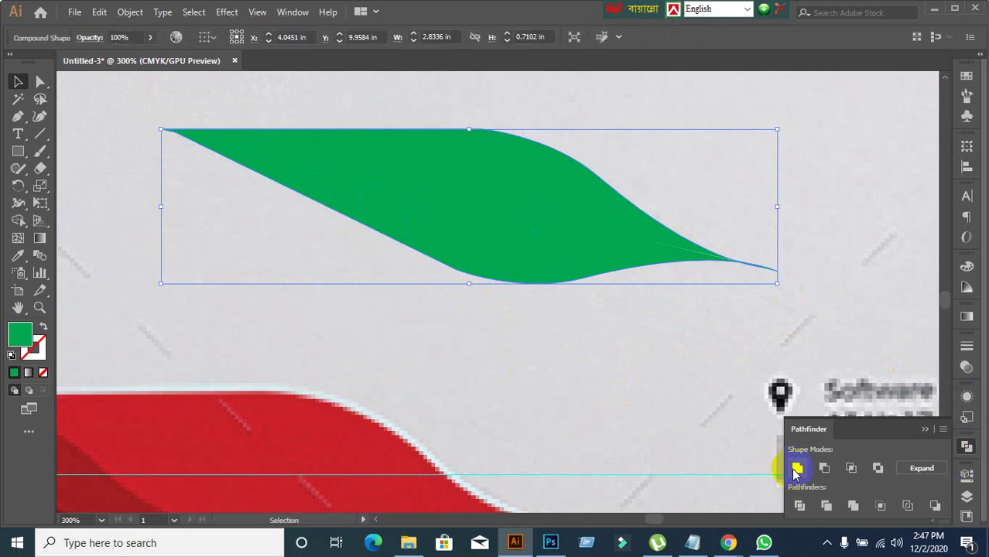
click(942, 470)
click(640, 370)
- Try moving the inner anchor of the thin gap near the right tip farther into the green shape, and undo it
scroll(618, 268, up, 2)
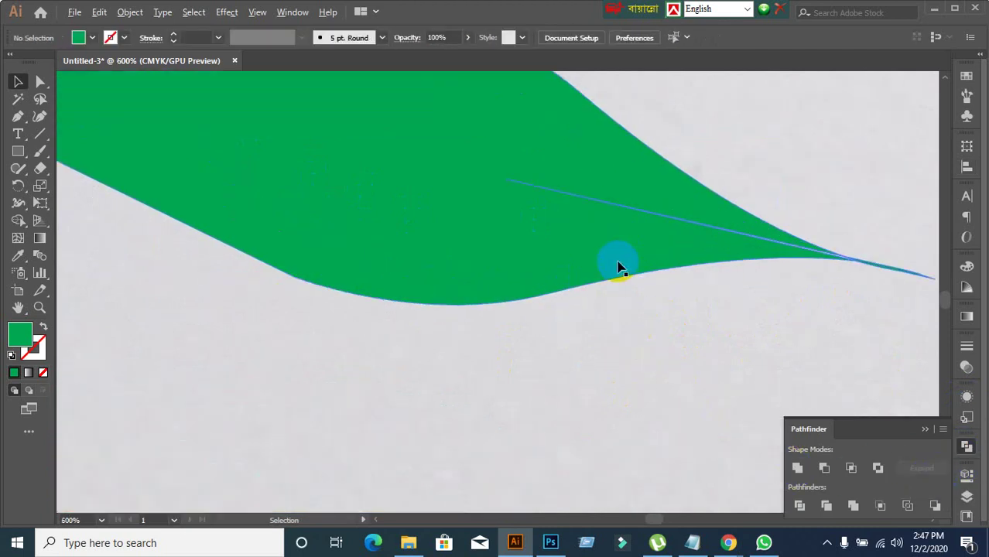
click(751, 240)
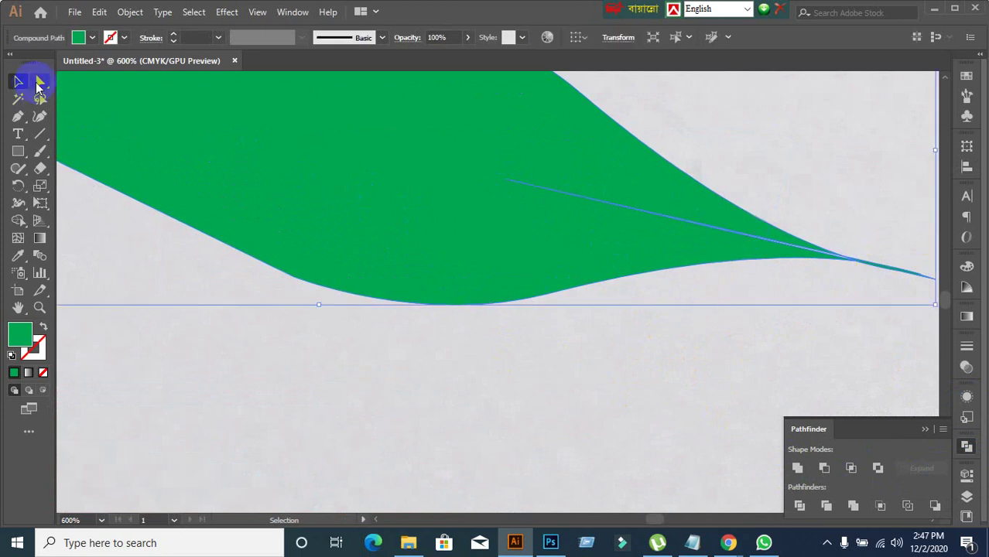
click(40, 82)
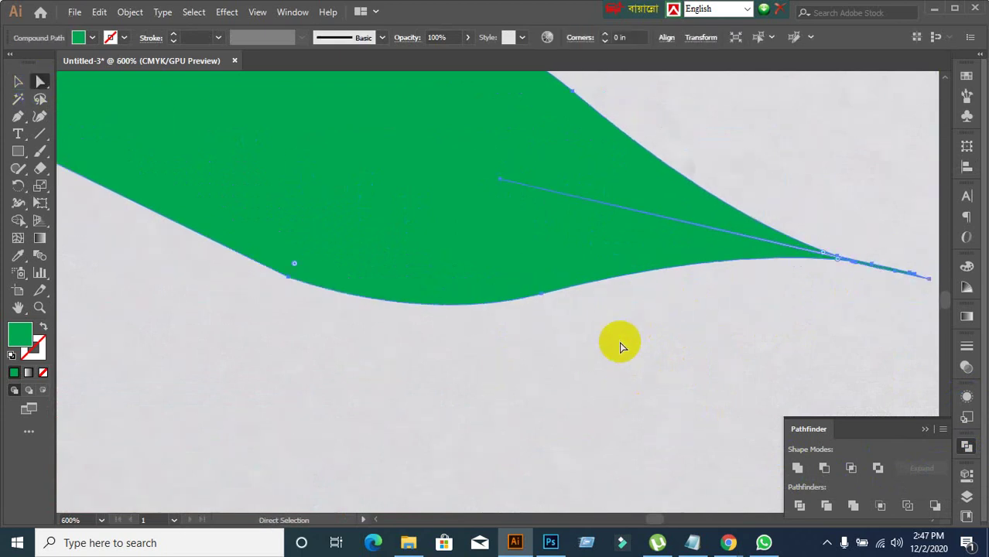
click(497, 192)
drag(504, 185, 414, 231)
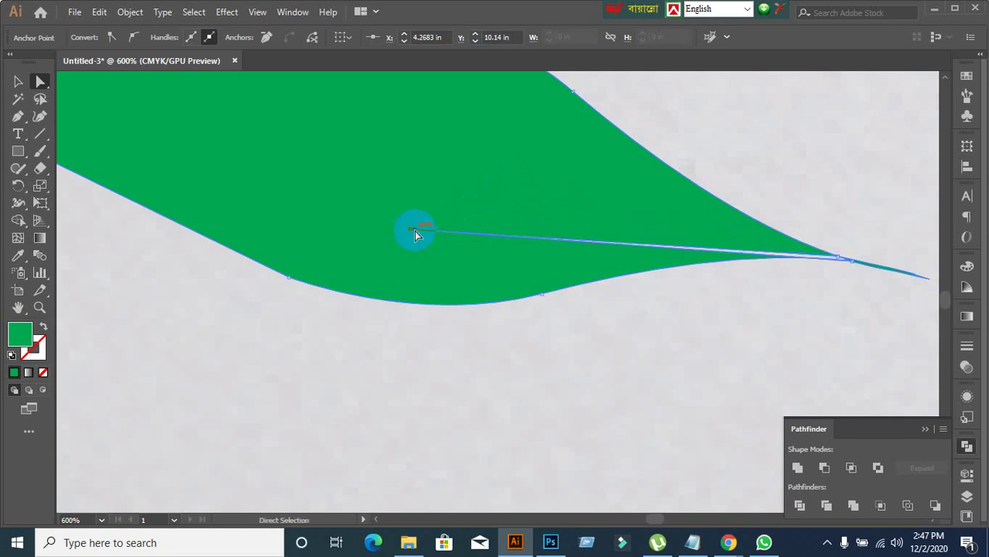
key(ctrl+z)
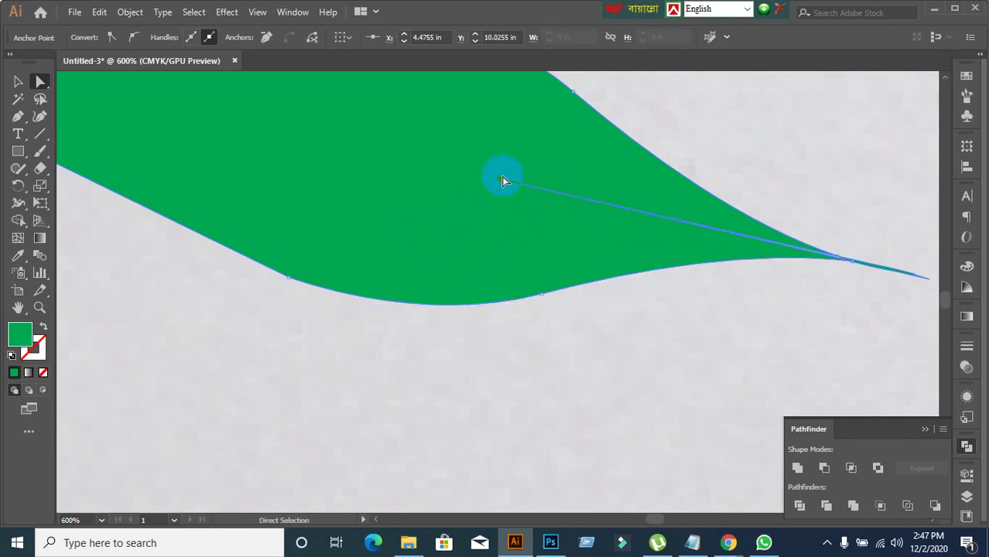
- Pull the gap's inner anchor out of the green shape to stand above its right tip
drag(502, 180, 667, 95)
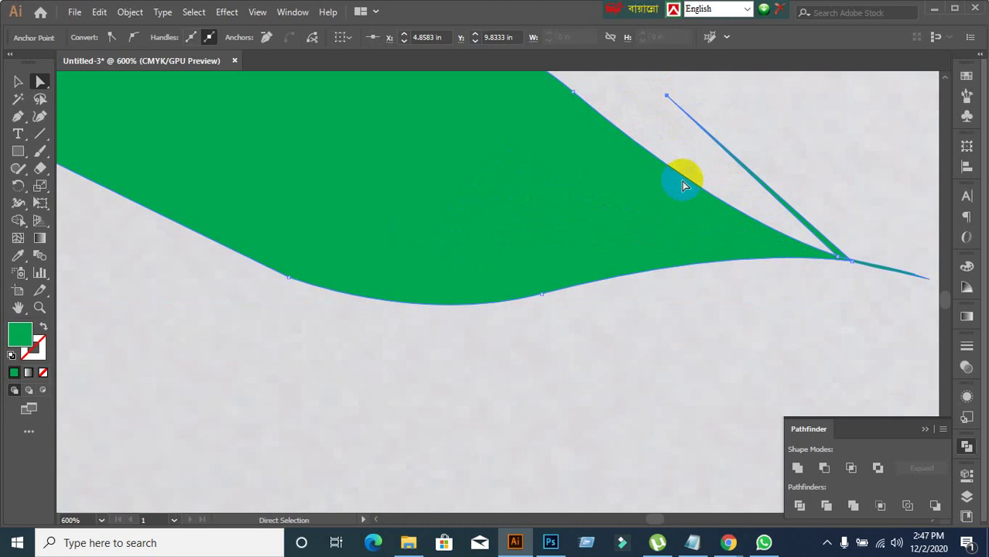
scroll(740, 217, down, 1)
click(690, 138)
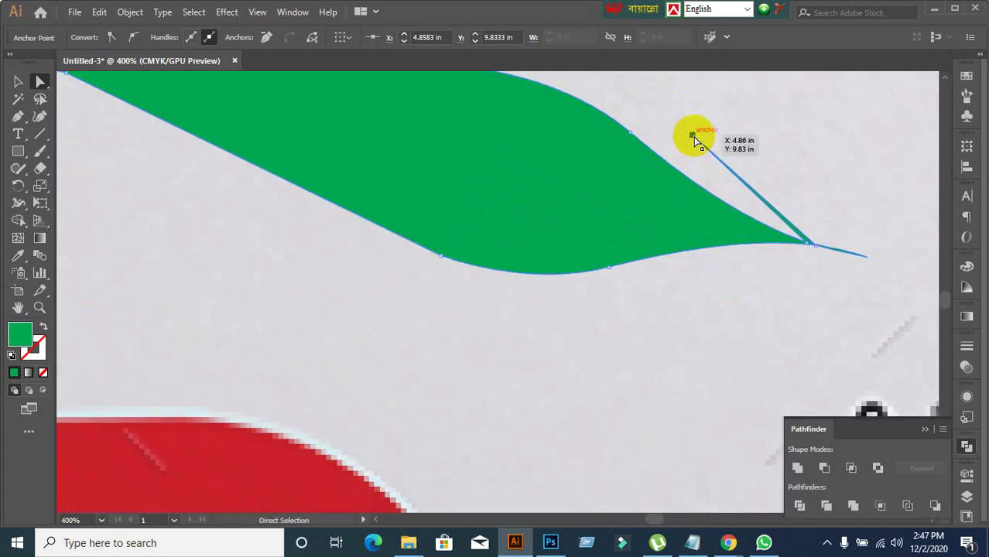
drag(690, 138, 815, 96)
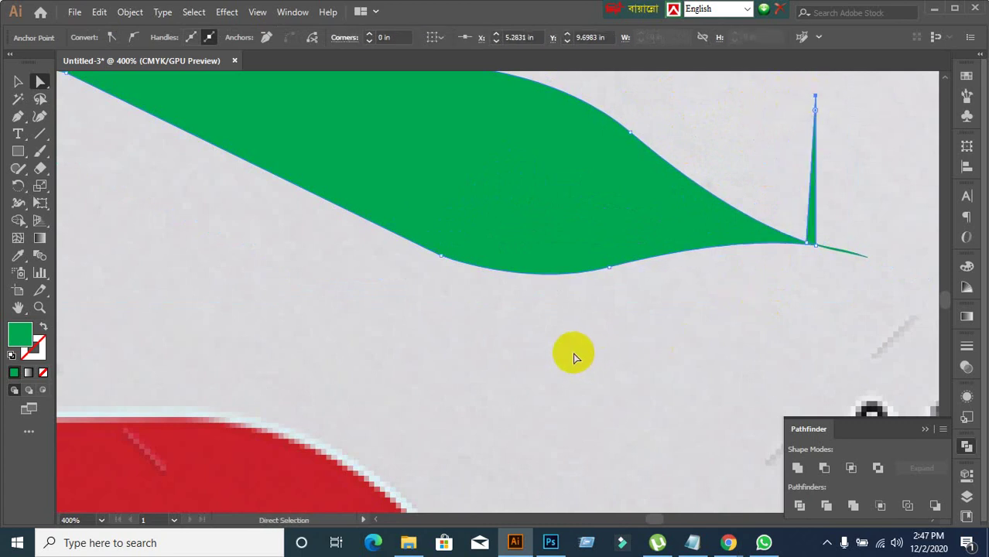
- Divide and ungroup the green shape, and delete the thin spike above its right tip
click(17, 81)
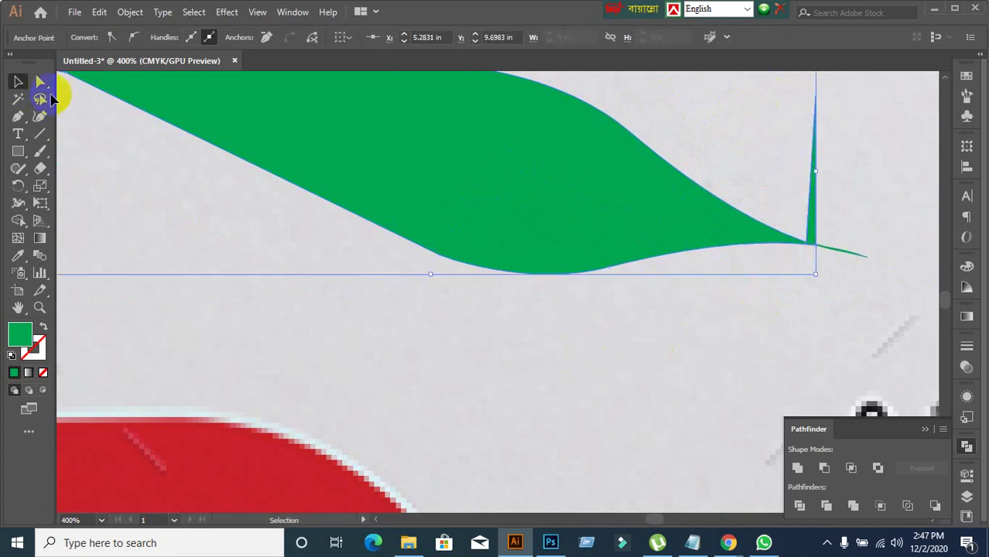
click(800, 507)
right_click(590, 217)
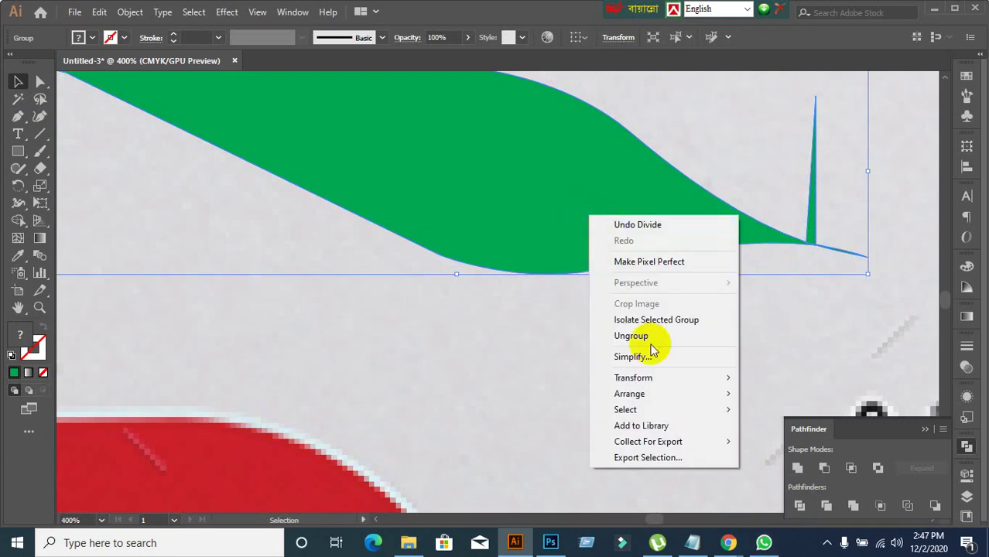
click(647, 338)
click(673, 382)
click(823, 245)
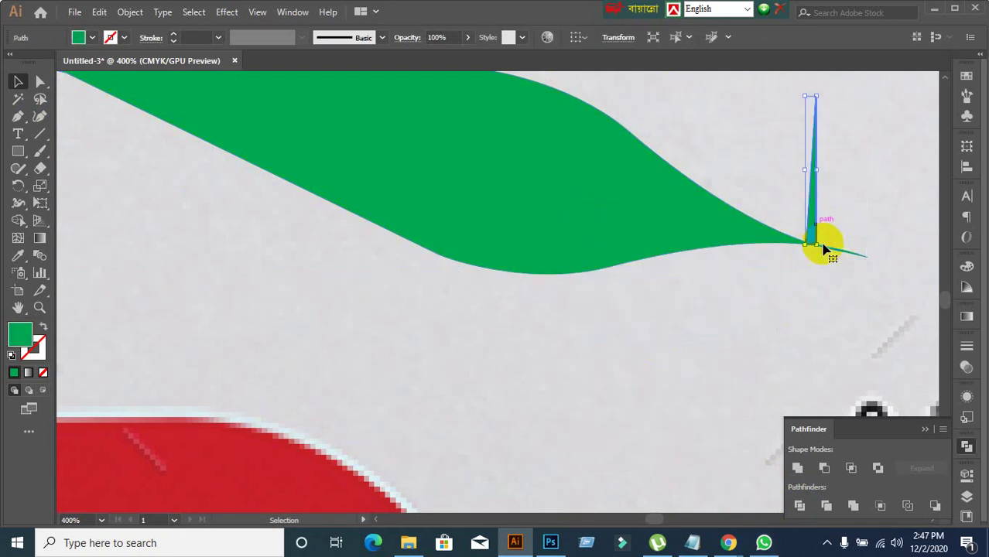
key(Delete)
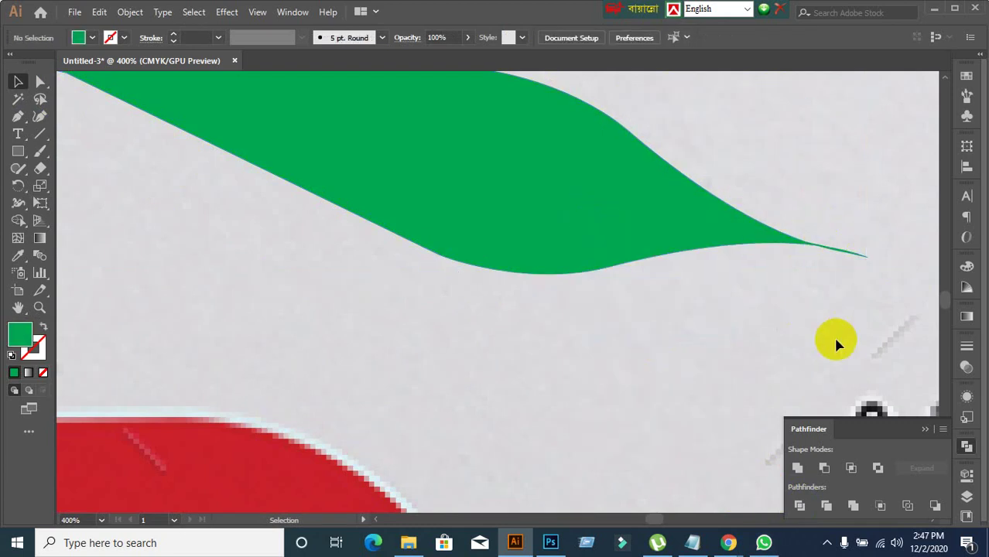
- Undo the spike deletion, the ungrouping, the division and the anchor moves
key(a)
key(ctrl+z)
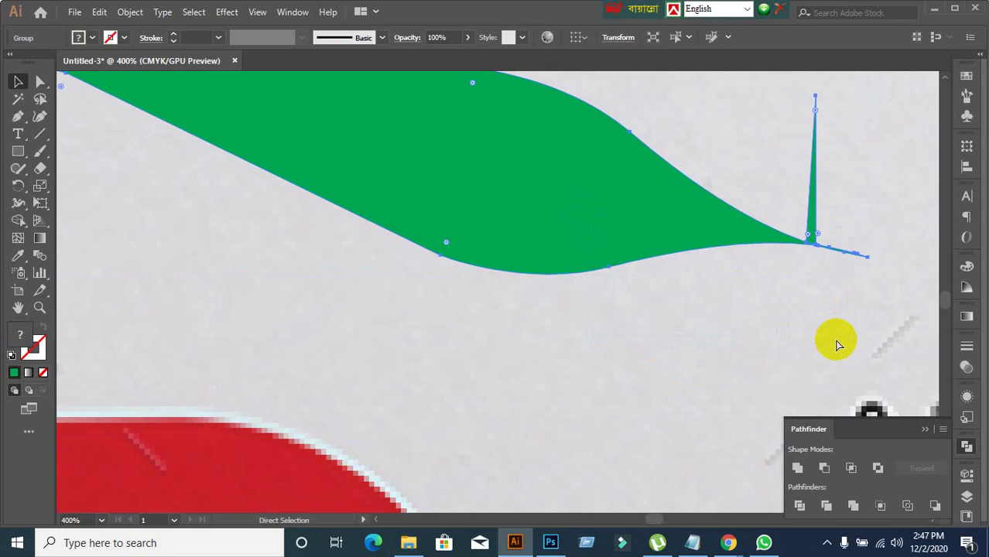
key(ctrl+z)
key(ctrl+z)
key(ctrl+z)
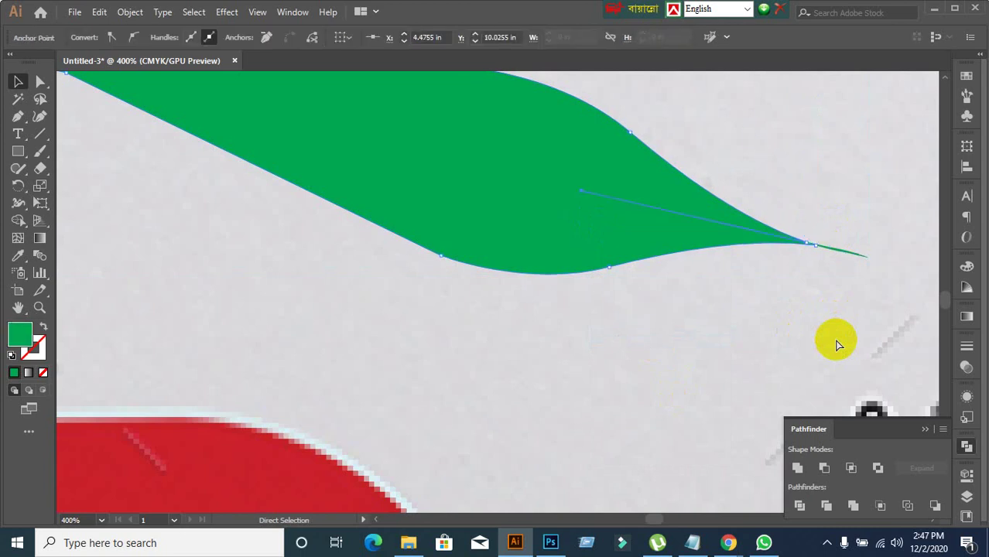
- Move the united green shape off the artboard into the empty area below it
key(v)
click(658, 331)
click(579, 260)
scroll(595, 325, up, 2)
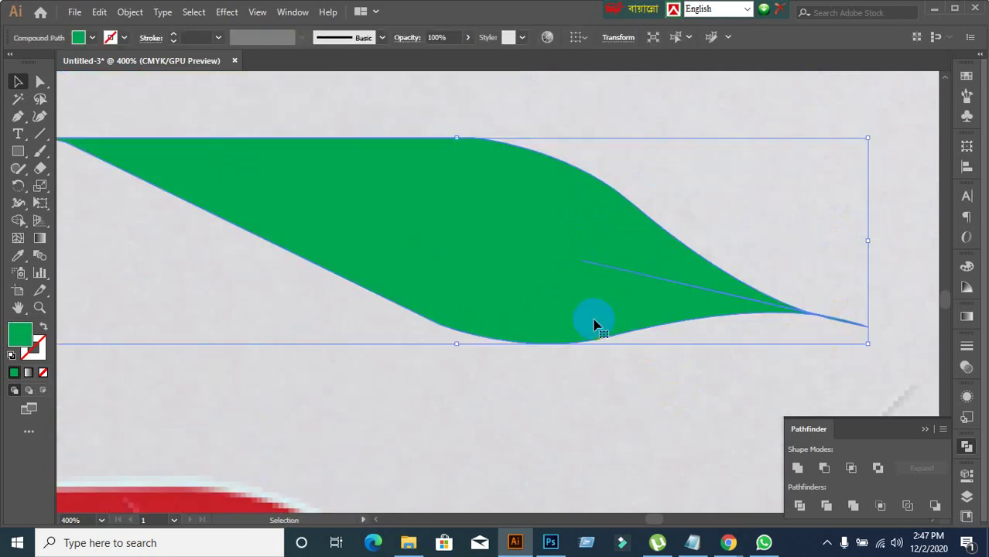
scroll(599, 413, down, 3)
drag(615, 404, 577, 190)
scroll(577, 189, up, 1)
drag(513, 99, 615, 414)
scroll(609, 461, up, 2)
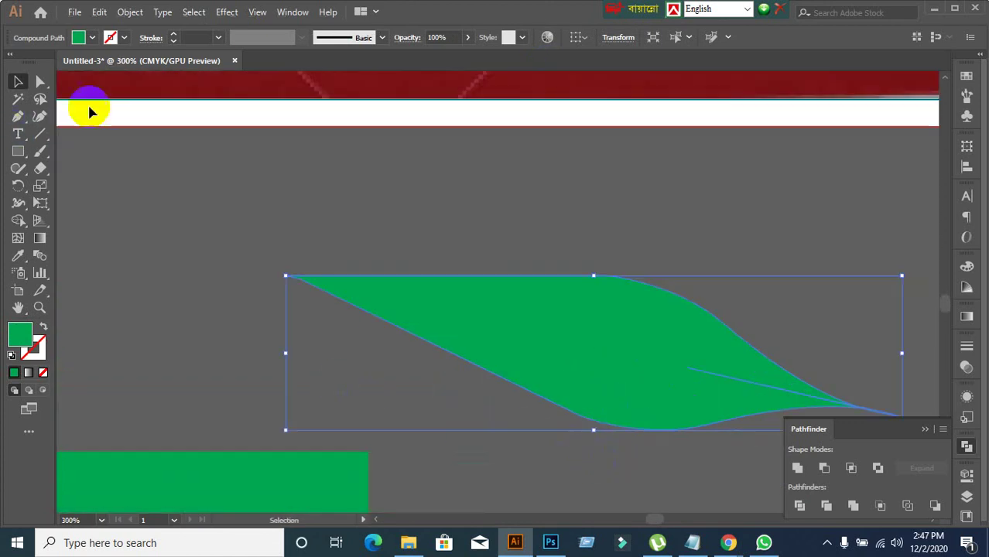
- Fill the united wave shape below the artboard with red
click(80, 37)
click(47, 66)
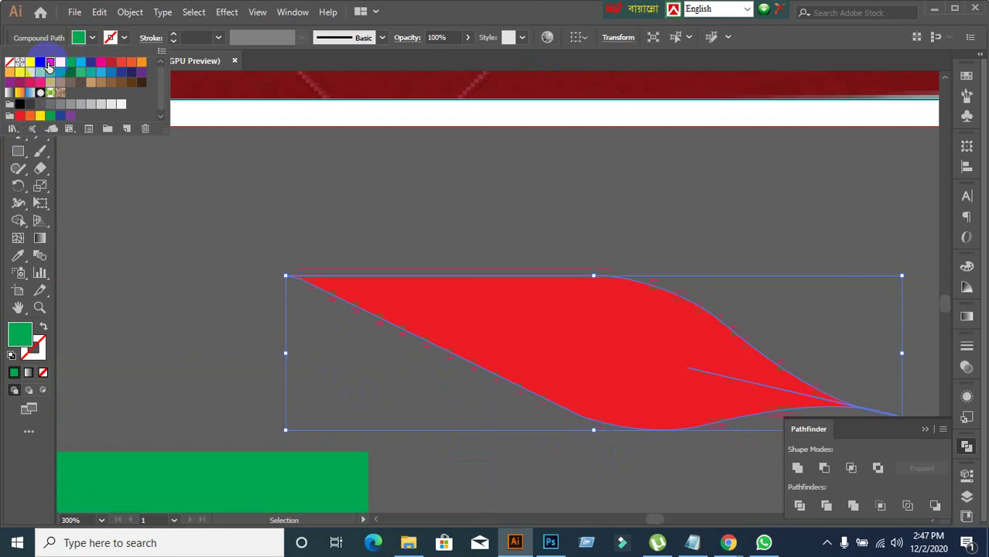
click(512, 338)
scroll(623, 380, up, 1)
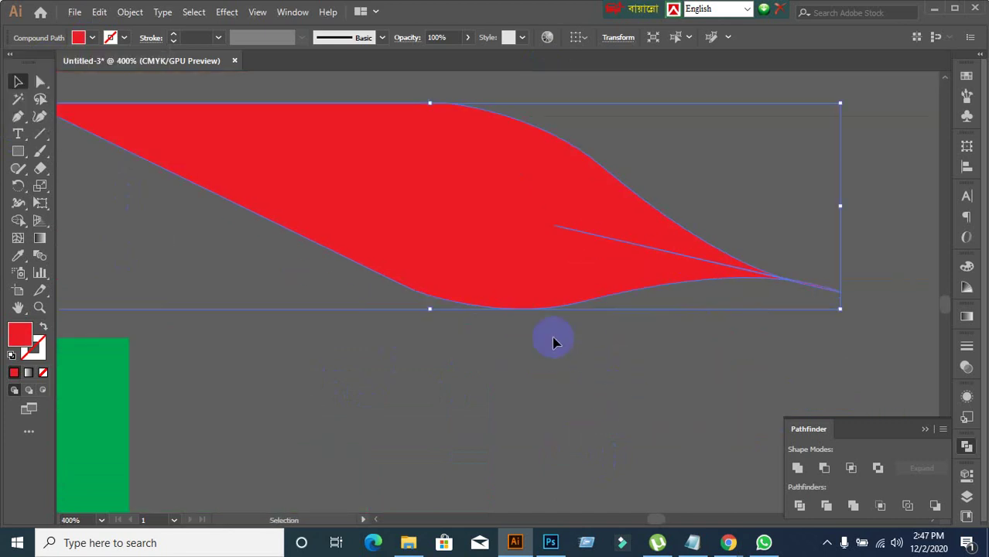
- Move the stray anchor point inside the red wave shape outside it, above the shape's right tip
click(40, 81)
click(629, 414)
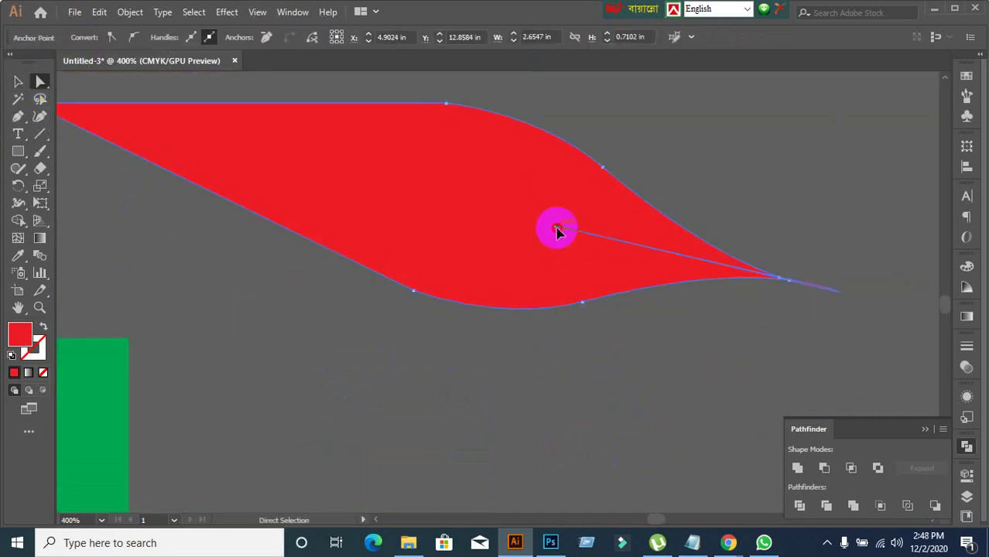
drag(557, 229, 639, 138)
key(ctrl+z)
click(636, 385)
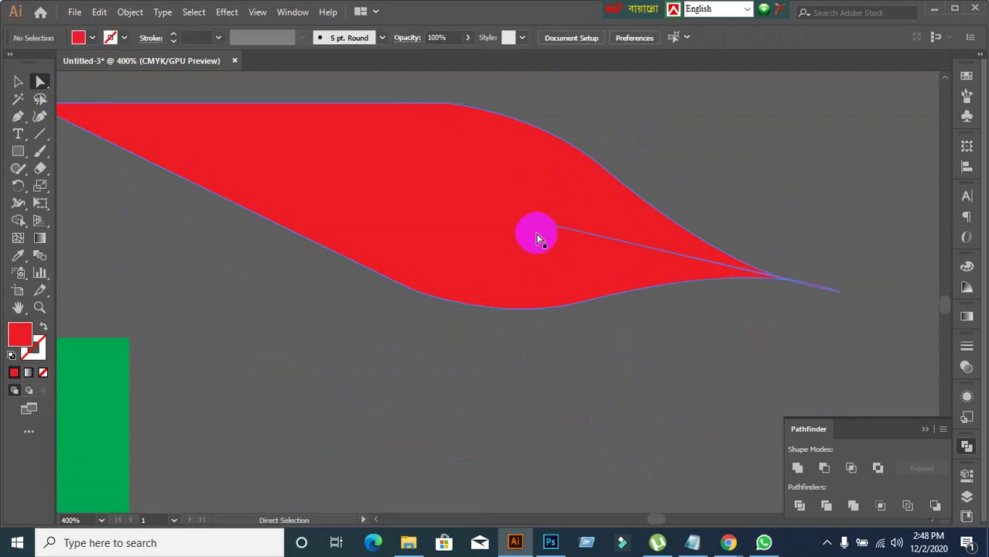
click(555, 226)
drag(555, 229, 795, 104)
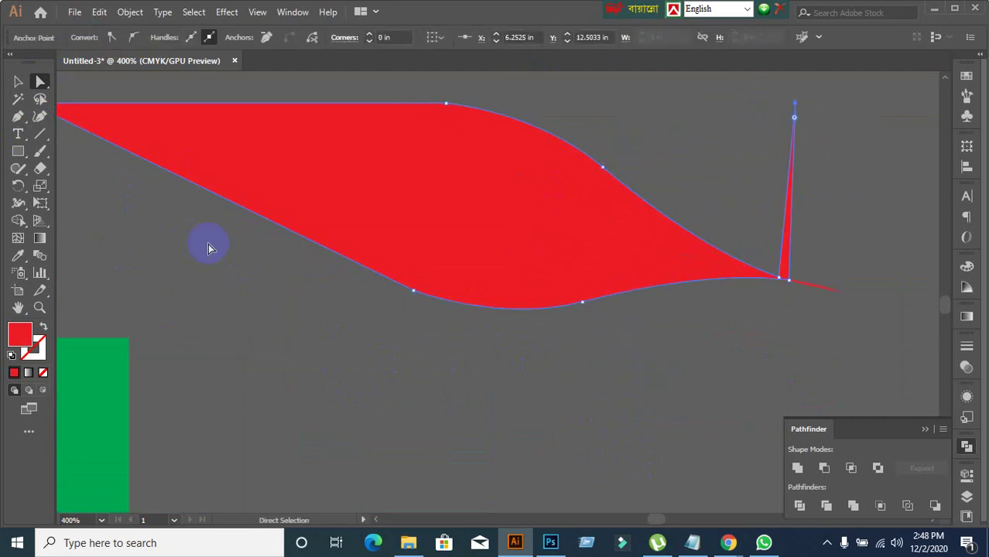
- Divide the red wave shape with Pathfinder and ungroup the resulting pieces
click(800, 506)
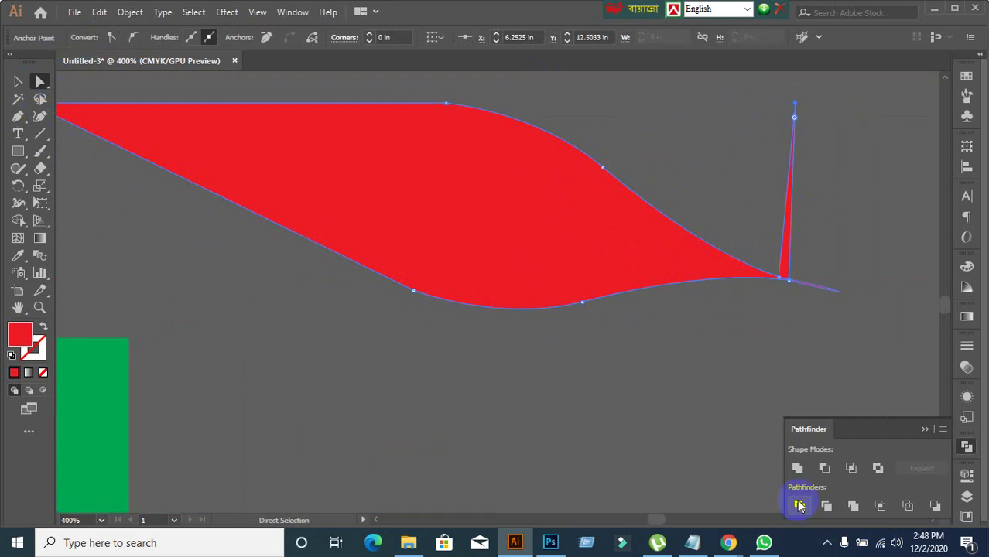
click(739, 391)
right_click(523, 243)
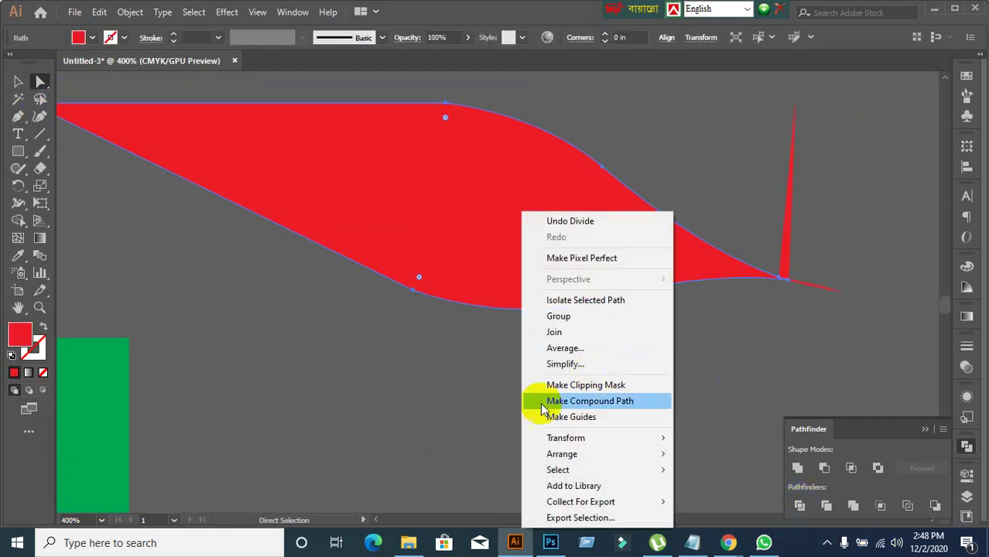
click(469, 399)
click(17, 84)
click(398, 170)
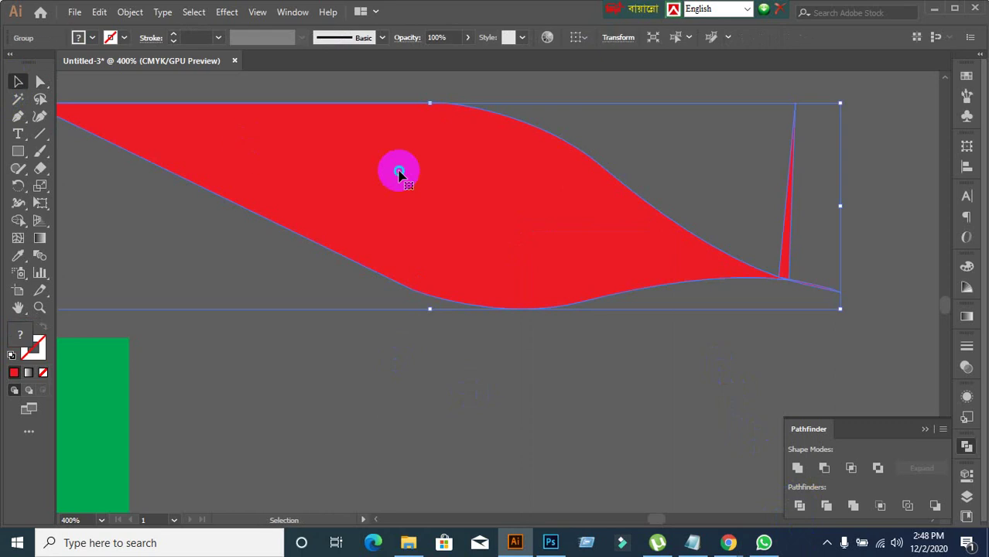
right_click(398, 171)
click(473, 294)
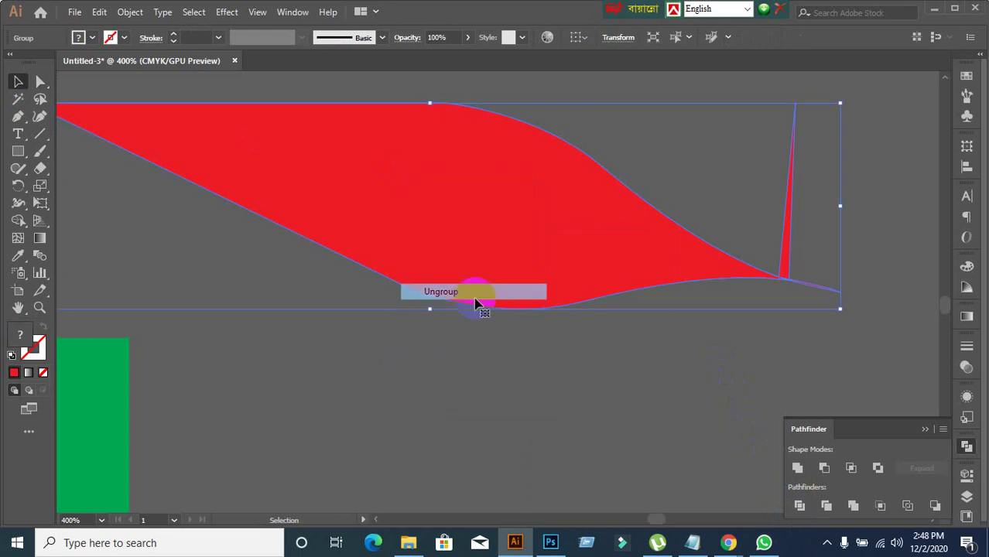
- Delete the thin red spike standing above the wave shape's right tip
click(621, 387)
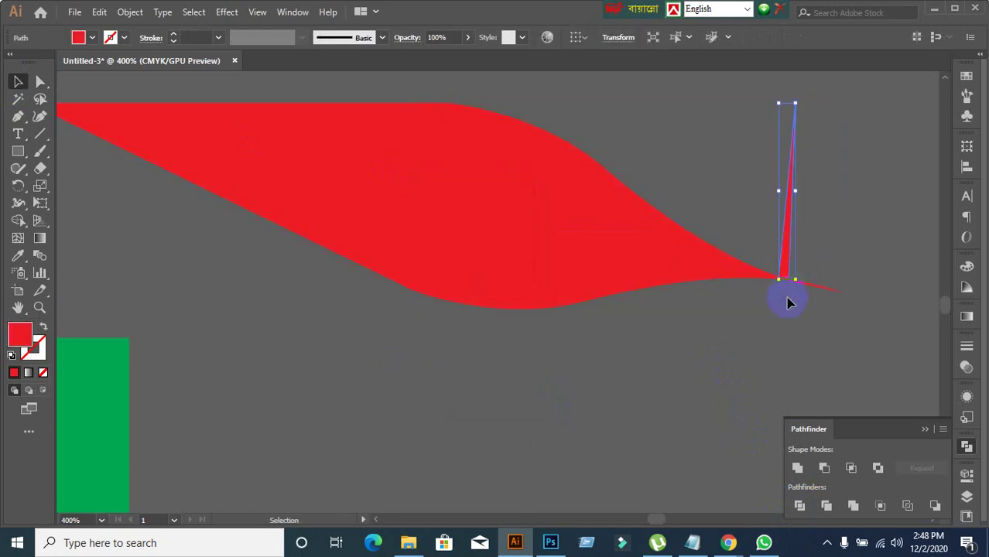
key(Delete)
scroll(788, 302, down, 2)
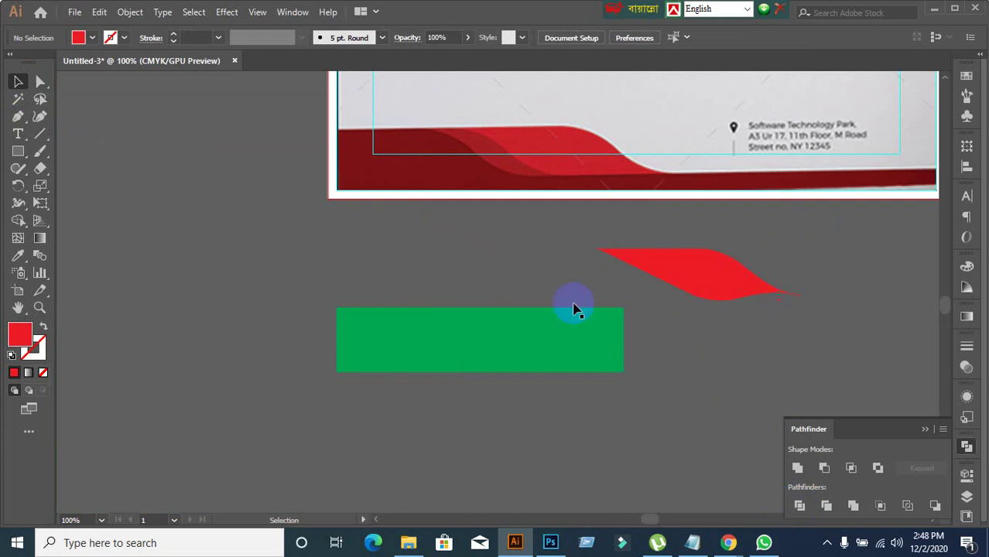
- Clear the area below the artboard by moving the red wave shape left of the artboard and the green rectangle to the far right
drag(701, 279, 769, 302)
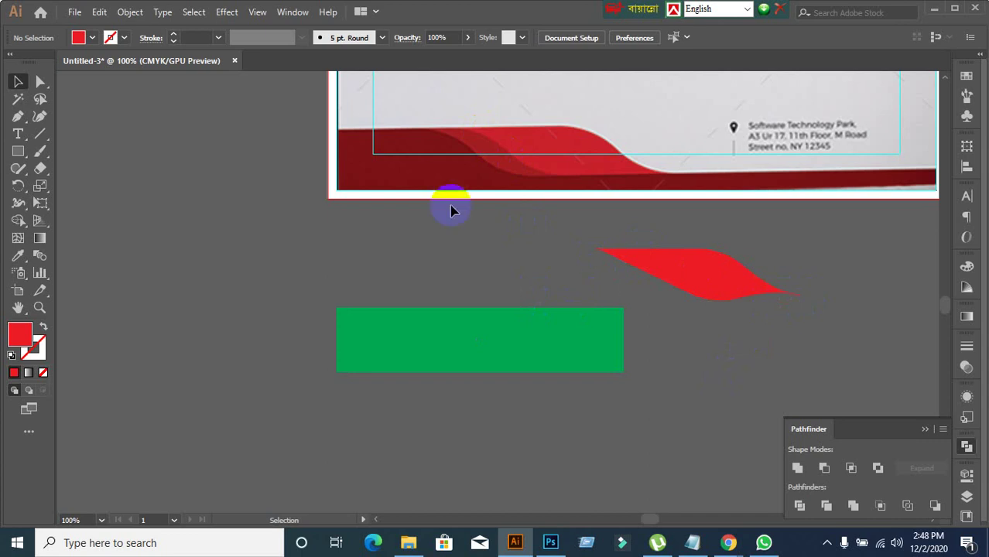
drag(703, 284, 152, 177)
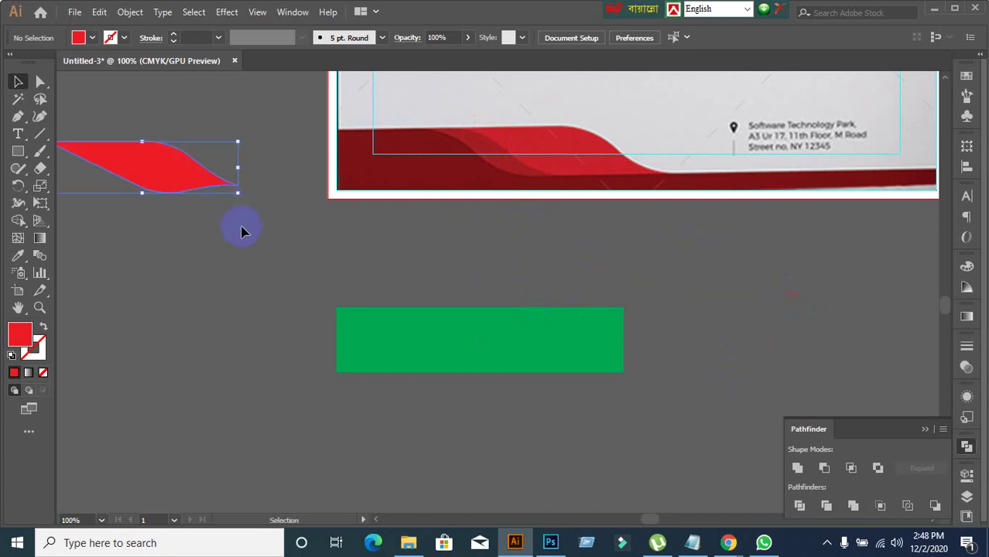
click(418, 353)
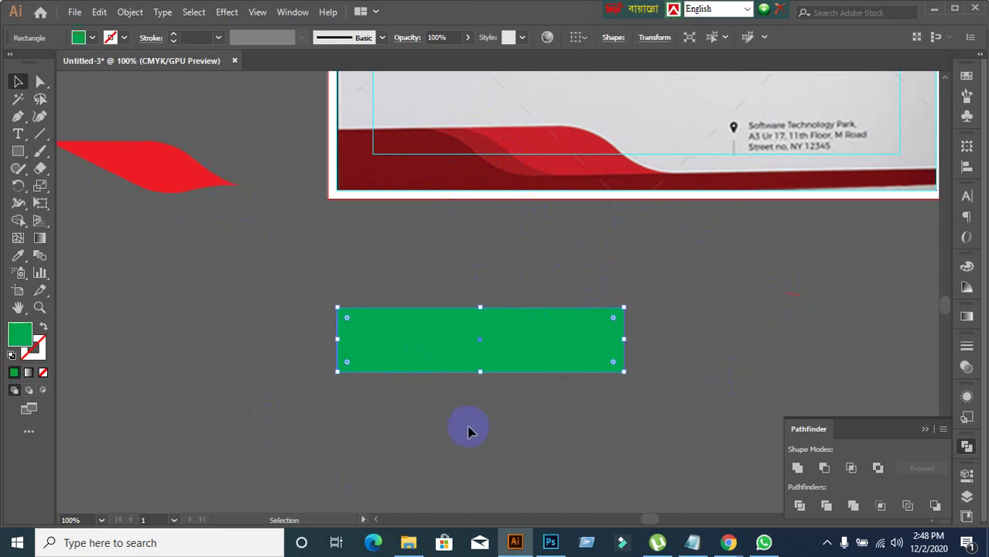
drag(477, 361, 933, 310)
click(418, 429)
click(402, 298)
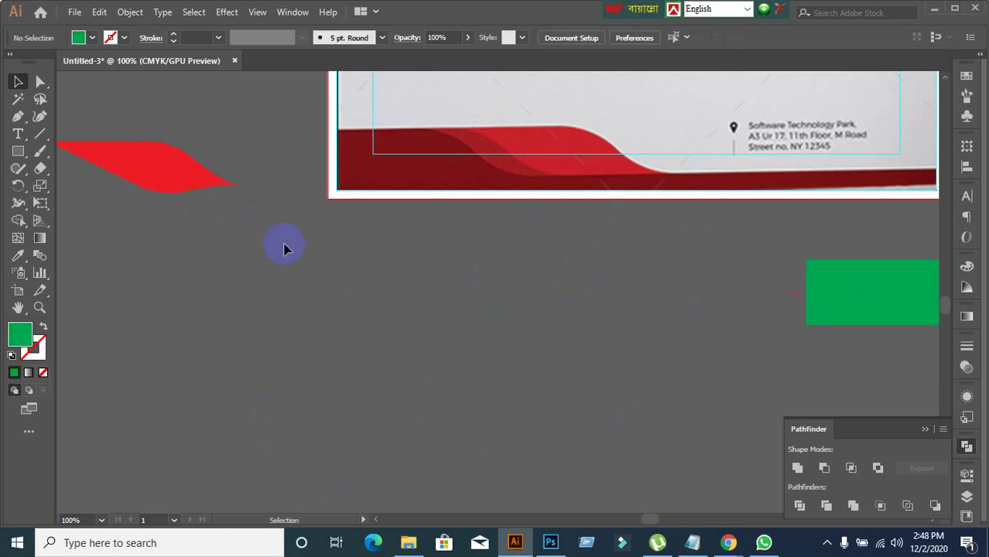
- Draw a green rectangle about 2.75 in wide and 0.7 in high over the bright red wave in the letterhead footer
click(19, 151)
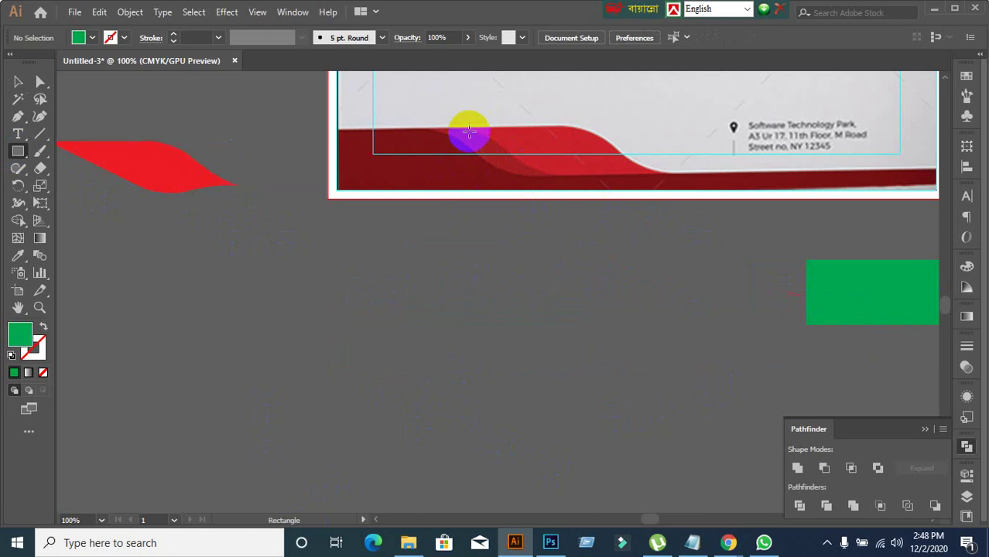
drag(468, 129, 667, 180)
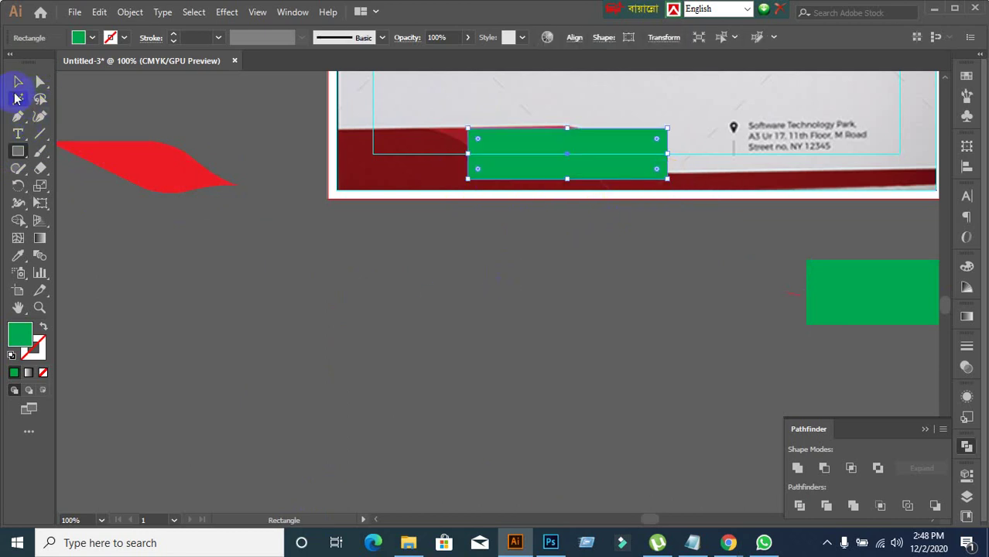
click(17, 82)
scroll(600, 234, up, 1)
drag(565, 214, 479, 316)
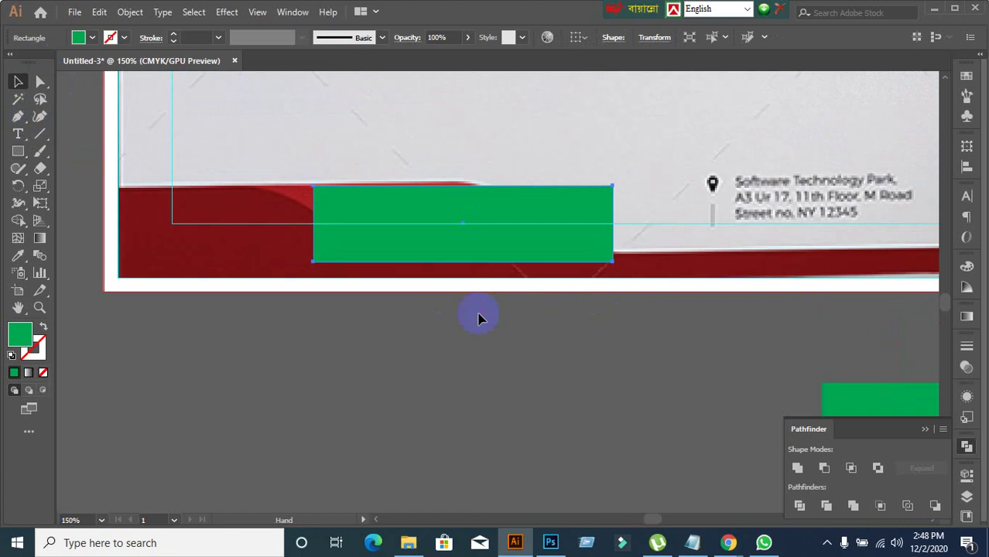
- Round the new rectangle's lower-left and upper-right corners to a radius of 0.7 in
click(314, 263)
click(324, 256)
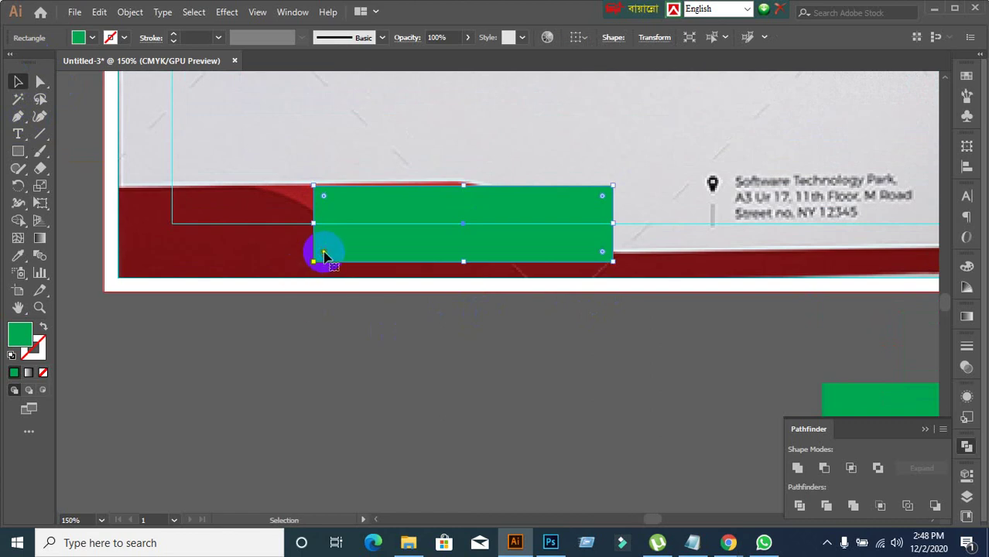
click(598, 203)
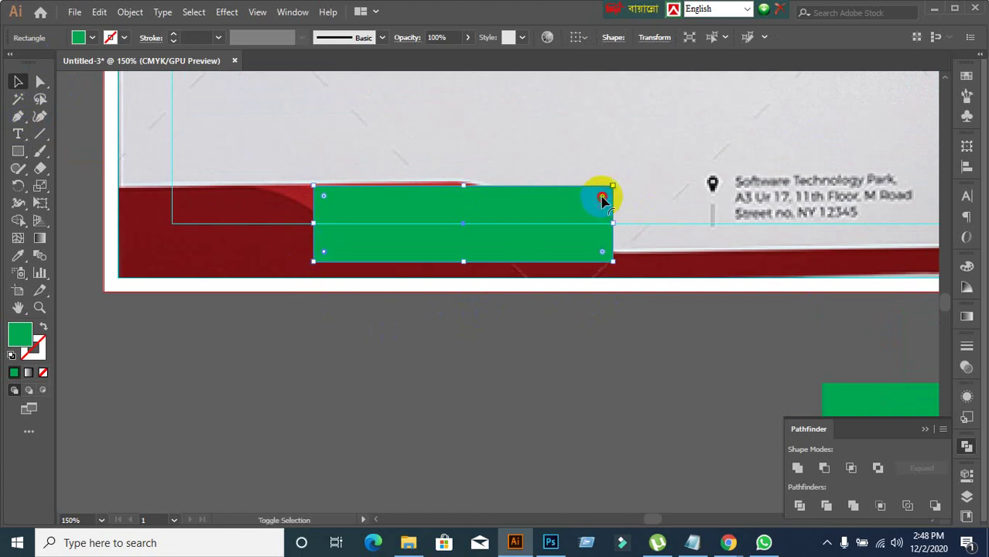
drag(603, 202, 470, 339)
- Move the rounded green shape into the empty area just below the artboard
click(393, 360)
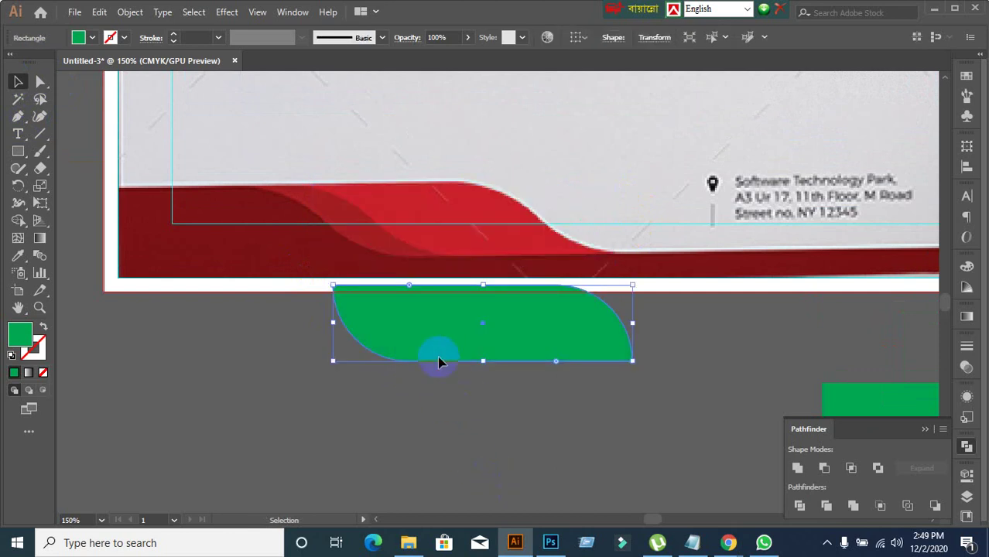
key(ctrl+z)
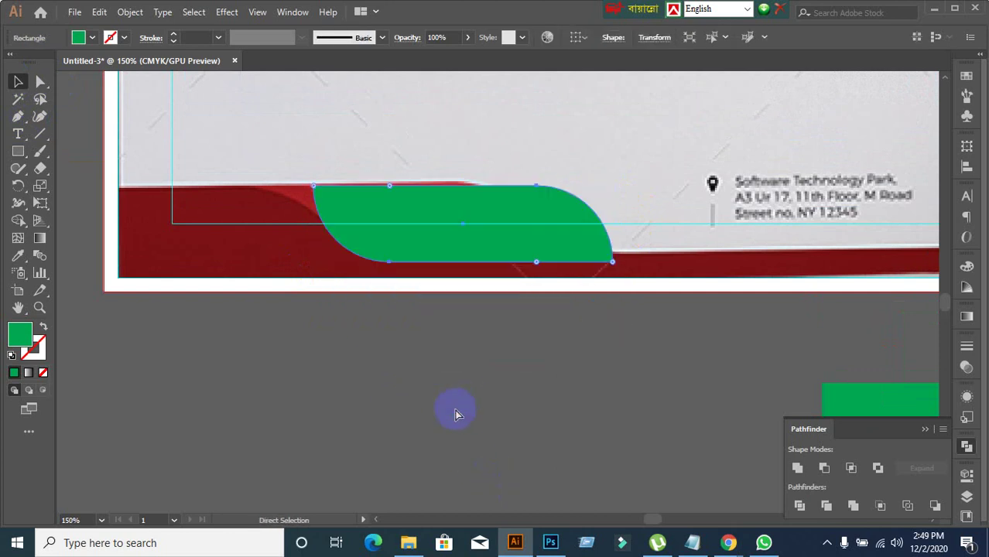
key(ctrl+minus)
drag(403, 421, 497, 373)
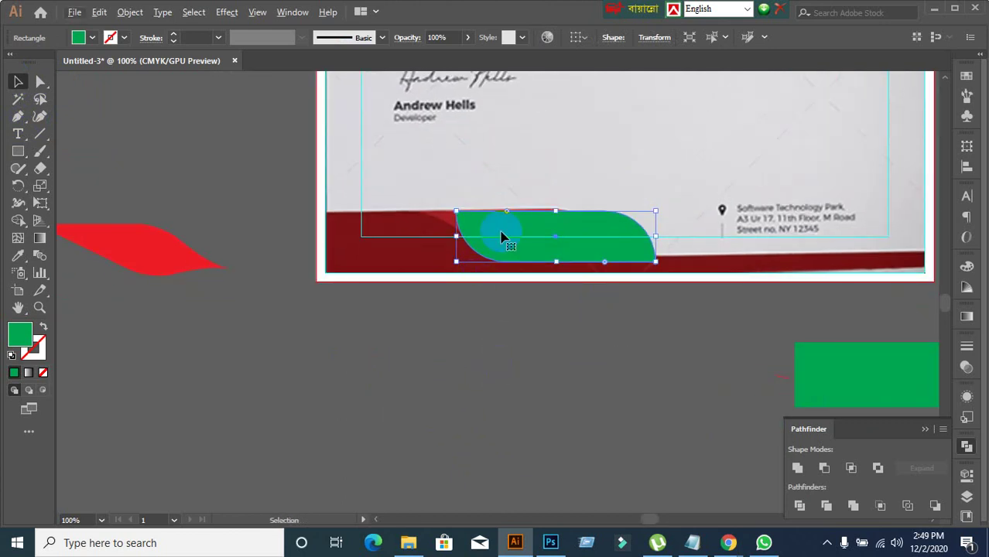
drag(503, 232, 494, 313)
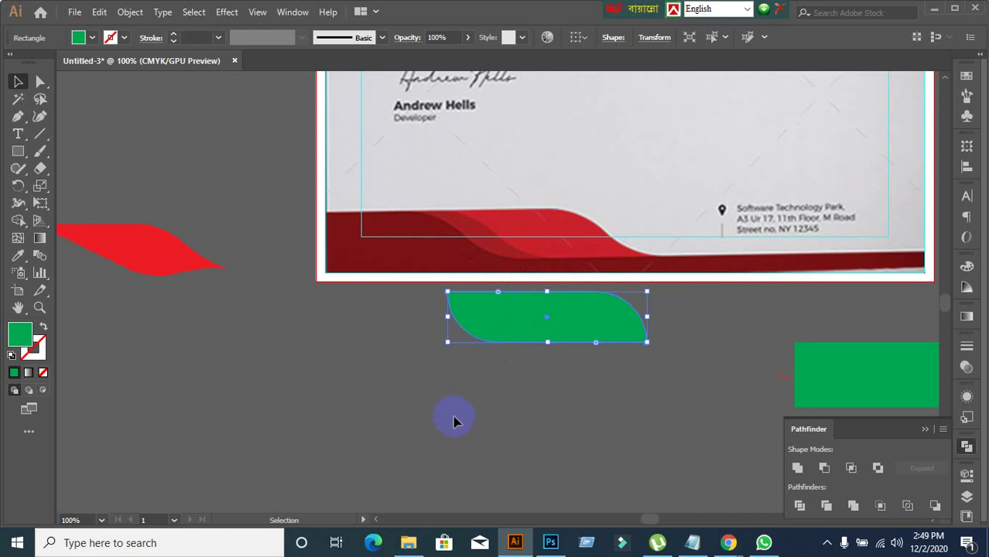
- Try to reshape the green shape's lower-left rounded corner by adjusting its curve
click(40, 81)
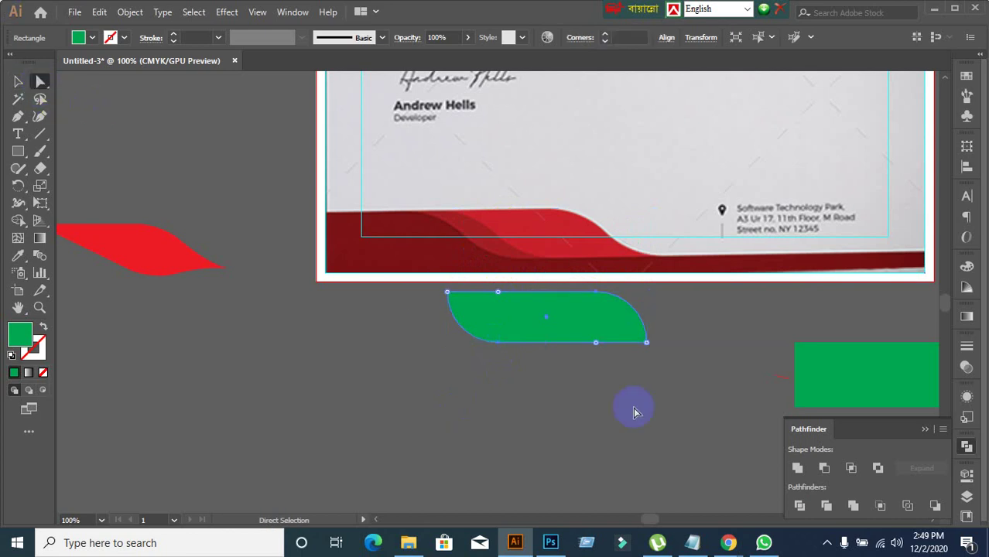
click(498, 293)
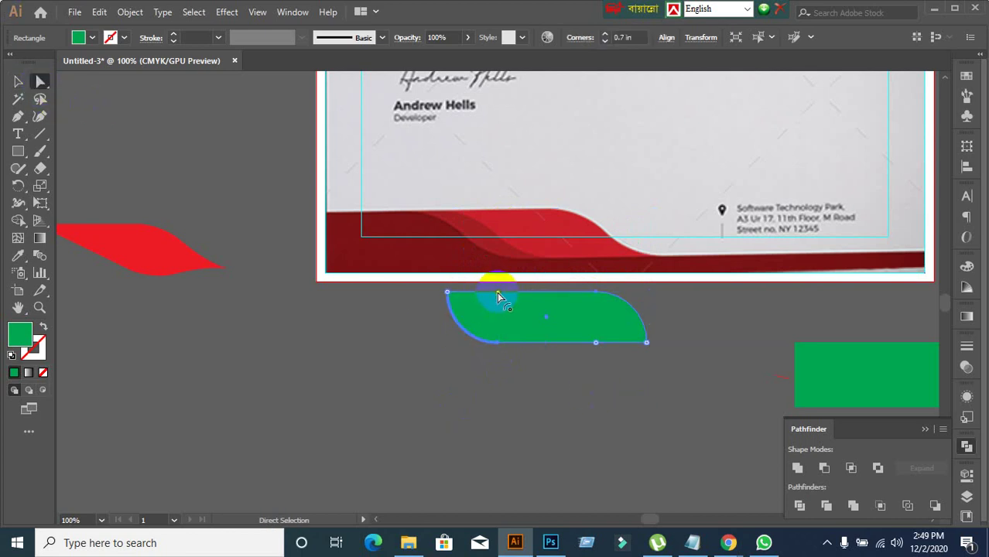
drag(497, 293, 413, 345)
click(386, 349)
click(525, 346)
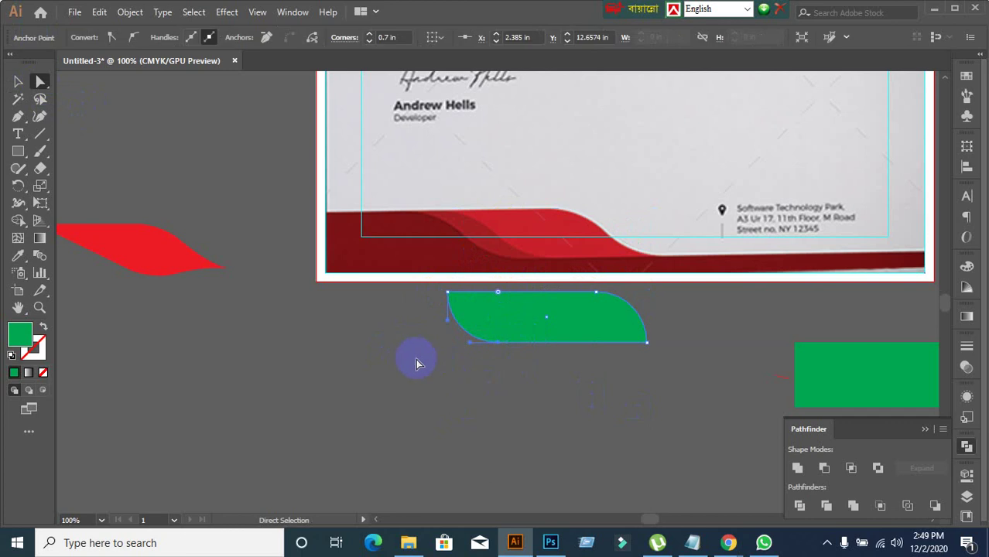
scroll(479, 369, up, 1)
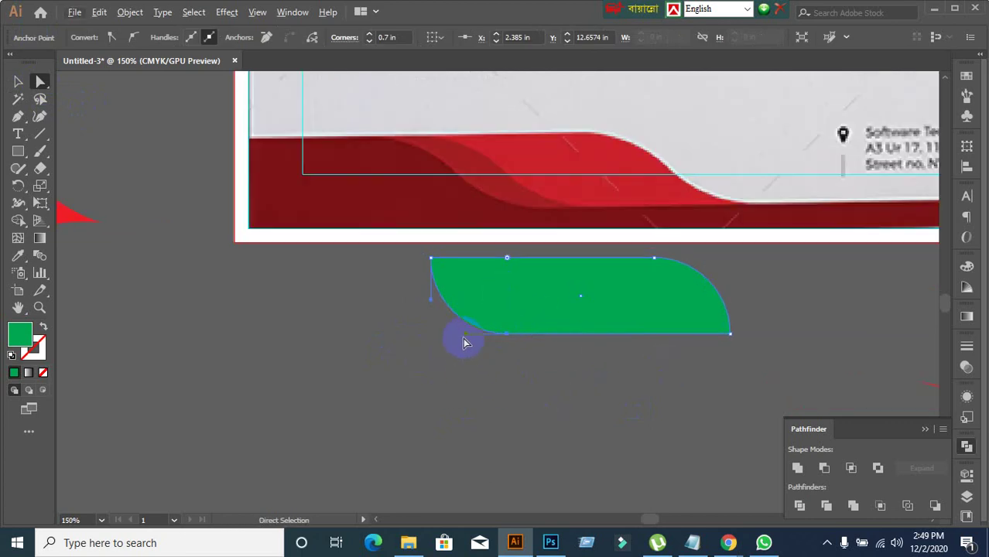
drag(468, 338, 486, 318)
key(ctrl+z)
key(ctrl+shift+z)
- Try raising the green shape's lower-left curve anchor and lowering its upper-right one, and undo both moves
click(511, 335)
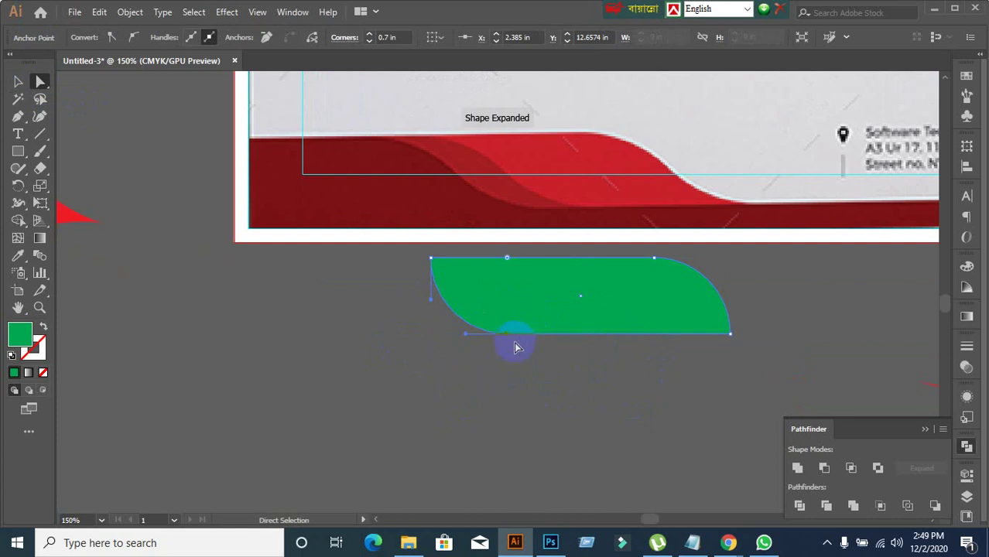
drag(517, 347, 511, 321)
scroll(758, 343, up, 1)
click(651, 265)
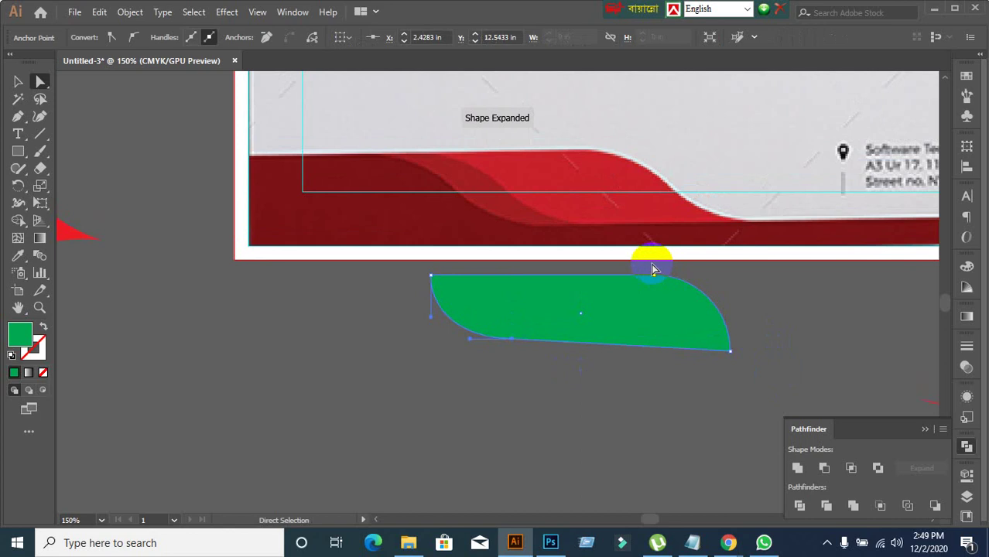
drag(658, 280, 648, 297)
key(ctrl+z)
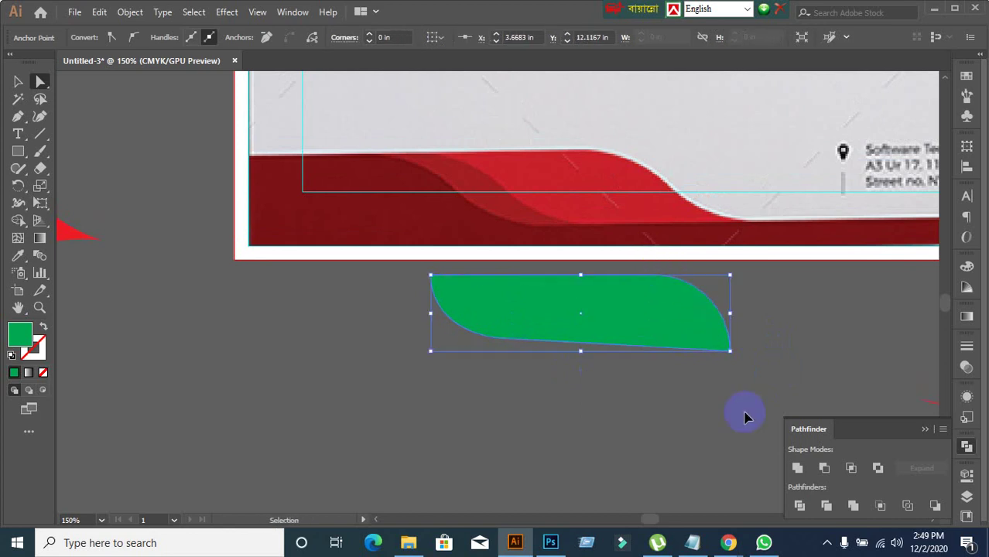
click(652, 259)
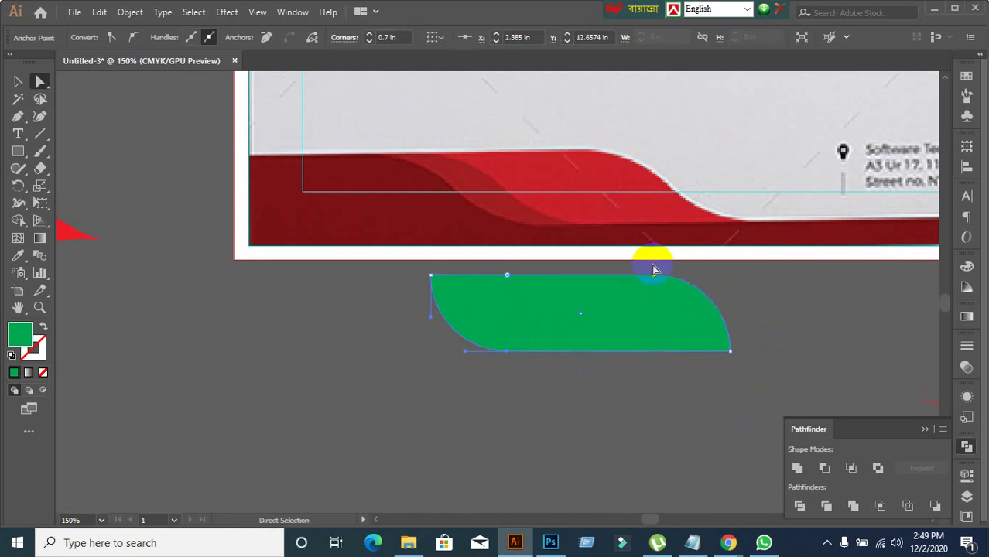
click(714, 308)
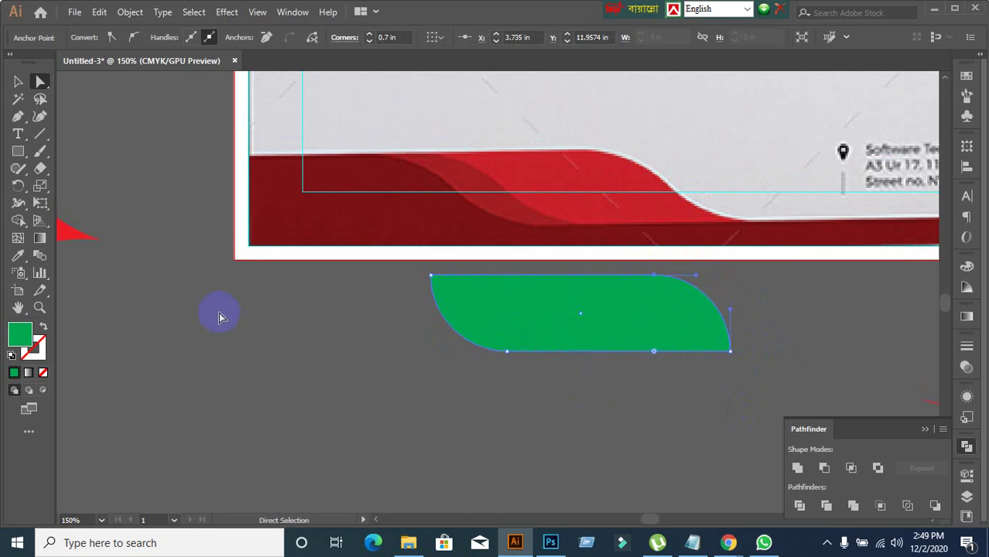
click(18, 82)
click(333, 420)
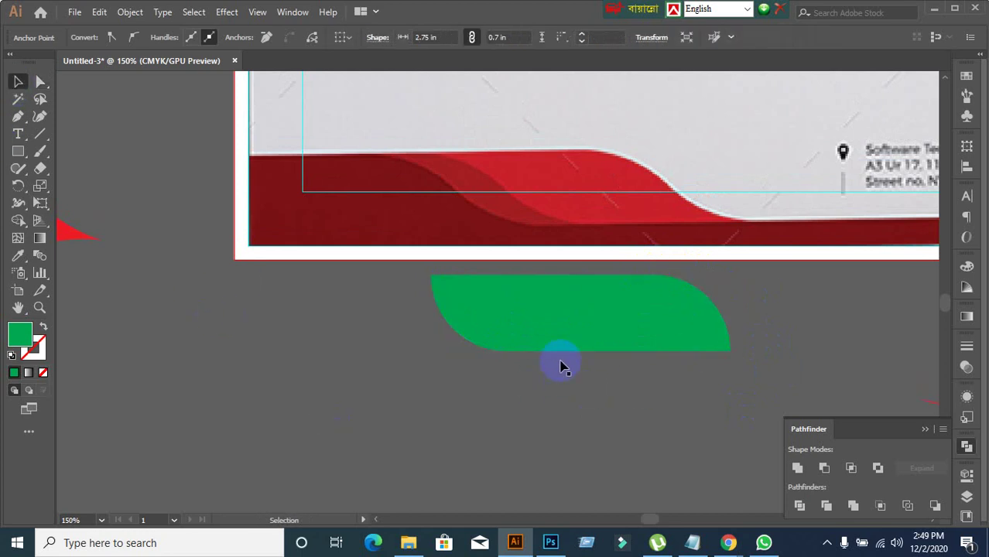
click(525, 331)
click(41, 82)
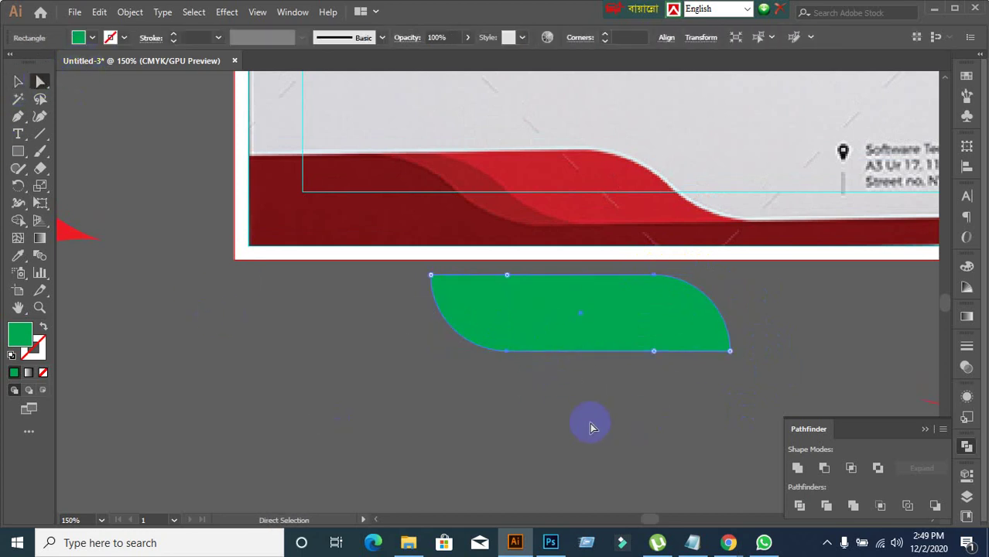
scroll(549, 347, up, 2)
click(921, 358)
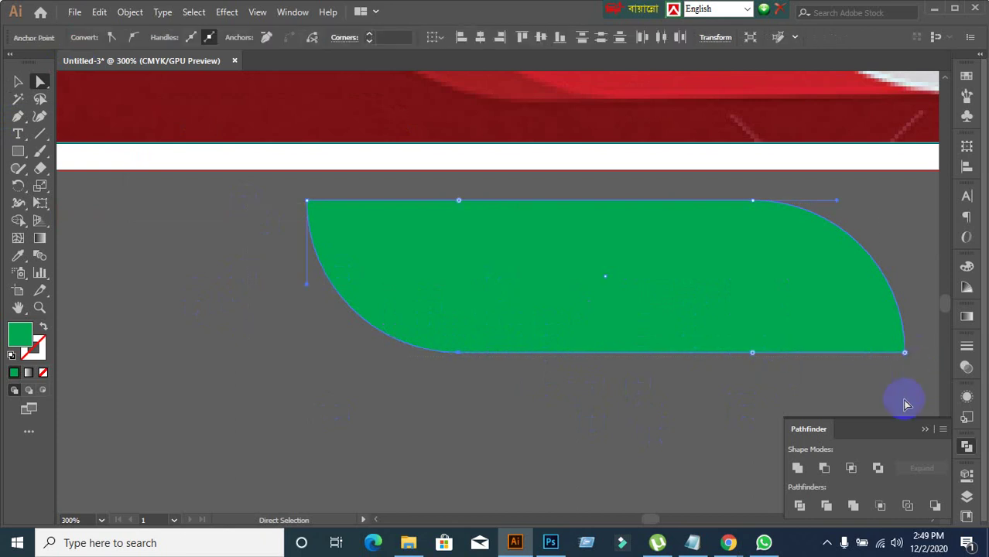
click(256, 302)
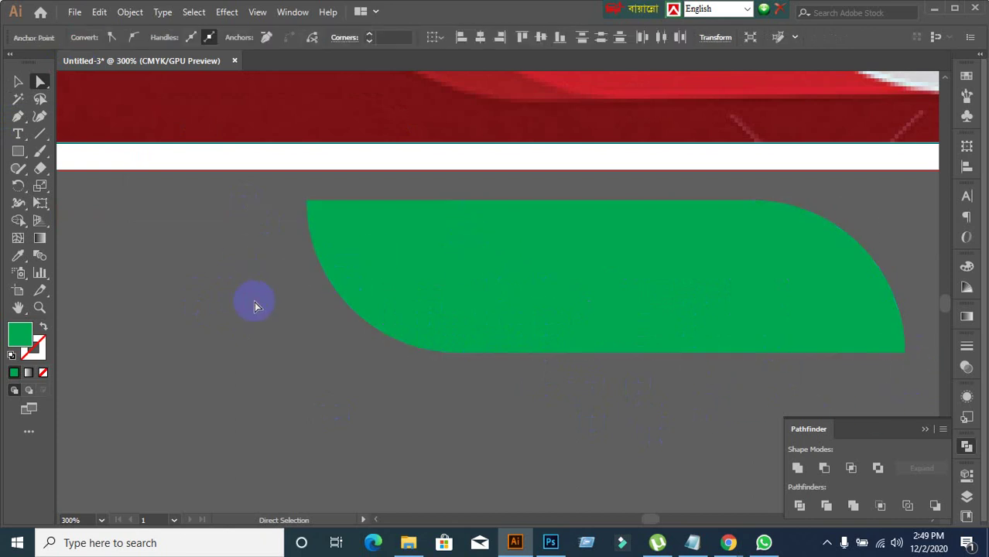
- Undo the green shape's move and corner rounding back to the square-cornered rectangle over the red waves, and try moving it below the artboard
key(ctrl+z)
key(ctrl+z)
scroll(348, 377, down, 2)
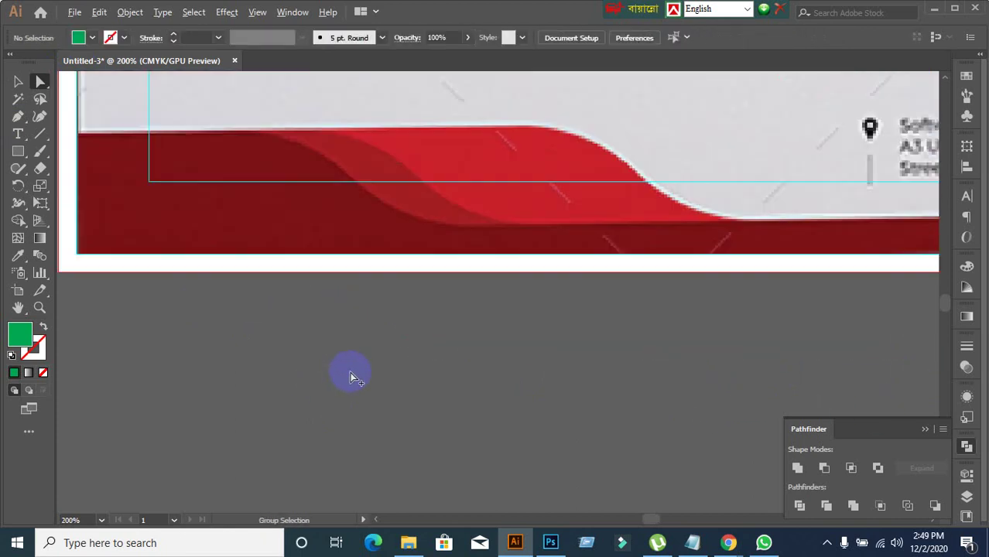
key(ctrl+shift+z)
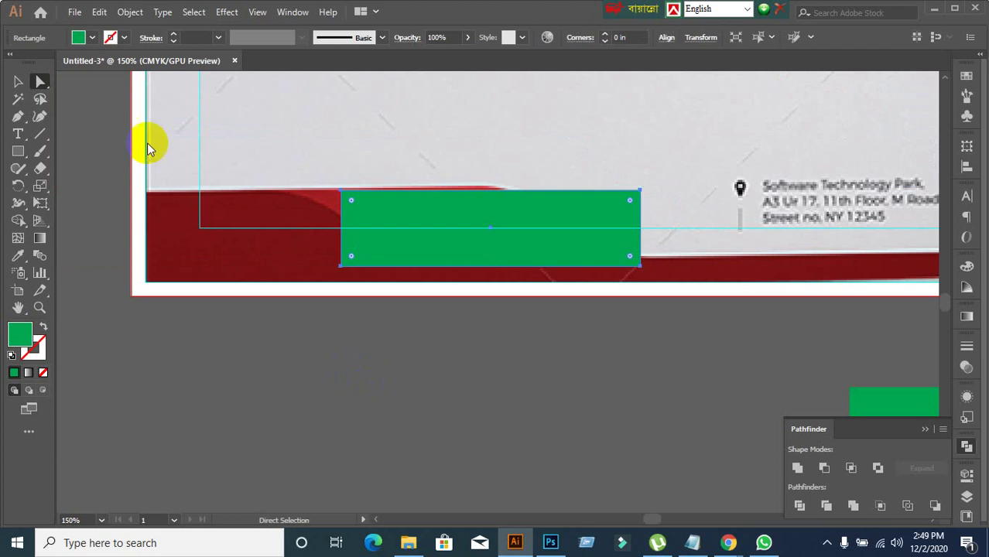
click(20, 82)
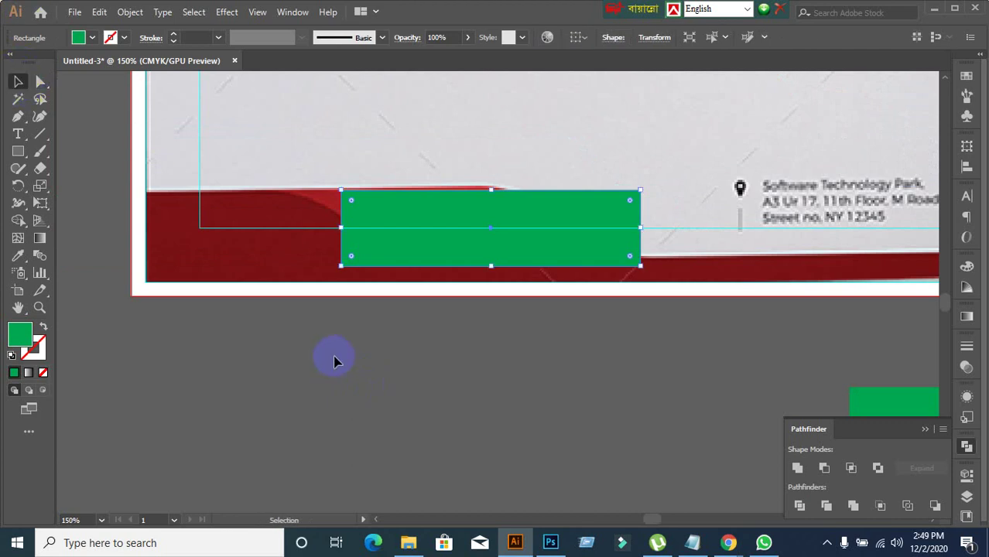
drag(462, 255, 487, 469)
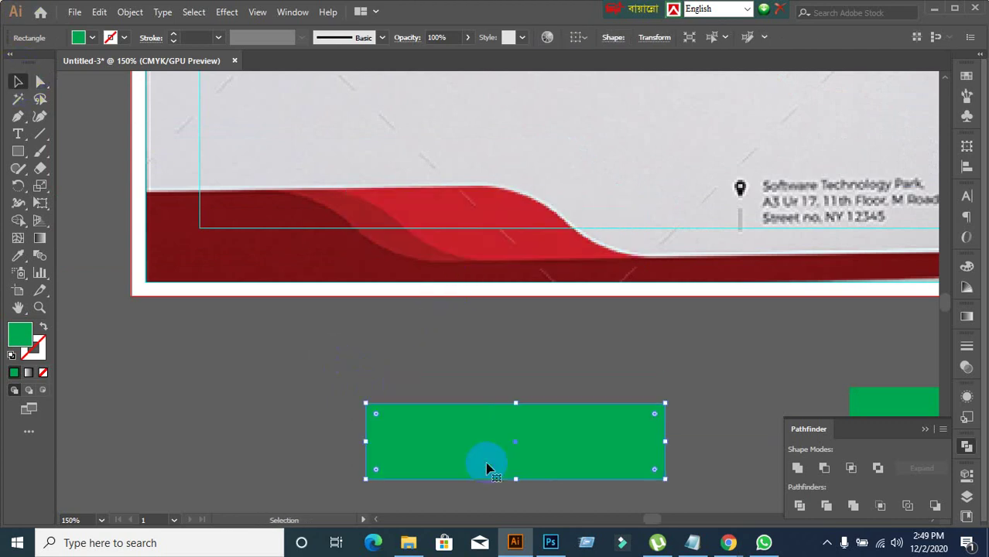
key(ctrl+z)
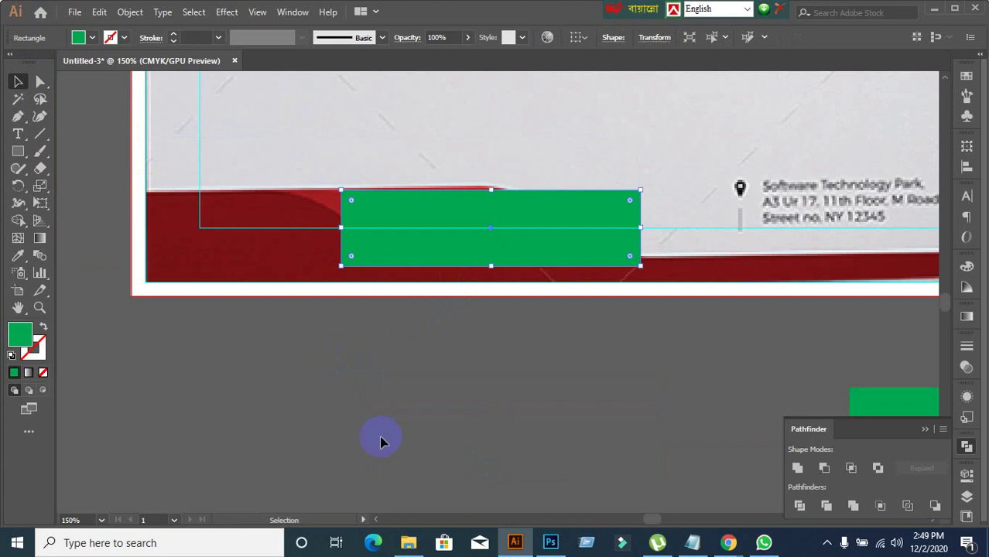
- Examine the outline of the red leaf-like shape beside the artboard, and return to the green rectangle
scroll(371, 349, down, 5)
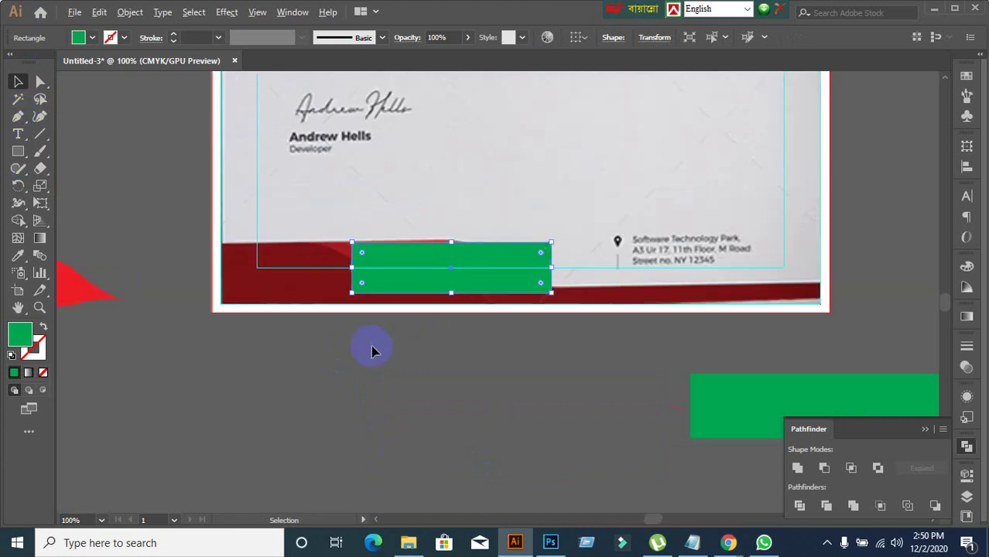
scroll(411, 294, up, 4)
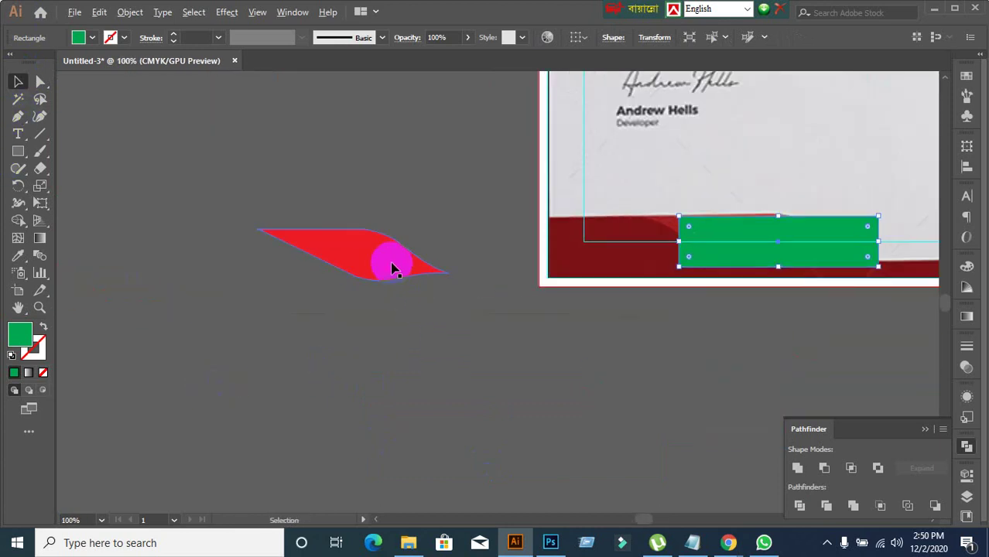
scroll(376, 283, down, 2)
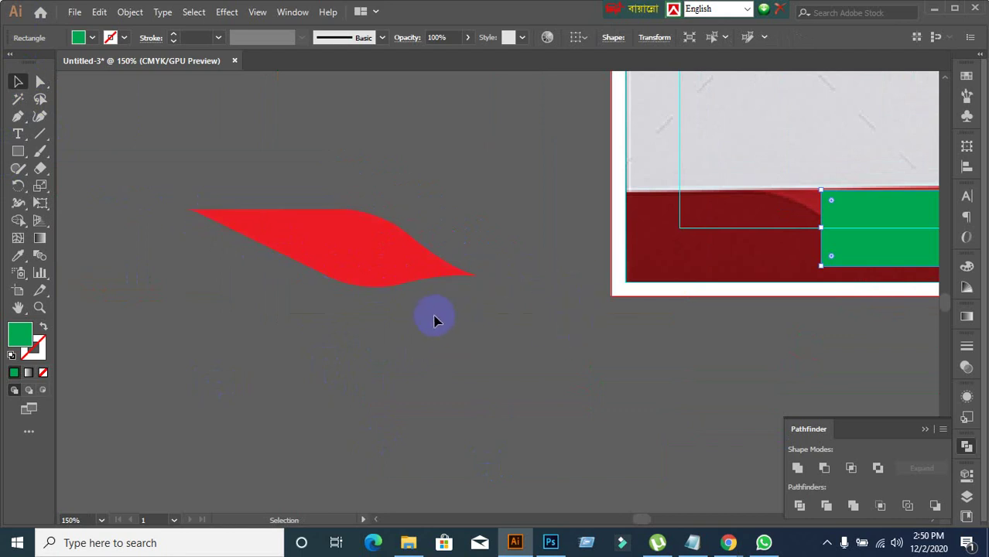
click(380, 266)
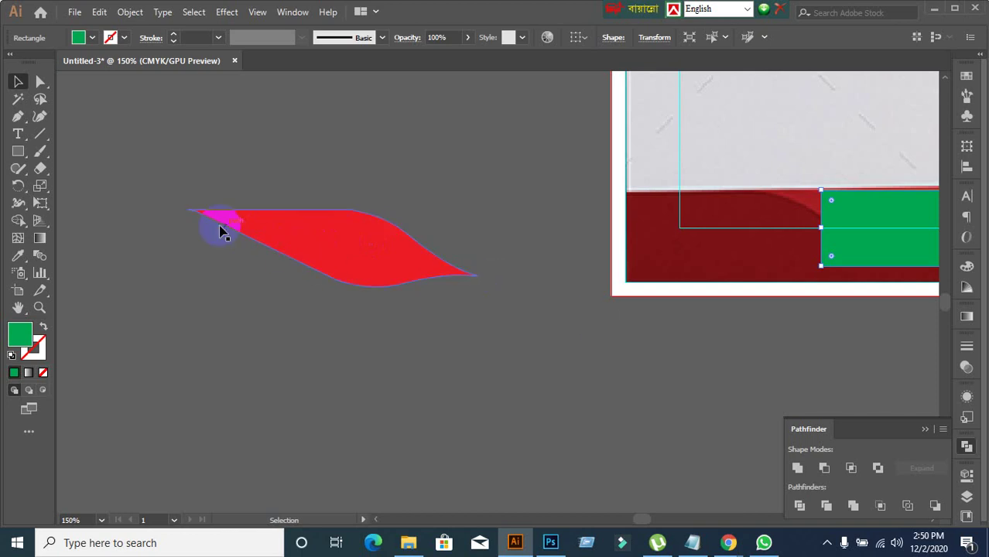
click(457, 317)
drag(612, 351, 330, 339)
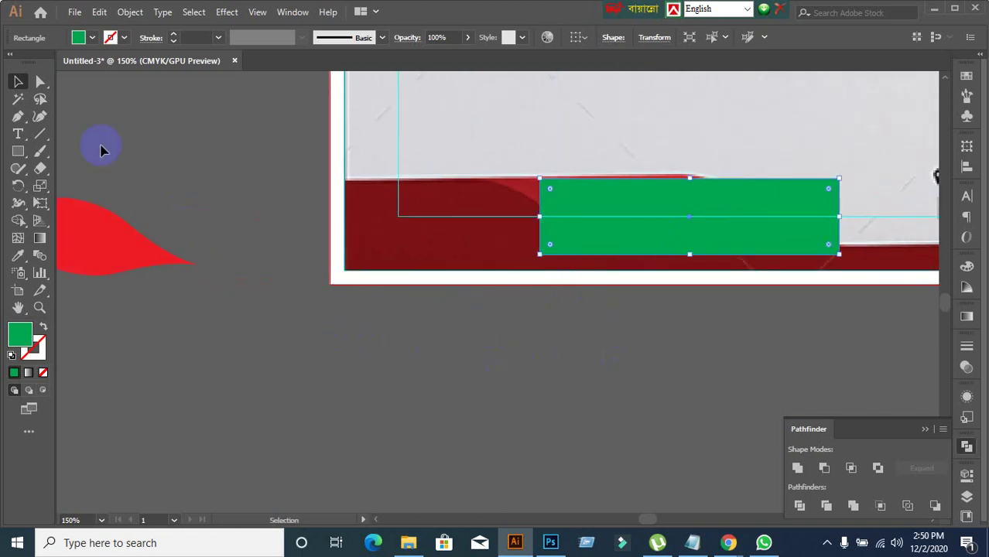
- Try rounding the green rectangle's upper-left and lower-right corners to 0.7 in, and undo the rounding
click(40, 81)
click(549, 192)
drag(549, 193, 471, 181)
click(18, 85)
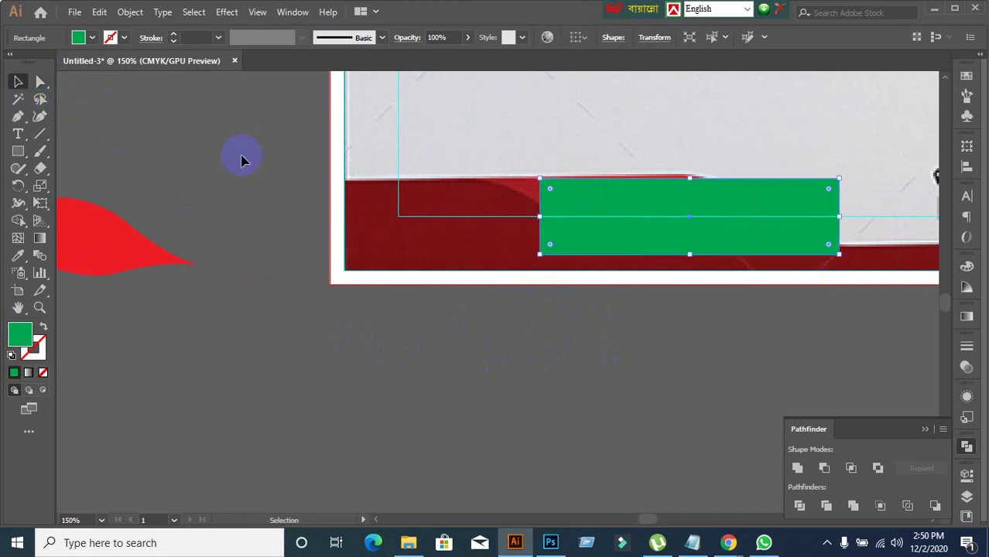
click(629, 224)
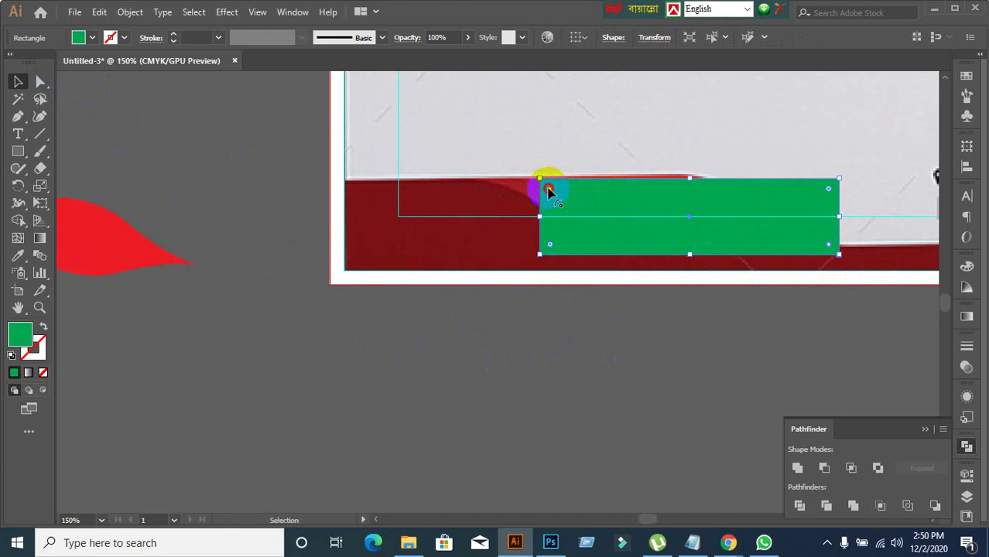
drag(548, 190, 709, 303)
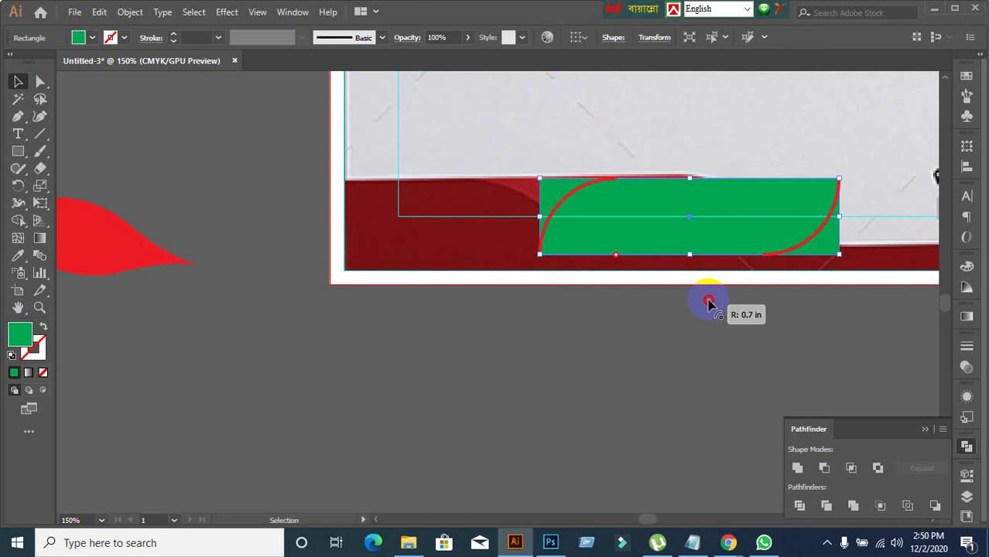
drag(709, 302, 707, 302)
key(ctrl+z)
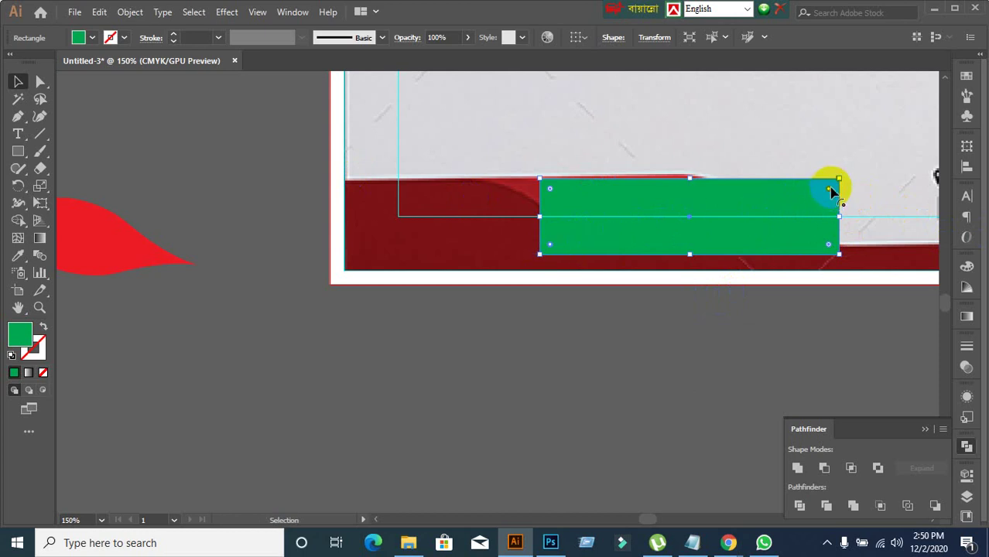
- Round the green rectangle's lower-left and upper-right corners to 0.7 in and move it just below the artboard
drag(830, 191, 627, 267)
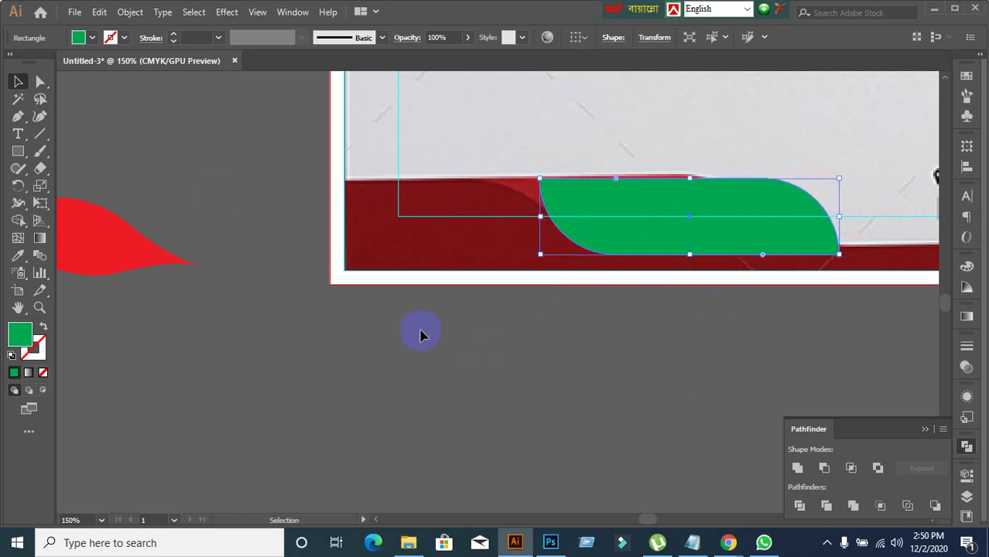
click(17, 82)
click(644, 398)
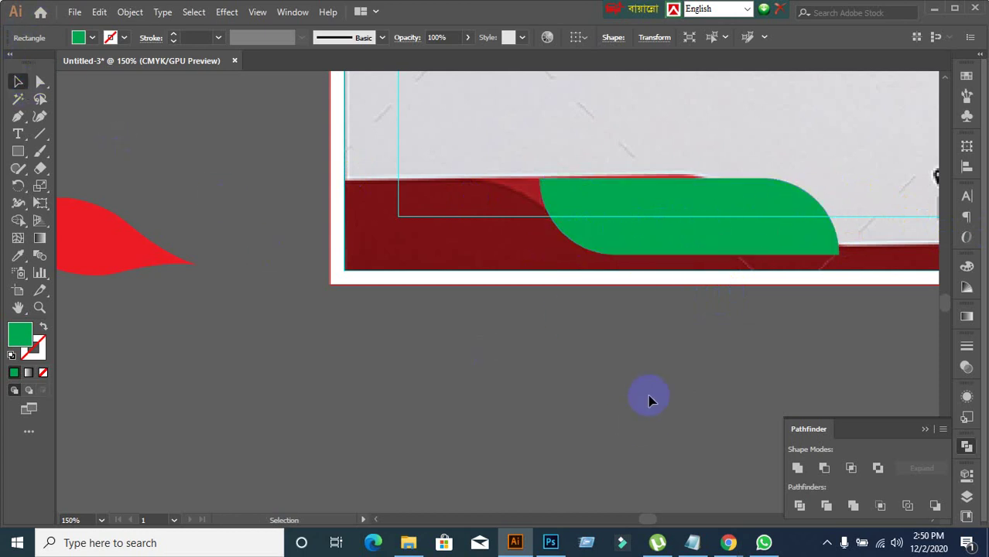
drag(660, 230, 606, 404)
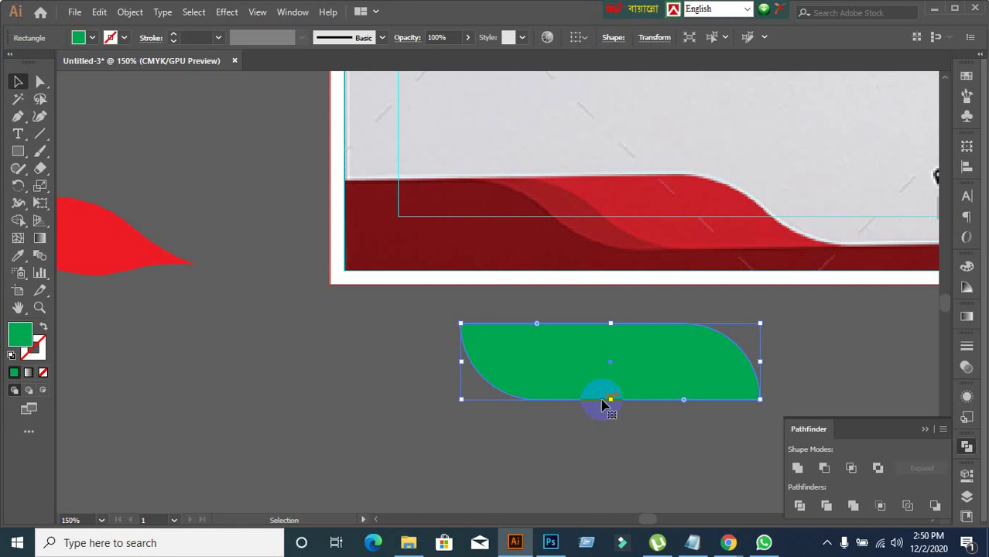
- Inspect the anchors and handles of the green shape's lower-left and upper-right curves
drag(40, 81, 97, 90)
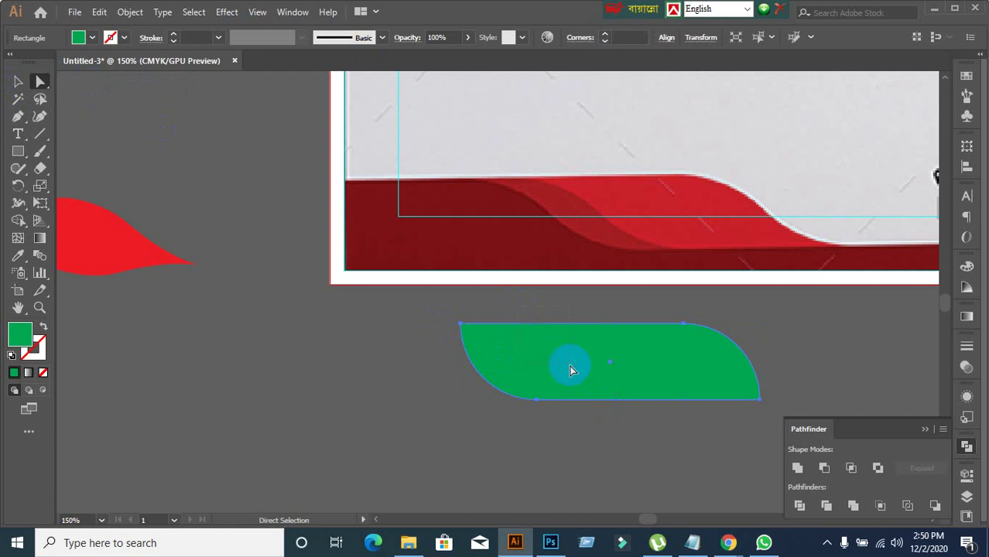
click(536, 399)
alt+scroll(523, 447, up, 1)
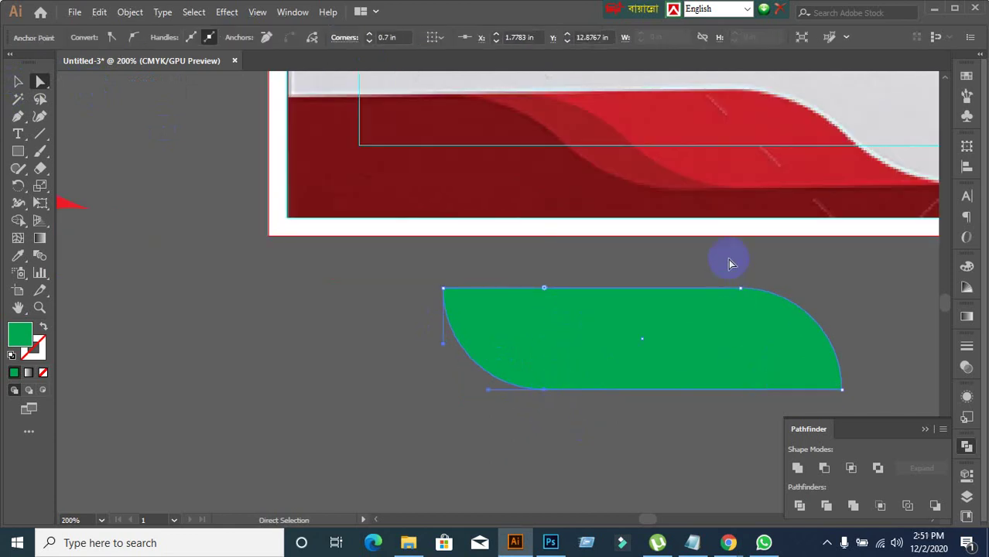
drag(769, 338, 821, 371)
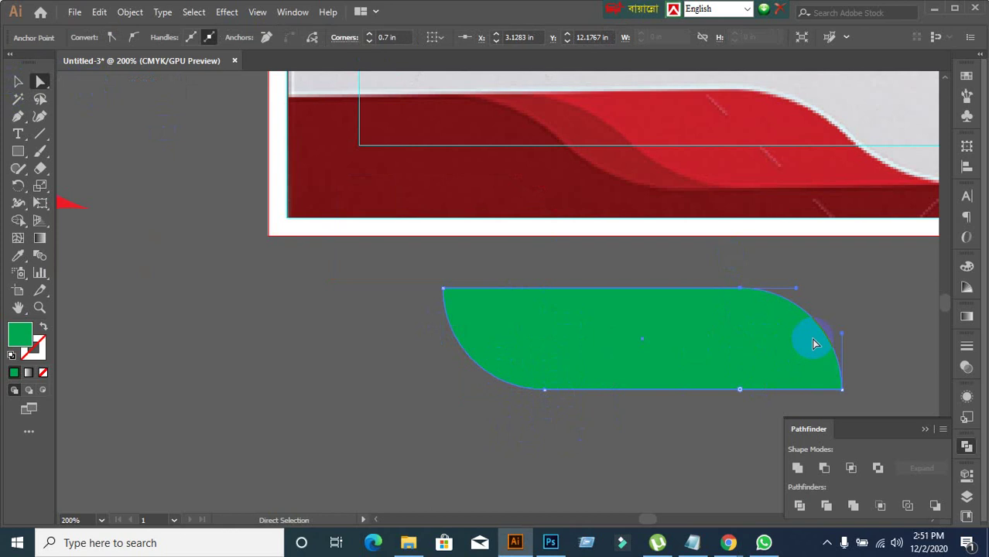
click(729, 325)
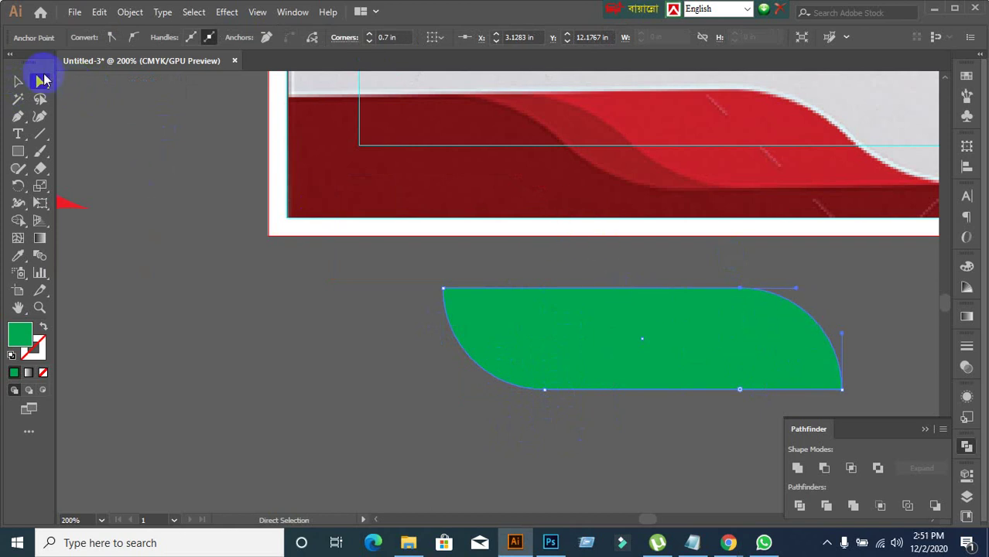
- Move the whole green shape left, to the empty area below the artboard's lower-left corner
click(17, 81)
click(298, 361)
click(534, 366)
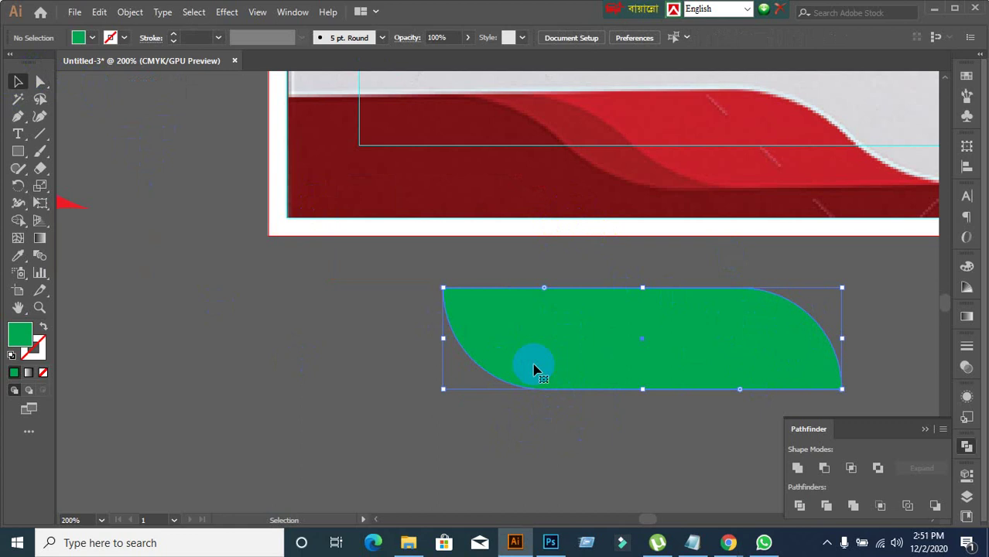
drag(535, 367, 223, 354)
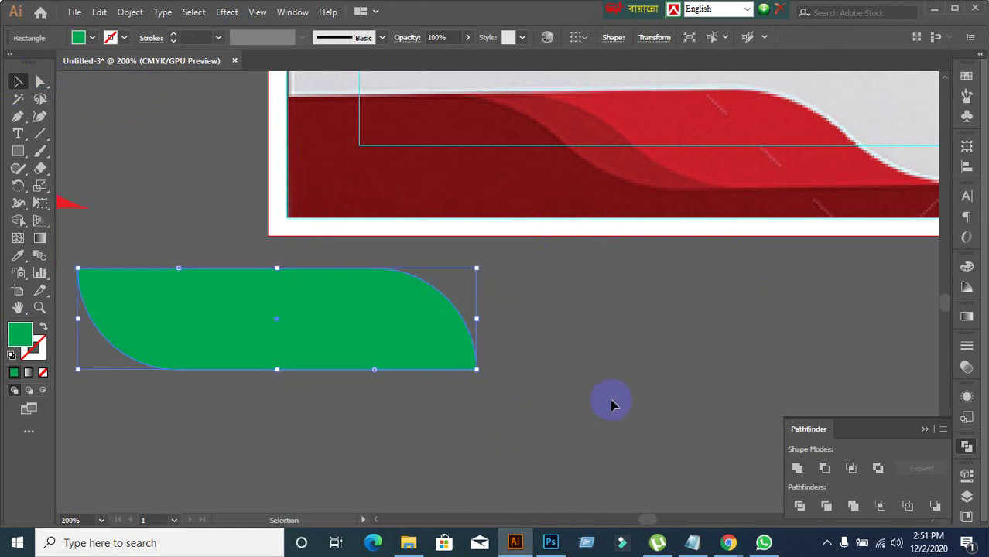
- Try raising the green shape's lower-left curve anchor, and undo the move
click(40, 83)
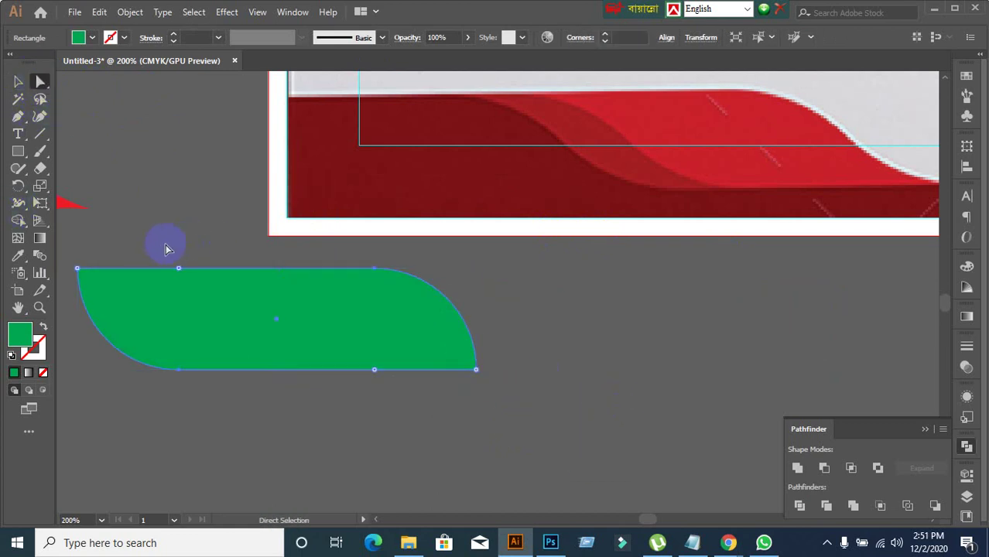
click(238, 306)
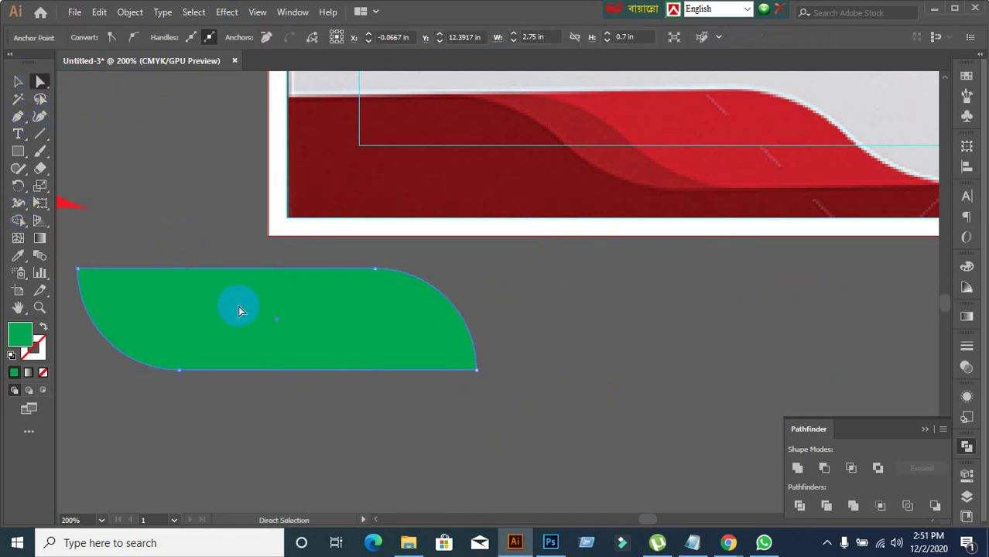
drag(130, 357, 142, 334)
click(177, 372)
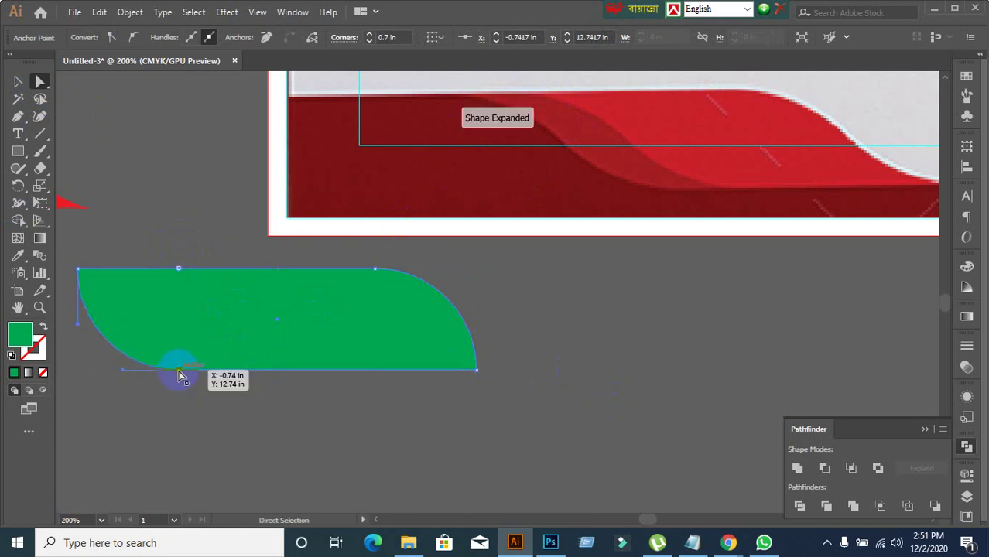
drag(178, 374, 191, 341)
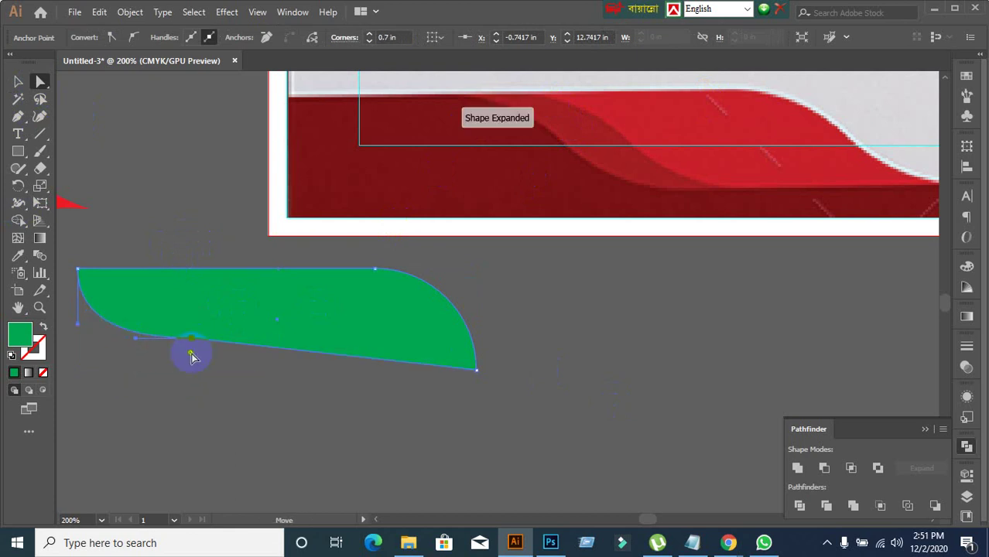
key(ctrl+z)
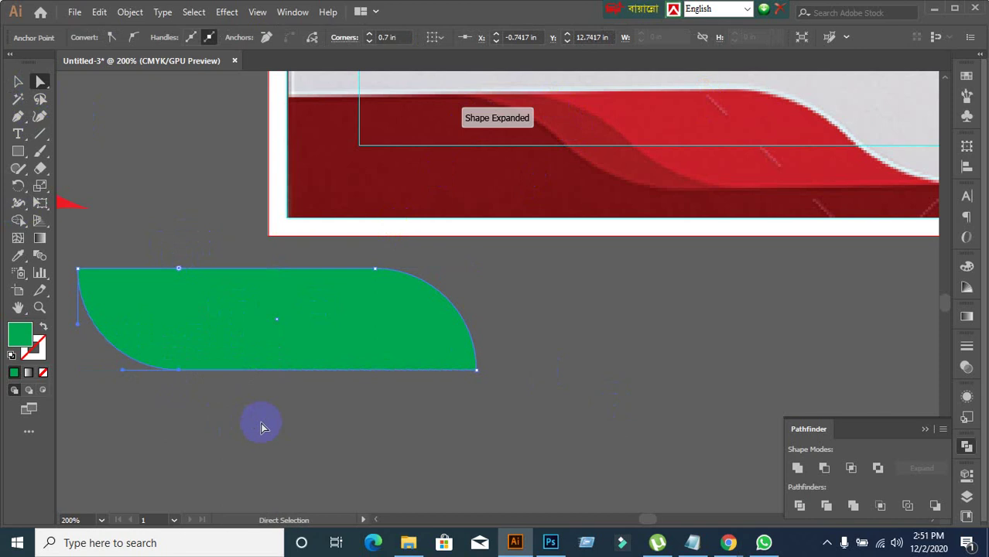
- Try adjusting the green shape's sharp upper-left corner with its live corner handle
click(19, 82)
click(547, 305)
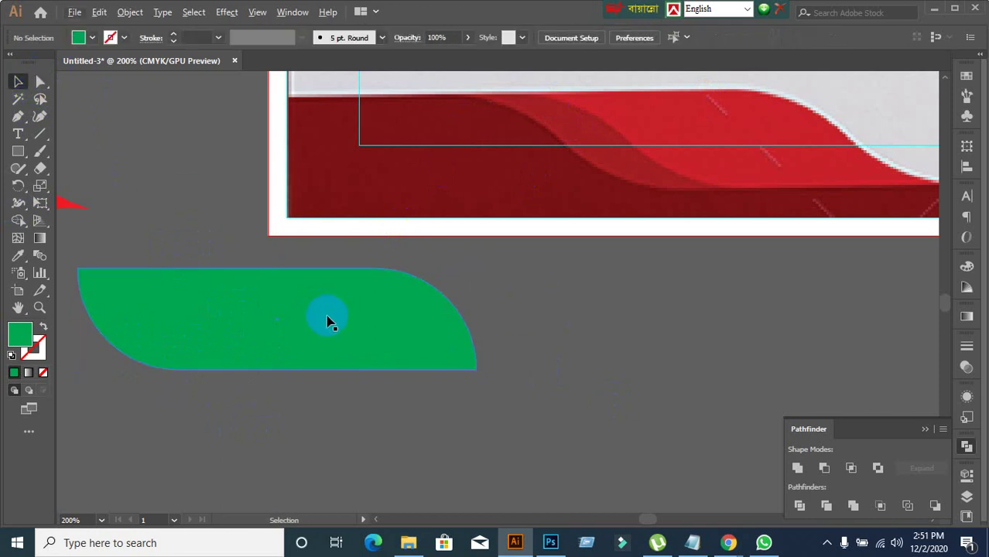
click(328, 322)
click(39, 81)
click(191, 270)
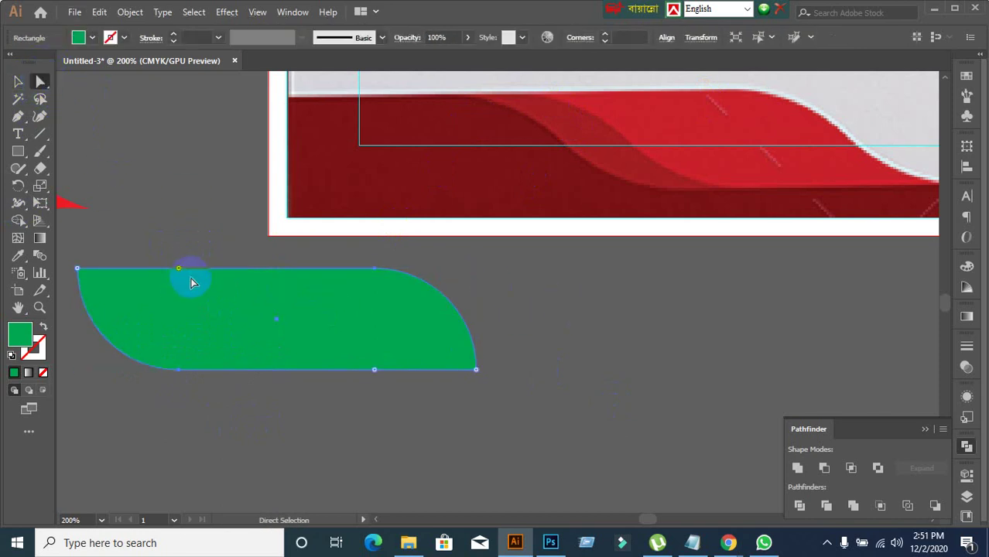
click(79, 271)
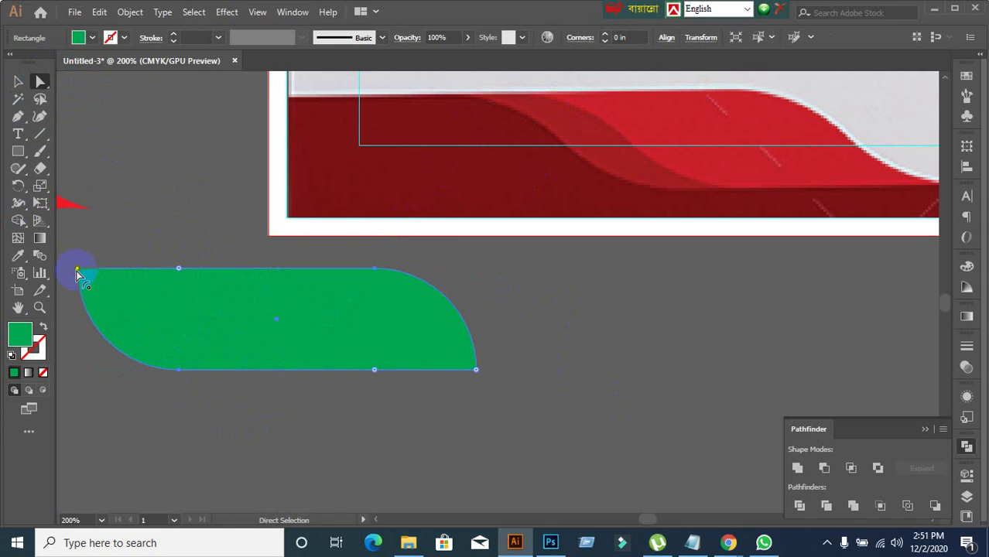
drag(76, 271, 106, 270)
scroll(318, 300, left, 5)
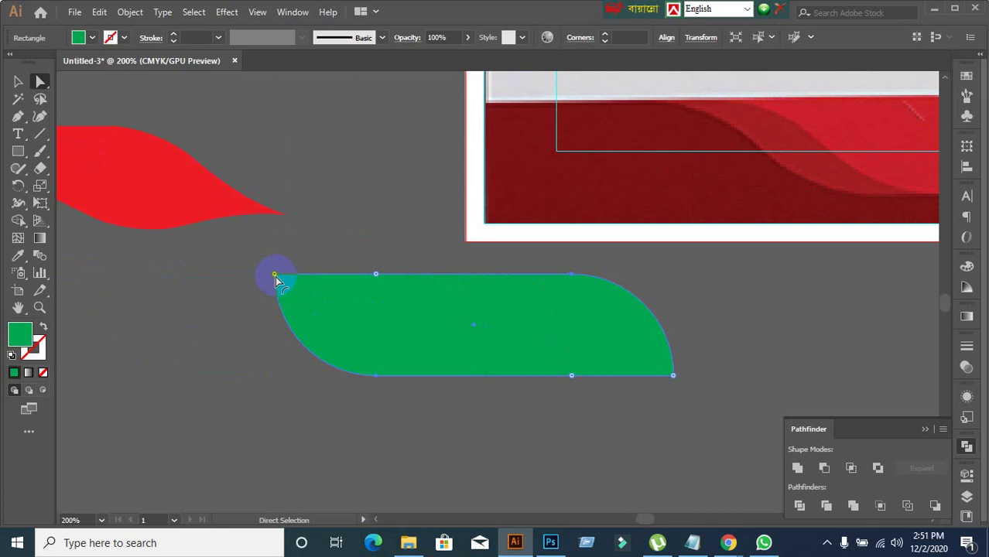
mouse_move(275, 276)
mouse_down()
mouse_move(208, 278)
mouse_move(256, 274)
mouse_up()
click(264, 279)
click(282, 293)
- Inspect the green shape's upper-left corner point up close, and deselect the shape
scroll(286, 294, up, 2)
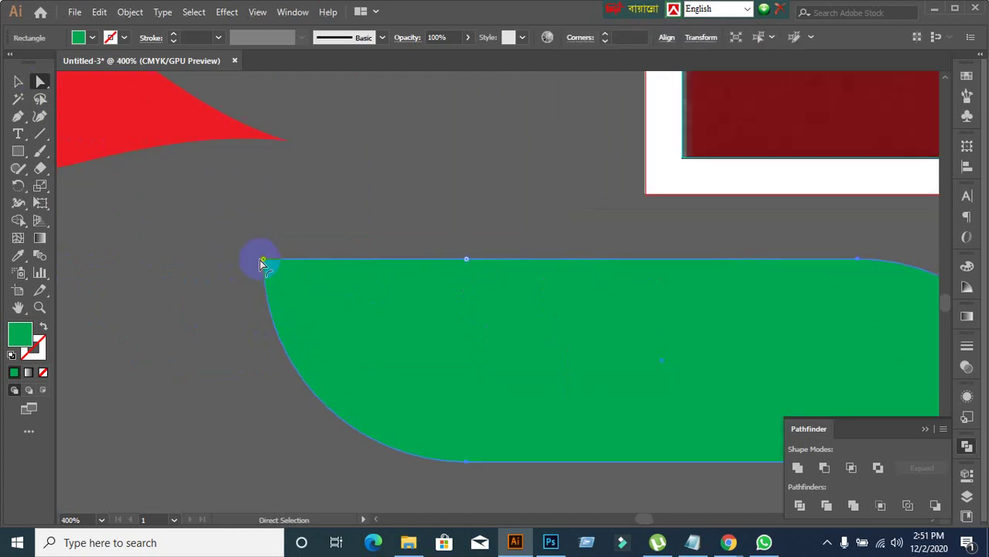
click(263, 261)
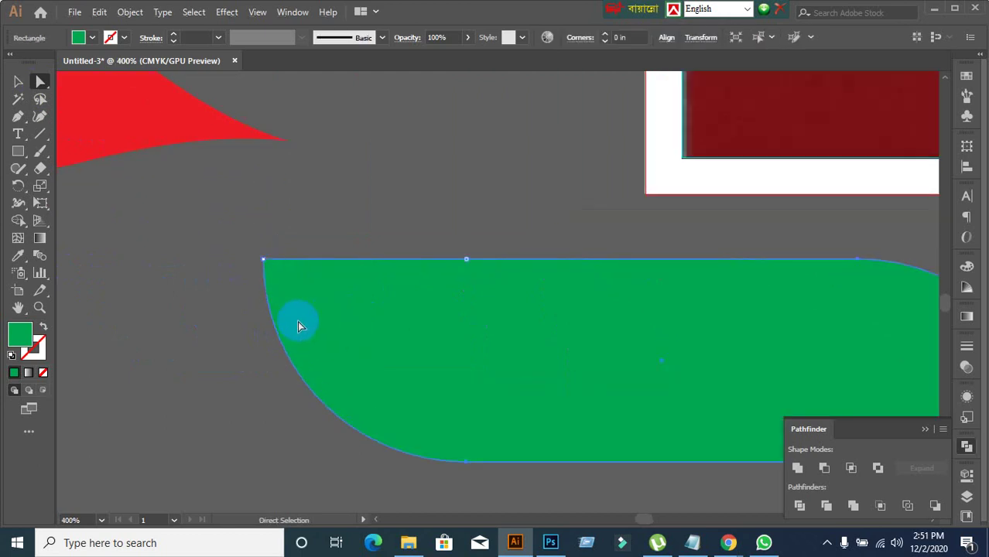
scroll(389, 357, down, 2)
click(533, 443)
scroll(533, 441, down, 2)
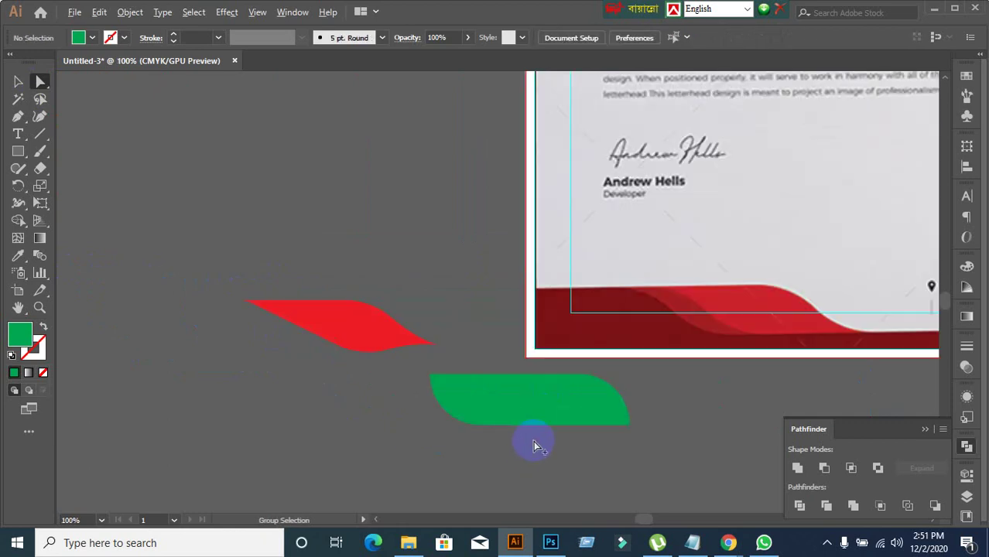
- Move the green shape with two rounded corners further left, beneath the red wave shape, and deselect it
drag(533, 440, 383, 343)
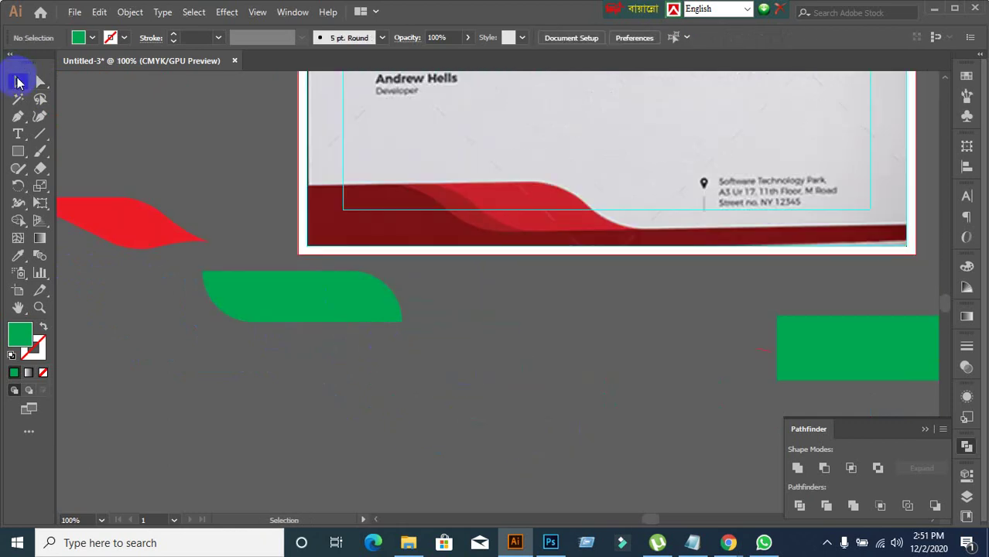
drag(251, 320, 141, 318)
click(270, 325)
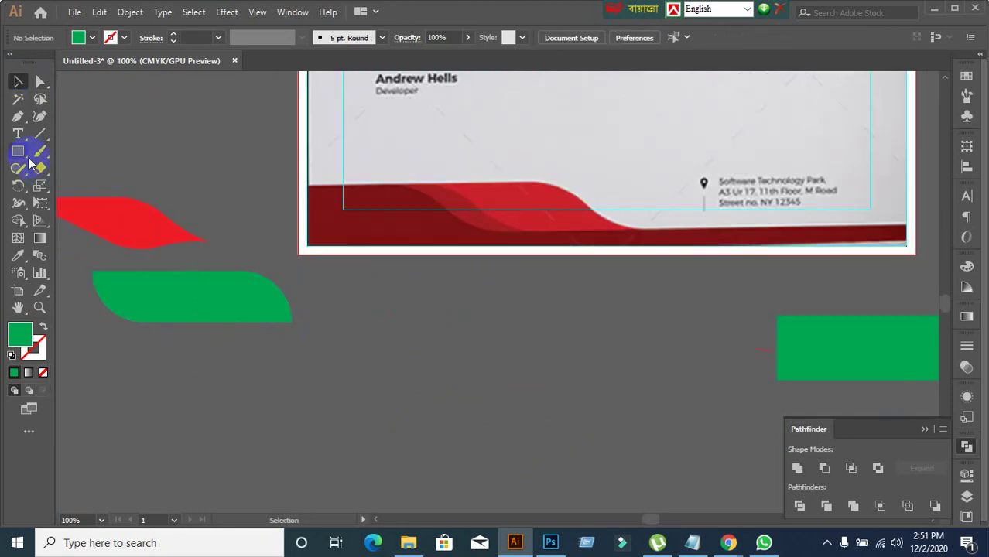
- Draw a tall green rectangle below the artboard and move it right, against the existing green rectangle
click(19, 153)
drag(456, 281, 540, 421)
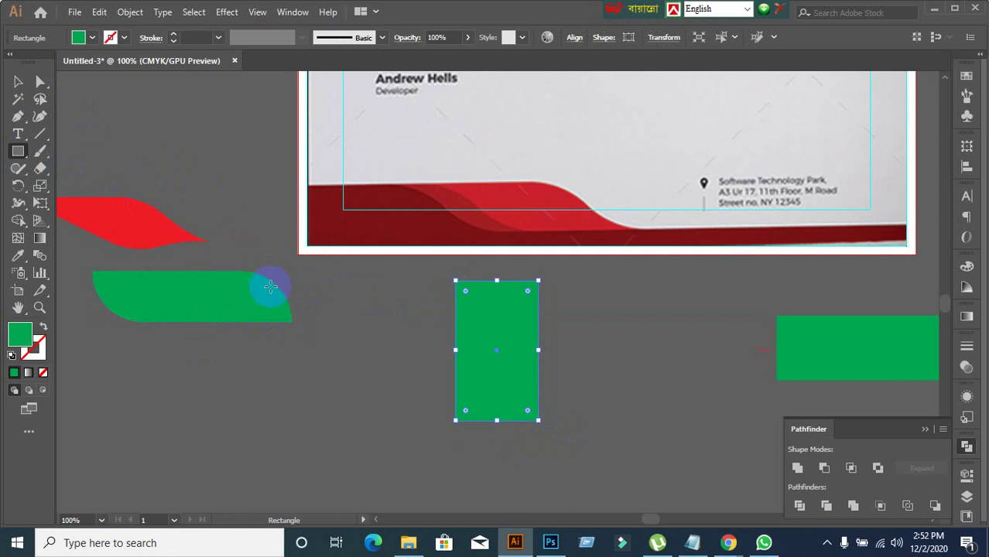
click(17, 83)
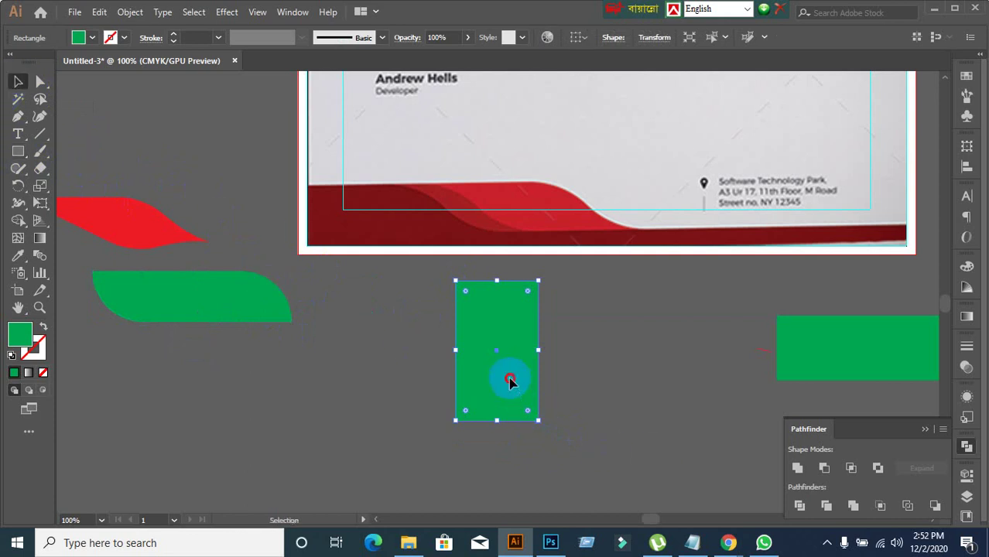
drag(510, 380, 757, 351)
- Draw a green circle about 2.5 in in diameter, duplicate it half a width to the right, and select both circles
drag(27, 160, 78, 188)
drag(378, 310, 560, 490)
click(18, 81)
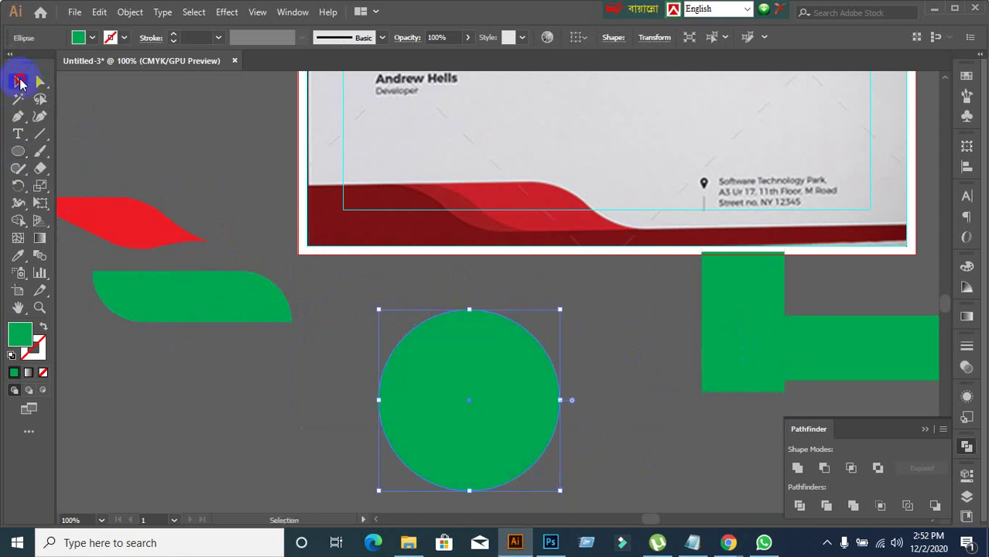
drag(497, 432, 587, 429)
click(358, 385)
drag(357, 385, 496, 418)
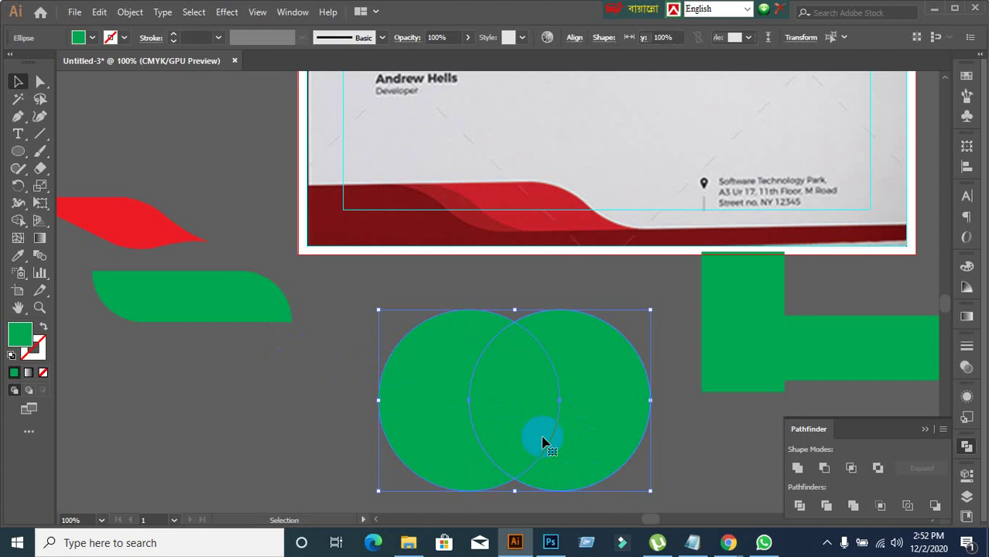
- Intersect the two overlapping circles into a leaf shape and expand the resulting compound shape
click(822, 474)
key(ctrl+z)
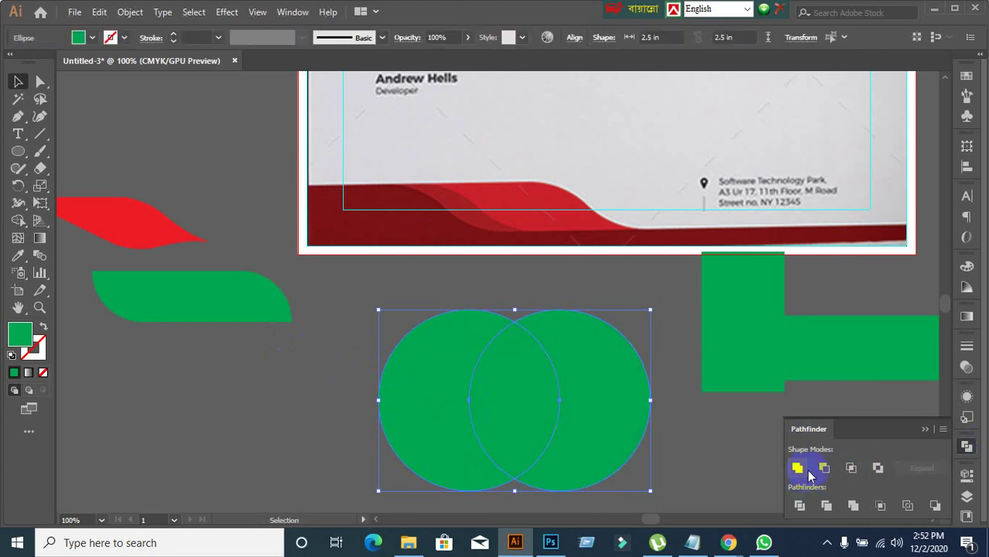
click(851, 469)
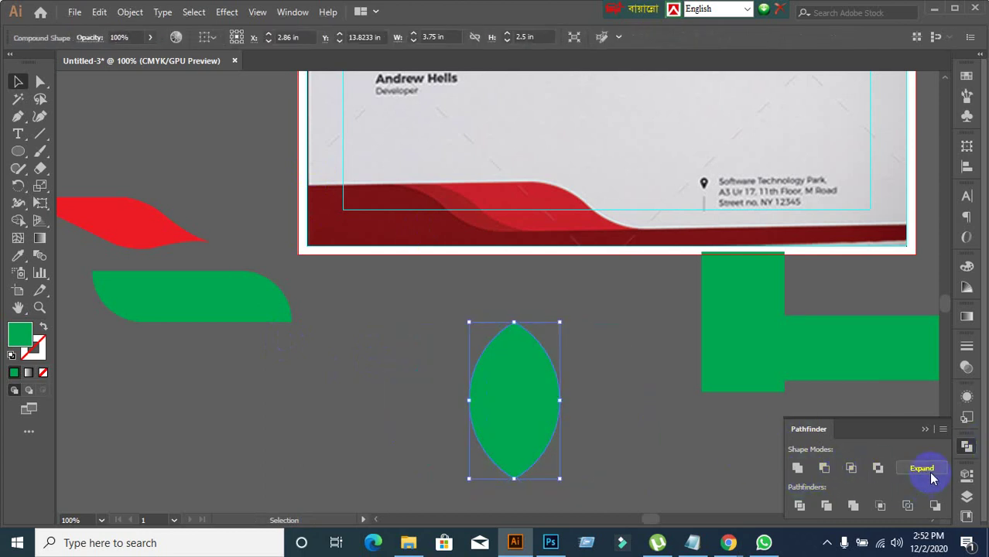
click(931, 476)
click(616, 448)
- Rotate the green leaf shape 90° so it lies horizontally, and move it slightly up and left
click(538, 443)
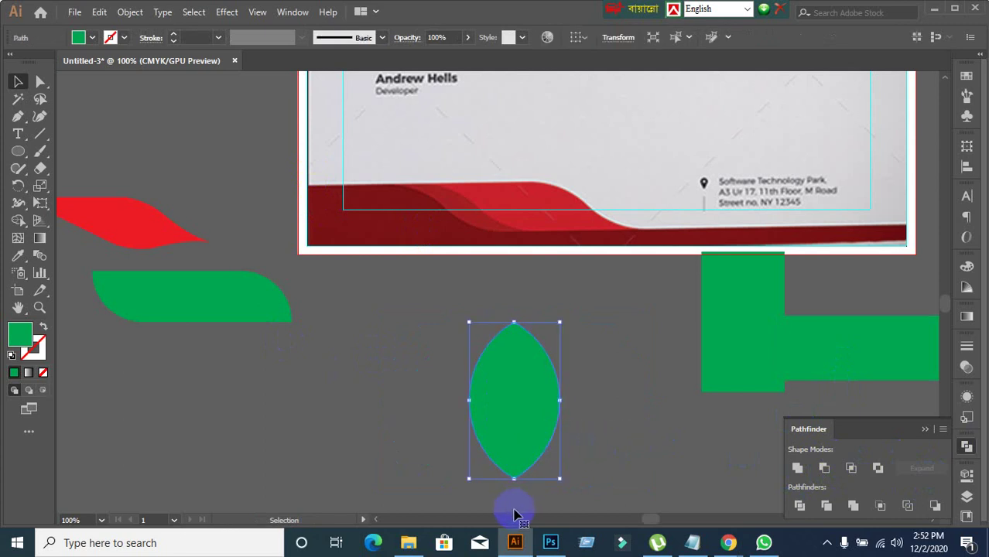
drag(474, 481, 600, 500)
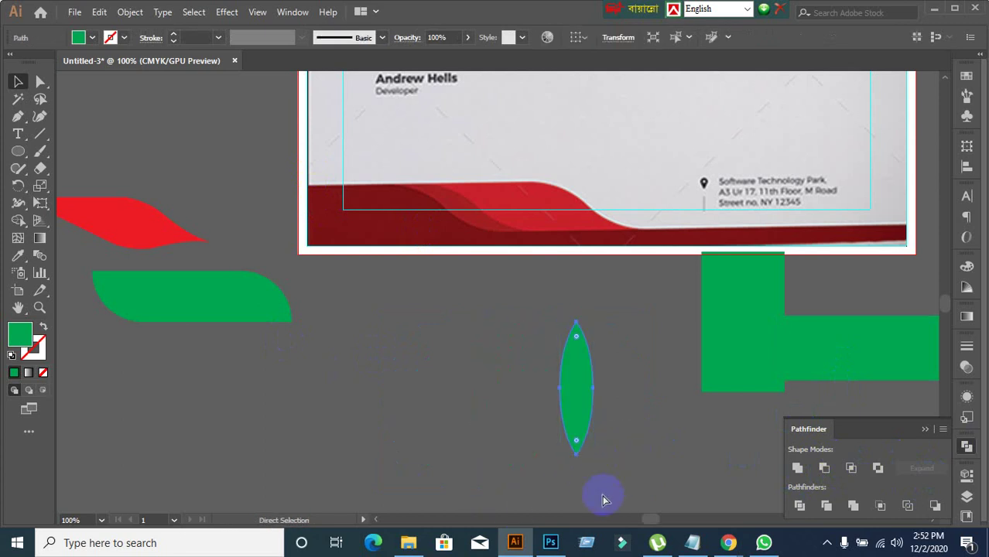
key(ctrl+z)
drag(468, 486, 633, 441)
click(633, 442)
drag(524, 423, 491, 364)
- Try bending the leaf's upper-left edge inward with its left corner's curve handle, and undo the change
click(40, 82)
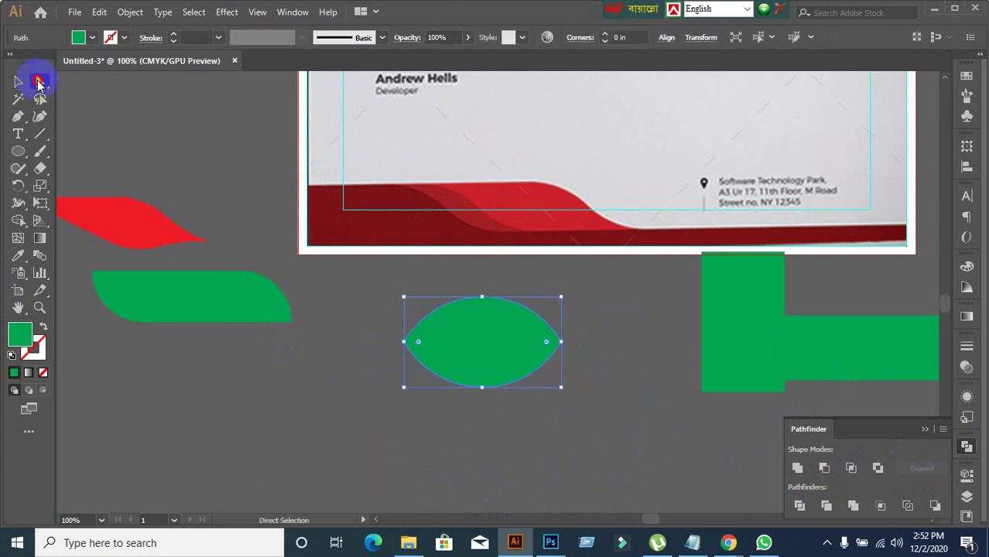
scroll(448, 349, up, 1)
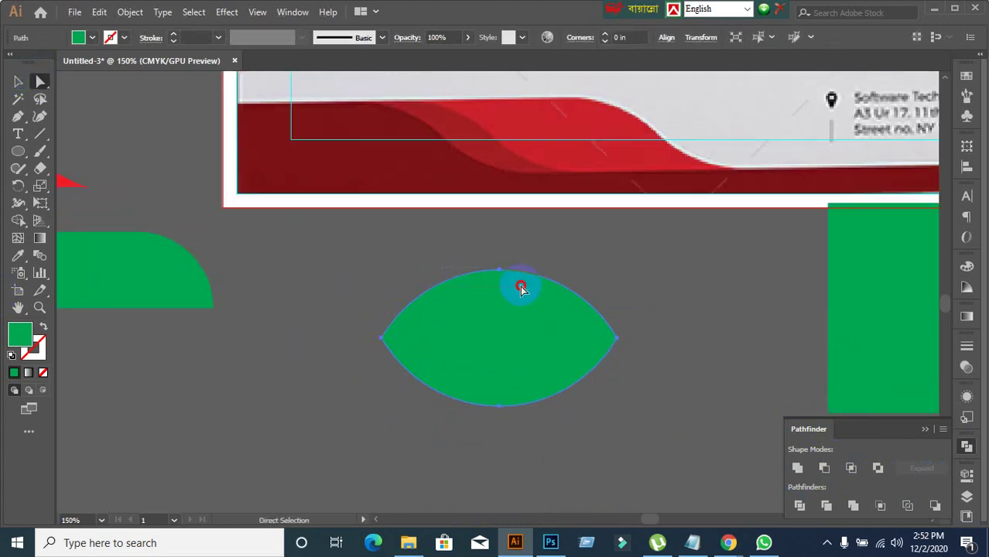
click(500, 271)
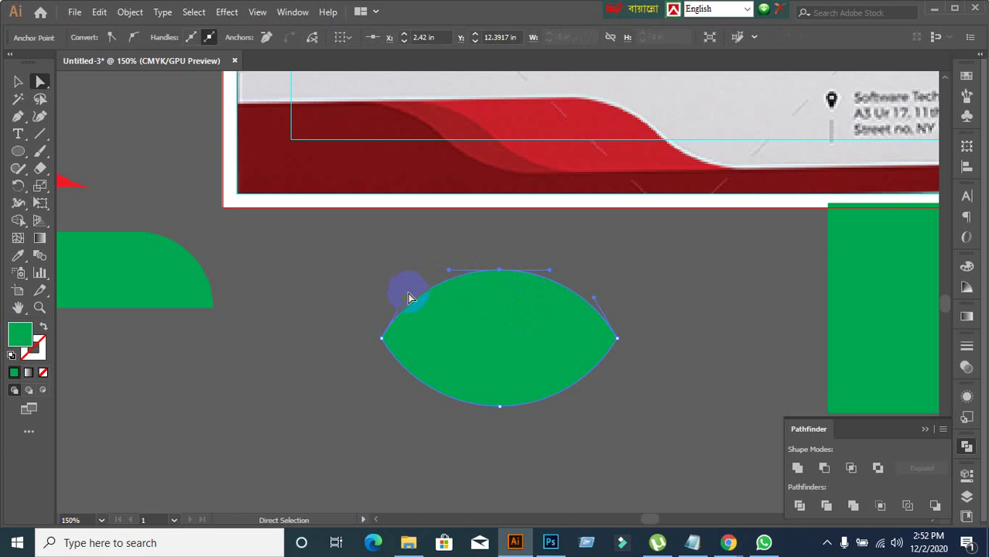
drag(405, 298, 430, 319)
click(612, 377)
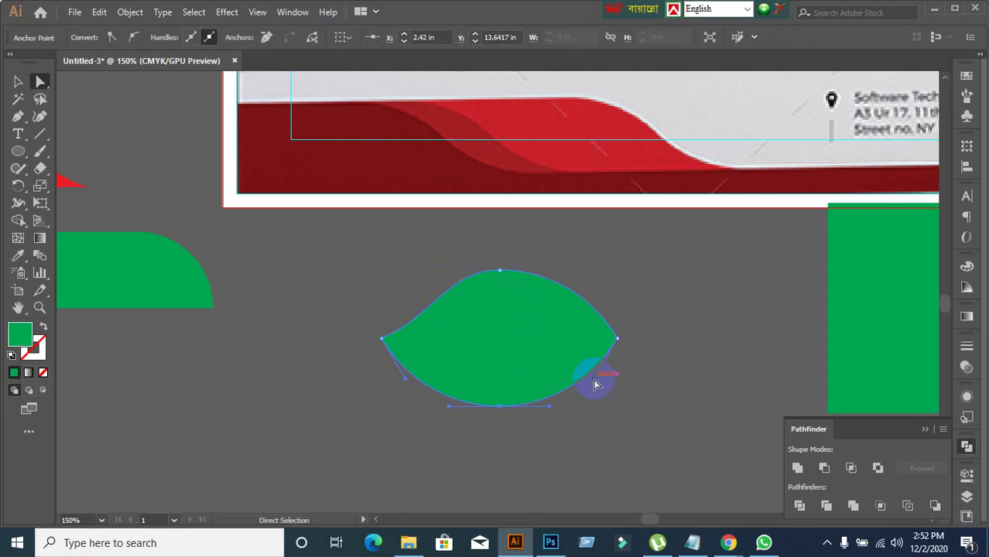
key(ctrl+z)
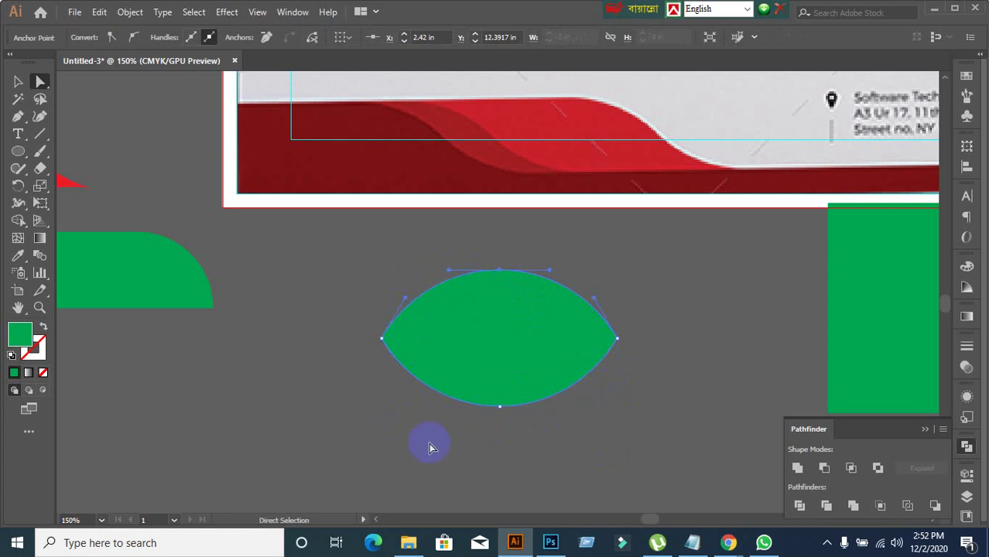
- Try reshaping the leaf's lower-left edge with the bottom anchor's curve handle, and undo the change
click(499, 406)
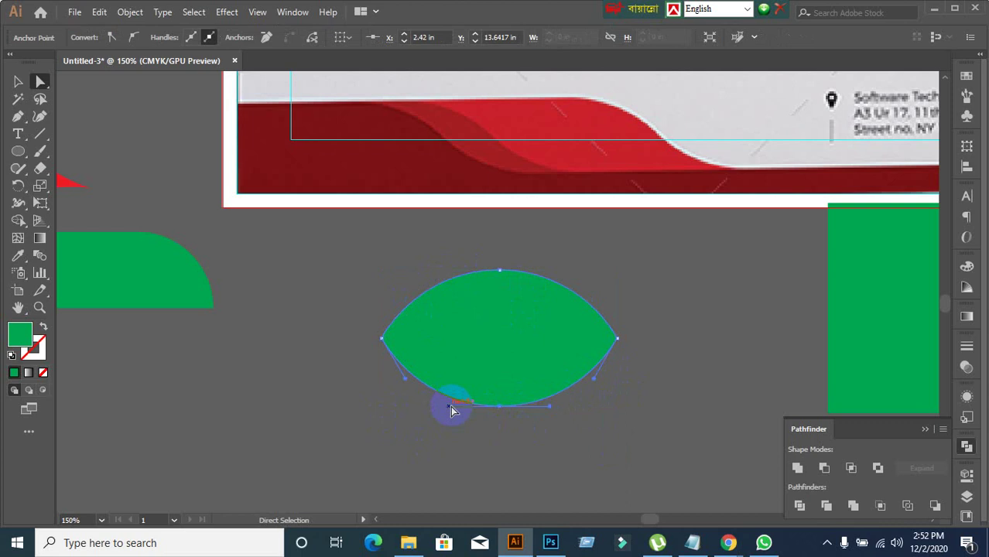
mouse_move(453, 405)
mouse_down()
mouse_move(459, 376)
mouse_move(453, 404)
mouse_up()
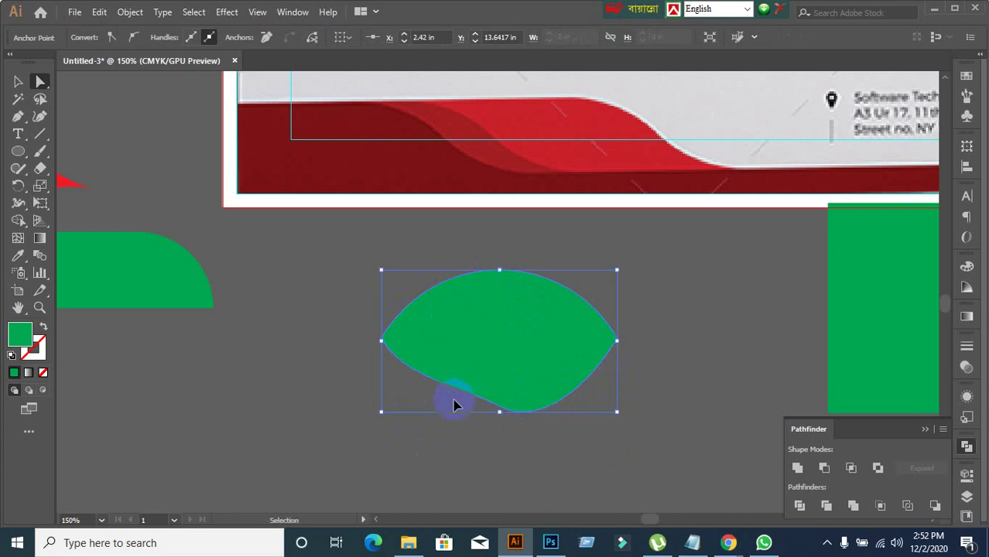
key(ctrl+z)
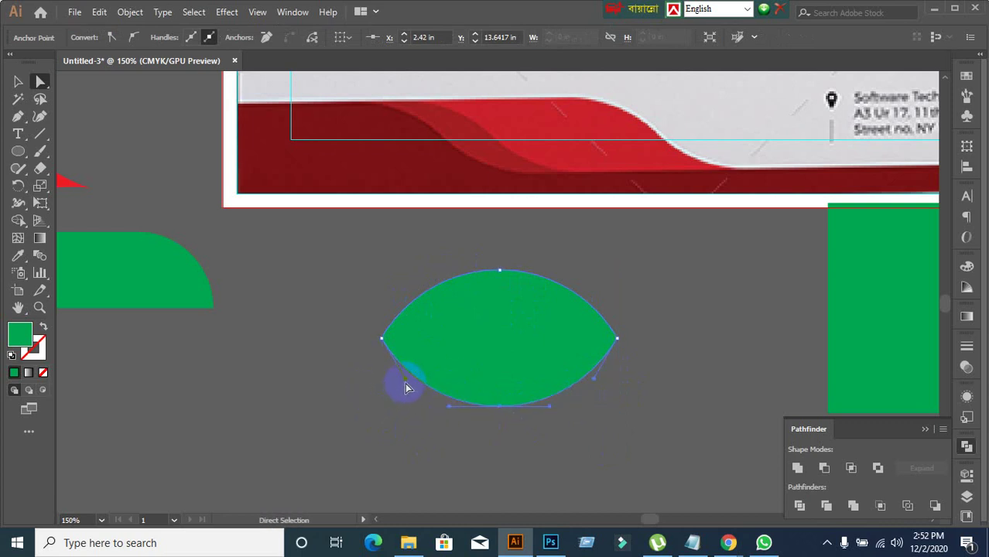
- Bend the leaf's lower-left and upper-right edges inward with the corner points' curve handles, and deselect the shape
drag(406, 383, 439, 375)
click(596, 350)
click(593, 302)
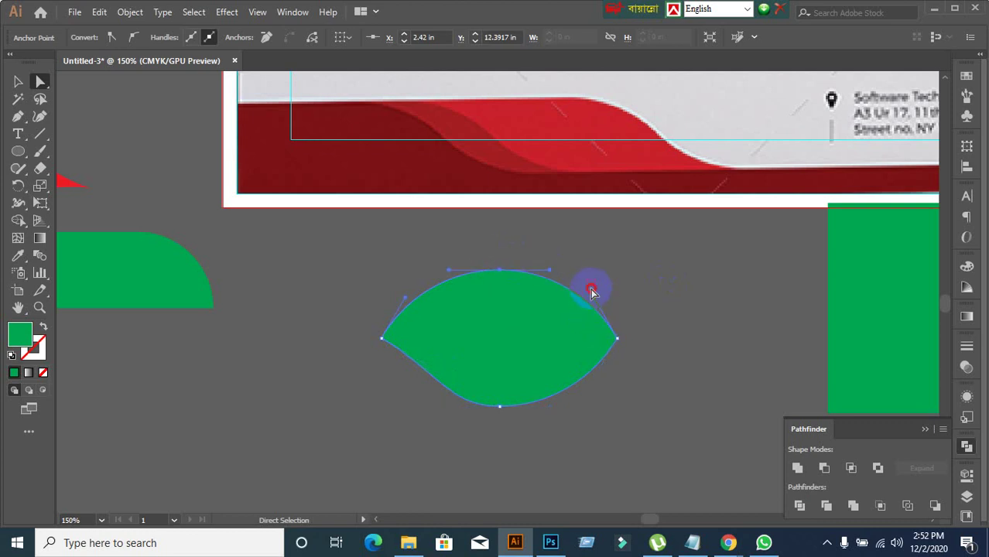
drag(642, 366, 561, 317)
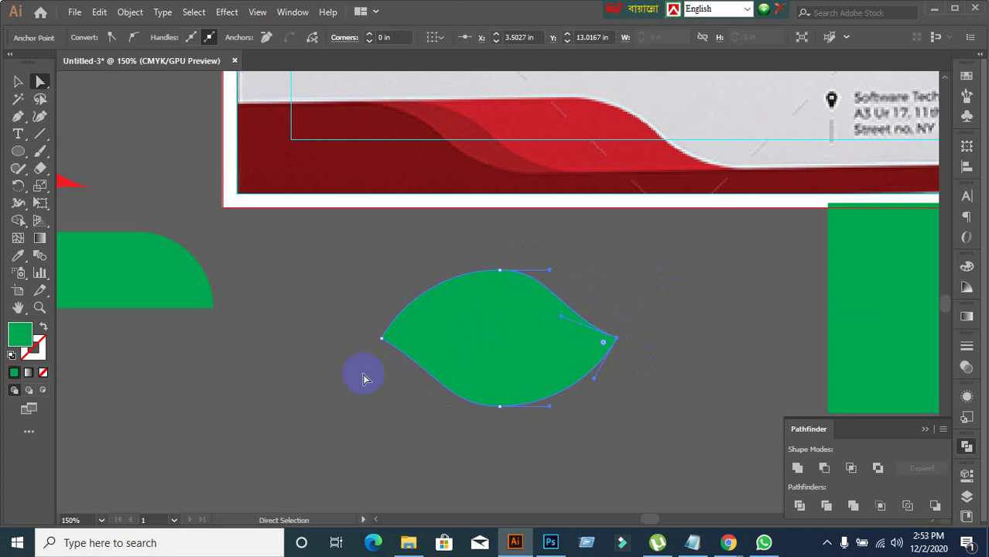
click(19, 82)
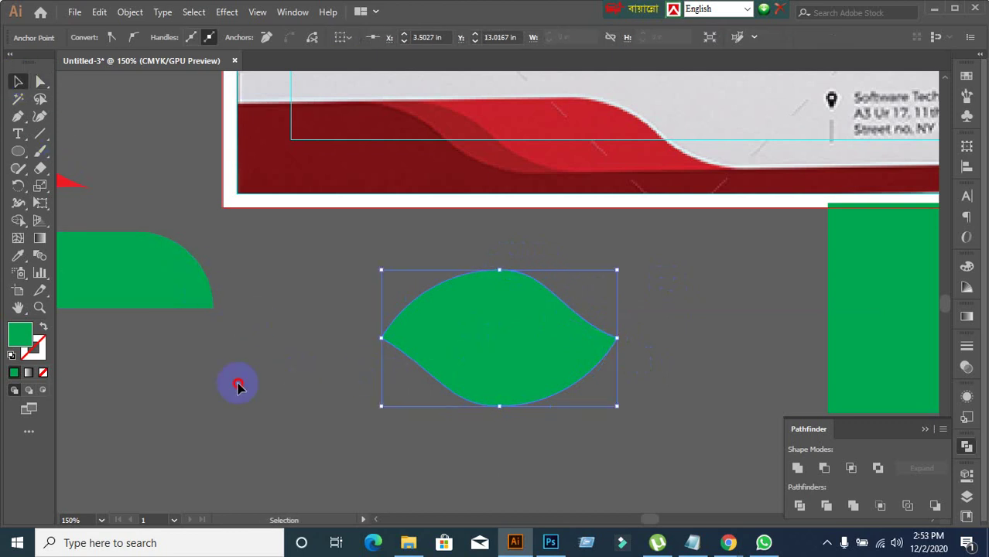
click(233, 387)
click(516, 350)
click(265, 455)
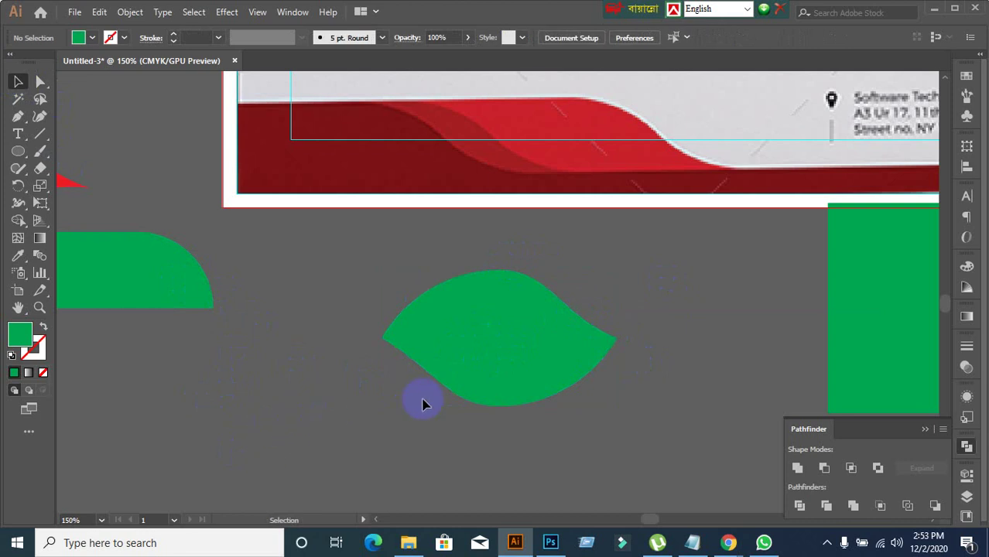
click(453, 365)
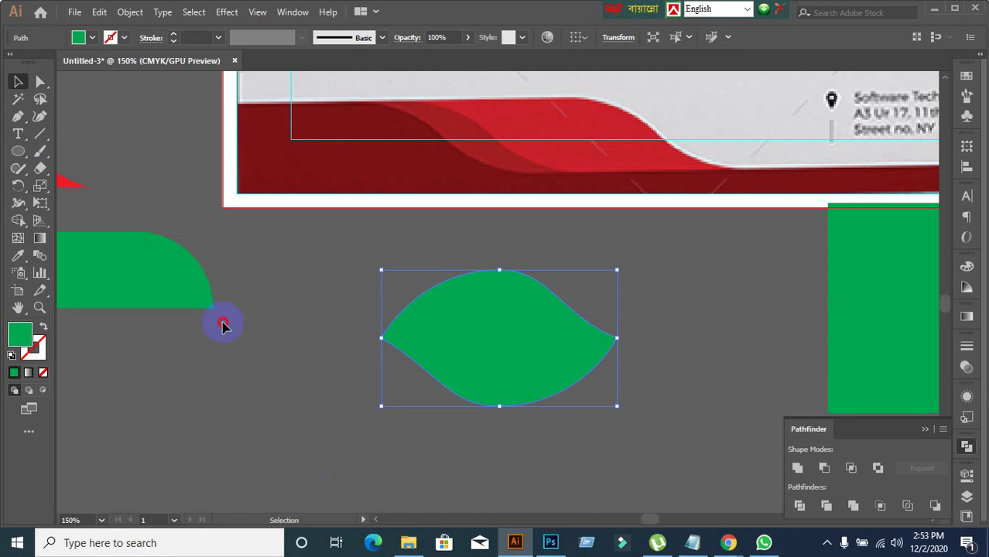
click(222, 325)
- Draw a rectangle covering the leaf's lower half from its corner points down, and extend it left beyond the leaf
drag(17, 151, 72, 155)
drag(377, 339, 696, 418)
click(18, 82)
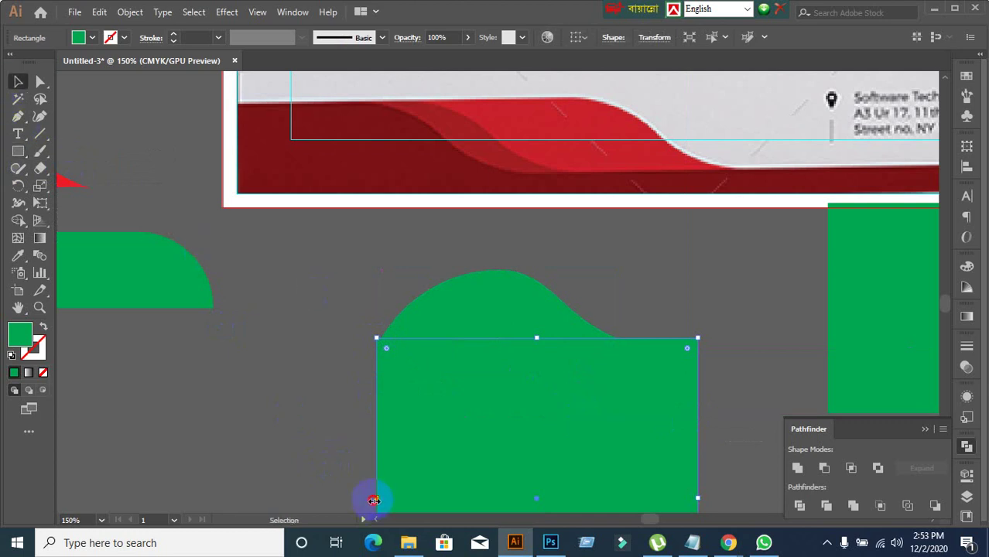
drag(374, 501, 294, 350)
- Subtract the front rectangle from the leaf to remove its lower half, and expand the resulting compound shape
drag(320, 269, 758, 495)
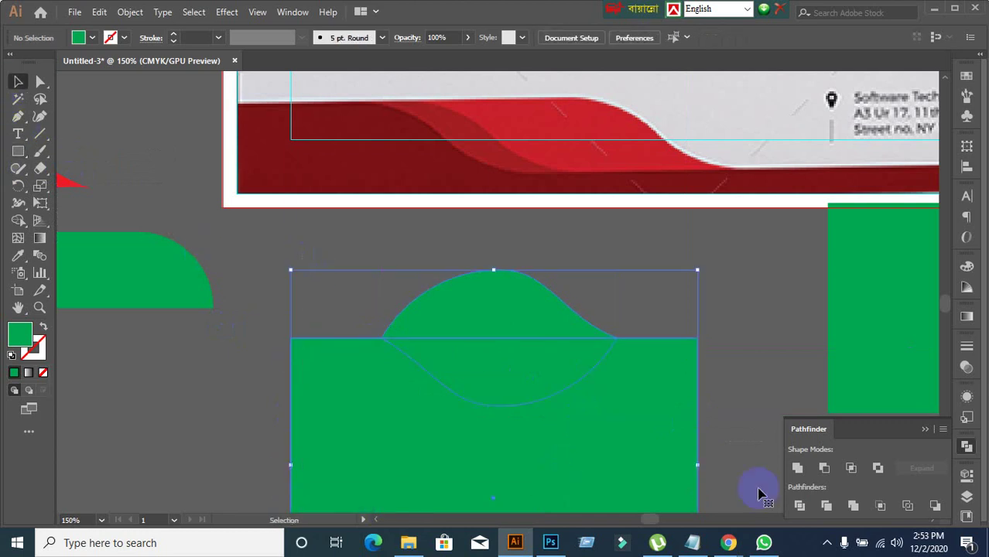
alt+click(825, 468)
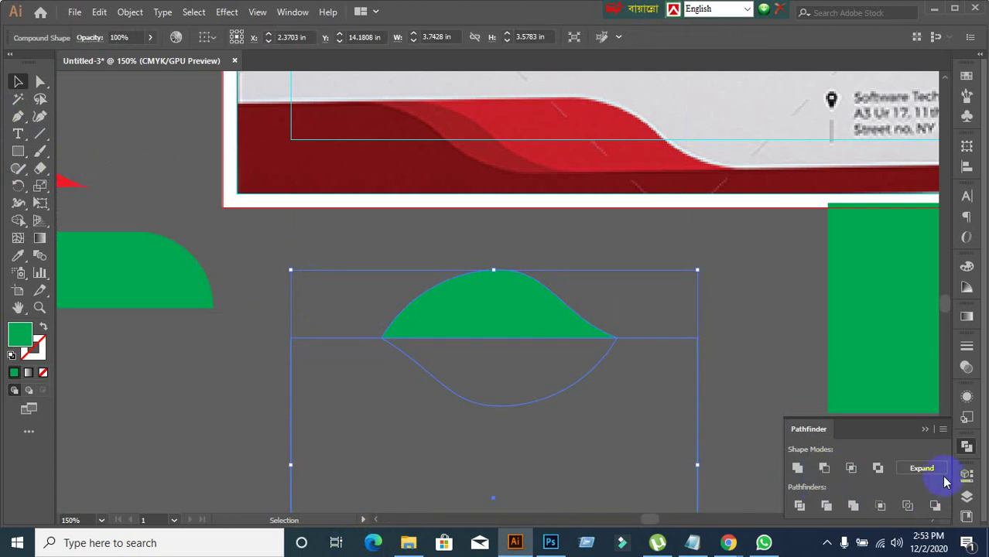
click(922, 468)
click(387, 411)
- Rotate the remaining half-leaf shape 180° so its flat edge faces up, and deselect it
scroll(387, 410, down, 1)
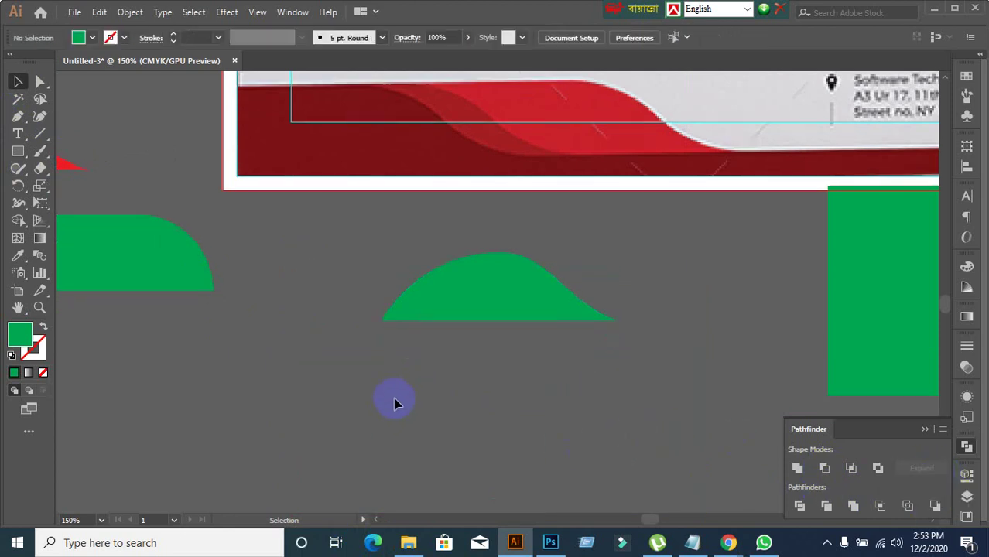
scroll(394, 402, up, 1)
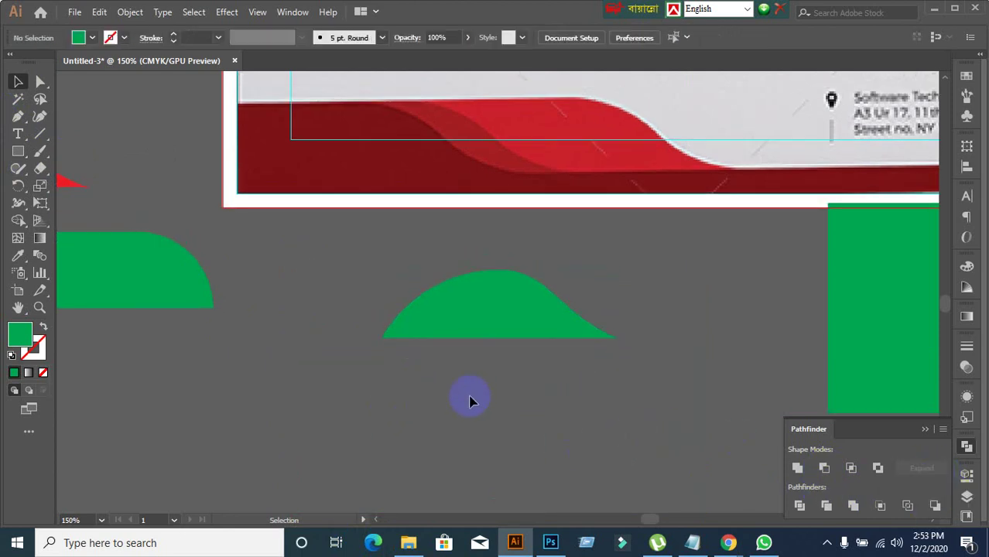
click(496, 334)
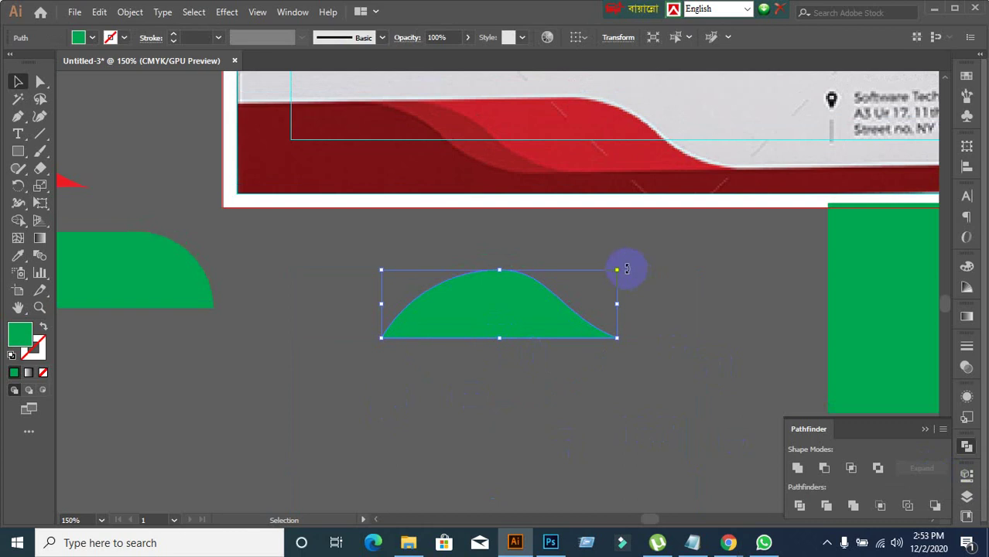
drag(627, 269, 330, 351)
click(463, 436)
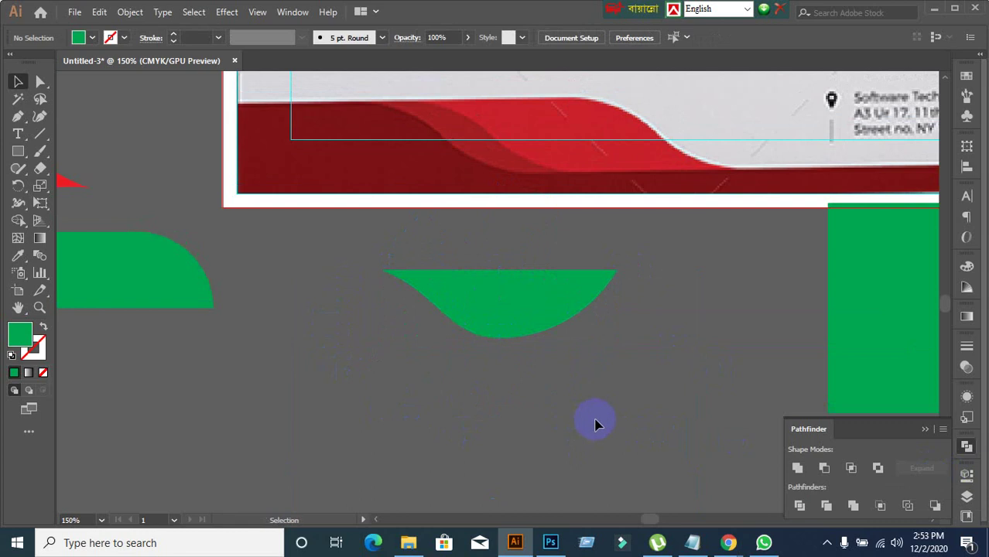
- Duplicate the half-leaf shape just below the original, offset slightly to the right
drag(596, 424, 515, 459)
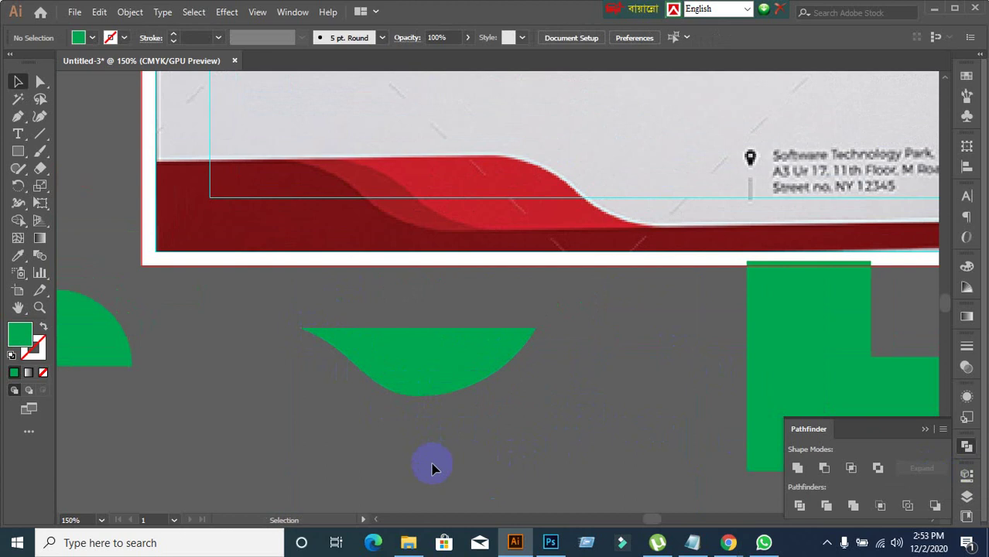
scroll(432, 468, up, 1)
click(423, 401)
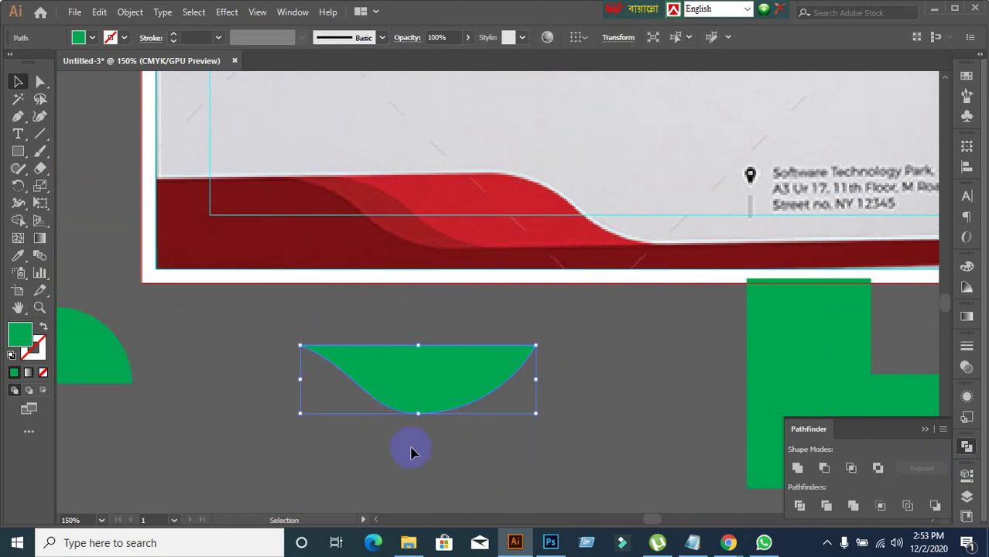
scroll(448, 418, down, 2)
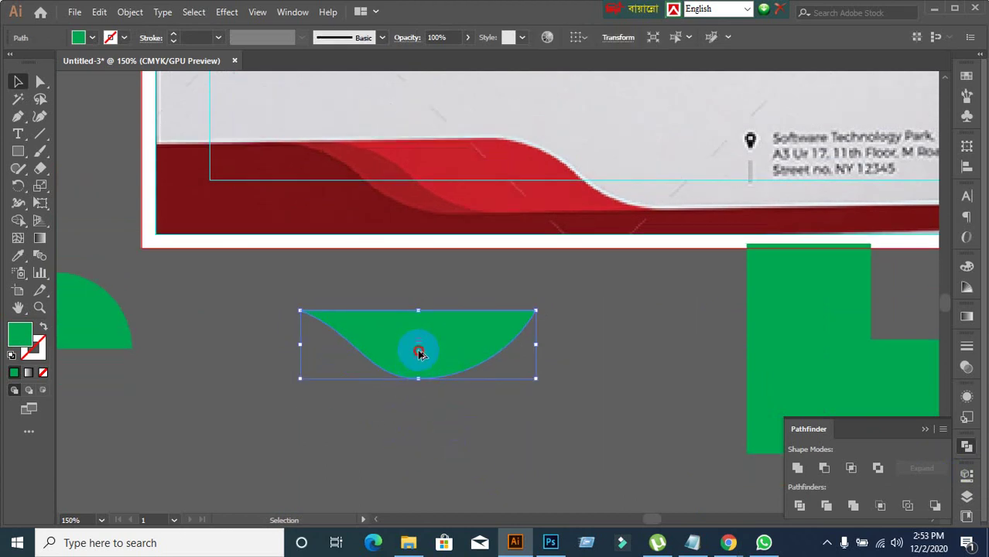
drag(418, 353, 448, 448)
- Reflect the duplicated half-leaf across the horizontal axis so its flat edge faces down
right_click(447, 448)
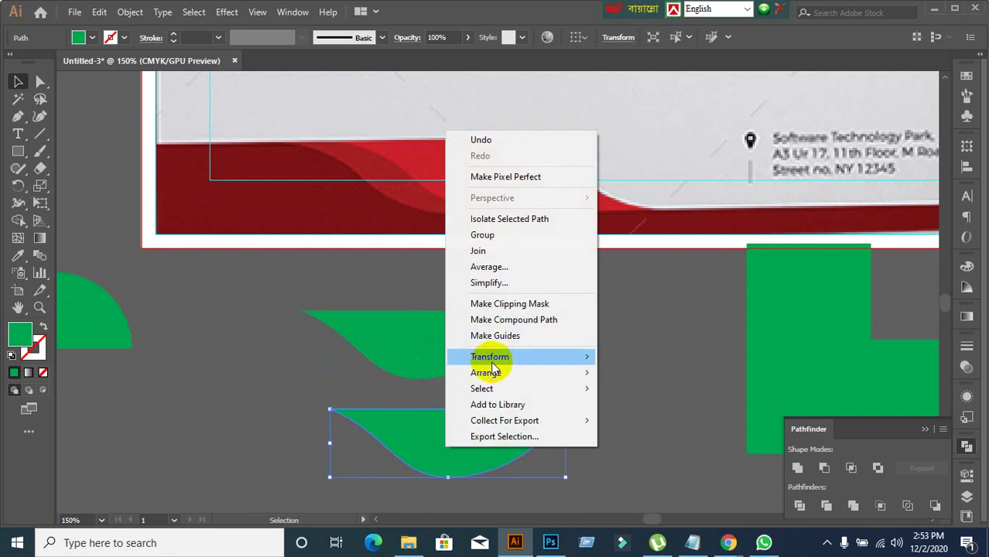
mouse_move(589, 358)
click(629, 407)
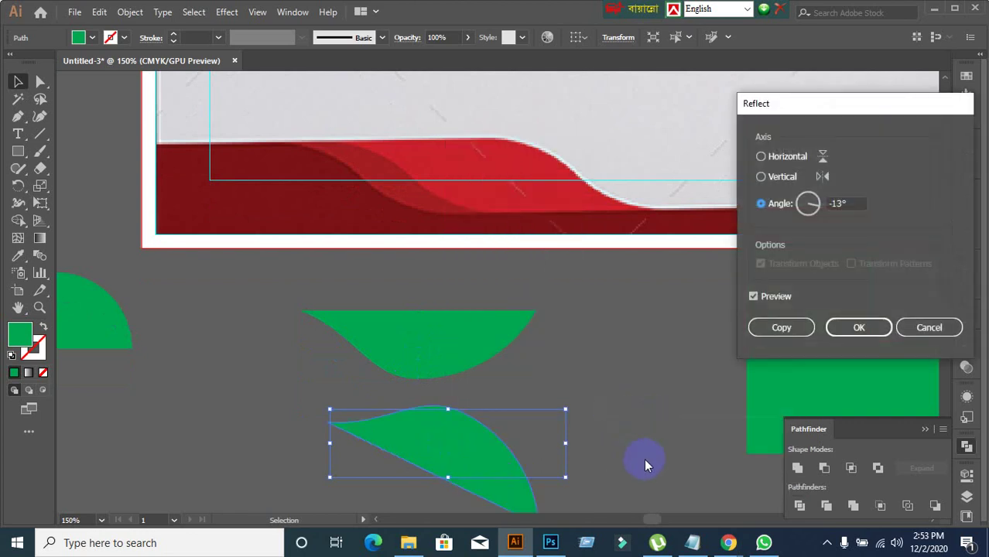
click(761, 177)
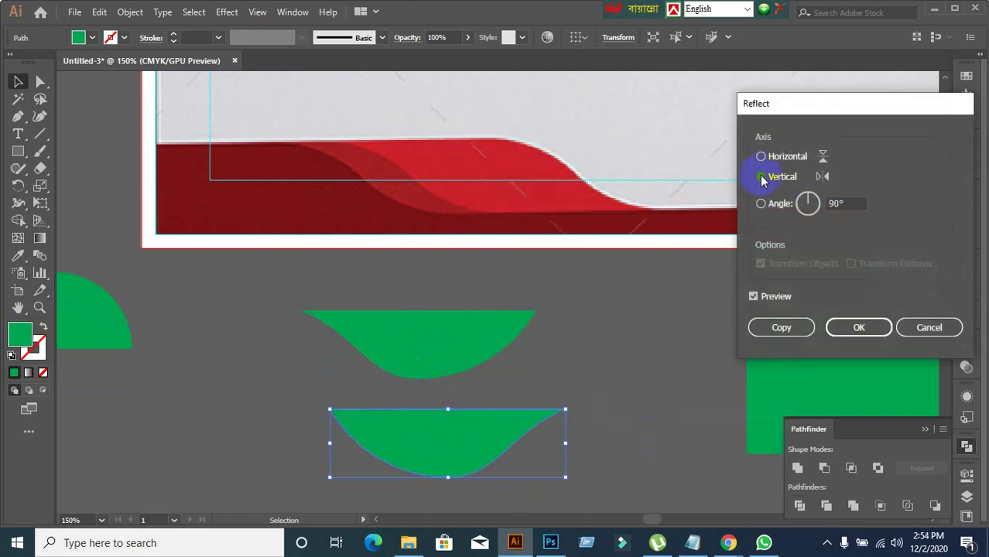
click(761, 158)
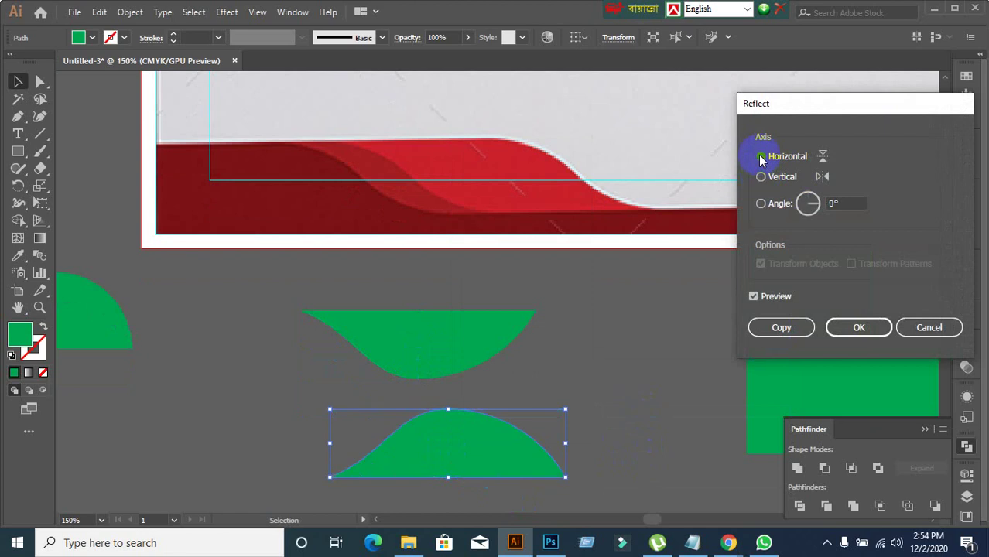
click(859, 328)
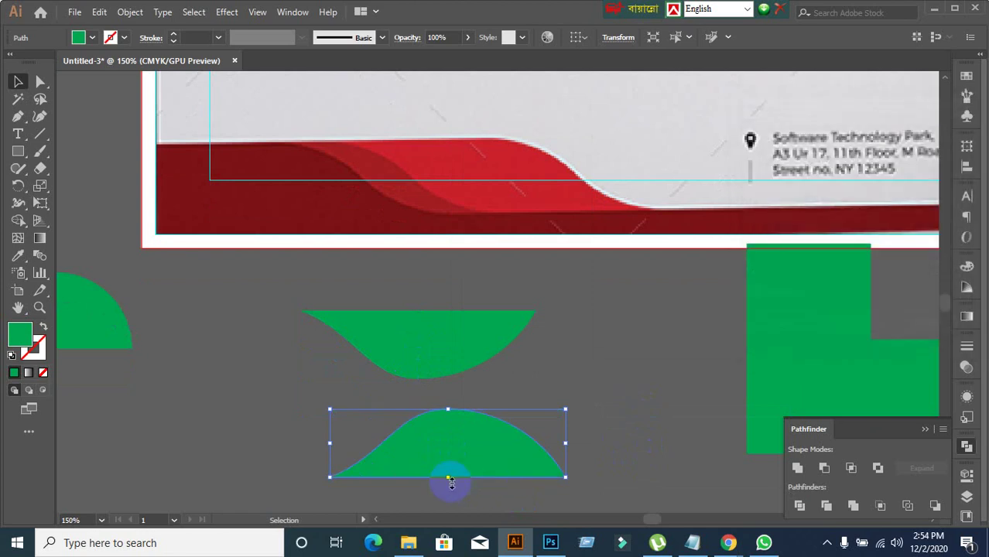
- Reflect the lower half-leaf across the vertical axis so its tapered tail points right, and deselect it
right_click(431, 456)
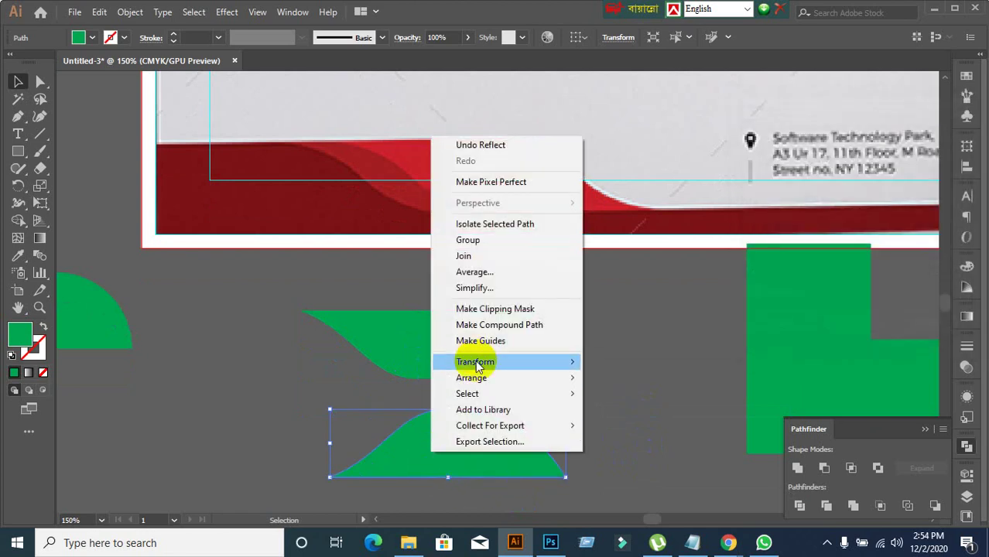
mouse_move(518, 373)
click(619, 415)
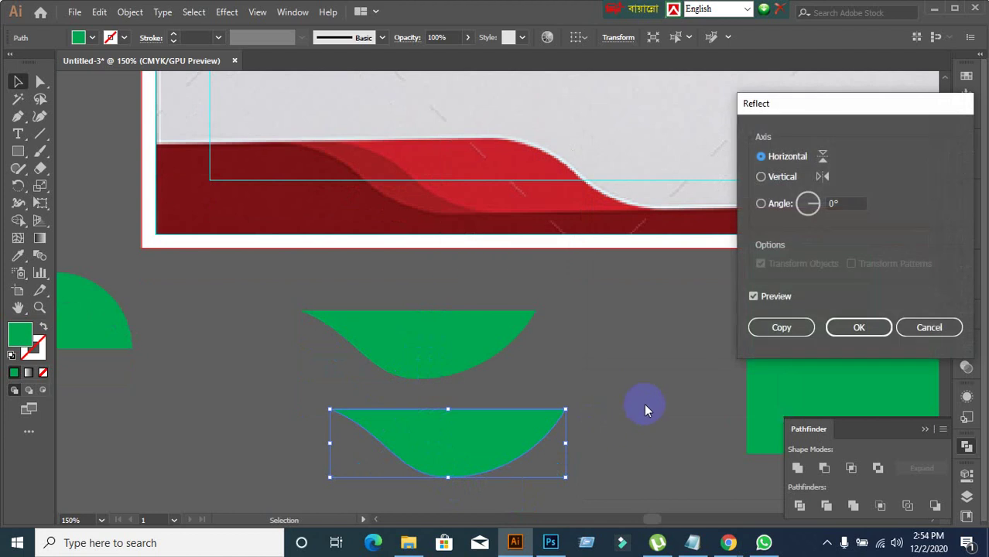
click(764, 177)
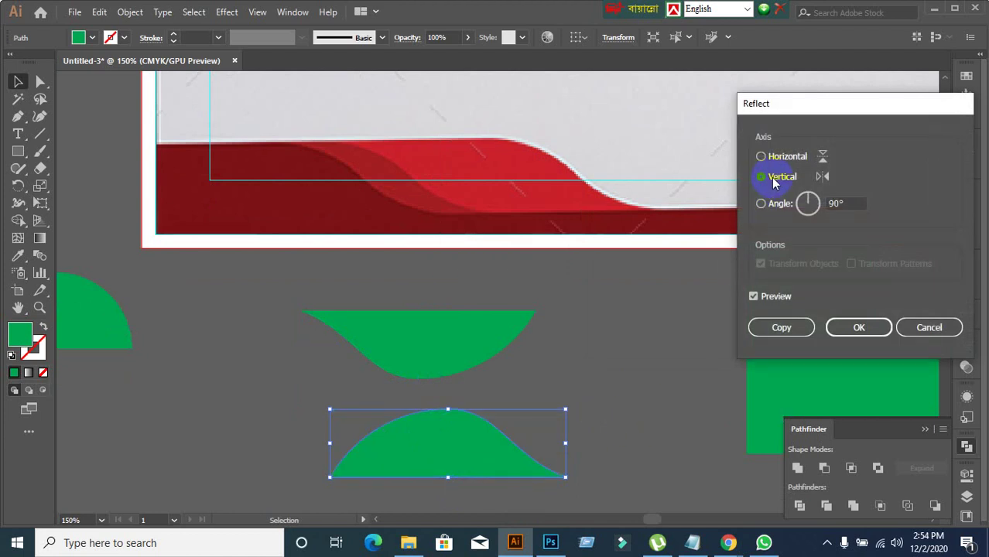
click(856, 328)
click(586, 372)
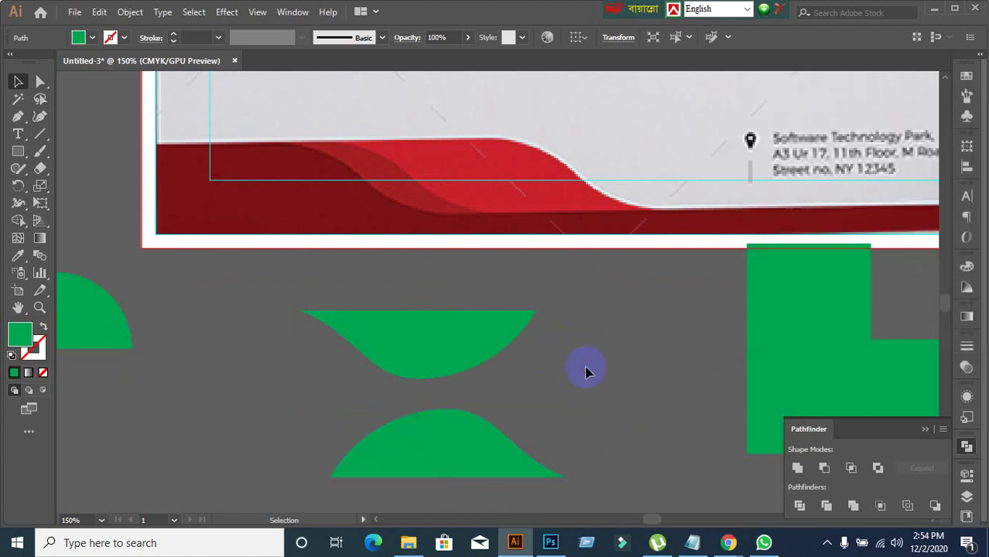
- Move the upper half-leaf onto the letterhead's bright red wave, and place a duplicate below it, offset to the right
scroll(586, 384, up, 1)
scroll(586, 387, down, 1)
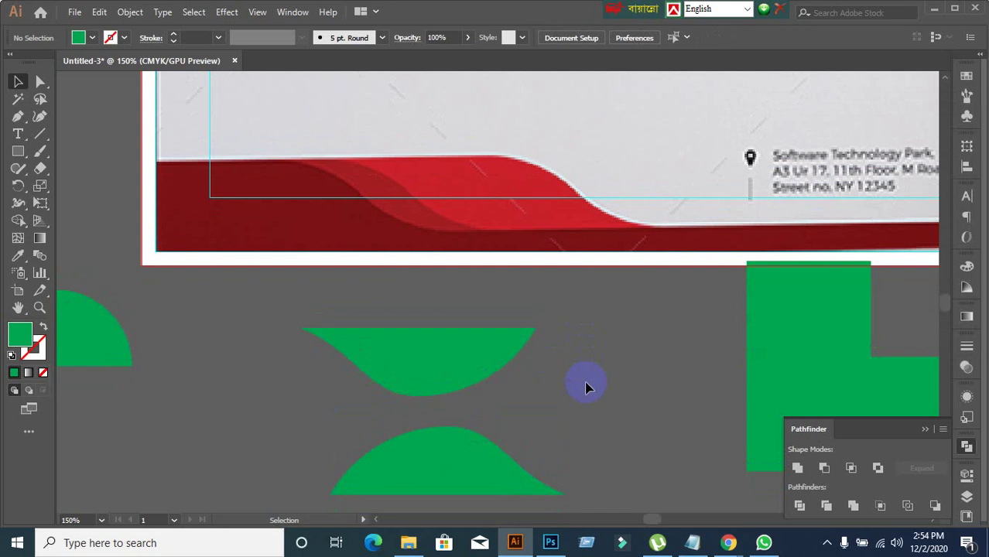
drag(466, 380, 559, 271)
click(400, 352)
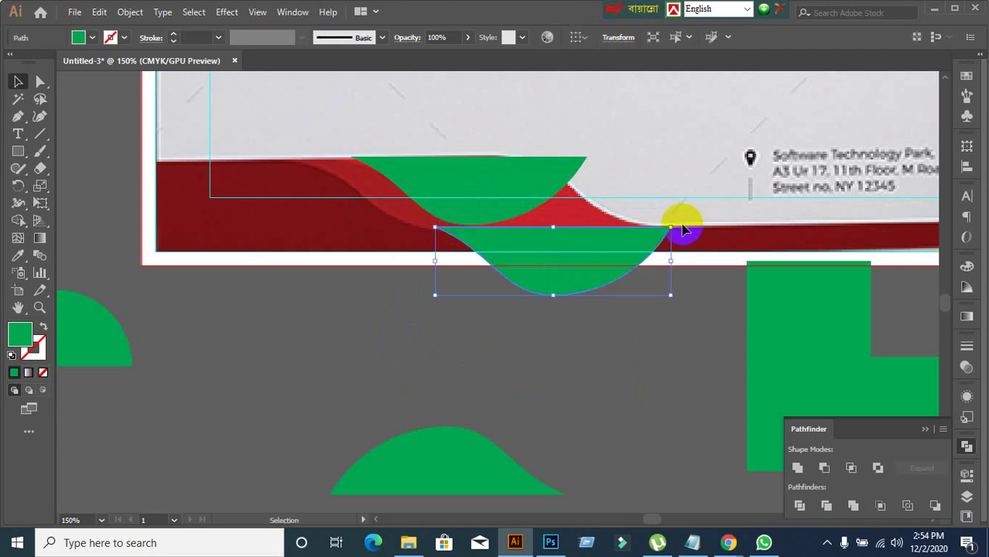
- Rotate the duplicated half-leaf 180° and fit it against the first one so both form a single wave band
drag(670, 226, 434, 334)
click(534, 364)
drag(563, 265, 592, 205)
click(600, 336)
click(592, 333)
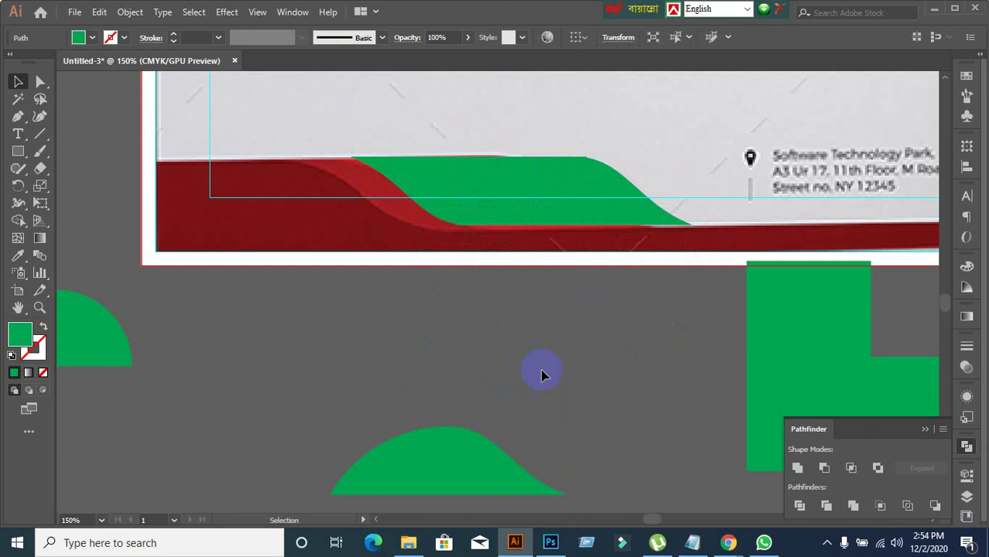
- Move the spare half-leaf left beneath the other test shapes, and move the two-piece wave band off the page below the letterhead
scroll(492, 347, down, 1)
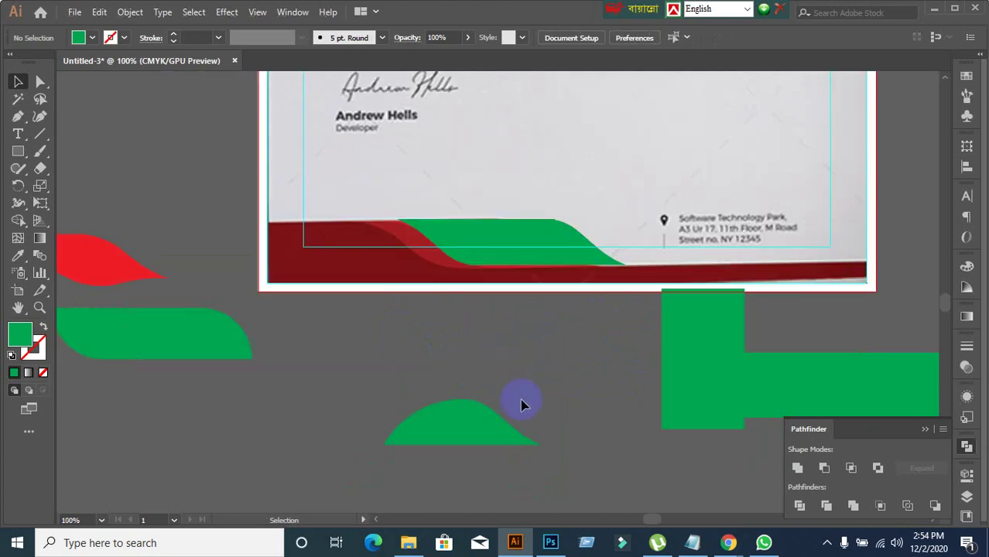
drag(445, 438, 157, 437)
click(482, 366)
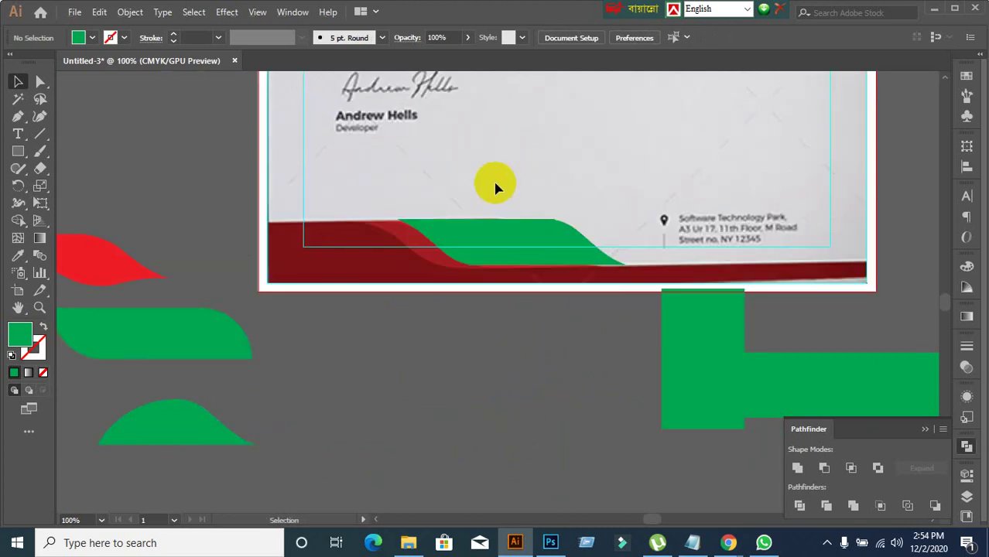
drag(495, 184, 503, 400)
click(417, 474)
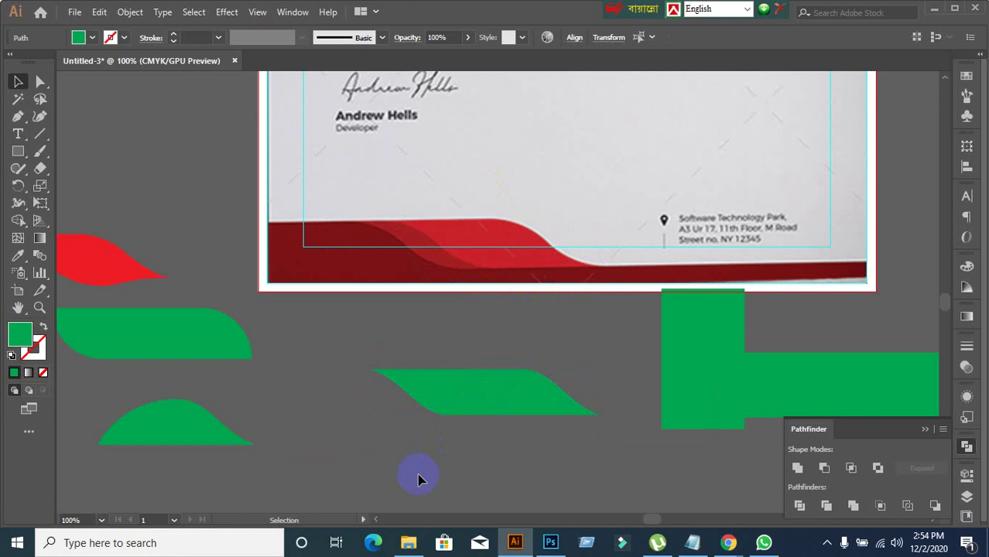
- Nudge the wave band's right half flush with the left half, and shift both halves together slightly up and right
scroll(432, 484, up, 1)
mouse_move(567, 360)
mouse_down()
mouse_move(650, 352)
mouse_move(569, 353)
mouse_move(570, 365)
mouse_up()
click(629, 396)
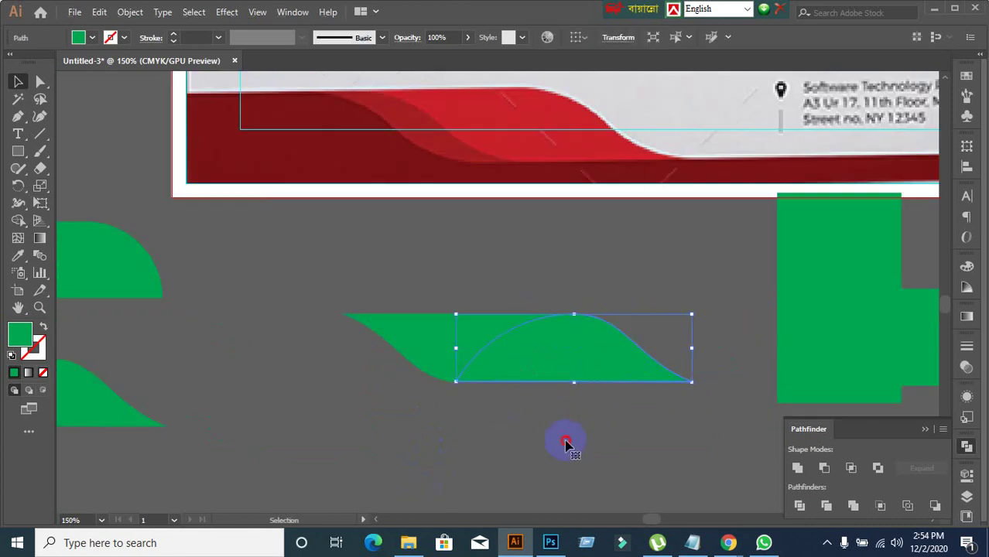
click(538, 453)
scroll(531, 449, down, 1)
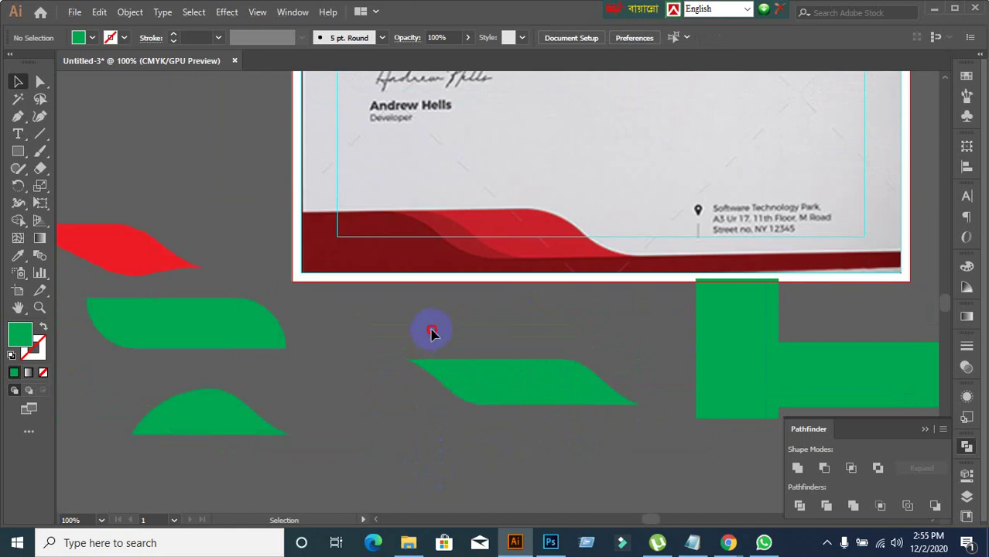
drag(433, 331, 589, 440)
drag(541, 372, 582, 355)
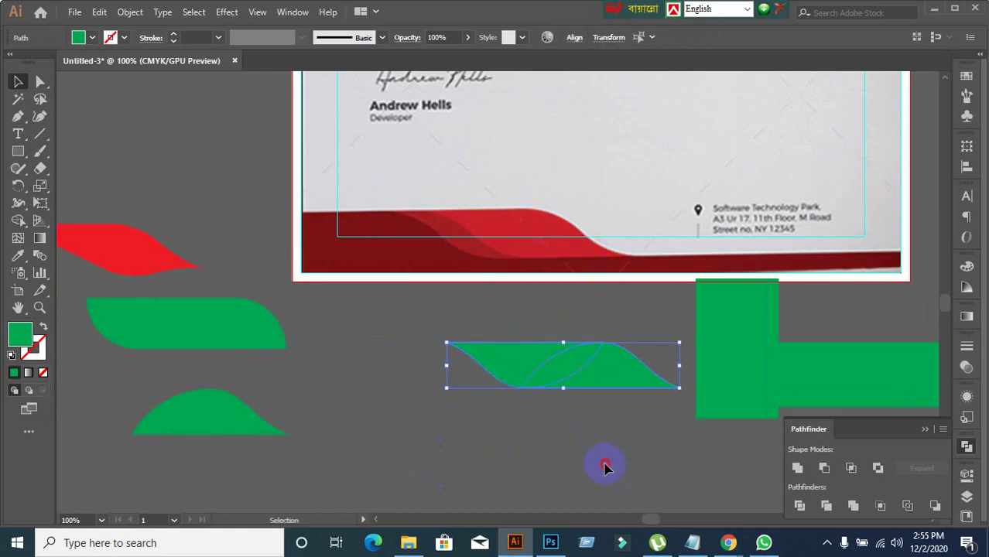
click(523, 470)
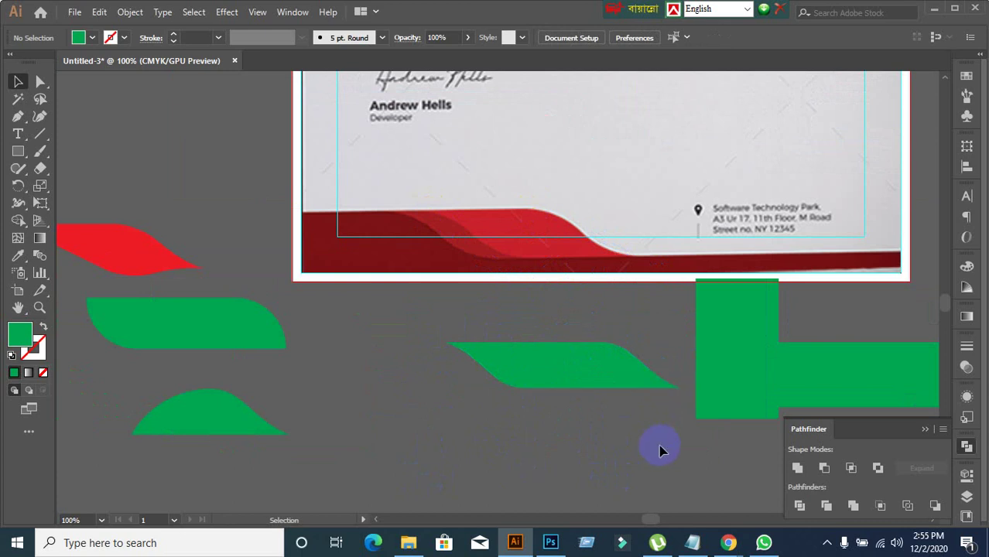
- Delete the two leftover green rectangles below the letterhead's lower-right corner
scroll(554, 449, down, 1)
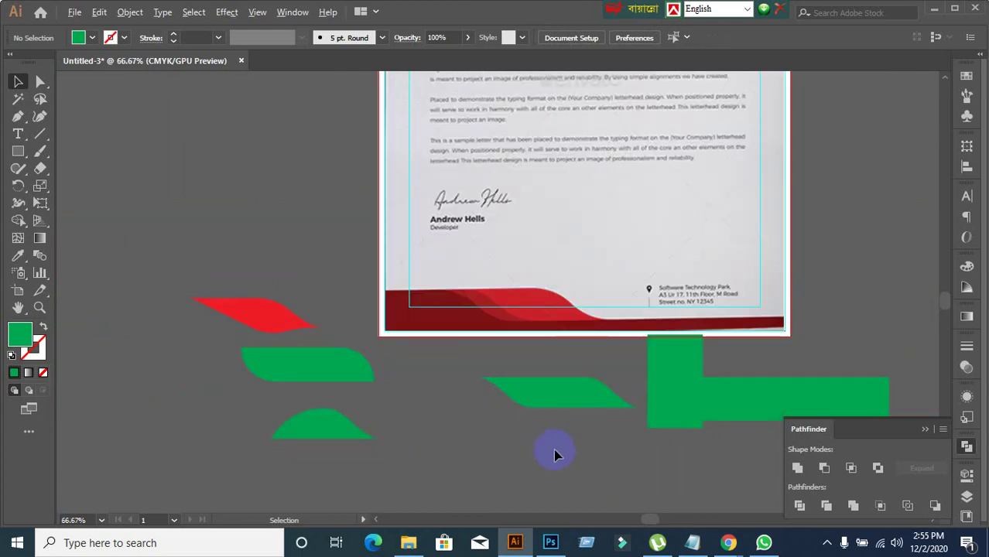
scroll(553, 449, up, 1)
scroll(508, 358, down, 2)
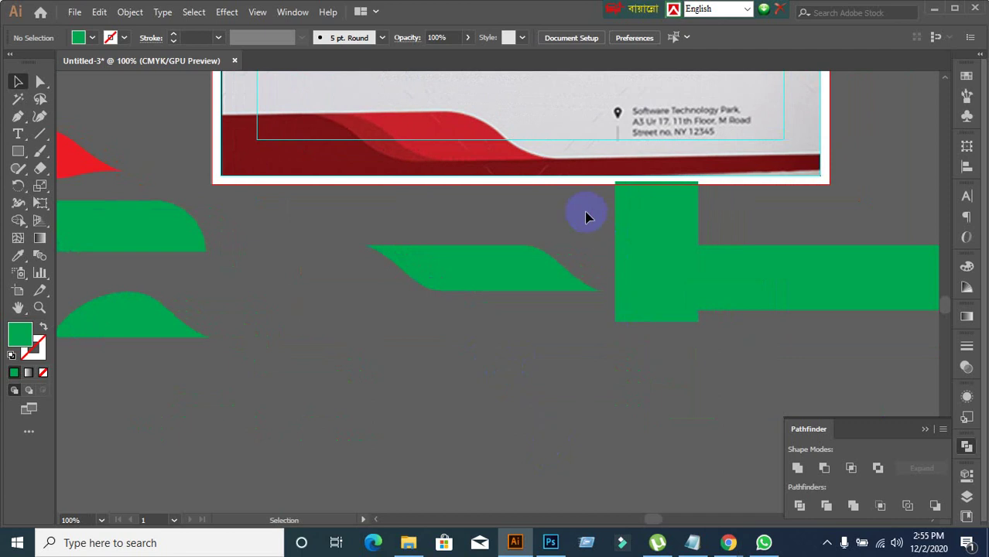
drag(585, 216, 714, 247)
click(761, 438)
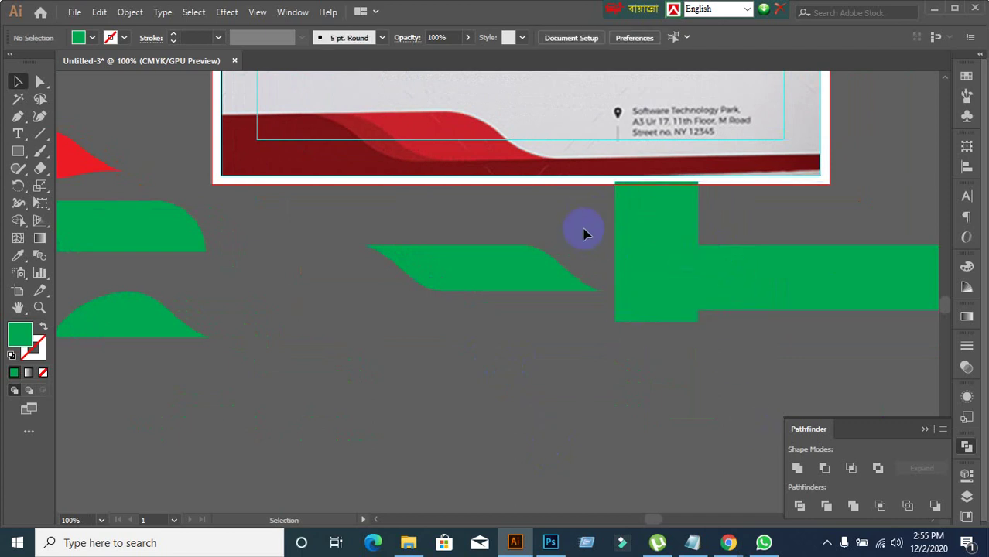
click(774, 293)
key(Delete)
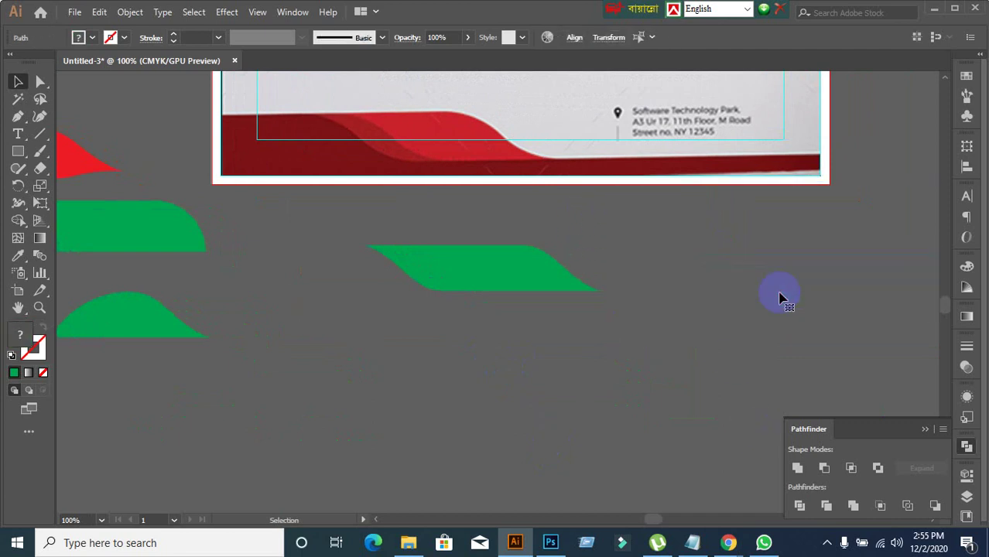
- Place both halves of the wave band over the letterhead's bright red wave to compare the outlines
click(474, 282)
click(531, 384)
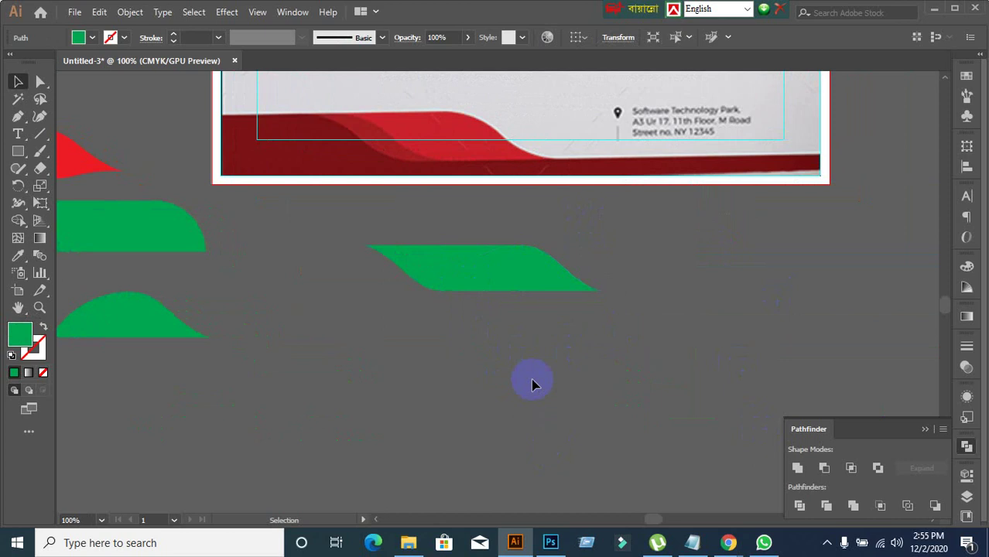
drag(344, 225, 683, 377)
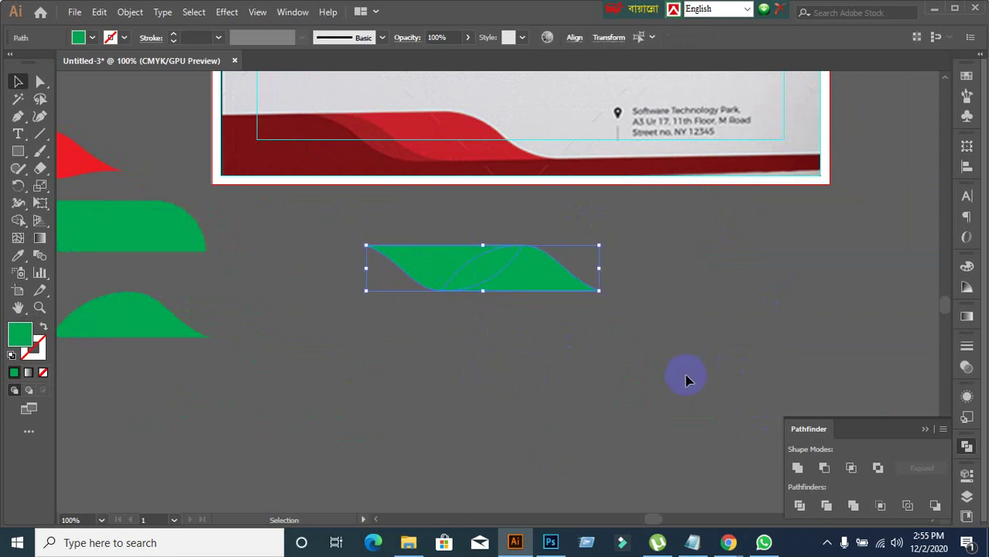
click(700, 368)
drag(331, 228, 662, 383)
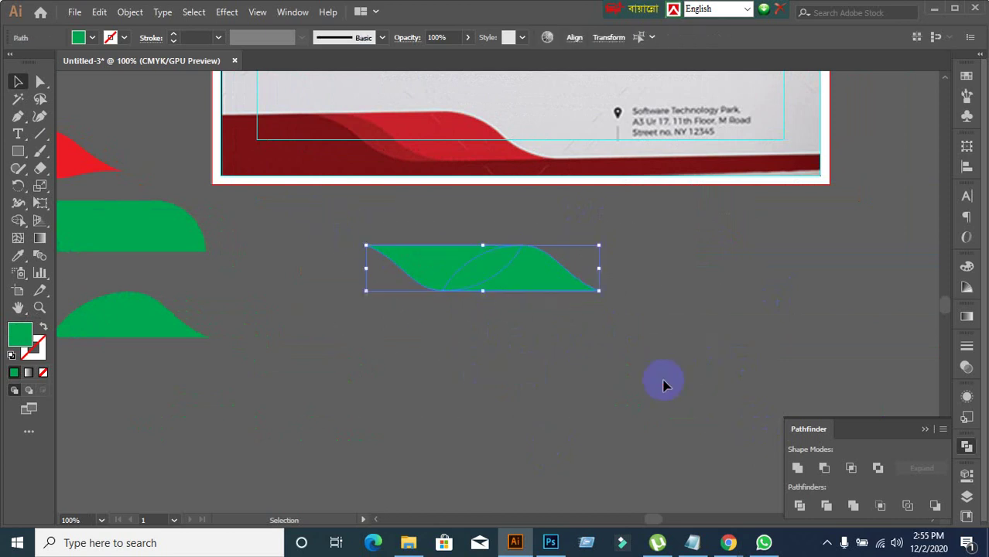
drag(530, 280, 517, 149)
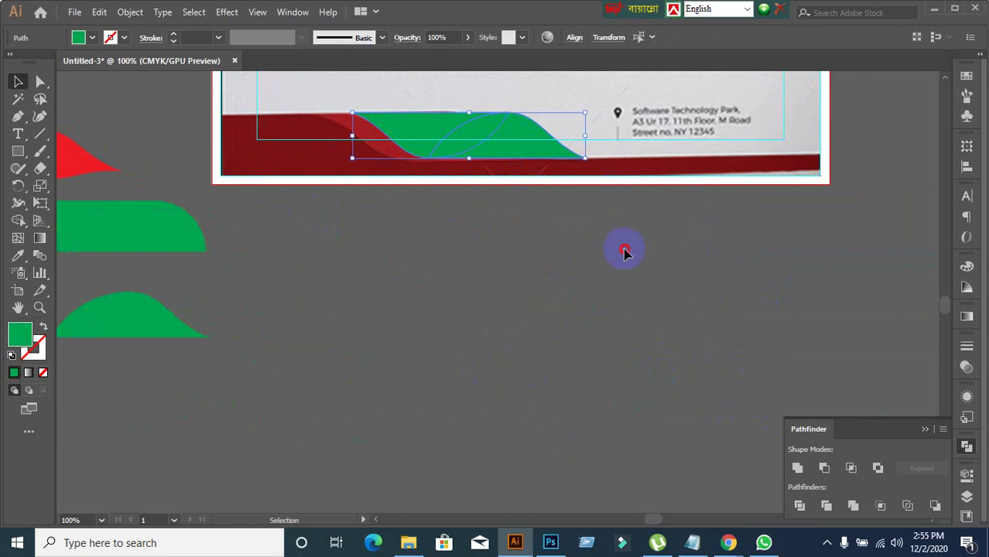
- Move the wave band off the page to the empty area at lower right, and undo the shift of its right half
click(375, 95)
click(521, 180)
drag(520, 180, 866, 297)
click(495, 406)
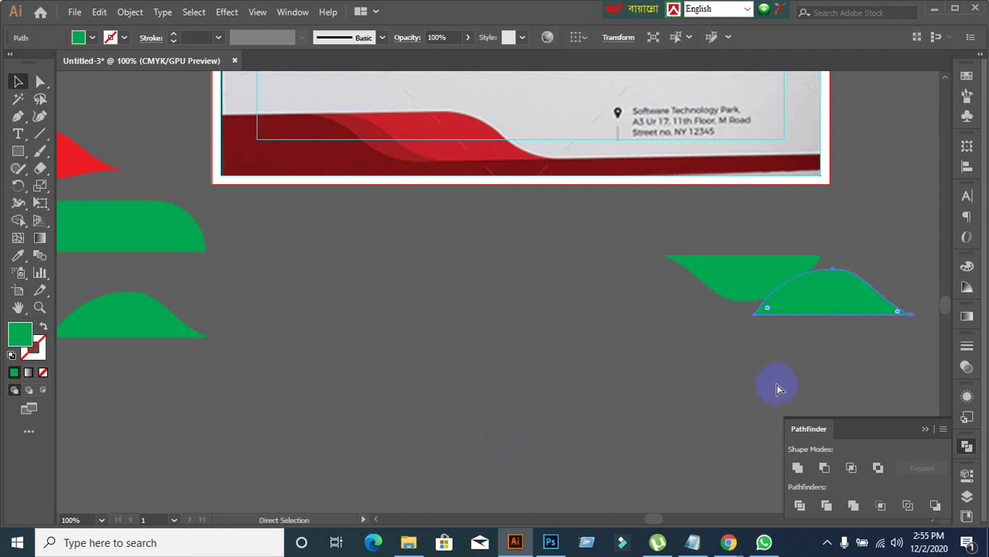
key(ctrl+z)
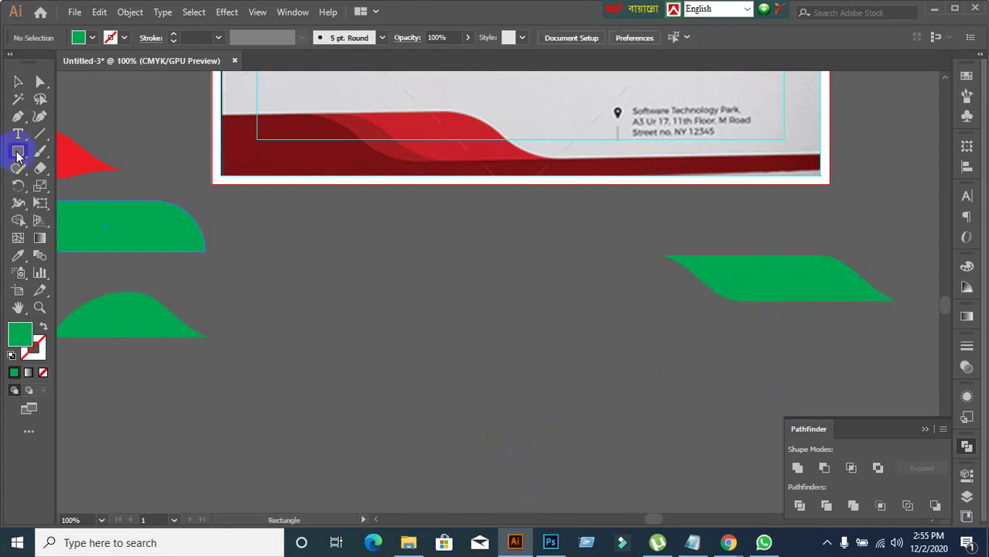
- Draw a circle about 2.74 in wide below the letterhead, and duplicate it horizontally to the right with a half-width overlap
drag(17, 154, 68, 186)
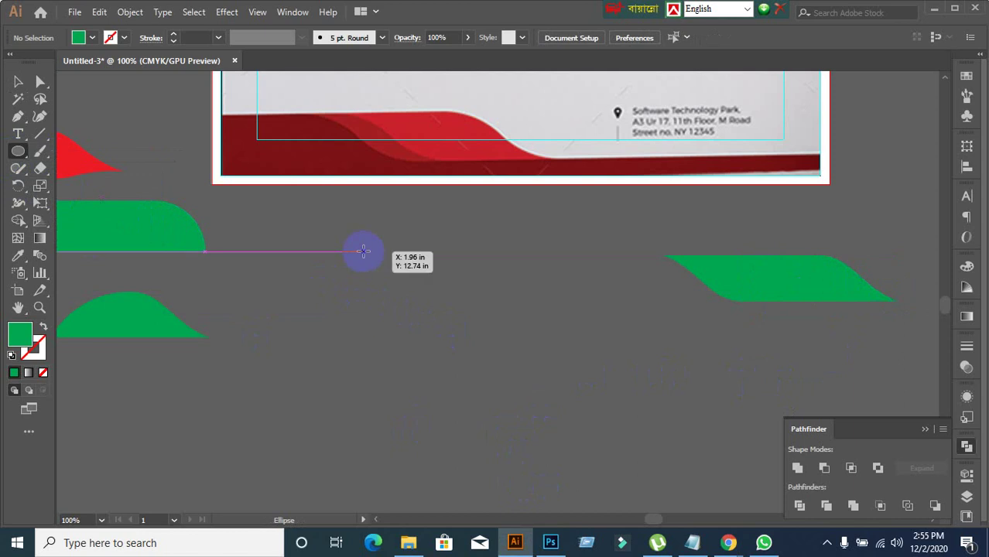
drag(363, 251, 562, 449)
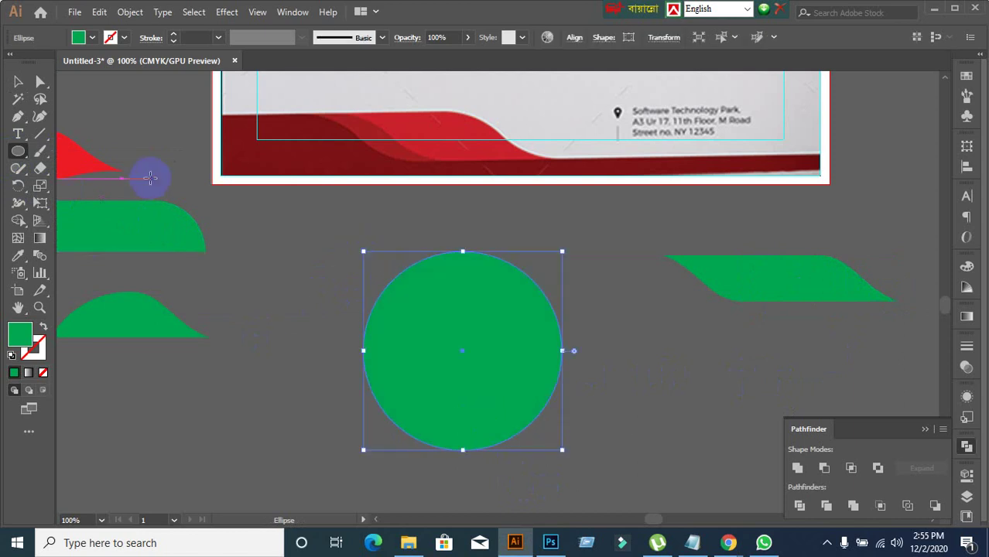
click(18, 81)
scroll(294, 352, down, 1)
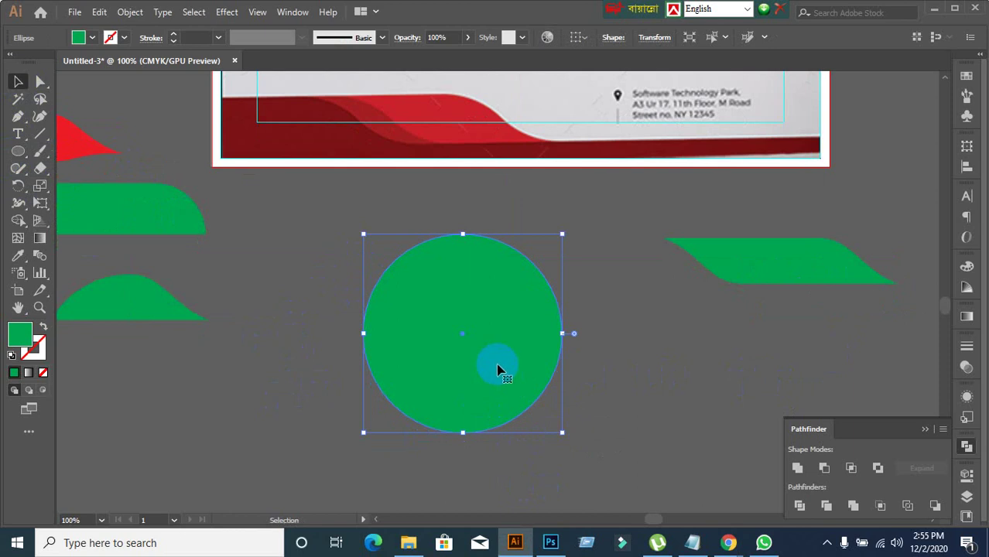
drag(499, 368, 596, 374)
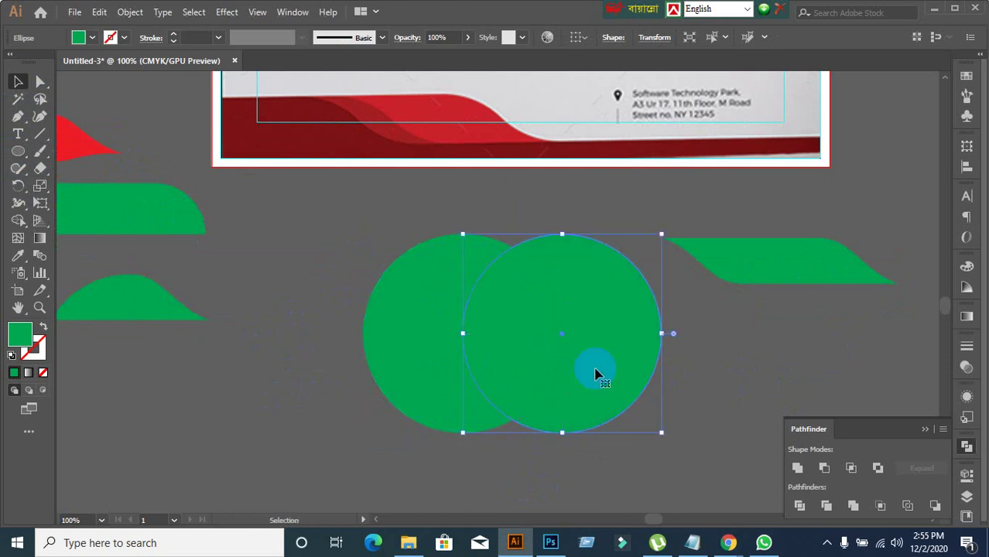
- Intersect the two overlapping circles and expand the result into a pointed leaf shape
drag(262, 336, 623, 441)
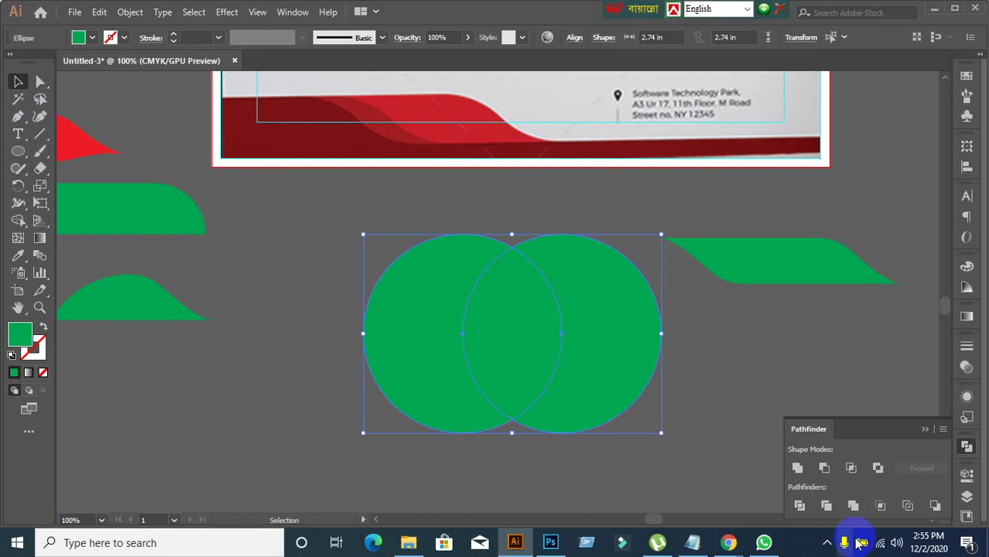
click(851, 467)
click(930, 473)
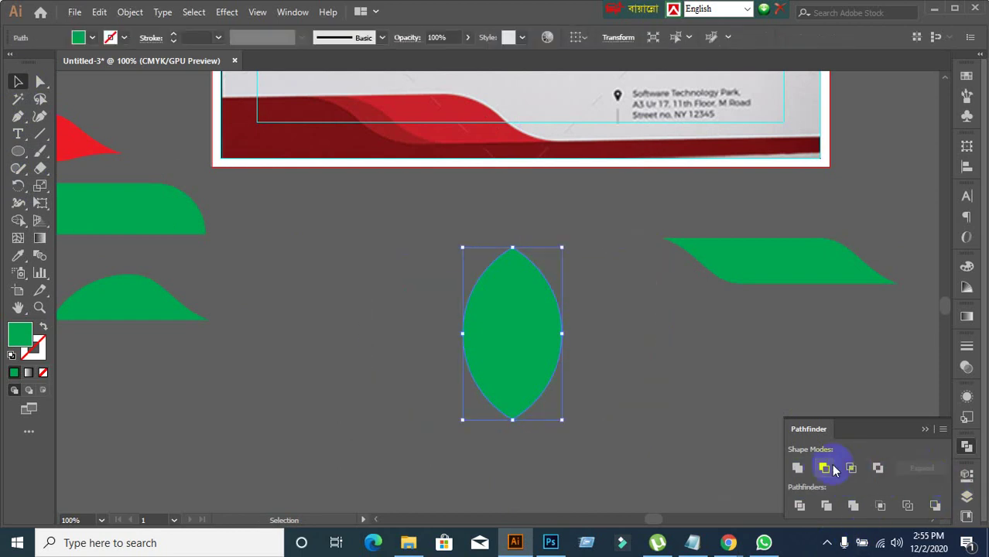
- Rotate the pointed leaf 90 degrees so it lies horizontally
click(612, 418)
click(534, 380)
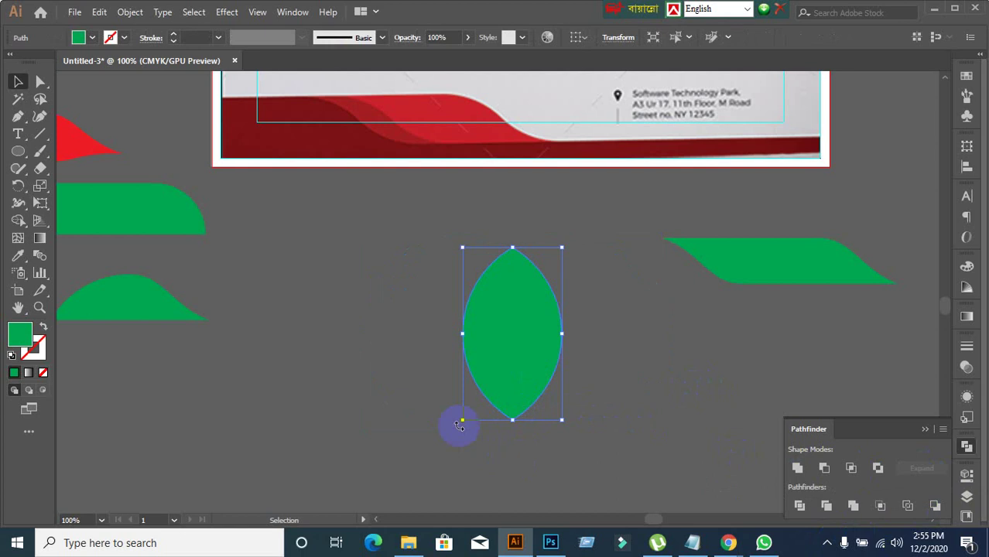
drag(455, 427, 595, 380)
click(514, 480)
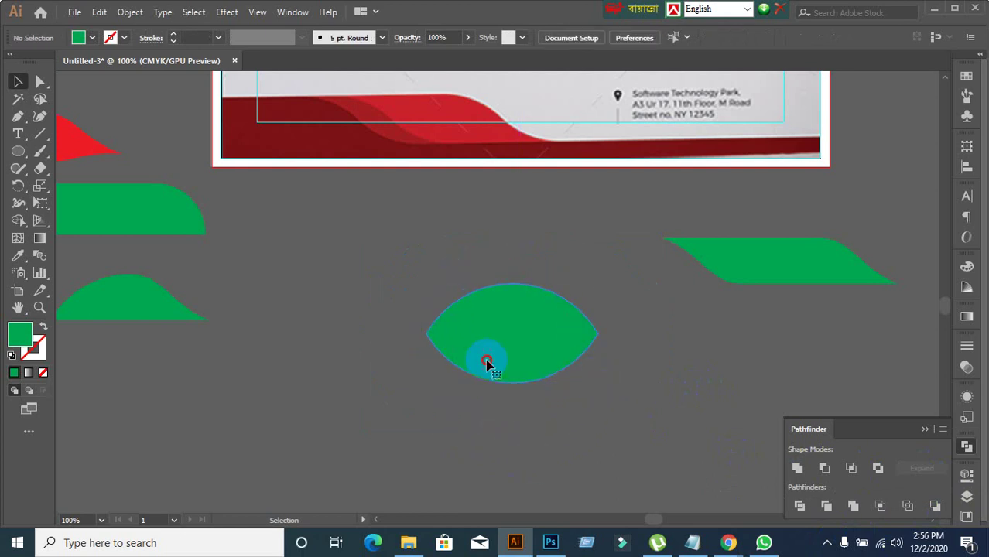
click(486, 359)
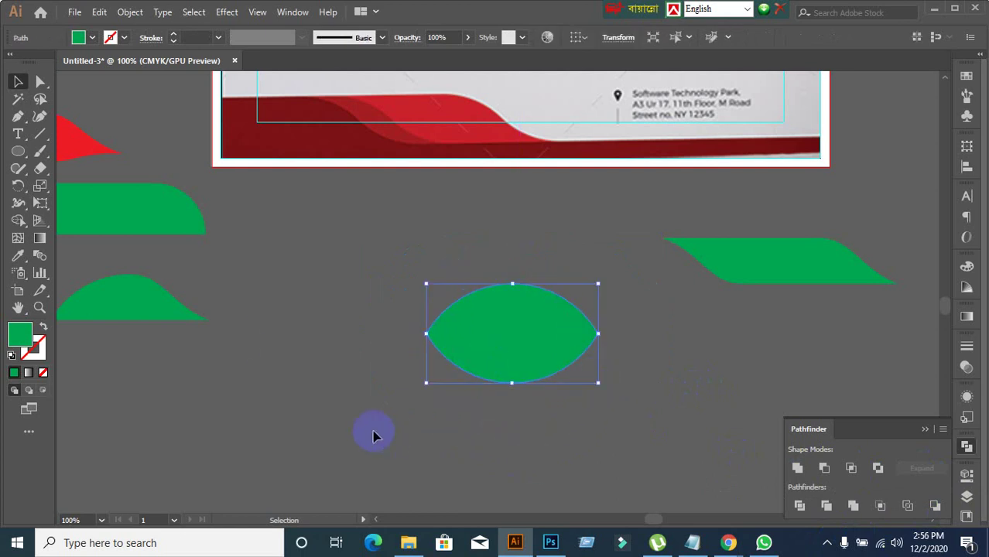
- Select the anchor point at the horizontal leaf's left tip with the Direct Selection tool
click(40, 82)
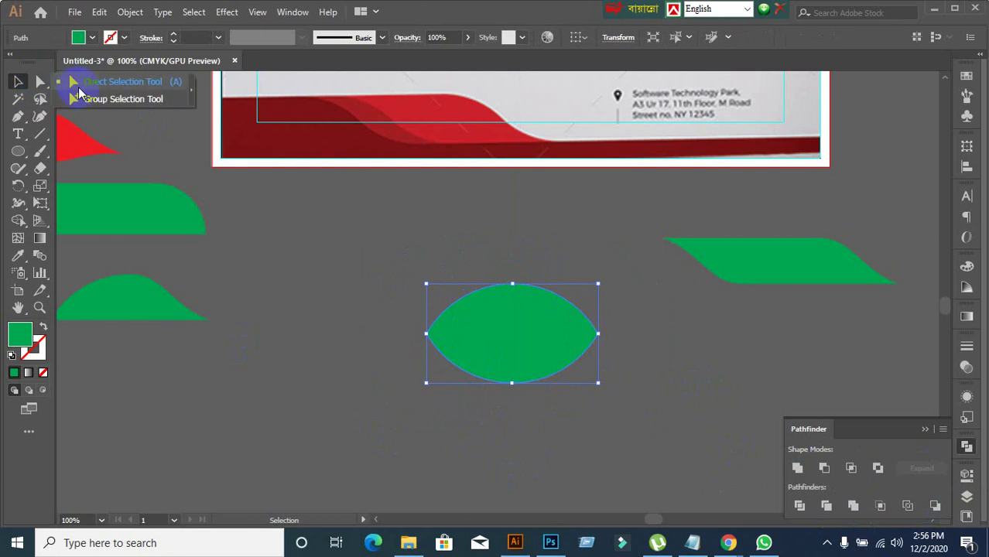
click(85, 85)
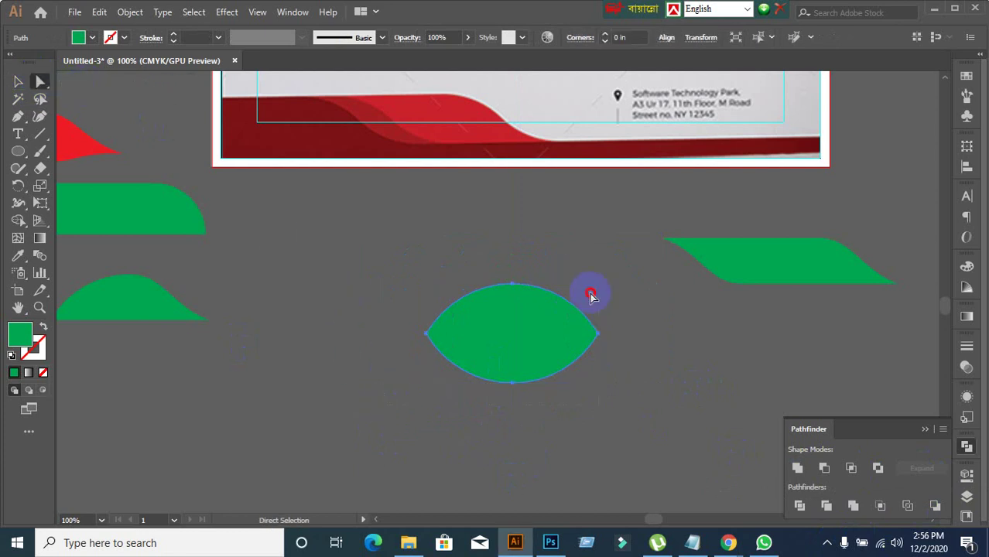
click(597, 333)
click(421, 347)
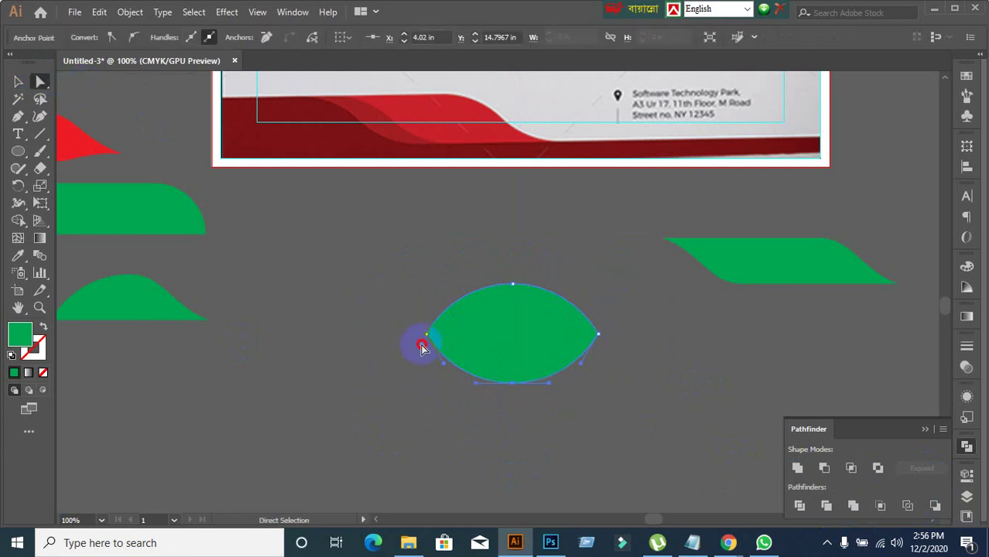
drag(421, 348, 463, 328)
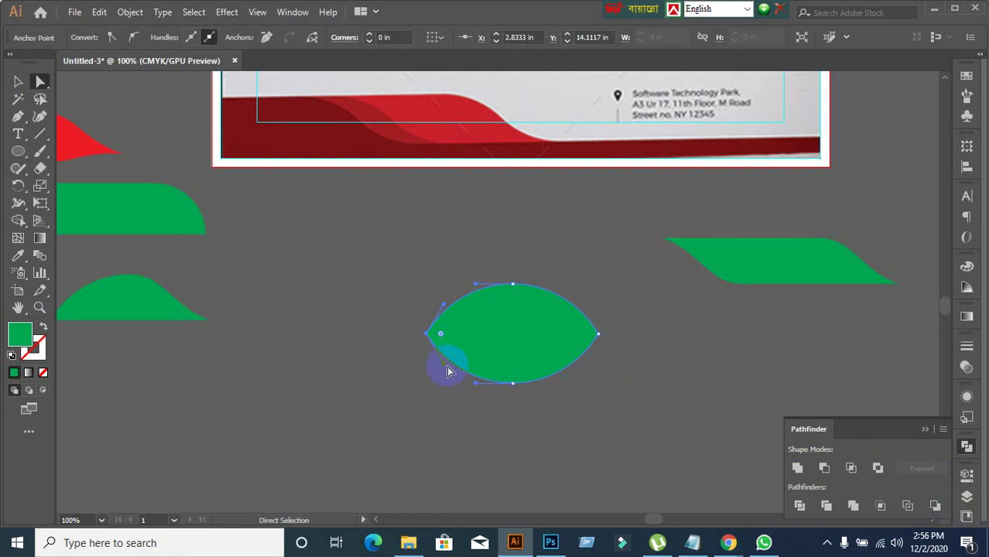
drag(446, 366, 480, 362)
drag(483, 361, 483, 359)
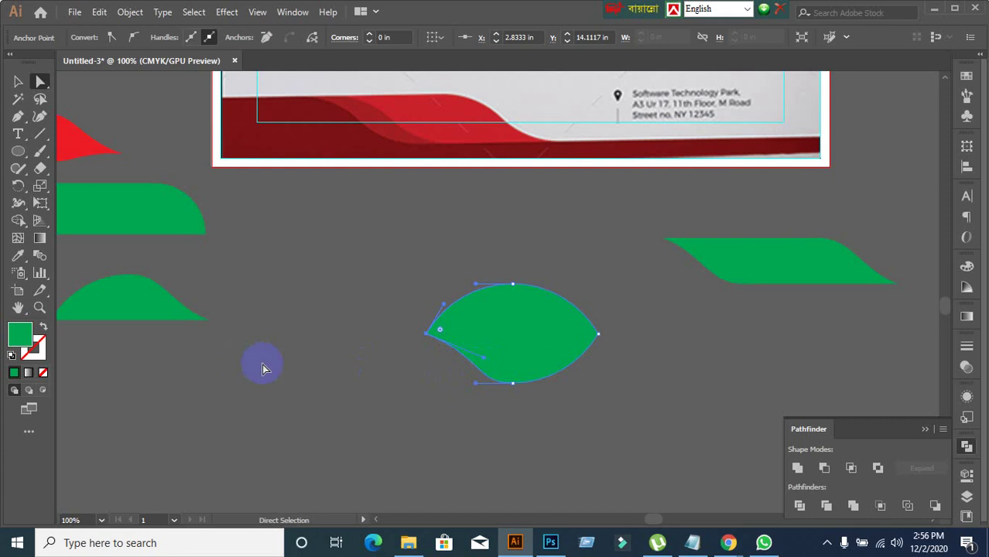
key(ctrl+z)
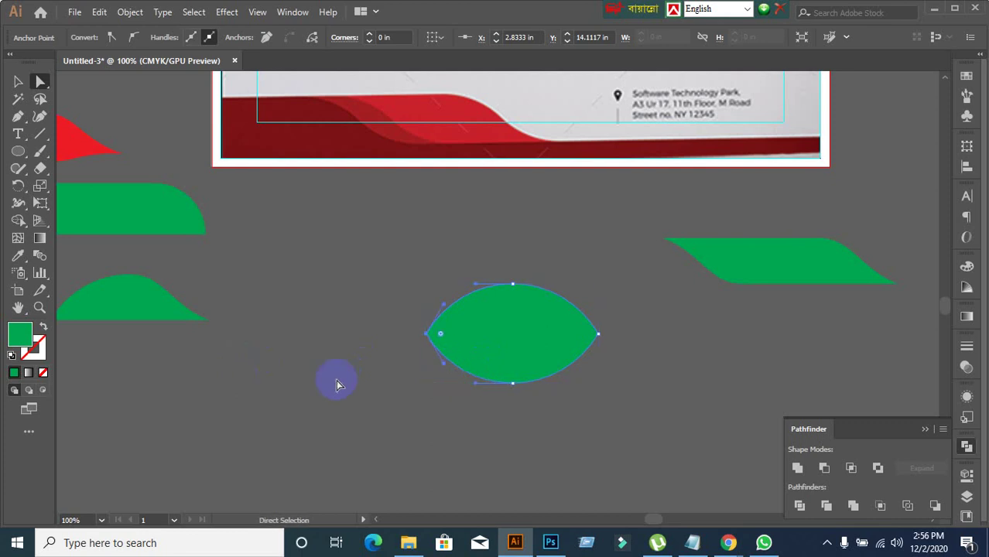
- Pull the lower curve handle of the leaf's left tip inward to bend the lower-left edge into an S-curve
drag(445, 371, 474, 366)
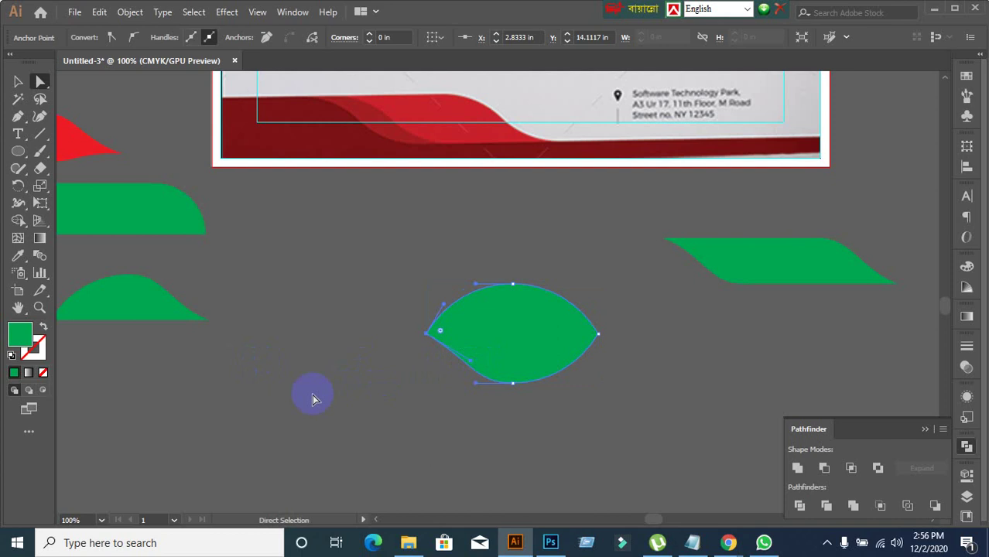
click(474, 380)
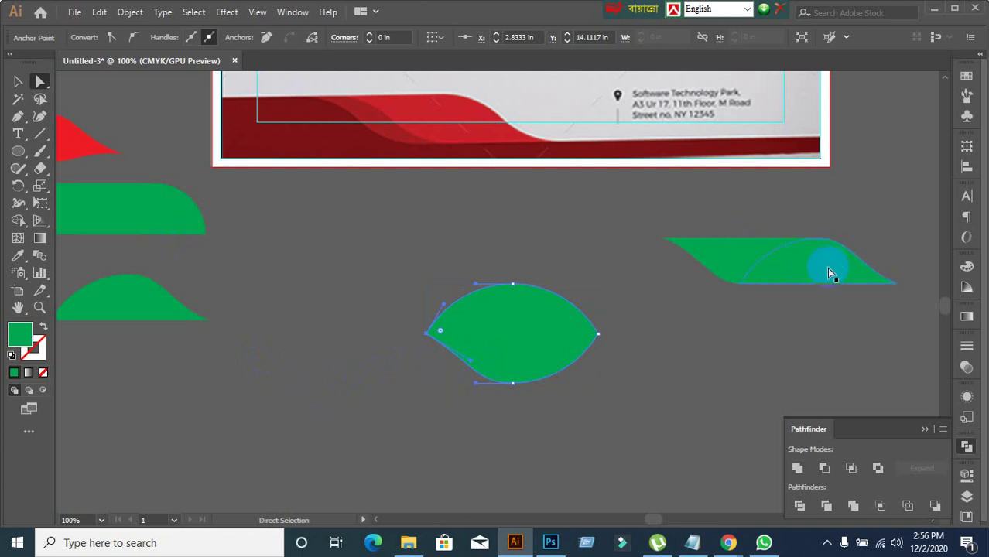
click(18, 81)
click(328, 422)
click(474, 371)
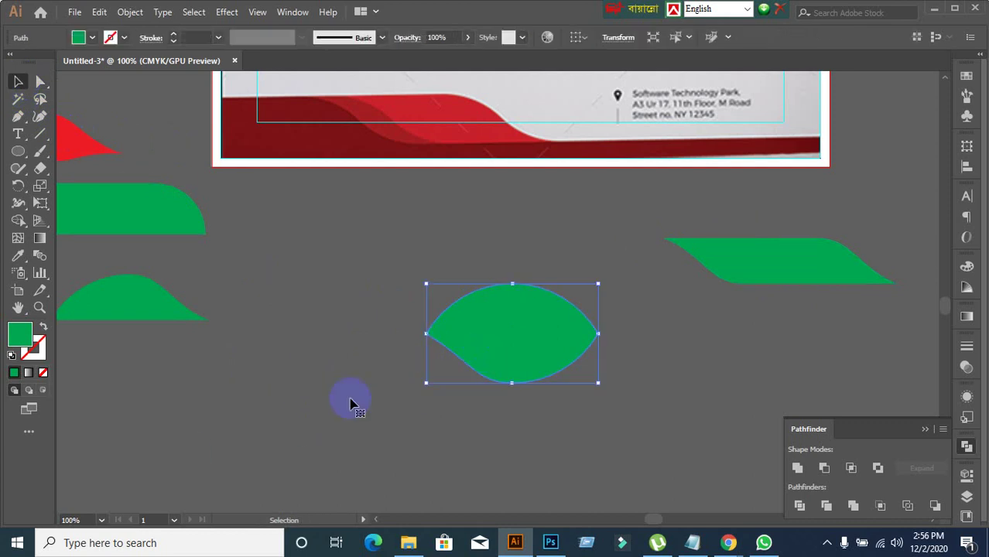
click(341, 406)
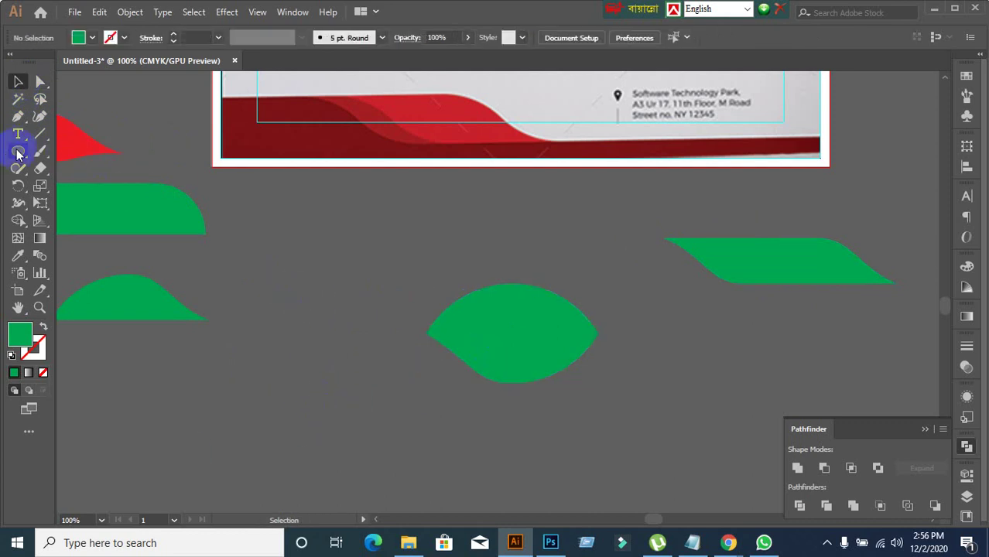
- Draw a rectangle about 4.67 in wide covering the upper half of the leaf down to its tips
drag(18, 153, 68, 148)
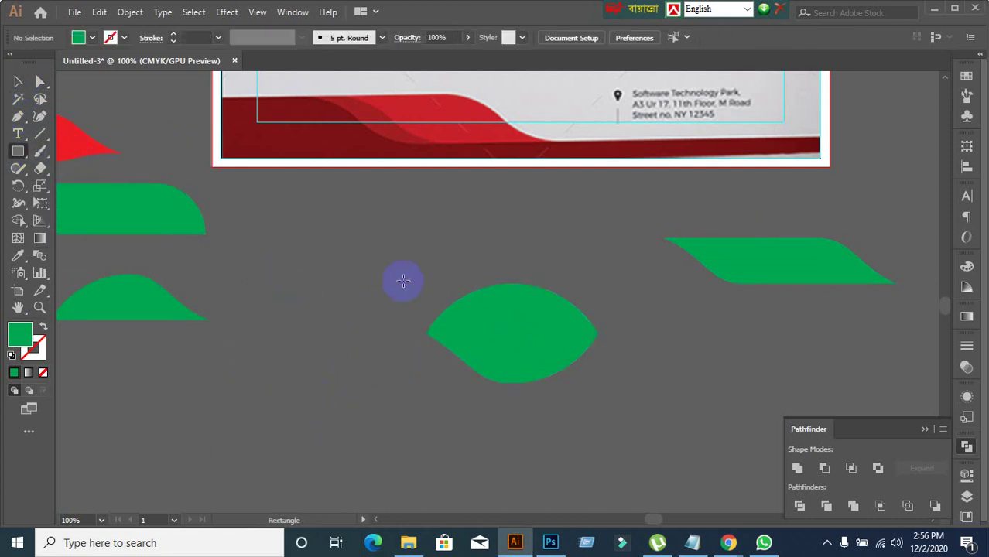
drag(376, 245, 715, 334)
click(16, 80)
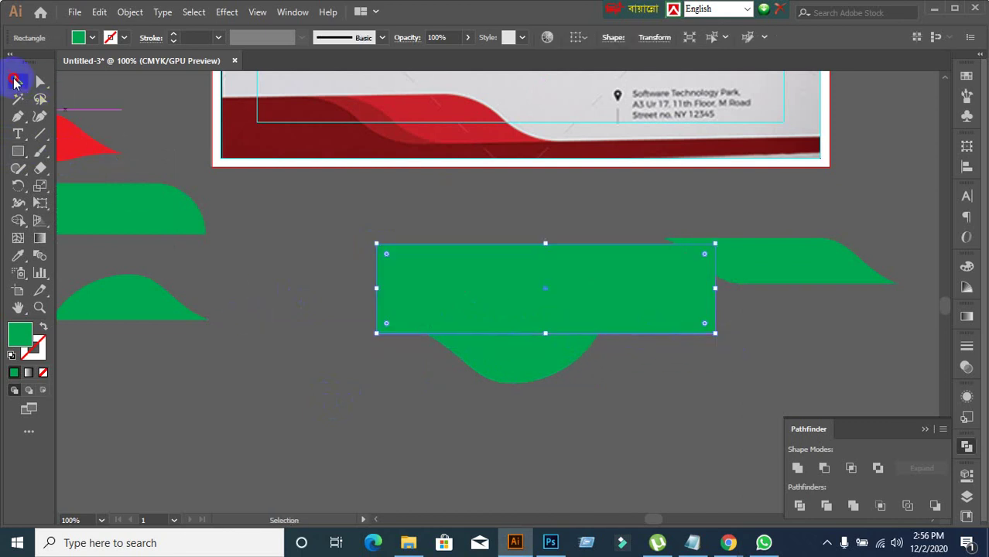
click(295, 406)
- Subtract the rectangle from the leaf with Minus Front and expand the result into a half leaf
drag(300, 259, 577, 442)
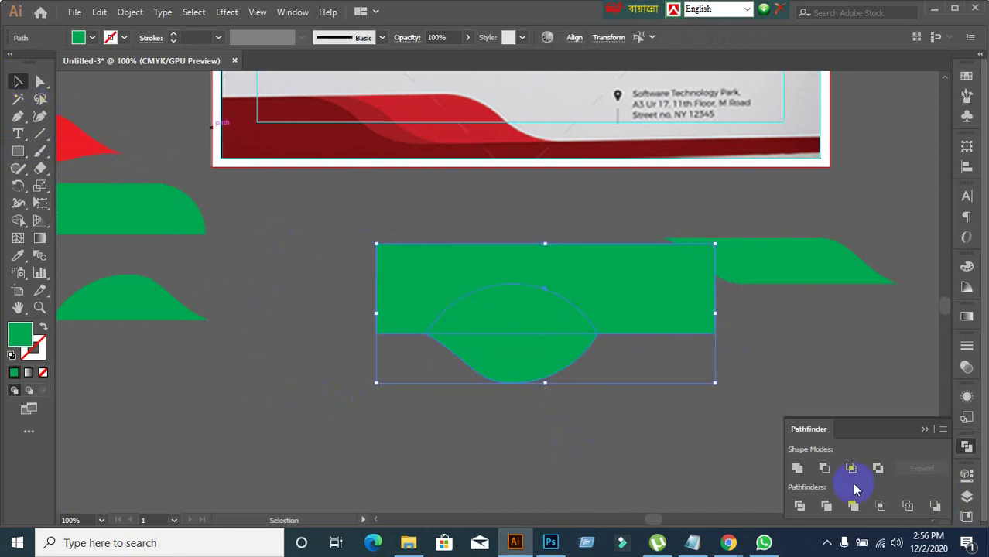
click(824, 468)
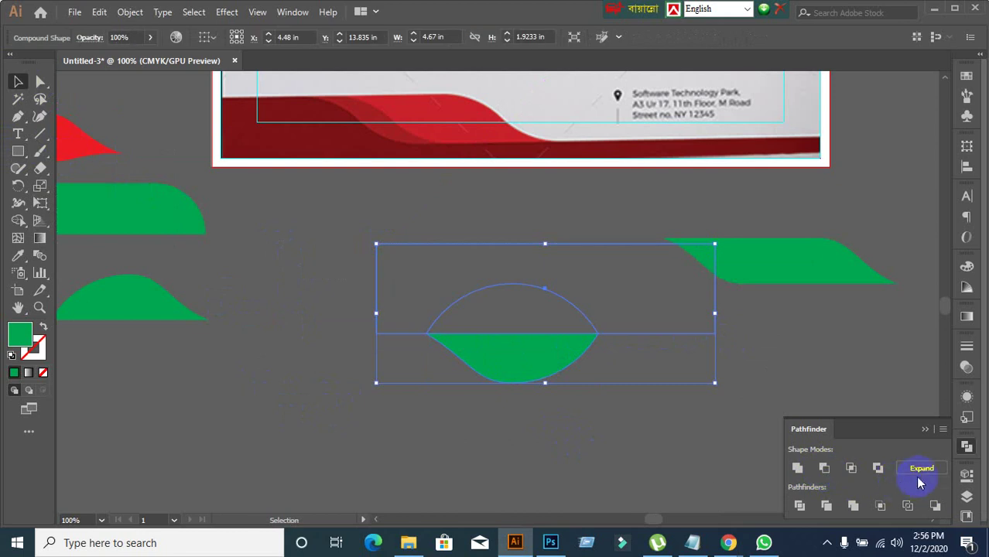
click(920, 470)
click(636, 438)
- Duplicate the half leaf, rotate the copy 180 degrees, and overlap both halves to form a slanted wave band
drag(525, 376, 427, 338)
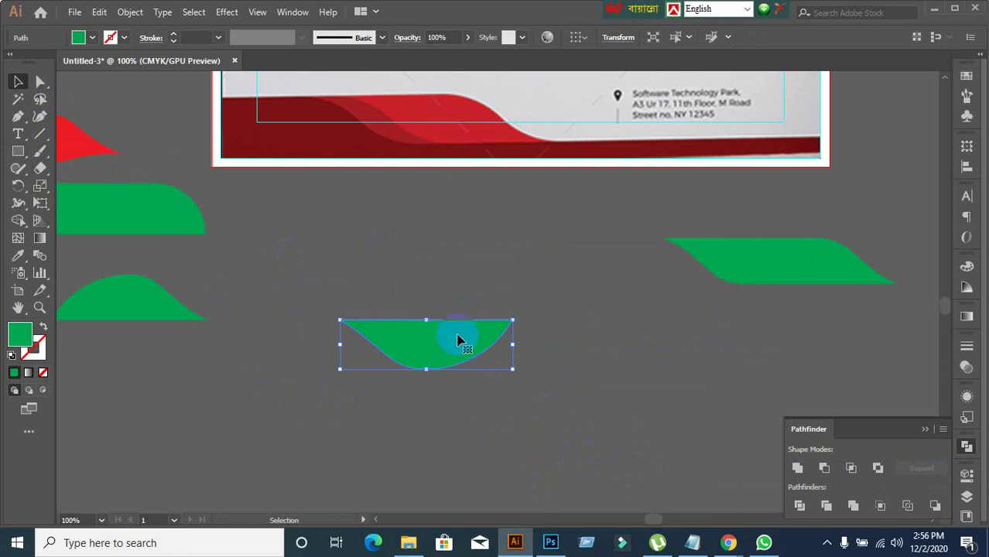
drag(456, 338, 601, 369)
click(492, 428)
drag(526, 358, 505, 349)
click(502, 428)
- Show the alignment options for both band halves, and shift the right half slightly against the left one
scroll(424, 450, up, 1)
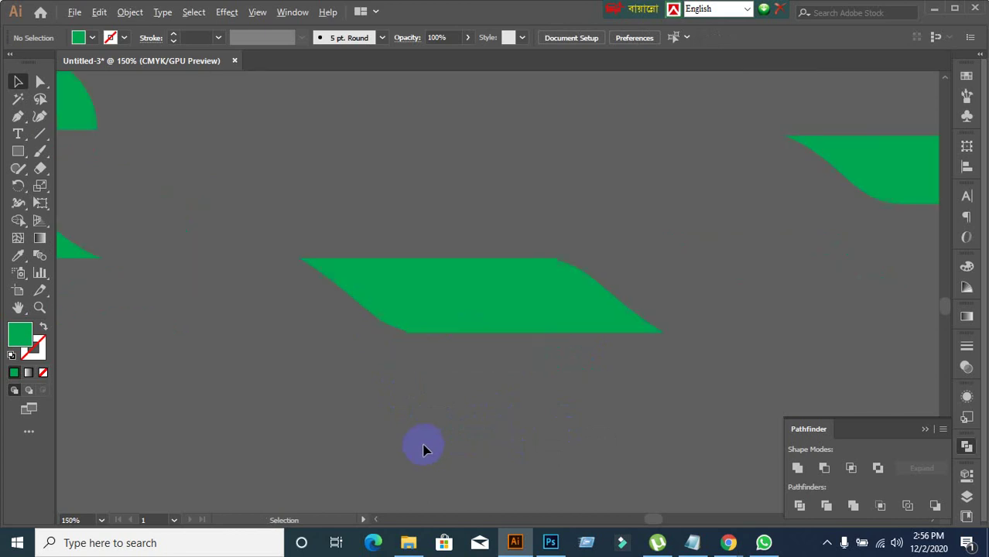
click(476, 338)
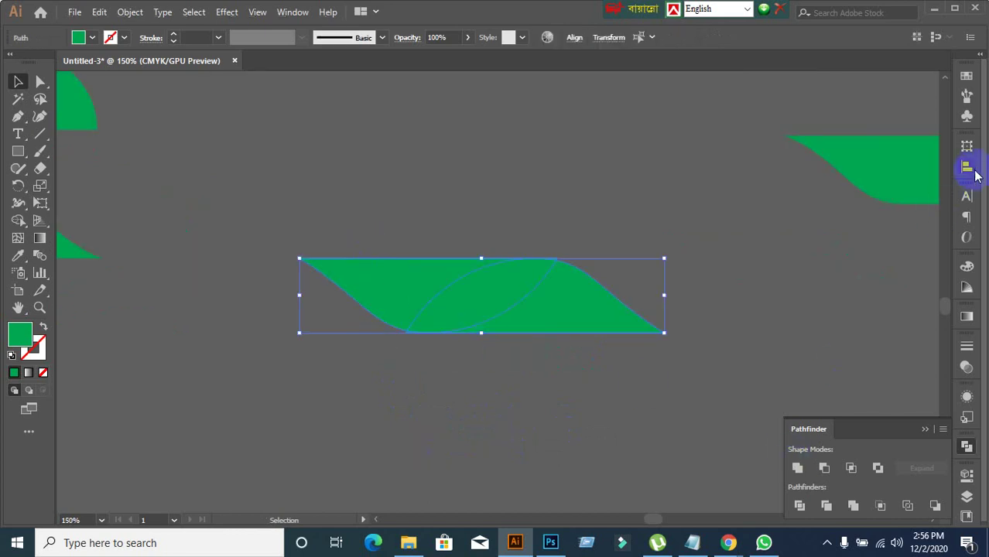
click(967, 166)
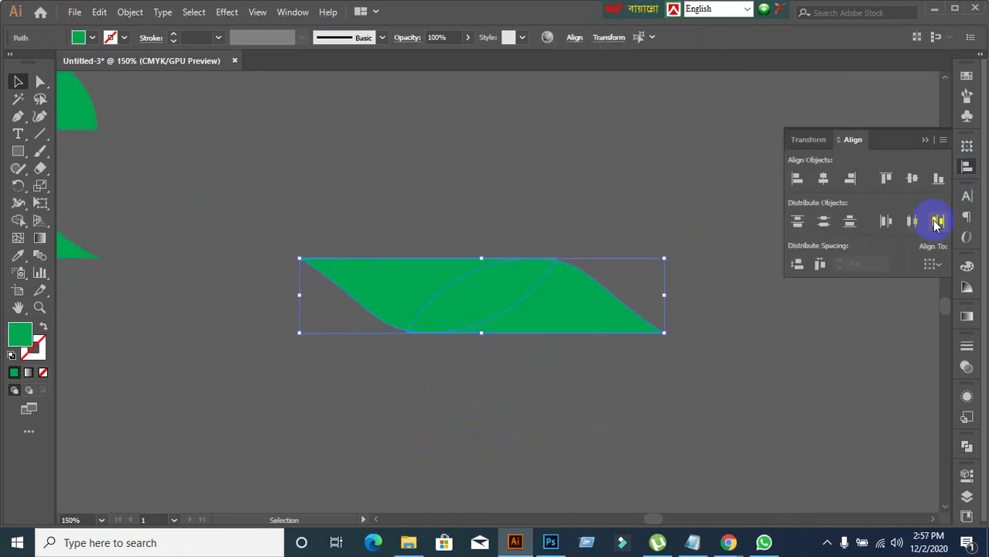
click(867, 341)
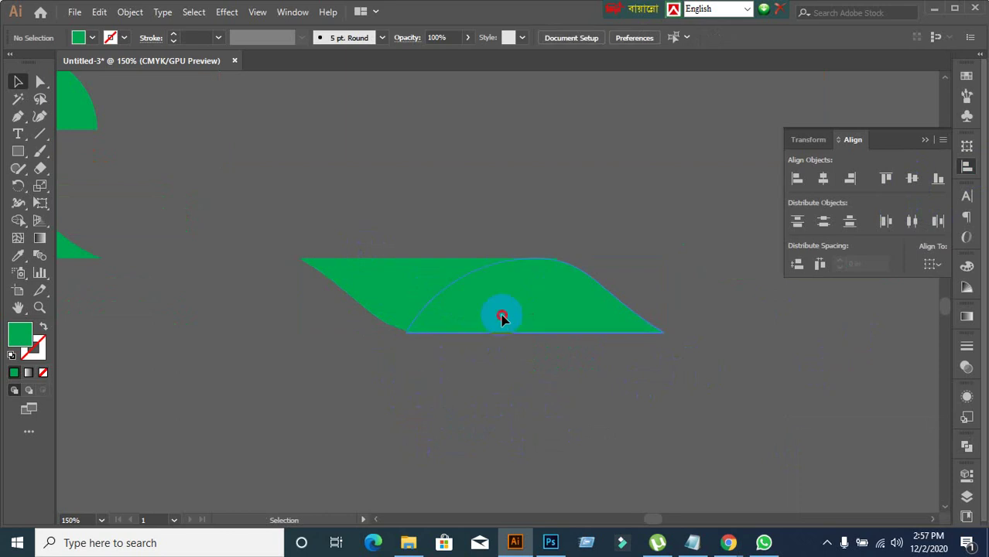
scroll(539, 394, up, 2)
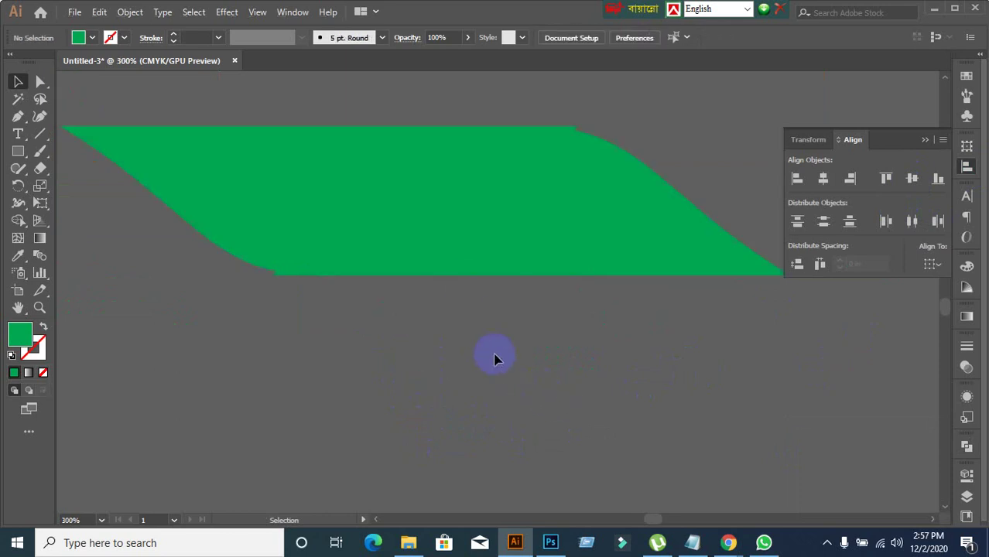
drag(463, 248, 463, 232)
scroll(503, 331, down, 2)
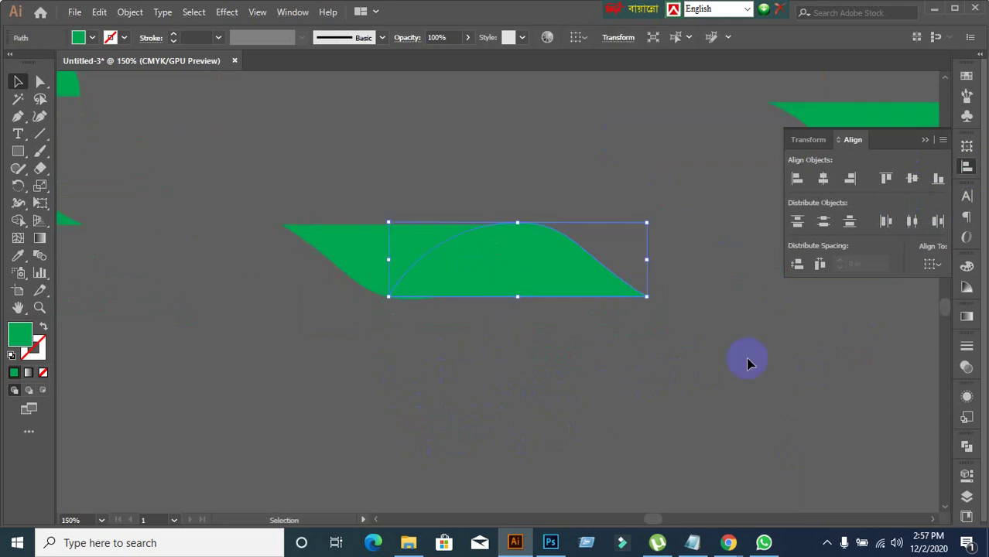
- Select both halves of the earlier wave band below the letterhead's right corner to examine how their outlines overlap
drag(749, 364, 254, 457)
drag(276, 205, 535, 367)
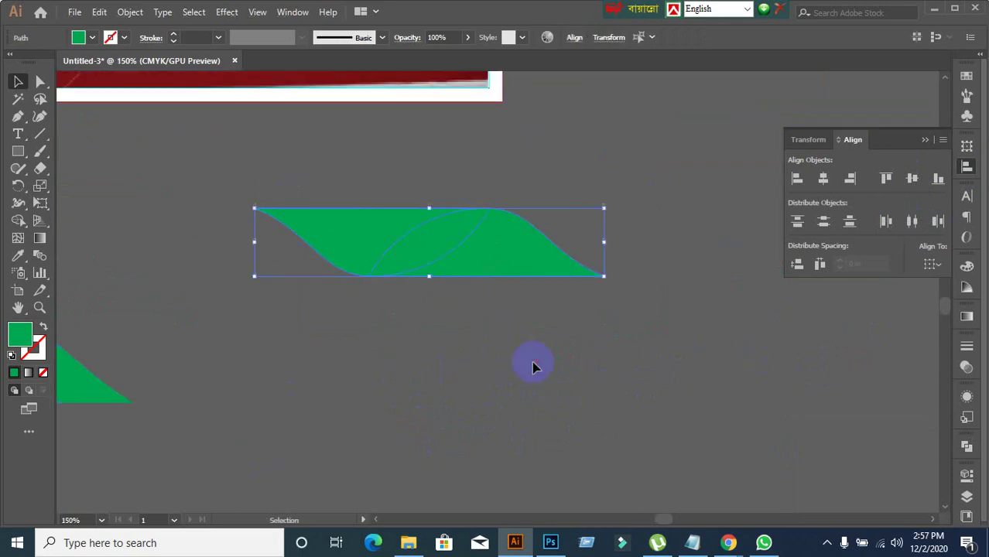
click(401, 372)
- Pull the right half of the new wave band down and away from the left half
scroll(409, 409, up, 2)
drag(469, 404, 304, 456)
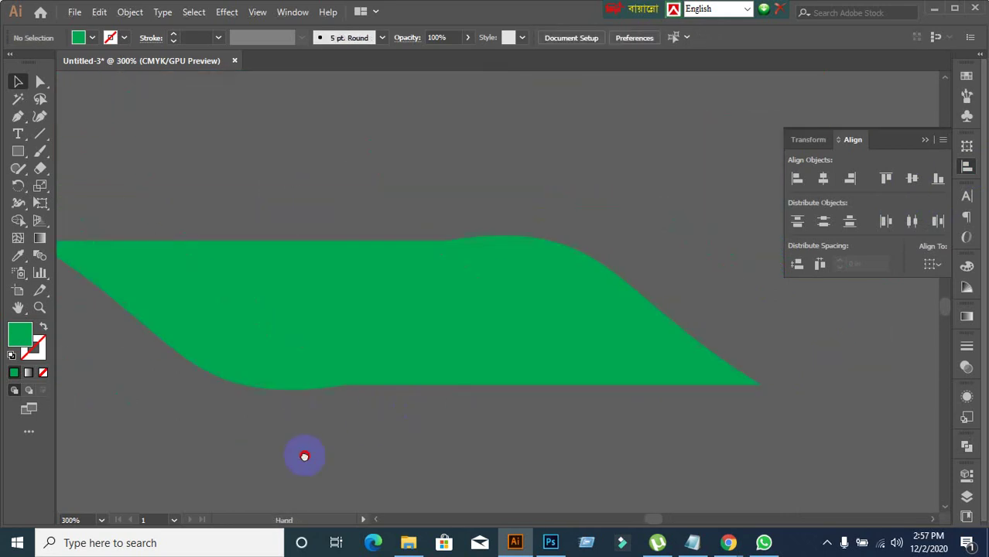
click(495, 348)
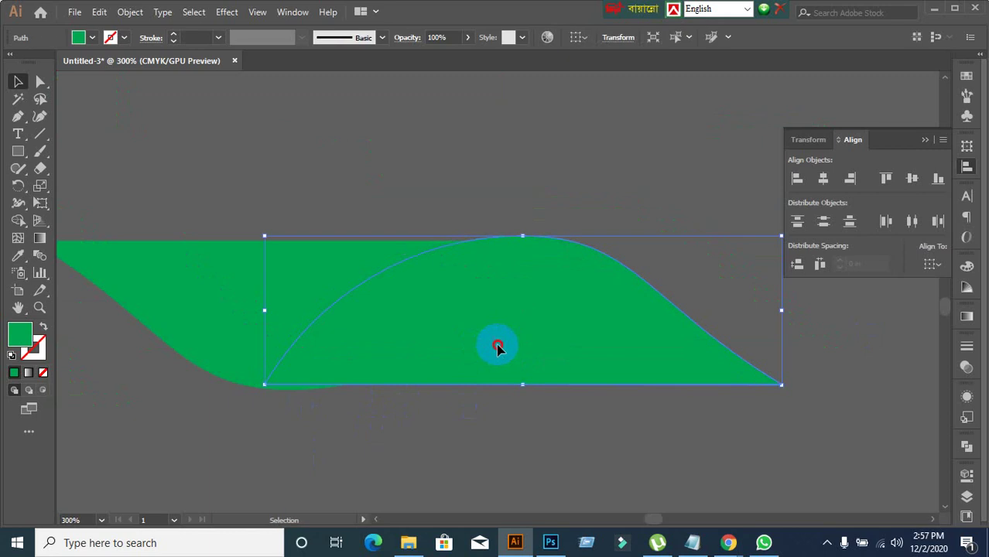
drag(497, 349, 566, 402)
scroll(565, 402, right, 2)
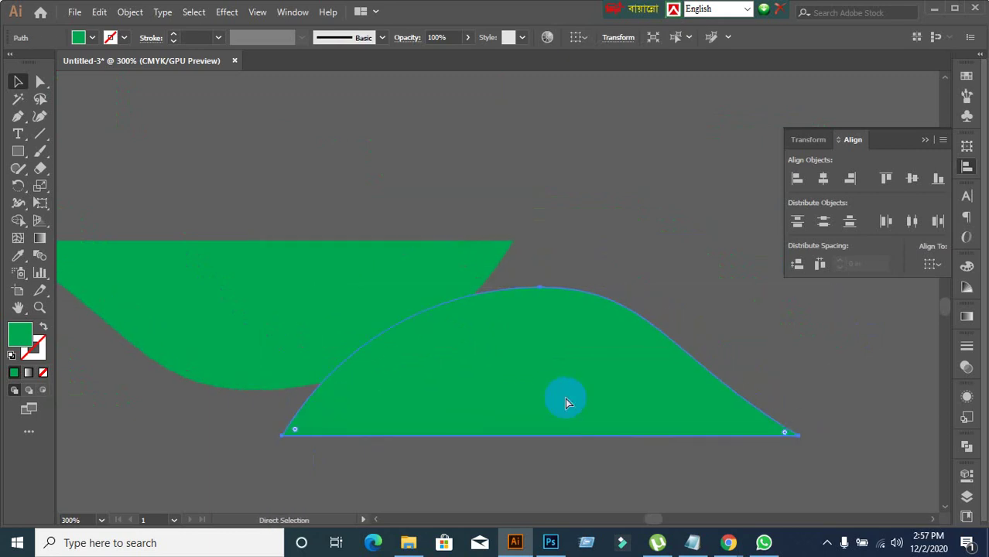
- Compare the new band's separated halves with the right half of the earlier wave band
scroll(565, 402, down, 3)
drag(566, 402, 794, 356)
drag(762, 396, 730, 407)
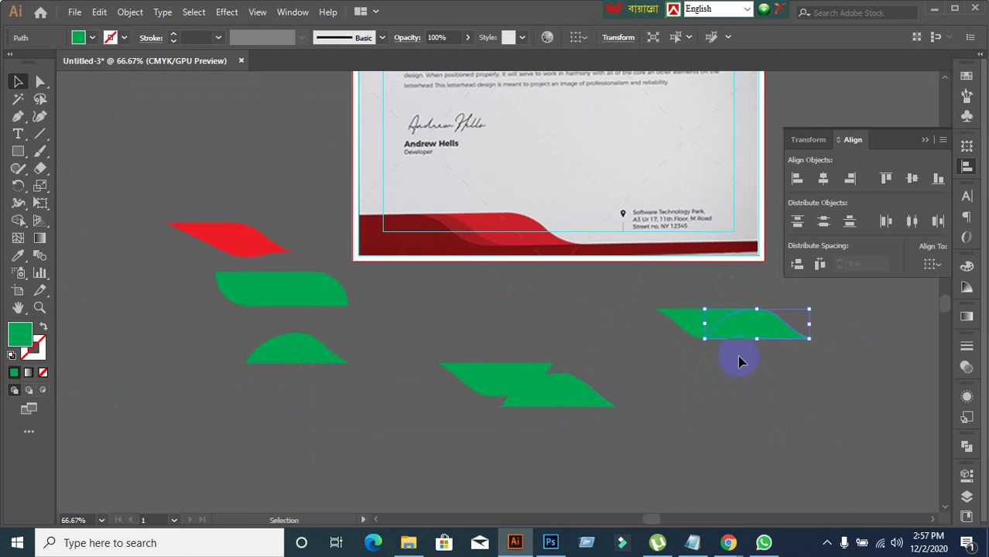
drag(569, 396, 499, 387)
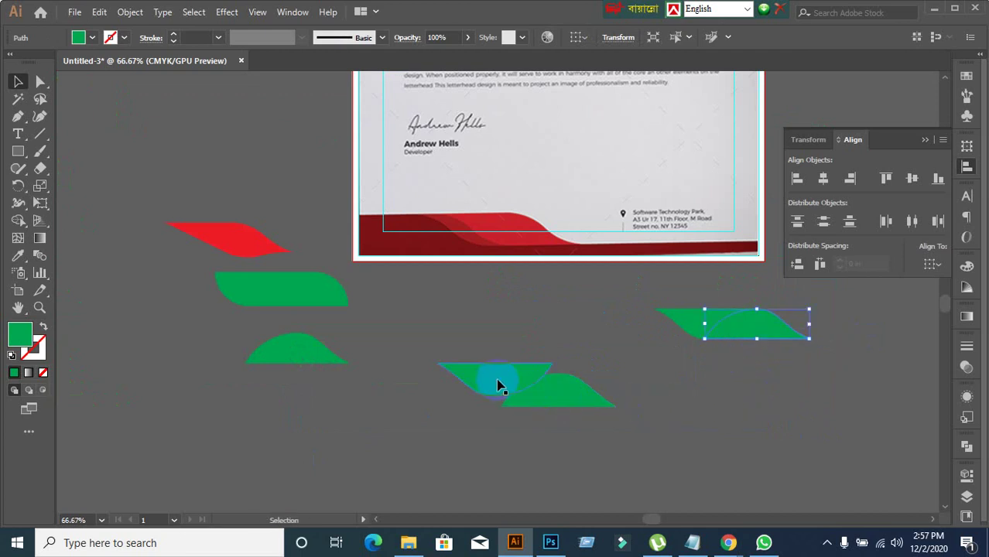
- Move the new band's right half back up, level with the left half's upper and lower edges
click(573, 460)
drag(557, 405, 557, 394)
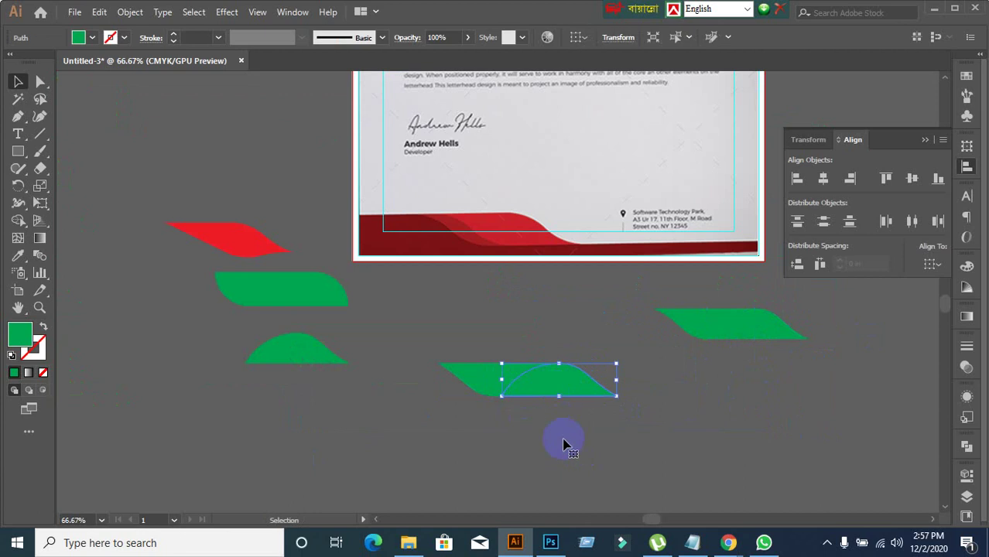
click(542, 434)
- Slide the new band's right half horizontally until its curve meets the left half's straight edges smoothly
scroll(540, 429, up, 4)
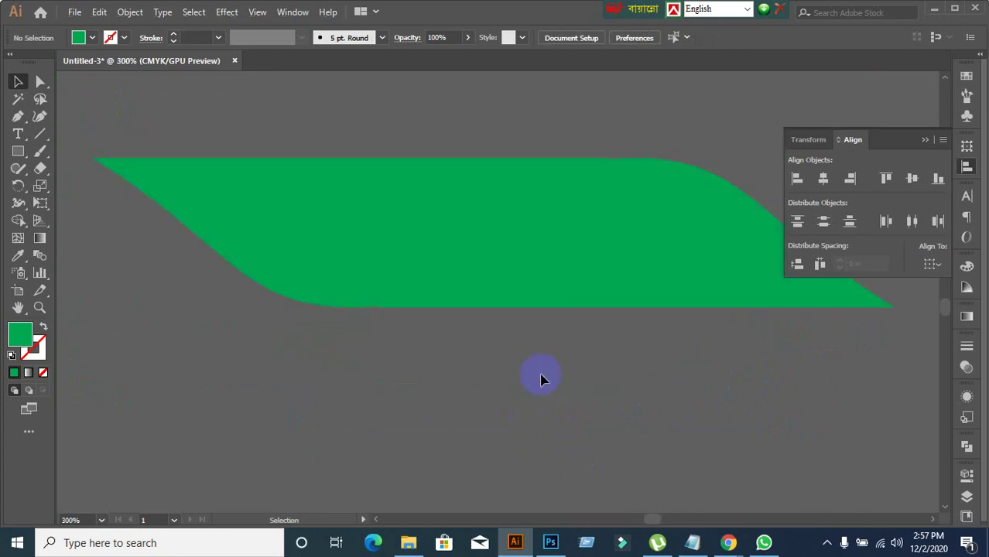
scroll(593, 385, up, 1)
scroll(593, 384, right, 1)
drag(559, 302, 578, 298)
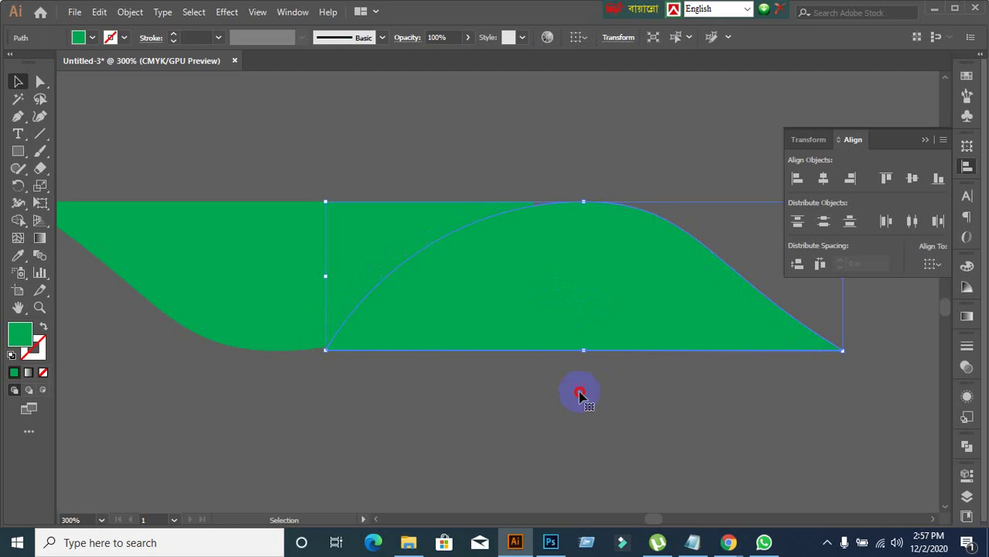
click(578, 393)
drag(424, 191, 501, 294)
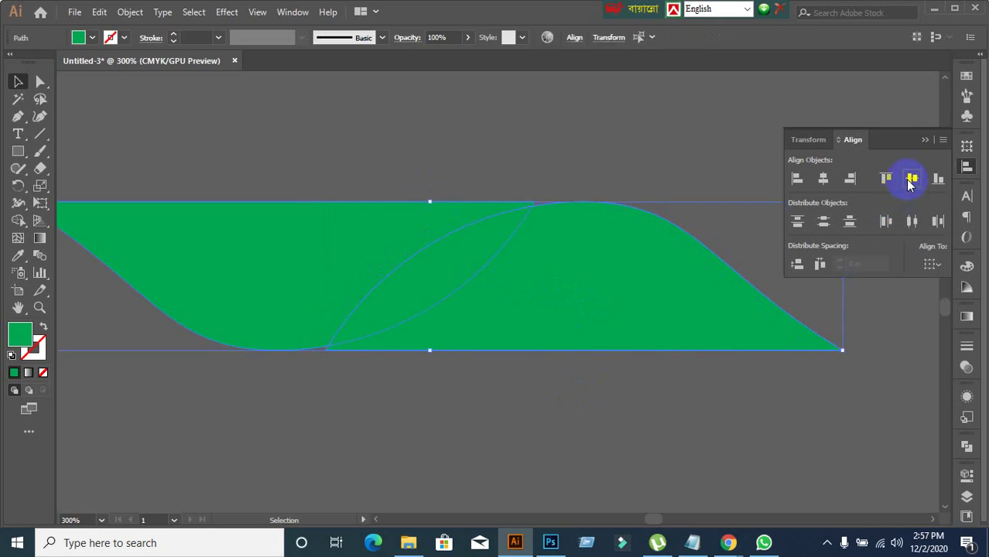
click(715, 385)
drag(414, 313, 385, 323)
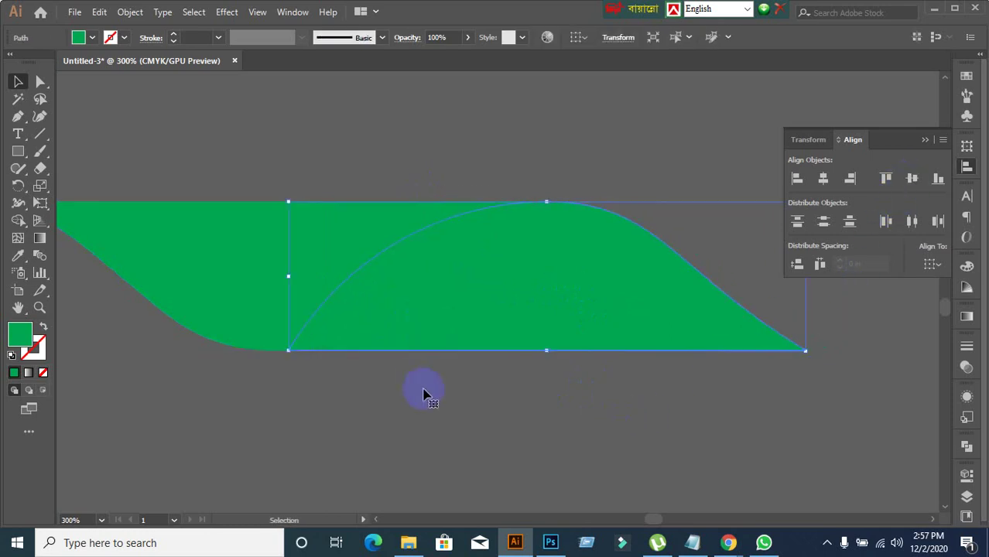
- Align the left and right halves of the new green wave band on their vertical centres
click(426, 424)
drag(287, 197, 481, 408)
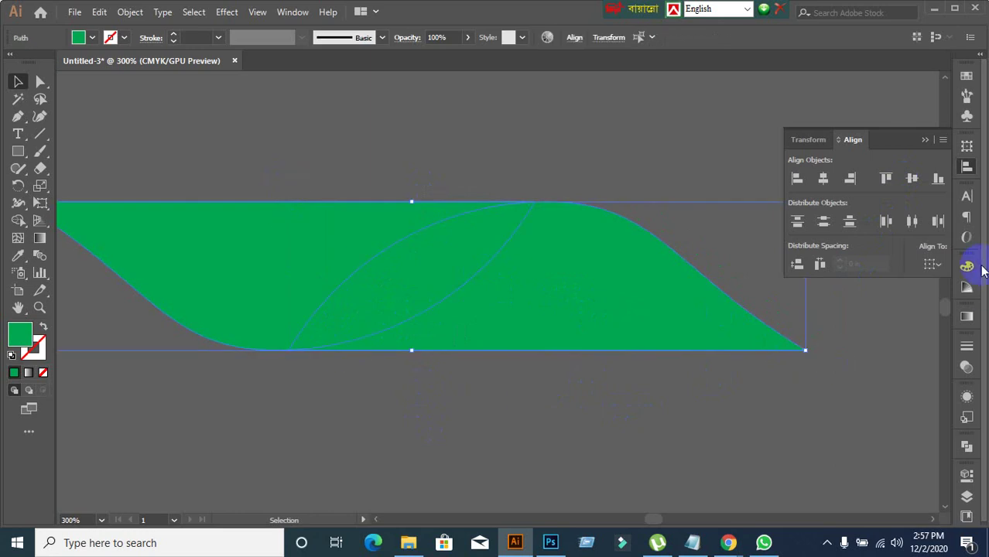
click(913, 180)
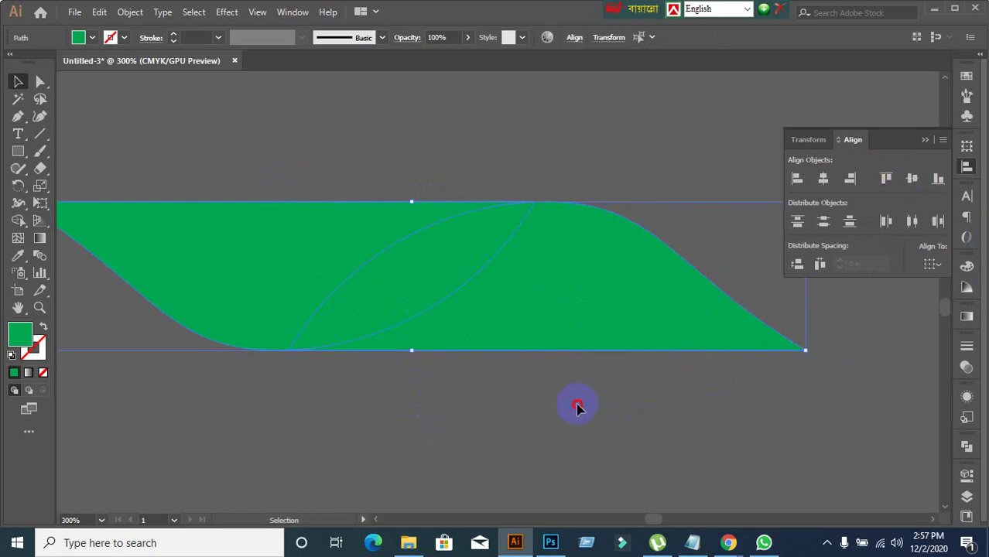
click(582, 425)
scroll(582, 424, down, 3)
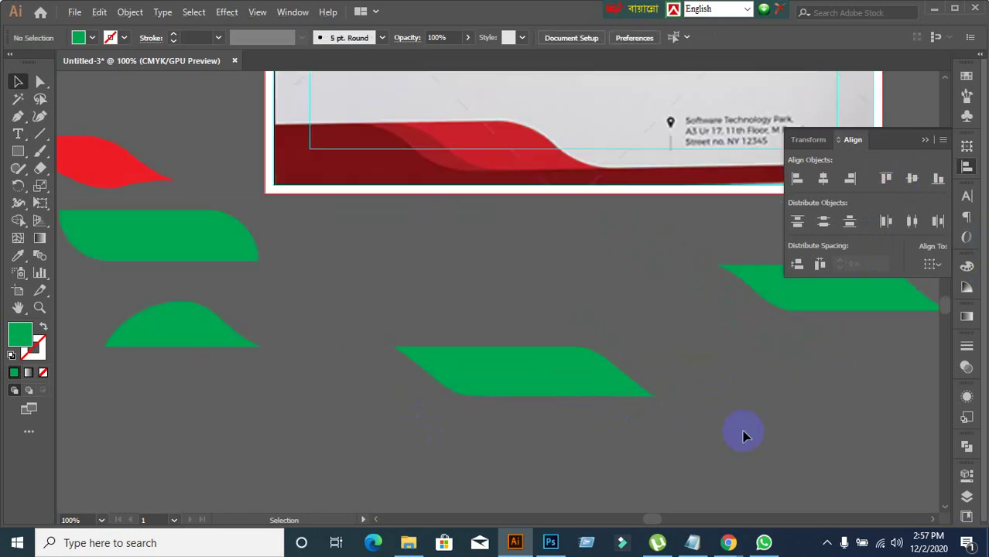
drag(743, 435, 645, 383)
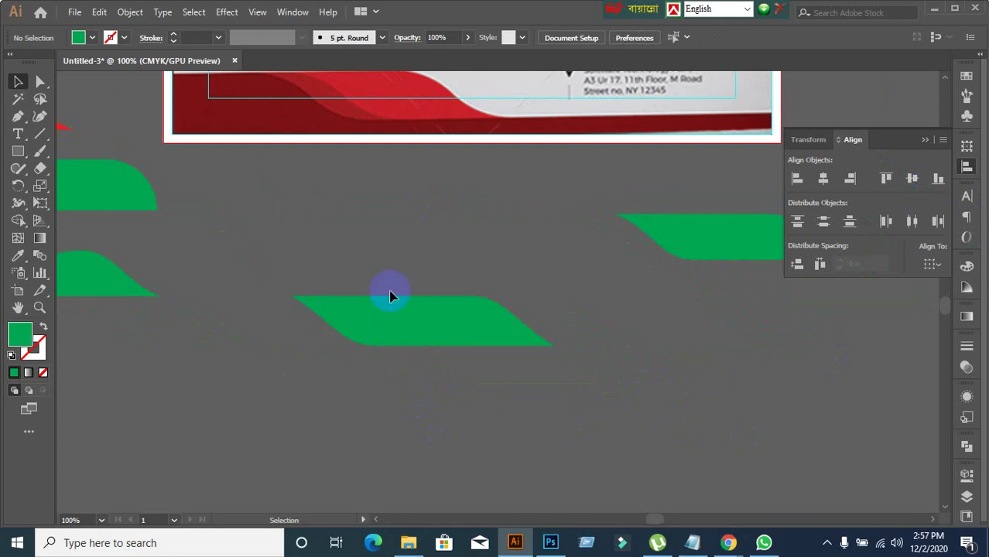
- Unite the two overlapping halves of the new wave band and expand the result into one shape
drag(341, 273, 474, 379)
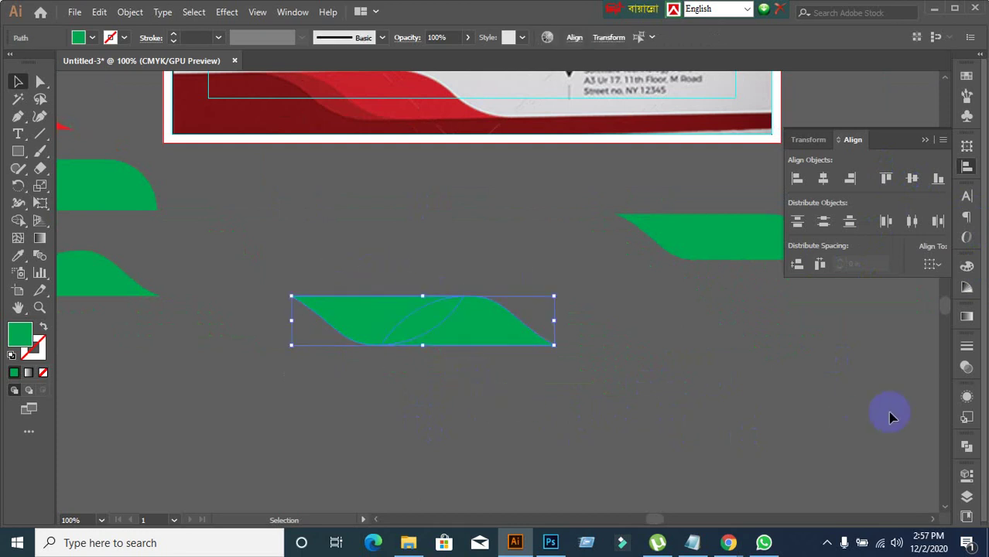
click(969, 454)
alt+click(798, 469)
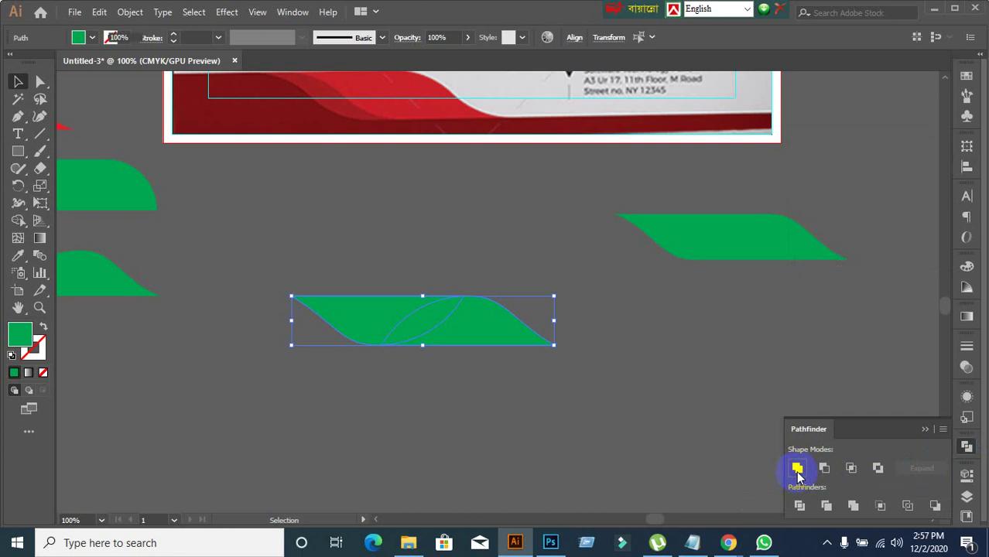
click(919, 468)
click(669, 430)
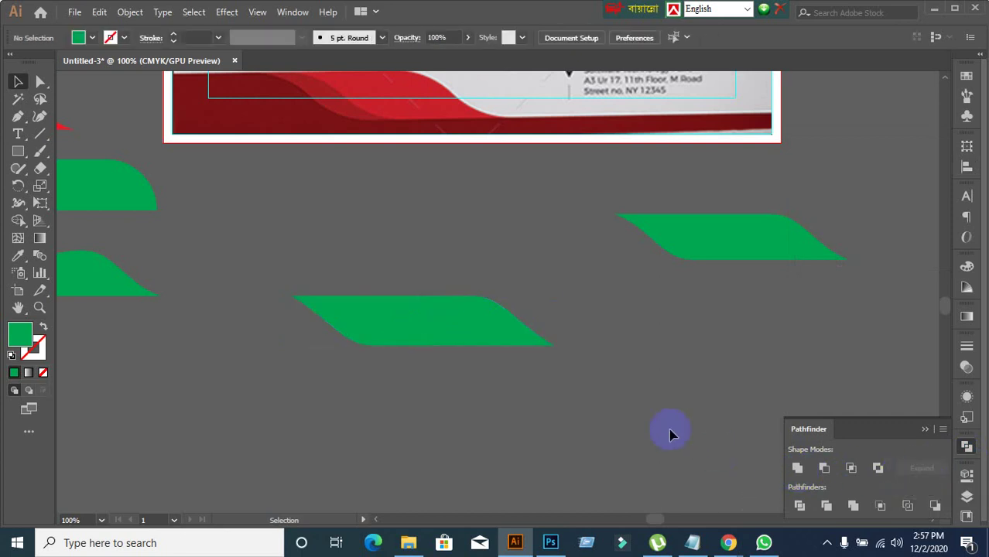
- Move the united wave band onto the letterhead's bottom wave and scale it down to fit within the bright red band
scroll(669, 387, up, 2)
drag(415, 401, 431, 179)
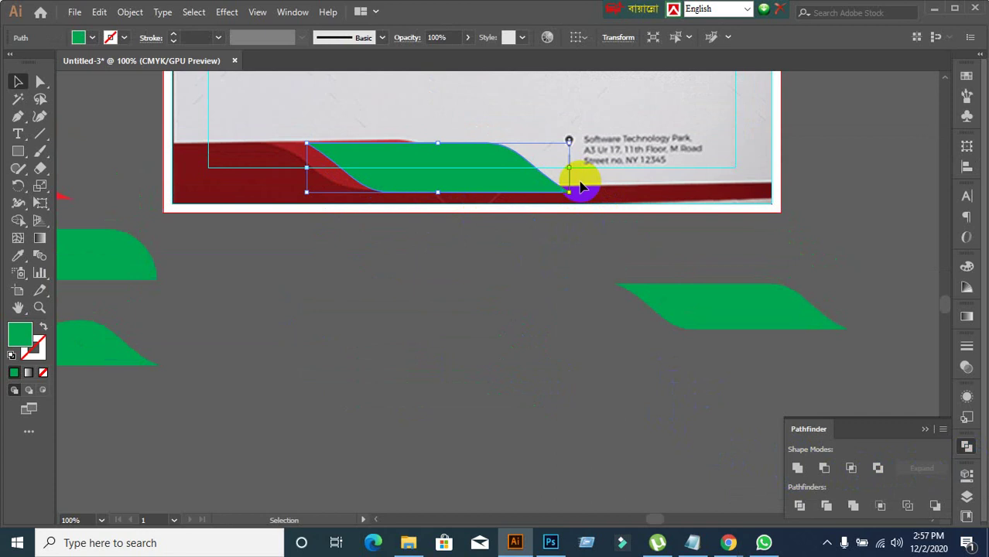
drag(570, 167, 424, 172)
key(ctrl+z)
drag(535, 197, 448, 177)
click(390, 161)
drag(389, 160, 418, 164)
click(443, 340)
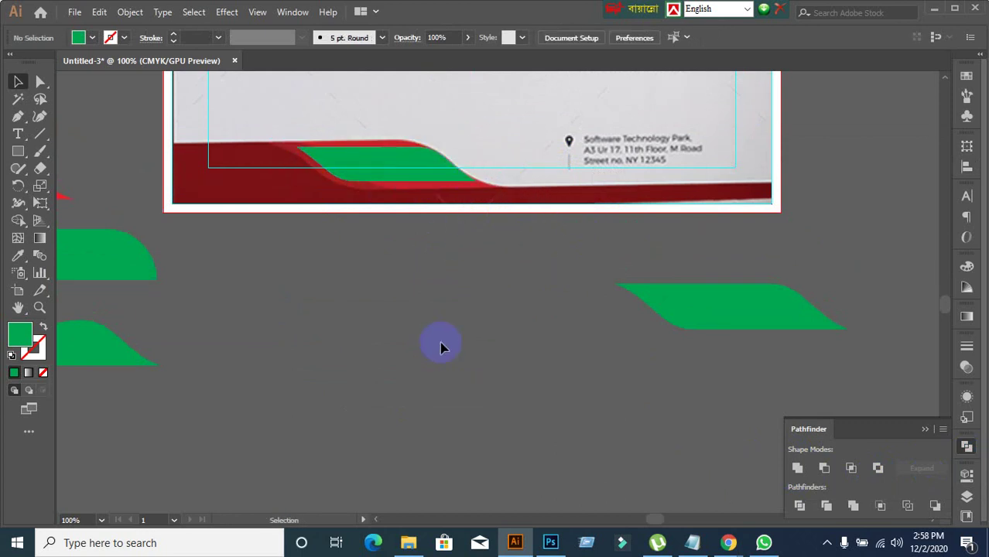
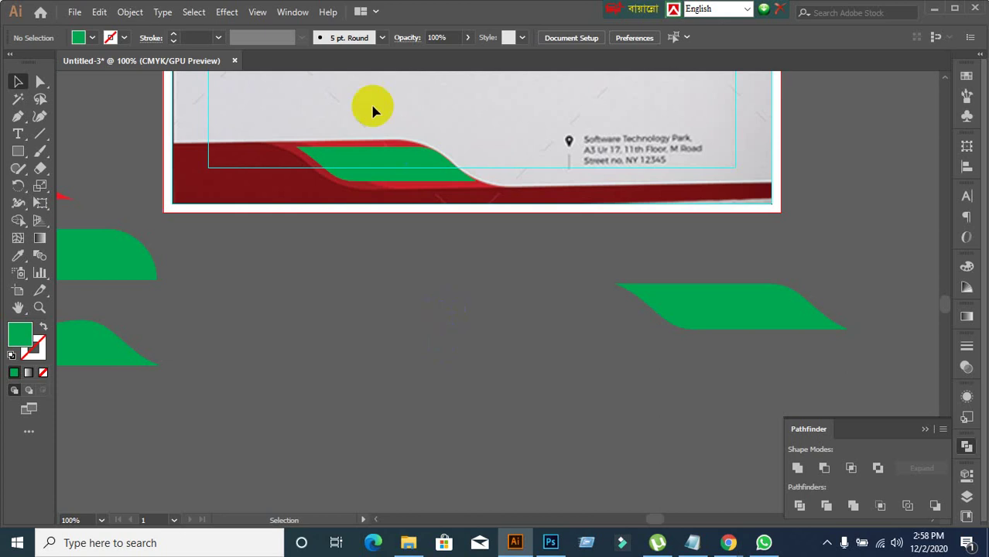
- Shift the green band slightly lower over the letterhead's red wave and check its curves against the artwork
drag(403, 173, 407, 181)
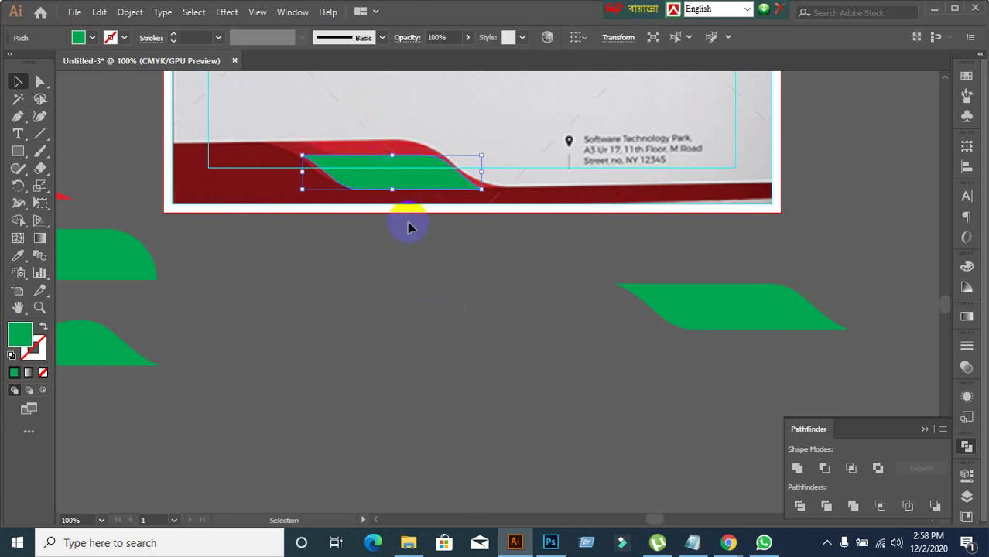
scroll(386, 221, up, 2)
click(425, 291)
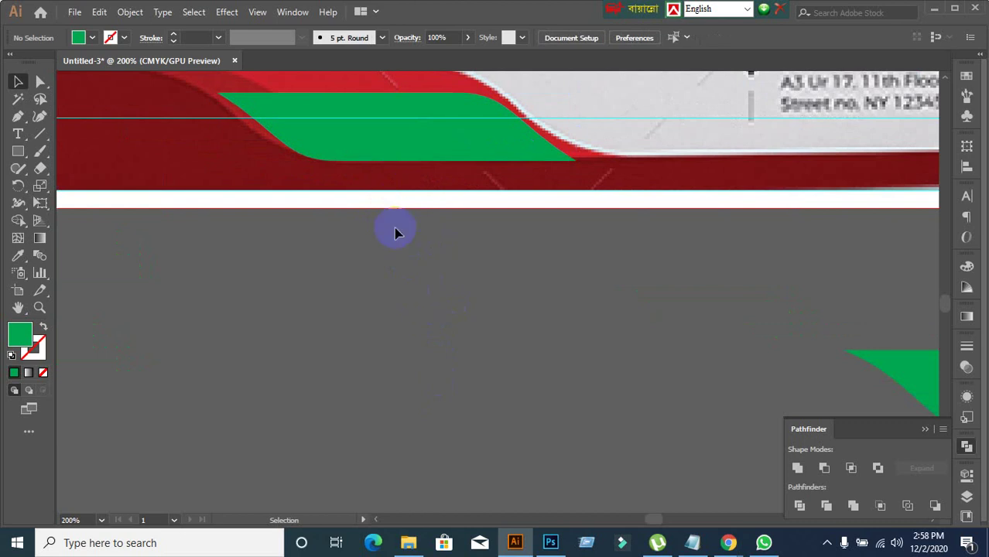
scroll(395, 232, up, 1)
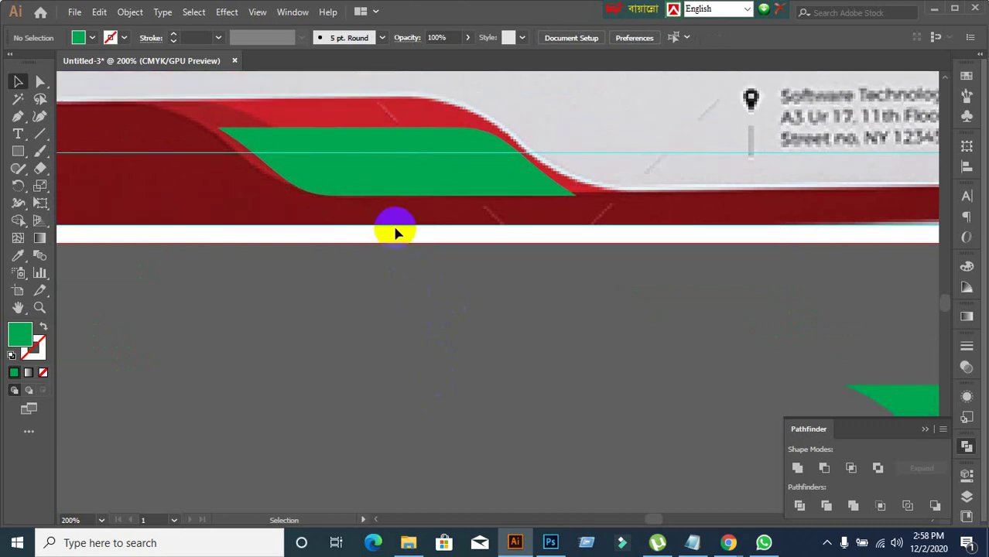
scroll(395, 232, down, 3)
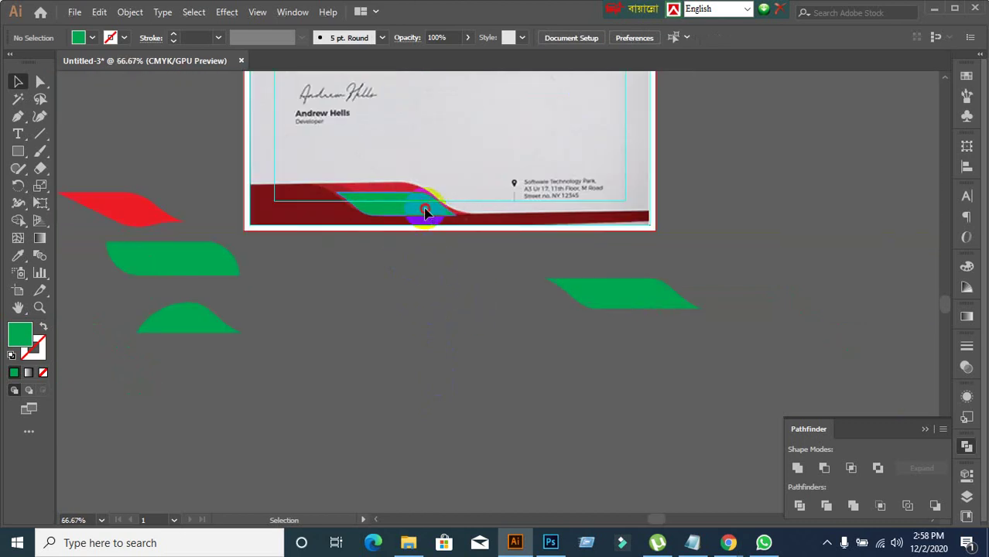
- Place the fitted band beside the artboard on the right and pull the older band's right half away from its left half
drag(425, 211, 799, 211)
drag(627, 313, 756, 280)
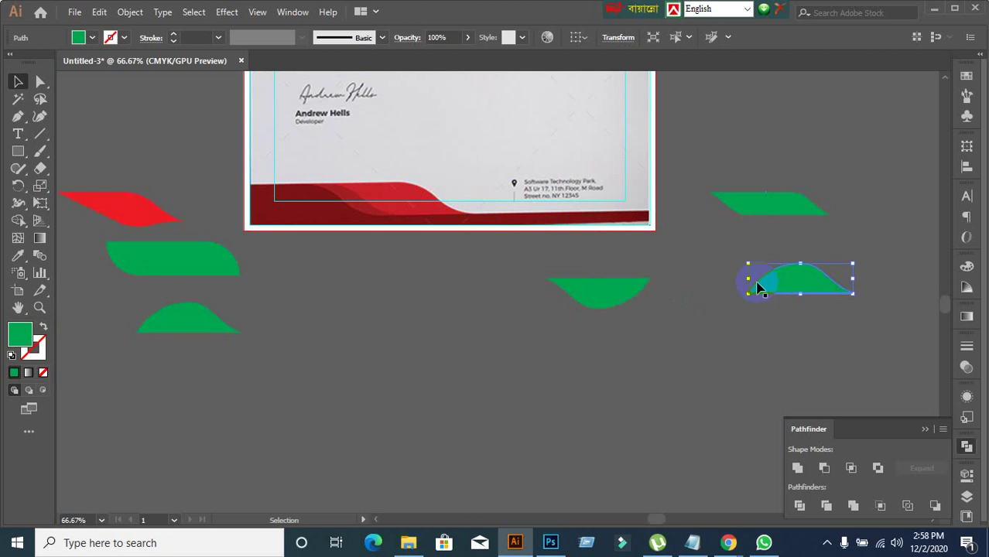
click(451, 333)
drag(497, 271, 777, 307)
click(496, 326)
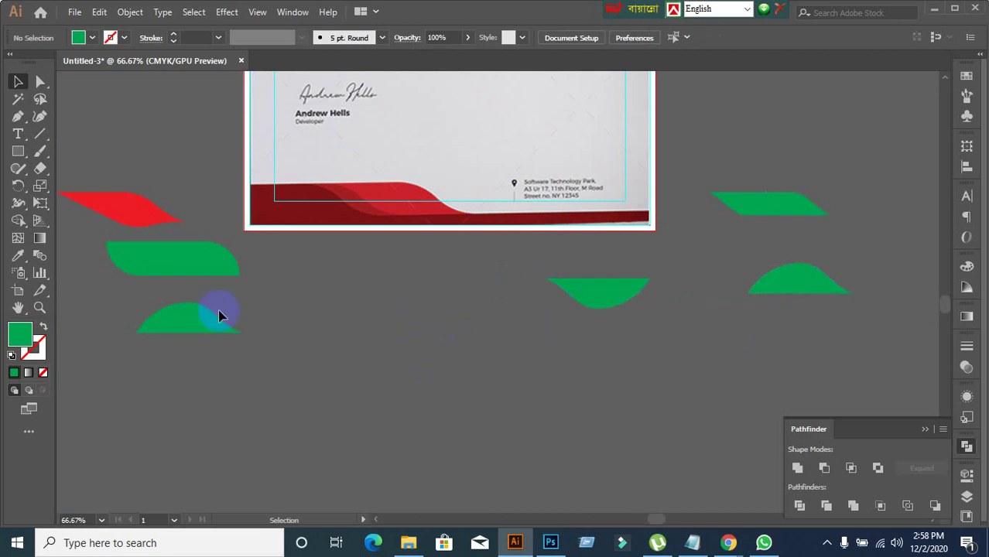
- Draw a green circle about 4.76 in in diameter in the empty area below the letterhead
click(20, 153)
click(67, 185)
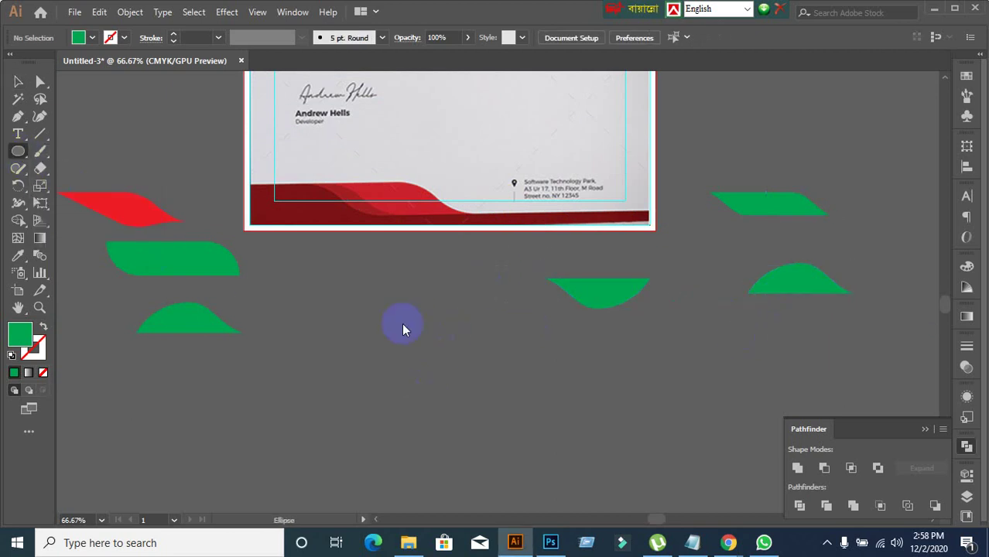
scroll(420, 309, down, 3)
drag(343, 209, 582, 413)
key(ctrl+z)
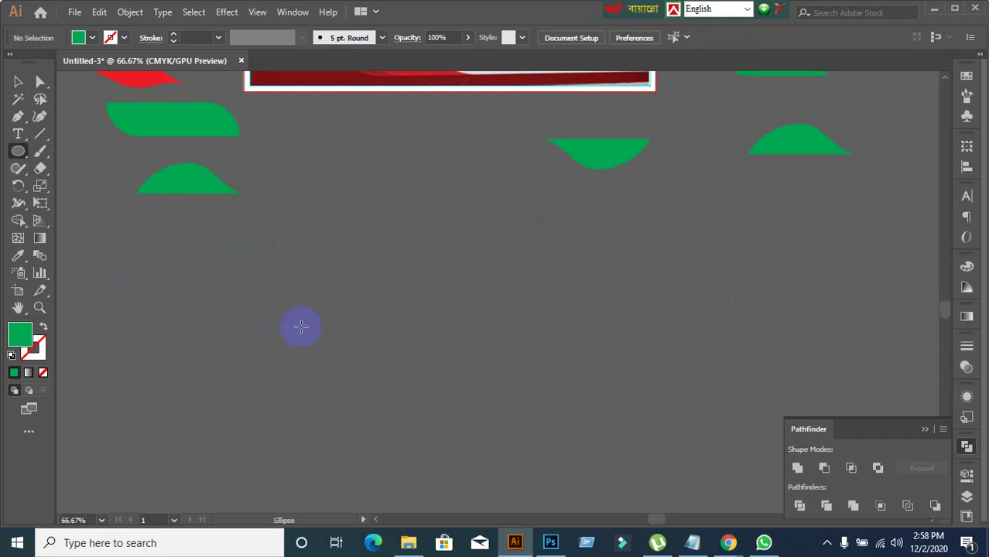
scroll(300, 327, down, 2)
scroll(328, 302, up, 1)
scroll(328, 302, up, 1)
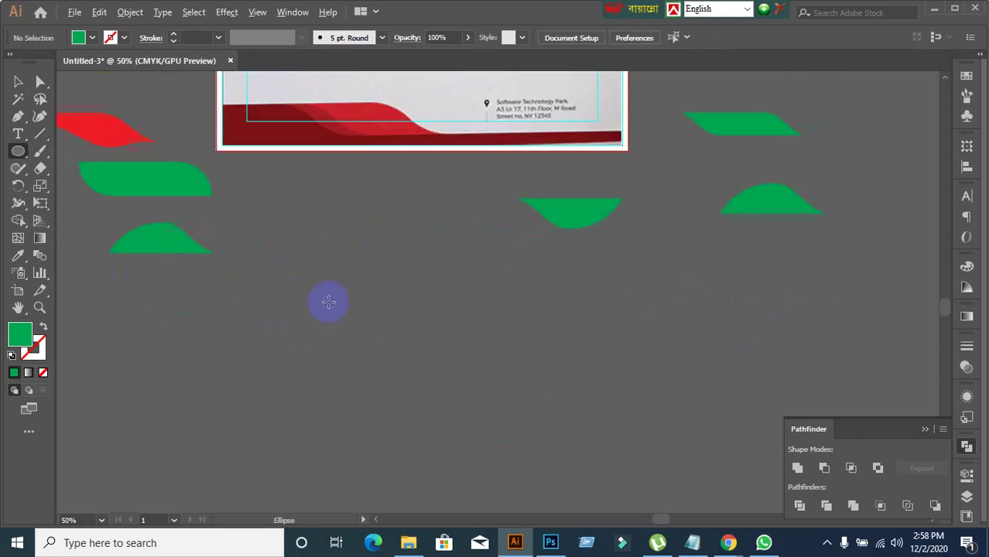
drag(282, 214, 513, 444)
- Place a copy of the circle about 1 in to its right, level with the original and overlapping it
click(19, 82)
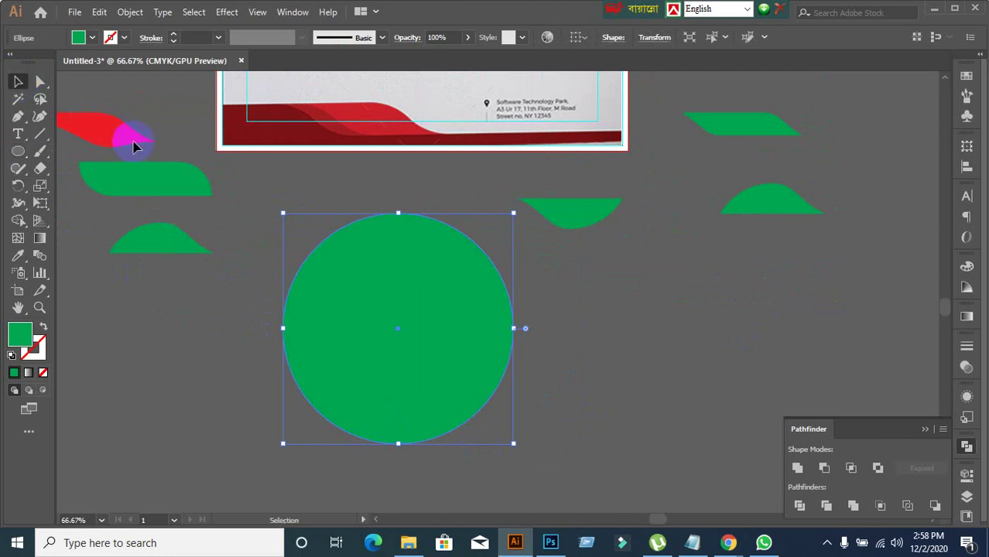
drag(409, 368, 476, 367)
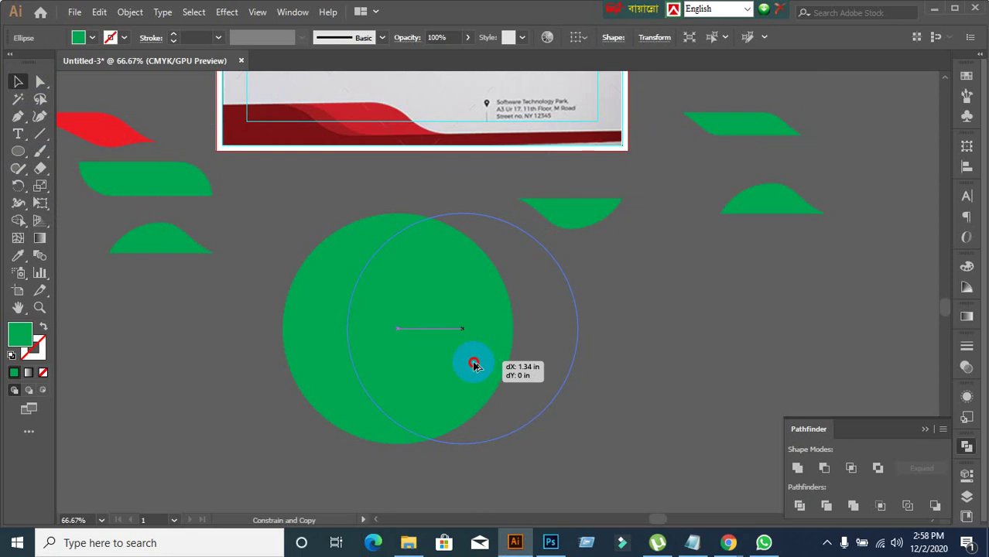
drag(474, 366, 459, 365)
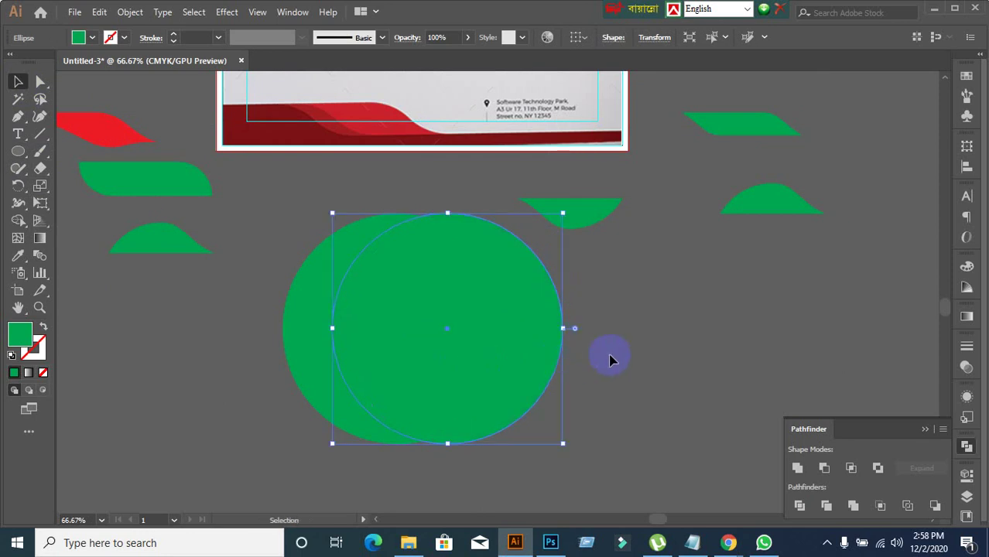
- Intersect the two overlapping circles and expand the result into a single leaf shape
click(609, 360)
drag(311, 223, 488, 393)
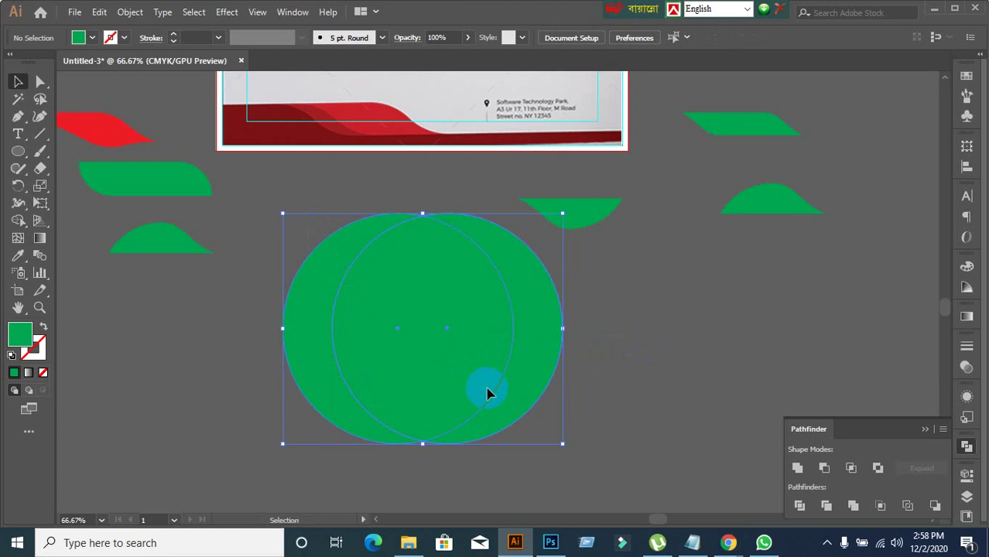
click(824, 468)
key(ctrl+z)
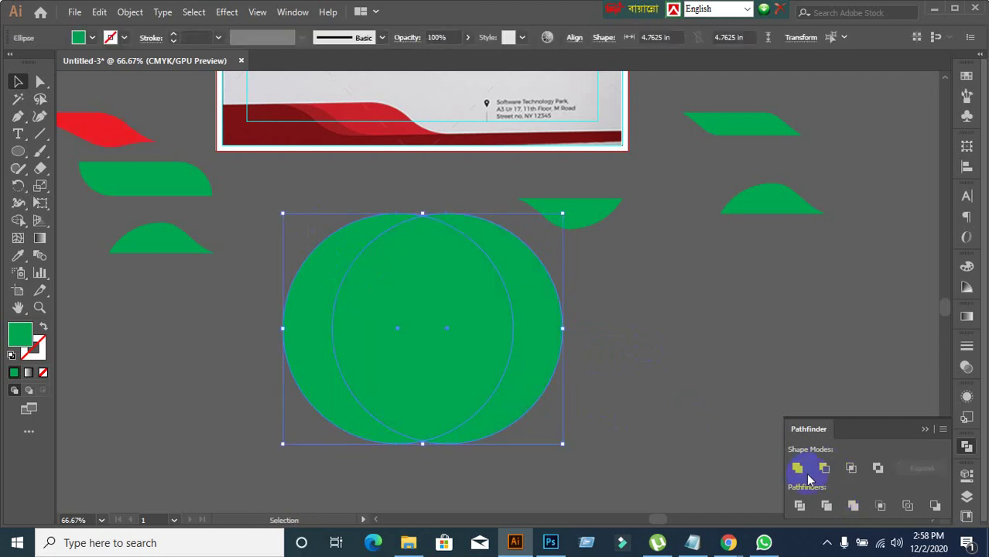
click(852, 468)
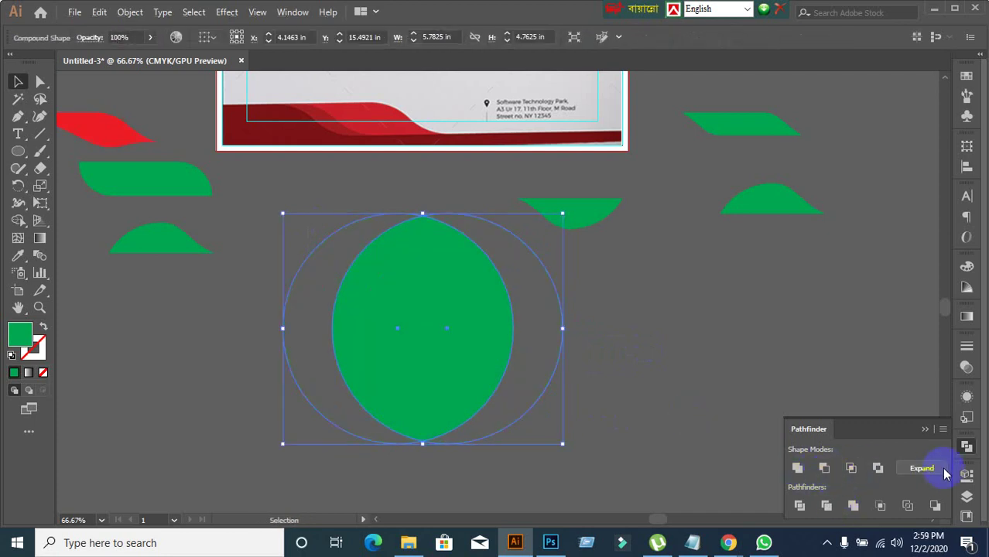
click(922, 468)
- Rotate the leaf shape 90° so that its pointed ends lie horizontally
click(579, 420)
click(421, 371)
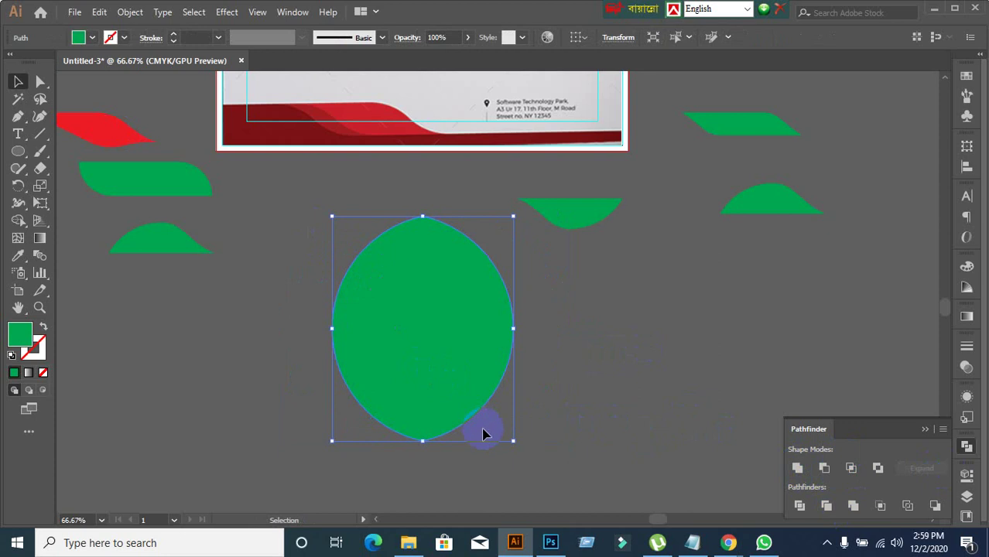
drag(522, 450, 585, 265)
click(581, 404)
- Bend the leaf's lower-left edge into a smooth S-curve by pulling its left anchor's lower handle inward
click(390, 360)
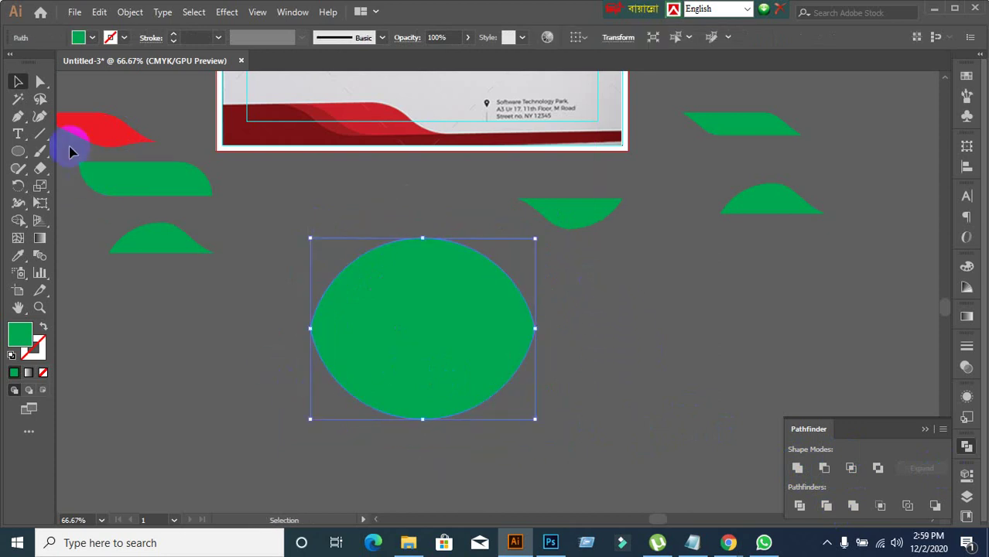
click(38, 81)
drag(287, 320, 372, 372)
click(327, 384)
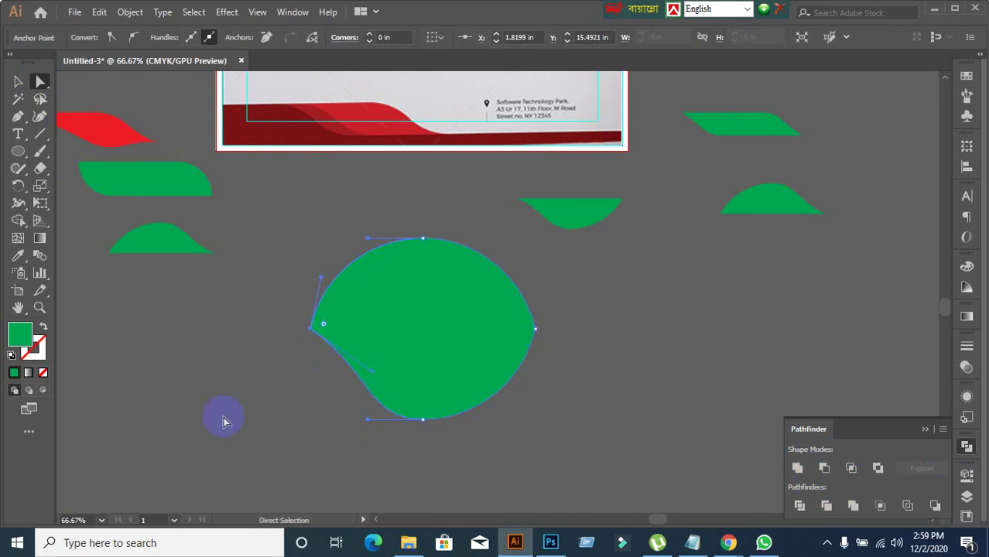
key(ctrl+z)
click(326, 382)
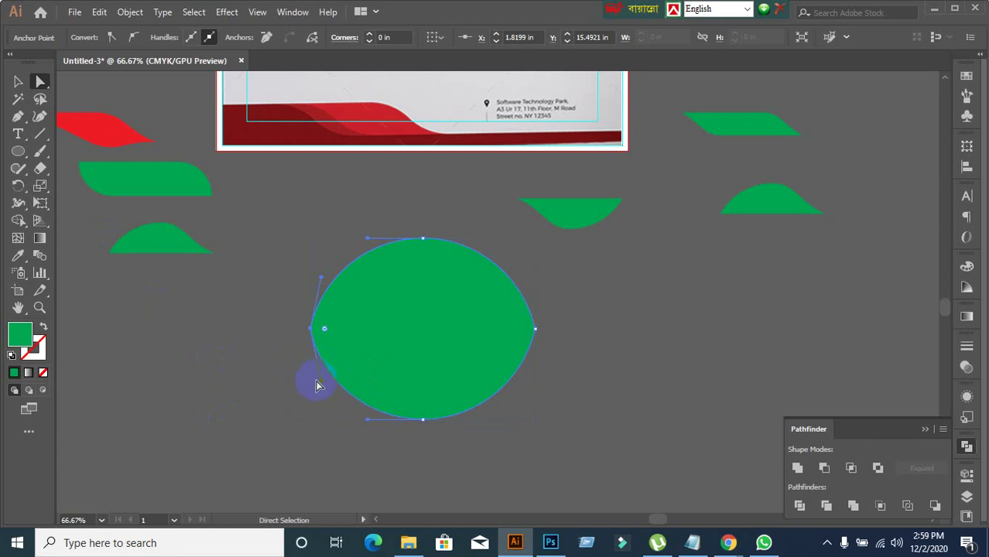
drag(323, 385, 340, 352)
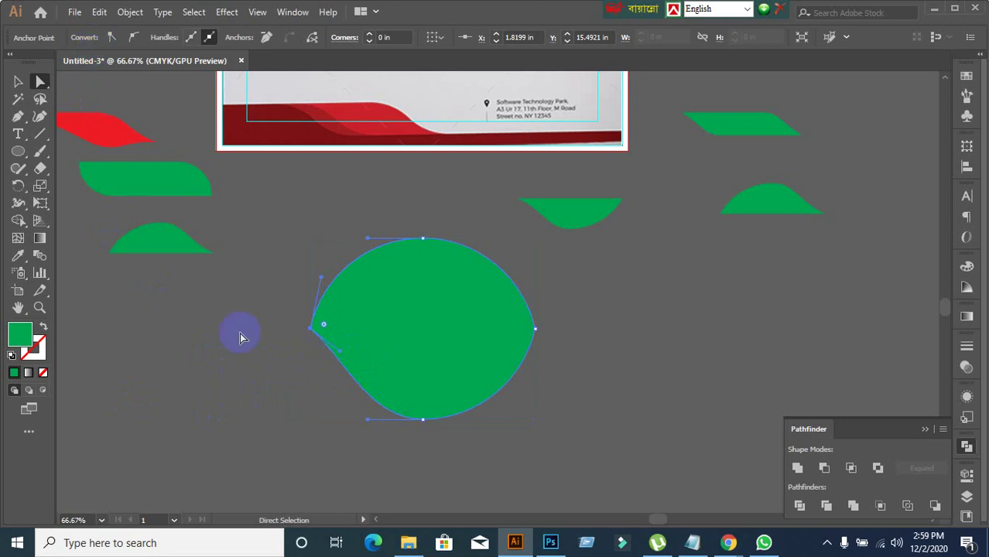
click(18, 82)
click(292, 398)
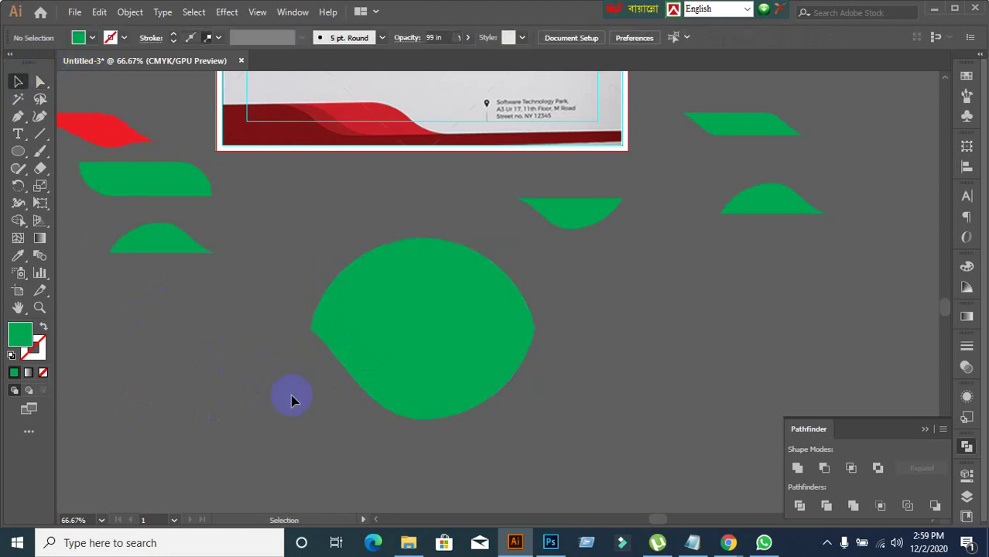
click(425, 364)
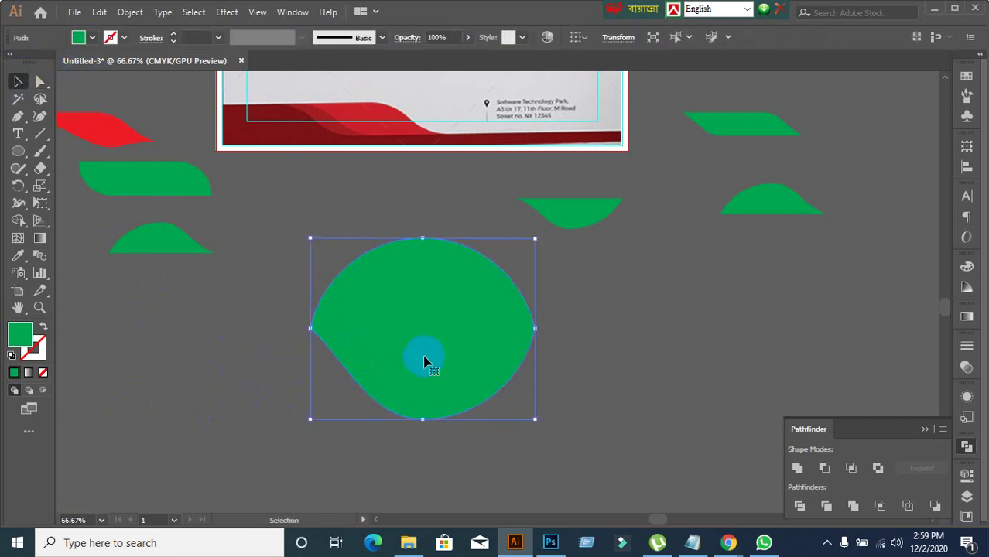
click(199, 348)
click(18, 152)
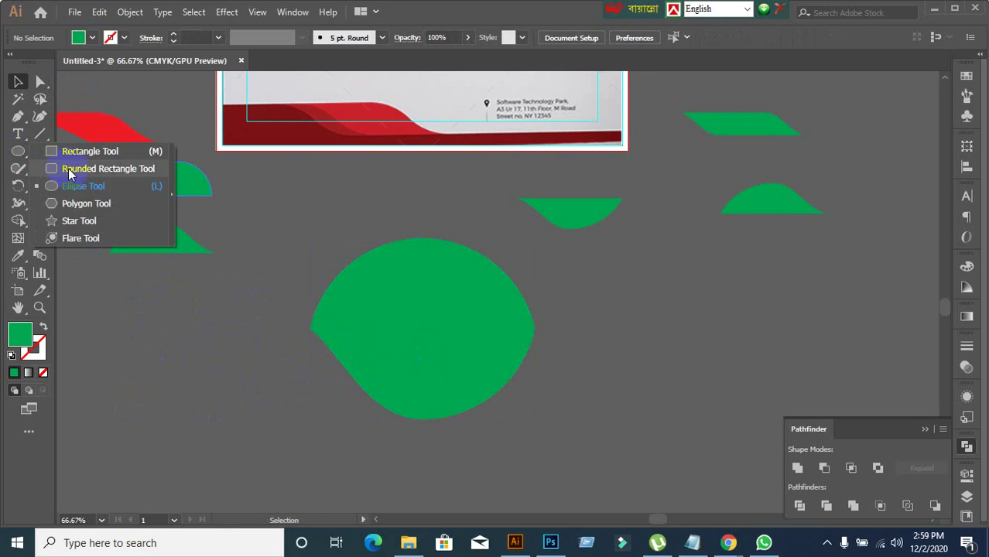
click(397, 342)
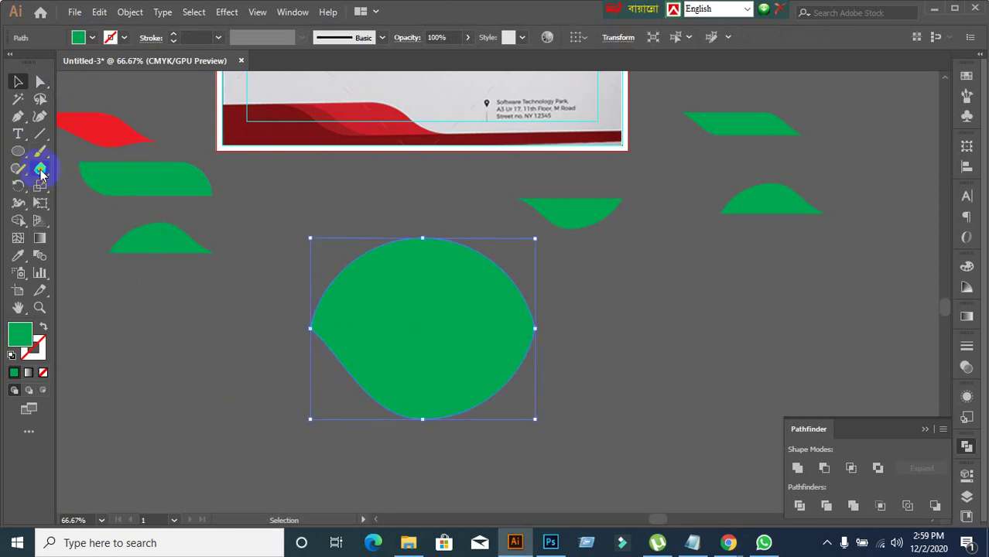
click(40, 168)
click(104, 168)
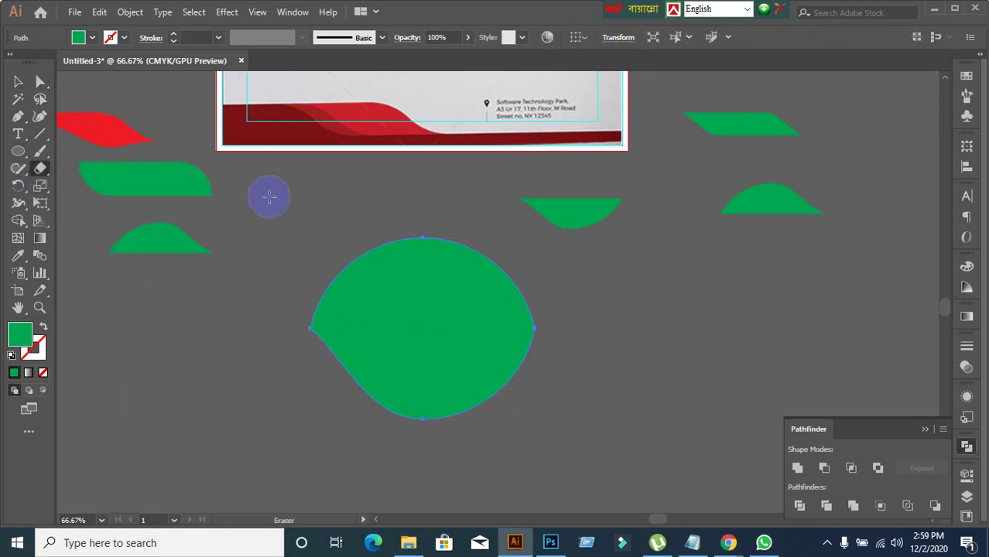
- Draw a rectangle covering the leaf's upper half, with its lower edge through the two pointed ends
click(17, 151)
click(58, 154)
drag(268, 224, 663, 329)
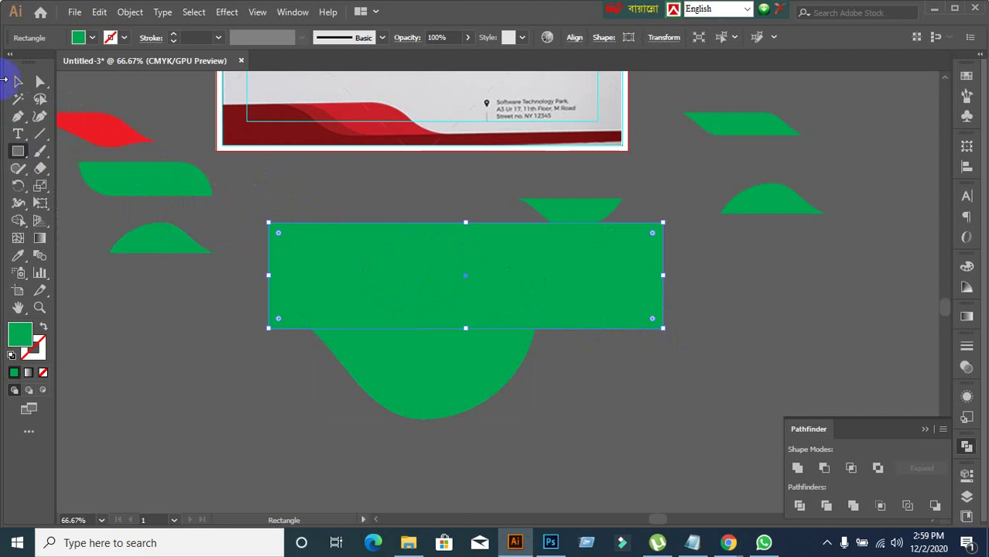
click(17, 80)
- Subtract the rectangle from the leaf with Minus Front, keeping only the lower half
shift+click(400, 368)
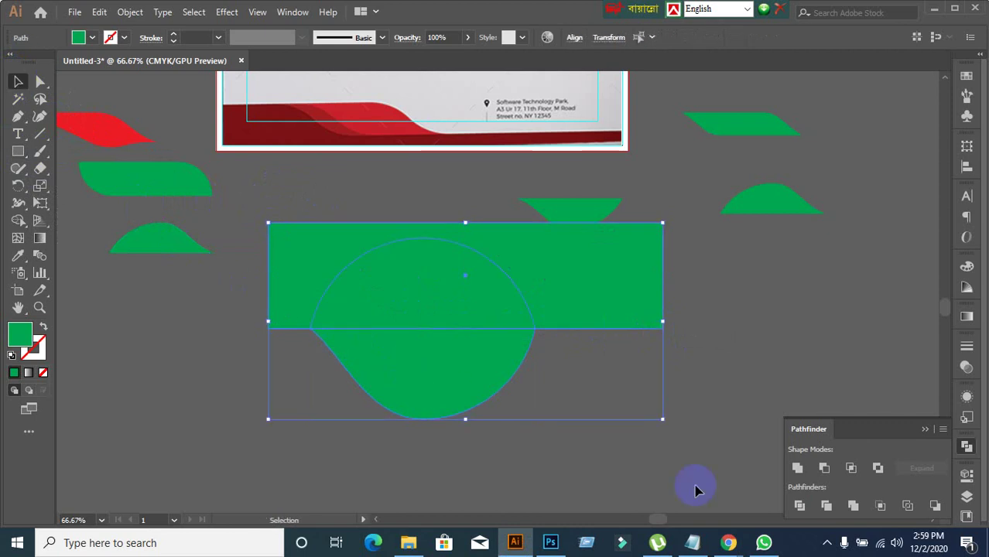
click(824, 468)
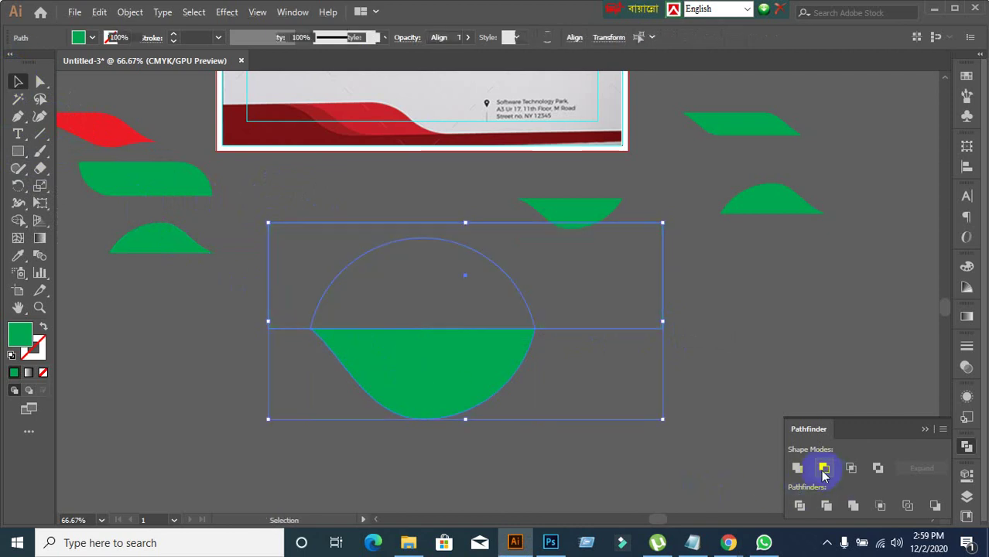
click(919, 469)
click(576, 476)
- Place a copy of the half leaf to its right, level with the original and partly overlapping it
click(430, 398)
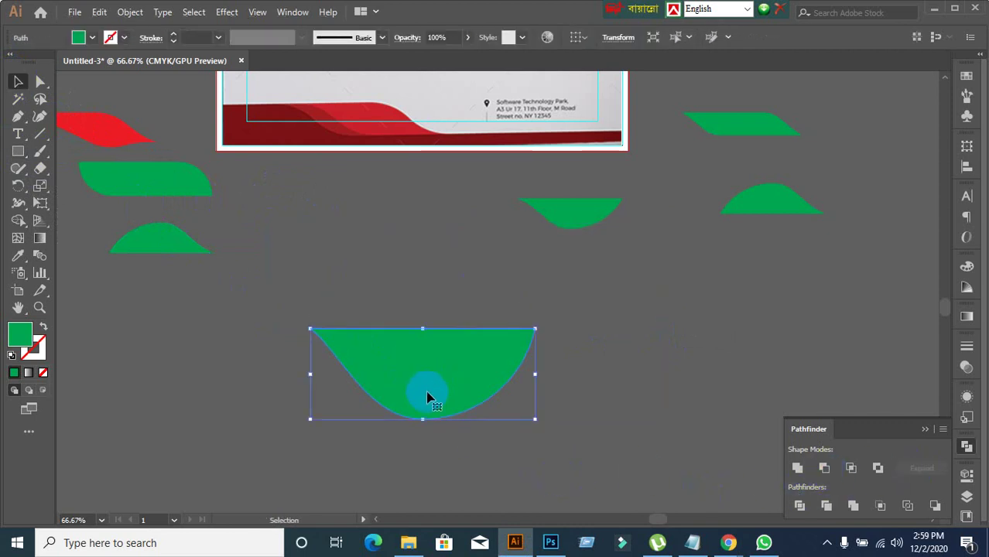
drag(428, 398, 535, 397)
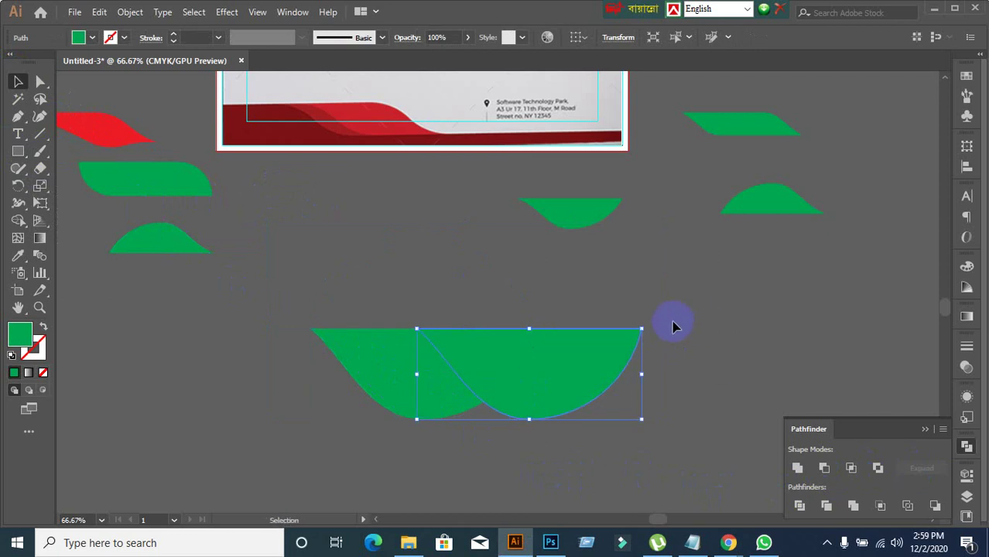
- Rotate the overlapping green copy 180 degrees and shift it slightly right so both halves form one continuous S-curved shape
drag(648, 328, 421, 438)
click(722, 348)
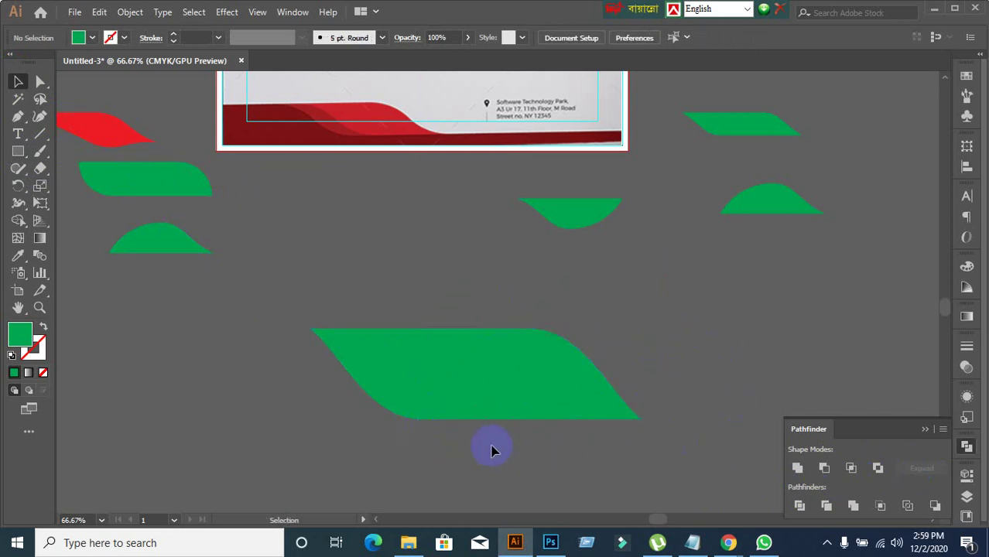
scroll(492, 447, up, 2)
click(524, 354)
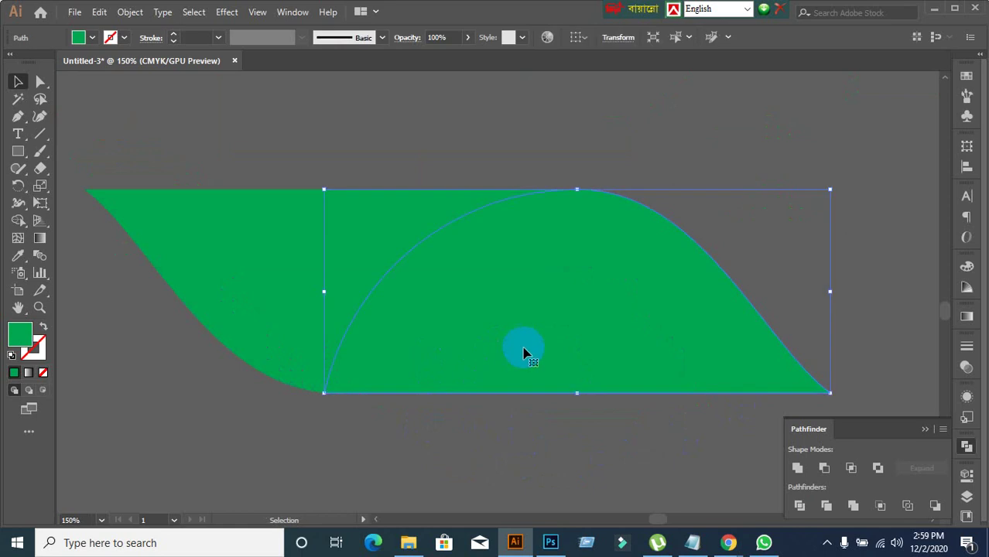
drag(526, 350, 531, 350)
click(524, 449)
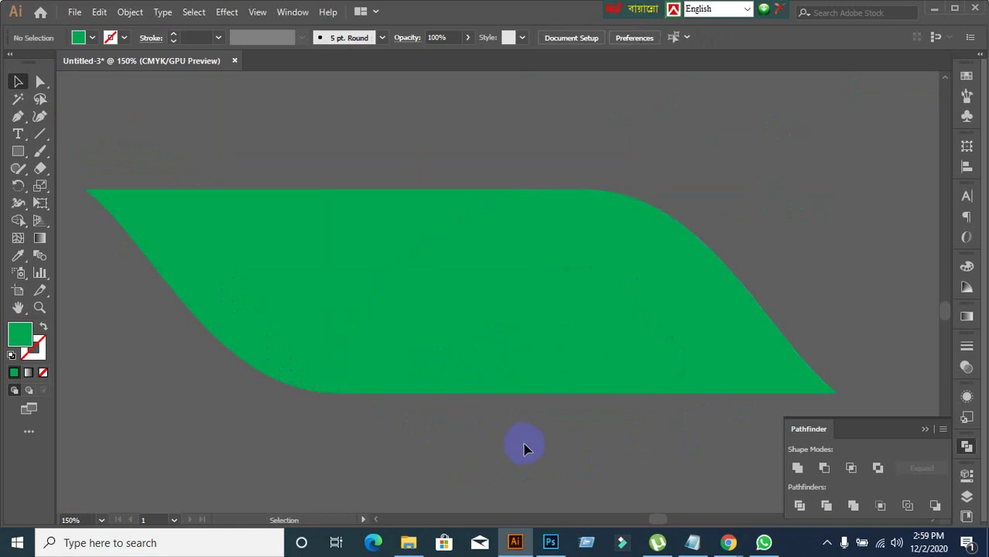
click(524, 461)
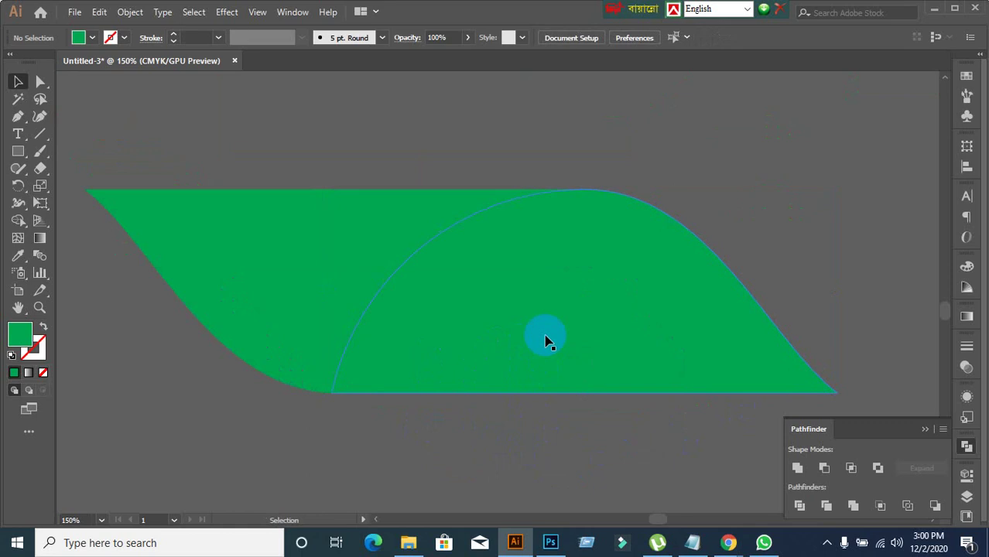
- Combine the two overlapping green halves into a compound shape with Unite
drag(311, 155, 613, 416)
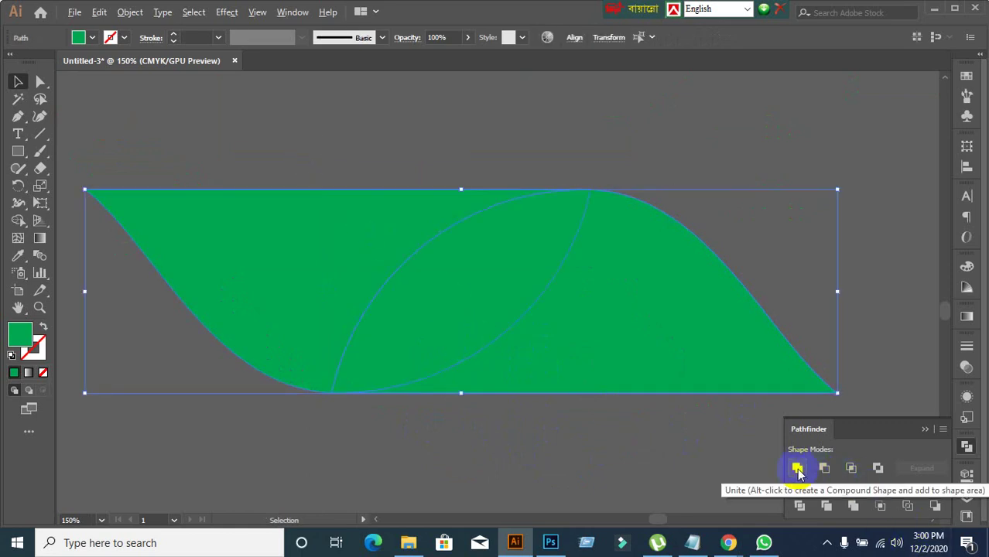
alt+click(797, 468)
click(613, 461)
click(566, 311)
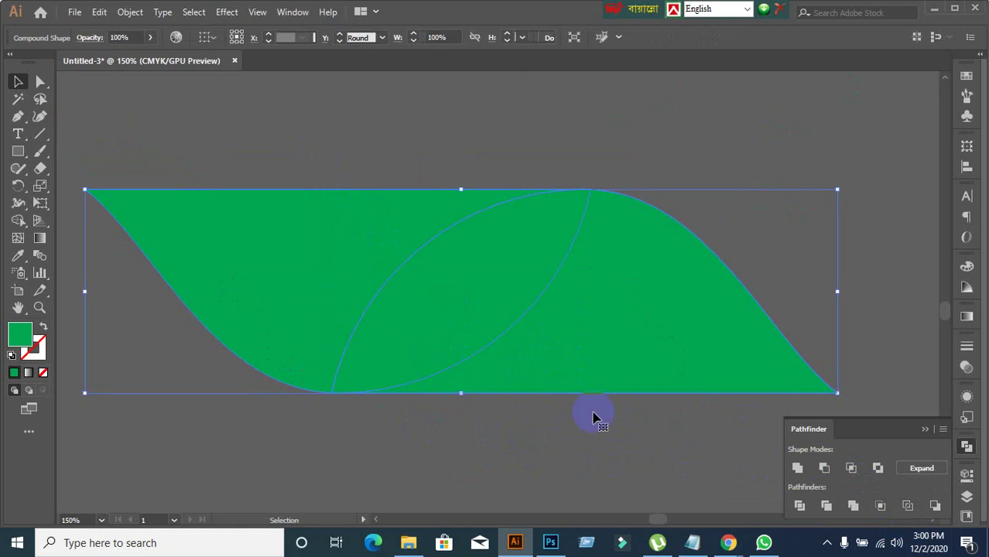
- Try to delete the extra anchor point on the upper edge of the compound shape
drag(40, 82, 86, 82)
click(611, 205)
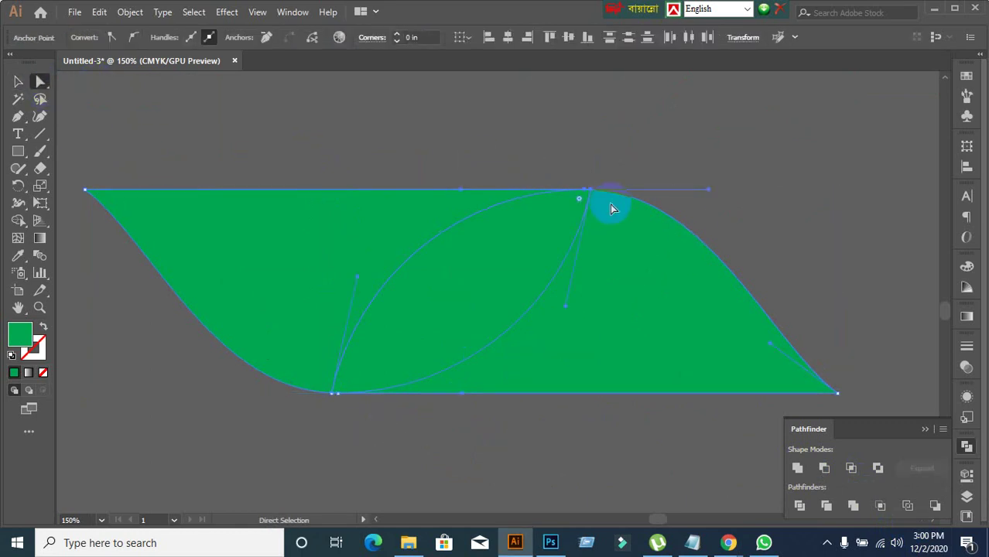
scroll(577, 184, up, 4)
scroll(606, 149, up, 3)
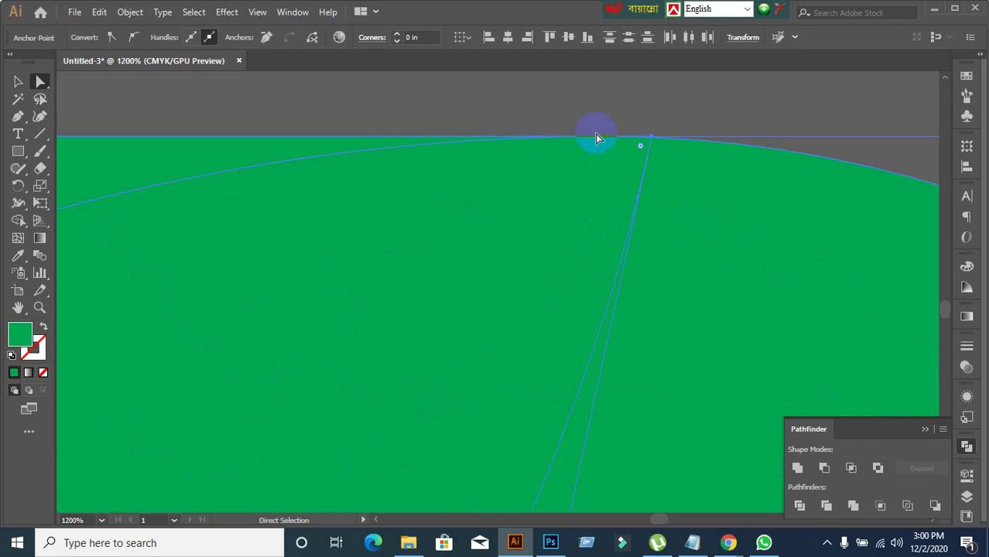
drag(17, 116, 75, 152)
click(602, 138)
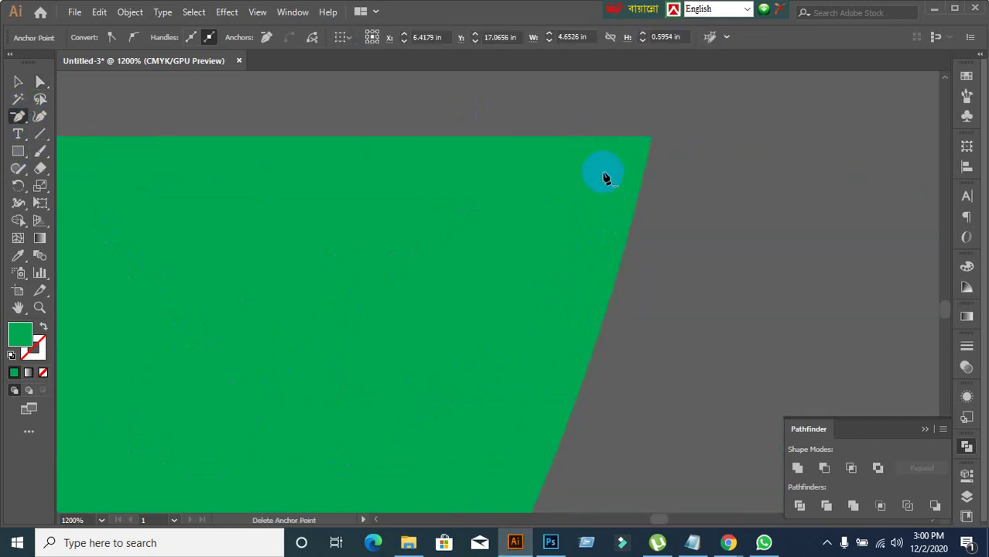
scroll(605, 177, down, 10)
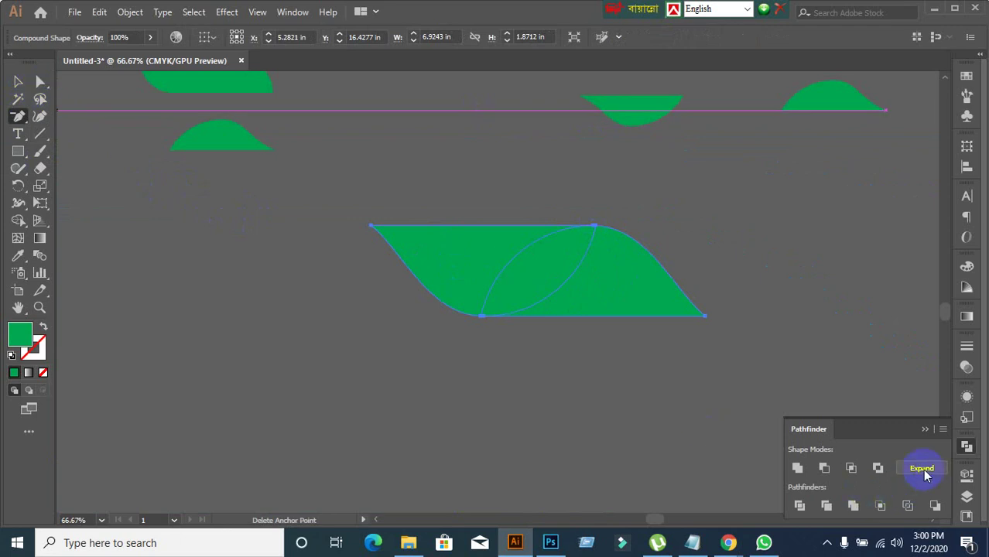
- Expand the compound shape into a single path
click(923, 470)
click(19, 82)
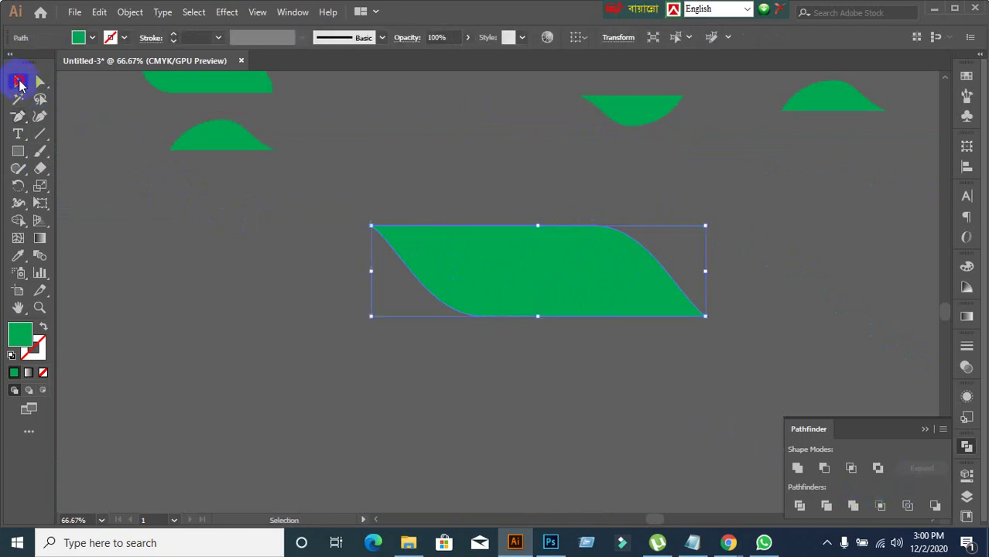
scroll(645, 248, up, 2)
scroll(585, 302, down, 3)
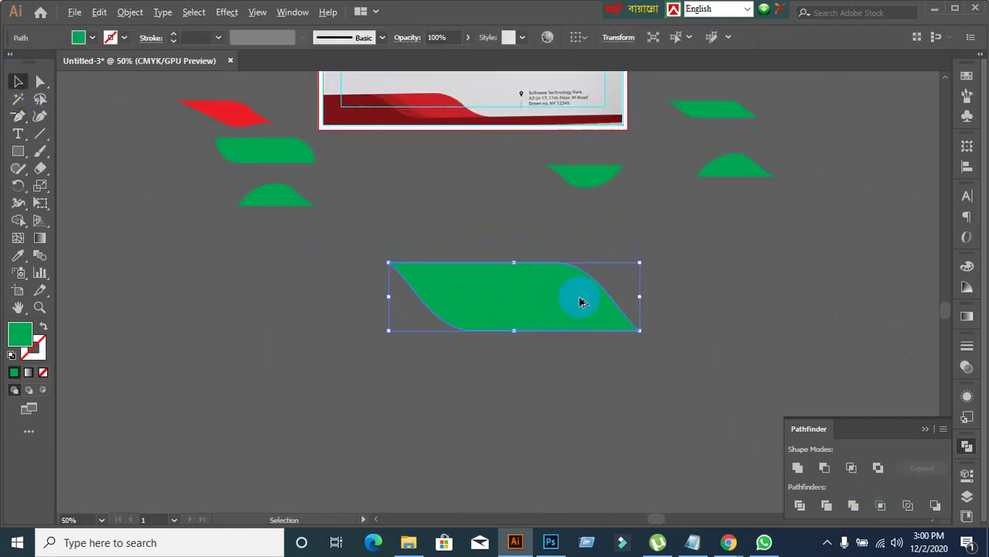
- Move the green curved shape onto the letterhead footer and scale it down proportionally to cover the bright red curve
scroll(596, 387, up, 1)
drag(537, 354, 533, 186)
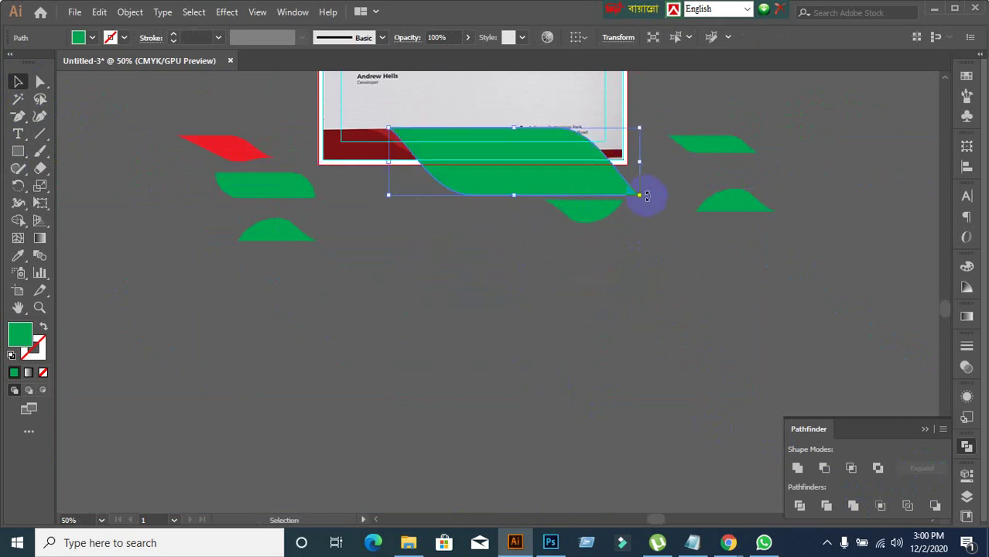
drag(647, 196, 490, 157)
scroll(487, 194, up, 1)
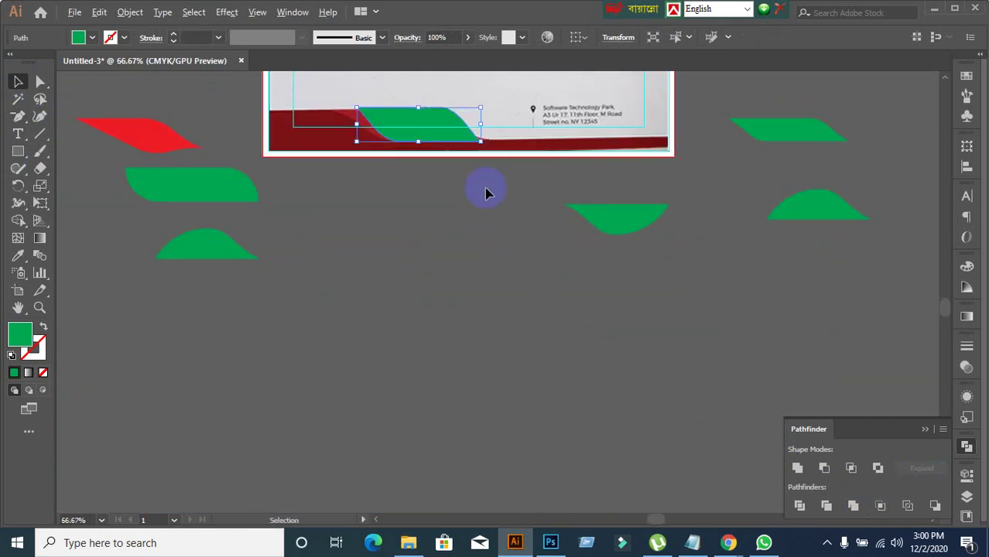
scroll(487, 193, up, 3)
scroll(422, 214, up, 2)
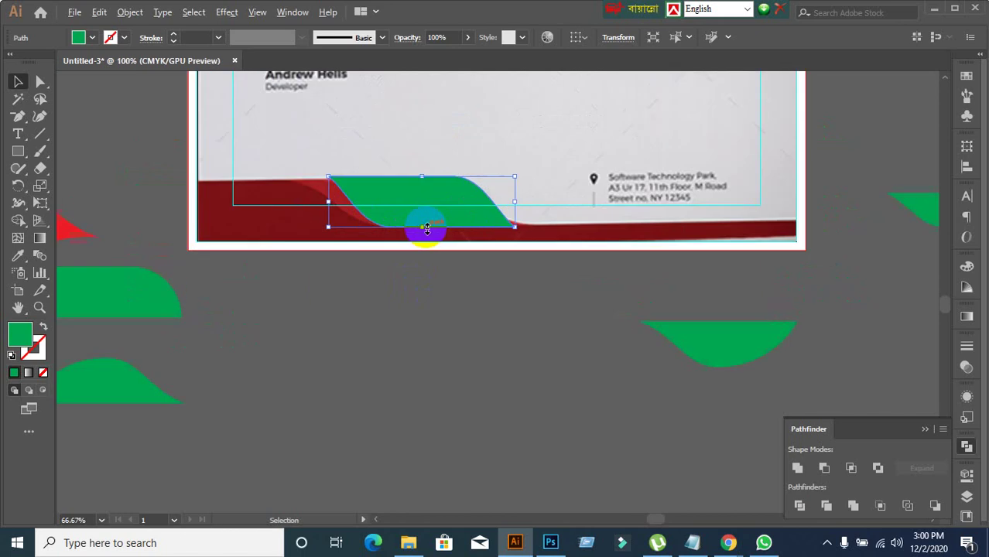
- Nudge the green shape down and shrink it slightly to fit the height of the footer's red curve
scroll(431, 287, up, 4)
mouse_move(430, 279)
mouse_down()
mouse_move(490, 292)
mouse_move(428, 284)
mouse_up()
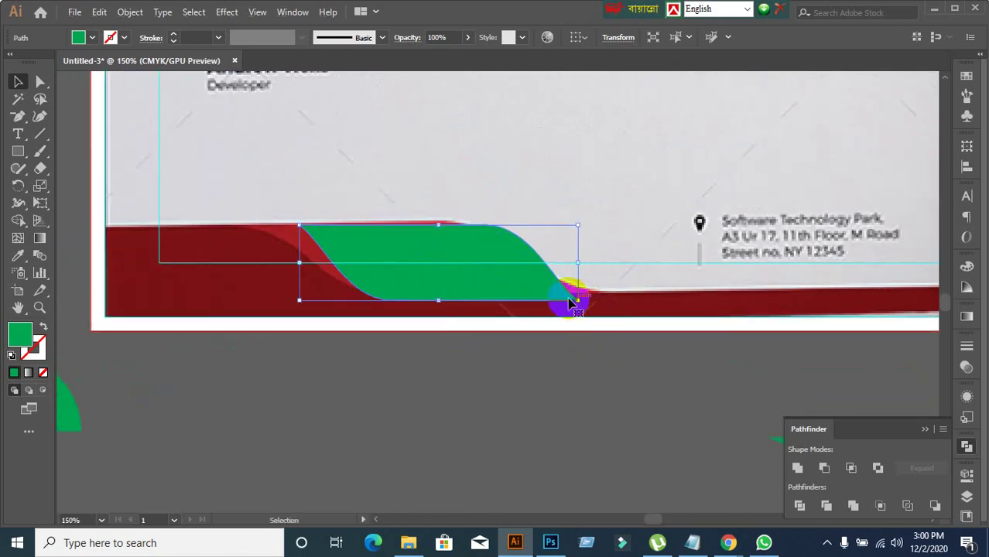
click(479, 271)
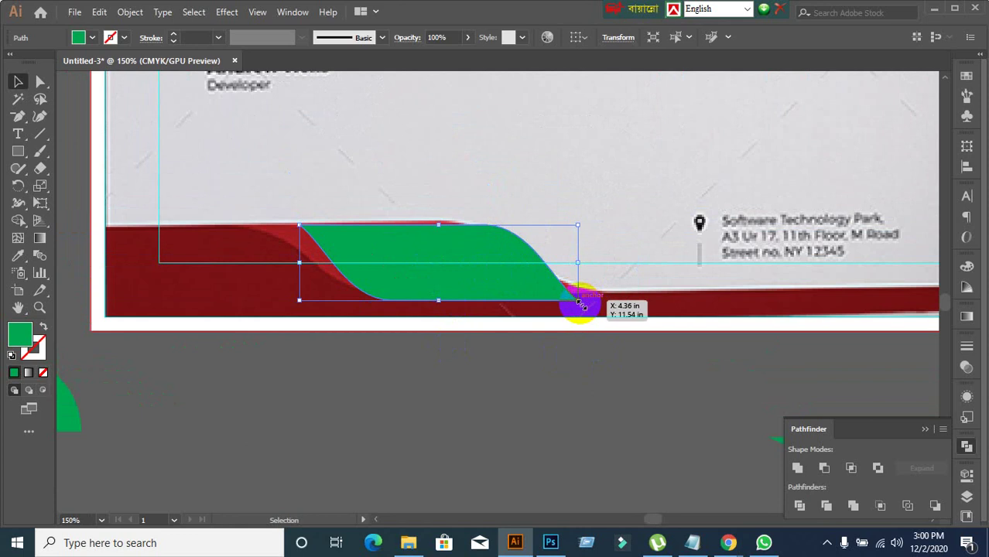
drag(580, 304, 569, 294)
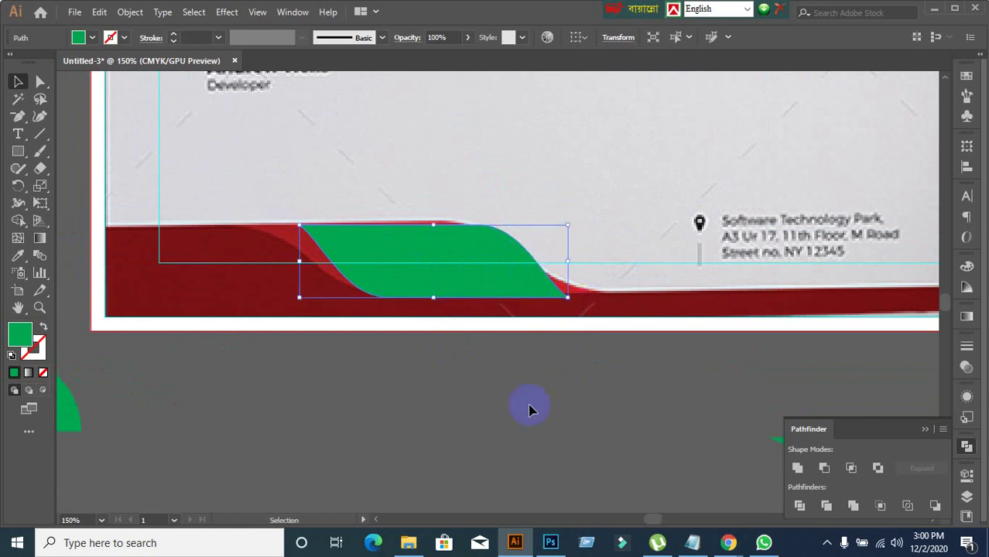
click(506, 311)
click(505, 279)
click(506, 418)
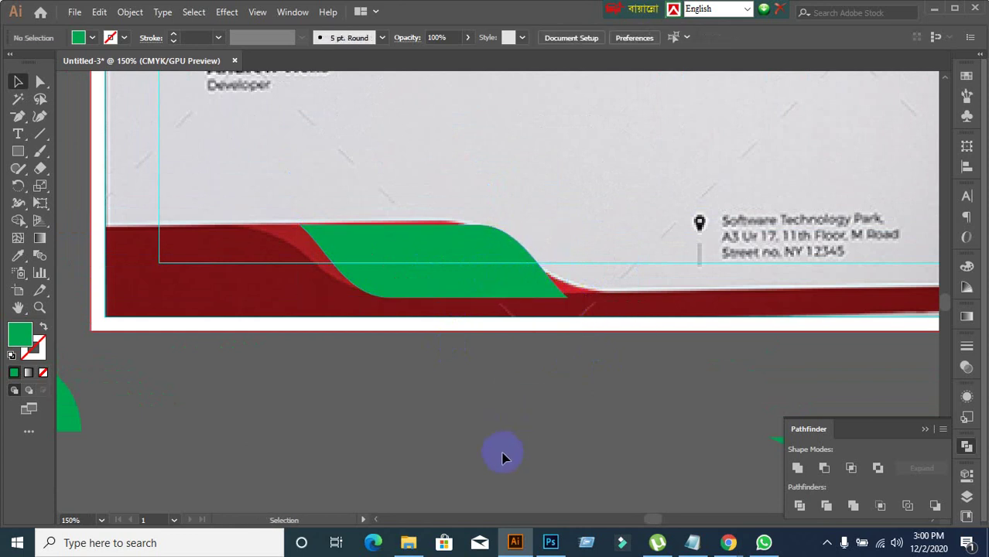
scroll(515, 455, down, 1)
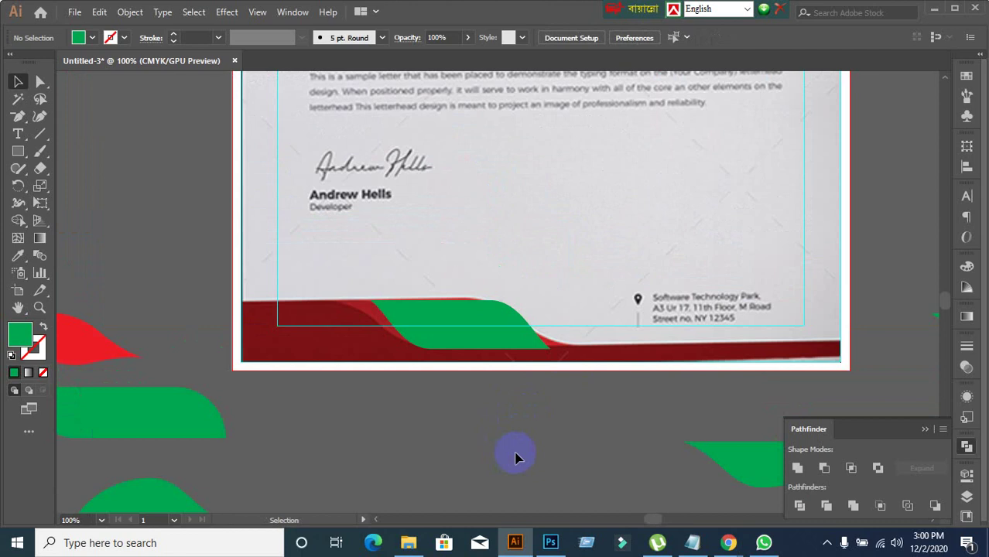
- Move the green shape below the page to examine the footer curves beneath it, and undo the move
scroll(457, 369, up, 2)
click(409, 219)
drag(445, 233, 555, 453)
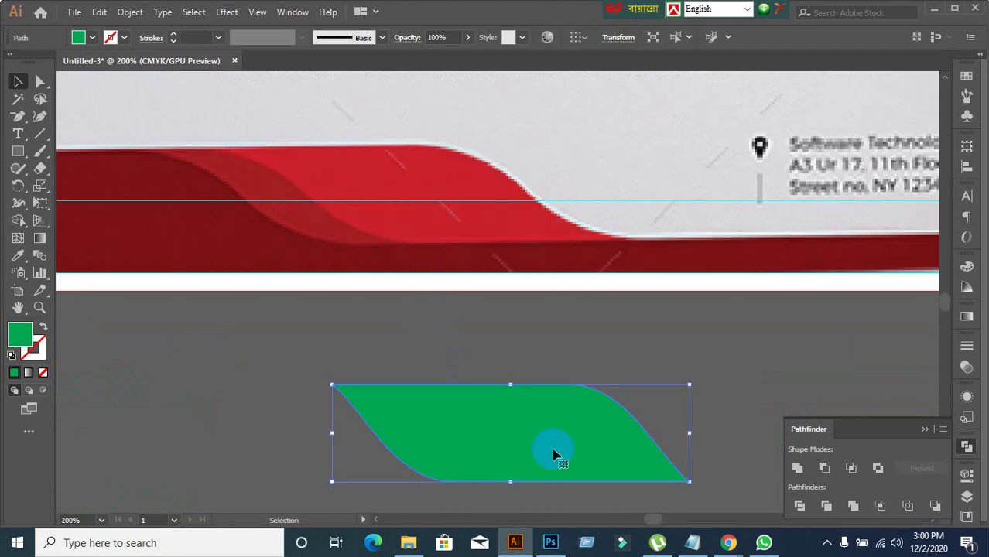
key(a)
key(ctrl+z)
key(v)
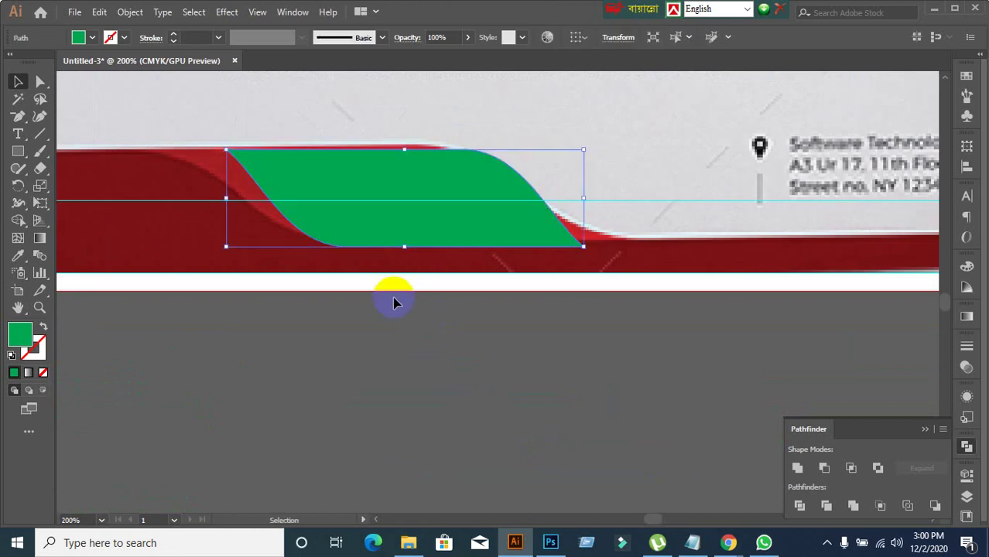
- Duplicate the green shape a short distance to its left over the footer and fill the copy with yellow
drag(417, 220, 309, 225)
key(ctrl+z)
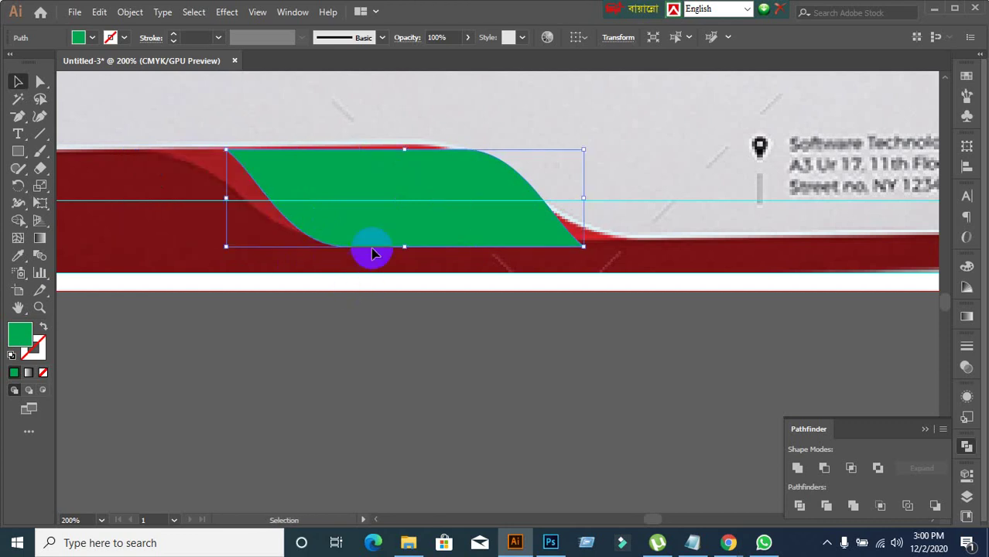
drag(393, 207, 322, 206)
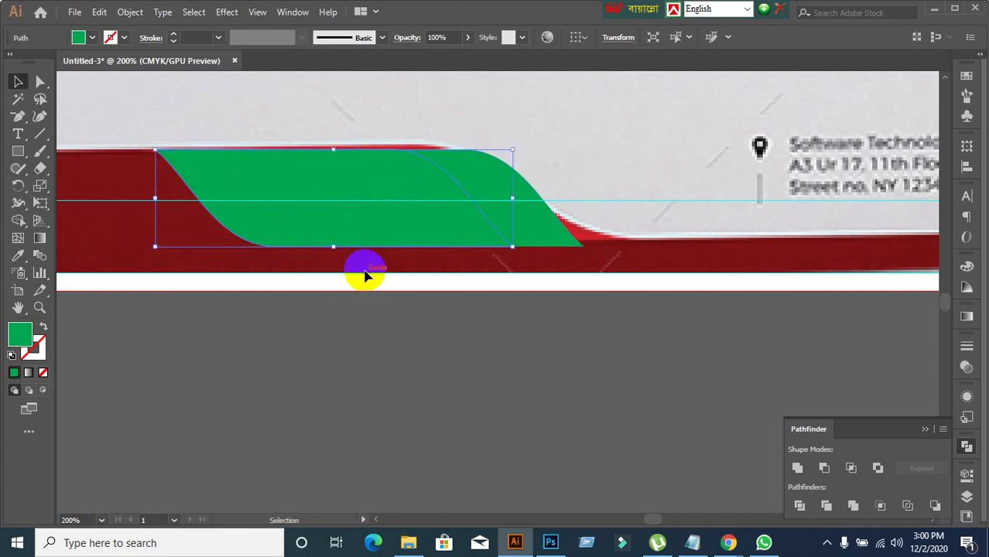
click(92, 38)
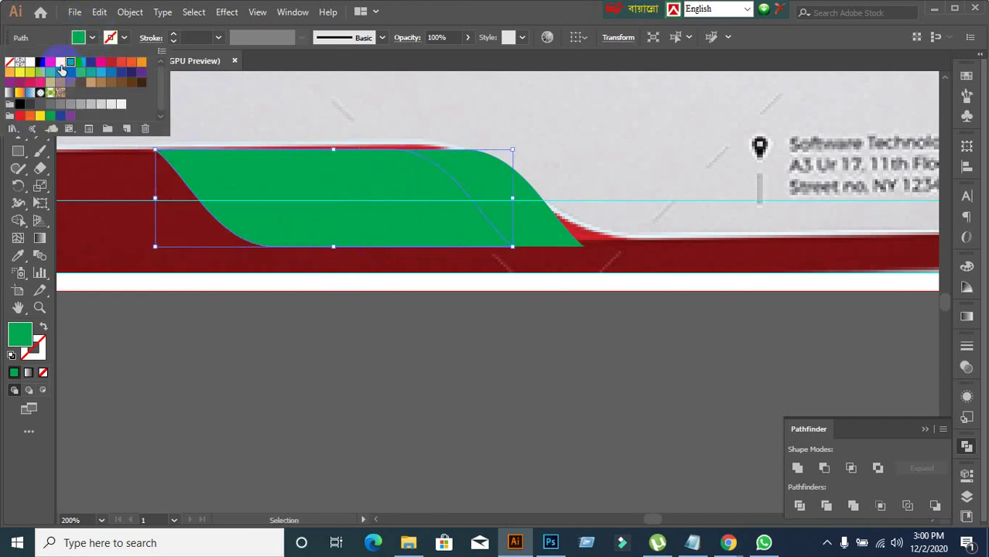
click(60, 63)
click(242, 343)
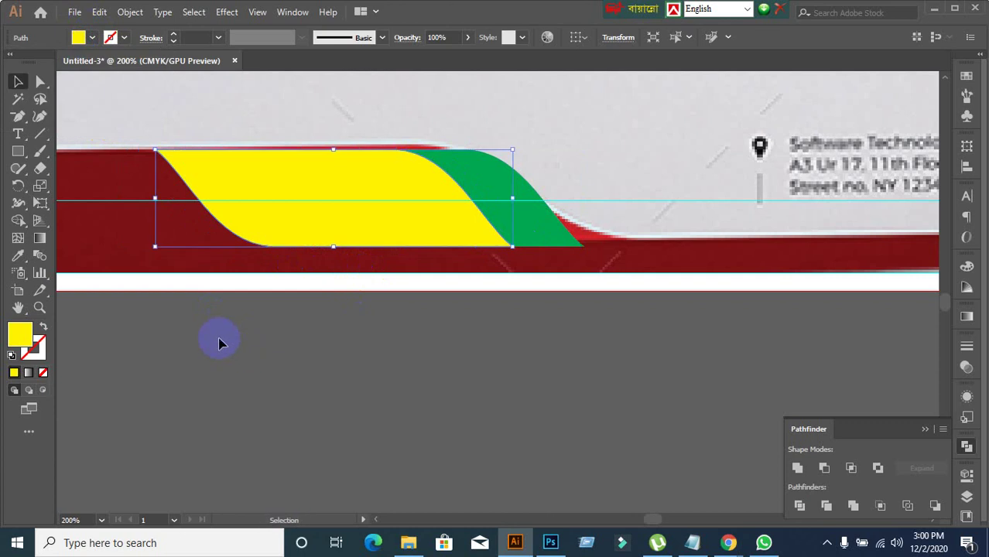
- Send the yellow copy behind the green shape
click(221, 342)
click(272, 239)
key(ctrl+bracketleft)
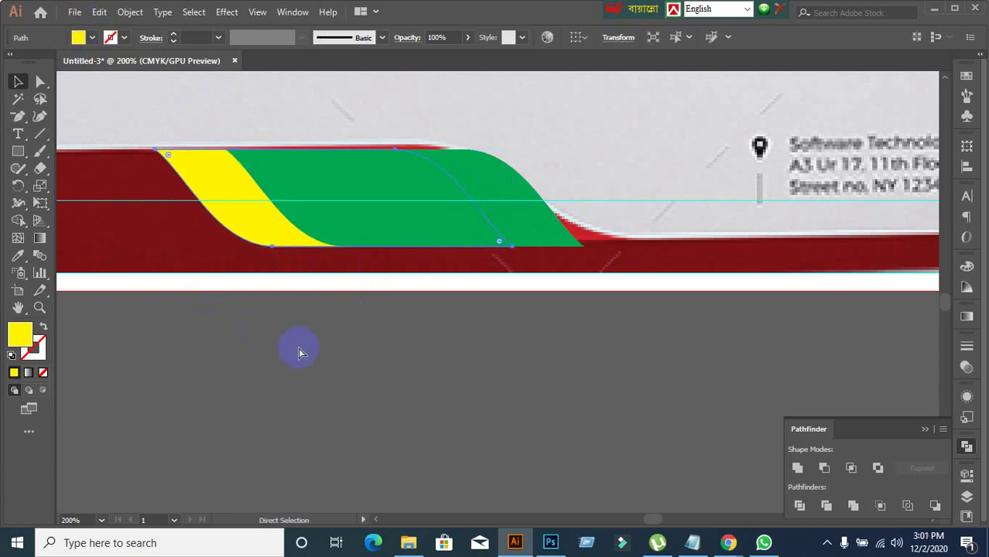
click(298, 347)
- Move the green and yellow shapes up off the footer to examine the reference artwork, and undo the move
scroll(302, 345, down, 2)
key(space)
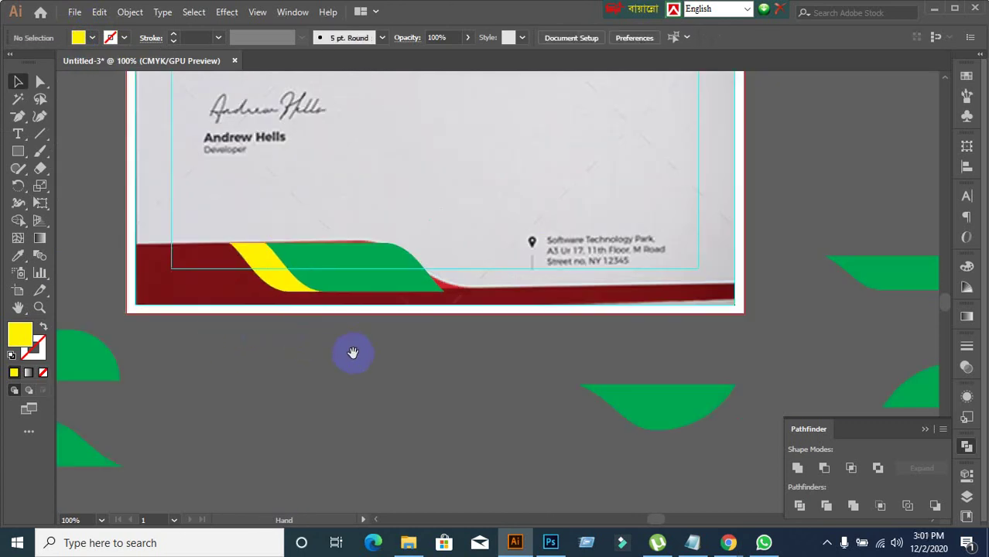
drag(353, 353, 426, 284)
drag(441, 212, 479, 115)
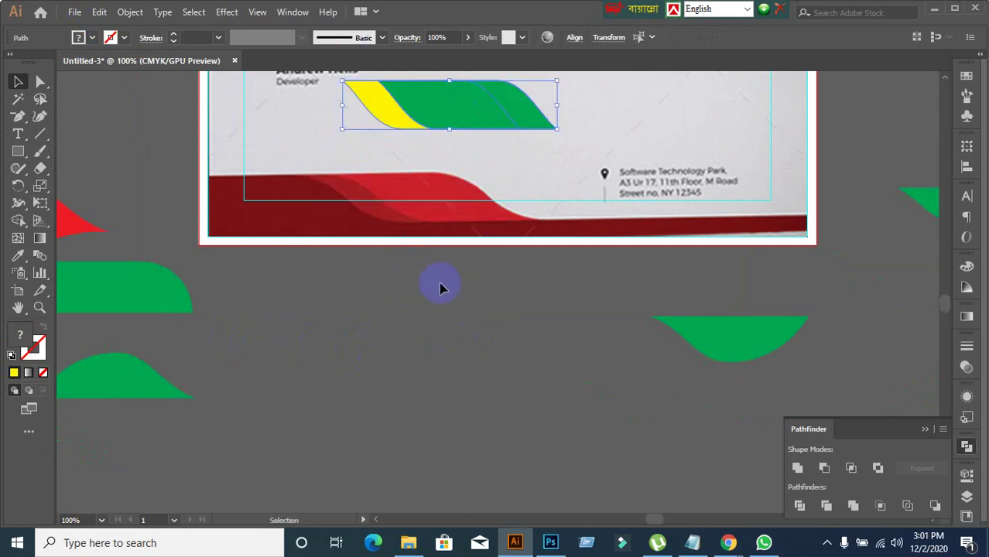
key(a)
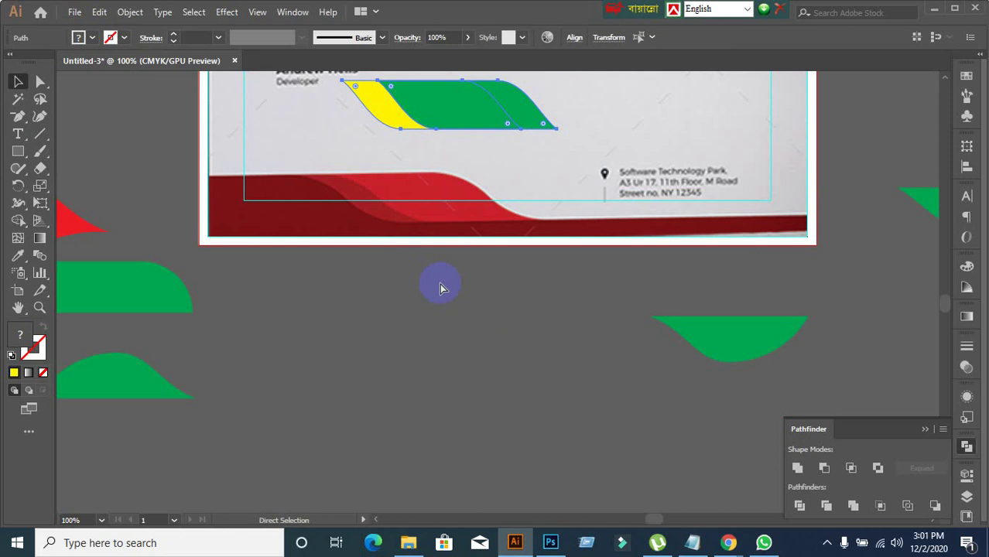
key(ctrl+z)
key(v)
click(449, 355)
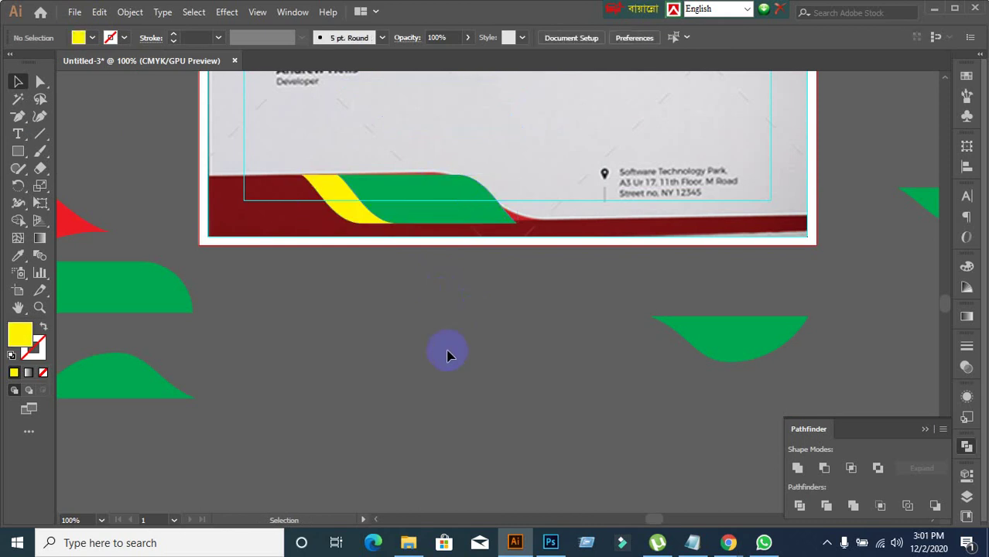
- Draw a yellow rectangle from the page's left edge across the footer's taller section and send it backward two levels
click(18, 151)
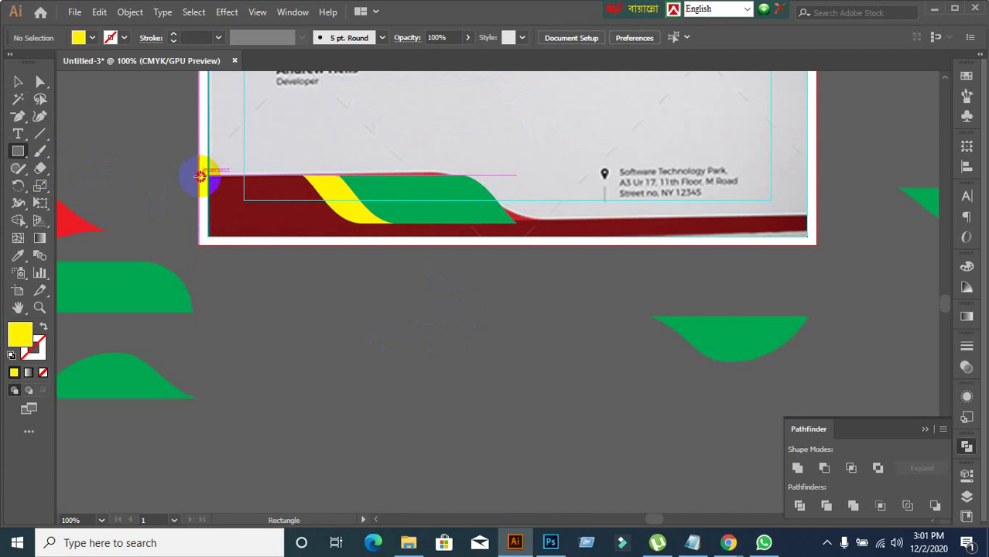
drag(200, 177, 411, 232)
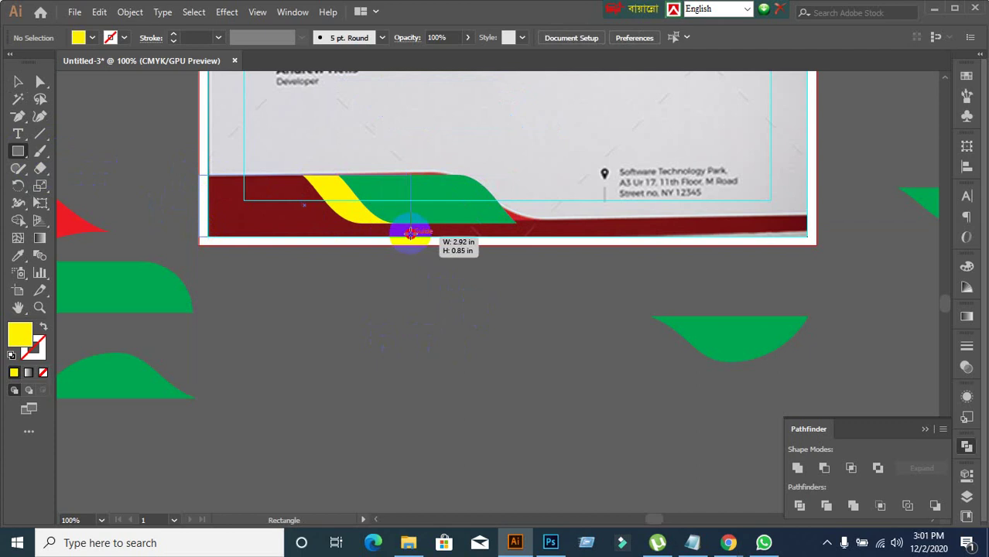
drag(411, 233, 452, 240)
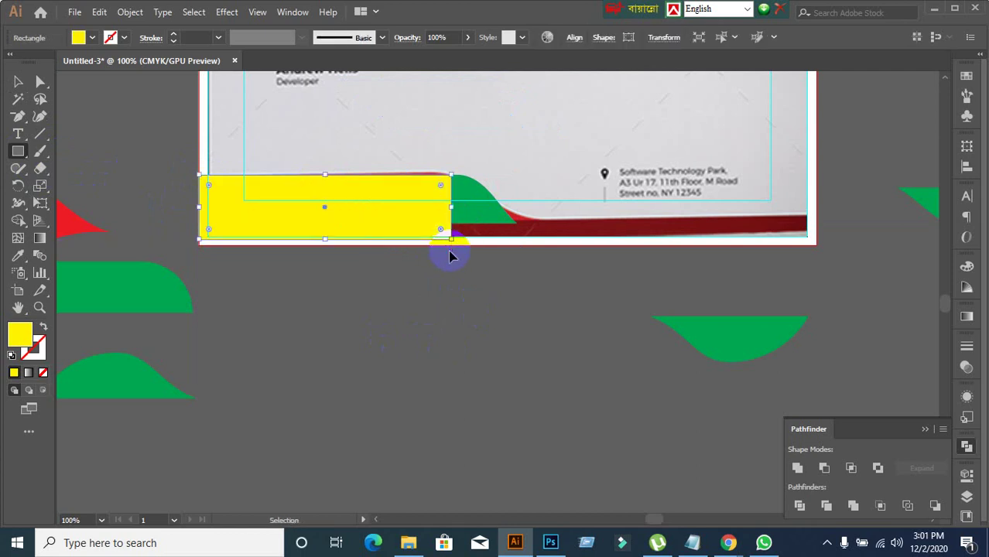
key(ctrl+bracketleft)
key(ctrl+bracketleft)
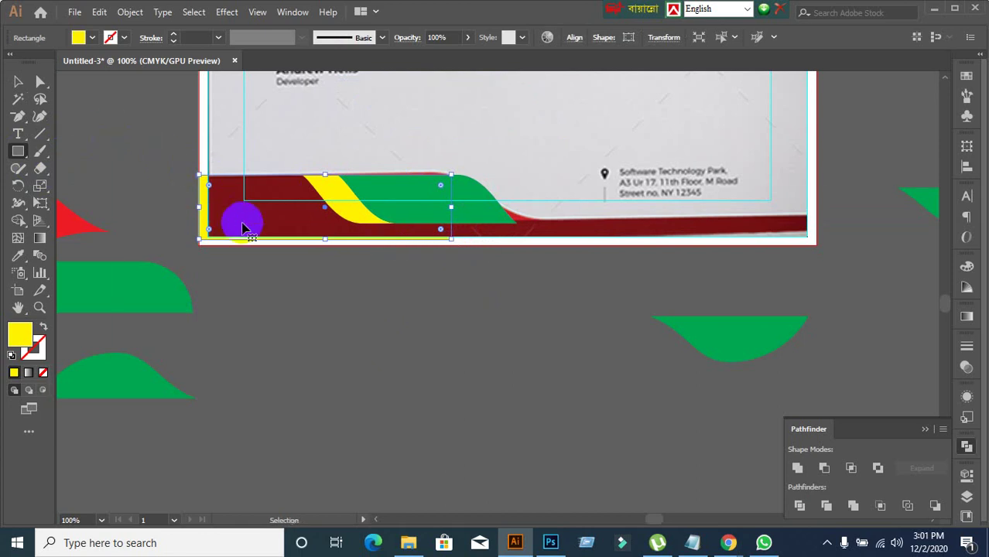
- Bring the yellow rectangle forward one level, behind the curved shapes, and fill it with magenta
key(ctrl+bracketright)
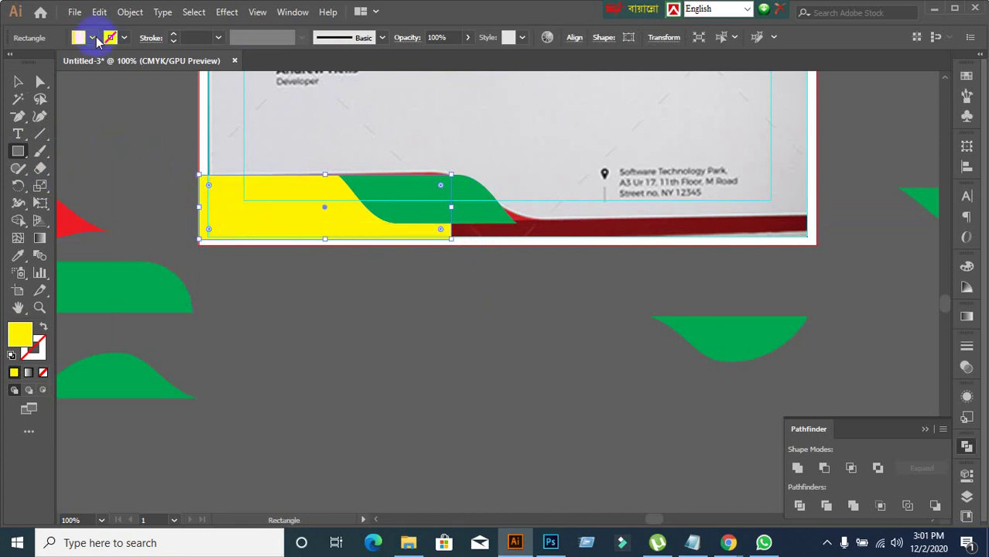
click(93, 38)
click(100, 62)
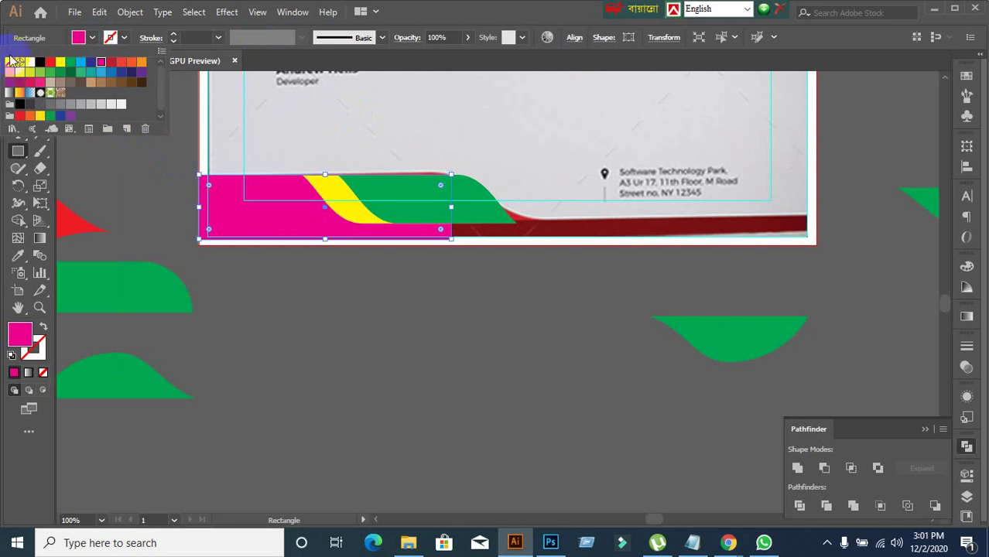
key(Escape)
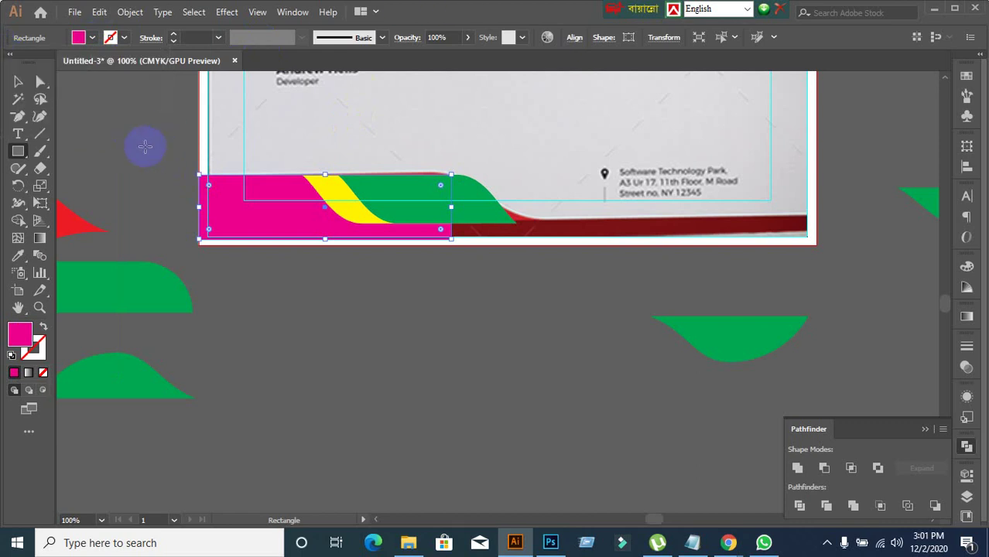
click(19, 82)
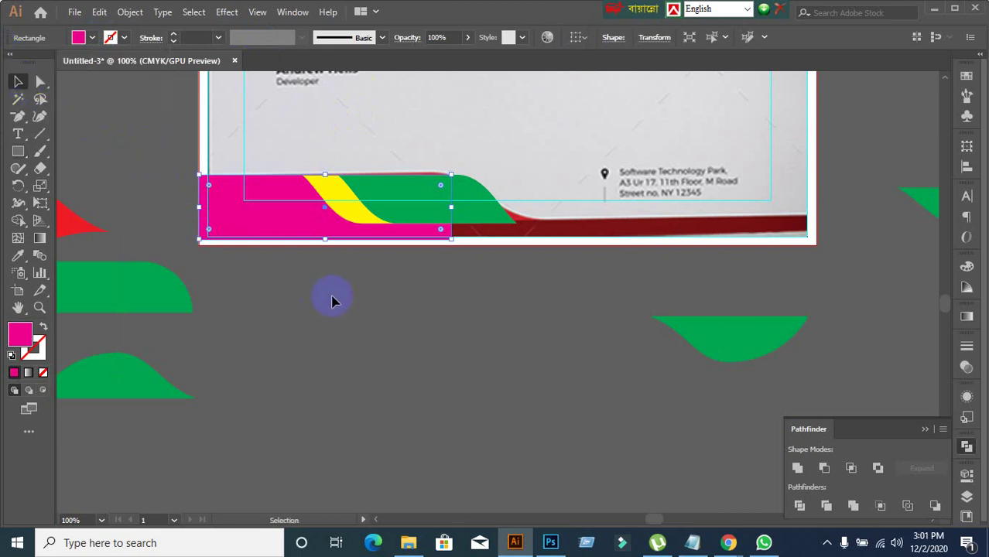
click(370, 345)
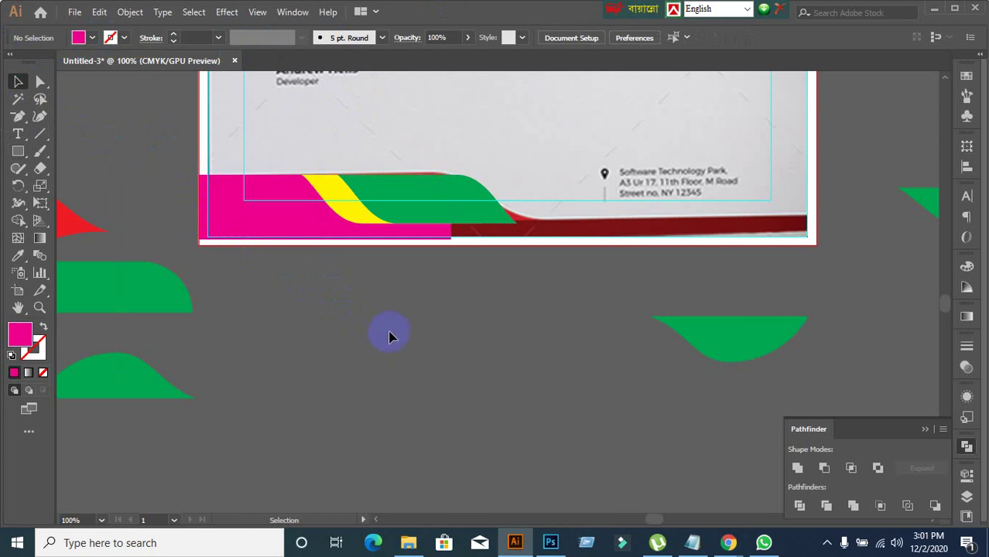
- Stretch the magenta rectangle's lower edge down to the bleed line at the foot of the page
click(284, 224)
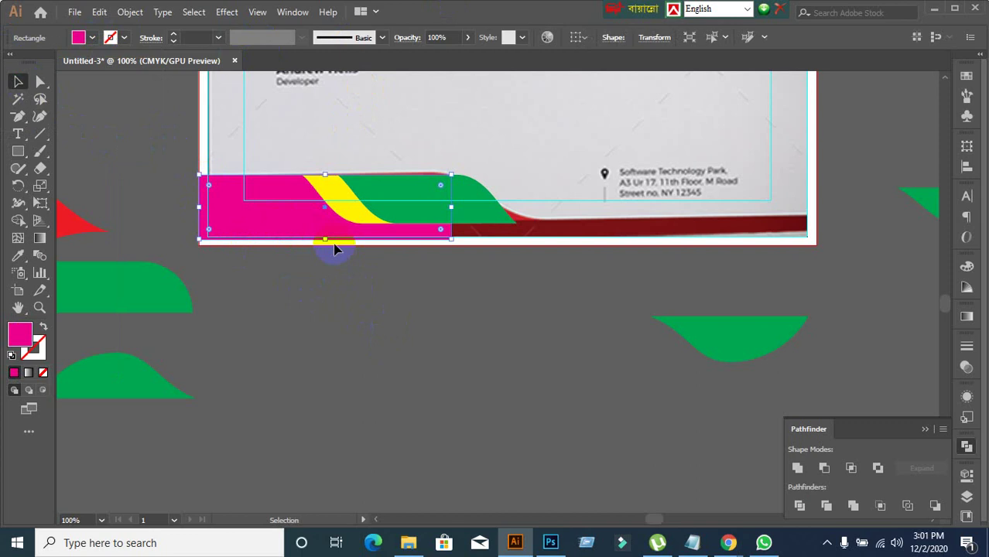
drag(325, 241, 327, 249)
click(342, 309)
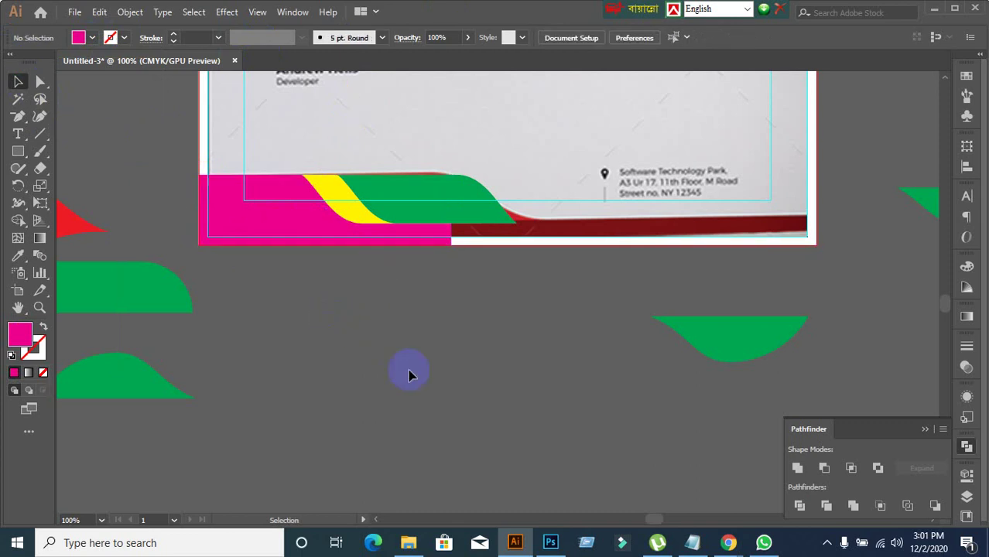
- Move the magenta, yellow and green footer shapes together below the page and shift the spare green curved piece aside
drag(419, 213, 540, 379)
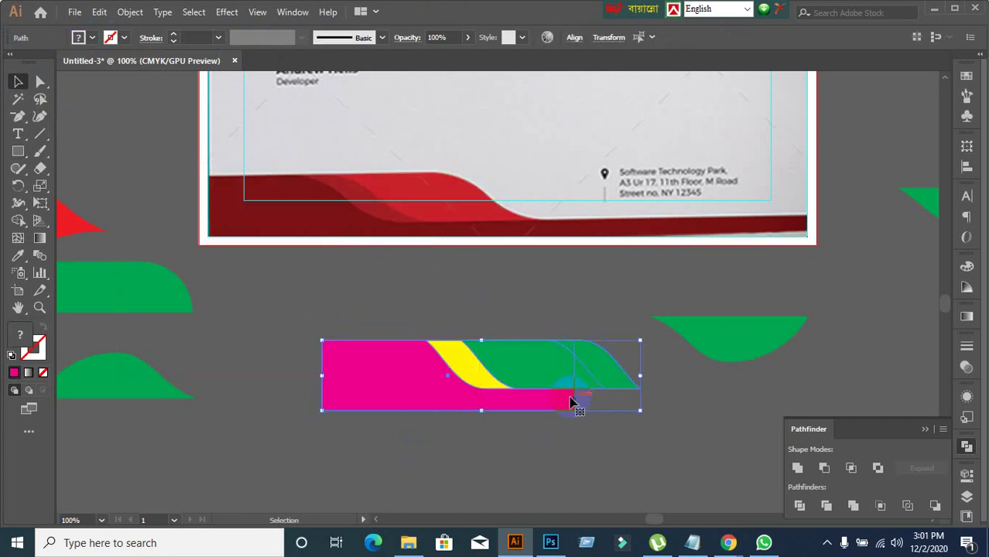
drag(729, 347, 884, 318)
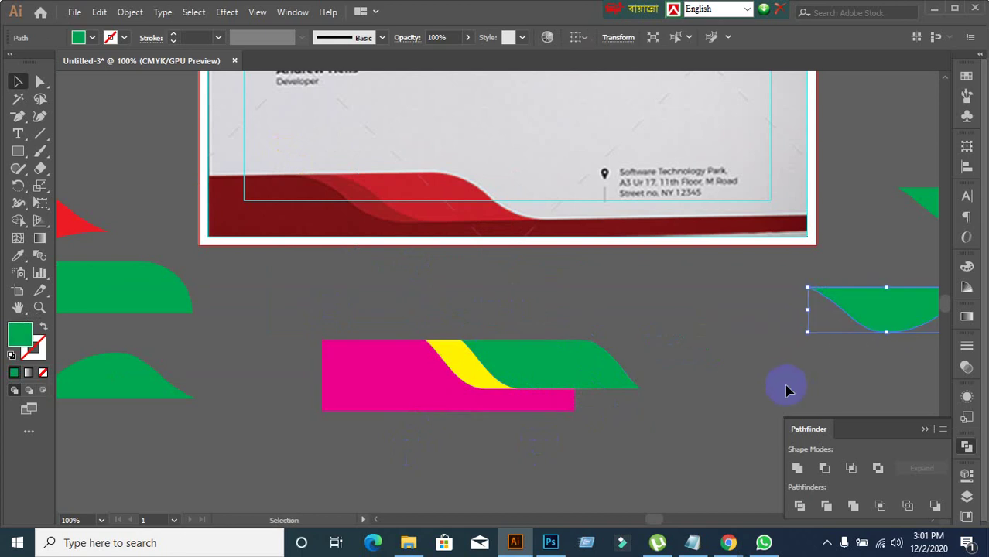
click(667, 443)
click(453, 407)
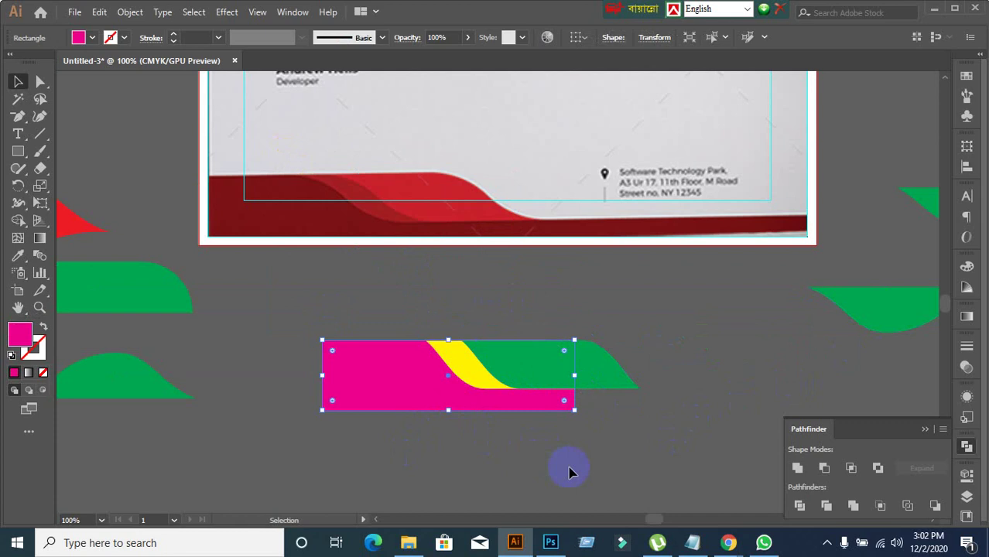
click(566, 472)
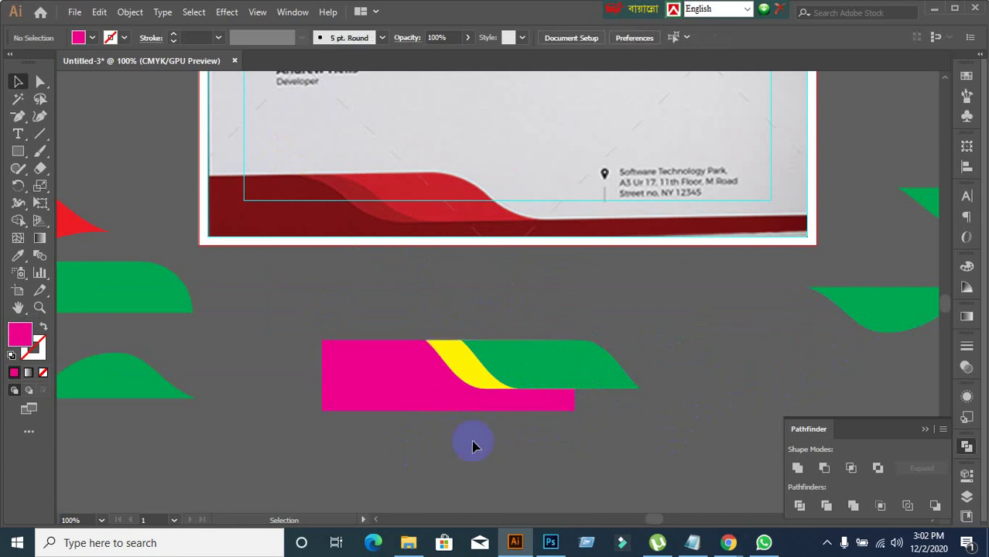
click(367, 391)
click(449, 443)
click(413, 403)
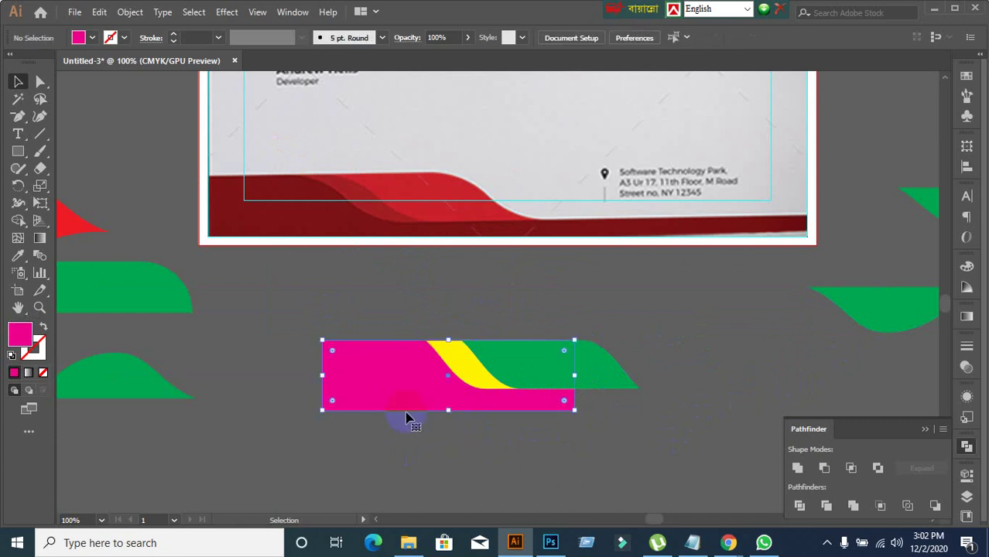
click(424, 469)
drag(378, 397, 384, 452)
key(ctrl+z)
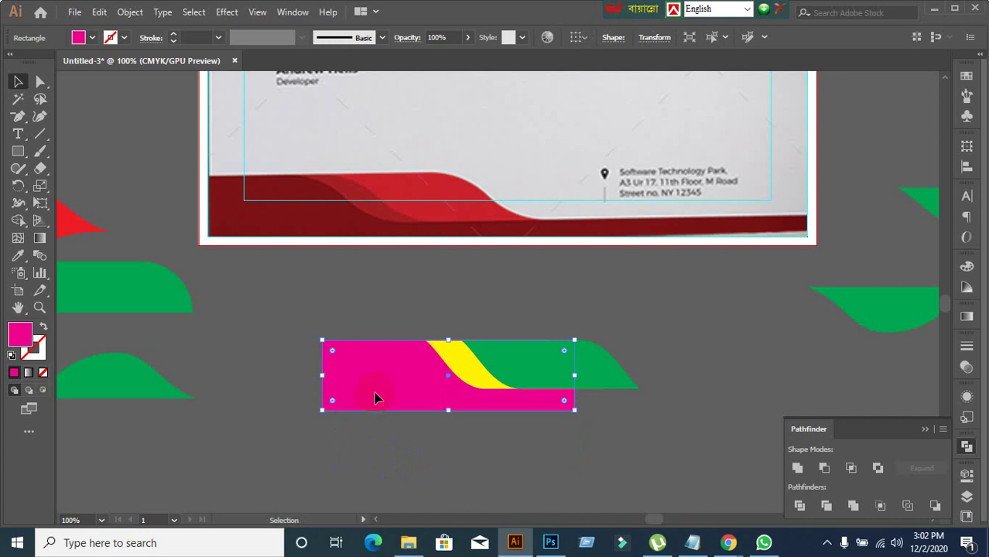
- Duplicate the magenta rectangle straight down over its lower part, try widening the copy to about 4.46 in, and undo the widening
drag(397, 399, 403, 442)
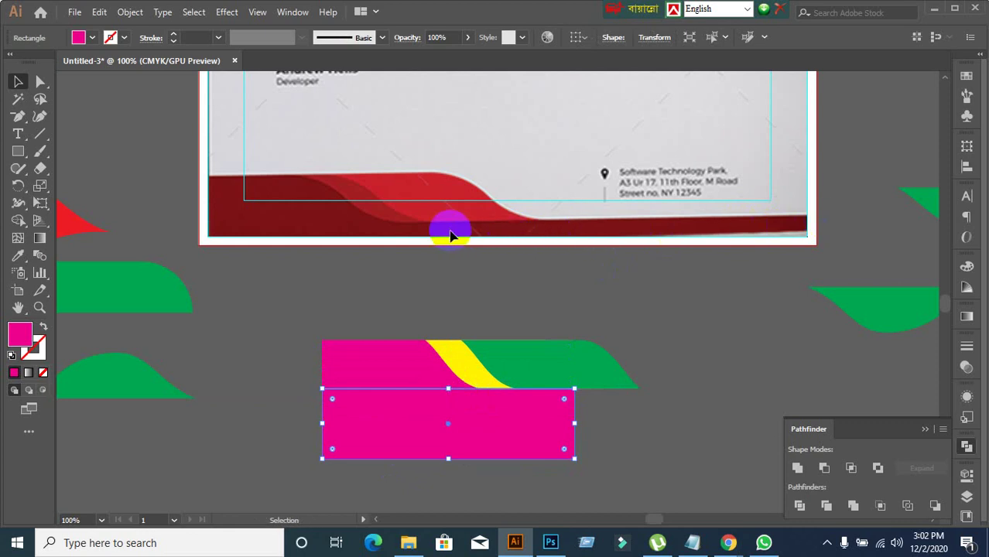
drag(323, 427, 251, 427)
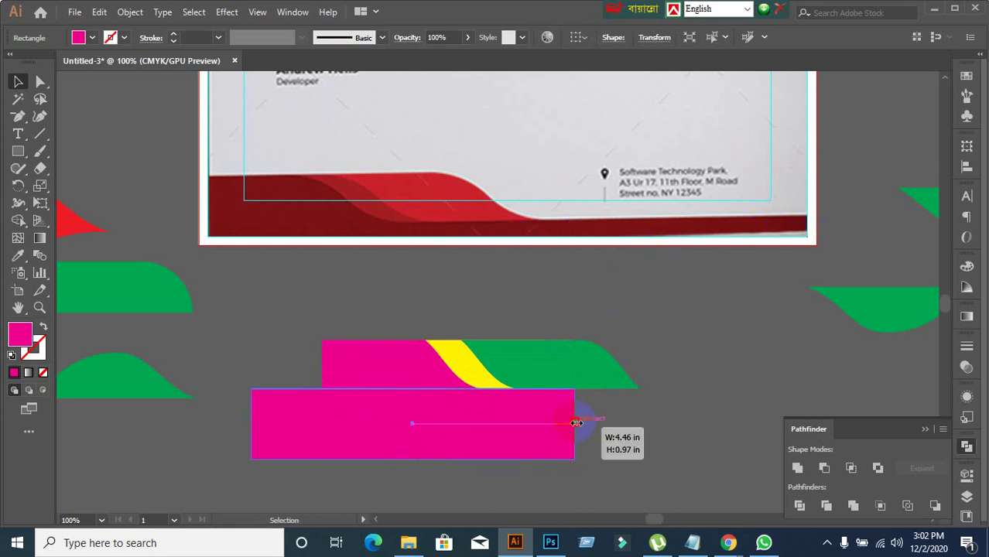
key(ctrl+z)
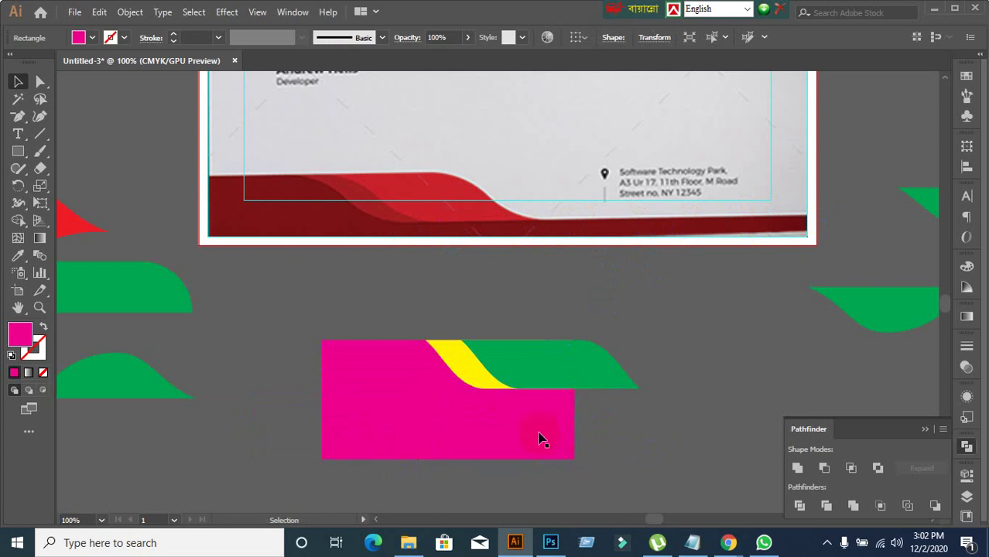
drag(539, 436, 558, 516)
key(ctrl+z)
click(588, 490)
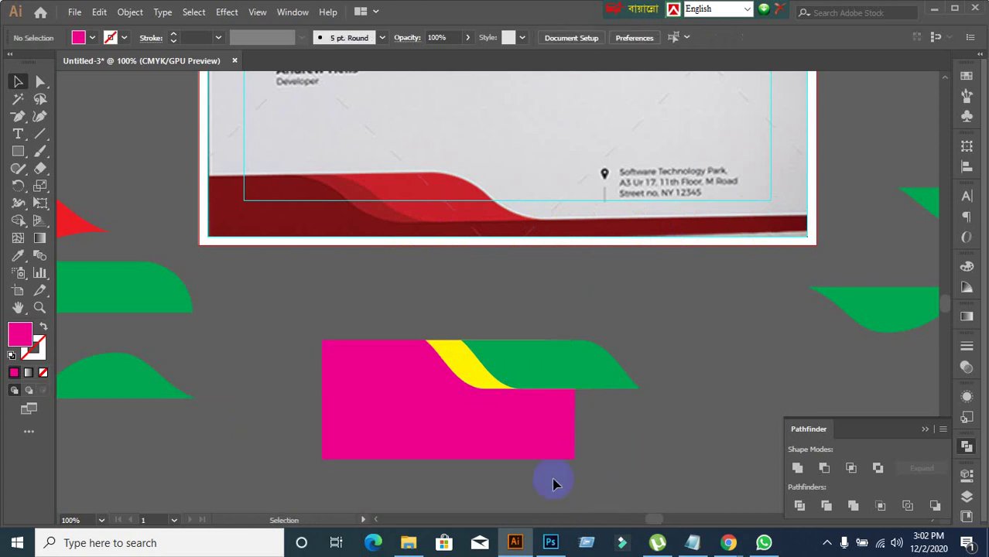
- Try shifting the duplicated magenta rectangle further down, undo the move, and delete the copy
click(423, 452)
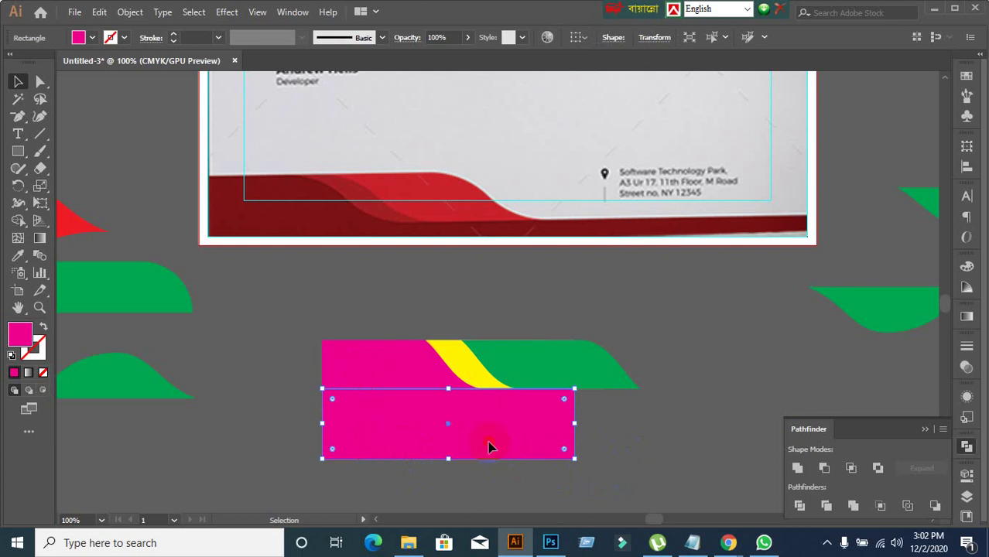
drag(489, 447, 490, 474)
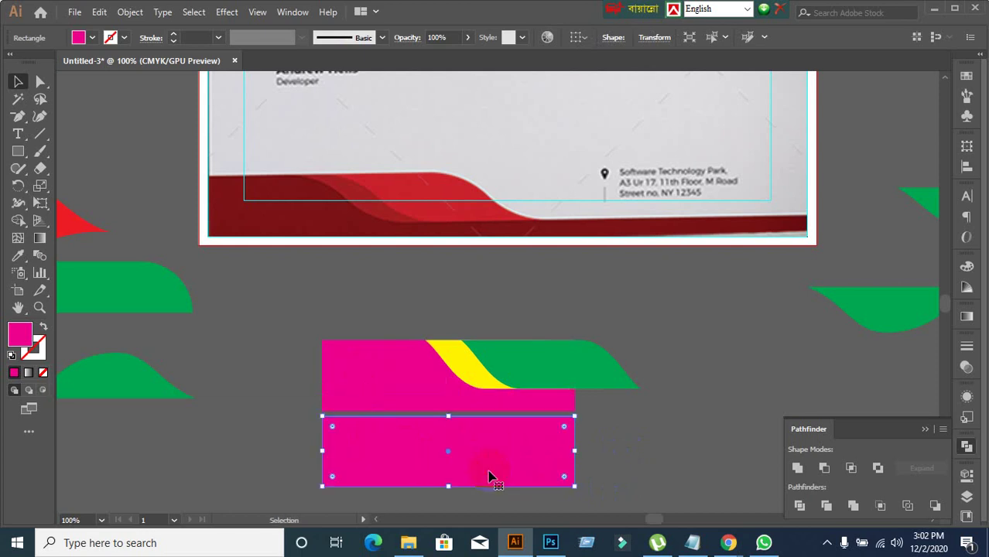
key(ctrl)
key(ctrl+z)
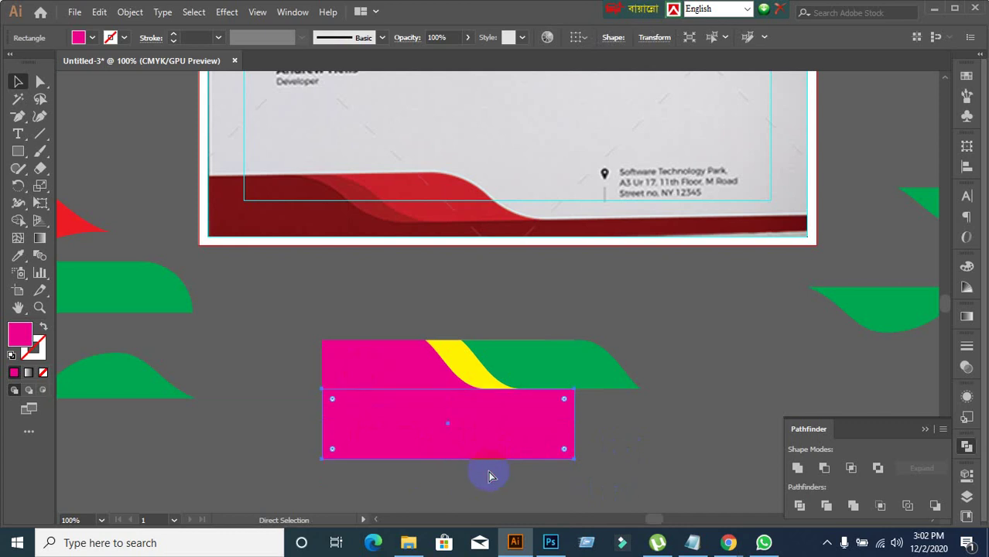
key(ctrl)
drag(486, 455, 526, 489)
key(Delete)
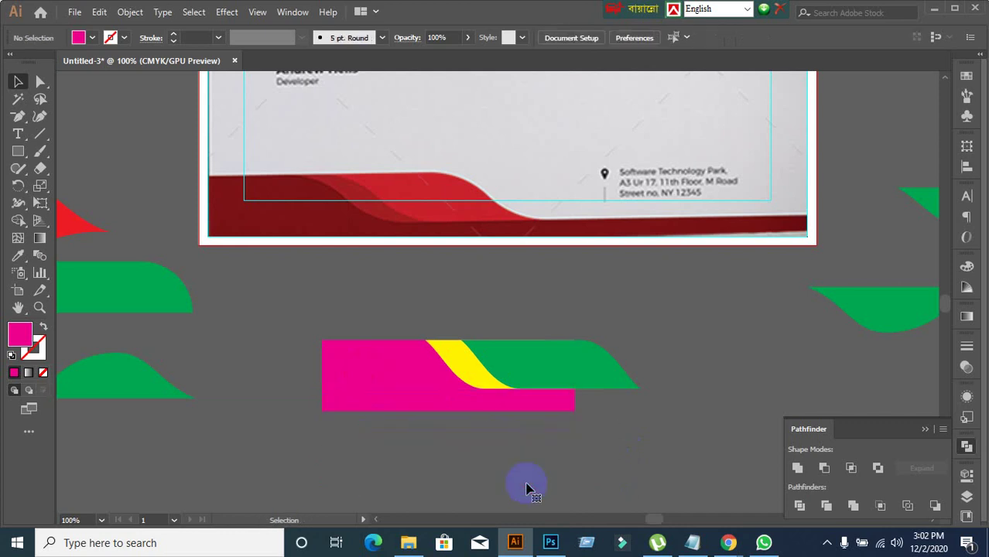
drag(568, 433, 490, 277)
scroll(355, 255, up, 1)
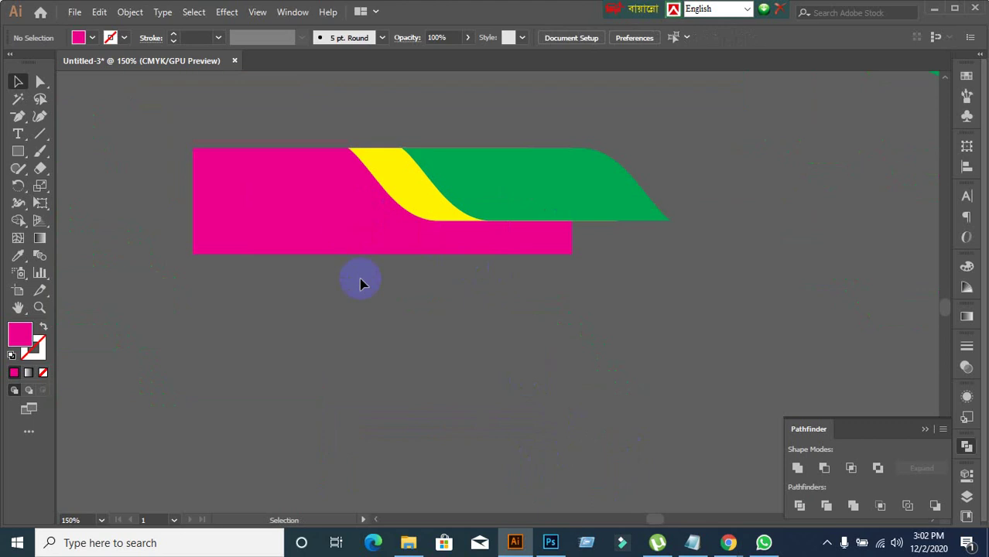
scroll(387, 331, down, 1)
scroll(385, 340, up, 2)
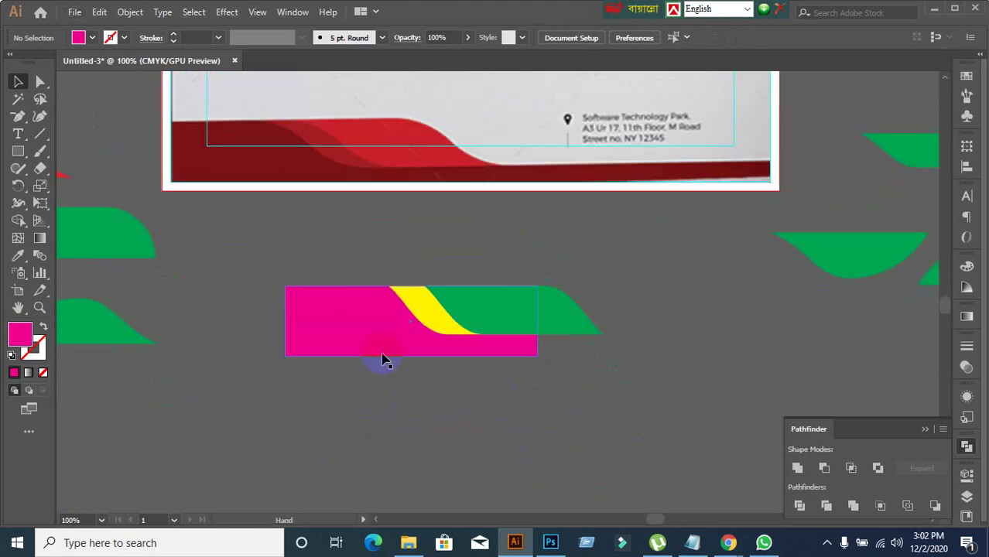
click(382, 353)
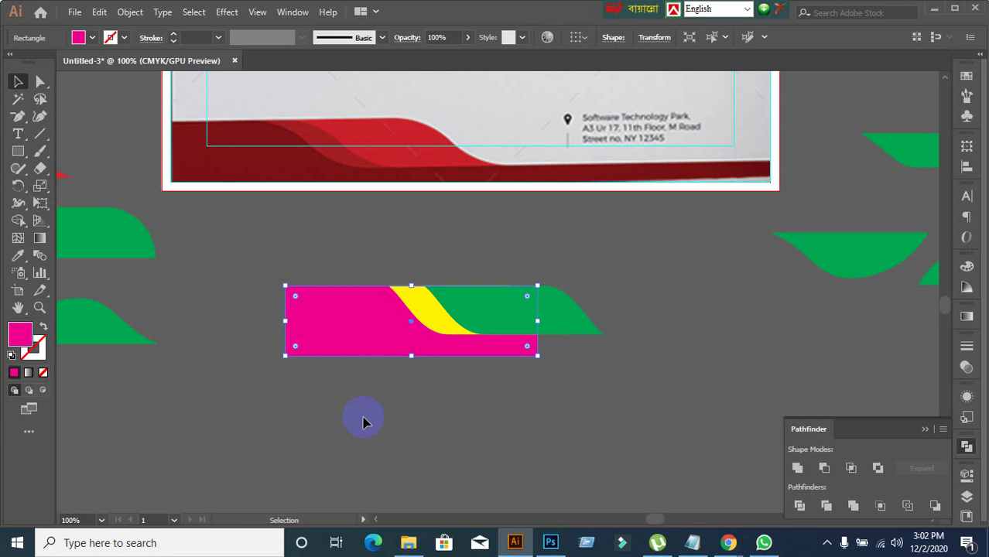
click(359, 418)
drag(336, 322, 349, 381)
key(ctrl+z)
- Change the magenta rectangle's fill to dark red
click(92, 38)
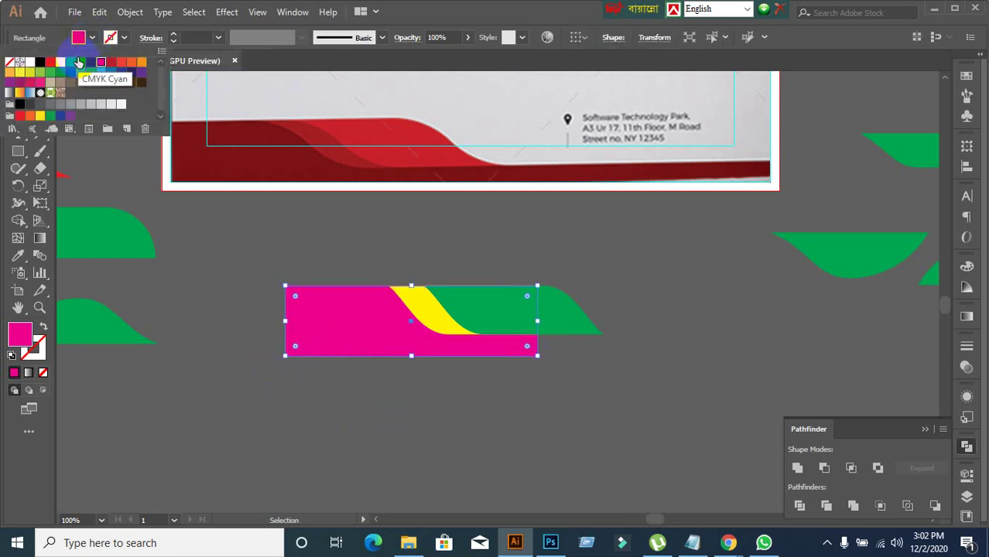
click(70, 62)
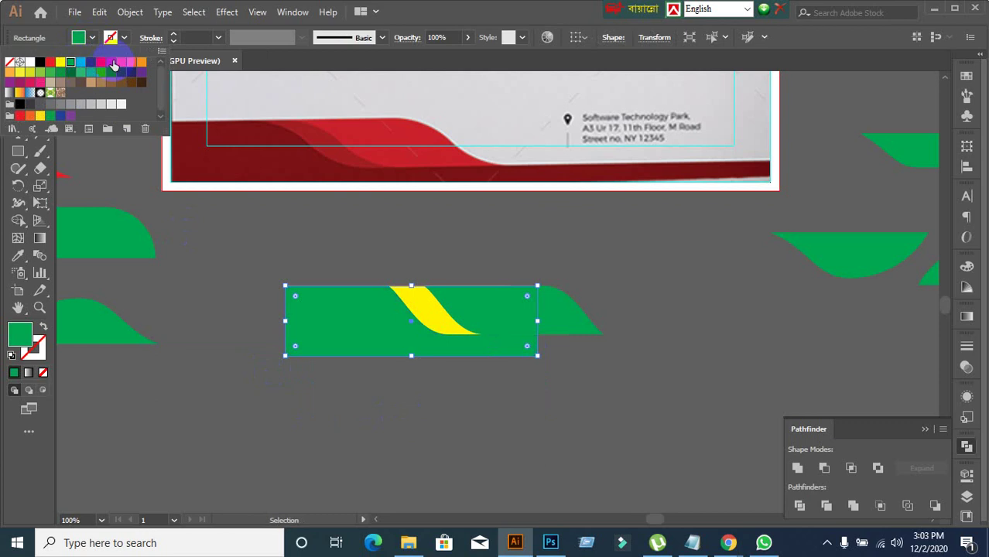
click(113, 61)
click(191, 224)
click(339, 359)
click(339, 338)
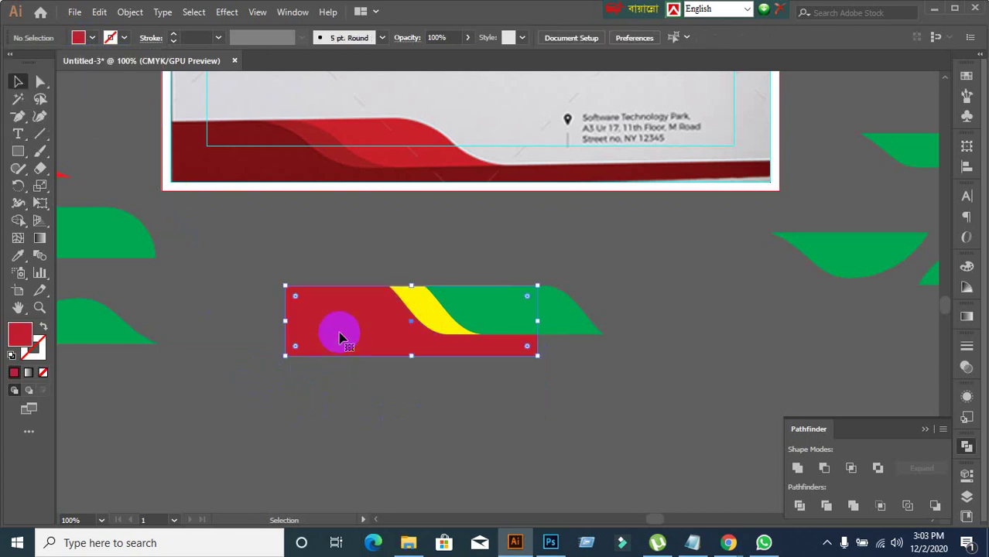
- Draw a horizontal line along the green shape's lower edge across the red rectangle, extending well past both sides
drag(40, 134, 97, 139)
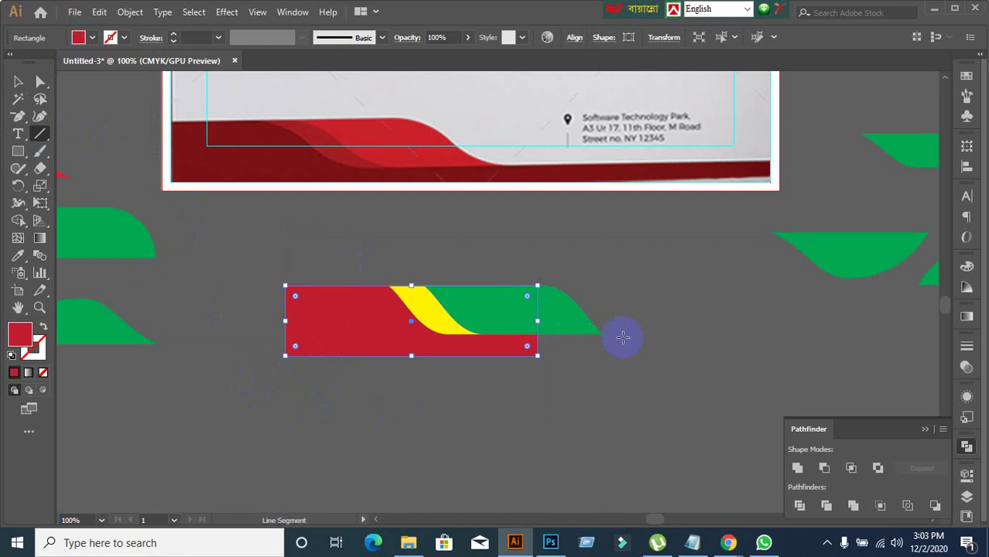
drag(610, 334, 204, 333)
click(40, 81)
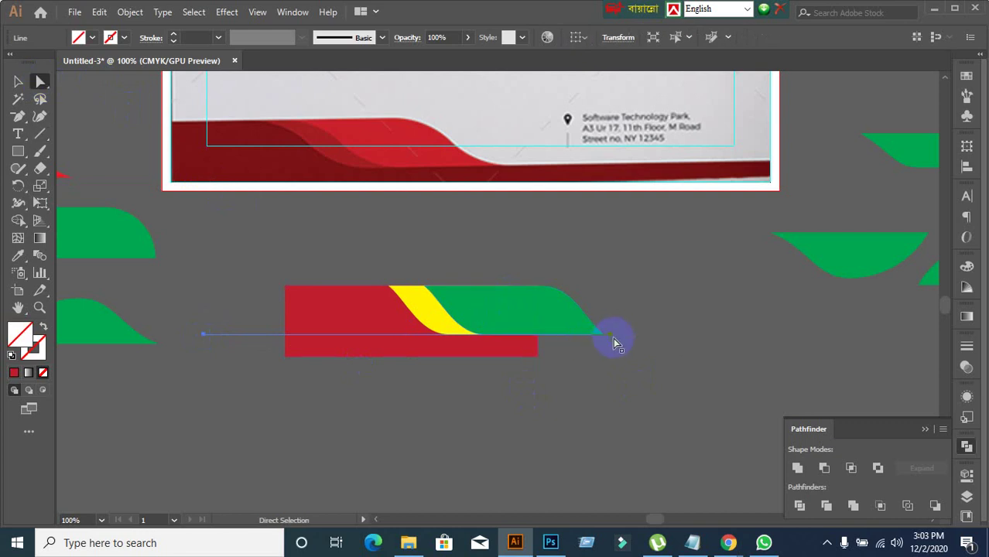
drag(613, 336, 681, 335)
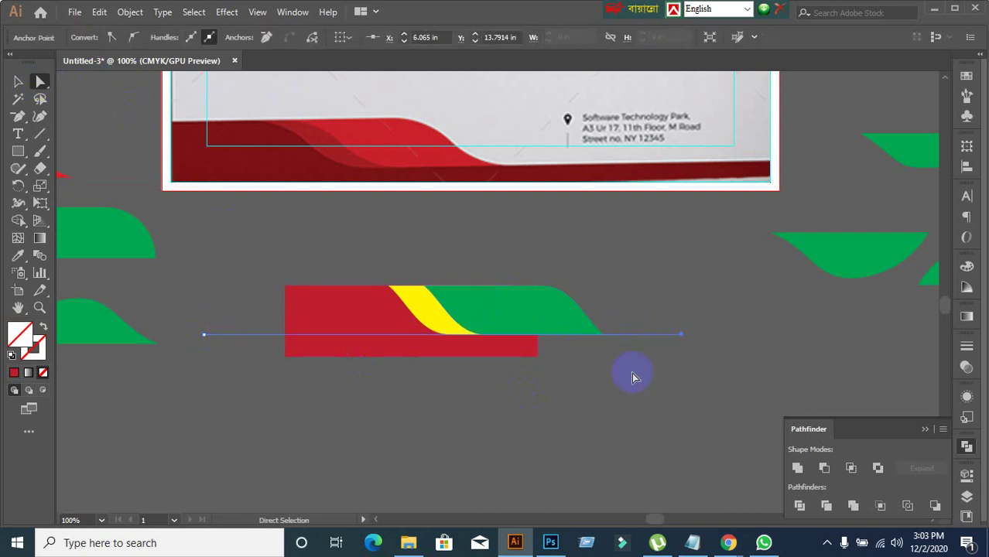
click(18, 82)
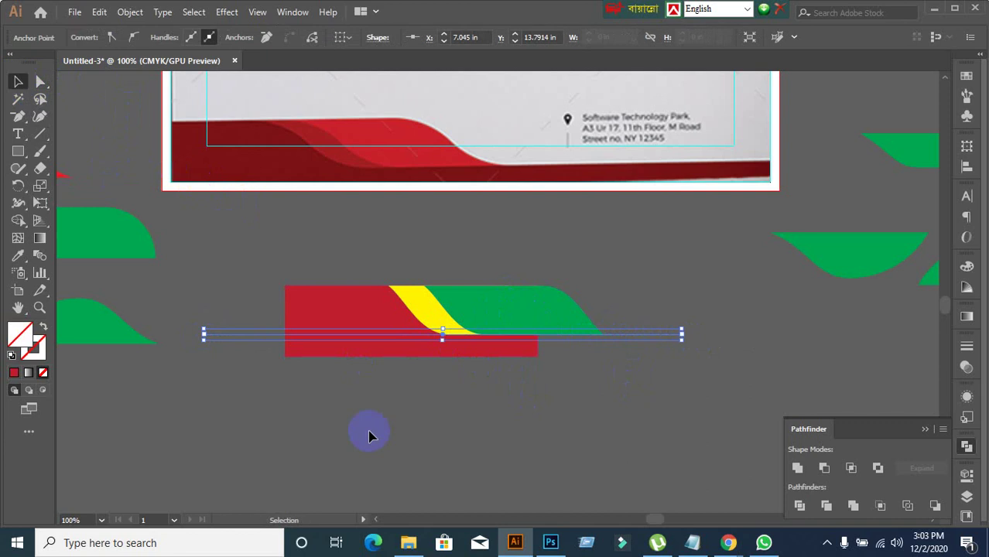
click(374, 420)
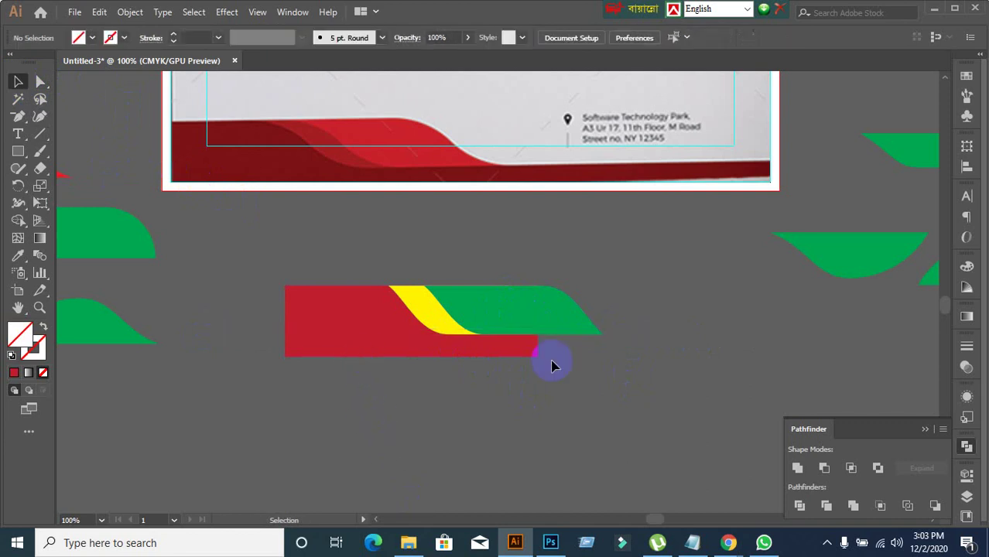
- Divide the red rectangle along the horizontal line with Pathfinder and ungroup the resulting pieces
click(643, 334)
shift+click(356, 315)
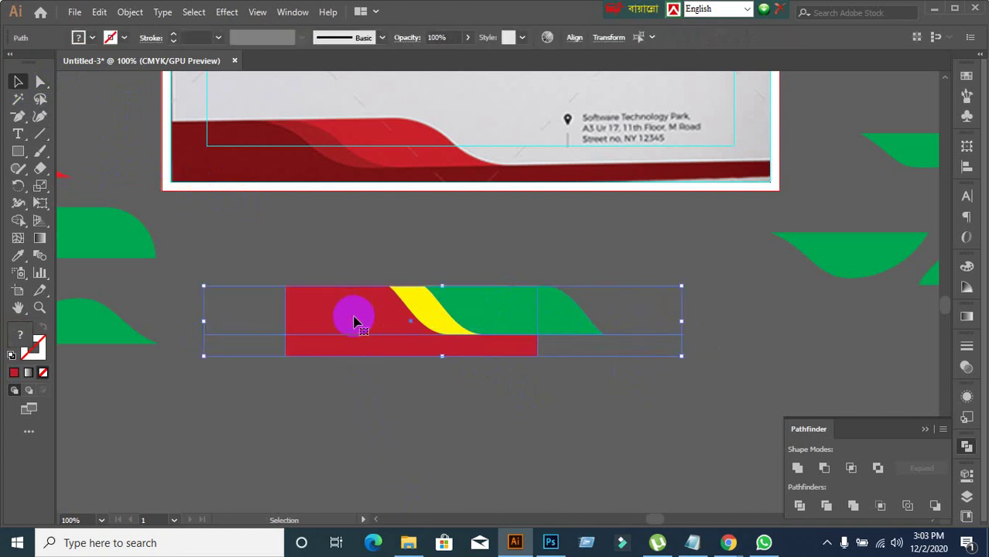
click(801, 507)
right_click(412, 356)
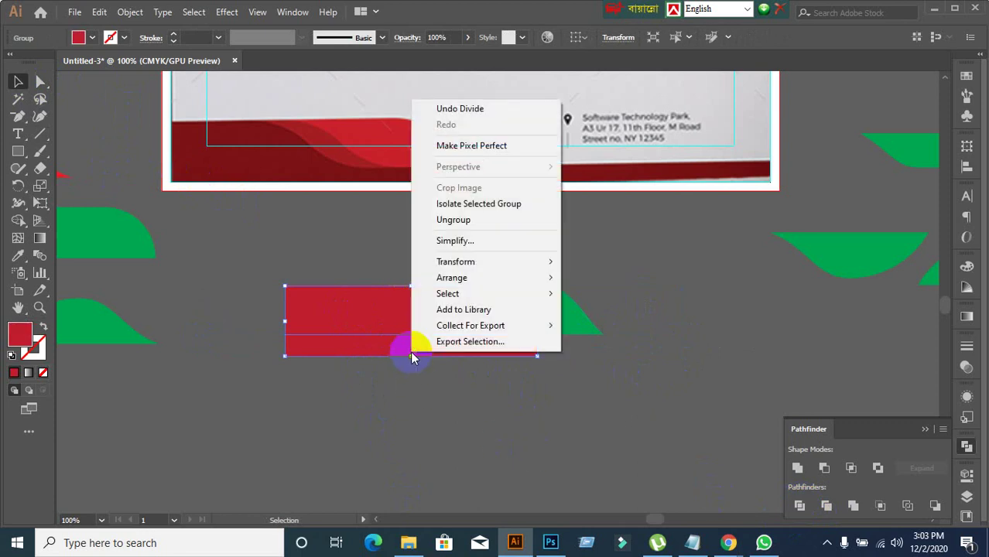
click(465, 220)
click(547, 356)
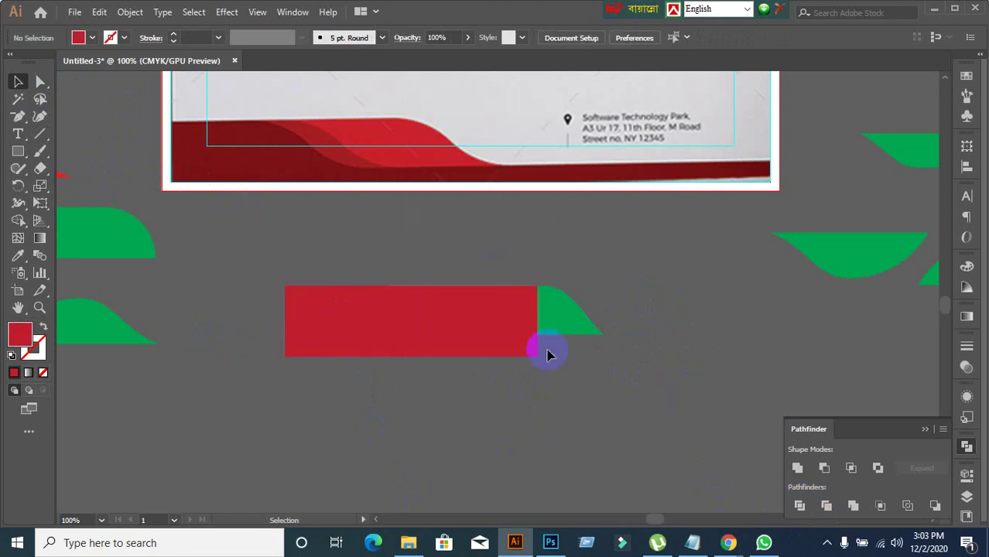
- Pull the upper piece of the divided red rectangle off the footer shapes and delete it
drag(484, 309, 660, 254)
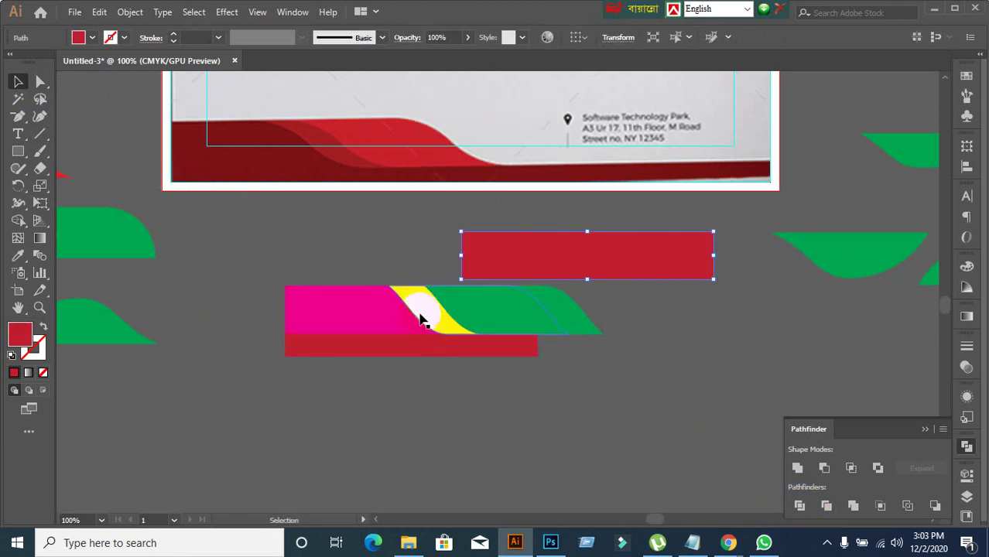
key(Delete)
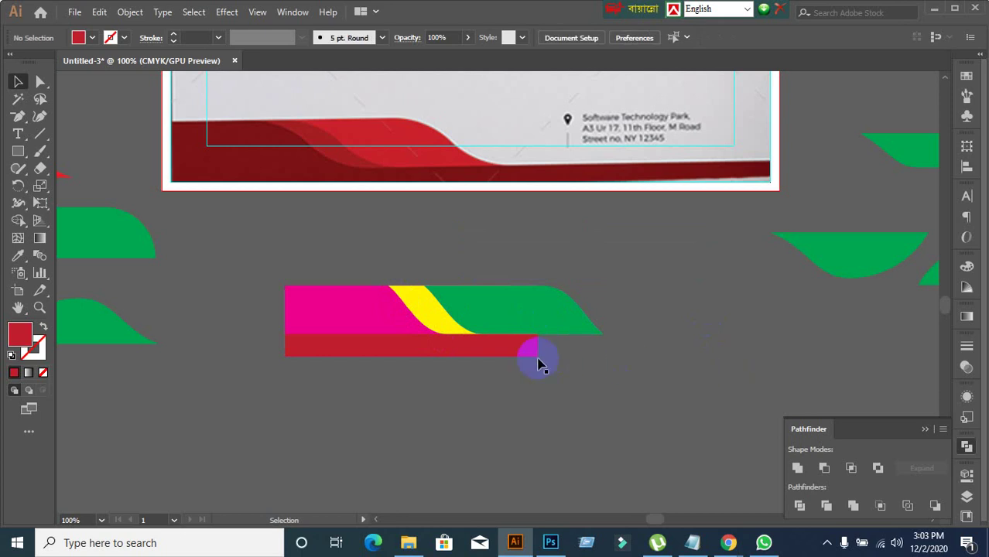
click(526, 346)
click(633, 426)
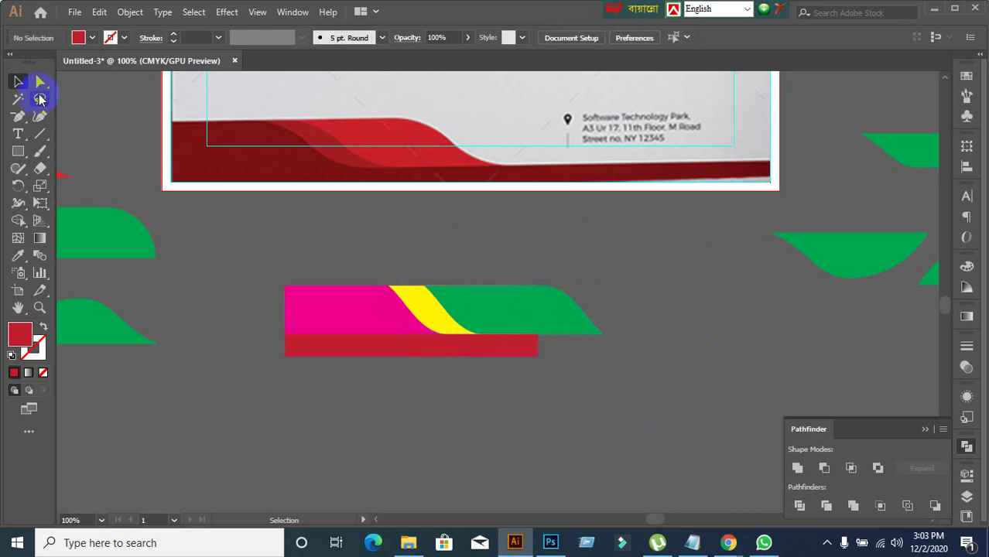
- Extend the red strip's right edge well past the green shape, making the strip about 8.7 in wide
drag(40, 82, 111, 90)
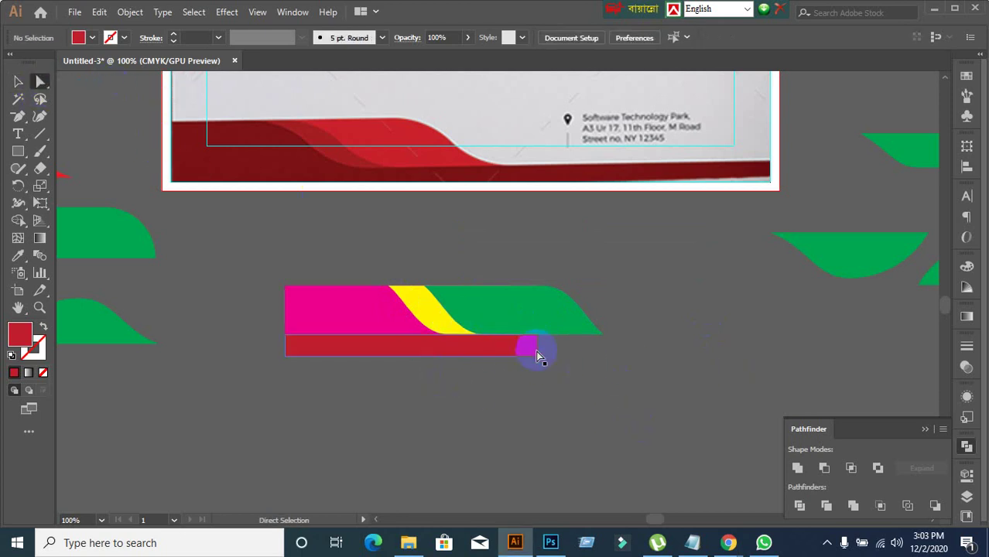
drag(535, 349, 916, 347)
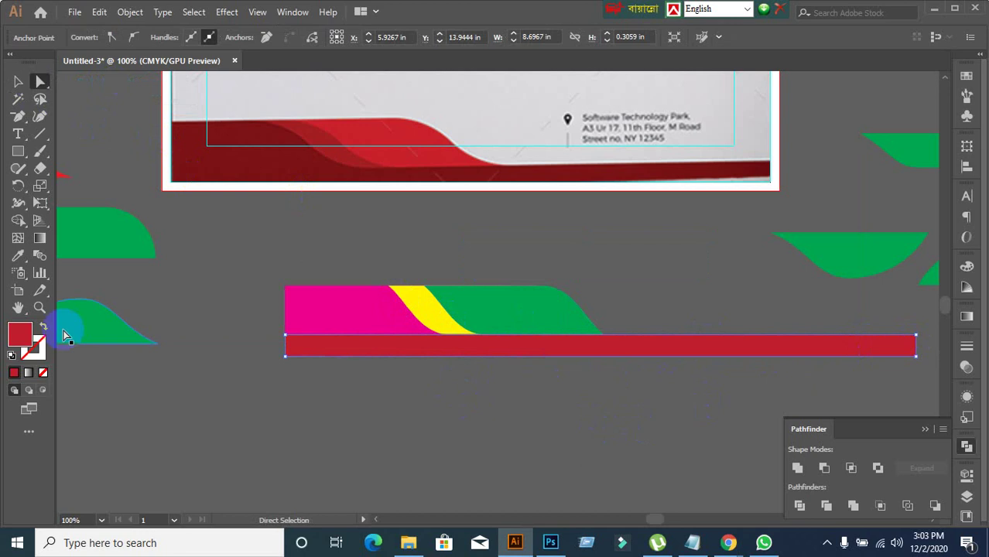
click(18, 81)
click(158, 305)
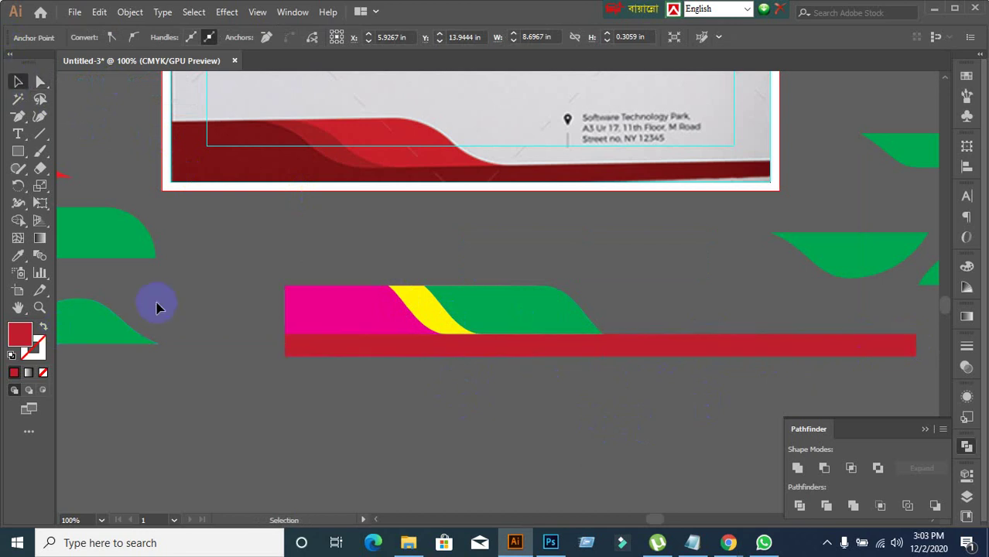
- Unite the magenta rectangle and the long red strip into one shape with Pathfinder
drag(261, 316, 325, 401)
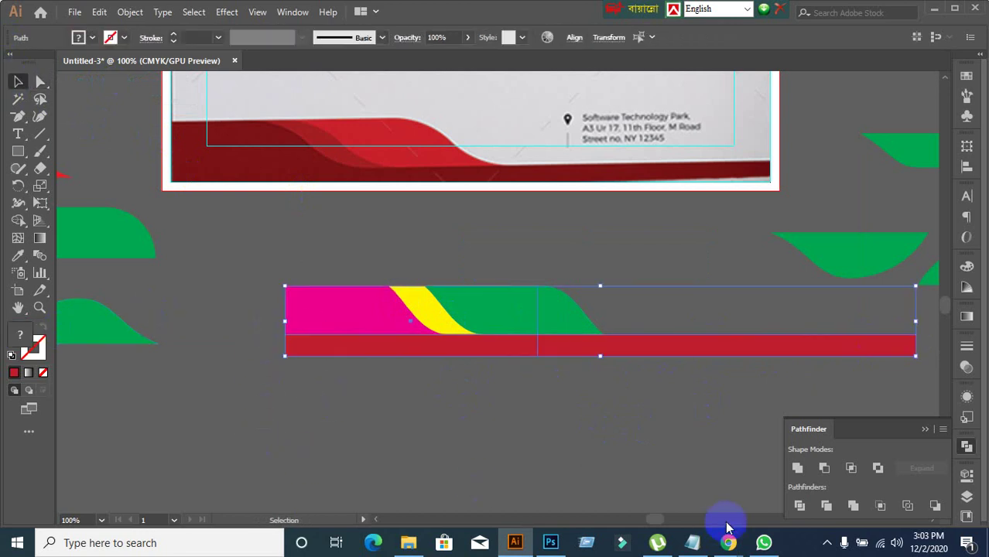
click(568, 452)
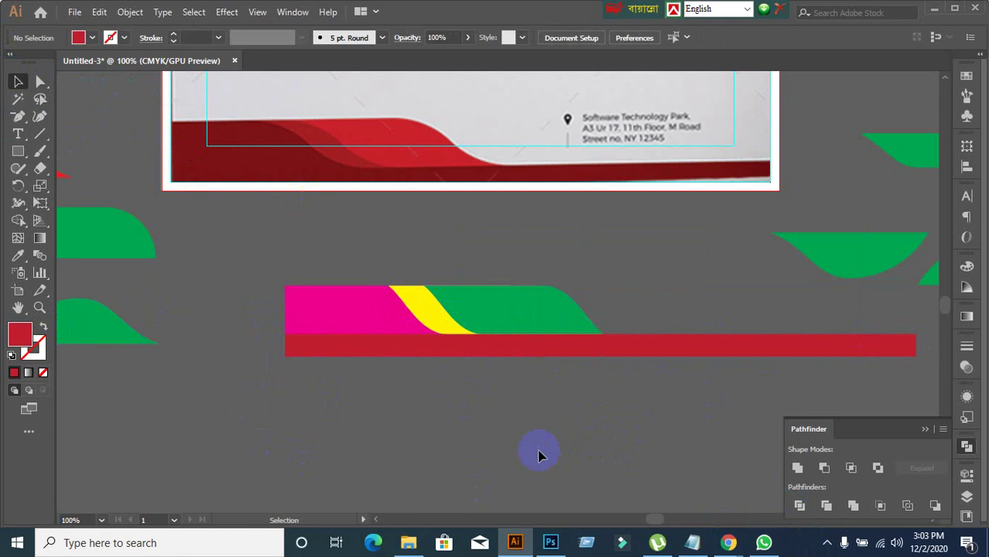
click(321, 319)
shift+click(691, 352)
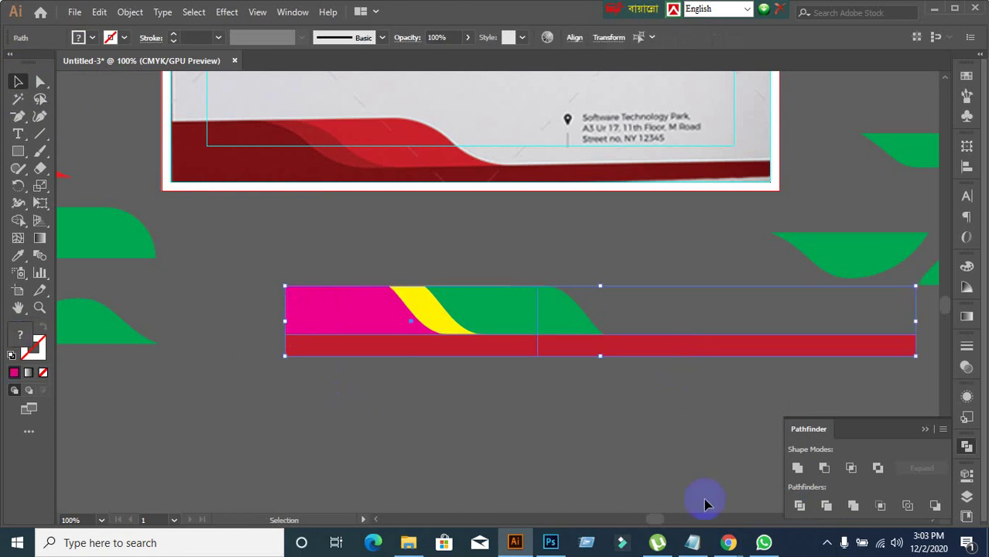
click(797, 470)
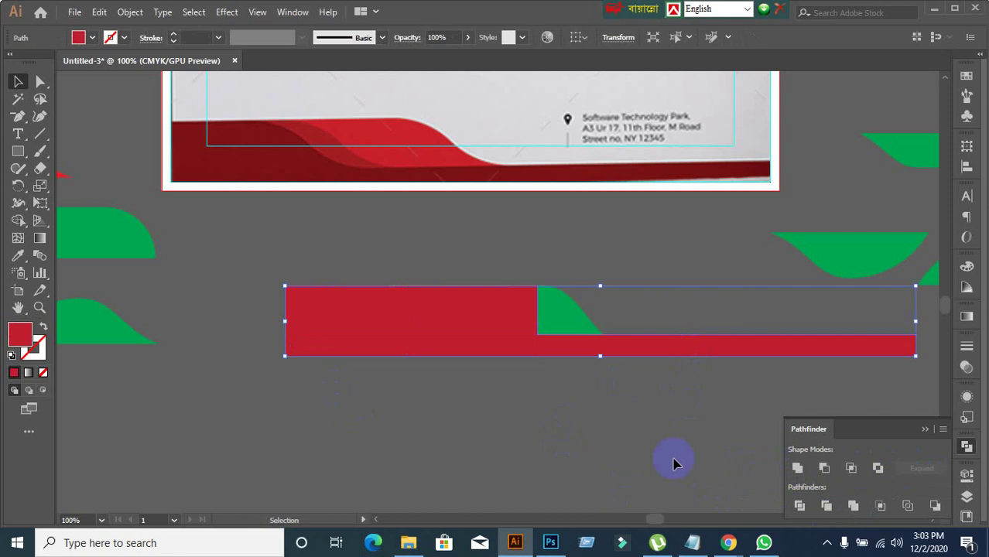
- Send the united red shape backward until it lies behind the yellow and green shapes
key(ctrl+[)
key(ctrl+[)
click(601, 413)
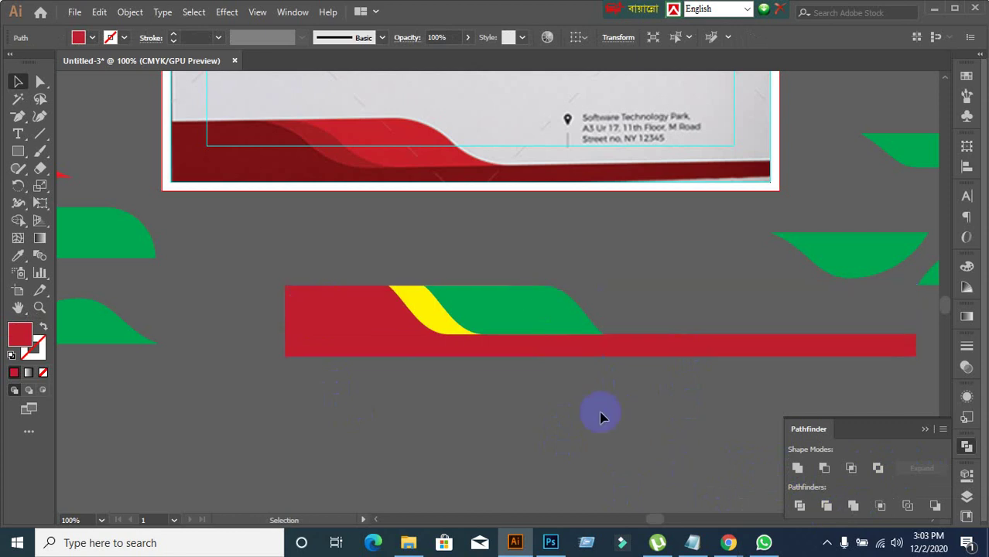
click(499, 424)
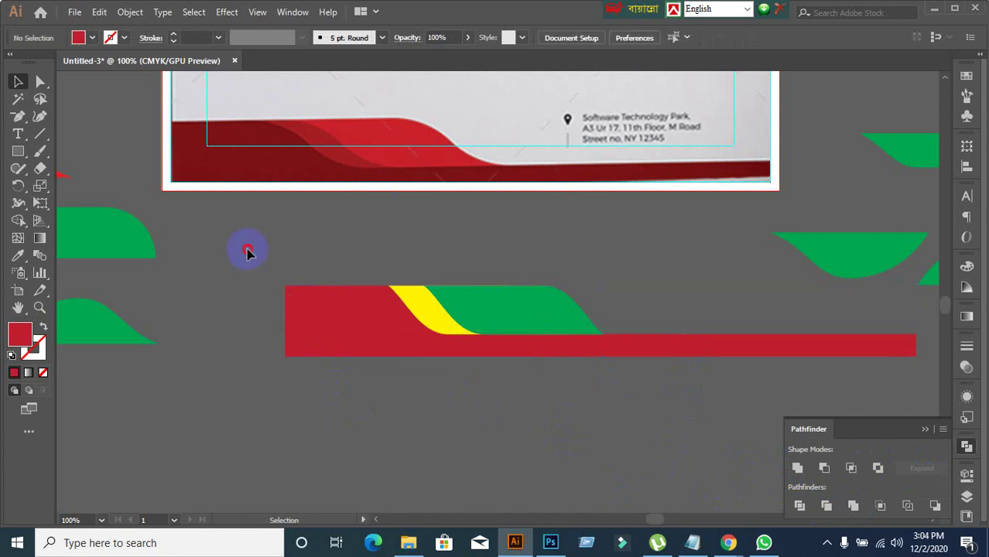
- Move the whole footer artwork slightly left and down below the artboard
drag(248, 252, 603, 399)
drag(552, 351, 455, 360)
click(441, 360)
click(486, 463)
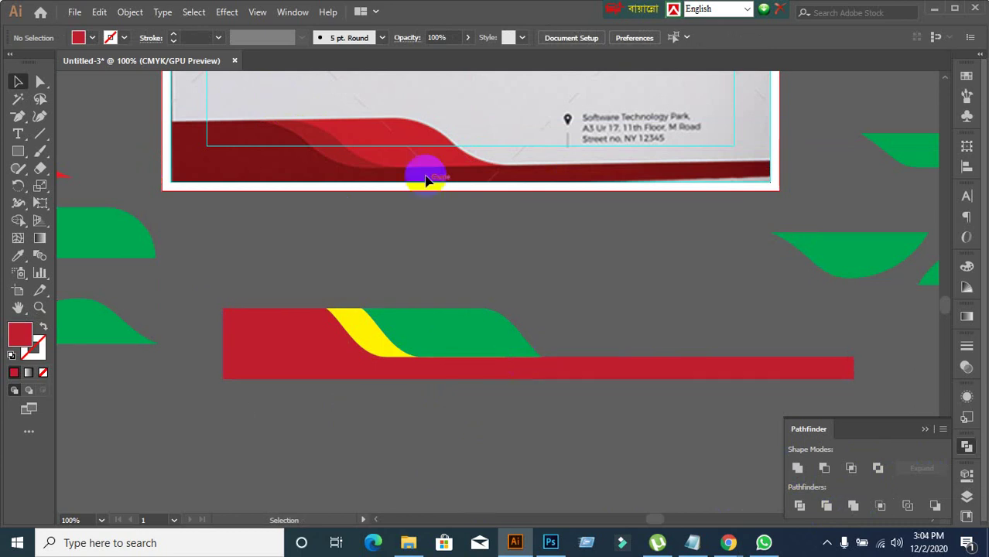
- Try the footer artwork over the reference letterhead's footer, and move it back below the artboard
scroll(445, 370, up, 1)
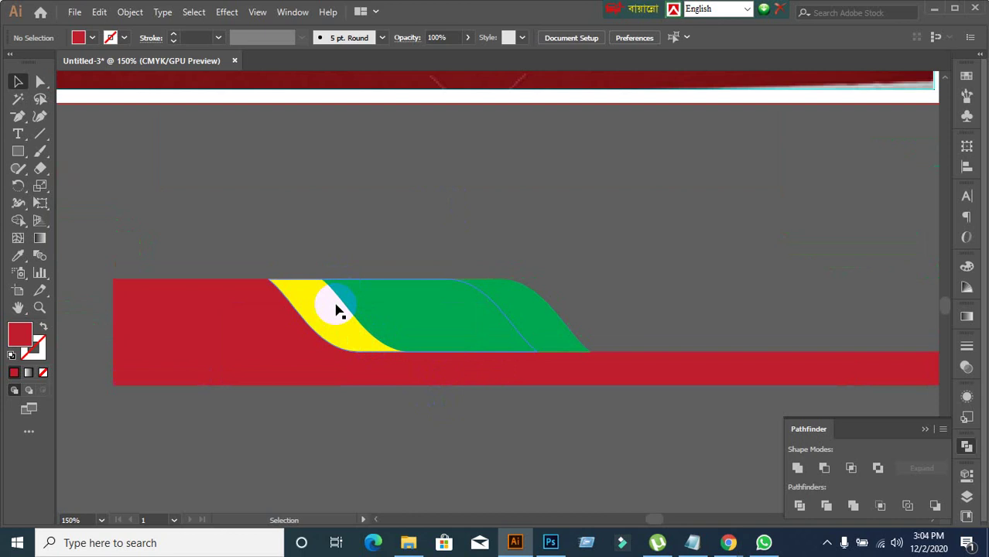
scroll(508, 387, down, 2)
scroll(496, 403, up, 1)
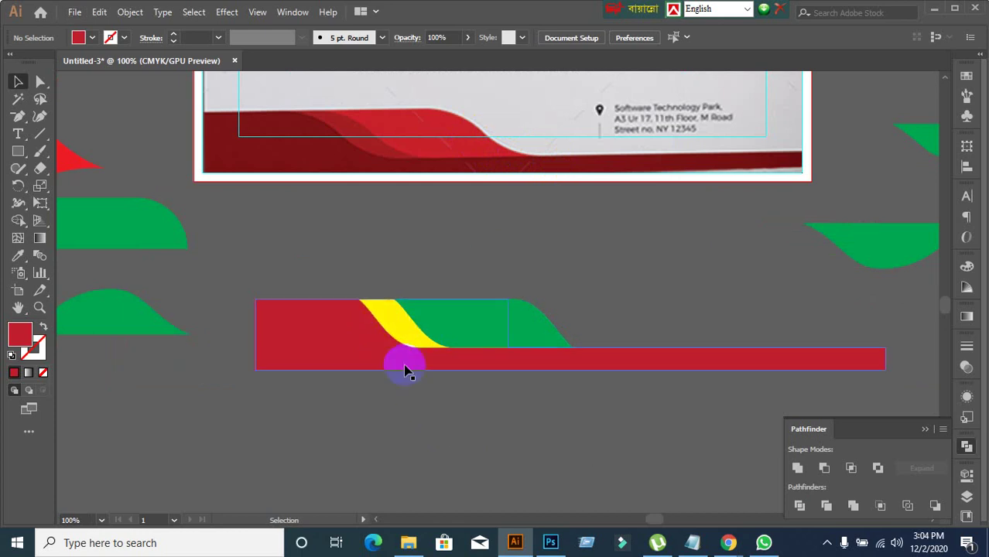
scroll(380, 387, down, 1)
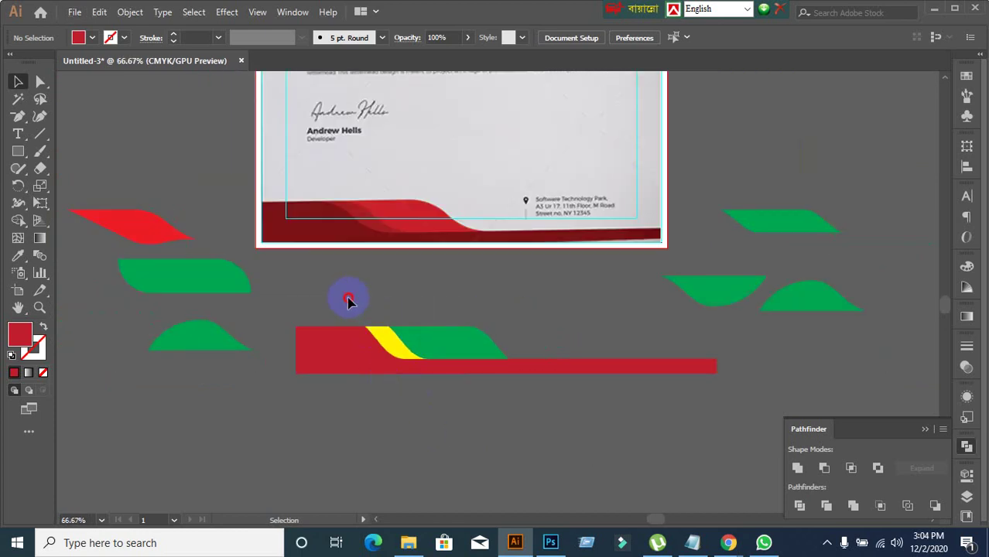
click(418, 369)
drag(418, 370, 370, 218)
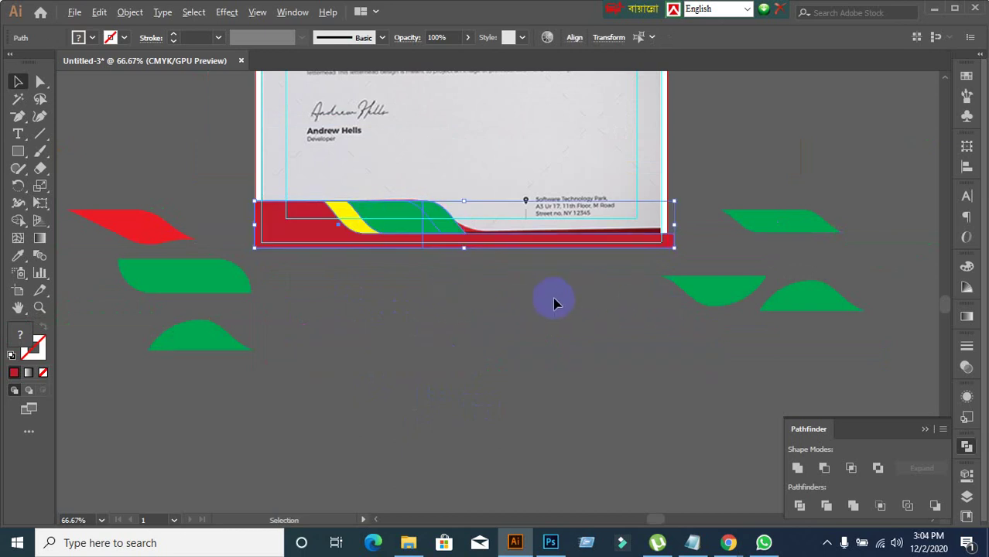
drag(393, 226, 461, 327)
click(453, 424)
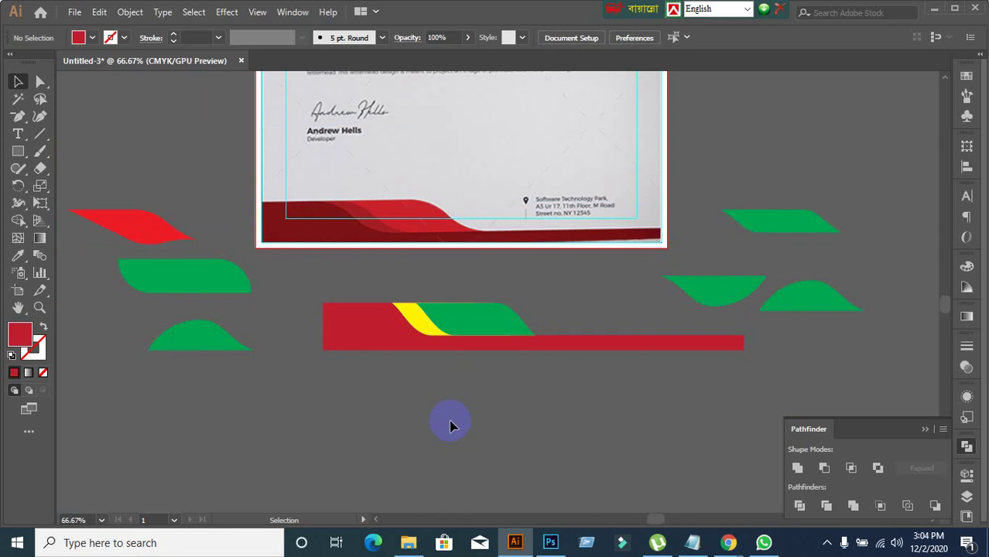
- Compare the green and yellow S-curved shapes with the matching red bands in the reference footer
scroll(454, 367, up, 3)
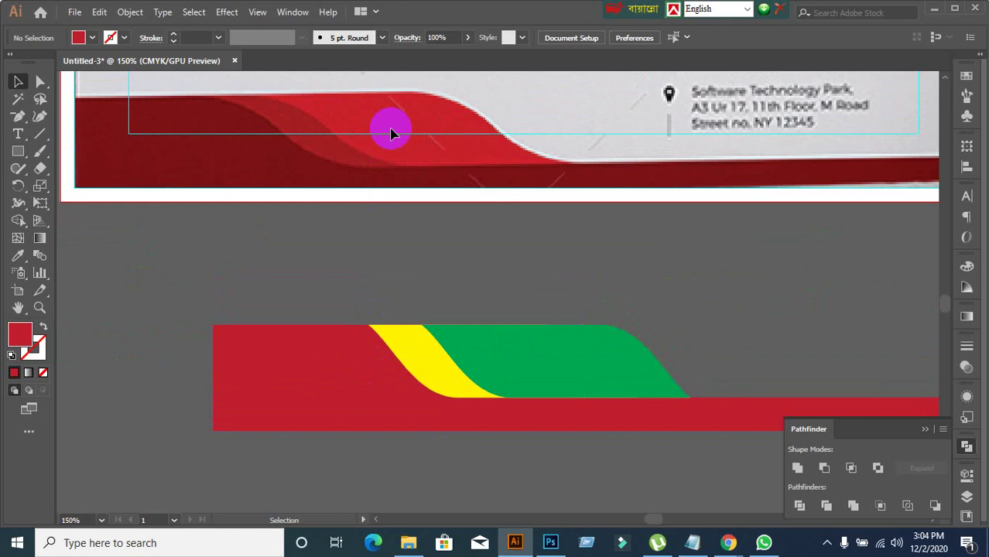
click(497, 344)
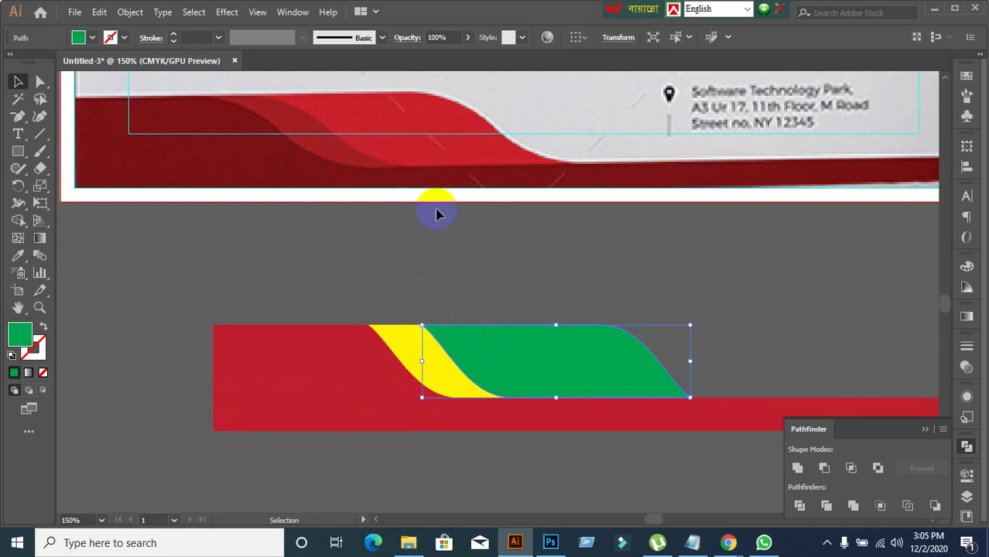
click(415, 122)
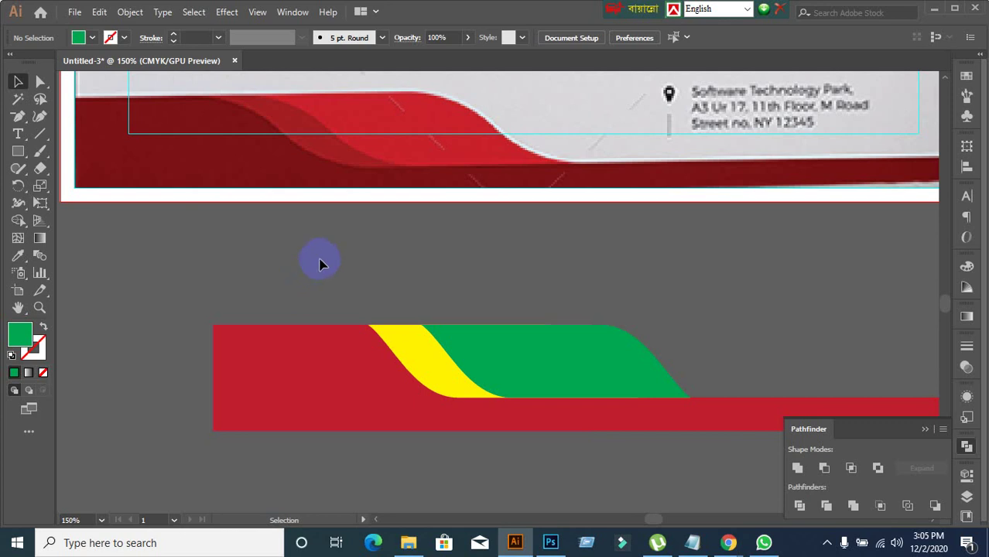
click(437, 389)
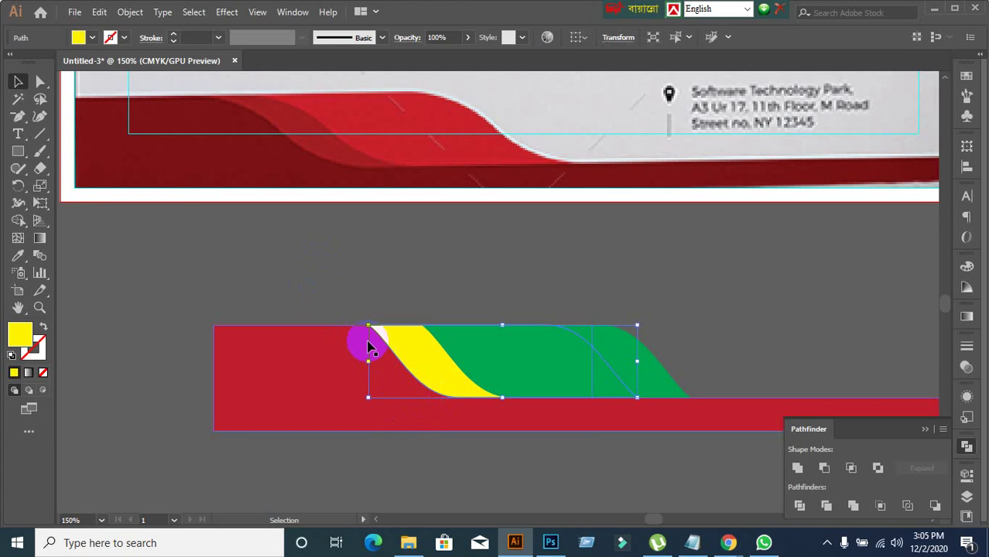
click(524, 493)
scroll(480, 480, down, 1)
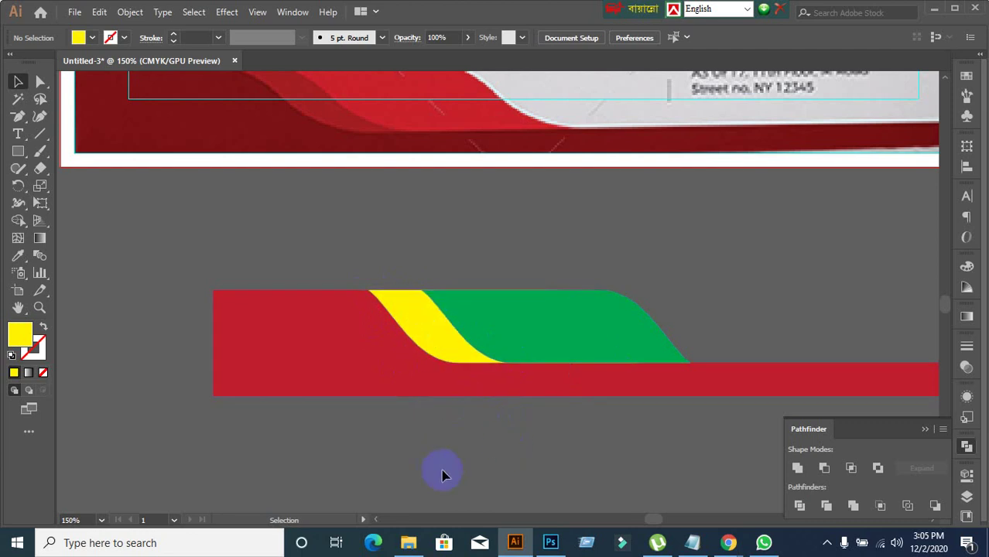
scroll(457, 372, up, 1)
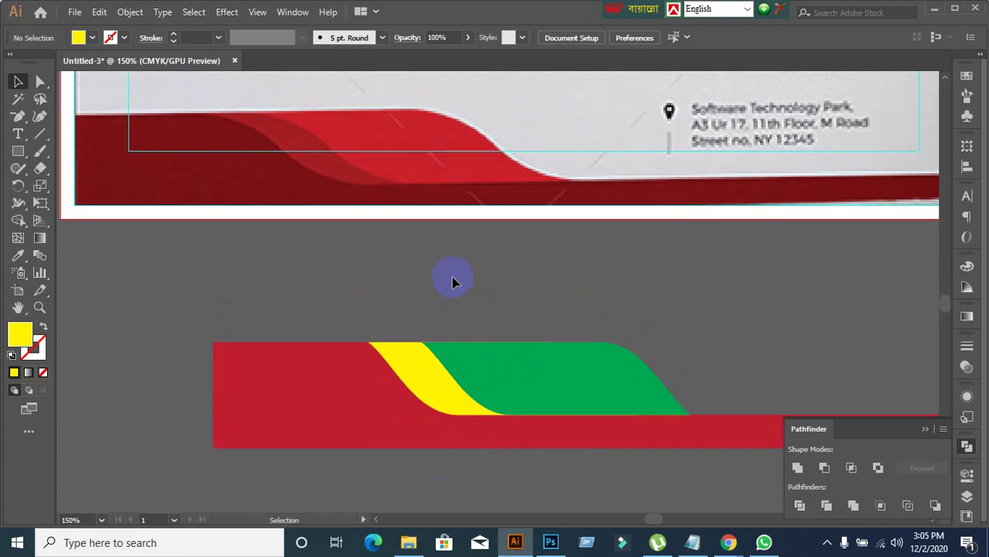
scroll(451, 276, down, 1)
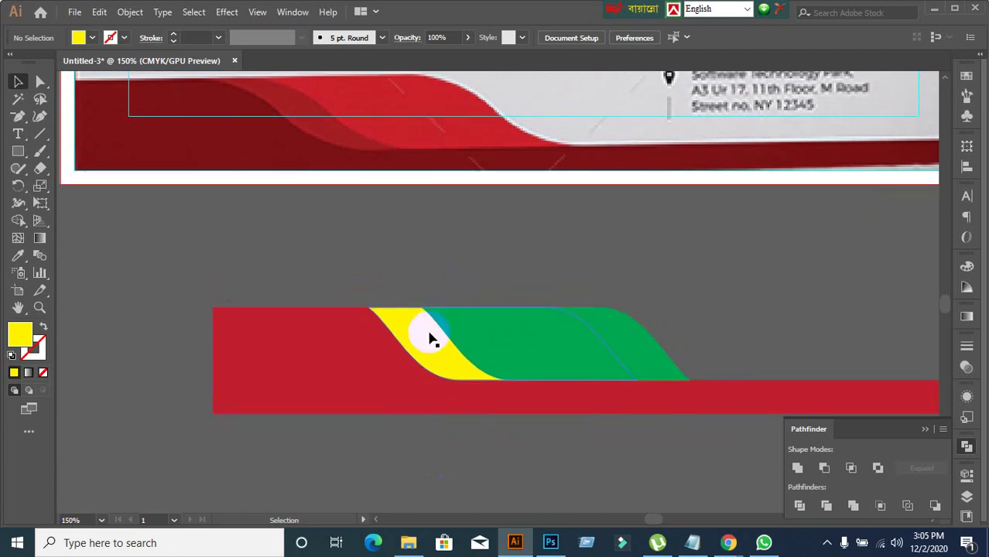
- Examine how the yellow and green S-curved shapes overlap along their shared top and bottom edges
click(431, 338)
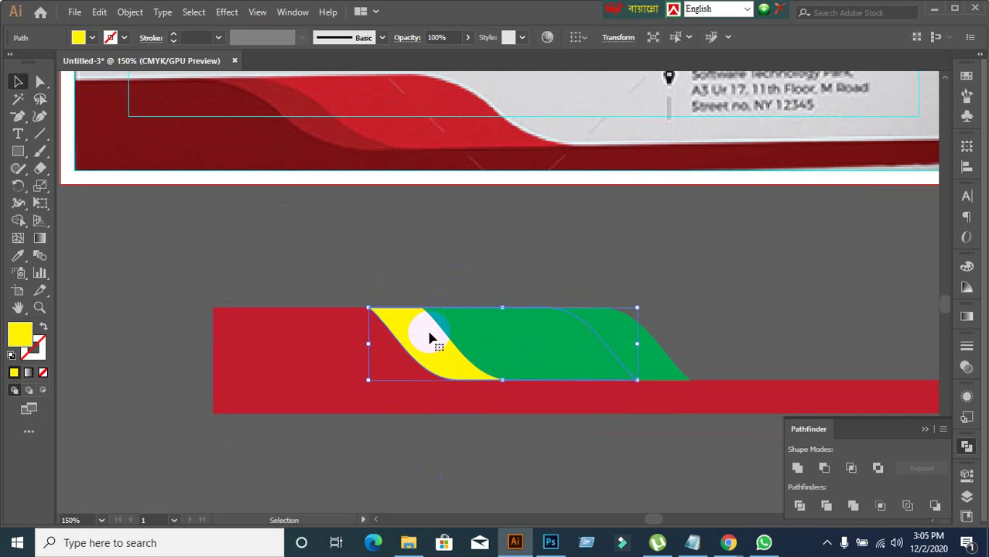
scroll(568, 431, up, 2)
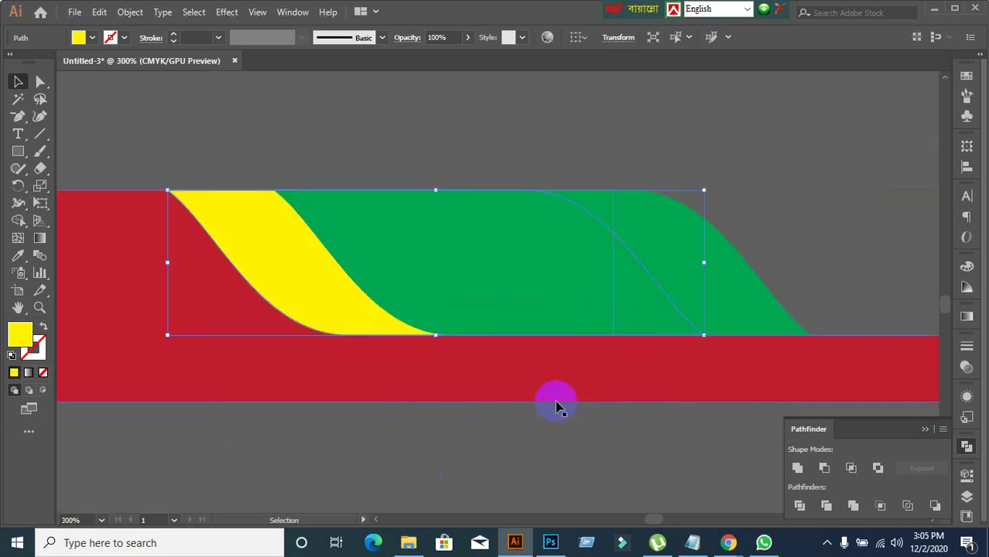
shift+click(720, 299)
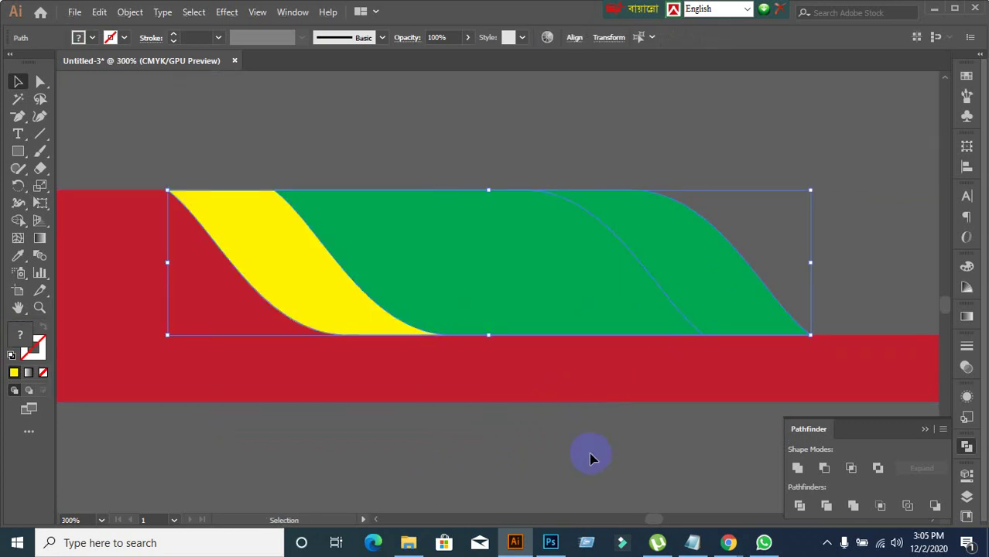
click(586, 467)
click(342, 335)
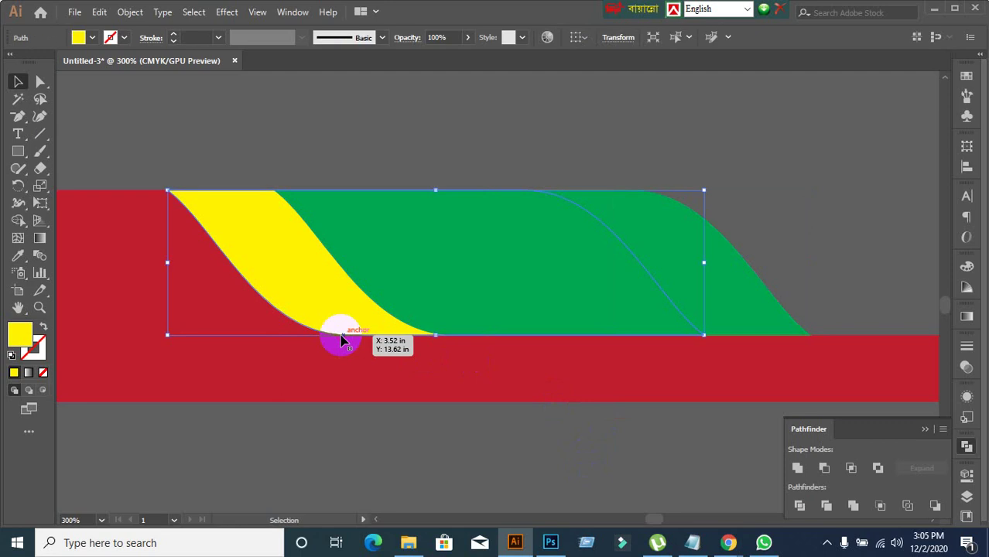
shift+click(759, 312)
scroll(337, 197, up, 1)
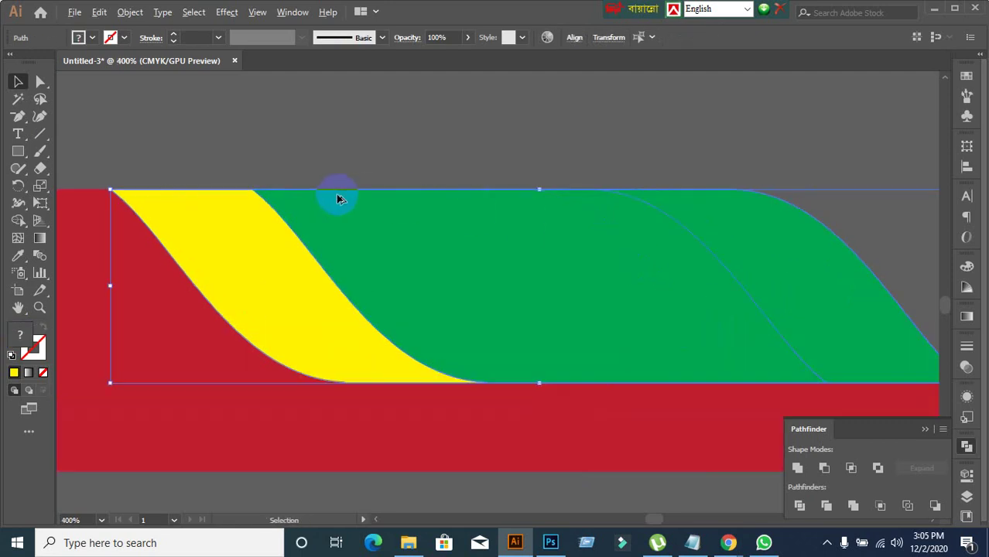
click(258, 187)
- Inspect the yellow shape's pointed corners and hidden curve beneath the green shape, close to the red base
click(137, 203)
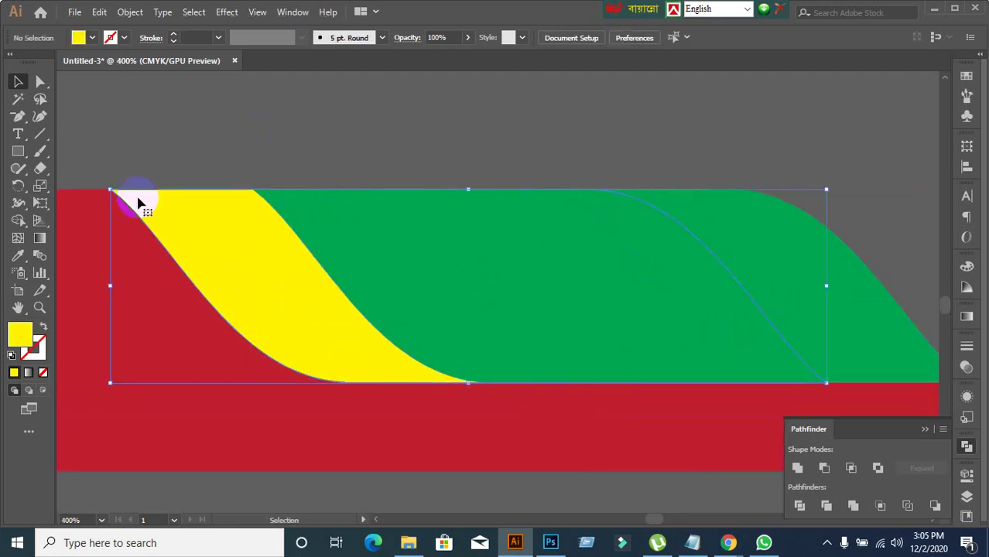
mouse_move(112, 192)
mouse_down()
mouse_move(99, 194)
mouse_move(111, 191)
mouse_up()
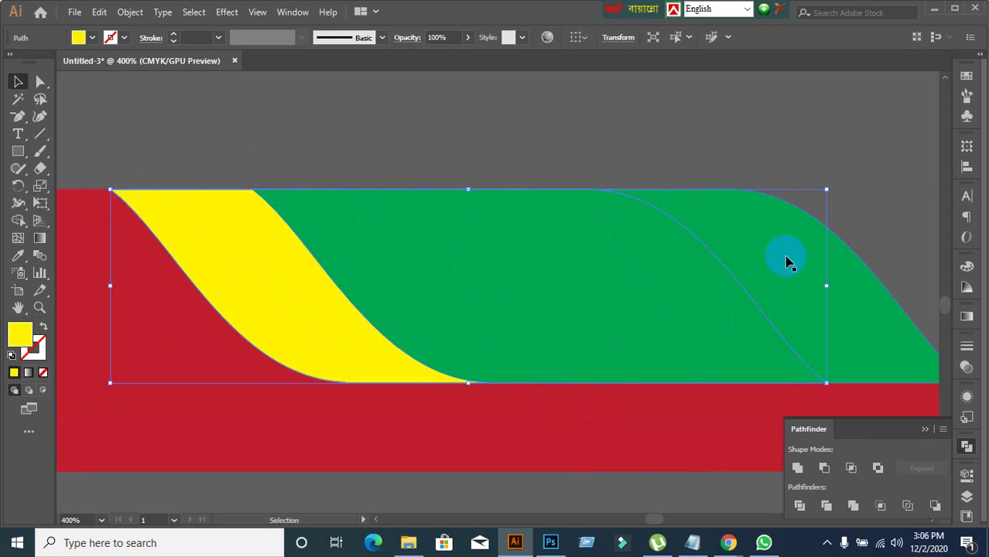
click(784, 143)
click(795, 268)
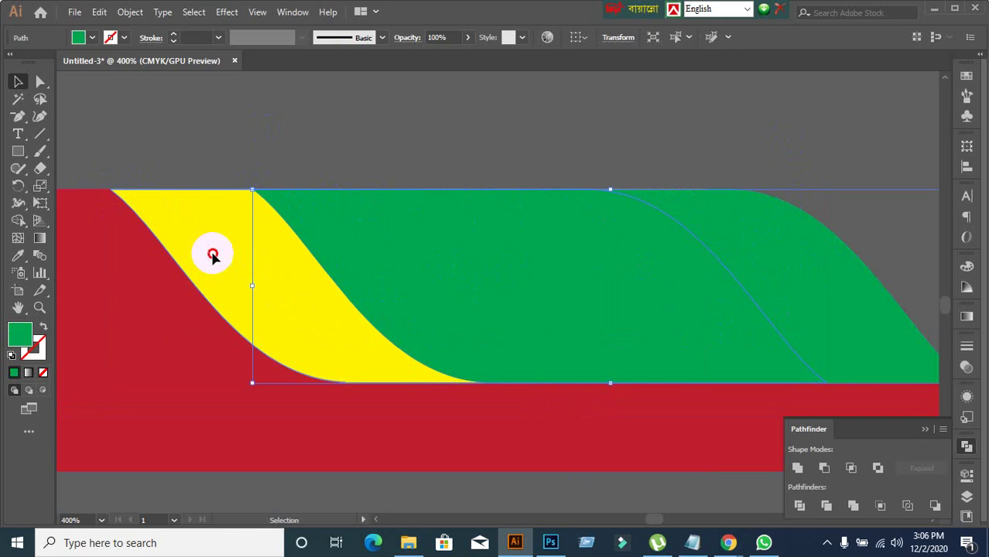
click(212, 256)
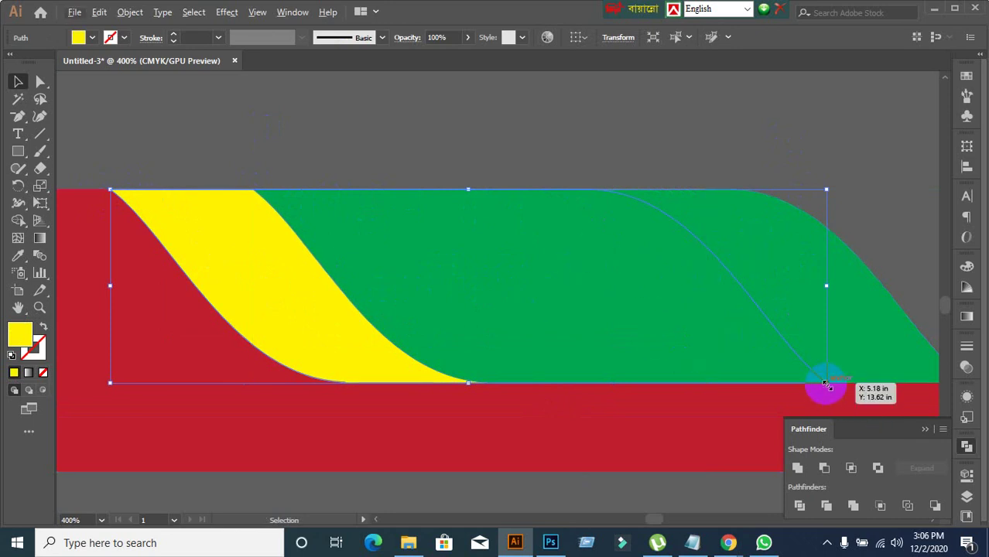
scroll(832, 393, up, 2)
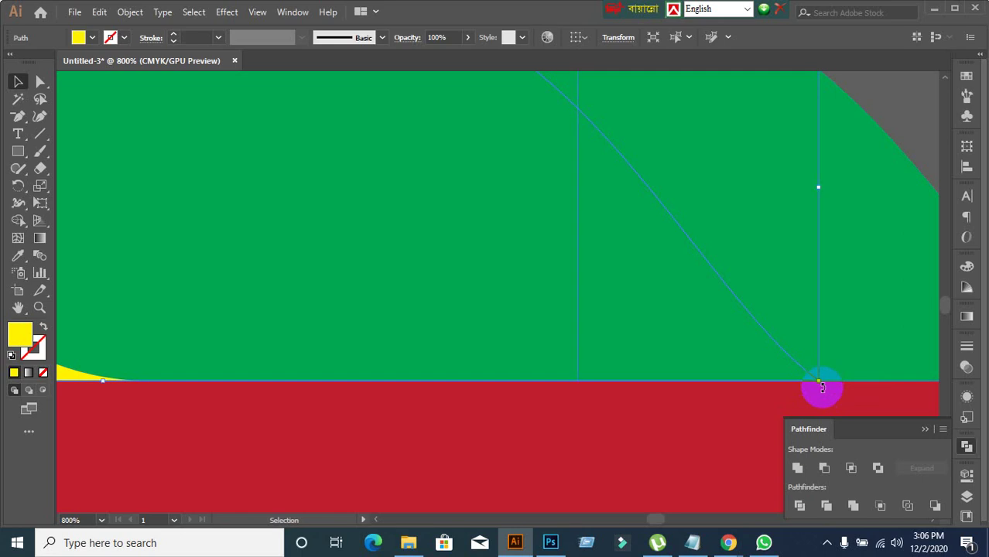
scroll(822, 387, down, 3)
click(505, 176)
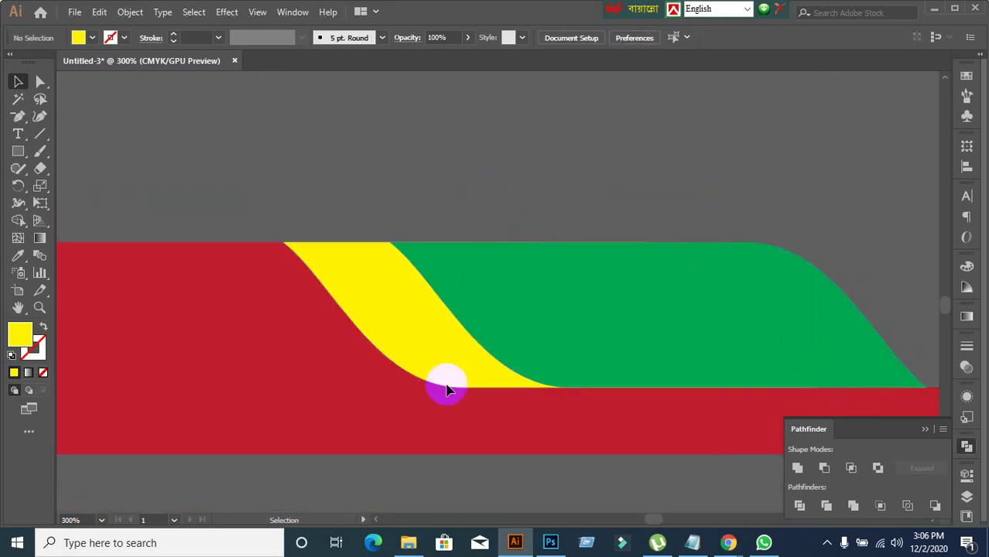
- Move the yellow shape up off the footer artwork to expose its full outline, and undo the move
drag(446, 388, 254, 165)
scroll(338, 380, up, 1)
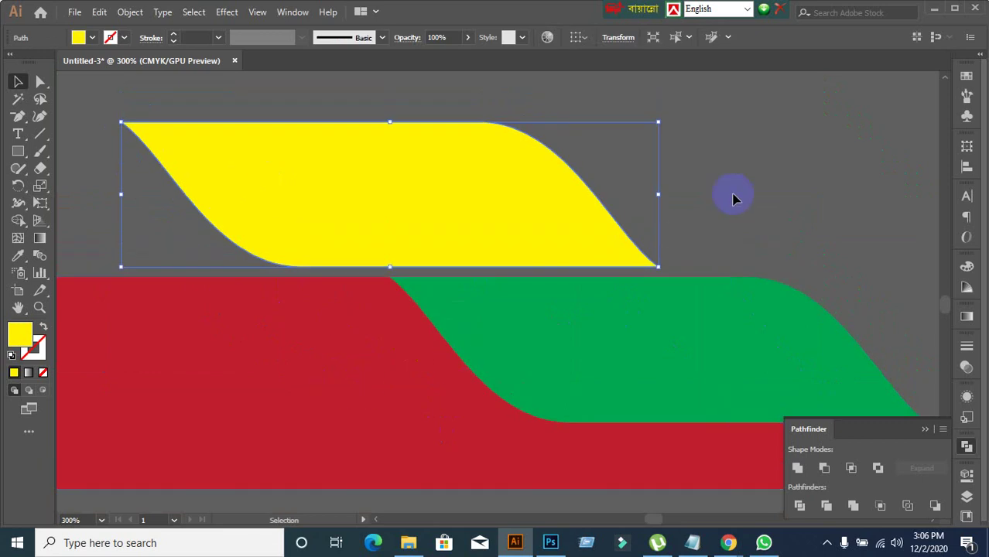
click(757, 155)
click(431, 176)
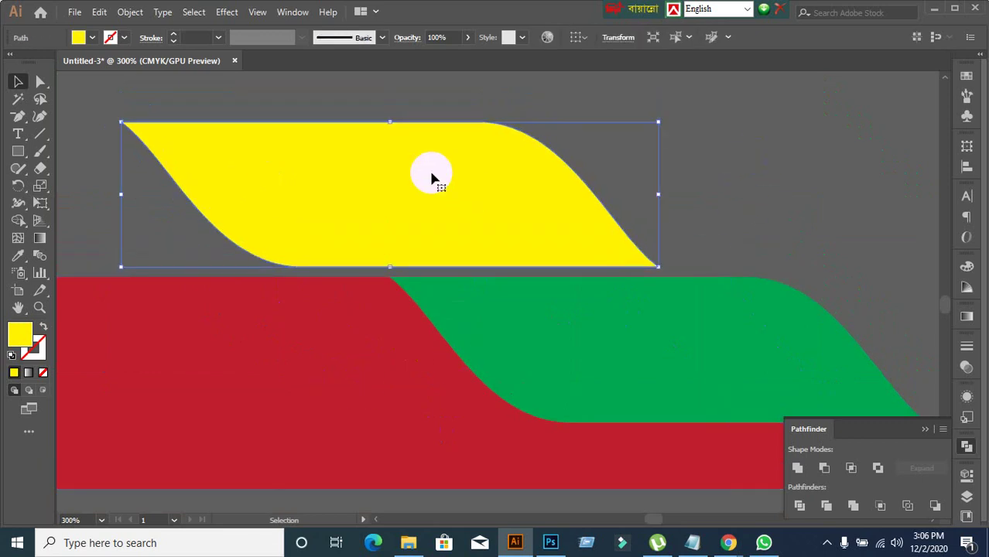
key(ctrl+z)
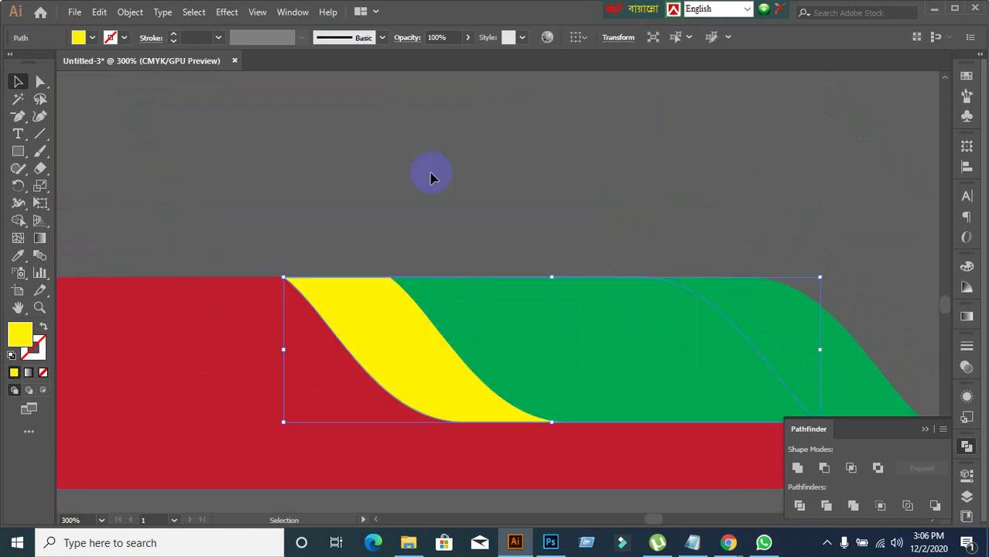
click(430, 172)
- Compare the yellow band in the footer artwork with the darker middle band of the reference footer
scroll(362, 324, down, 1)
scroll(363, 324, down, 1)
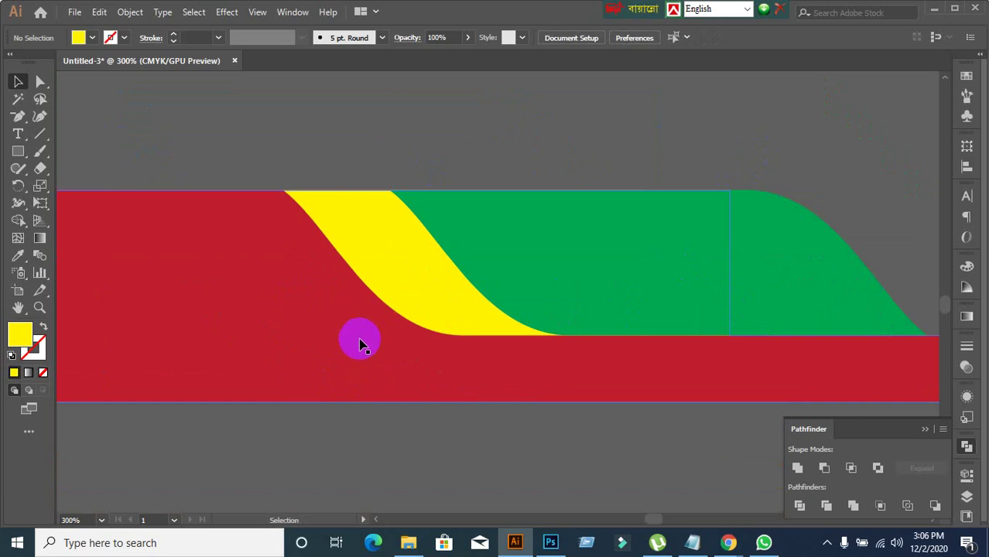
click(414, 297)
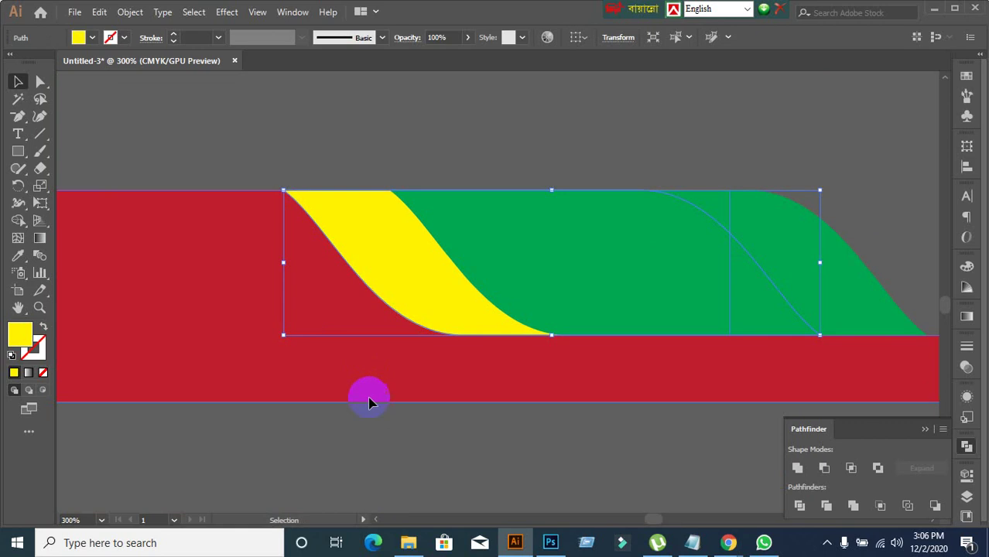
alt+scroll(383, 462, down, 1)
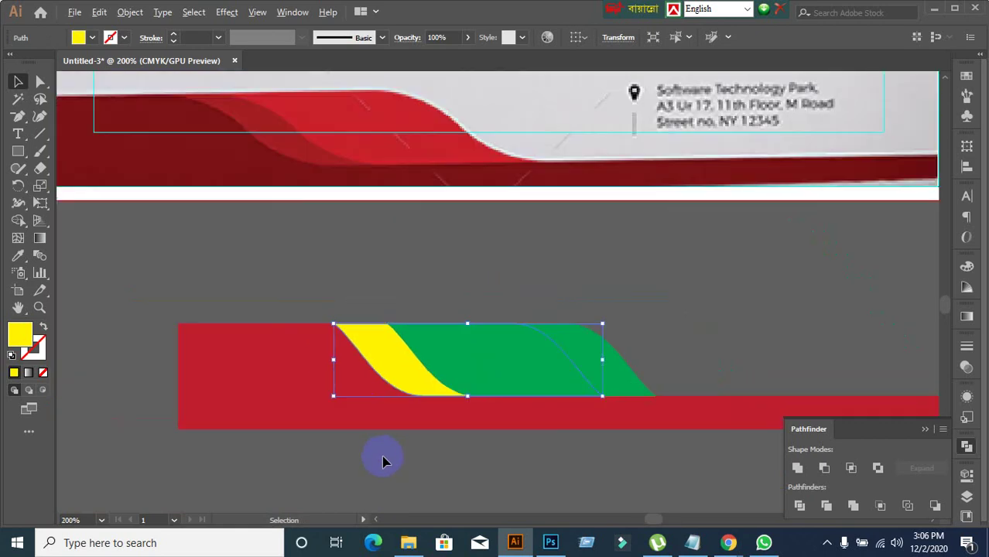
click(514, 458)
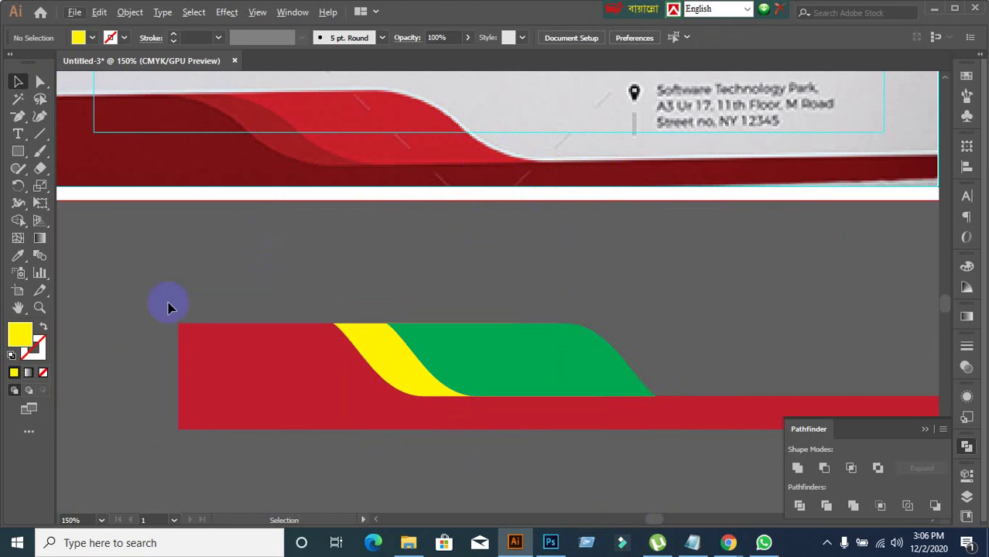
scroll(153, 263, down, 1)
scroll(208, 412, up, 1)
- Group the red base with the yellow and green S-curved footer shapes
drag(211, 395, 284, 393)
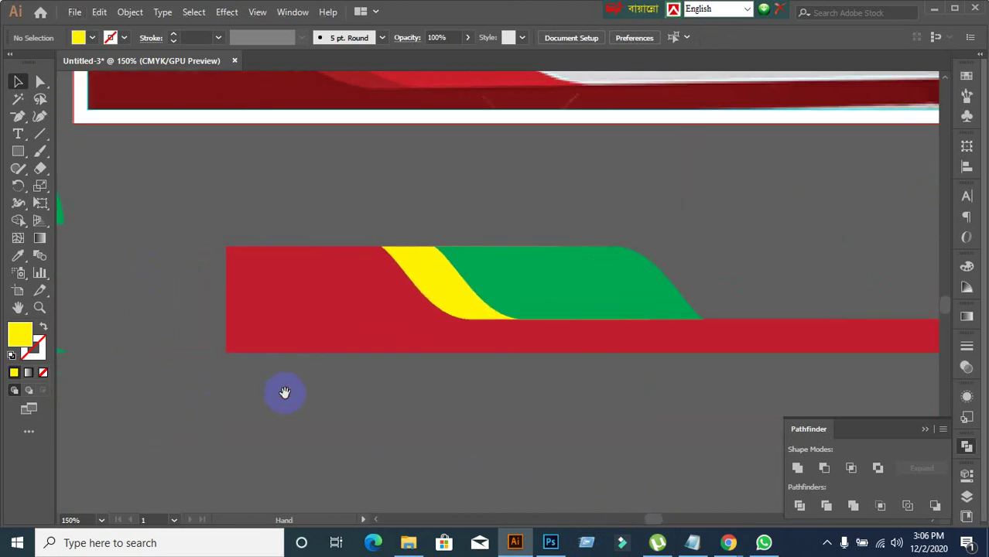
scroll(328, 334, down, 1)
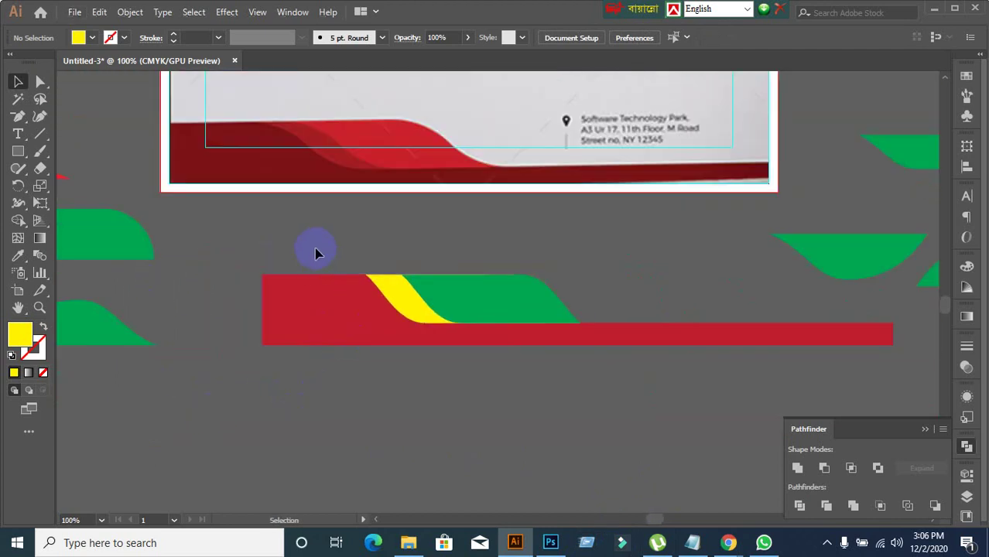
click(470, 350)
click(380, 363)
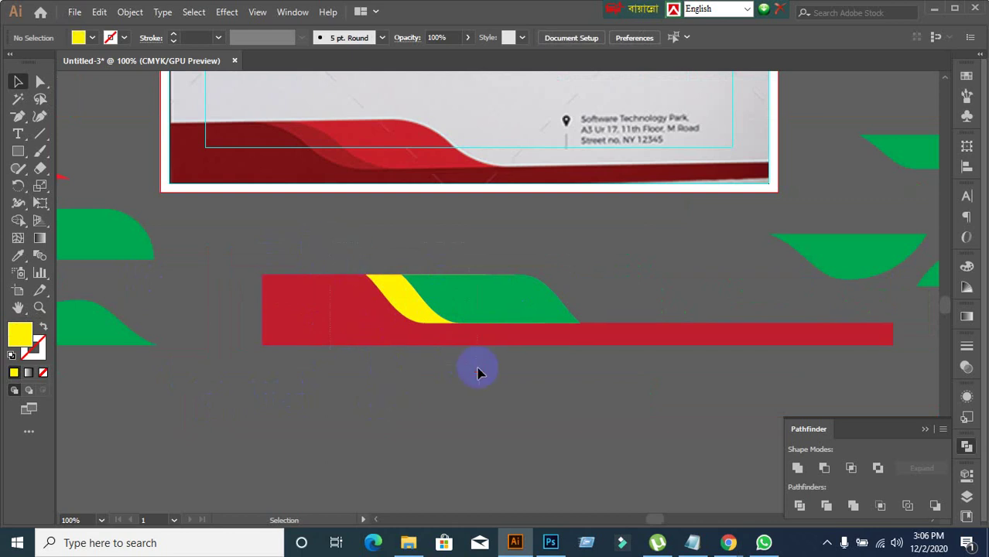
drag(478, 368, 482, 372)
key(ctrl+g)
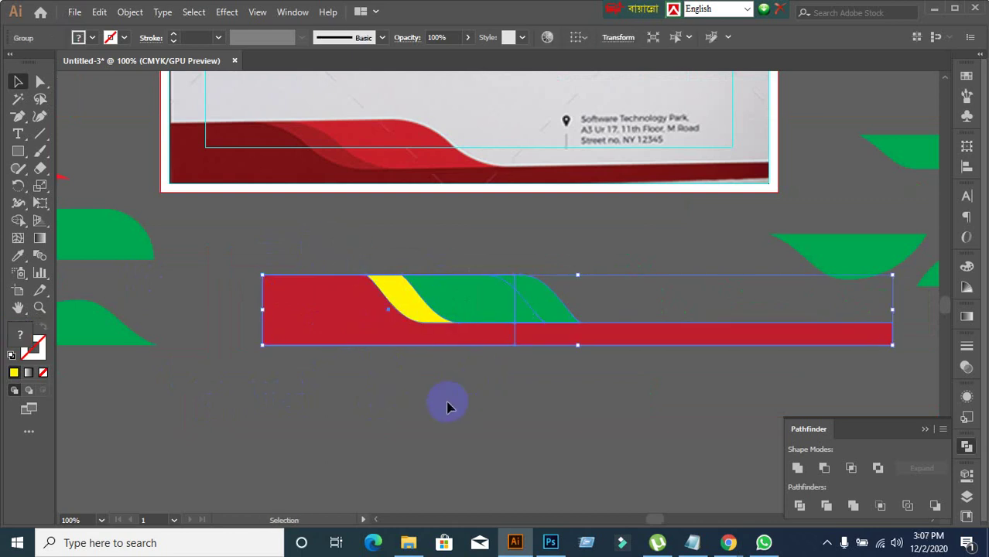
click(420, 402)
- Place the grouped footer artwork over the reference footer, aligned with the lower-left corner of the artboard's bleed
drag(381, 324, 285, 171)
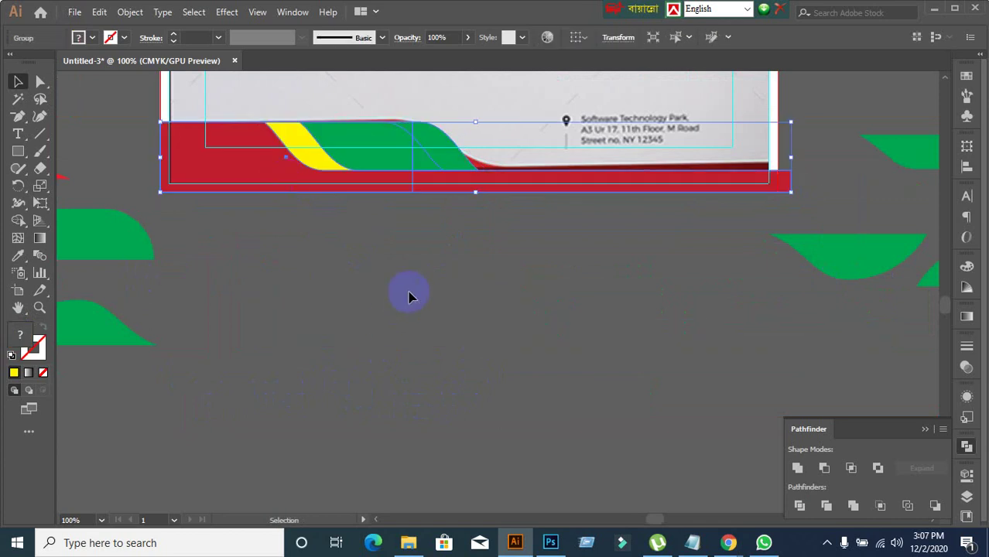
click(410, 297)
click(340, 133)
click(414, 325)
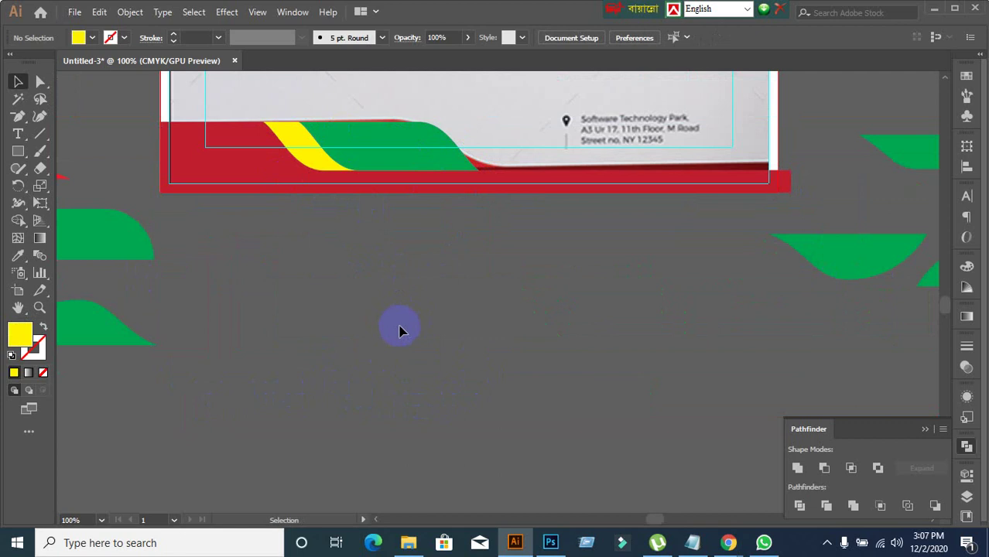
scroll(465, 331, up, 2)
click(420, 194)
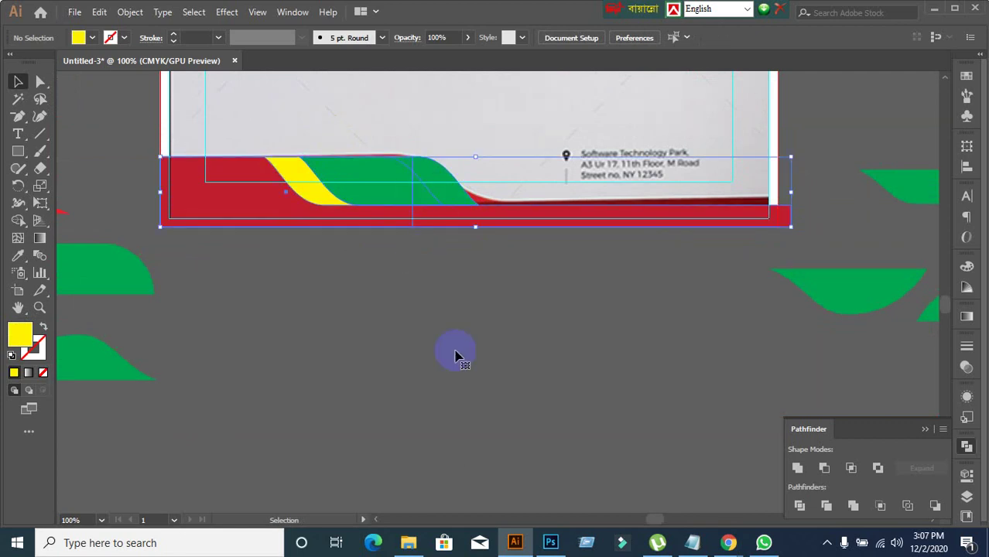
click(367, 228)
click(360, 203)
click(462, 208)
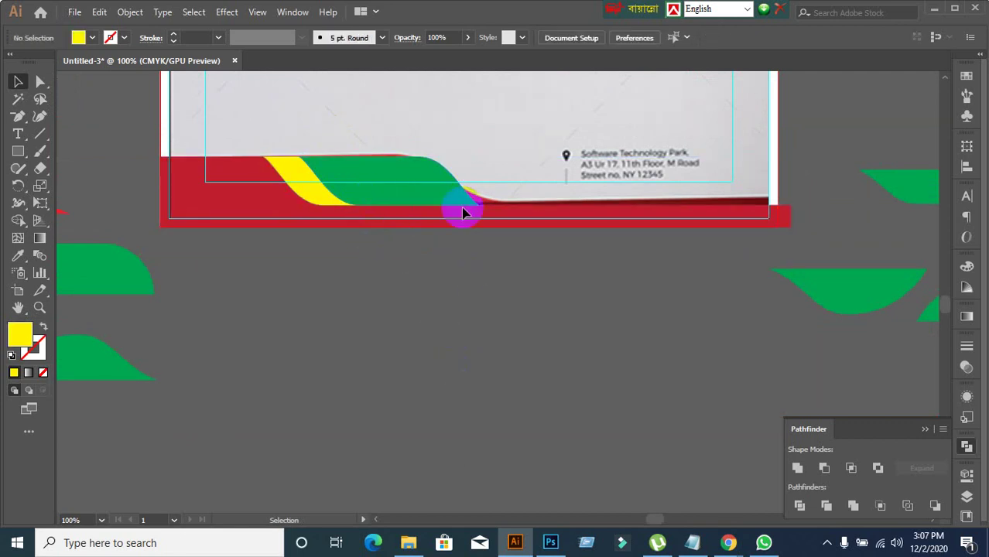
- Try the footer group slightly below the artboard, and undo the move
drag(461, 207, 501, 329)
key(a)
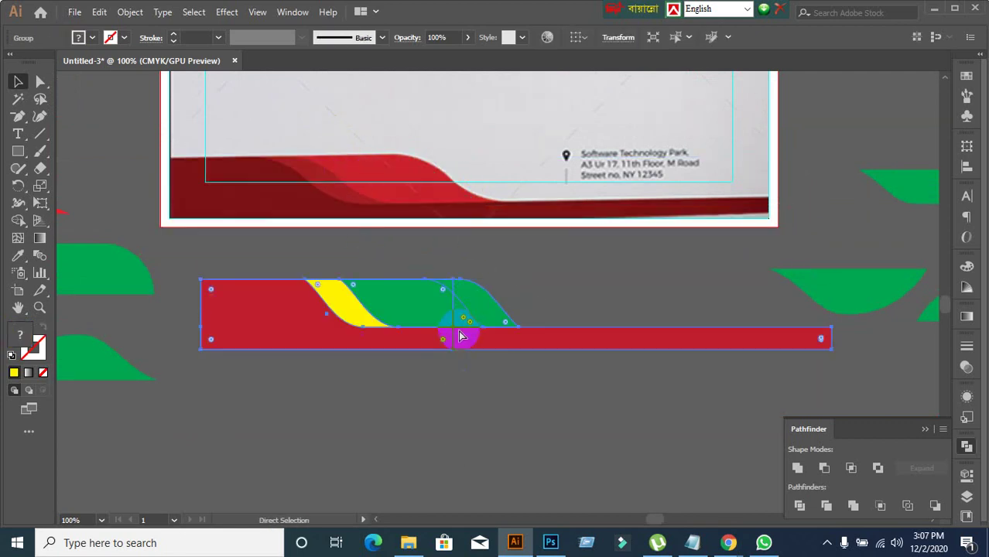
key(ctrl+z)
click(453, 328)
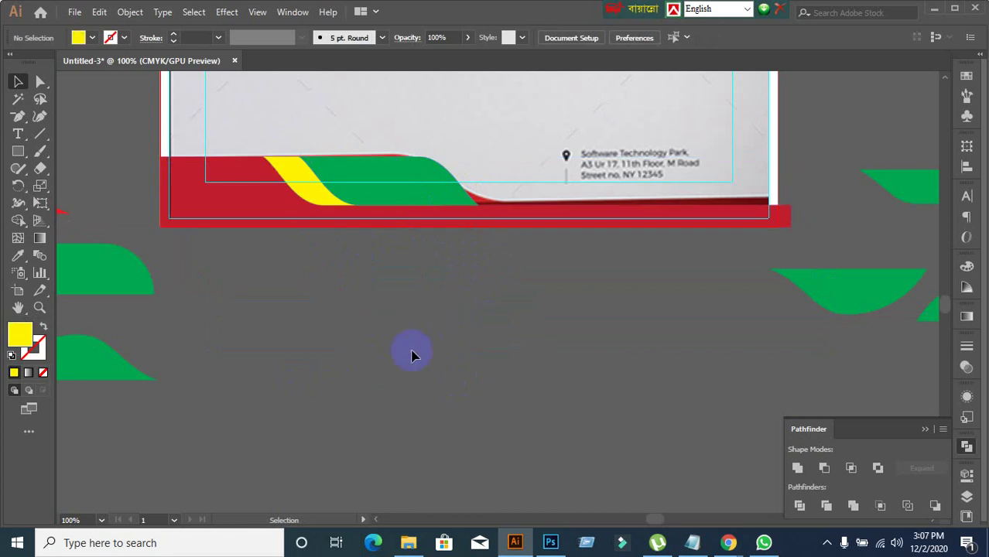
- Check how the placed footer group sits along the lower edge of the letterhead
drag(320, 181, 377, 201)
click(391, 302)
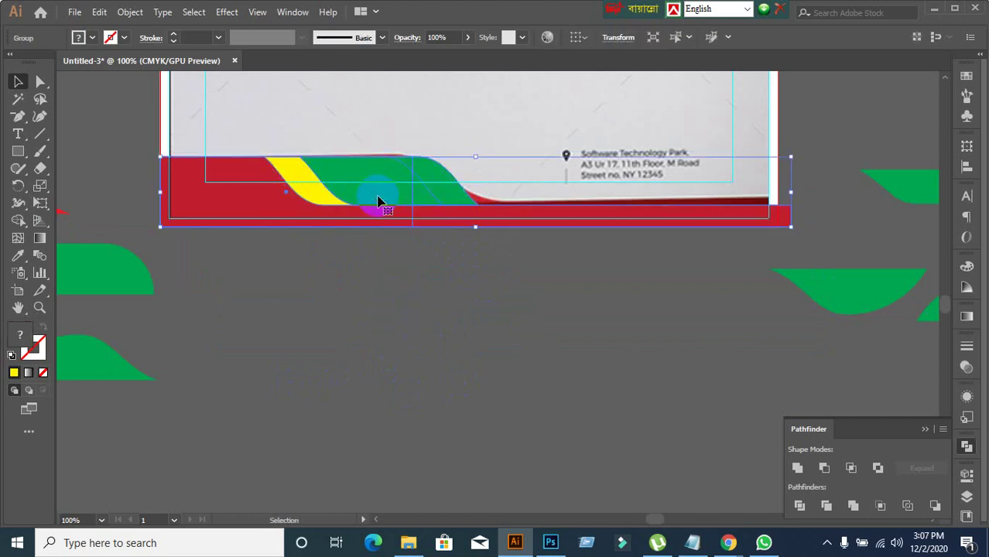
click(371, 289)
scroll(370, 289, up, 4)
alt+scroll(370, 289, down, 2)
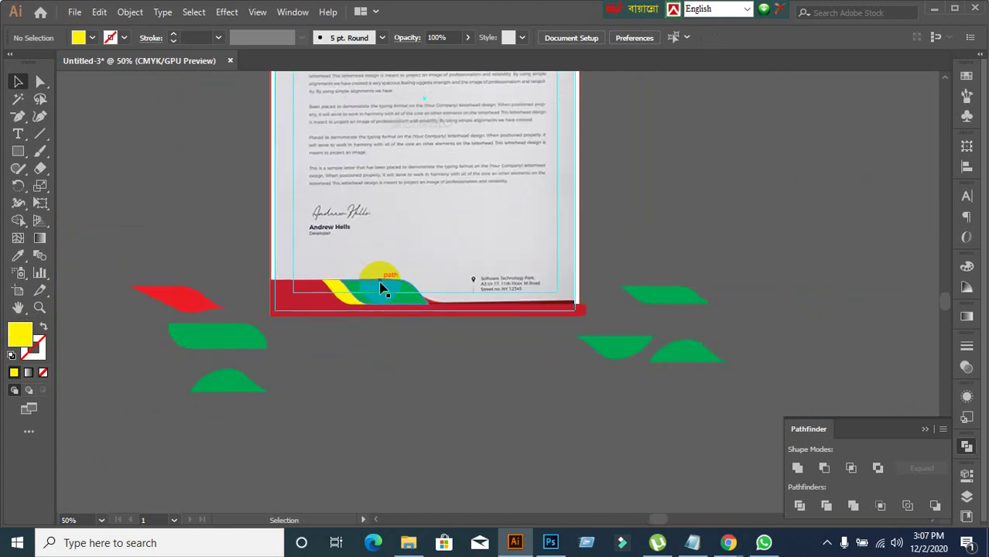
scroll(380, 288, up, 3)
scroll(464, 278, down, 1)
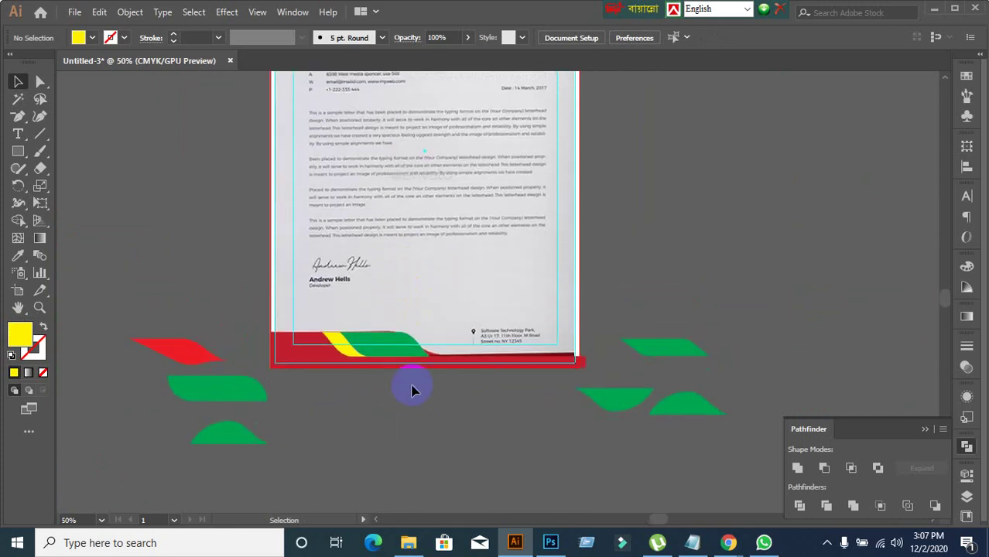
- Pull the footer group off the letterhead to expose the reference footer, and undo the move
drag(393, 353, 401, 419)
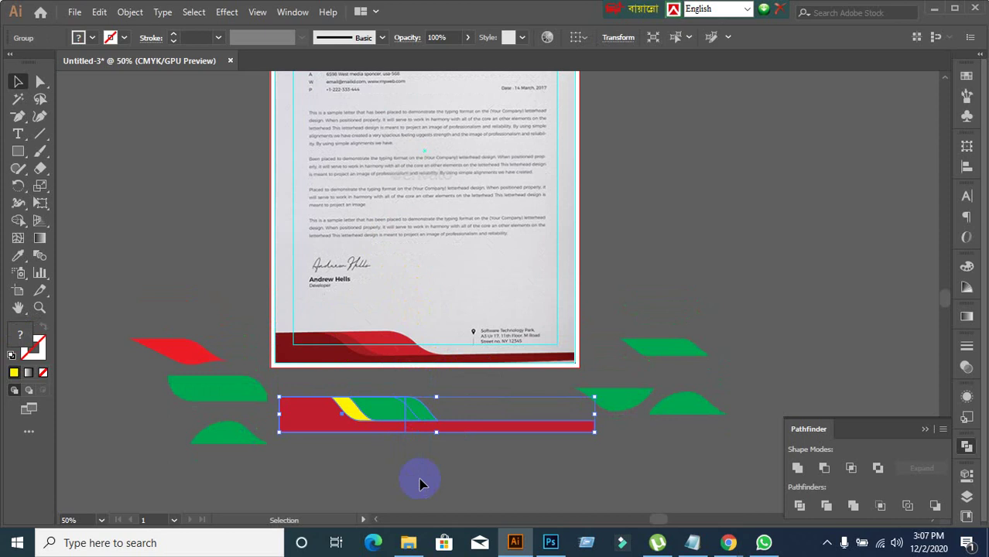
key(ctrl+z)
click(420, 460)
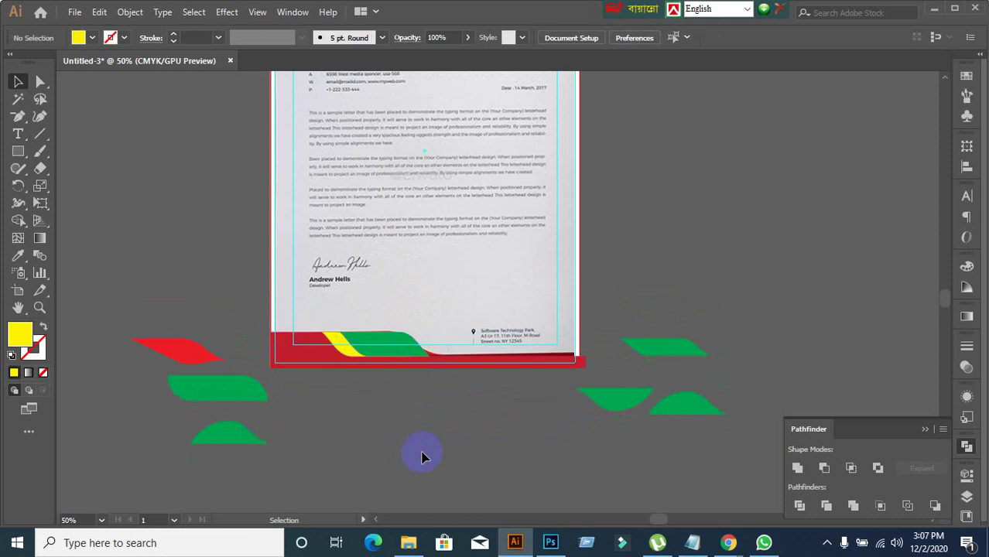
- Review the whole letterhead from the header down to the placed footer group
scroll(484, 400, up, 2)
scroll(463, 388, down, 3)
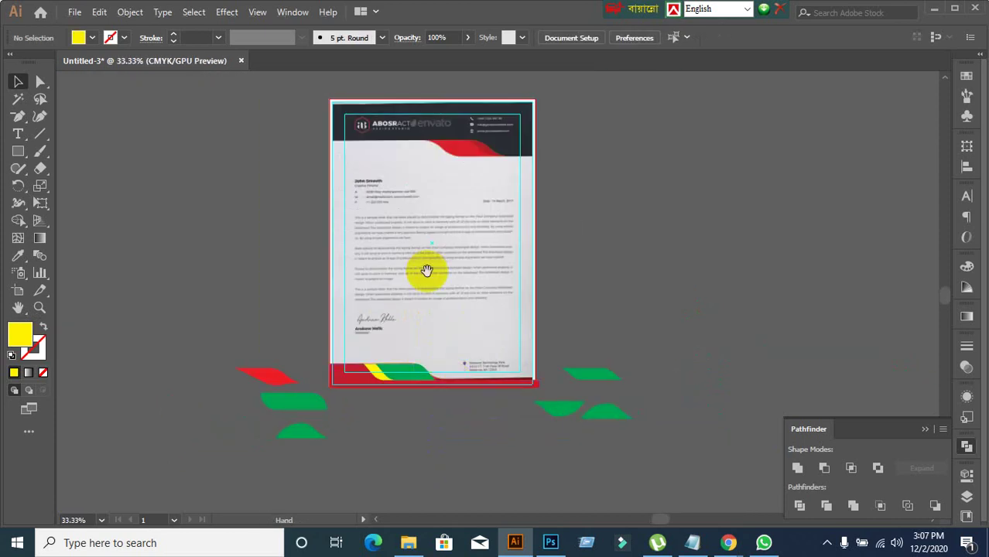
scroll(431, 341, up, 3)
scroll(408, 434, up, 1)
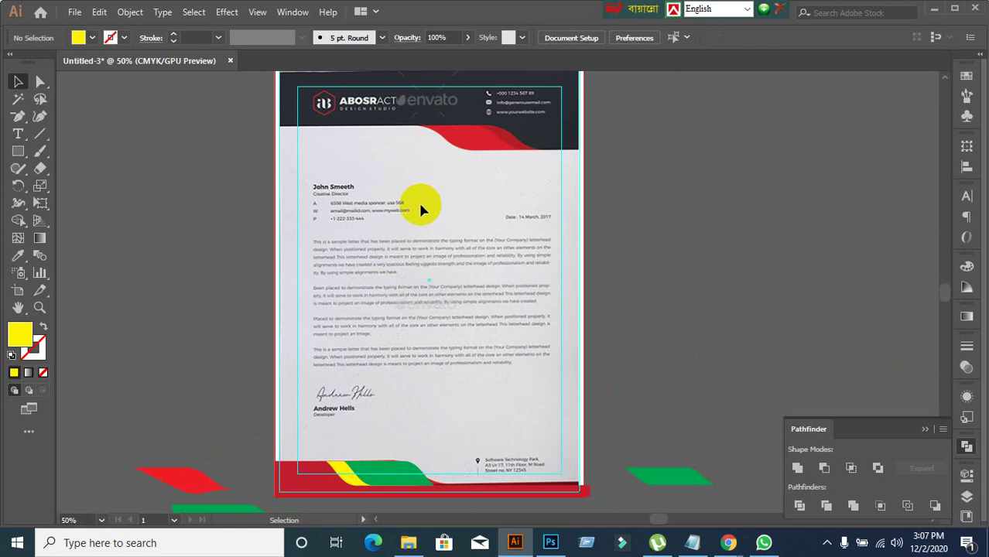
- Duplicate the footer group and place the copy over the middle of the letterhead, leaving the original along the lower edge
scroll(433, 210, up, 1)
scroll(495, 217, up, 1)
scroll(453, 316, up, 3)
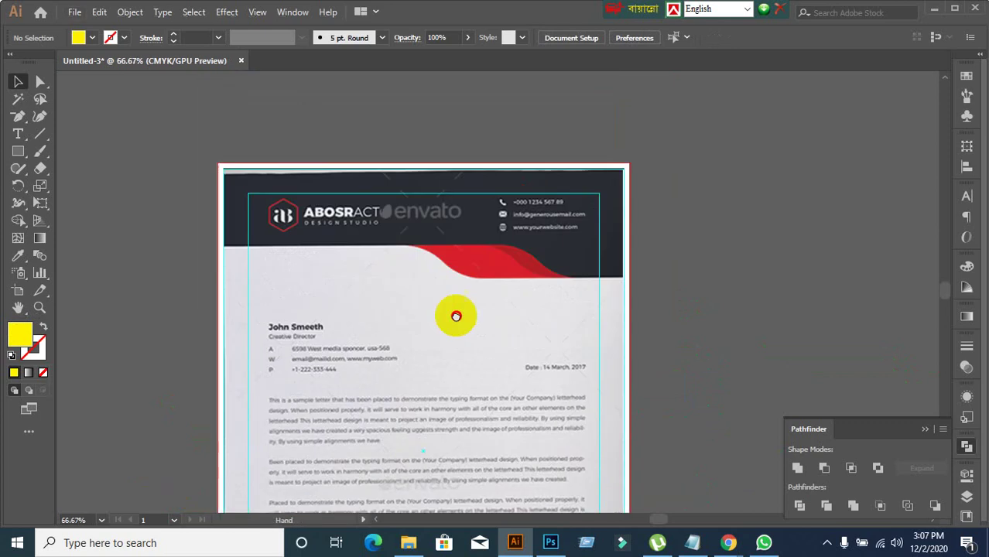
scroll(456, 304, up, 1)
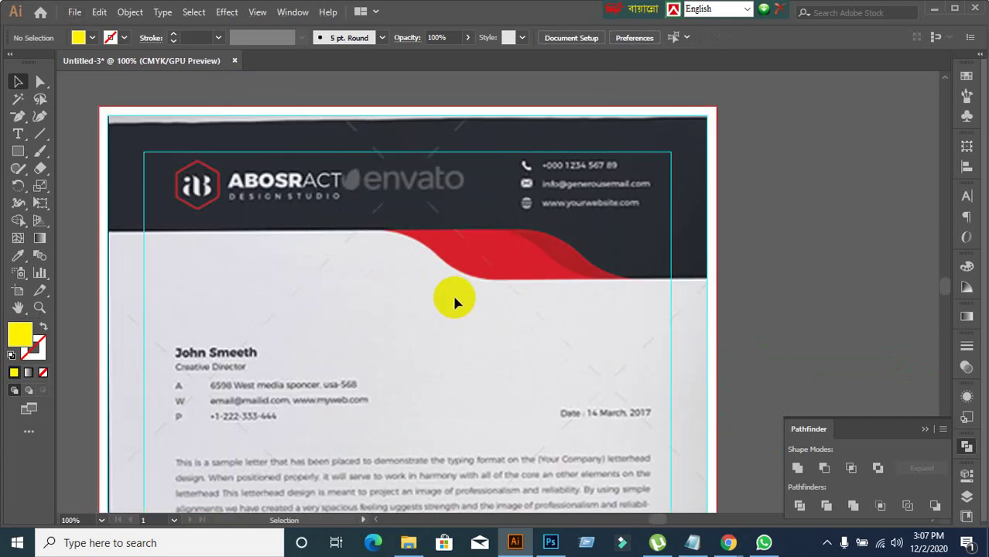
scroll(455, 303, down, 3)
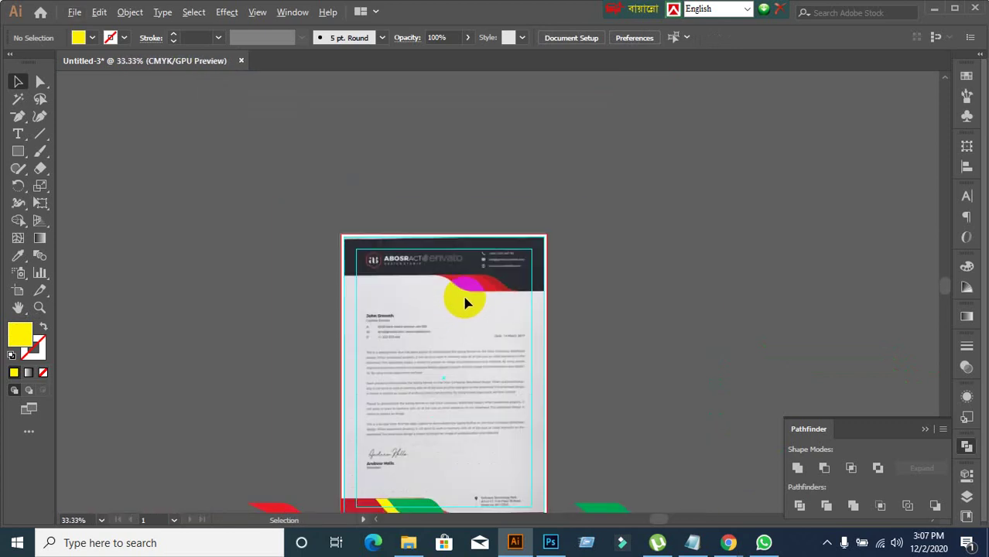
scroll(462, 305, down, 1)
scroll(463, 305, down, 2)
click(410, 461)
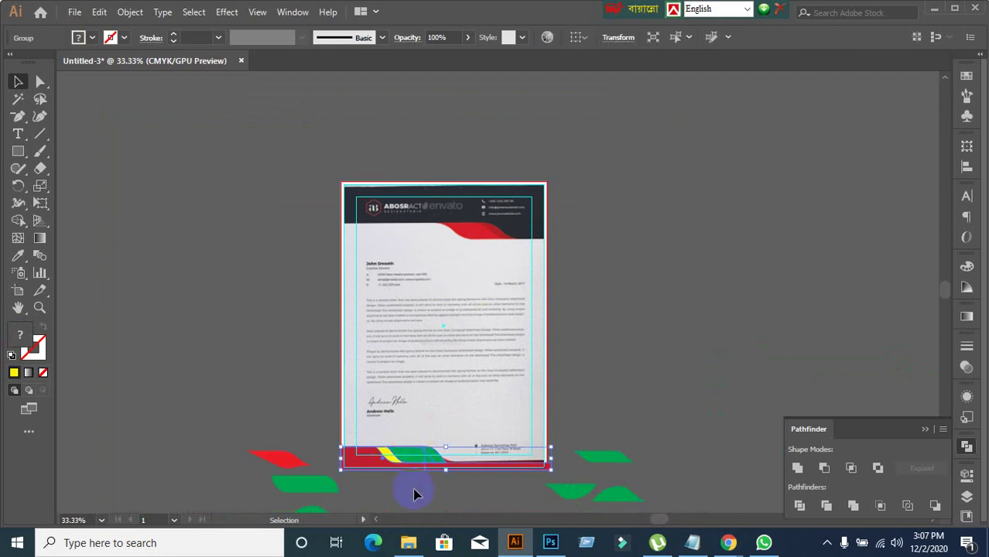
drag(404, 469, 478, 301)
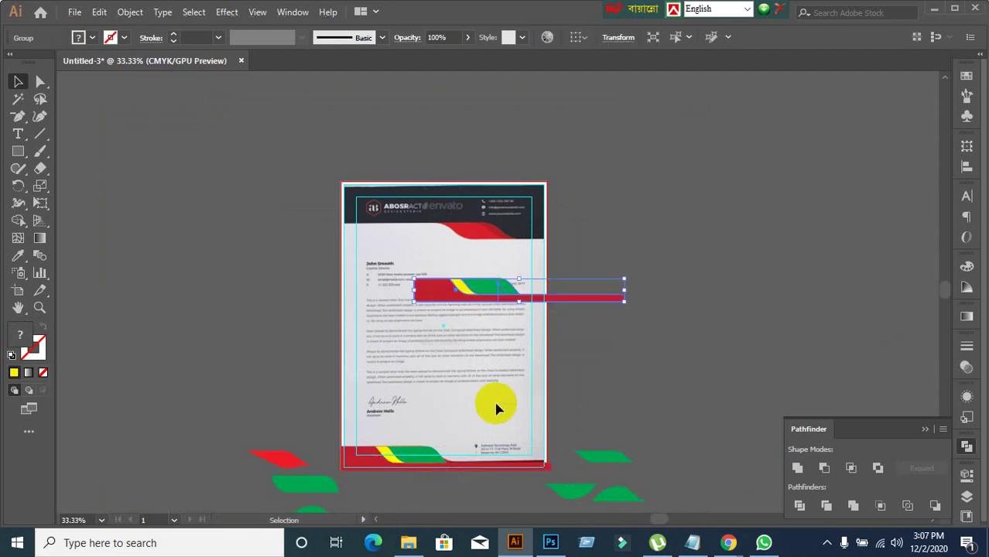
- Cut the original footer group from the letterhead's lower edge to expose the reference footer underneath
click(443, 466)
key(ctrl+x)
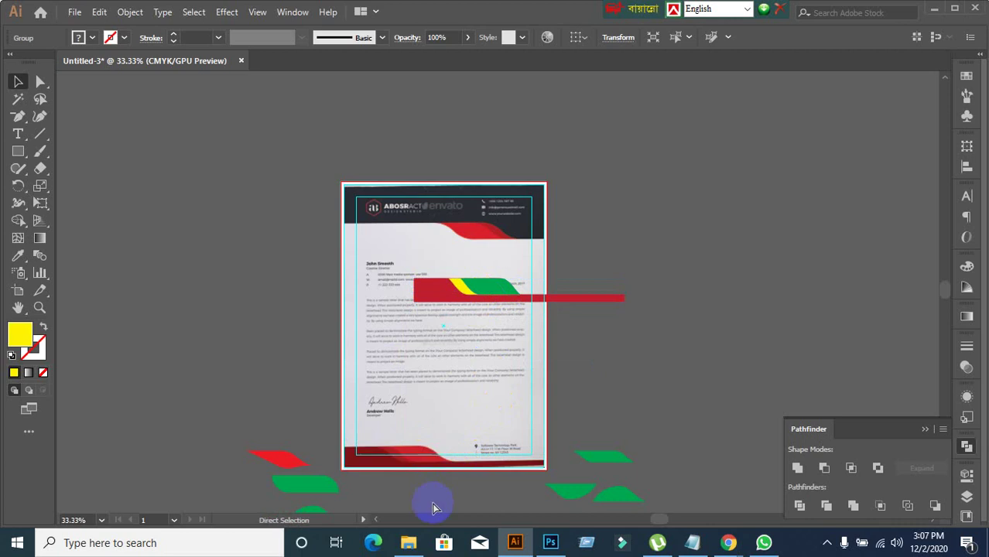
scroll(434, 508, down, 2)
scroll(446, 496, up, 3)
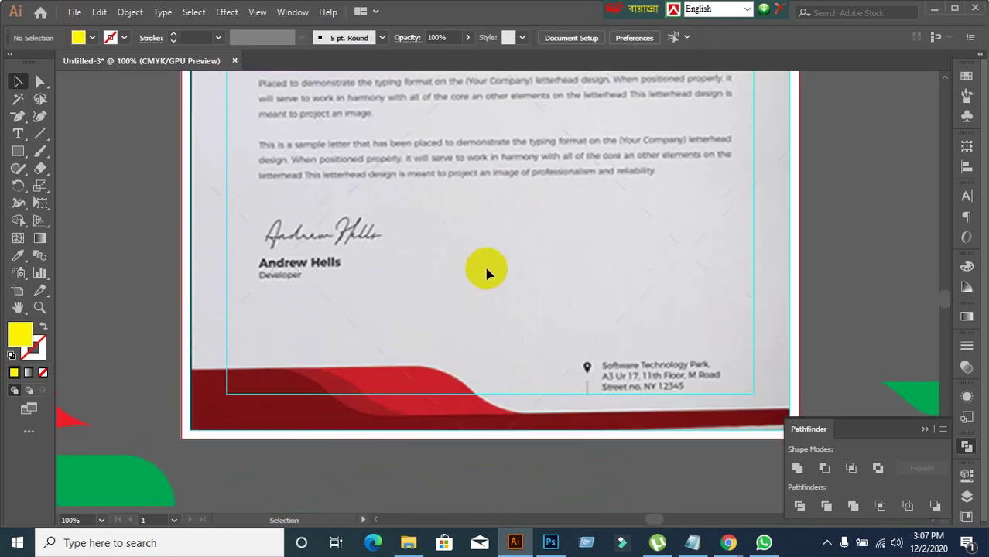
scroll(486, 272, up, 5)
scroll(540, 276, down, 3)
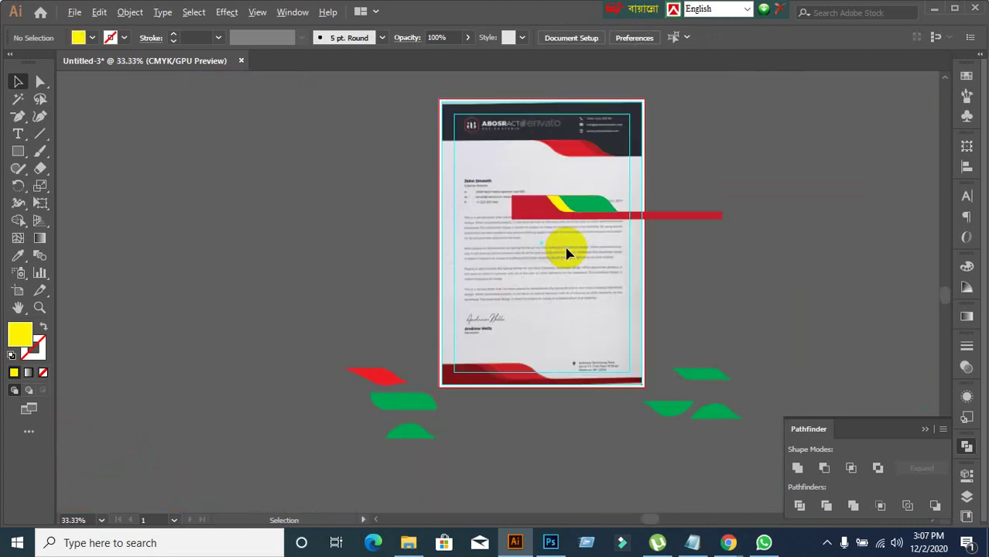
- Move the copied footer group up to just below the reference header and rotate it 180 degrees
drag(567, 253, 428, 238)
scroll(496, 310, up, 2)
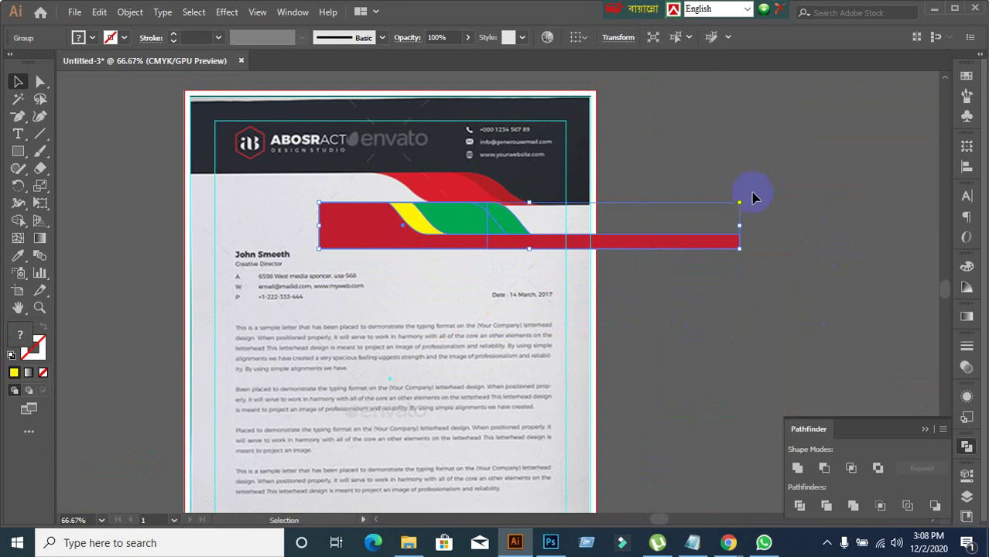
drag(741, 198, 249, 291)
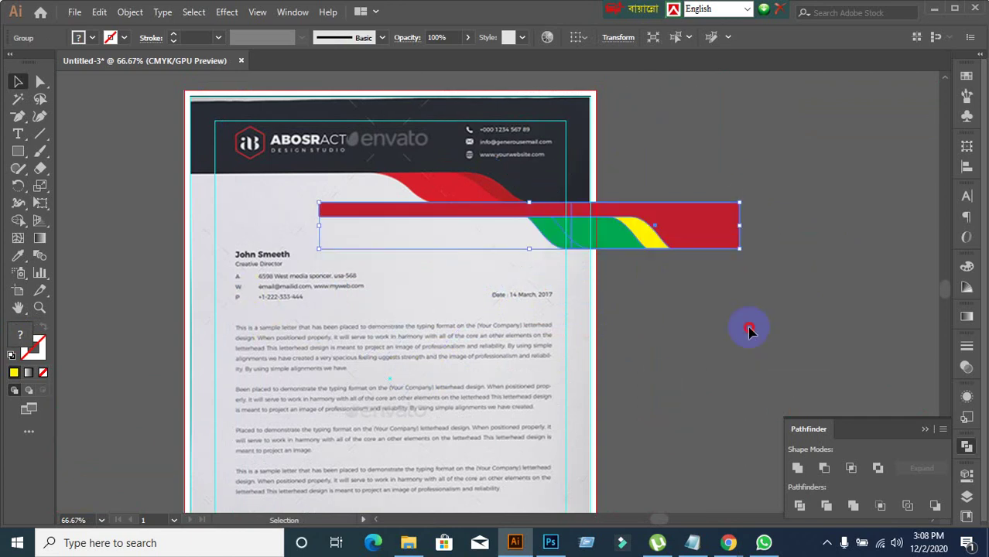
drag(750, 331, 645, 250)
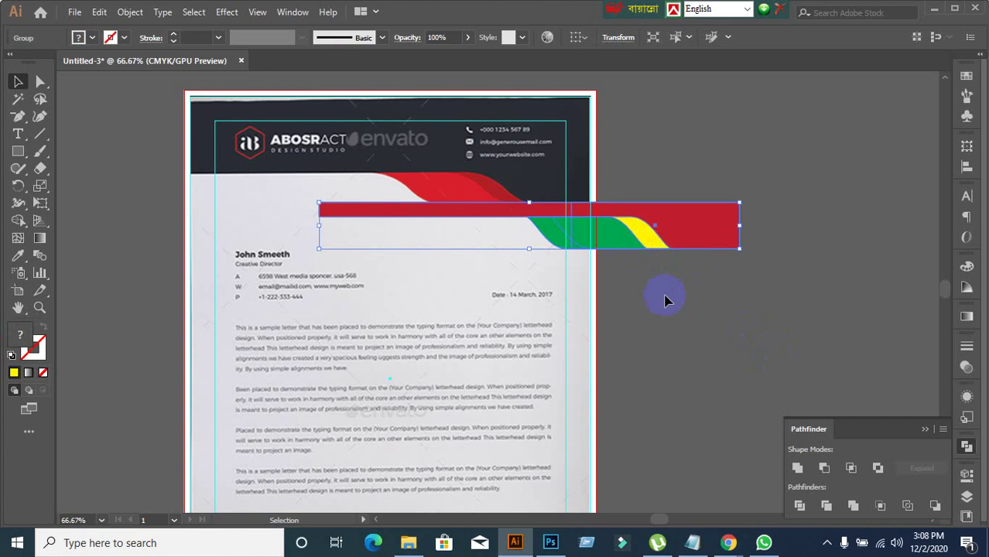
- Paste the cut footer group back in place, in front, along the letterhead's lower edge
scroll(667, 301, down, 5)
key(ctrl+f)
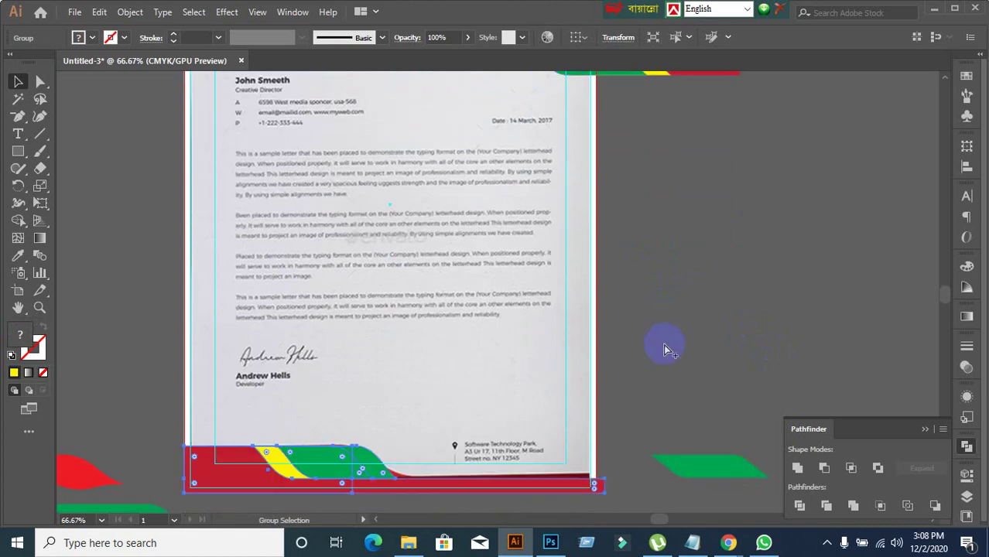
click(353, 463)
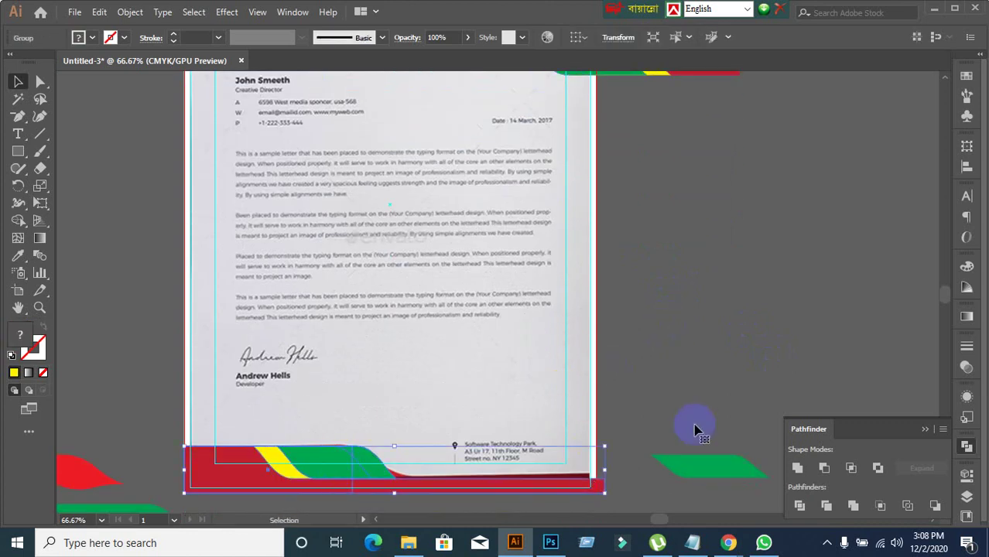
key(Delete)
- Shift the rotated group left and slightly down so it spans the letterhead's width below the reference header
scroll(718, 385, down, 1)
scroll(668, 308, up, 5)
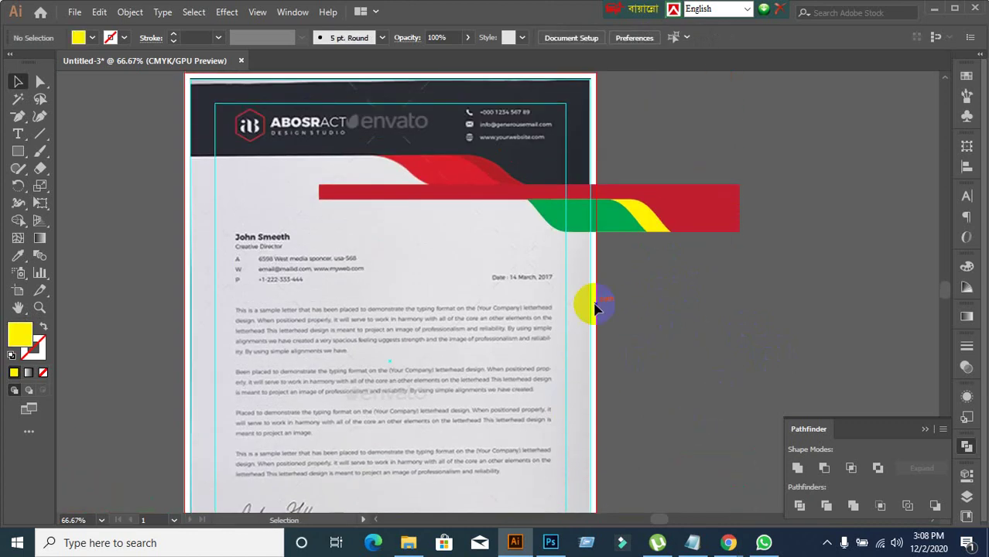
scroll(585, 305, up, 3)
scroll(430, 287, down, 1)
scroll(439, 287, down, 2)
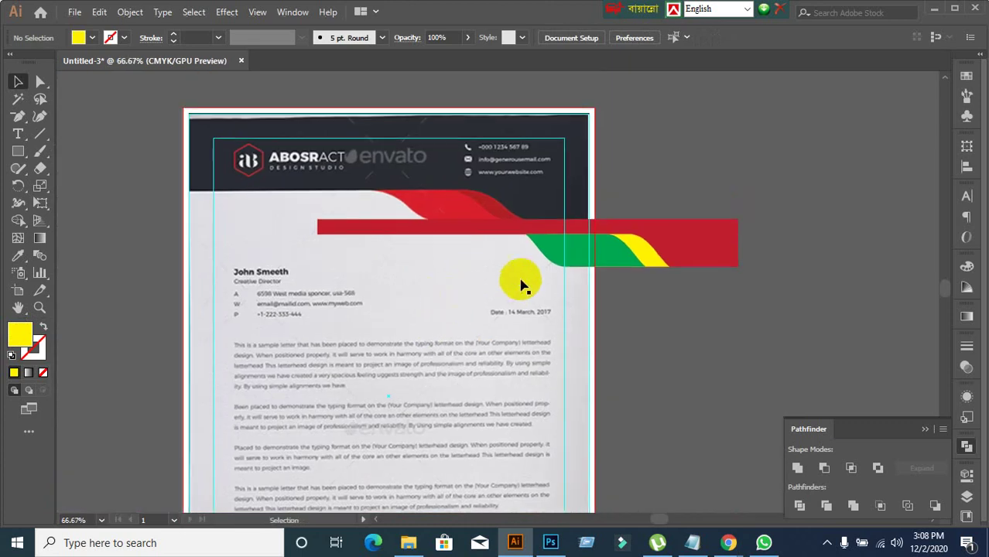
drag(587, 247, 599, 360)
scroll(342, 213, up, 2)
scroll(625, 346, down, 2)
scroll(564, 384, down, 1)
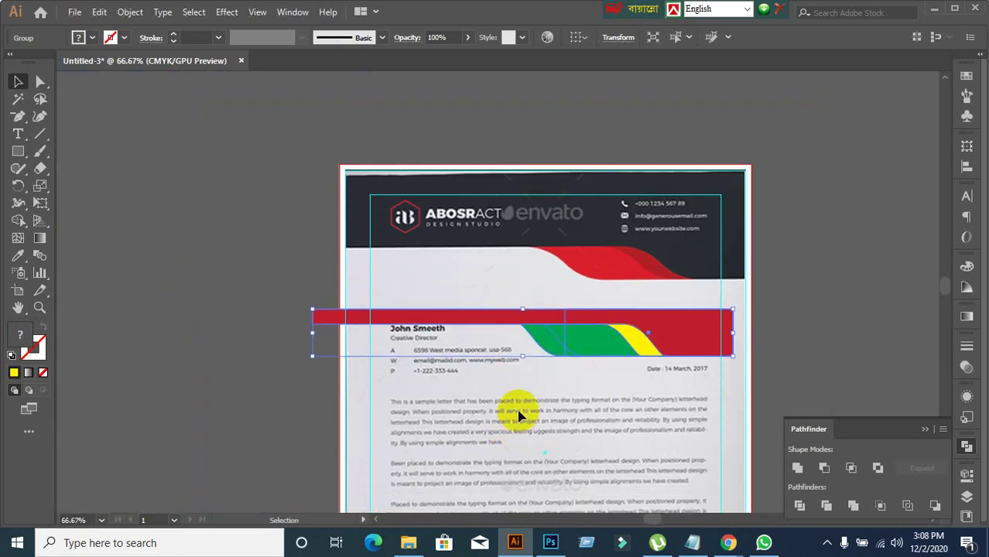
- Place the rotated group over the reference header's lower edge, lining up its curved shapes with the reference curve
scroll(530, 399, down, 3)
scroll(554, 453, up, 3)
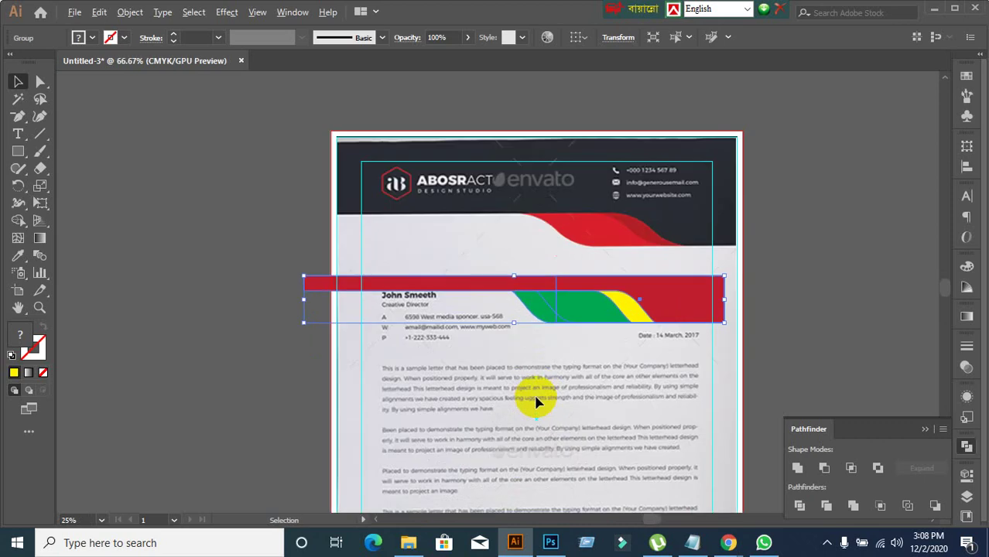
drag(592, 302, 611, 240)
click(691, 331)
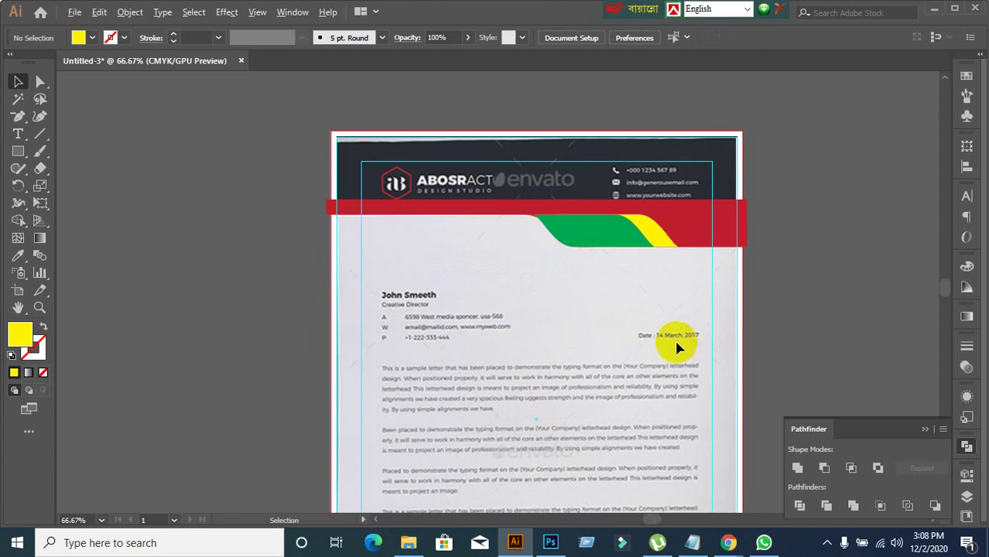
- Ungroup the rotated shapes lying over the reference header
scroll(600, 303, up, 2)
drag(539, 253, 552, 351)
click(618, 258)
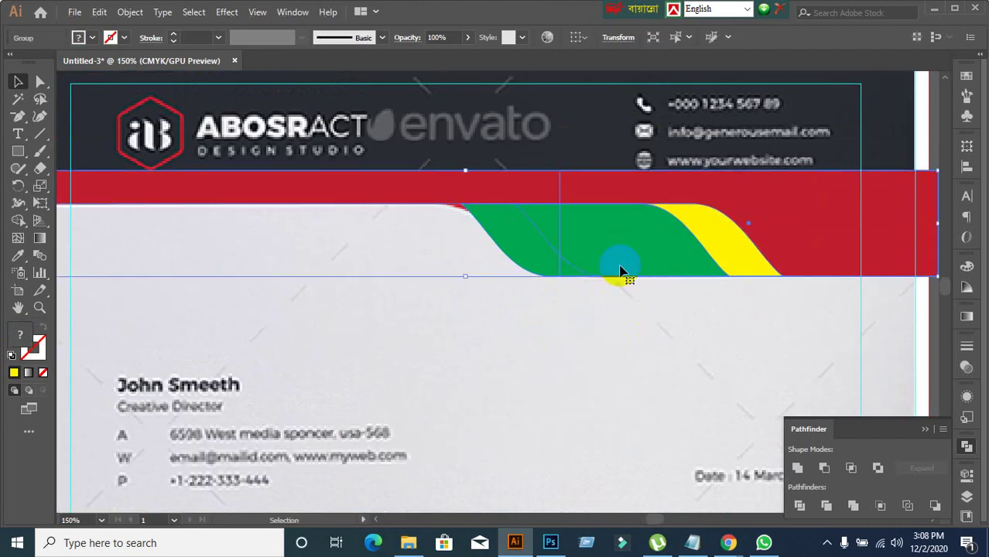
scroll(625, 267, down, 1)
scroll(631, 339, up, 1)
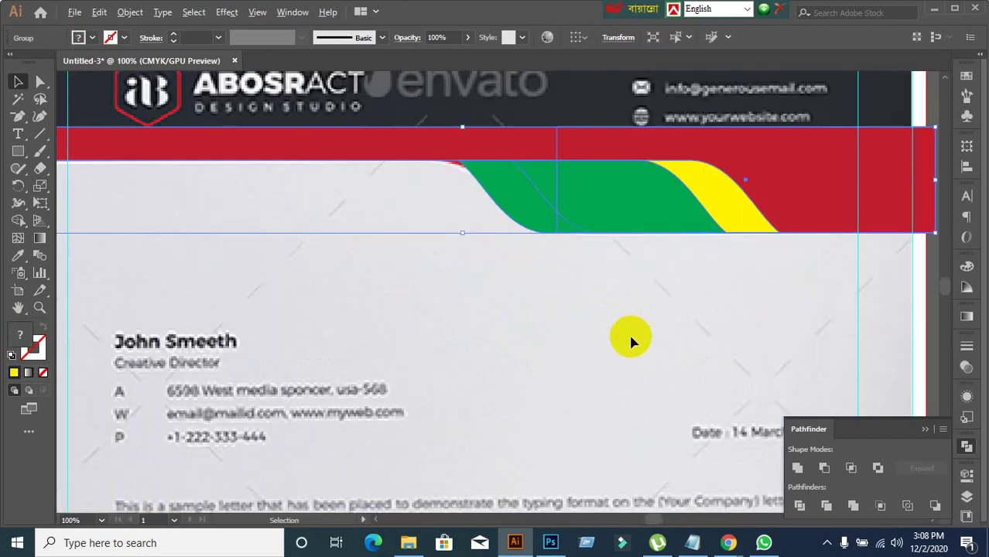
right_click(578, 184)
click(601, 302)
click(474, 270)
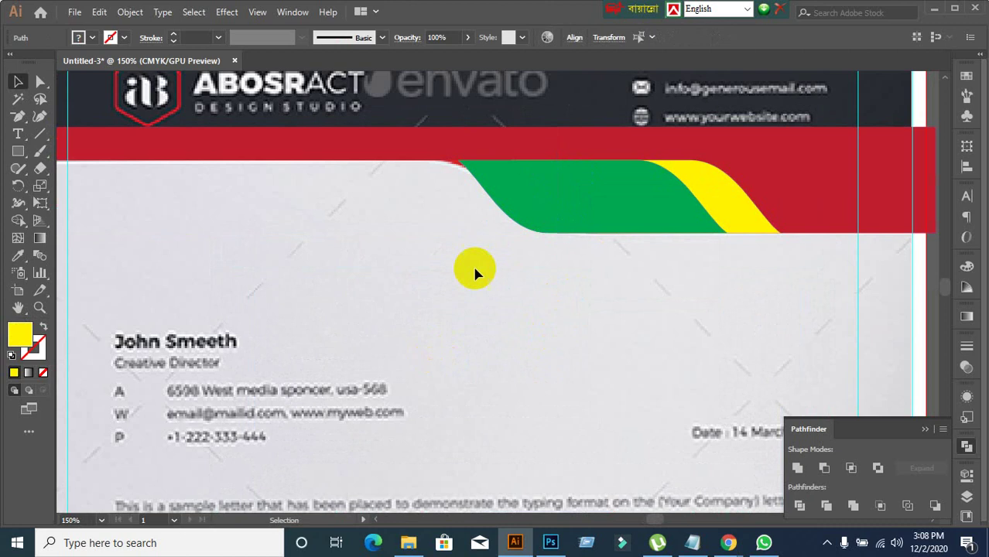
- Try bringing the red base shape in front of the green and yellow curves, and undo the reordering
click(606, 152)
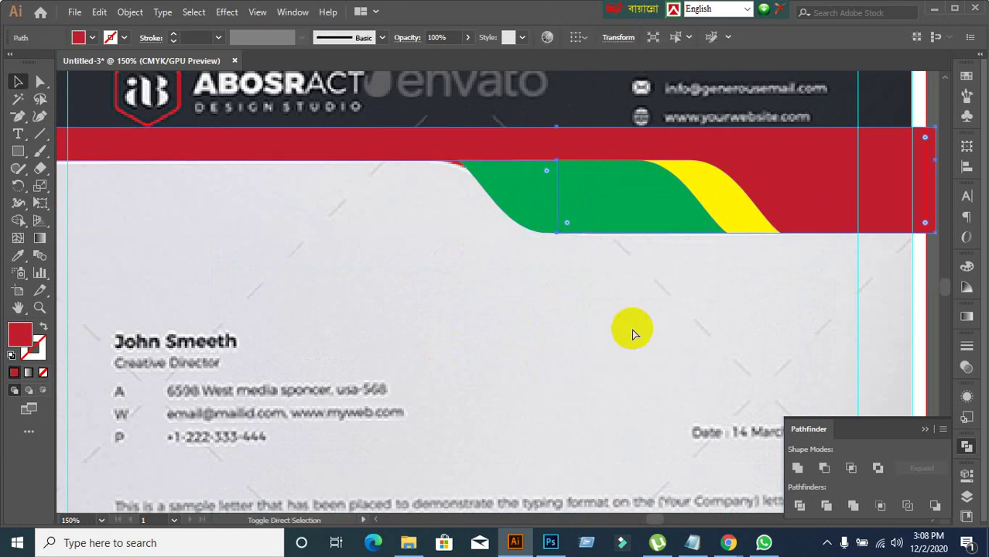
right_click(258, 143)
mouse_move(395, 384)
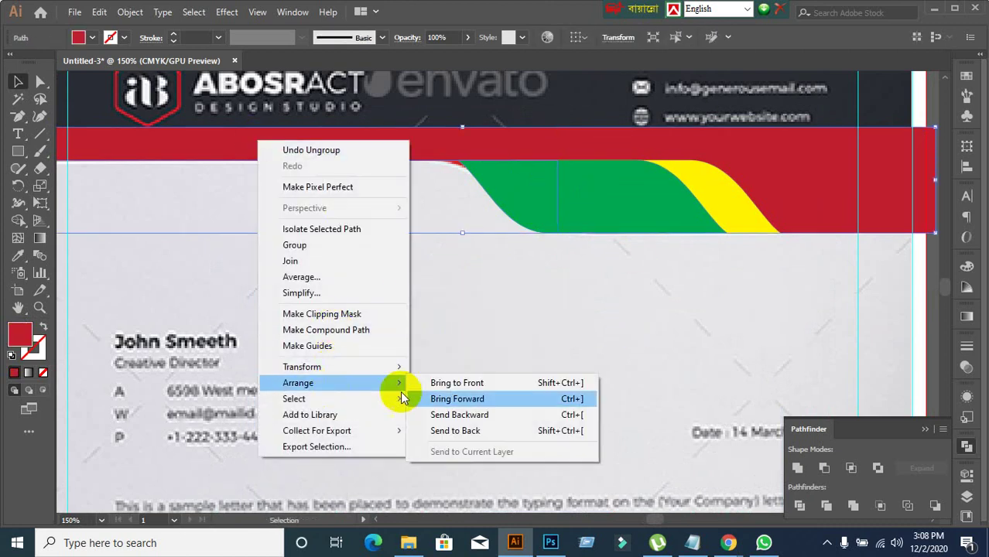
click(465, 384)
click(581, 365)
key(ctrl+z)
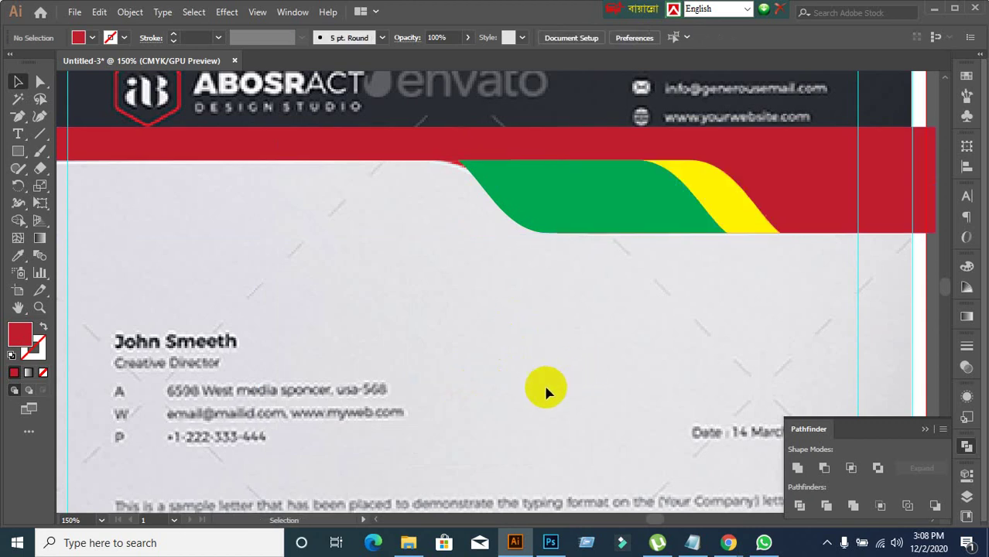
- Try moving the header shapes down off the reference header, and undo the move
click(486, 232)
click(448, 332)
scroll(448, 331, down, 5)
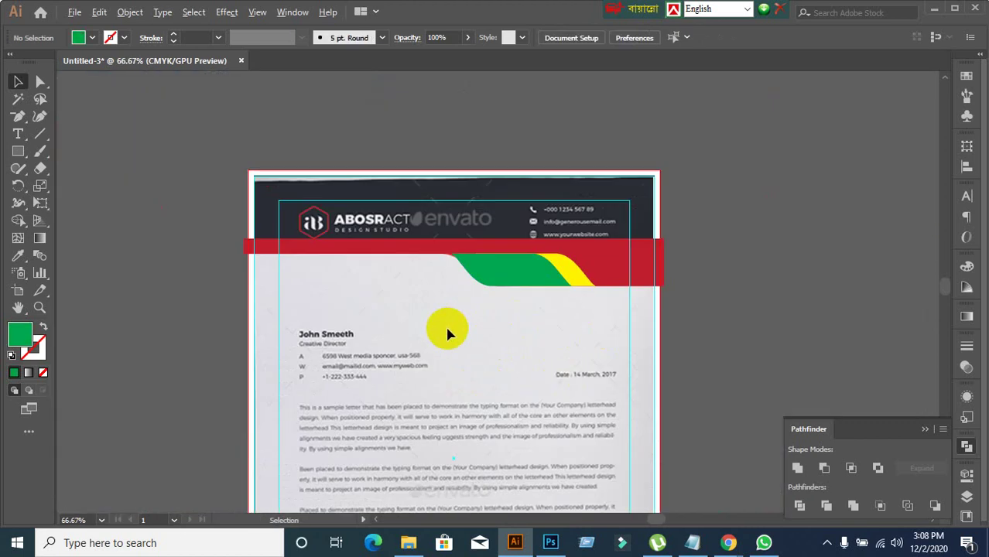
scroll(448, 331, up, 5)
scroll(454, 310, down, 1)
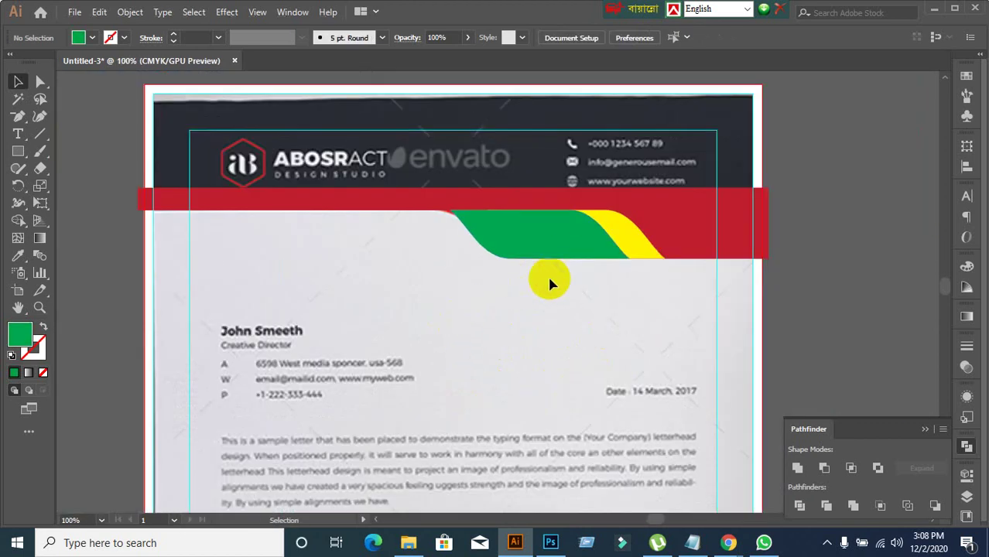
click(630, 230)
click(576, 260)
drag(576, 261, 570, 354)
key(ctrl+z)
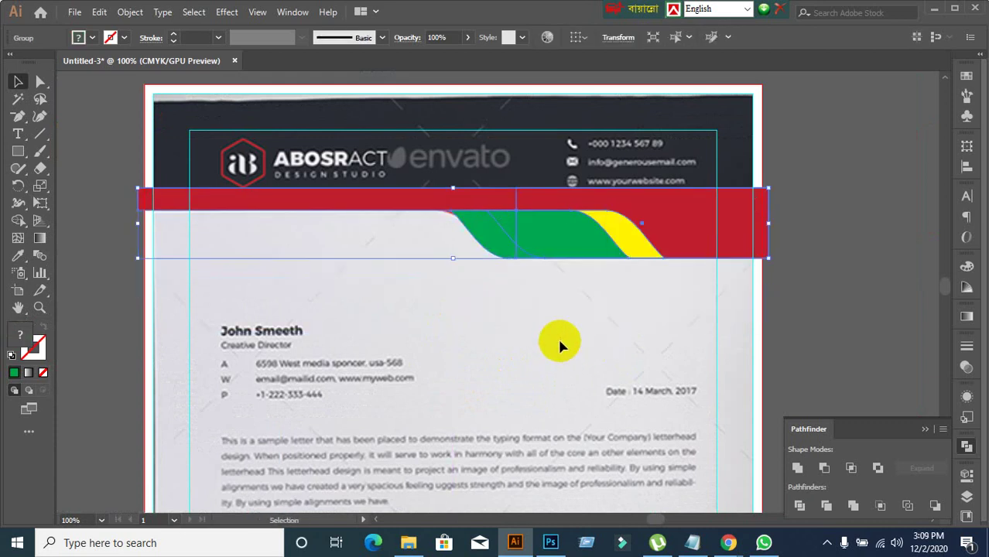
click(577, 329)
click(668, 243)
click(534, 439)
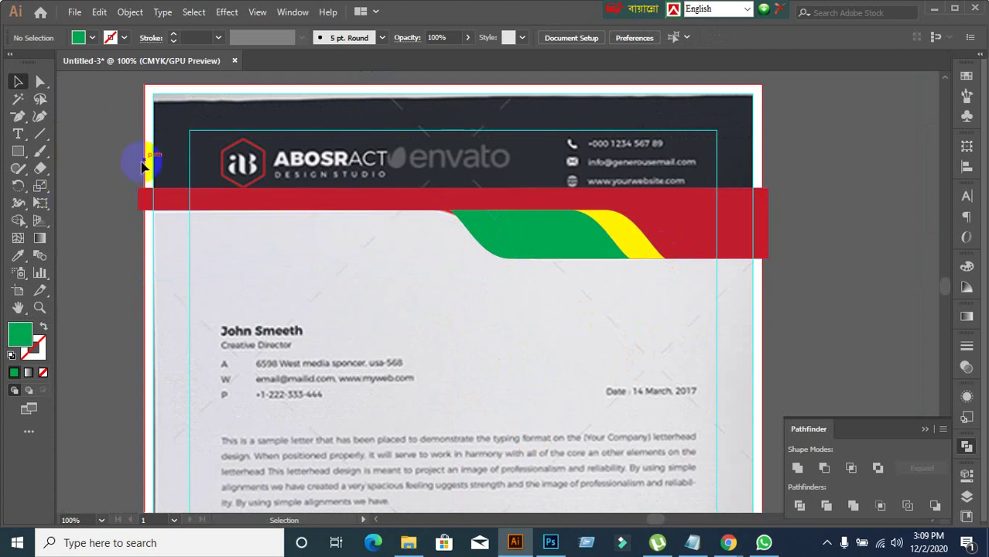
- Draw a green rectangle over the dark header, from the artboard's upper left corner to the red strip's right end
click(18, 153)
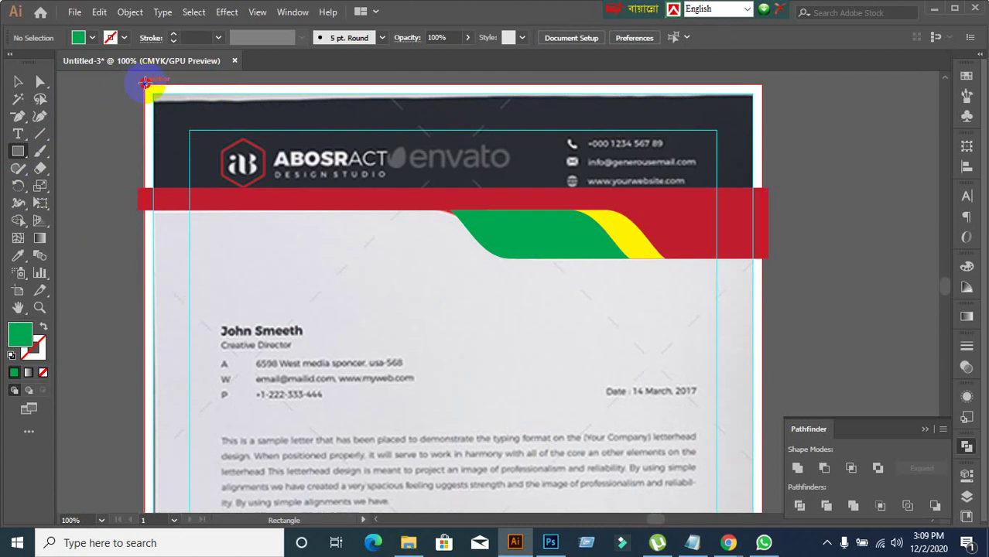
drag(145, 82, 768, 200)
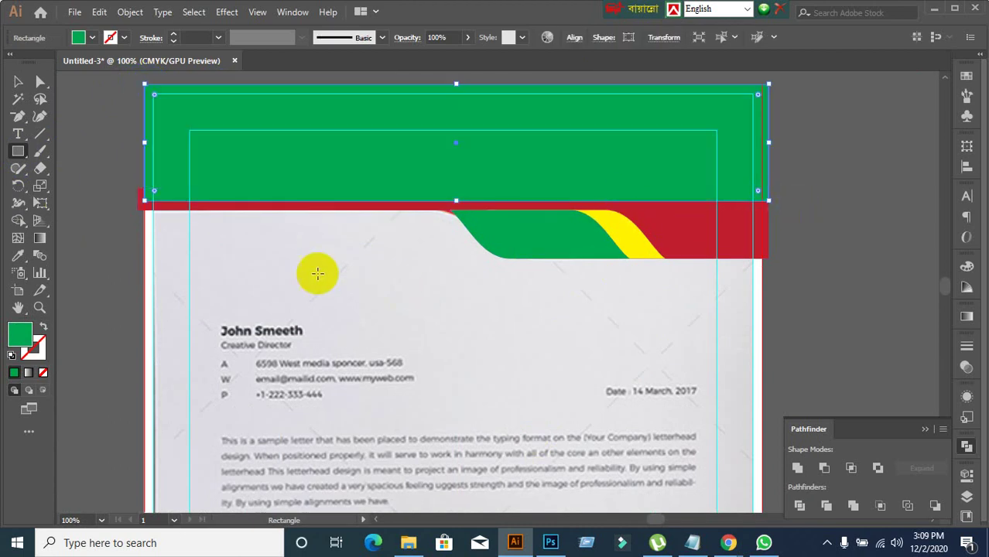
click(17, 82)
- Send the green header rectangle to the back, and bring it forward one level
right_click(293, 166)
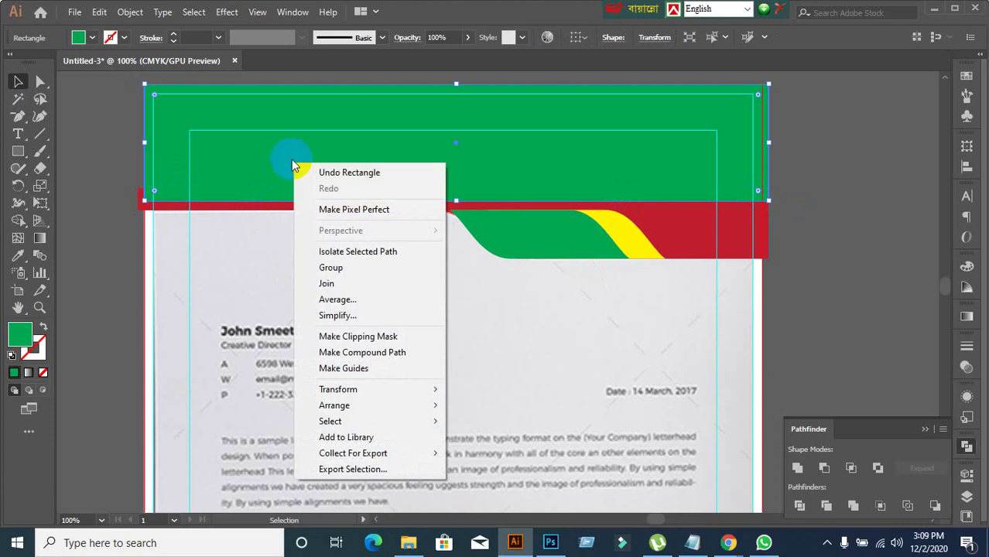
mouse_move(353, 405)
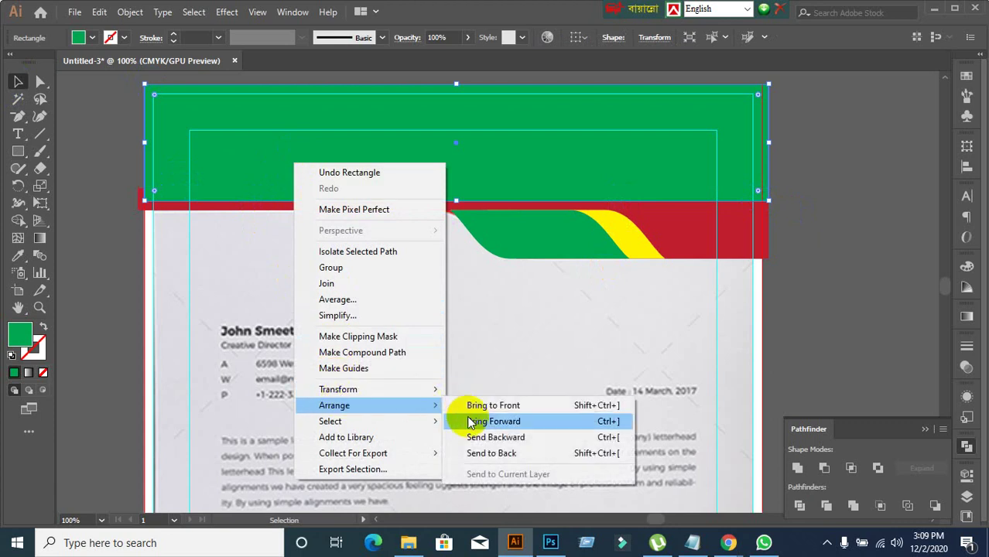
click(493, 455)
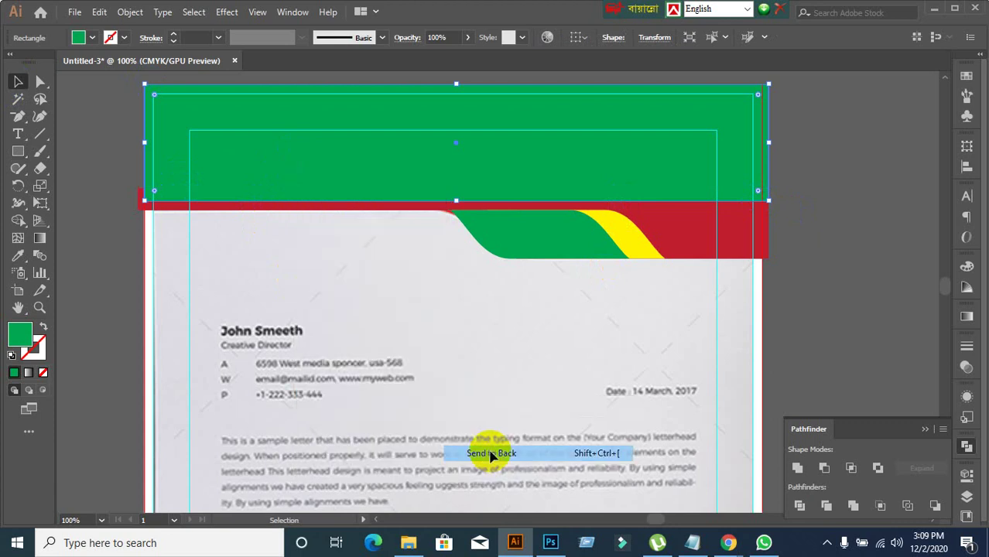
right_click(310, 133)
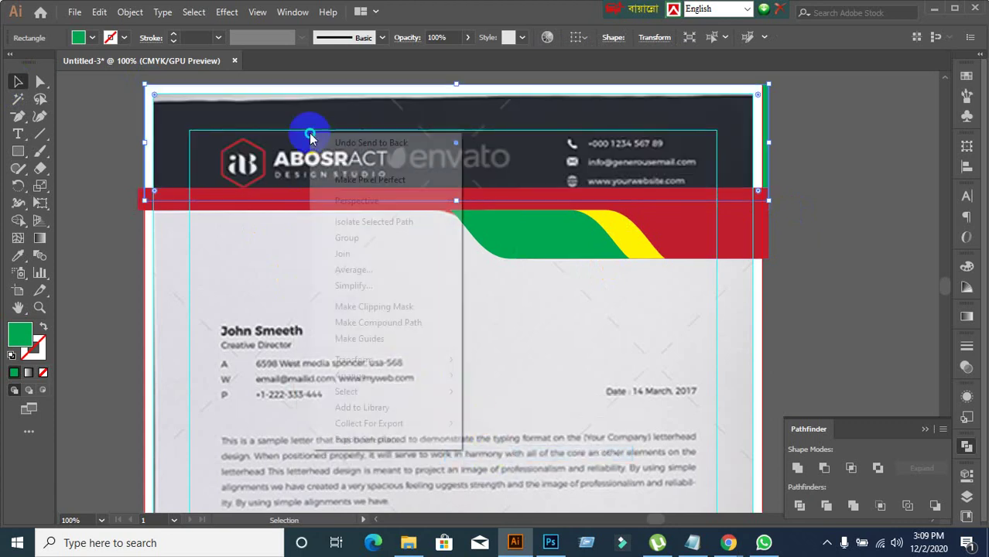
mouse_move(369, 376)
click(503, 393)
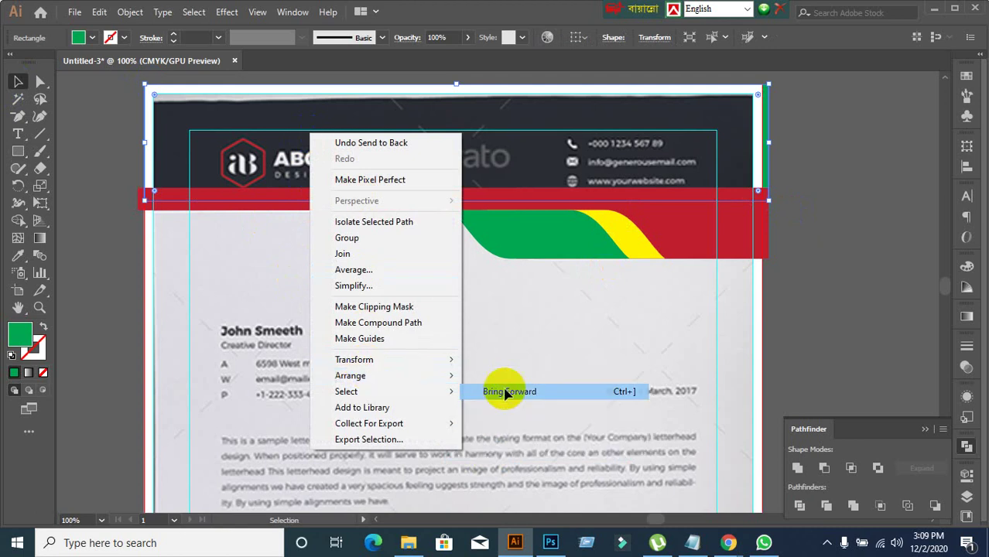
- Bring the green header rectangle forward until it covers the dark reference header but stays behind the red base shape
right_click(365, 165)
mouse_move(448, 407)
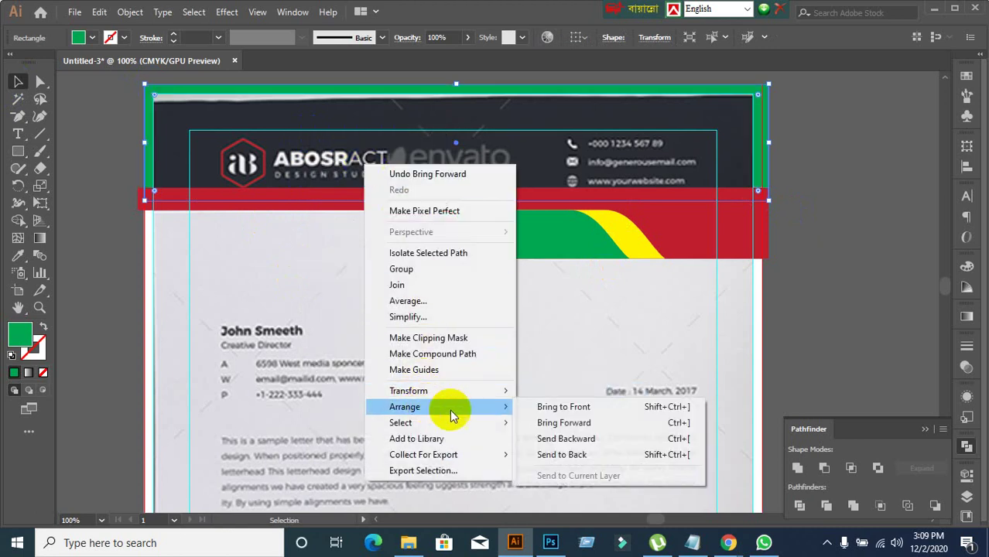
click(579, 370)
right_click(390, 172)
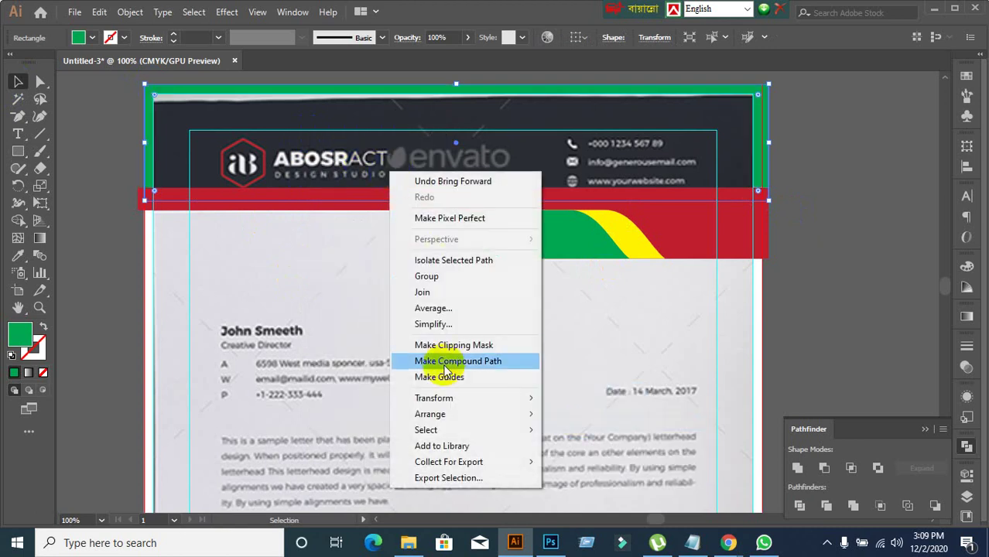
mouse_move(534, 418)
click(590, 430)
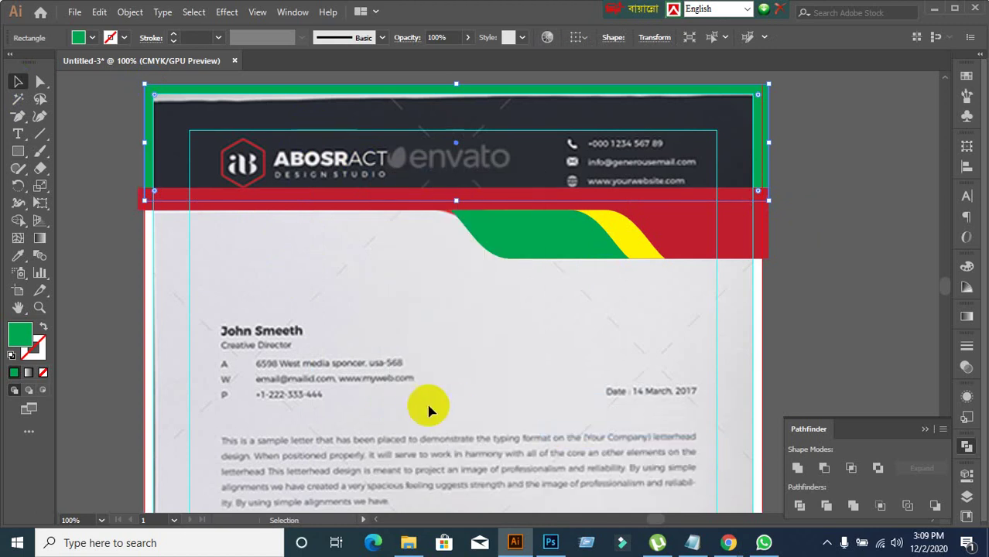
key(a)
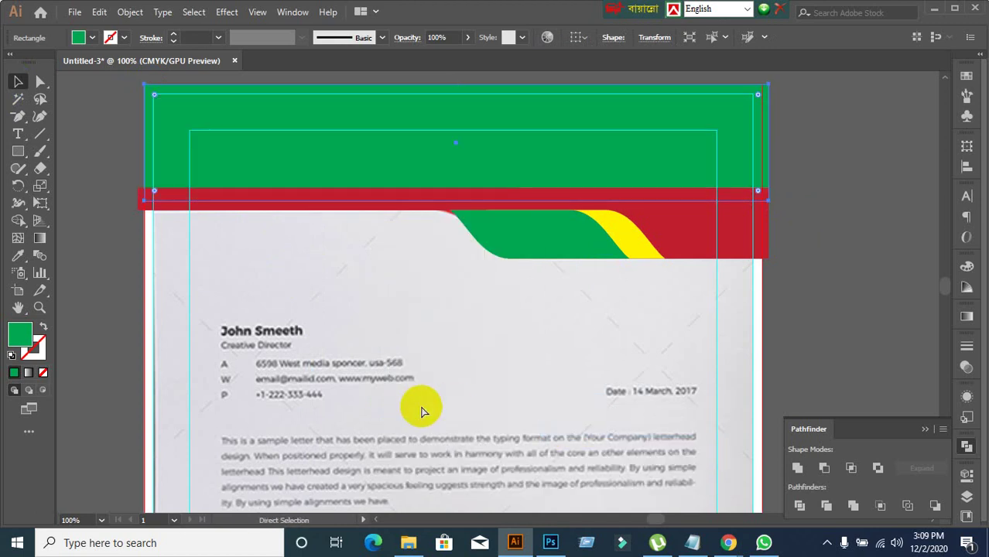
key(ctrl+z)
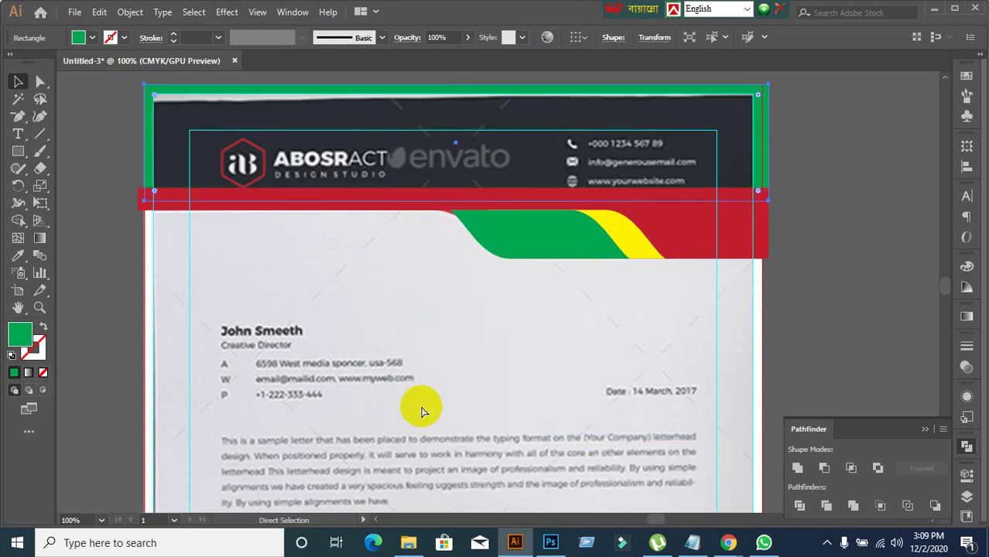
key(ctrl+shift+z)
key(ctrl+z)
key(ctrl+shift+z)
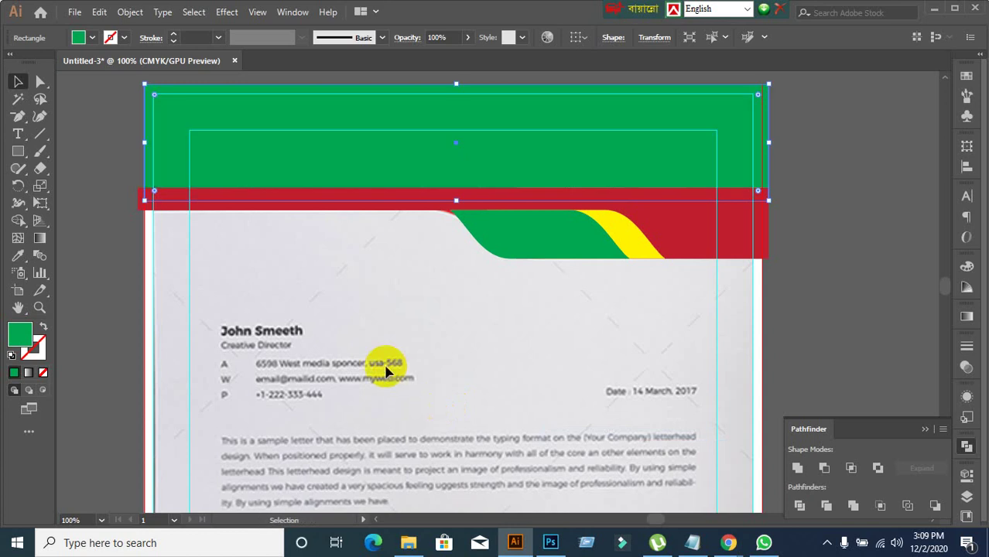
- Ungroup the header group of the red base shape and the green and yellow curves
click(272, 223)
click(99, 303)
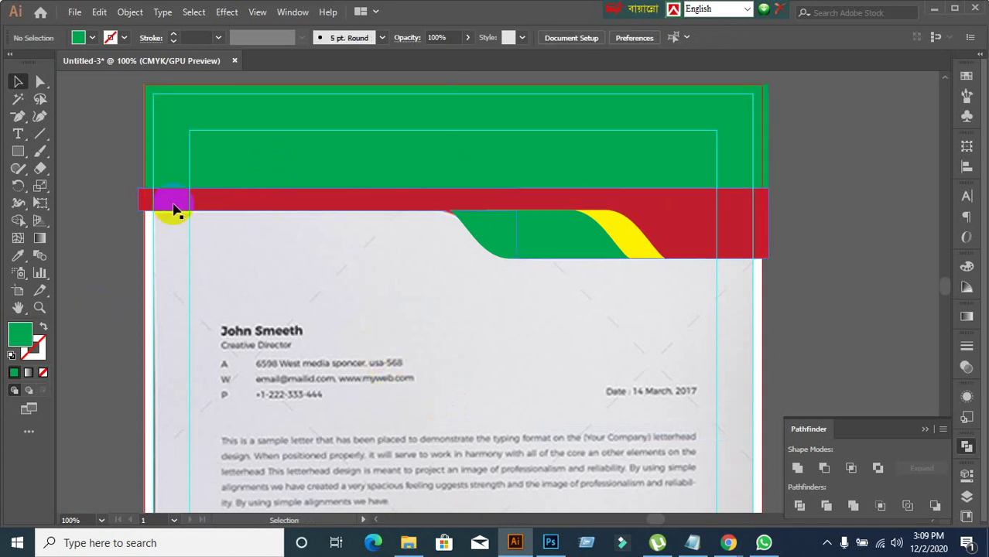
click(173, 208)
right_click(173, 208)
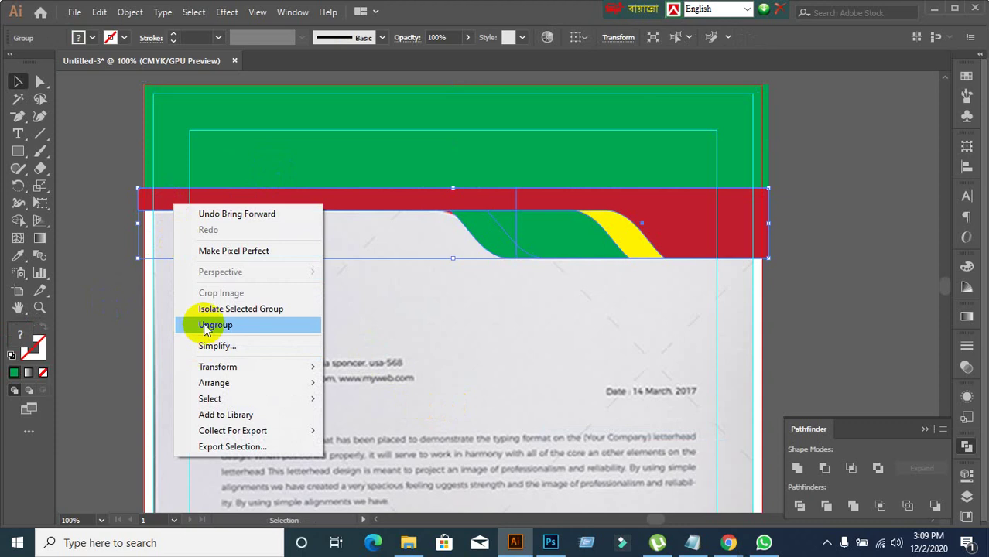
click(203, 324)
click(128, 335)
click(176, 210)
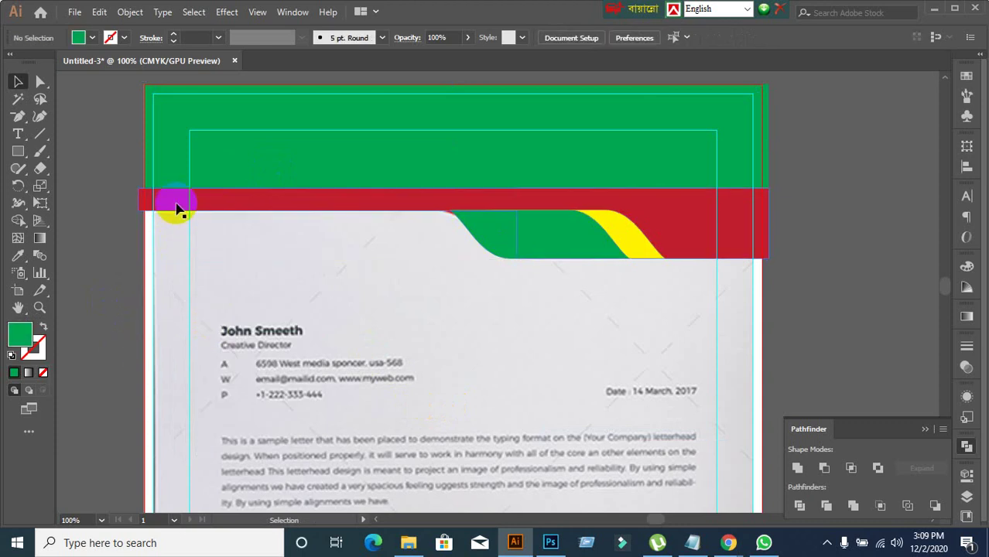
click(207, 160)
click(127, 343)
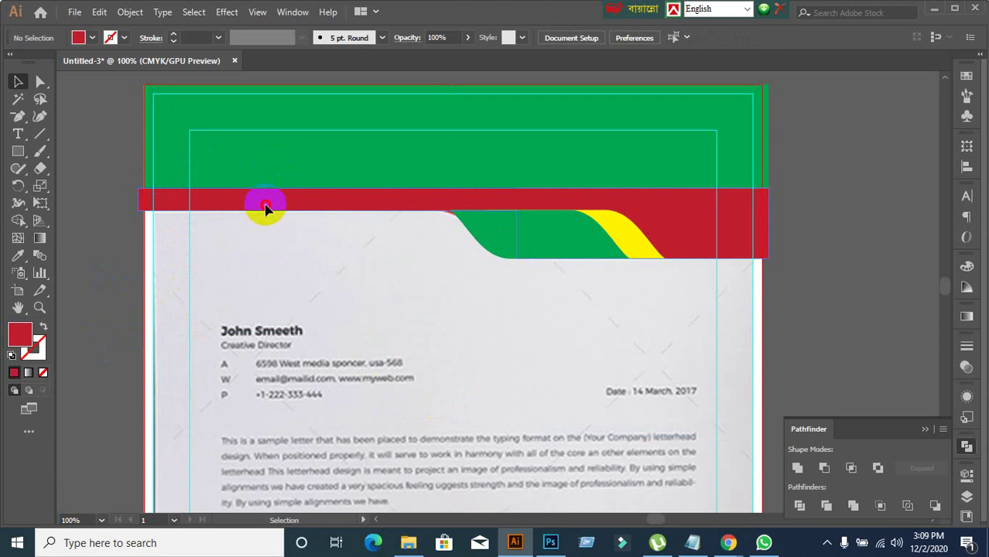
- Try moving the red base shape down off the header, and undo each move
drag(265, 206, 197, 323)
key(ctrl+z)
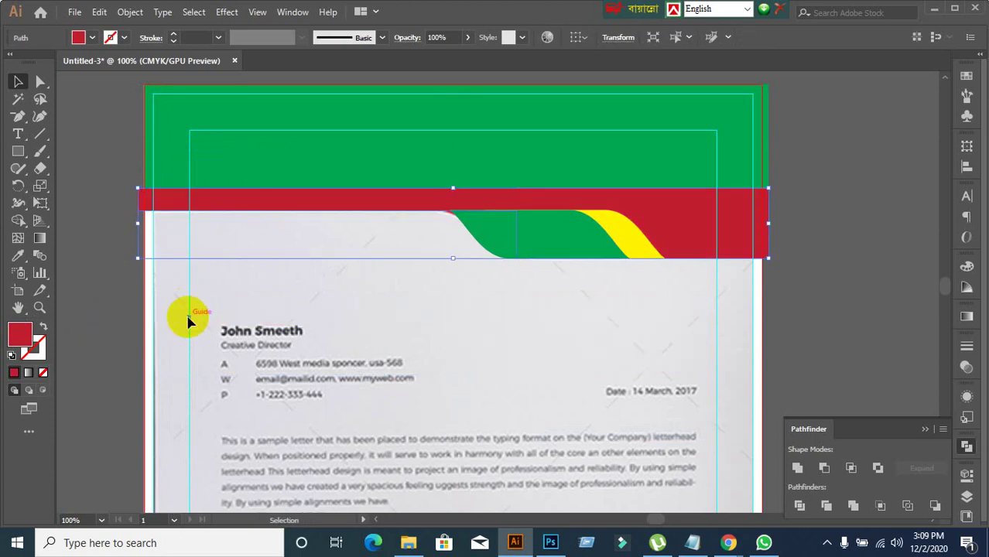
drag(332, 212, 517, 352)
key(ctrl+z)
- Try deleting the red base shape and moving the magenta rectangle beneath it aside, and undo both changes
key(a)
click(328, 207)
key(Delete)
click(519, 155)
click(743, 244)
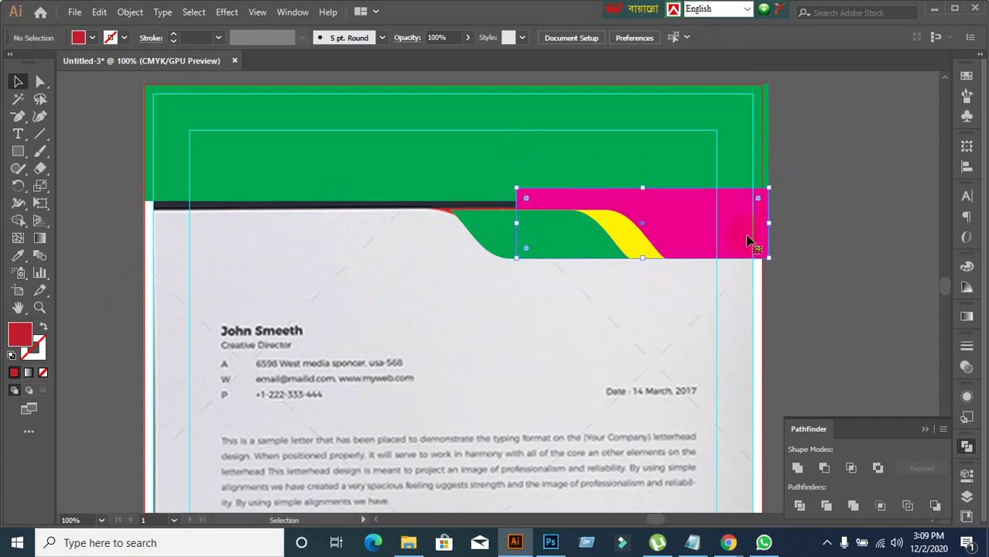
drag(731, 233, 917, 340)
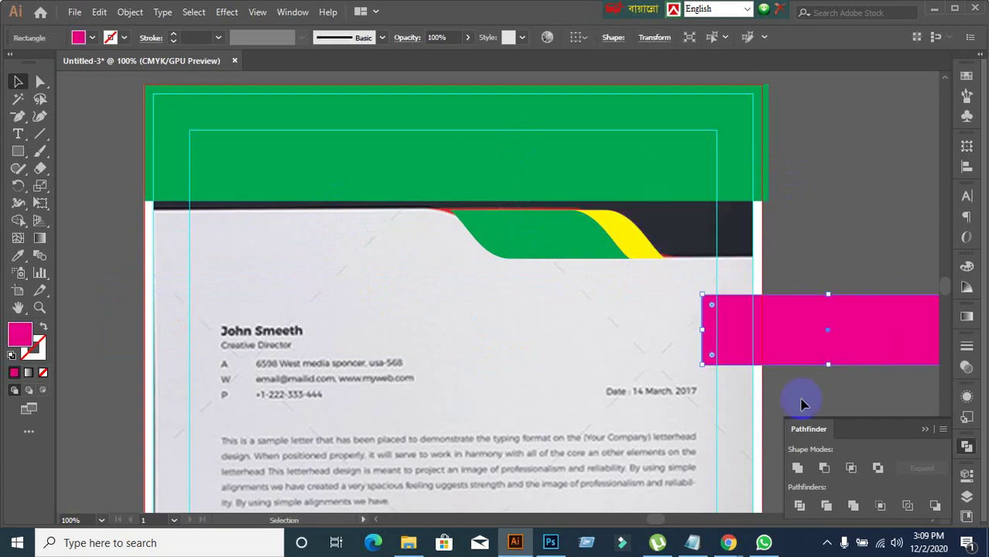
key(ctrl+z)
key(ctrl+z)
click(581, 342)
click(263, 261)
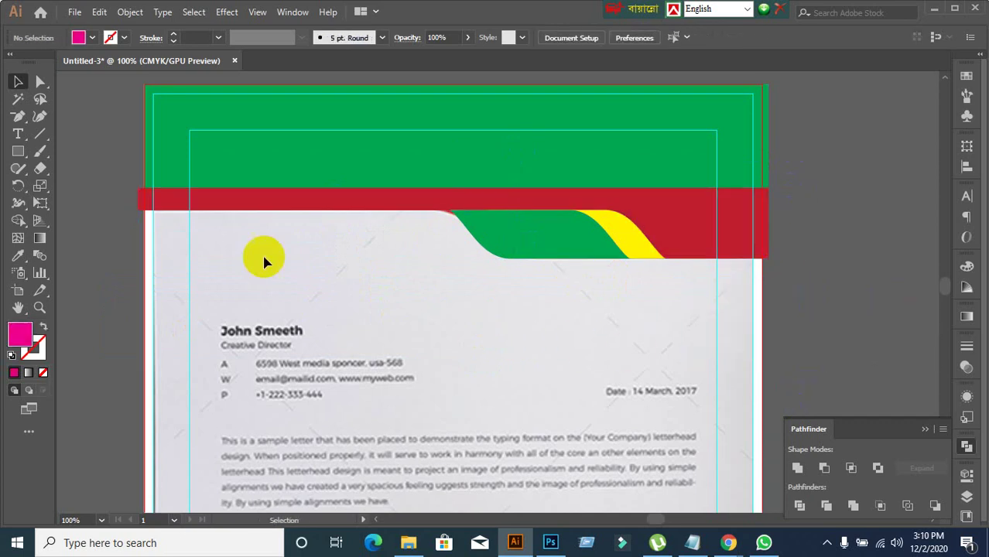
- Unite the red base shape and the green header rectangle as a compound shape, and expand it into one red path
click(195, 203)
click(322, 215)
shift+click(305, 150)
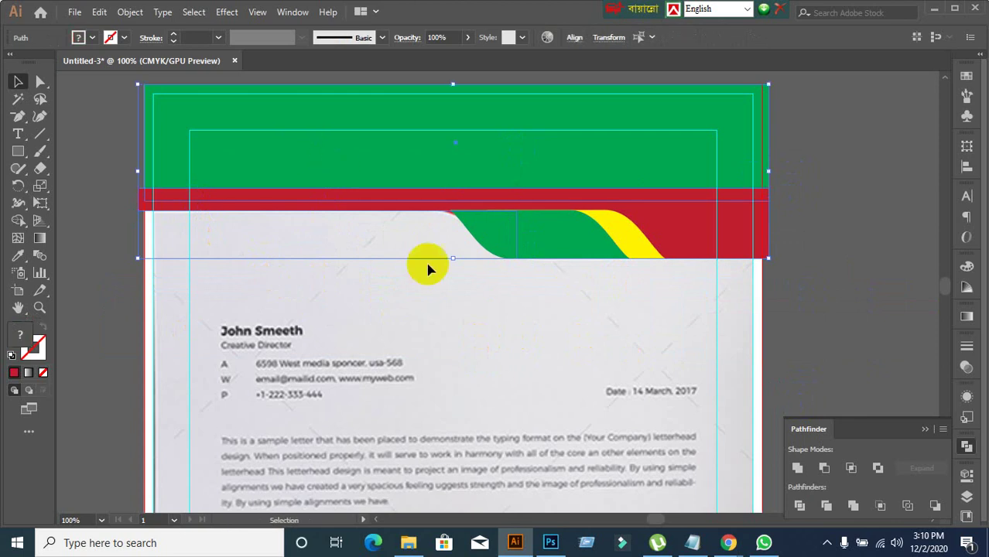
alt+click(797, 468)
click(916, 470)
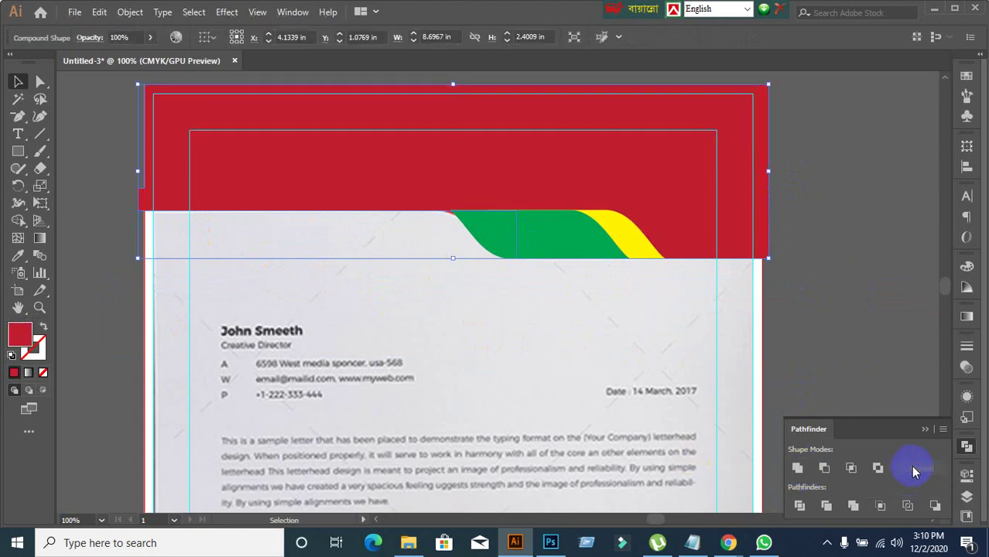
click(666, 376)
- Try moving the merged red header up above the artboard, and undo the move
scroll(820, 190, up, 5)
scroll(777, 282, down, 5)
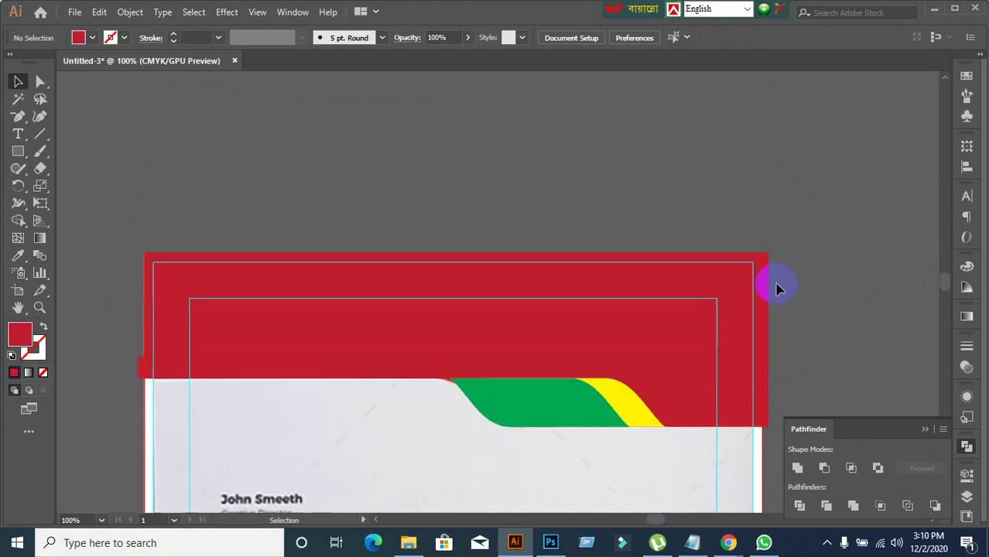
drag(724, 283, 750, 175)
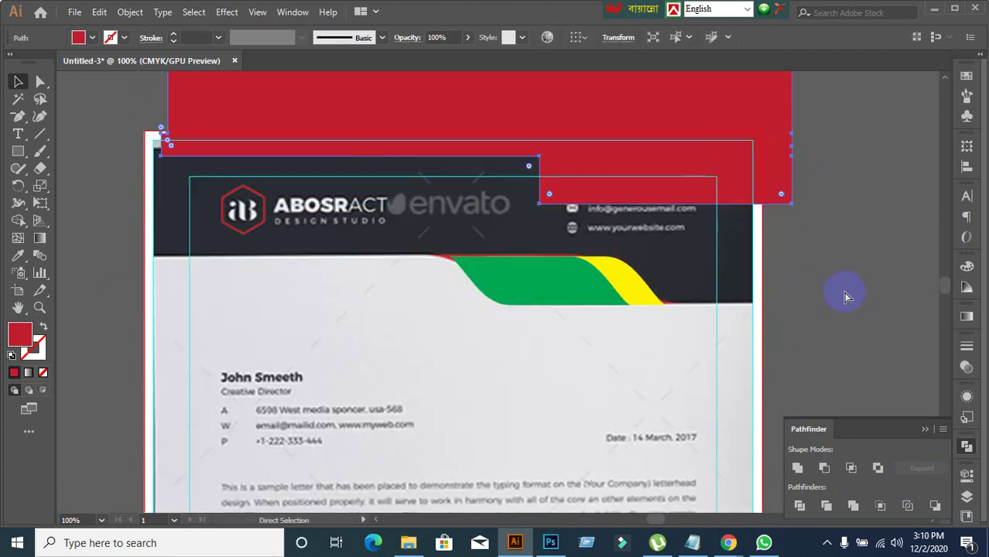
key(ctrl+z)
click(852, 288)
- Group the merged red header with the green and yellow curves, and clear the group off the reference header
scroll(848, 290, down, 3)
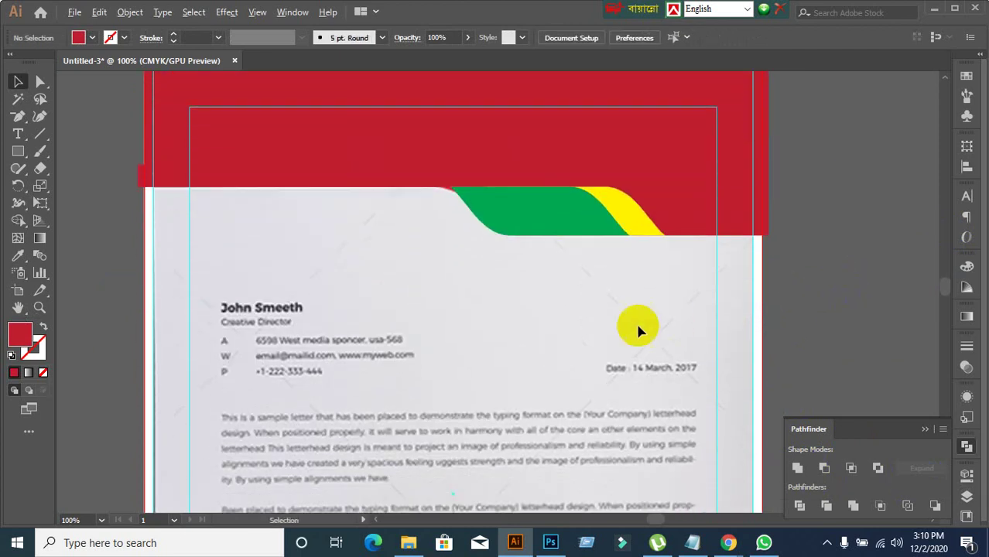
scroll(645, 332, down, 2)
scroll(593, 303, up, 1)
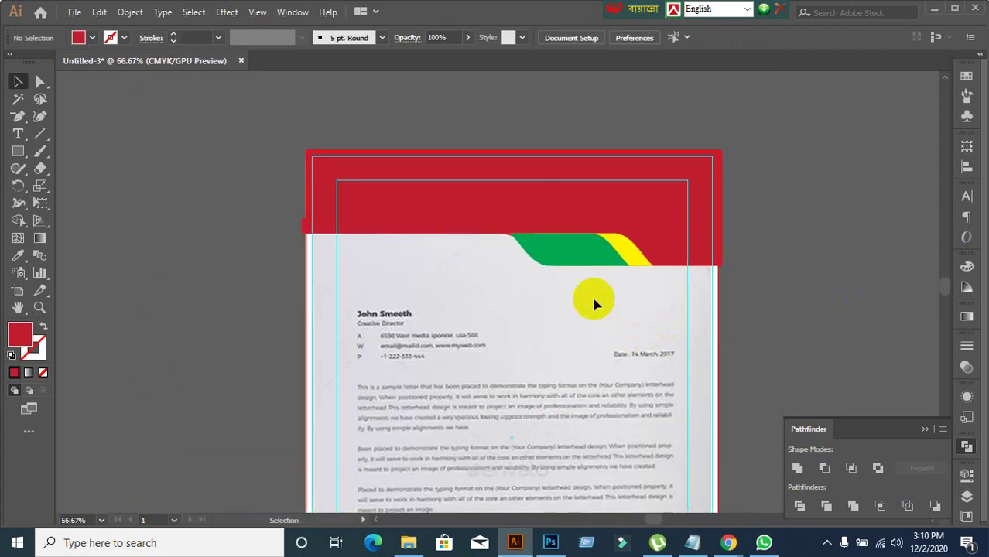
click(629, 209)
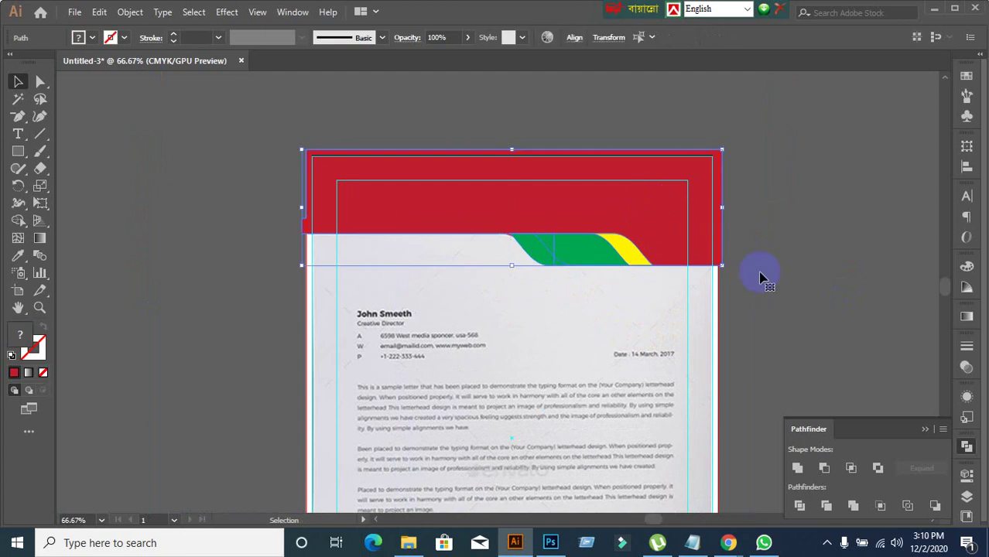
click(815, 274)
drag(604, 263, 520, 327)
key(ctrl+z)
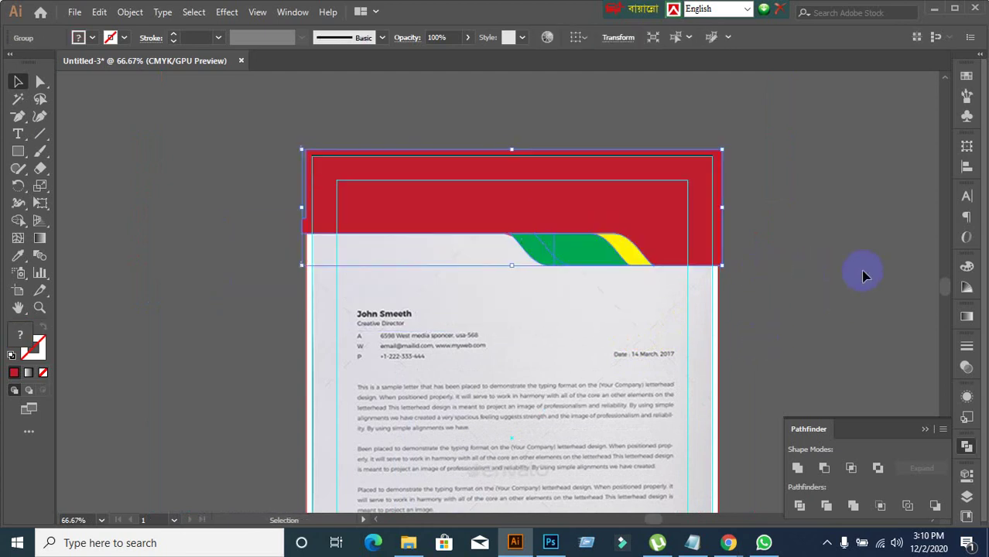
key(ctrl+z)
click(861, 277)
- Examine the recreated footer, and the logo and contact icons in the reference header
scroll(836, 281, down, 1)
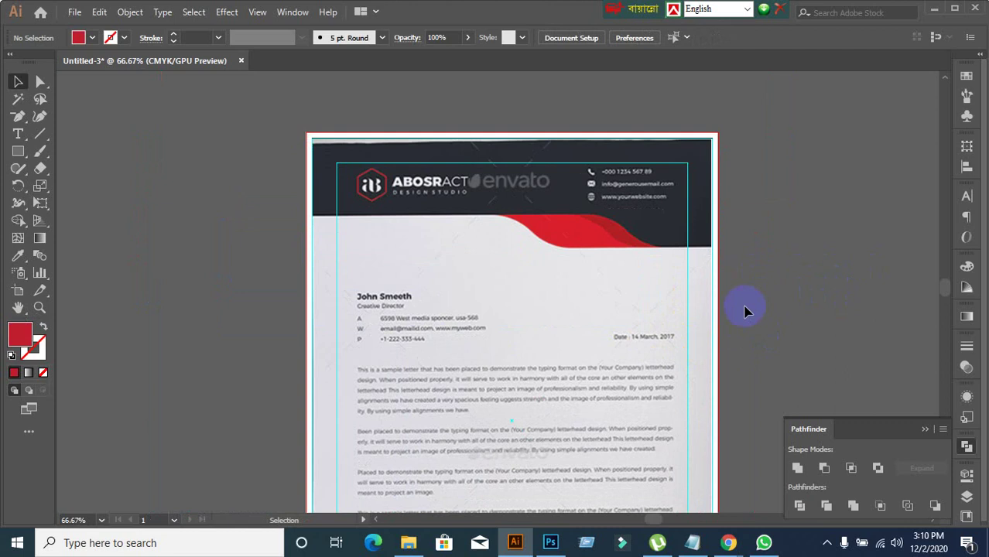
scroll(746, 312, down, 3)
scroll(755, 333, down, 2)
drag(763, 360, 590, 204)
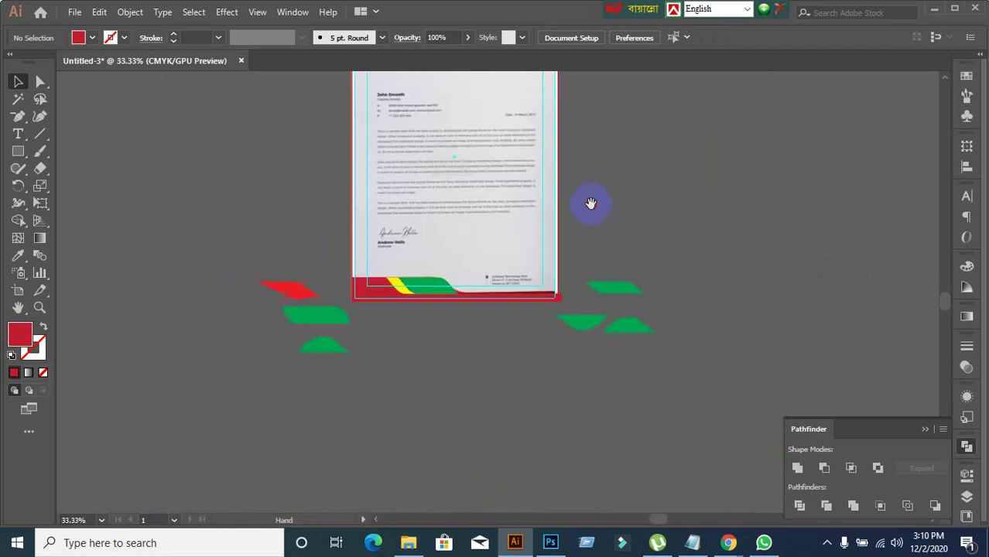
scroll(540, 218, up, 1)
scroll(544, 221, up, 3)
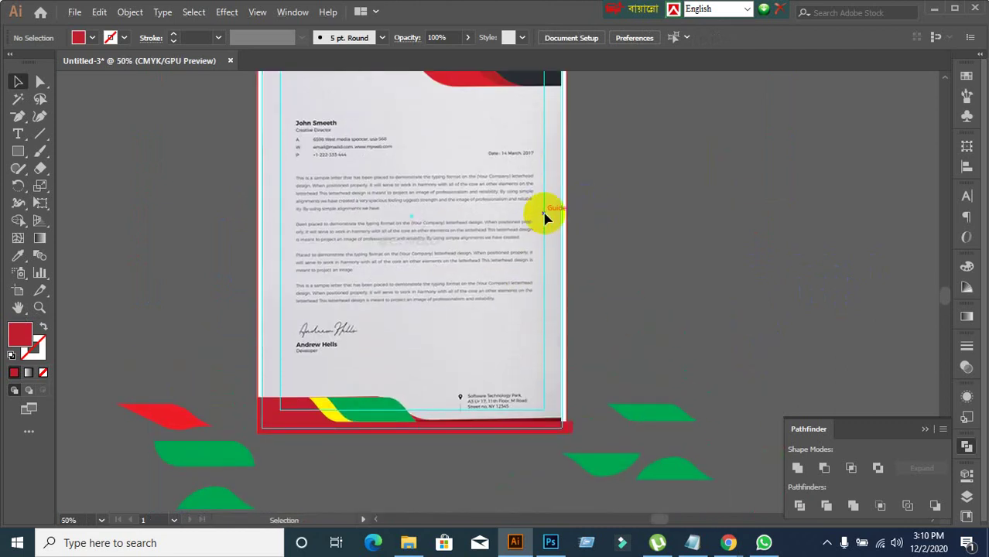
scroll(544, 219, up, 2)
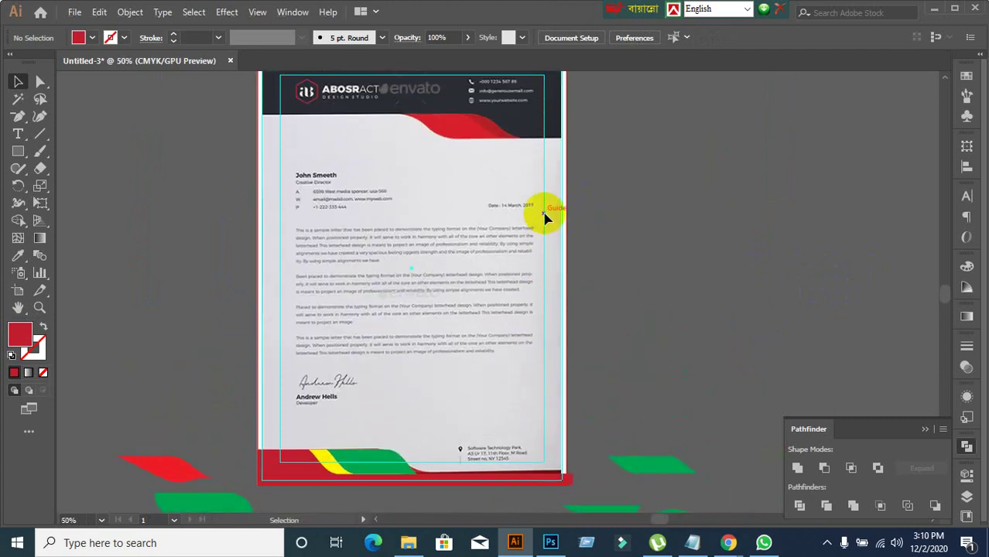
scroll(544, 219, up, 2)
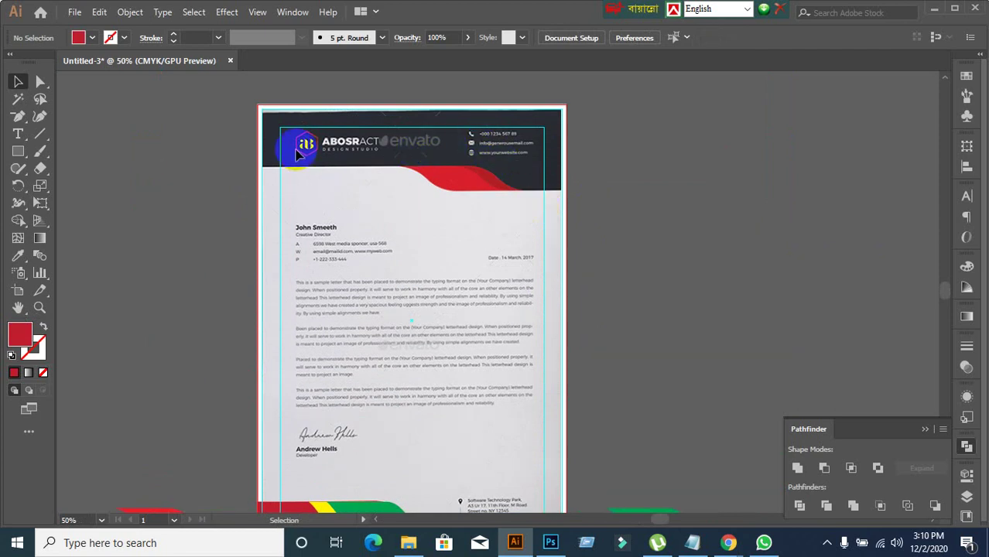
scroll(469, 143, up, 1)
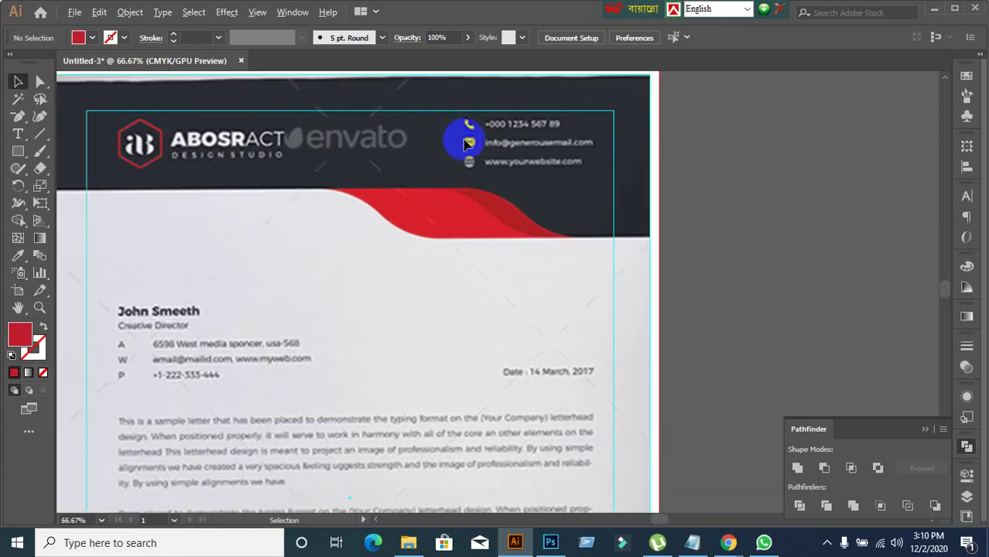
scroll(519, 150, up, 1)
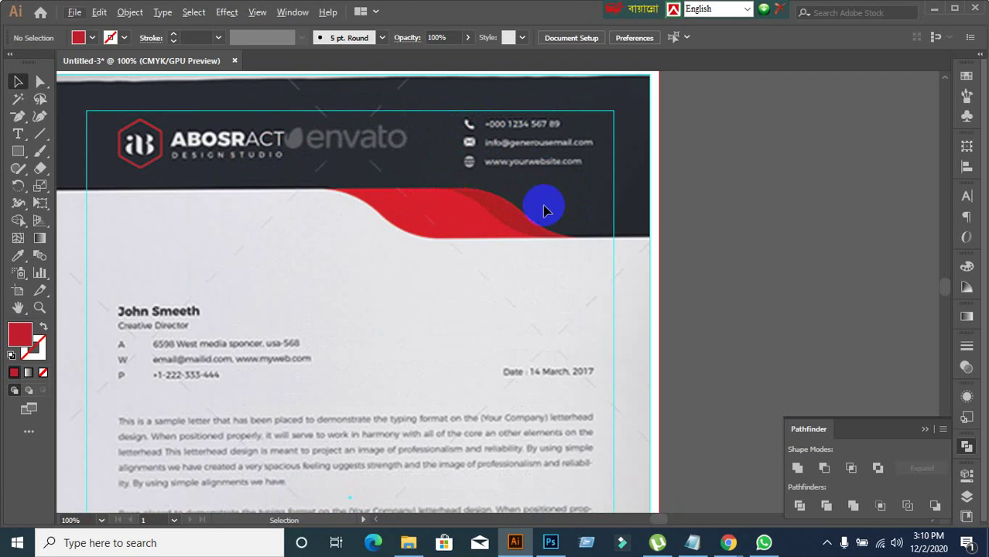
- Add the text "phone" on the empty canvas beside the reference header's contact details
click(19, 134)
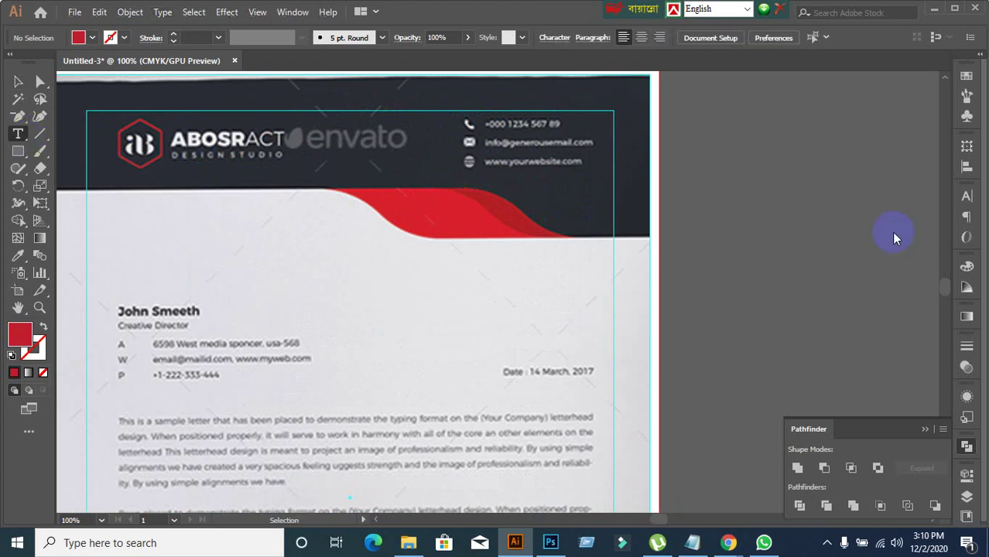
click(714, 162)
text(P)
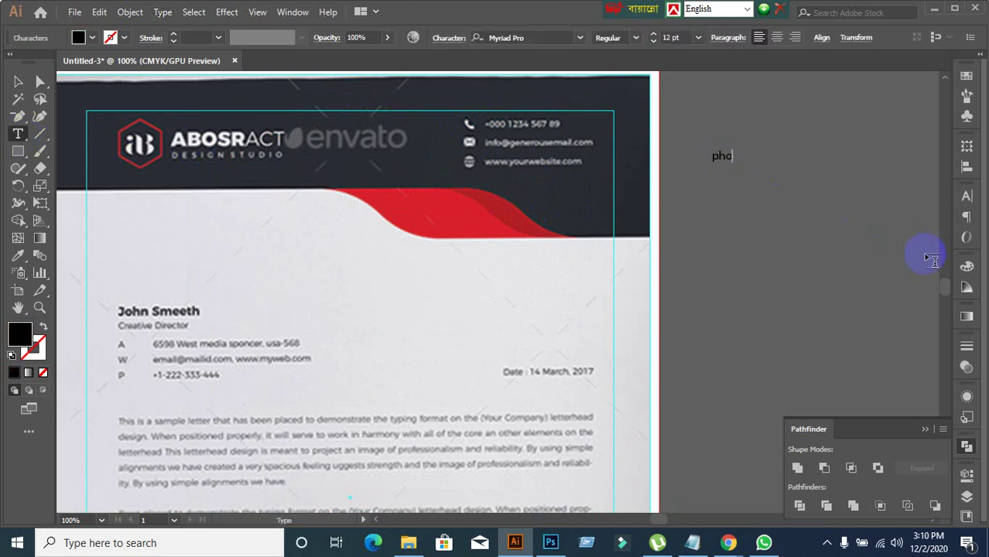
text(hone)
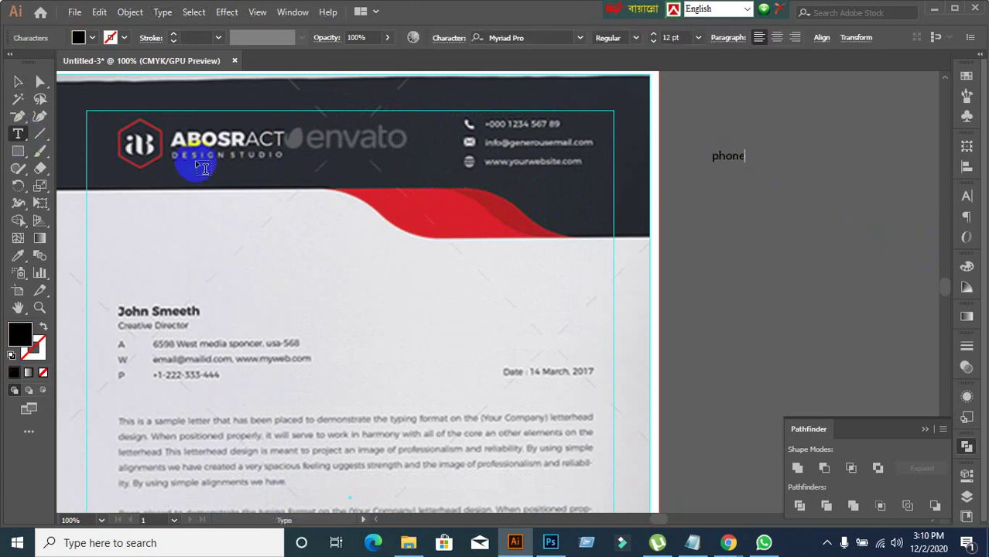
click(19, 81)
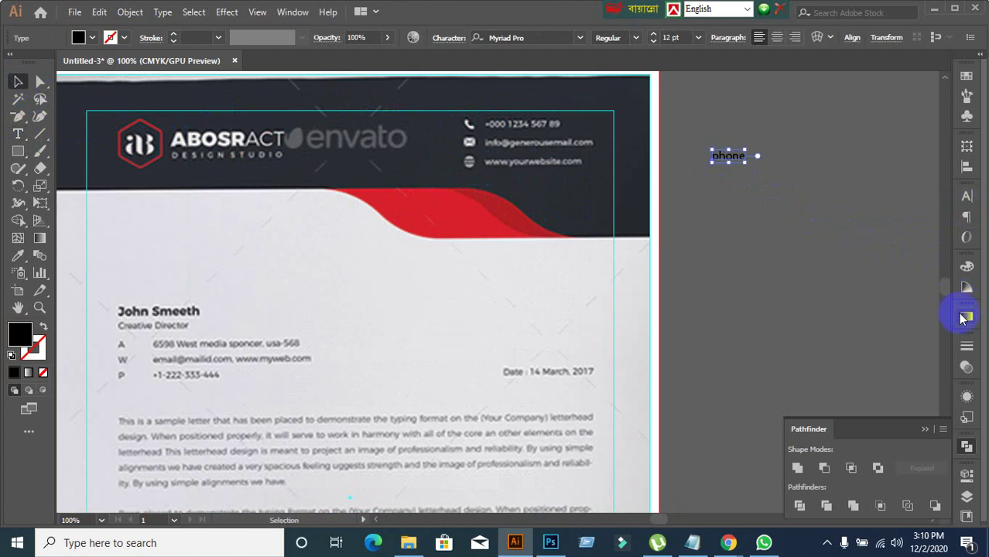
- Set the "phone" text in the Font Awesome 5 Free Solid font to turn it into an icon
click(967, 198)
click(877, 214)
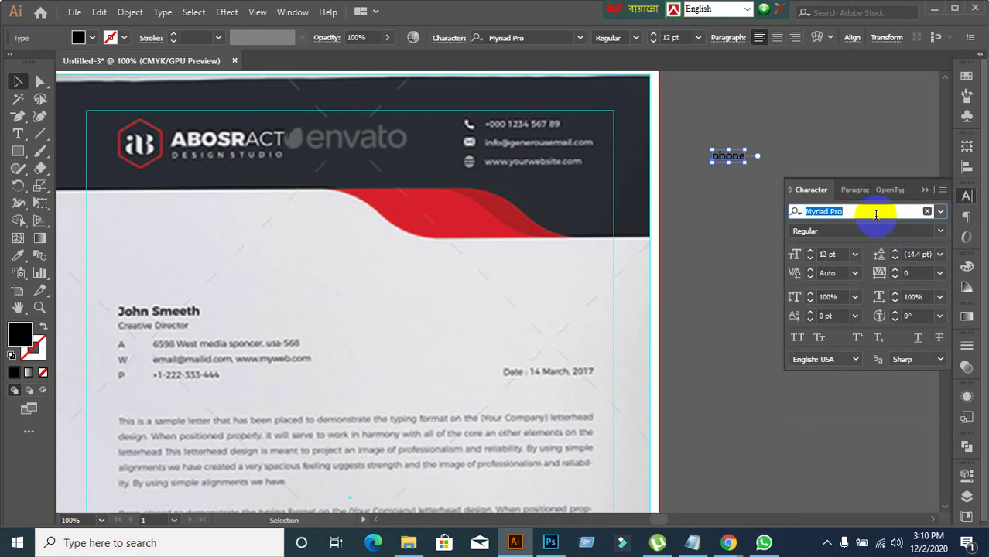
text(fo)
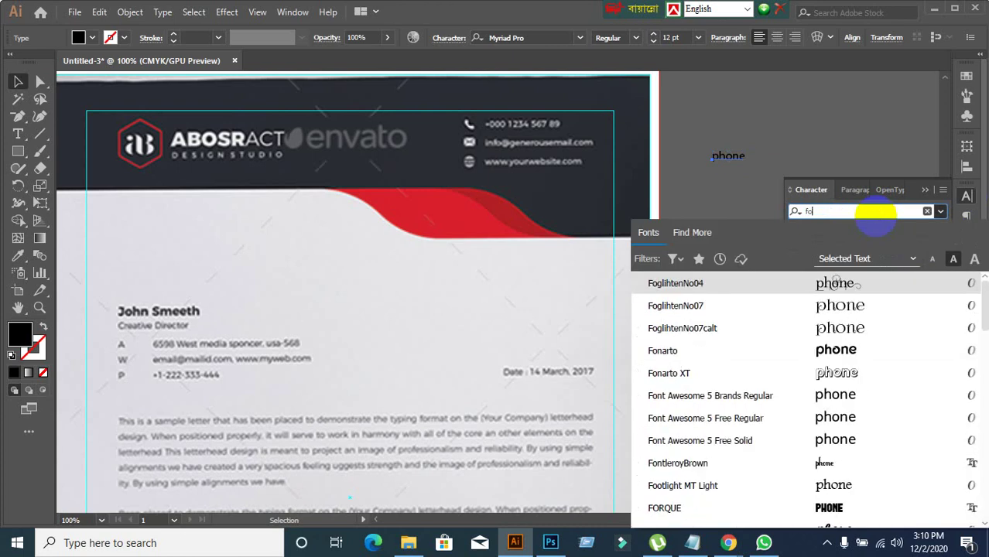
text(nt)
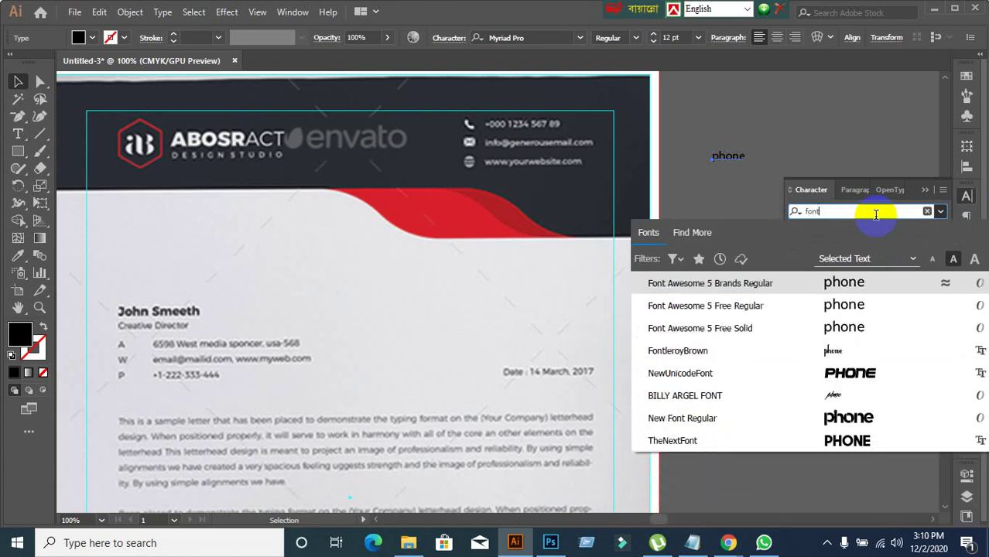
click(736, 328)
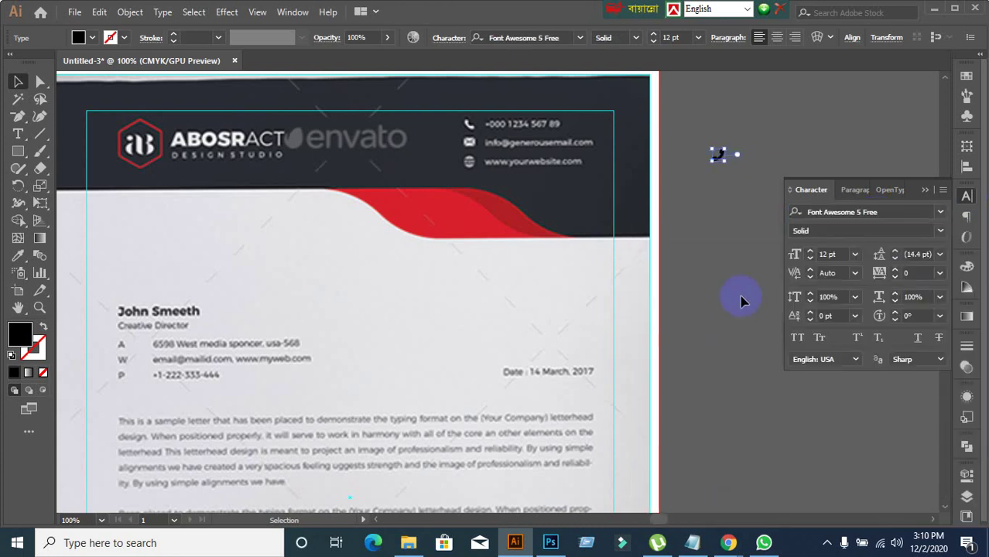
click(745, 285)
drag(697, 147, 758, 193)
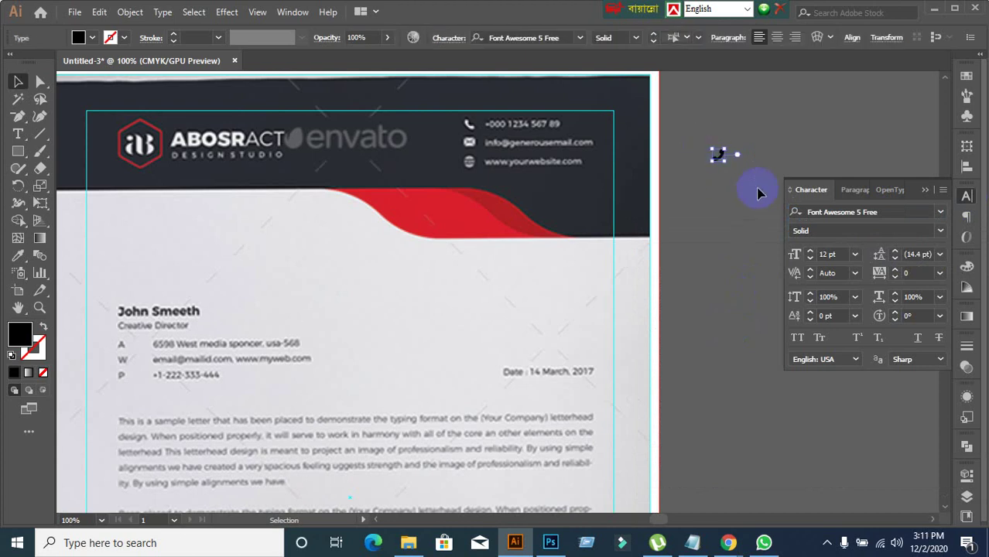
- Reflect the phone icon across the vertical axis, undoing any accidental stretch of it
right_click(718, 157)
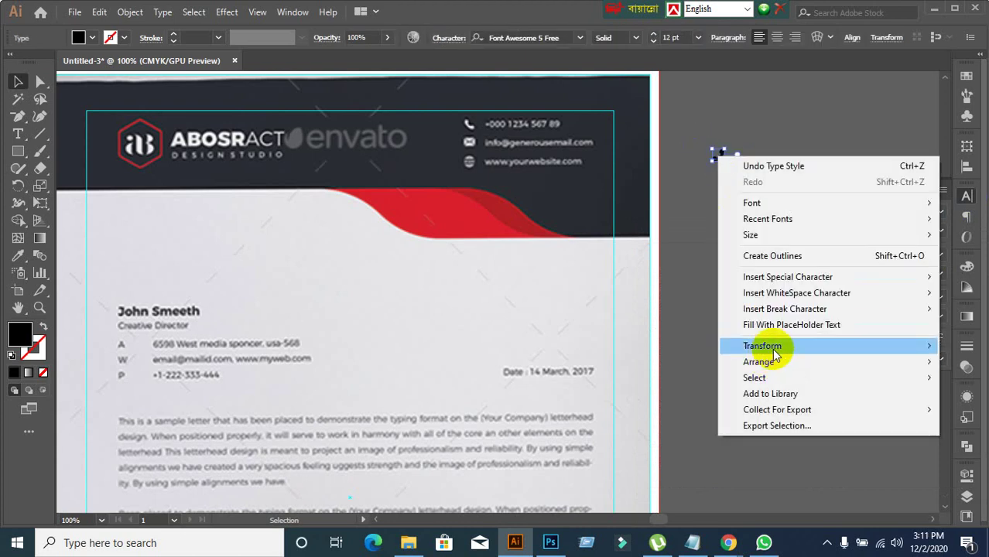
mouse_move(778, 345)
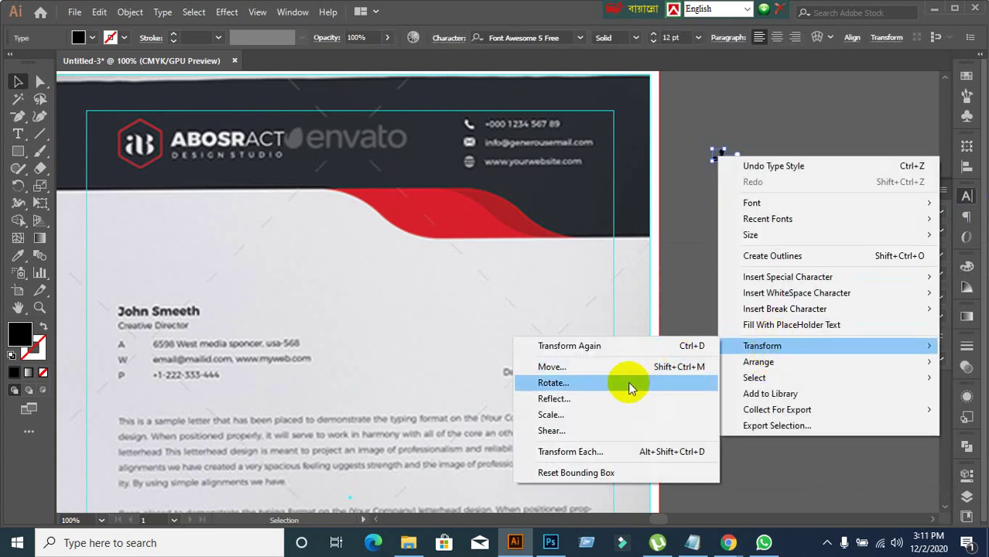
click(604, 408)
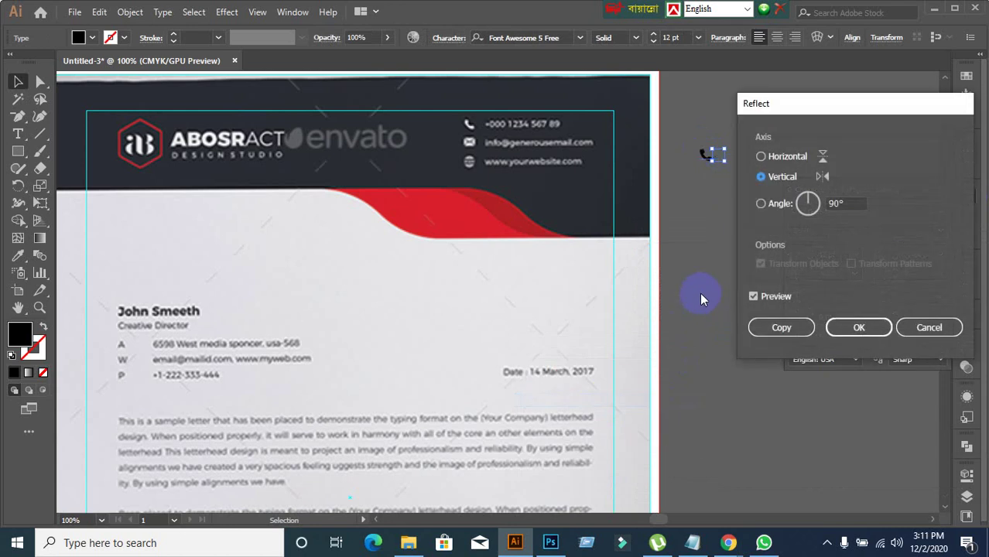
click(856, 327)
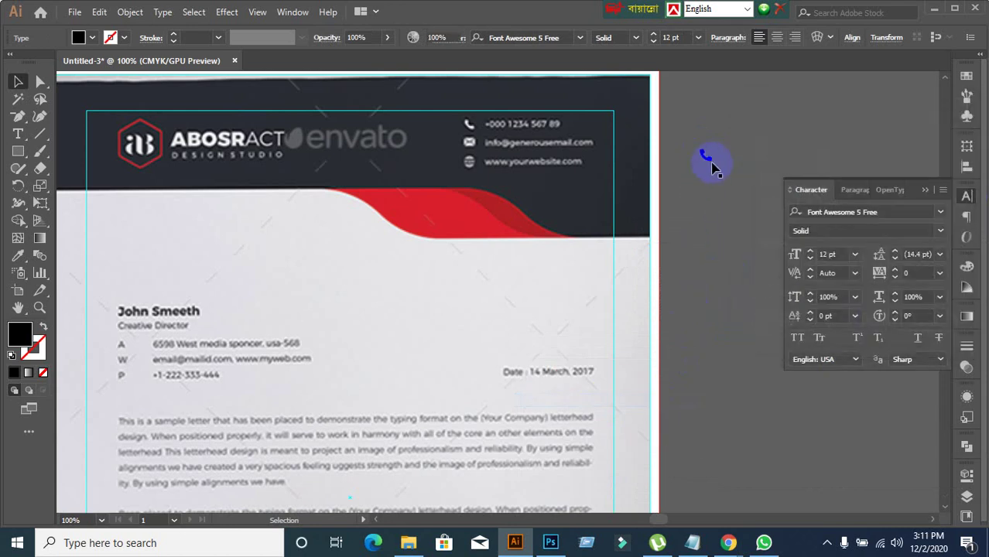
drag(712, 167, 710, 197)
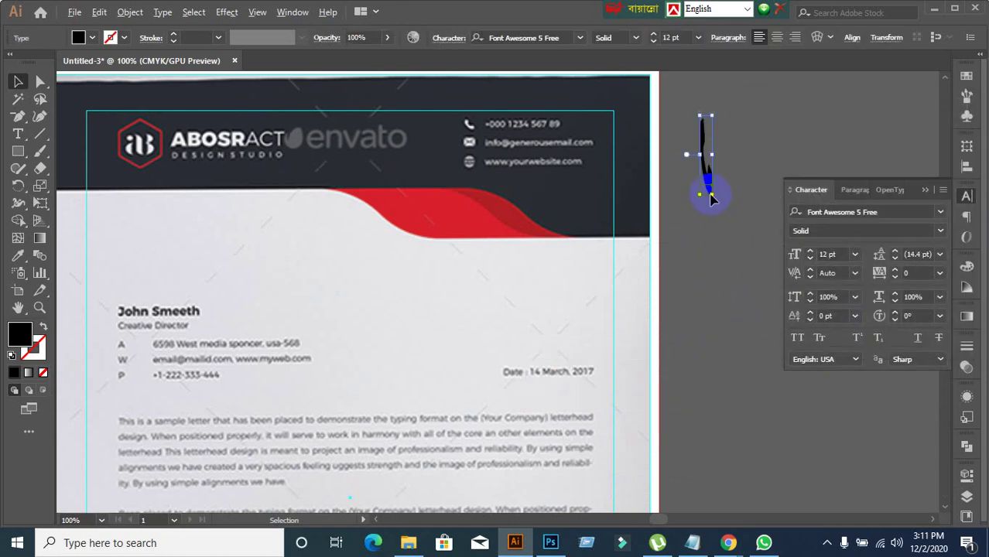
key(ctrl+z)
click(684, 126)
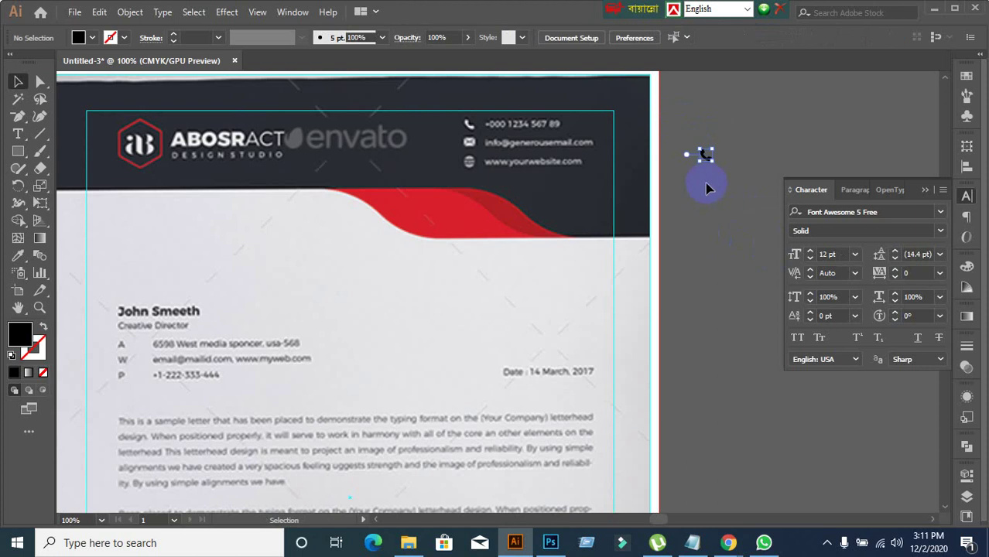
scroll(706, 186, up, 4)
scroll(716, 140, down, 1)
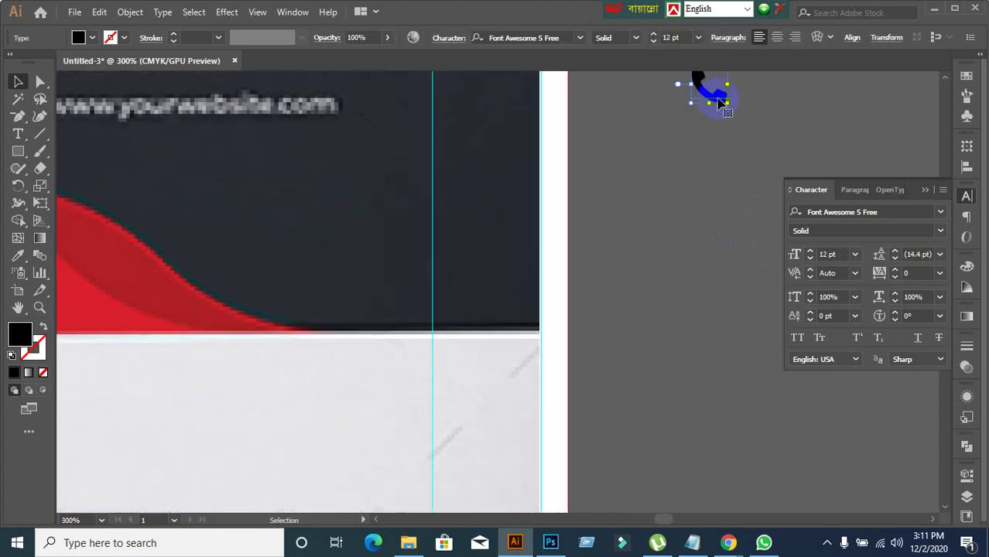
drag(720, 101, 713, 194)
scroll(682, 232, down, 3)
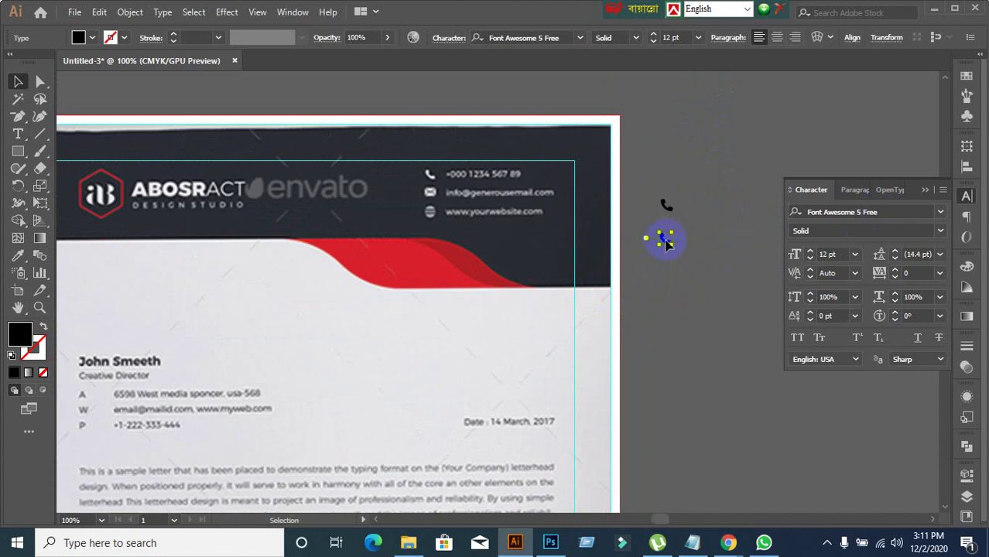
scroll(666, 241, up, 2)
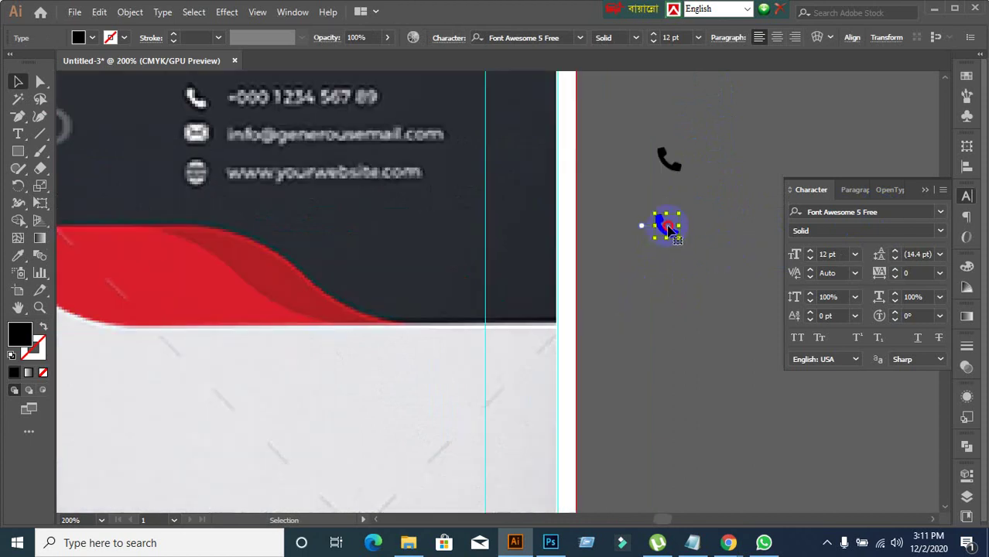
double_click(670, 228)
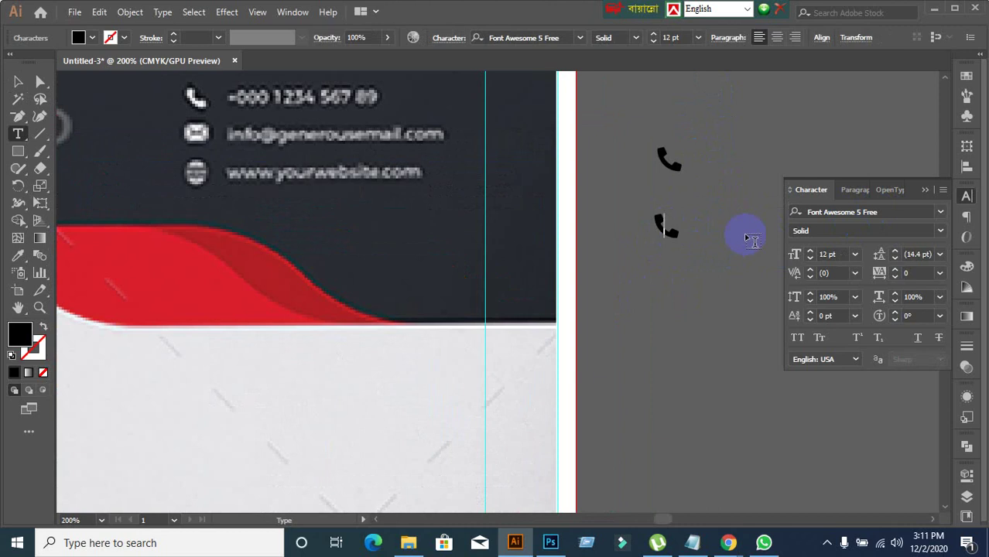
key(BackSpace)
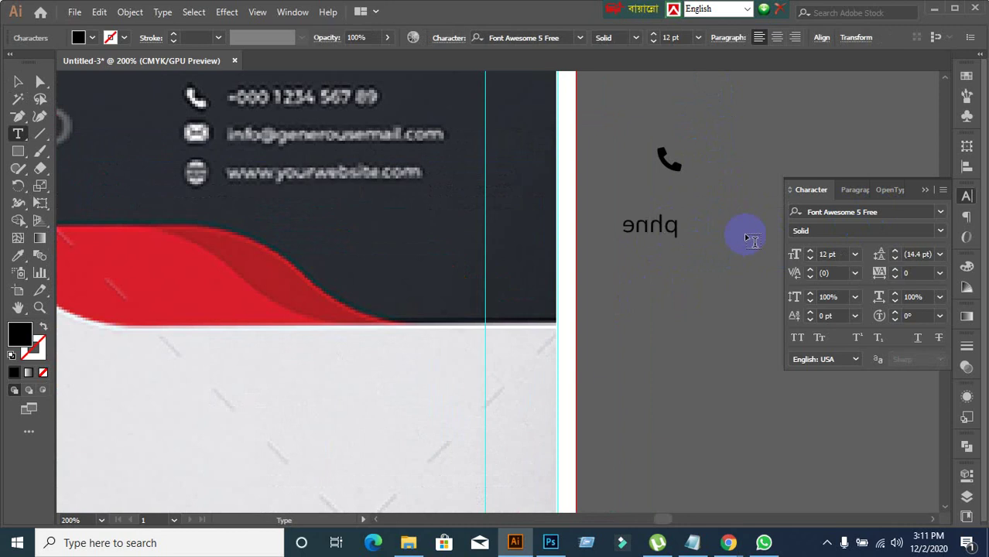
key(Right)
key(Left)
key(Left)
key(Left)
click(18, 82)
key(Delete)
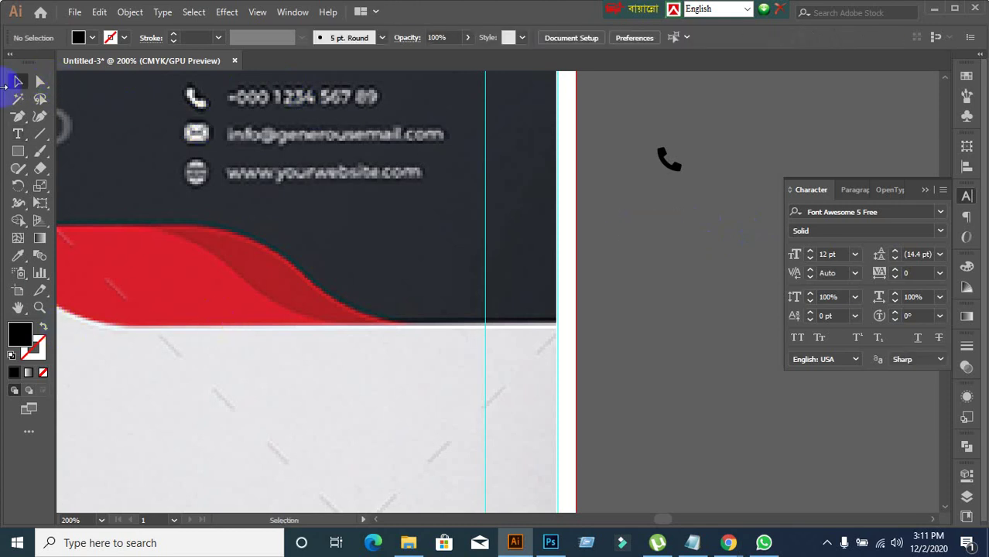
- Add the icon-font text "envelope" on the empty canvas and place the envelope icon directly beneath the phone icon
click(18, 134)
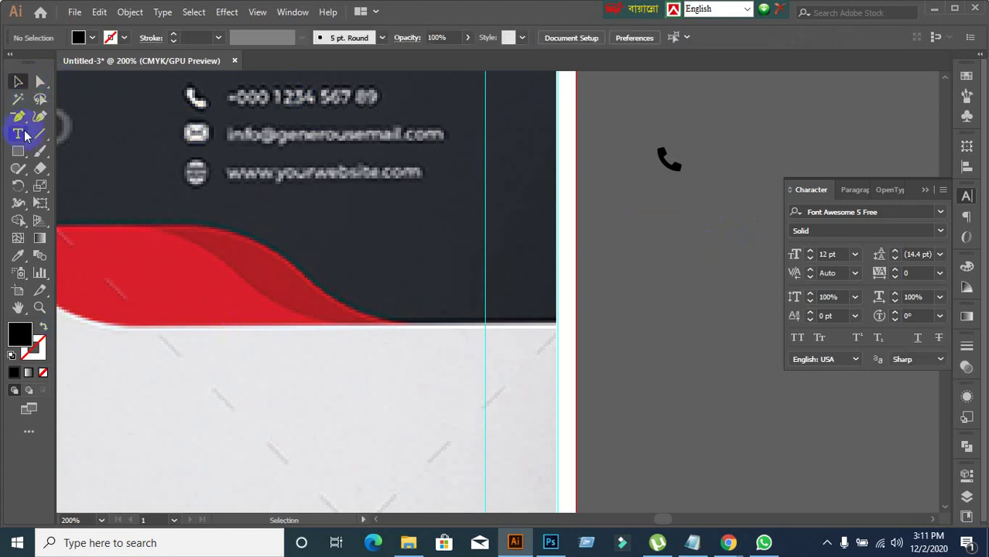
click(627, 242)
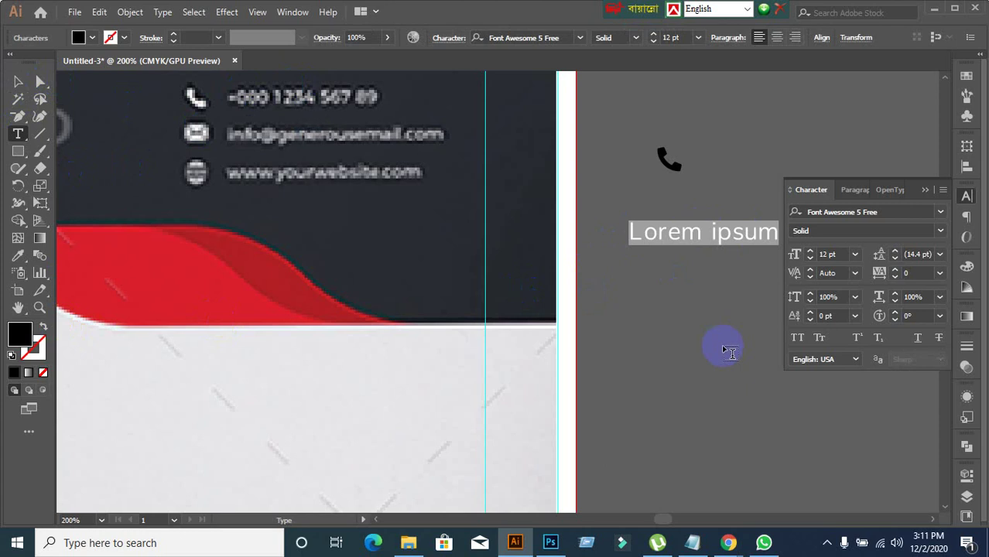
text(envelope)
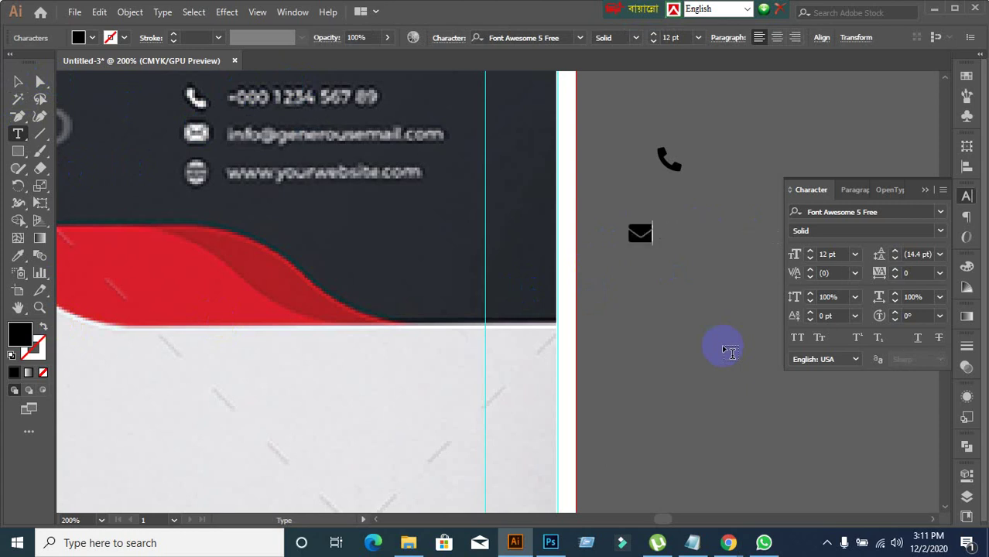
click(19, 81)
click(640, 246)
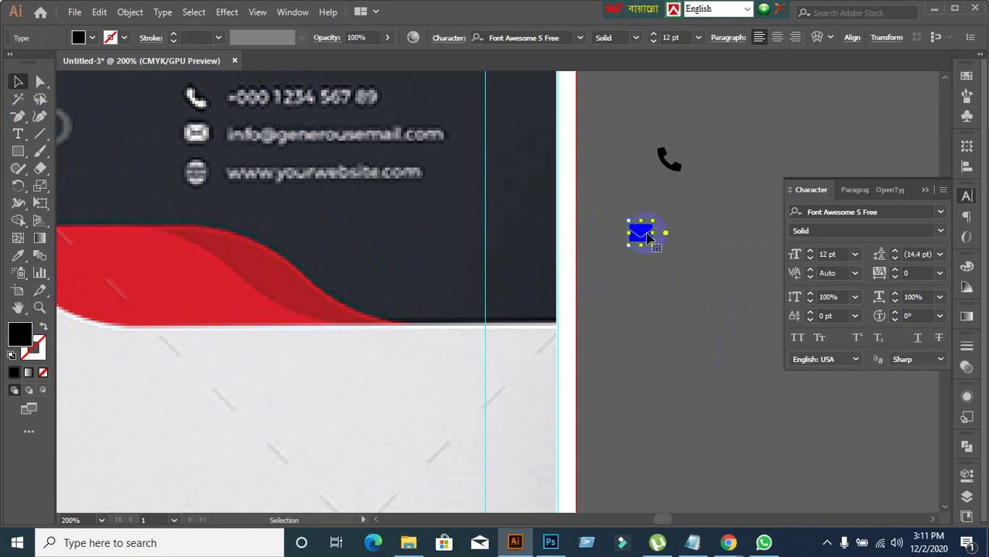
drag(647, 236, 676, 200)
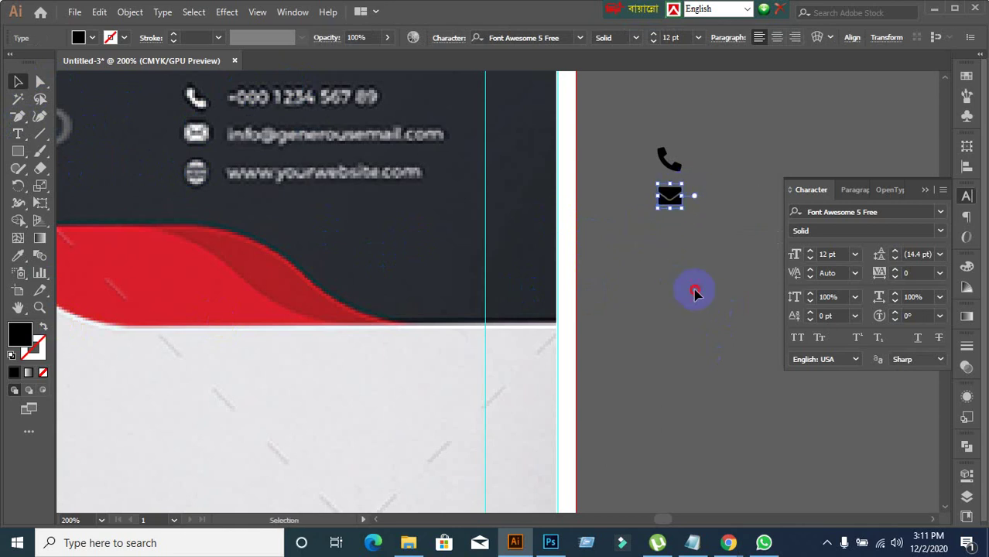
click(694, 291)
- Add the icon-font text "globe" on the empty canvas below the envelope icon
click(18, 134)
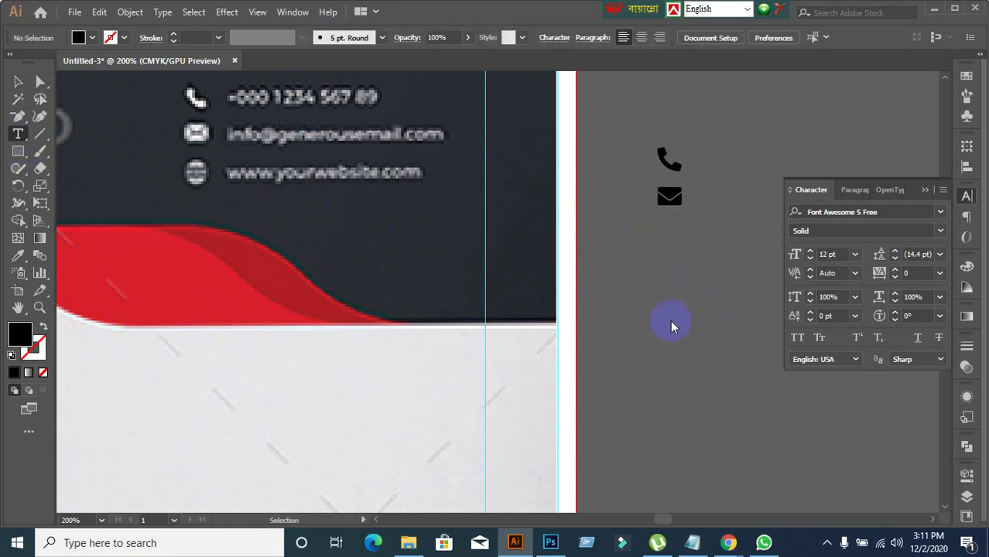
click(649, 286)
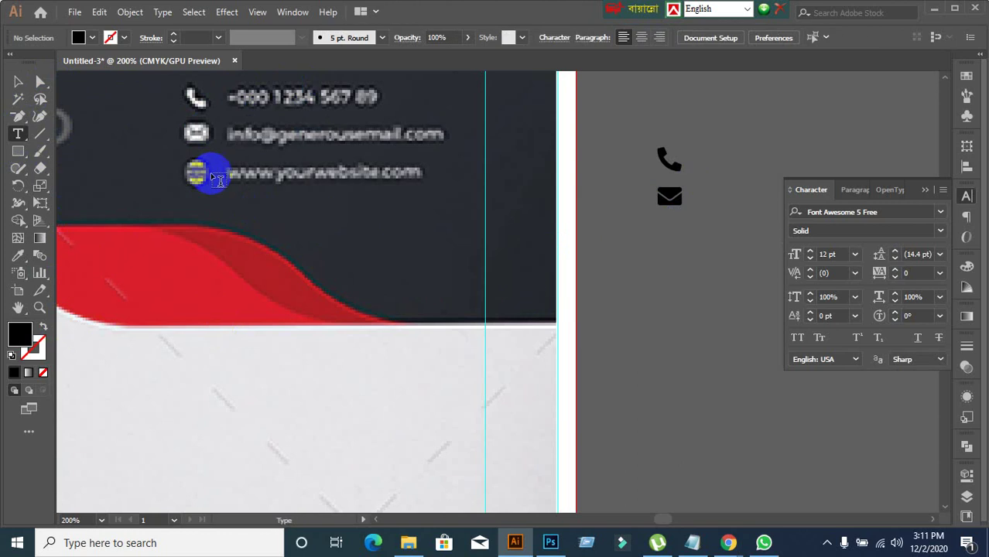
click(22, 134)
click(51, 136)
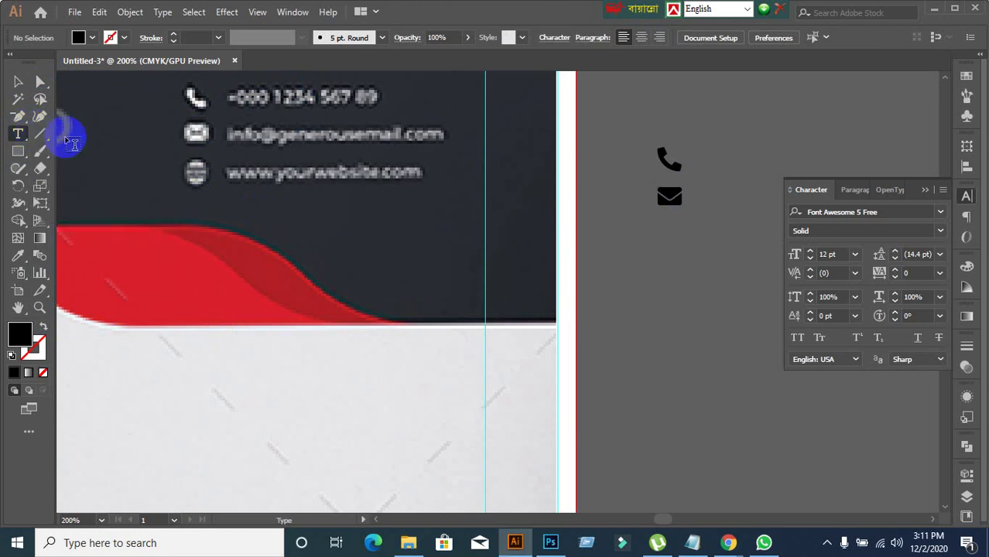
click(632, 248)
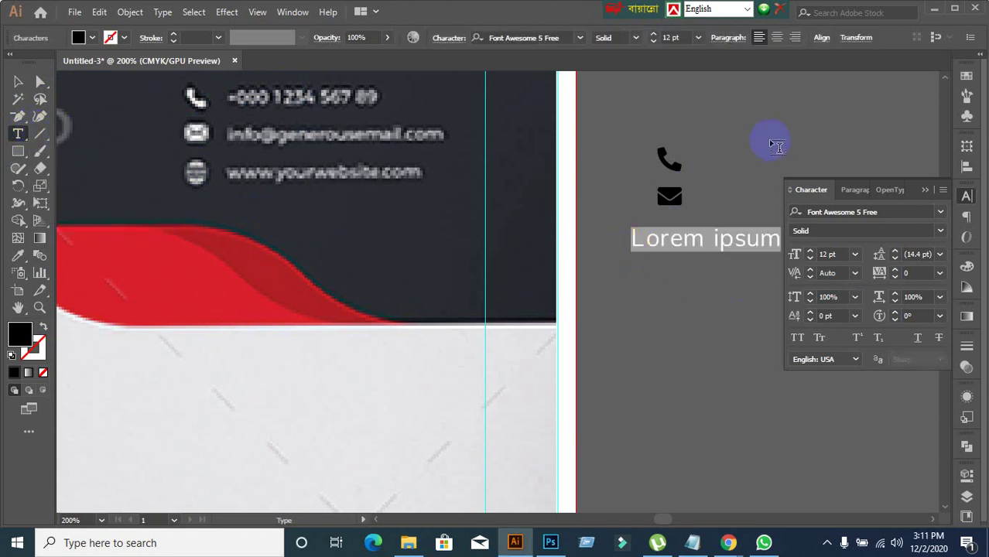
text(g)
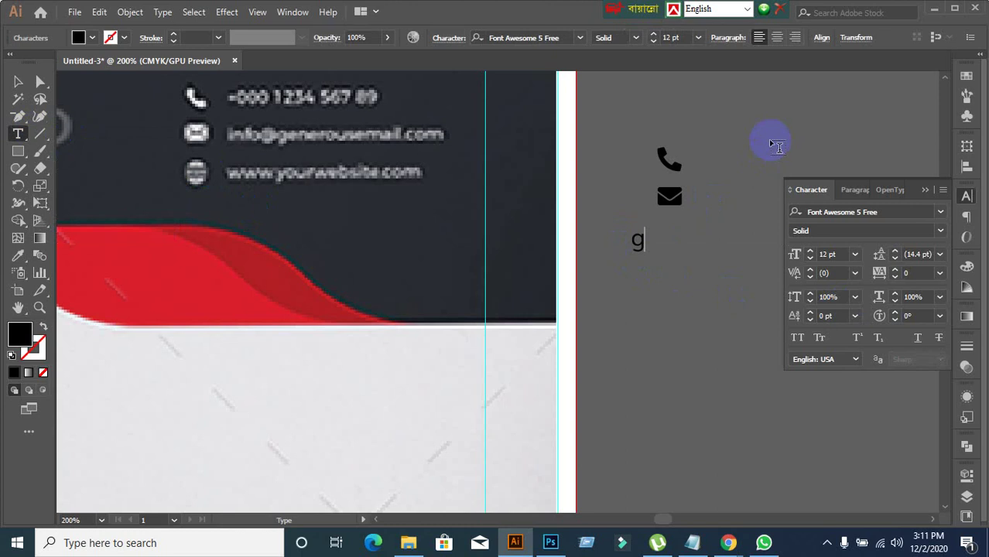
text(lobe)
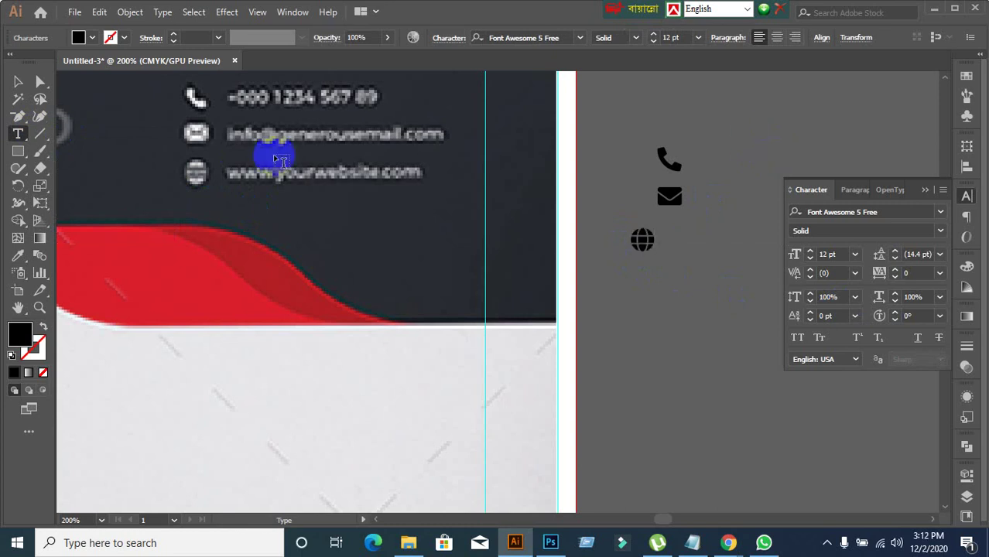
click(17, 82)
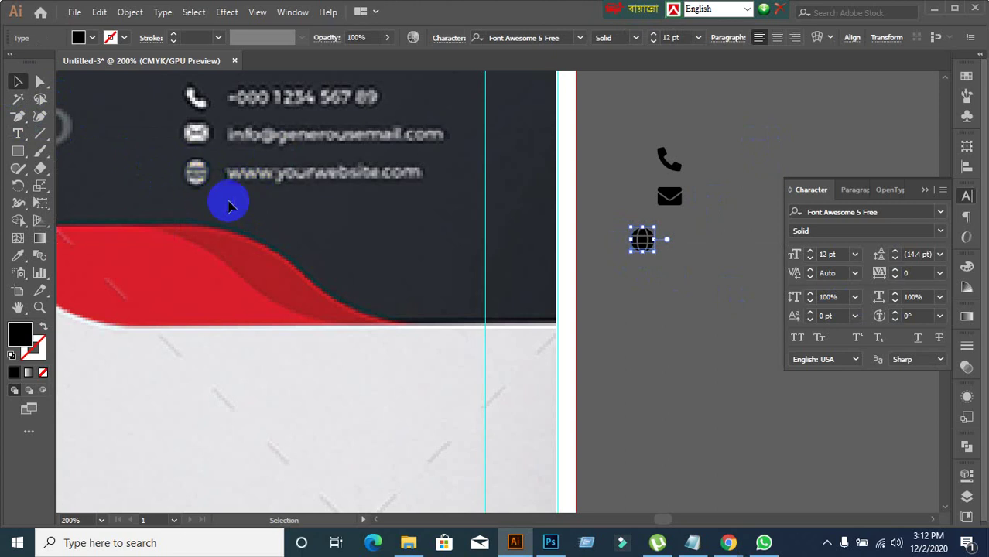
- Move the globe icon directly beneath the envelope icon so the three contact icons form a column
scroll(645, 318, down, 2)
scroll(644, 317, down, 3)
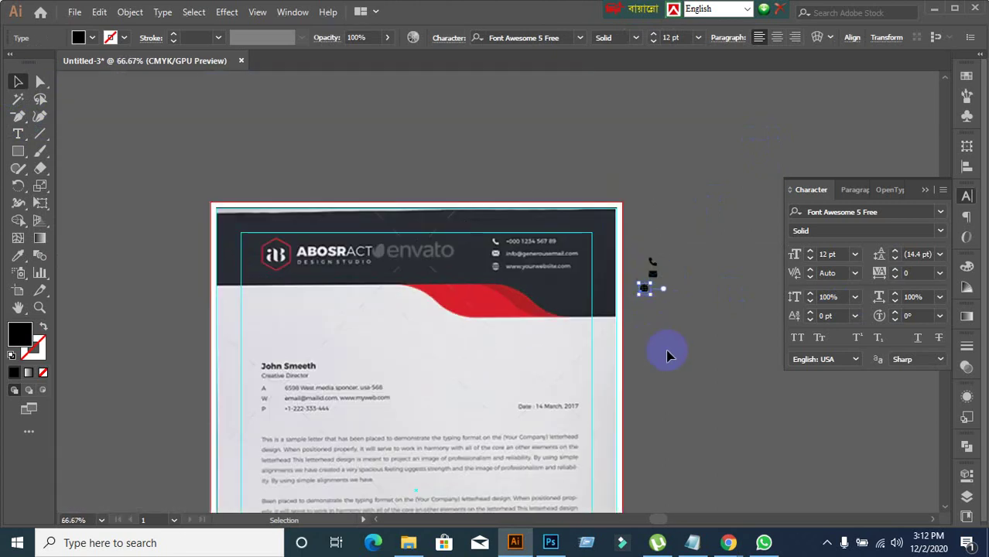
scroll(483, 182, up, 2)
scroll(483, 182, down, 1)
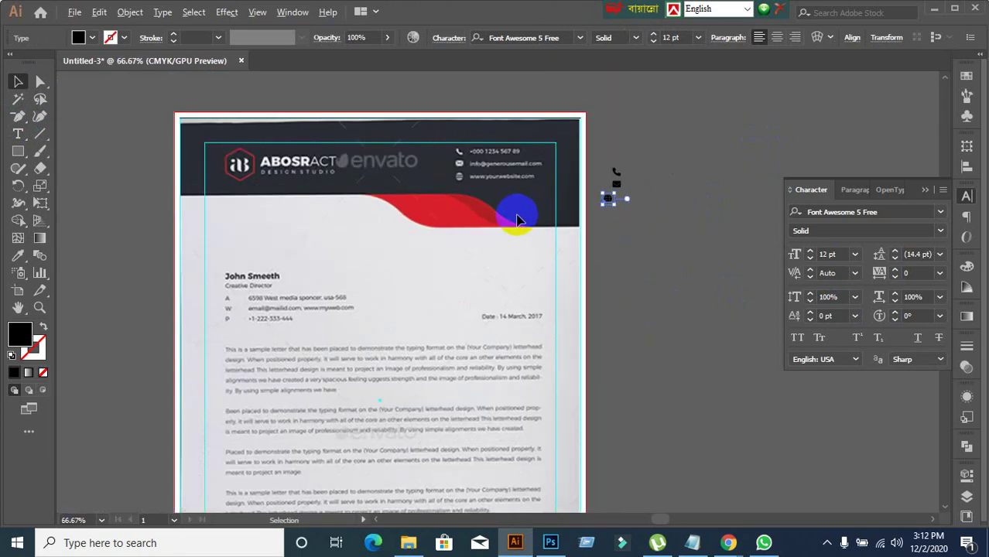
scroll(631, 227, up, 3)
click(574, 152)
drag(574, 153, 594, 148)
- Examine the recreated footer, and the location pin and address in the reference footer
scroll(250, 472, down, 3)
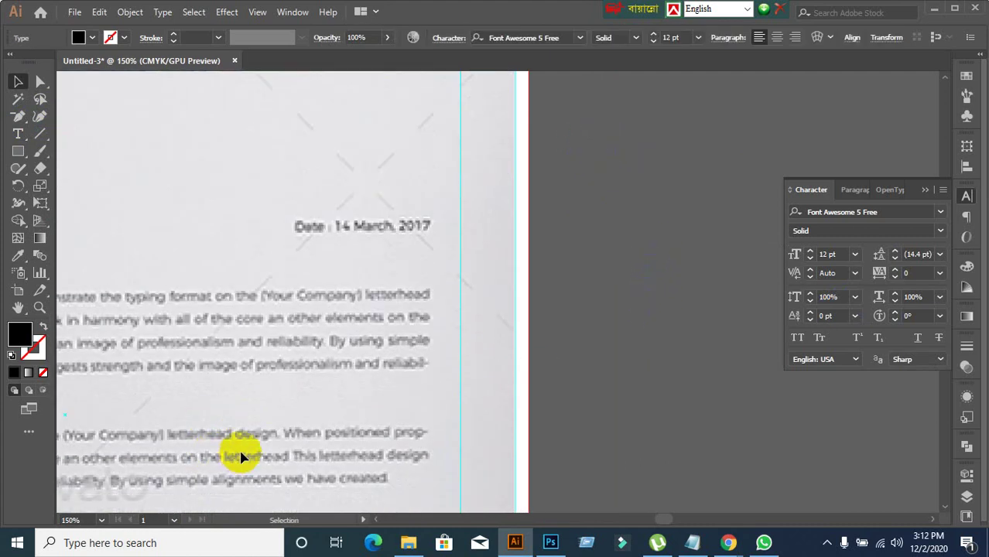
scroll(243, 452, down, 4)
scroll(280, 432, down, 2)
scroll(272, 404, up, 3)
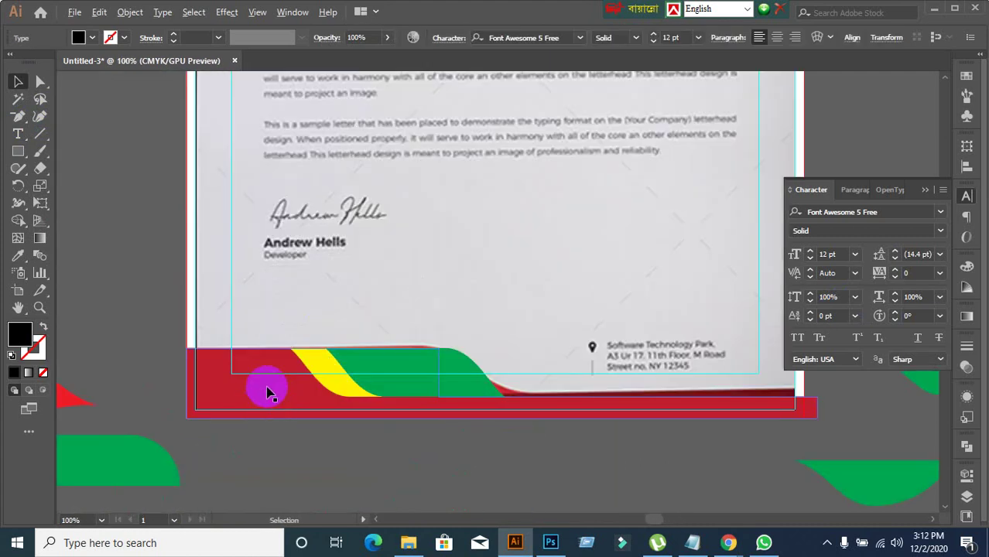
click(268, 383)
click(586, 481)
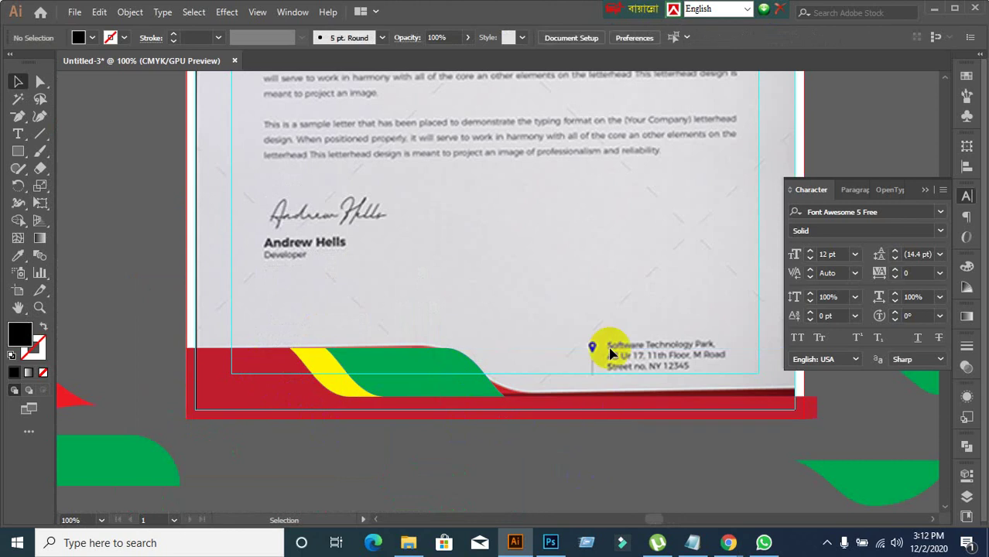
scroll(609, 341, down, 2)
drag(609, 337, 465, 390)
scroll(464, 391, up, 4)
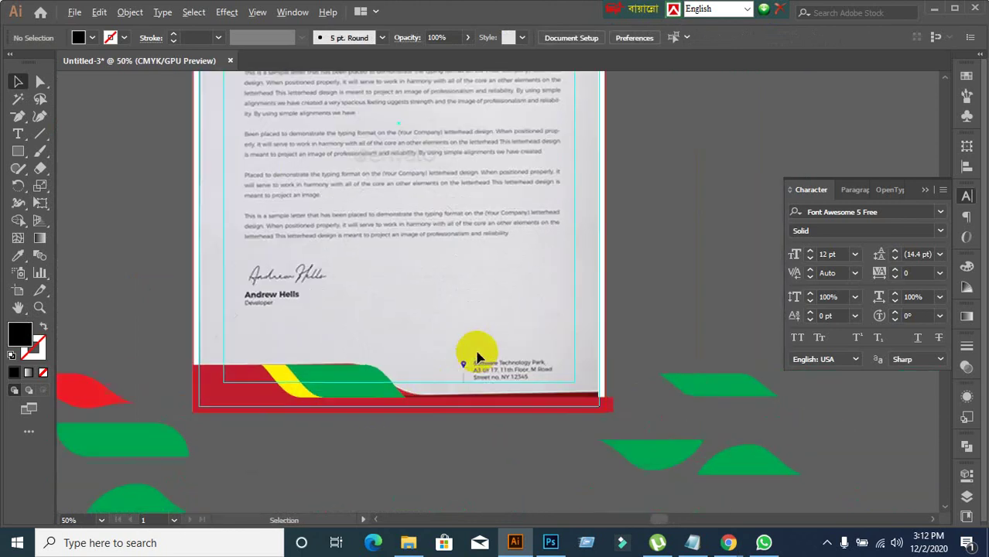
- Switch to Chrome, search Google for "font awesome cheatsheet" in a new tab, and open the Font Awesome cheatsheet page
scroll(501, 336, down, 4)
drag(539, 214, 483, 338)
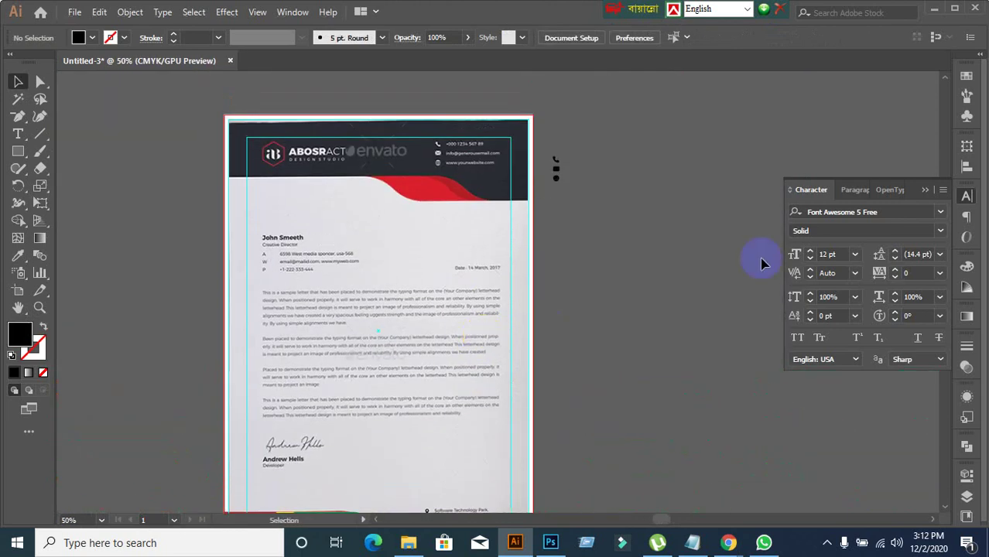
scroll(563, 226, up, 1)
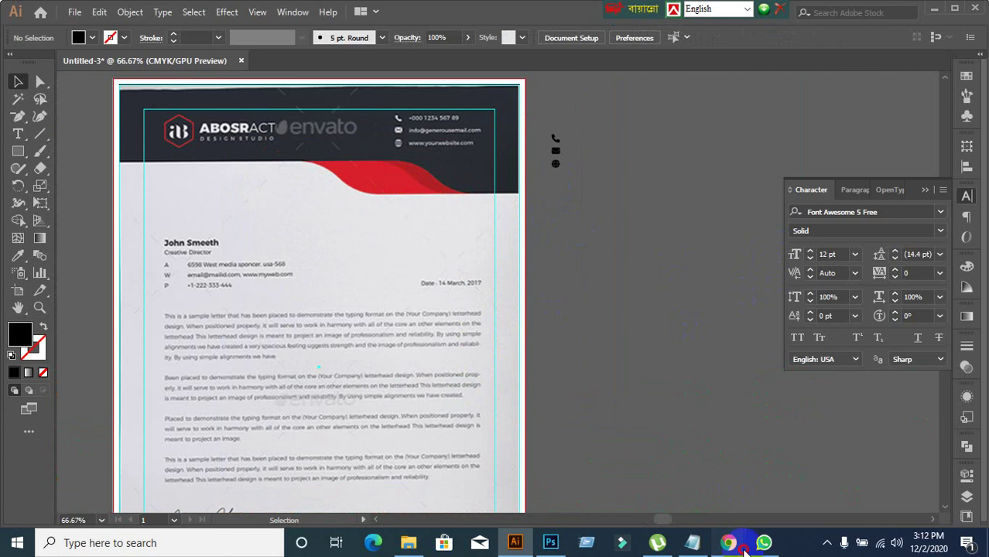
mouse_move(728, 542)
click(634, 459)
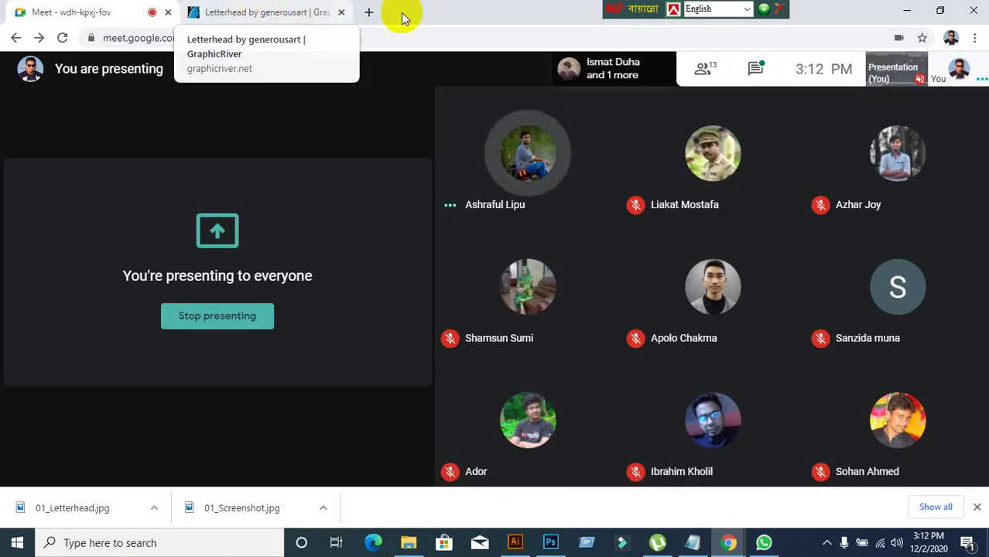
click(368, 13)
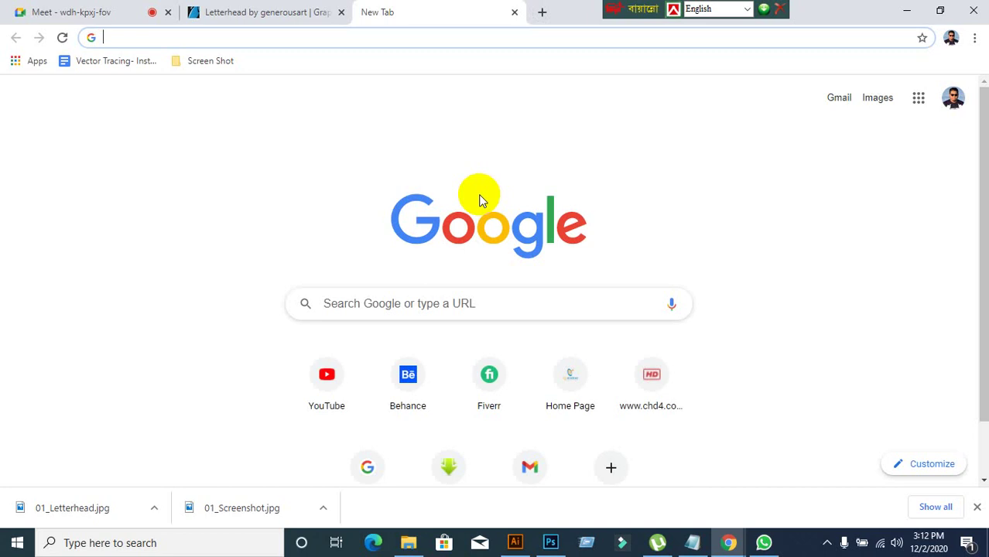
click(393, 473)
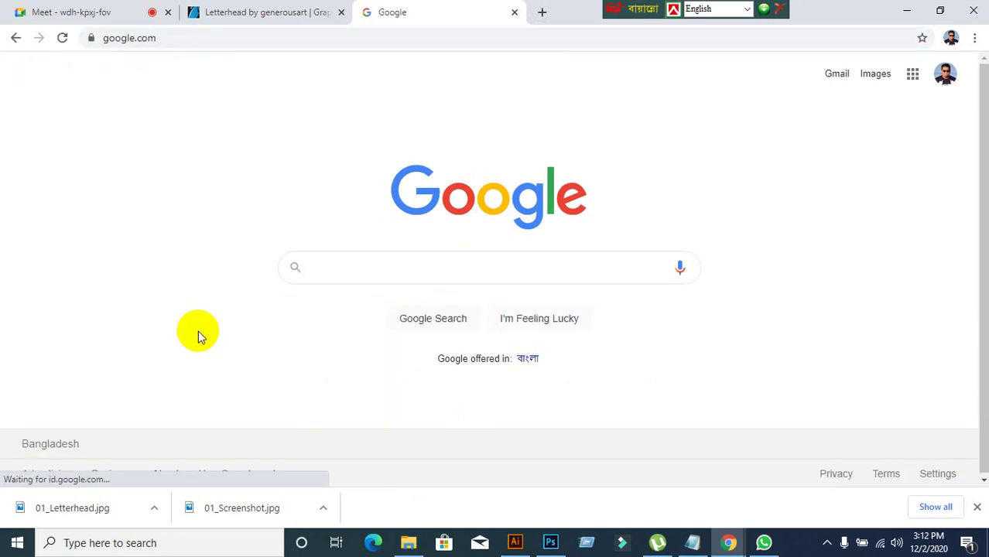
text(fo)
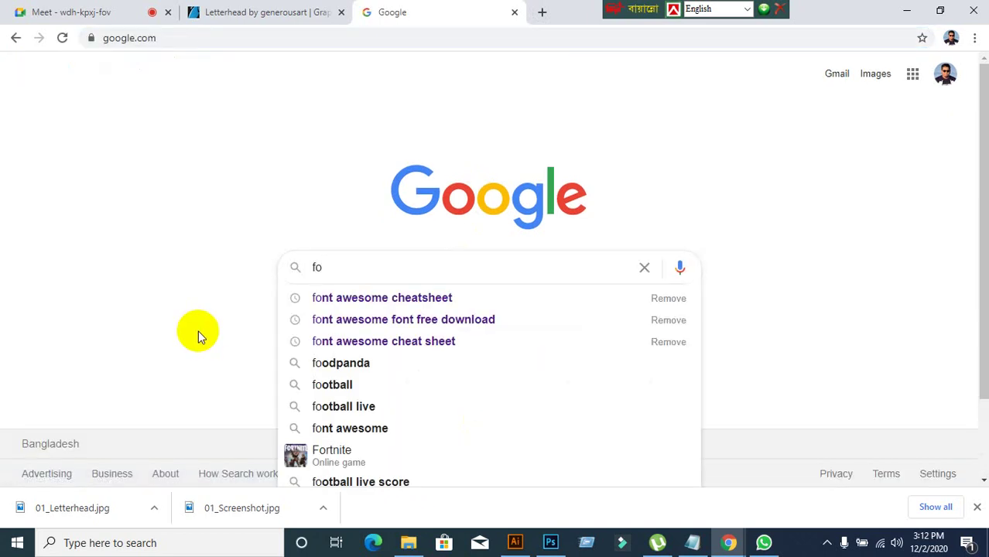
click(333, 300)
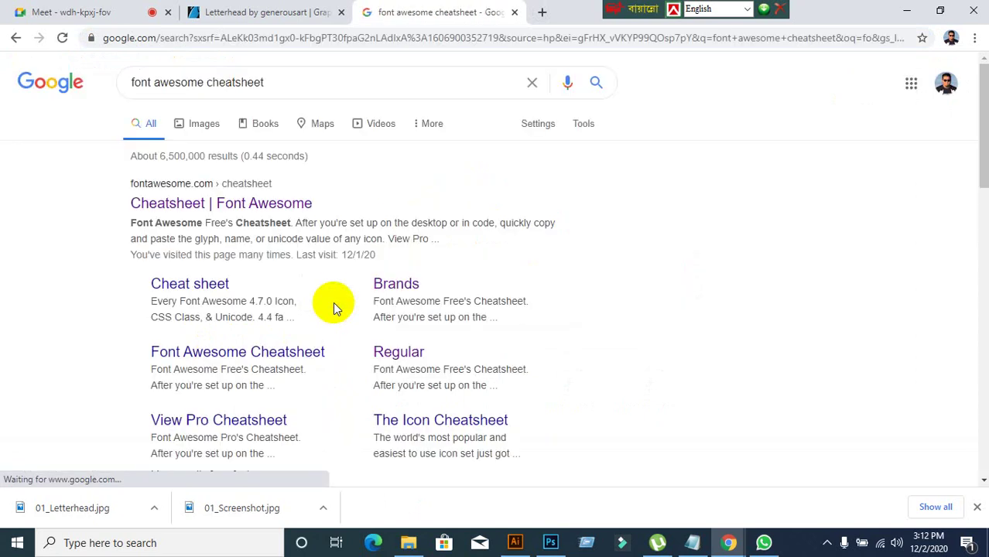
click(194, 206)
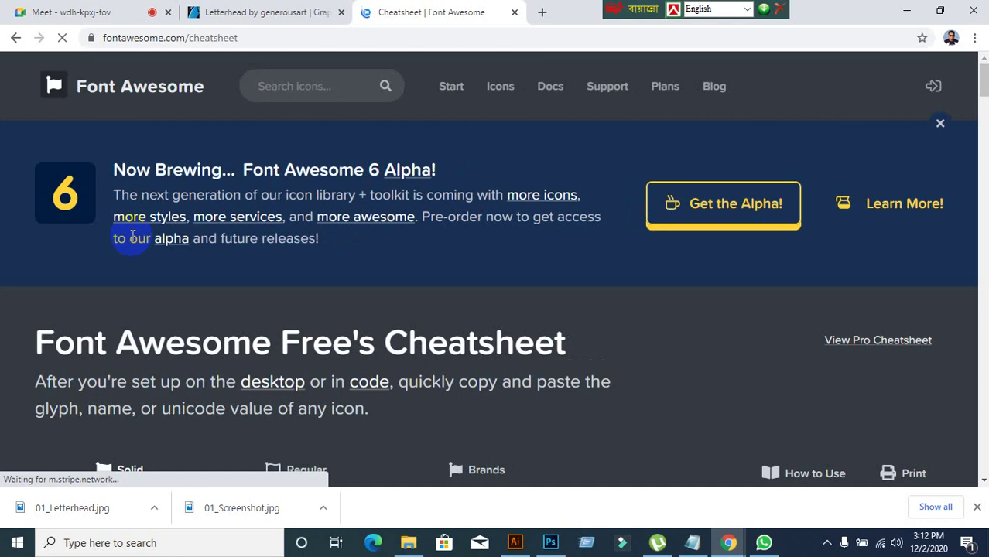
- Find "map" on the cheatsheet page and copy the icon name "map-marker-alt"
key(ctrl+f)
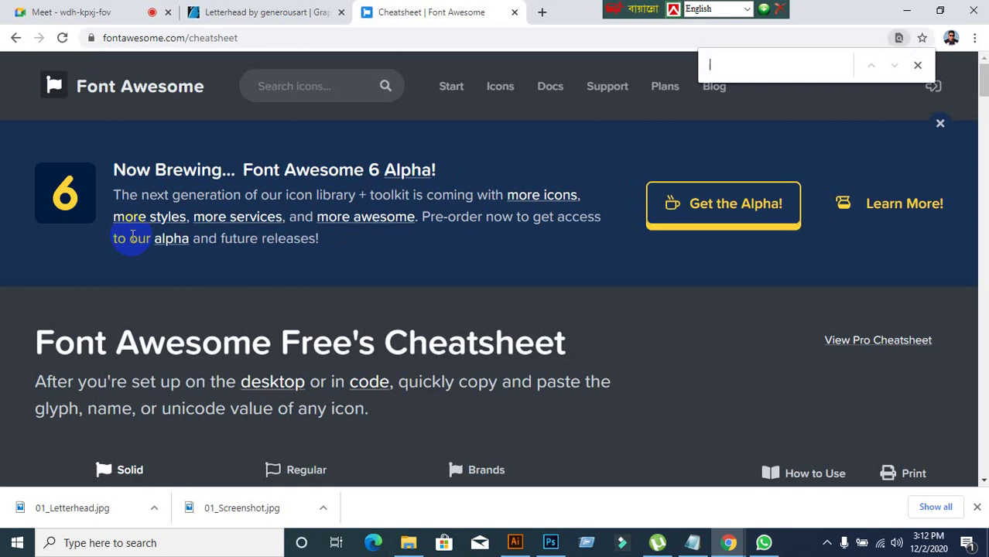
text(map)
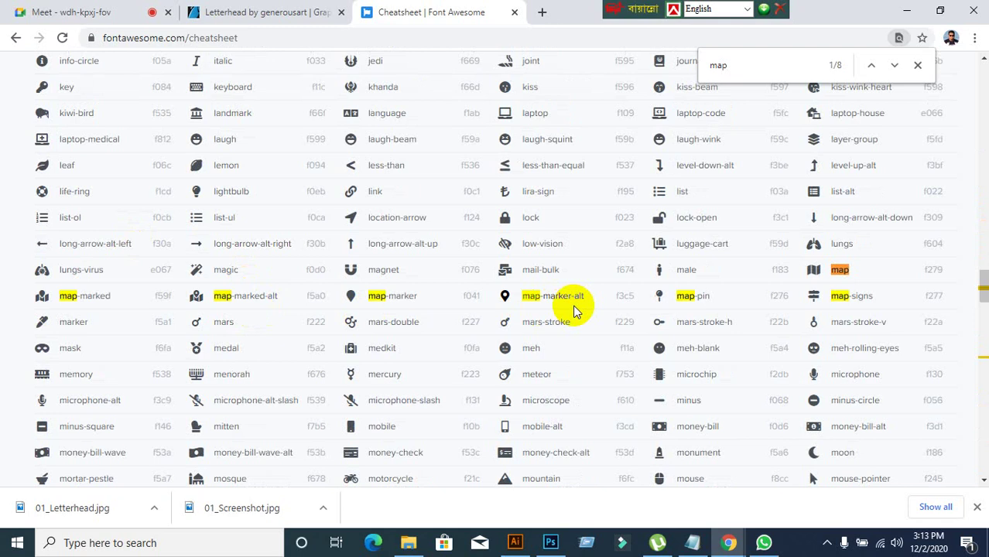
triple_click(556, 297)
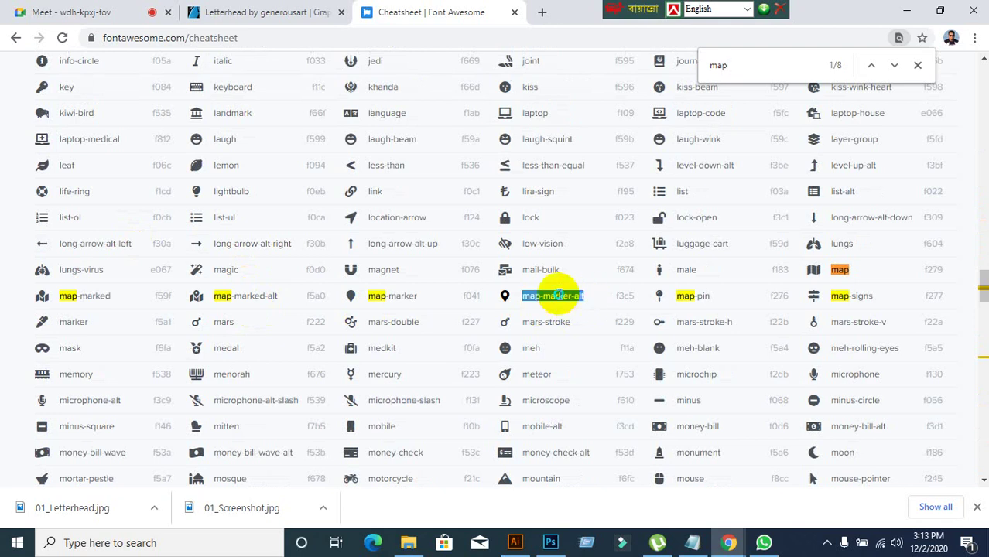
right_click(559, 298)
click(582, 306)
- Switch to Illustrator and paste the copied map-marker-alt name as icon-font text on the empty canvas below the globe icon
click(515, 542)
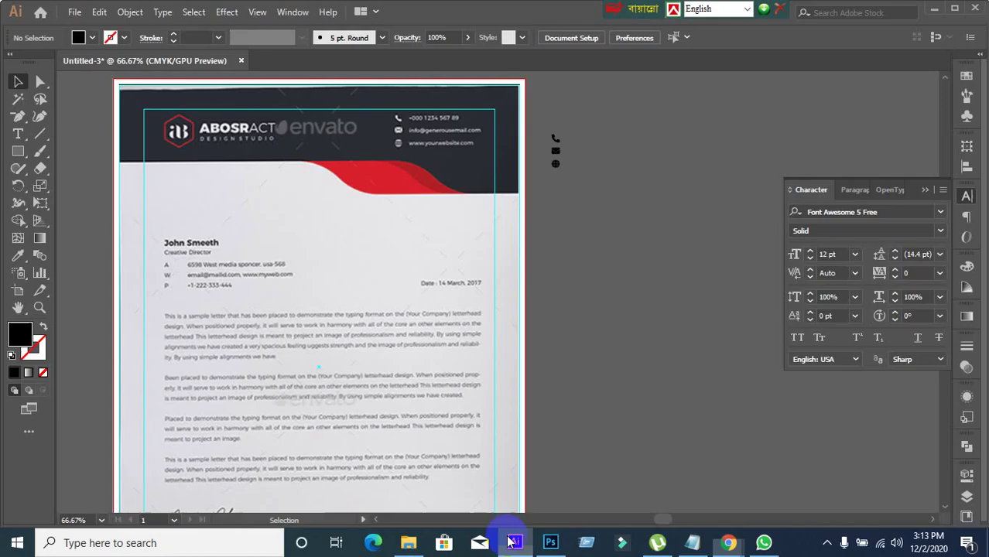
click(18, 134)
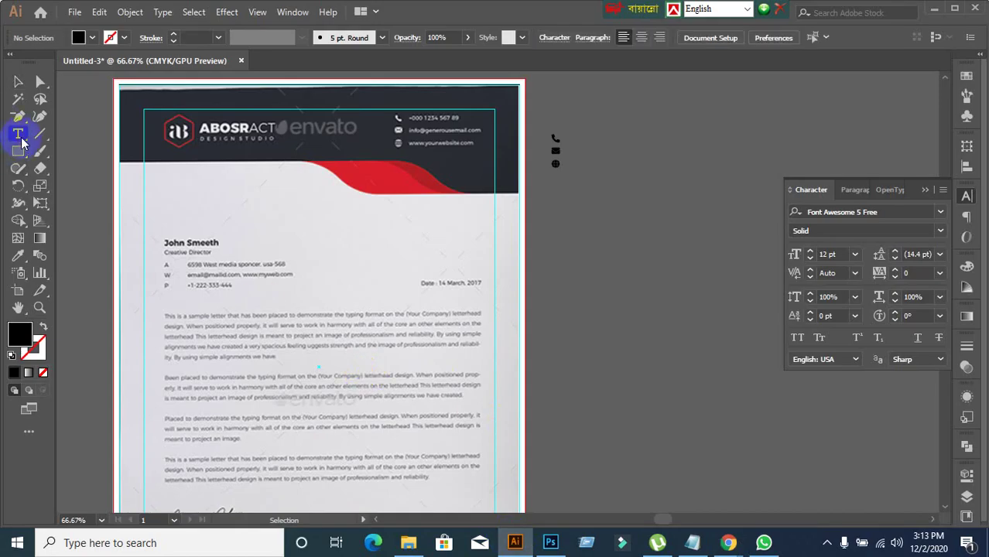
click(561, 207)
key(ctrl+v)
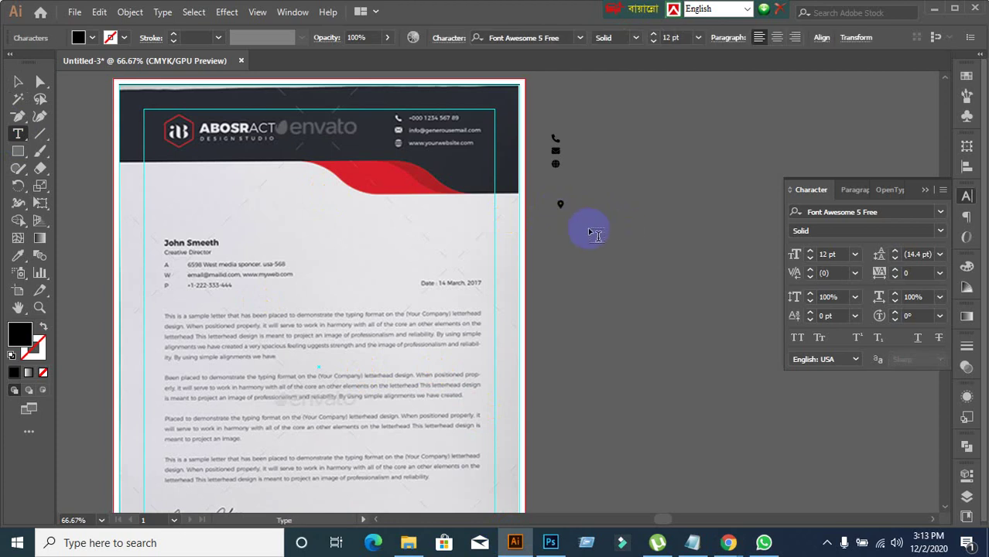
click(18, 81)
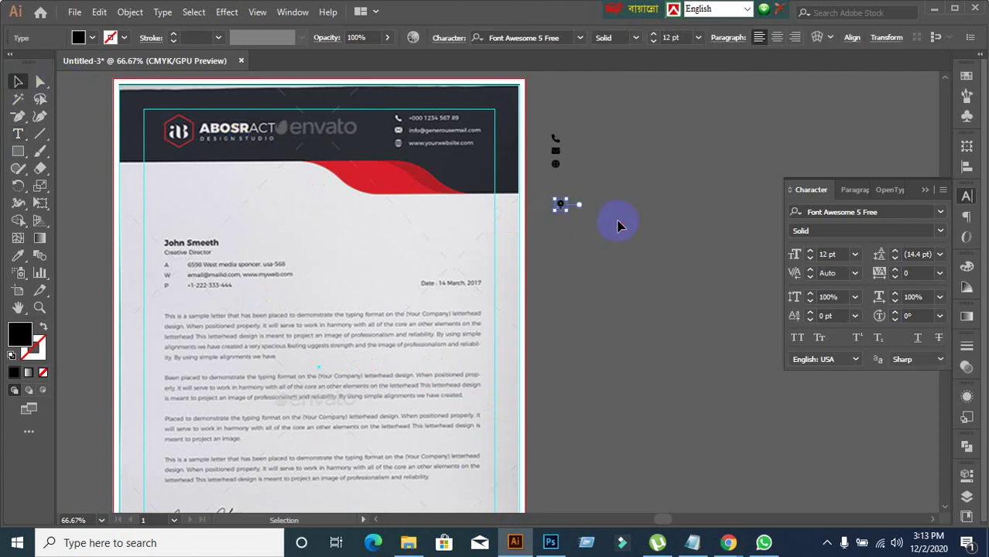
click(616, 222)
scroll(588, 153, up, 1)
scroll(572, 174, up, 1)
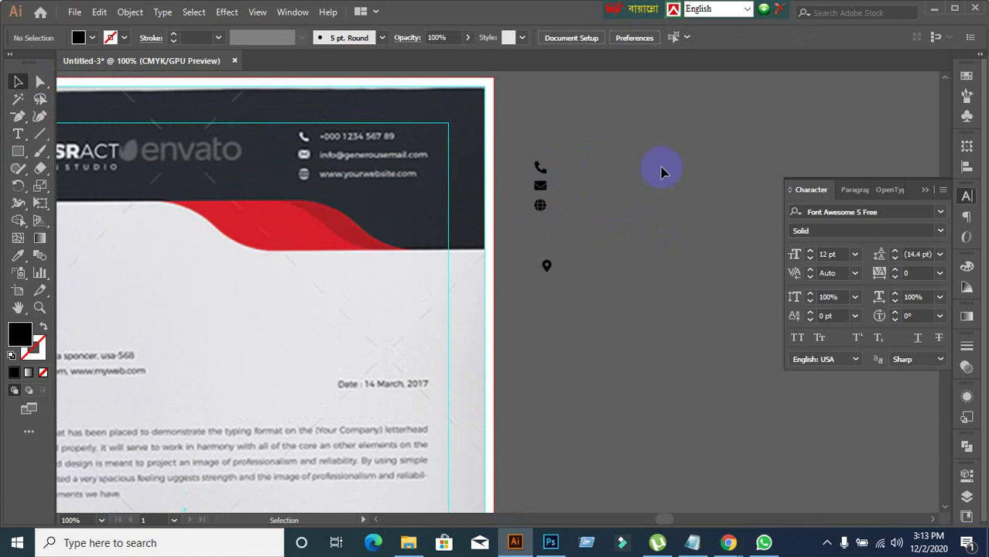
- Add a text line with the header's phone number on the empty canvas beside the phone icon
click(18, 134)
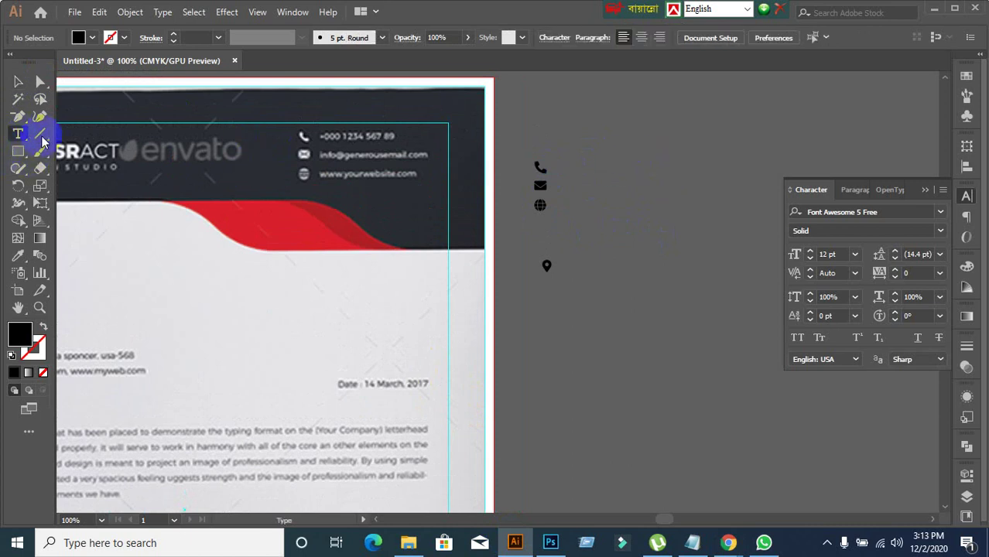
click(582, 161)
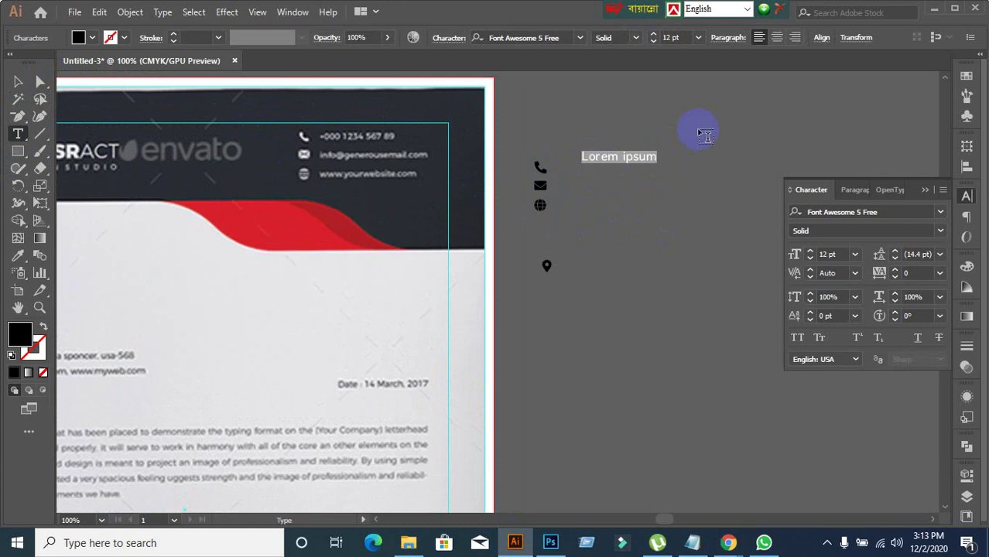
key(ctrl+v)
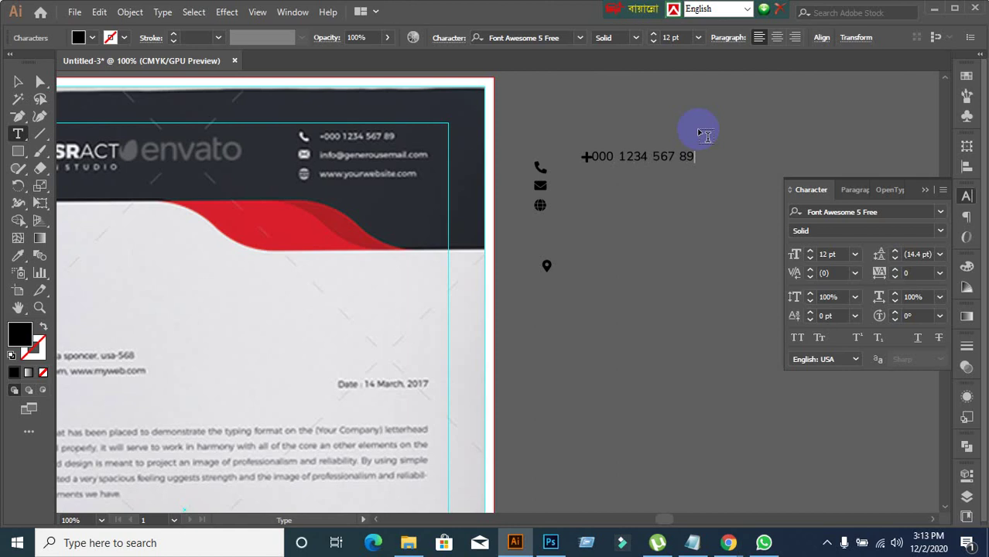
click(18, 81)
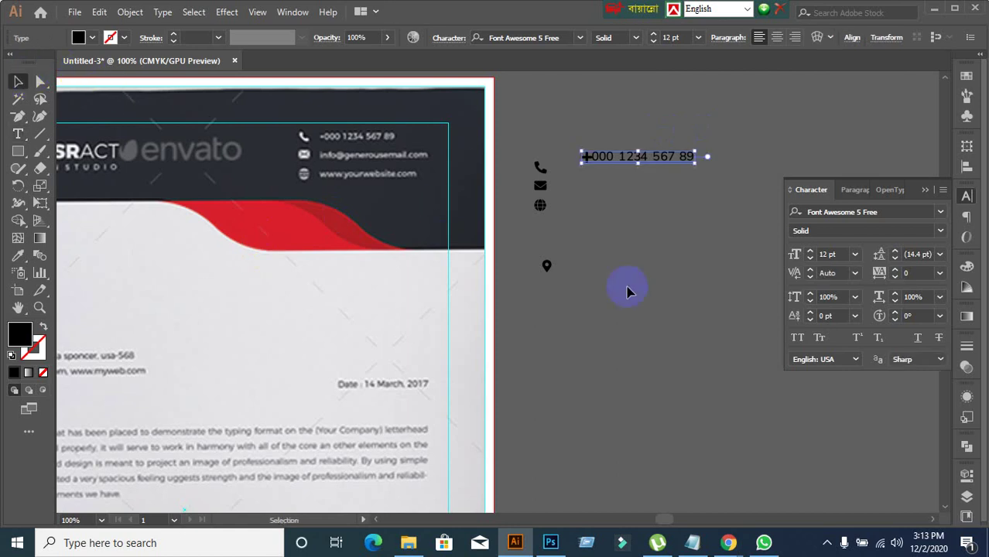
click(626, 277)
drag(576, 111, 678, 195)
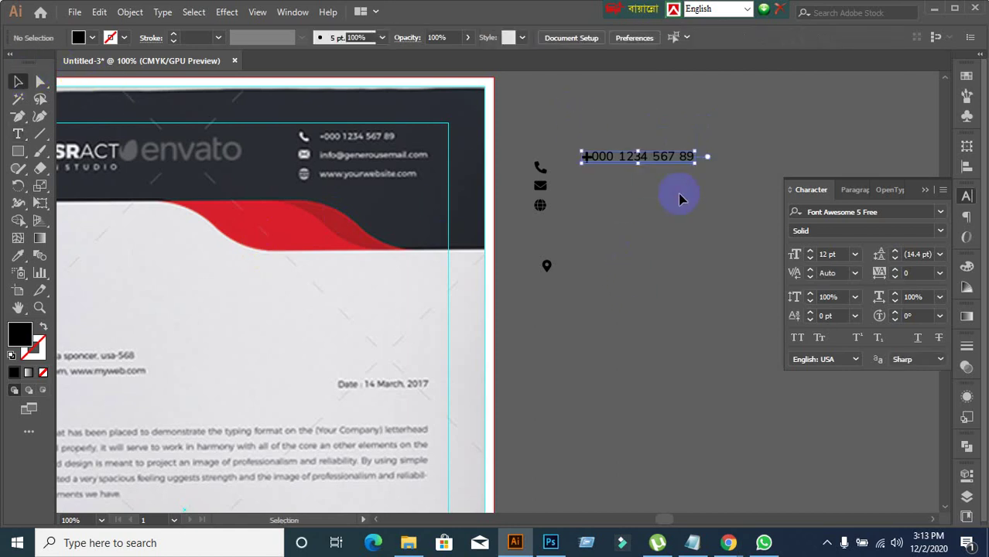
click(879, 212)
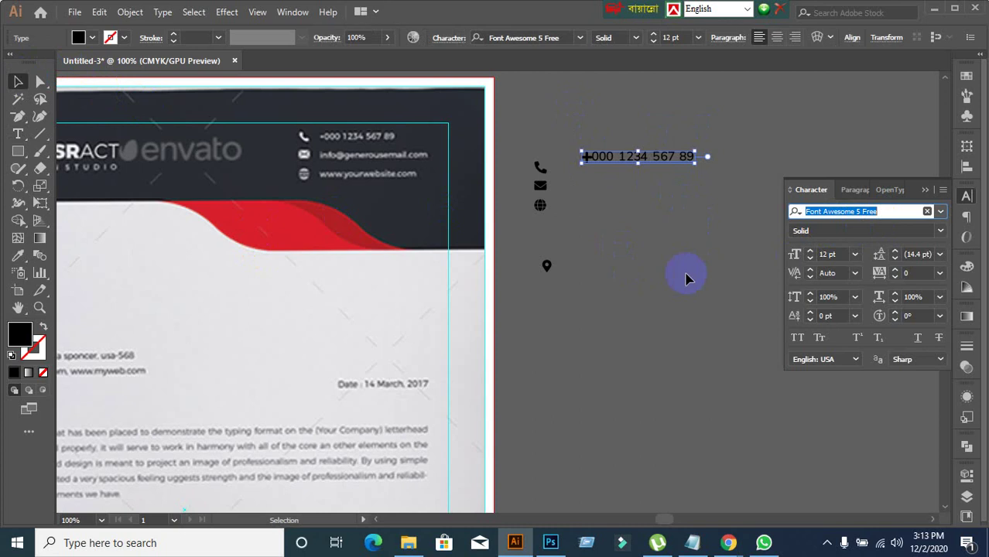
click(688, 278)
- Convert the phone, envelope, globe and location pin icons from text to outlines
drag(514, 157, 548, 217)
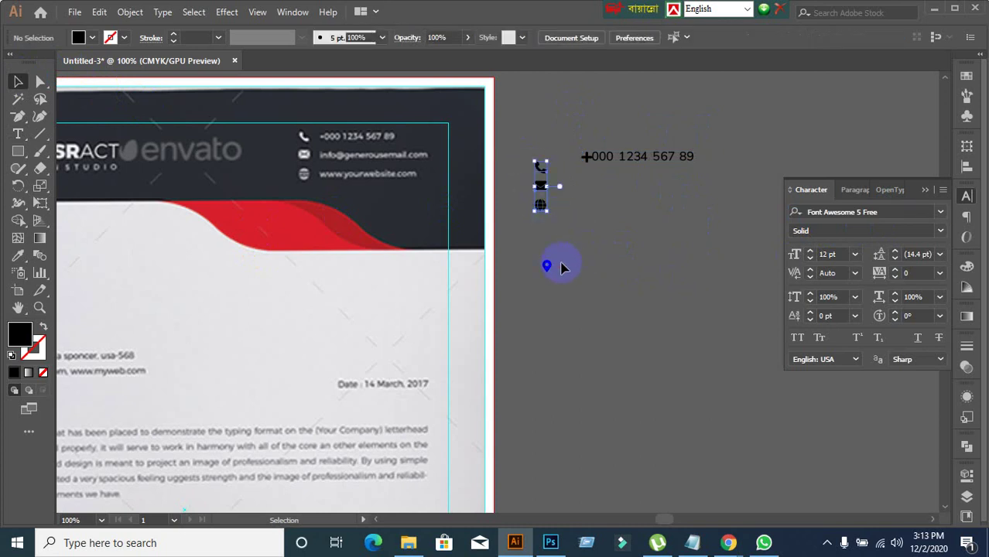
drag(517, 138, 557, 285)
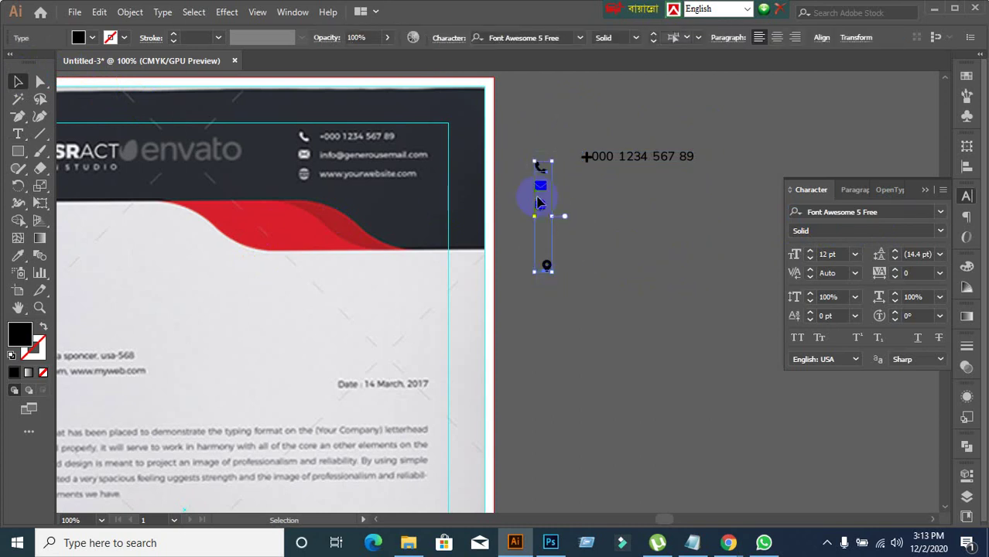
right_click(540, 203)
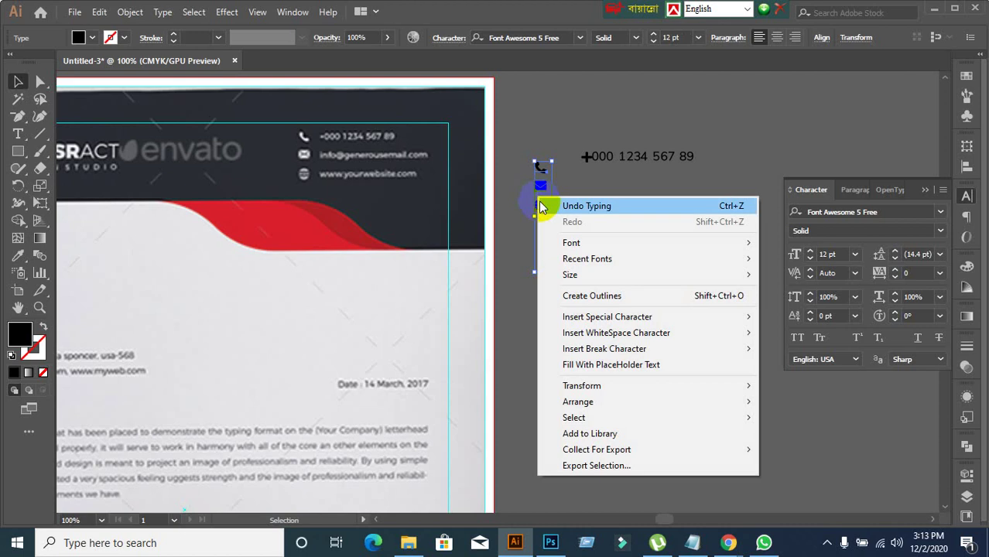
click(571, 295)
click(619, 262)
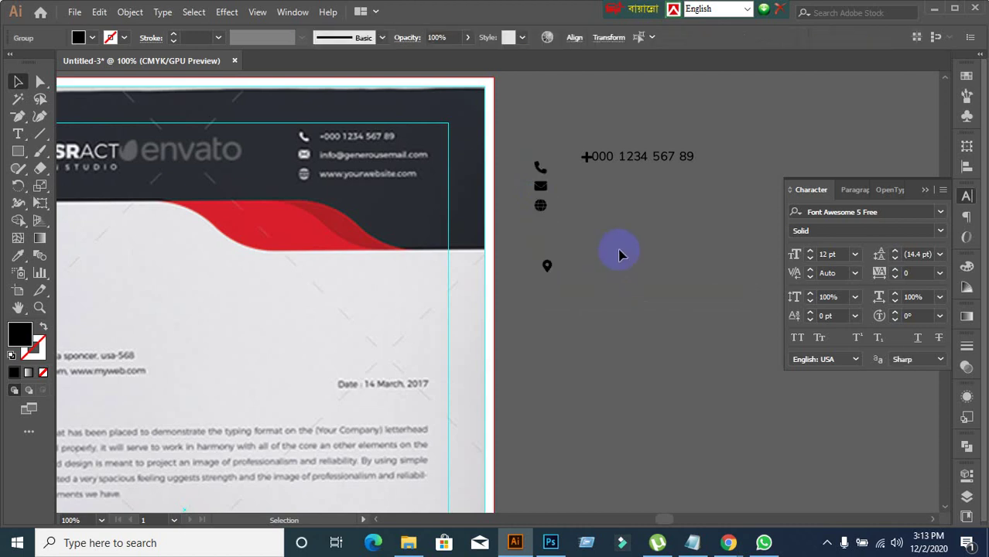
- Align the phone number line with the phone icon and place a copy of it beside the envelope icon
click(614, 158)
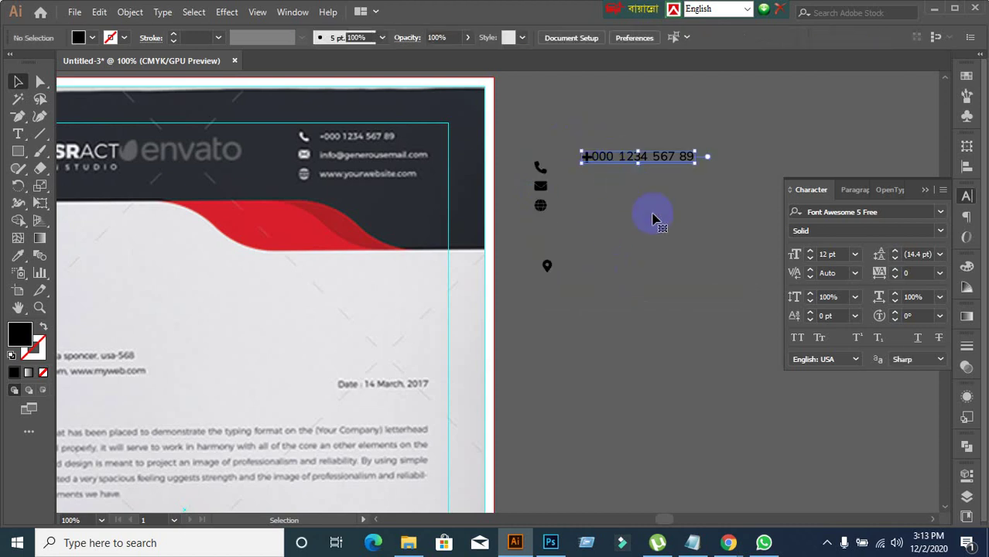
click(649, 214)
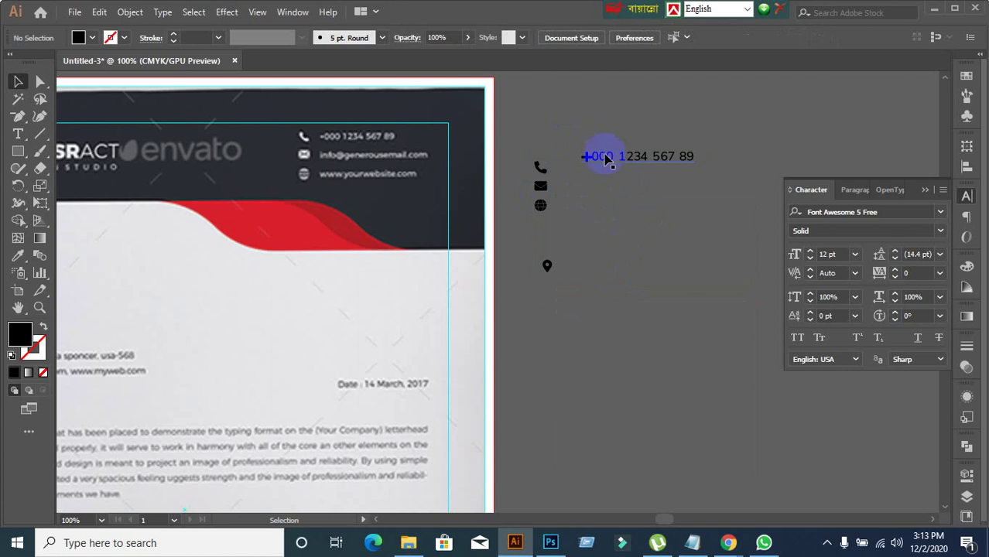
click(607, 157)
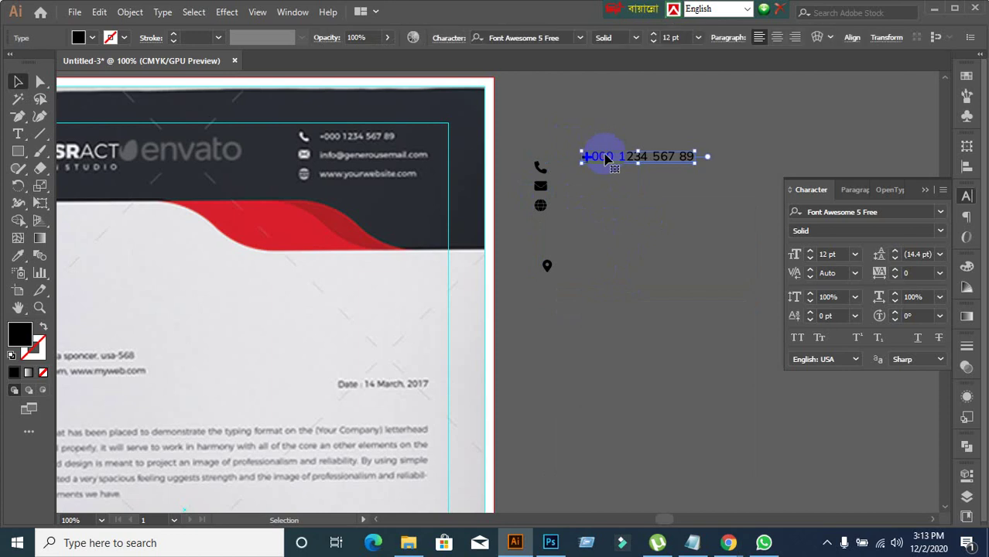
drag(607, 158, 586, 190)
click(617, 223)
click(590, 175)
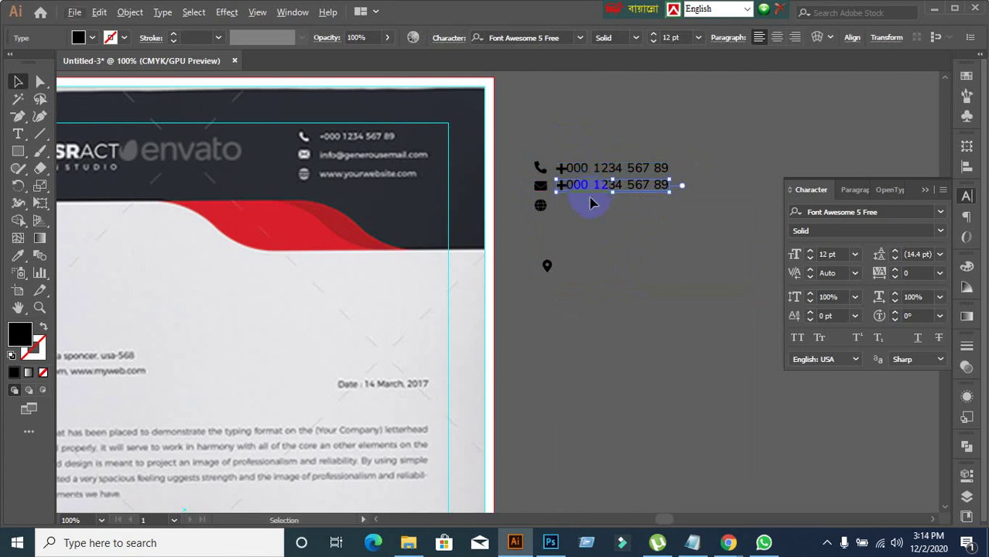
click(591, 203)
click(586, 188)
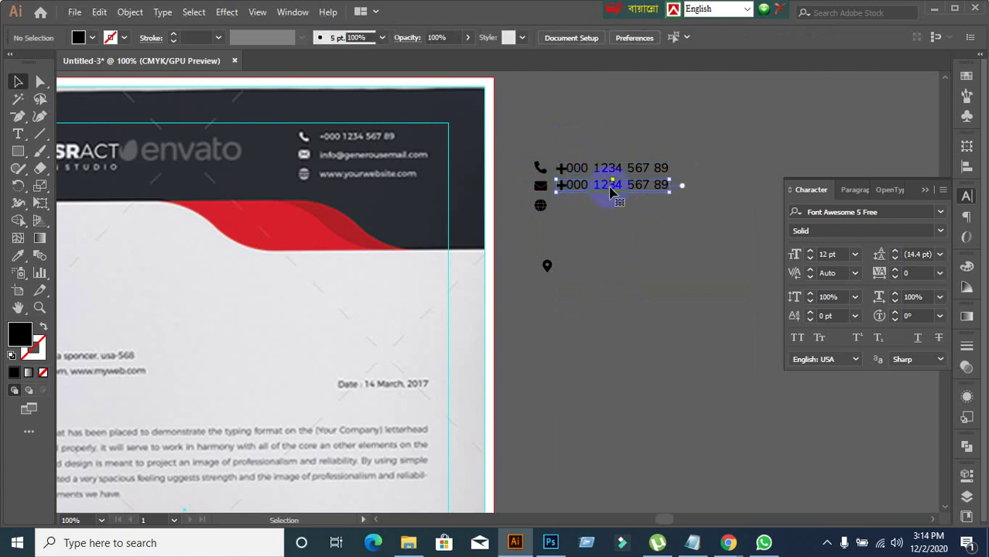
- Replace the copied text beside the envelope icon with an e-mail address
double_click(611, 192)
triple_click(604, 187)
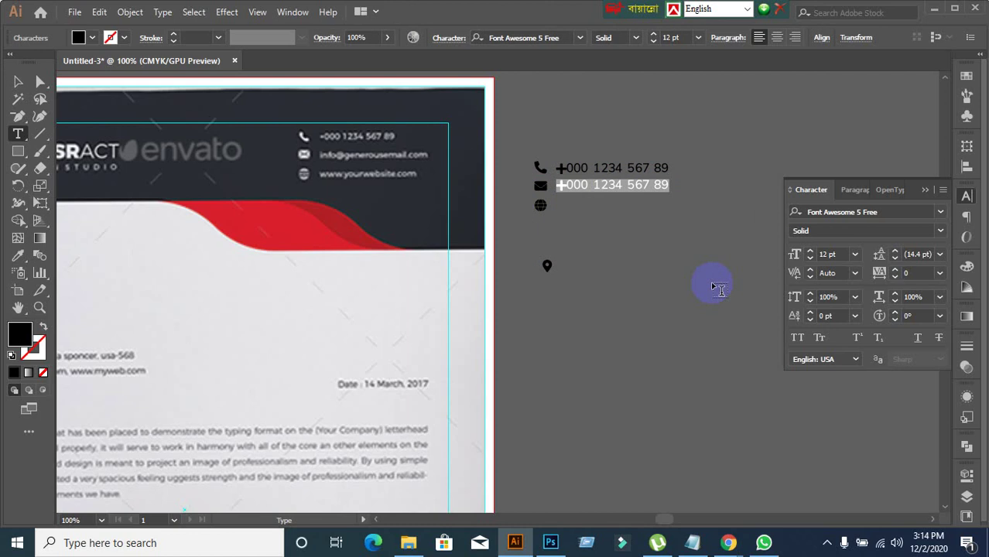
key(BackSpace)
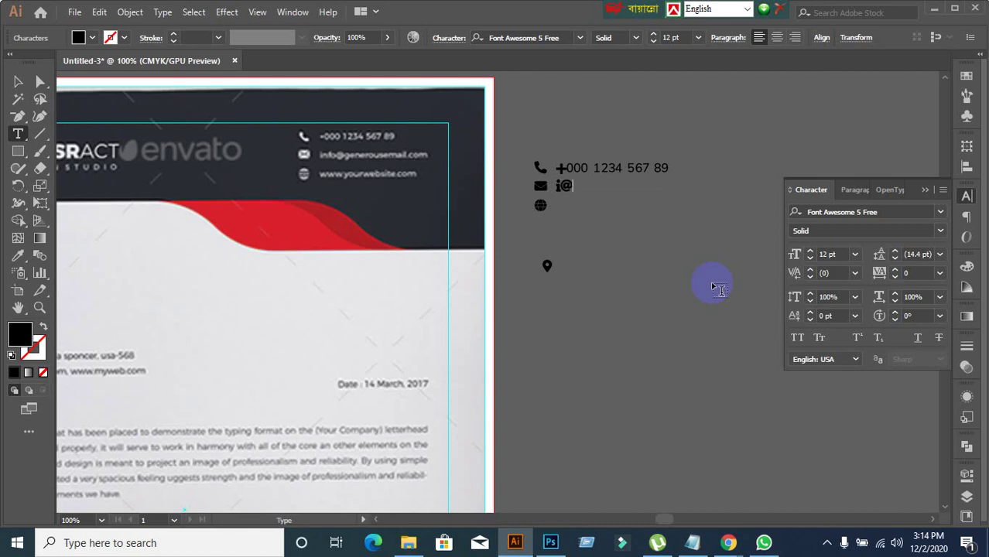
text(gmail.com)
- Change the font of the e-mail line beside the envelope icon to Montserrat Regular
click(18, 82)
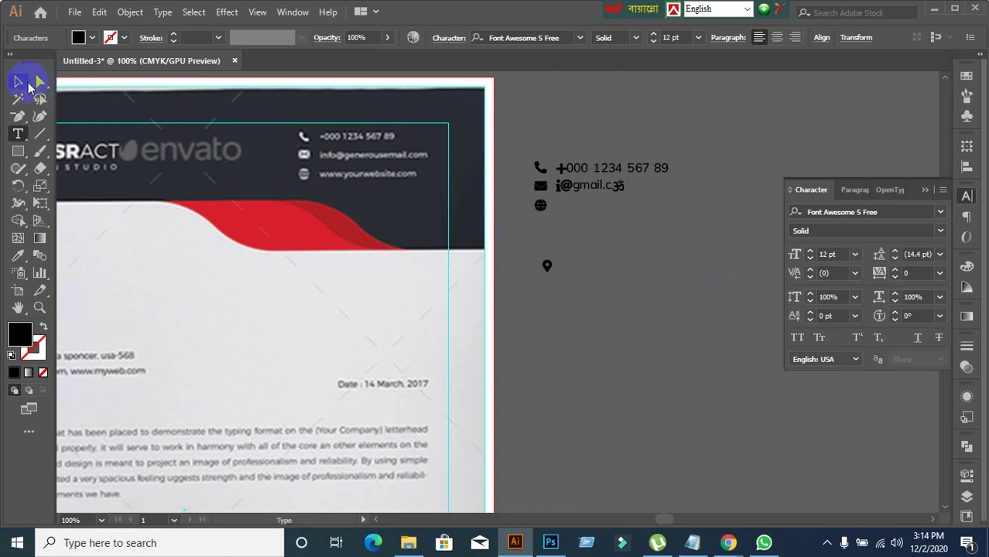
click(881, 213)
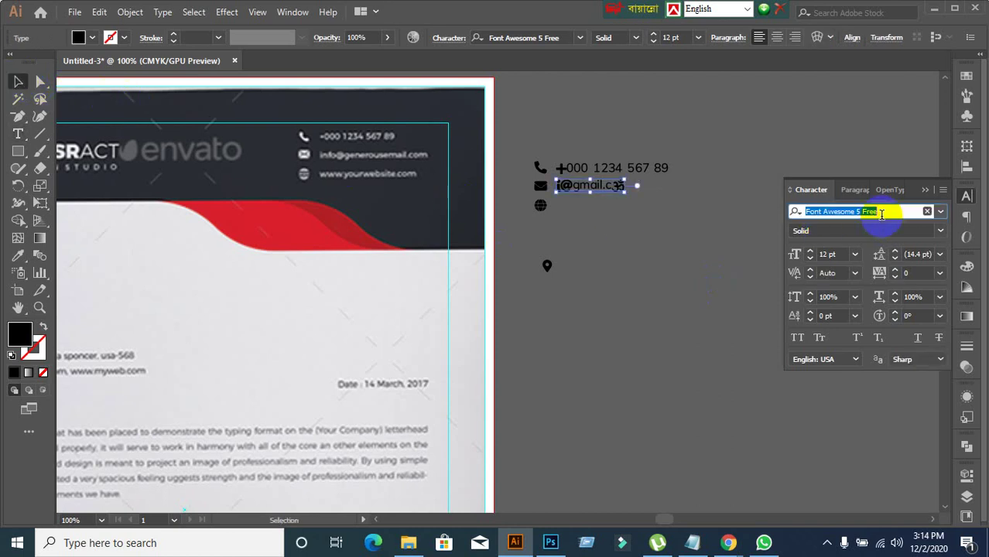
text(M)
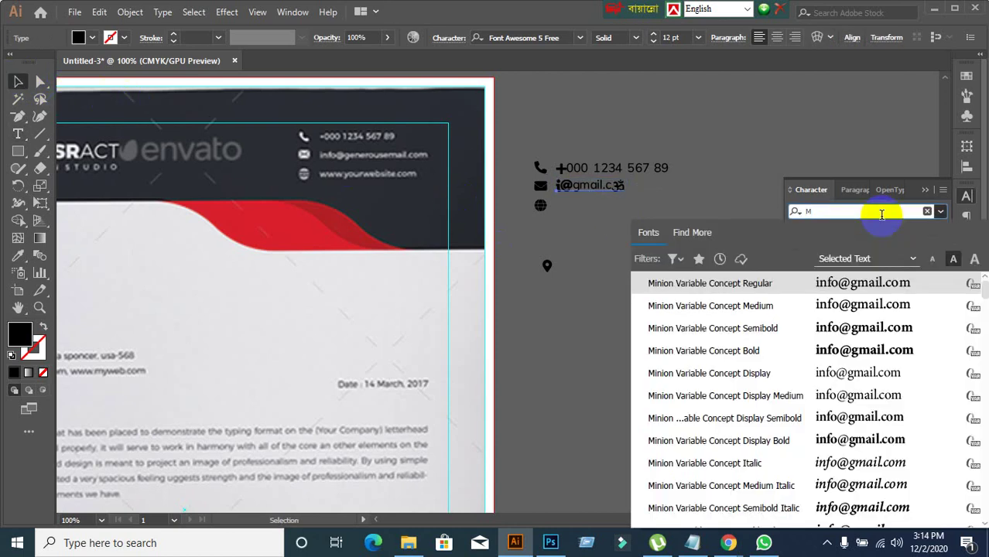
text(on)
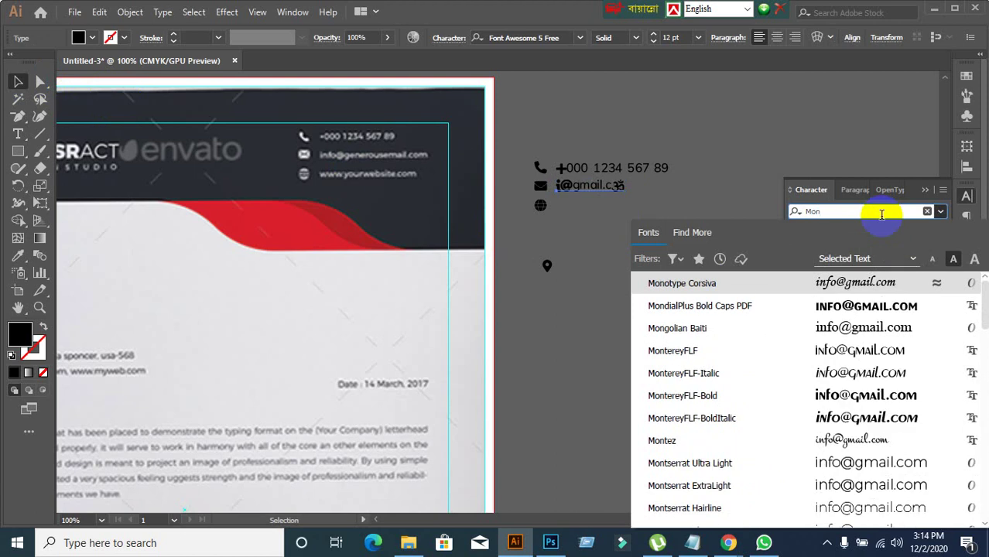
click(724, 483)
click(940, 231)
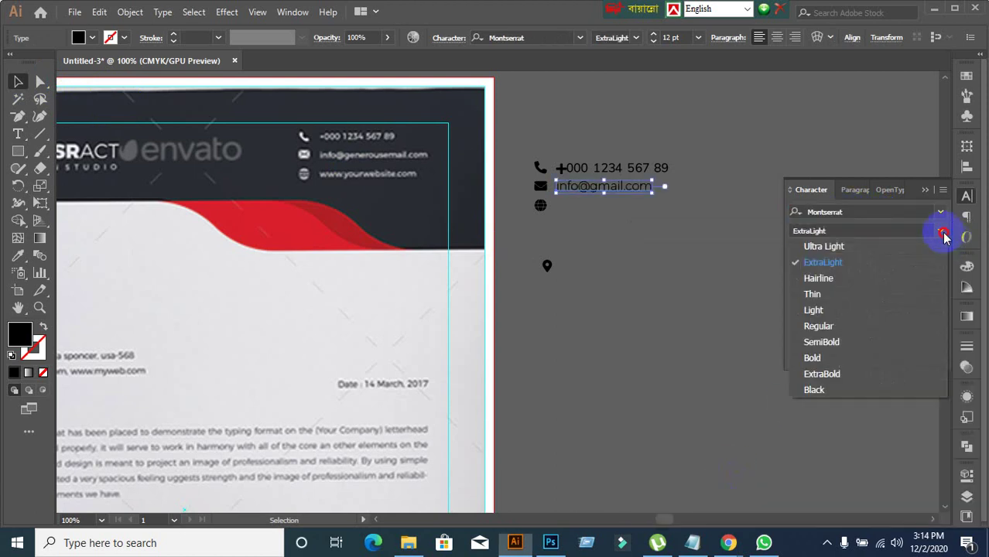
click(831, 327)
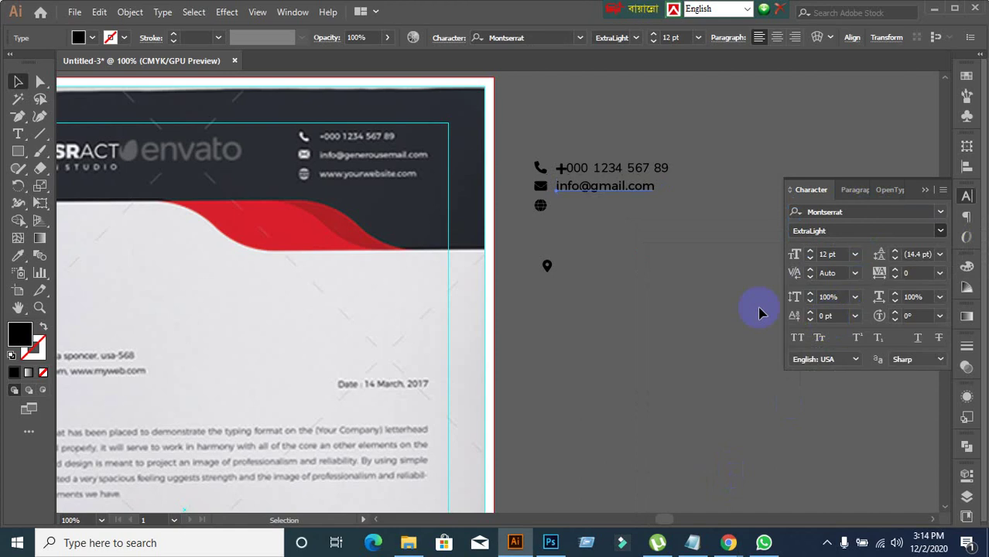
click(692, 285)
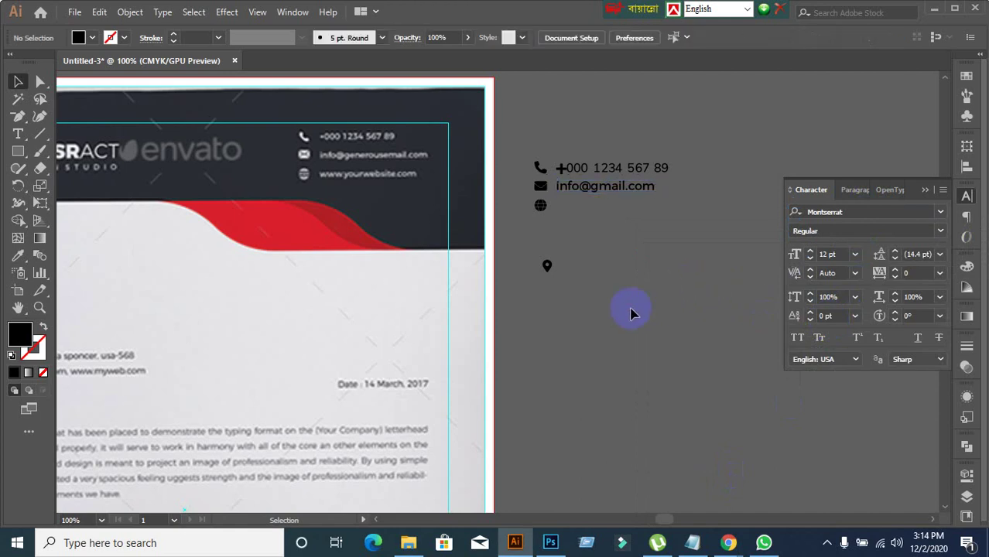
- Match the phone number line's font to the e-mail line with the Eyedropper
click(588, 172)
click(588, 192)
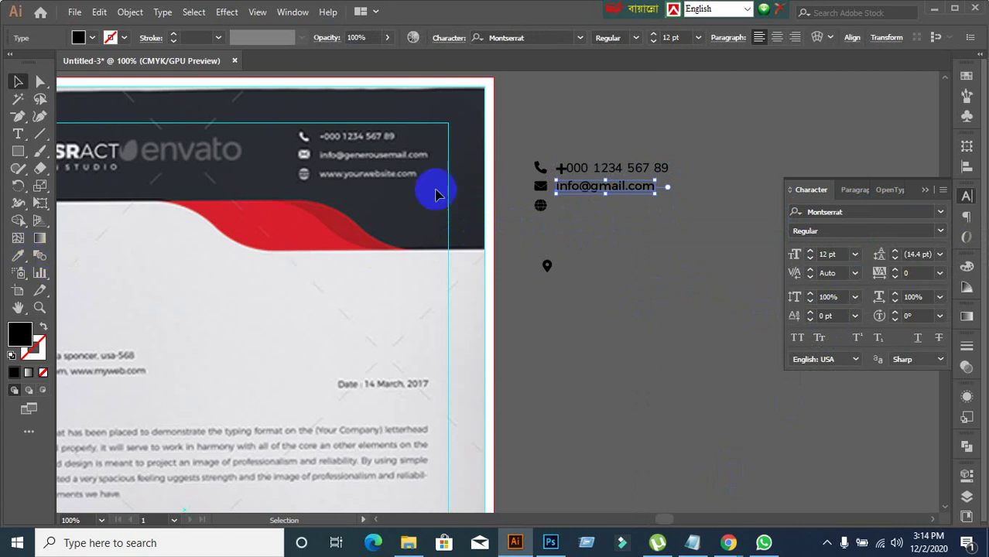
click(581, 175)
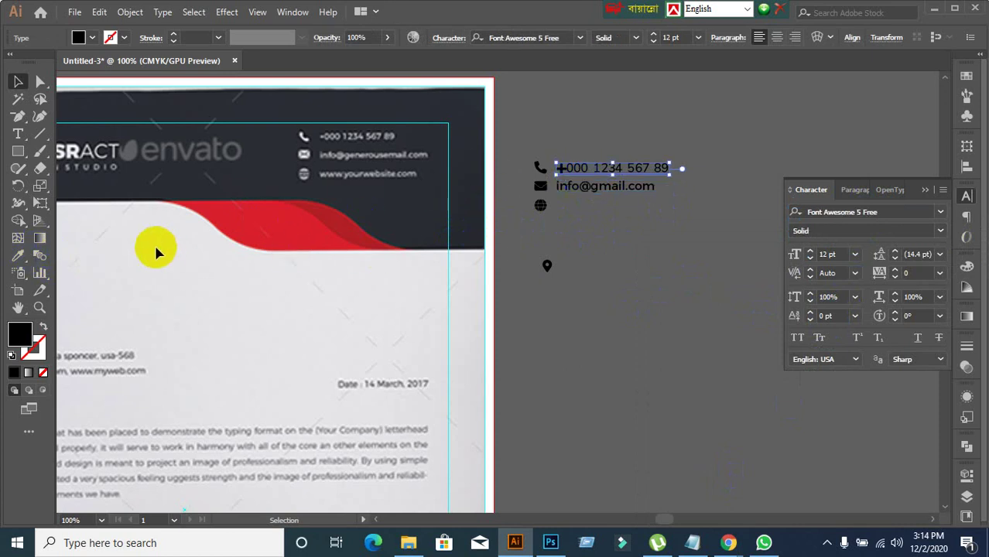
click(18, 256)
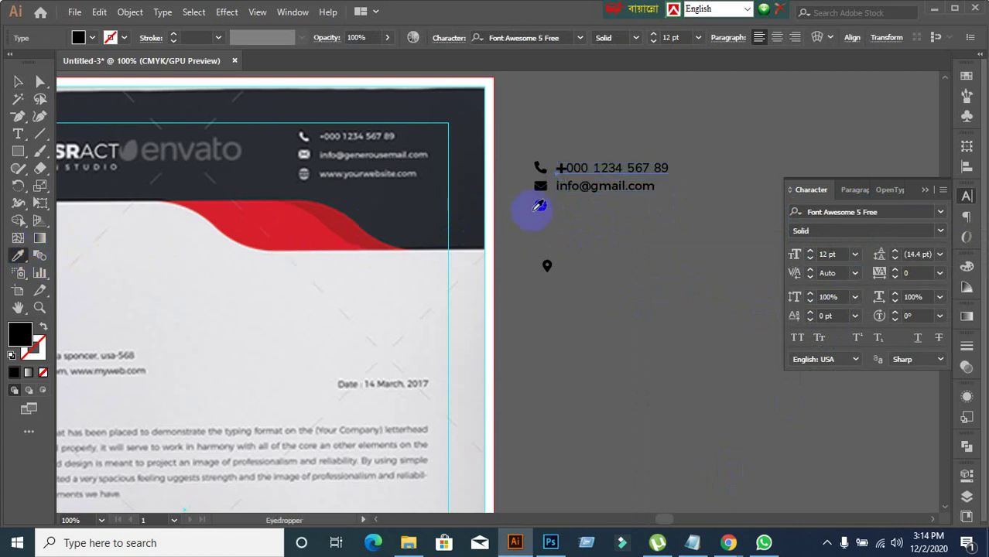
click(582, 184)
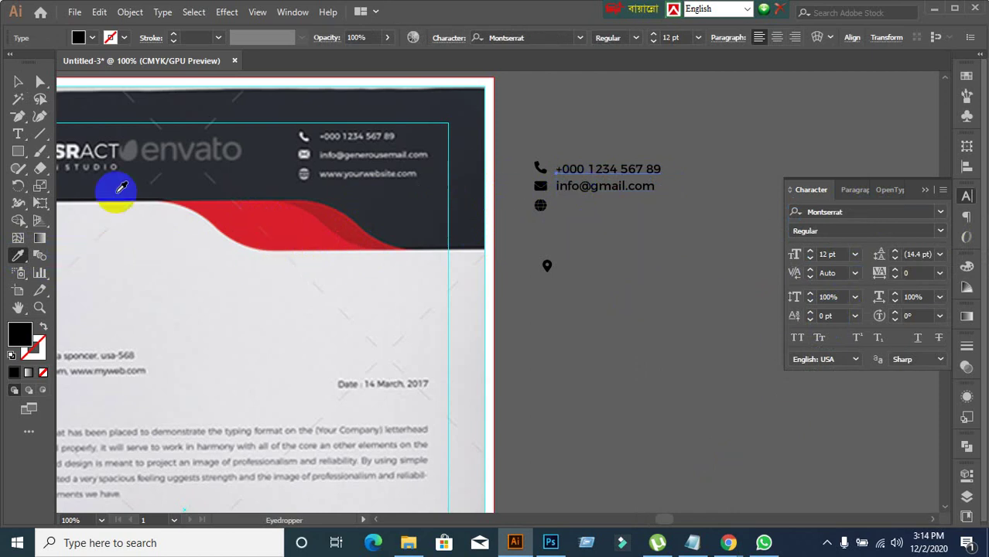
click(17, 82)
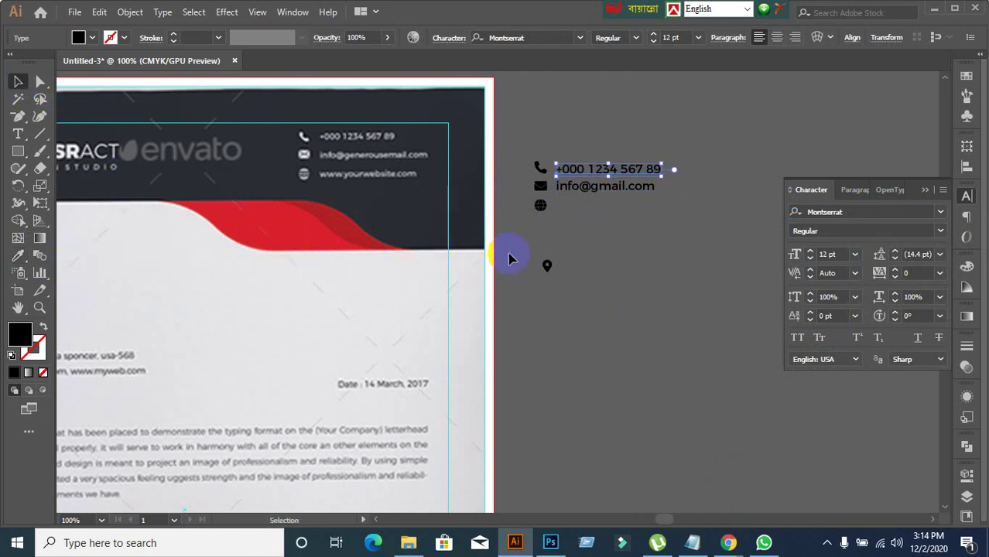
click(574, 257)
- Place a copy of the e-mail line directly below it, beside the globe icon
click(602, 189)
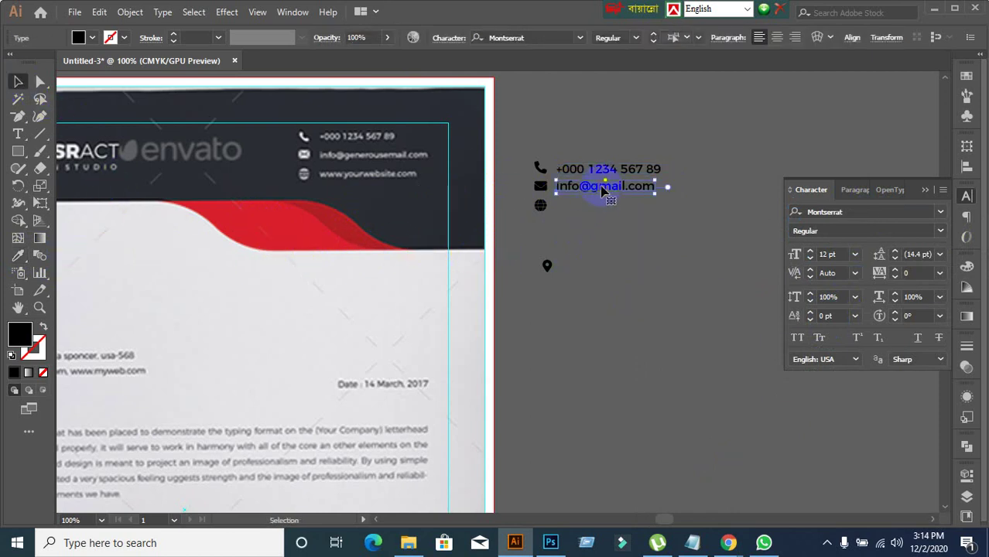
drag(603, 190, 605, 210)
click(625, 285)
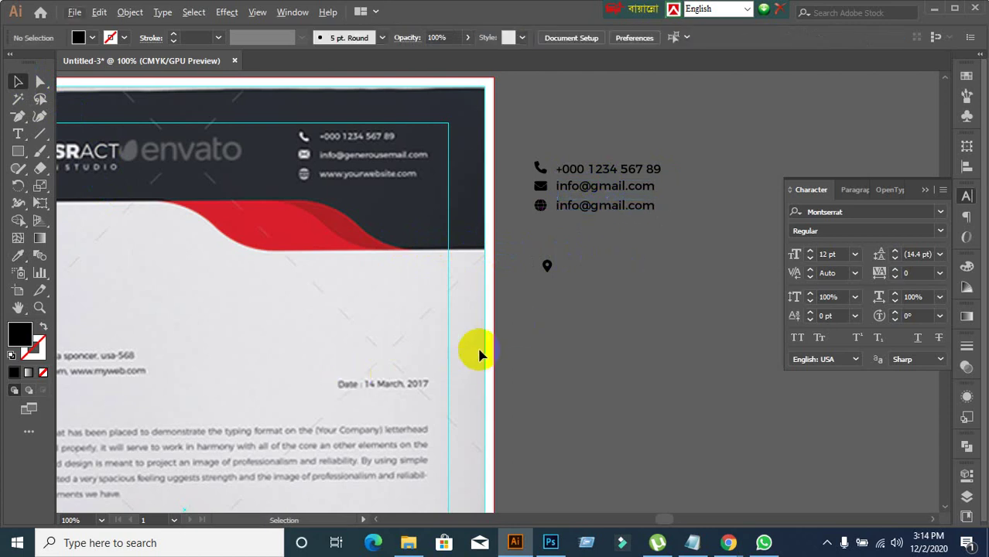
click(594, 209)
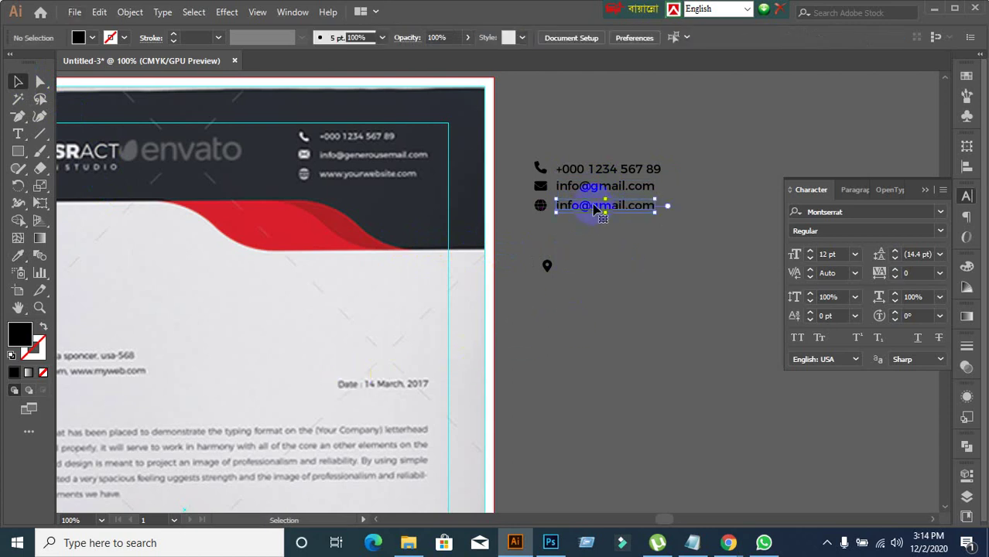
double_click(593, 208)
double_click(596, 205)
triple_click(596, 205)
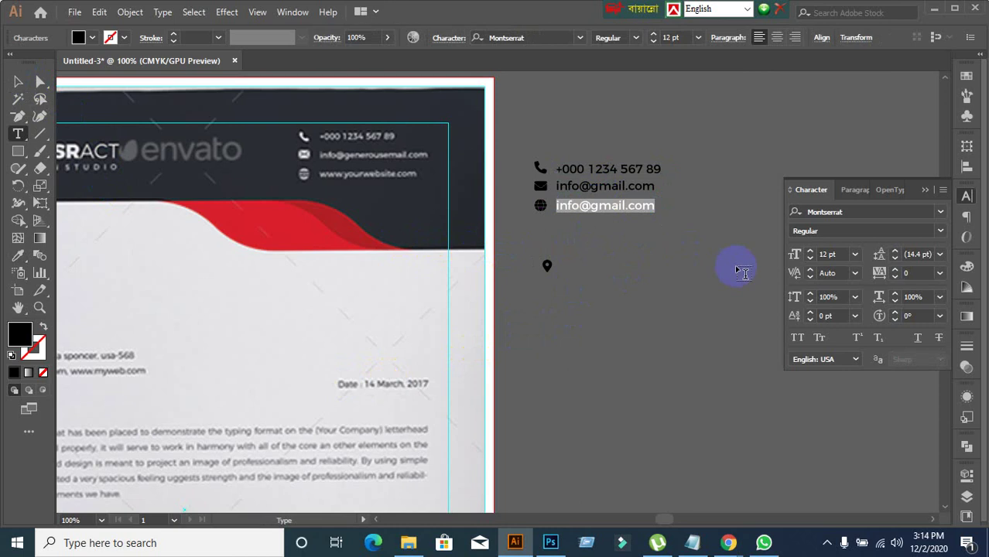
text(www.)
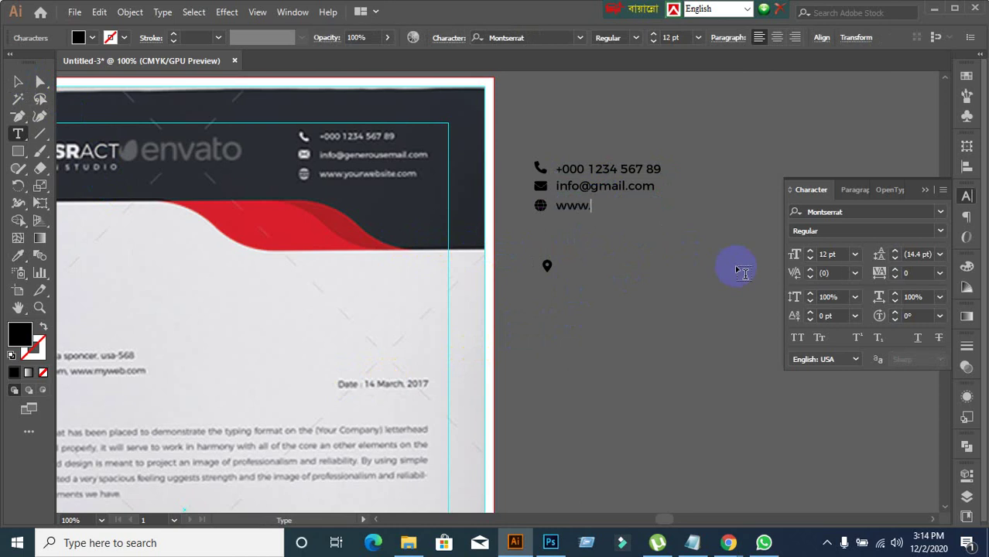
text(youwebsite.com)
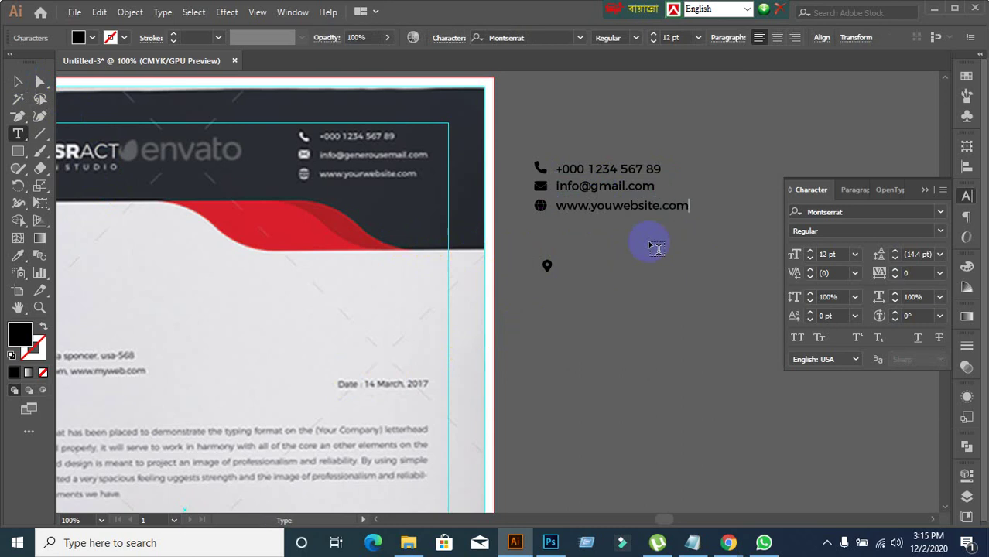
click(17, 80)
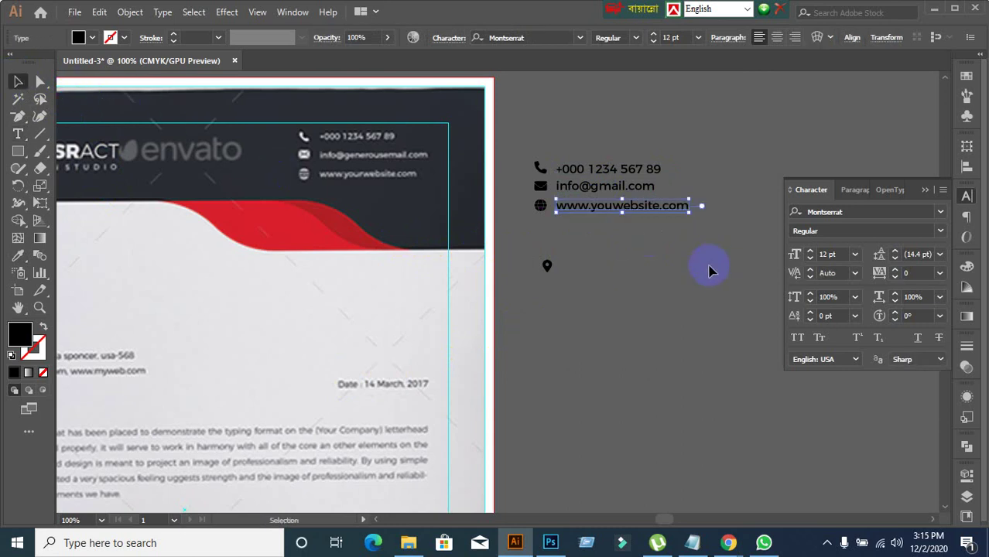
click(605, 324)
- Examine the address block with the location pin in the reference letterhead's footer
scroll(561, 302, down, 4)
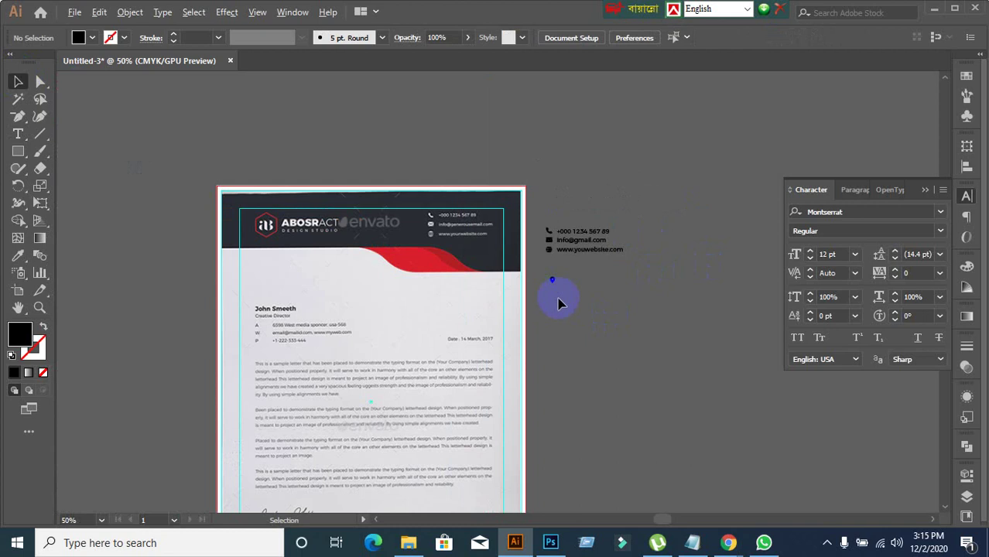
scroll(468, 489, up, 2)
scroll(585, 390, up, 3)
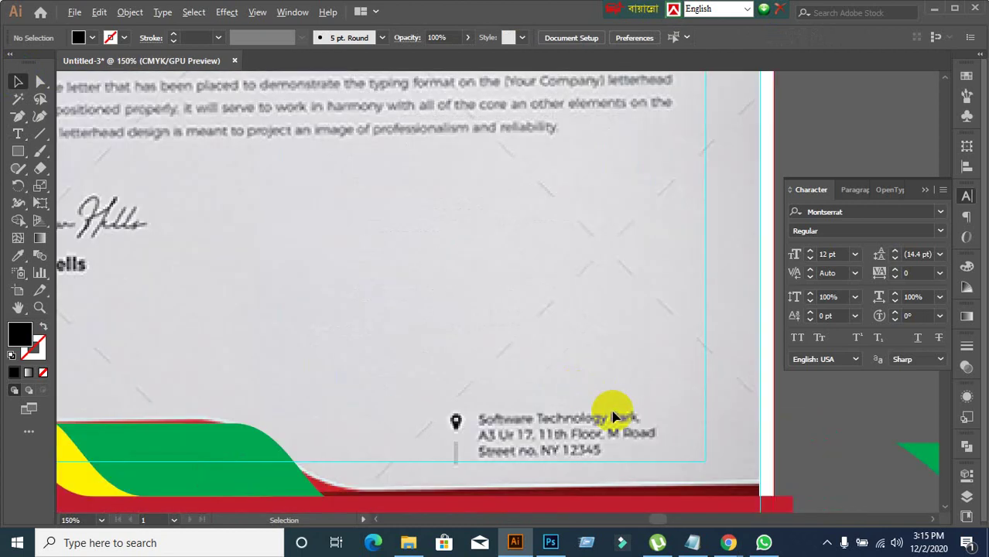
scroll(607, 408, down, 4)
scroll(660, 303, up, 2)
scroll(570, 236, up, 2)
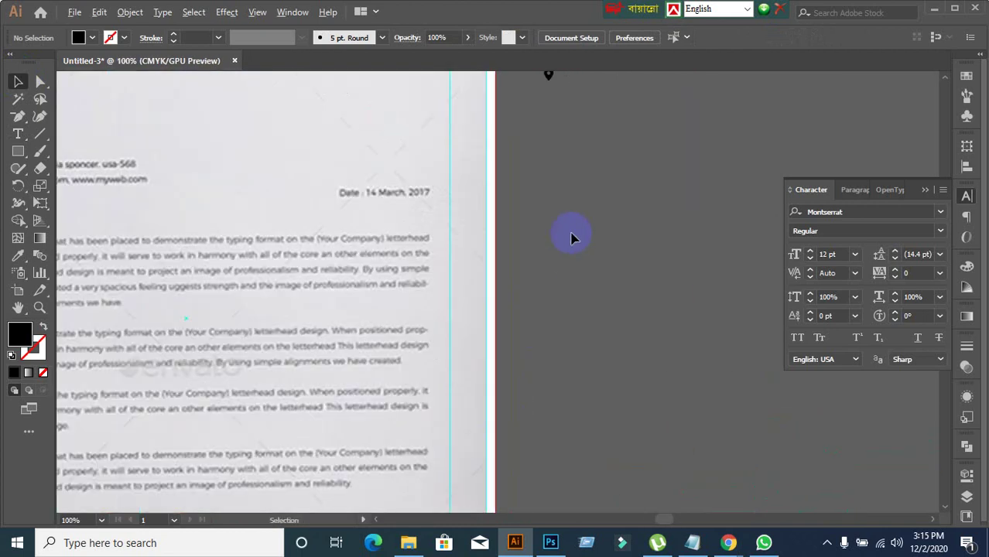
scroll(583, 205, down, 3)
scroll(531, 278, up, 2)
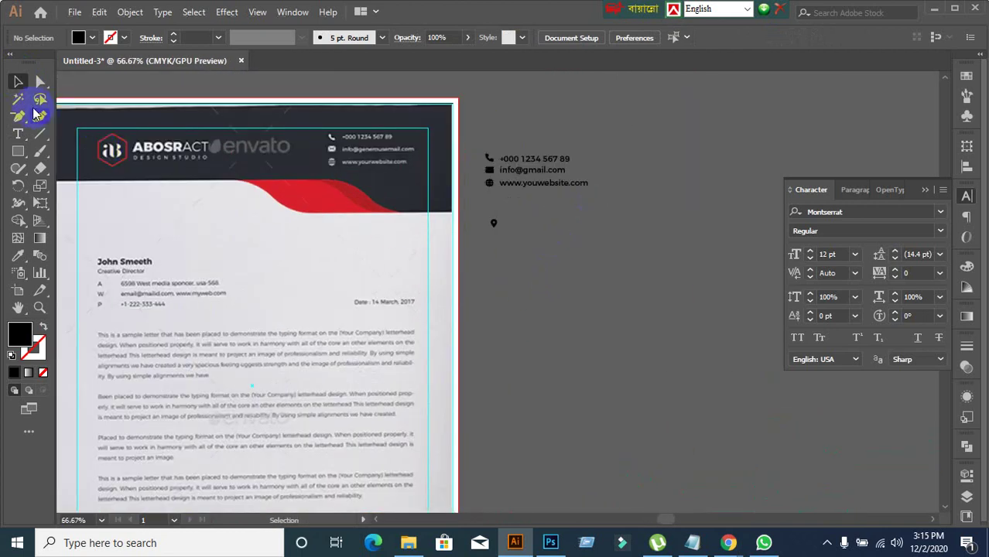
click(18, 134)
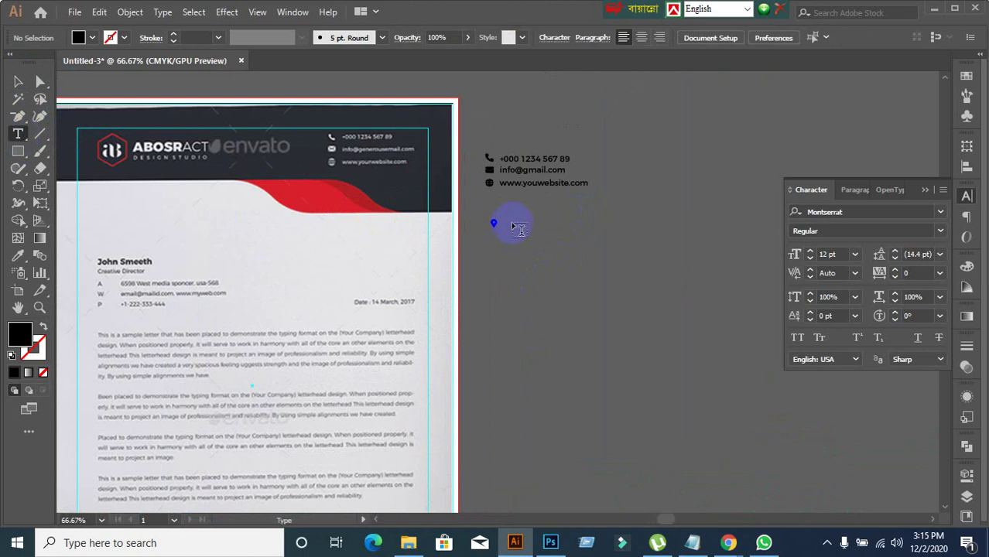
click(507, 224)
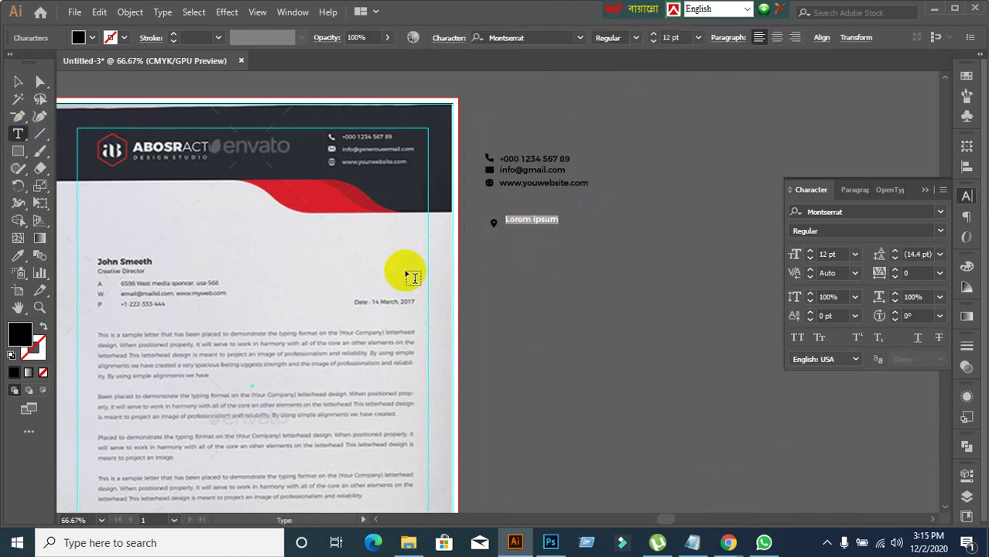
click(19, 81)
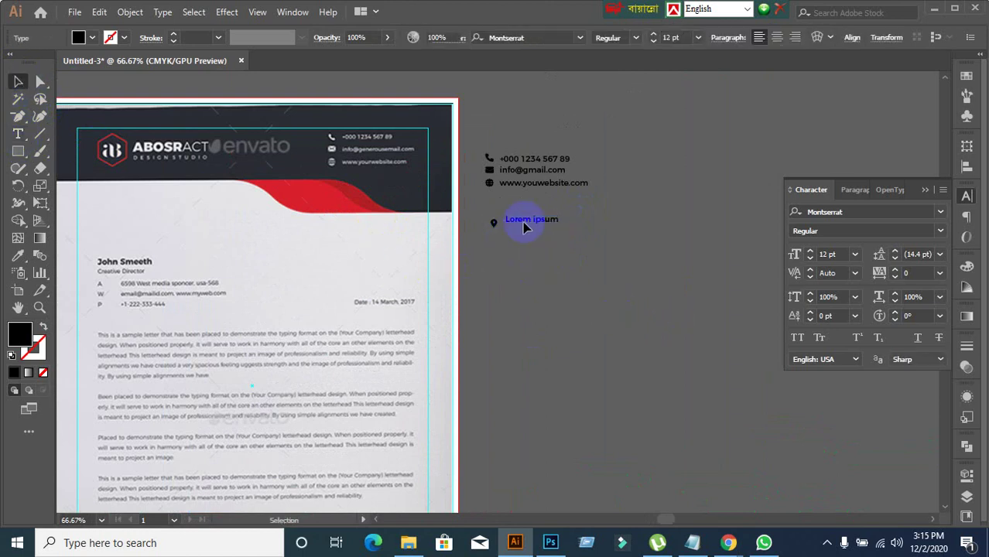
click(540, 267)
click(526, 218)
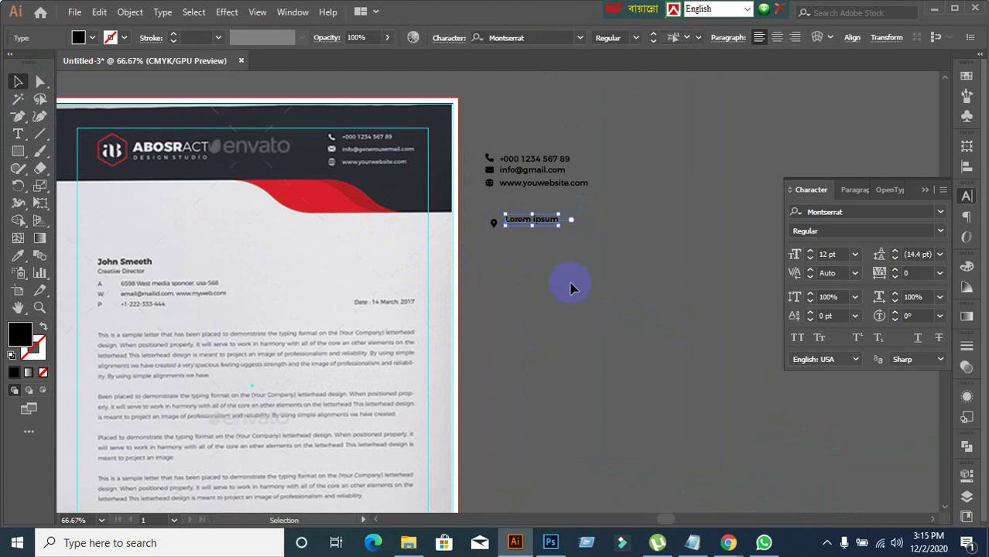
click(570, 287)
- Place a copy of the website line beside the location pin icon, aligned with the contact lines above
scroll(547, 254, up, 2)
click(523, 110)
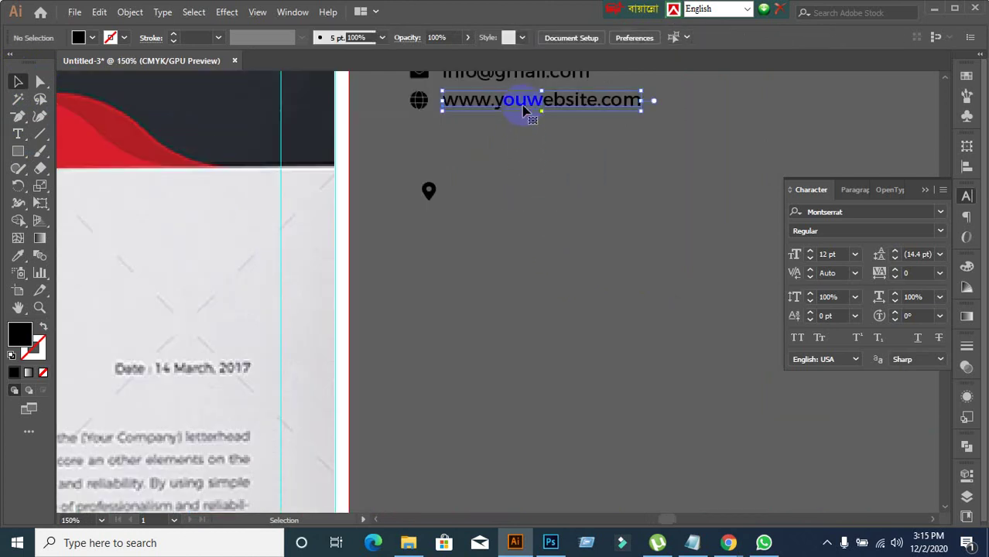
drag(526, 112, 533, 200)
key(ctrl+z)
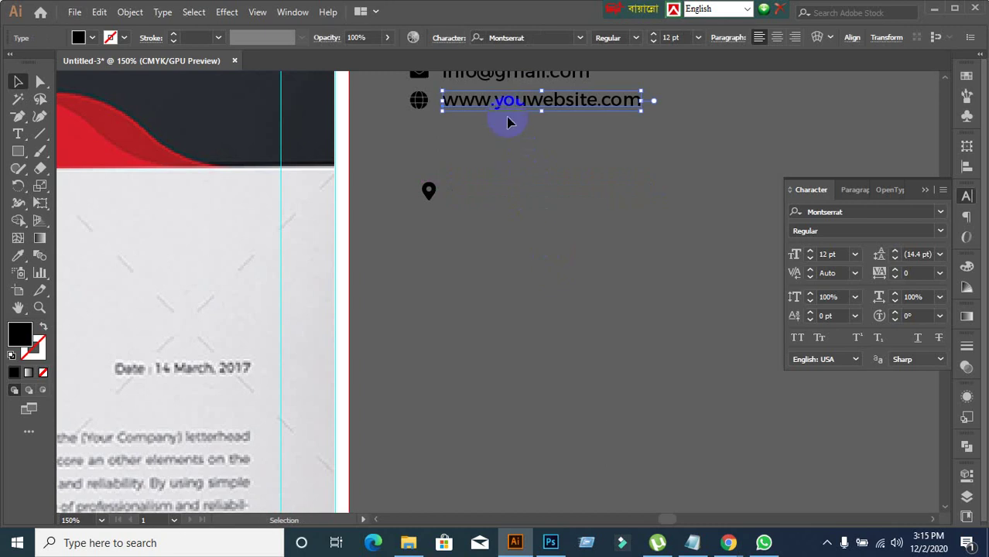
drag(504, 103, 505, 197)
scroll(536, 225, up, 3)
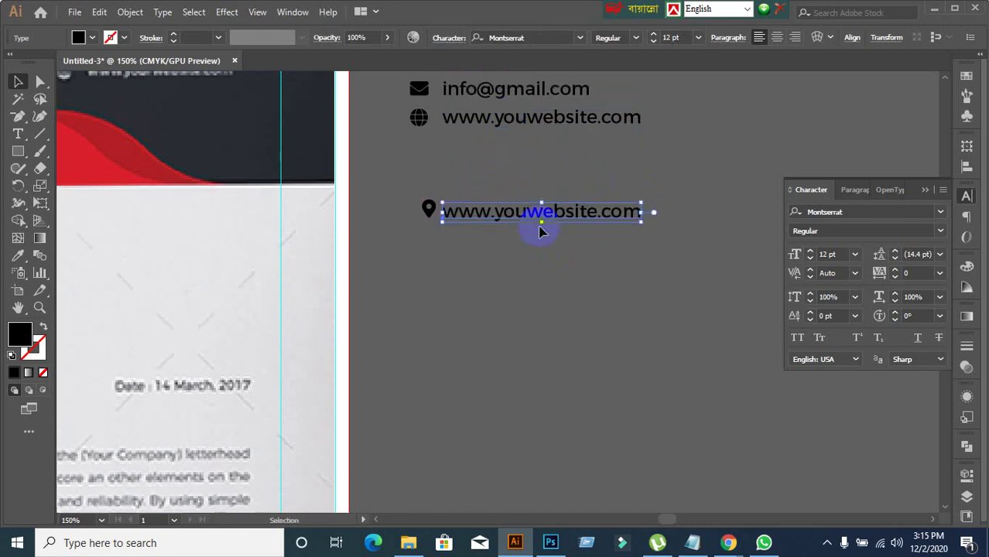
click(520, 316)
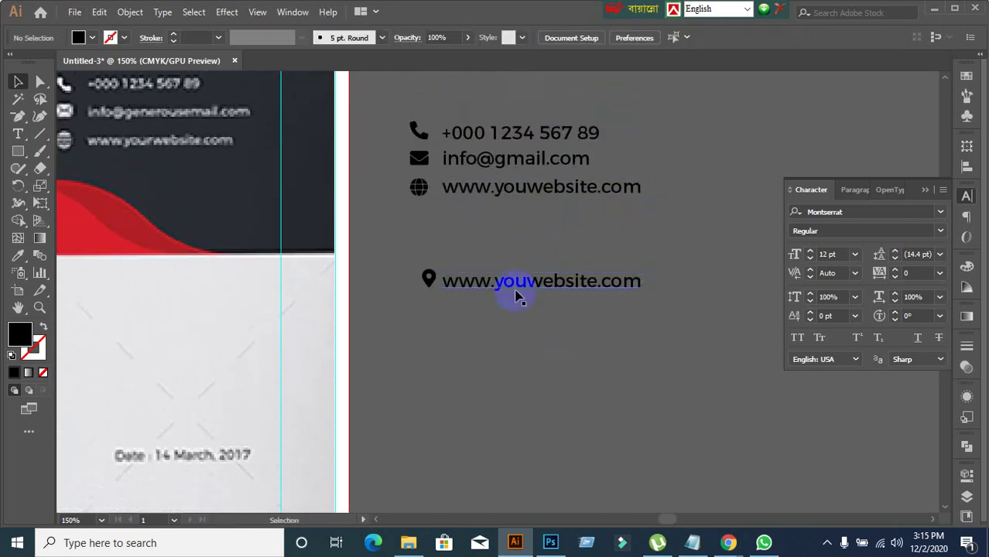
- Replace the copied text beside the location pin icon with "Your Address"
click(520, 294)
double_click(520, 287)
double_click(520, 286)
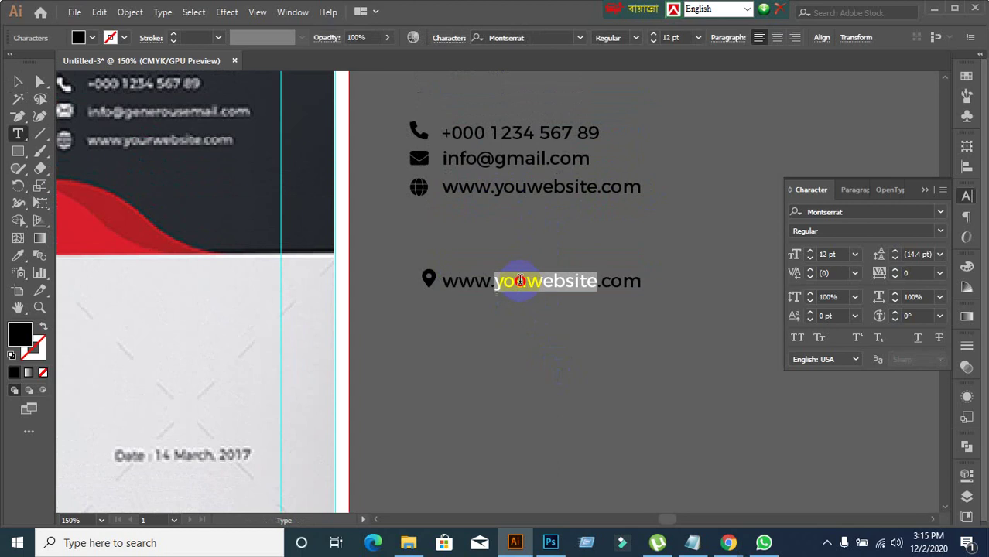
triple_click(520, 286)
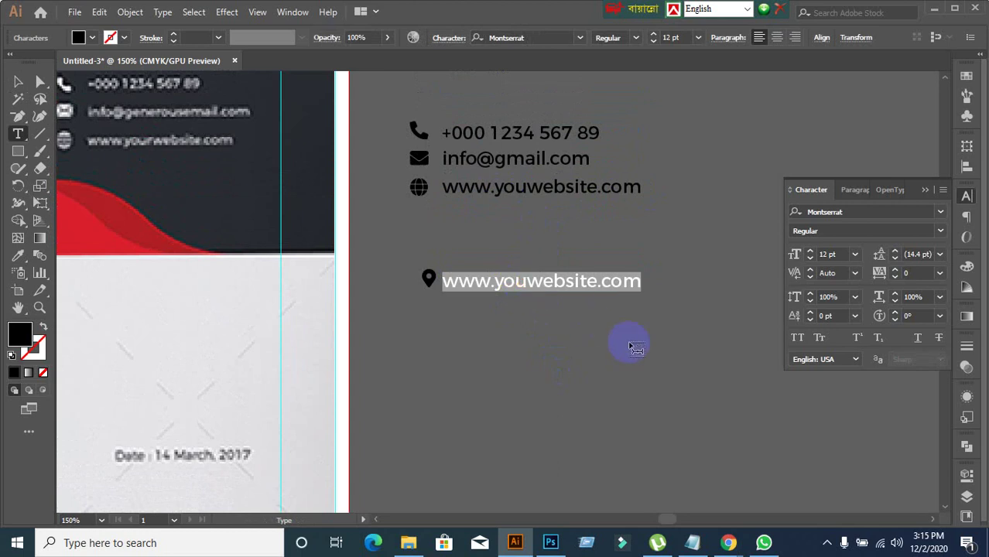
text(Your )
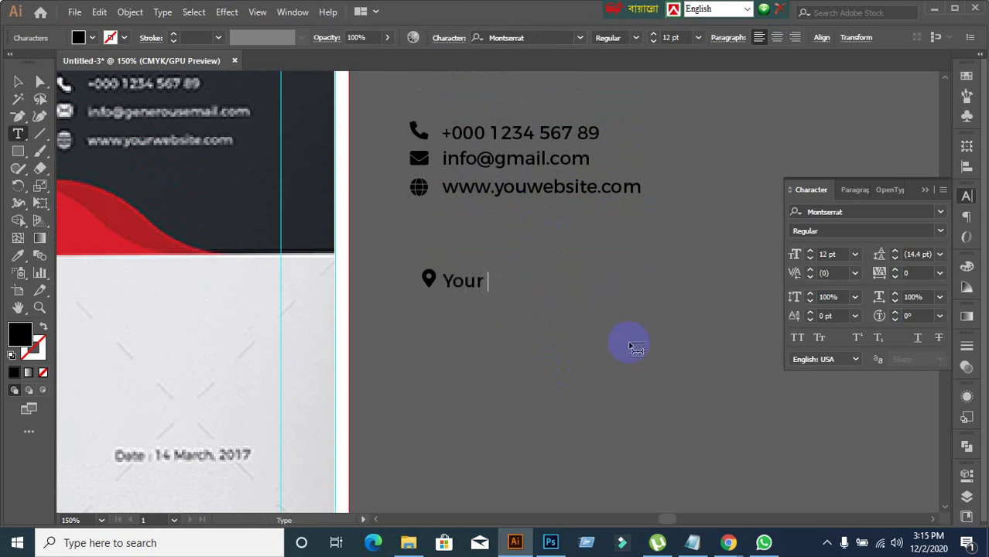
text(Address)
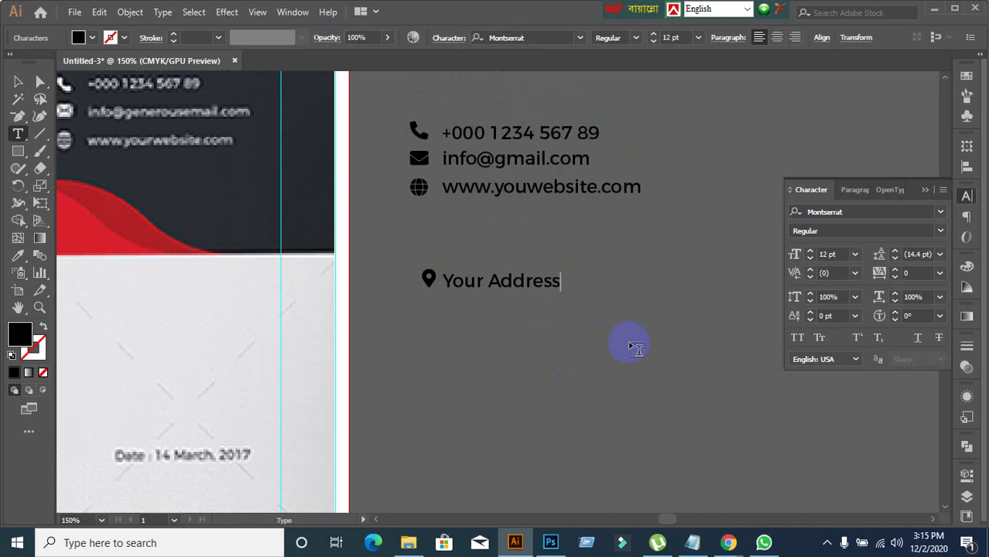
- Complete the text beside the location pin as "Your Address goes here," with "Dhaka-1207" on a second line
text( goes here)
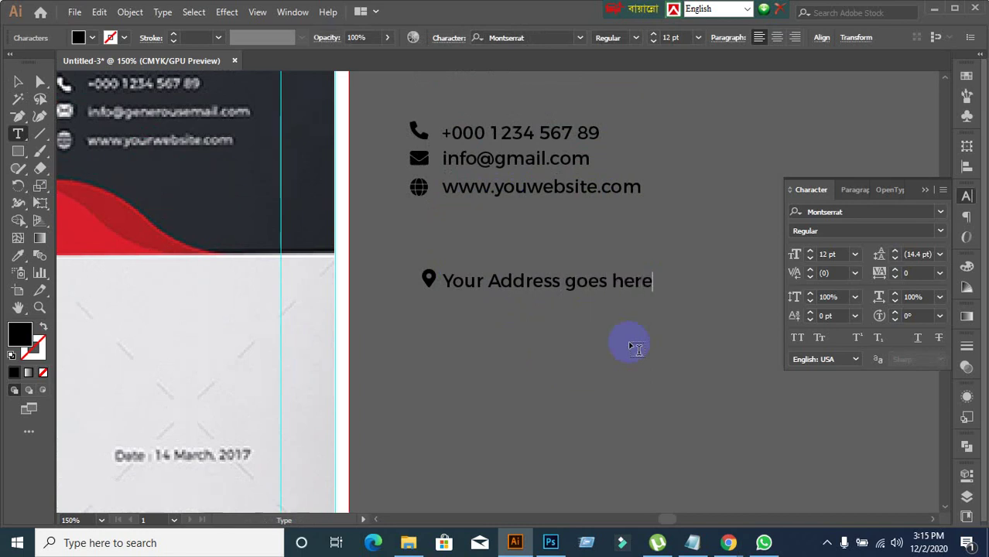
text(,)
key(Return)
text(Dhaka-)
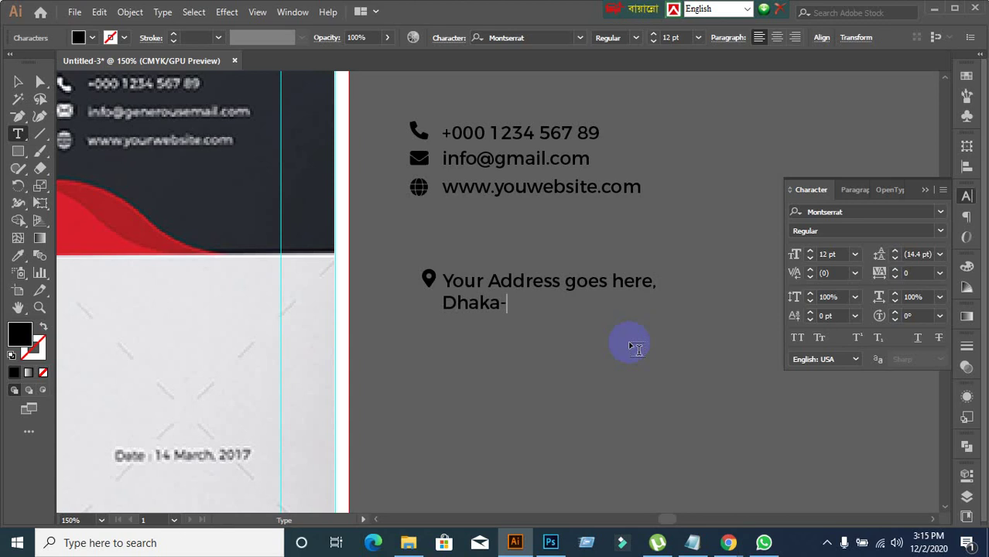
text(1207)
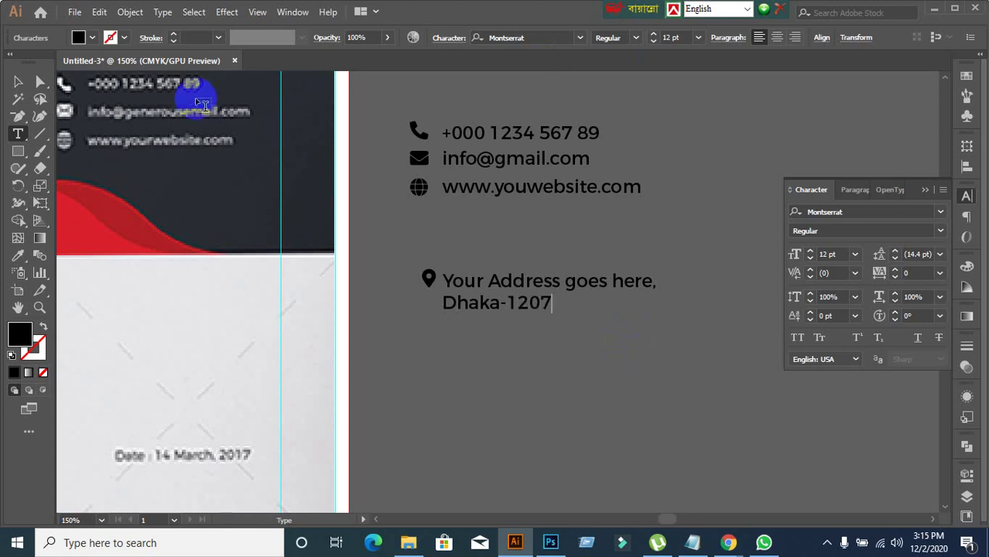
click(18, 82)
- Examine the reference letterhead's header contacts, body and footer address against the new icon and text lines
scroll(469, 297, down, 3)
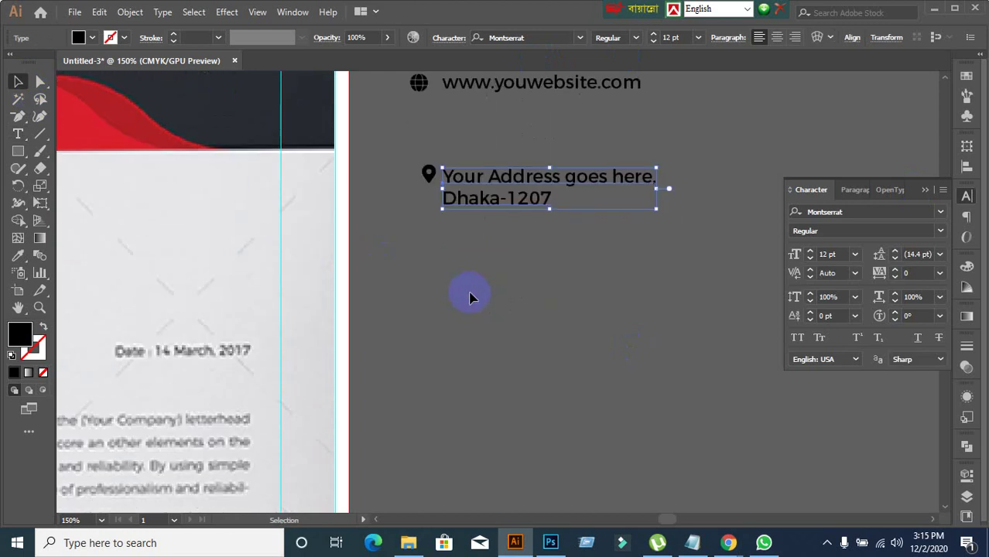
scroll(471, 296, down, 3)
scroll(422, 411, up, 2)
scroll(398, 452, down, 1)
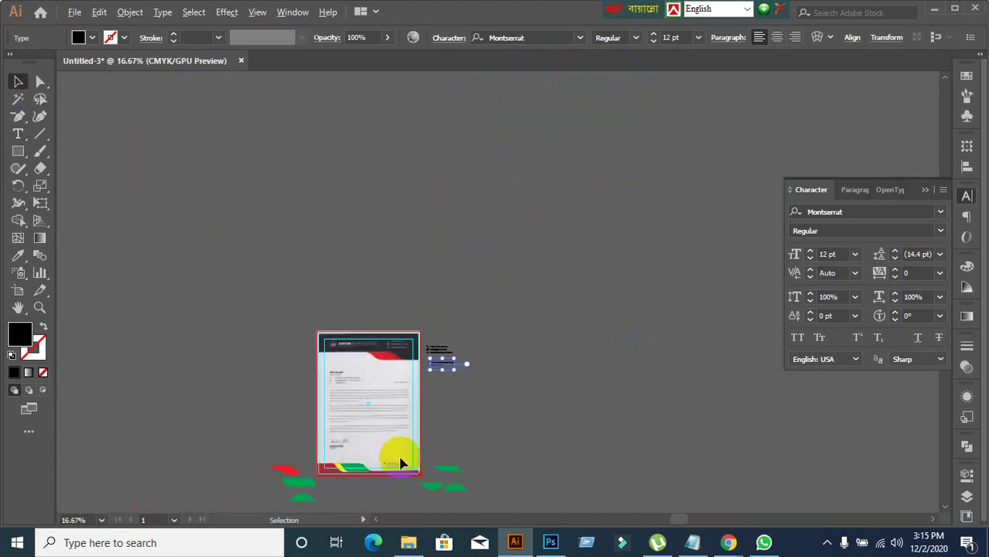
scroll(401, 452, up, 2)
scroll(495, 356, up, 3)
scroll(538, 270, up, 1)
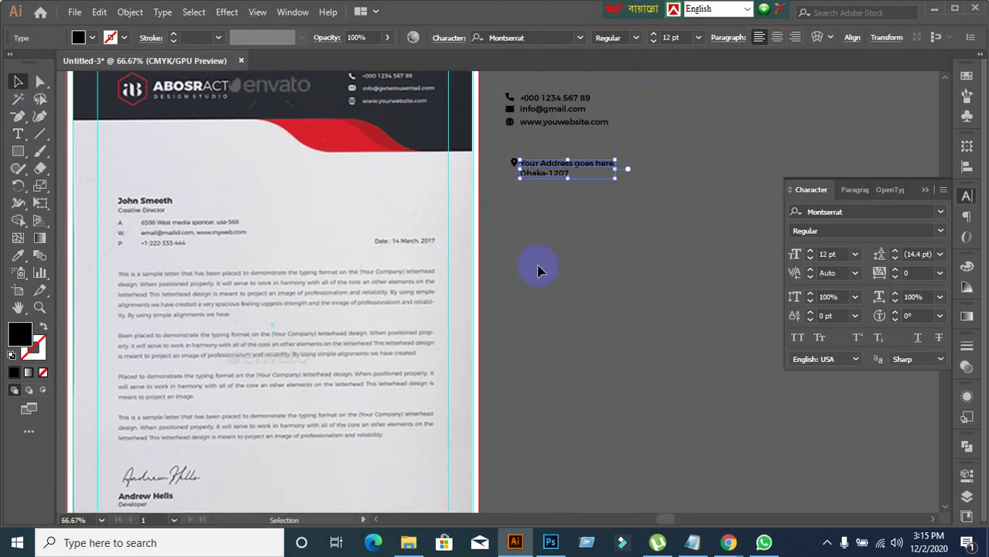
scroll(539, 270, down, 4)
scroll(548, 220, down, 1)
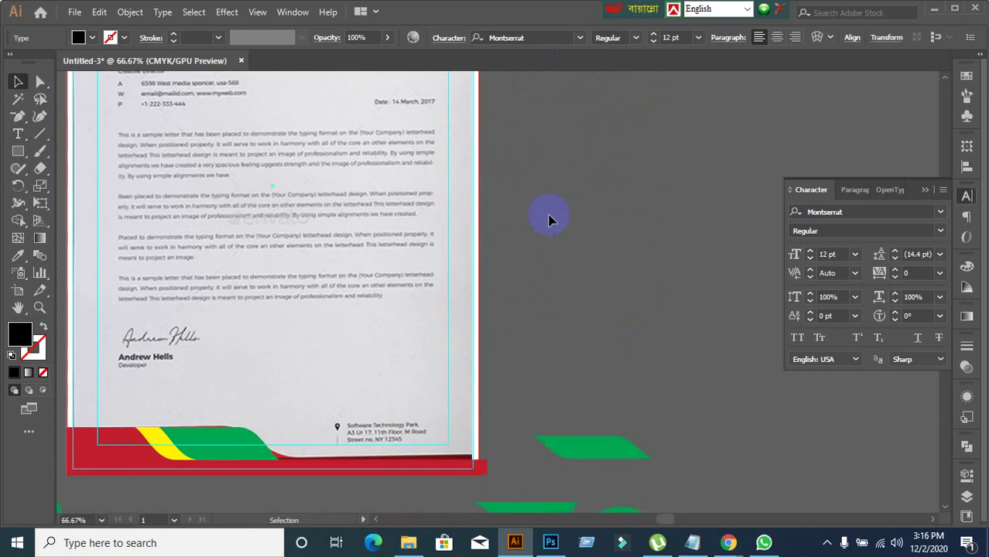
scroll(548, 220, up, 4)
scroll(559, 184, up, 1)
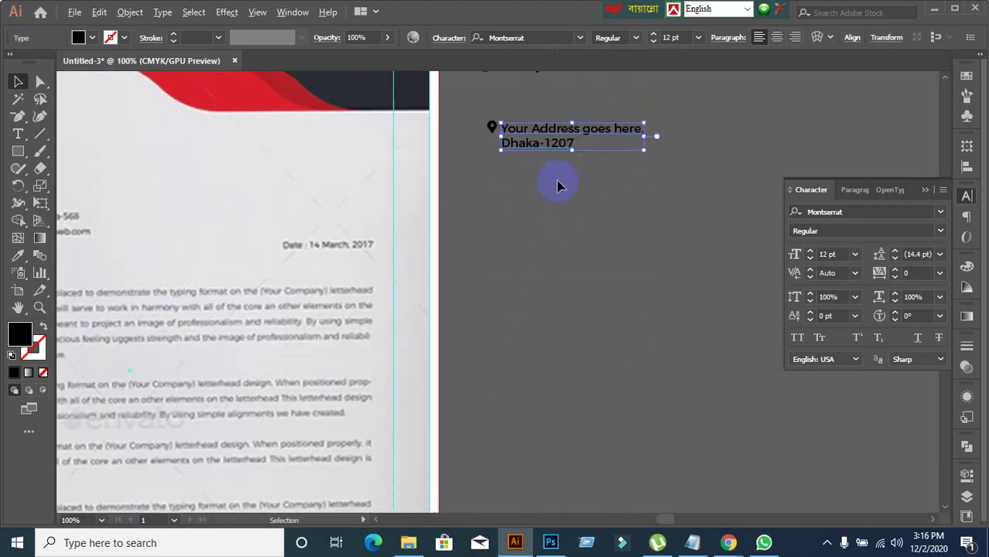
scroll(558, 183, up, 3)
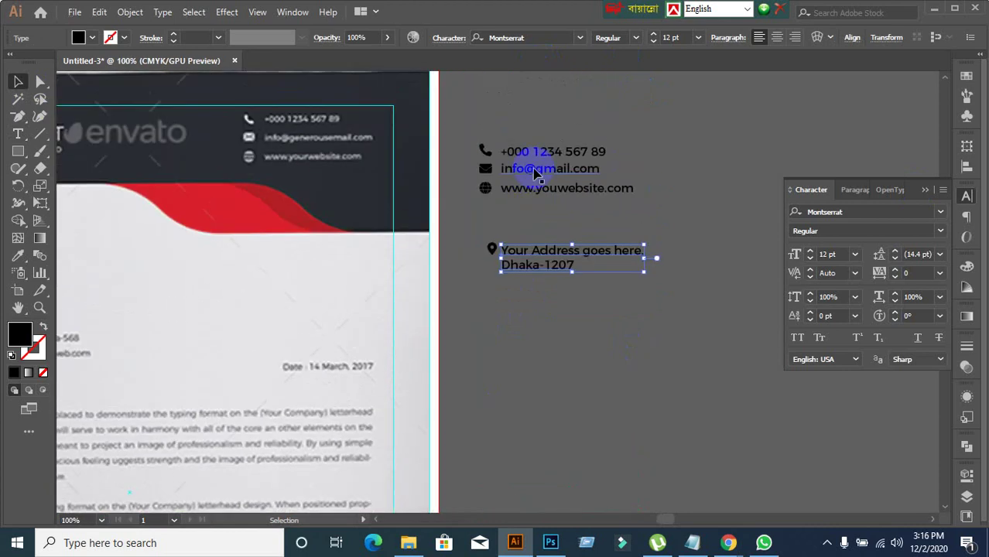
- Select the contact and address text lines with the phone line as key object, and show the alignment options
click(525, 213)
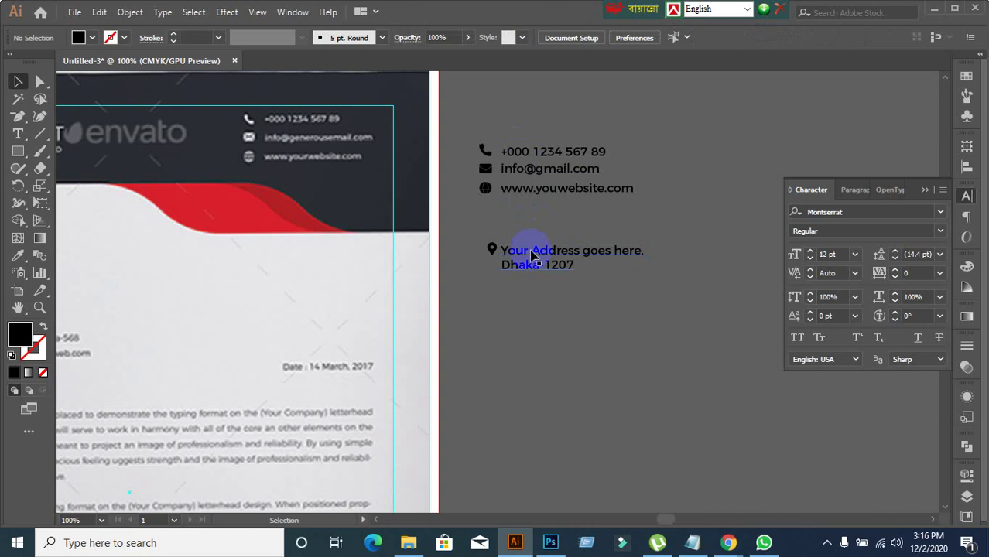
click(579, 258)
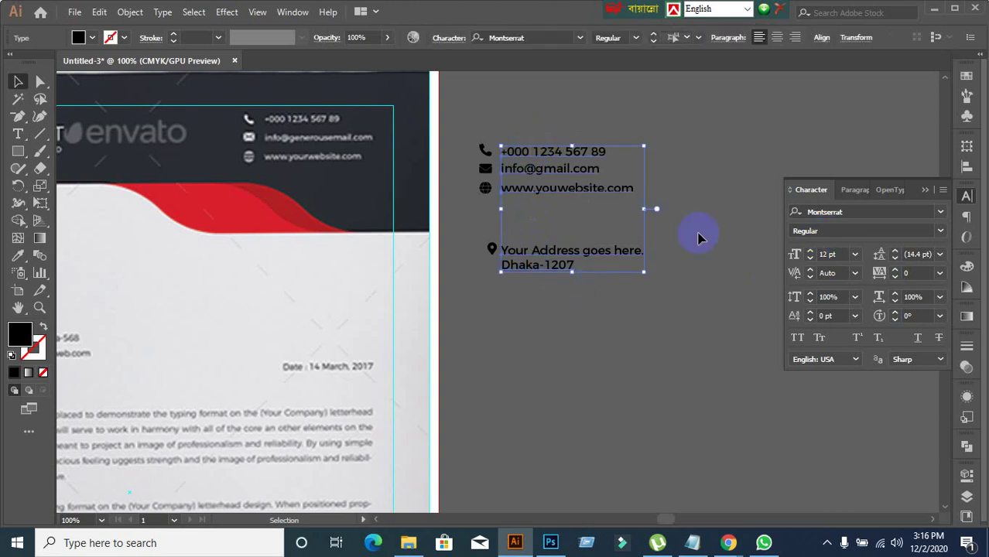
triple_click(547, 158)
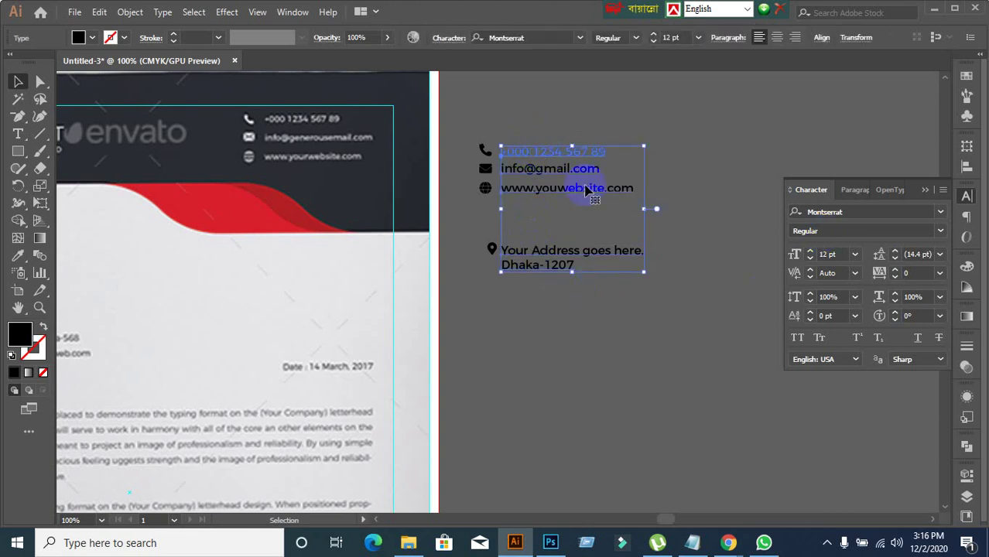
click(967, 166)
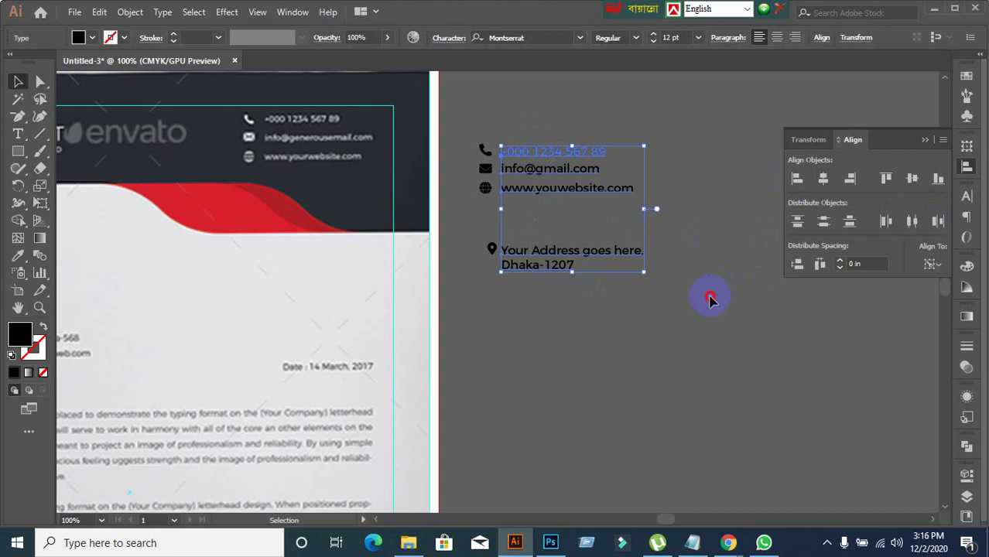
click(711, 298)
- Switch to the Google Meet call in Chrome, admit the waiting participant, and return to Illustrator
mouse_move(729, 543)
click(662, 511)
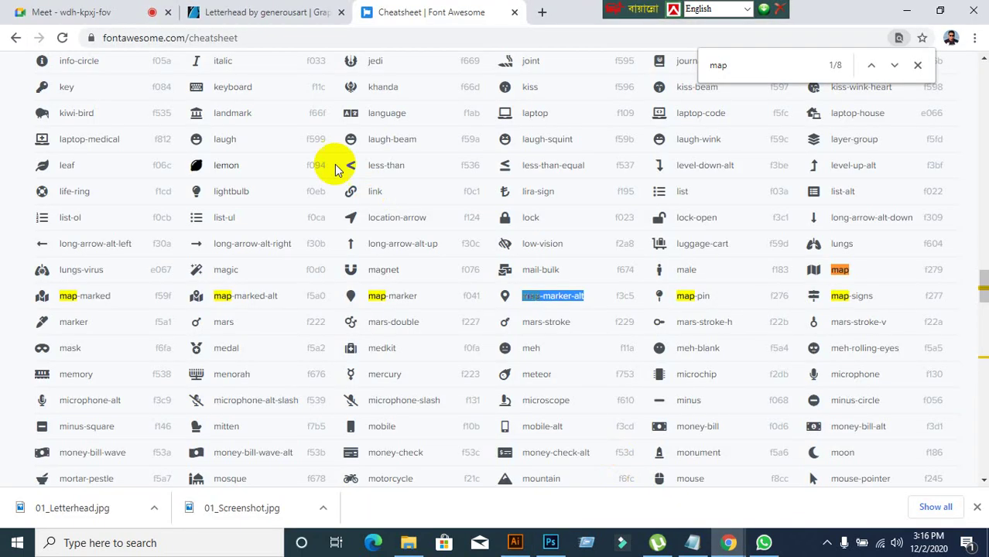
click(98, 12)
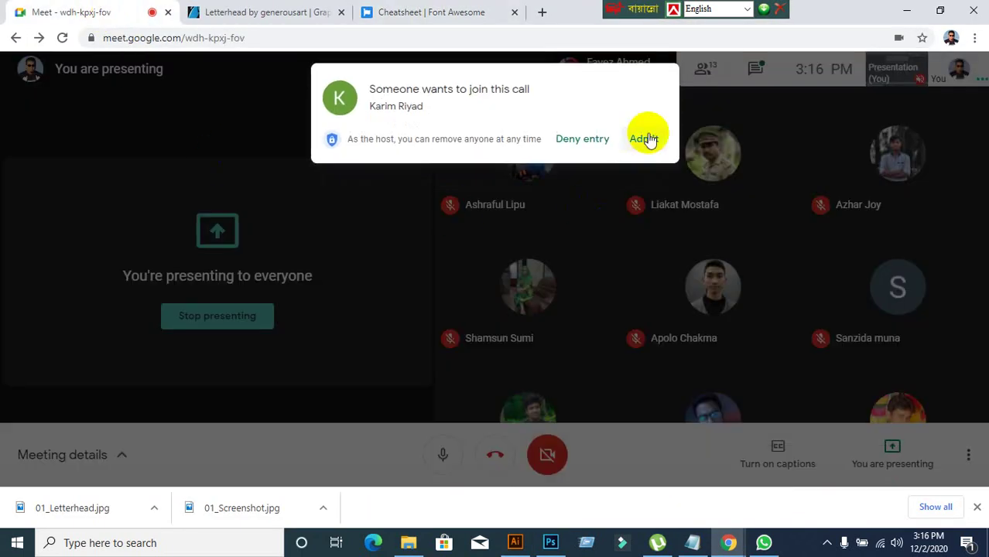
click(645, 139)
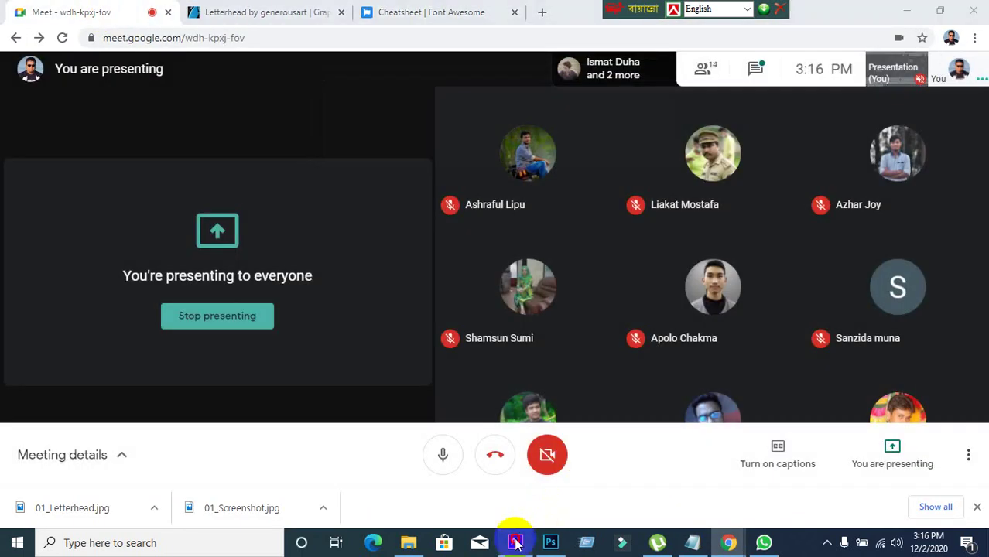
click(514, 541)
- Left-align the phone, envelope, globe and location pin icons, using the phone icon as key object
scroll(505, 275, up, 1)
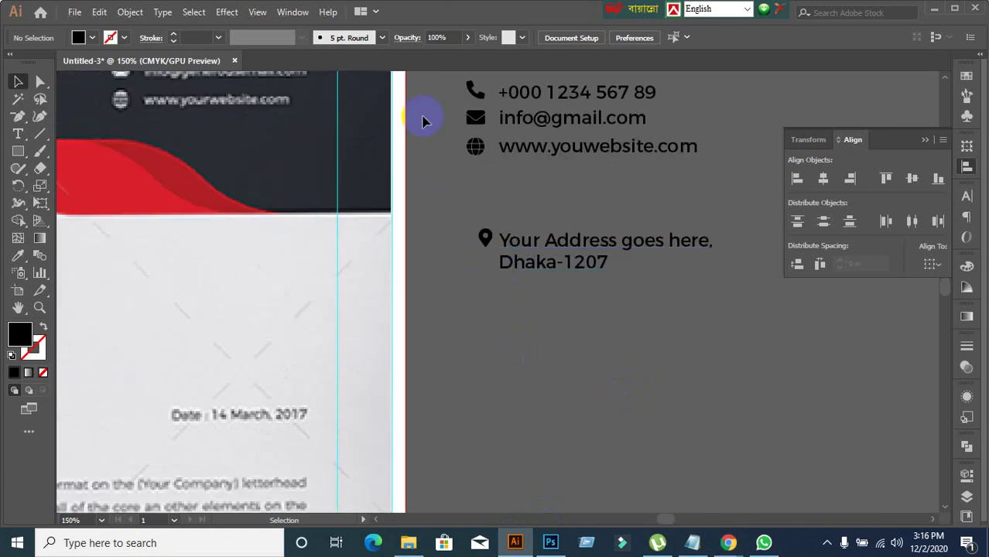
drag(482, 259, 487, 128)
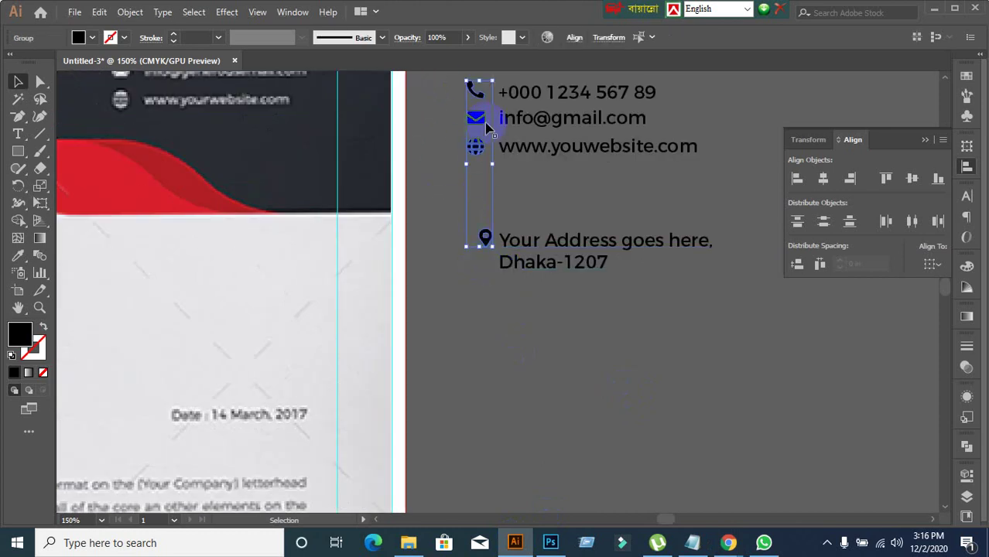
click(797, 179)
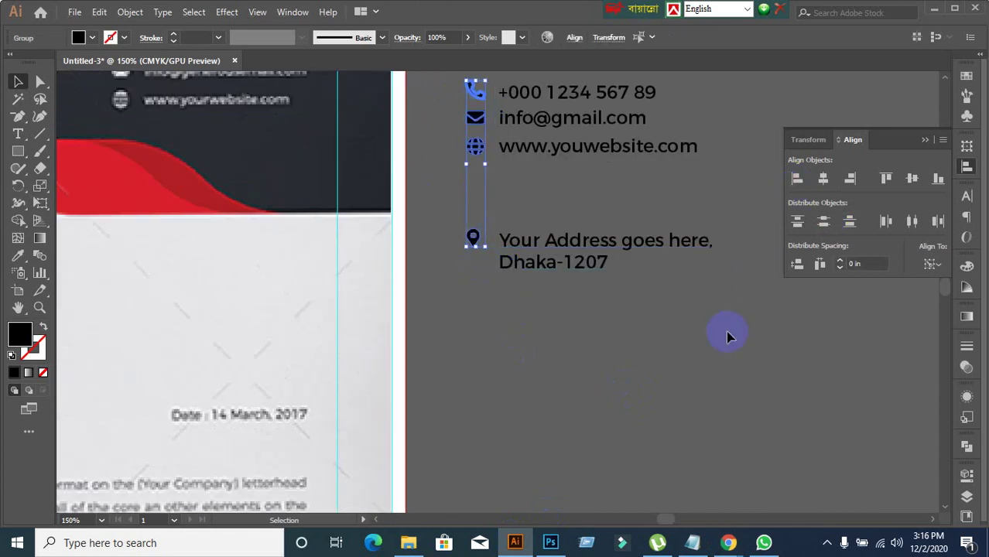
click(523, 172)
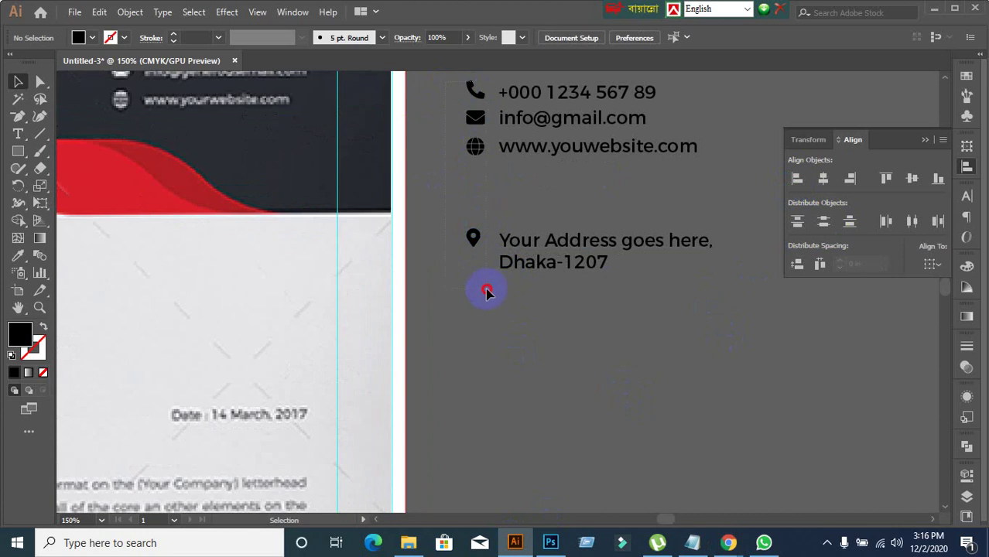
- Align the phone, envelope, globe and location pin icons in one column by their horizontal centres
drag(486, 291, 486, 131)
click(824, 179)
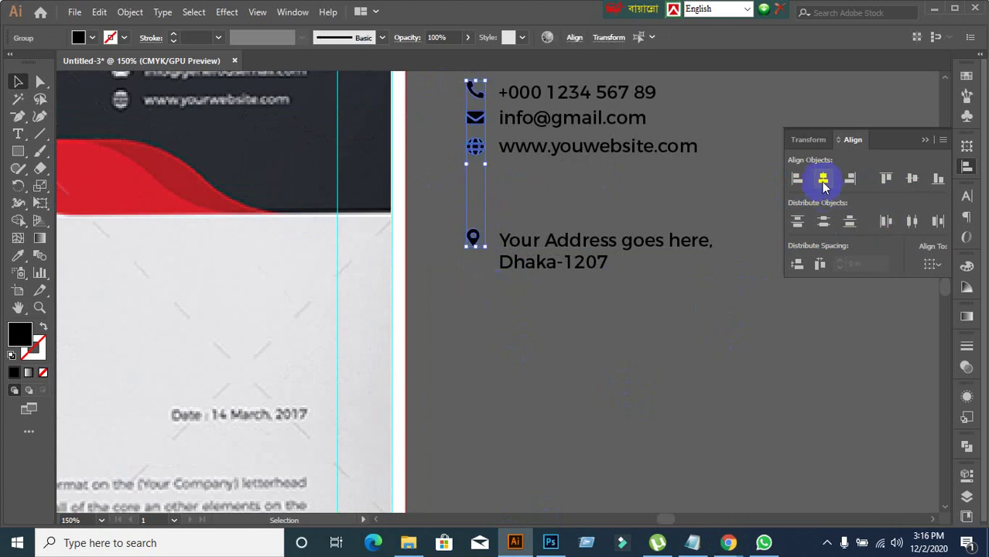
click(684, 363)
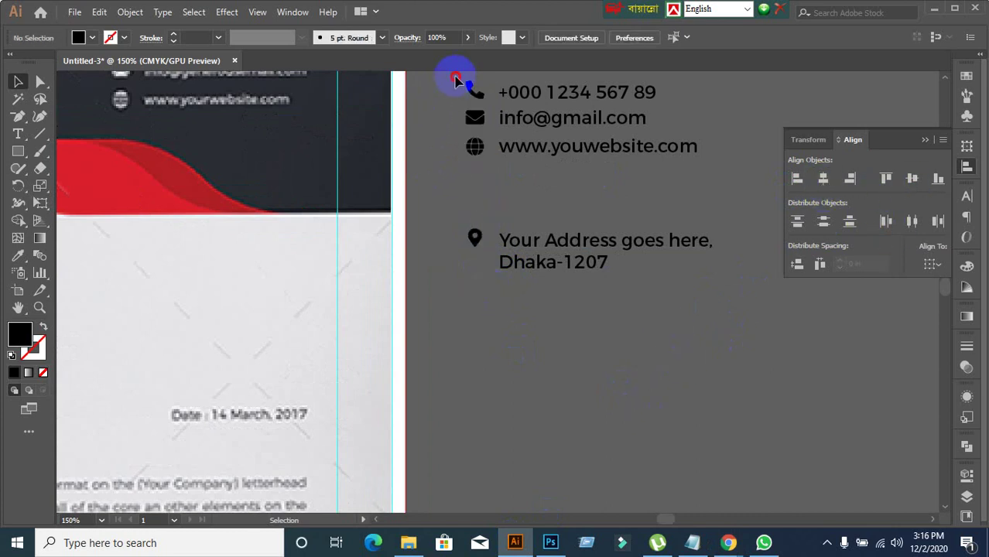
drag(457, 78, 481, 274)
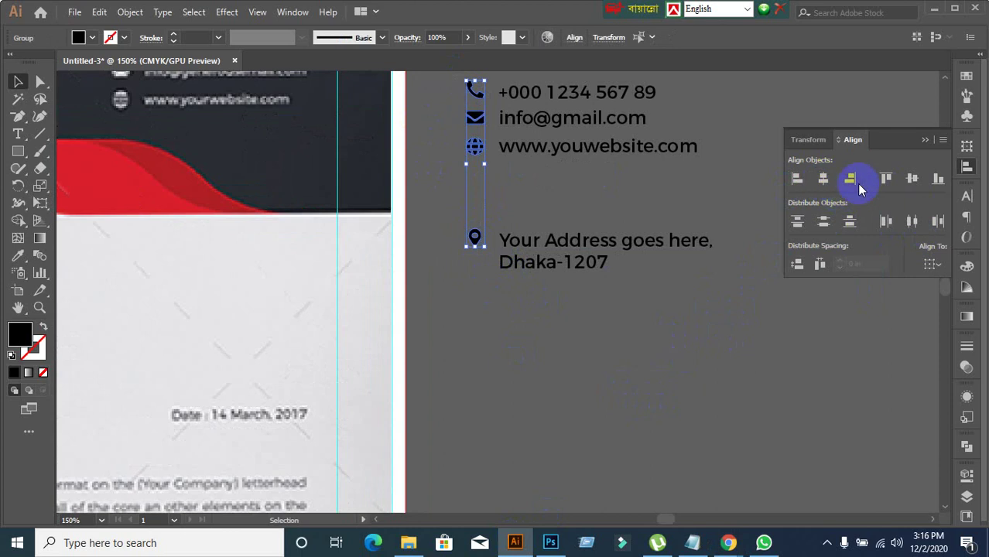
click(823, 183)
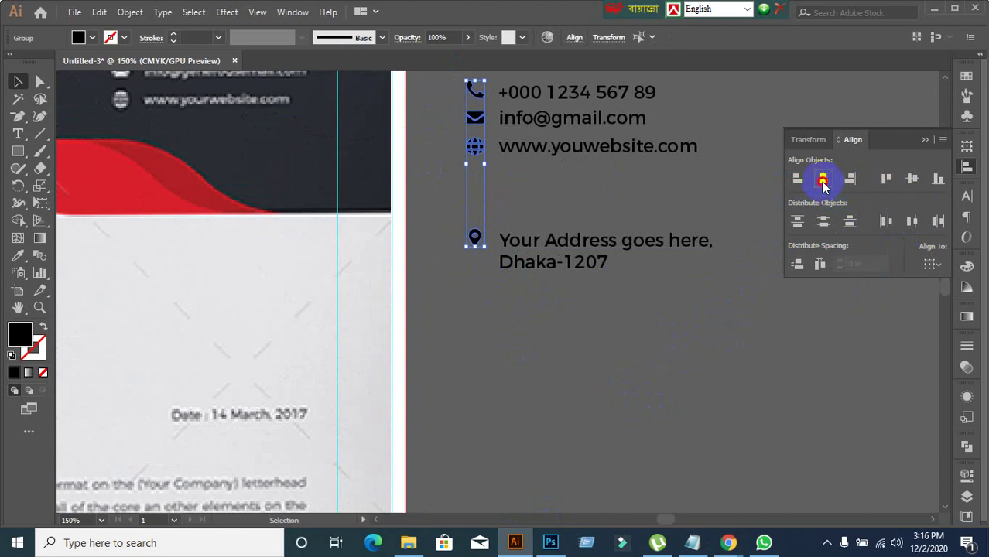
click(642, 326)
- Left-align the e-mail, website and address texts to the phone line as key object
click(550, 269)
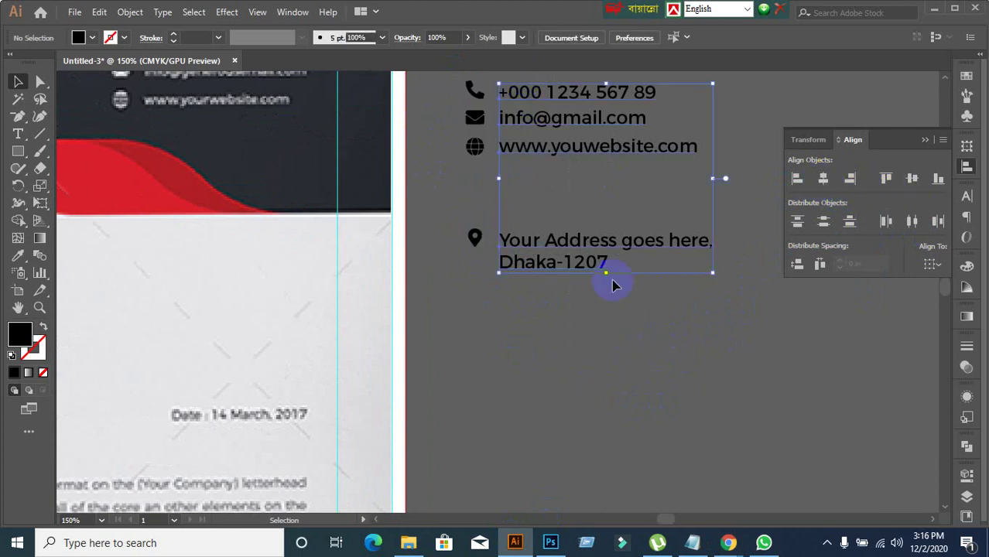
triple_click(562, 92)
click(798, 178)
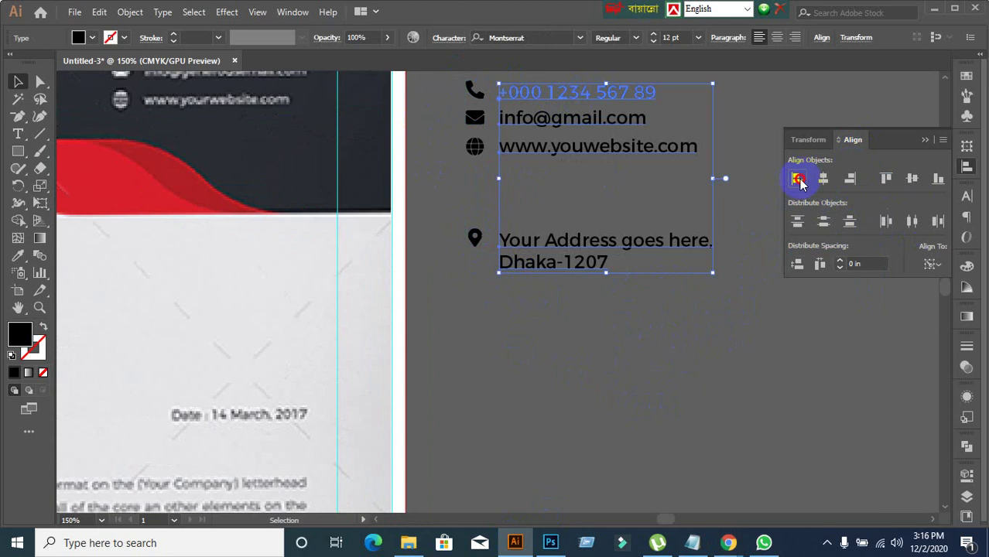
click(608, 393)
- Align the phone number text to the phone icon by vertical centre, with the icon as key object
key(ctrl+1)
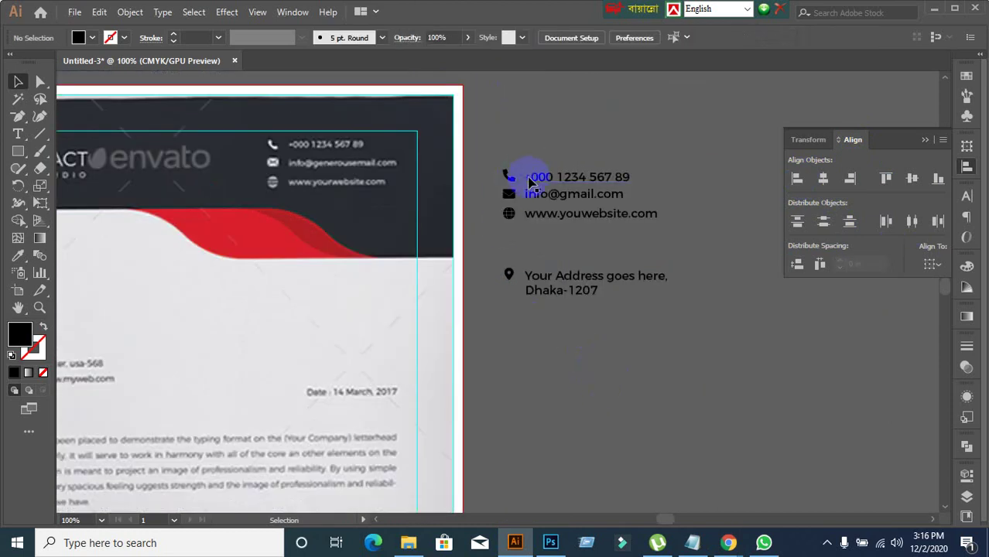
scroll(498, 243, up, 1)
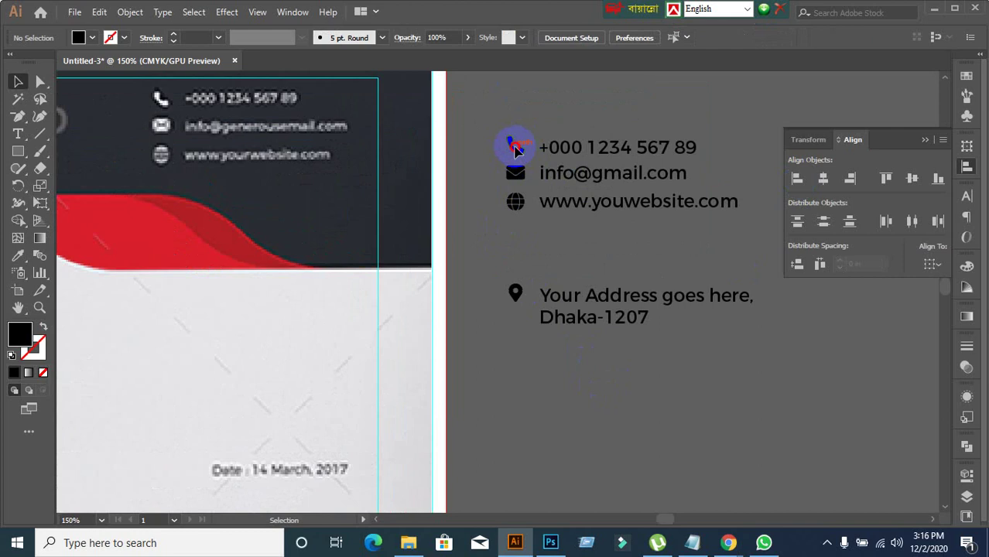
drag(503, 116, 617, 160)
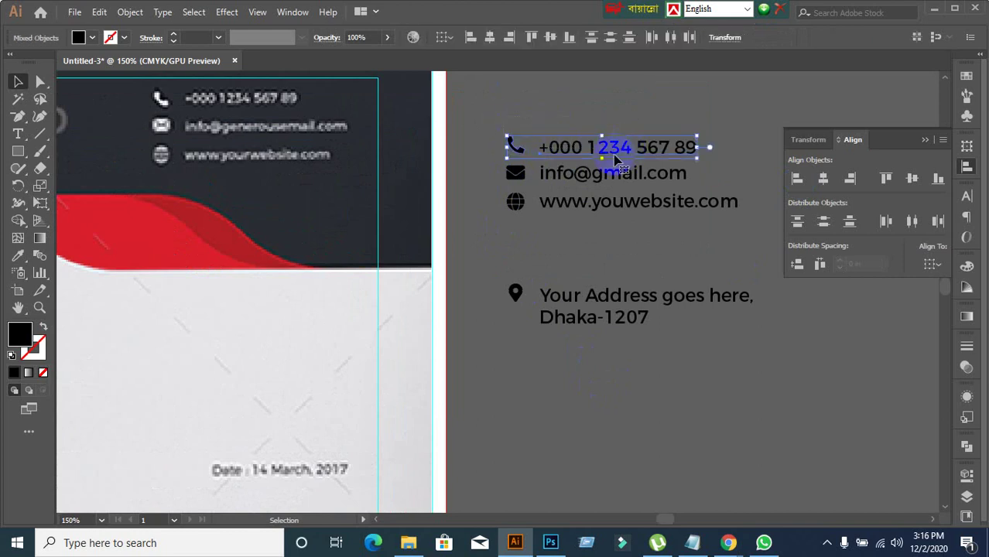
click(912, 179)
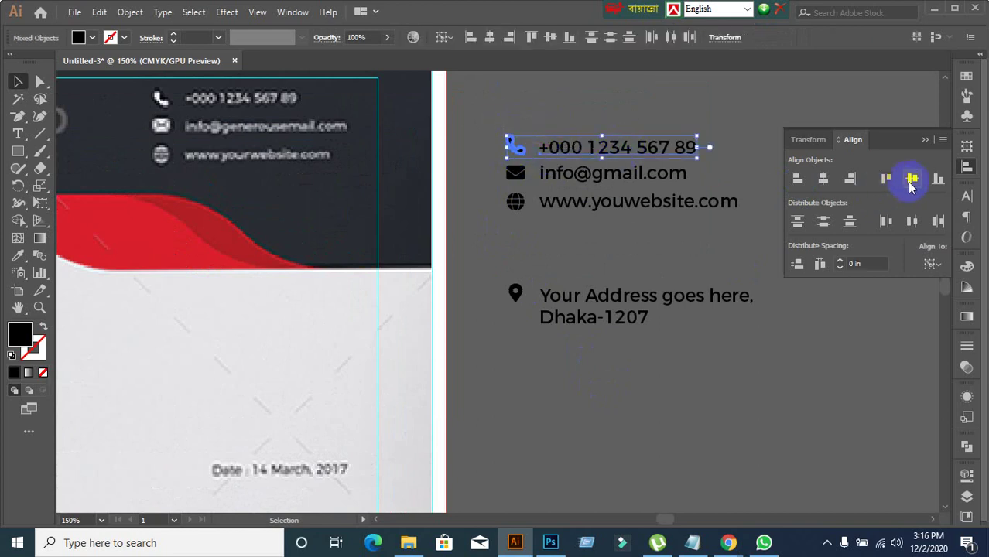
click(688, 314)
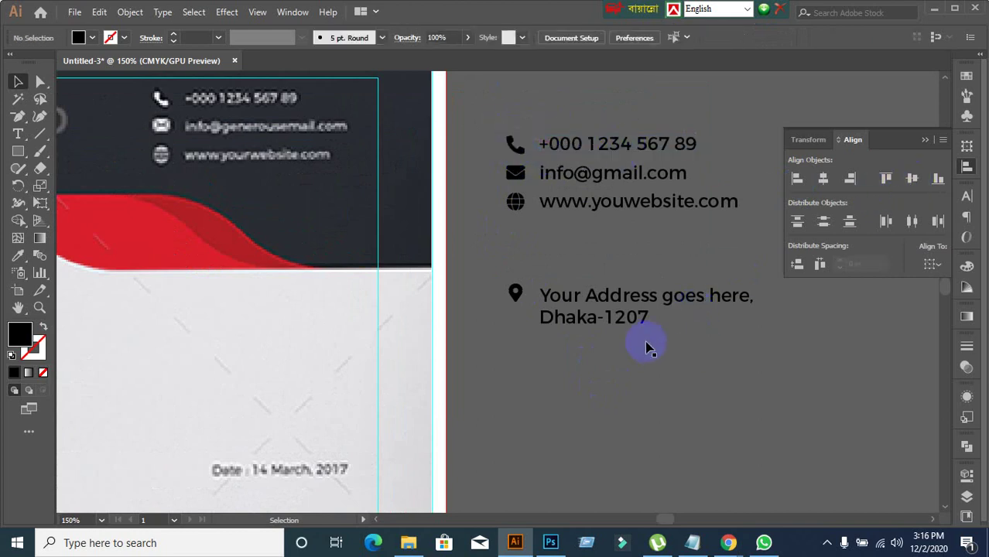
- Align the e-mail line and the envelope icon by their vertical centres
drag(486, 180, 691, 170)
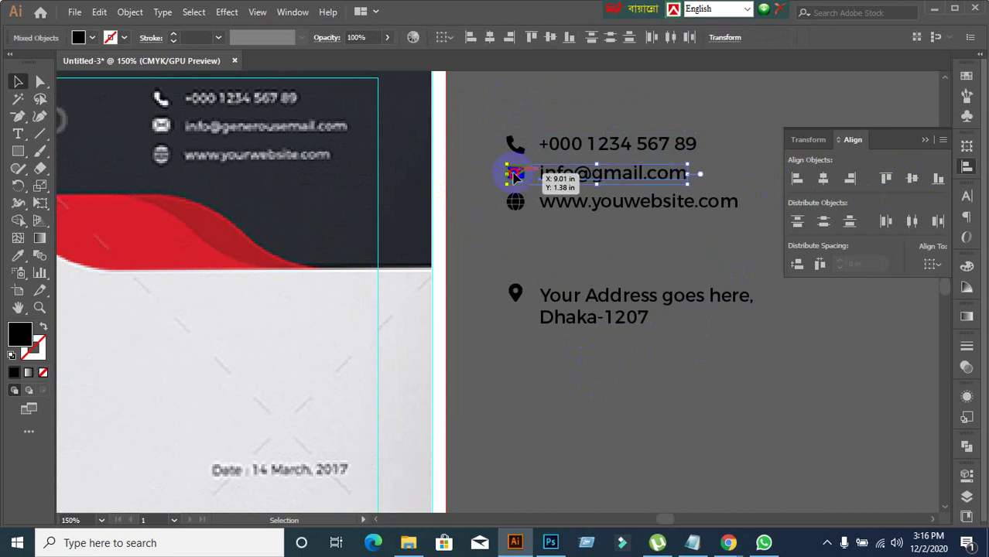
click(910, 178)
click(689, 374)
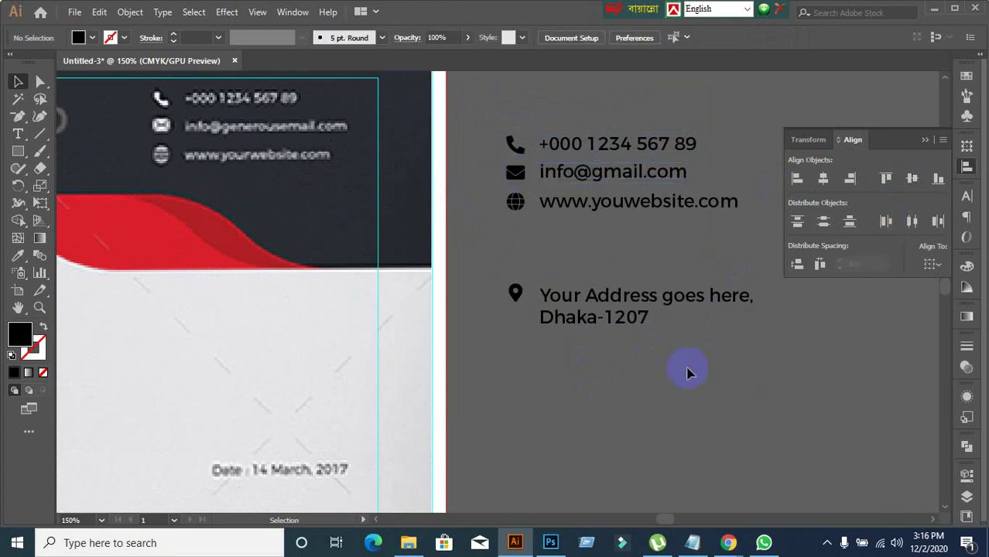
- Align the website line to the globe icon by vertical centre, with the icon as key object
drag(483, 205, 634, 210)
click(515, 209)
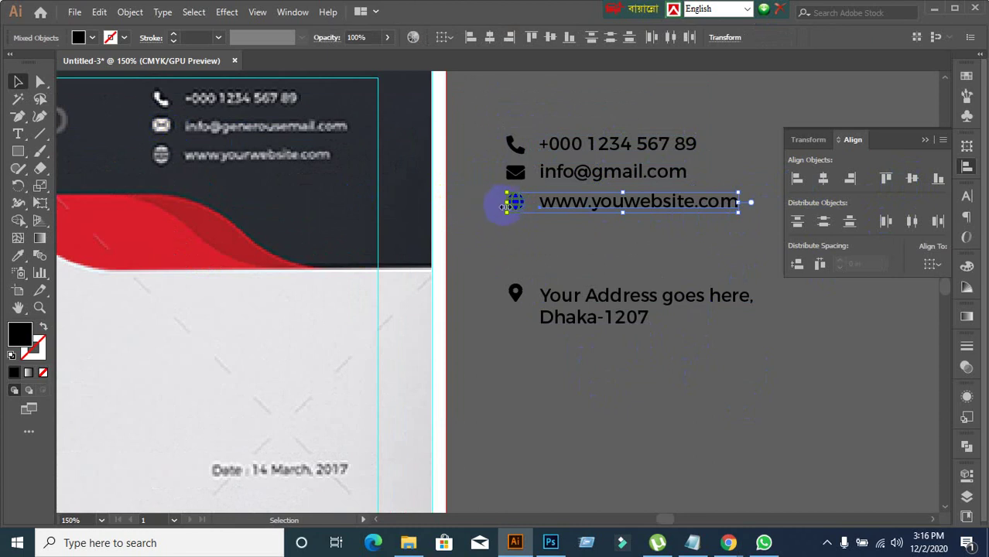
click(507, 205)
click(911, 182)
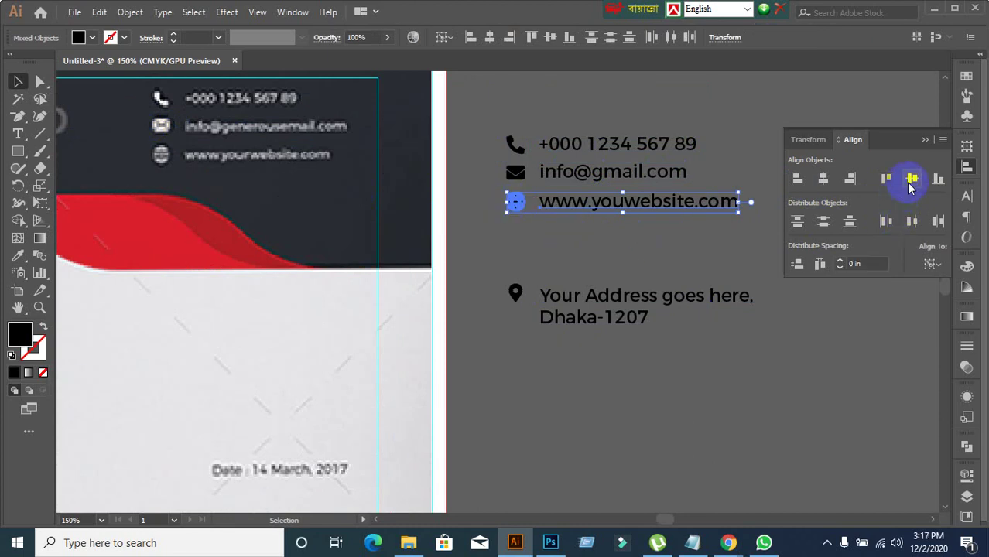
- Reapply the vertical centring of the website text on the globe icon, keeping the icon as key object
click(694, 389)
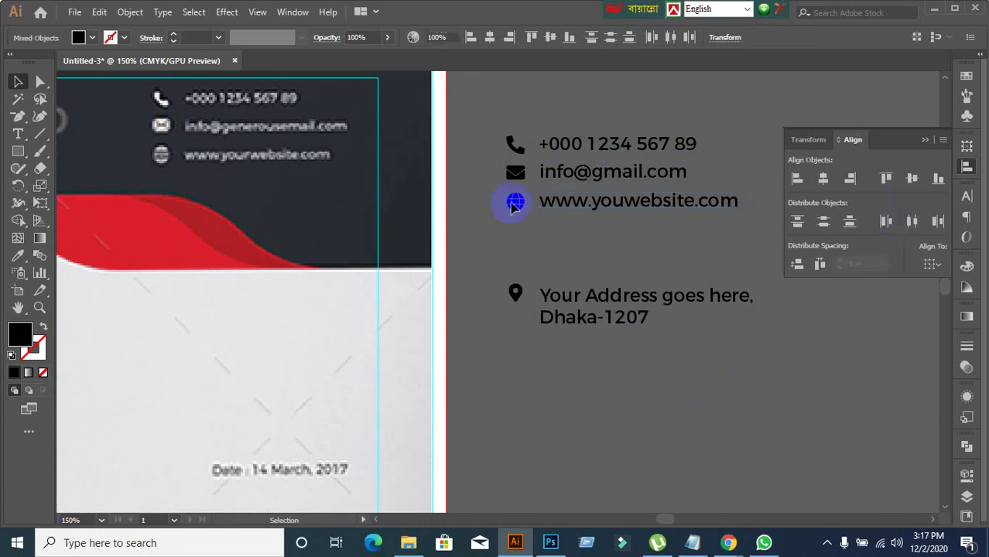
drag(490, 198, 609, 210)
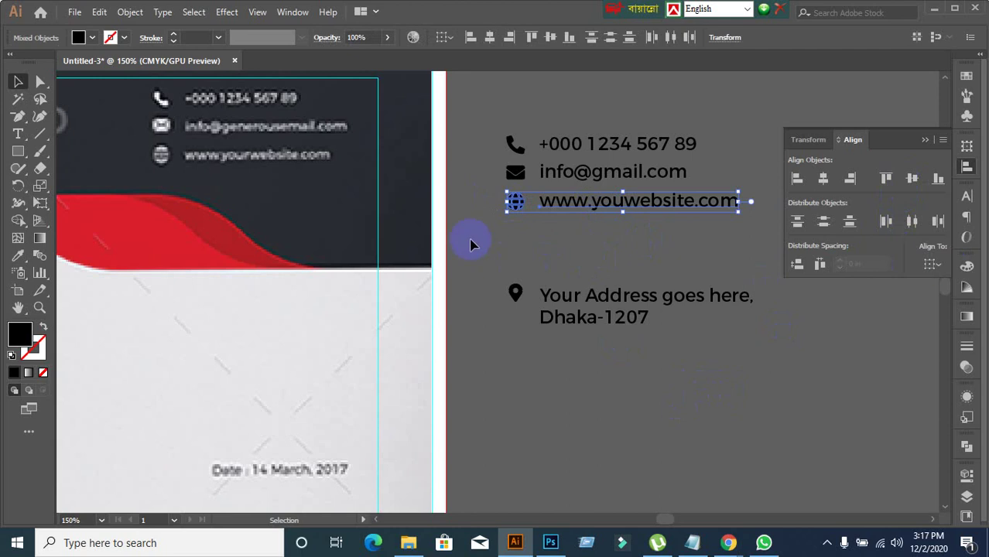
click(514, 202)
click(912, 178)
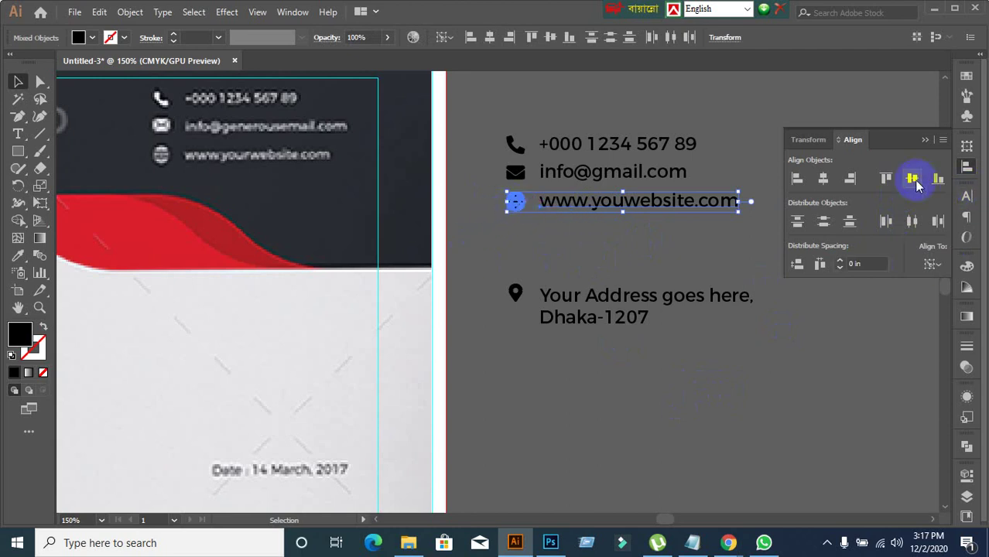
click(648, 412)
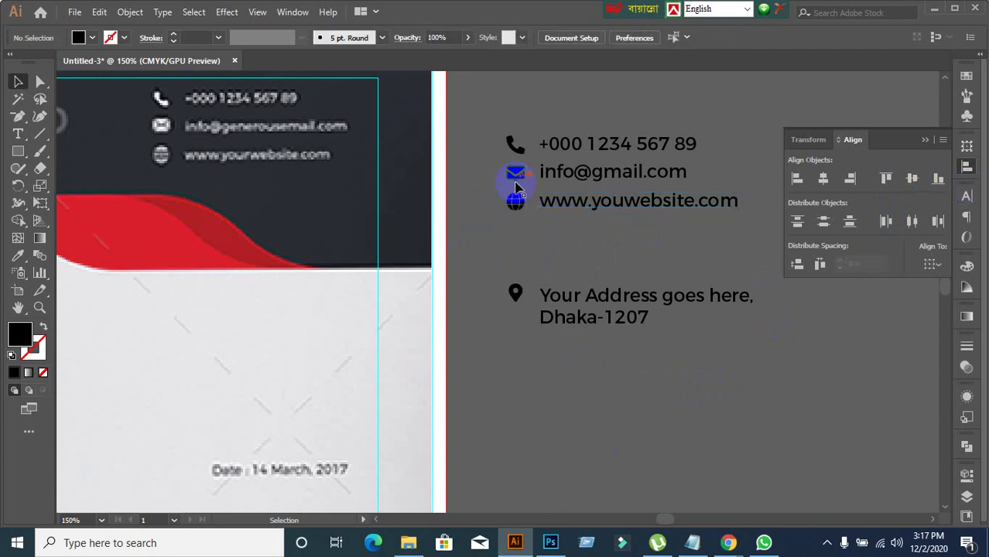
- Fill the phone, e-mail and website lines together with their icons in white
click(697, 225)
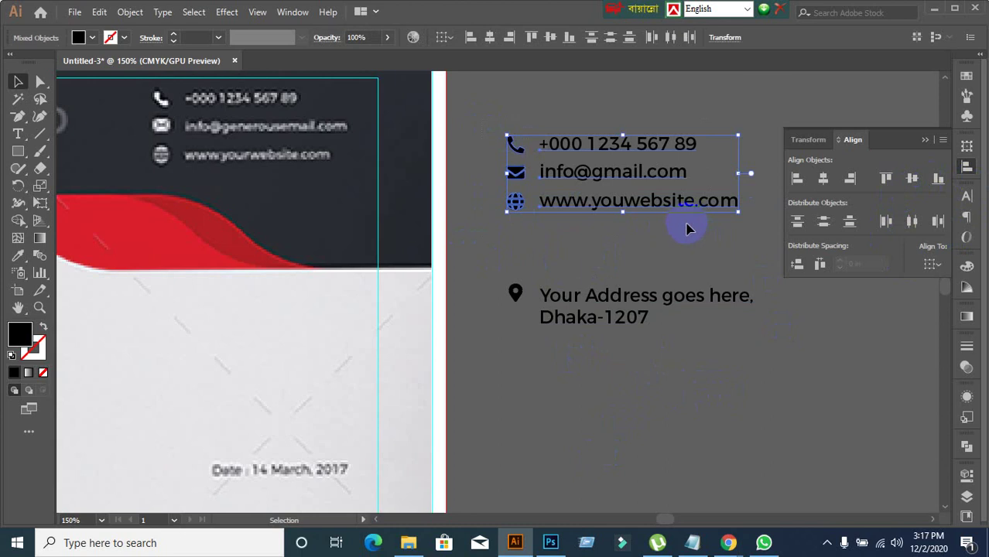
click(646, 263)
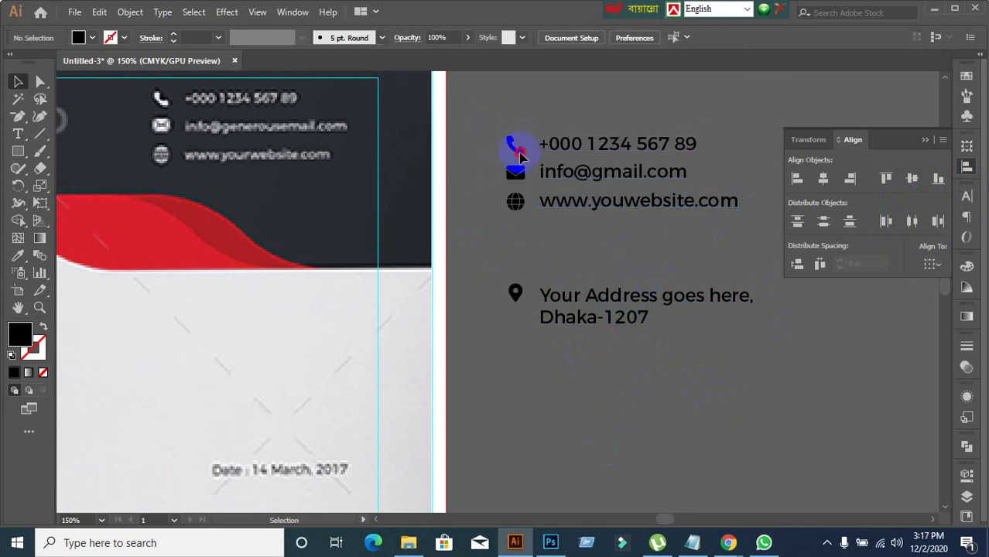
drag(763, 221, 728, 203)
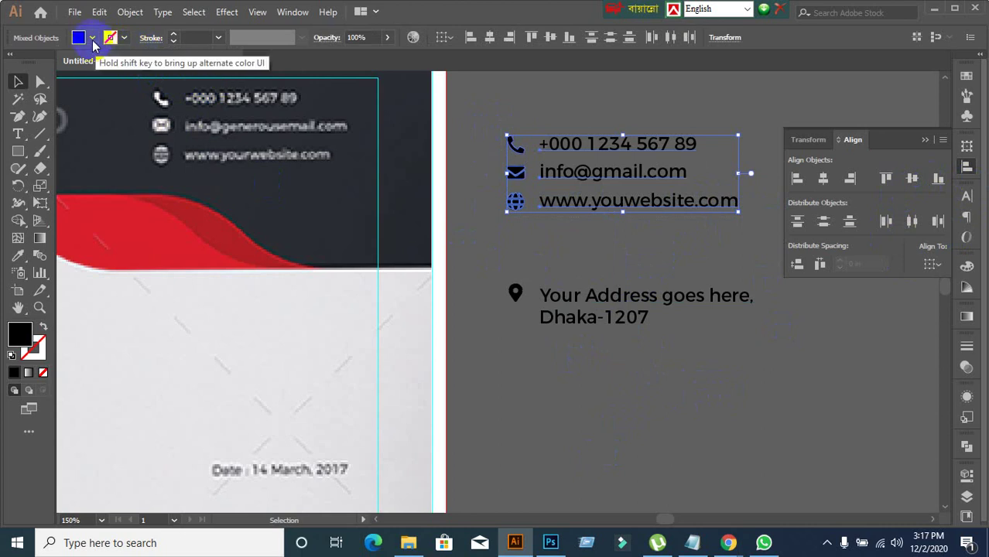
click(92, 37)
click(29, 62)
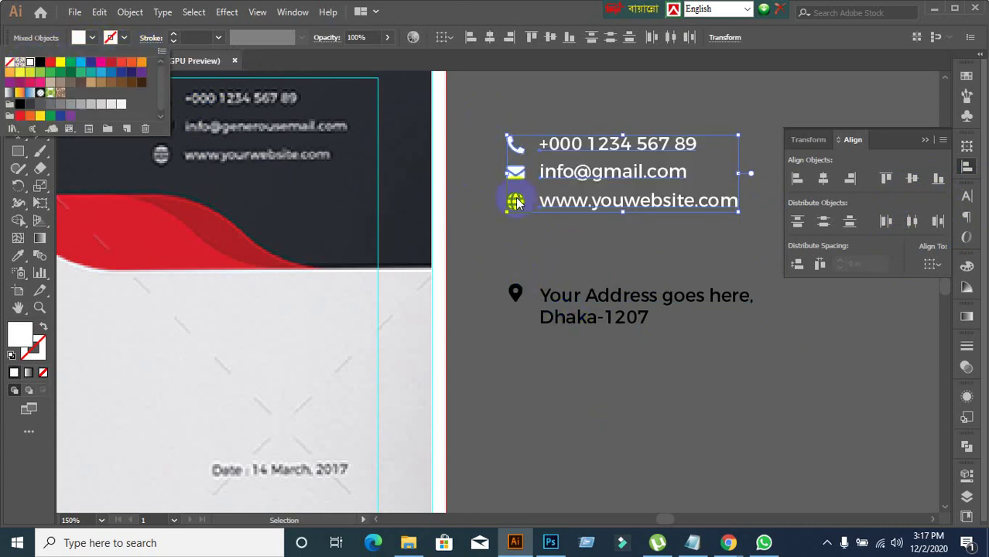
click(495, 147)
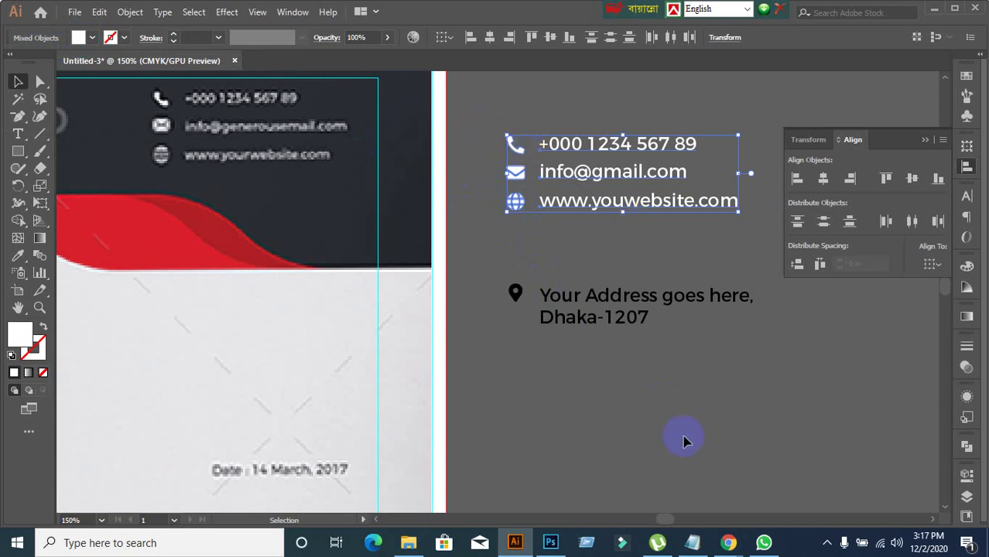
- Switch to the Google Meet call in Chrome and admit the waiting participant
mouse_move(727, 539)
click(631, 485)
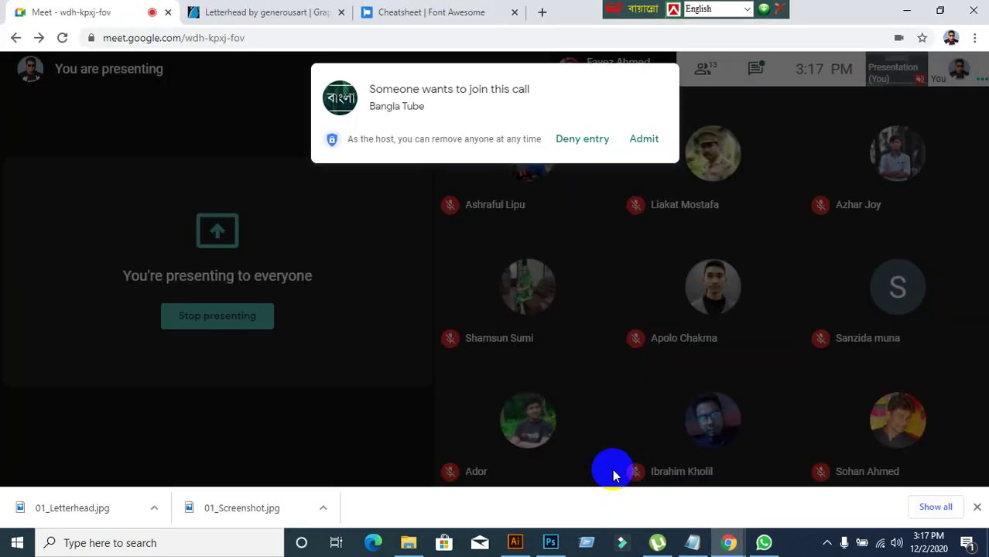
click(646, 139)
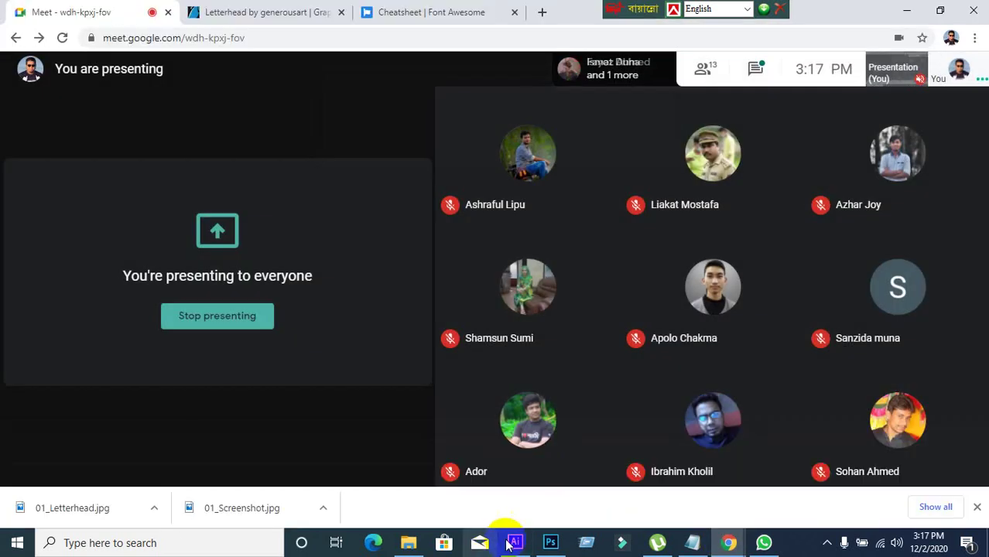
- Return to Illustrator and move the white contact block onto the letterhead header, over the reference contact details
click(507, 542)
drag(608, 203, 245, 156)
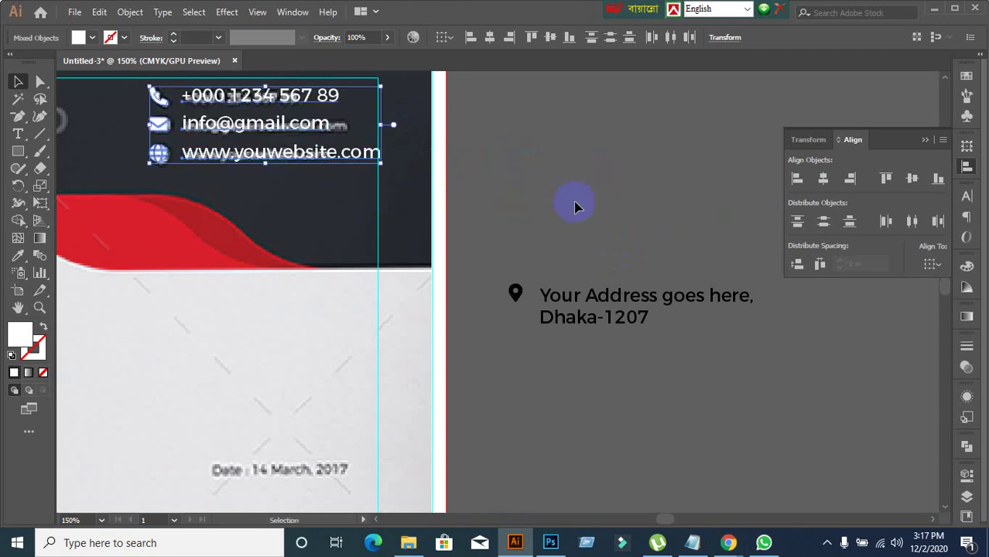
scroll(574, 207, down, 4)
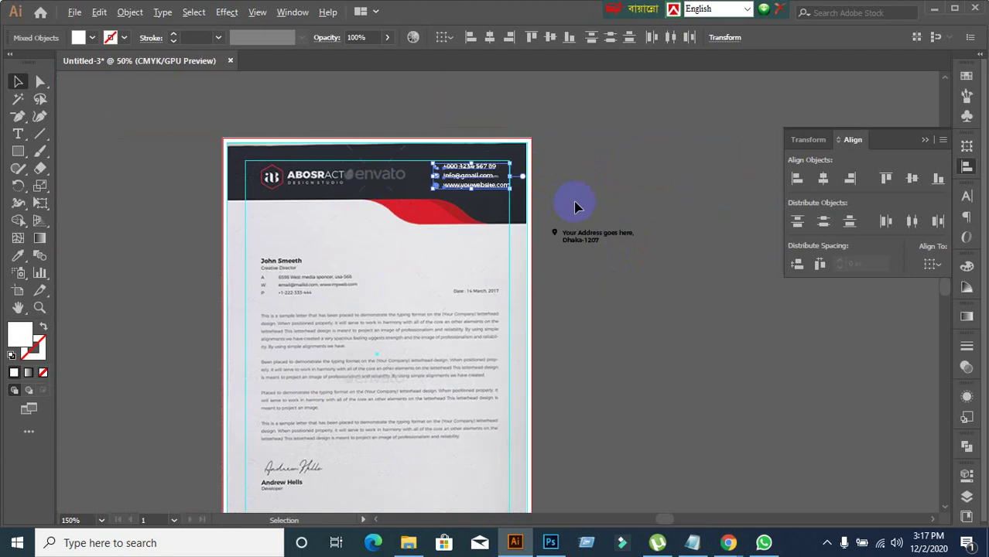
scroll(607, 333, up, 2)
click(570, 203)
scroll(573, 267, up, 3)
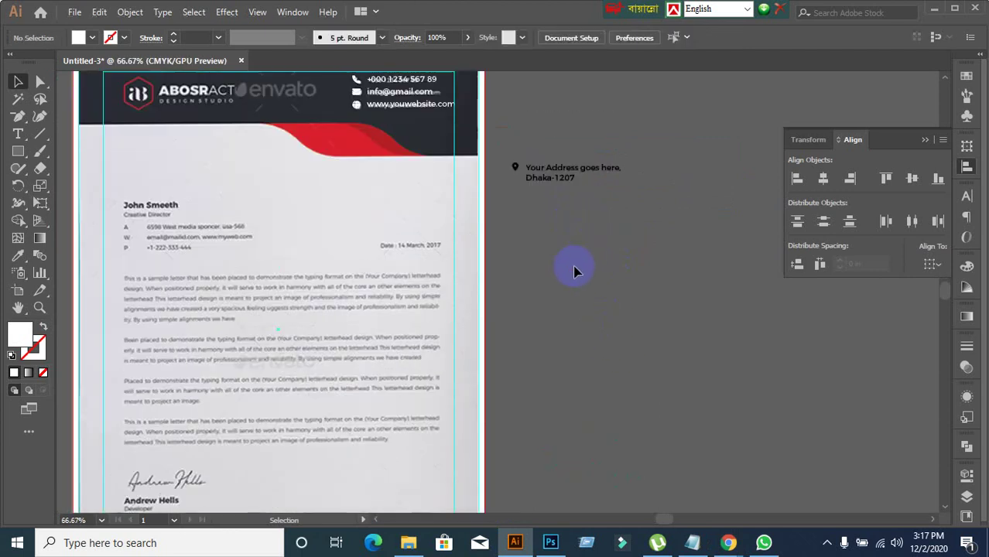
- Align the location icon and the address text by their top edges
drag(502, 167, 598, 236)
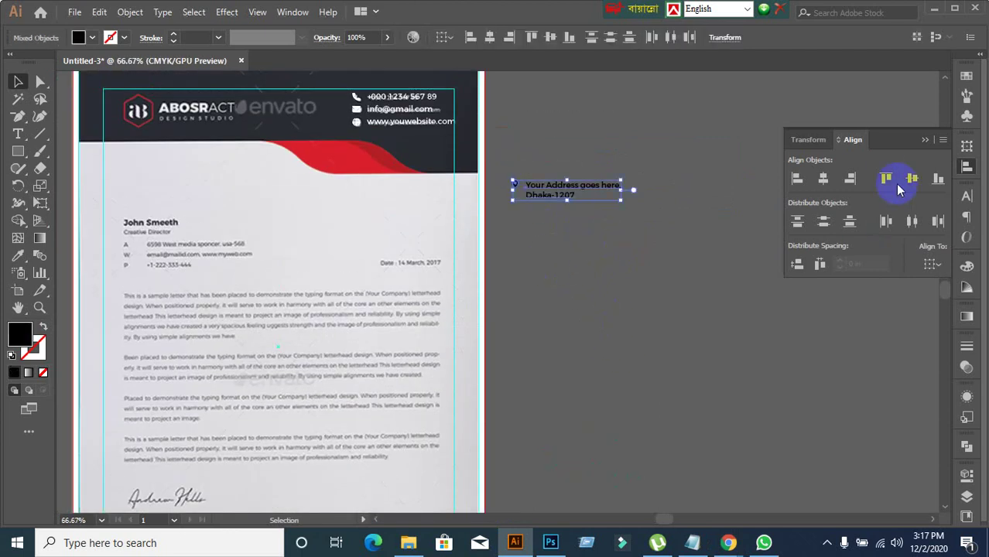
click(886, 178)
click(629, 309)
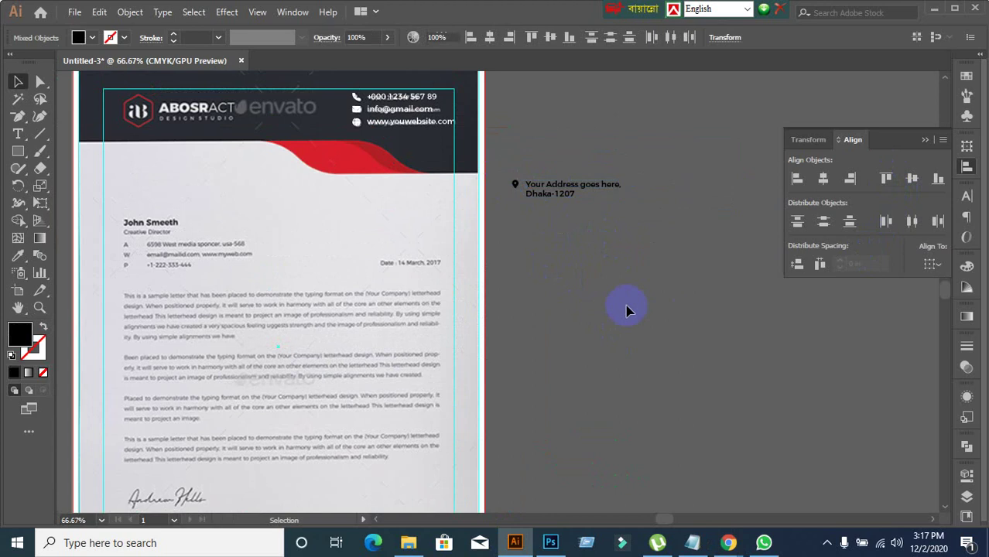
- Move the location icon and address text into the letterhead footer, over the reference address
scroll(623, 298, down, 1)
drag(621, 294, 607, 271)
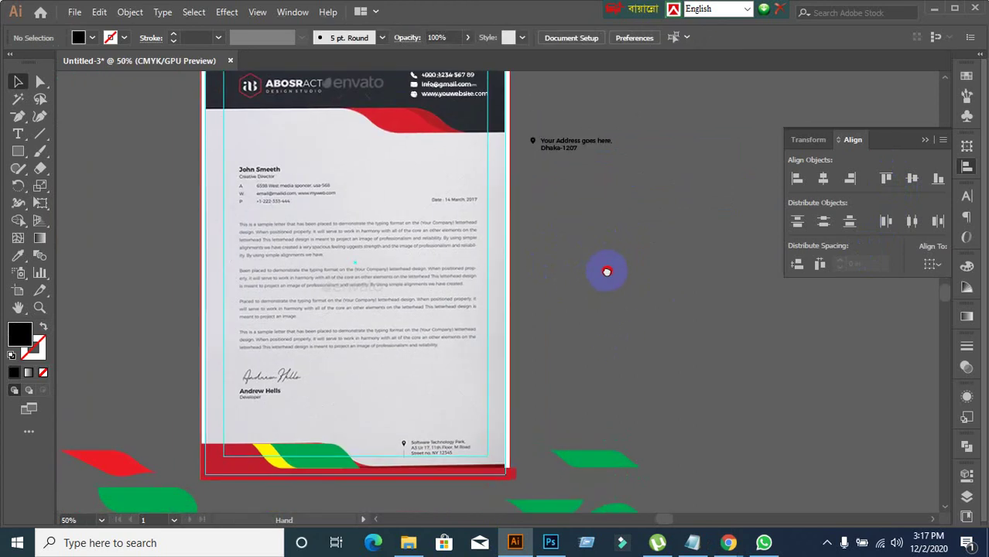
drag(523, 132, 708, 199)
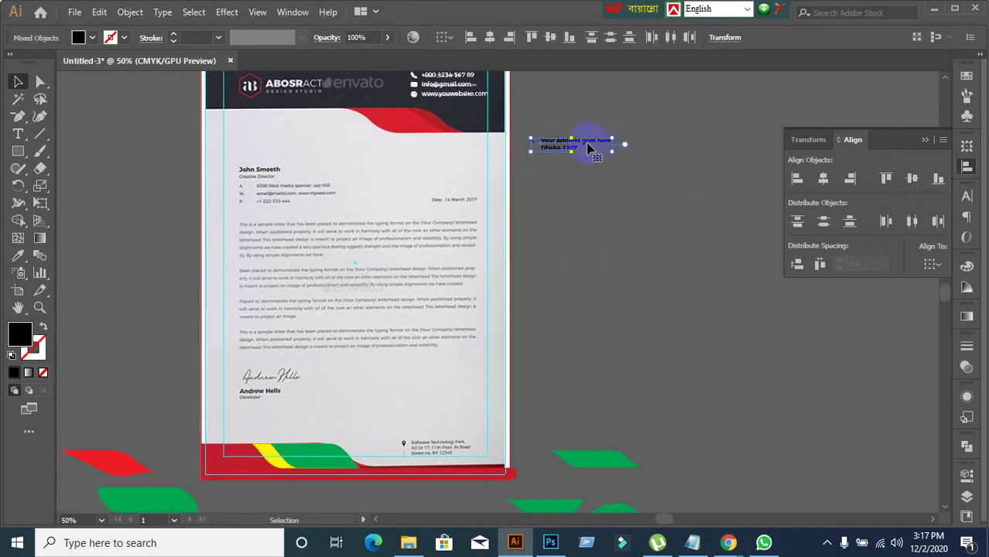
drag(589, 147, 457, 448)
click(607, 392)
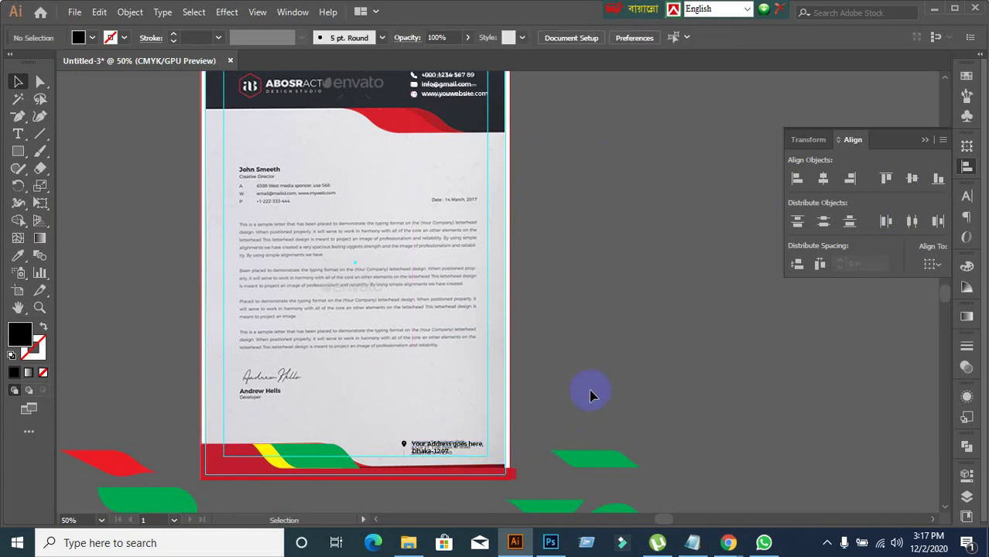
- Show the hidden red, green and yellow header artwork again over the reference header
scroll(589, 388, down, 1)
scroll(391, 387, down, 2)
scroll(397, 326, up, 2)
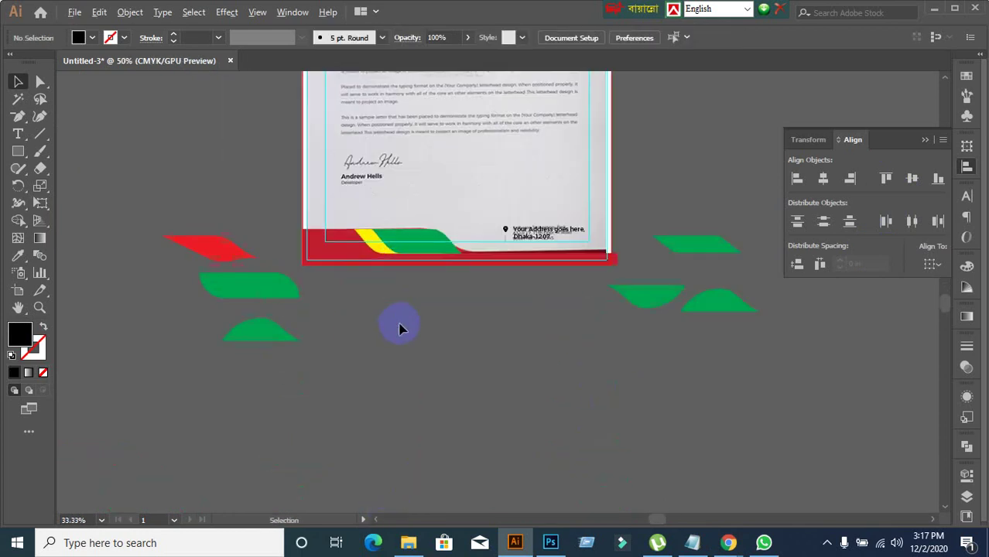
drag(259, 197, 389, 294)
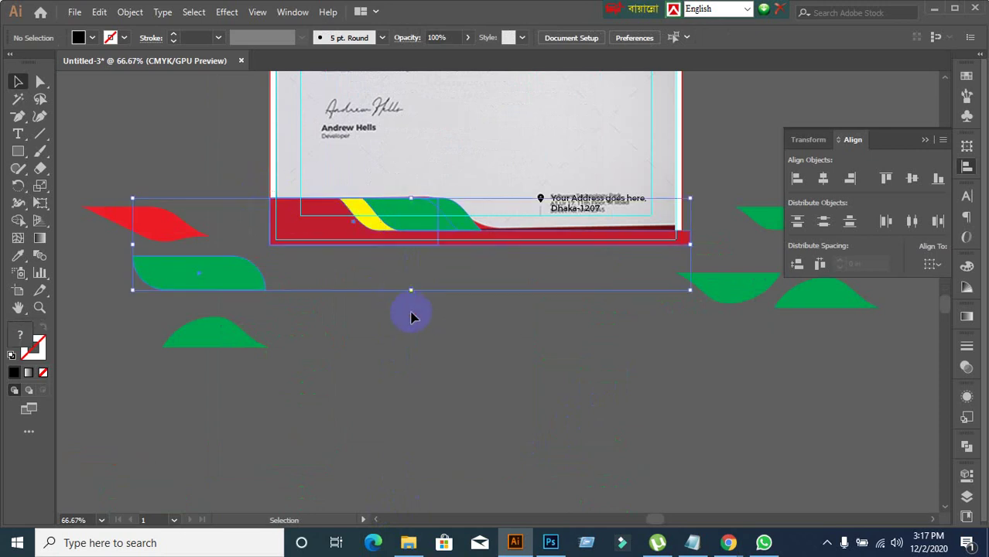
click(439, 320)
key(ctrl+z)
key(ctrl+z)
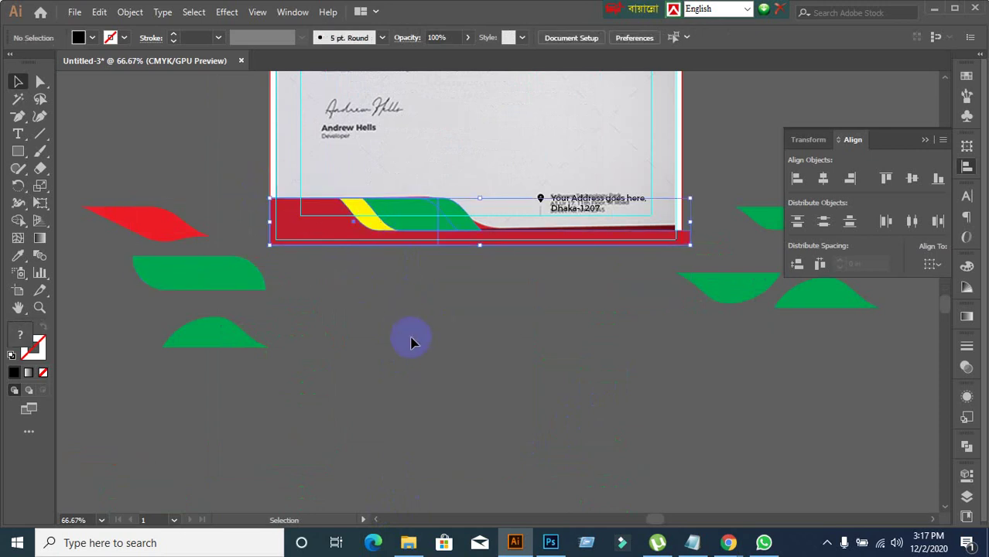
key(ctrl+shift+z)
key(ctrl+shift+z)
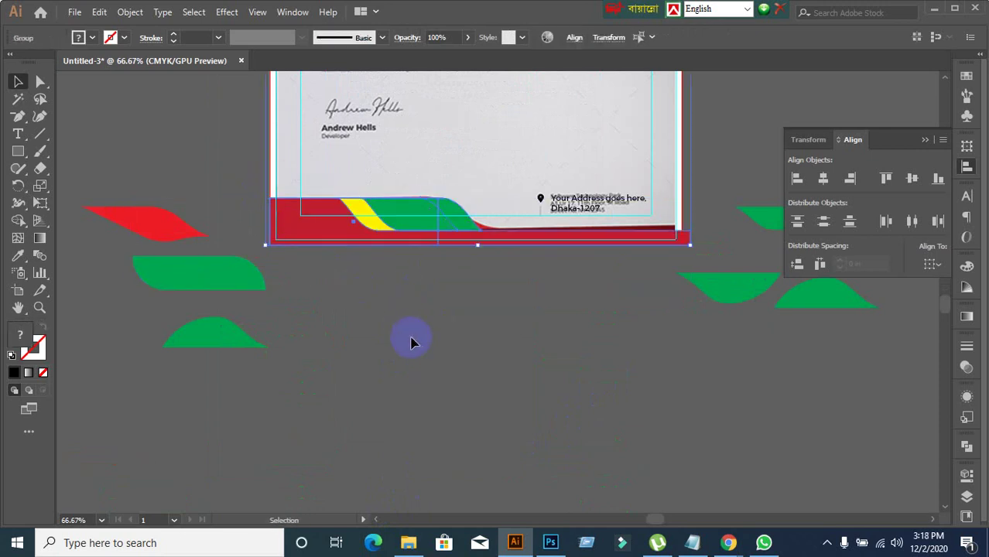
click(449, 329)
scroll(450, 327, down, 1)
scroll(441, 309, up, 3)
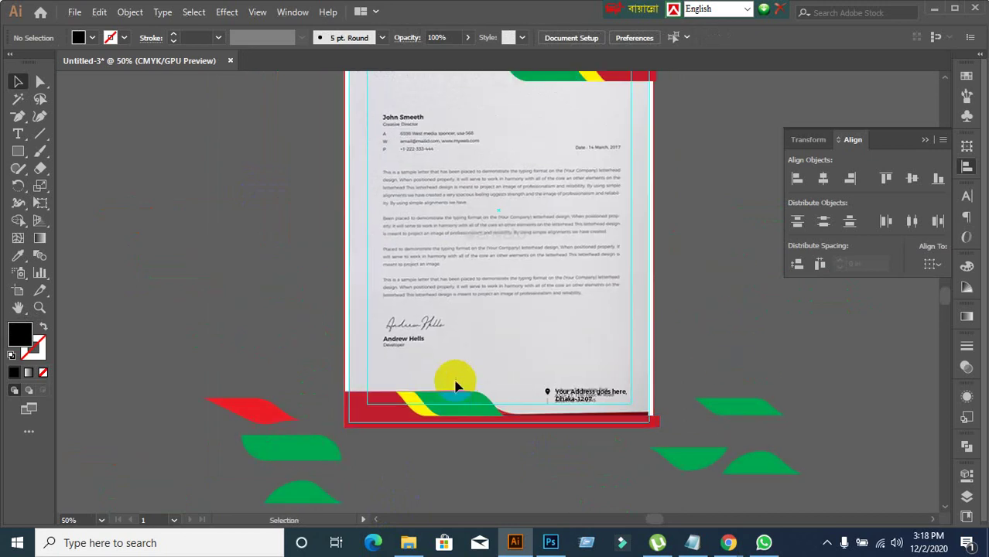
scroll(486, 283, up, 3)
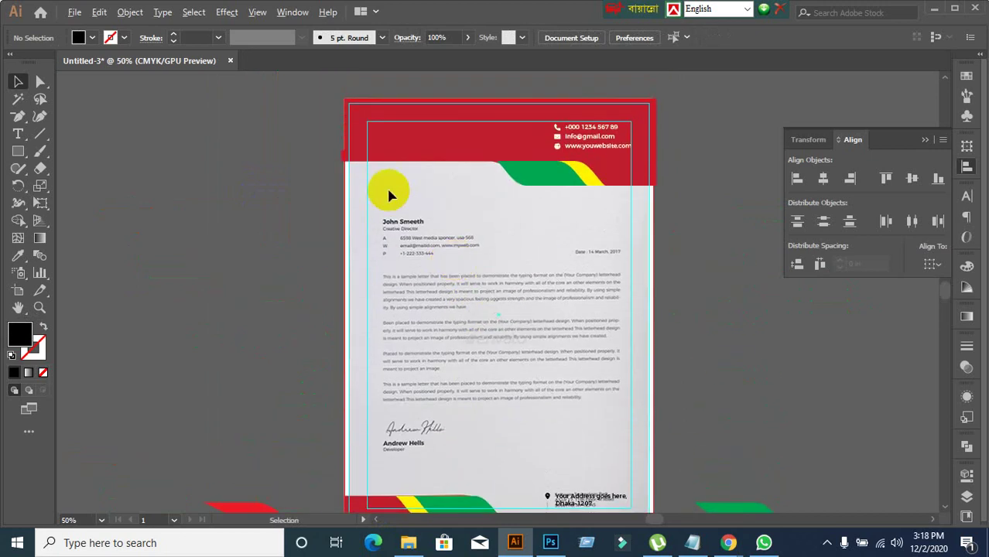
click(457, 143)
click(779, 247)
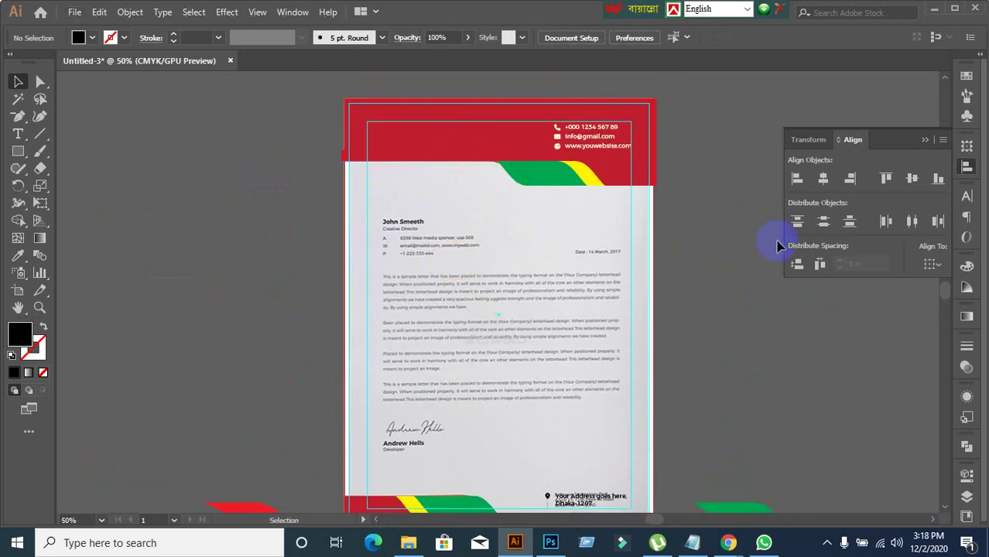
- Draw a small narrow vertical rectangle over the reference's grey bar below the location icon in the footer
scroll(726, 348, down, 2)
scroll(697, 418, up, 5)
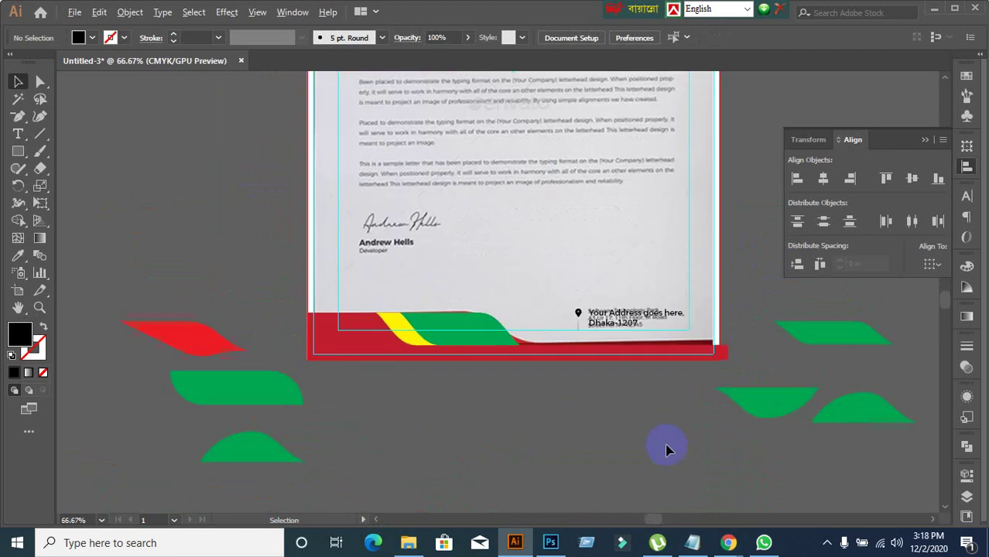
scroll(580, 329, up, 1)
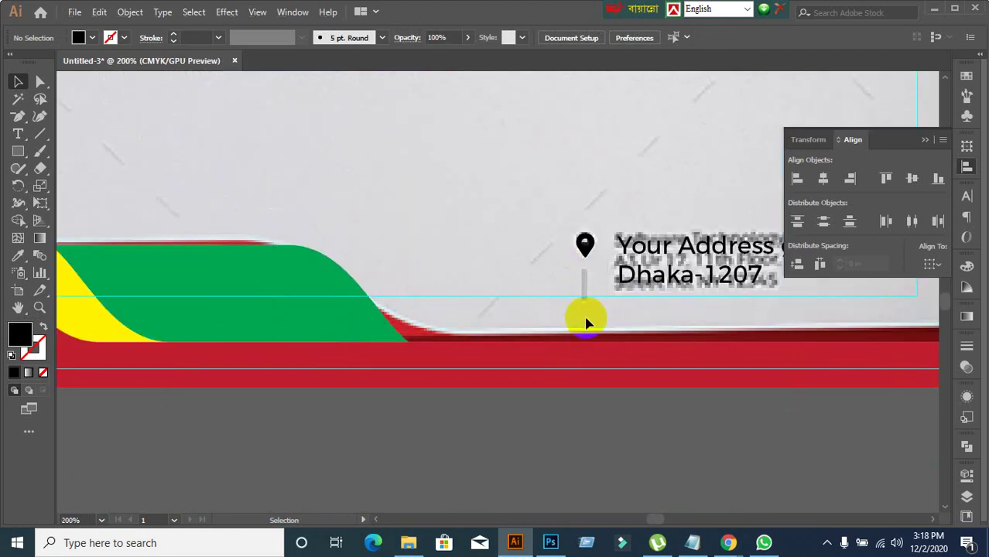
click(19, 152)
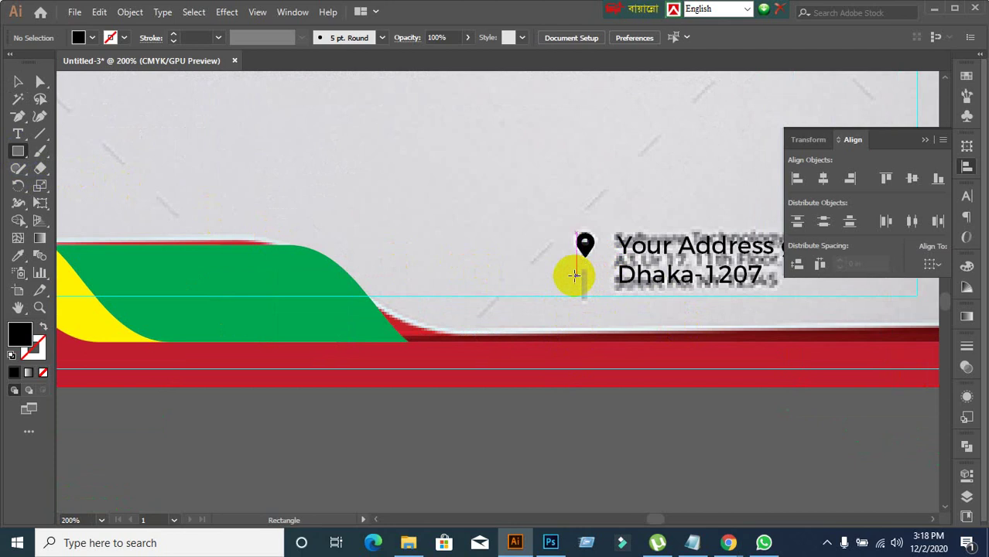
drag(581, 270, 590, 298)
- Centre the small vertical bar horizontally under the location icon, with the icon as key object
click(17, 83)
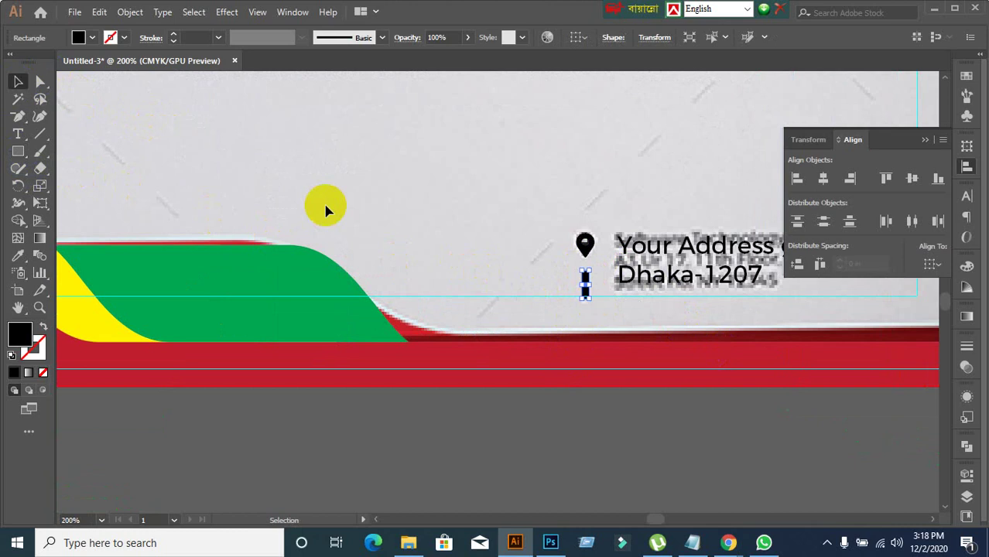
shift+click(585, 249)
click(587, 285)
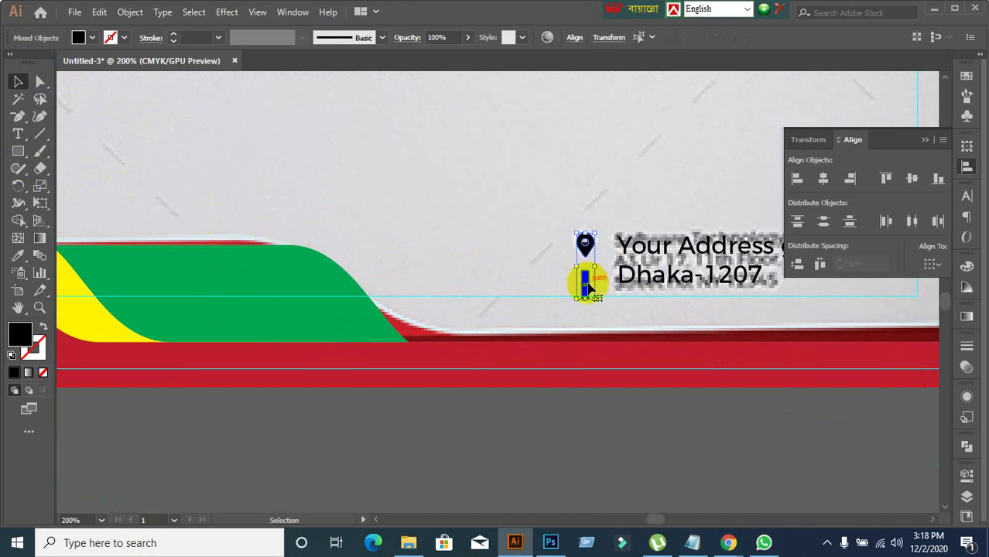
click(585, 246)
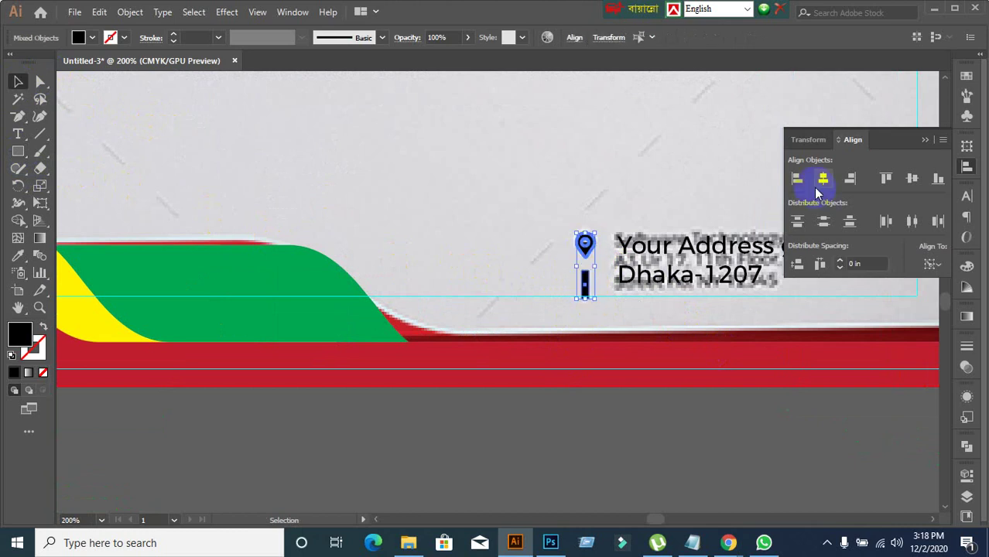
click(546, 267)
- Cut the red, green and yellow header artwork to uncover the reference header and its logo
scroll(542, 325, down, 4)
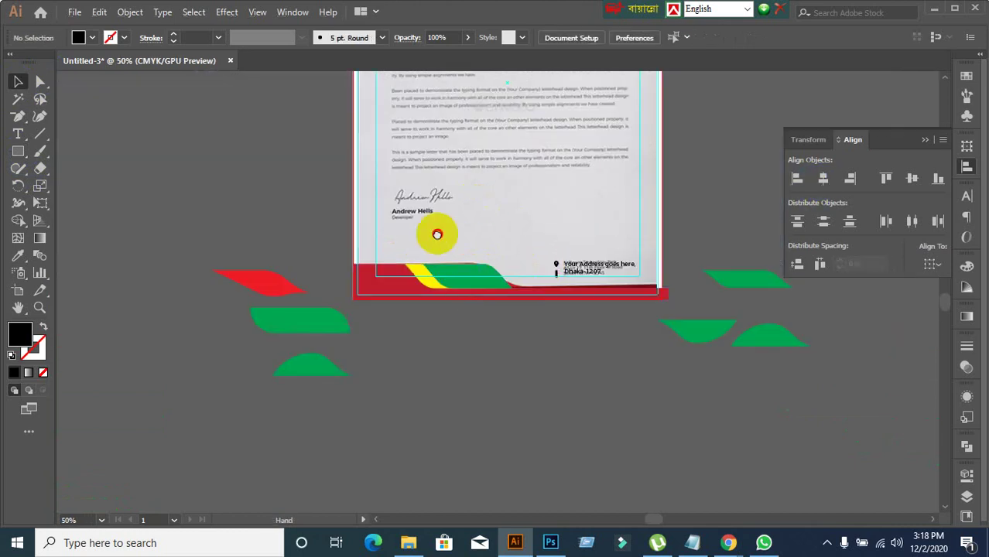
scroll(453, 216, up, 3)
scroll(463, 194, up, 2)
scroll(458, 232, up, 3)
scroll(487, 310, down, 2)
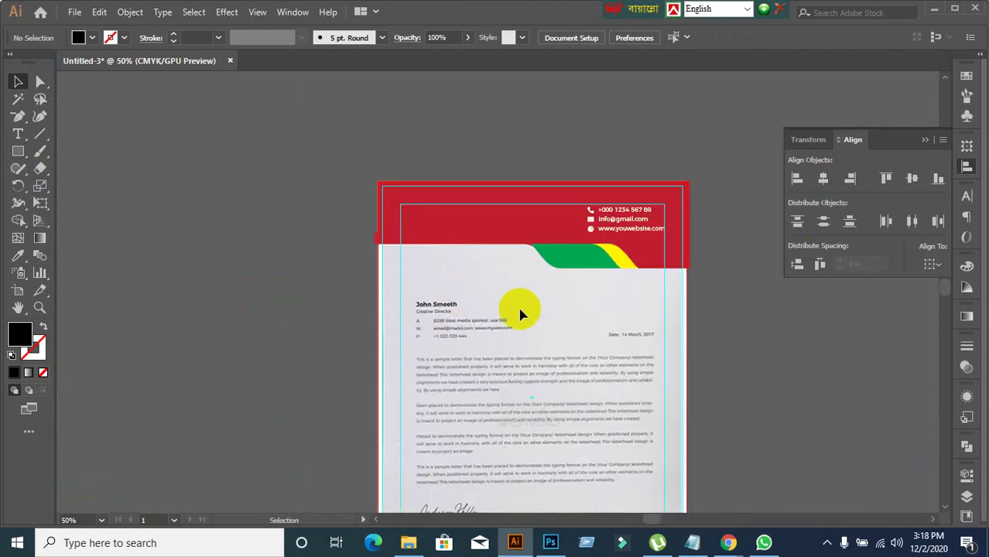
click(419, 211)
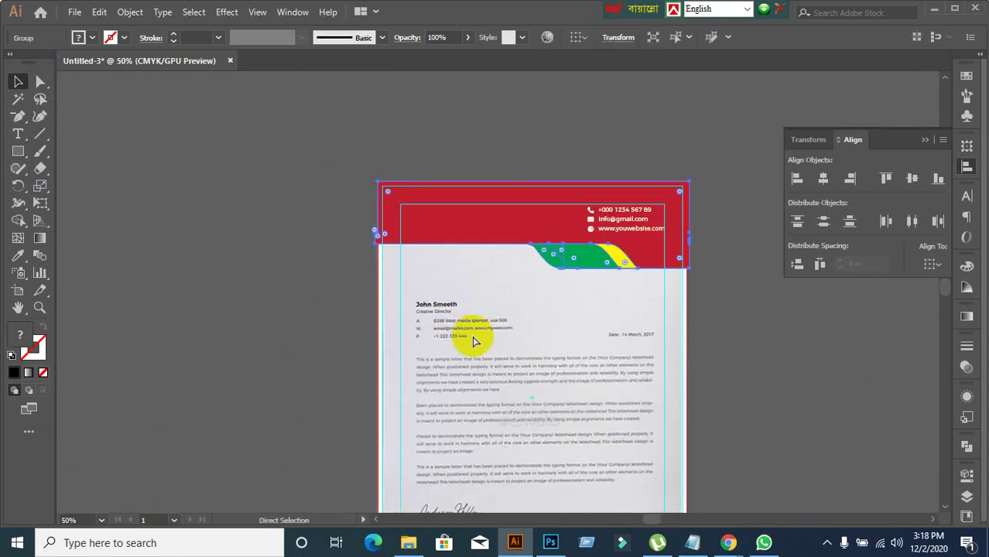
key(ctrl+x)
- Create a six-sided polygon on the empty canvas beside the letterhead's header
scroll(435, 277, up, 1)
scroll(435, 276, up, 1)
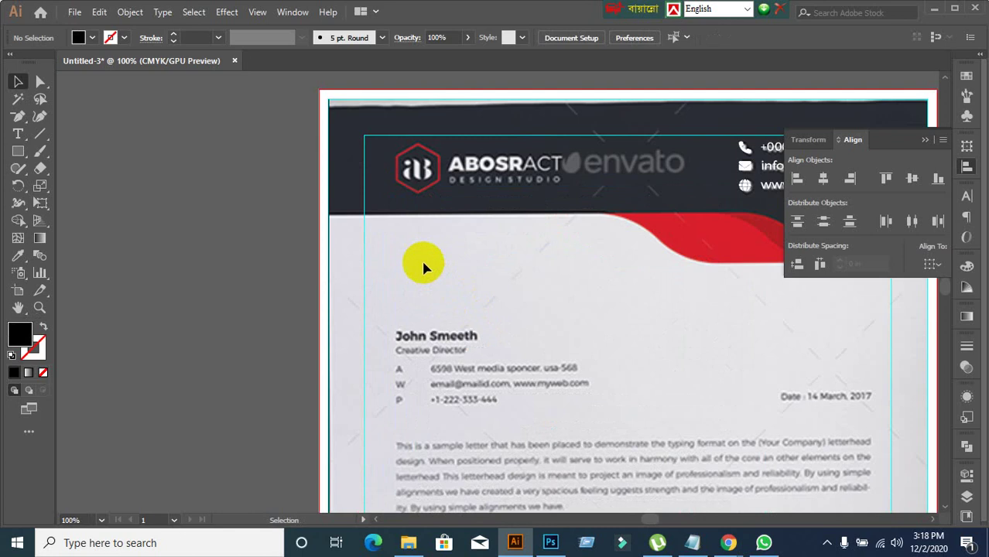
scroll(426, 230, right, 3)
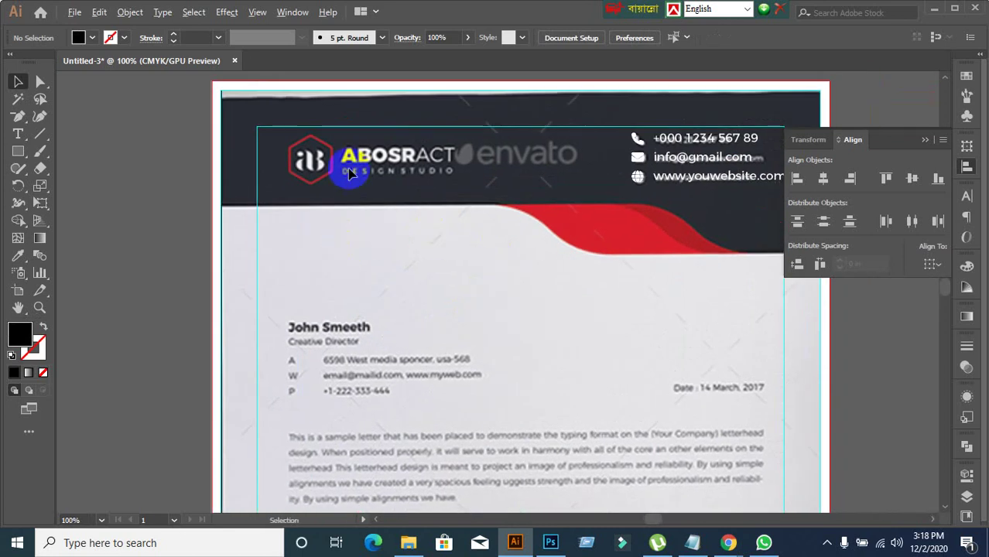
scroll(342, 176, up, 1)
scroll(342, 186, down, 1)
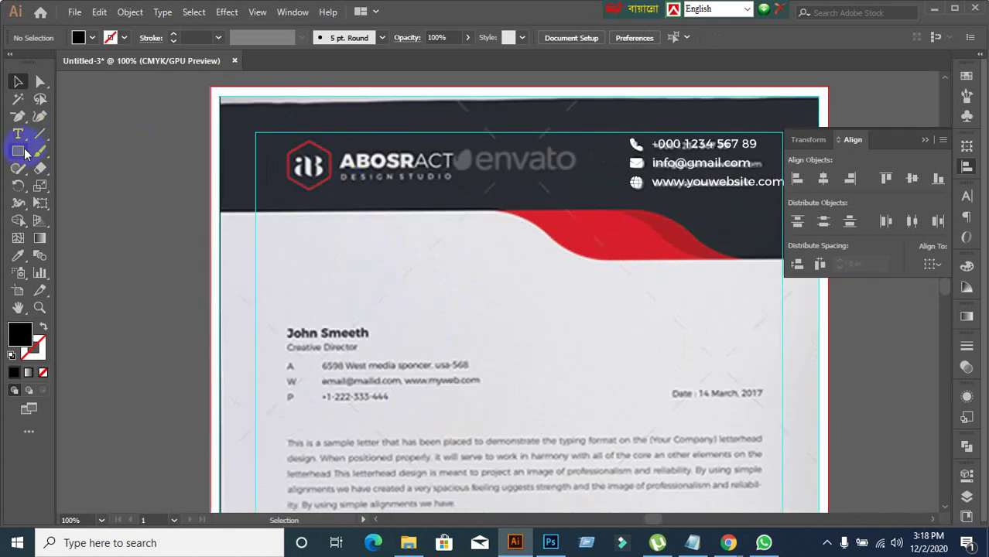
drag(24, 152, 88, 203)
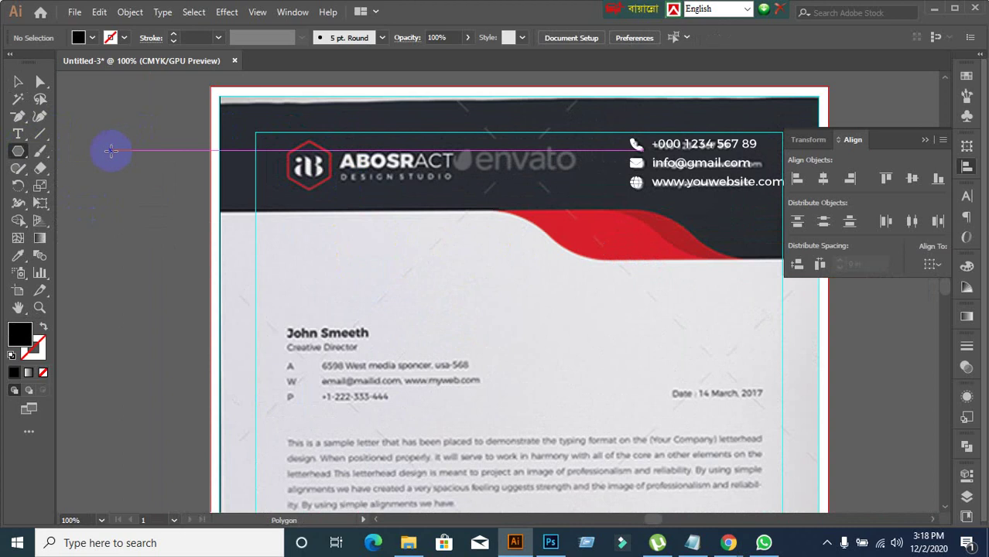
click(111, 150)
click(464, 297)
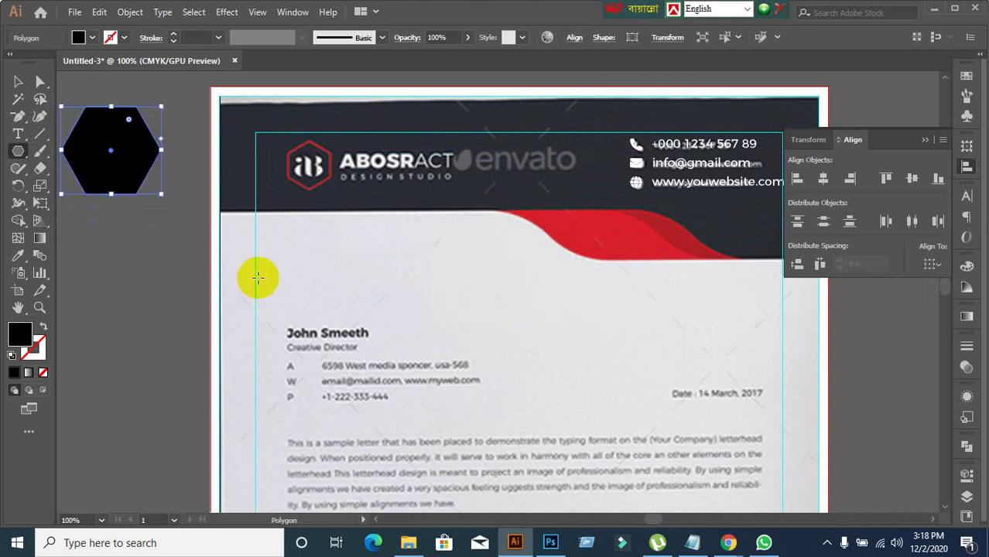
- Swap the hexagon's fill and stroke so it has a black outline and no fill
click(17, 85)
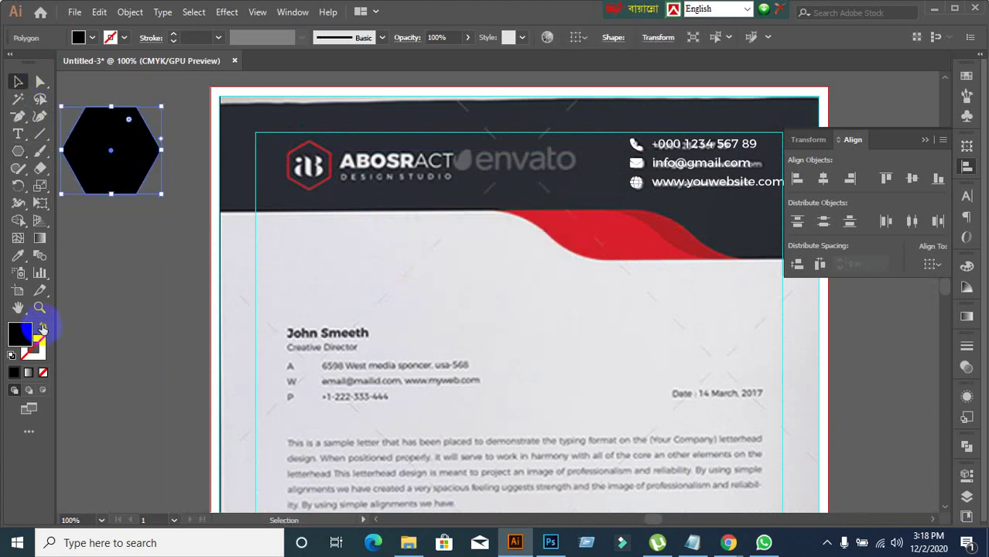
click(43, 329)
click(48, 350)
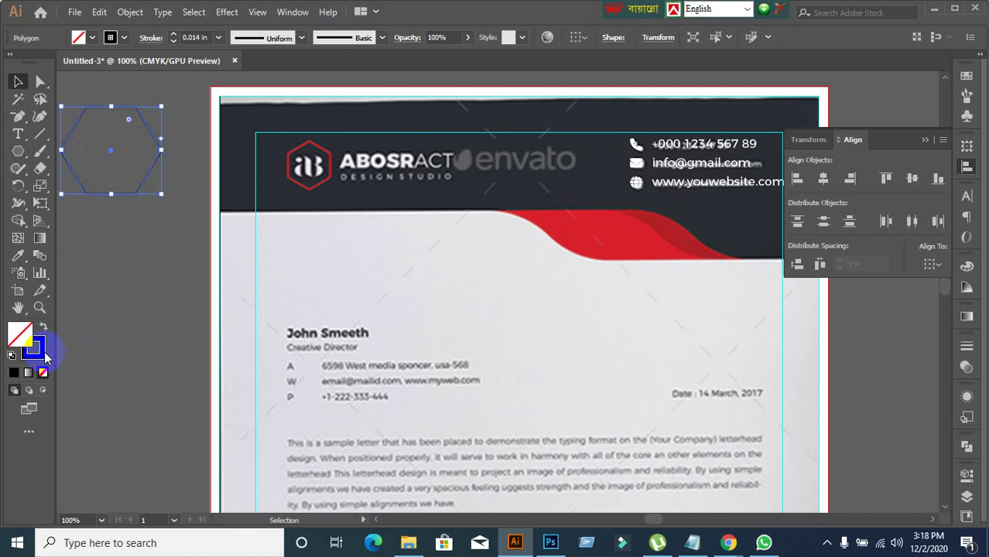
click(45, 353)
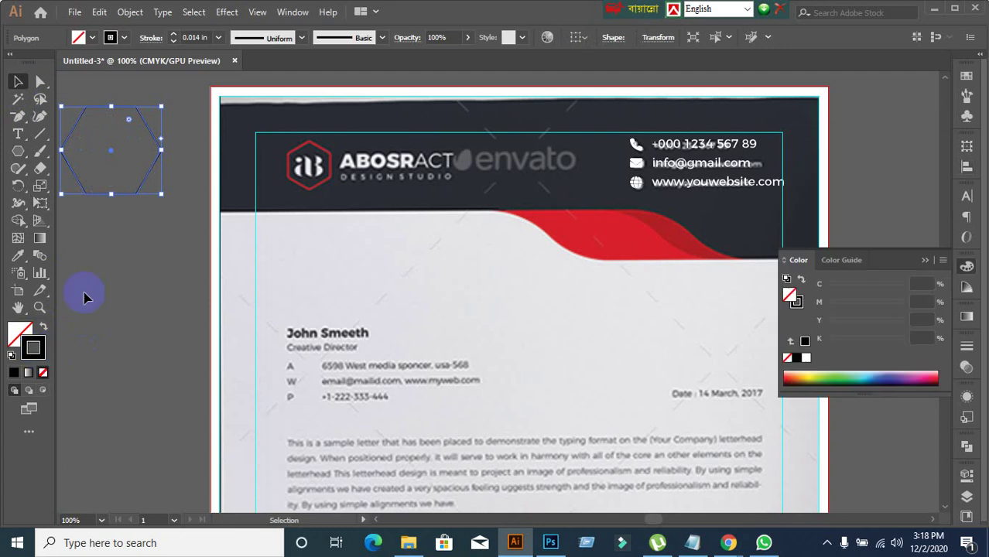
- Rotate the hexagon to stand on a point, scale it down and fit it over the reference logo's red hexagon
drag(131, 195, 341, 202)
click(123, 203)
scroll(128, 199, up, 1)
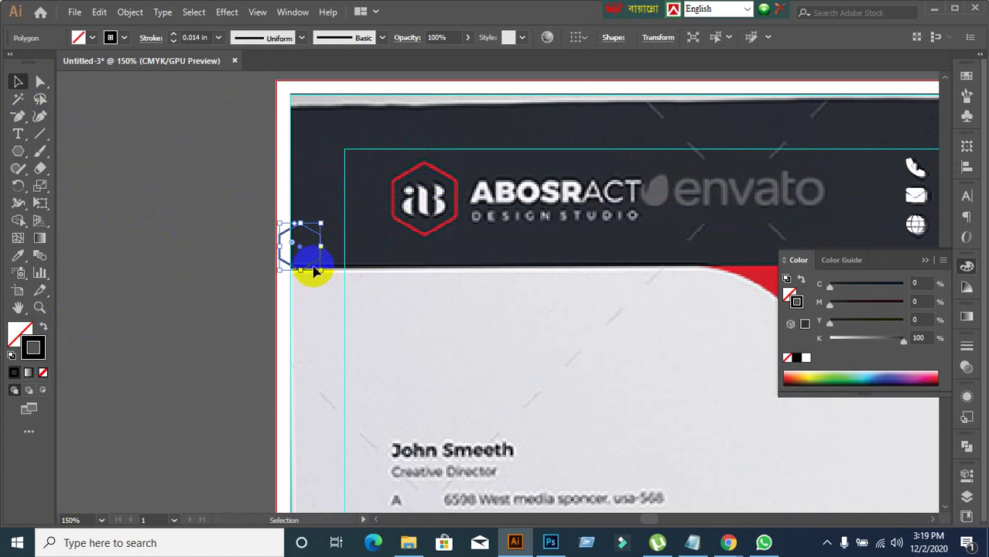
drag(309, 267, 460, 240)
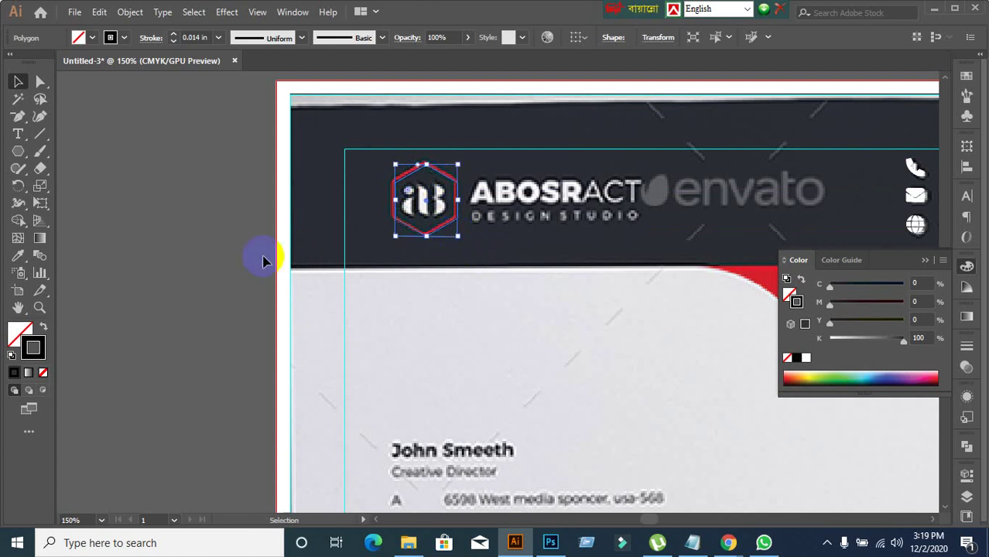
click(503, 276)
click(445, 236)
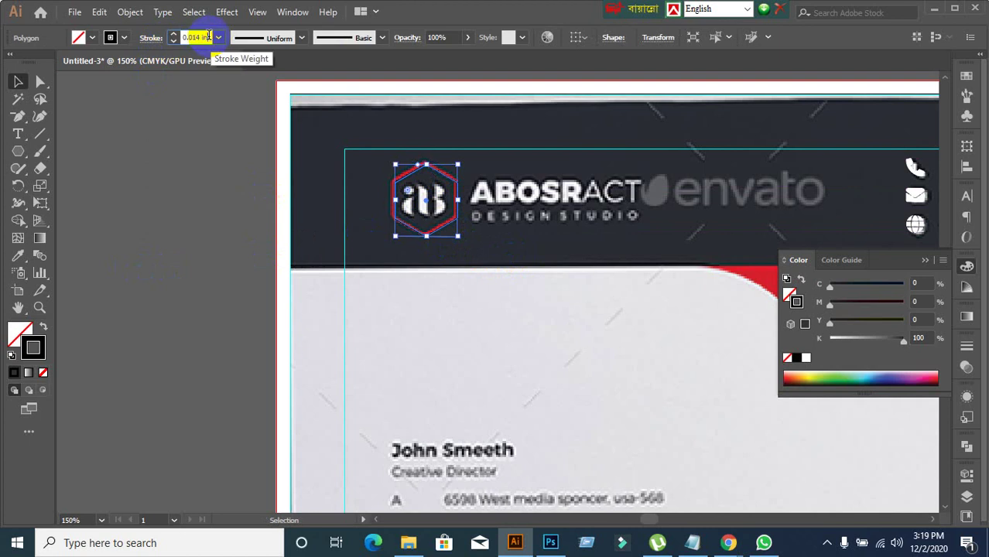
text(9)
key(Return)
key(ctrl+z)
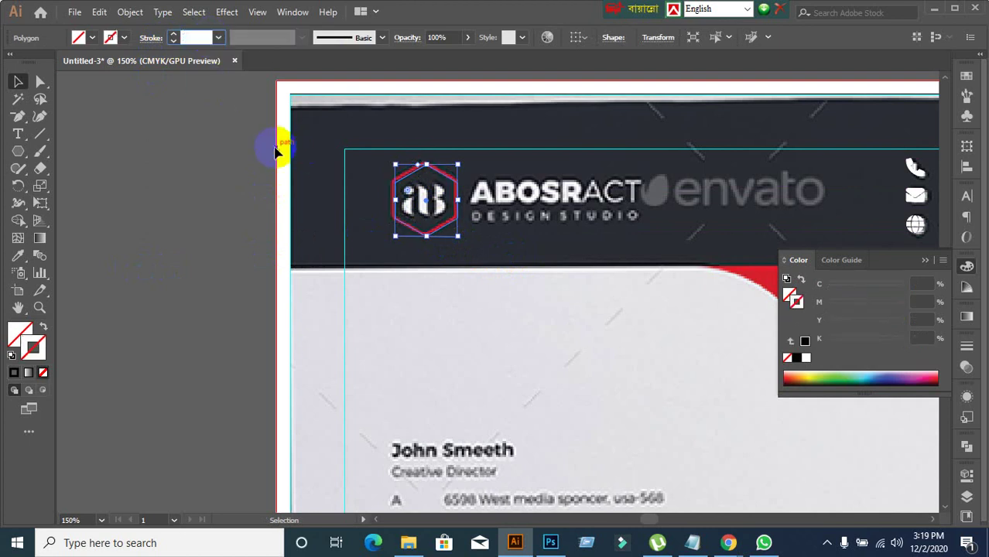
click(437, 263)
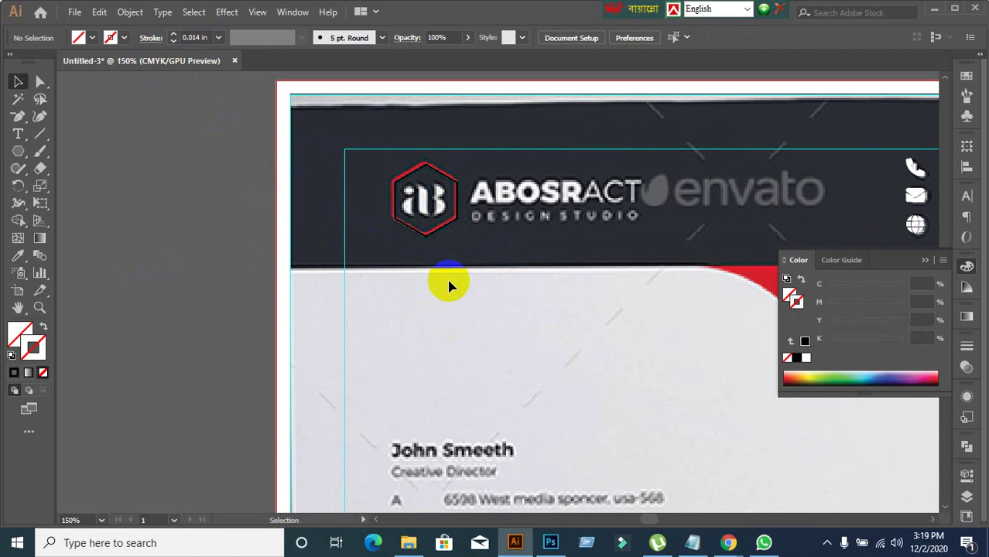
- Show the rulers and switch their unit to pixels
key(ctrl+r)
right_click(409, 82)
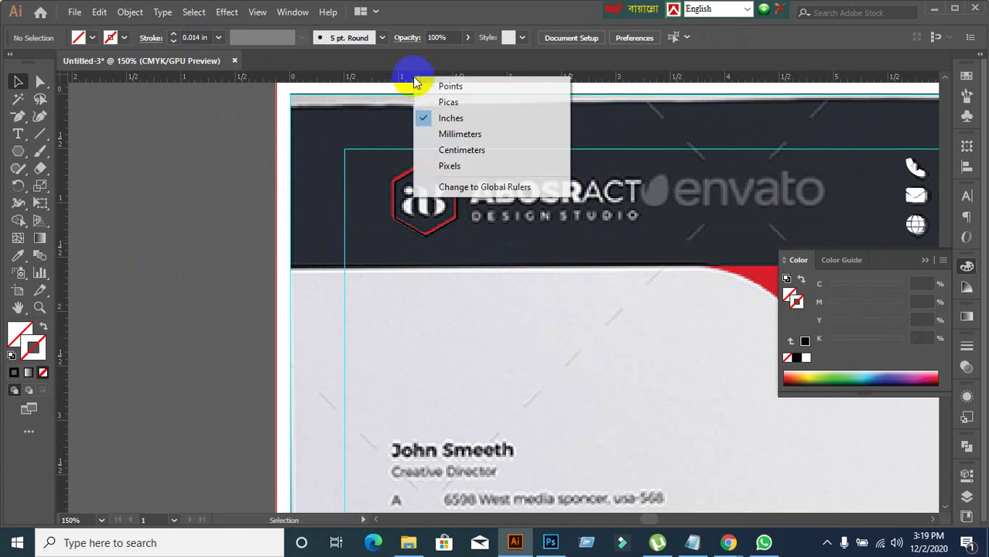
click(455, 166)
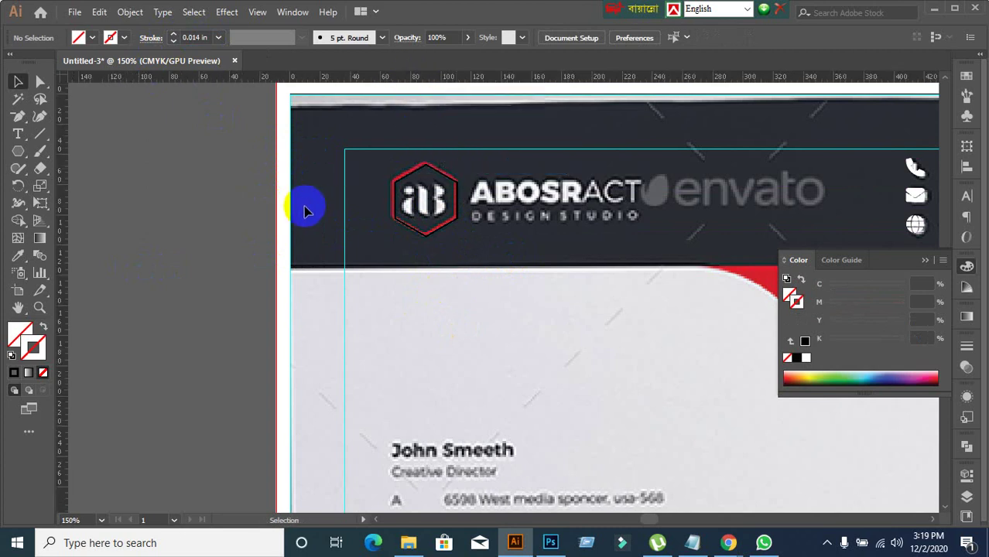
click(408, 208)
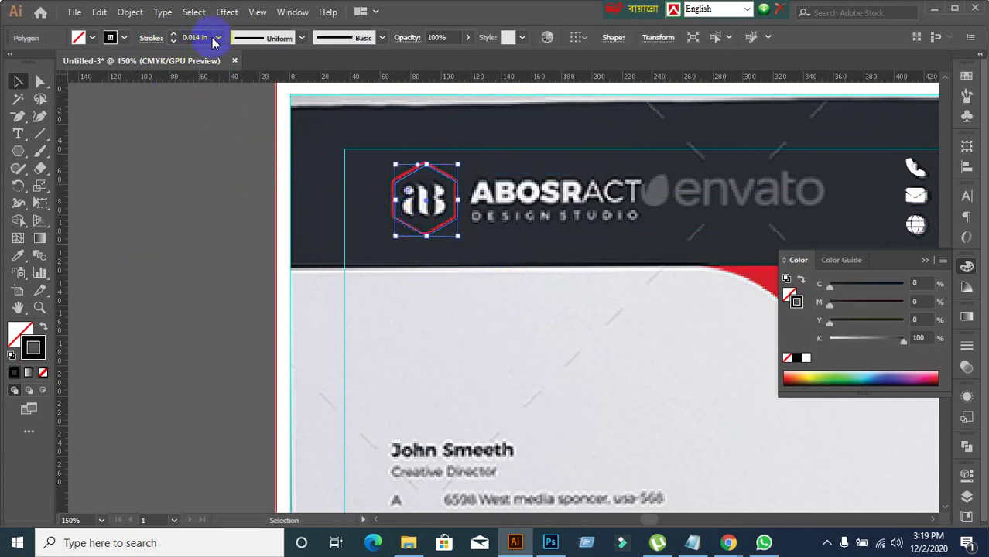
click(210, 36)
click(211, 36)
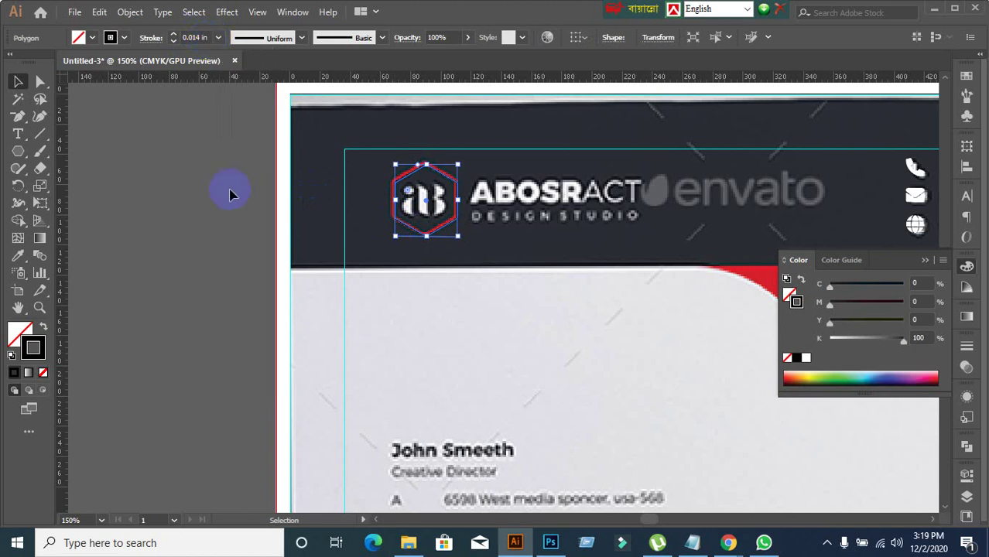
click(237, 241)
- Set the stroke unit to points in the program's unit preferences
key(ctrl+k)
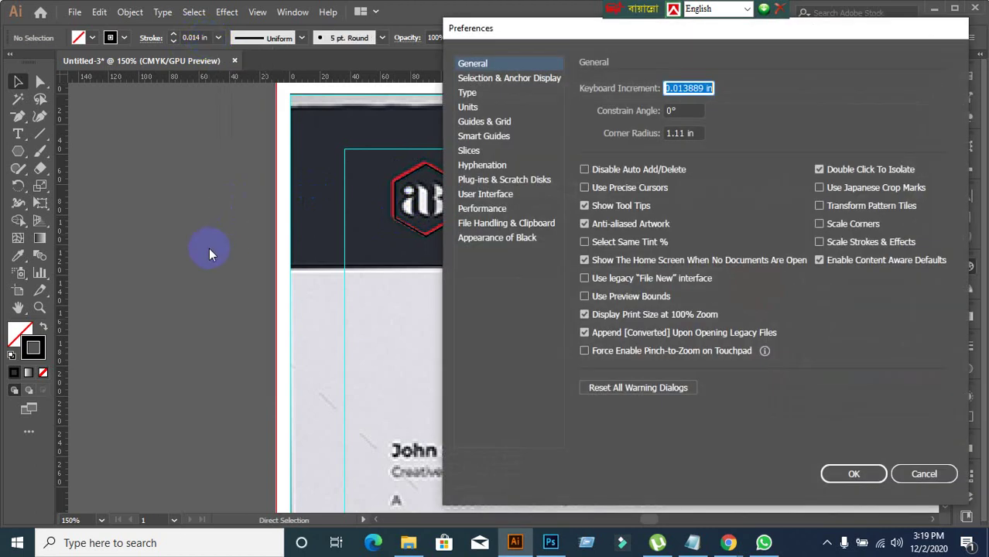
click(469, 108)
click(706, 118)
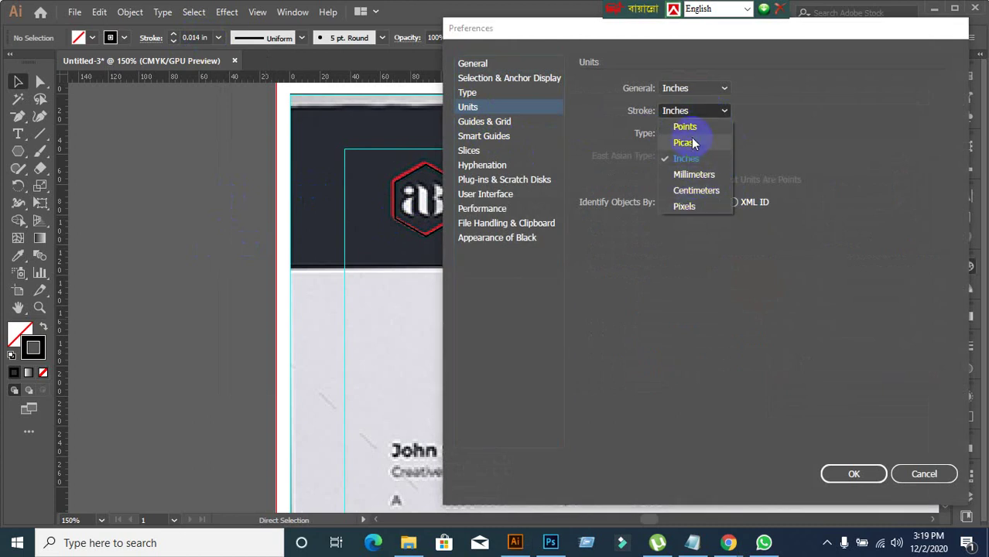
click(686, 128)
click(858, 480)
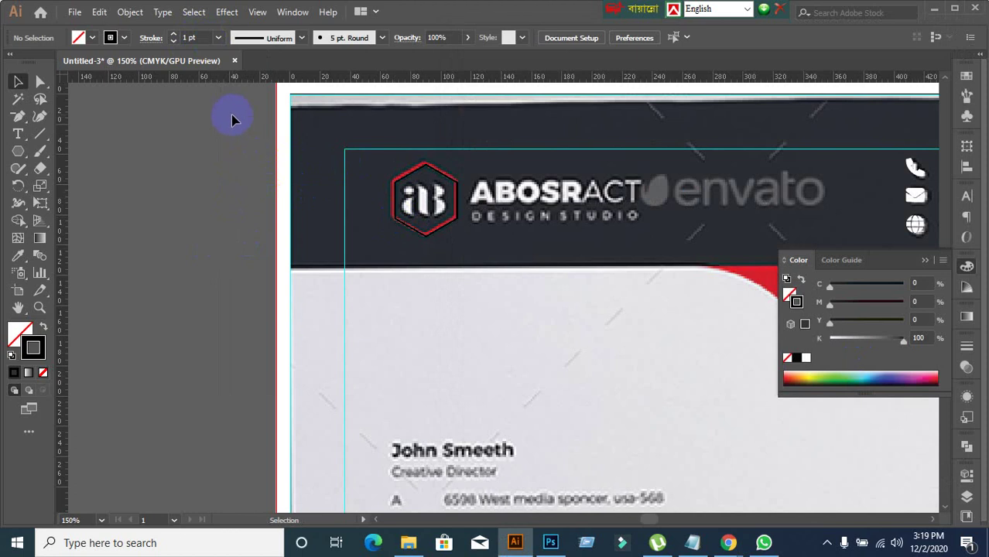
- Set the stroke weight of the hexagon around the logo letters to 4 pt
click(401, 184)
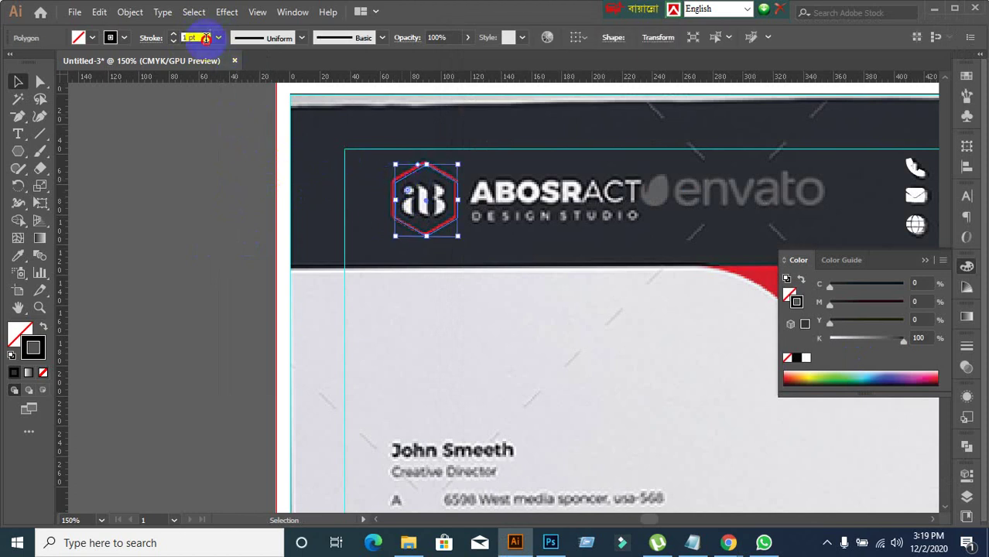
text(2)
key(Return)
scroll(206, 37, up, 2)
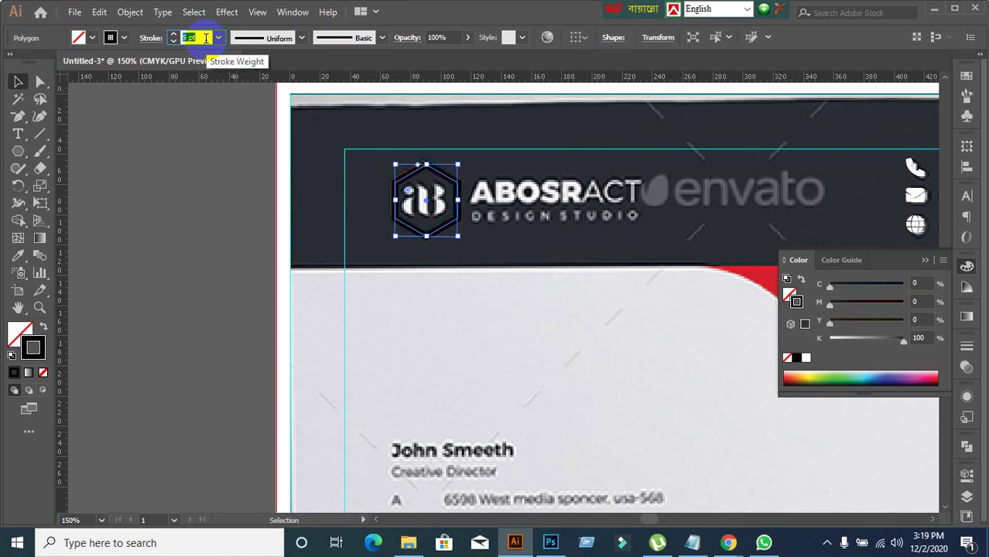
click(212, 281)
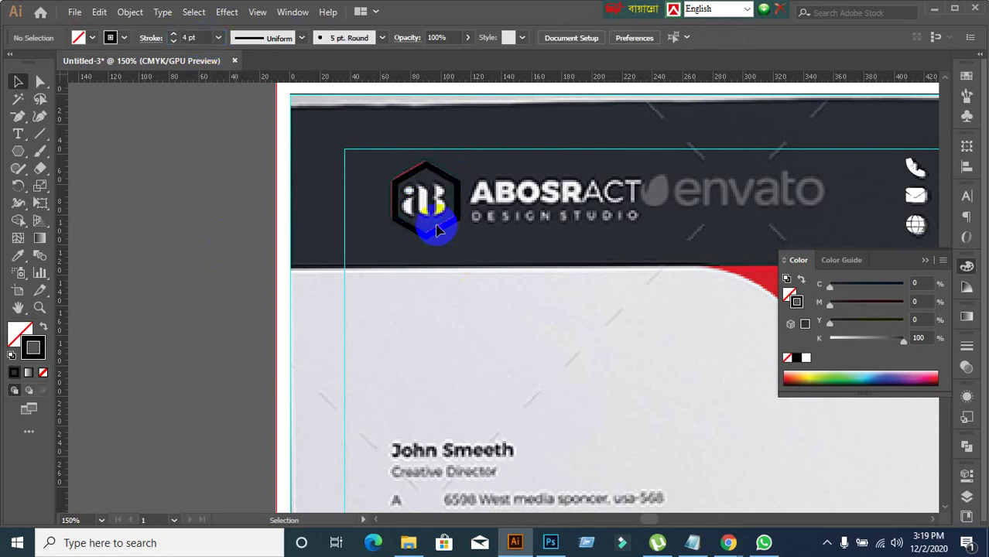
drag(438, 234, 282, 258)
key(ctrl+z)
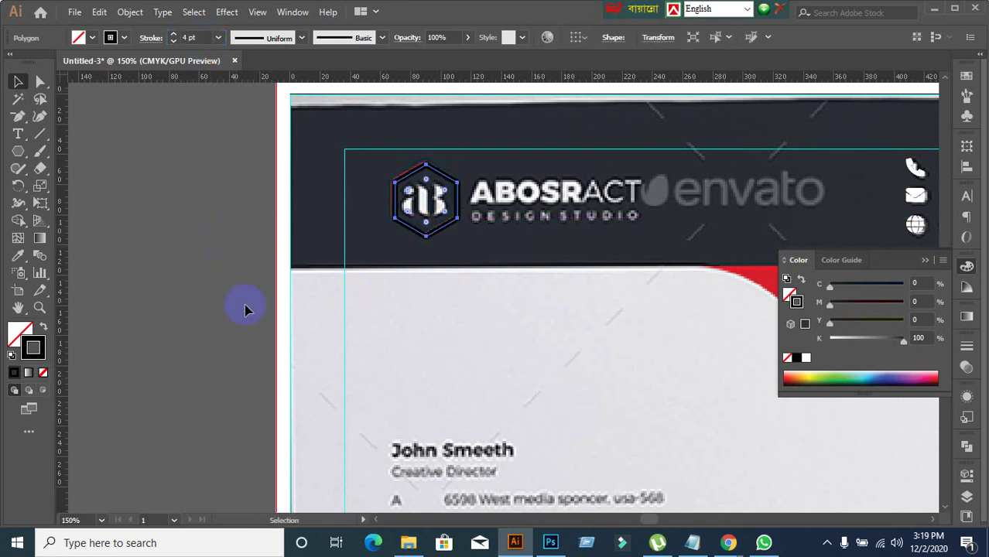
click(222, 313)
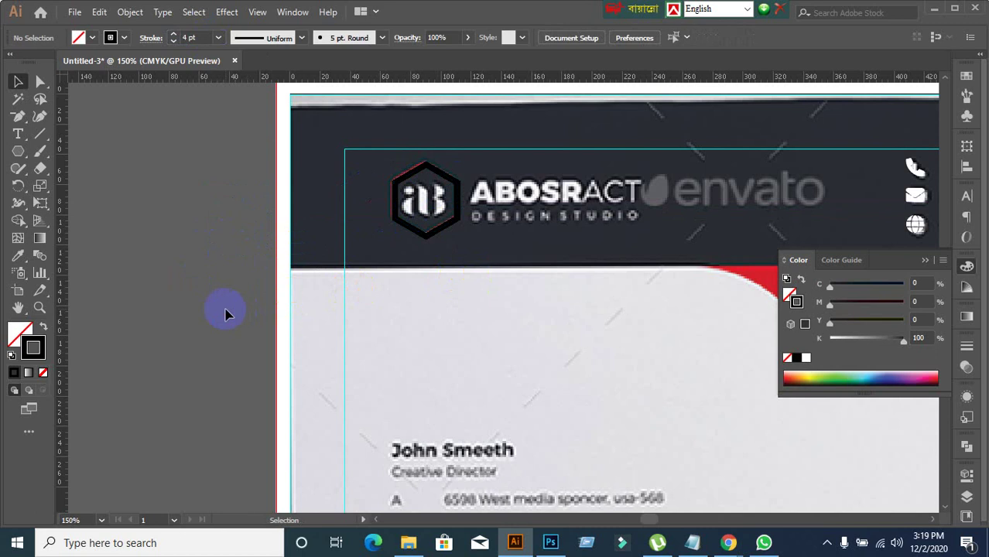
- Add the point text "ab" on the empty canvas beside the artboard
click(19, 134)
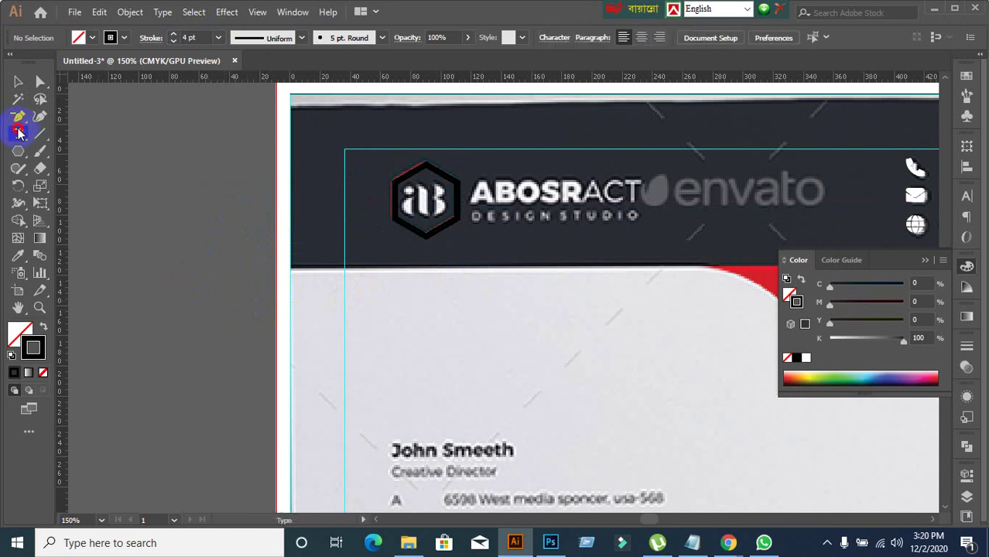
click(156, 259)
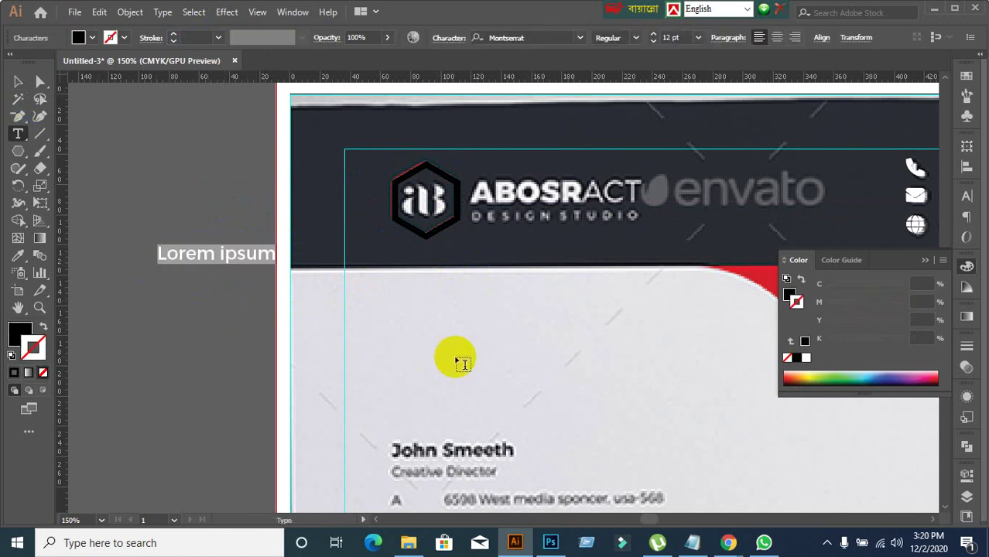
text(ab)
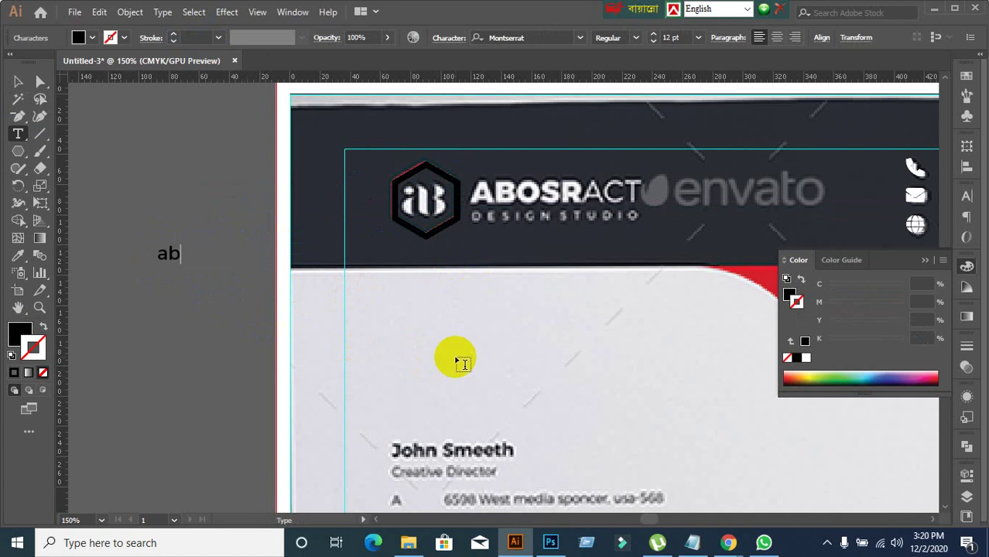
click(17, 83)
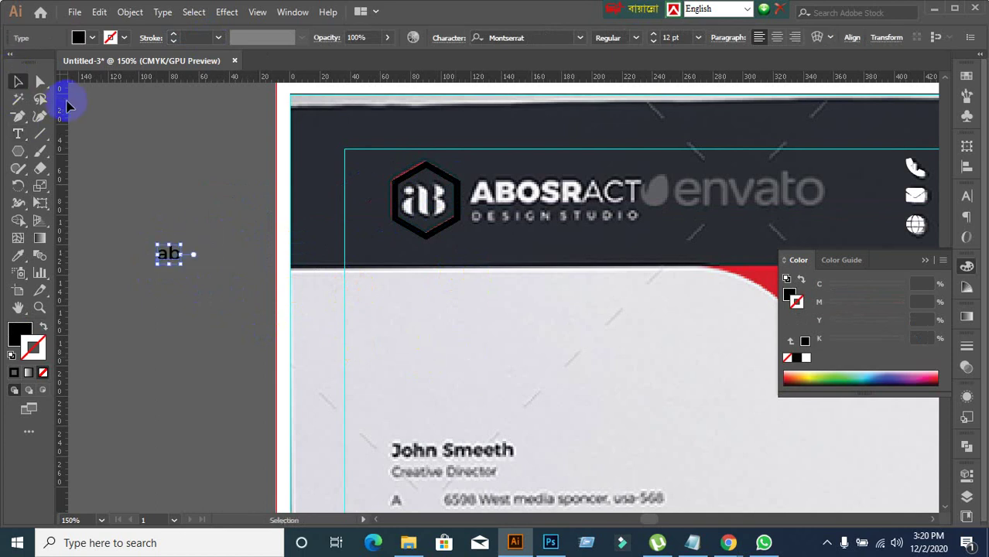
- Search the available fonts for "but" with the "ab" text selected
click(966, 199)
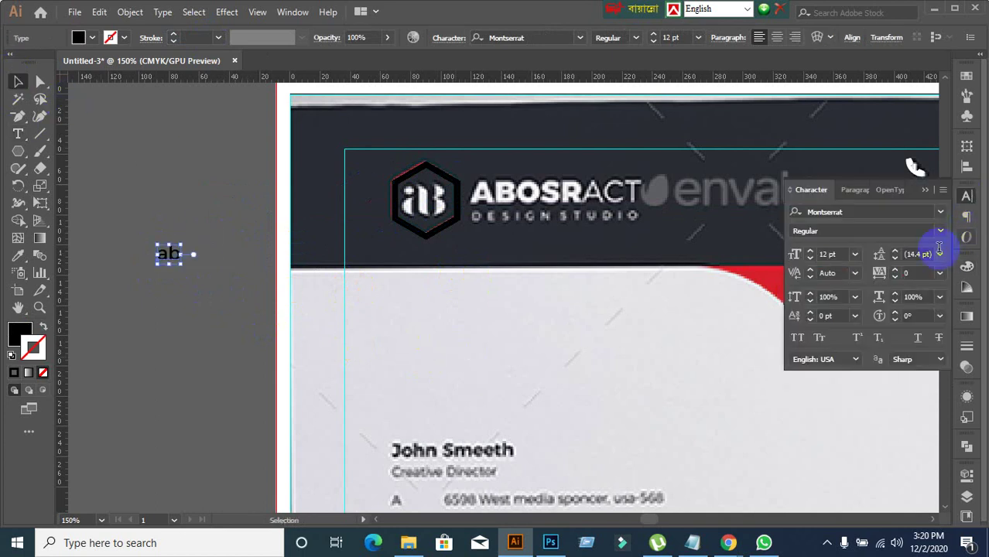
click(854, 212)
text(but)
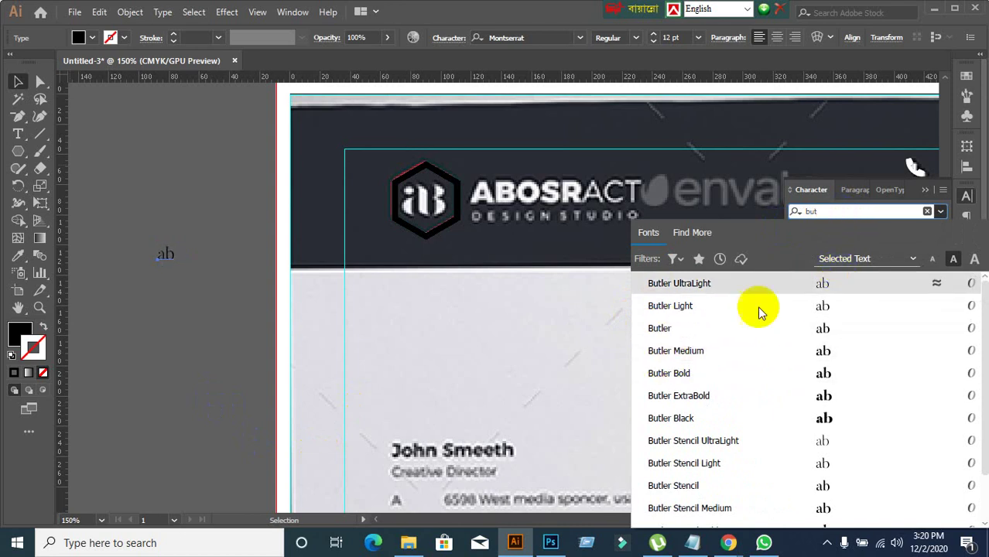
- Switch to the Google Meet call in Chrome, admit the waiting participant, and return to Illustrator
click(728, 543)
click(672, 500)
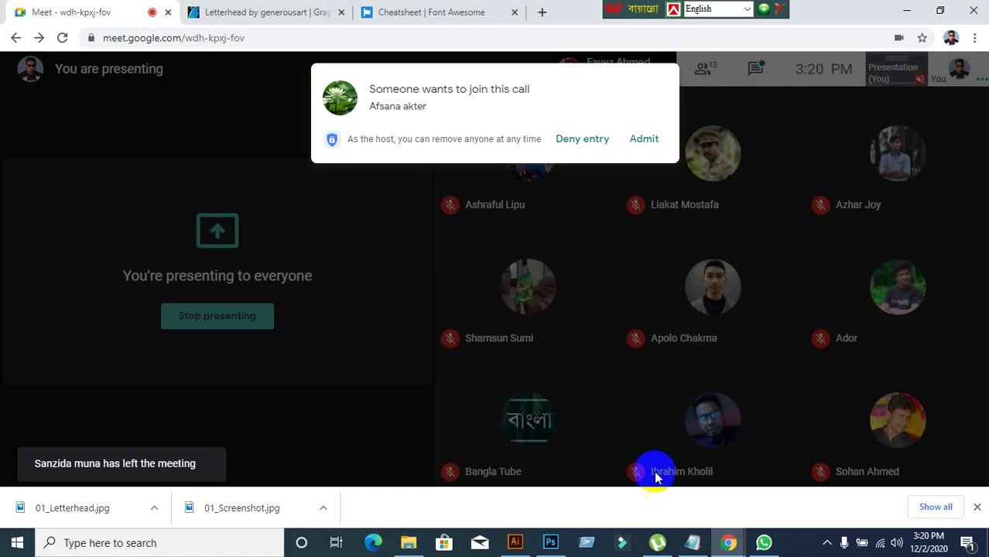
click(650, 141)
click(515, 542)
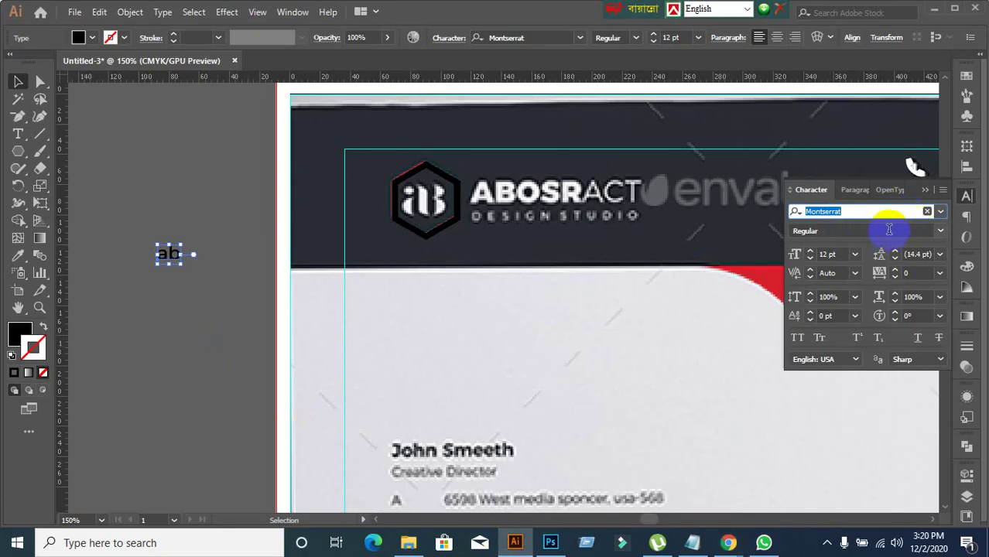
- Set the font of the "ab" text to 7th Service Outline Italic
click(946, 213)
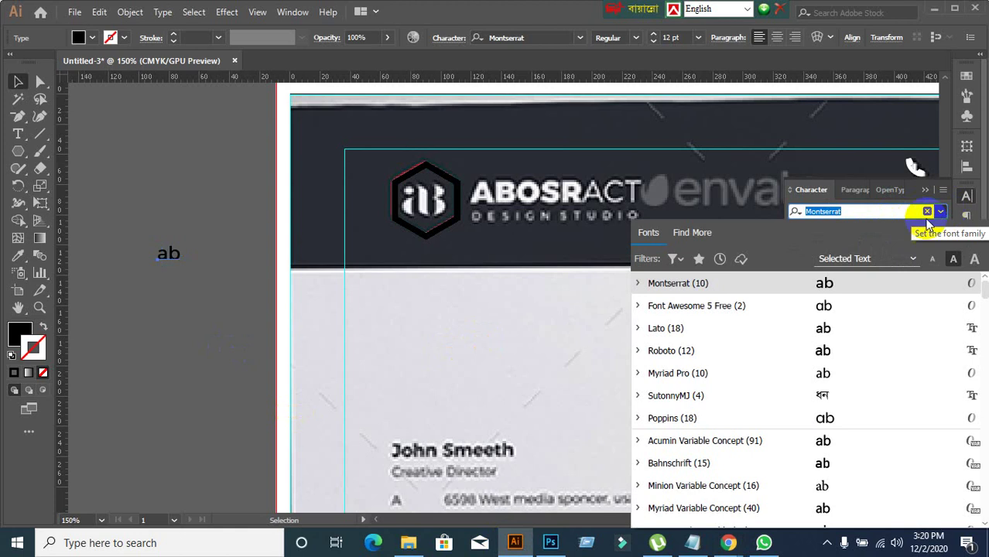
scroll(712, 353, down, 4)
scroll(714, 452, down, 3)
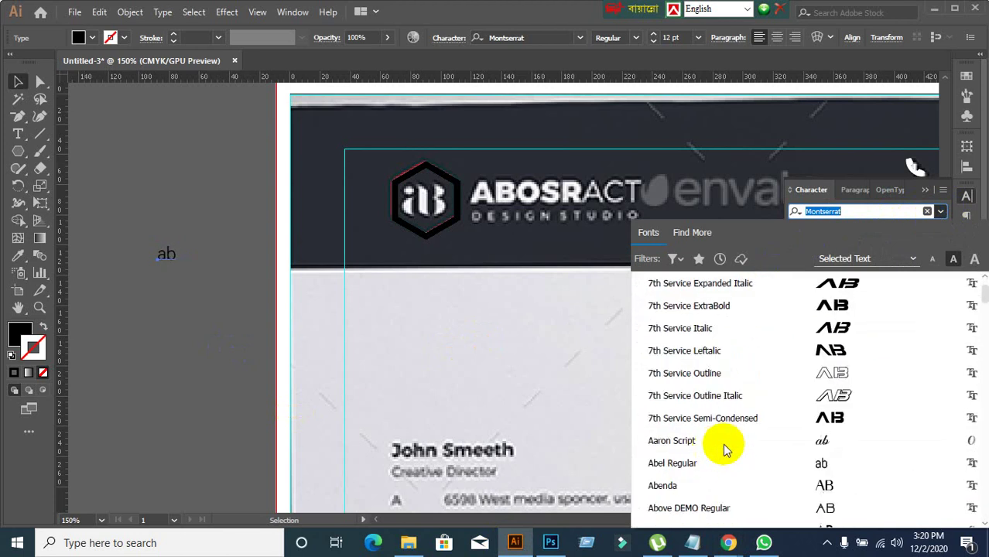
click(702, 404)
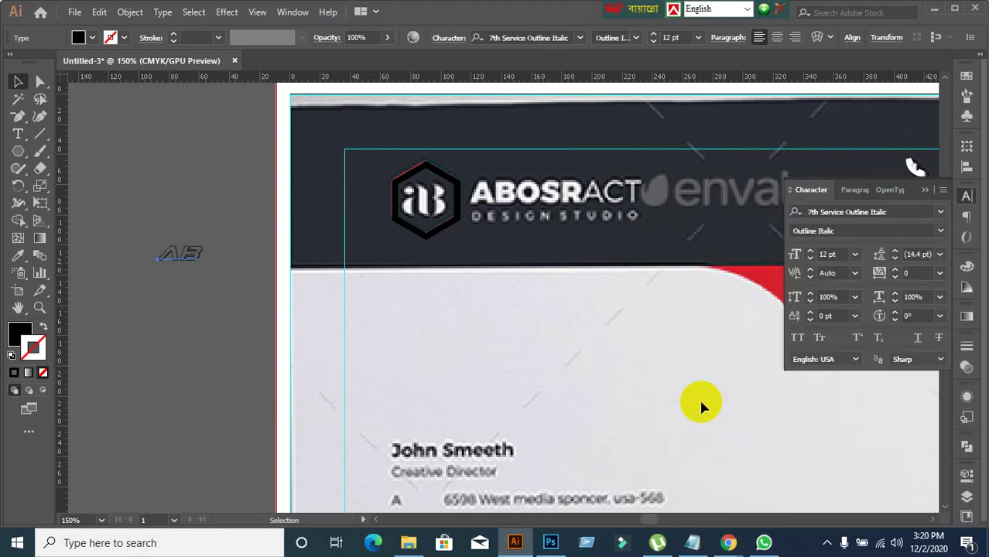
click(217, 358)
- Set the font of the "ab" text to 7th Service Condensed
click(181, 262)
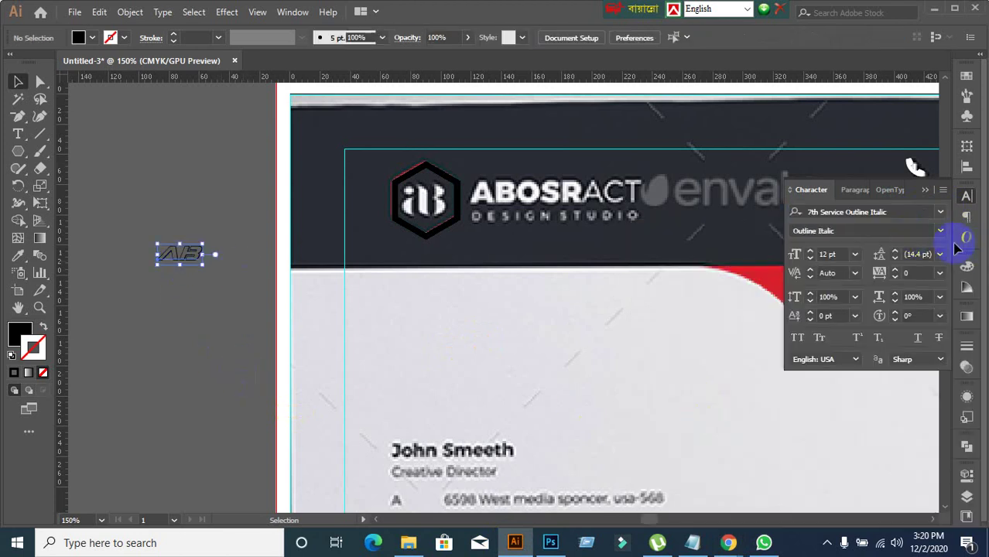
click(941, 231)
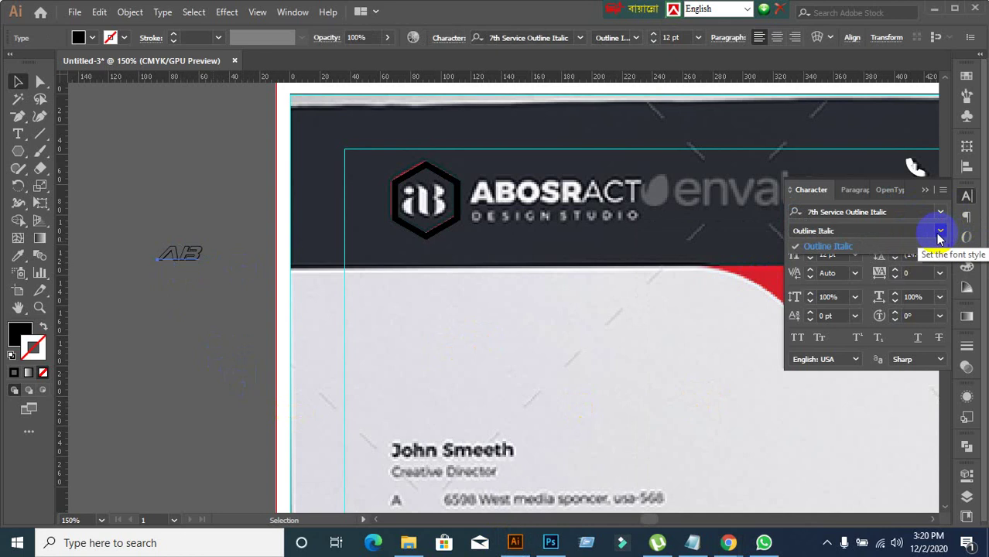
click(938, 232)
click(941, 211)
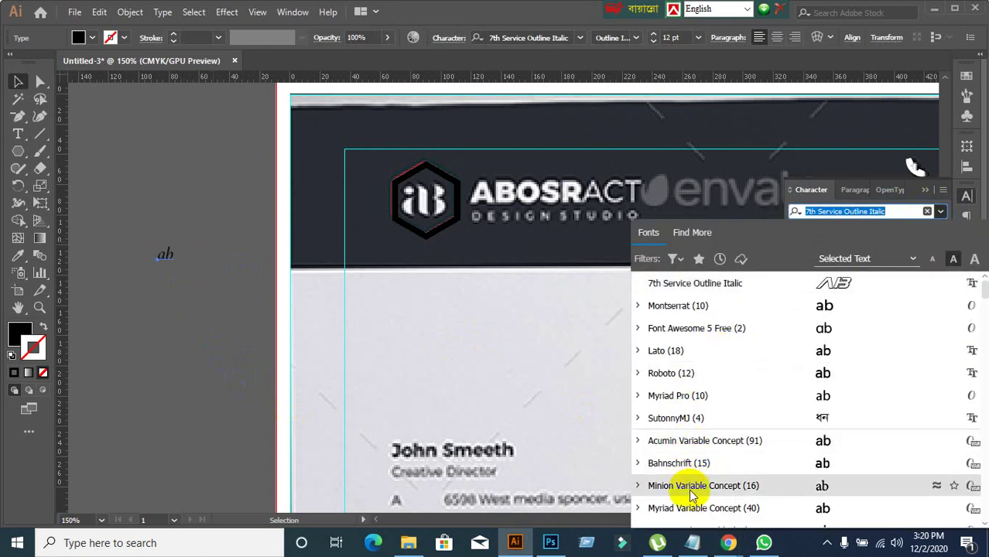
scroll(687, 465, down, 5)
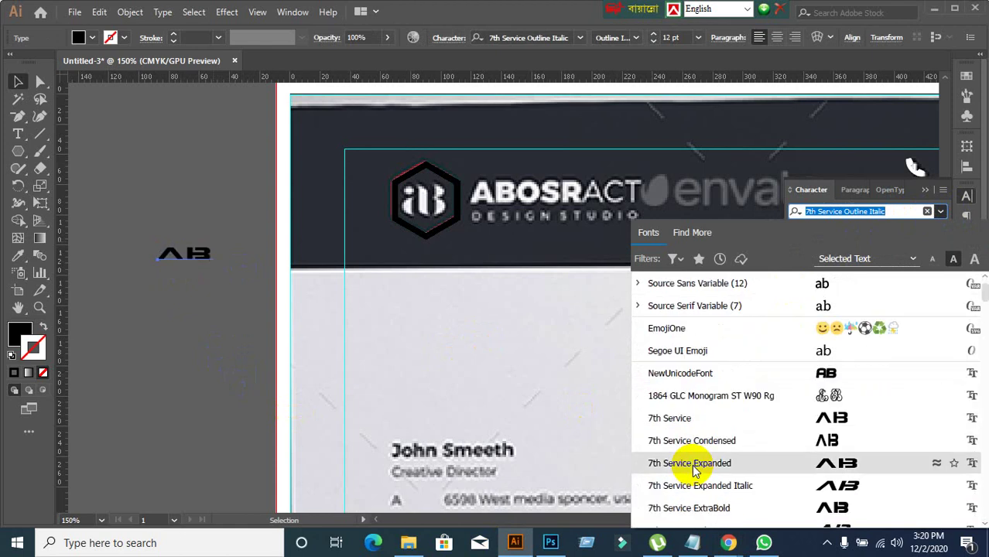
click(822, 441)
click(159, 326)
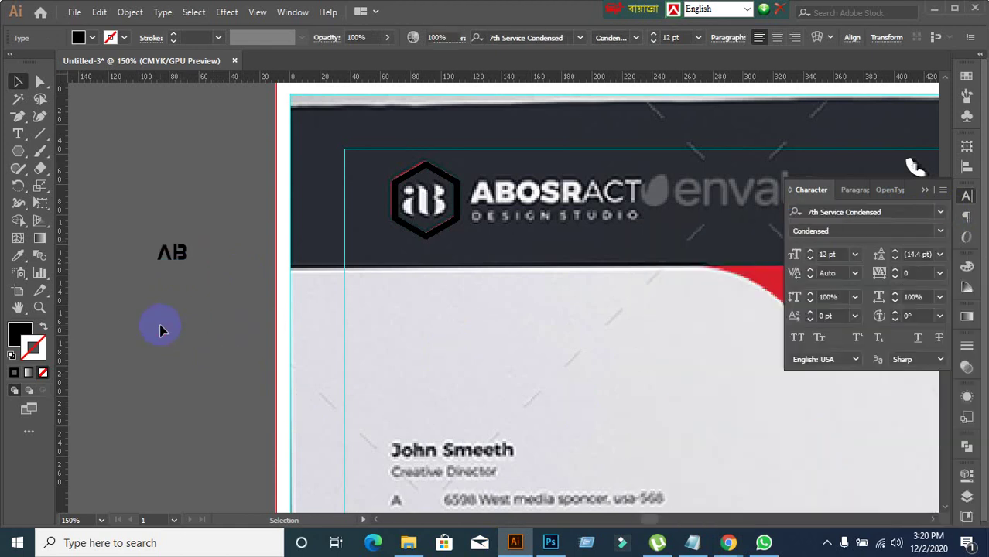
- Move the "ab" text into the logo hexagon and fill it with white
scroll(176, 286, up, 1)
drag(177, 255, 516, 176)
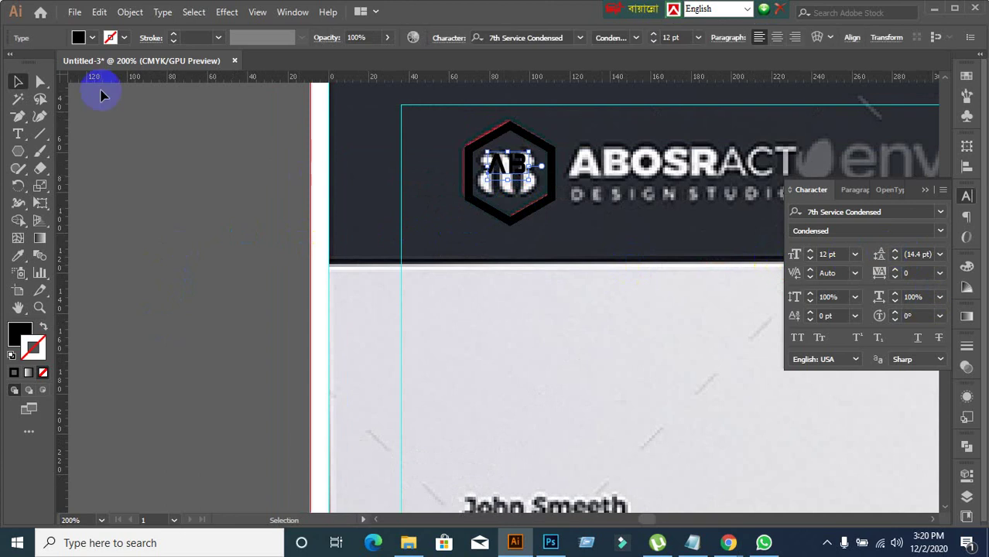
click(91, 39)
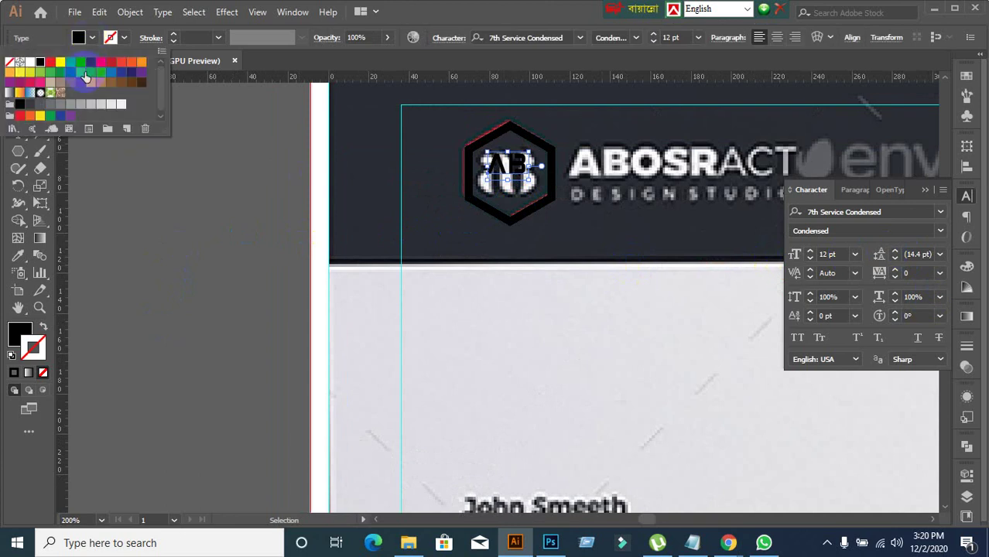
click(30, 62)
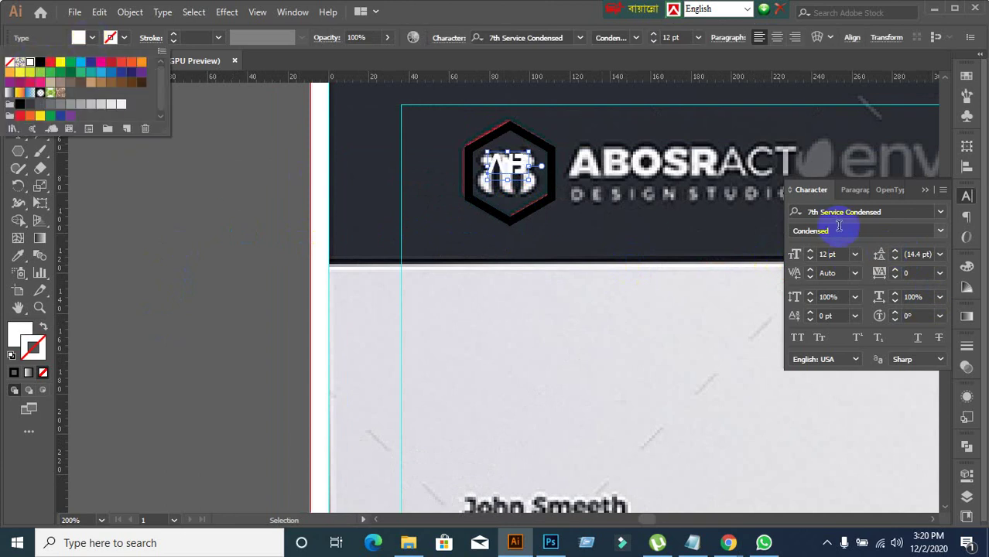
- Set the "ab" text's font size to 17 pt and centre it over the reference letters inside the hexagon
click(841, 253)
scroll(842, 253, up, 5)
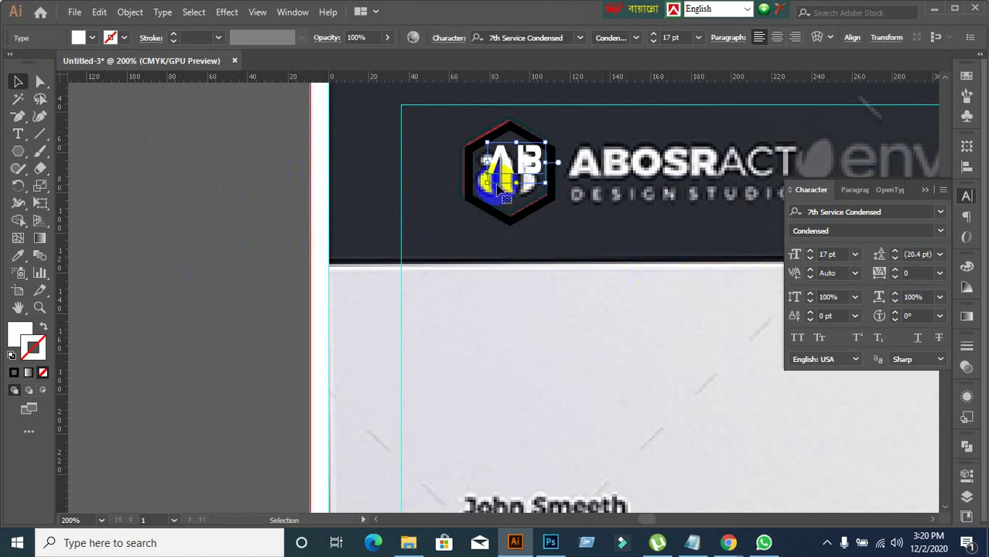
mouse_move(512, 159)
mouse_down()
mouse_move(519, 172)
mouse_move(505, 172)
mouse_up()
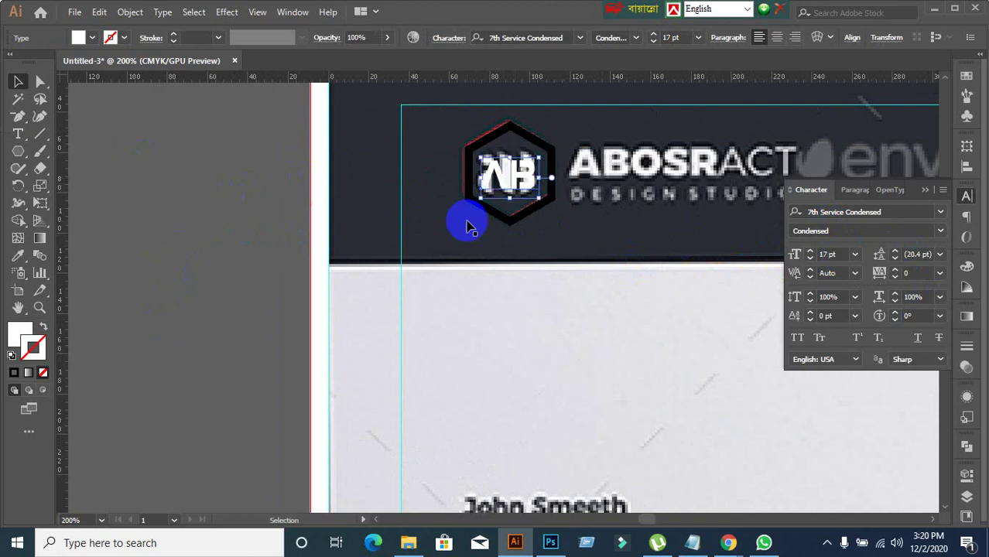
- Set the font size of the "ab" text inside the hexagon to 18 pt
scroll(846, 254, up, 1)
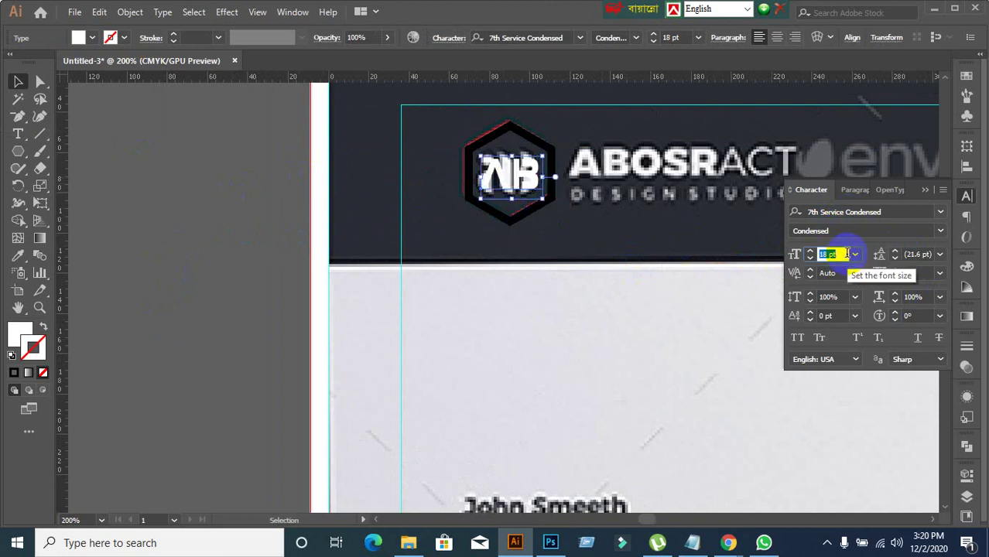
click(645, 276)
- Add the text "ABOSRACT" just below the reference tagline in the dark header
scroll(645, 276, down, 1)
drag(703, 291, 462, 276)
scroll(422, 198, up, 1)
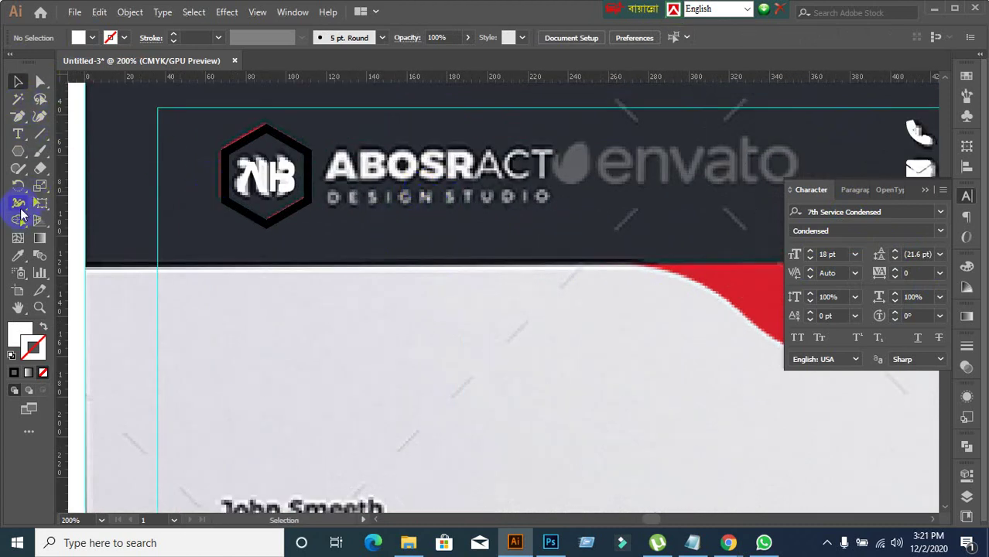
click(20, 137)
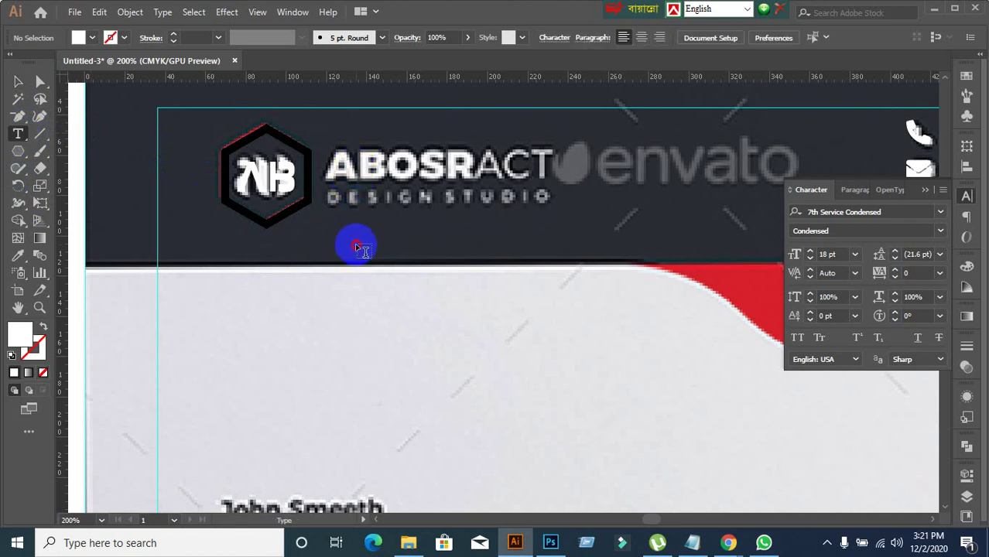
click(357, 248)
text(ABOSRACT)
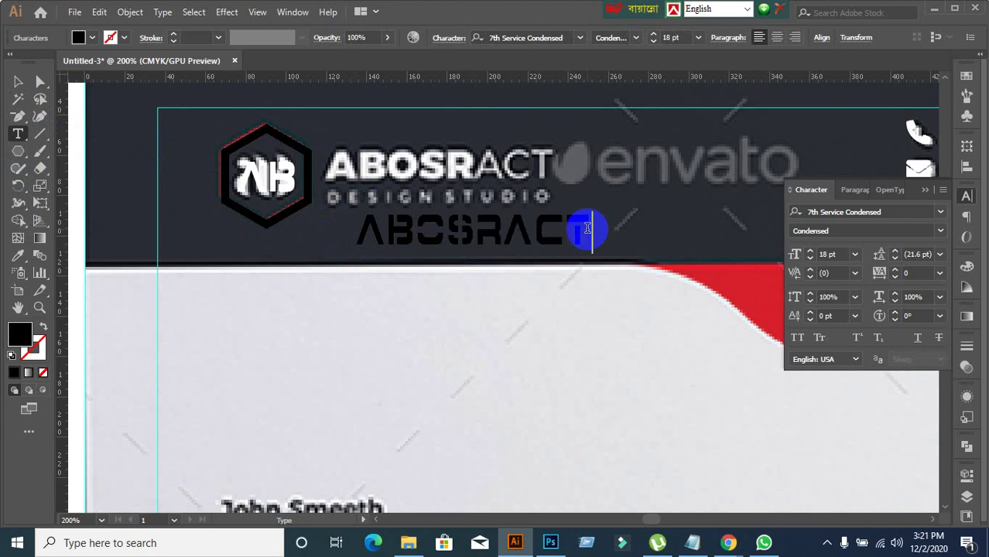
click(17, 81)
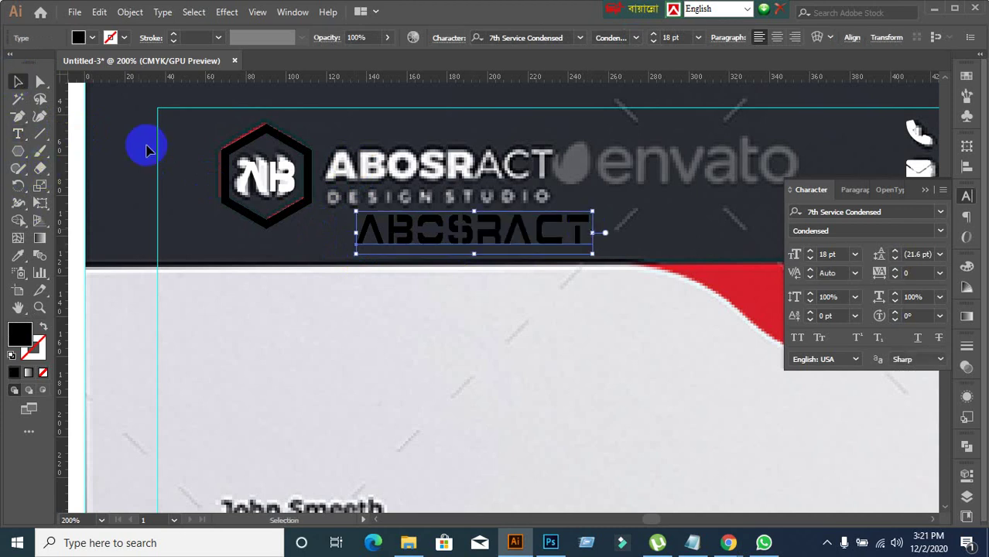
- Set the "ABOSRACT" text to Montserrat ExtraBold and apply All Caps
click(943, 215)
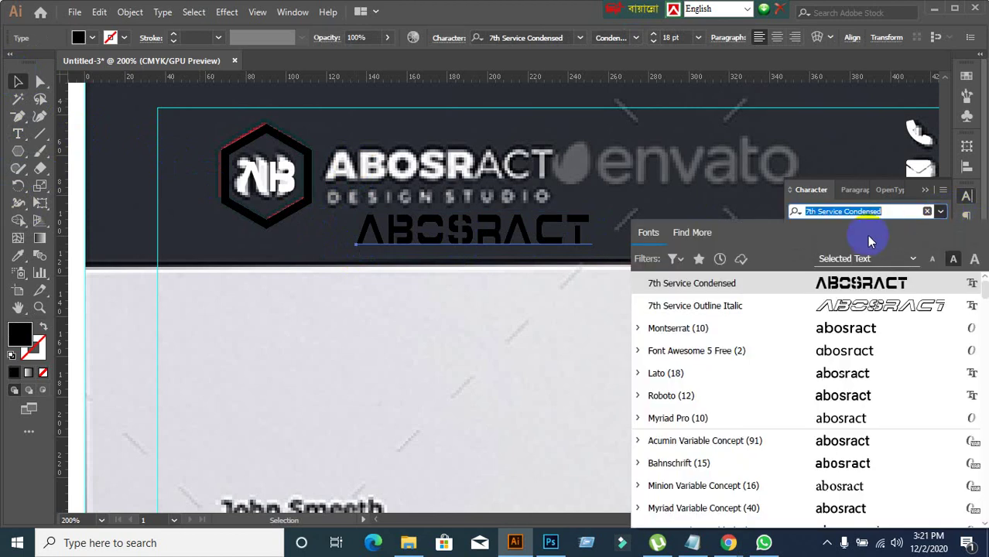
text(Mon)
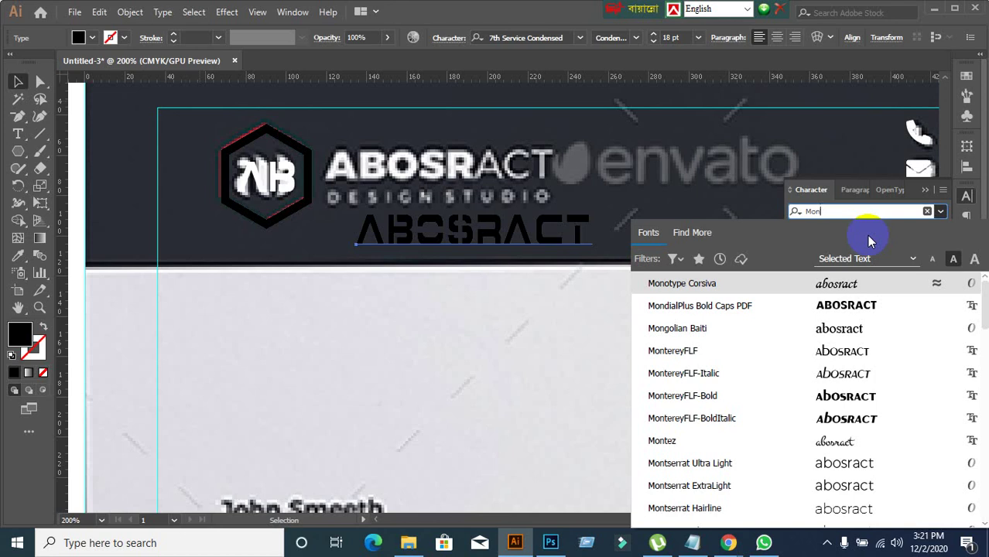
click(751, 461)
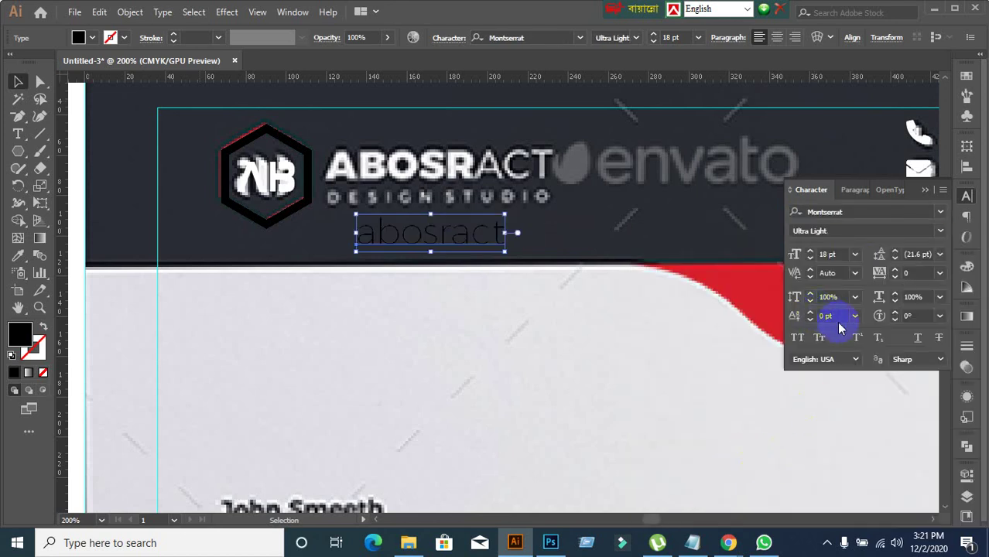
click(940, 231)
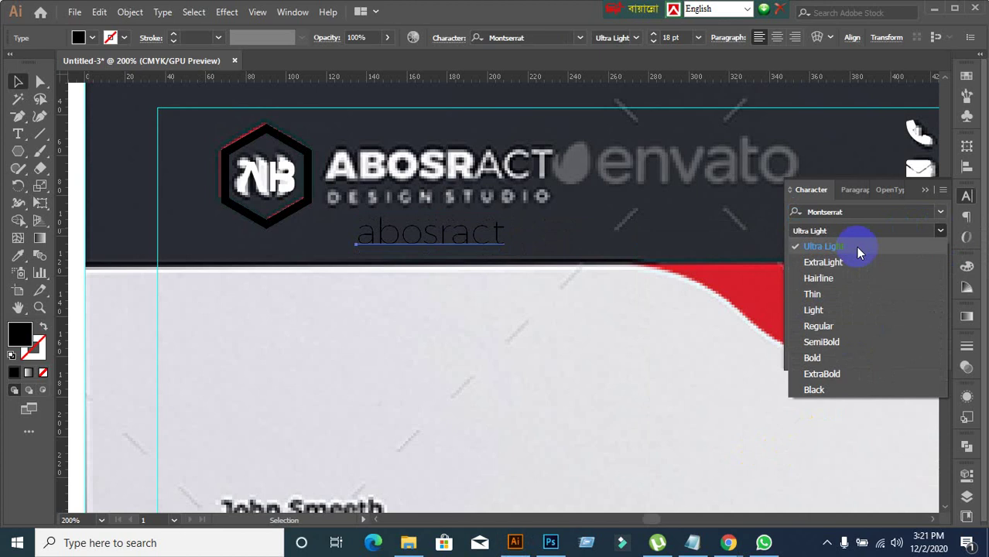
click(821, 375)
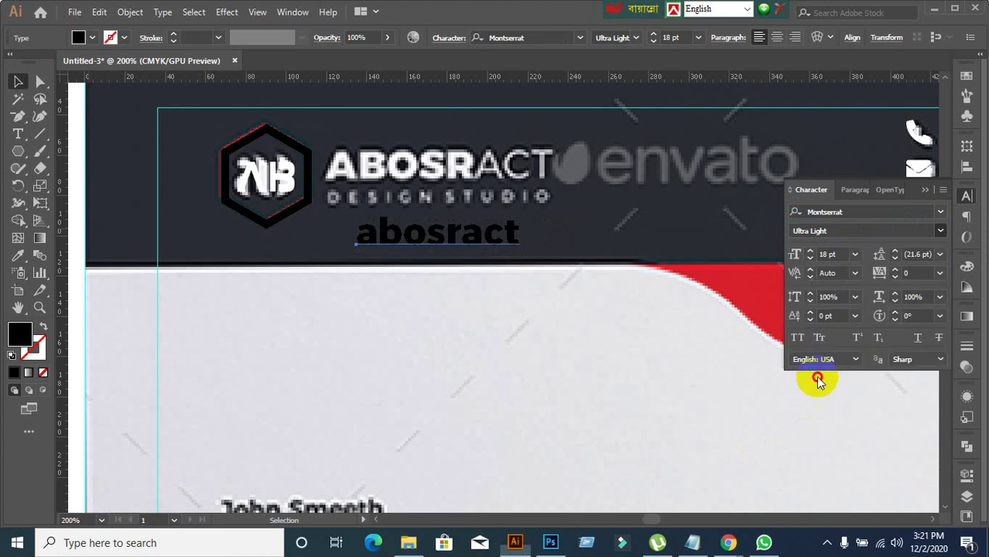
click(798, 338)
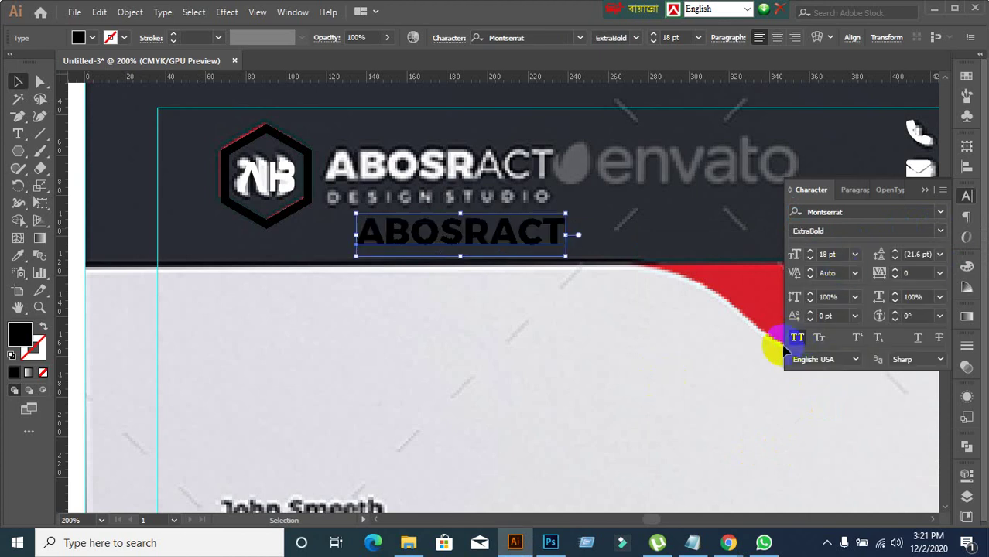
click(588, 341)
- Change the font style of the letters "ACT" in the "ABOSRACT" text to Regular
click(465, 238)
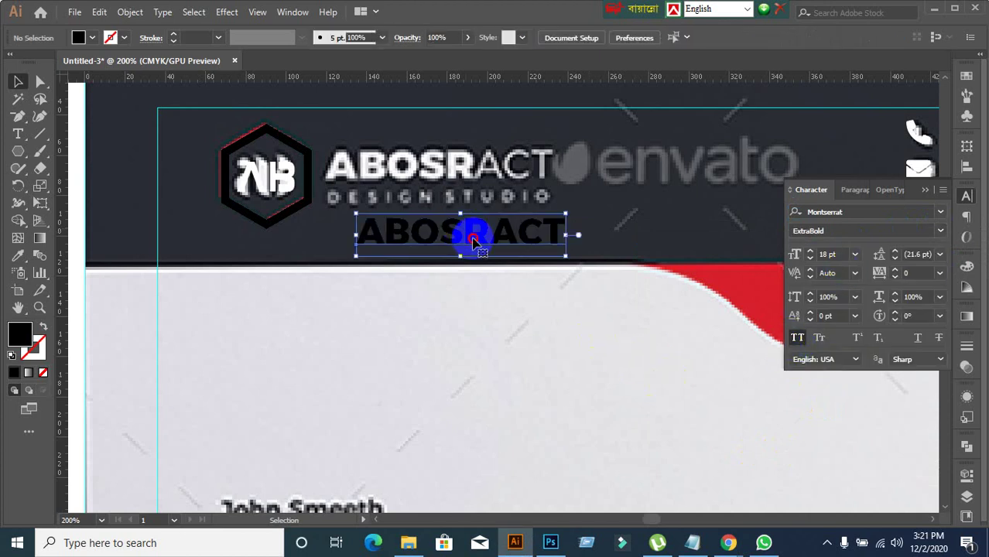
double_click(474, 241)
drag(490, 231, 570, 227)
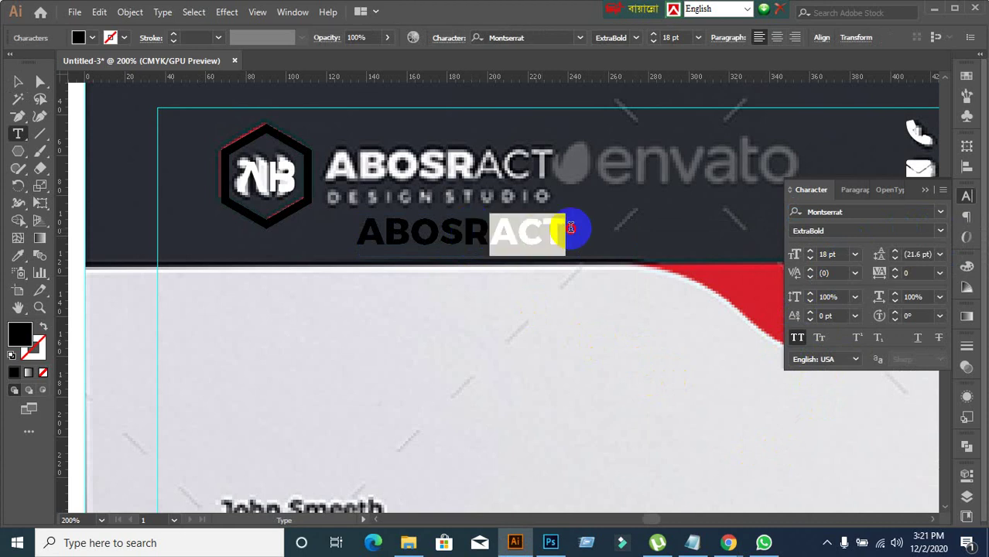
click(940, 234)
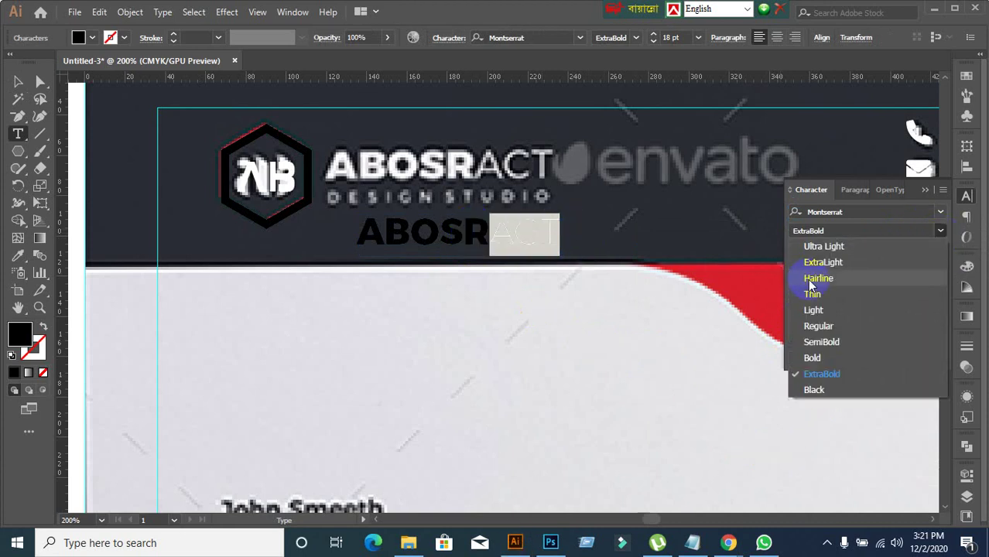
click(818, 326)
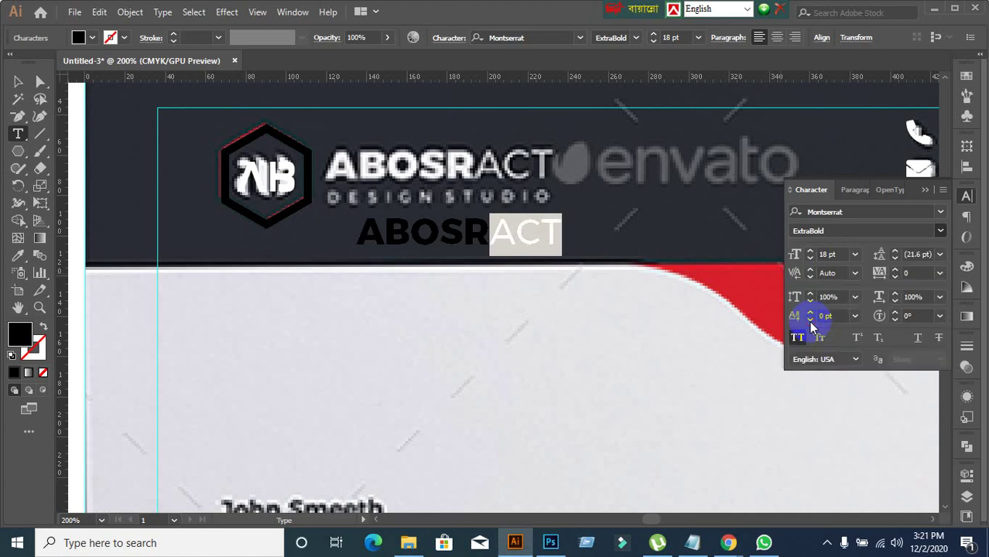
click(15, 82)
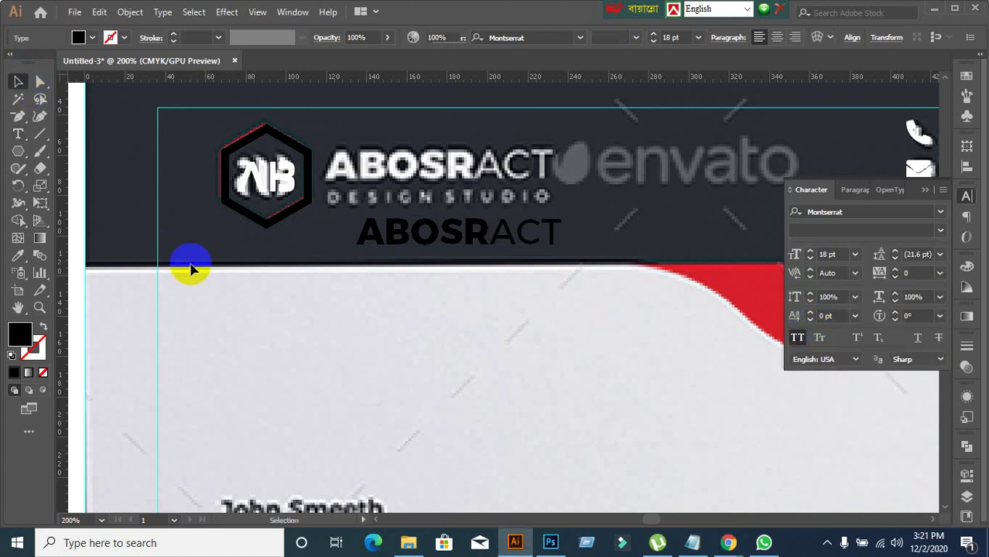
- Move the "ABOSRACT" text onto the reference wordmark beside the hexagon and set its font size to 20 pt
click(498, 269)
drag(438, 158, 427, 174)
click(849, 253)
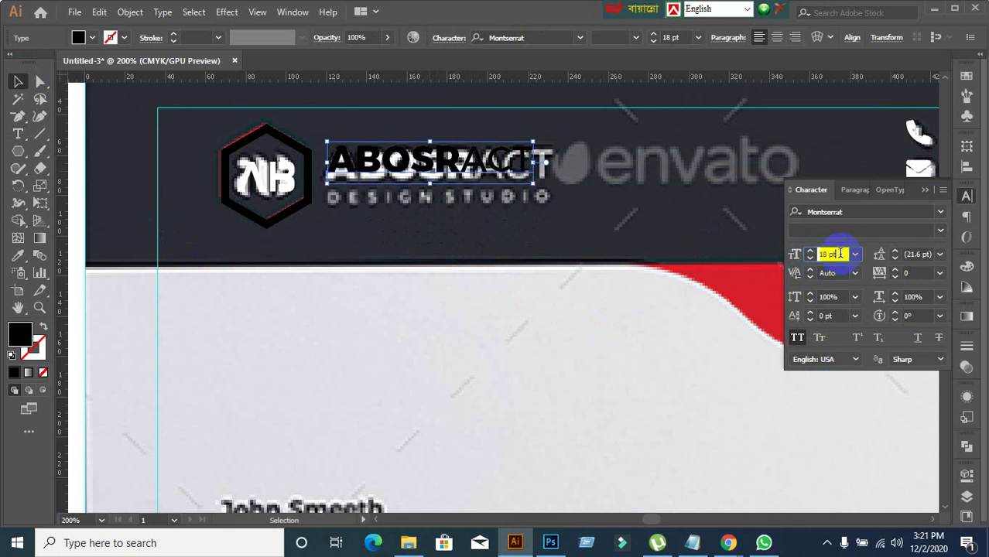
key(Up)
key(Up)
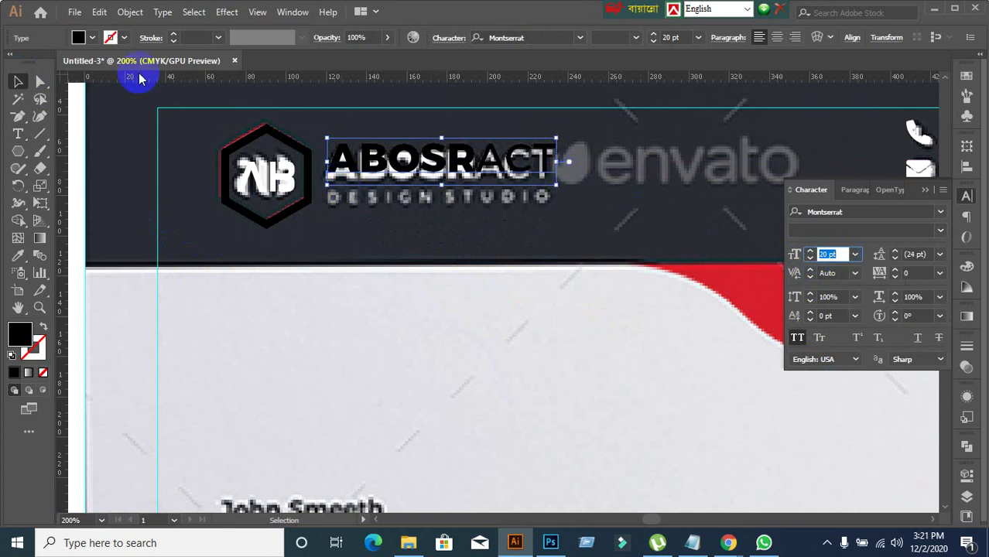
- Fill the "ABOSRACT" text with red and nudge it down to line up with the reference wordmark
click(81, 37)
click(121, 61)
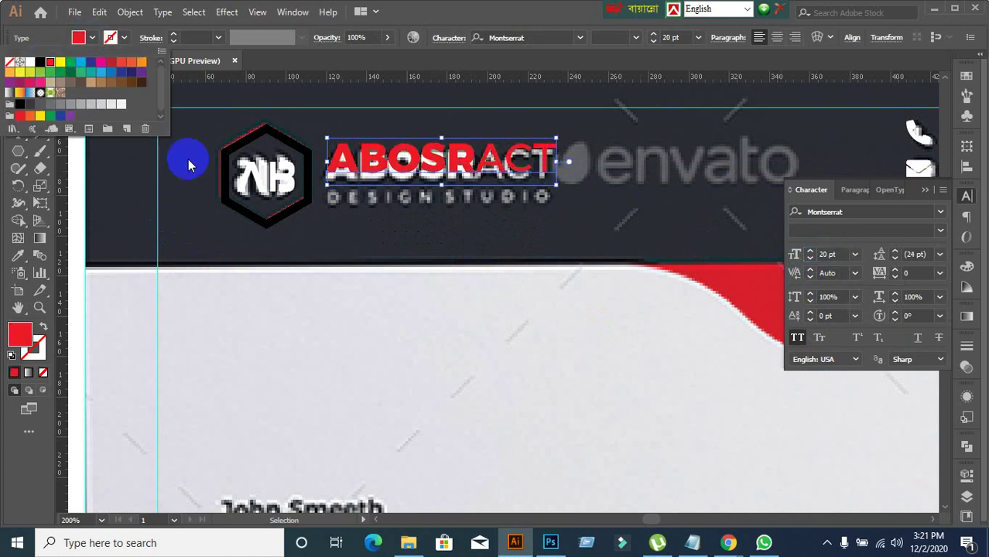
drag(408, 171, 408, 172)
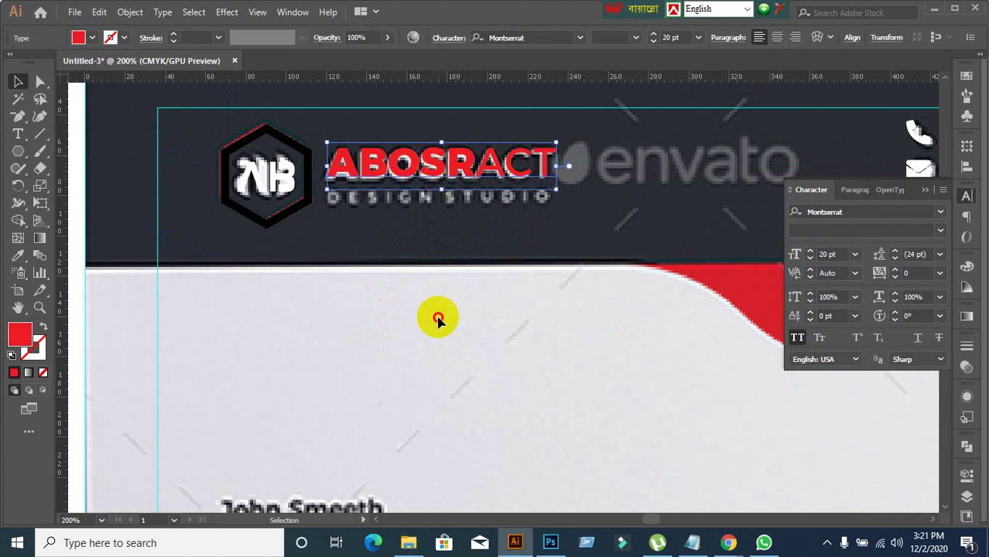
click(419, 347)
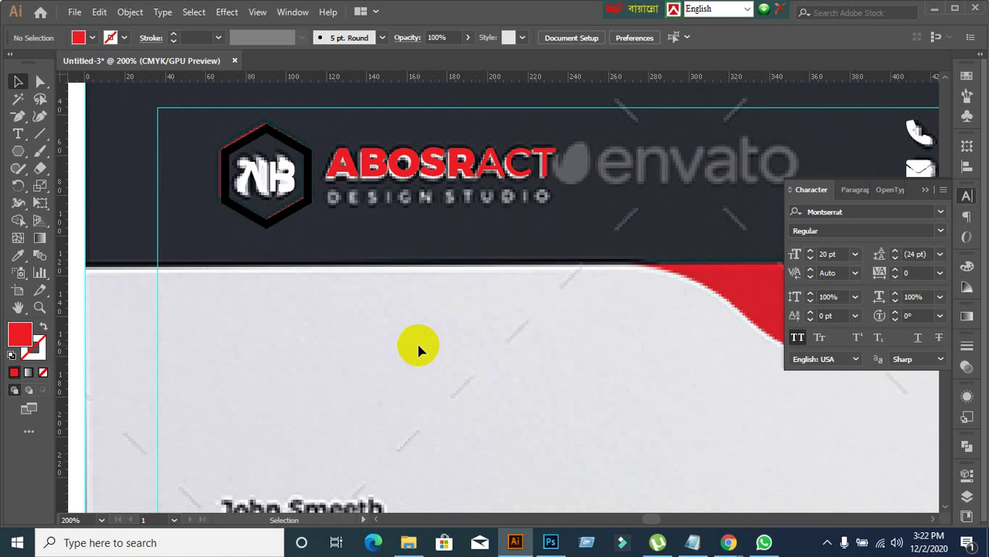
- Add the text "DESIGN STUDIO" below the logo, across the header's lower edge
click(158, 165)
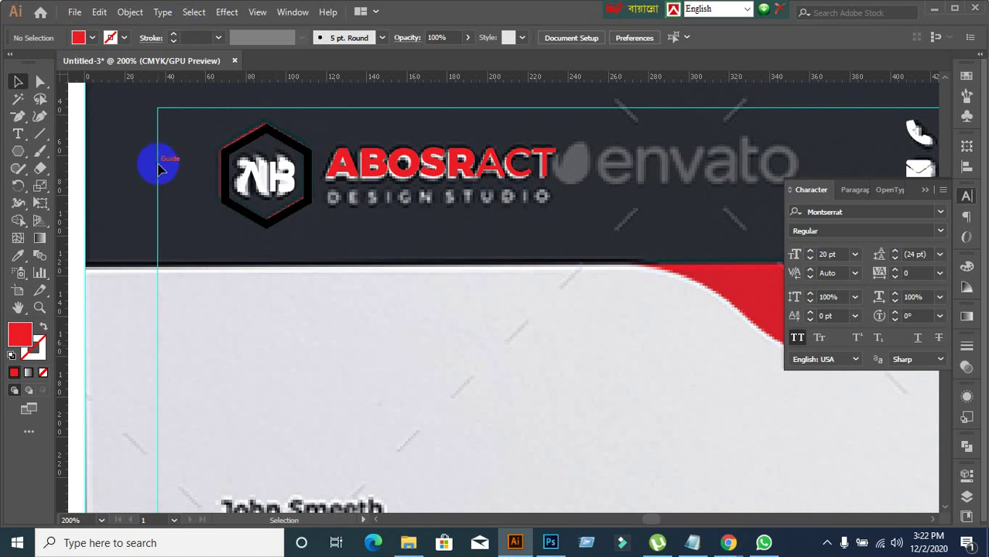
click(18, 134)
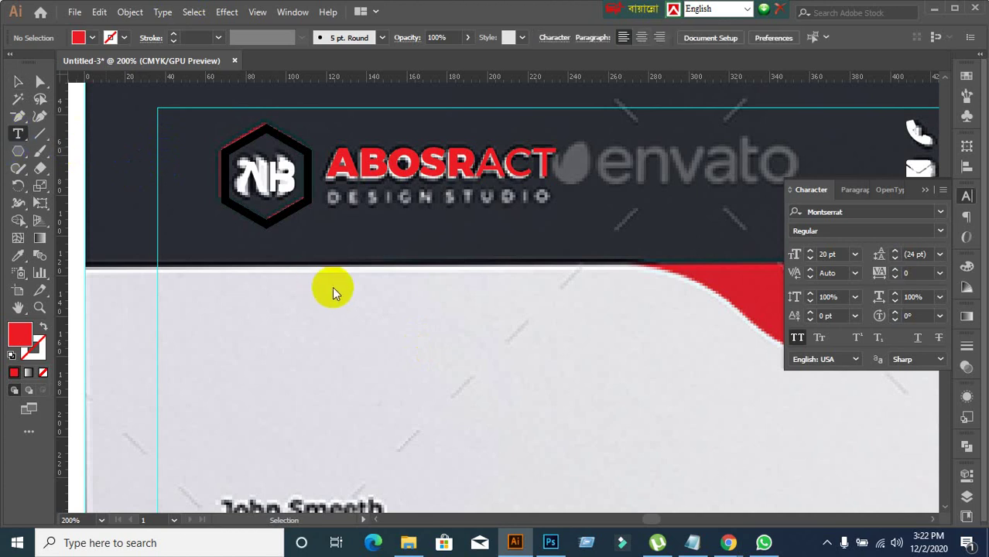
click(359, 278)
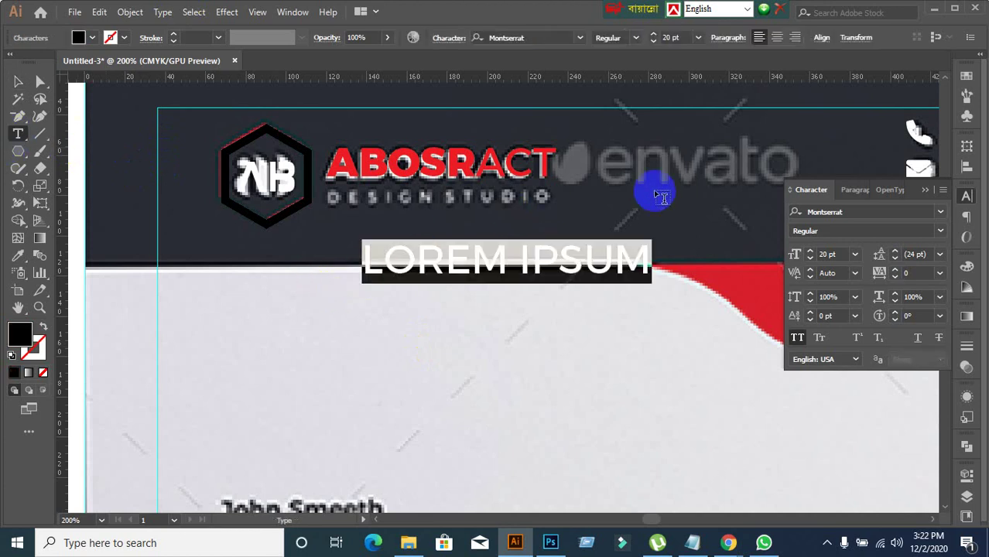
text(DE)
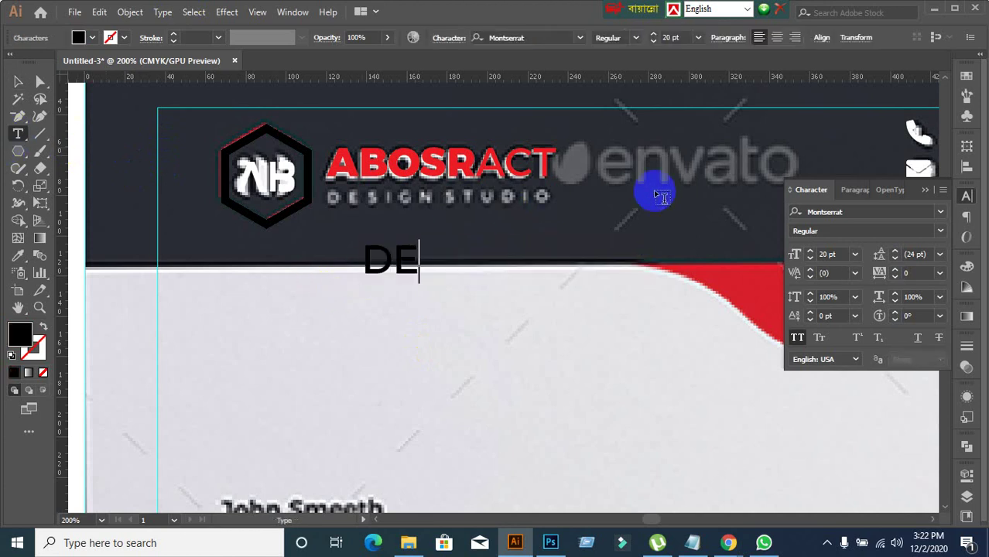
text(SIGN STU)
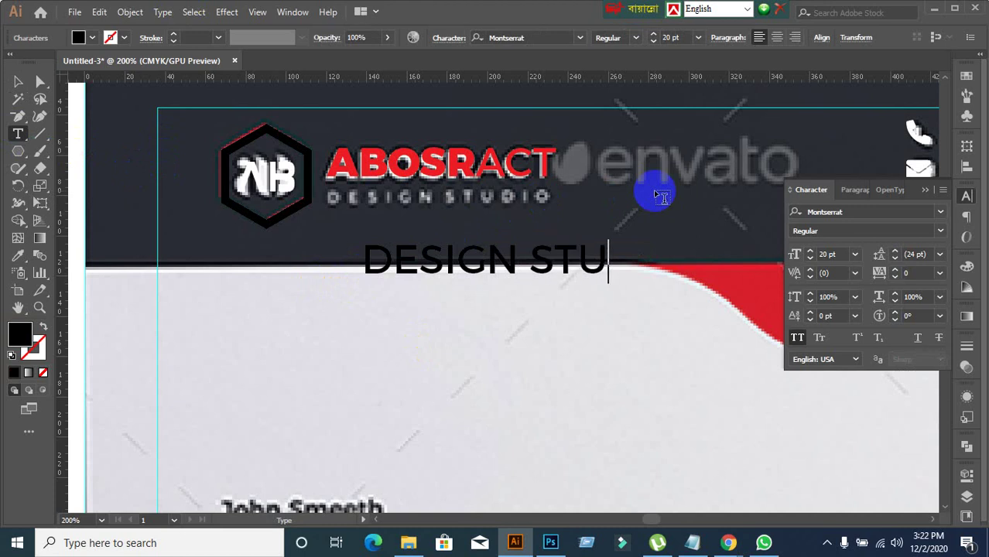
text(DIO)
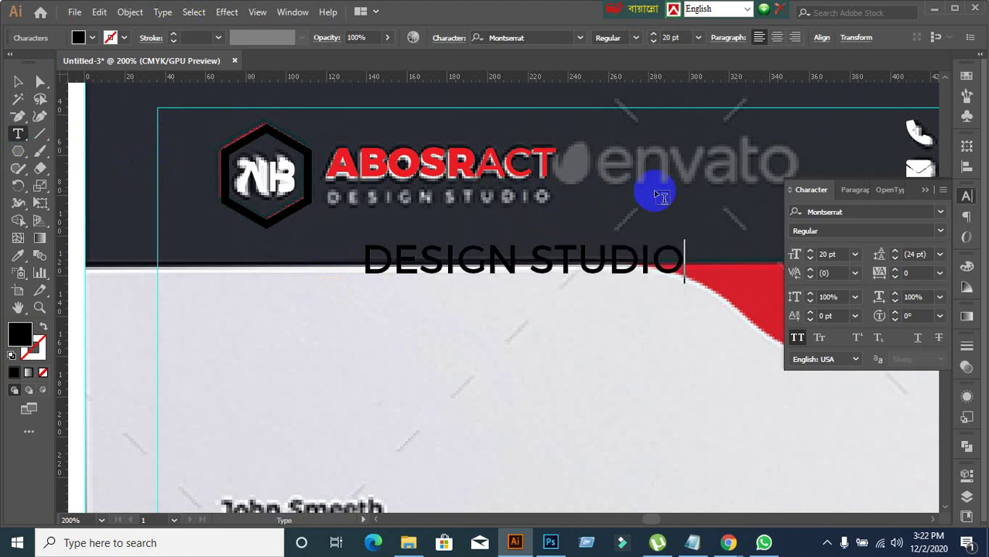
ctrl+click(72, 92)
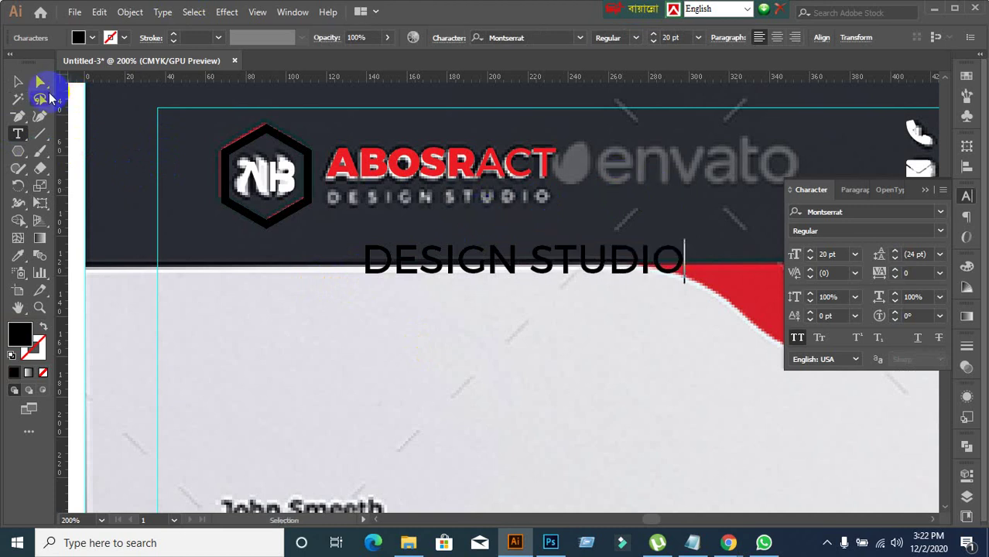
click(17, 84)
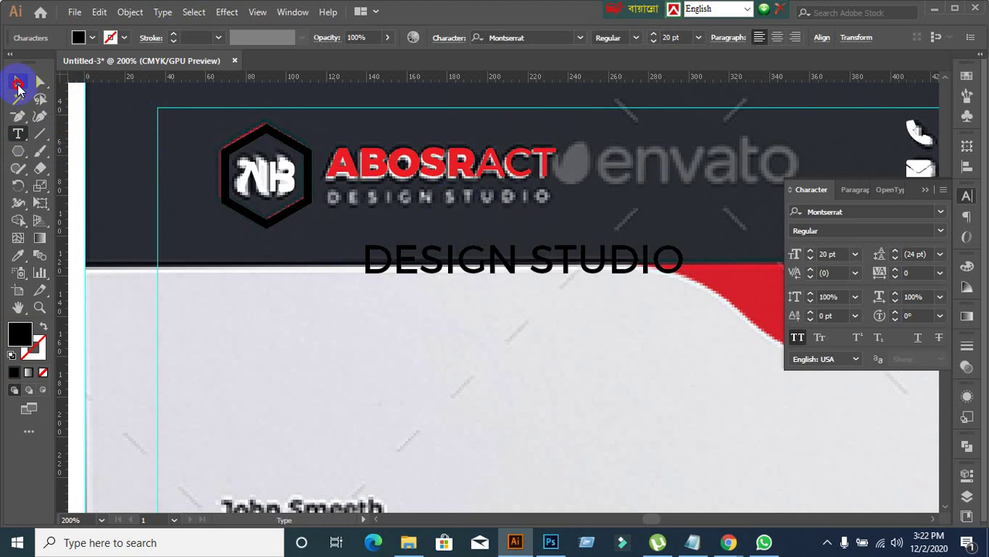
- Set the "DESIGN STUDIO" text to Light at 9 pt and move it up over the reference tagline
click(940, 232)
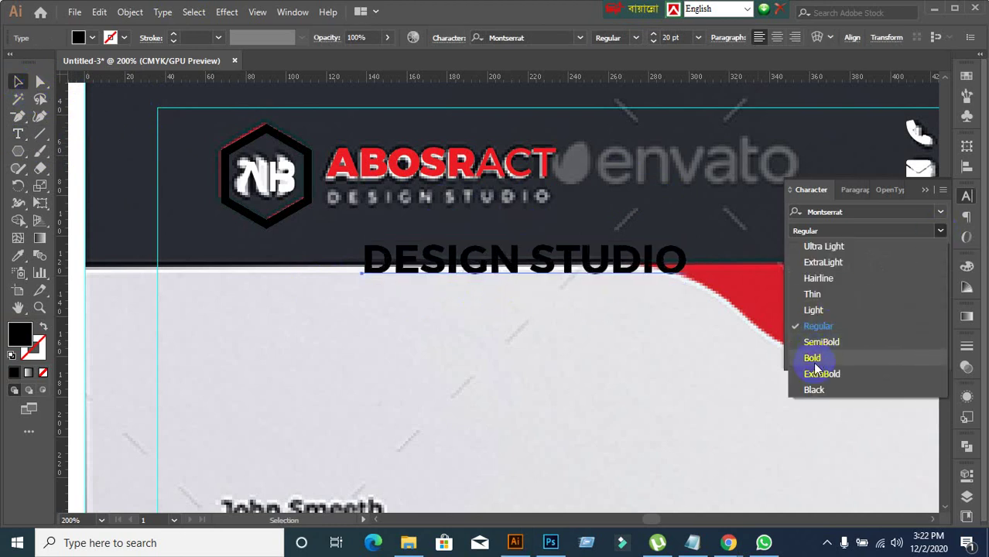
click(815, 311)
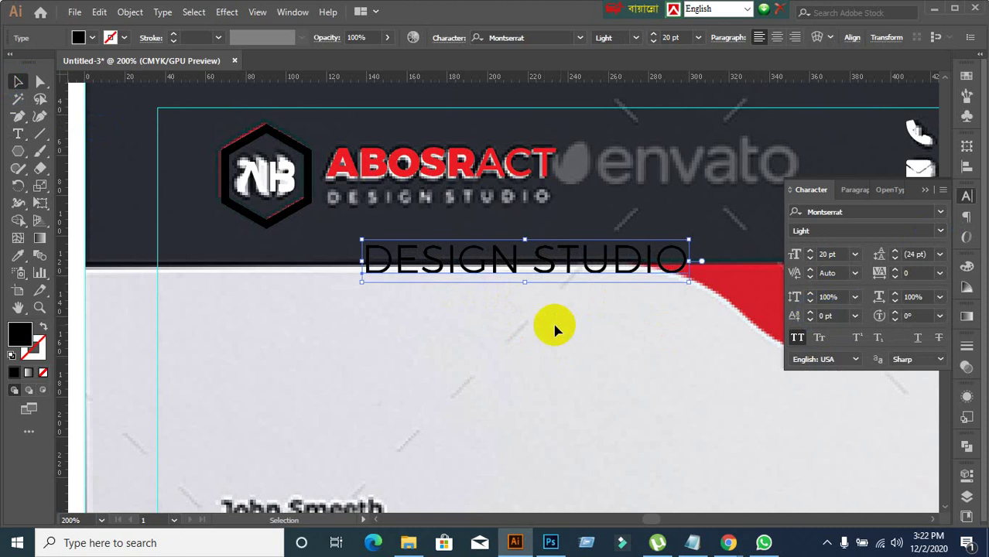
click(847, 255)
scroll(846, 255, down, 9)
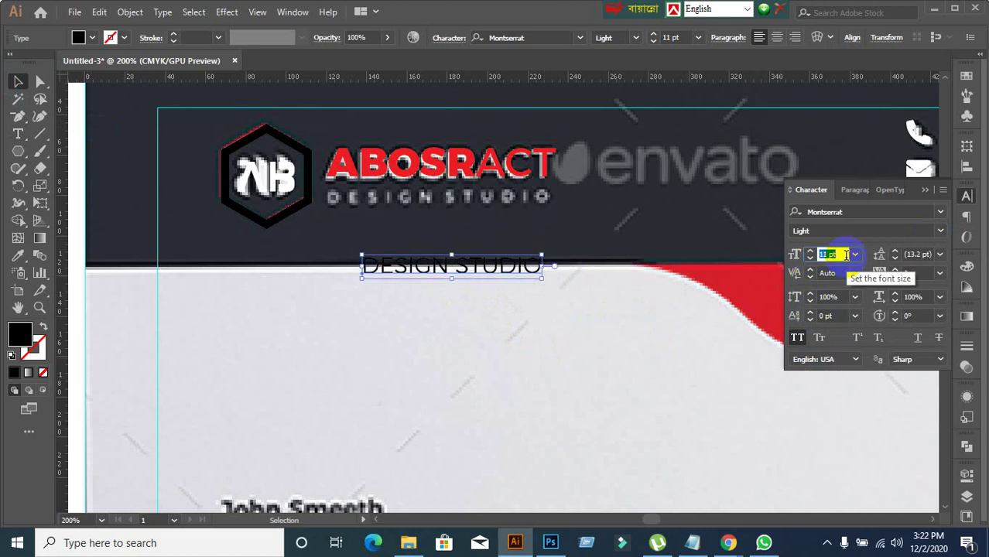
scroll(846, 254, down, 2)
drag(442, 271, 441, 202)
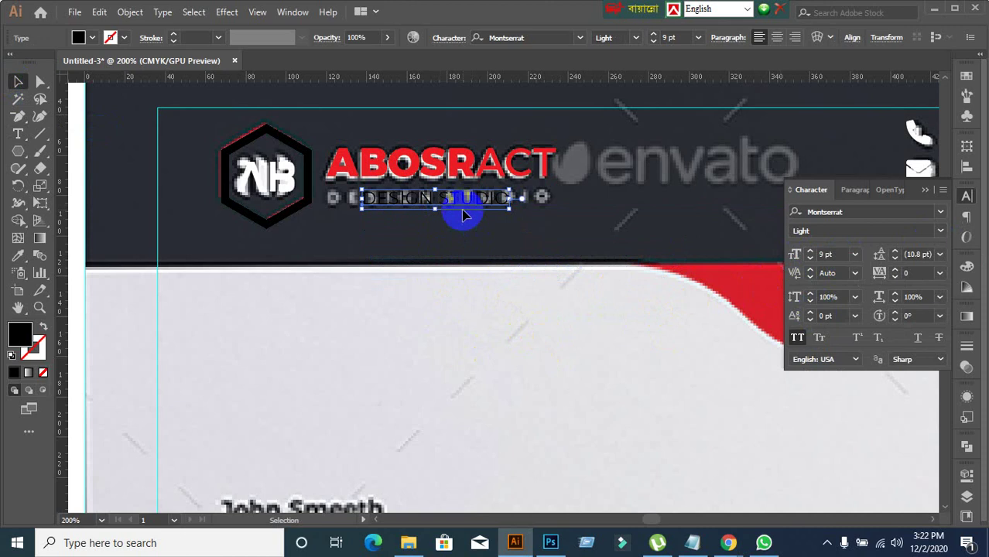
- Place two vertical ruler guides, one at each end of the "ABOSRACT" wordmark
click(380, 151)
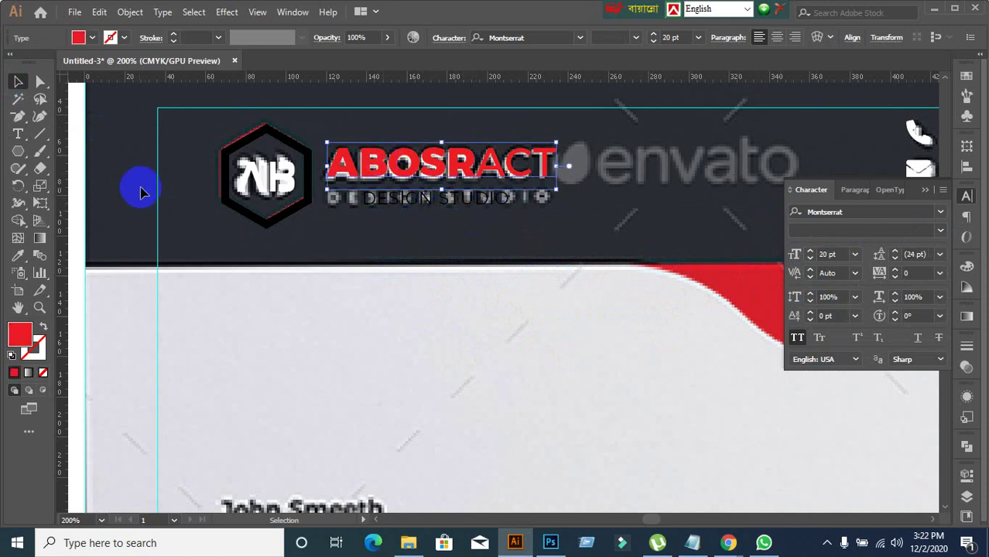
key(ctrl+shift+a)
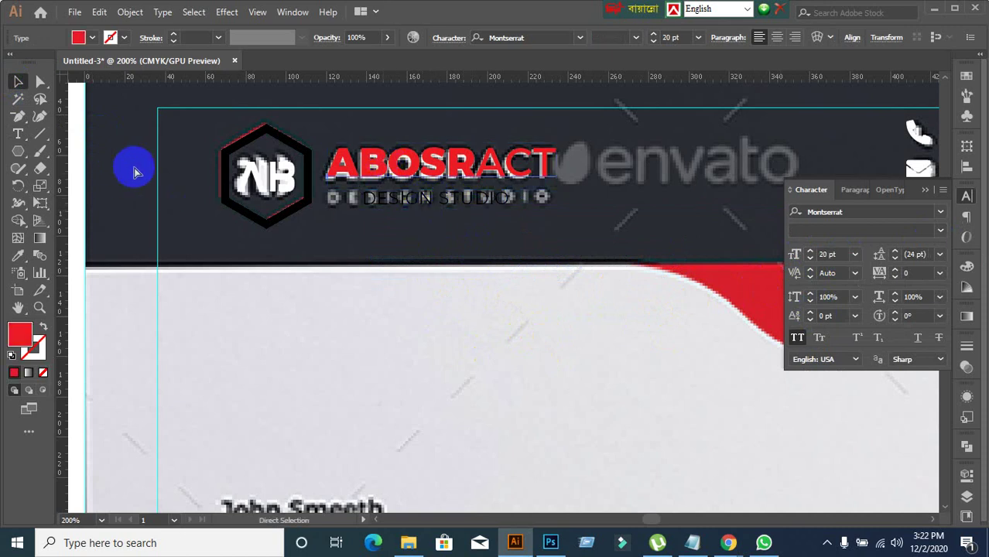
key(ctrl+z)
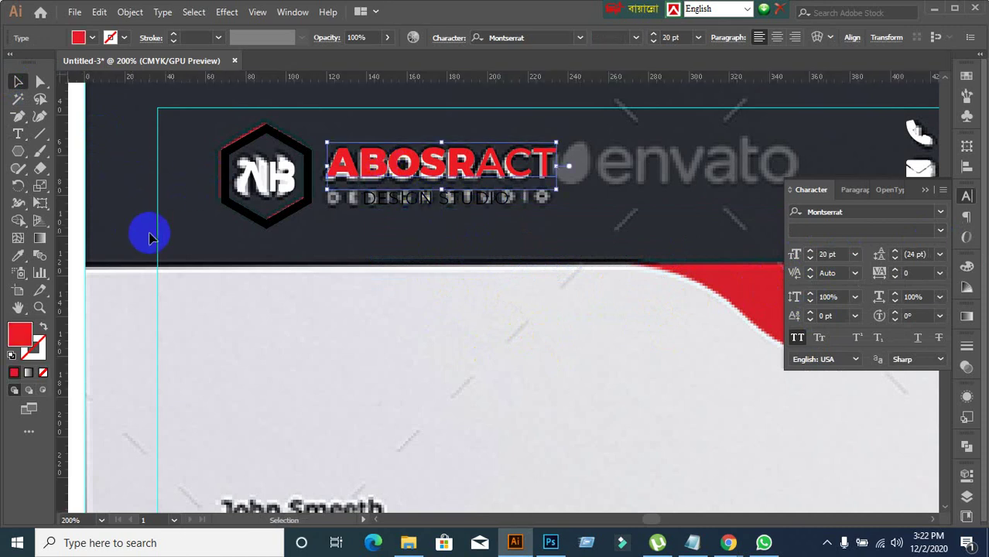
drag(63, 173, 331, 174)
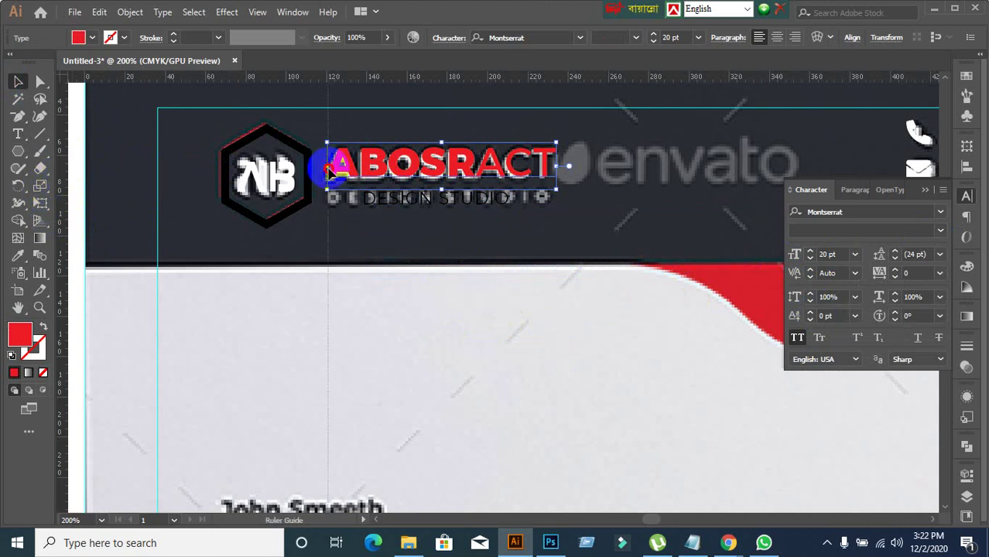
key(ctrl+z)
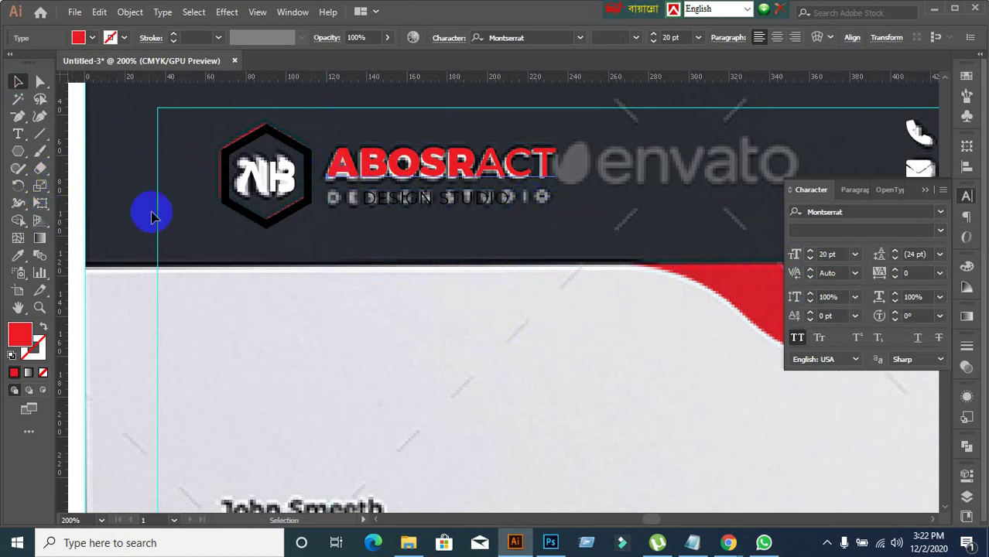
drag(64, 195, 328, 145)
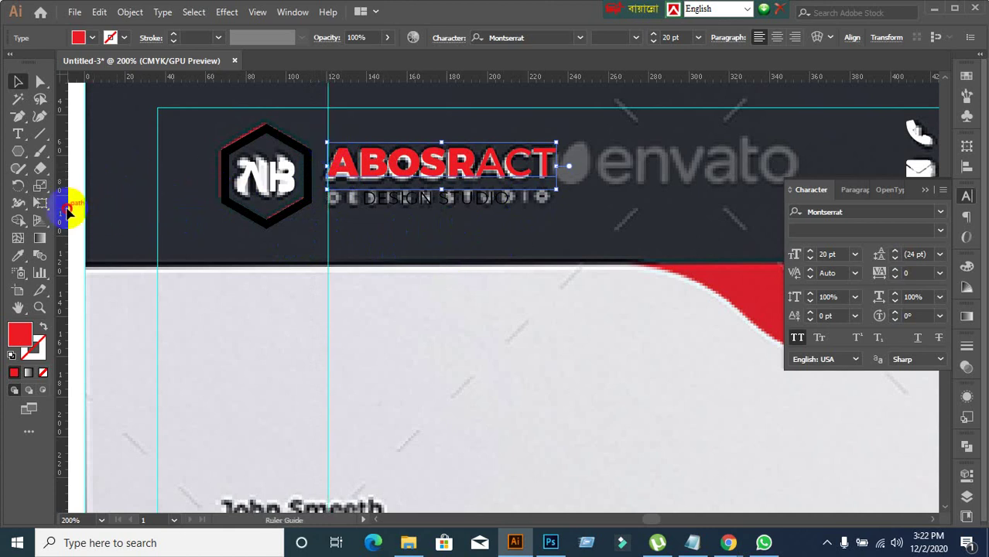
drag(68, 208, 558, 194)
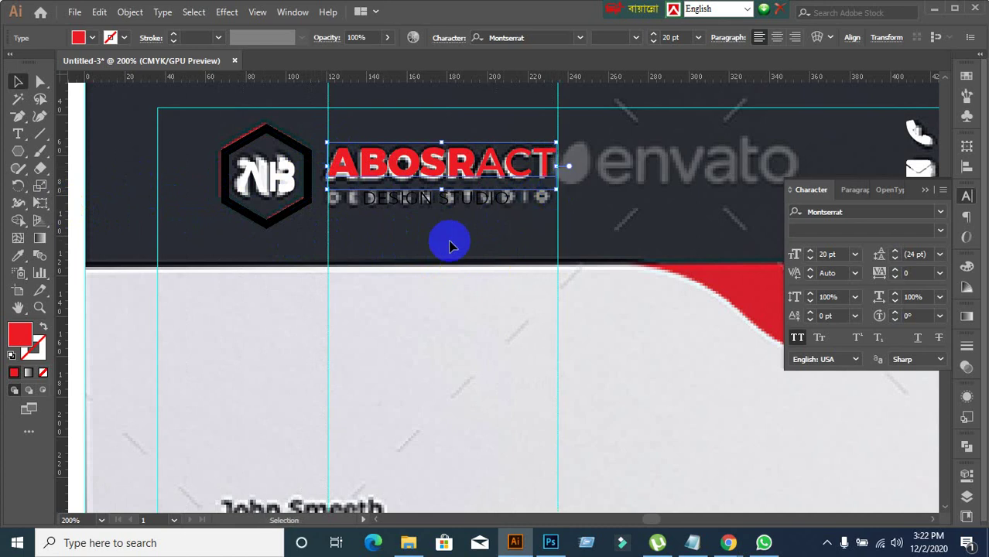
- Fill the "DESIGN STUDIO" tagline with red and move it to start at the guide on the wordmark's left edge
click(400, 209)
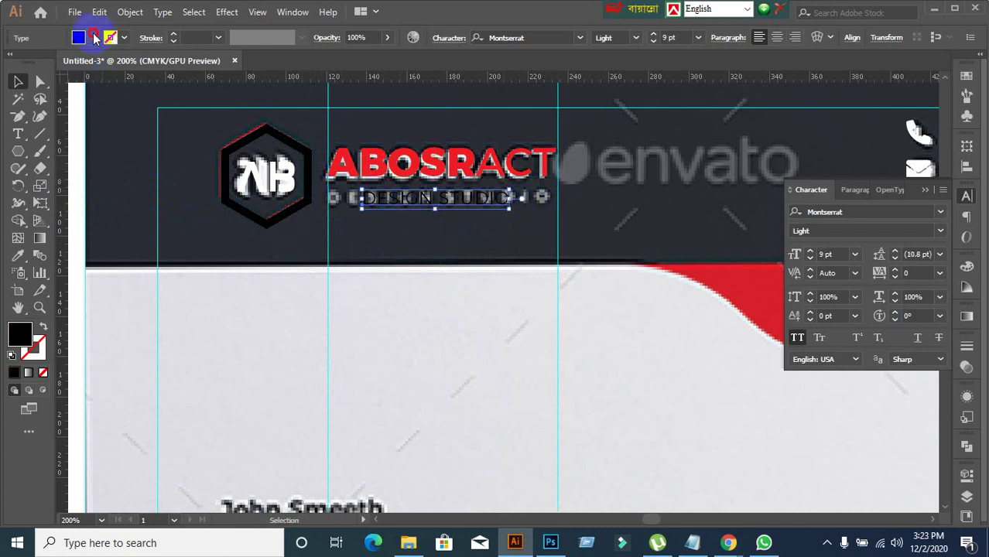
click(94, 38)
click(53, 65)
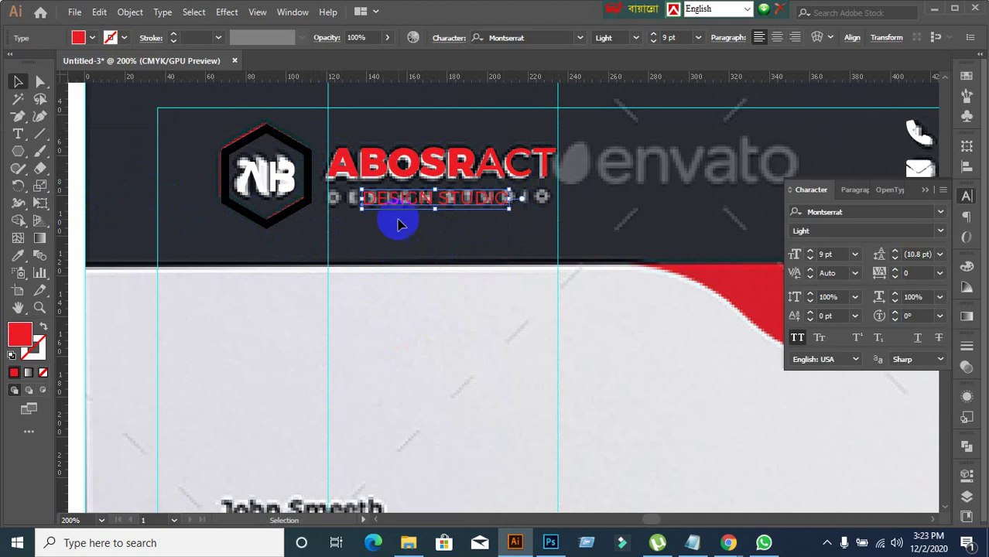
click(397, 254)
drag(386, 205, 359, 213)
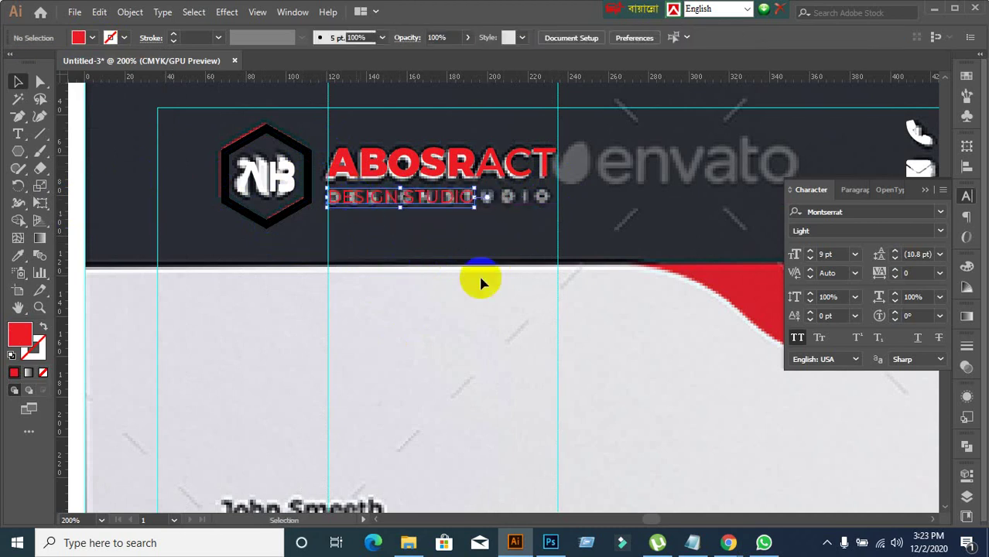
- Increase the tracking of the "DESIGN STUDIO" tagline to 372 so it spans the width between the two wordmark guides
click(927, 271)
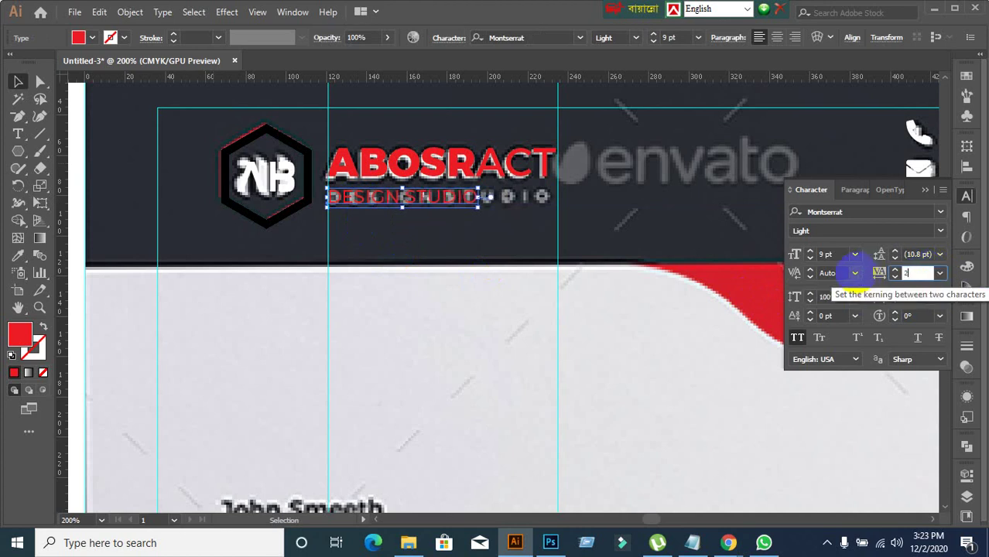
key(Return)
click(923, 273)
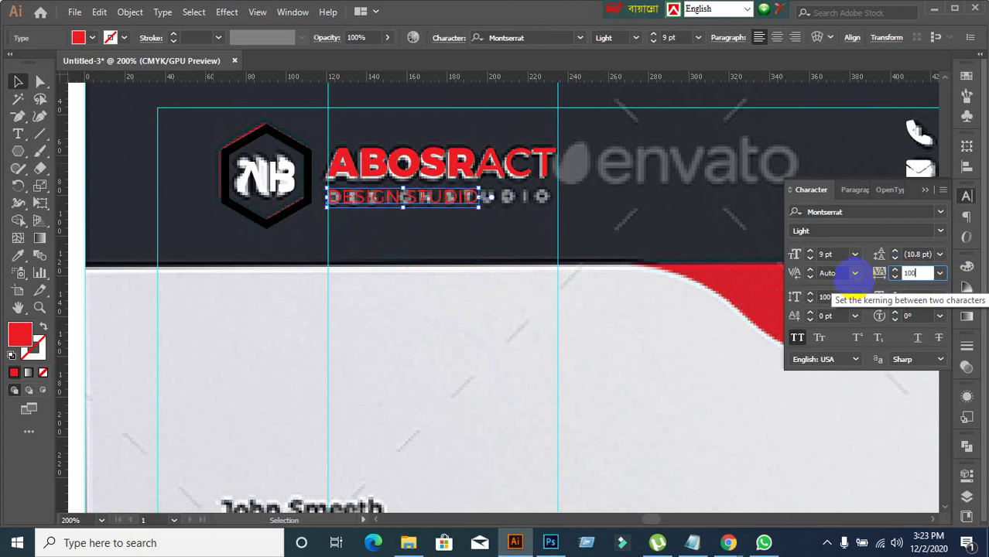
key(Return)
click(917, 272)
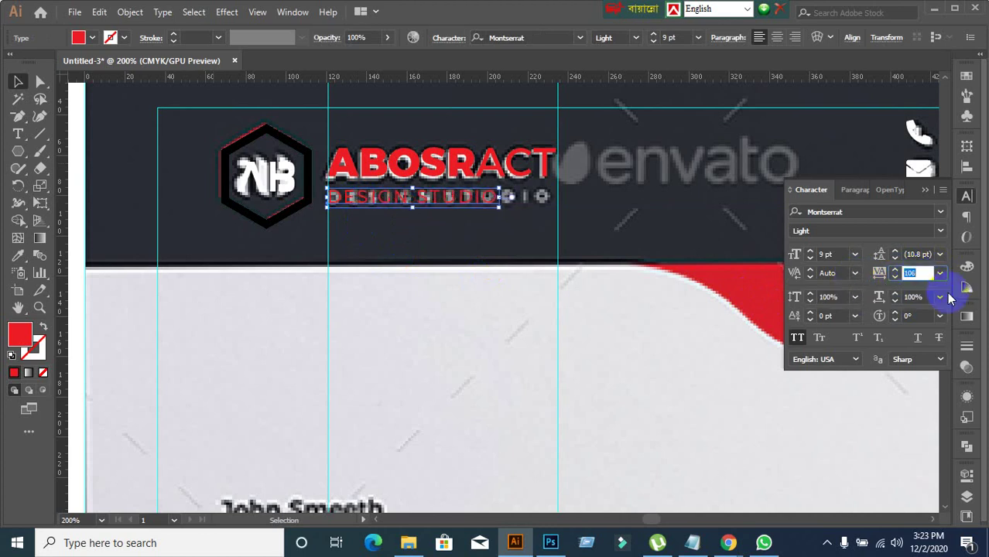
key(Up)
key(Up)
key(Up)
key(Up)
key(Up)
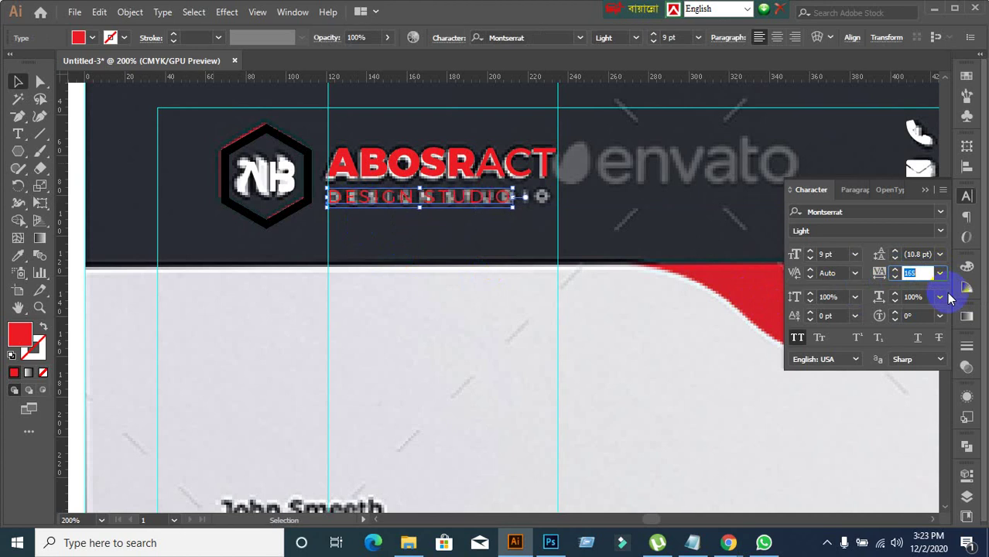
key(Up)
key(Up)
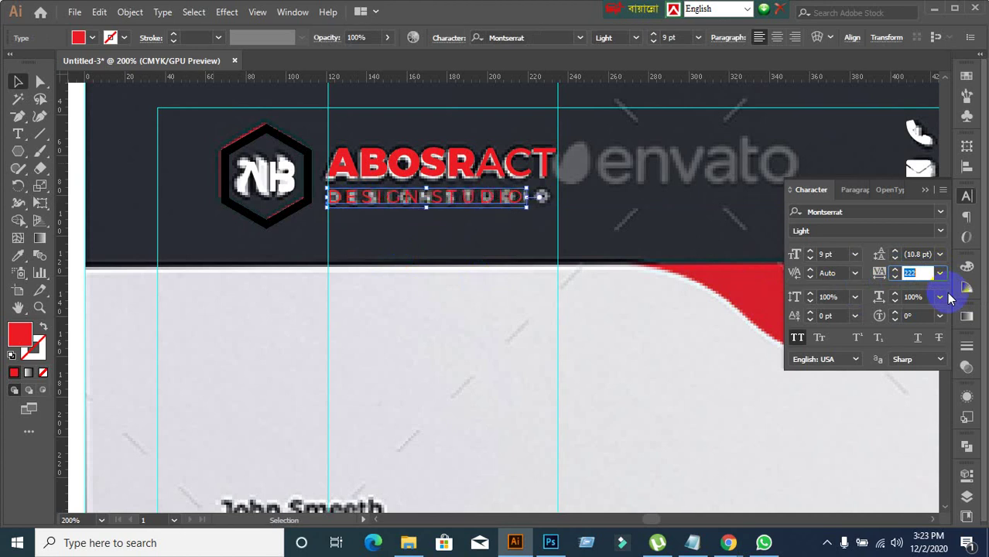
key(Up)
key(Up)
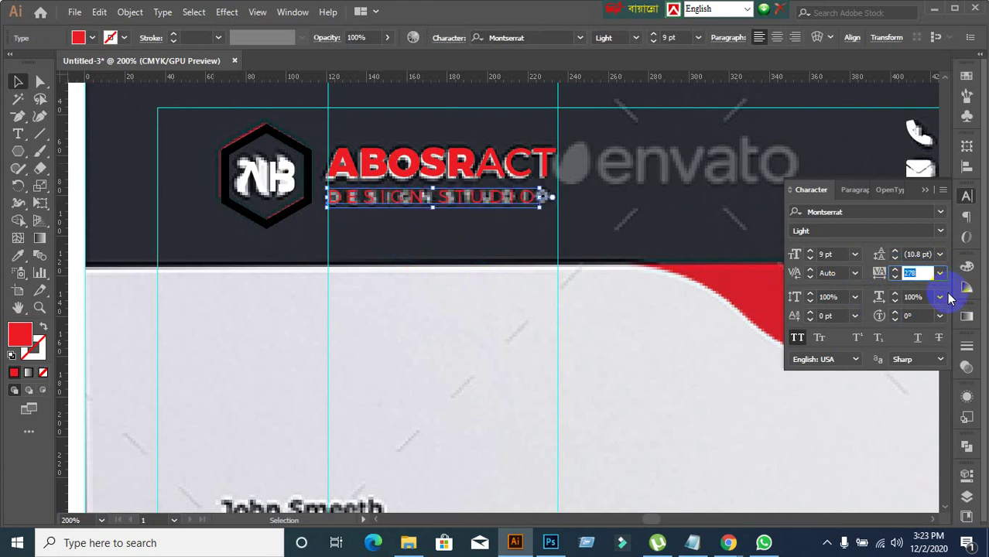
key(Up)
key(Up)
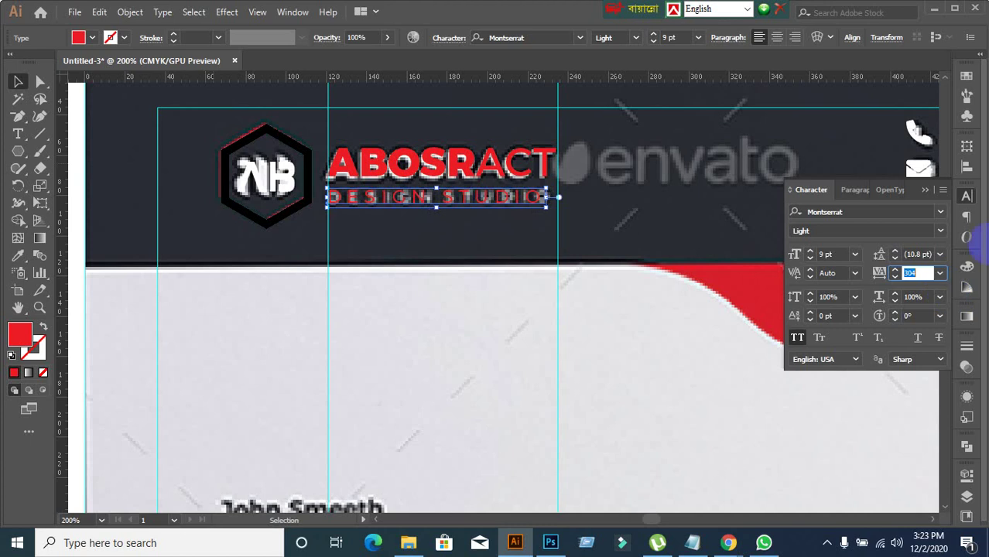
key(Up)
key(Up)
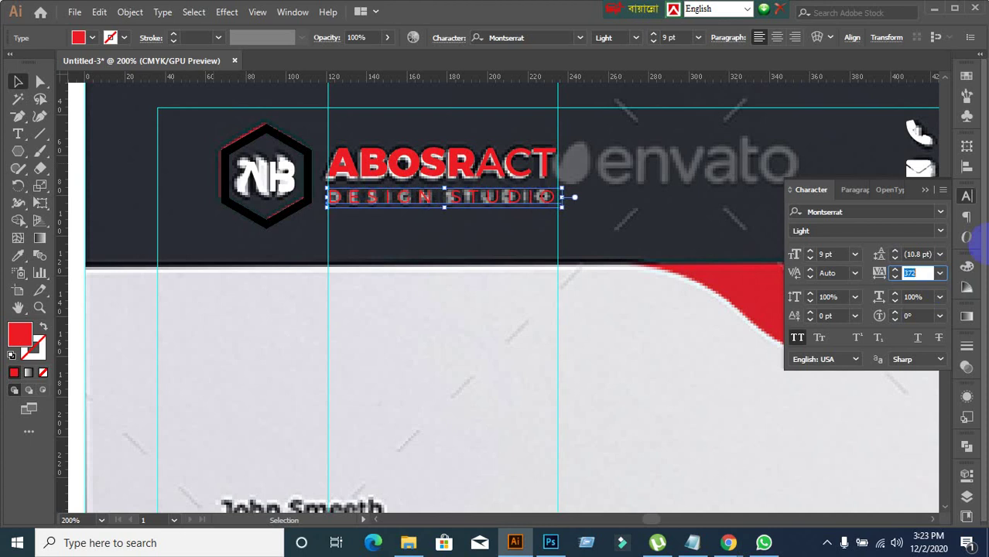
click(430, 302)
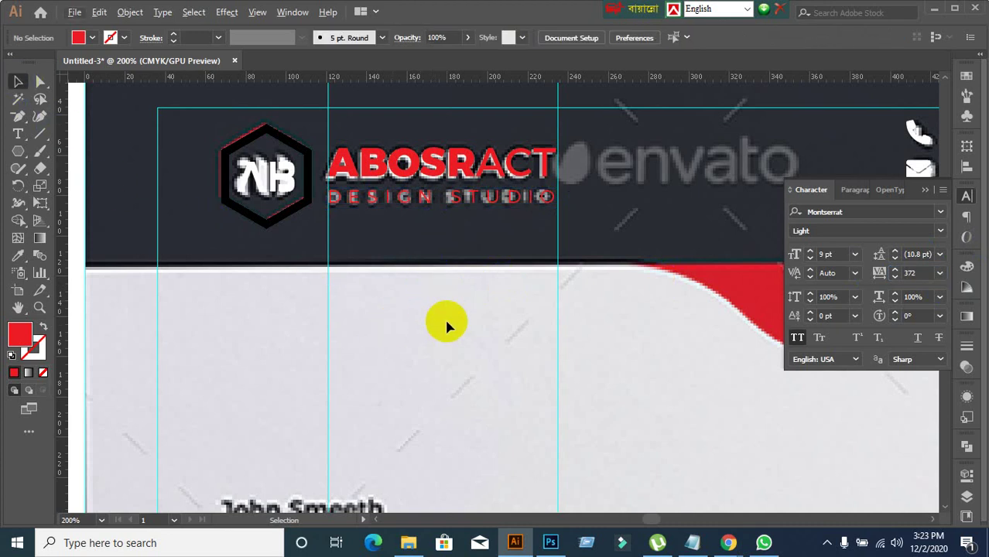
- Move the reference image off the artboard to its left and bring back the coloured header shapes behind the logo
scroll(446, 325, down, 3)
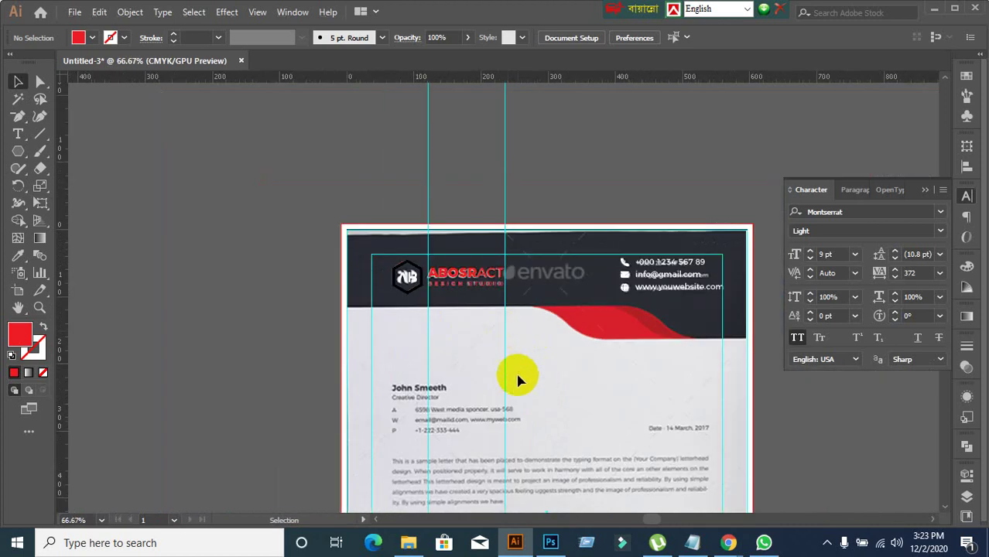
drag(518, 379, 536, 221)
key(ctrl+a)
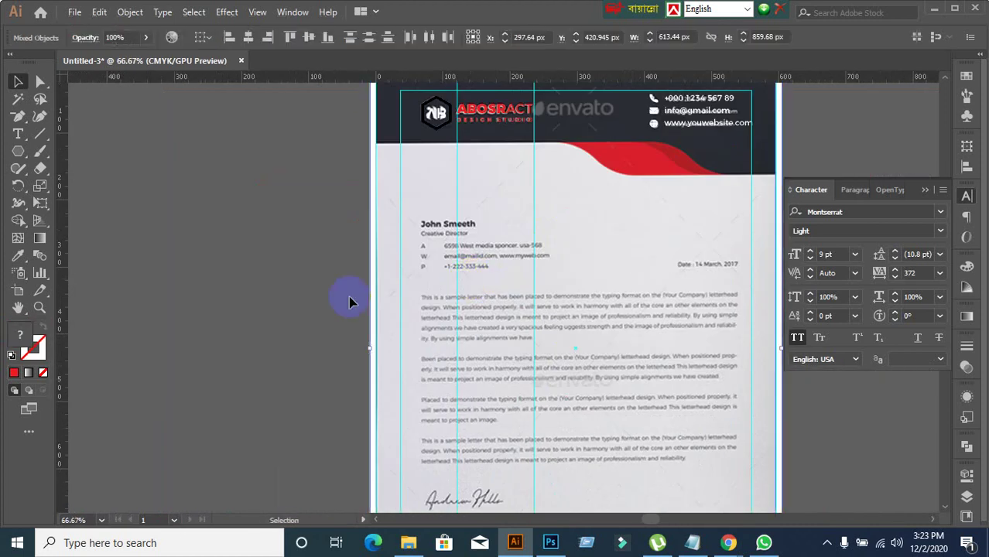
click(291, 300)
scroll(291, 300, down, 1)
drag(514, 239, 124, 203)
click(322, 284)
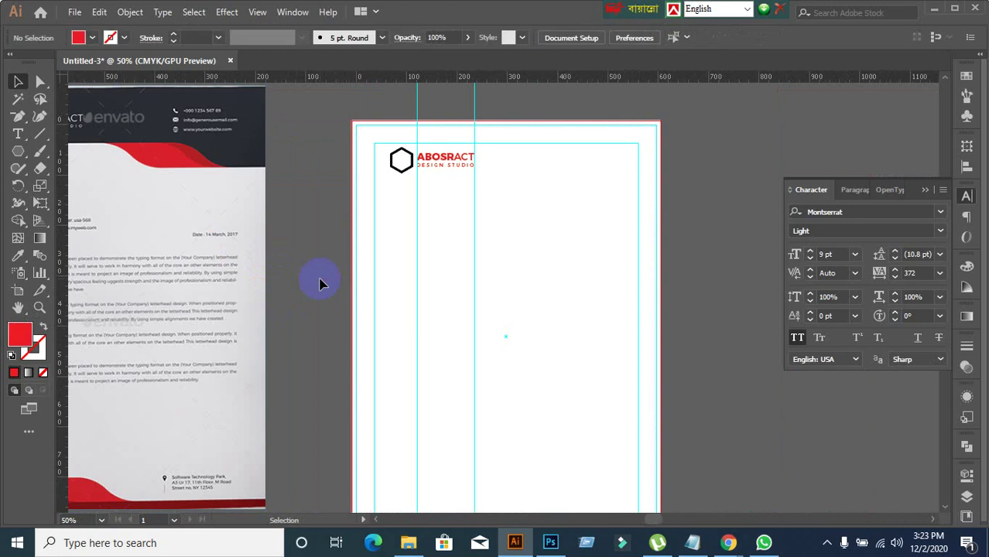
key(ctrl+f)
click(333, 272)
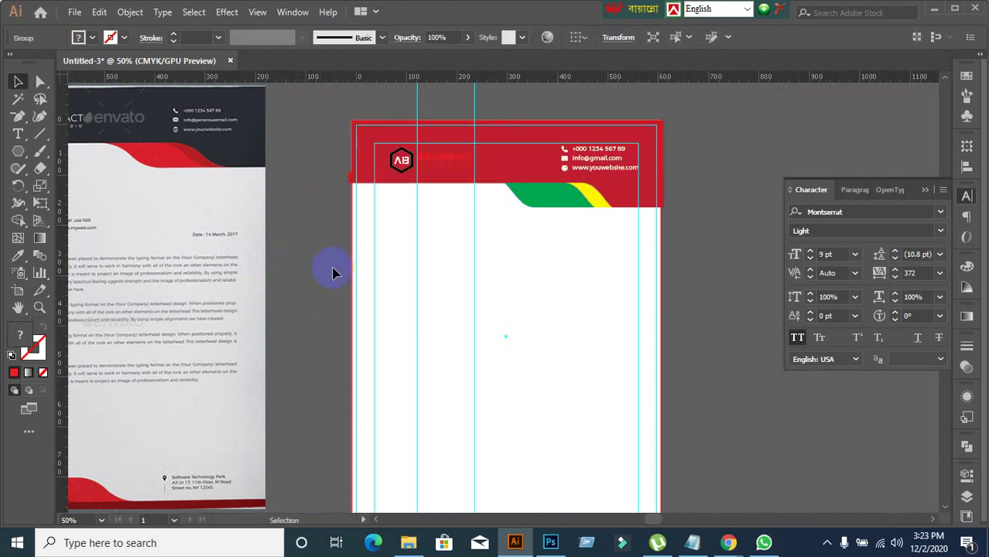
- Fill the header shape group with the dark navy sampled from the reference image's header using the Eyedropper
scroll(333, 273, down, 1)
drag(246, 280, 309, 311)
scroll(324, 232, up, 1)
click(526, 218)
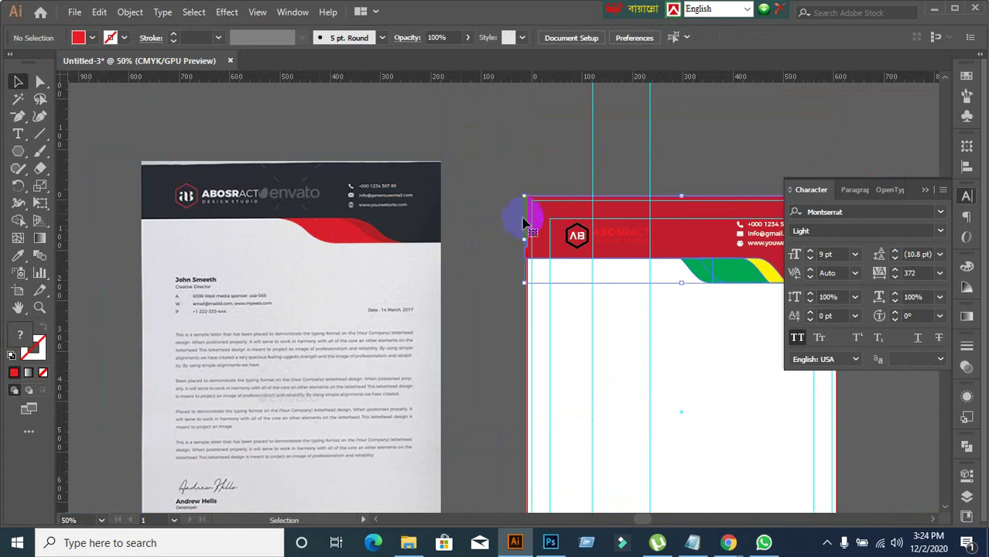
click(18, 254)
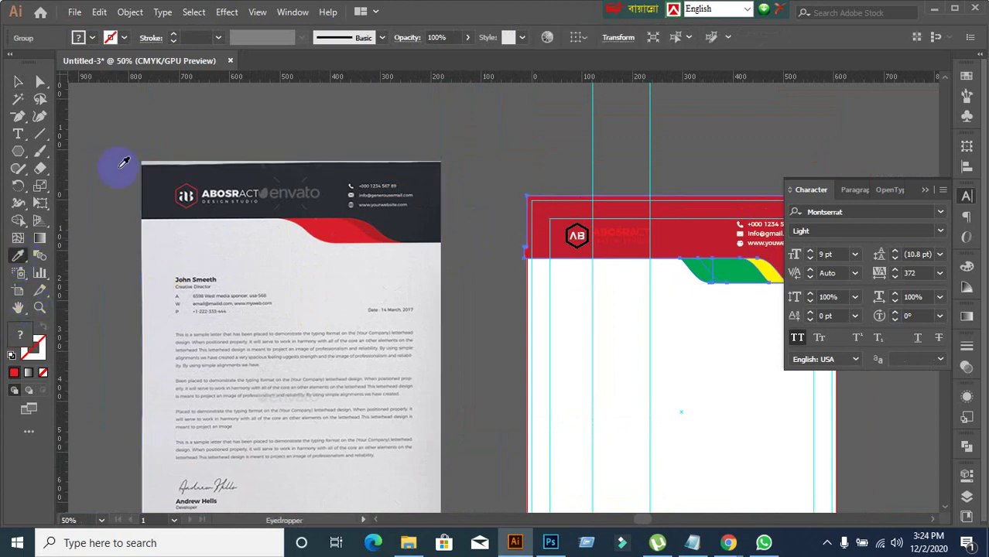
click(160, 164)
click(18, 82)
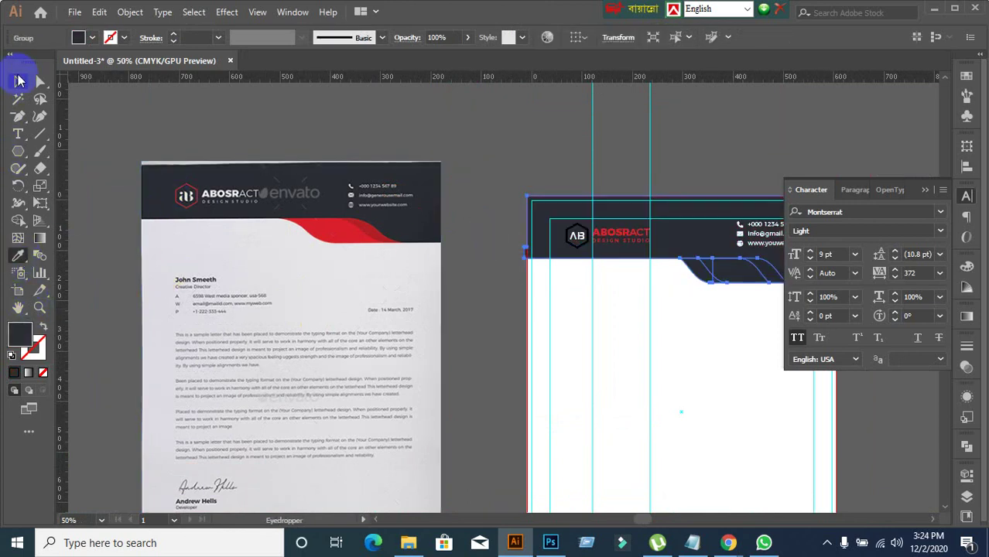
click(470, 302)
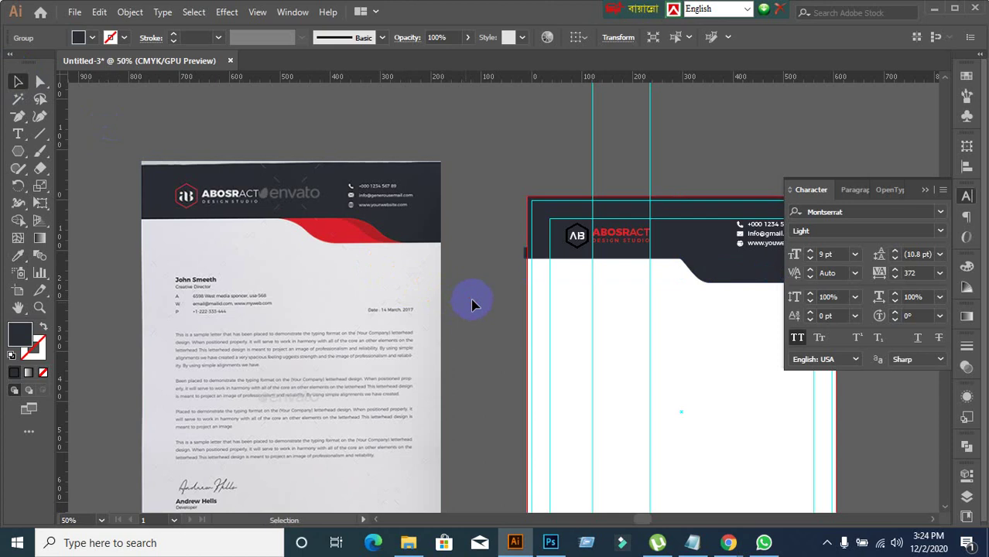
- Expand the logo's hexagon outline into shapes with both Fill and Stroke included
scroll(539, 300, up, 1)
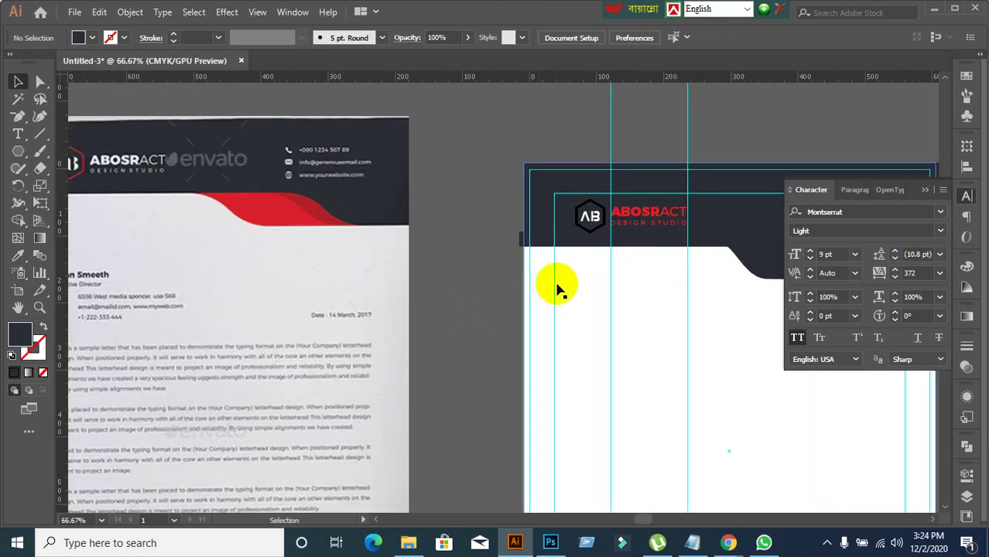
click(590, 234)
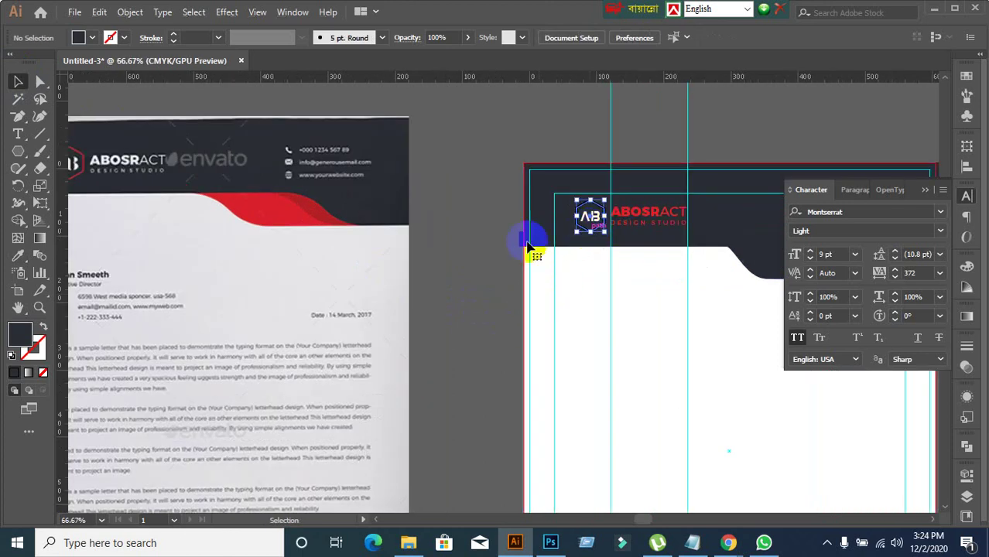
click(129, 11)
click(192, 176)
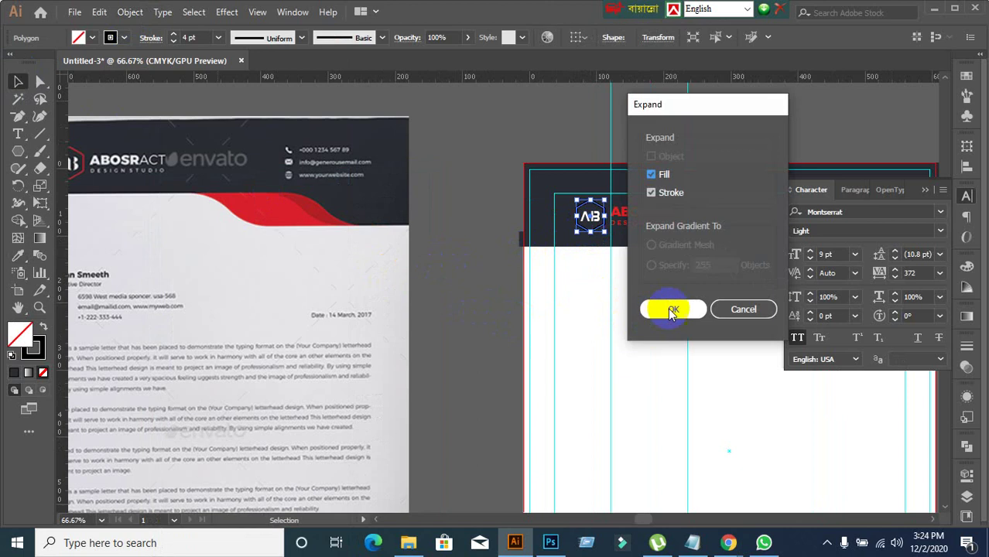
click(664, 308)
click(542, 298)
- Select the "AB" lettering together with the expanded hexagon and align them on their horizontal centres
scroll(585, 214, up, 2)
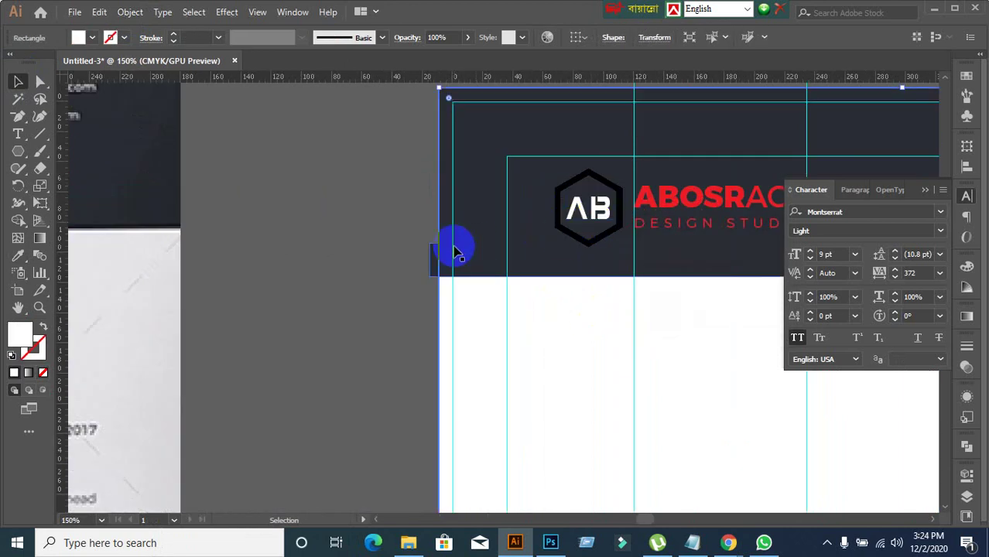
click(383, 240)
click(574, 211)
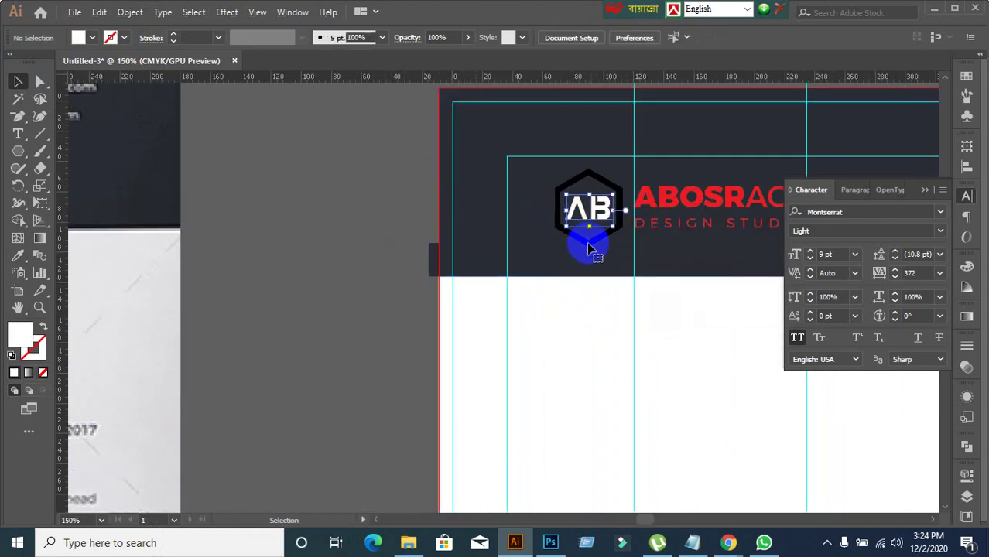
shift+click(590, 247)
shift+click(588, 243)
shift+click(589, 243)
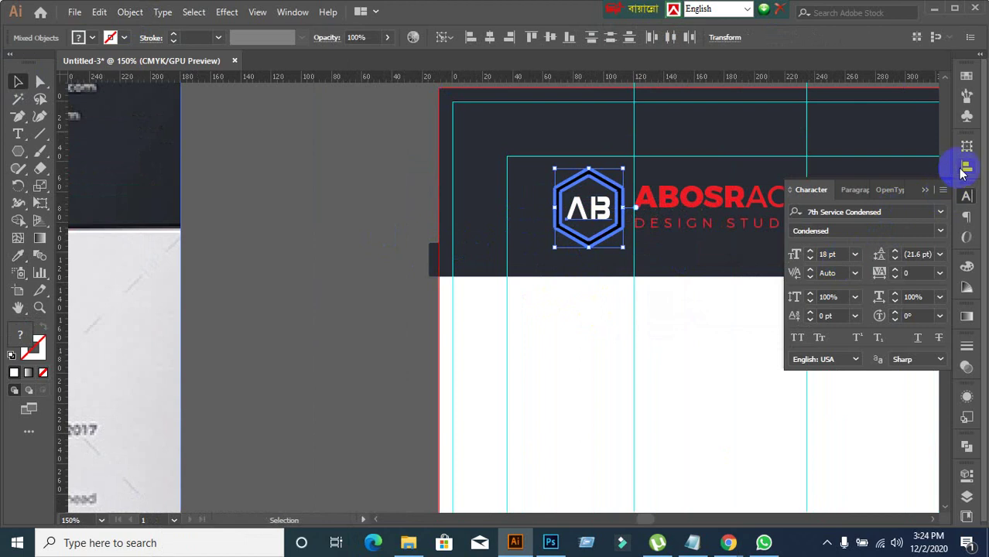
click(962, 168)
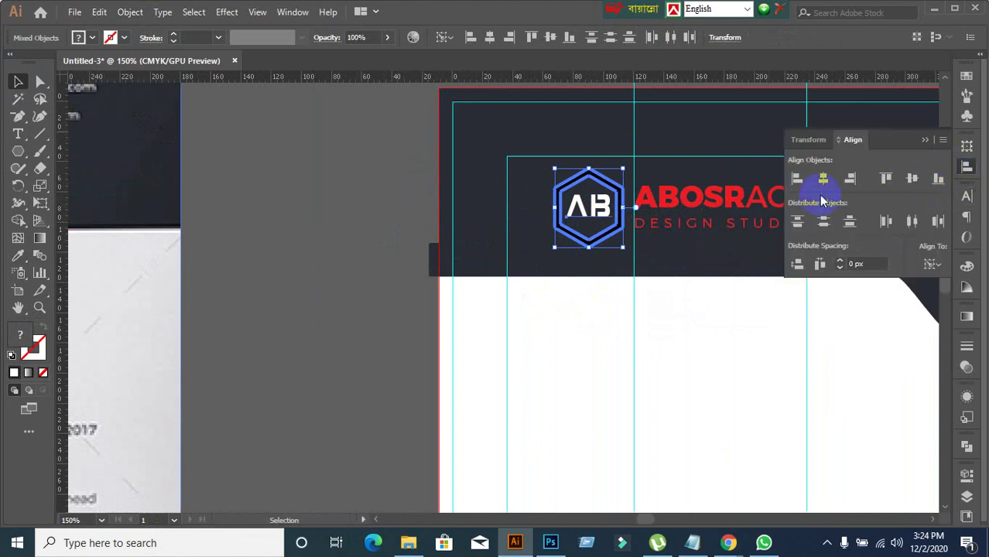
click(823, 180)
click(172, 325)
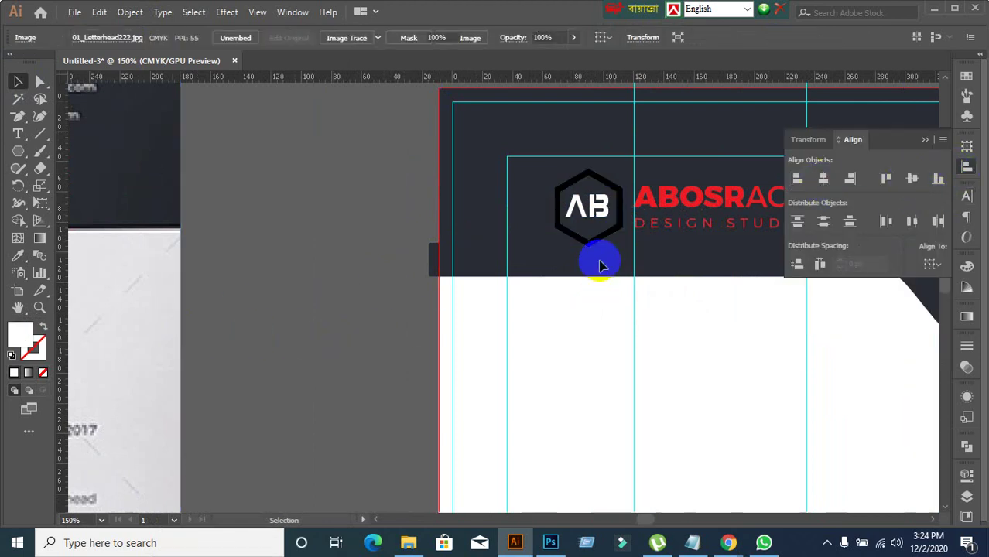
- Convert the "AB" lettering inside the logo's hexagon to outlines
click(606, 217)
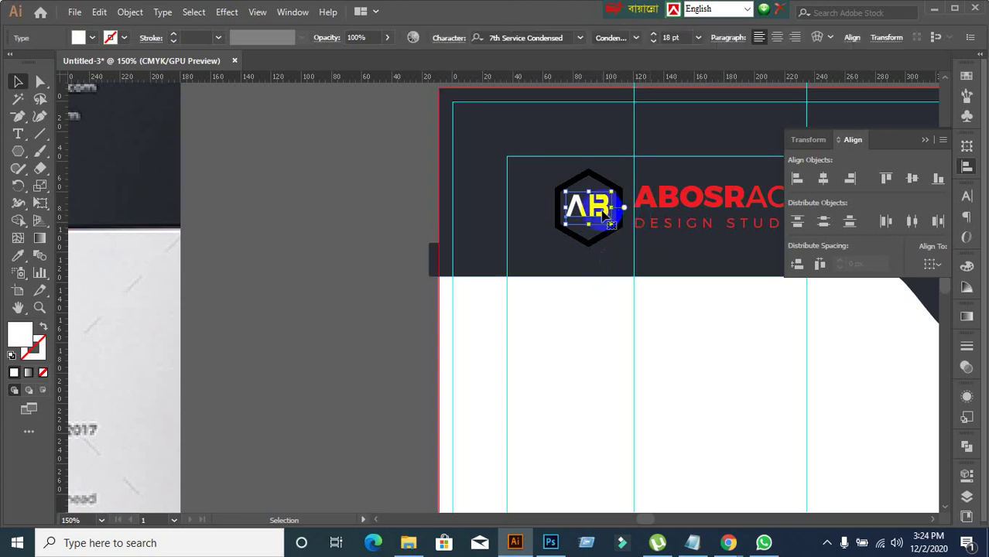
right_click(606, 218)
click(640, 310)
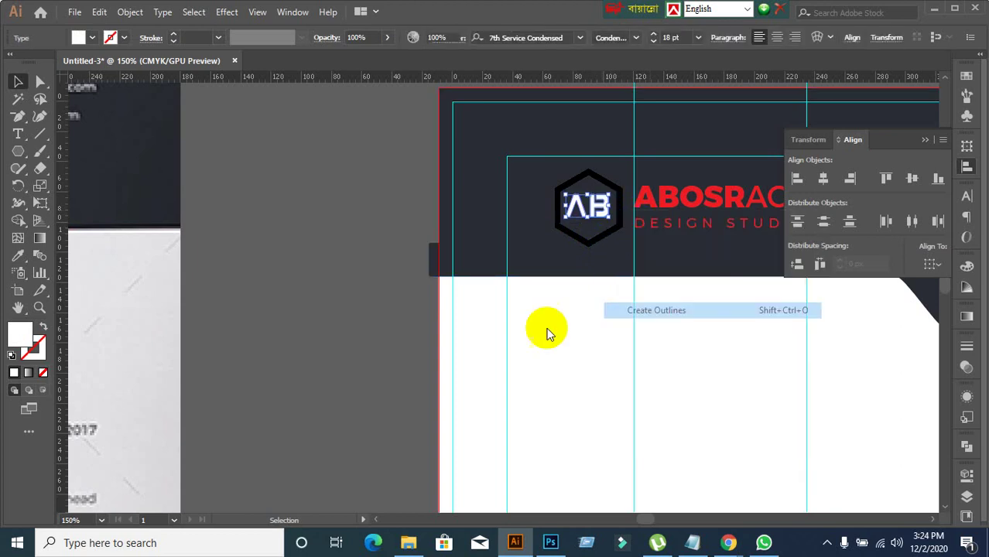
click(451, 319)
click(592, 243)
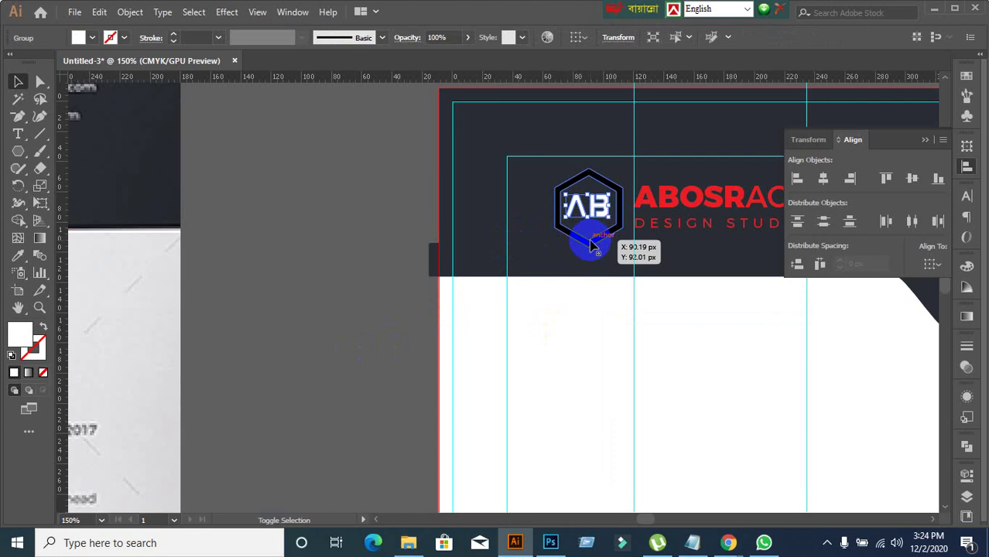
shift+click(591, 245)
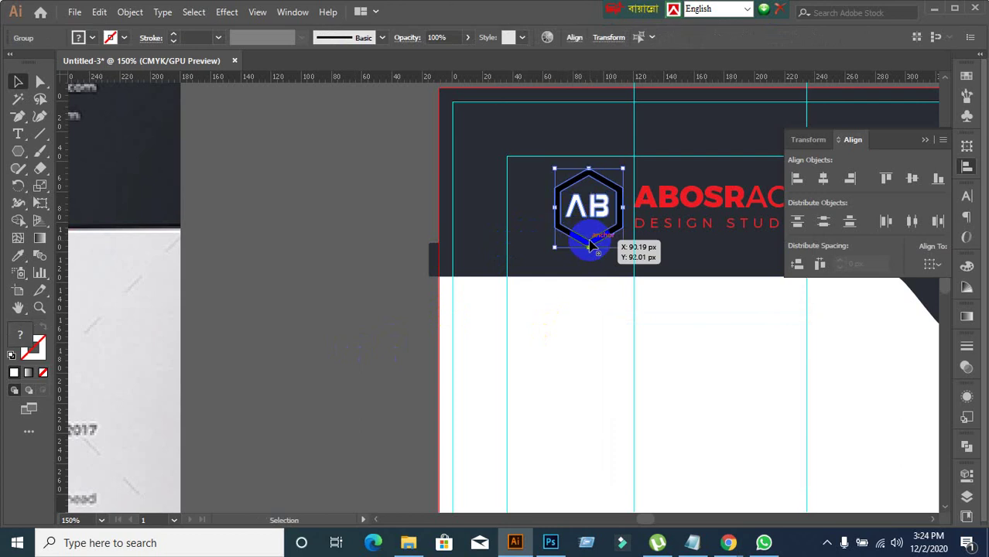
double_click(591, 246)
click(274, 239)
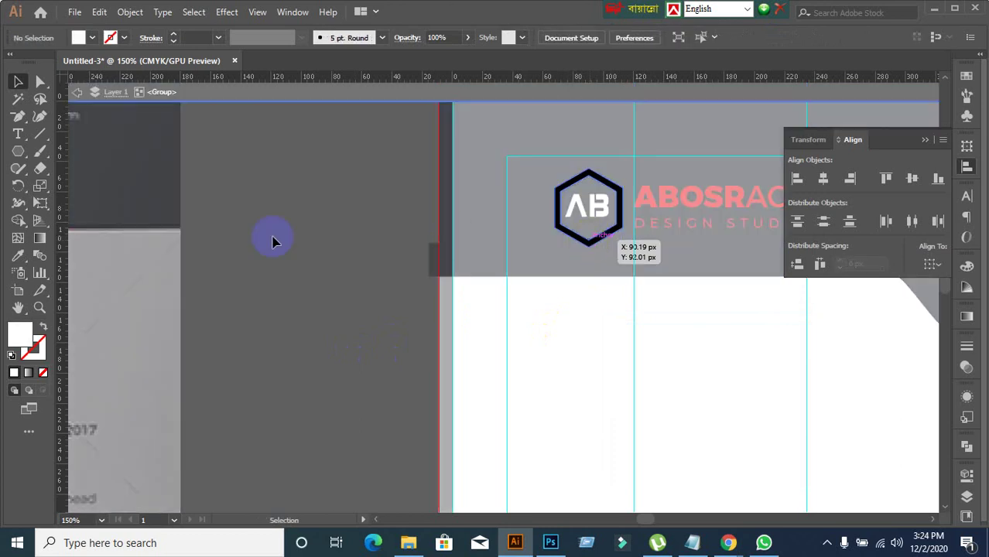
click(77, 93)
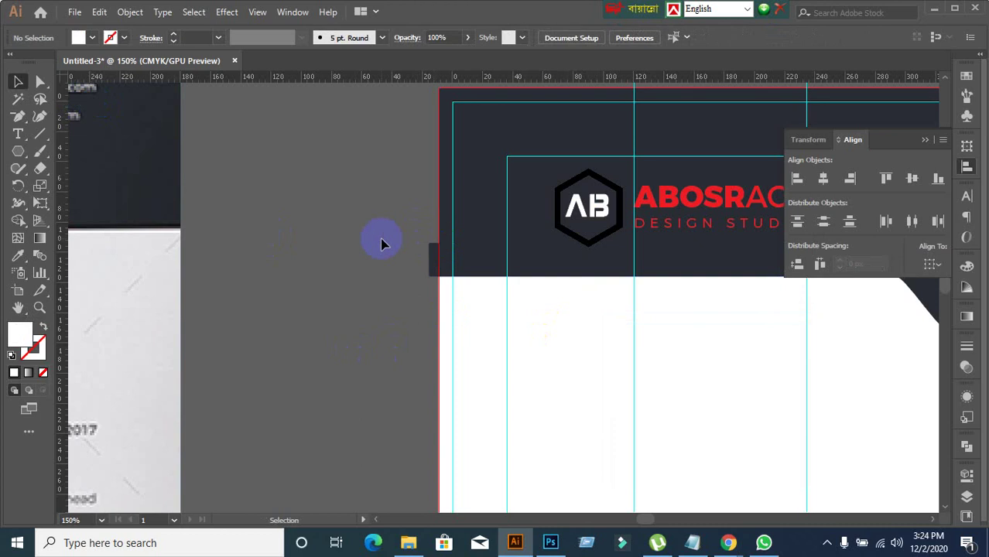
- Select the outlined "AB" together with the hexagon and align both on their vertical and horizontal centres
click(588, 237)
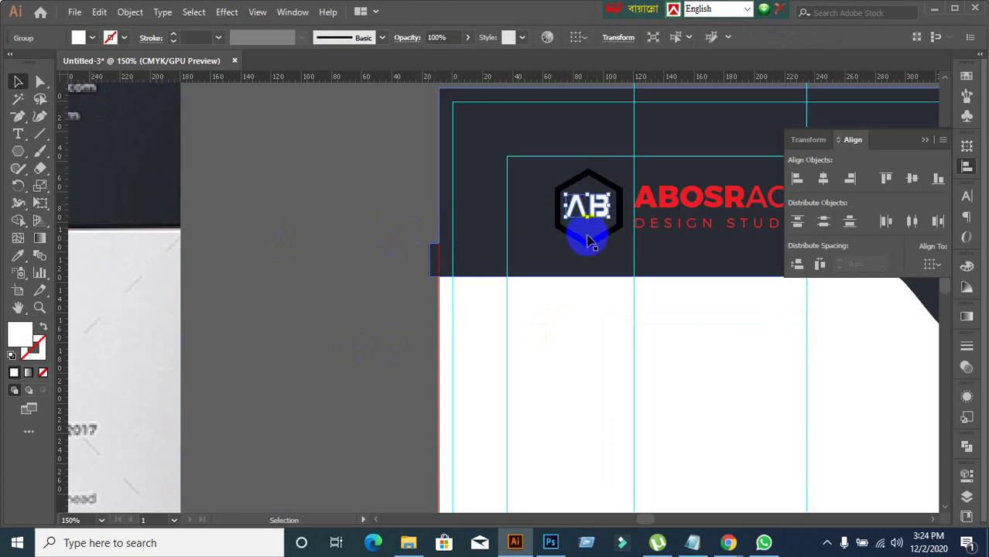
drag(588, 241, 589, 245)
shift+click(588, 242)
click(589, 243)
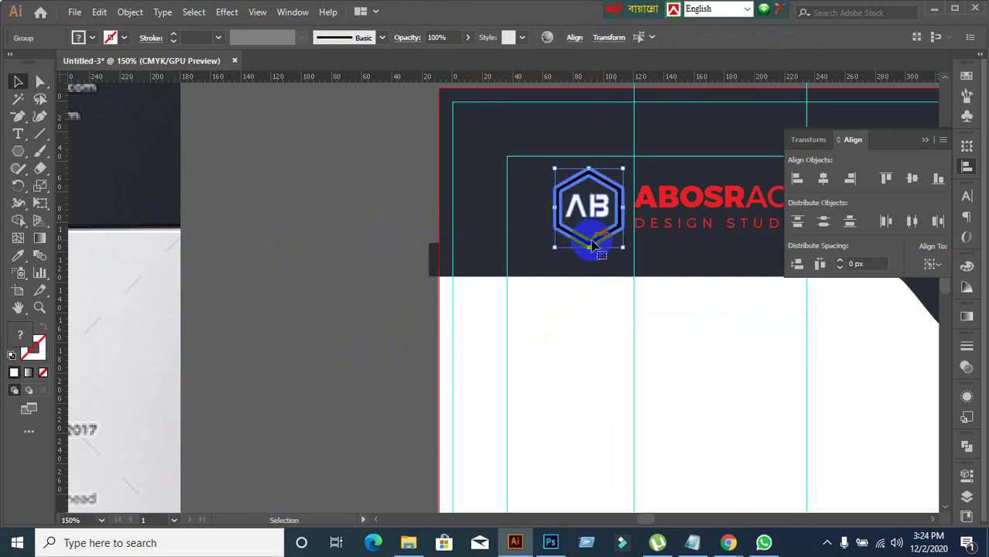
click(912, 180)
click(823, 179)
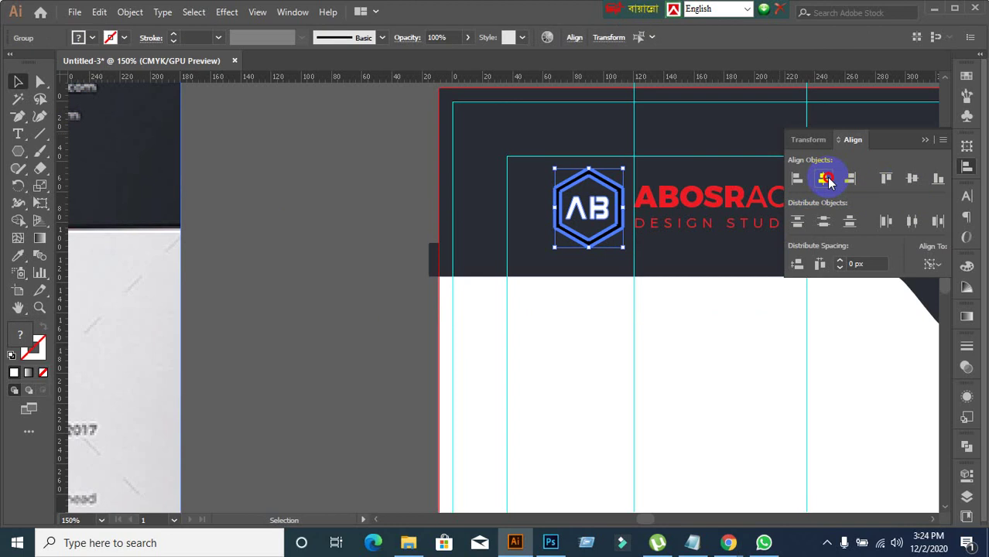
click(520, 311)
- Fill the "ABOSRACT" wordmark and the "DESIGN STUDIO" tagline with white
scroll(618, 342, down, 3)
scroll(545, 272, up, 2)
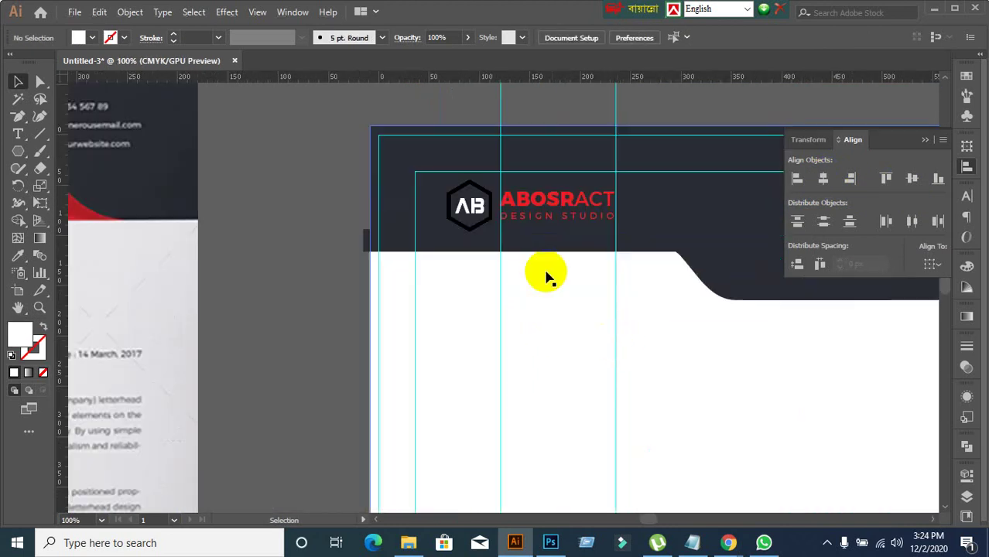
click(540, 219)
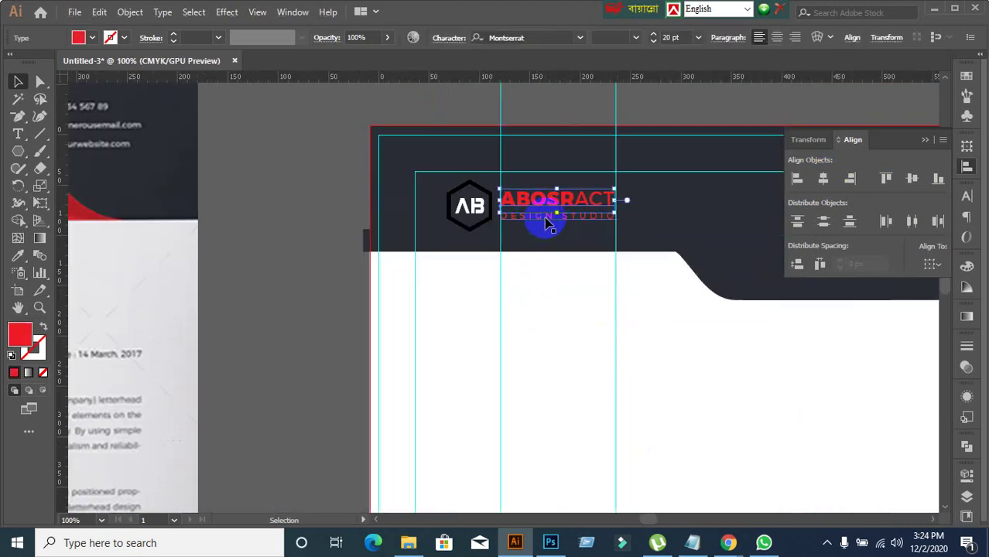
click(277, 320)
scroll(278, 319, down, 2)
drag(278, 316, 446, 283)
scroll(515, 263, up, 2)
click(519, 201)
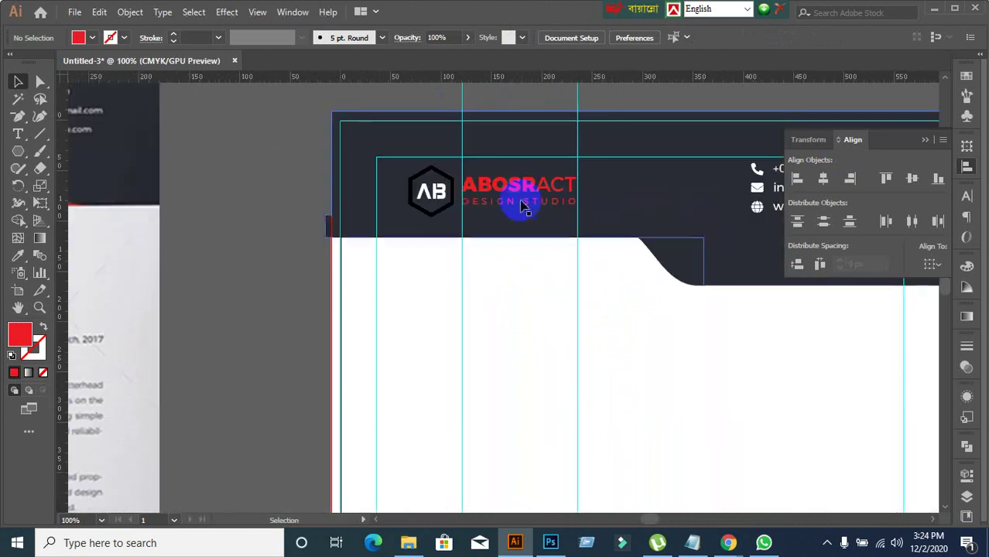
click(525, 203)
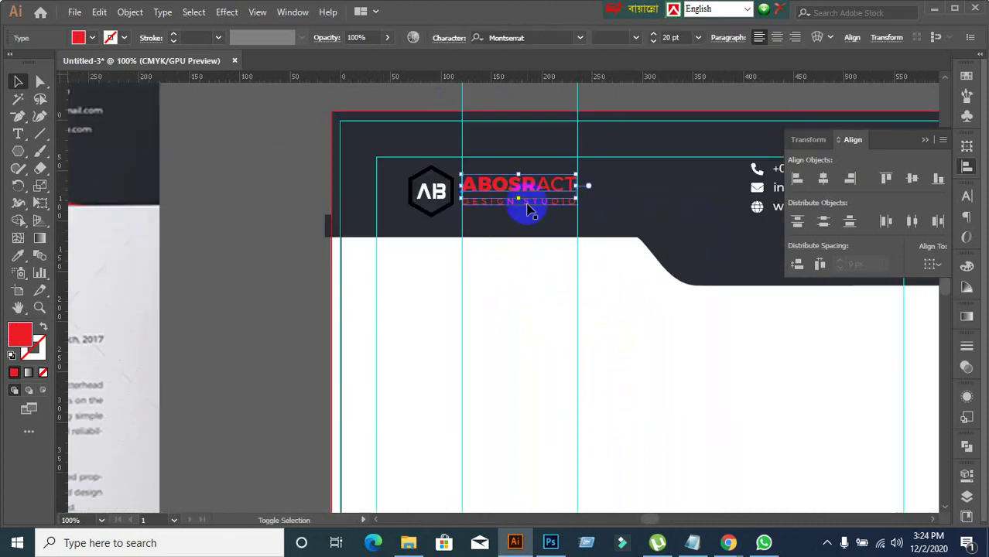
shift+click(534, 208)
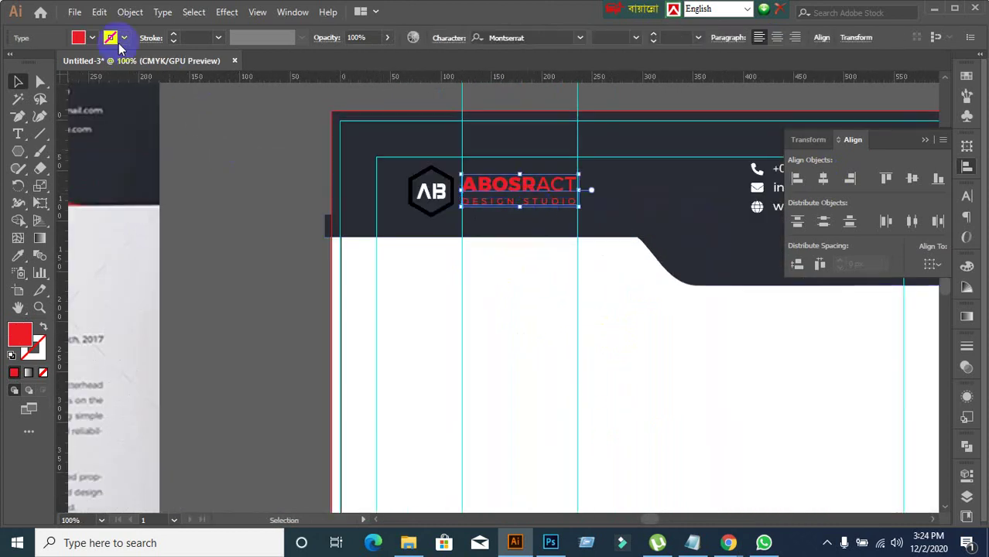
click(92, 38)
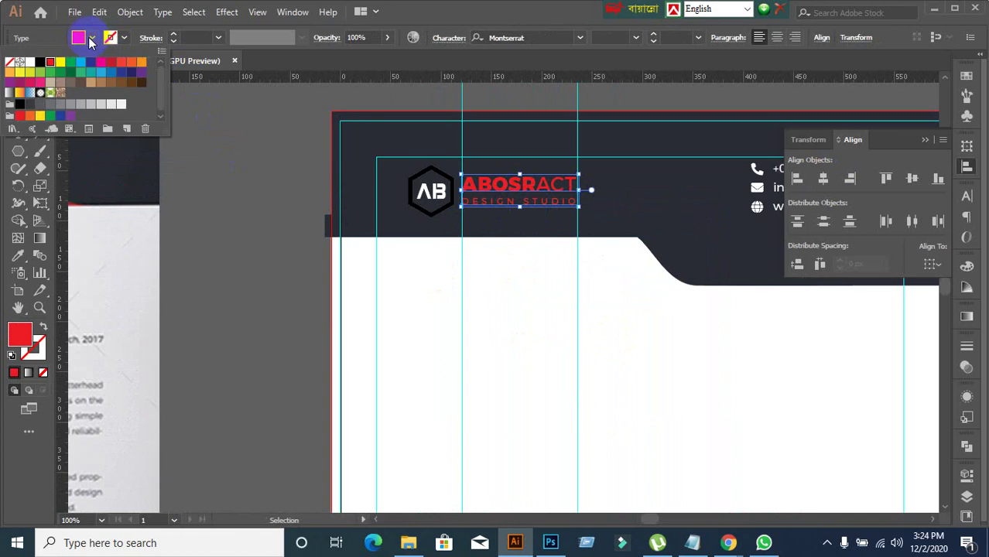
click(27, 62)
click(259, 308)
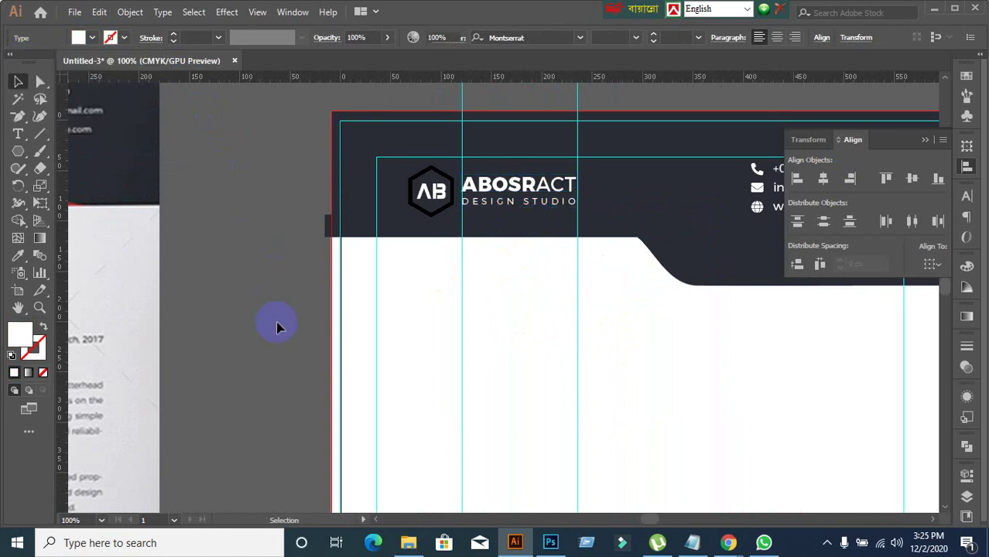
- Fill the logo's hexagon with the red sampled from the reference image's header wave using the Eyedropper
scroll(276, 328, down, 2)
drag(367, 314, 565, 255)
drag(574, 180, 508, 243)
click(18, 256)
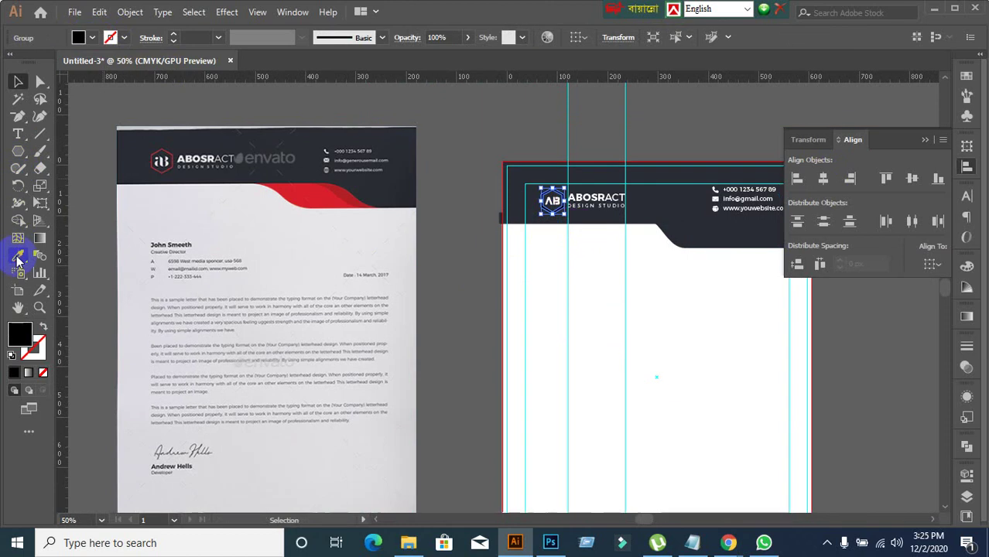
click(304, 192)
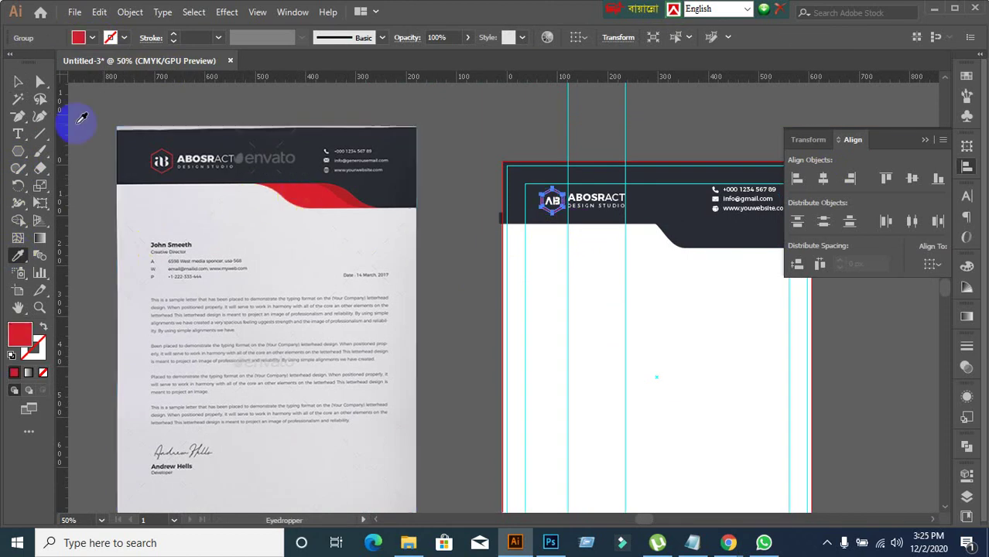
click(17, 81)
click(448, 295)
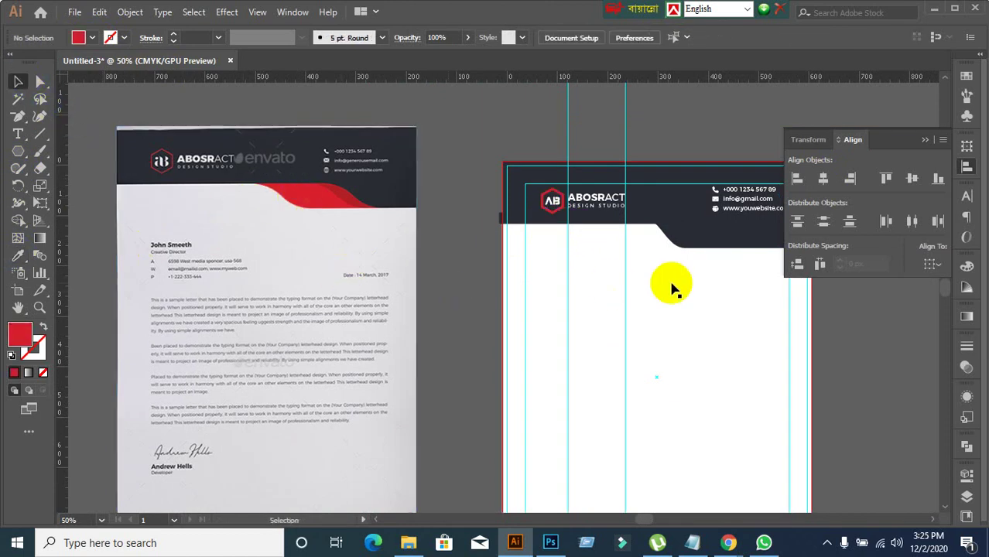
scroll(669, 282, up, 1)
drag(564, 240, 608, 320)
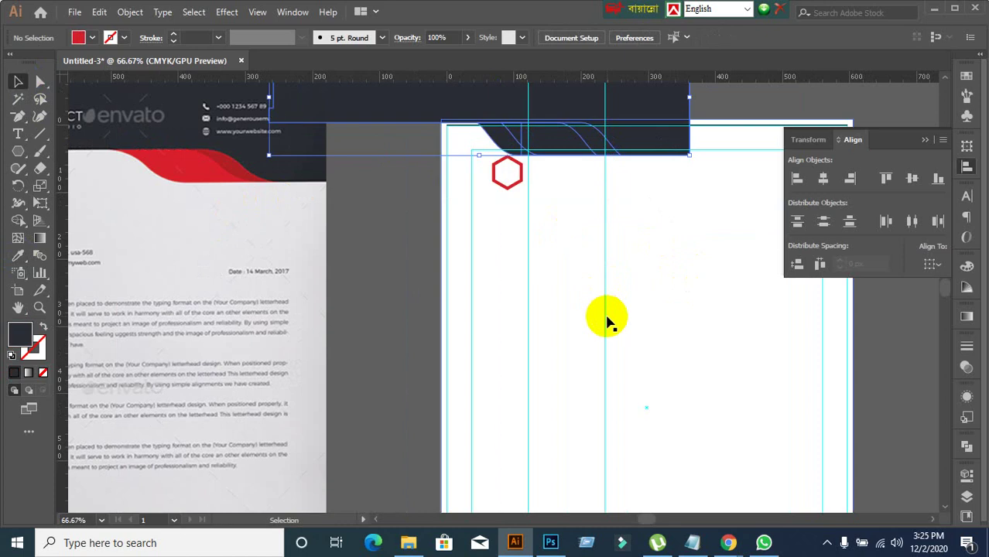
click(375, 303)
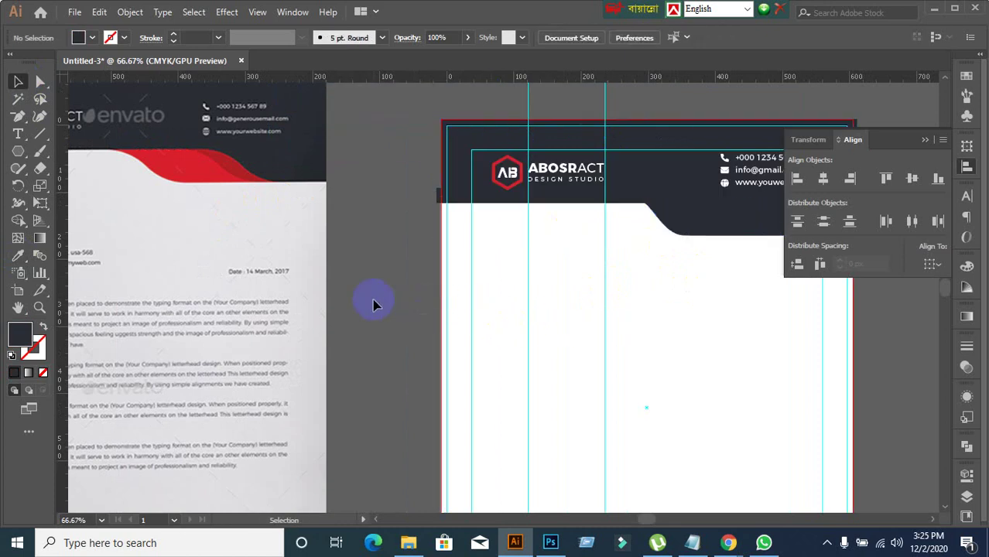
click(667, 223)
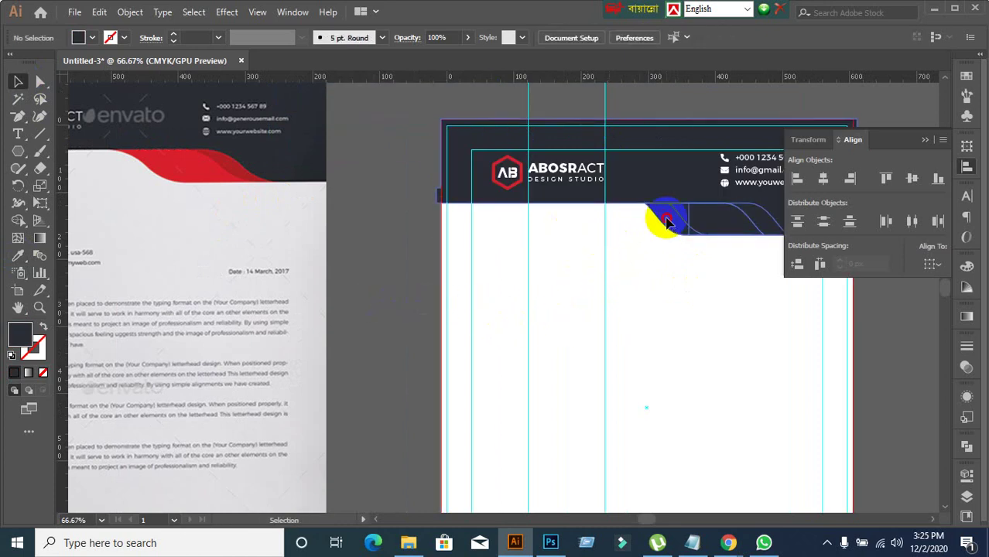
click(713, 271)
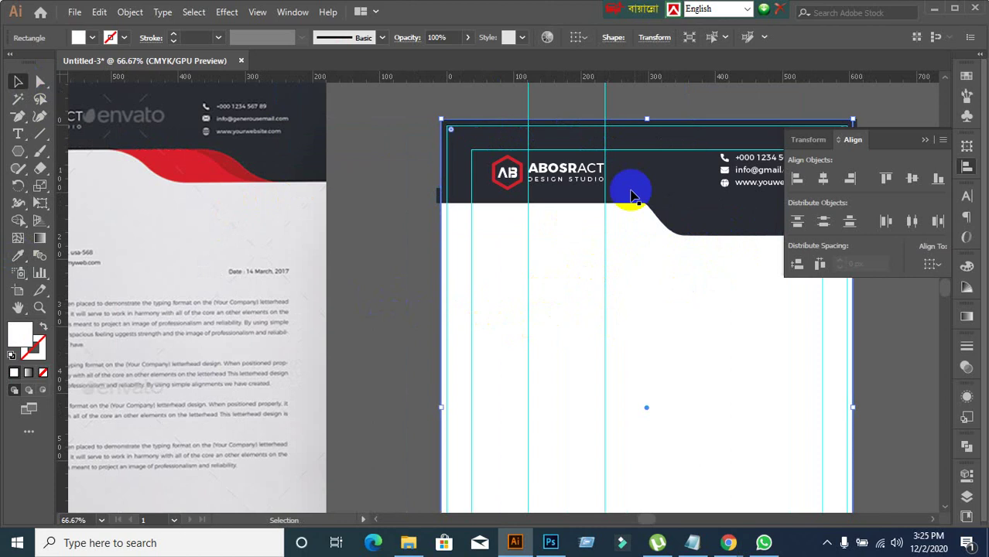
- Pick the front wave shape inside the header group and fill it with the bright red sampled from the reference image's wave
drag(47, 88, 111, 95)
click(372, 254)
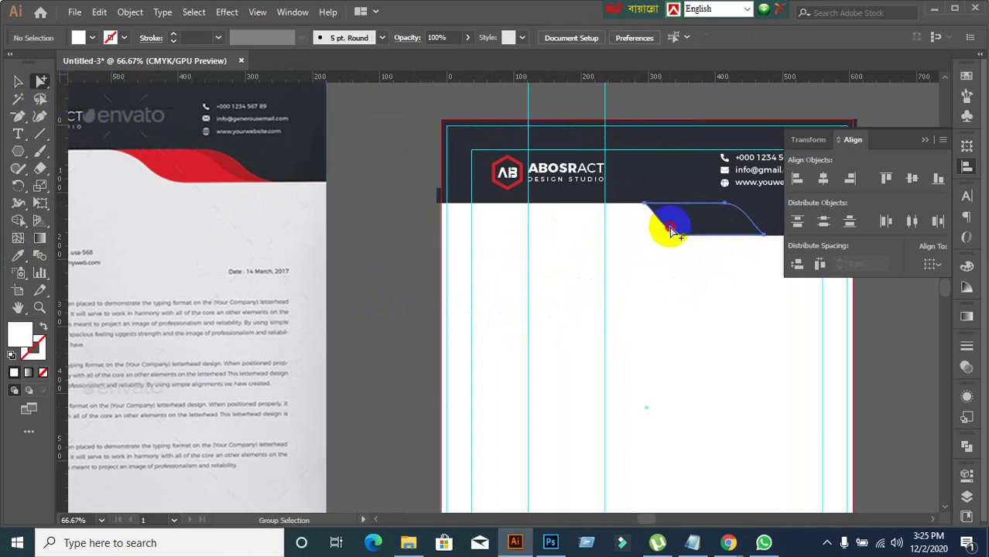
click(672, 231)
click(18, 81)
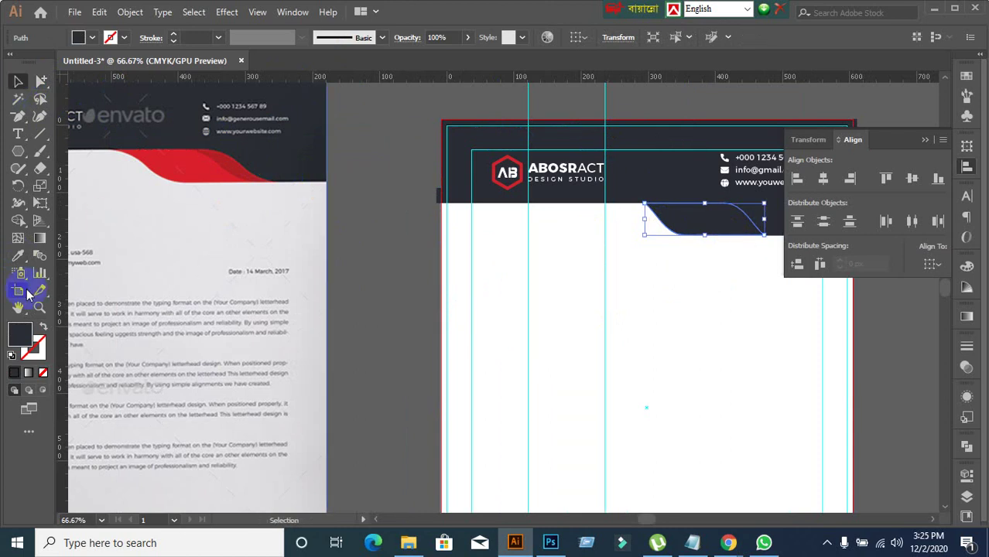
click(18, 257)
click(186, 167)
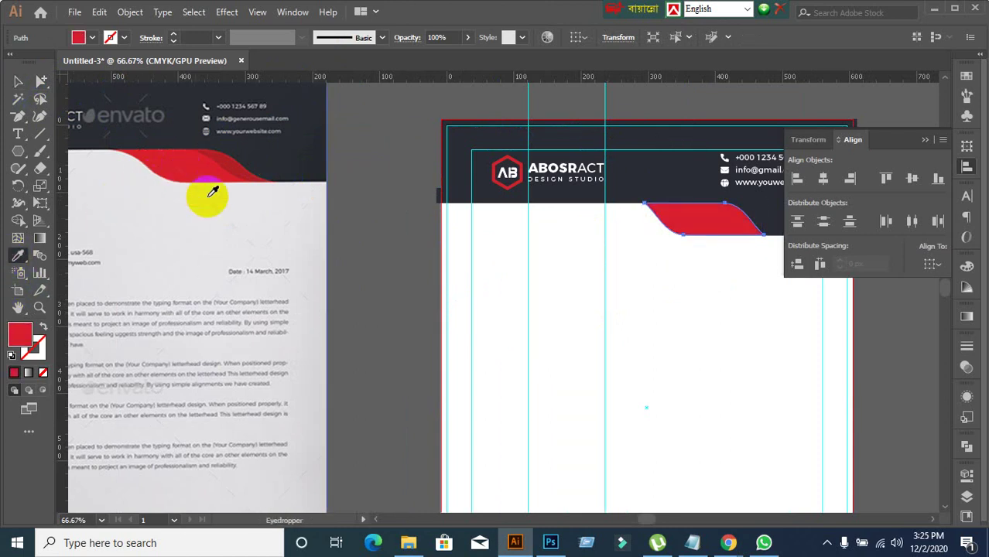
click(14, 84)
click(505, 280)
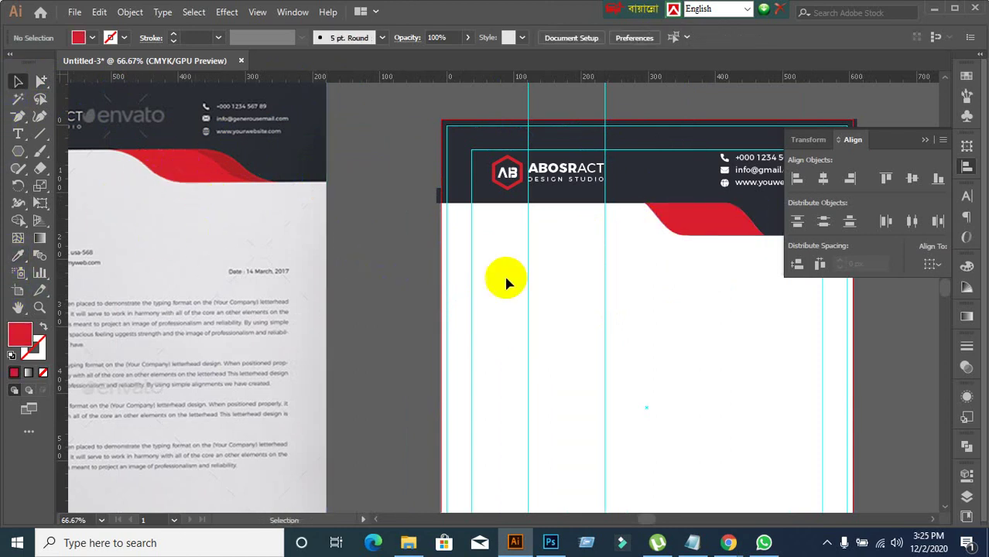
- Fill the second wave shape behind the red one with the darker red sampled from the reference image's wave
click(41, 83)
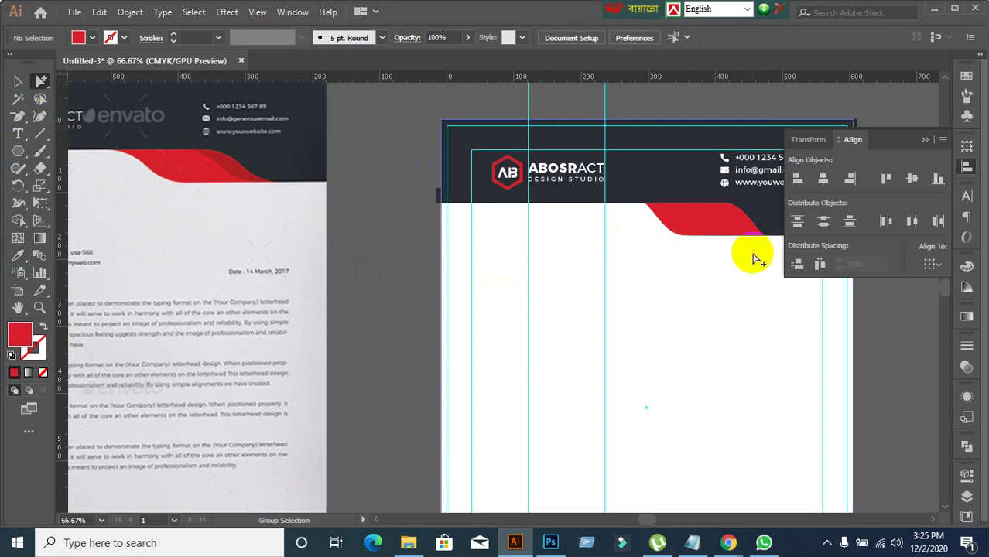
click(765, 232)
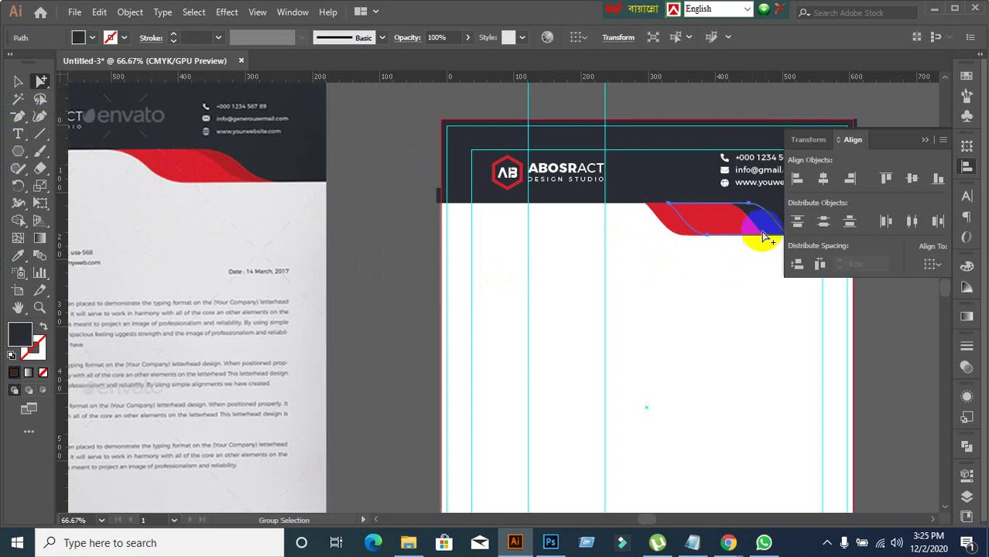
click(18, 257)
click(232, 161)
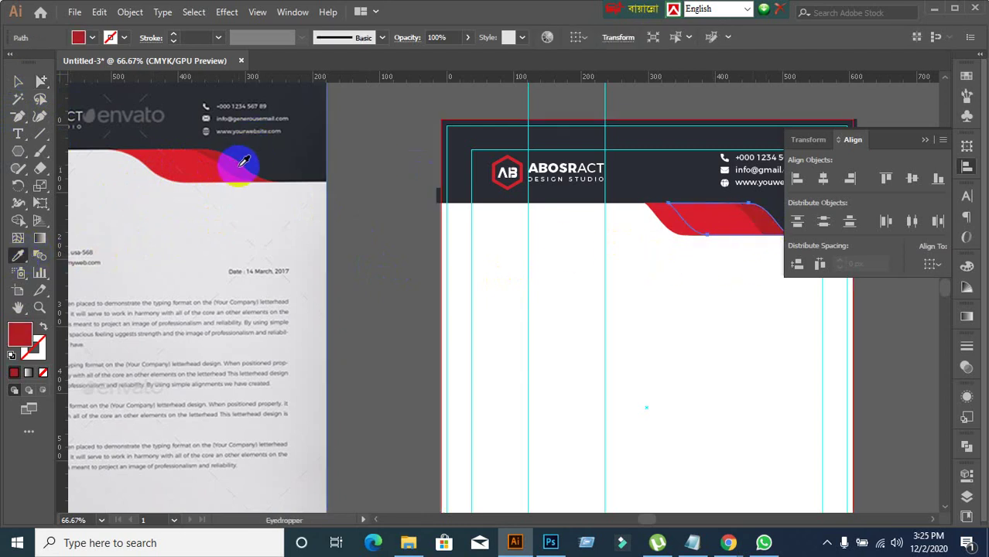
click(18, 81)
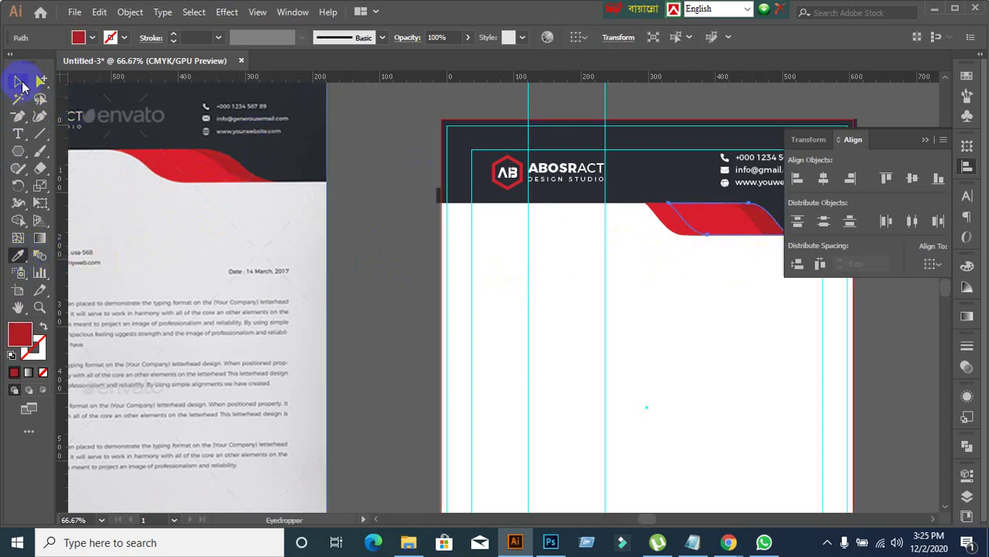
click(386, 261)
scroll(409, 265, down, 1)
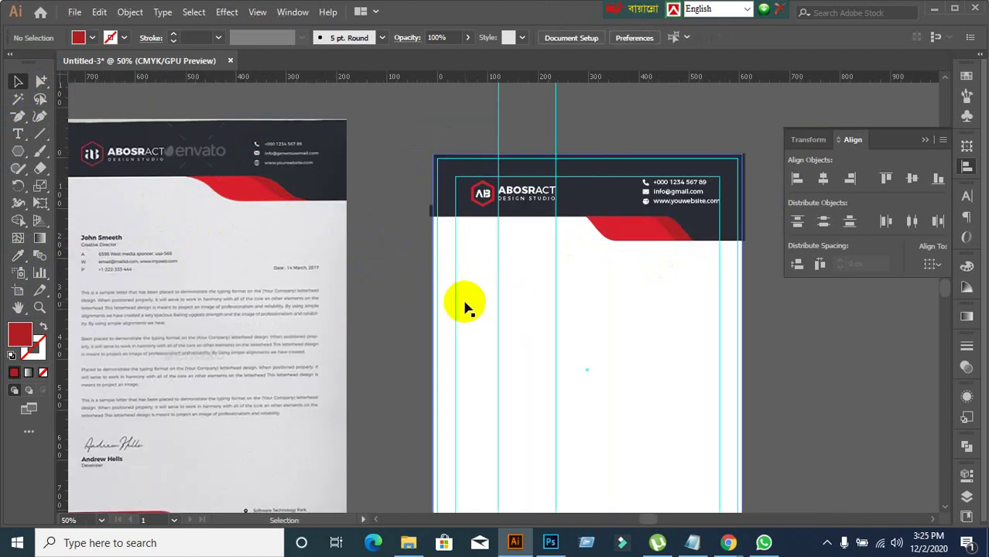
scroll(598, 234, up, 4)
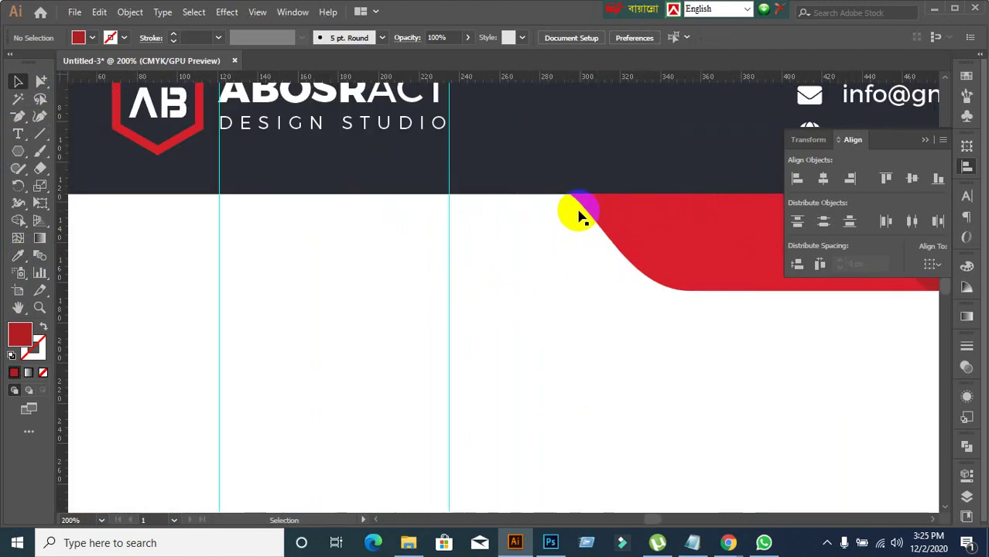
scroll(558, 257, down, 1)
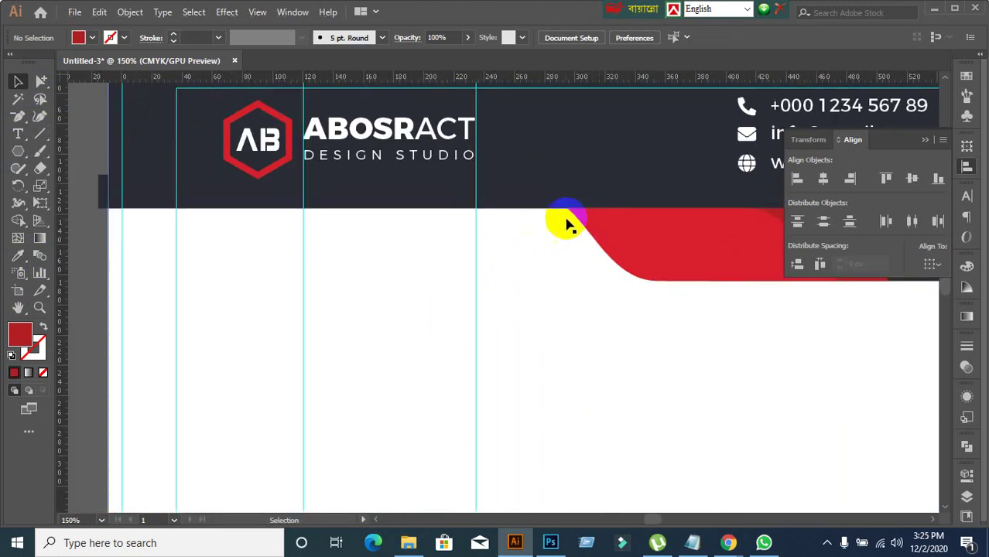
scroll(559, 281, down, 3)
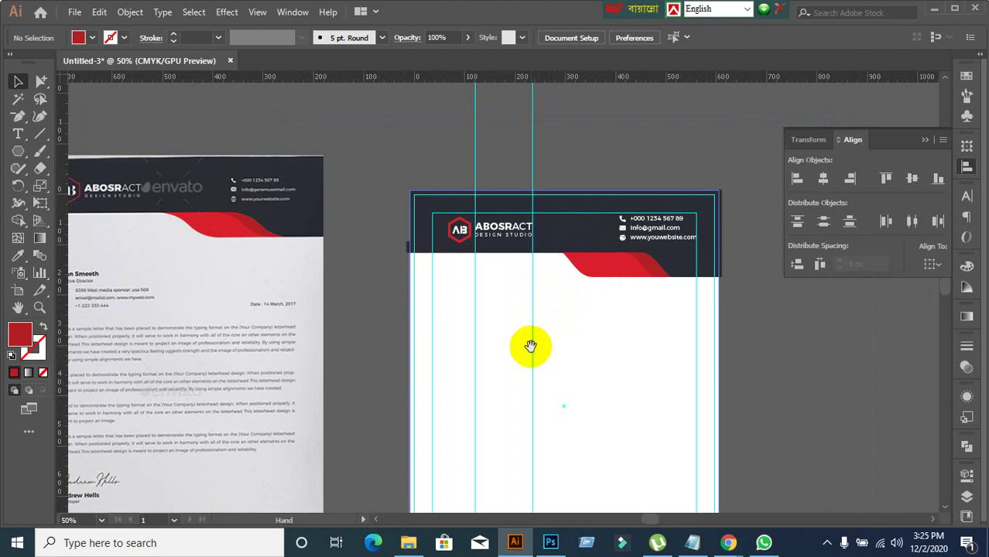
- Fill the footer's base shape with the bright red sampled from the front wave in the header
drag(530, 346, 563, 243)
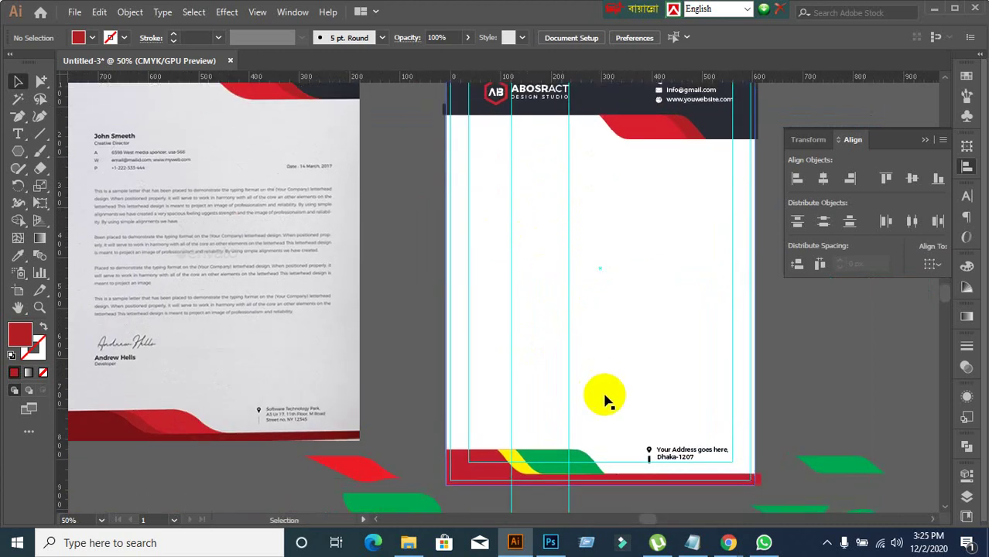
scroll(562, 378, up, 1)
scroll(562, 377, up, 1)
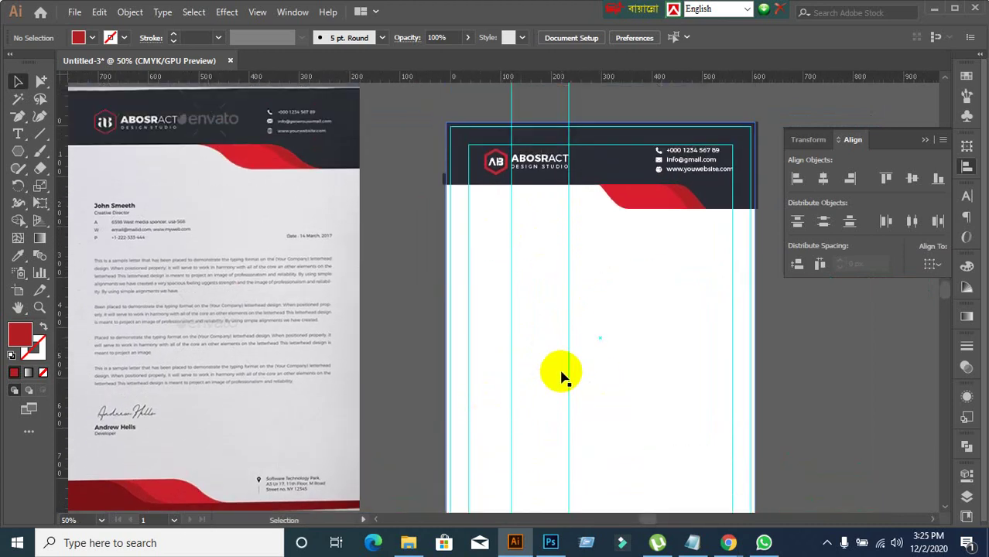
scroll(550, 331, down, 2)
scroll(550, 331, down, 4)
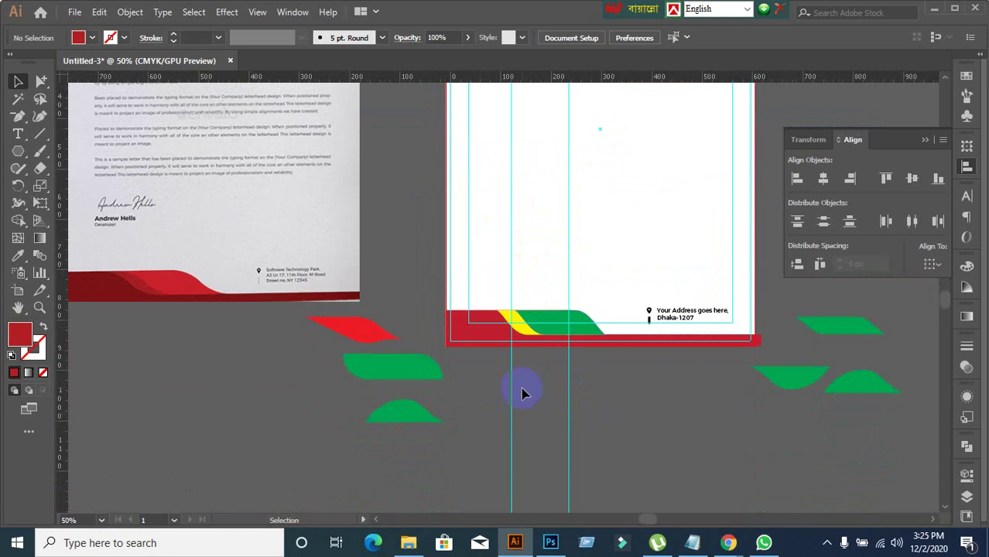
scroll(517, 385, down, 2)
scroll(519, 386, up, 1)
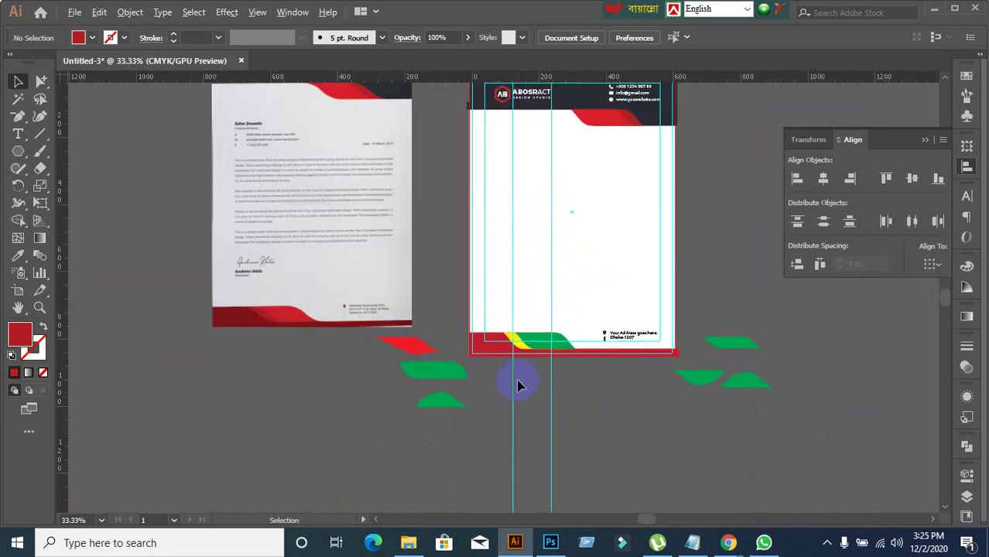
click(490, 342)
click(490, 368)
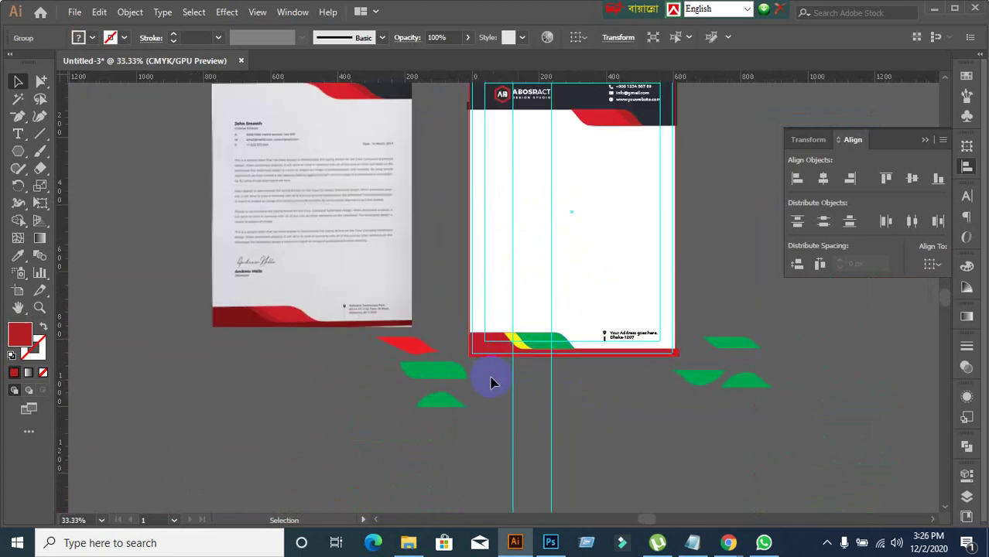
click(41, 80)
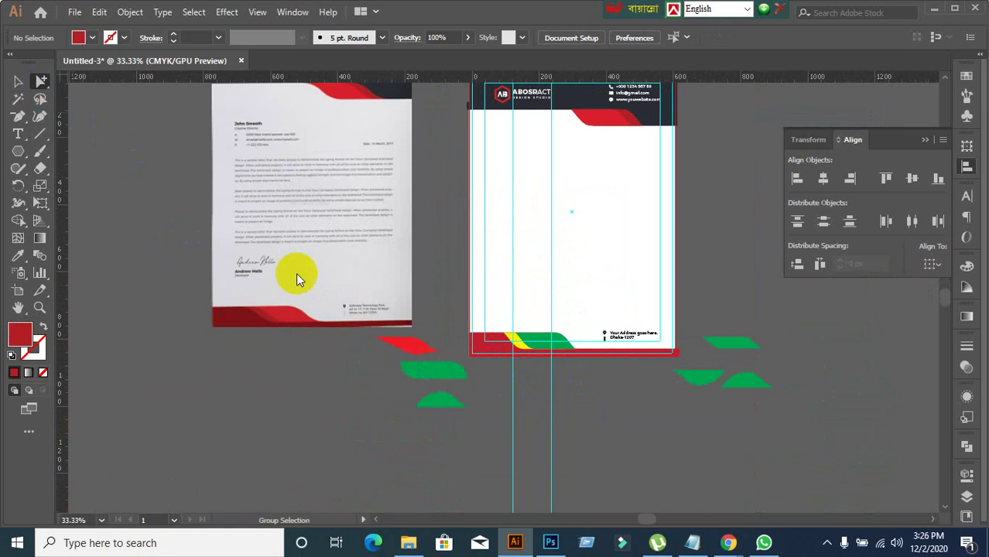
click(478, 351)
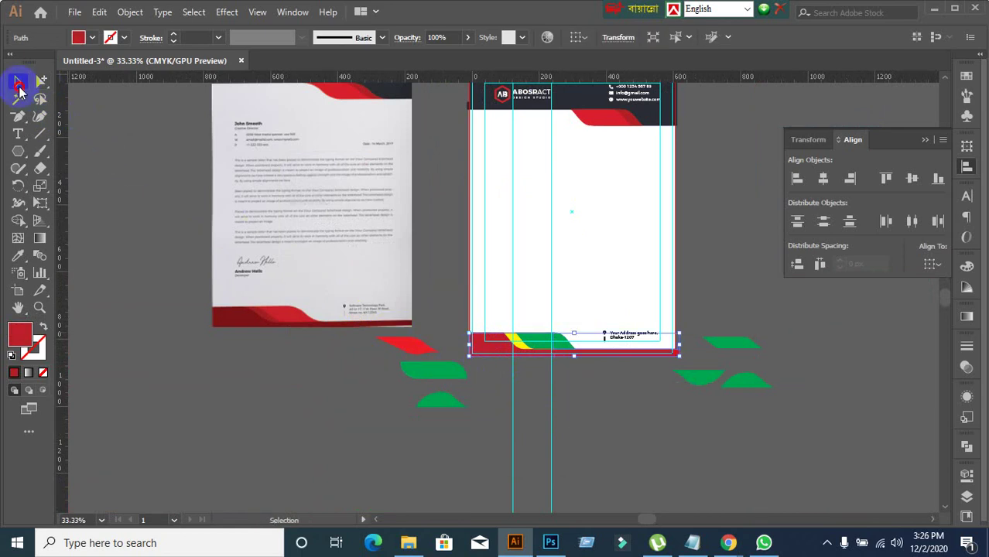
click(18, 256)
click(597, 117)
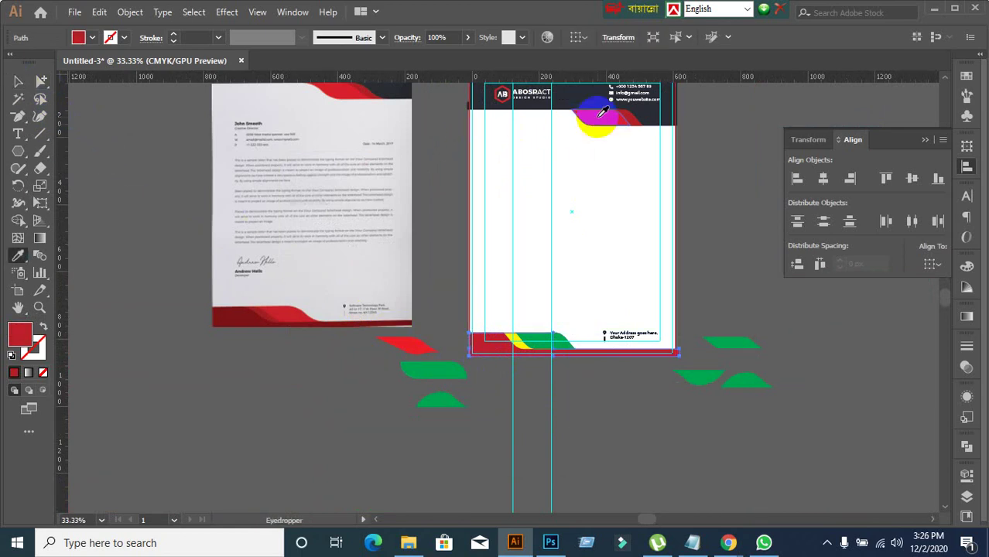
click(18, 81)
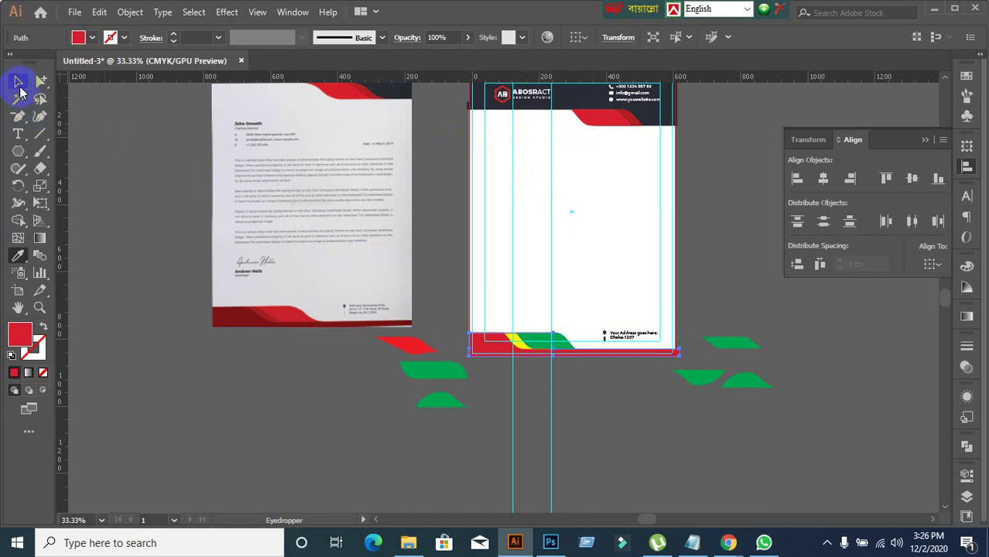
click(509, 393)
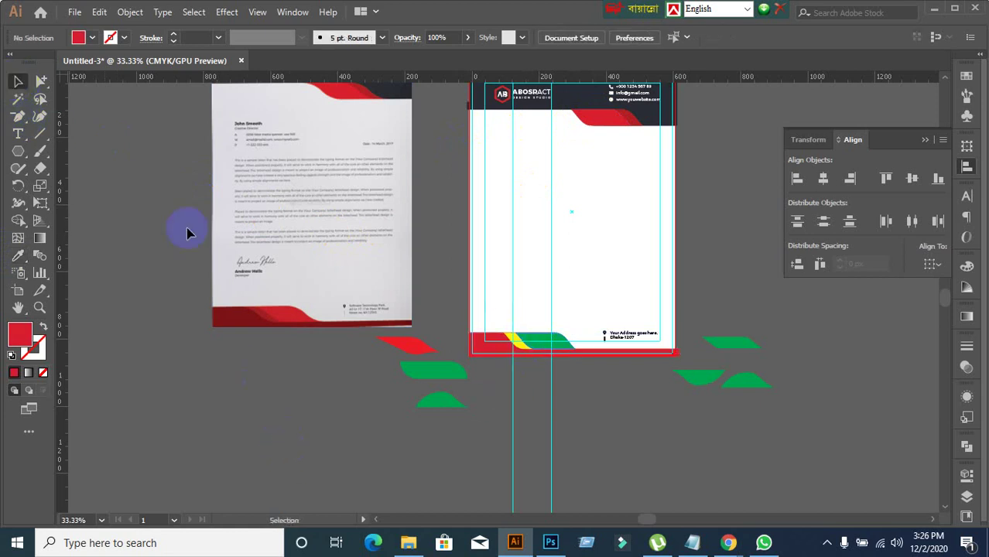
- Pick the green wave shape in the footer group and fill it with the bright red of the header's front wave
click(481, 336)
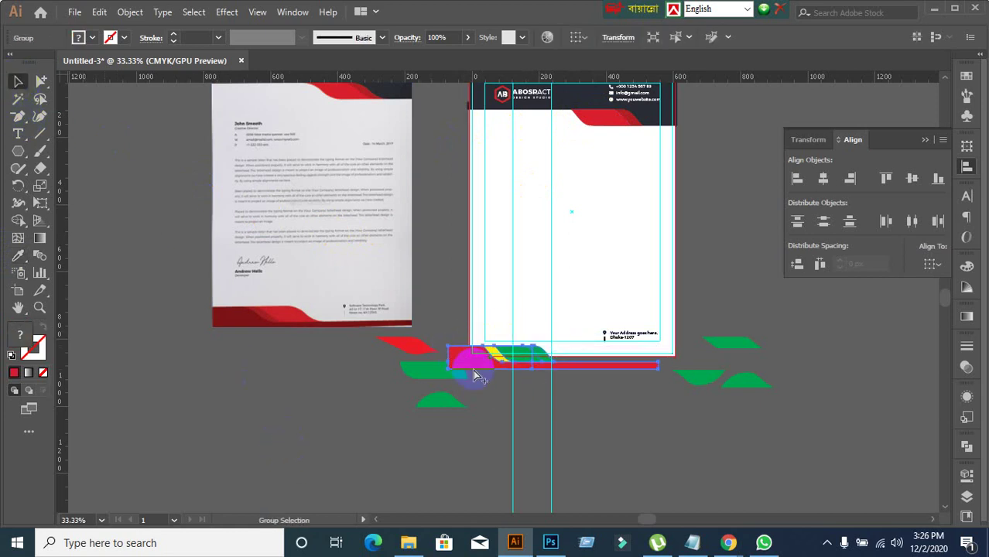
click(480, 381)
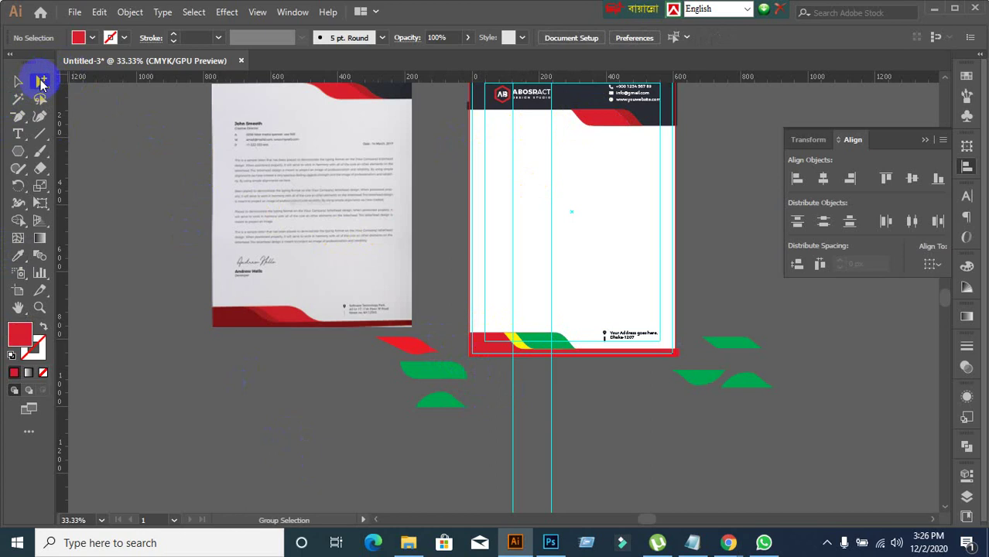
click(562, 349)
click(546, 344)
click(40, 81)
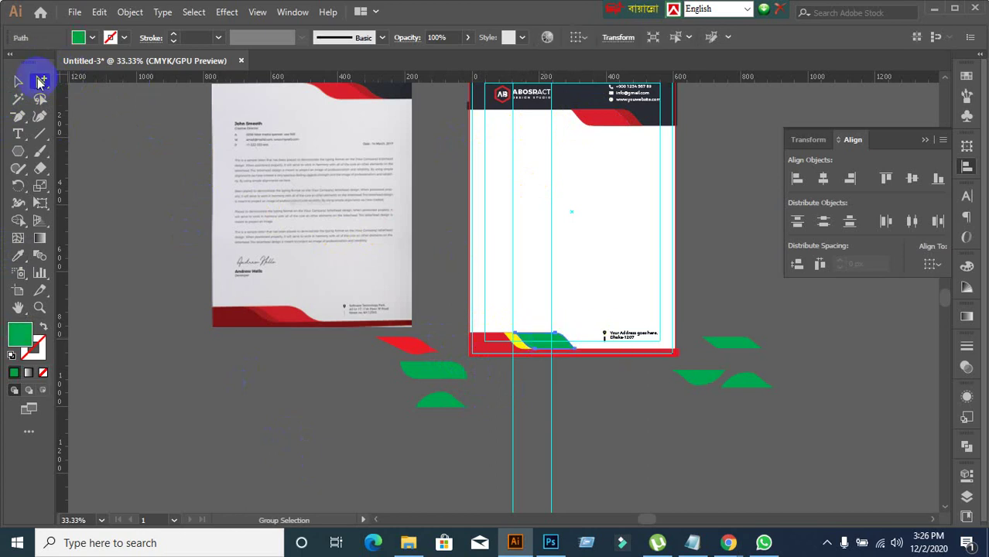
click(19, 256)
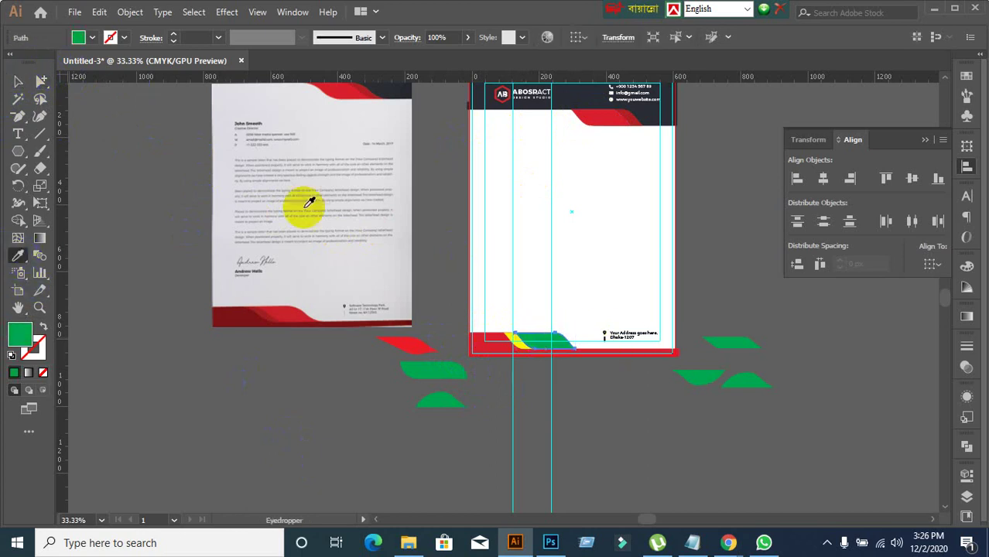
click(631, 109)
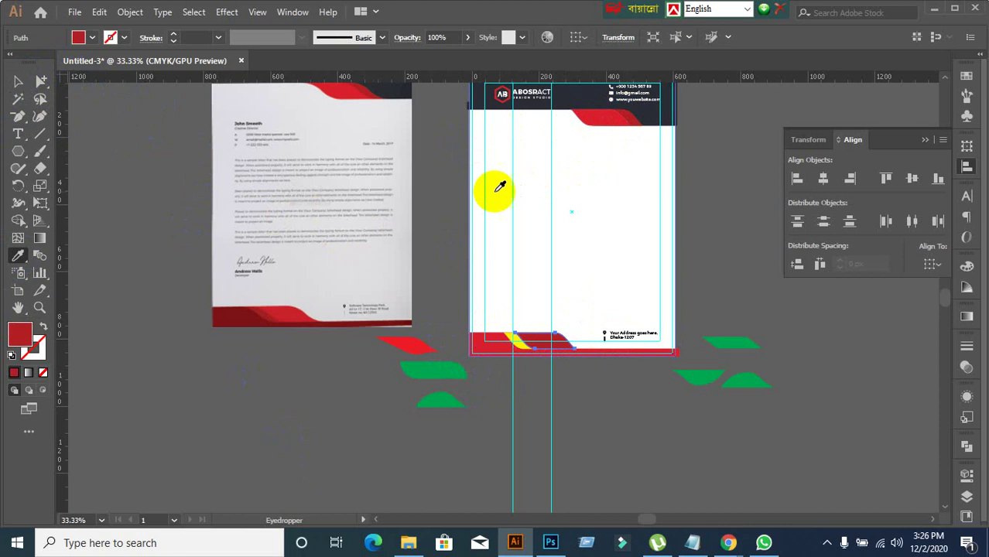
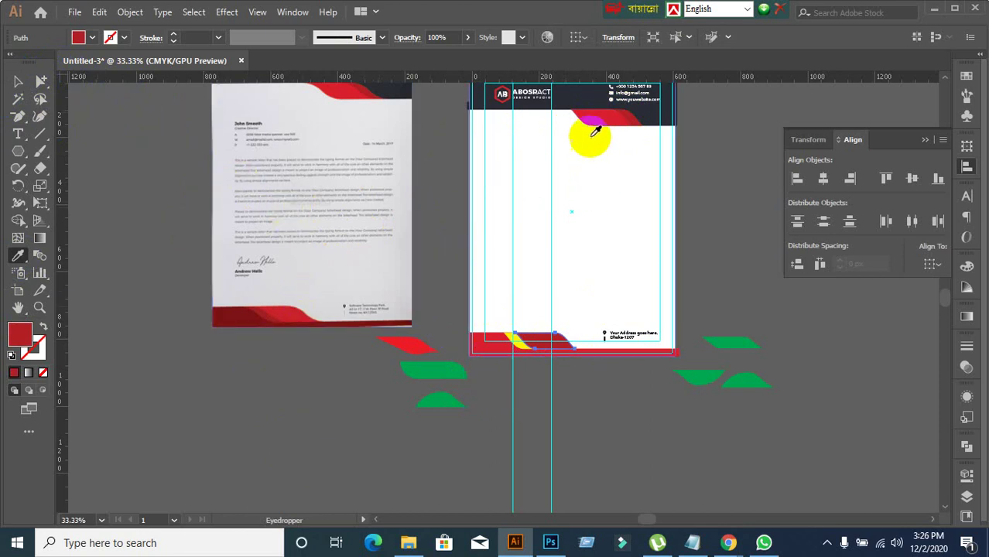
click(606, 114)
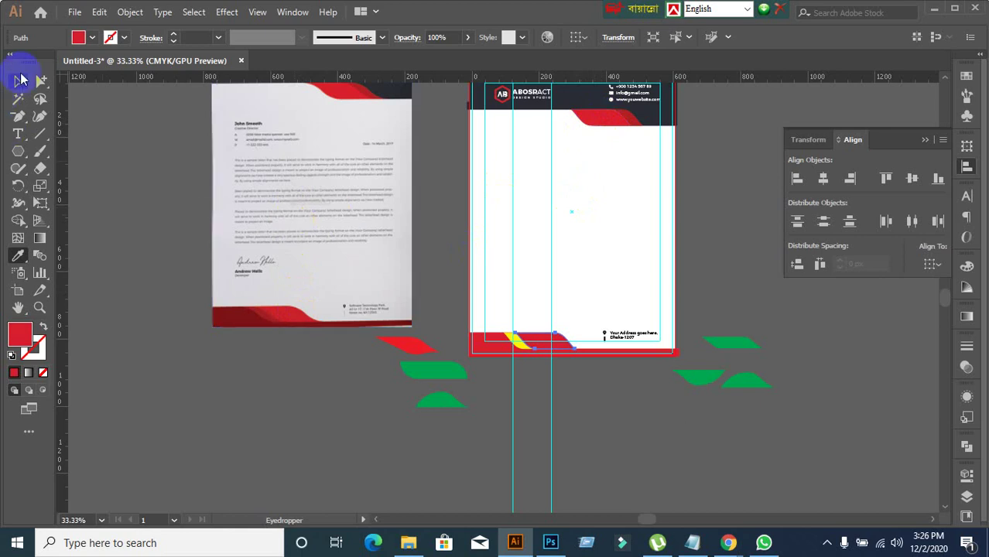
click(19, 80)
click(267, 489)
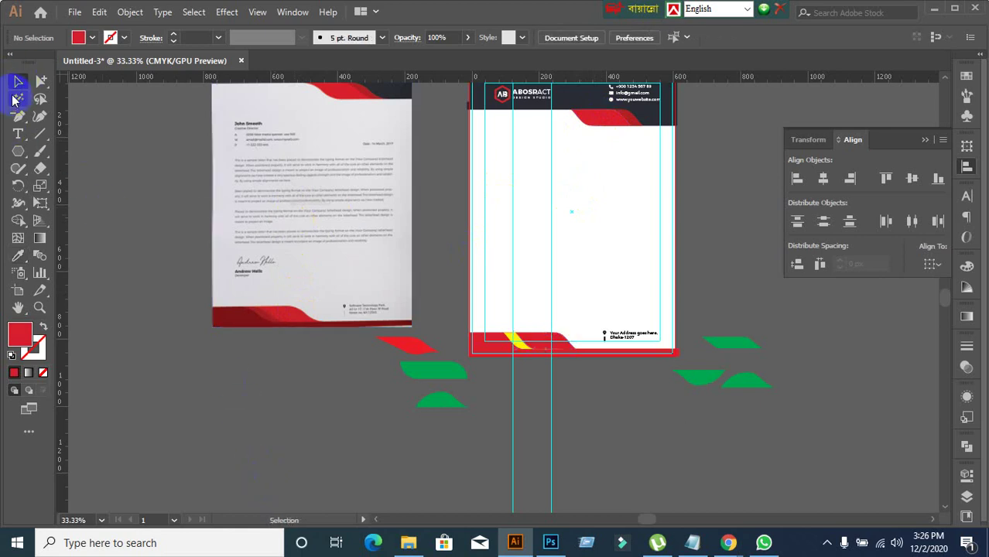
- Fill the yellow wave shape in the footer with the darker red sampled from the header's second wave
click(41, 80)
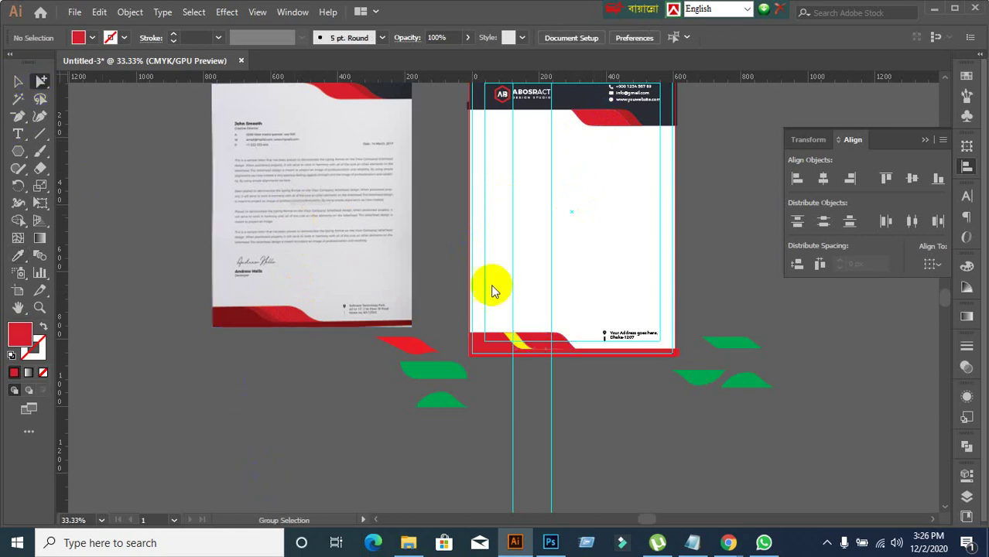
click(521, 346)
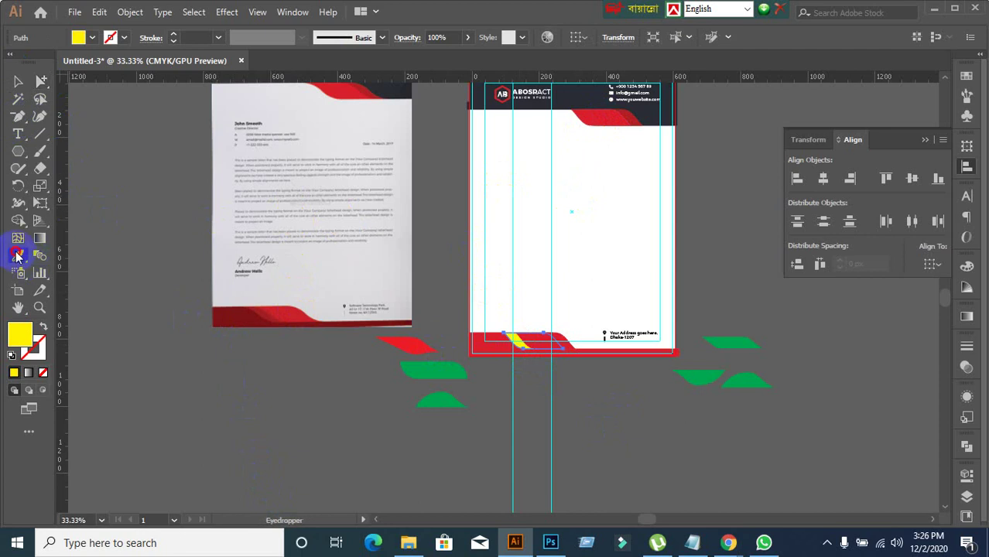
click(261, 307)
click(624, 121)
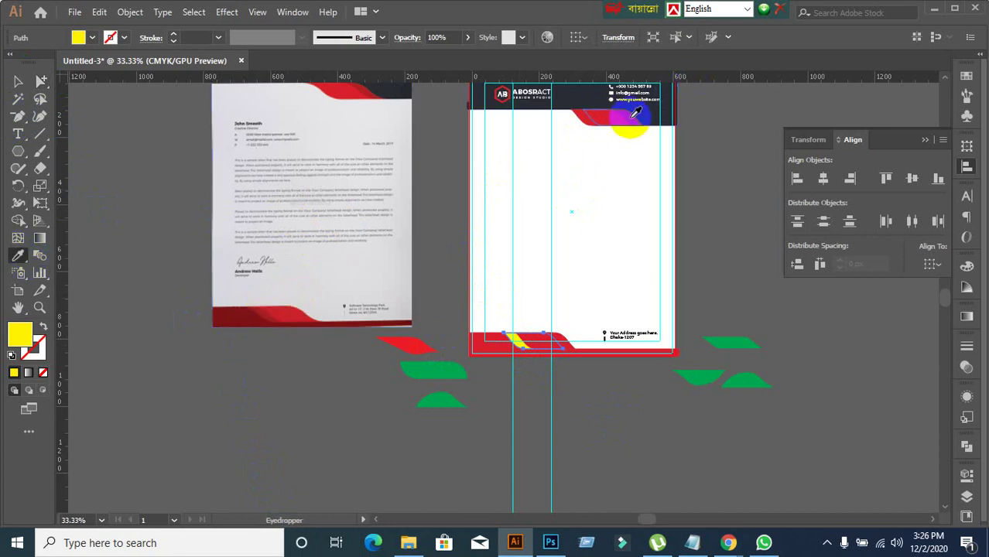
click(35, 78)
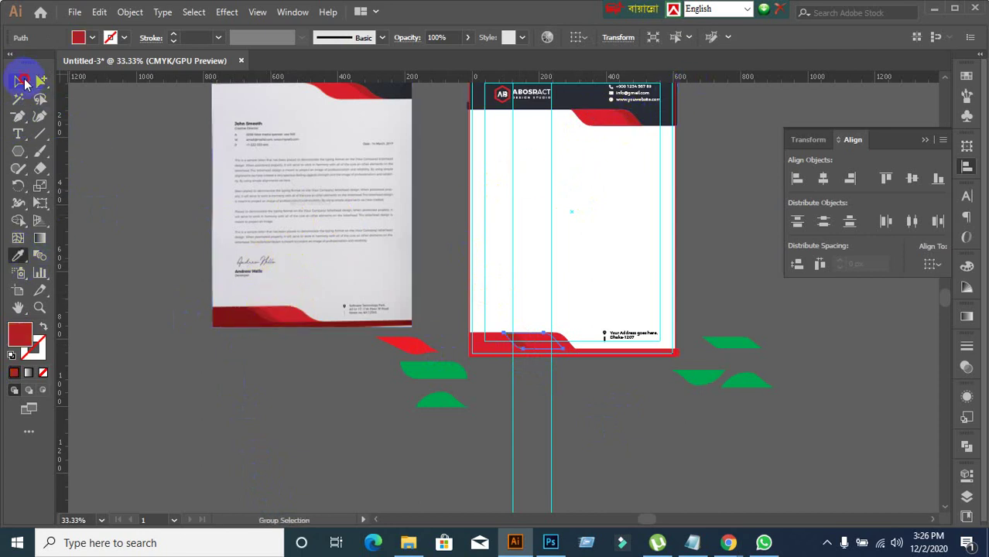
click(18, 82)
click(481, 424)
- Compare the colours of the header and footer waves with those in the reference letterhead image
scroll(580, 387, up, 2)
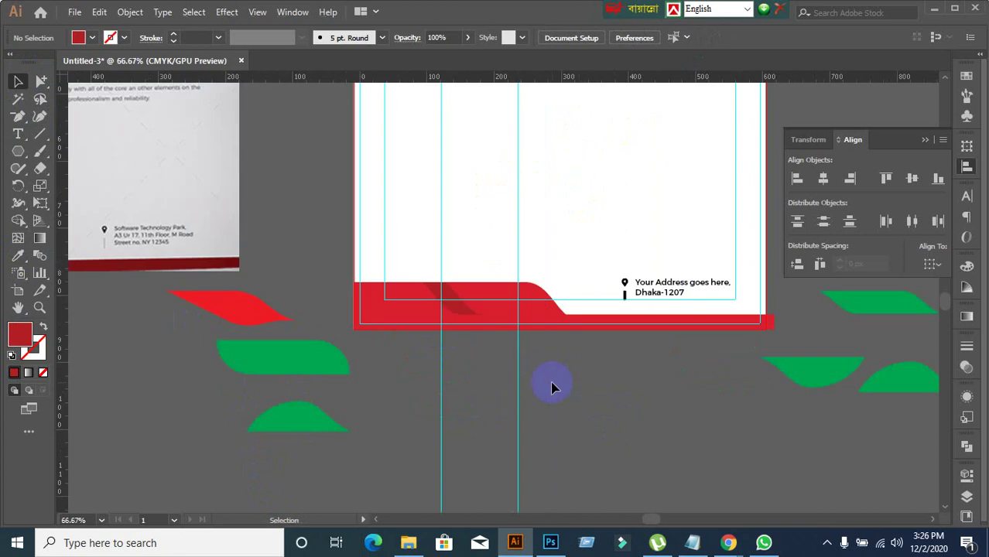
scroll(438, 381, down, 2)
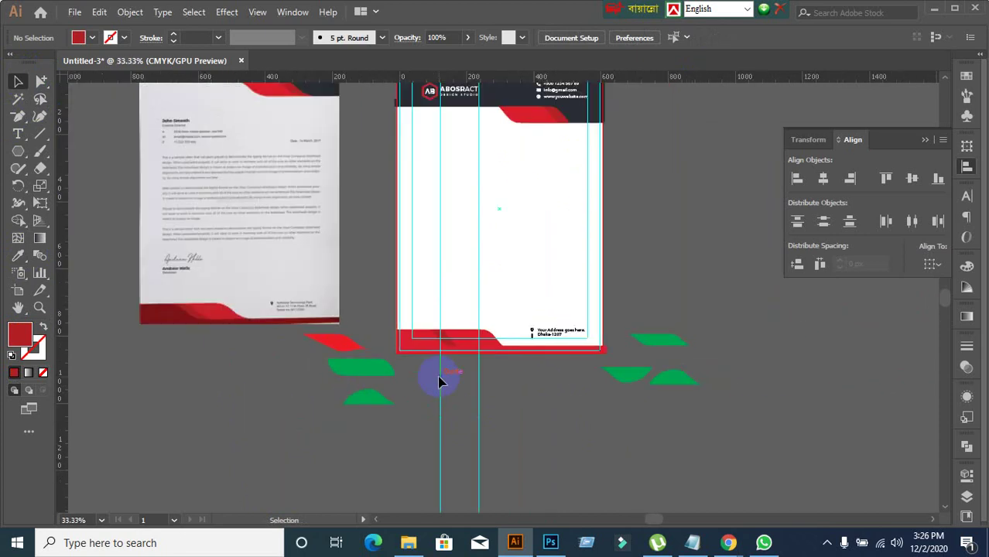
scroll(499, 243, up, 3)
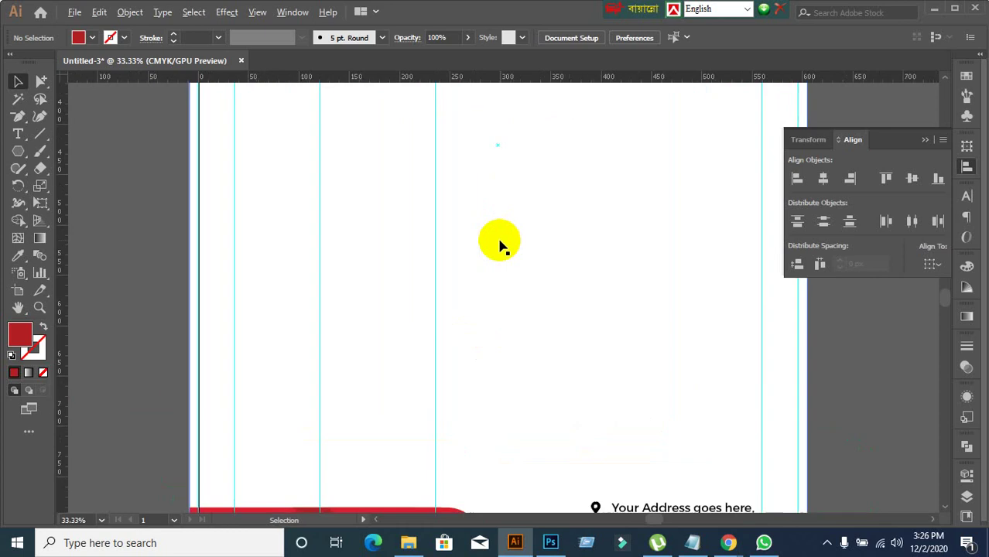
scroll(500, 244, down, 2)
scroll(258, 354, down, 1)
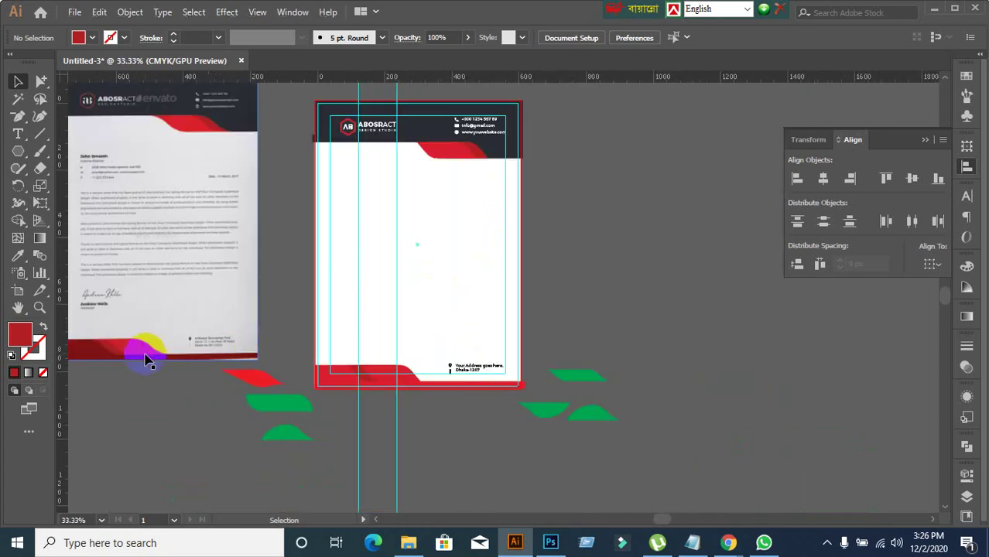
scroll(449, 240, up, 2)
scroll(475, 240, up, 3)
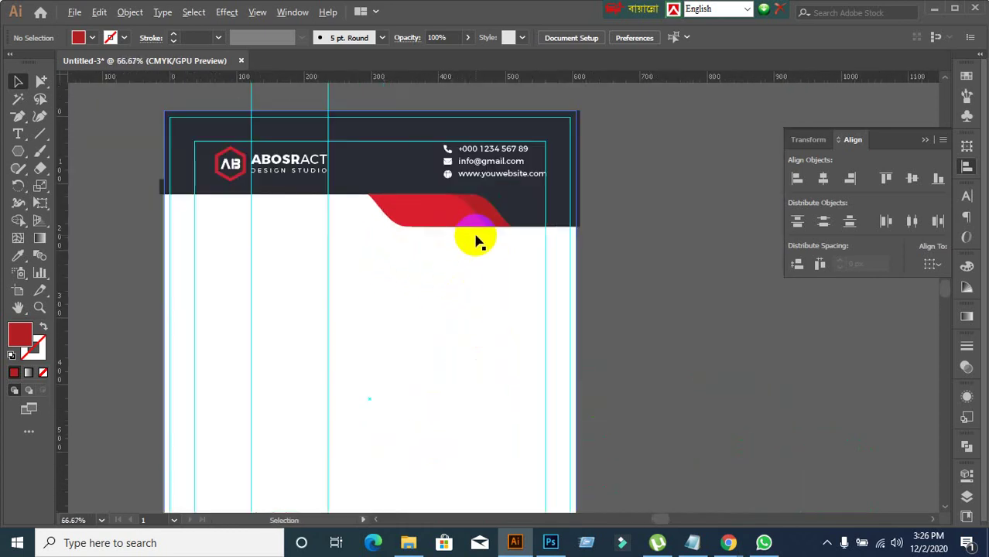
scroll(476, 240, down, 2)
scroll(452, 294, down, 2)
scroll(408, 321, up, 4)
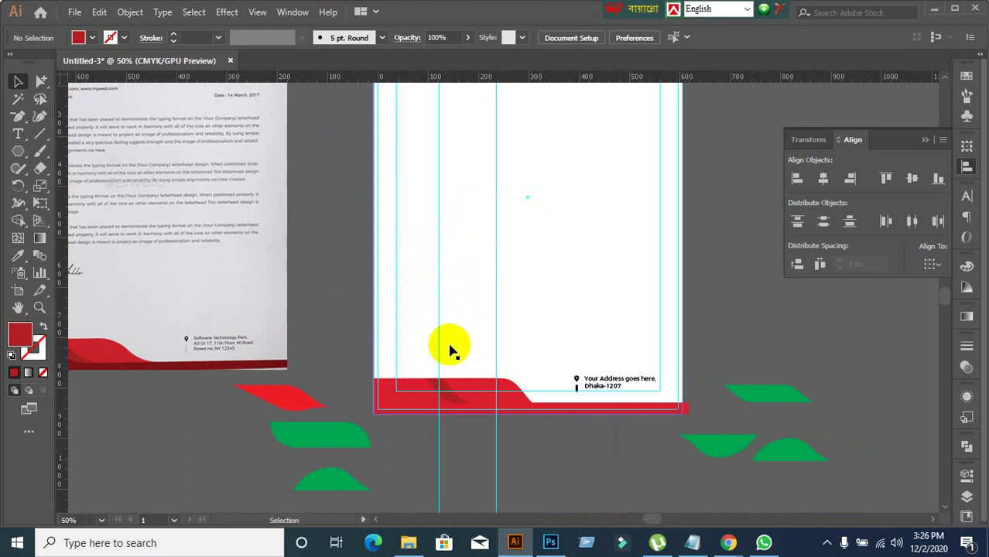
scroll(450, 345, down, 1)
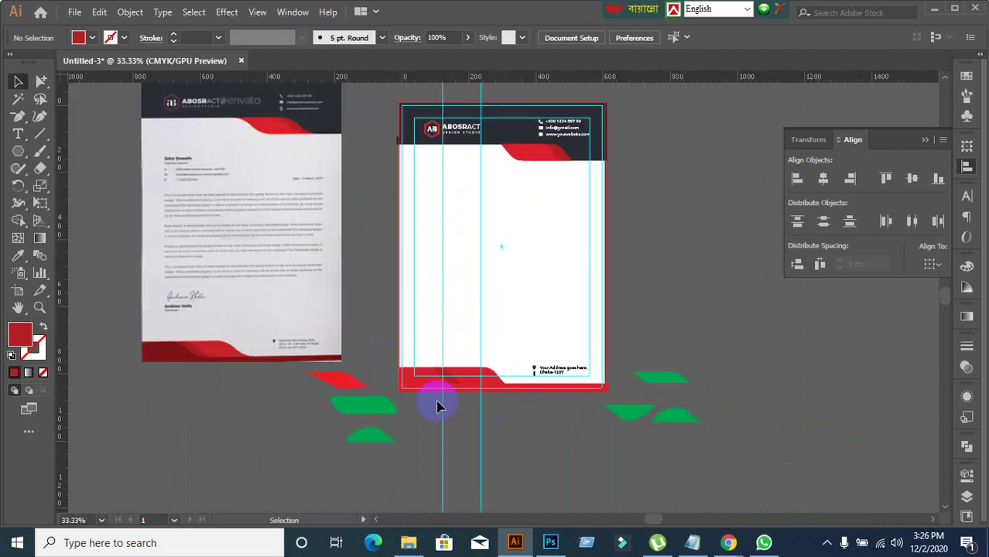
- Fill the footer's base shape with the dark maroon sampled from the footer of the reference image
drag(419, 410, 515, 349)
scroll(453, 350, up, 1)
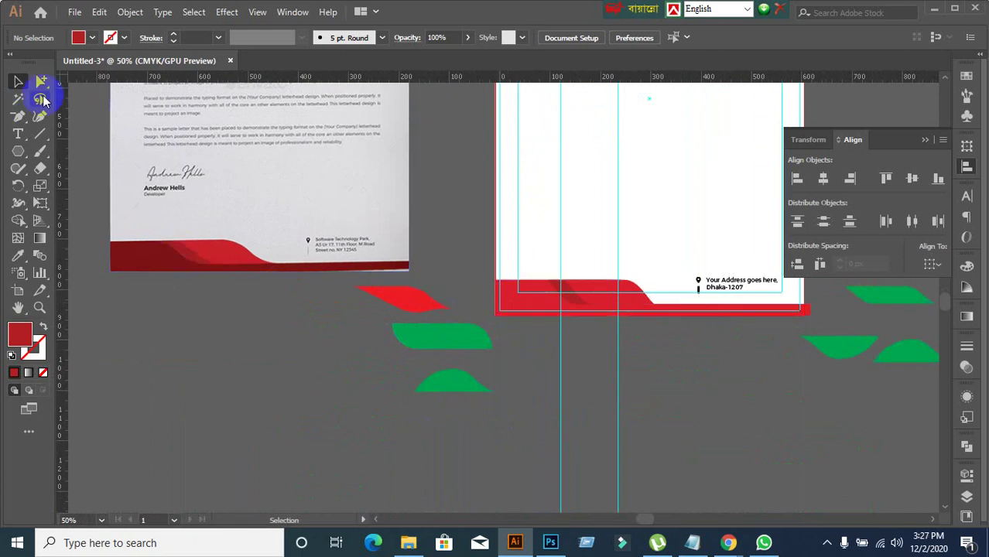
click(43, 81)
click(503, 302)
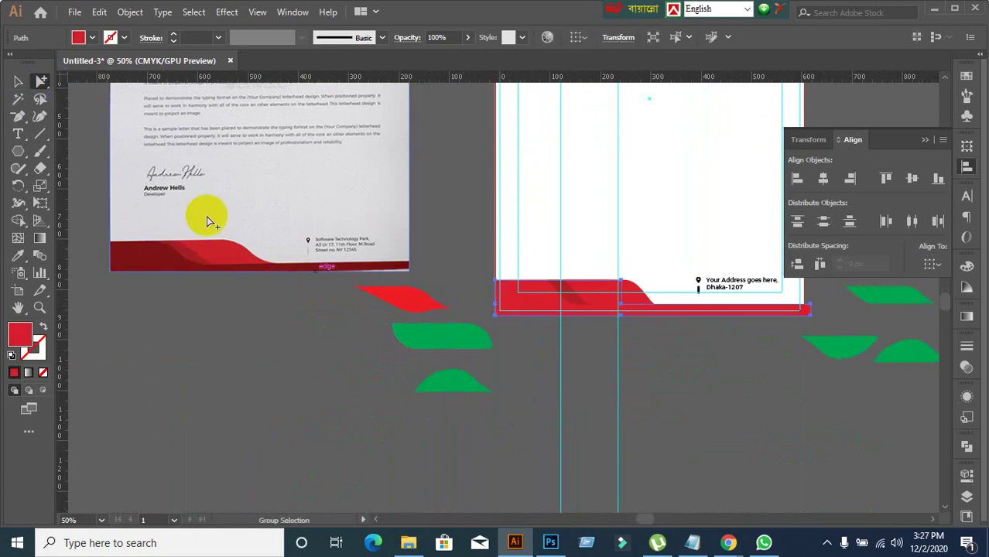
click(18, 81)
click(17, 258)
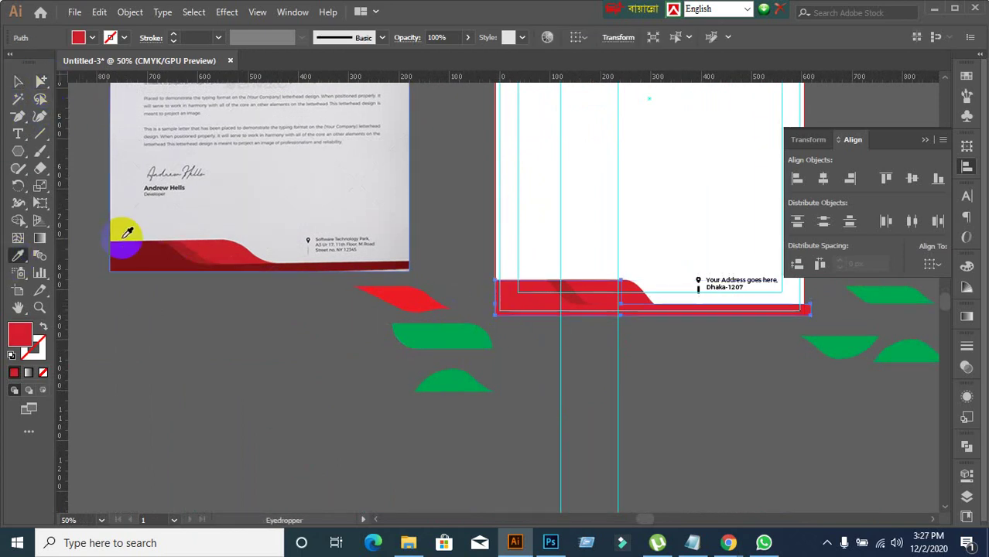
click(126, 249)
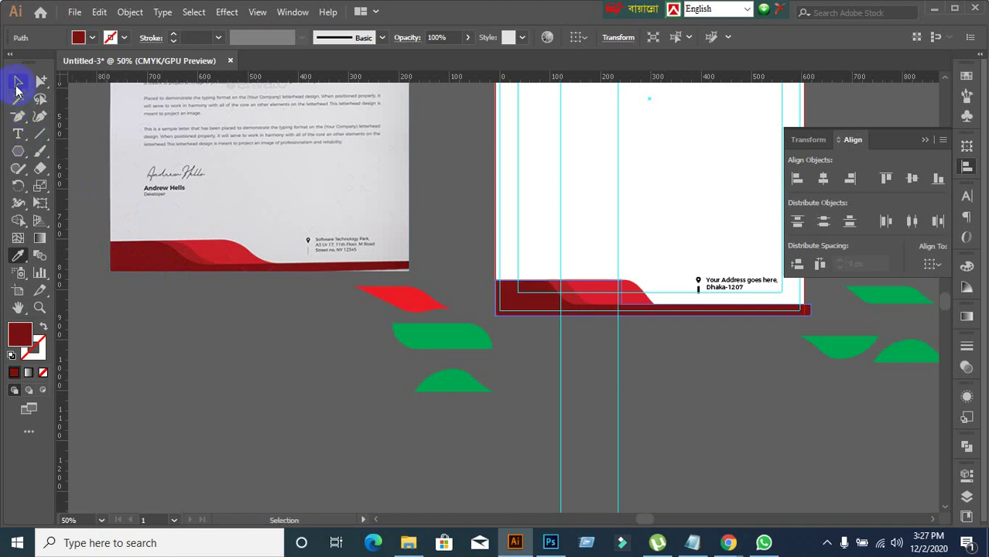
click(325, 357)
scroll(321, 336, up, 3)
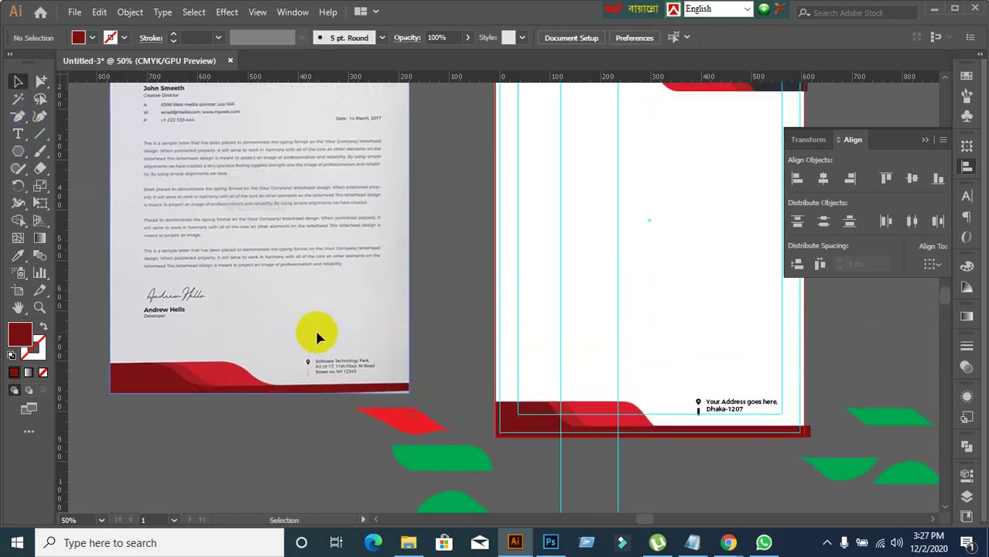
scroll(317, 336, up, 2)
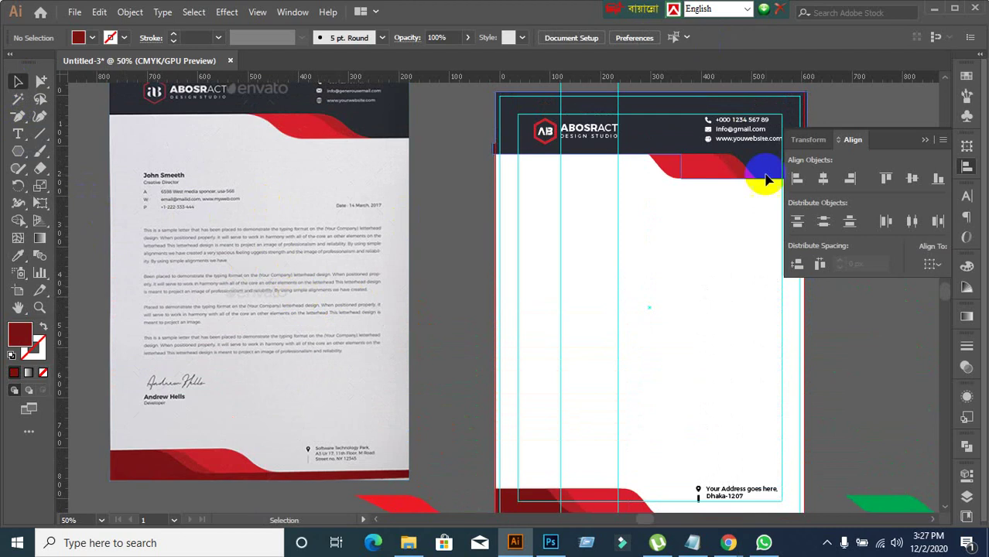
- Compare the letterhead's header and footer waves with those in the reference image
scroll(640, 288, down, 3)
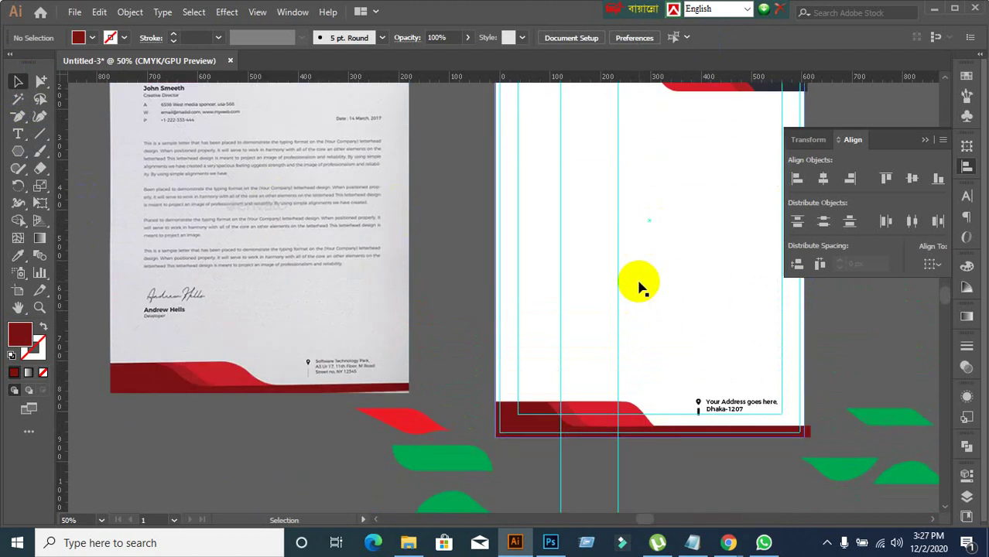
scroll(634, 294, down, 3)
scroll(634, 314, up, 5)
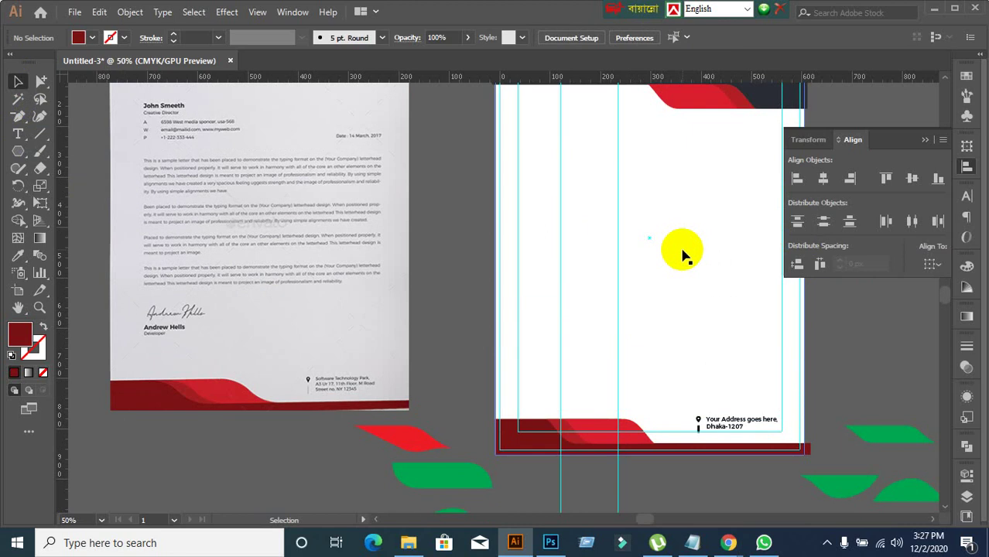
scroll(685, 232, up, 2)
scroll(623, 298, down, 2)
scroll(626, 310, down, 3)
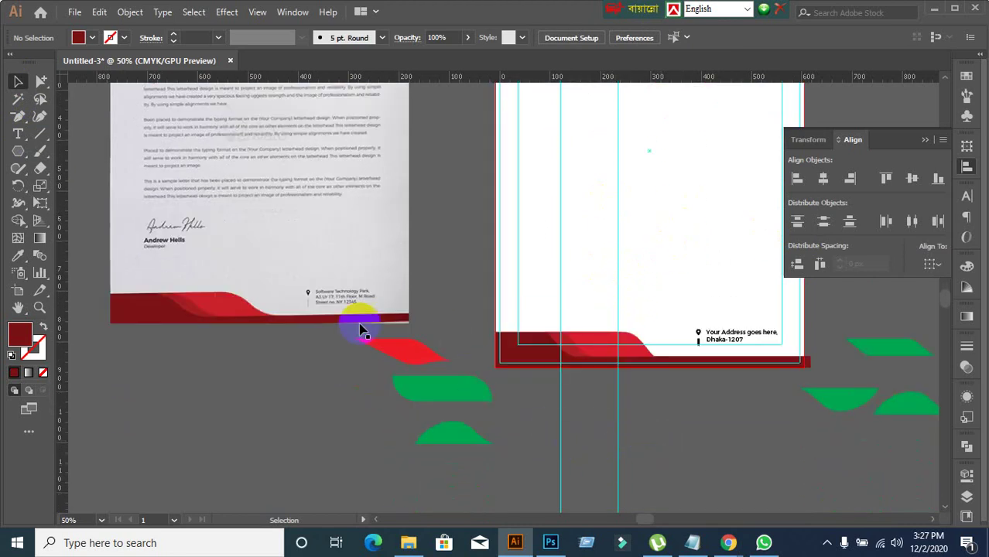
scroll(360, 331, up, 3)
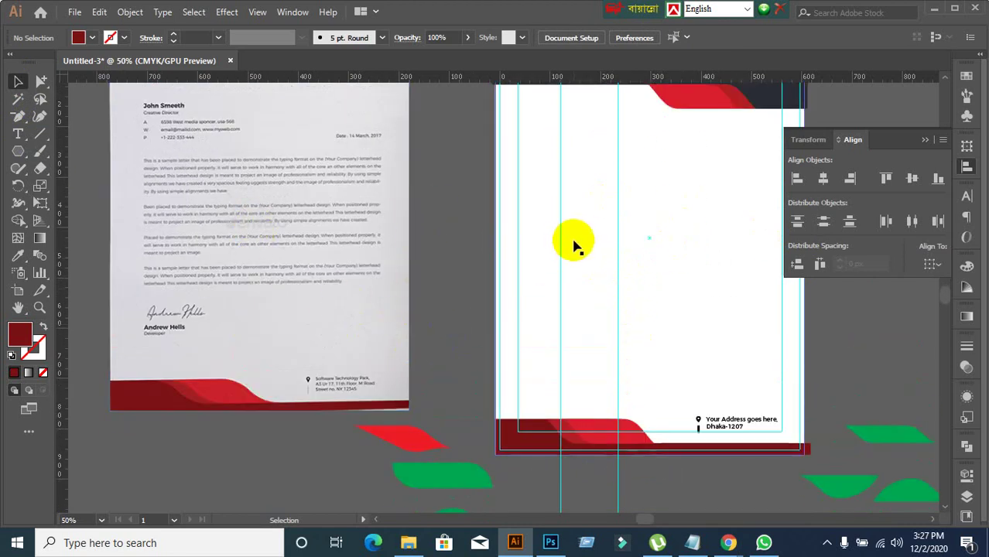
scroll(574, 245, up, 2)
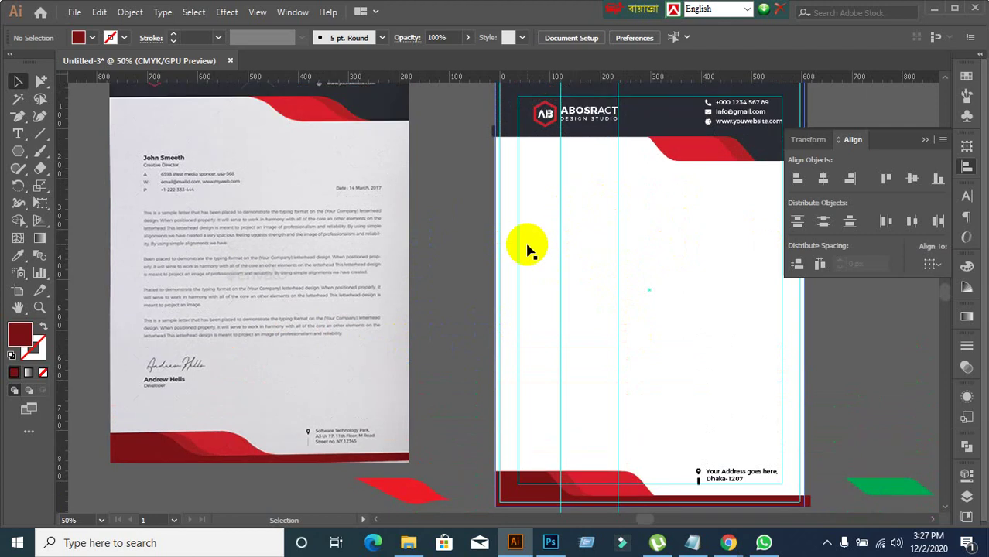
- Unlock the guides and delete the two full-height vertical guides crossing the left half of the letterhead
scroll(526, 247, up, 4)
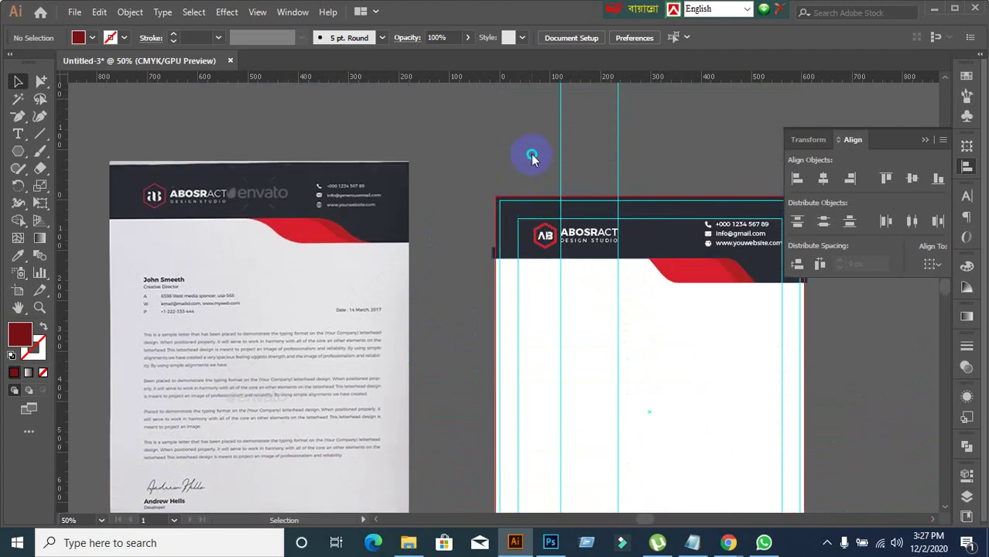
right_click(532, 157)
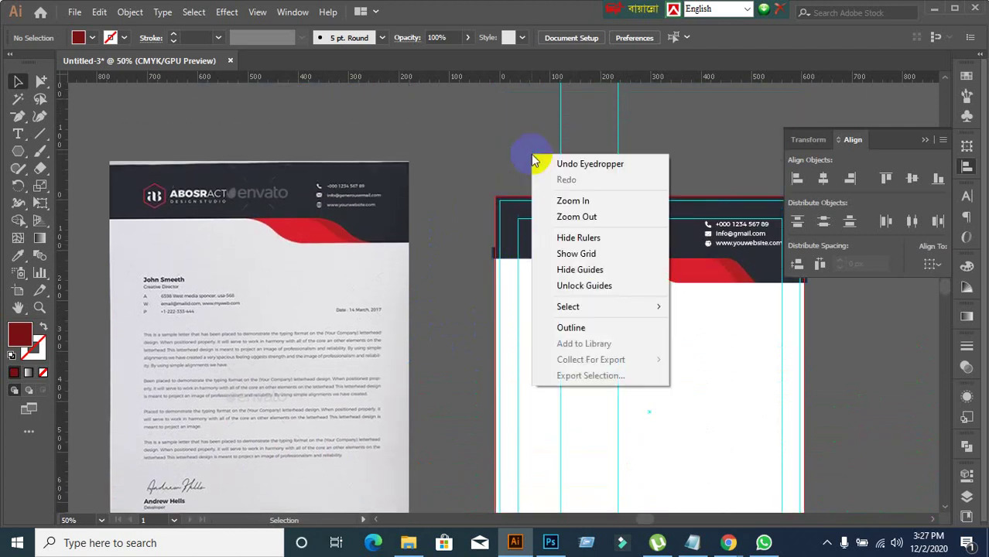
click(565, 286)
drag(715, 121, 523, 214)
key(Delete)
scroll(523, 243, down, 2)
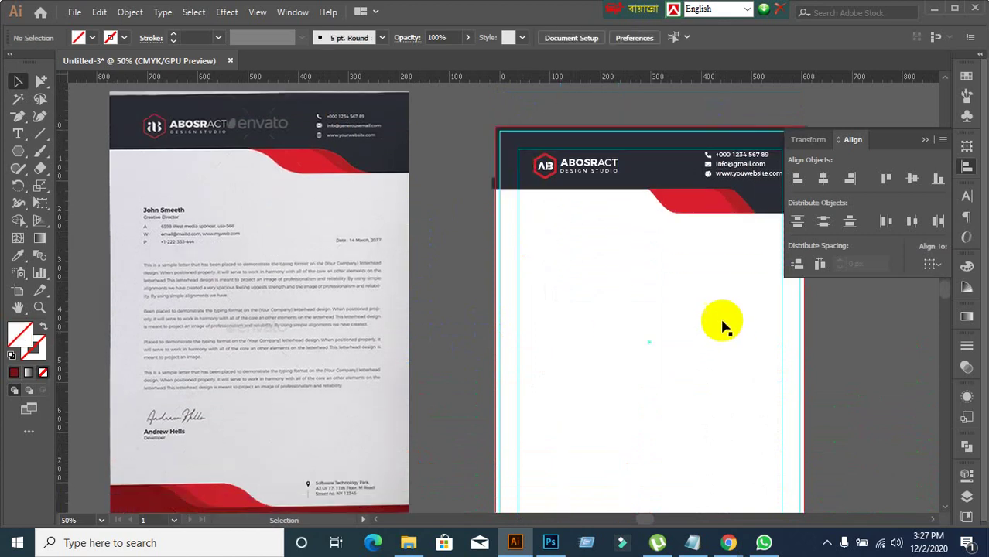
- Review the whole letterhead beside the reference image and check the company name and tagline text in the header
scroll(309, 364, down, 4)
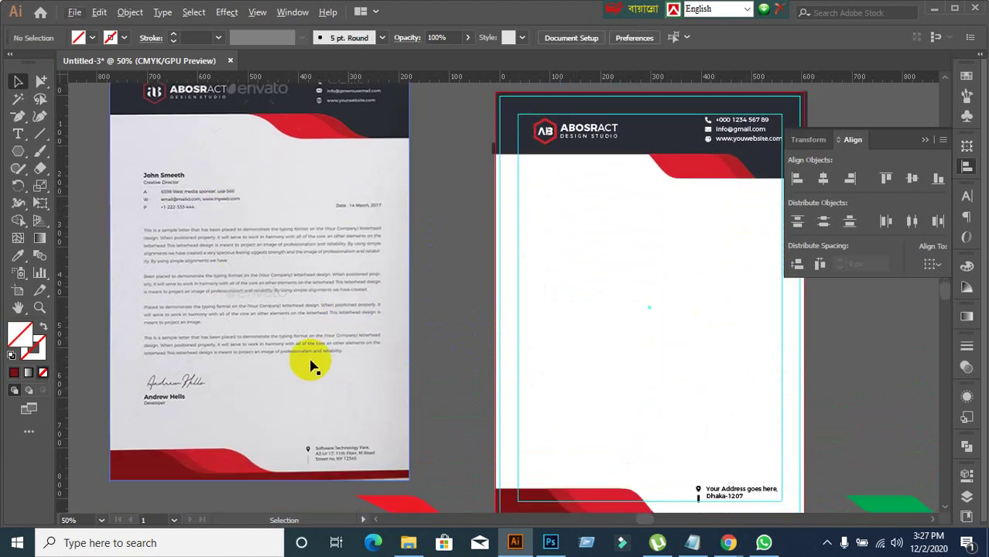
scroll(689, 413, up, 3)
scroll(686, 408, down, 1)
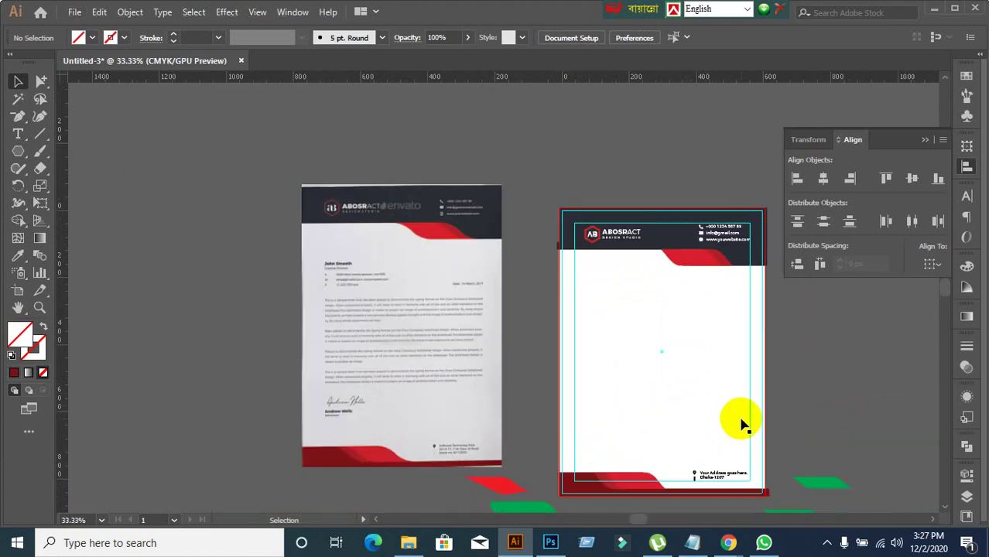
drag(742, 421, 689, 346)
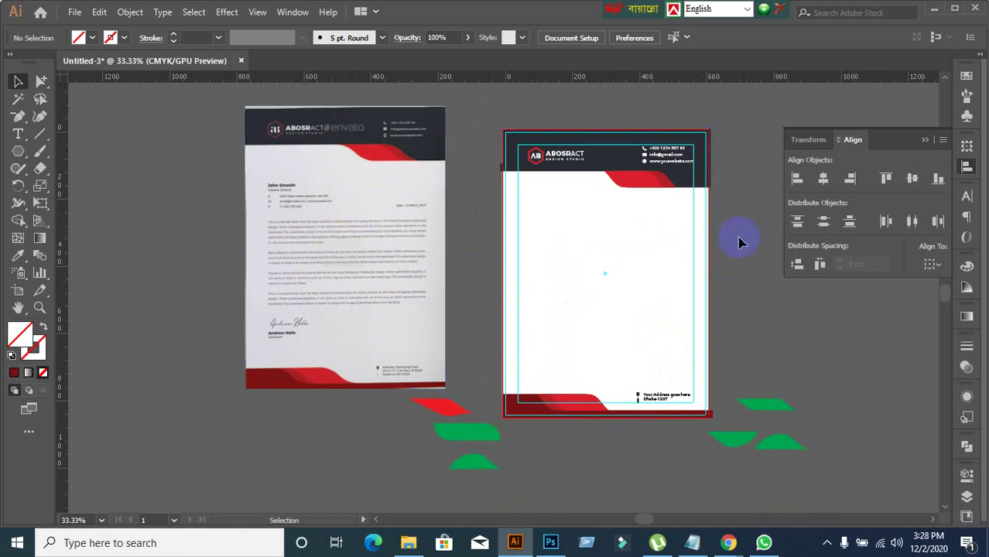
scroll(731, 194, up, 2)
drag(525, 170, 541, 212)
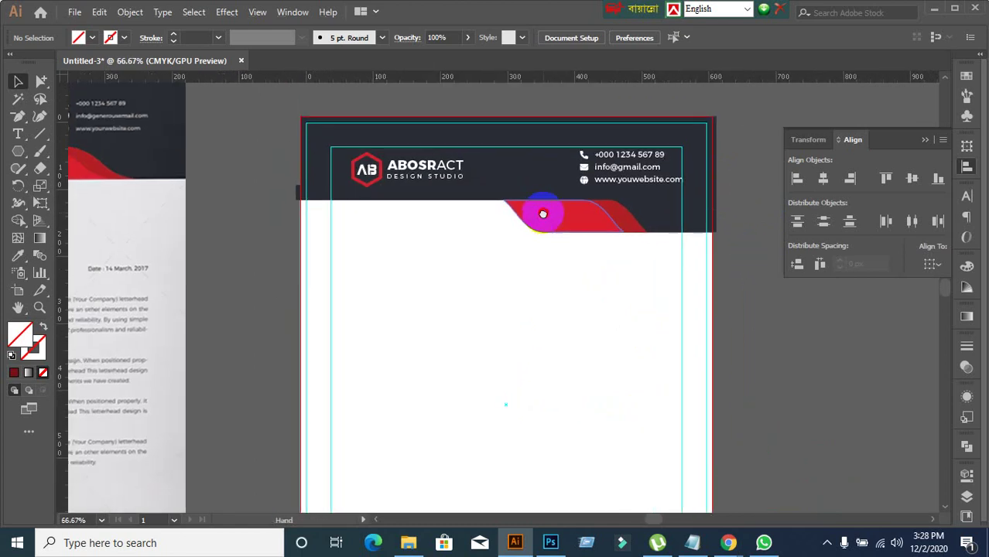
scroll(468, 197, up, 1)
click(399, 170)
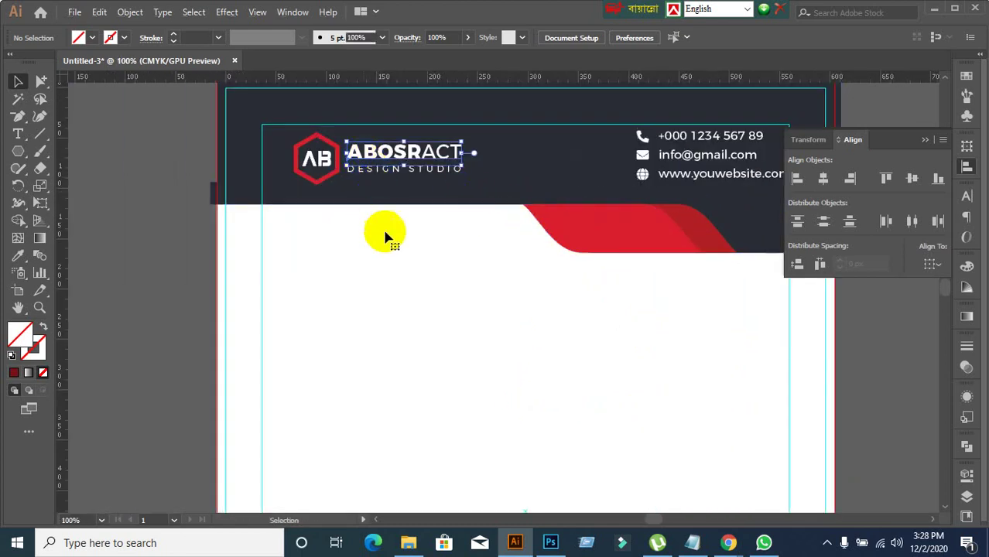
click(385, 283)
click(385, 172)
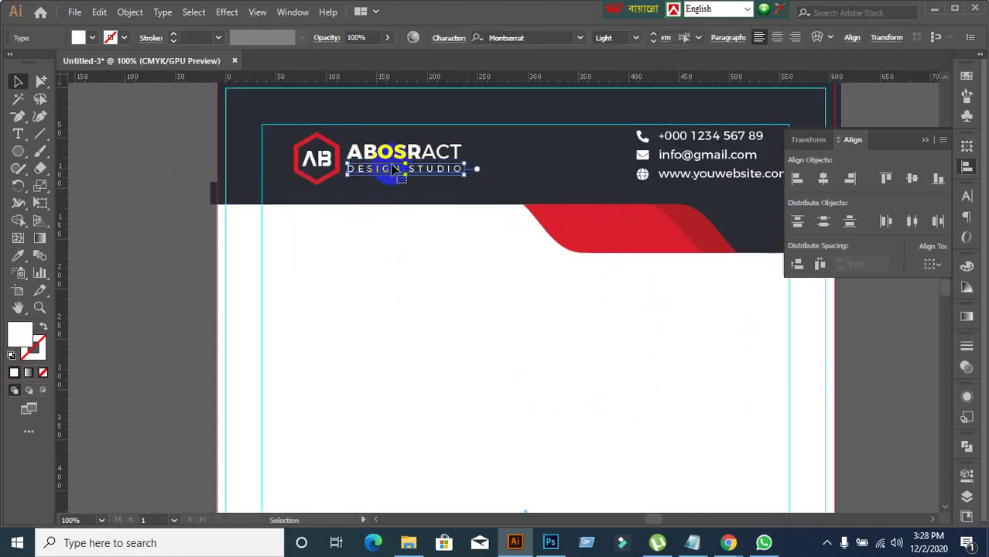
scroll(420, 272, down, 2)
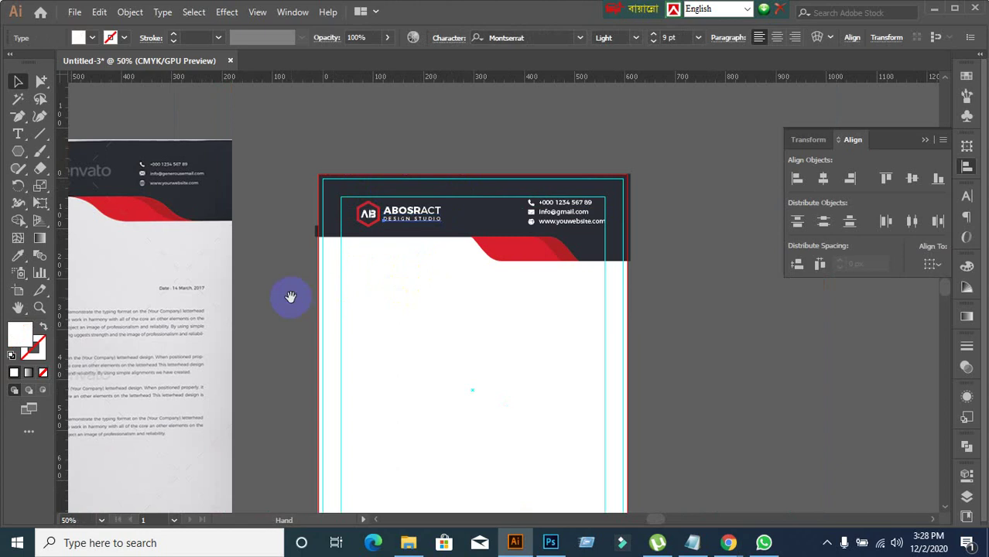
drag(289, 296, 378, 249)
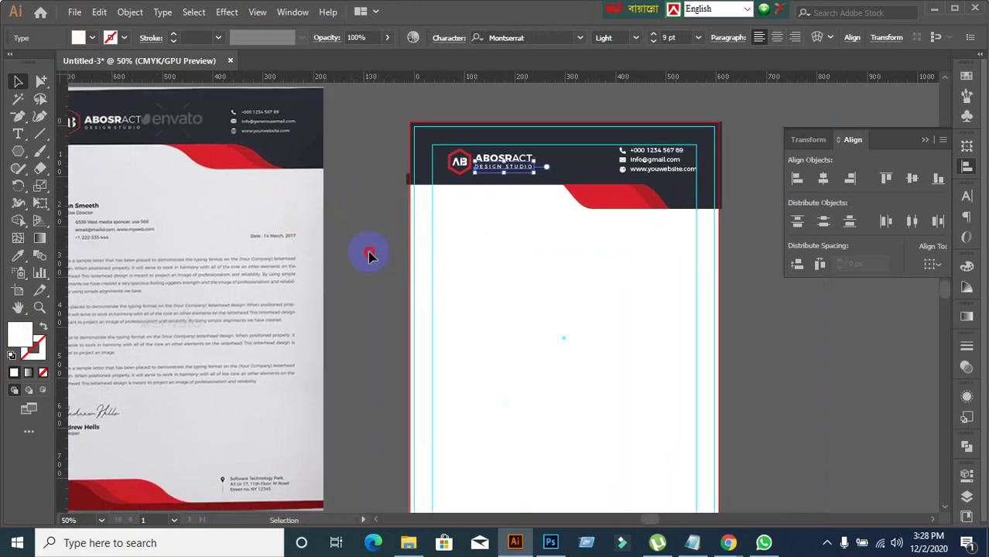
click(317, 249)
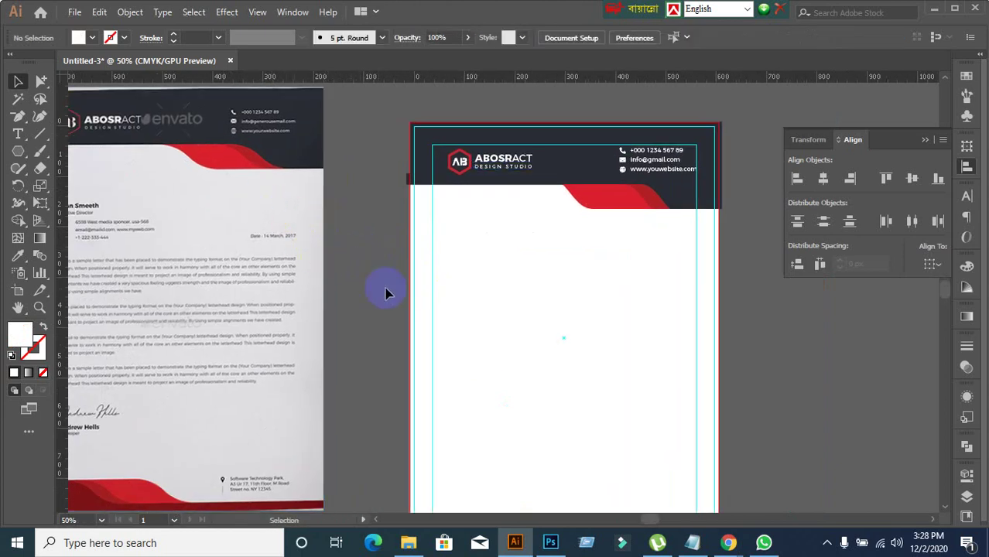
- Lock the remaining margin guides on the letterhead page
click(446, 324)
click(377, 321)
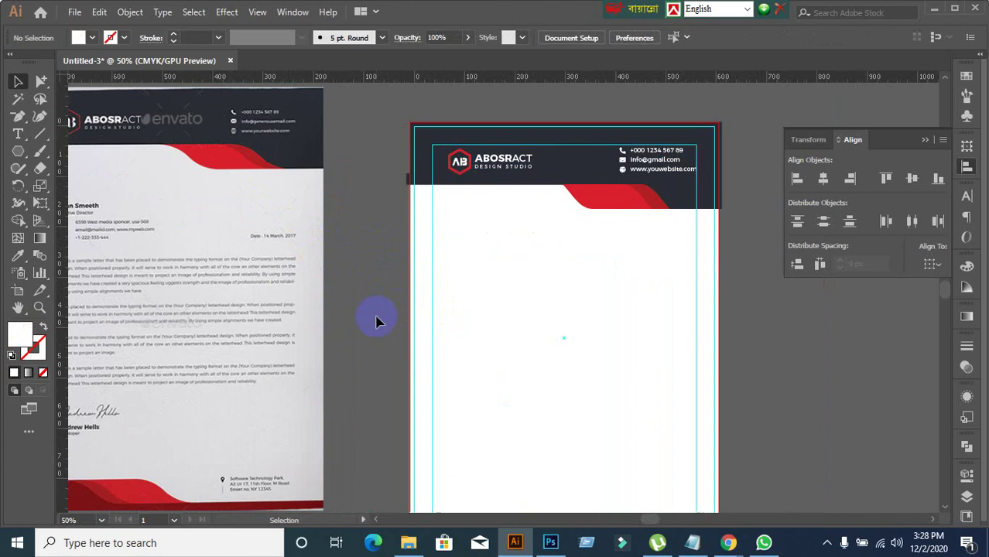
click(483, 307)
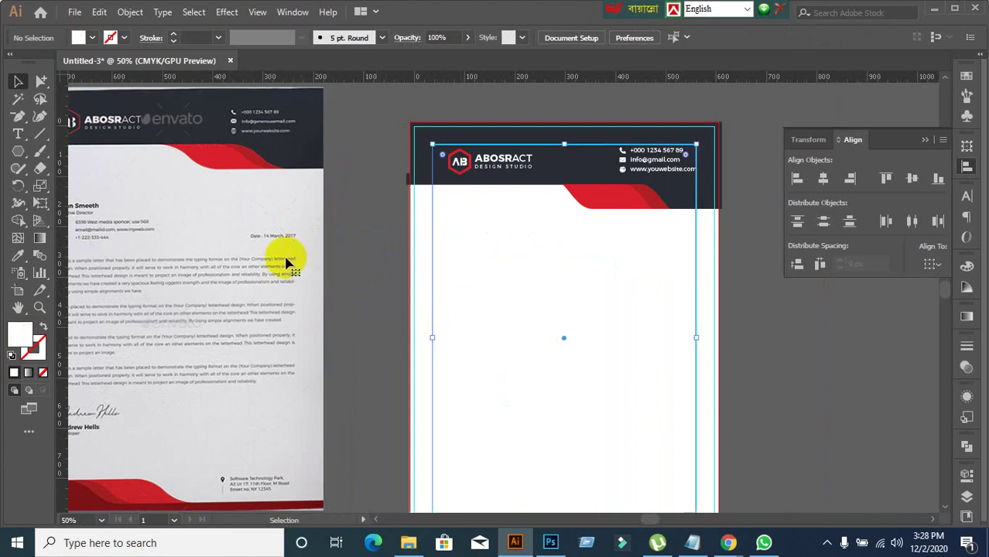
key(Delete)
right_click(480, 310)
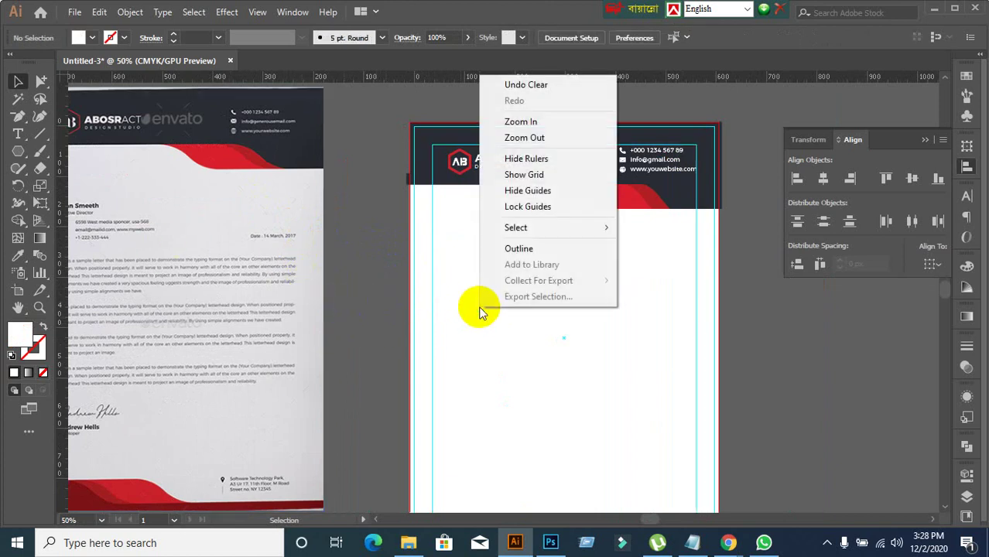
click(527, 206)
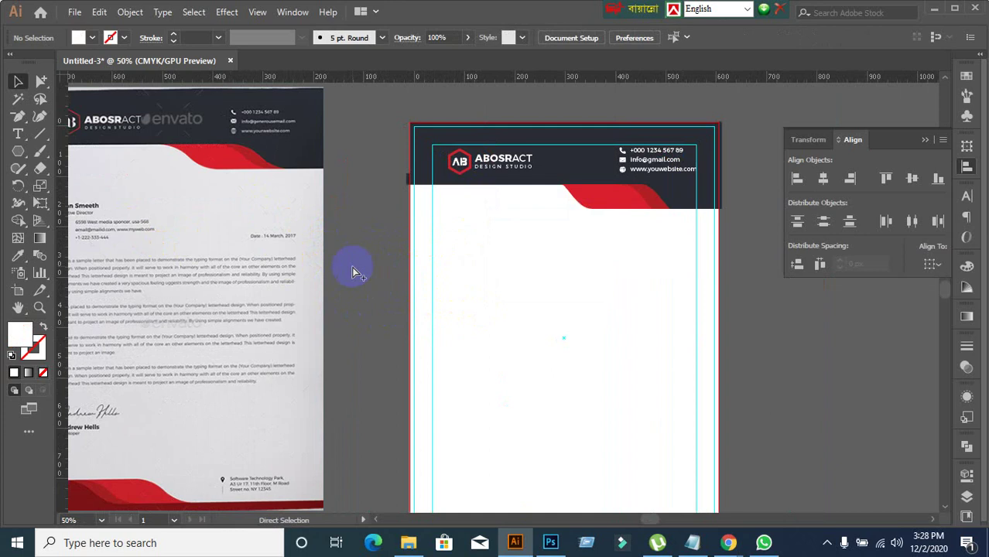
- Try filling the page background rectangle with the light grey sampled from the reference letterhead's paper, and undo it
click(502, 313)
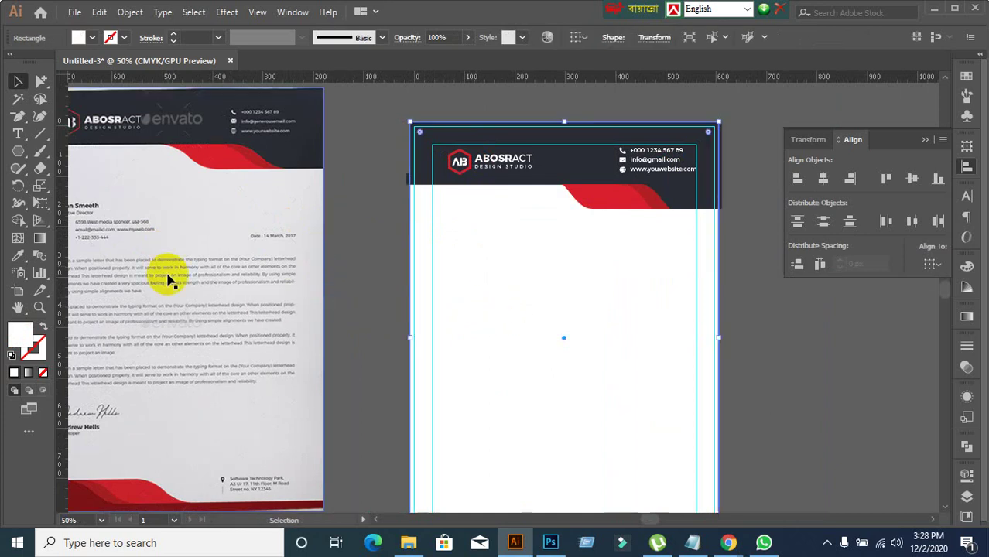
click(18, 255)
click(159, 184)
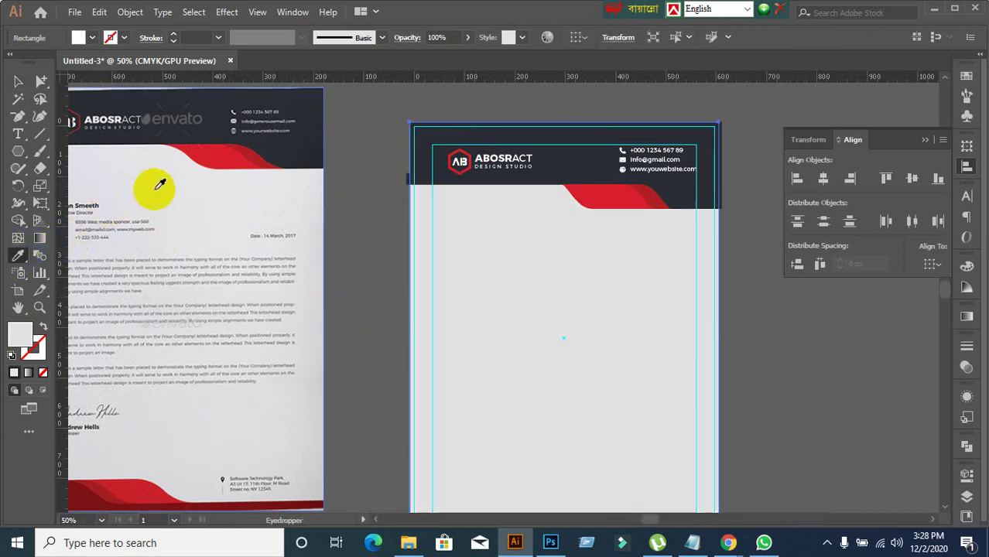
click(18, 81)
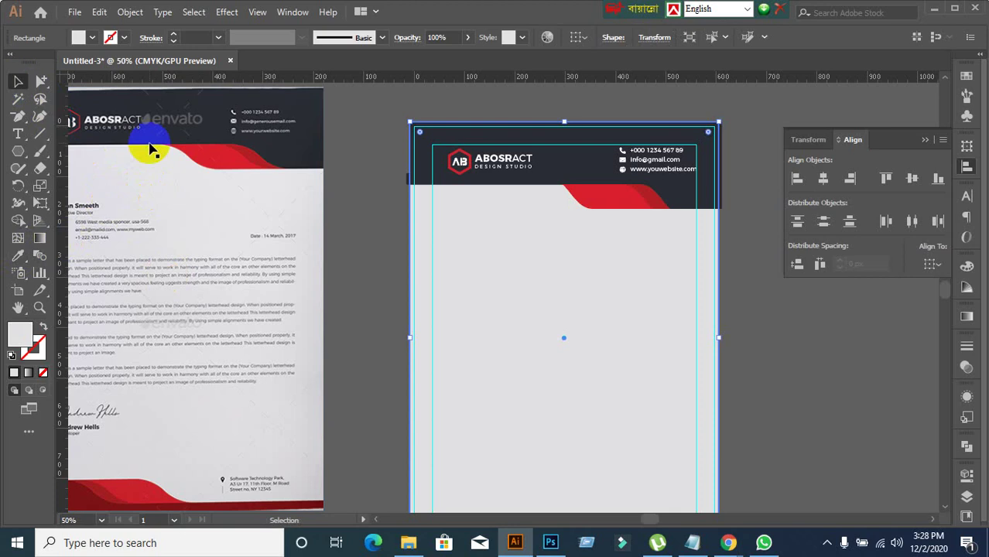
alt+click(367, 246)
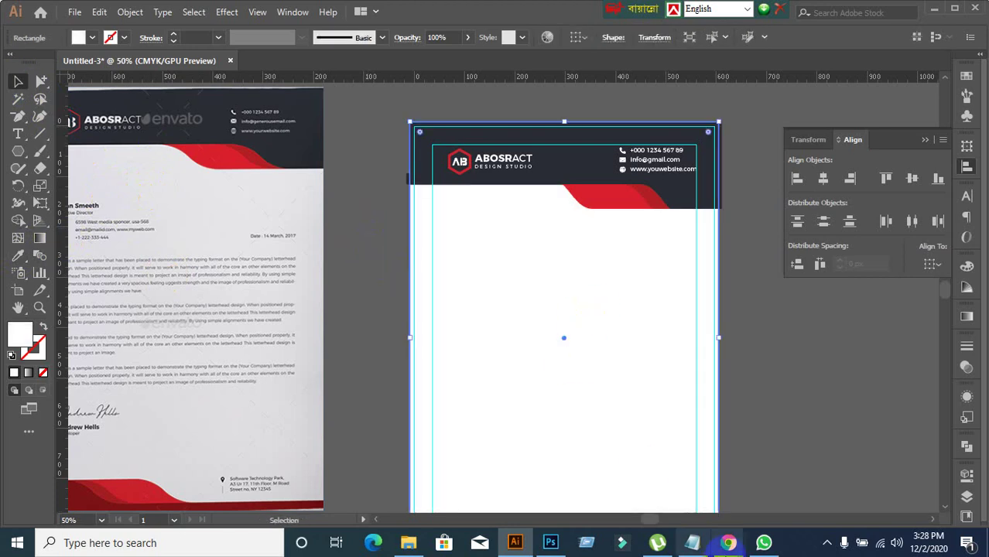
mouse_move(729, 543)
click(646, 487)
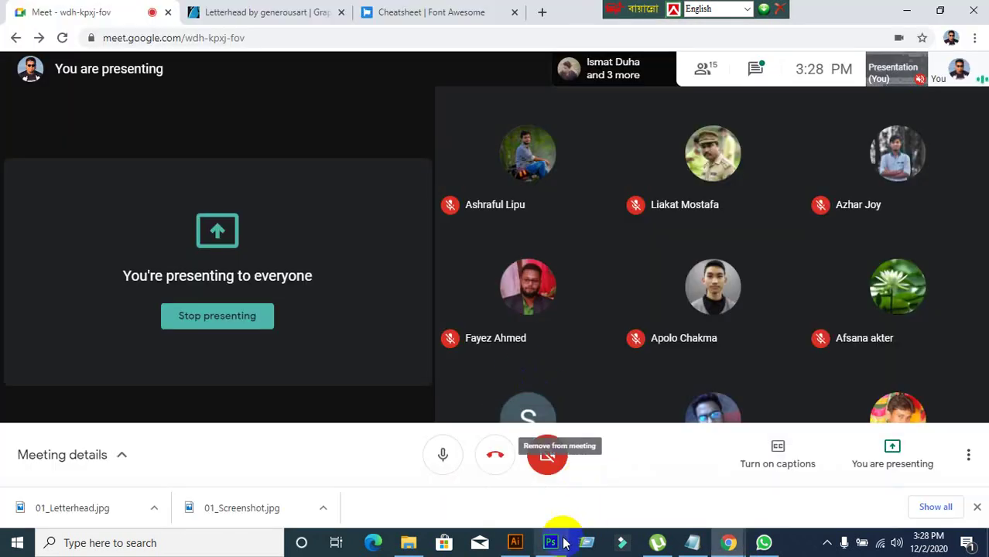
click(515, 543)
click(387, 283)
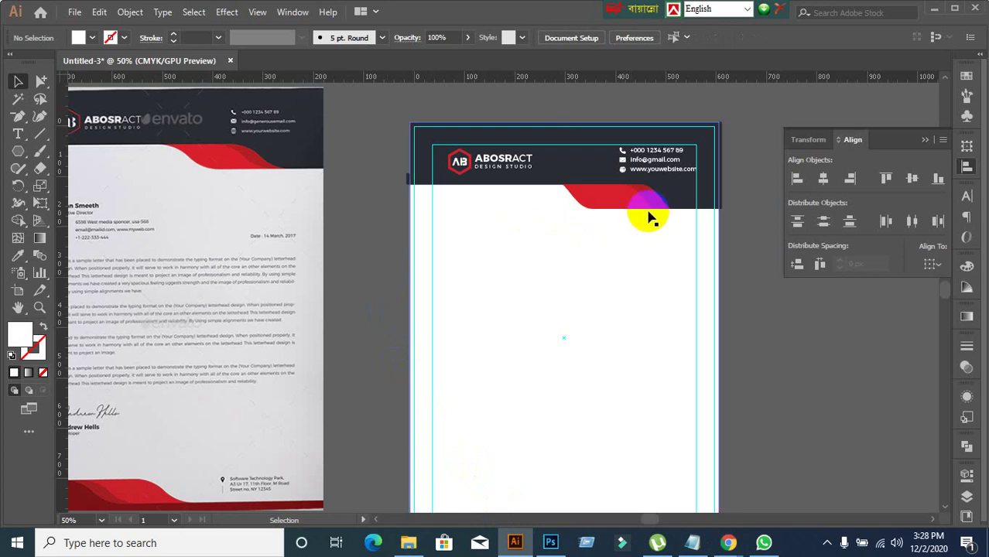
- Examine the upper edge of the footer's bright red wave up close where the straight part meets the curve
scroll(650, 215, down, 3)
scroll(616, 193, up, 1)
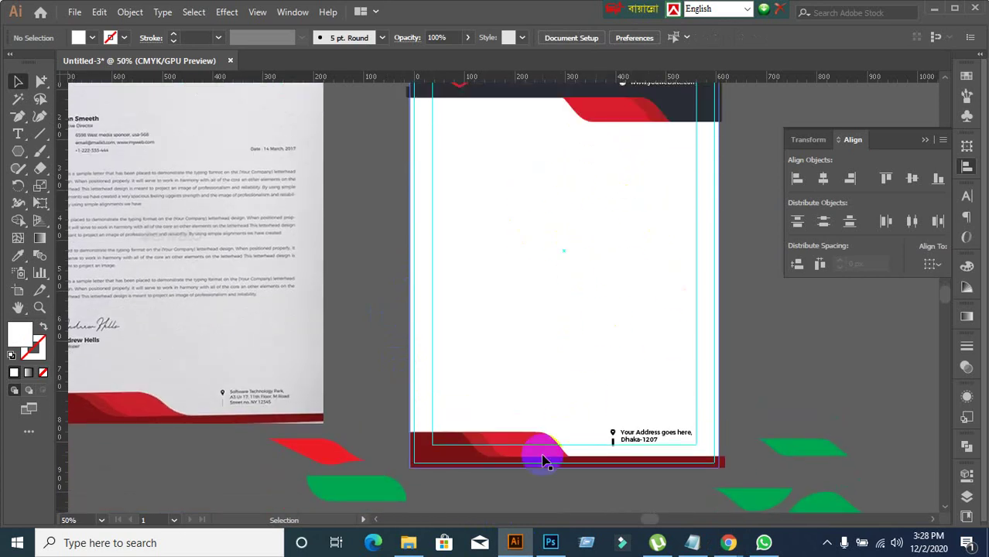
scroll(534, 458, up, 3)
scroll(523, 441, up, 2)
scroll(615, 355, up, 2)
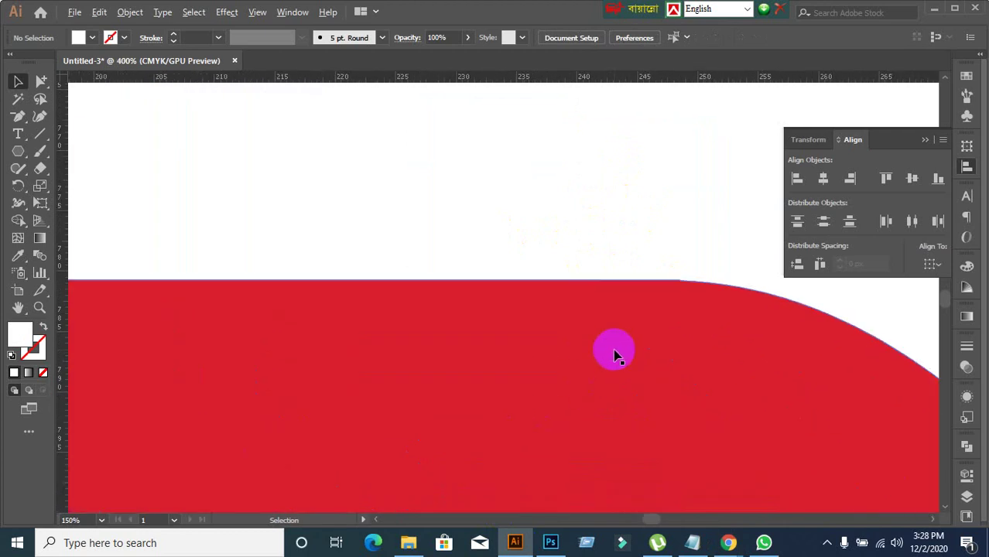
scroll(663, 293, up, 4)
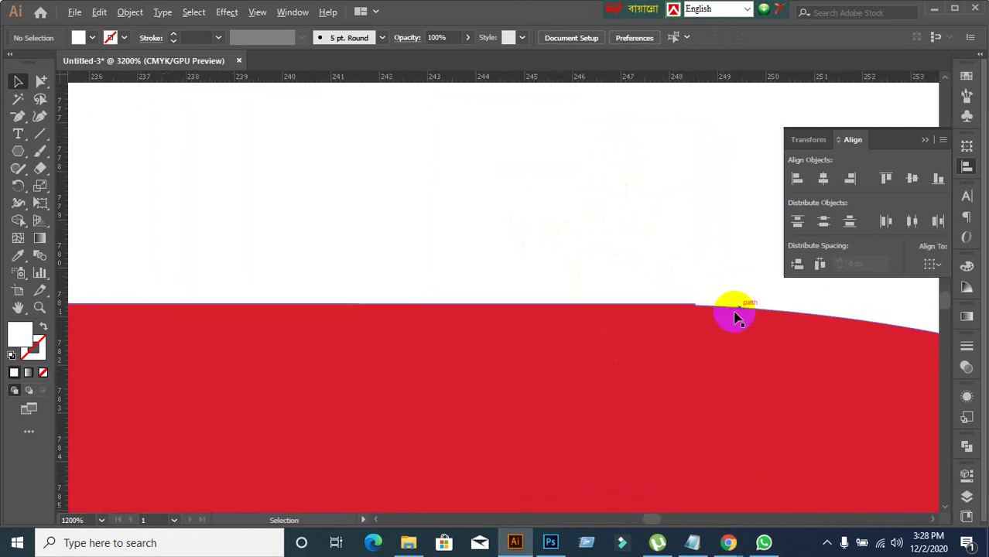
scroll(715, 337, up, 1)
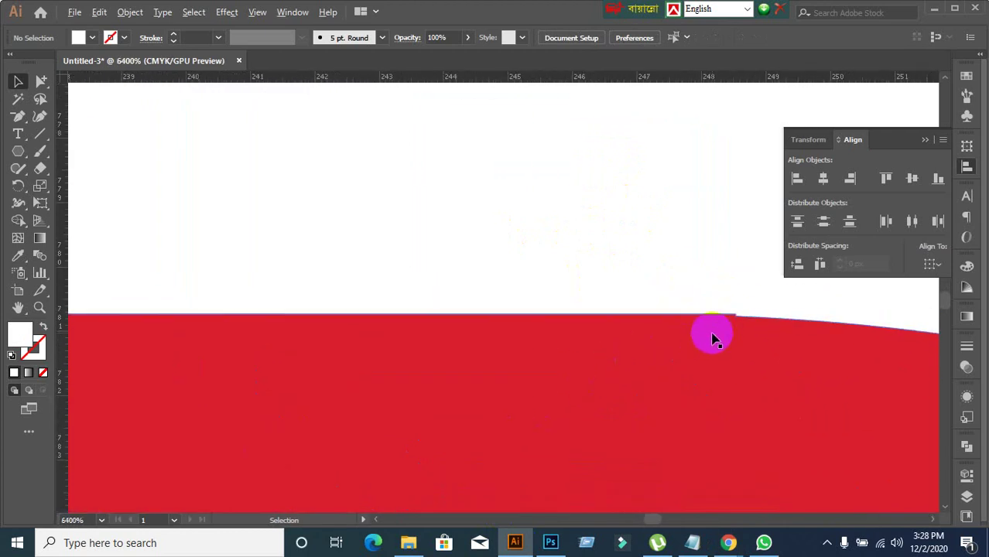
scroll(707, 345, down, 1)
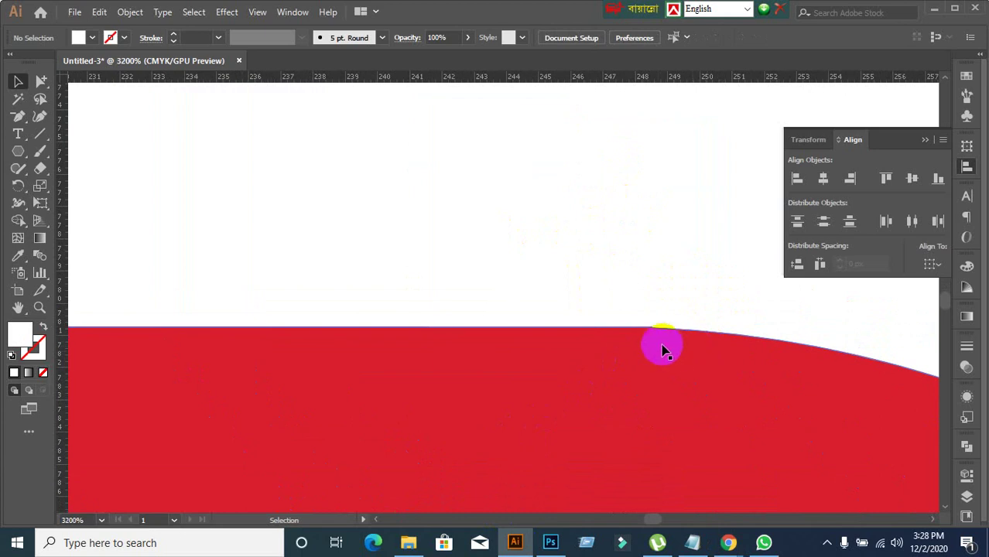
click(585, 236)
scroll(588, 255, down, 3)
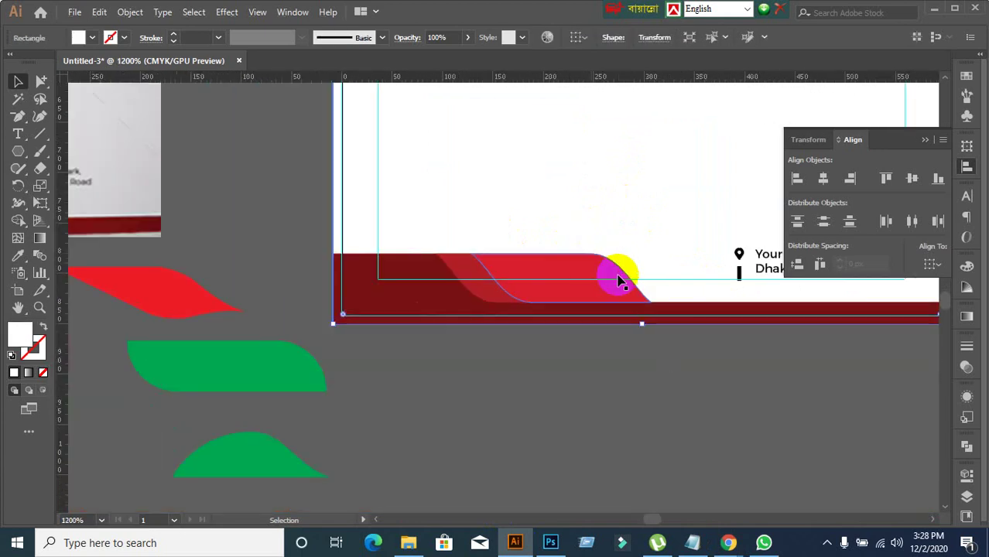
click(529, 431)
scroll(510, 375, up, 4)
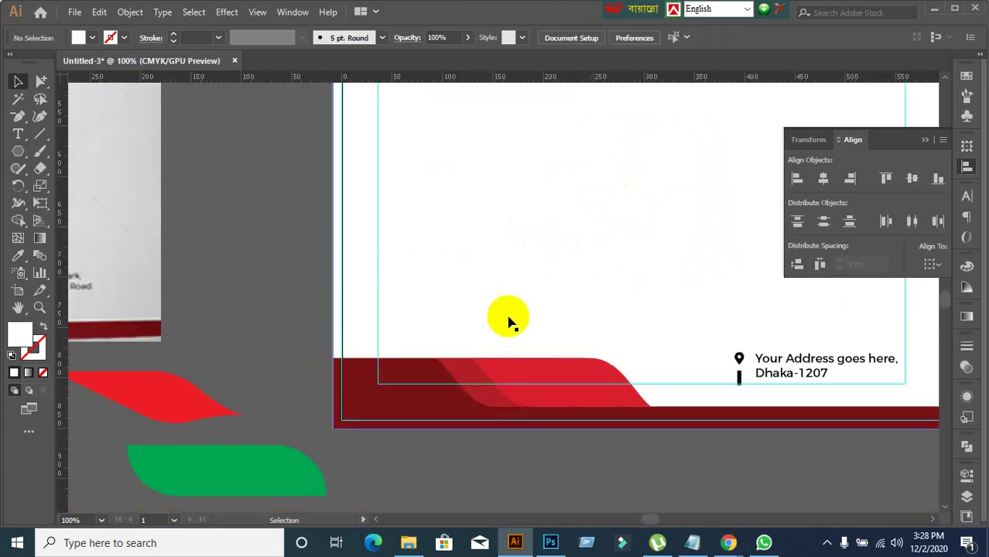
scroll(522, 294, down, 1)
scroll(545, 222, down, 2)
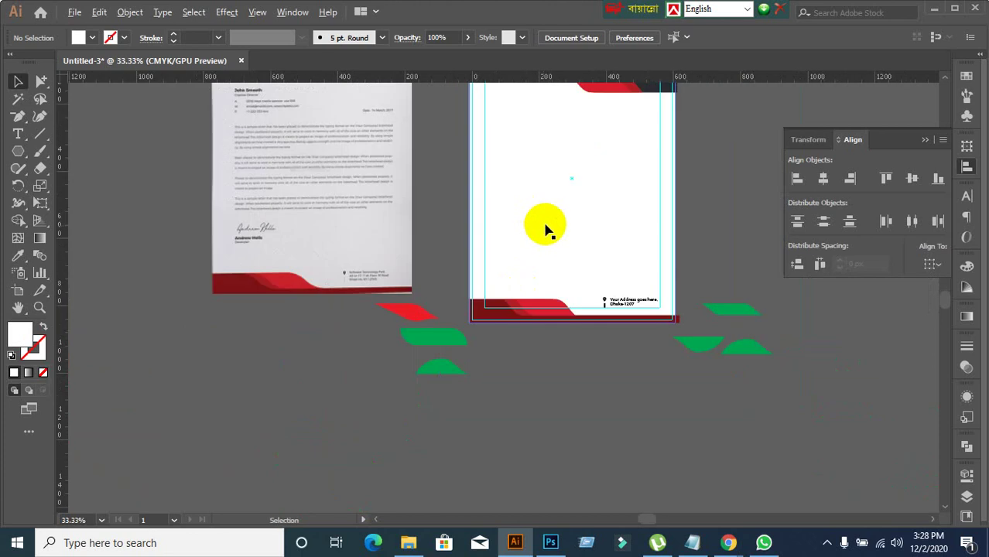
- Group the AB lettering with the red hexagon of the header logo
drag(546, 223, 557, 366)
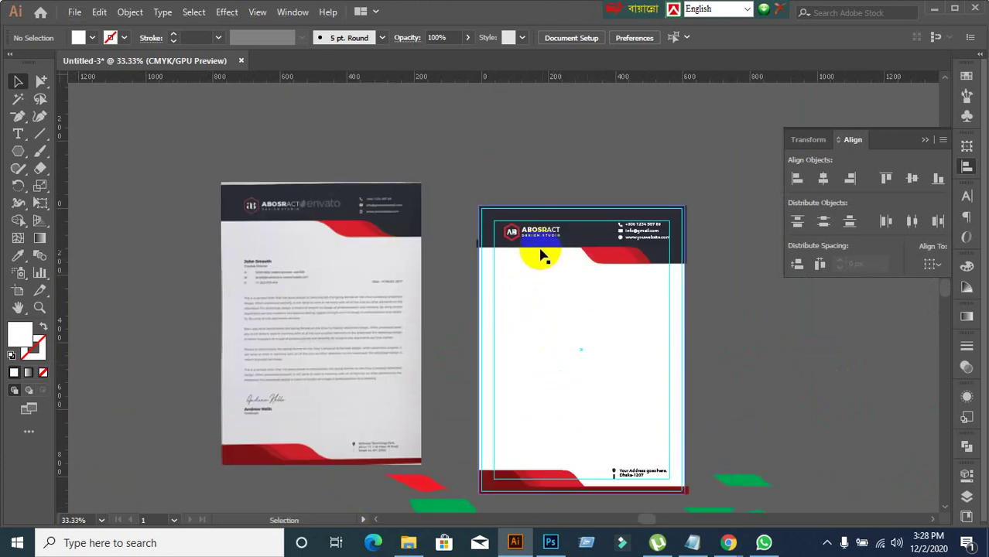
scroll(562, 271, up, 1)
scroll(559, 269, up, 1)
scroll(542, 279, down, 2)
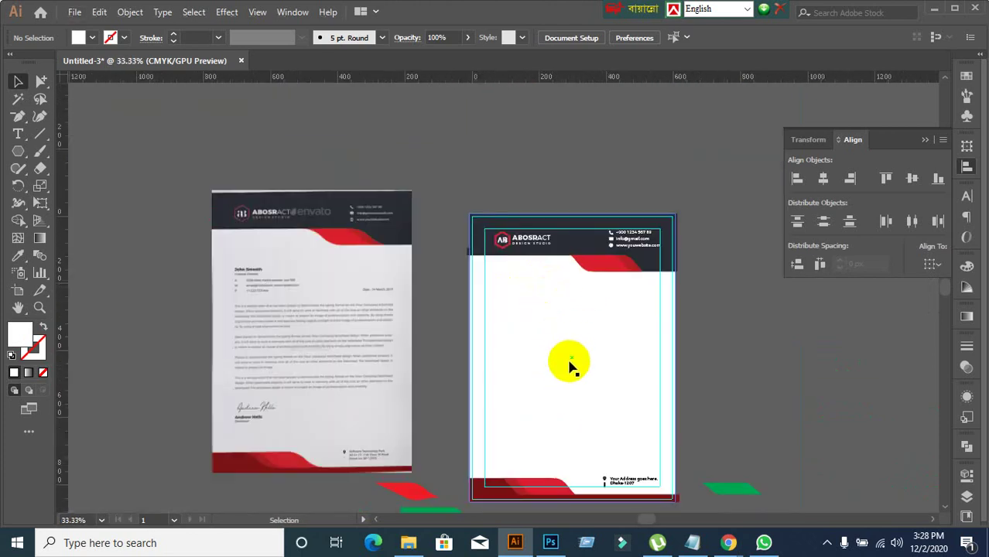
scroll(517, 306, up, 2)
click(501, 192)
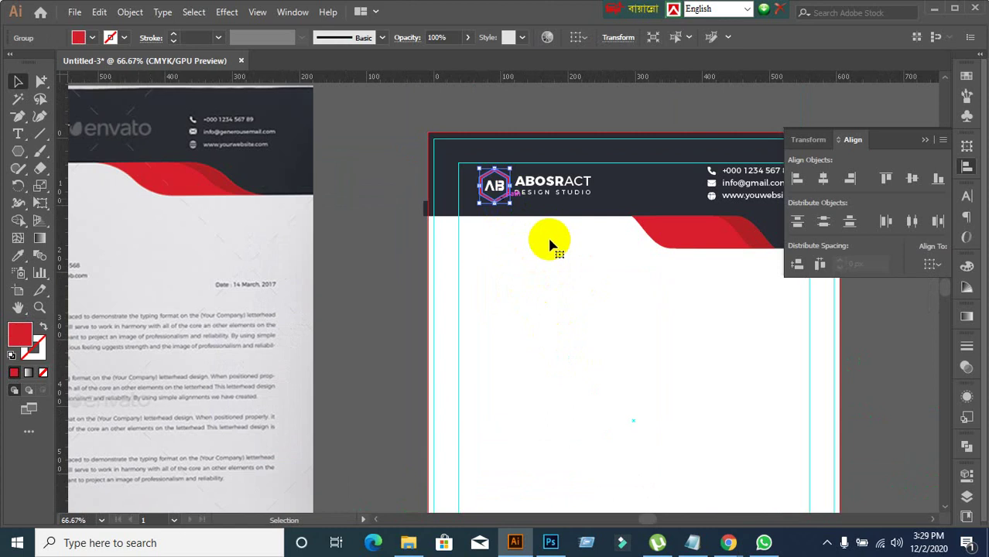
scroll(551, 244, up, 2)
scroll(548, 246, up, 2)
click(431, 225)
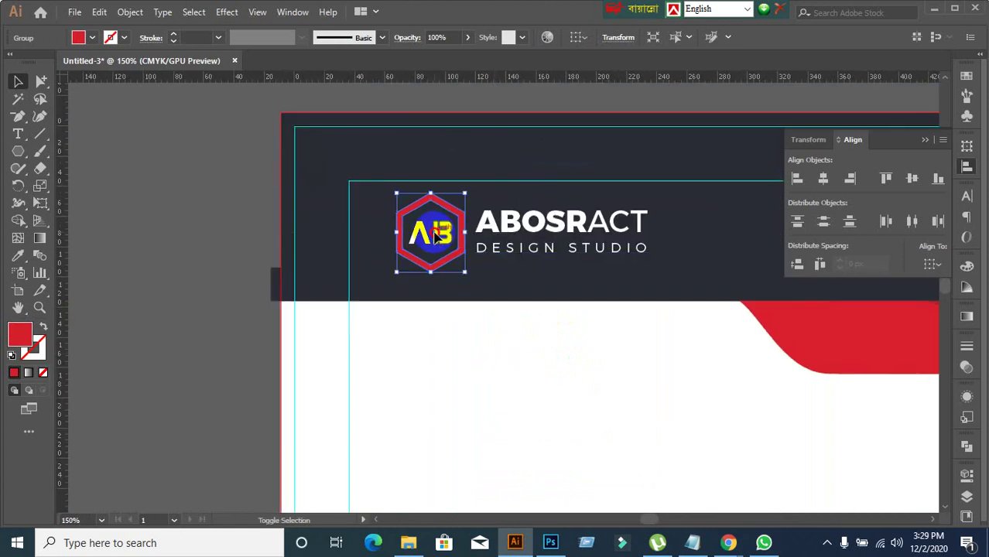
click(483, 300)
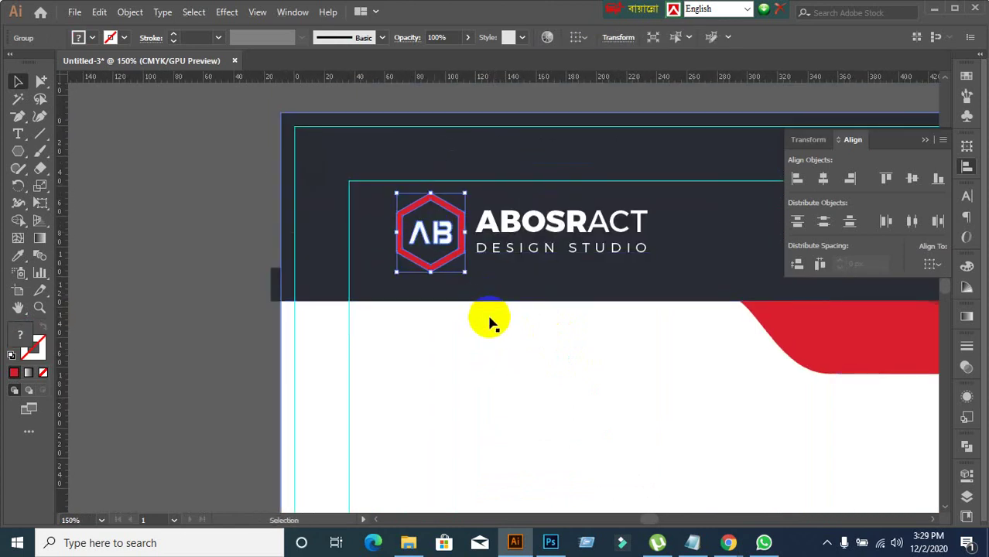
click(431, 236)
click(433, 239)
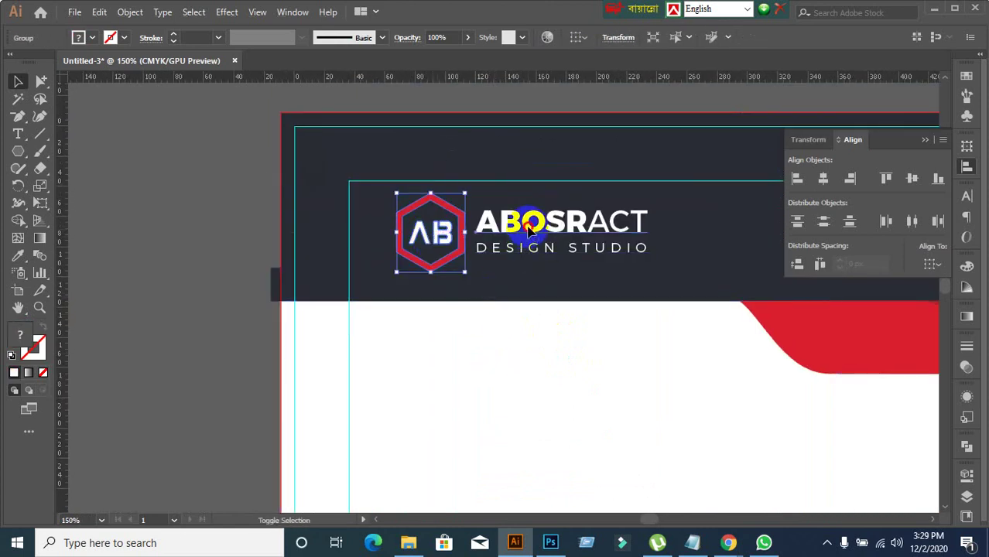
- Group the hexagon emblem, the ABOSRACT company name and the DESIGN STUDIO tagline into one logo
shift+click(529, 224)
click(506, 339)
click(517, 226)
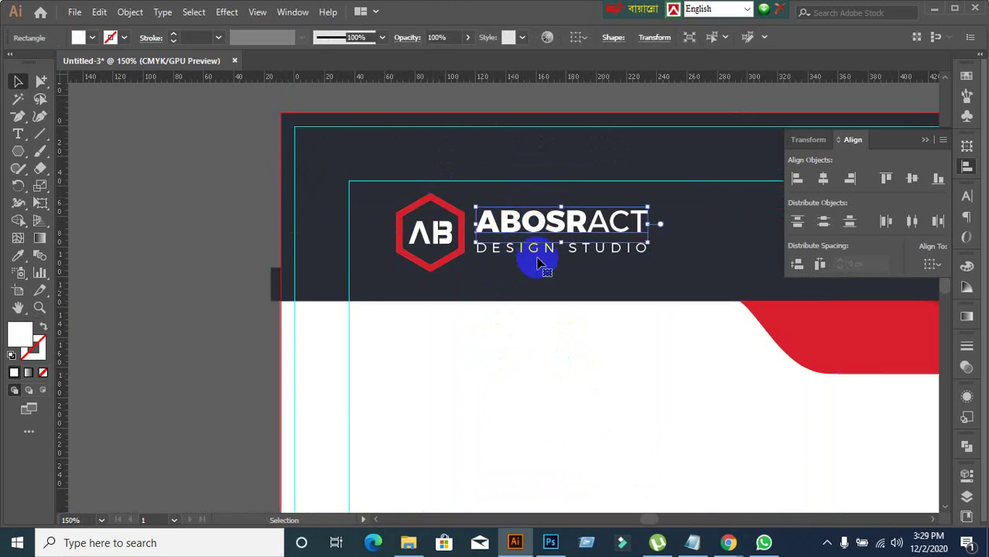
shift+click(498, 254)
key(ctrl+g)
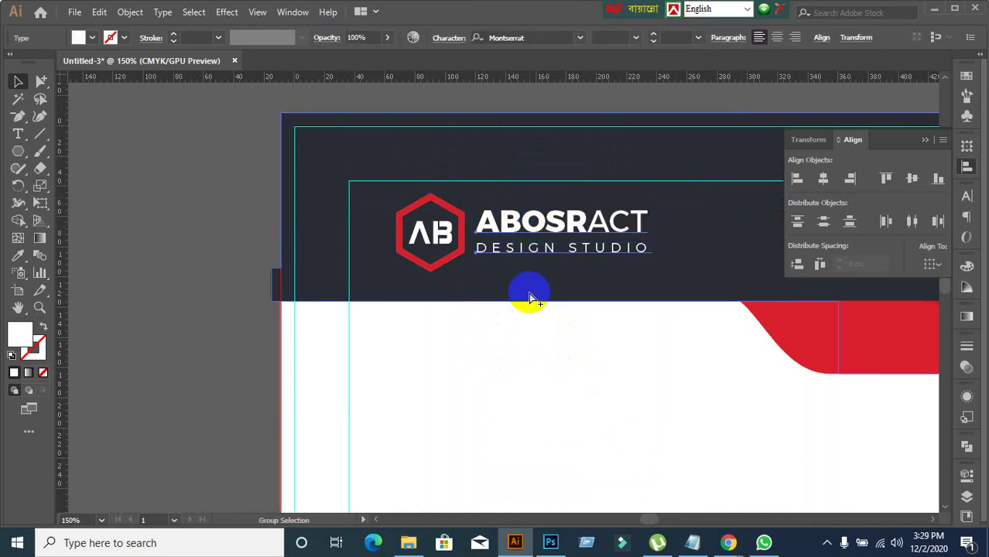
shift+click(596, 225)
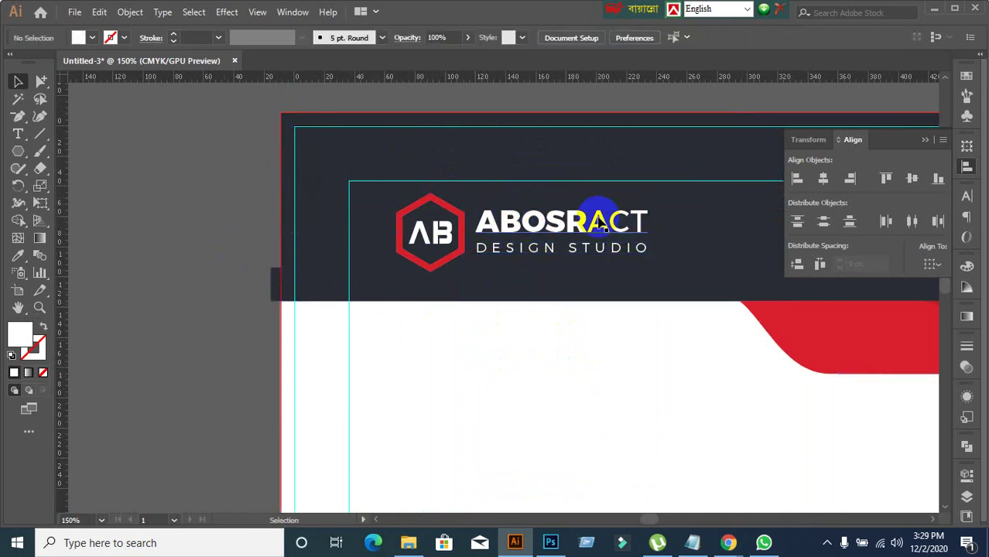
- Move the grouped logo into the upper-left corner of the inner margin guides
drag(463, 244, 402, 247)
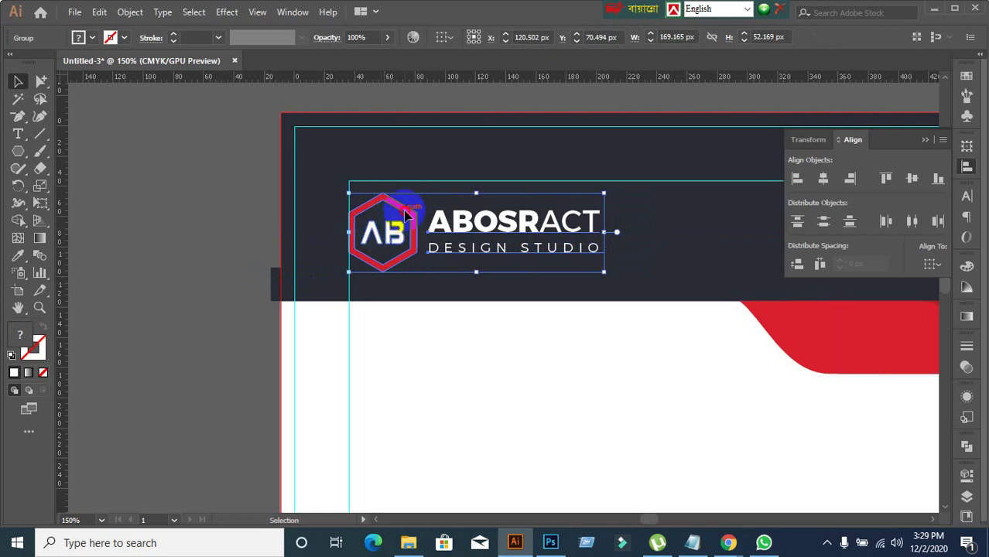
mouse_move(408, 215)
mouse_down()
mouse_move(399, 195)
mouse_move(404, 203)
mouse_up()
click(221, 265)
key(ctrl+minus)
key(ctrl+minus)
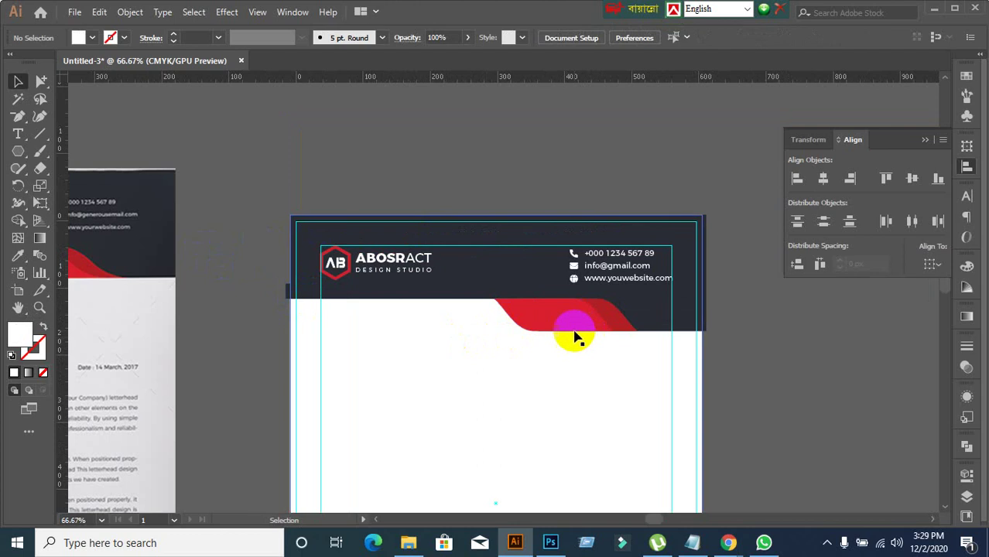
- Try to align the email line in the header with the top of the logo
click(342, 271)
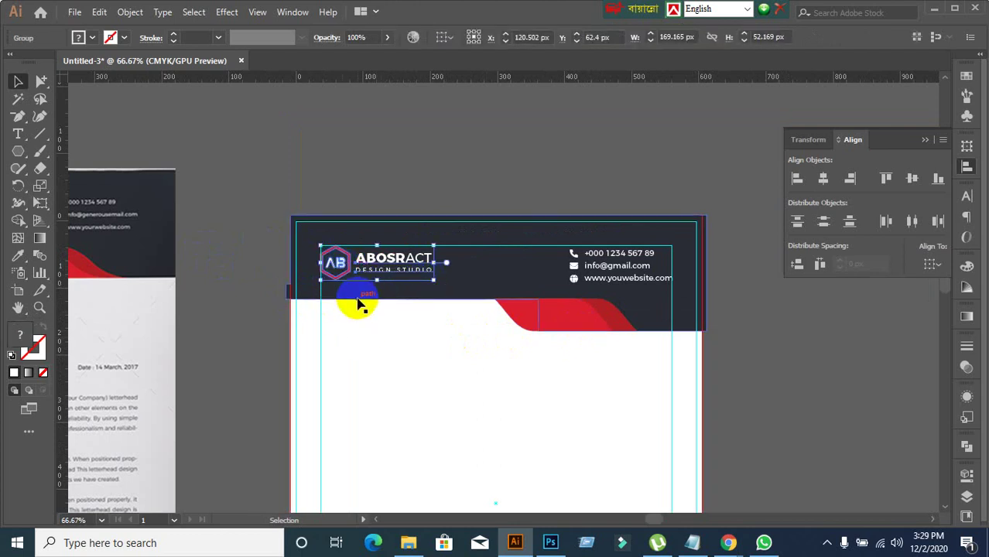
shift+click(648, 278)
click(377, 262)
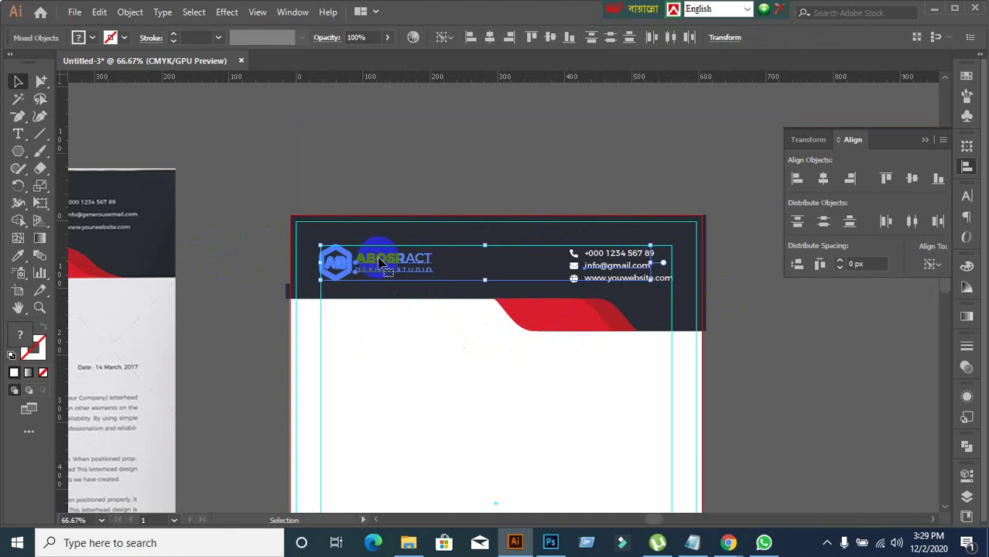
click(882, 178)
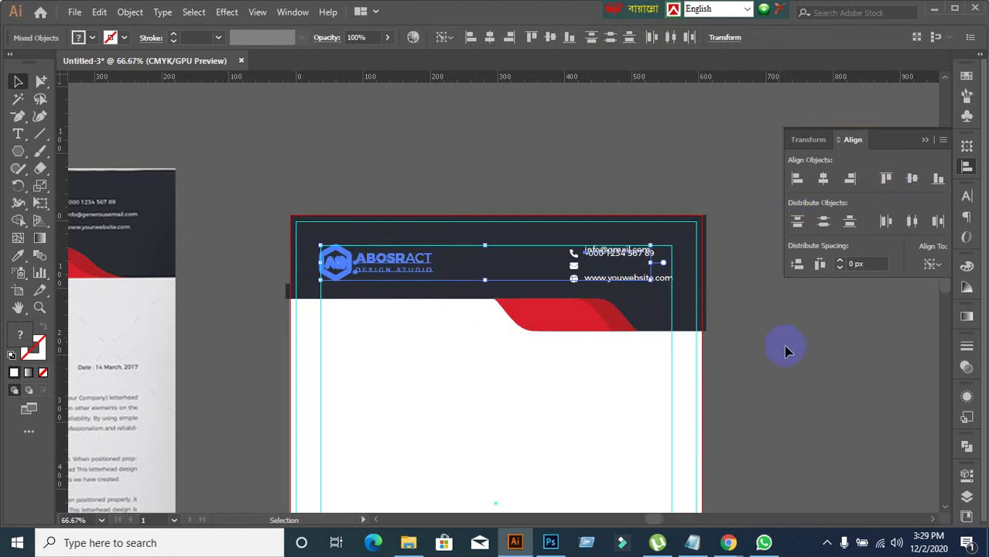
click(788, 353)
- Group the three contact icons in the header with their phone, email and website lines
scroll(672, 313, up, 2)
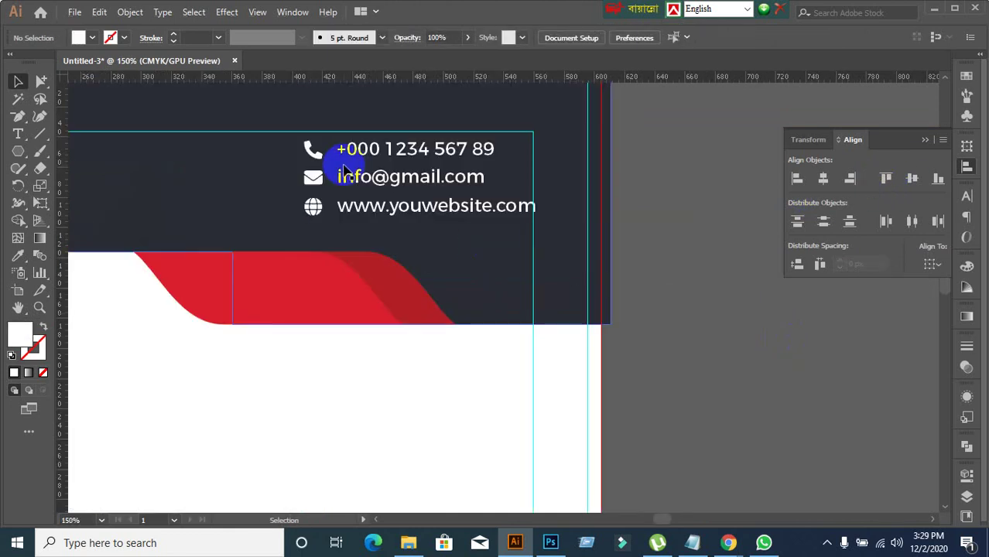
click(563, 312)
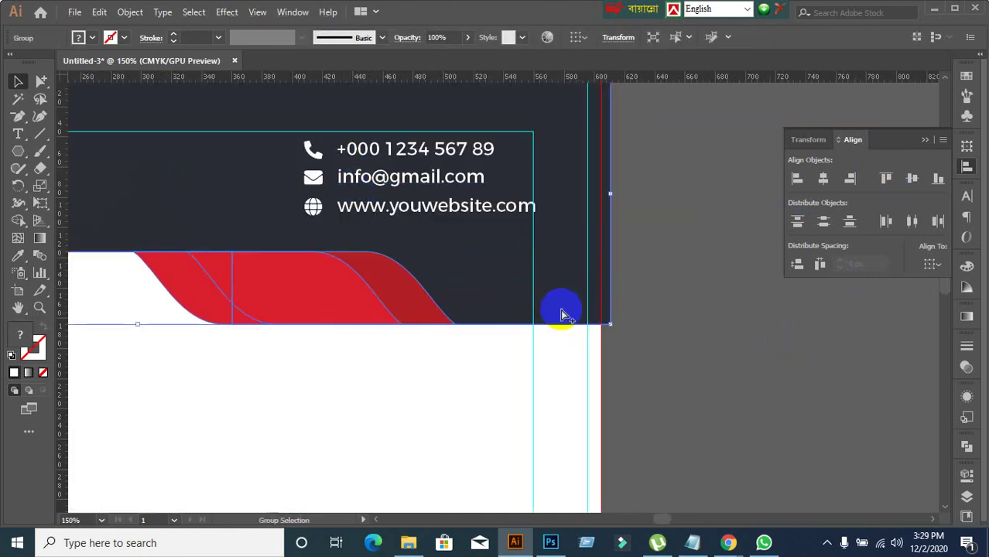
click(592, 486)
ctrl+alt+click(554, 486)
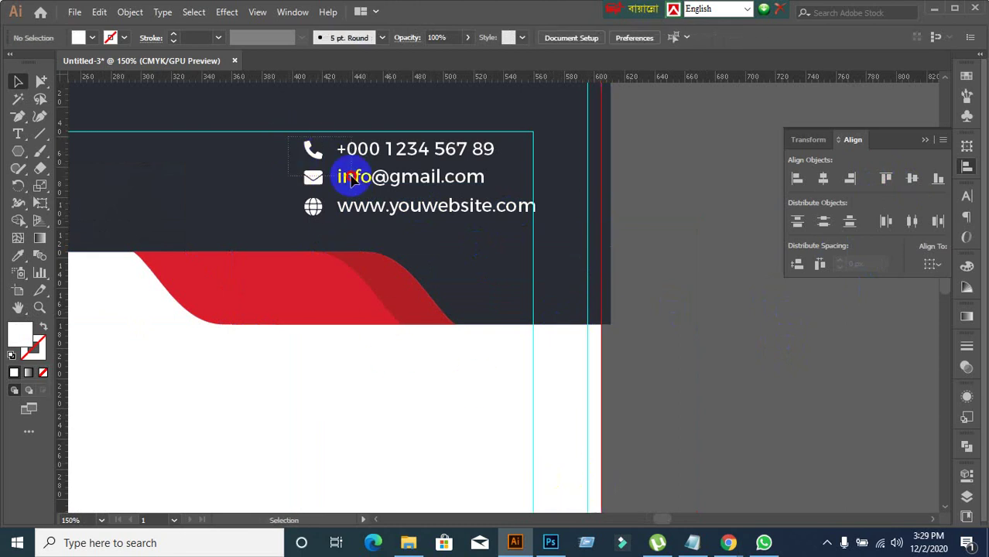
click(470, 226)
drag(470, 225, 530, 248)
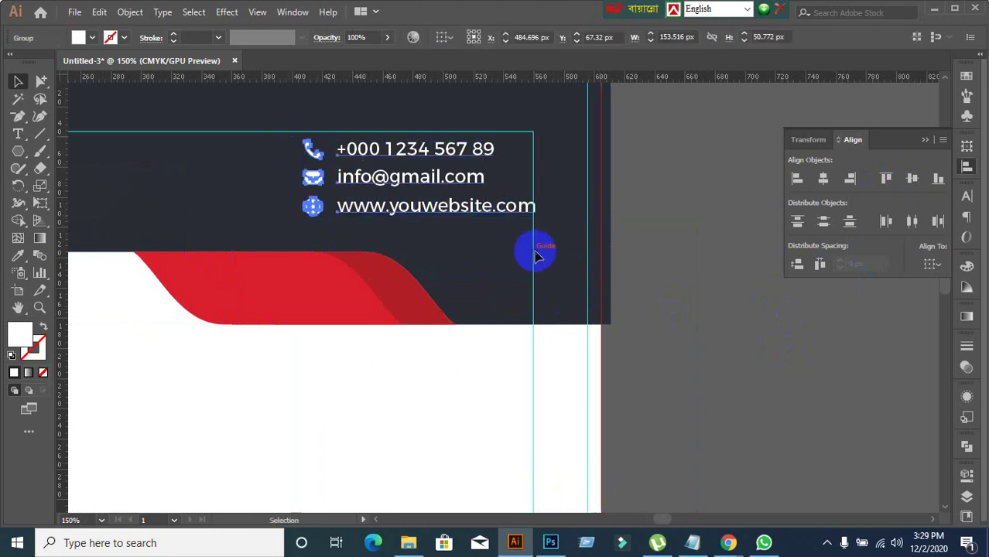
- Align the grouped contact block to the top of the logo in the header
scroll(634, 378, down, 2)
scroll(452, 408, down, 1)
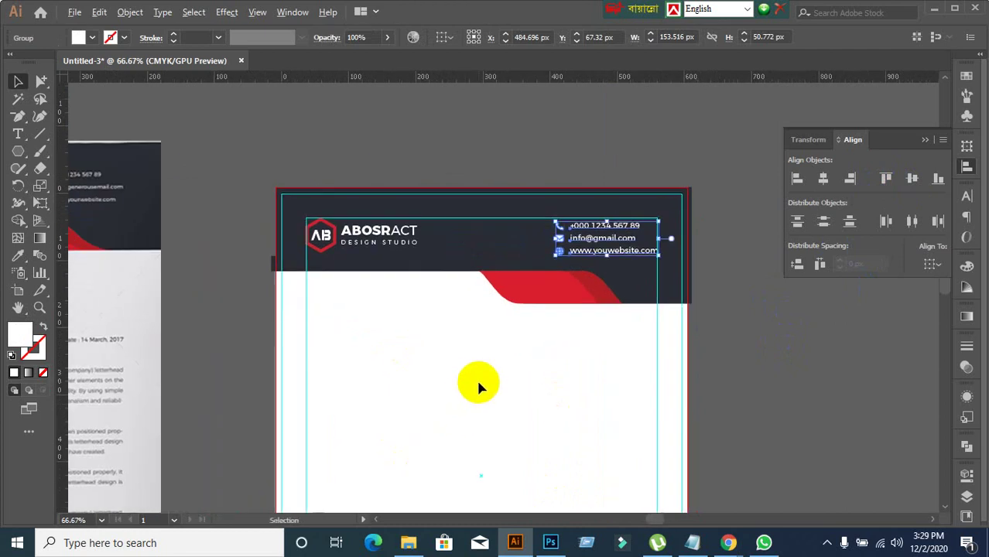
scroll(476, 381, up, 1)
click(310, 155)
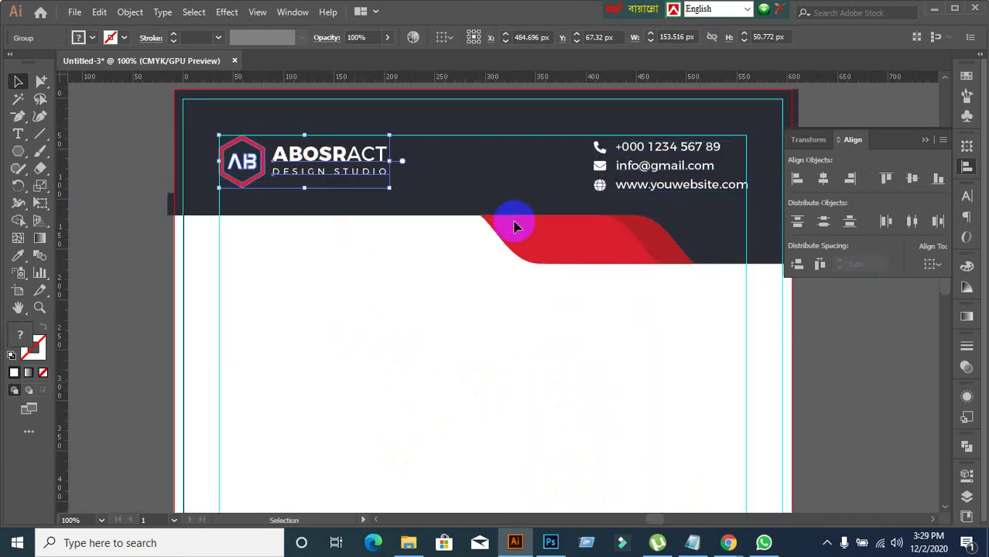
shift+click(678, 171)
click(348, 154)
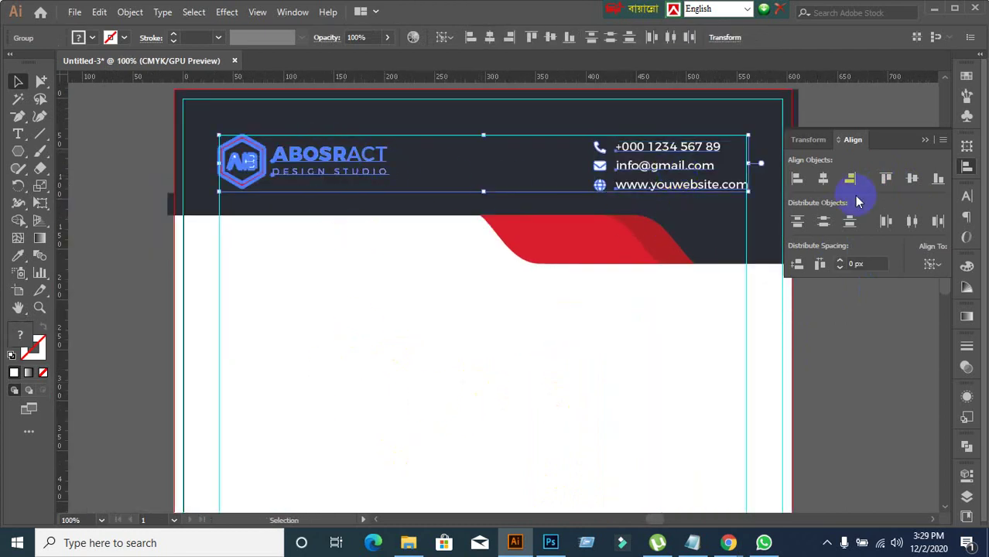
click(886, 177)
click(866, 345)
scroll(699, 358, down, 2)
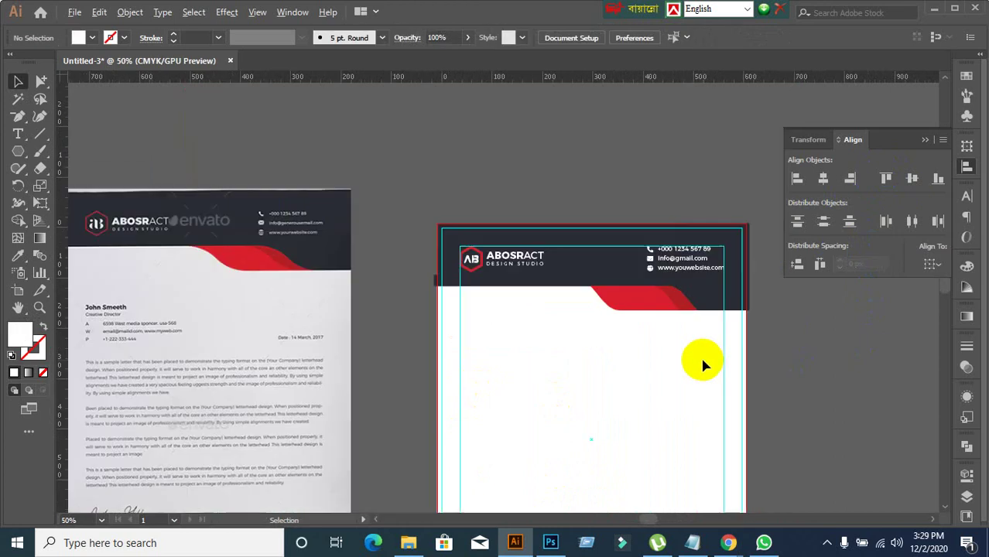
- Compare the whole letterhead with the reference image, checking the header contacts, footer address and footer wave
drag(693, 415, 634, 145)
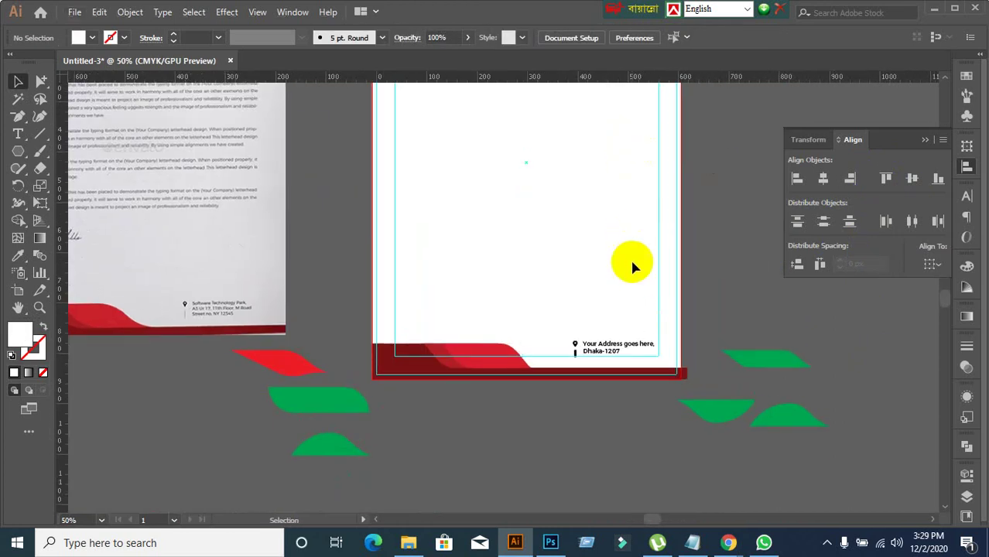
scroll(634, 266, down, 2)
scroll(614, 276, up, 1)
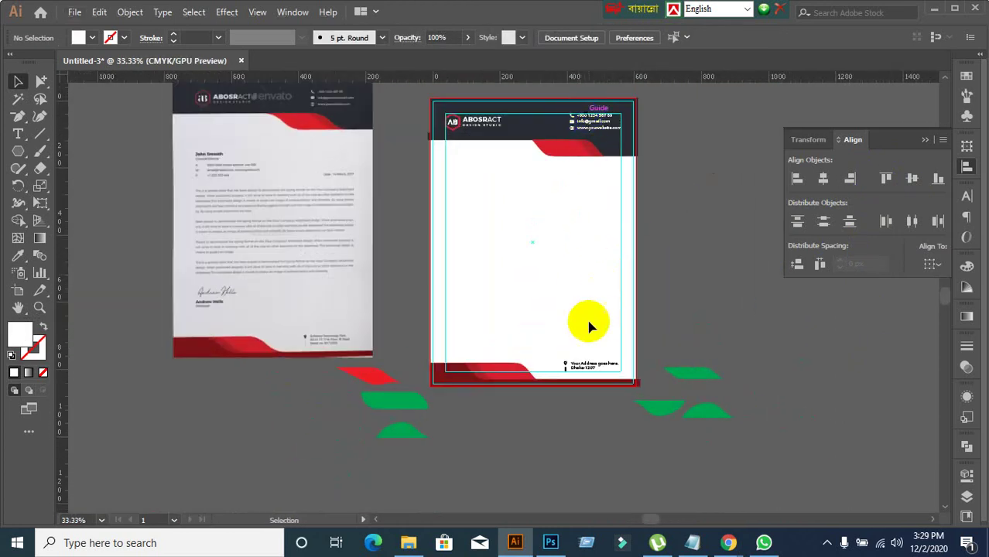
click(350, 342)
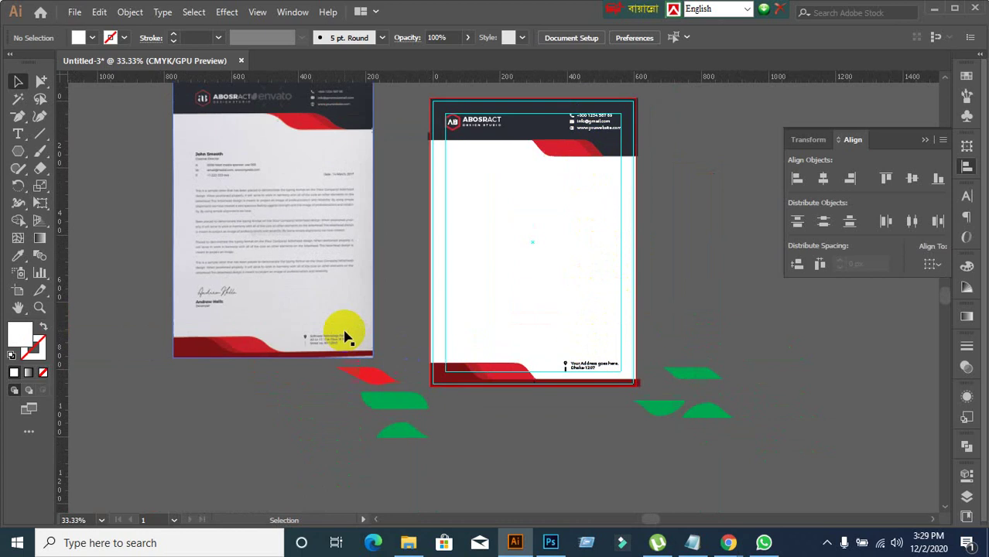
click(316, 115)
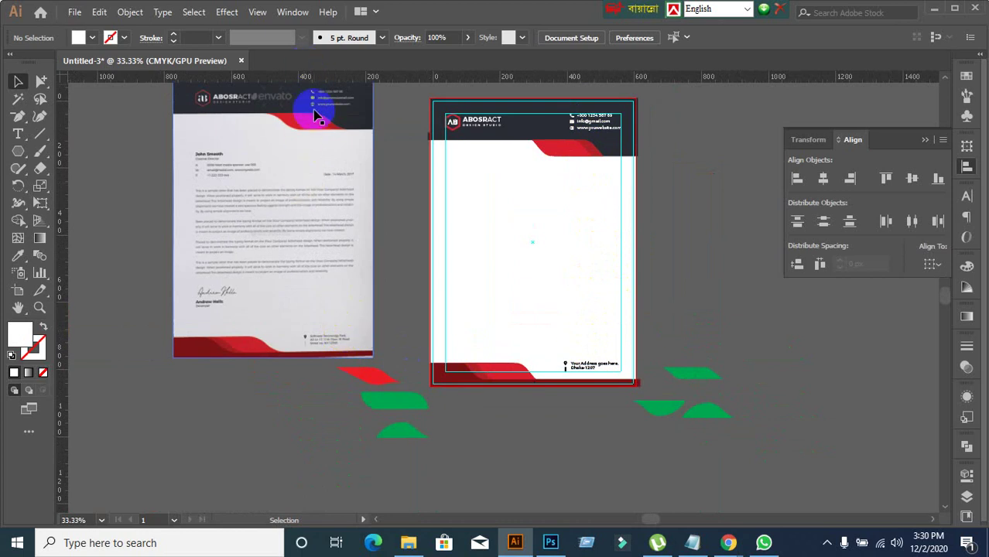
click(318, 354)
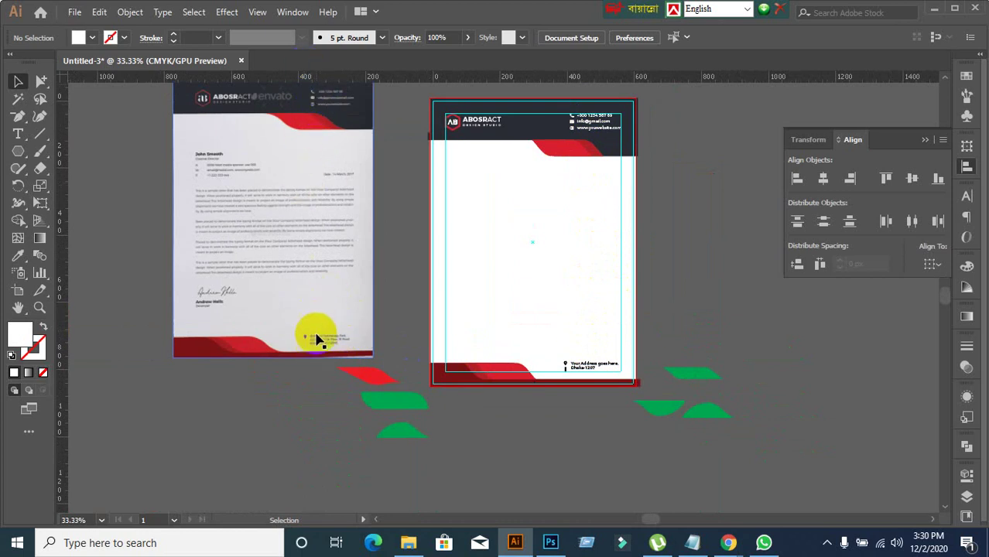
click(325, 349)
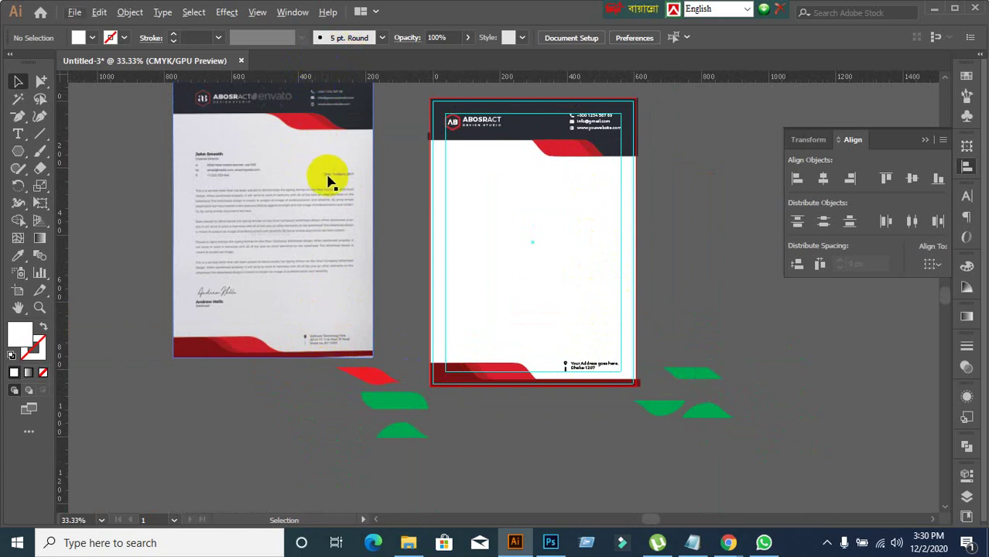
scroll(327, 174, up, 1)
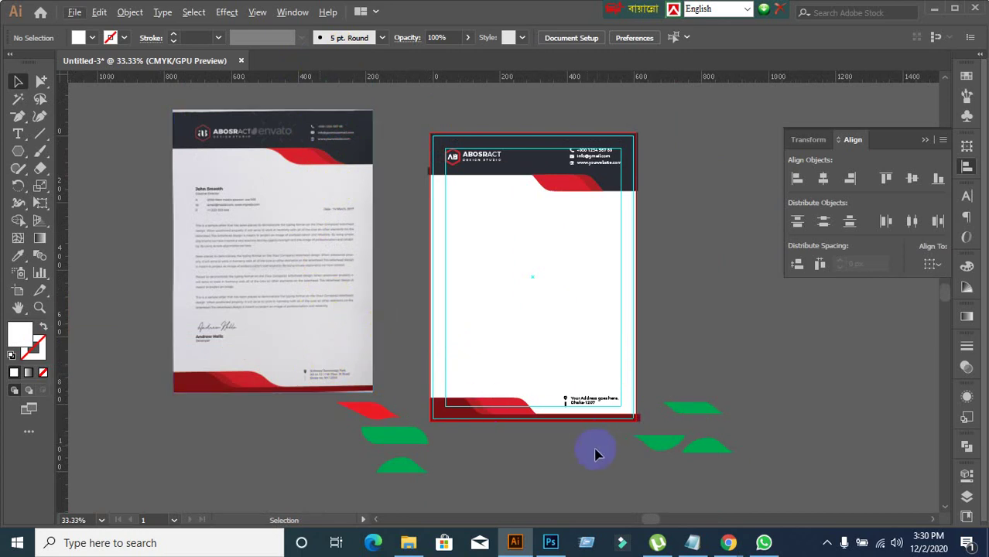
scroll(596, 455, up, 2)
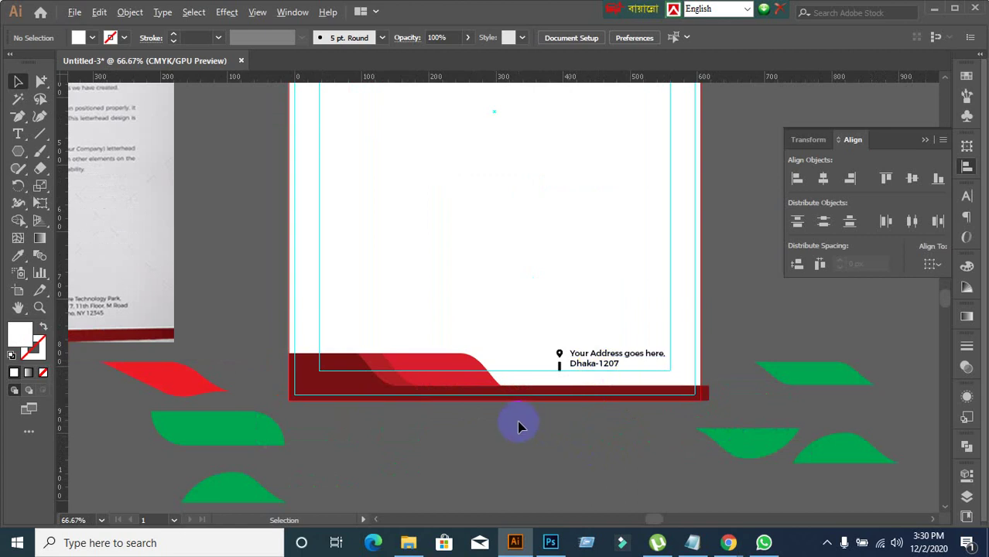
scroll(519, 426, down, 1)
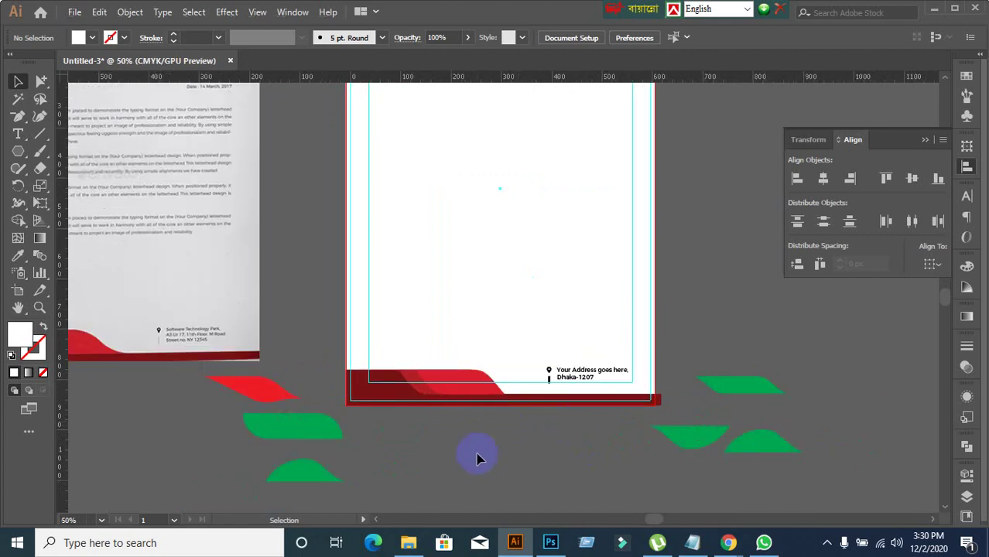
scroll(477, 458, up, 1)
scroll(468, 364, down, 3)
- Try to align the footer address text vertically with the footer wave artwork as key object, and undo it
click(469, 274)
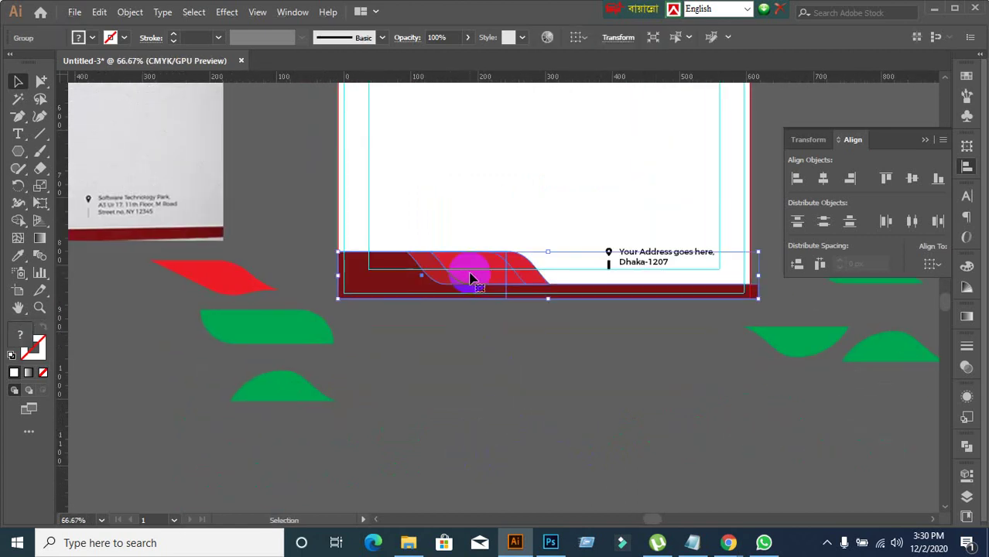
click(647, 286)
shift+click(642, 261)
shift+click(503, 269)
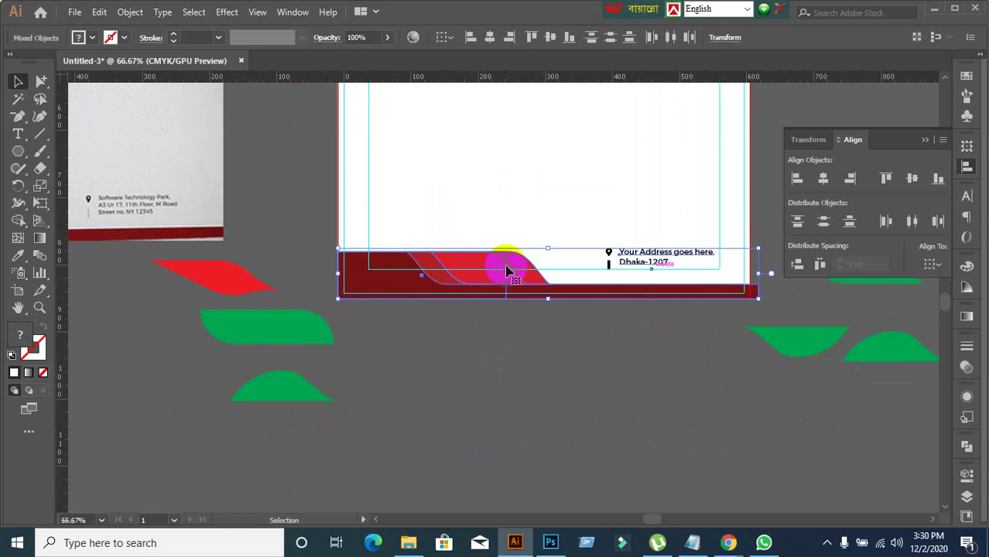
click(823, 222)
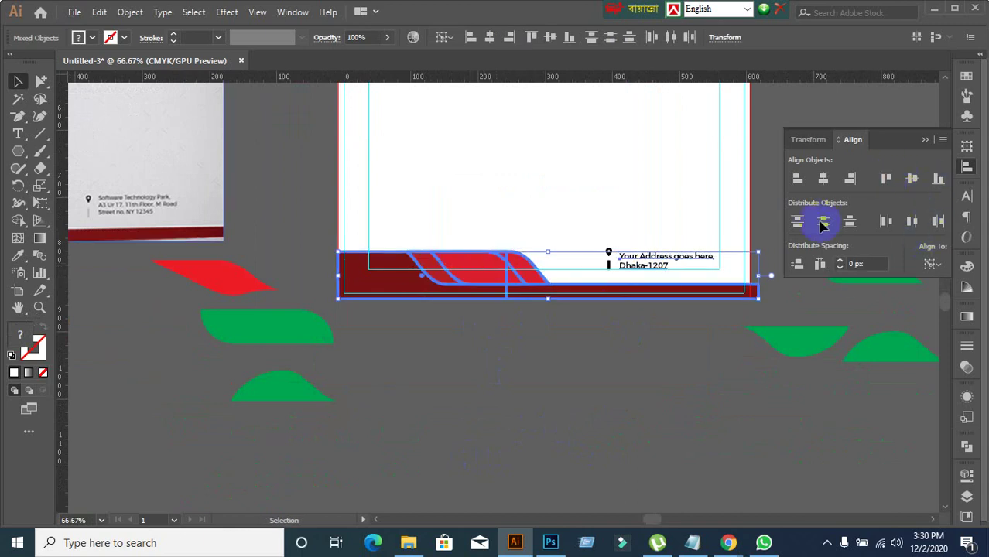
key(ctrl+z)
click(595, 389)
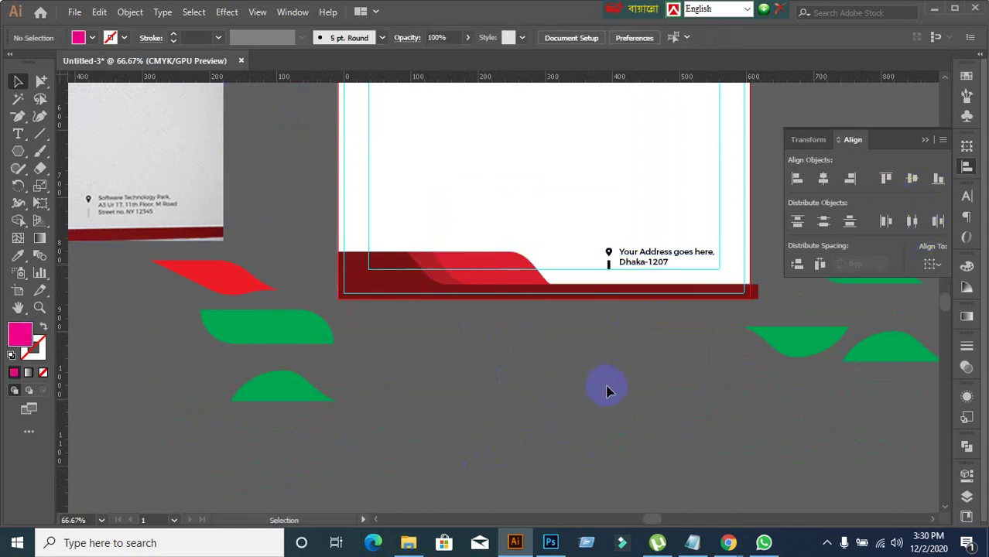
- Group the footer's location pin, short vertical bar and address text into one object
click(610, 251)
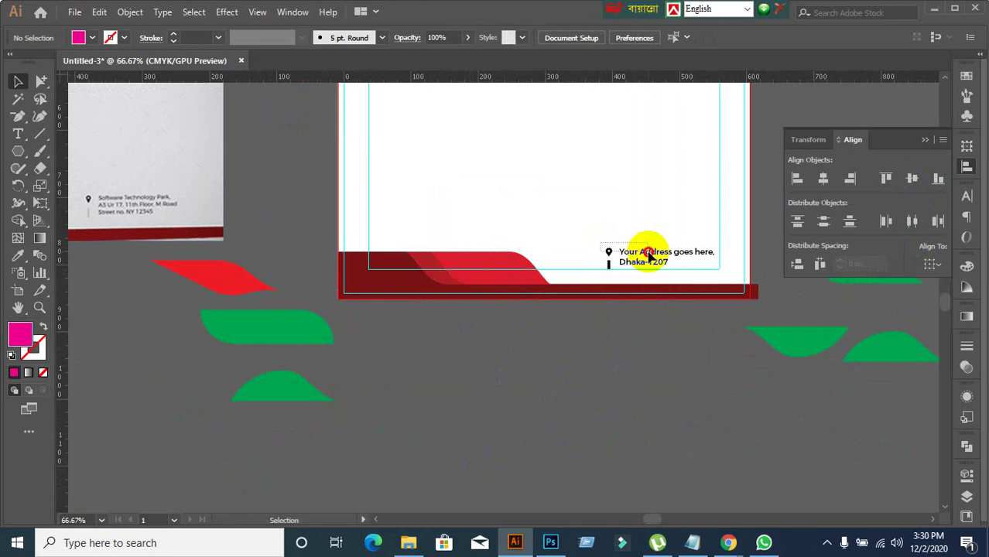
click(631, 254)
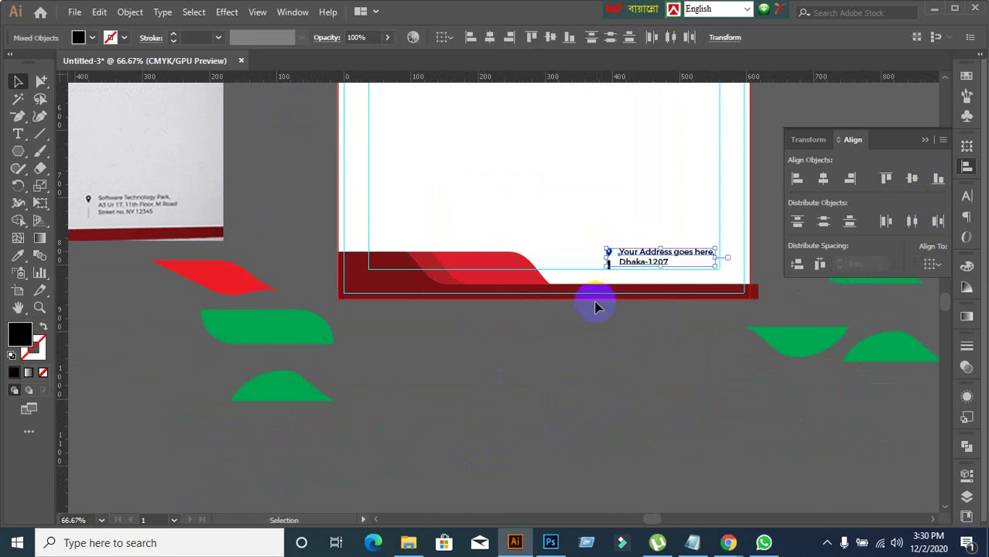
drag(606, 286, 587, 238)
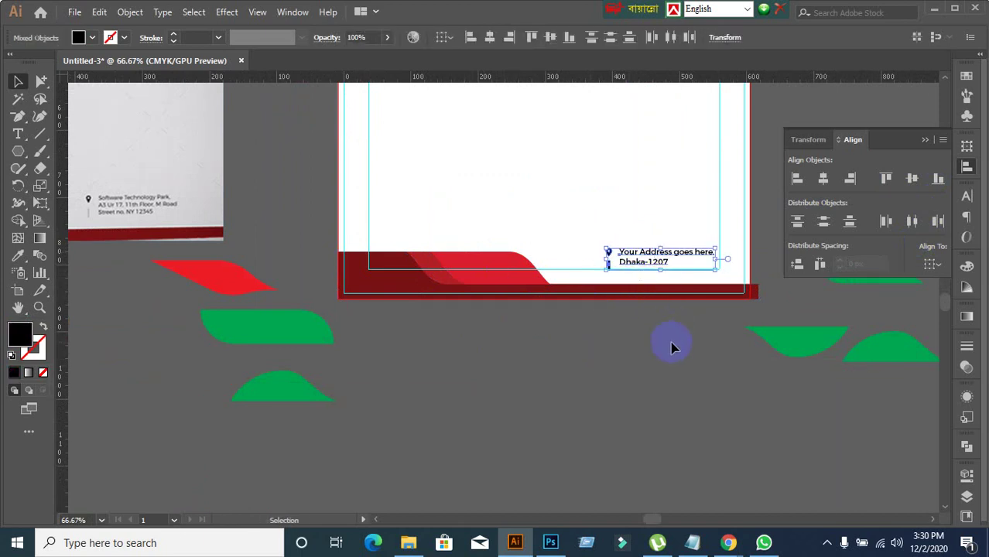
key(ctrl+g)
- Align the grouped footer address to the top edge of the red footer wave, using the wave as key object
click(651, 351)
click(631, 262)
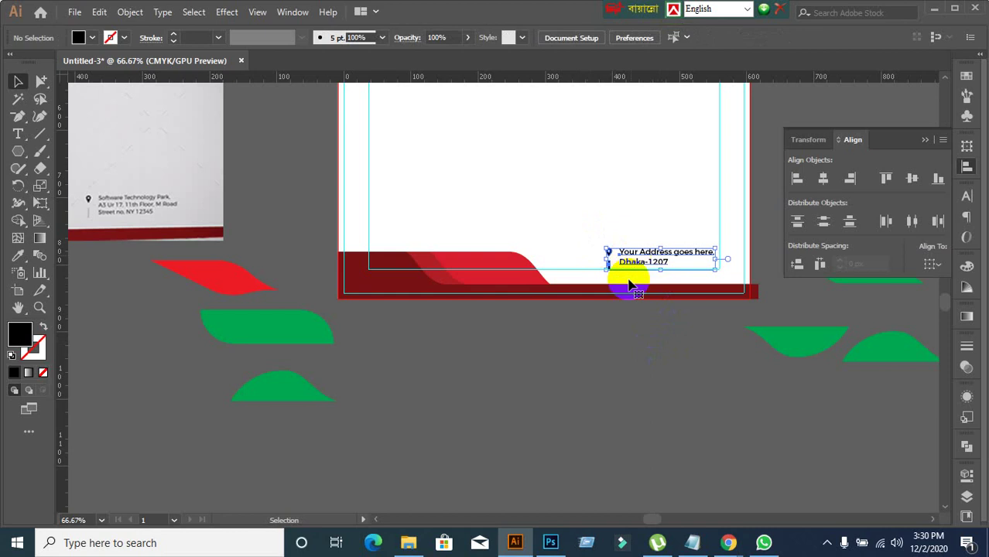
shift+click(491, 266)
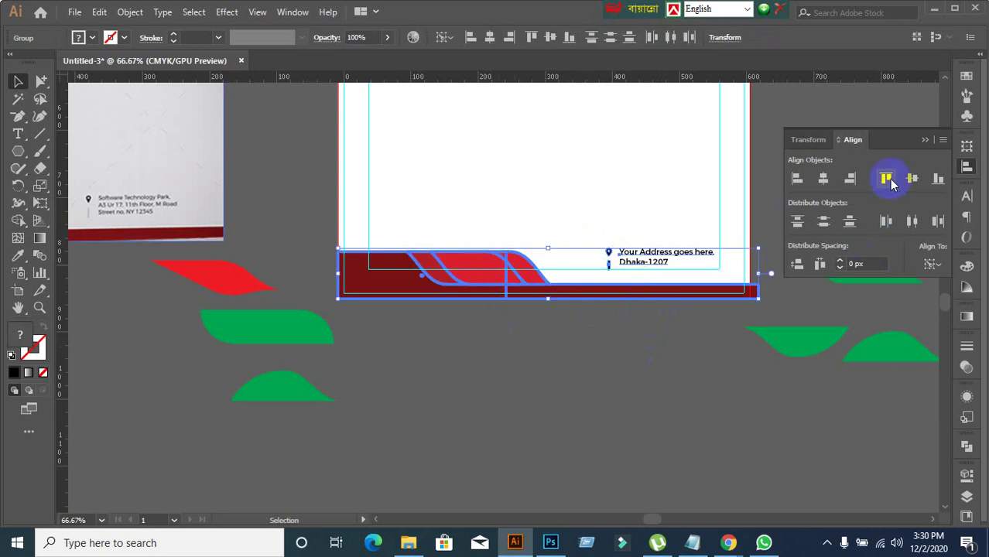
click(886, 179)
click(647, 379)
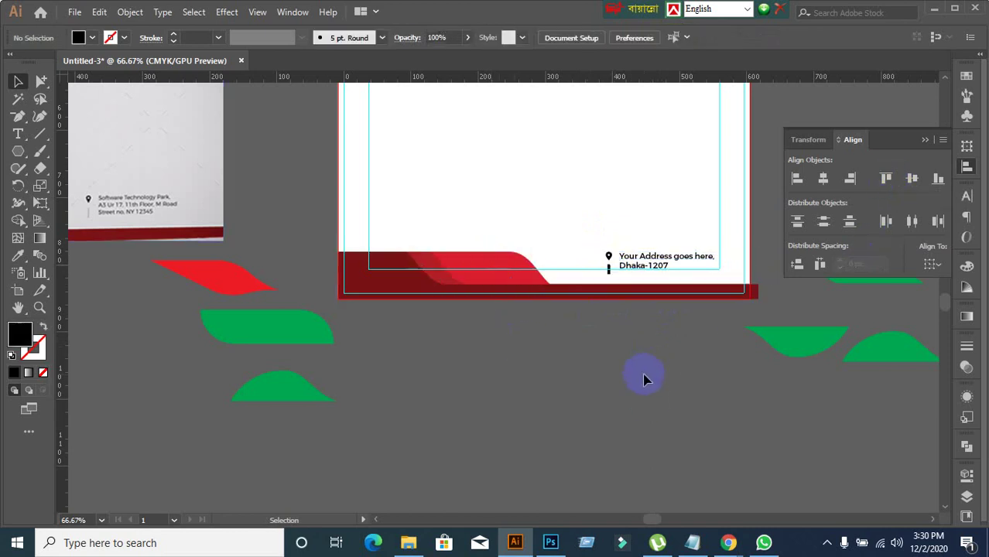
- Compare the letterhead's header contacts, footer address and overall layout with the reference image
alt+scroll(647, 379, down, 1)
alt+scroll(647, 379, up, 1)
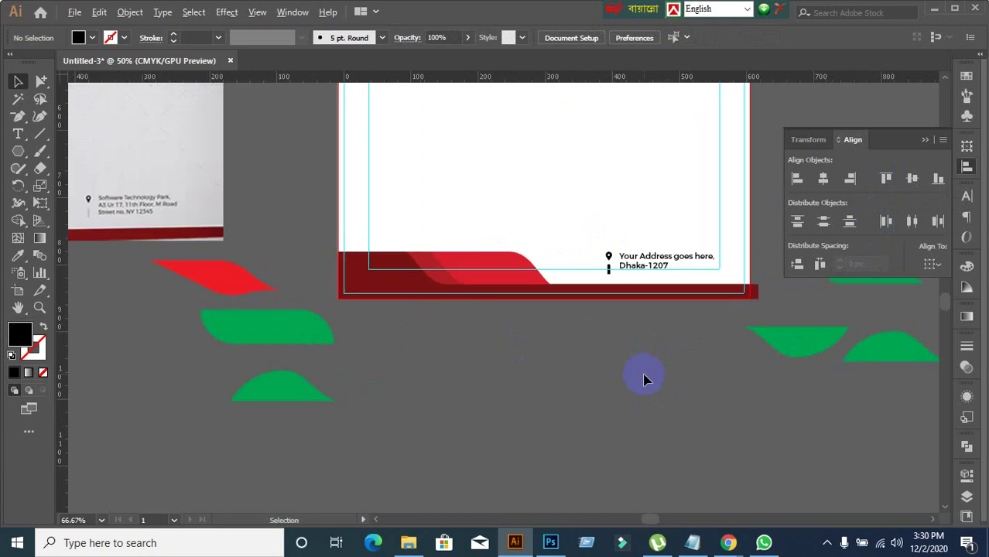
alt+scroll(647, 379, down, 1)
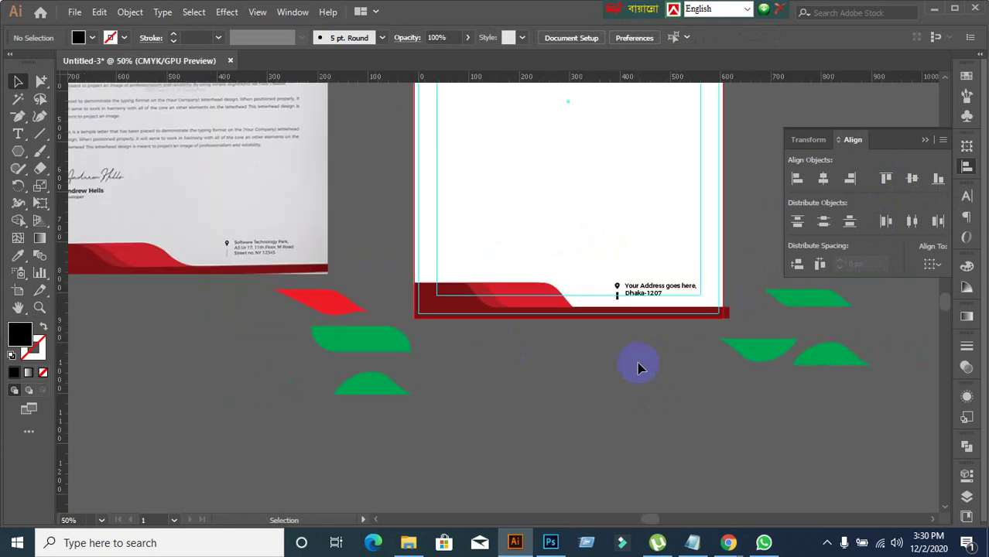
scroll(638, 369, up, 3)
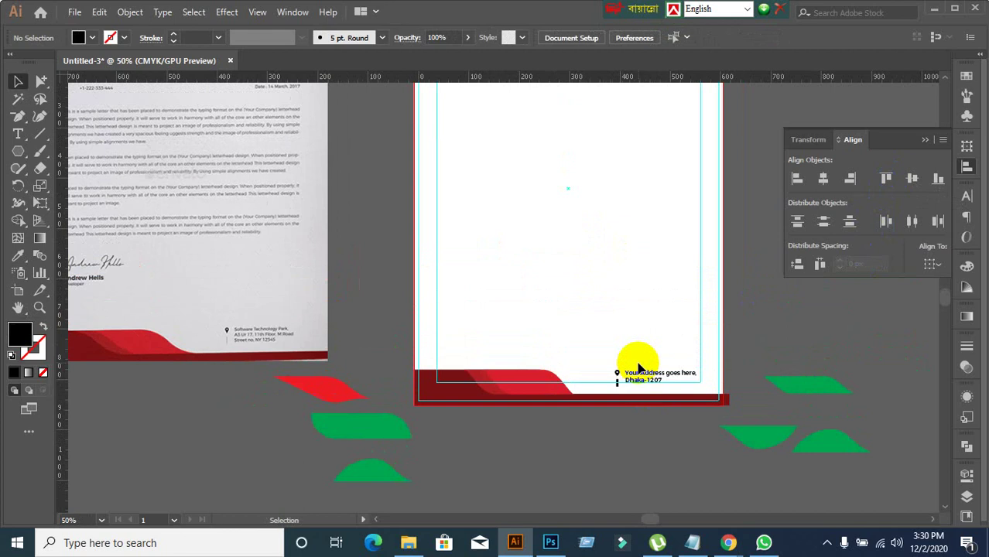
scroll(639, 368, up, 4)
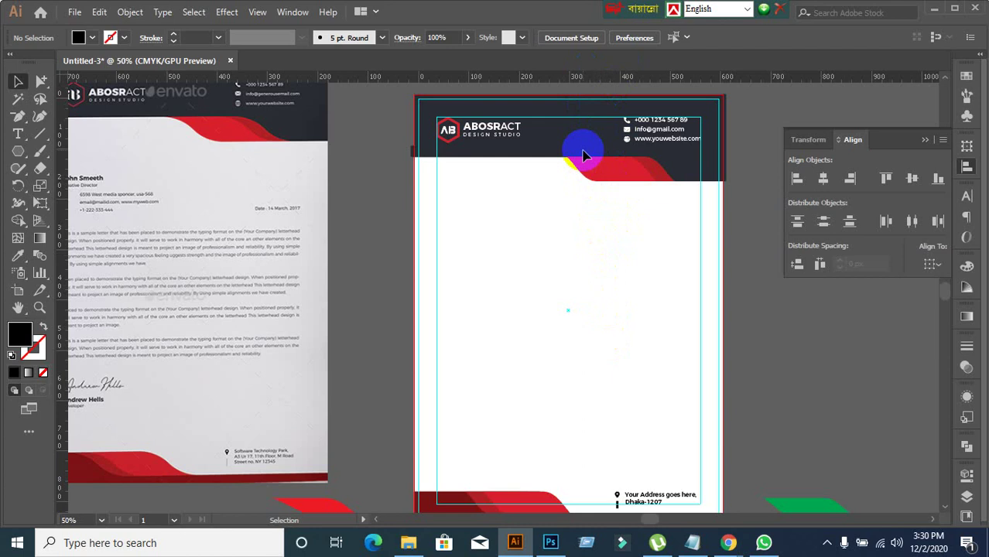
scroll(627, 448, down, 2)
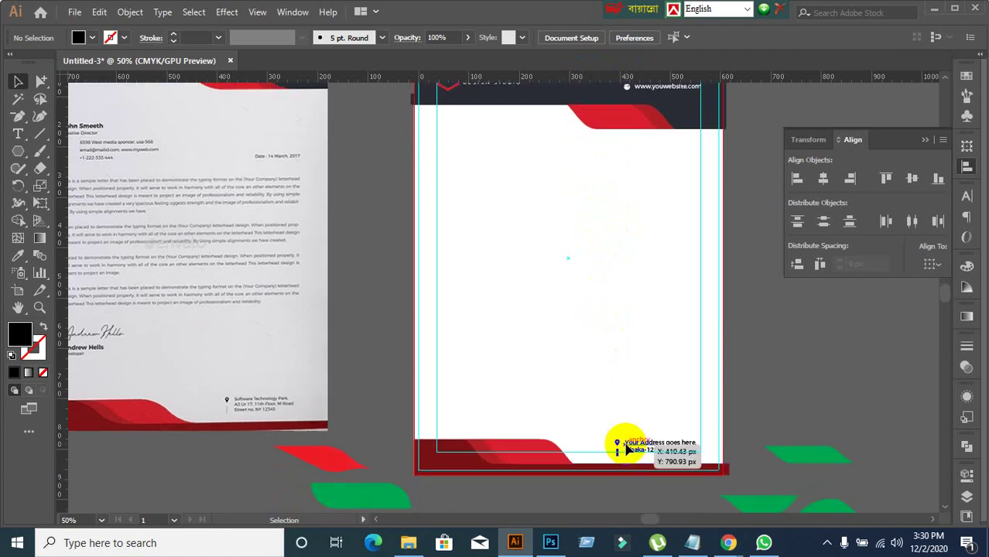
scroll(630, 405, up, 2)
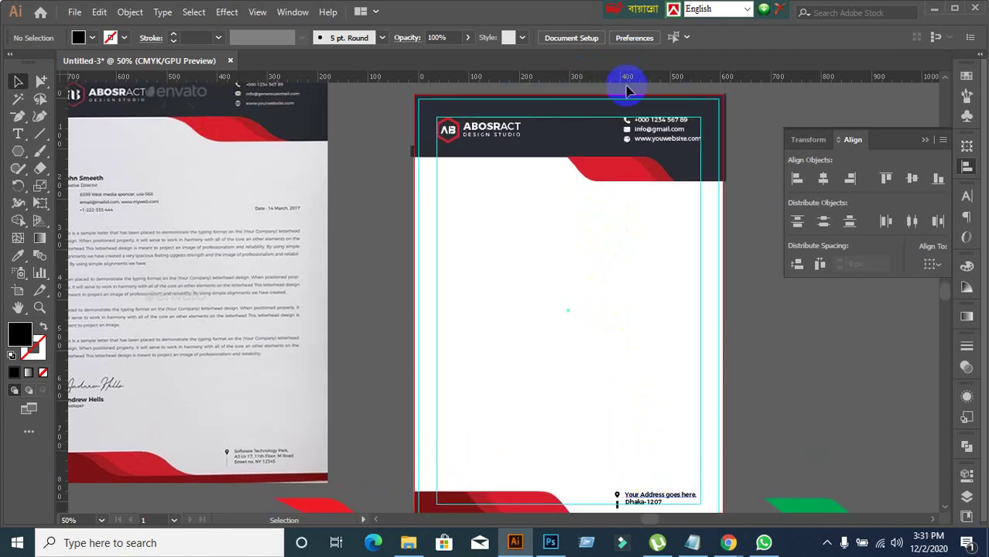
scroll(638, 212, down, 7)
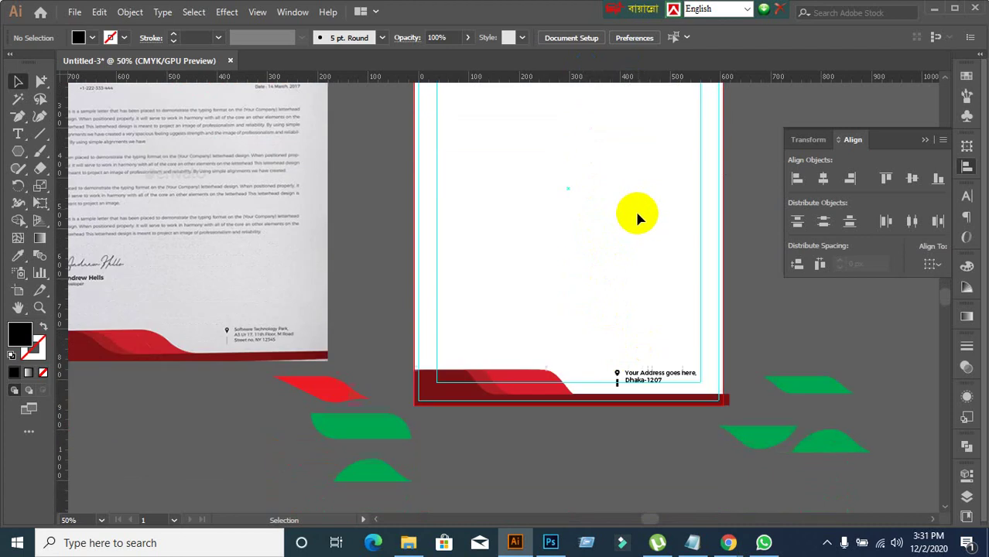
scroll(619, 345, up, 2)
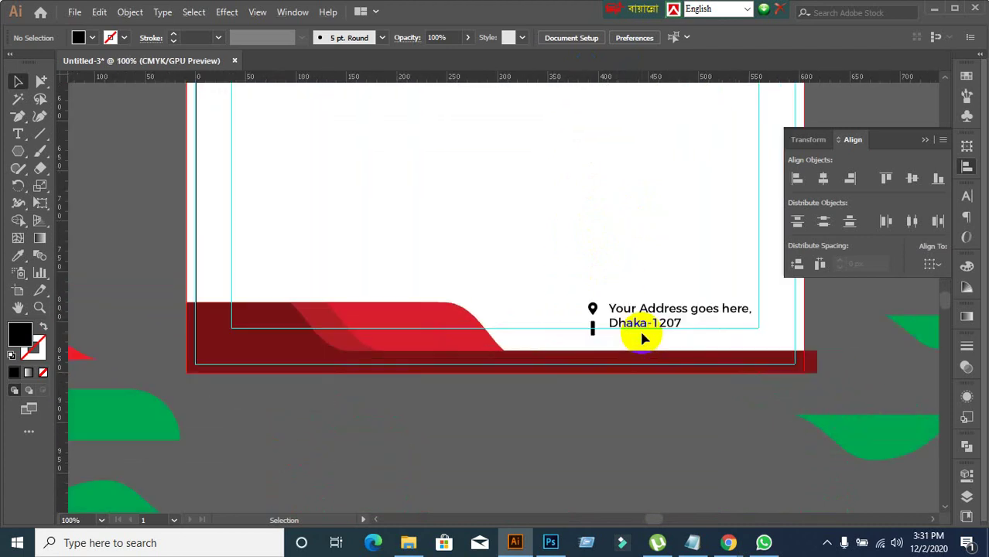
scroll(643, 338, down, 1)
scroll(646, 347, up, 3)
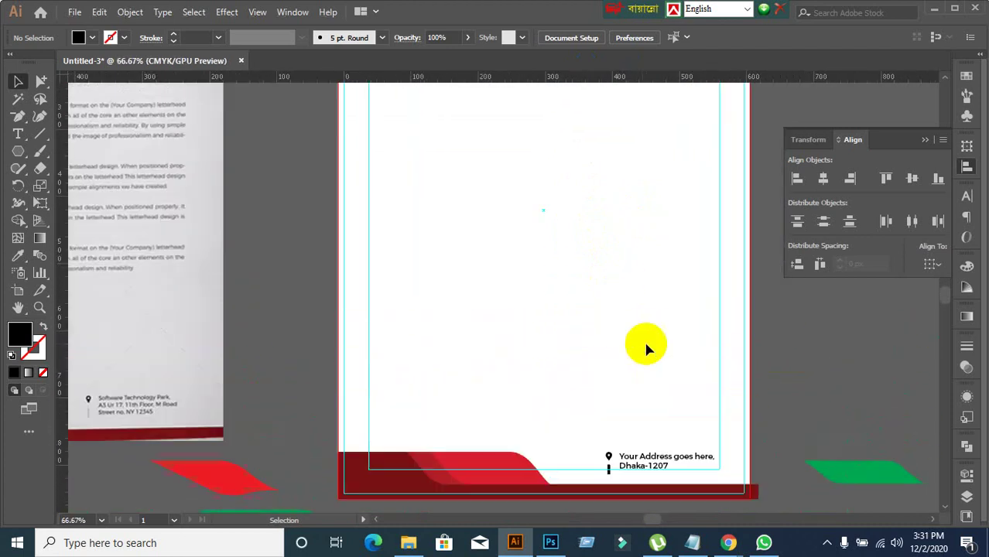
scroll(636, 315, down, 2)
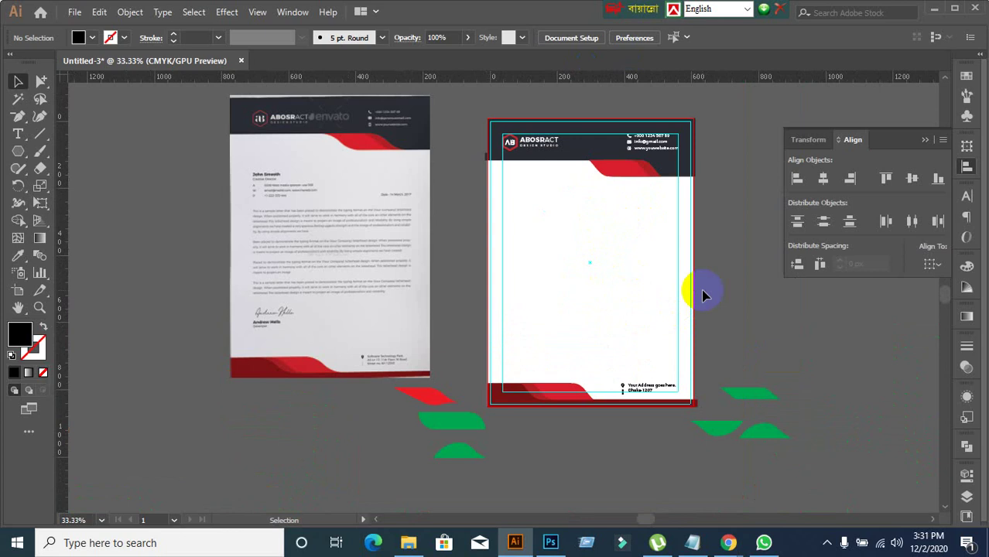
scroll(629, 349, down, 4)
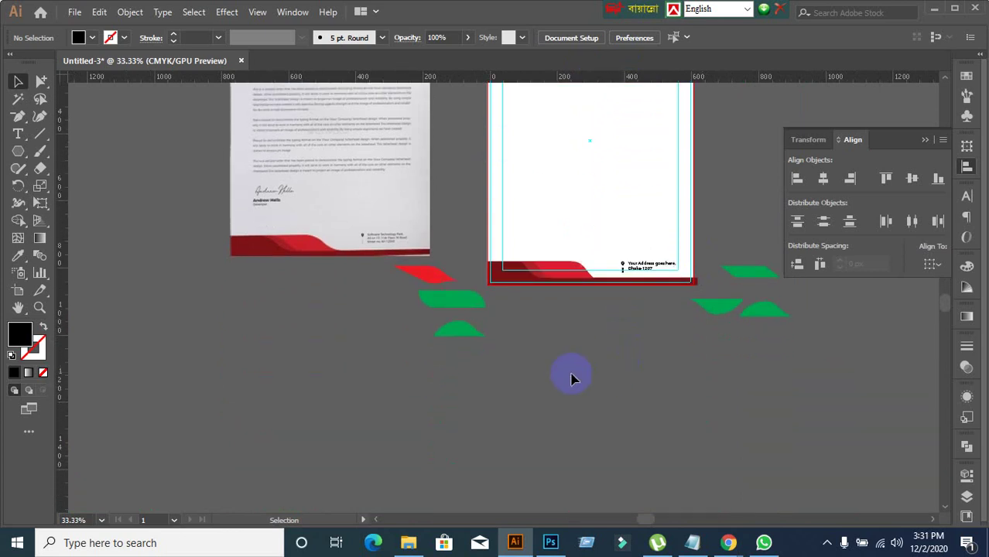
- Delete the leftover red shape and the two green shapes on the canvas between the reference and the letterhead
drag(397, 279, 474, 358)
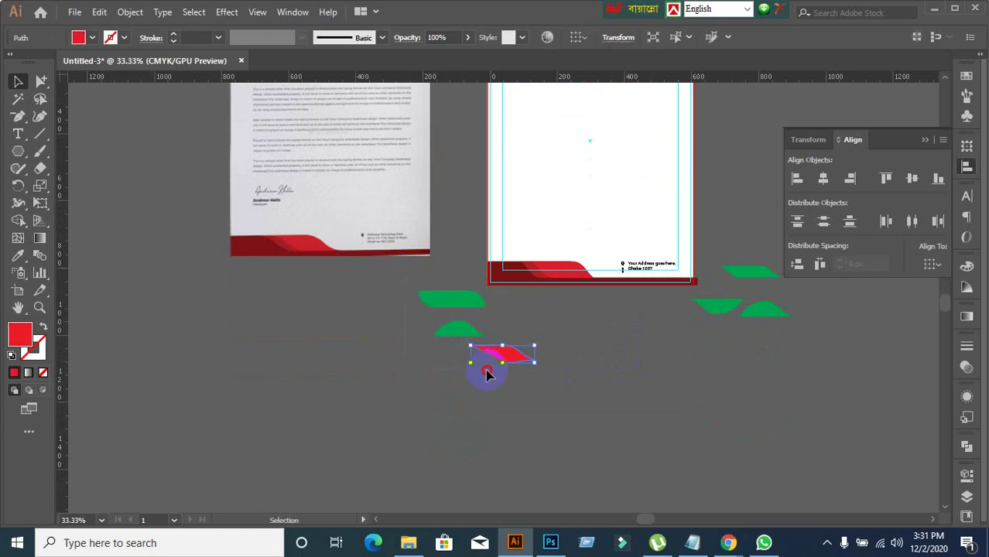
click(507, 424)
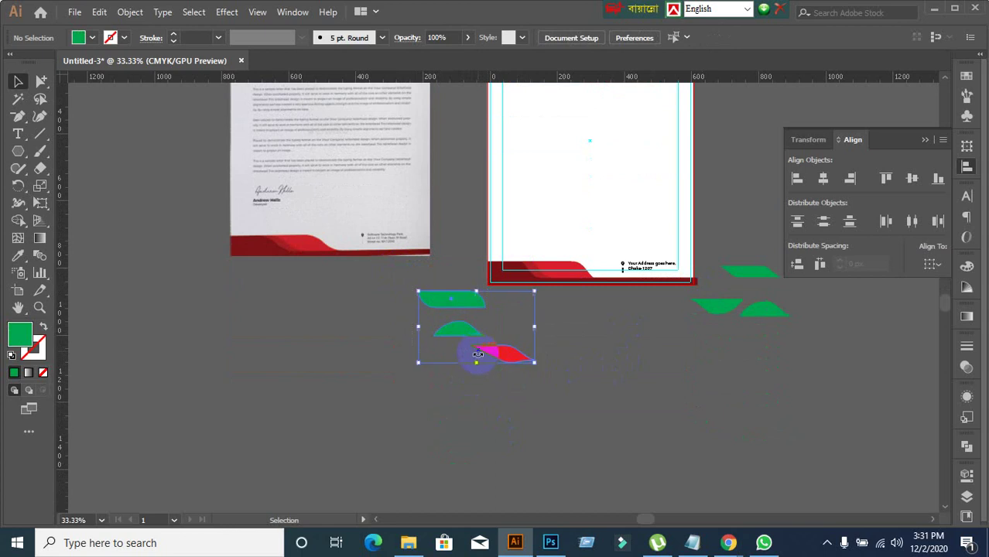
key(Delete)
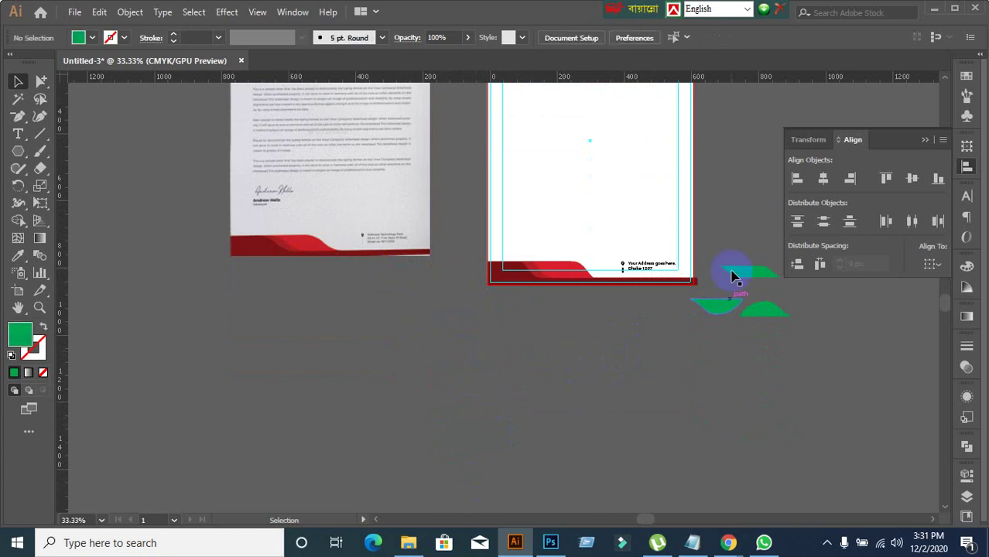
- Move the bowl-shaped green leftover piece from beside the letterhead's footer onto empty canvas below the reference image
drag(784, 359, 784, 395)
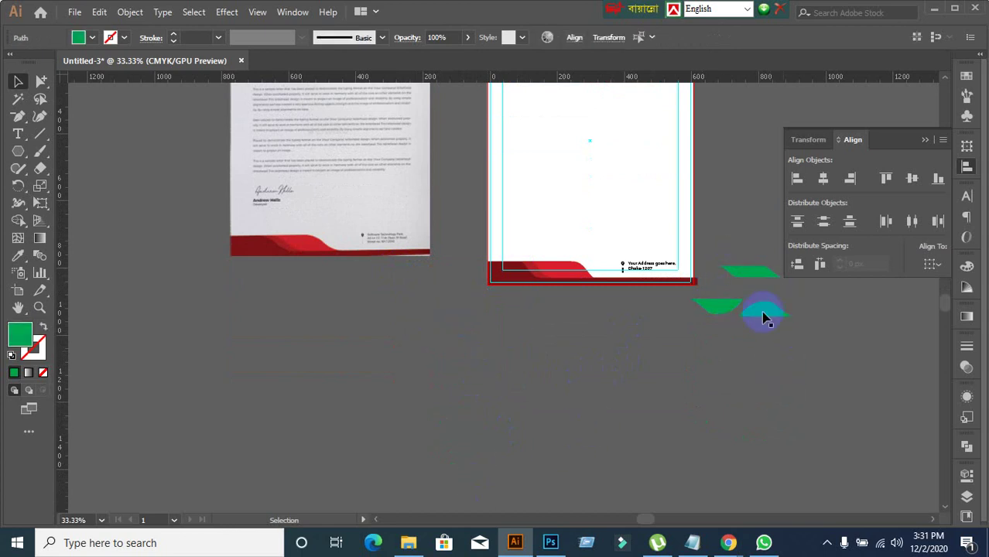
click(764, 319)
drag(728, 308, 453, 353)
scroll(424, 409, up, 2)
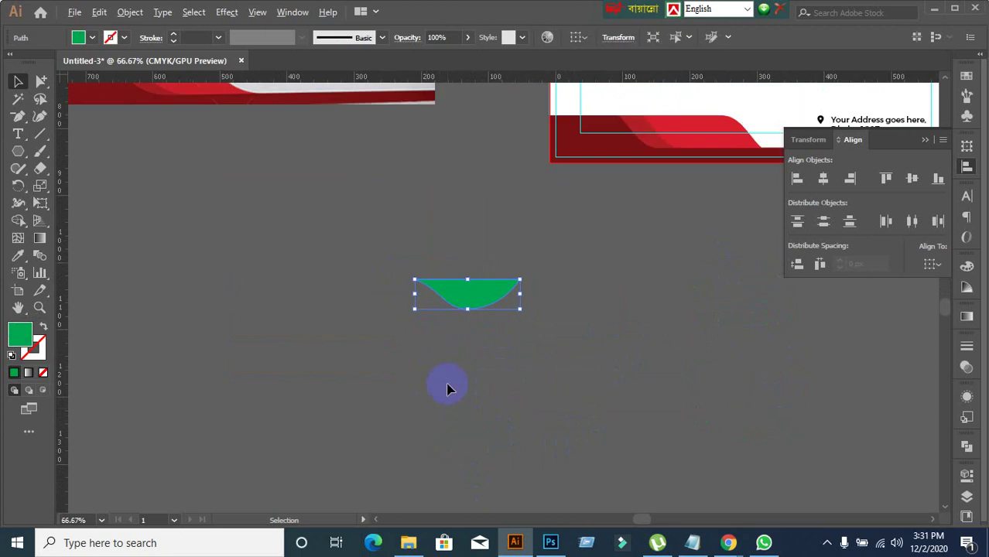
- Try reshaping the bowl-shaped green piece by pulling its upper-left anchor's handle out almost level with the top edge
drag(41, 82, 81, 82)
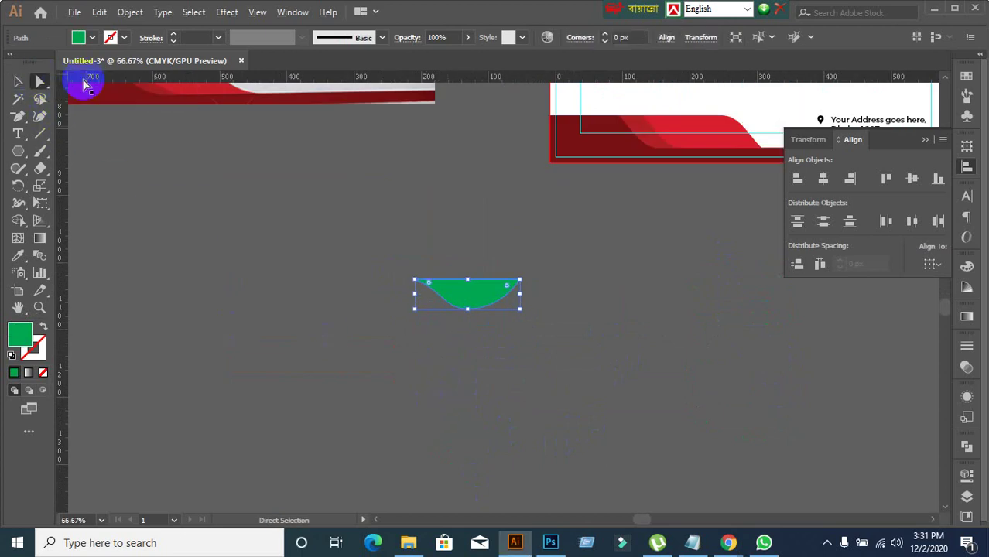
click(415, 280)
scroll(418, 304, up, 4)
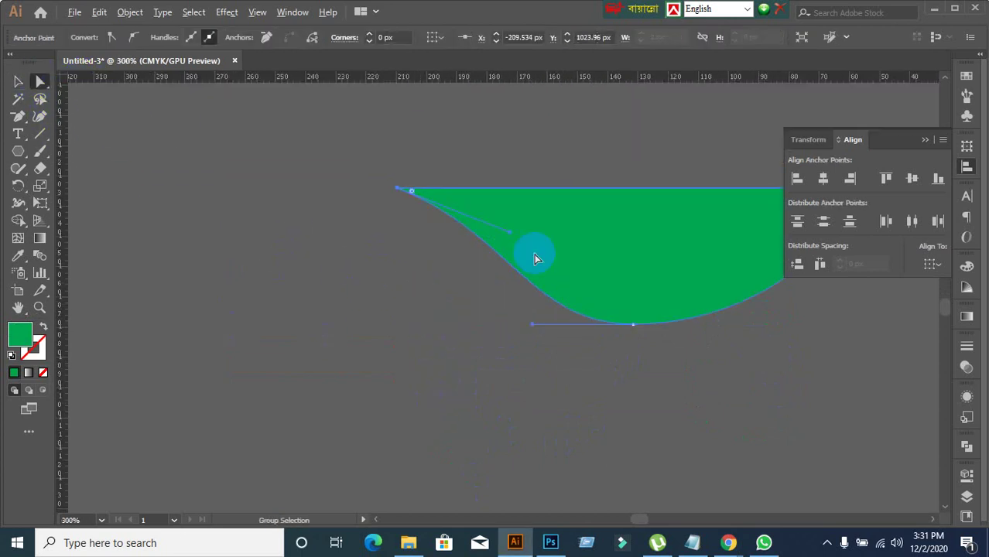
drag(515, 238, 527, 228)
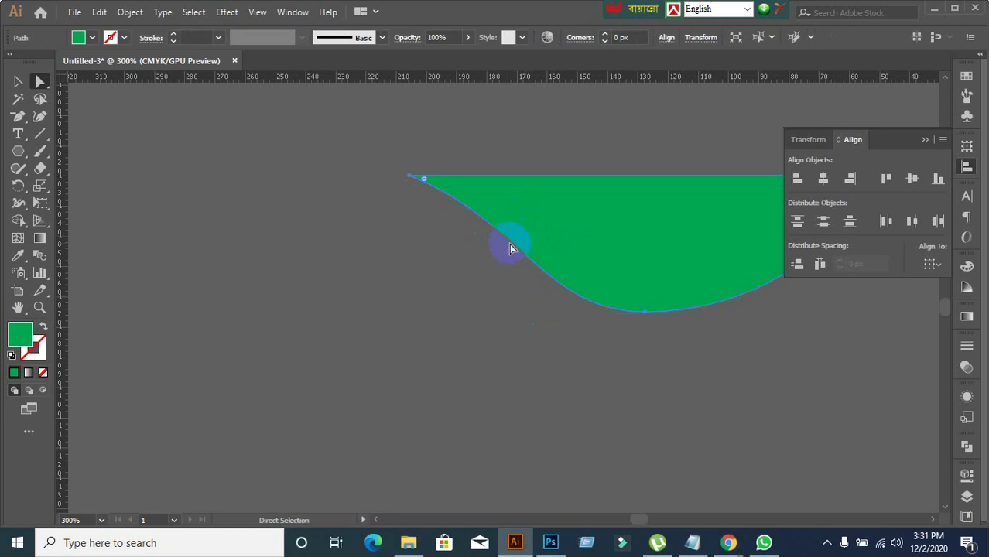
click(540, 246)
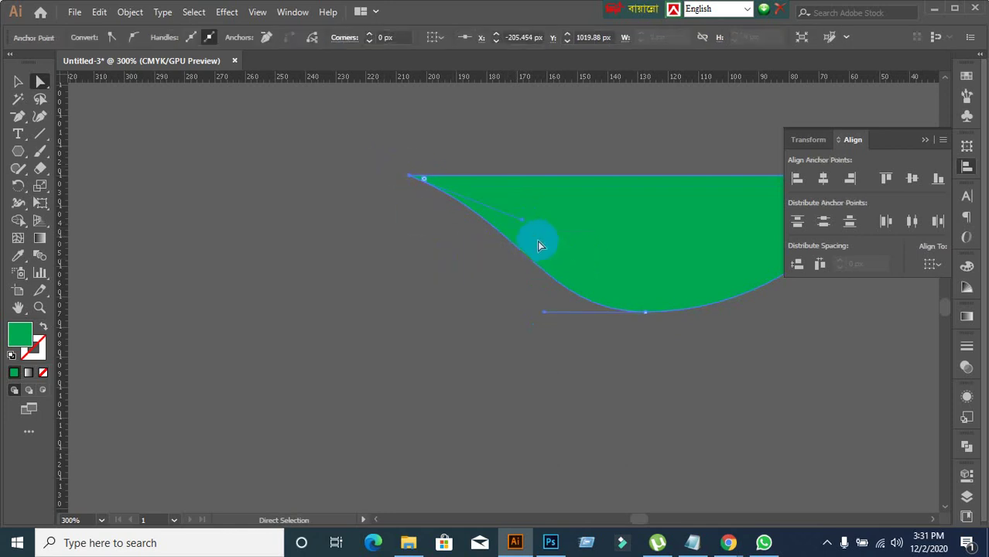
drag(523, 225, 584, 172)
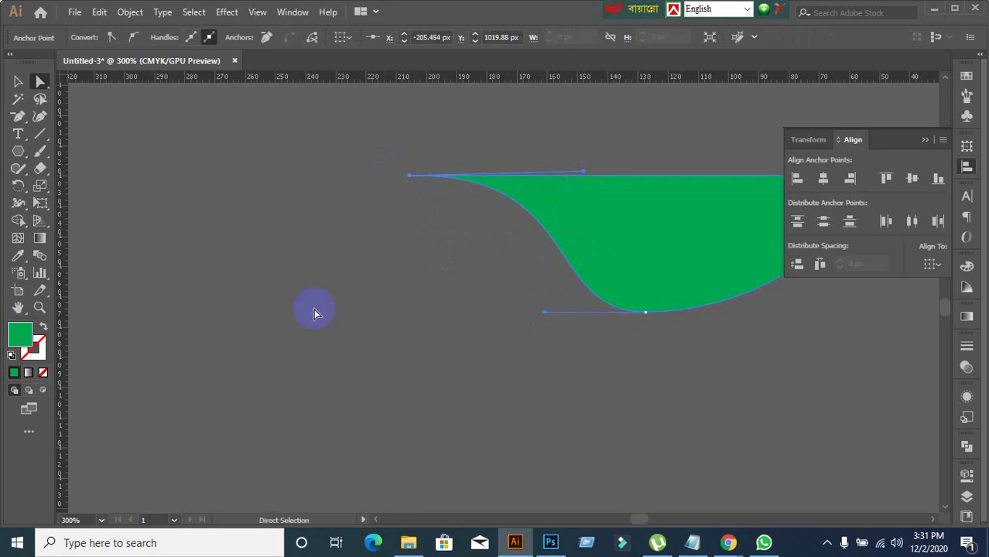
scroll(314, 309, down, 2)
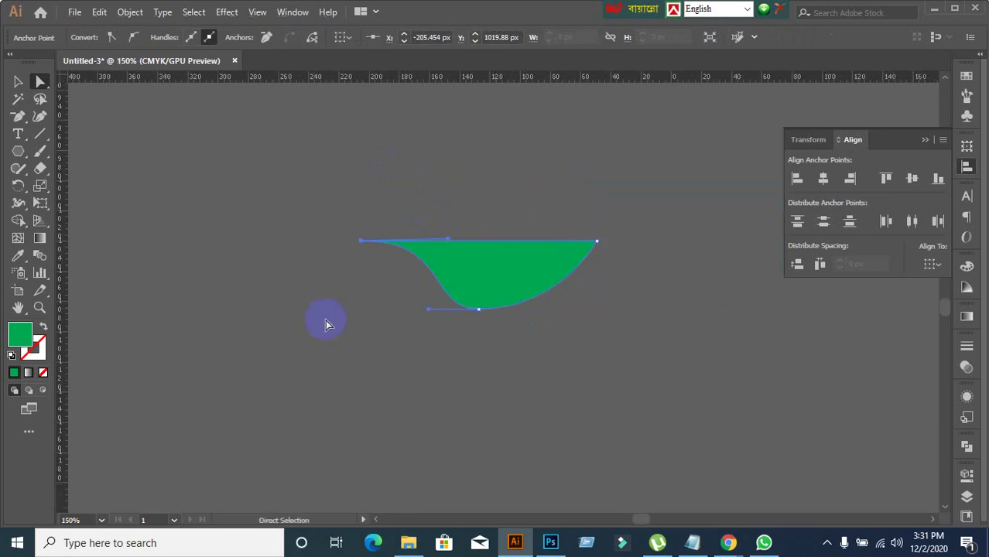
- Undo the handle edit and remove the bowl-shaped green piece from the canvas
click(14, 81)
key(ctrl+z)
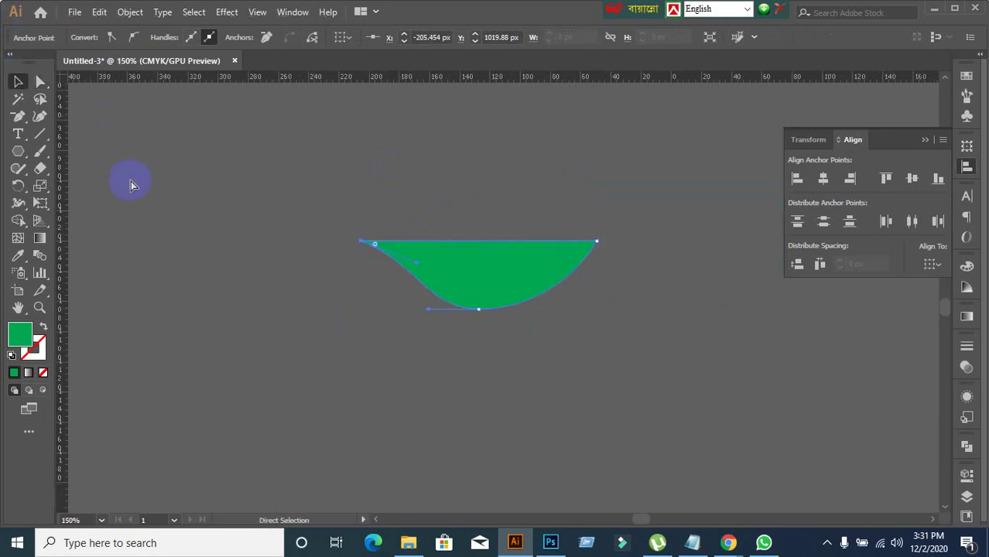
key(ctrl+z)
click(604, 377)
- Place a duplicate of the header logo in the middle of the blank letterhead body
scroll(604, 378, down, 5)
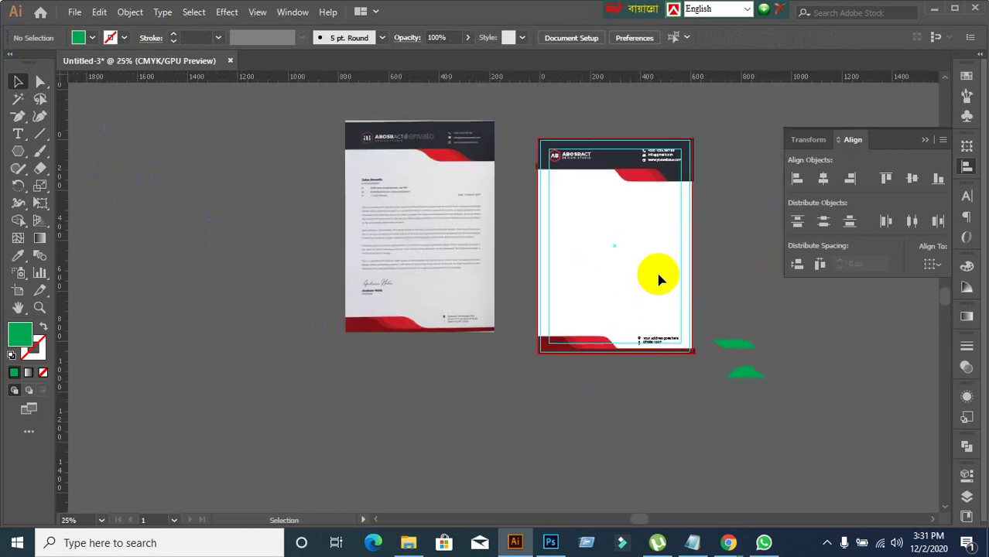
scroll(656, 270, up, 1)
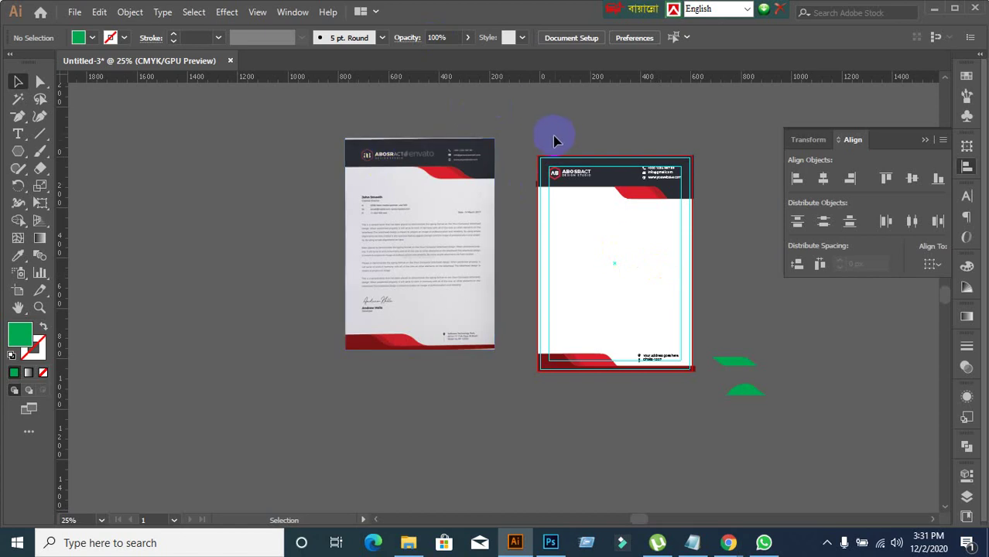
scroll(601, 229, up, 1)
click(538, 120)
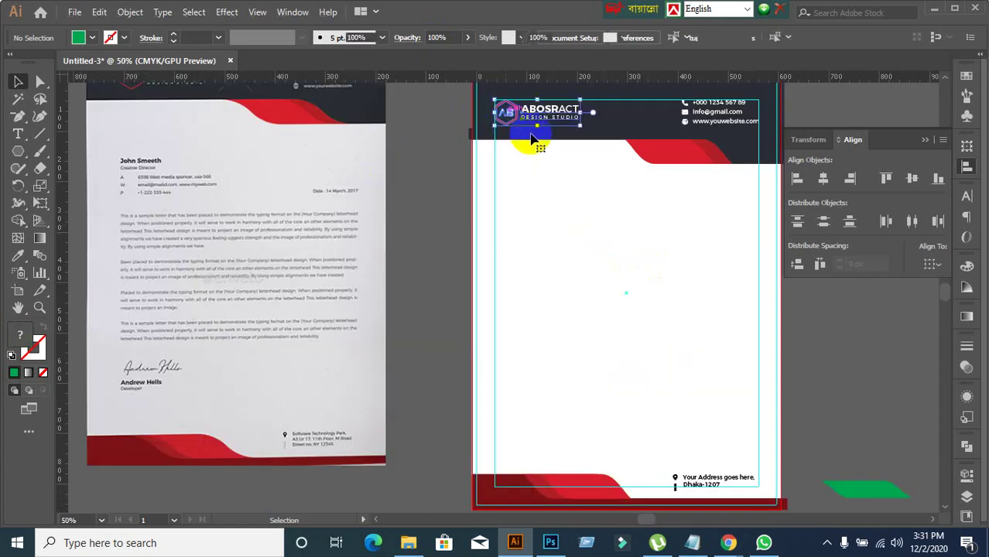
drag(544, 128, 780, 358)
key(ctrl+z)
key(ctrl+z)
key(ctrl+z)
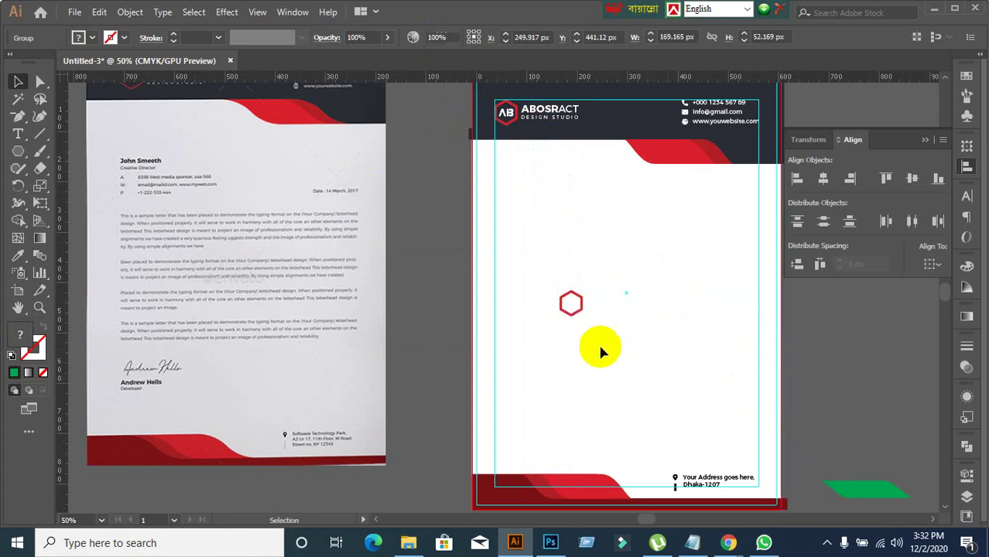
- Move the logo copy to about X 300 px, Y 434 px and ungroup it
drag(571, 320, 596, 317)
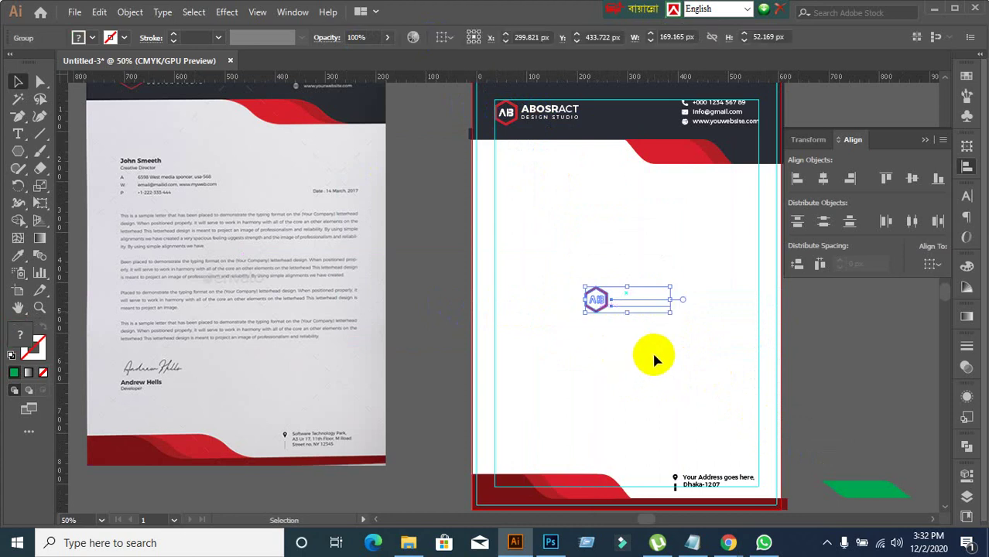
right_click(597, 302)
click(644, 170)
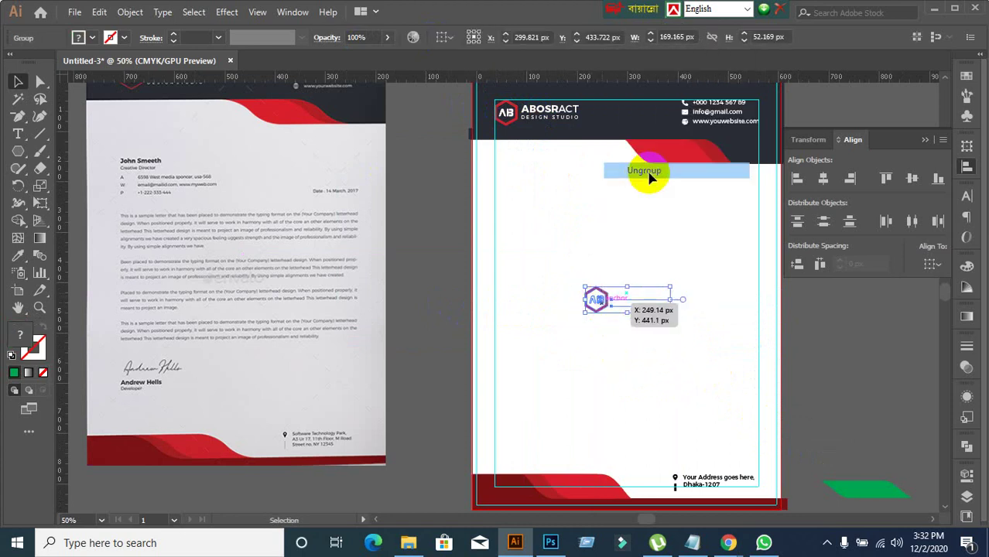
- Remove the company name and tagline text from the logo copy, leaving only the AB hexagon emblem
click(872, 353)
drag(626, 266, 696, 377)
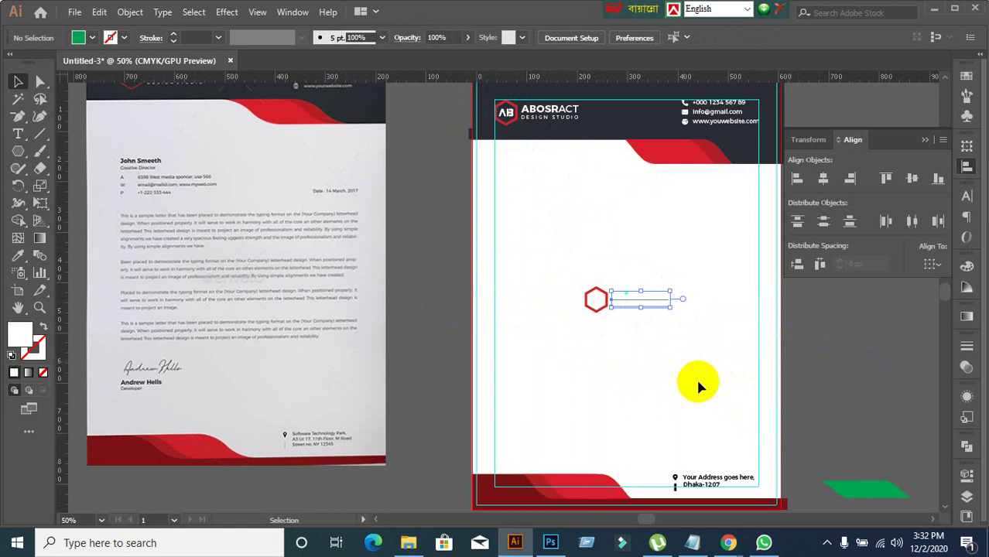
click(577, 319)
scroll(579, 324, up, 1)
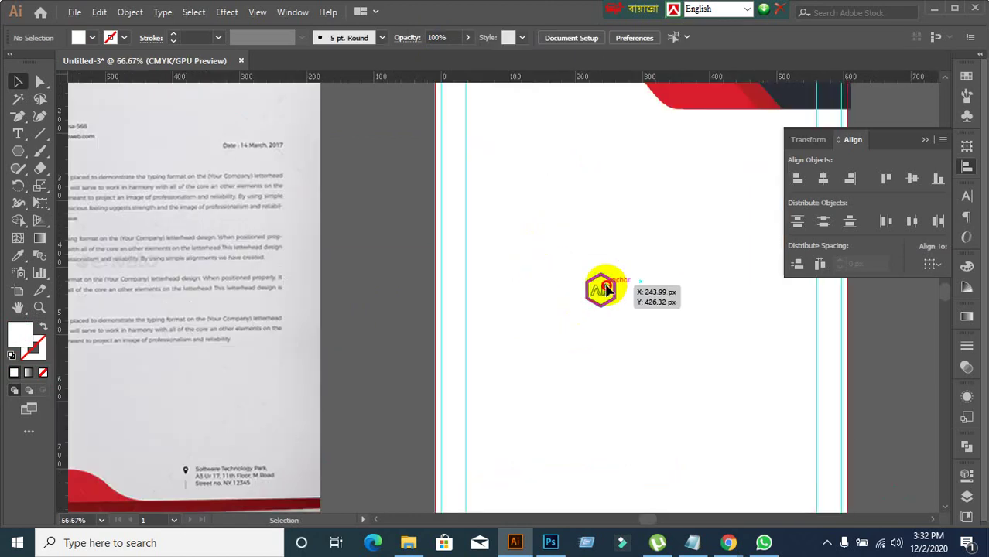
- Ungroup the AB hexagon emblem in the letterhead body
click(602, 286)
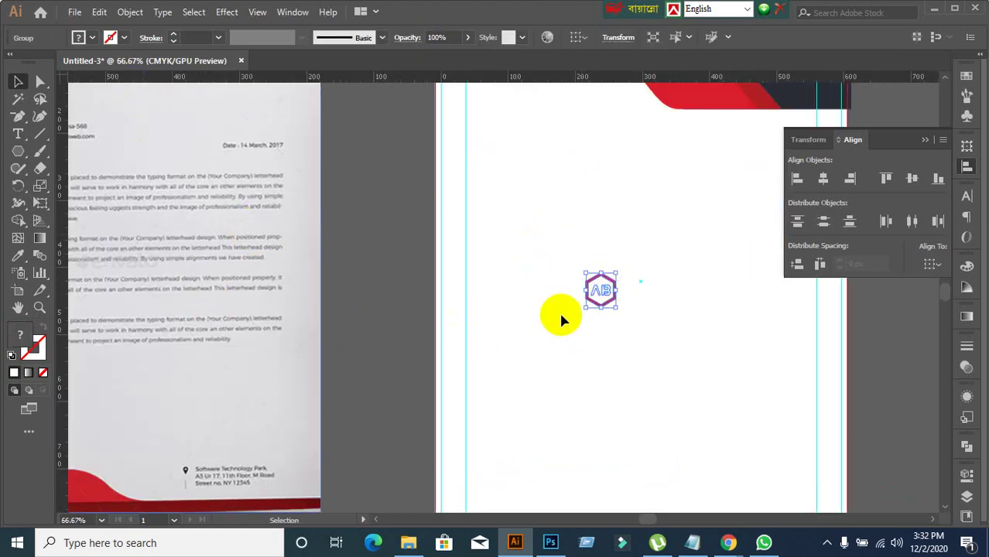
right_click(586, 292)
click(628, 158)
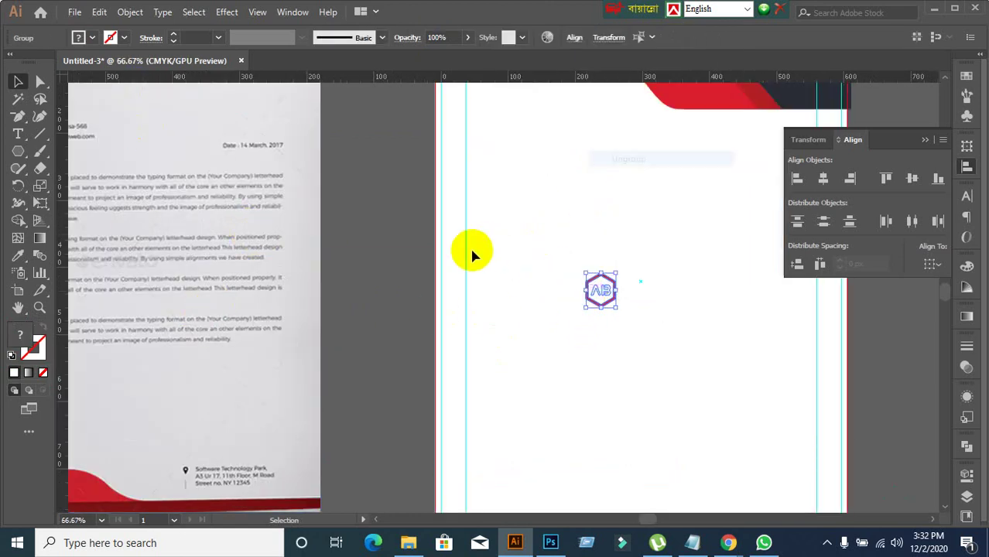
click(535, 287)
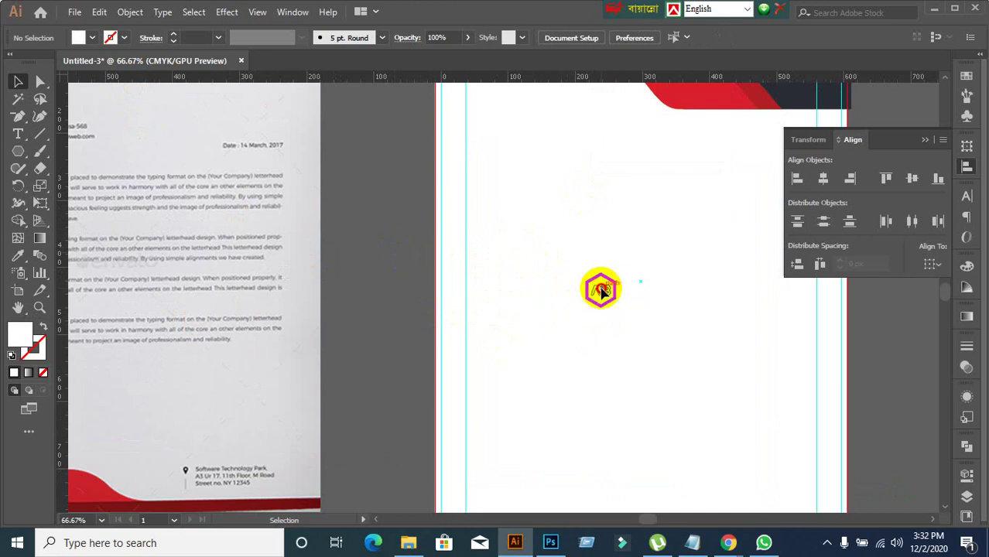
- Fill the AB letters inside the body emblem with dark grey 282828
click(598, 290)
double_click(21, 338)
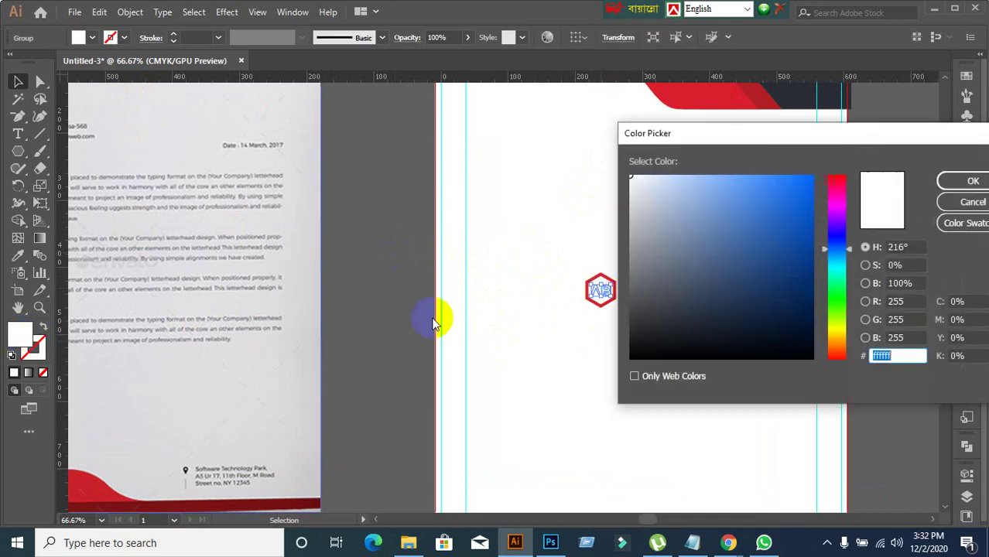
click(639, 264)
mouse_move(639, 263)
mouse_down()
mouse_move(609, 311)
mouse_move(610, 335)
mouse_up()
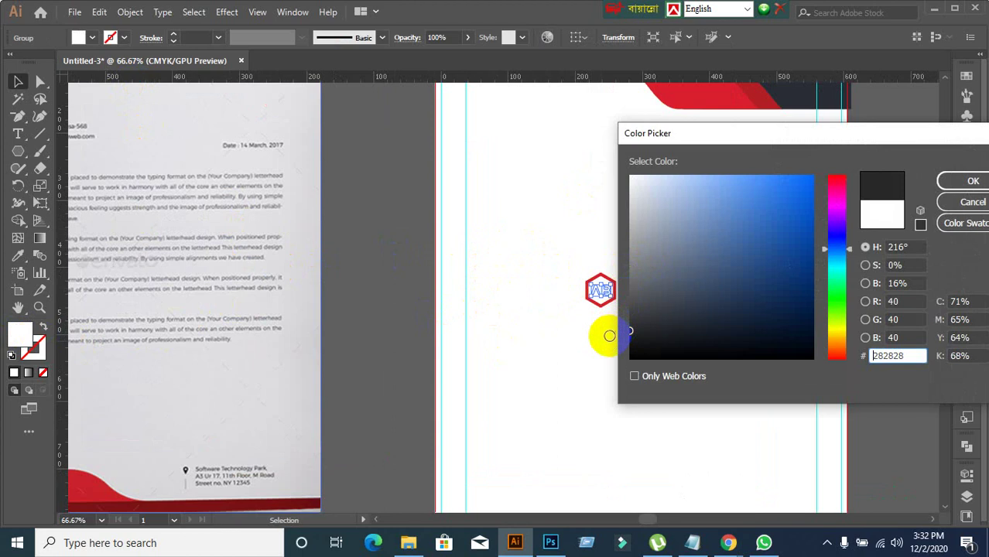
click(972, 182)
click(611, 350)
- Enlarge the hexagon emblem proportionally to a little under half the page width and move it into the middle of the body
click(601, 291)
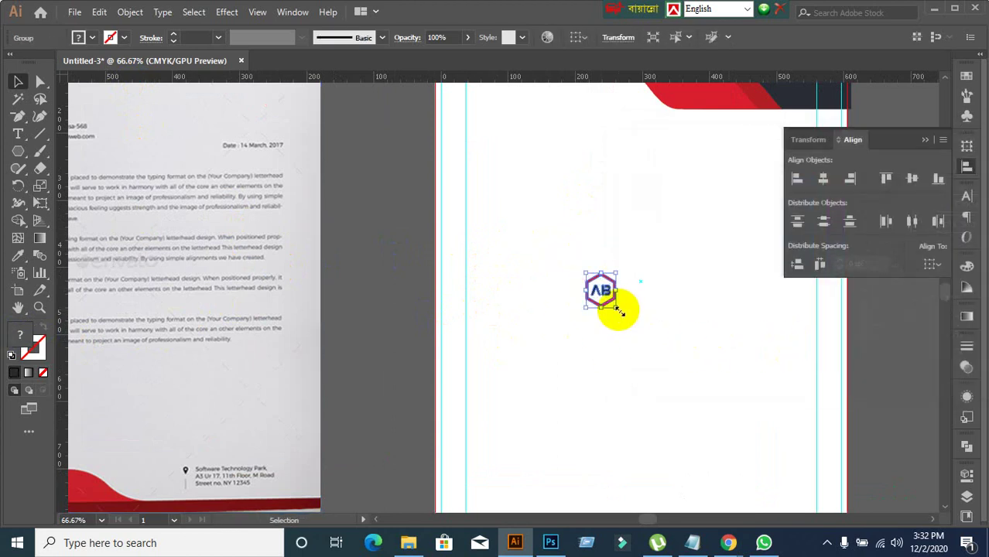
drag(618, 309, 765, 425)
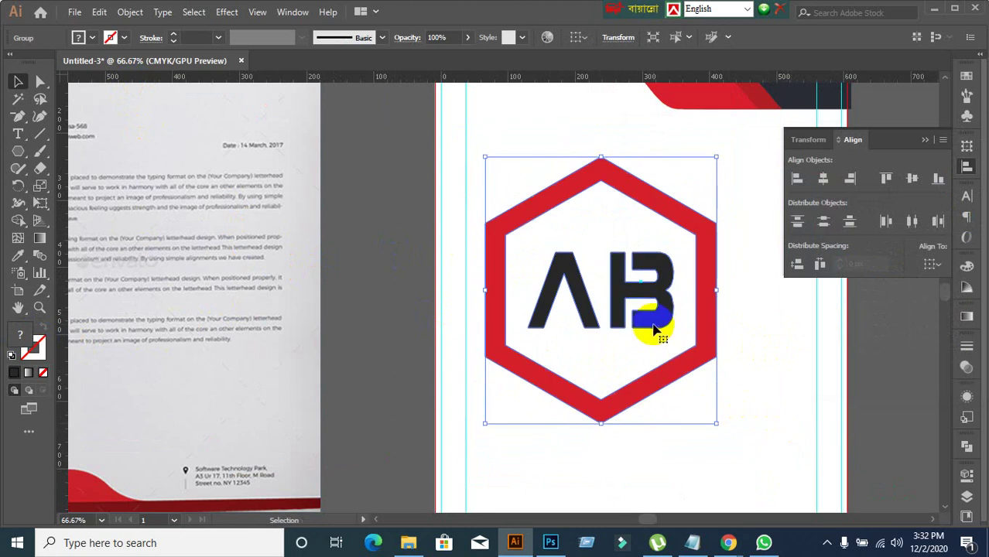
drag(652, 329, 709, 375)
alt+scroll(766, 391, down, 1)
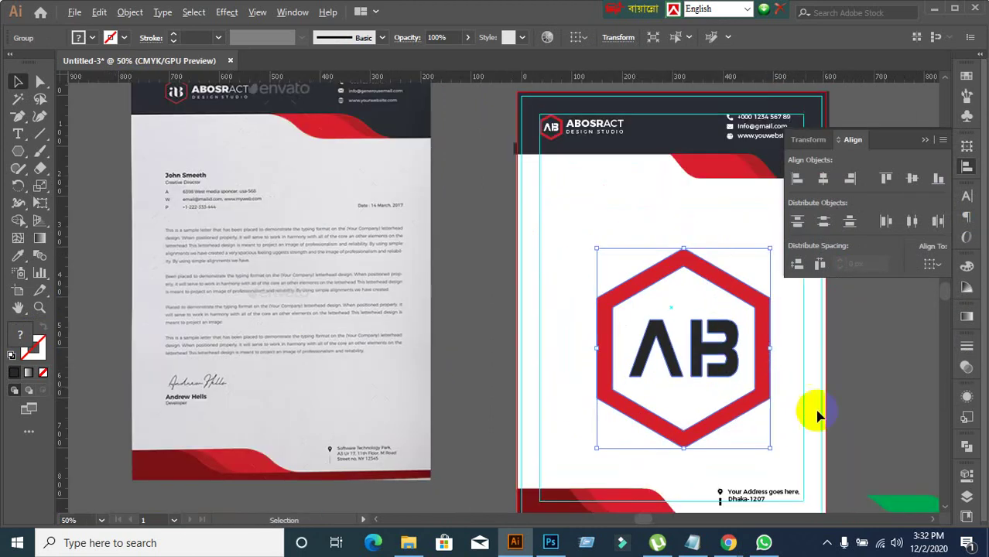
drag(771, 450, 755, 425)
alt+scroll(850, 375, down, 1)
drag(850, 375, 758, 345)
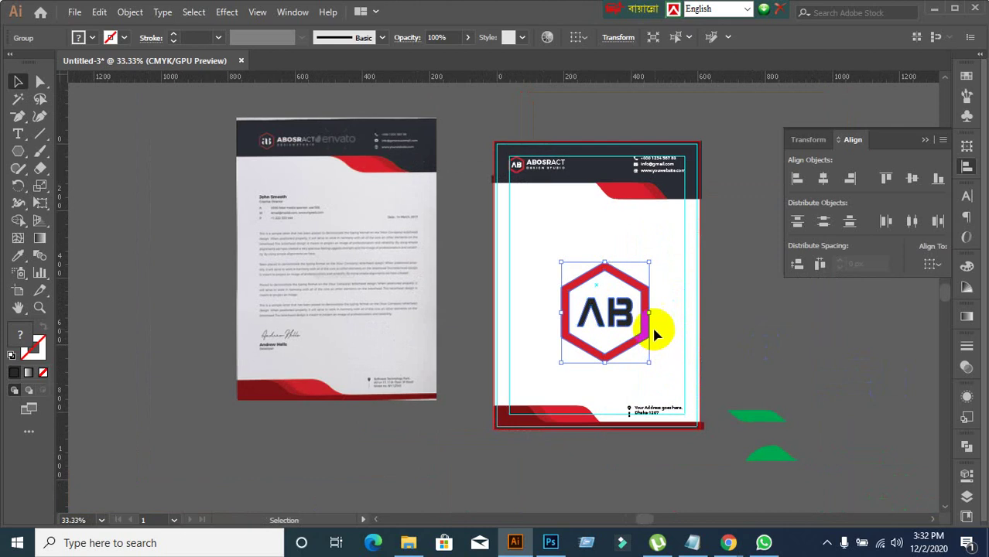
- Align the hexagon emblem to the artboard, centred both vertically and horizontally
click(661, 323)
click(623, 340)
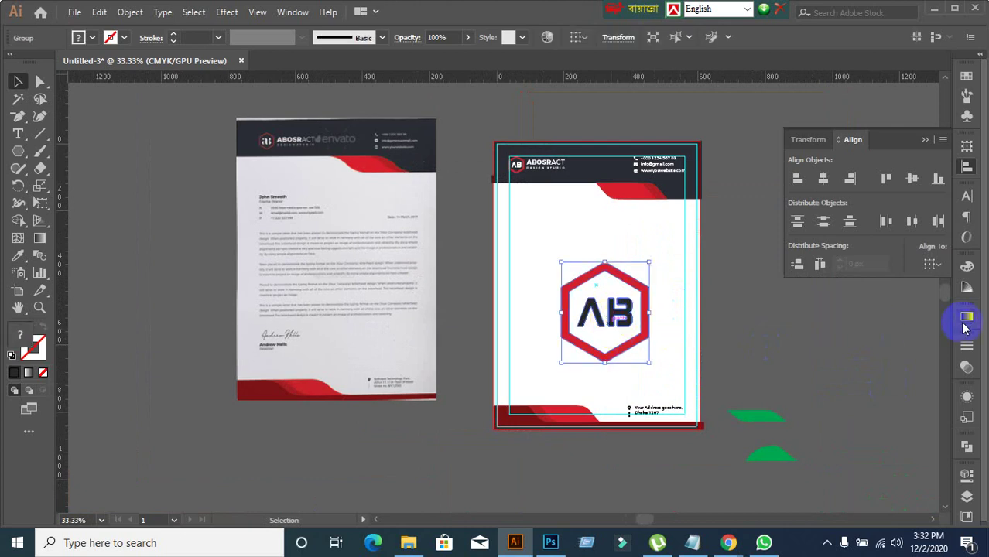
click(935, 266)
click(890, 313)
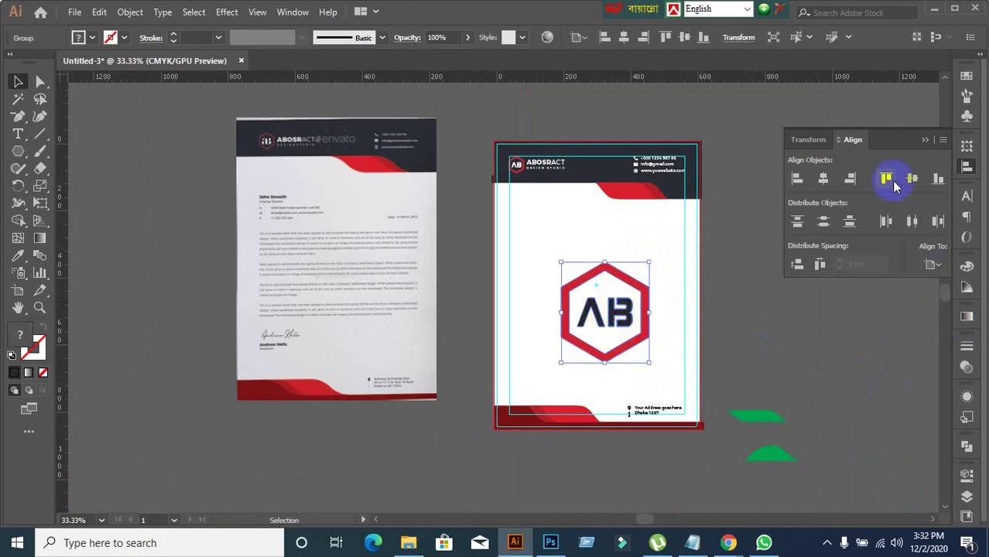
click(911, 178)
click(824, 178)
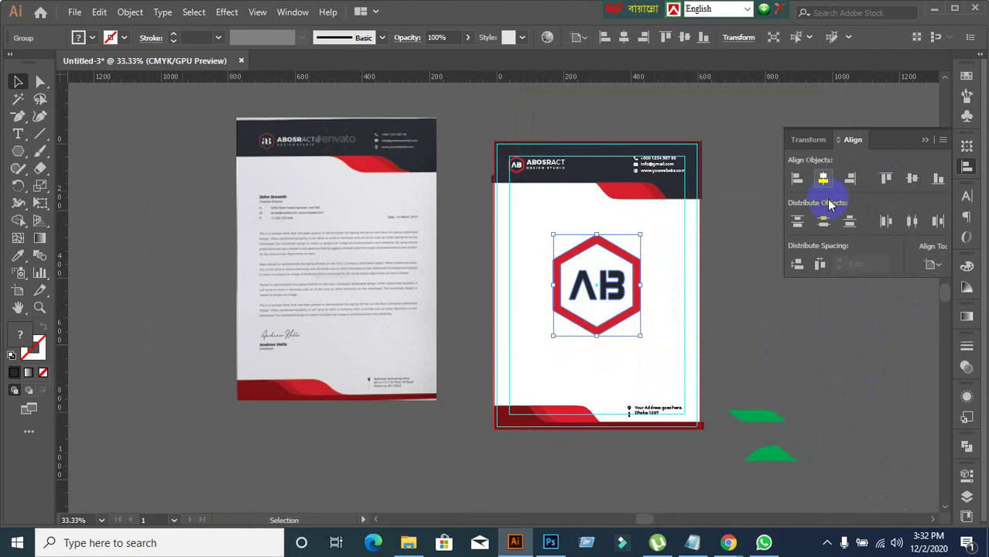
- Fade the centred hexagon emblem into a watermark by setting its opacity to 7%
click(640, 343)
click(619, 287)
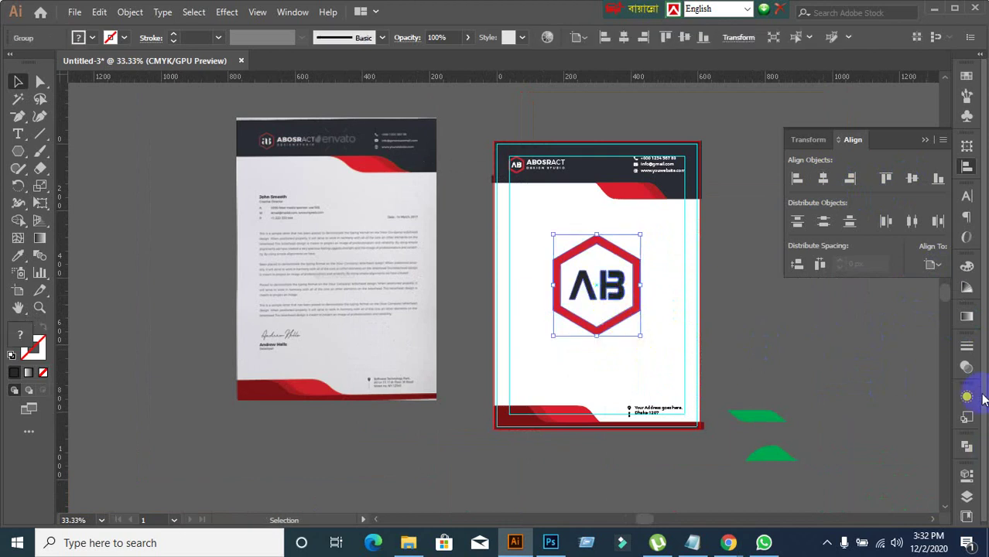
click(966, 367)
click(905, 362)
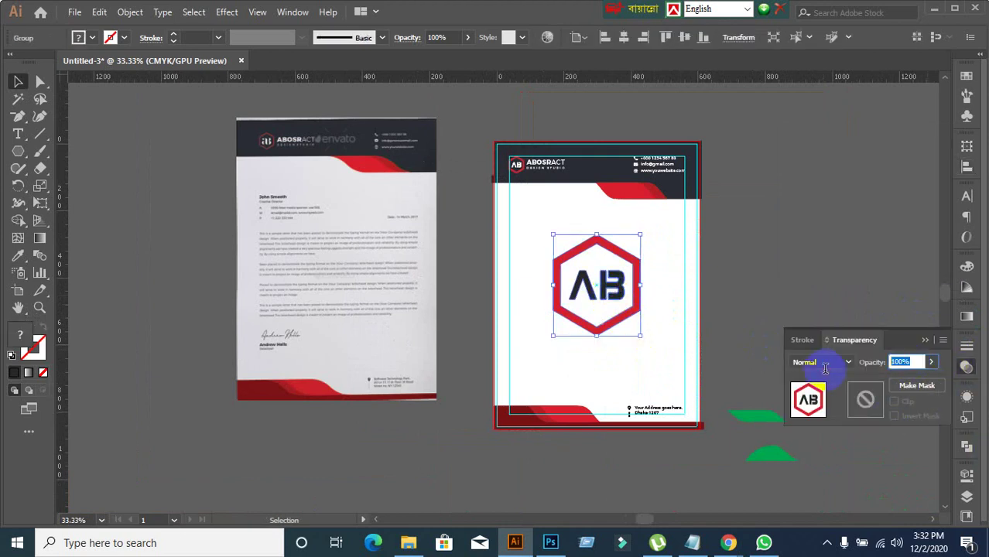
text(7)
key(Return)
click(755, 339)
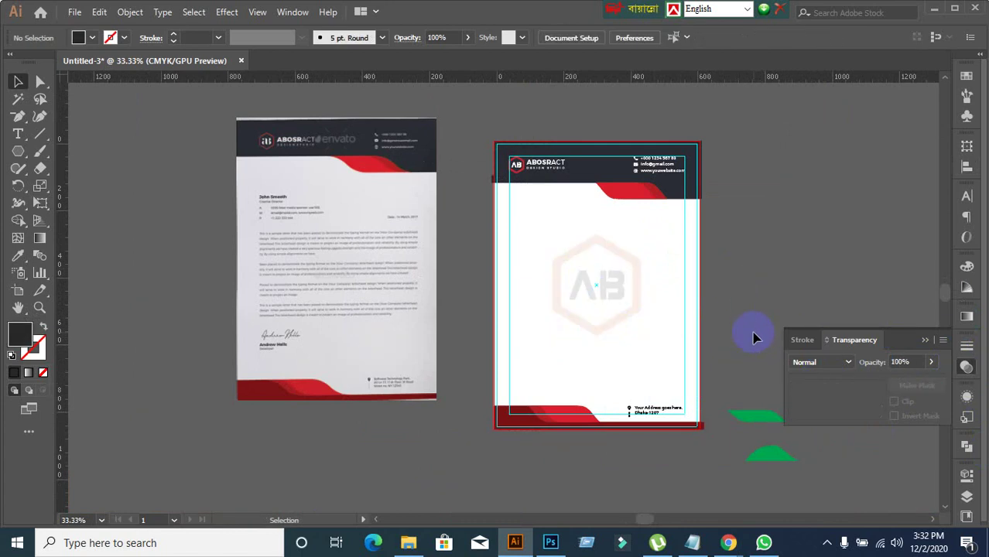
- Lower the watermark emblem's opacity to 5% and deselect it
click(645, 283)
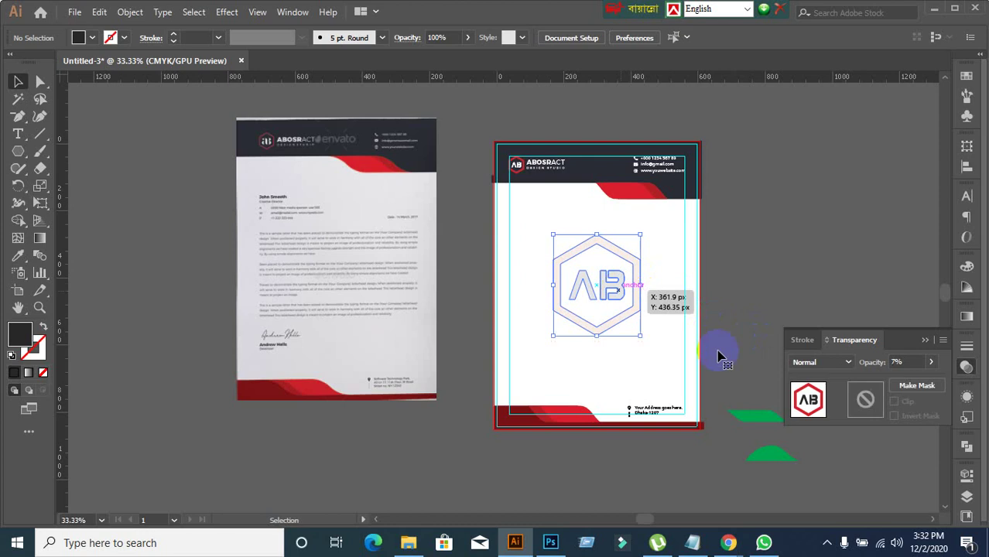
click(916, 362)
key(Down)
key(Down)
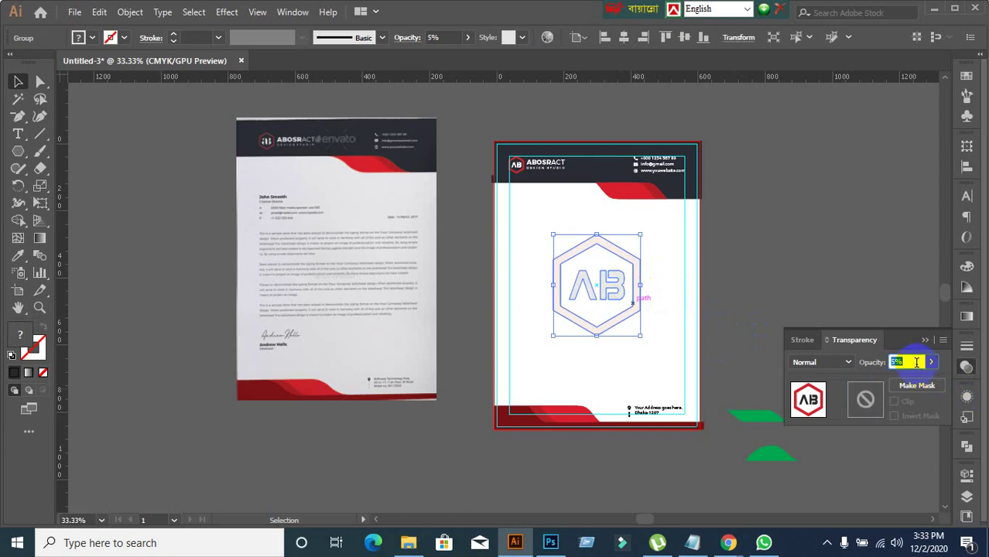
click(766, 277)
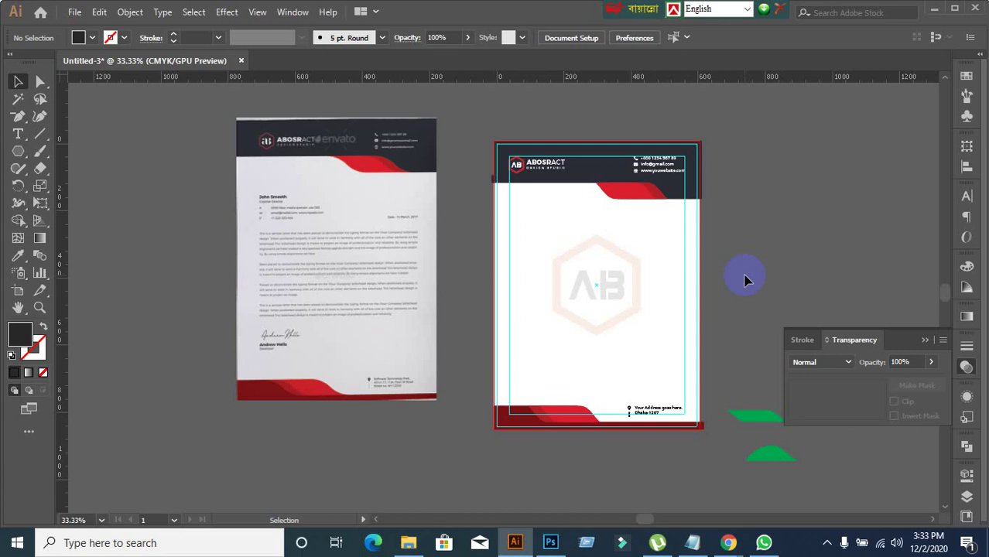
- Select the whole letterhead artwork and trim the dark red footer bar's overhang beyond the right page edge with Shape Builder
scroll(745, 281, up, 1)
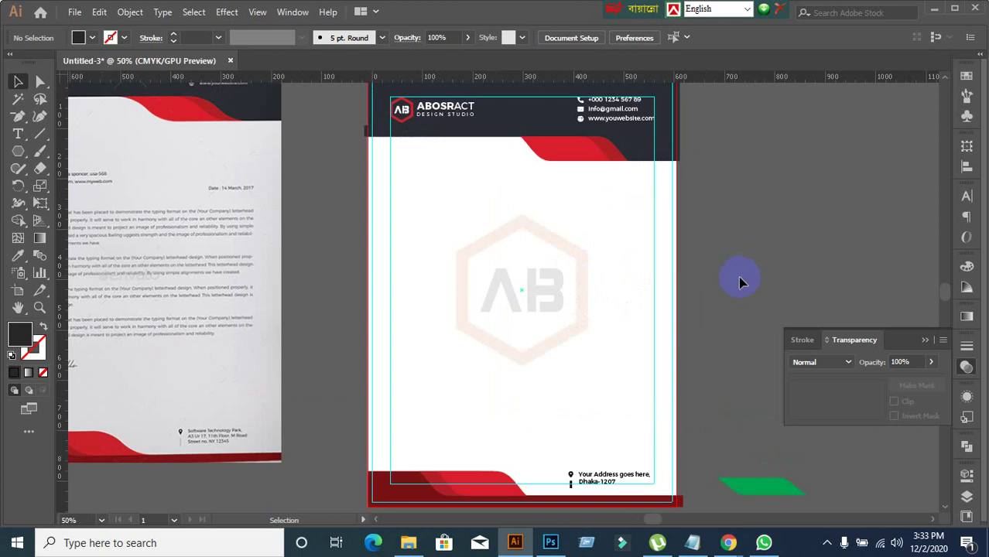
scroll(466, 229, down, 1)
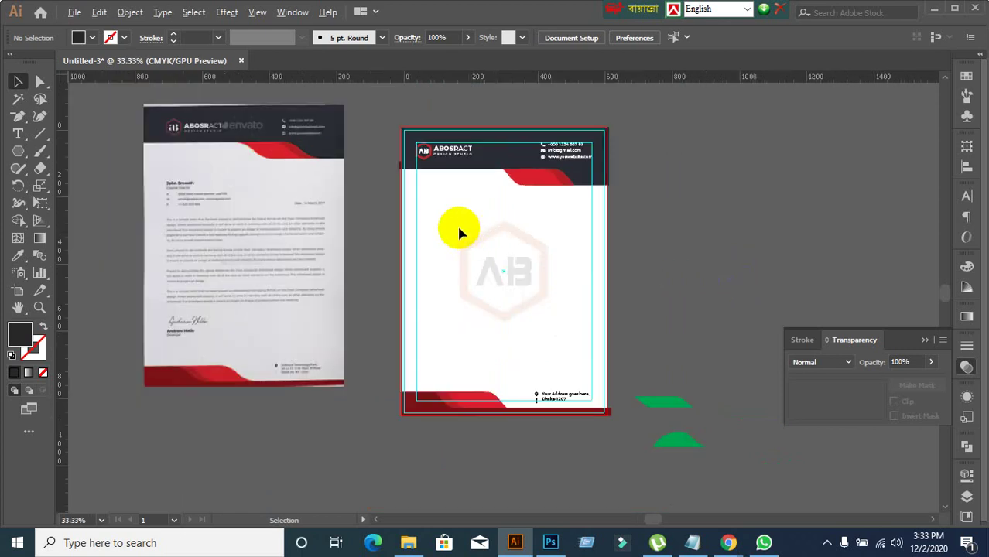
ctrl+alt+click(416, 129)
click(762, 277)
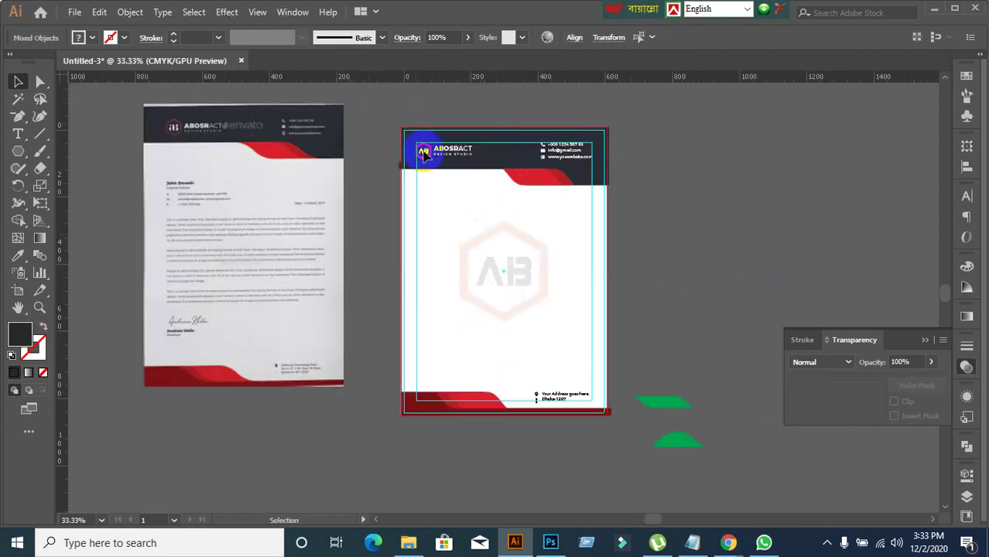
key(ctrl+a)
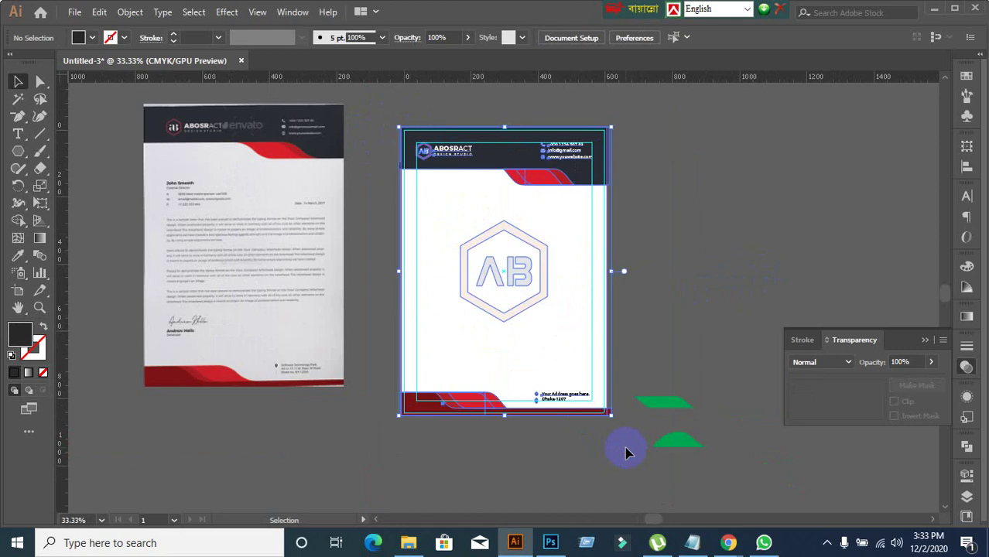
scroll(627, 430, up, 1)
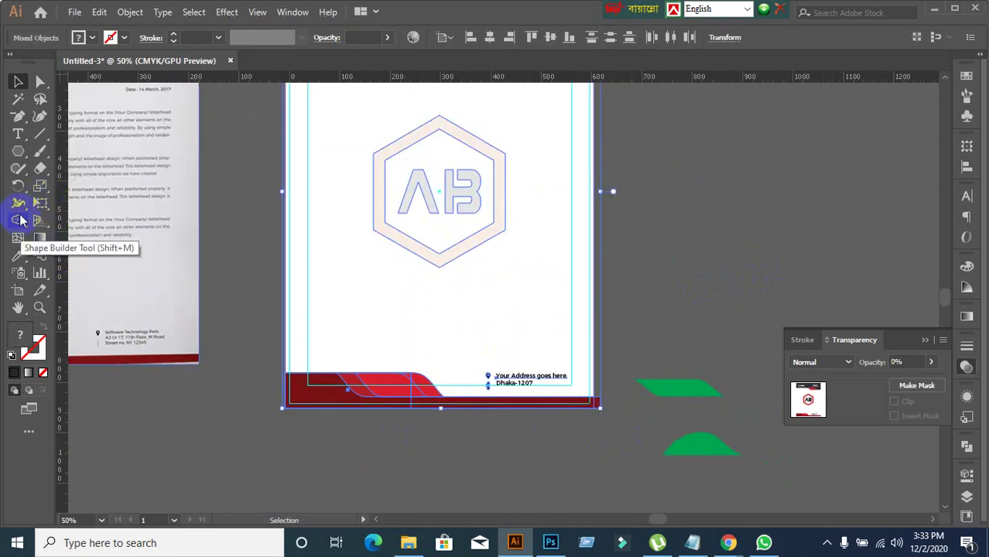
click(21, 221)
scroll(611, 409, up, 2)
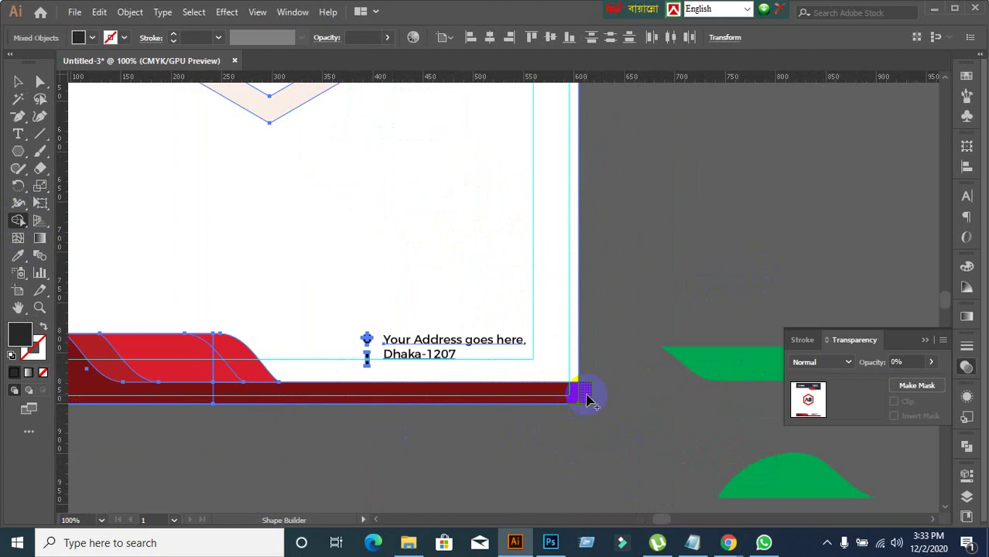
scroll(344, 427, down, 2)
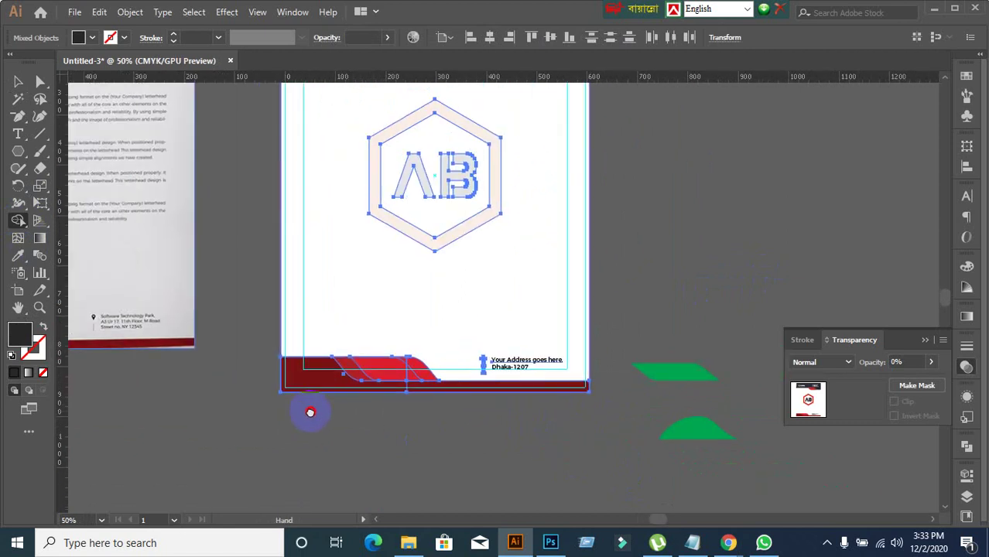
- Trim the dark header's overhang beyond the right page edge with Shape Builder
scroll(232, 403, up, 4)
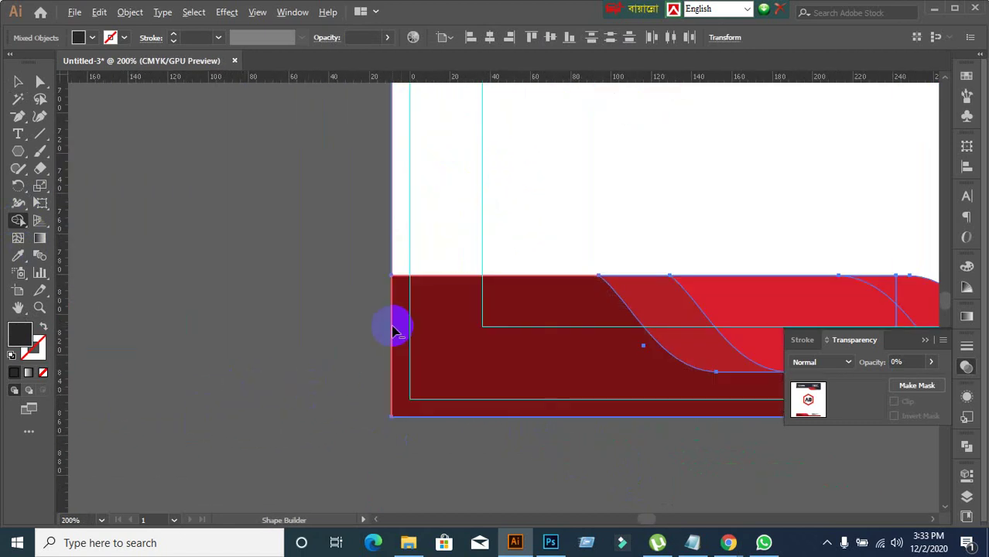
scroll(433, 317, down, 3)
scroll(430, 449, down, 3)
scroll(621, 281, up, 3)
scroll(726, 192, up, 4)
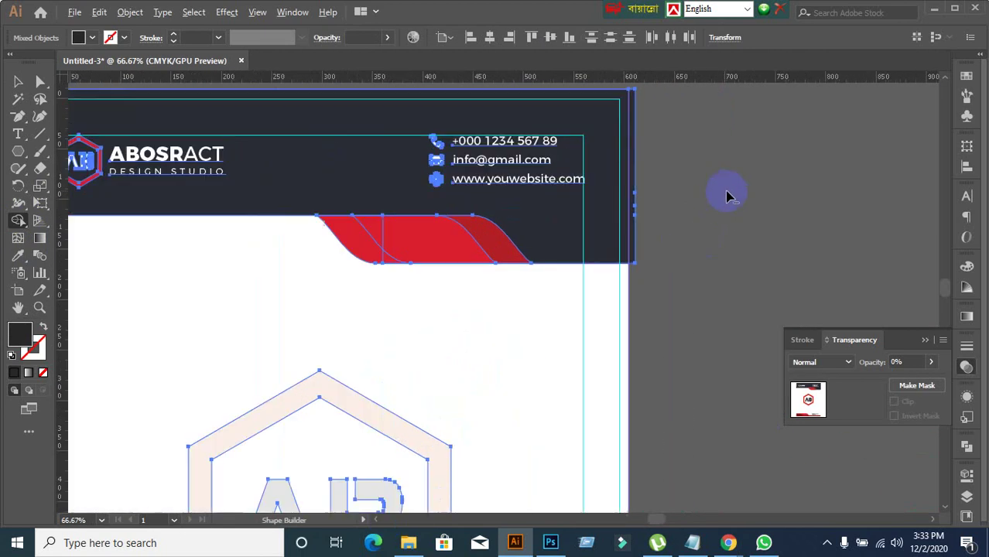
scroll(577, 263, down, 2)
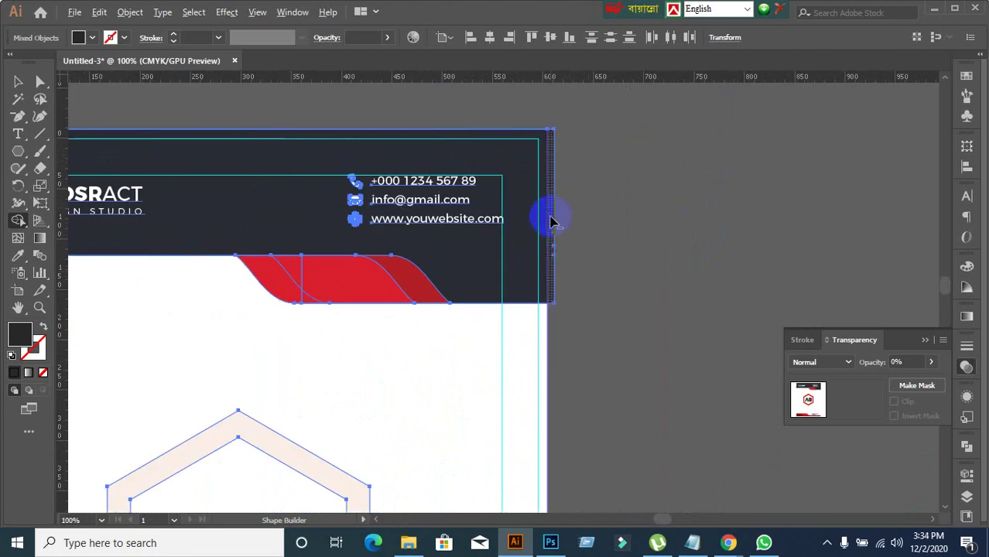
scroll(574, 256, down, 3)
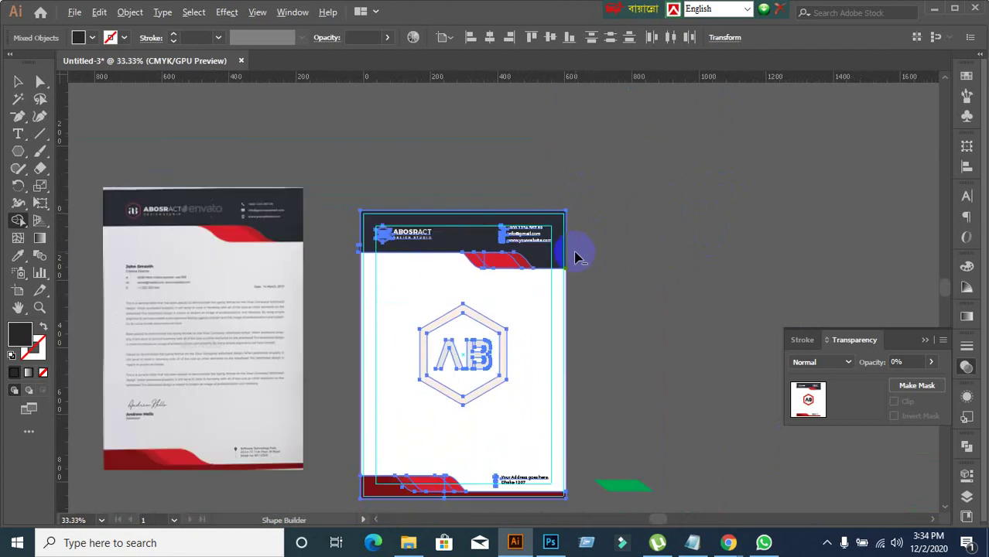
- Trim the small piece of dark header protruding past the left page edge with Shape Builder
scroll(352, 257, up, 5)
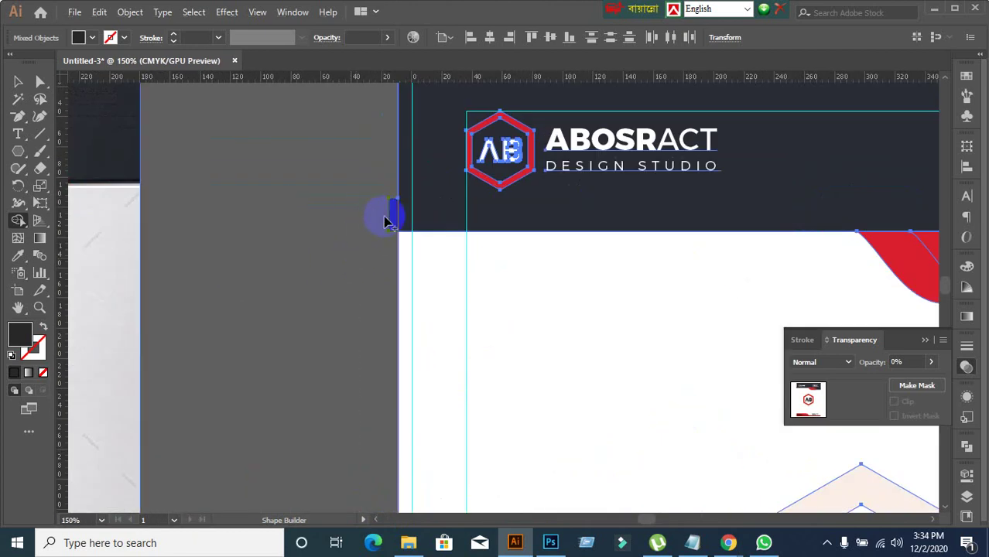
scroll(376, 278, down, 3)
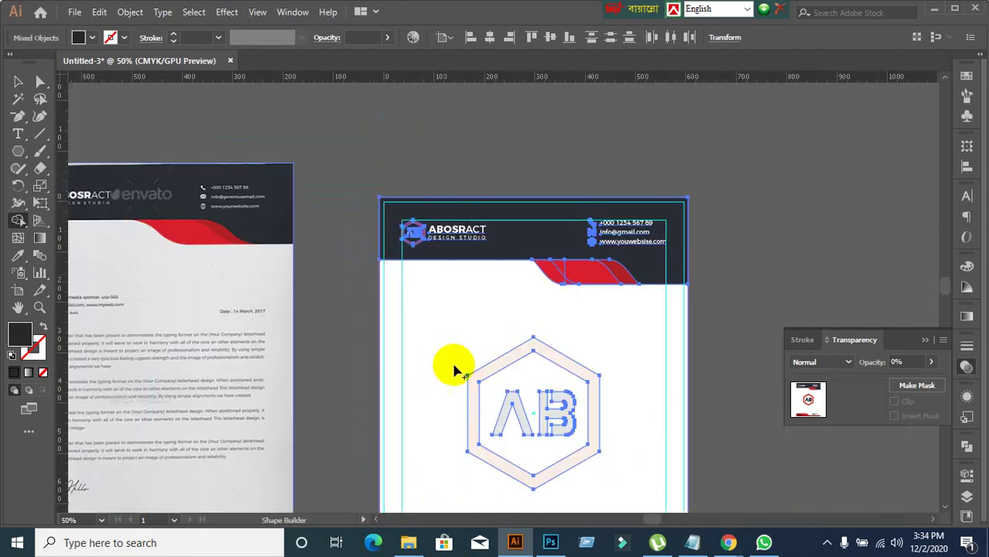
scroll(574, 409, down, 3)
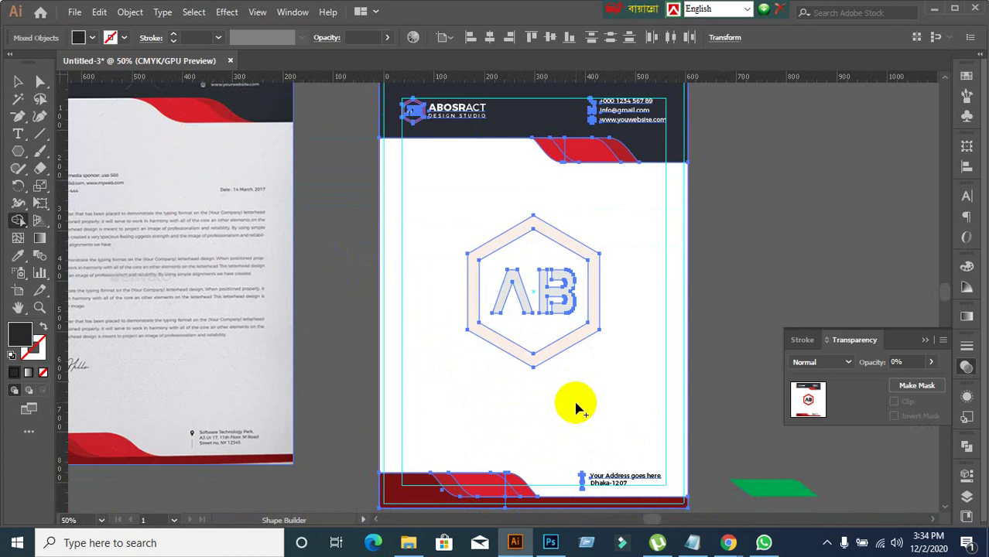
scroll(574, 406, up, 1)
scroll(575, 404, down, 1)
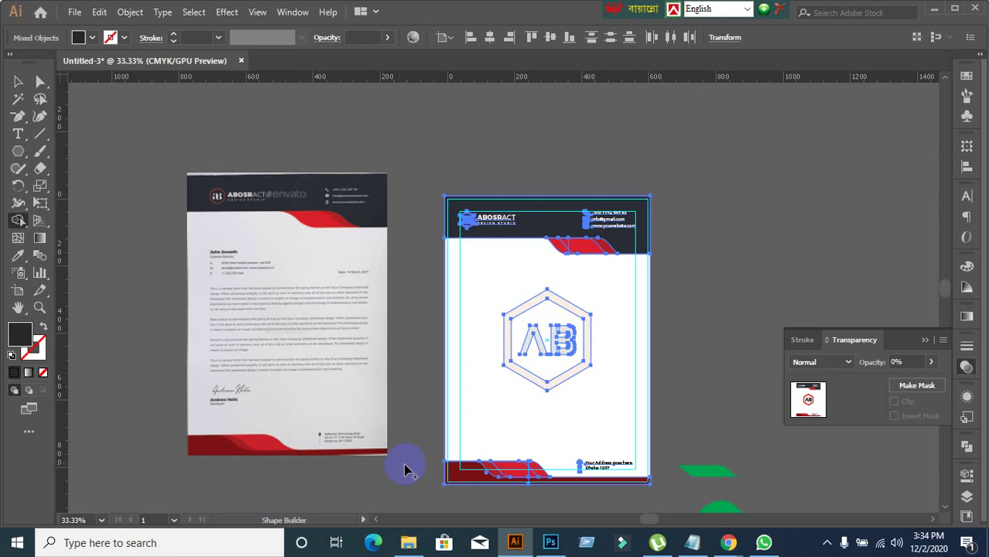
- Deselect the letterhead artwork and inspect its header logo, watermark and overall layout against the reference image
click(14, 81)
click(383, 143)
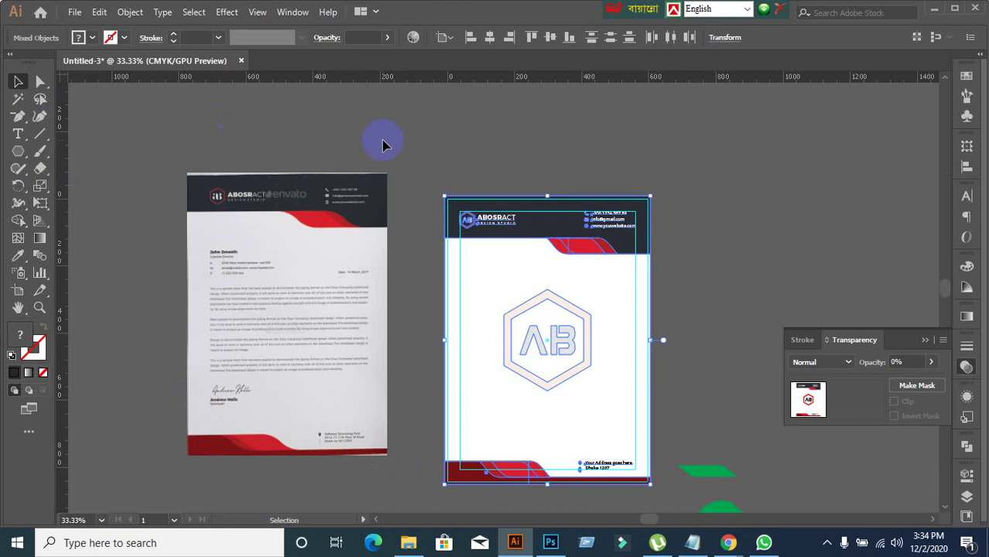
scroll(542, 334, up, 2)
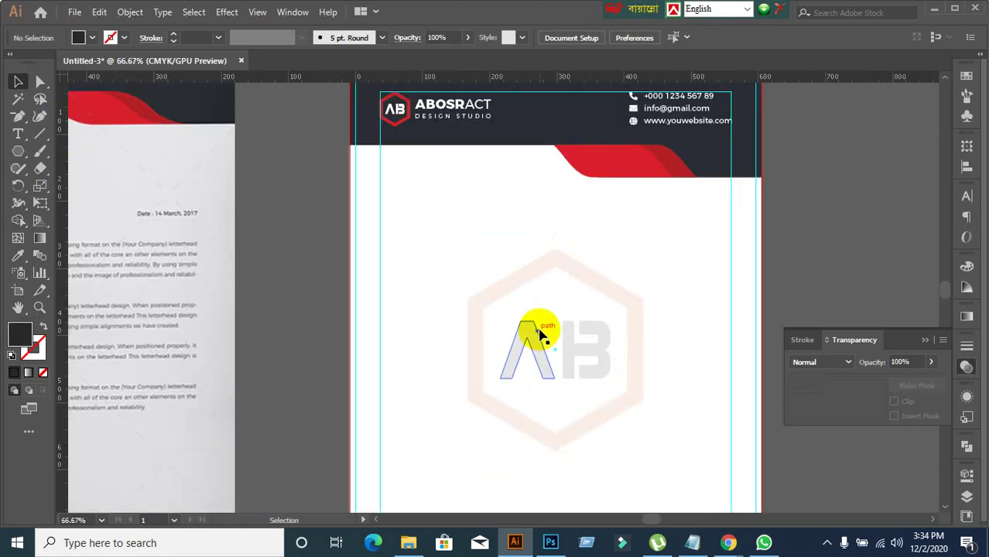
click(464, 116)
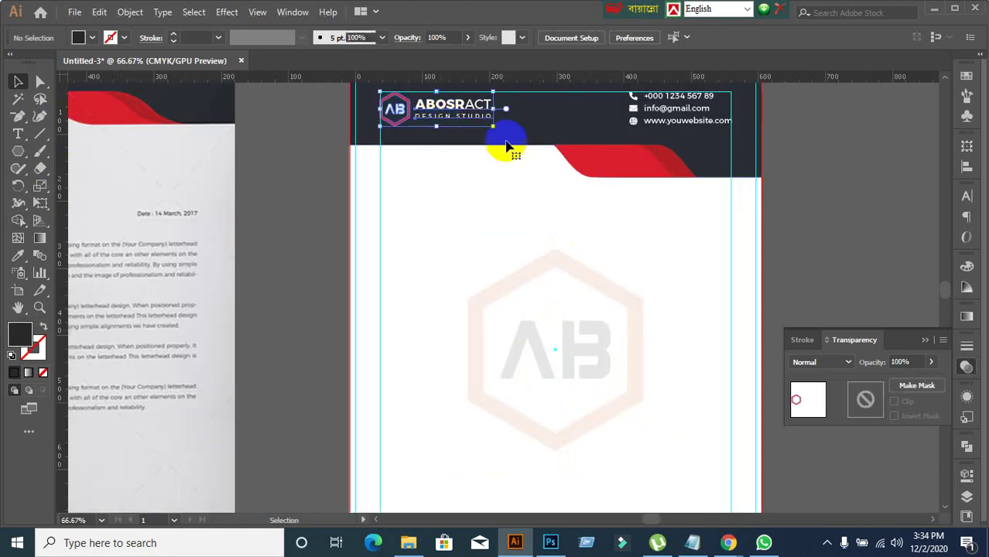
click(313, 287)
scroll(316, 287, down, 2)
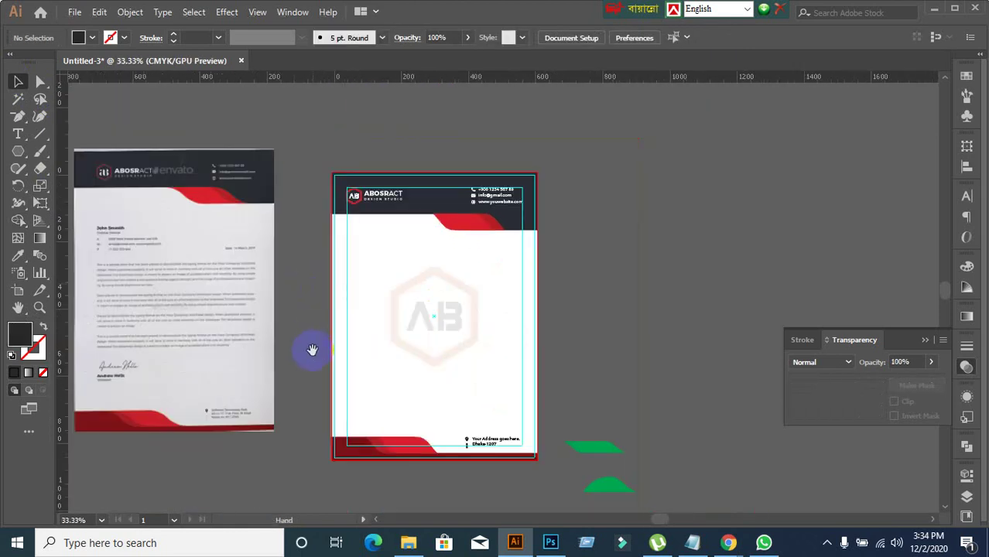
scroll(313, 349, left, 3)
click(347, 324)
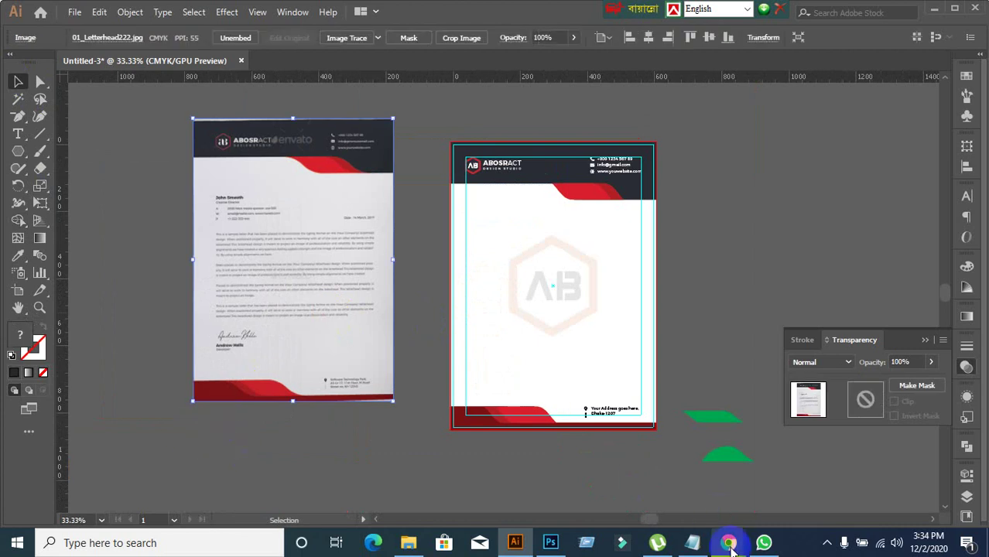
- Switch to the Google Meet call in Chrome to check the participants, and return to Illustrator
click(626, 491)
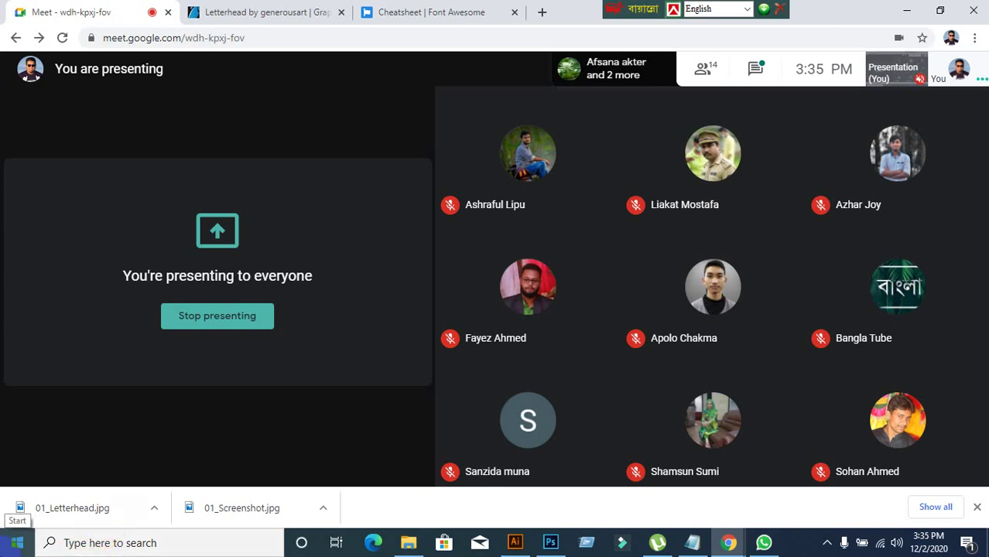
click(150, 230)
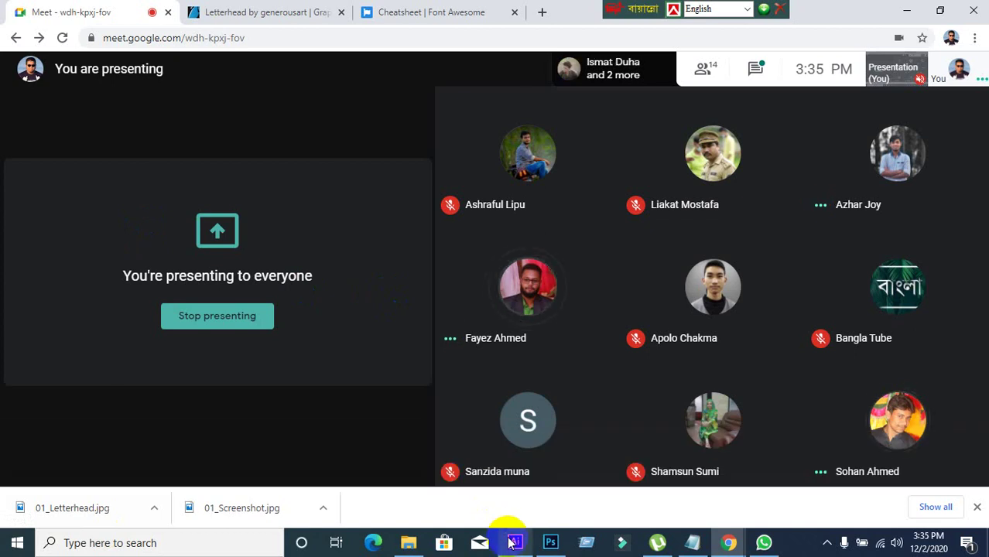
click(513, 542)
- Delete the letterhead reference image and the two leftover green shapes beside the page
click(347, 435)
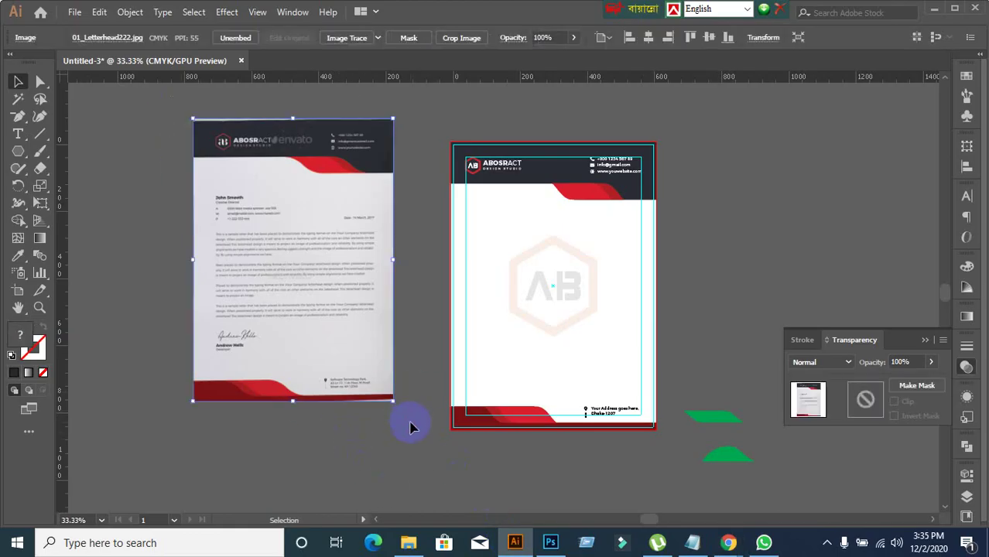
key(Delete)
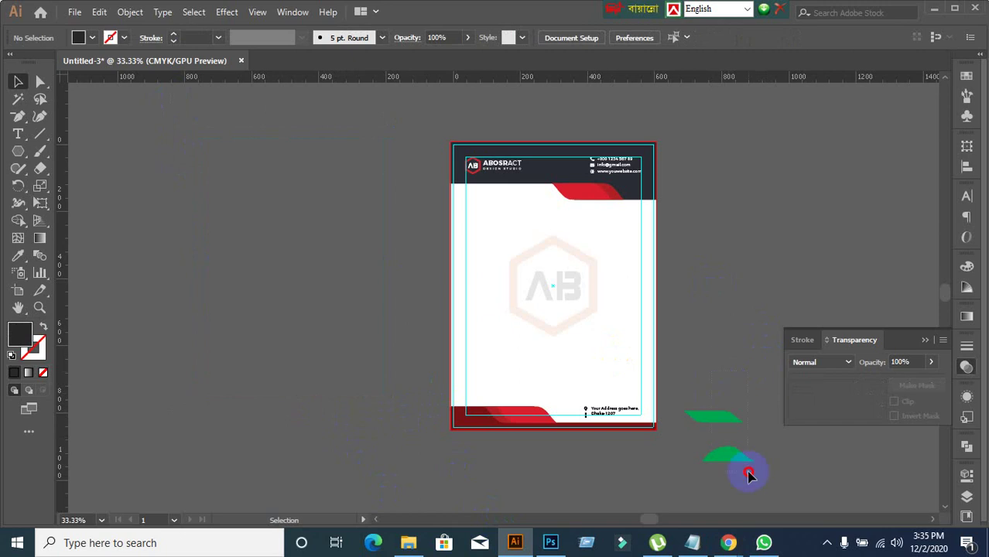
click(748, 475)
key(Delete)
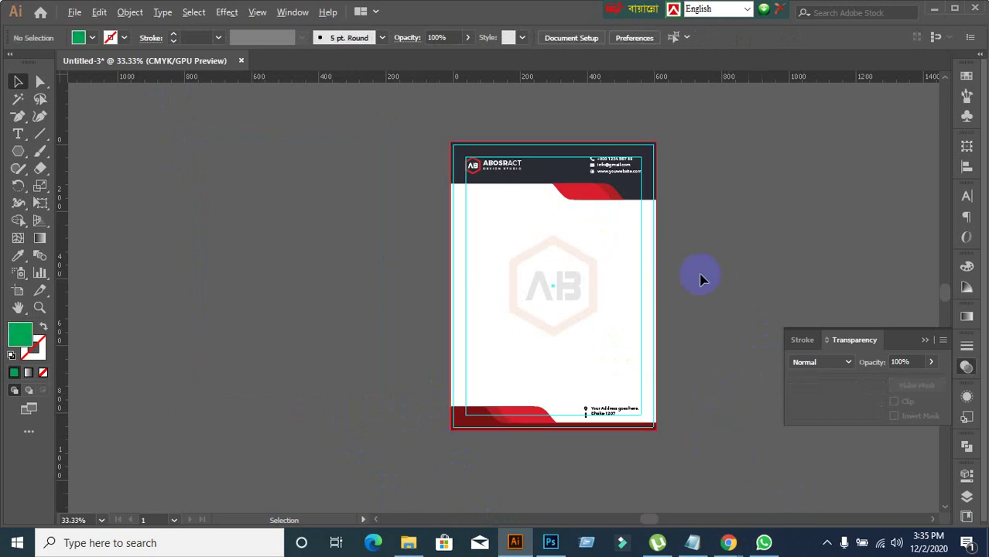
- Inspect the cleaned-up letterhead with nothing selected, check the Google Meet call in Chrome, and return to Illustrator
scroll(728, 285, up, 1)
click(496, 313)
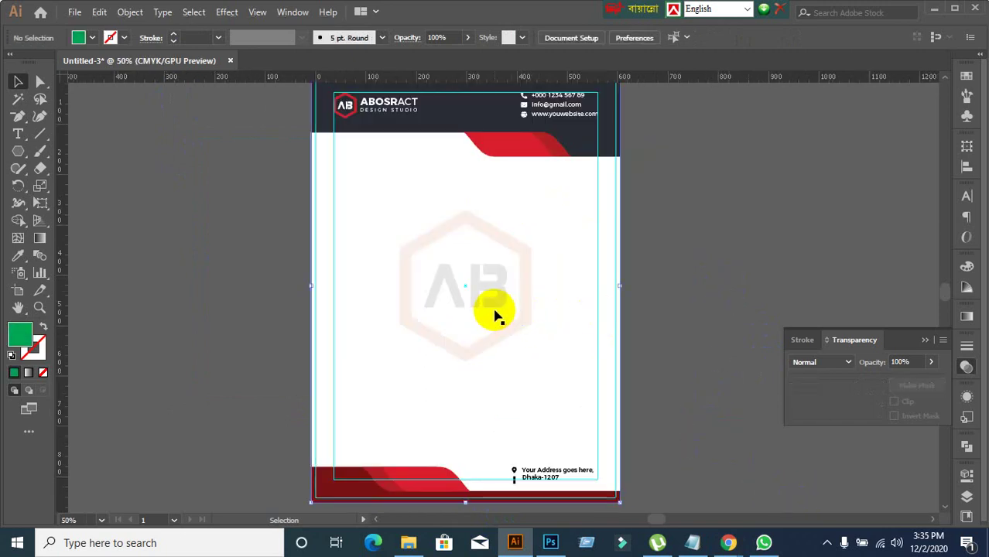
click(774, 249)
mouse_move(728, 543)
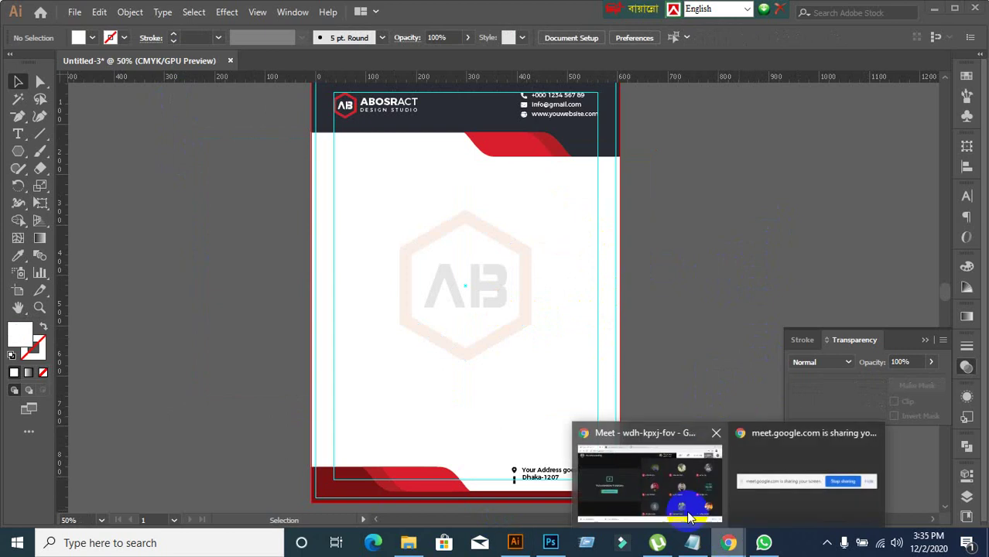
click(634, 471)
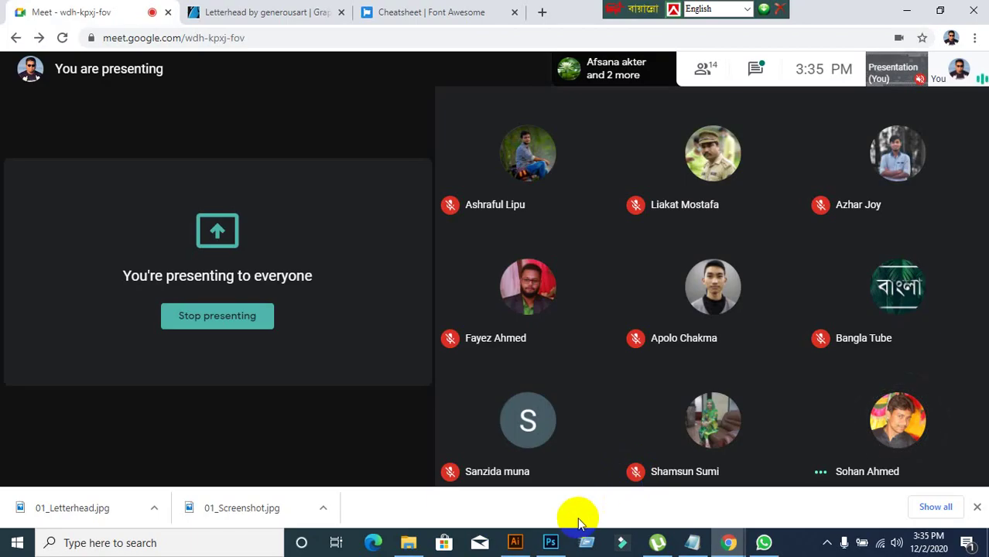
click(515, 542)
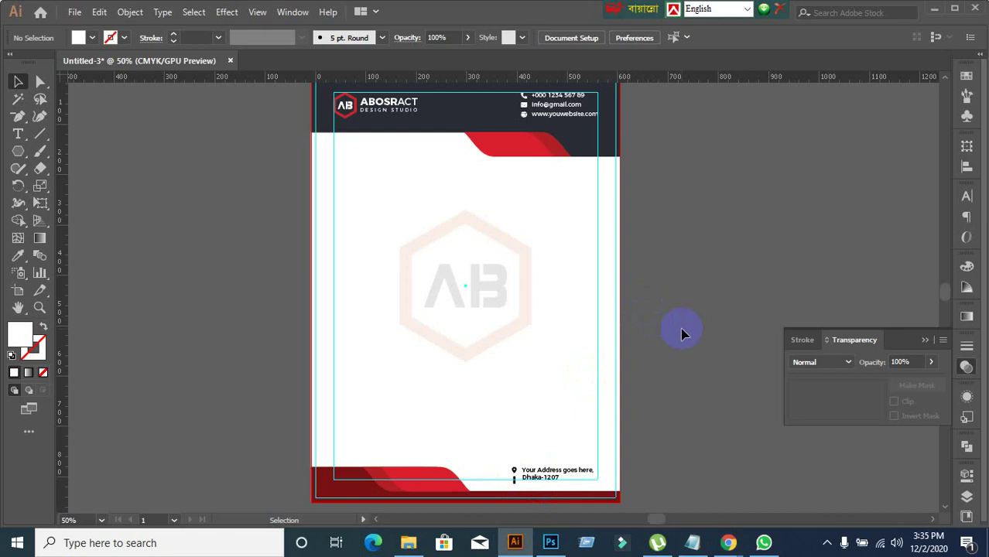
- Save the document to the Desktop as Letterhead32 in Adobe Illustrator (*.AI) format, accepting the save options
click(78, 15)
mouse_move(123, 267)
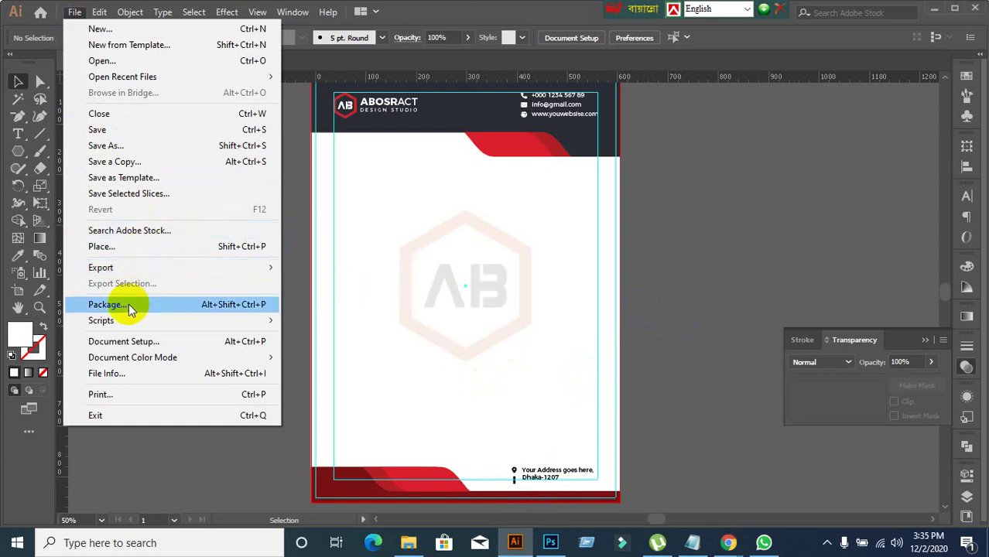
click(124, 146)
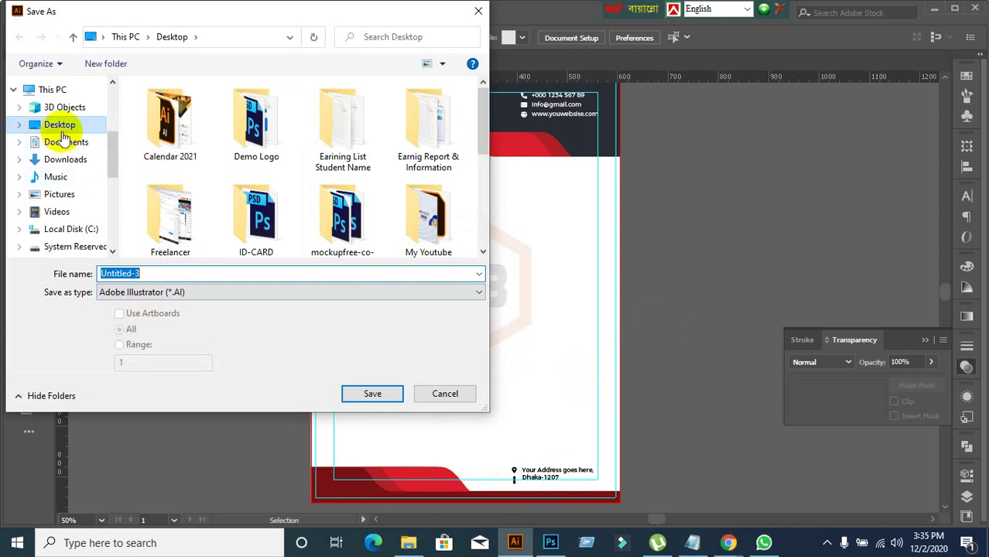
click(105, 124)
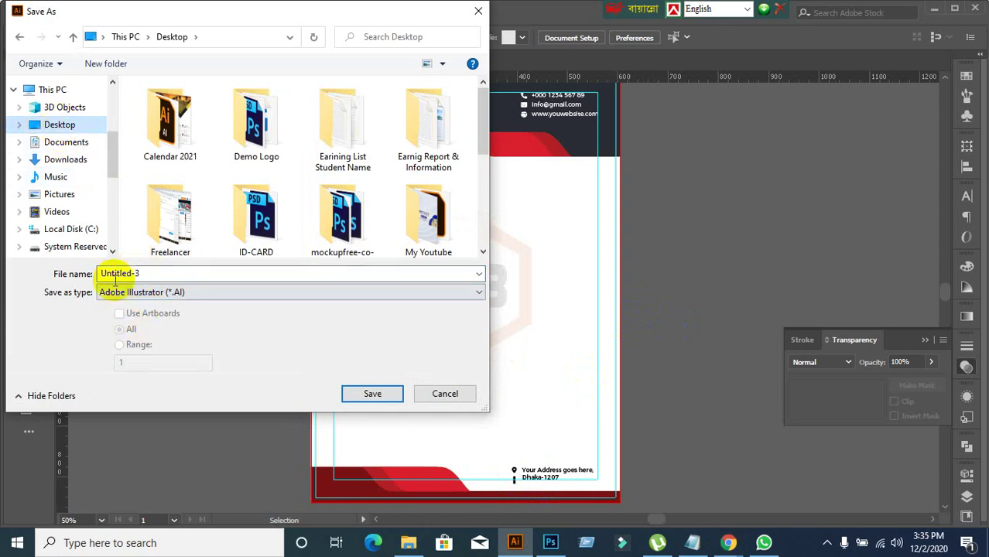
double_click(159, 275)
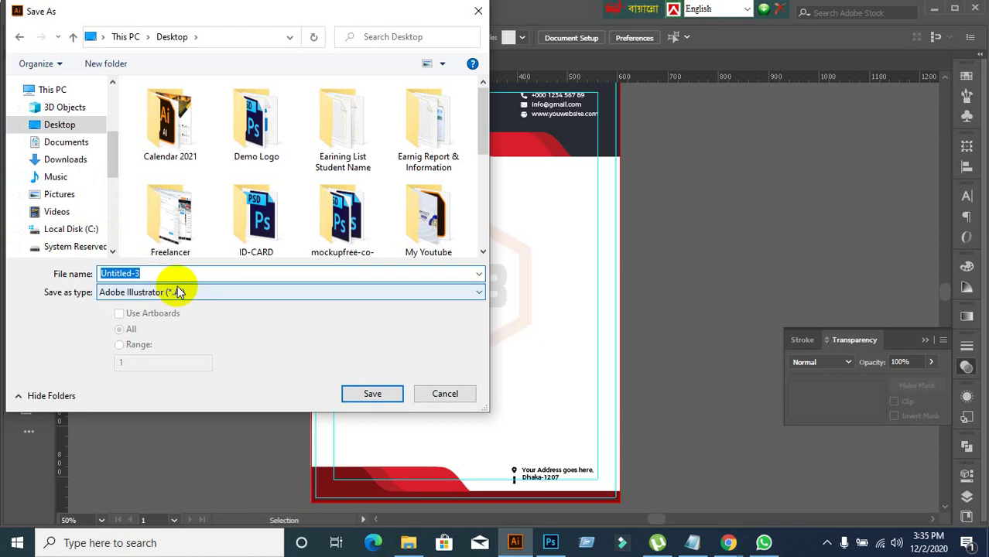
text(Letterhea)
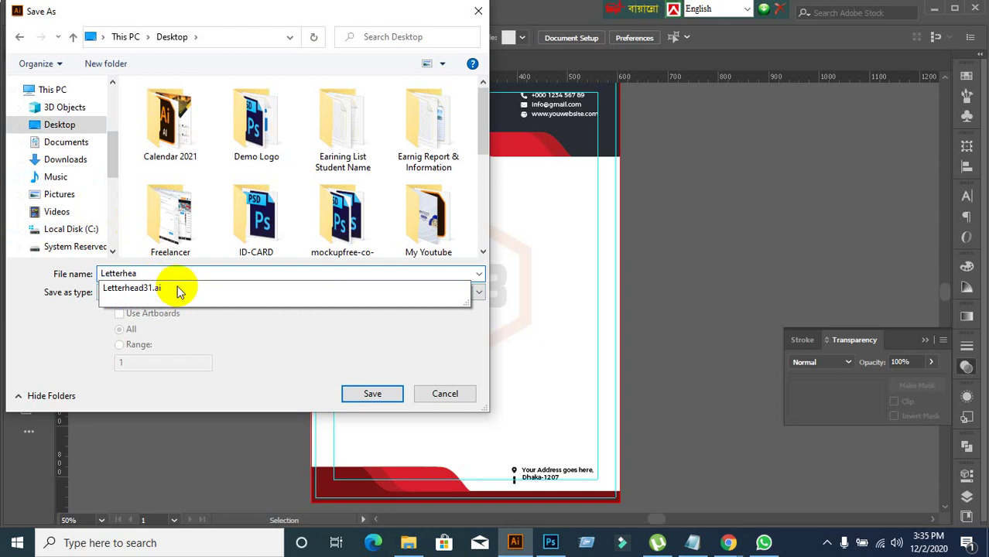
text(d32)
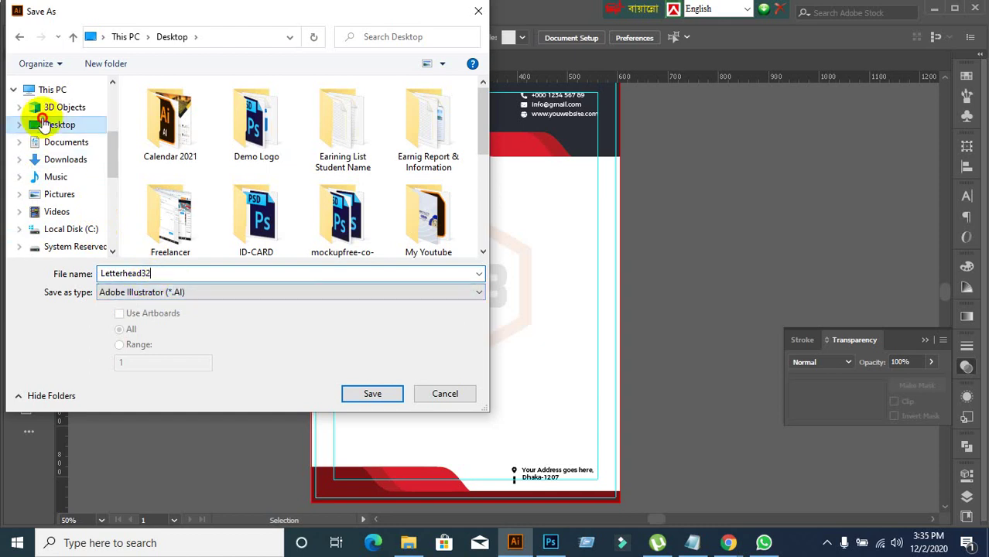
click(387, 394)
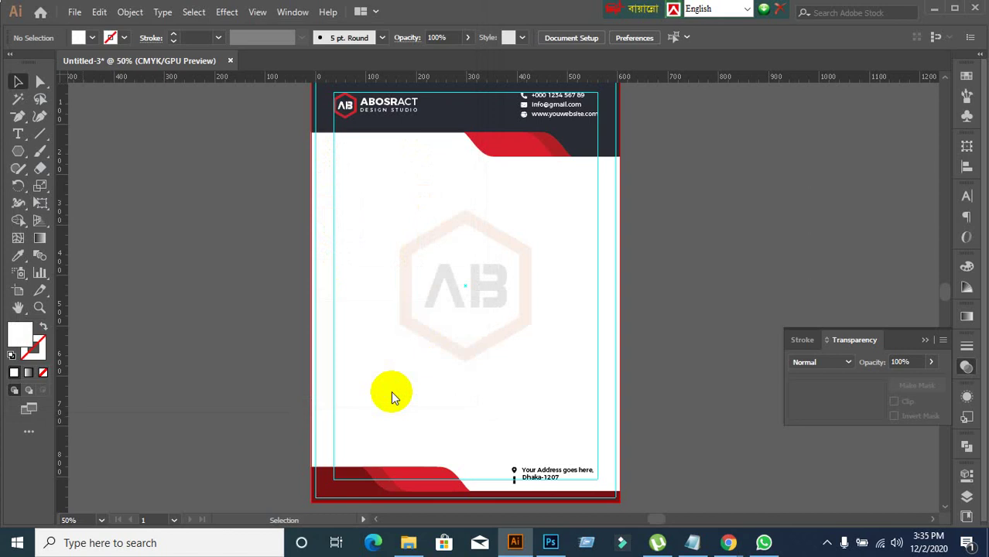
click(580, 471)
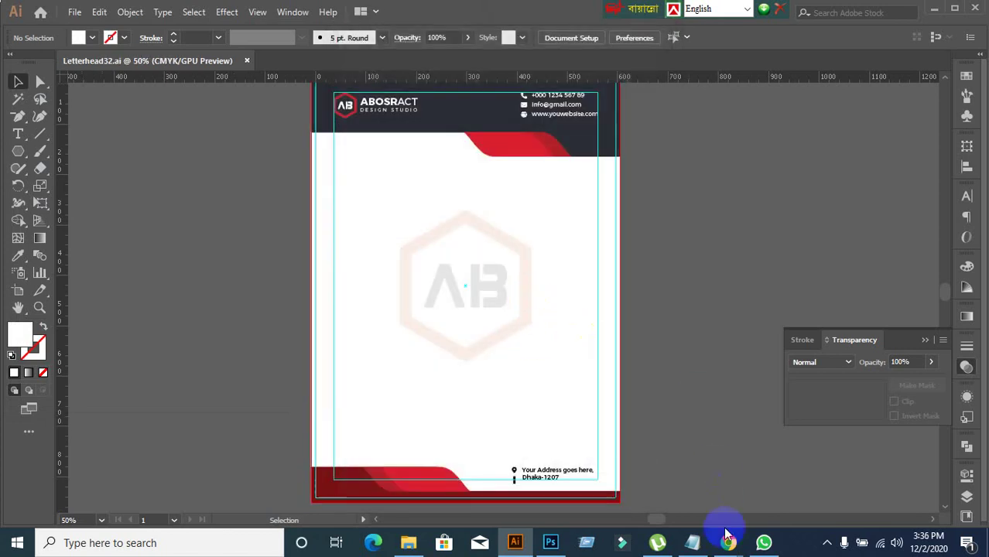
mouse_move(727, 534)
click(666, 483)
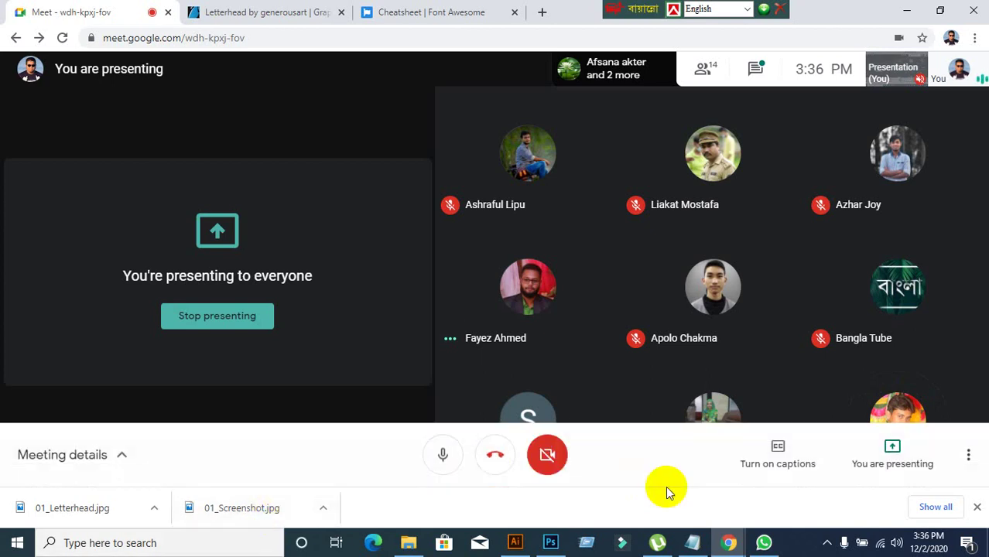
click(767, 544)
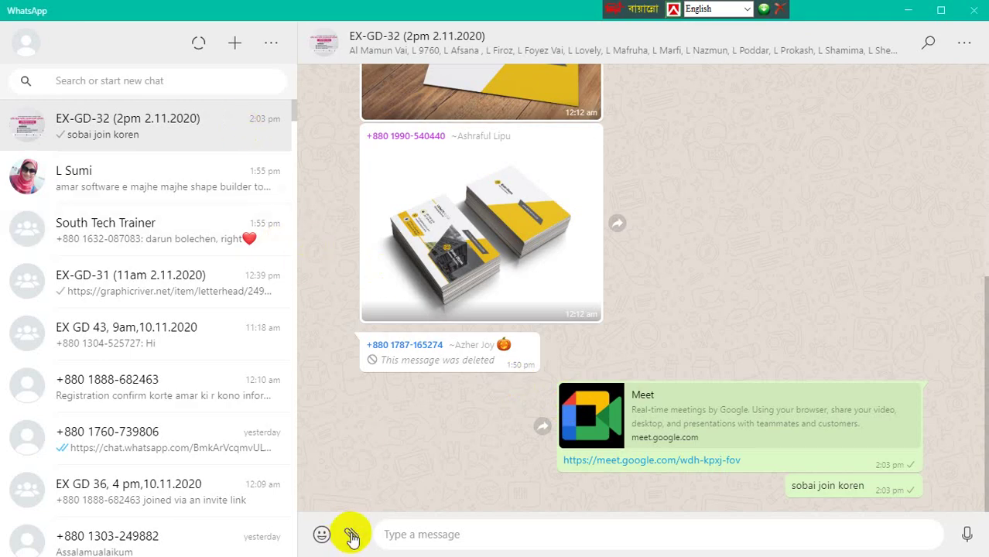
click(350, 534)
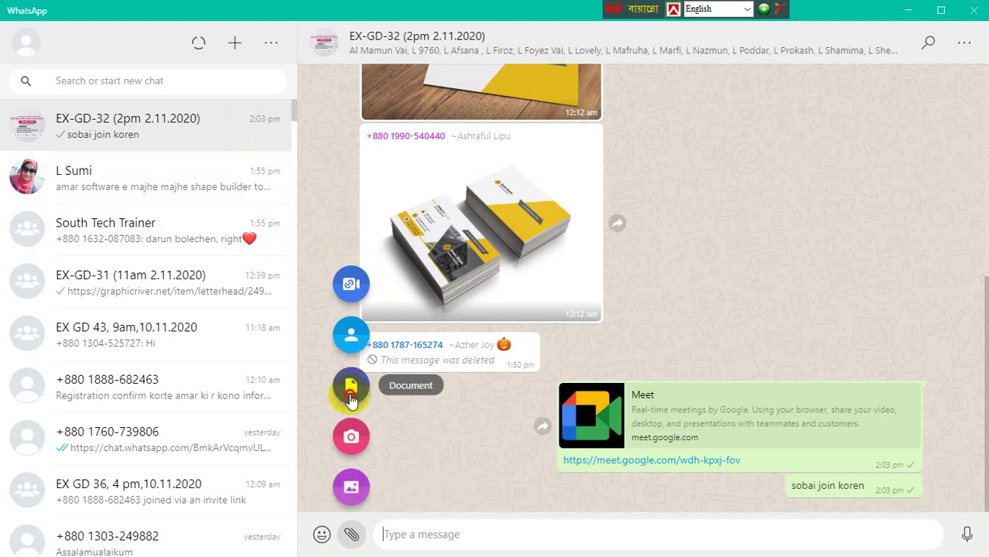
click(349, 391)
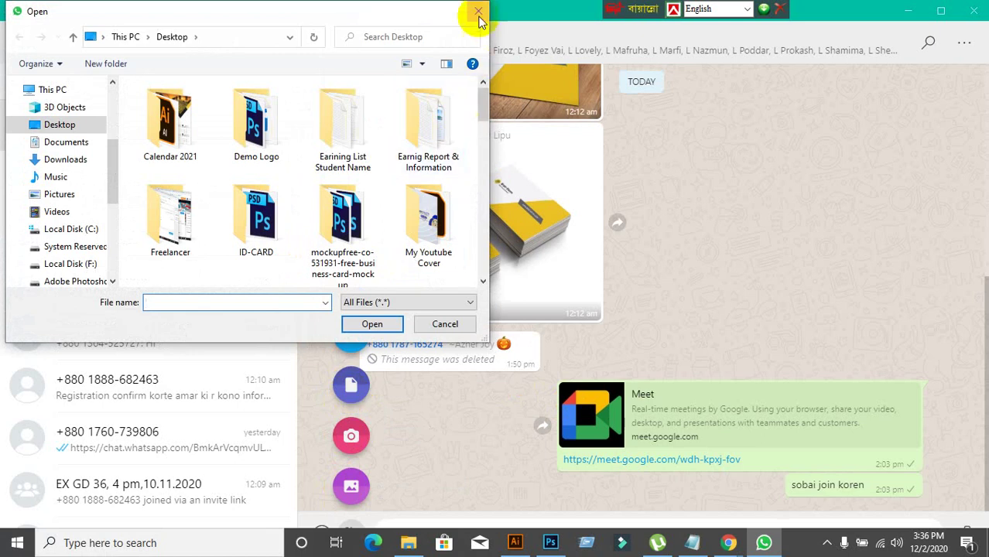
click(478, 11)
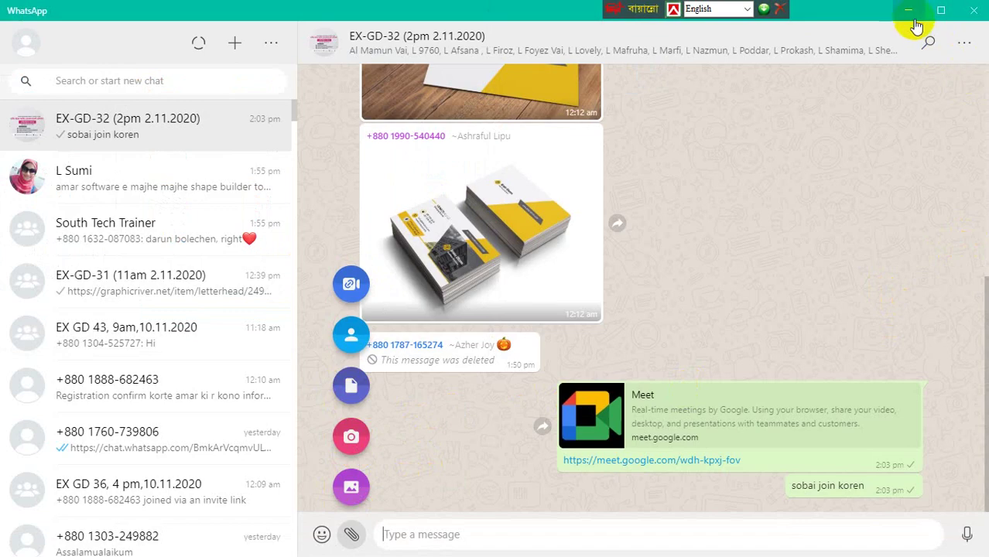
click(911, 14)
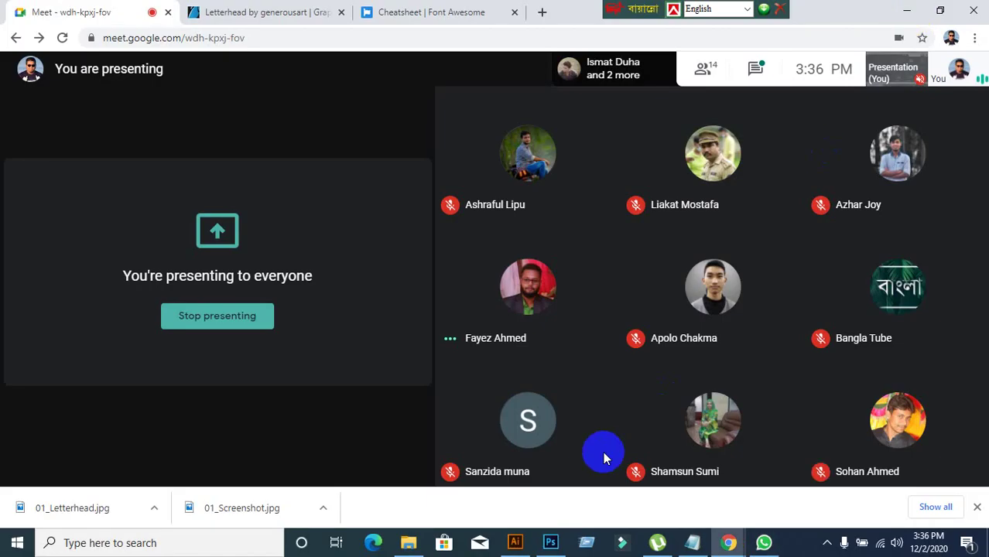
click(763, 542)
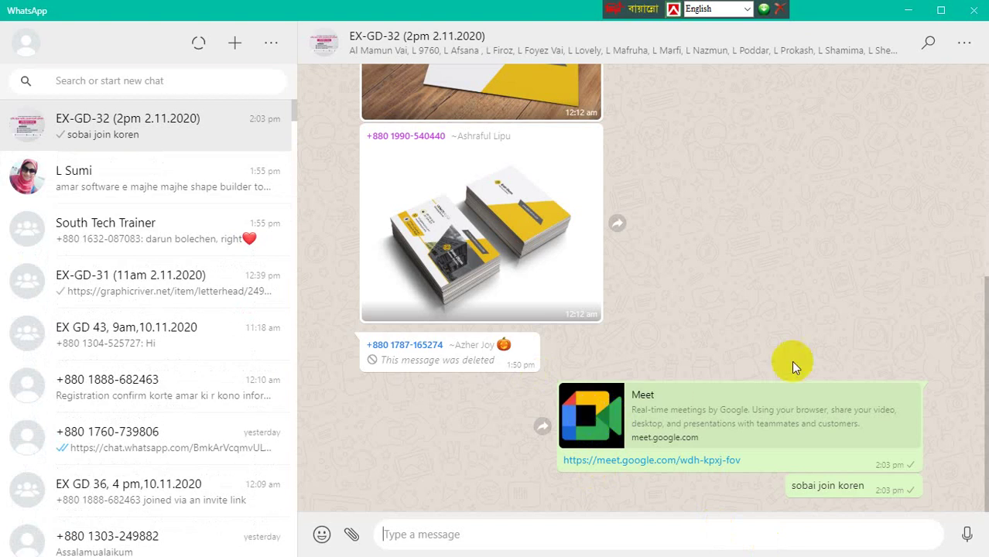
click(907, 10)
mouse_move(475, 479)
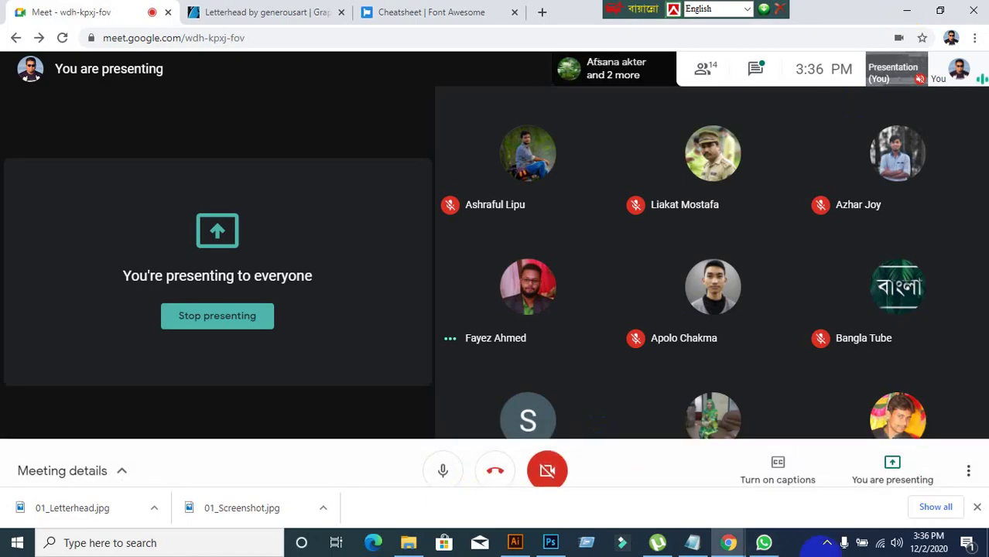
- Switch to WhatsApp and try to attach a document from the Desktop to the EX-GD-32 group chat
click(764, 543)
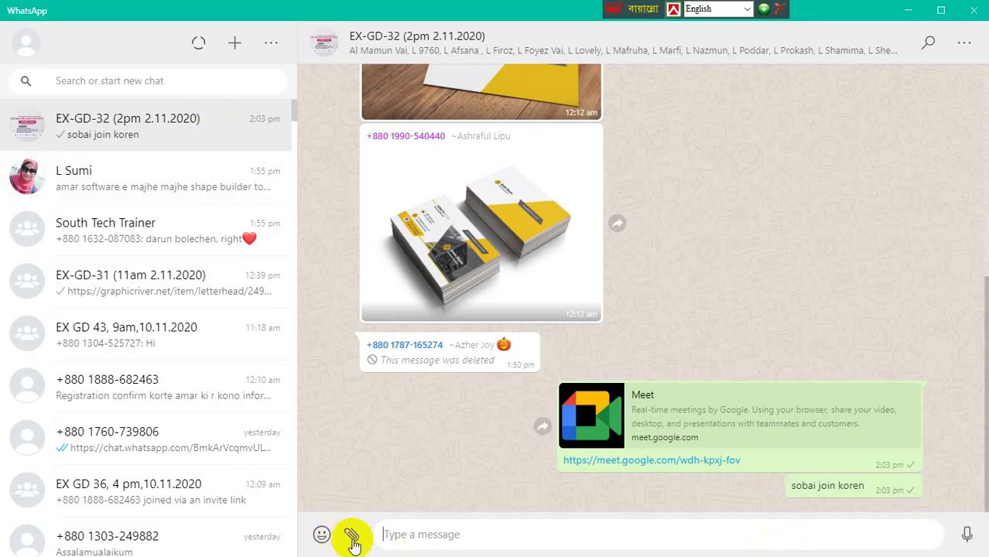
click(351, 537)
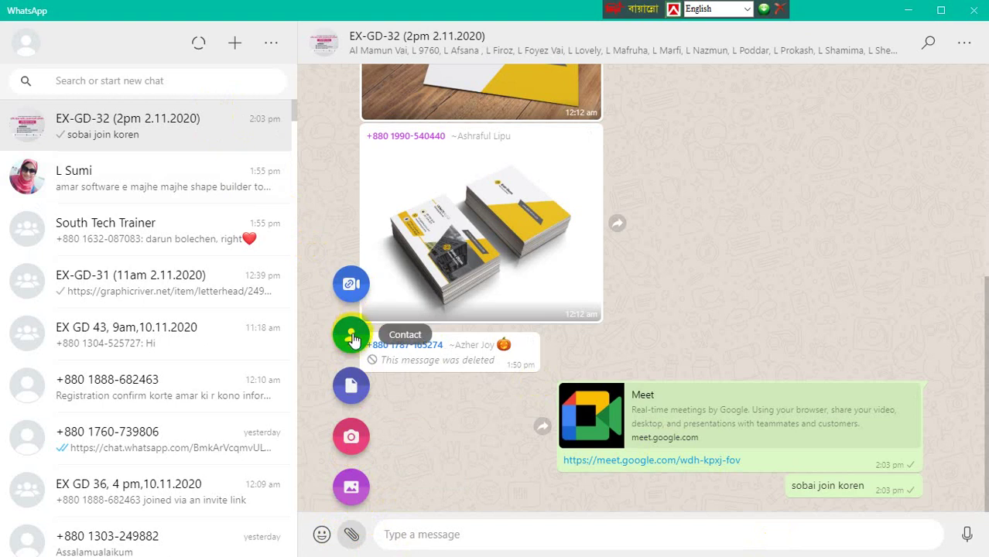
click(347, 391)
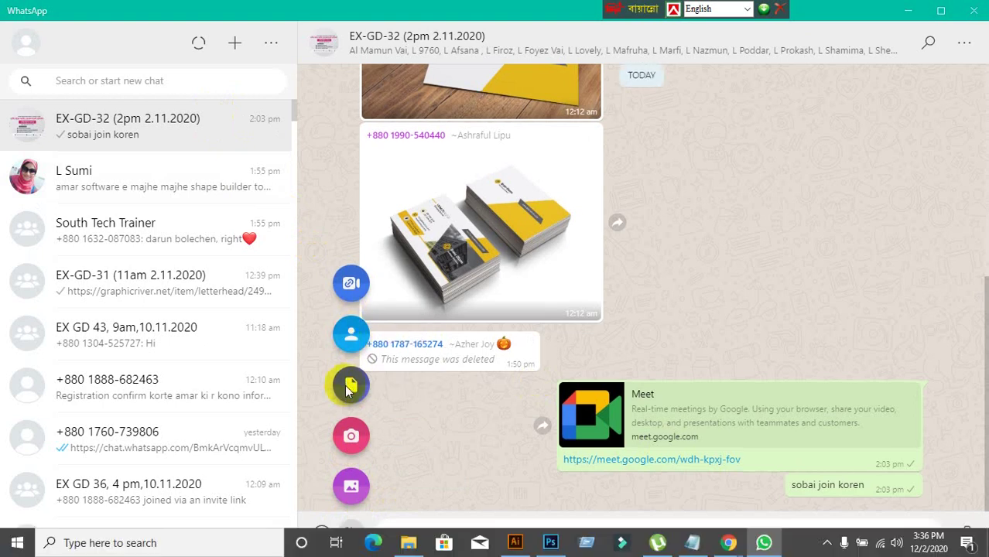
scroll(348, 242, down, 10)
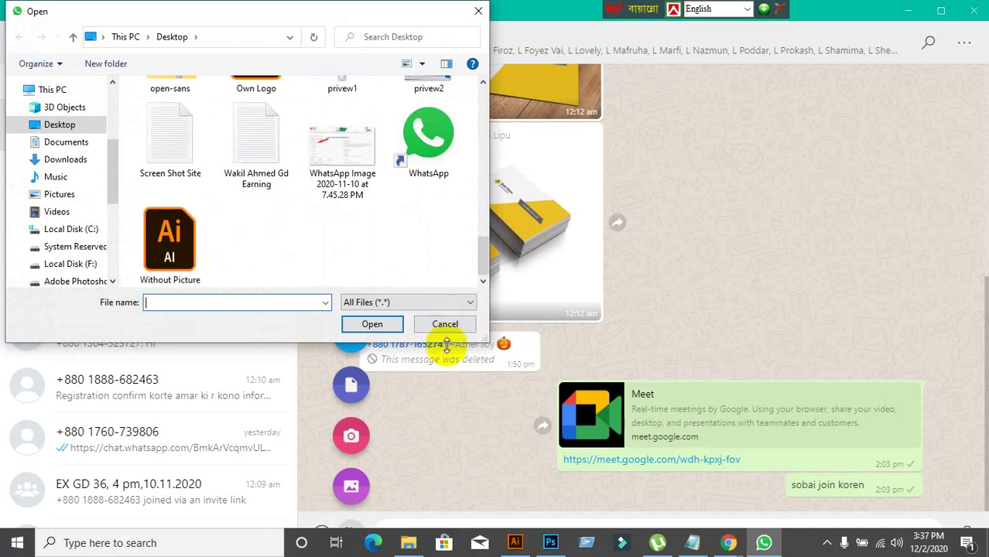
click(446, 325)
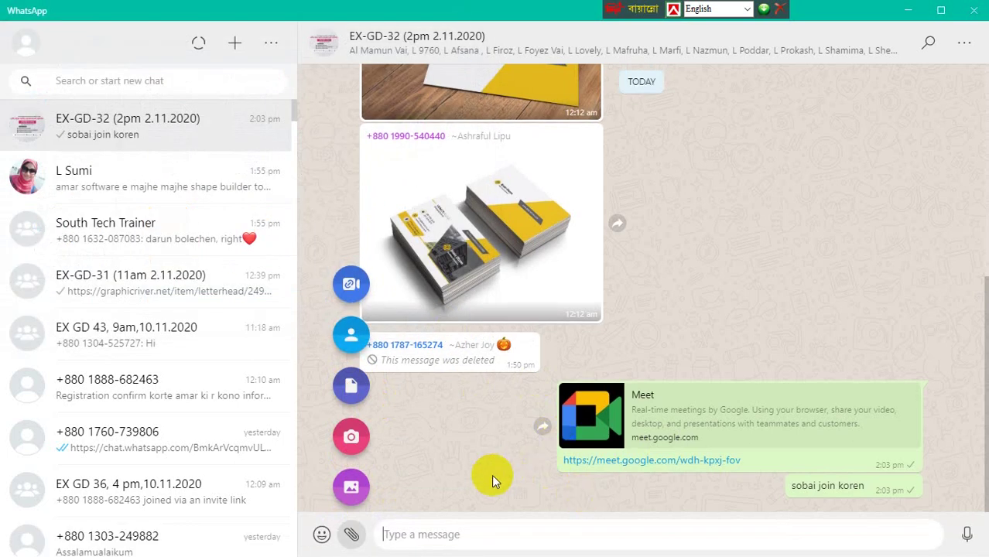
- Dismiss the attachment options, minimize WhatsApp, and switch to the 01_Letterhead.jpg image in Photoshop with the Move tool active
click(457, 475)
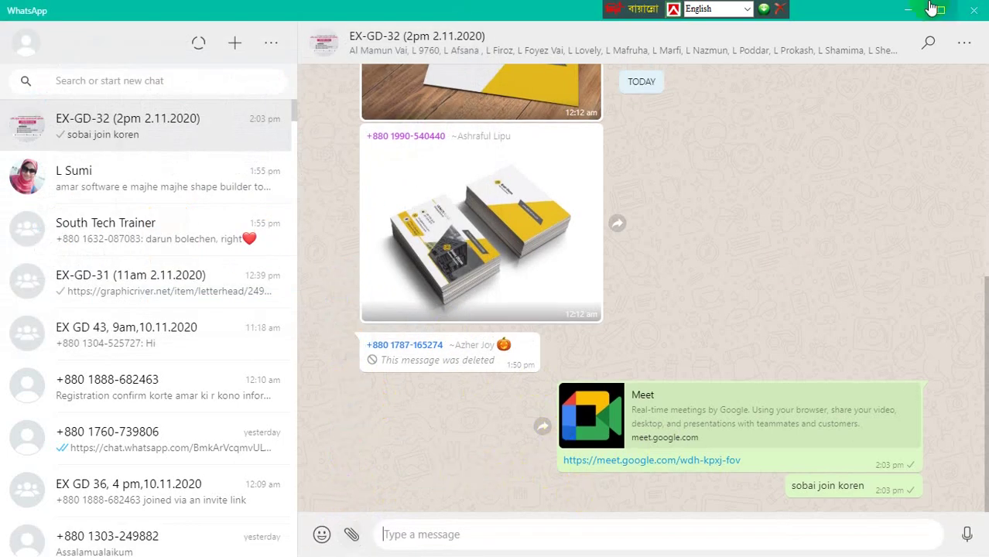
click(908, 10)
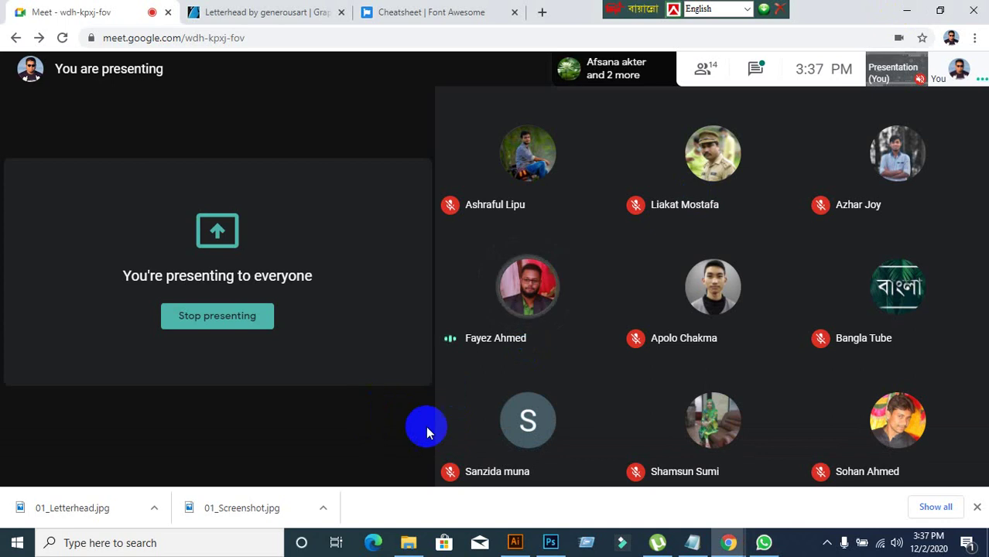
click(552, 546)
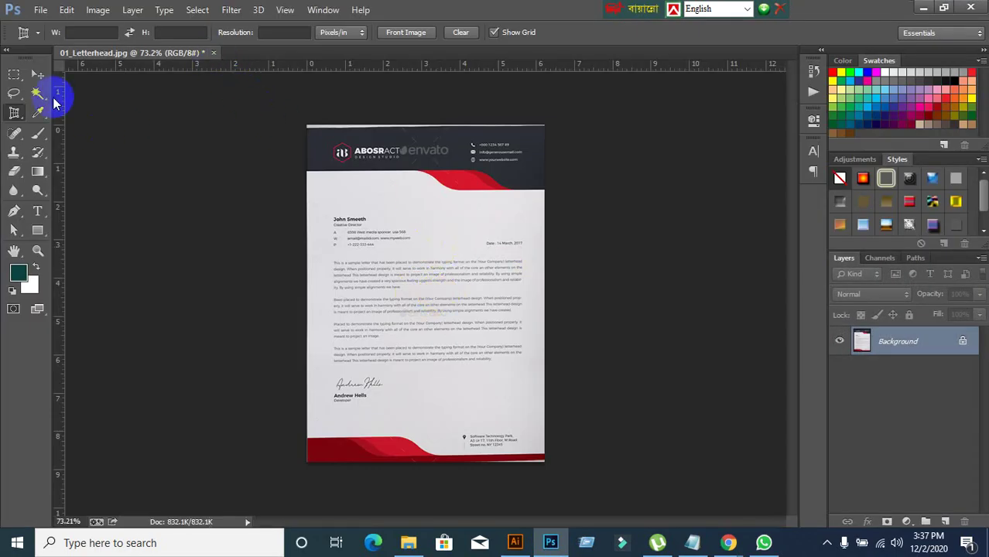
click(38, 73)
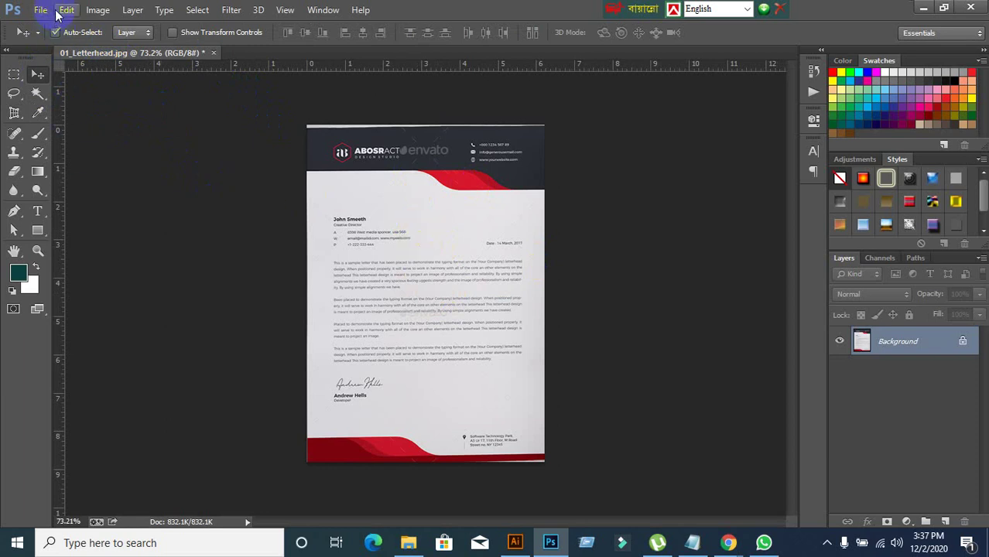
click(47, 11)
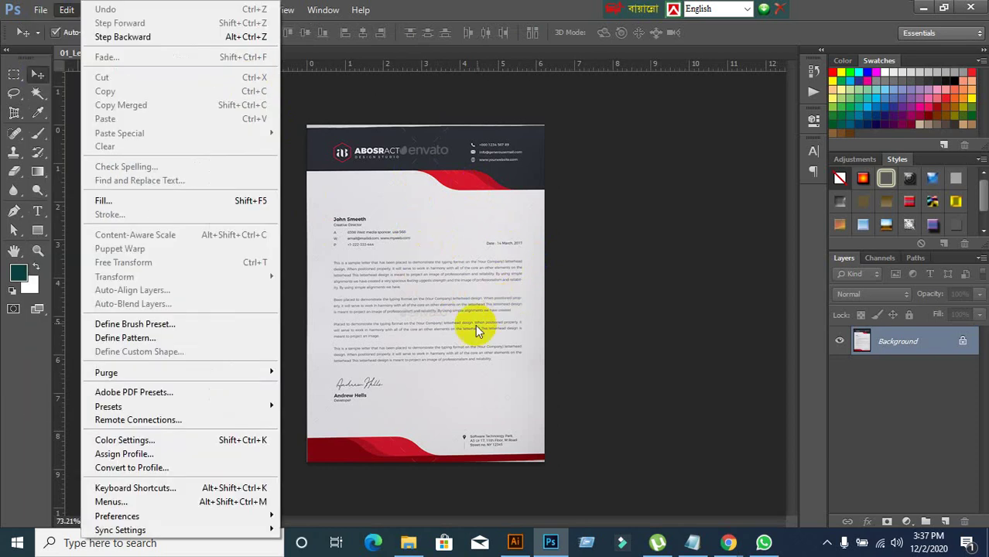
click(337, 114)
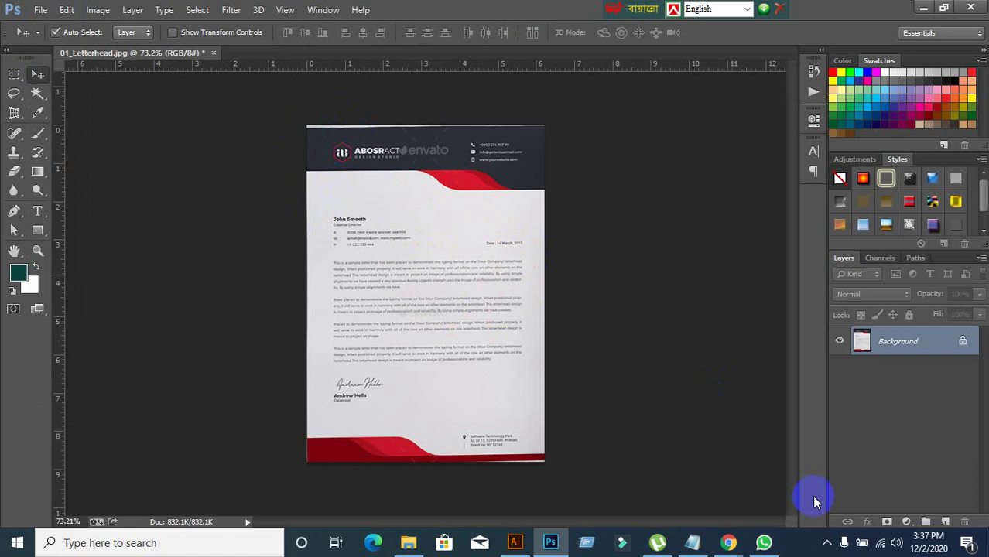
- Check the Google Meet call in Chrome and the letterhead in Illustrator, and return to Photoshop
mouse_move(737, 548)
click(662, 494)
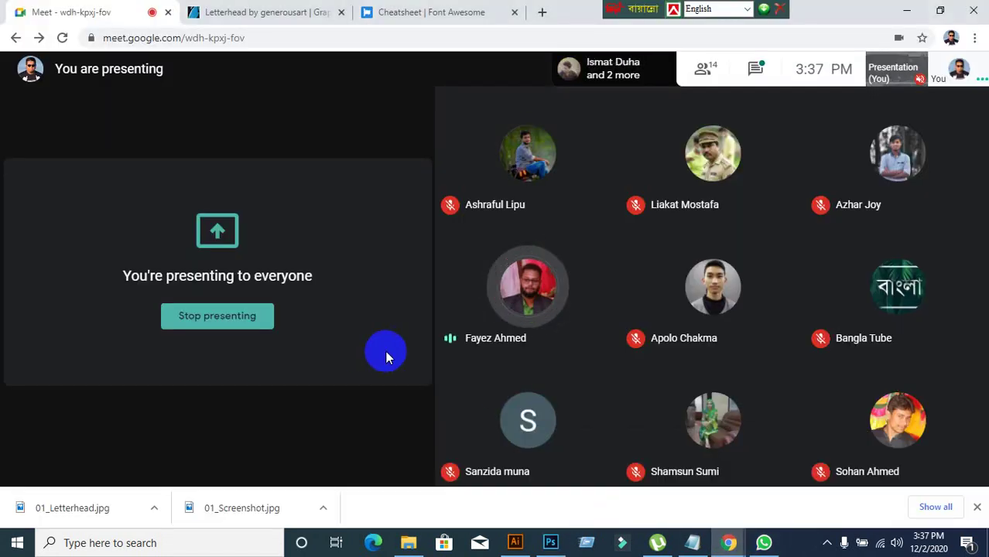
click(528, 545)
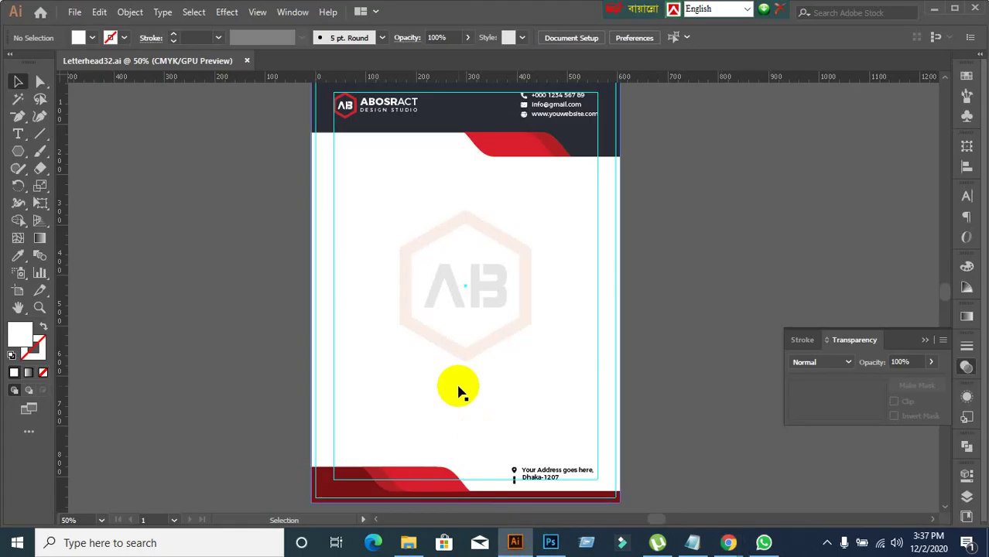
click(560, 548)
click(246, 239)
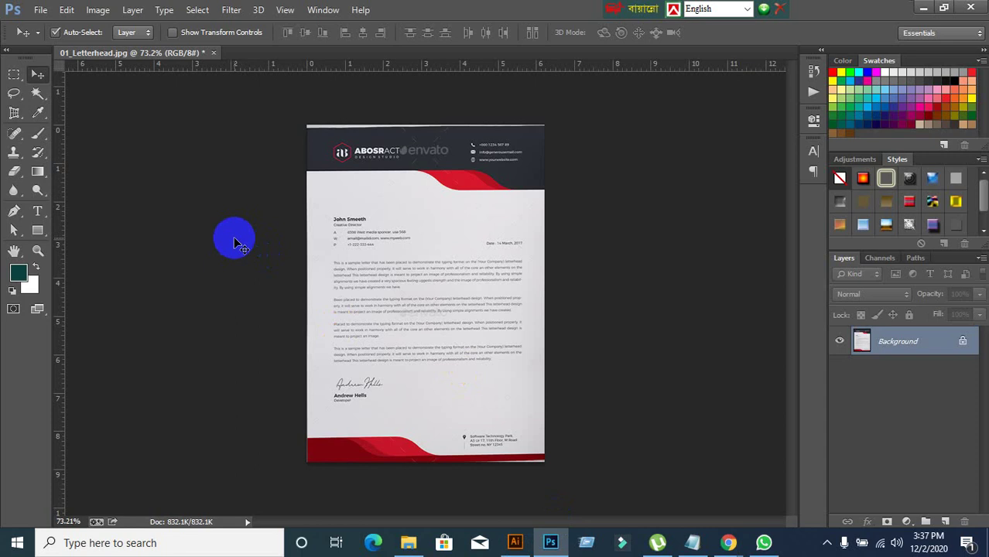
- Try to save the letterhead image to the Desktop as a JPEG named 01_Letterhead11, declining to replace the existing file
click(40, 10)
click(76, 212)
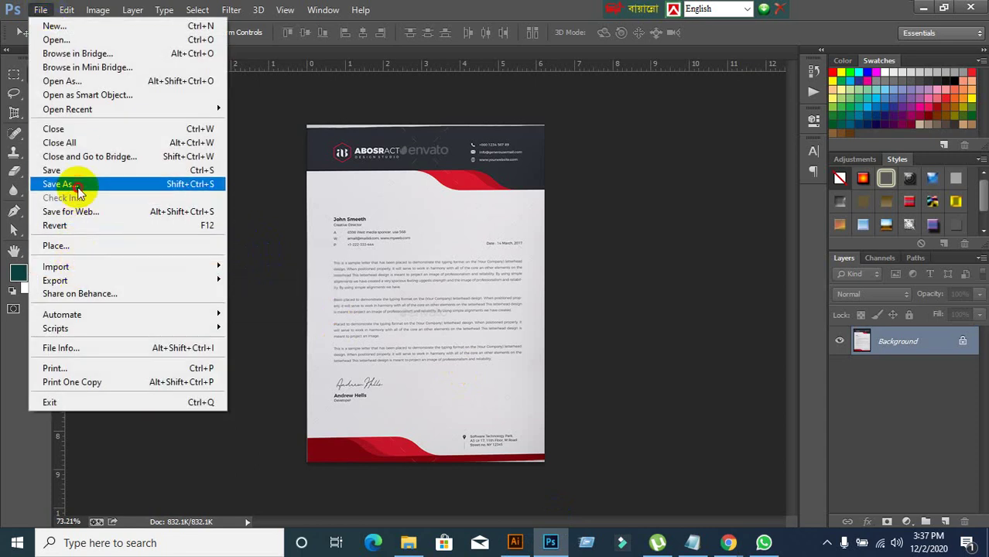
click(77, 189)
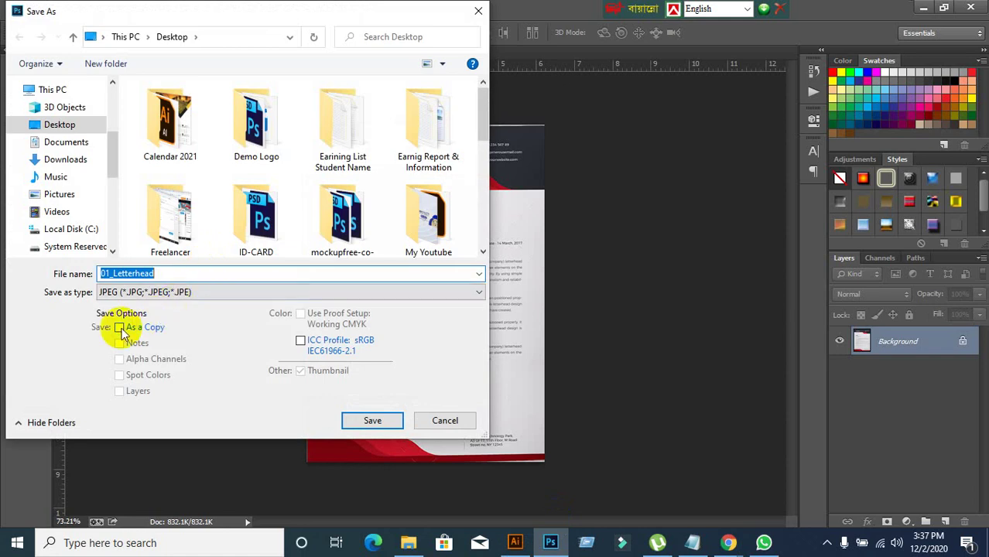
click(356, 419)
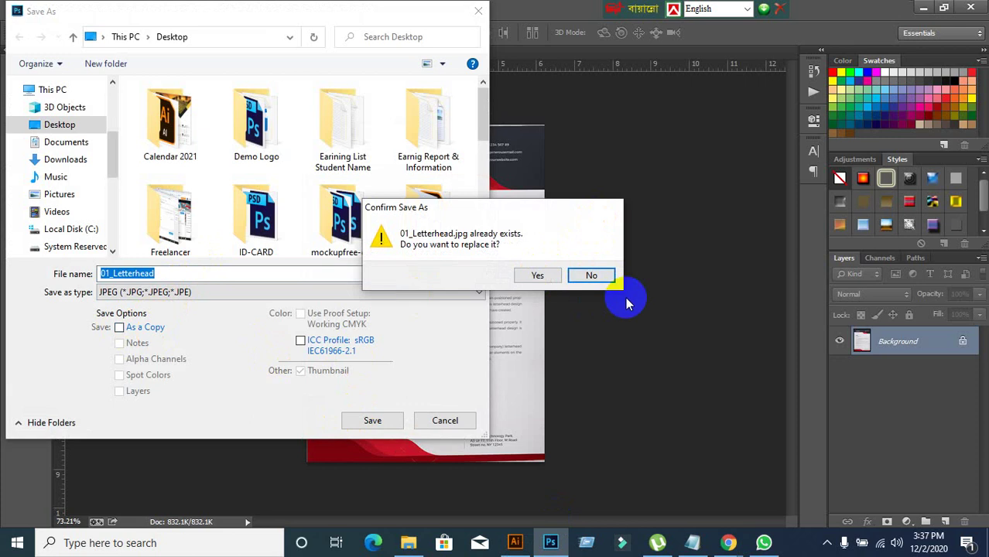
click(594, 275)
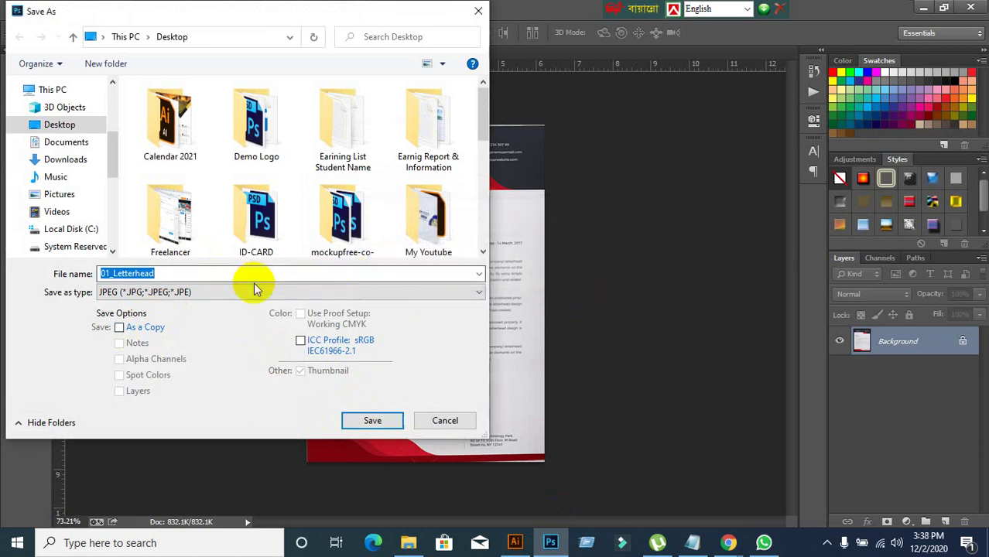
click(201, 273)
text(1)
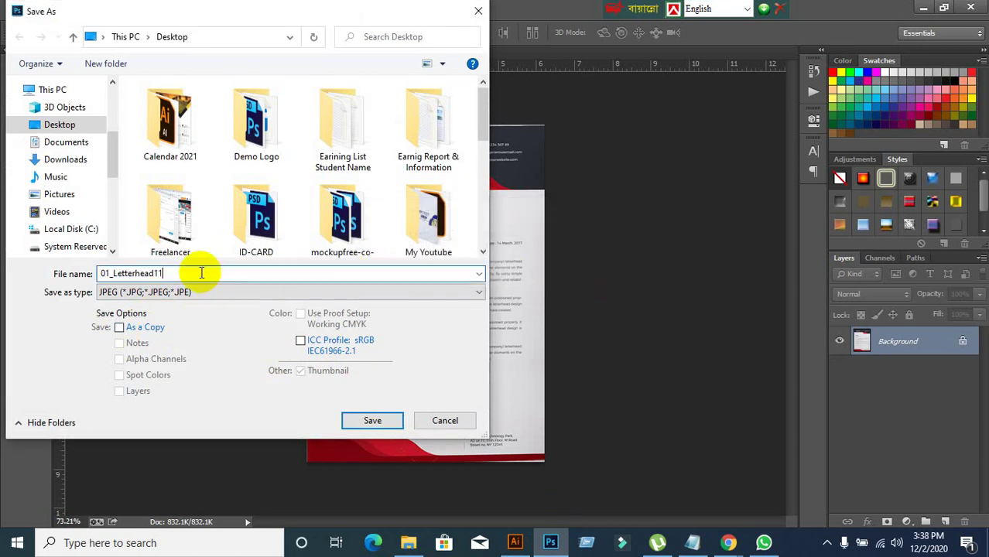
text(1)
click(352, 422)
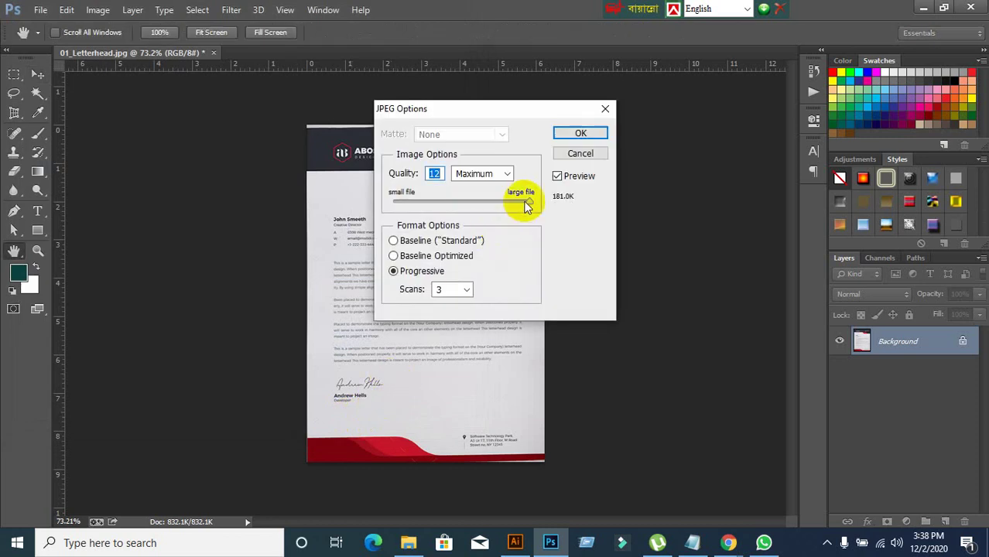
- Compare the JPEG file size at quality levels 9, 8, 7 and 11, and cancel the save
drag(526, 203, 496, 204)
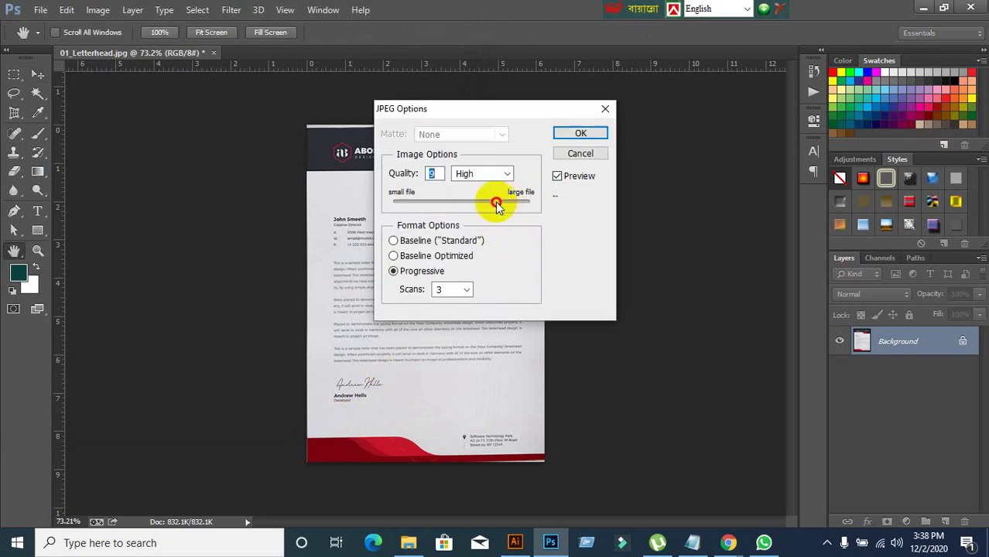
click(481, 205)
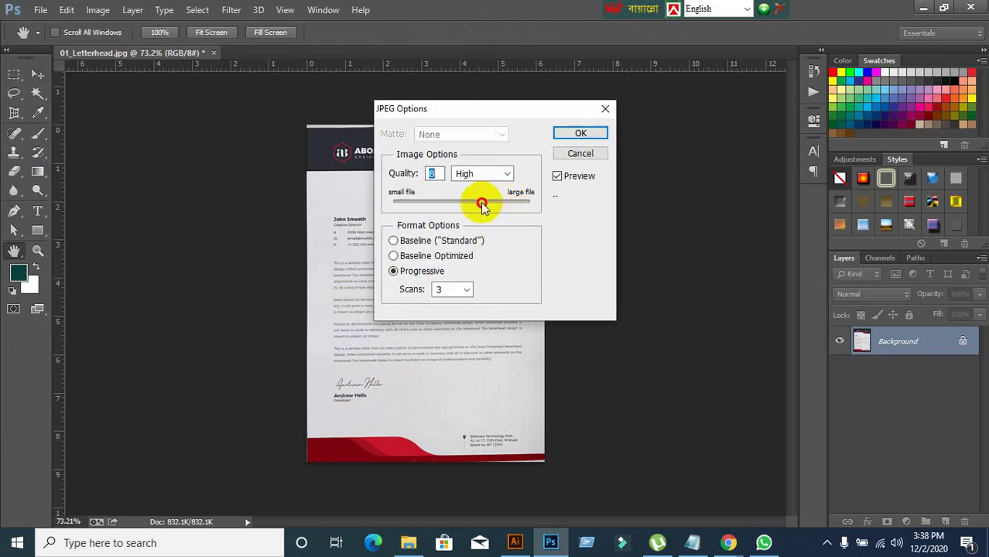
mouse_move(481, 202)
mouse_down()
mouse_move(489, 209)
mouse_move(480, 208)
mouse_up()
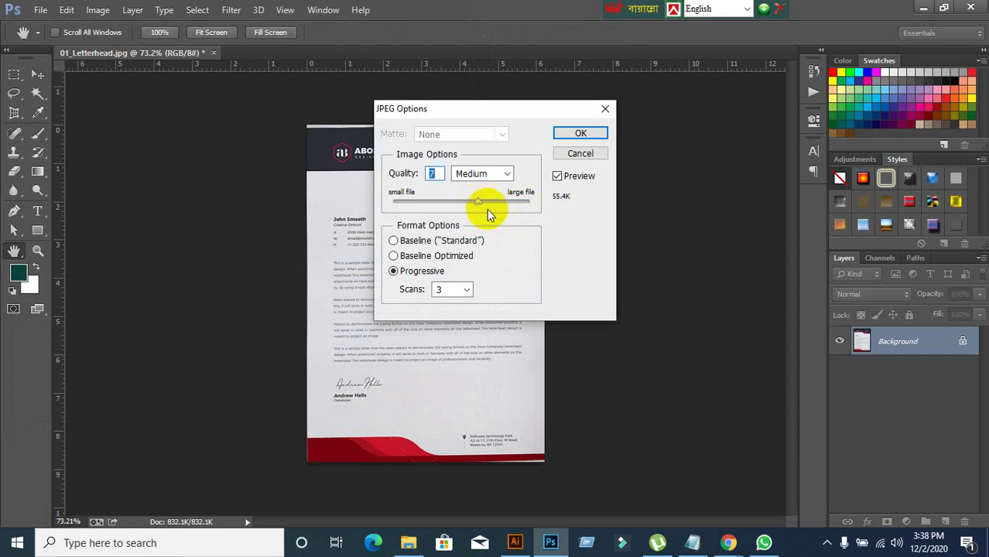
drag(479, 204, 513, 201)
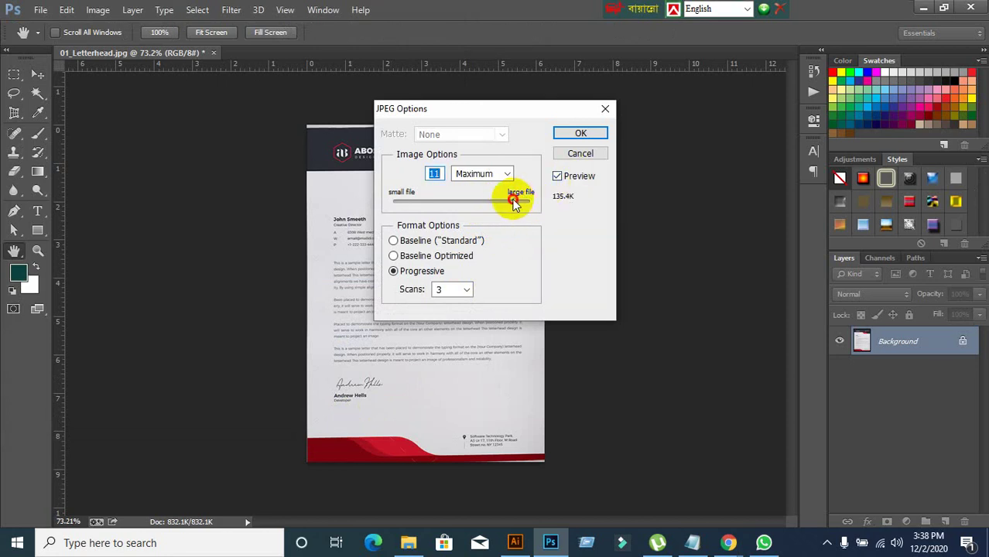
click(581, 153)
key(v)
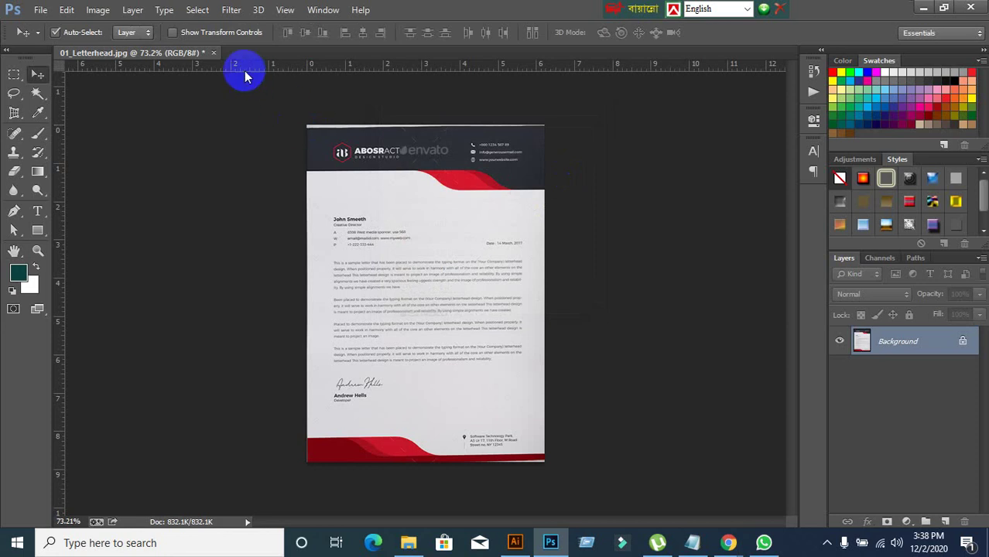
- Close 01_Letterhead.jpg without saving its changes and minimize Photoshop
click(214, 52)
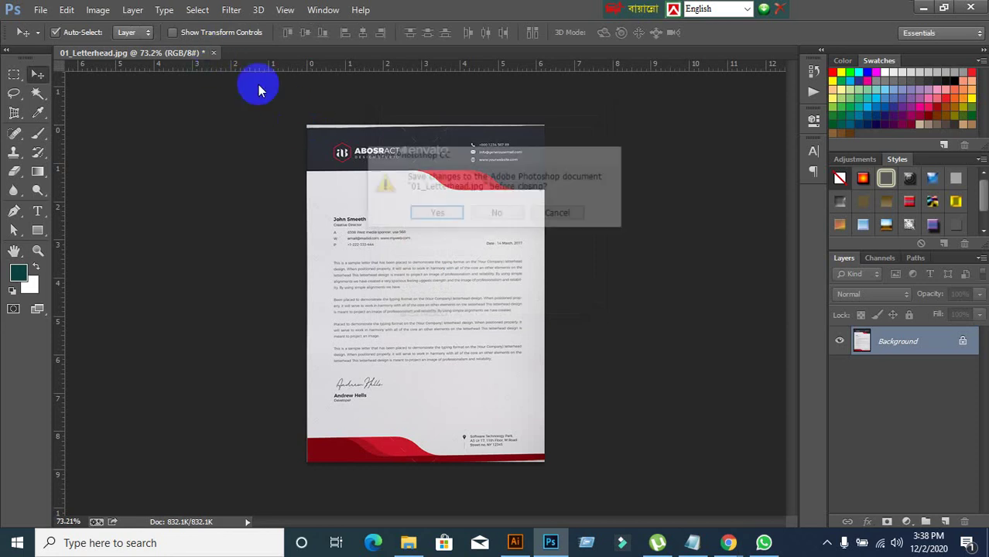
click(507, 212)
click(923, 10)
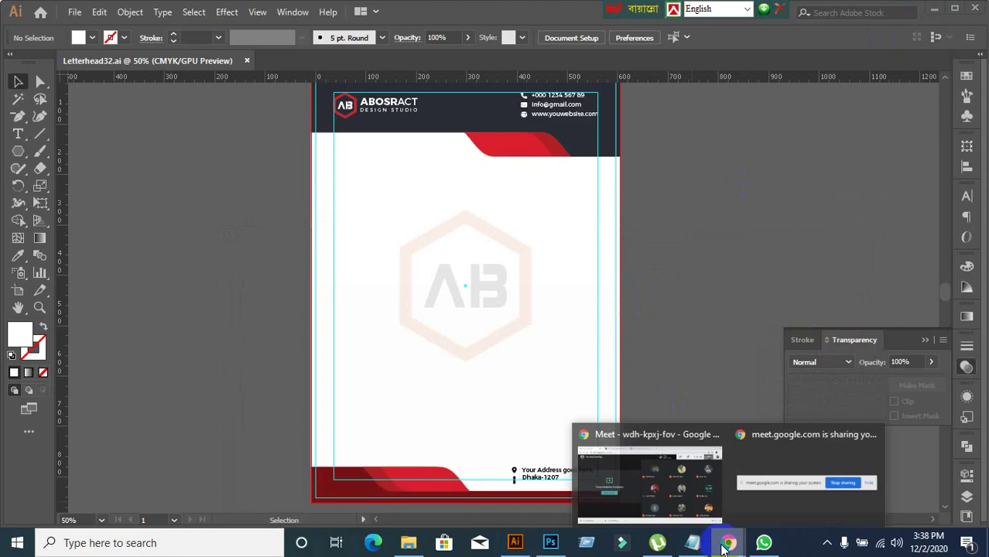
- Switch to Chrome and close the GraphicRiver letterhead and Font Awesome cheatsheet pages, leaving the Google Meet call open
click(629, 478)
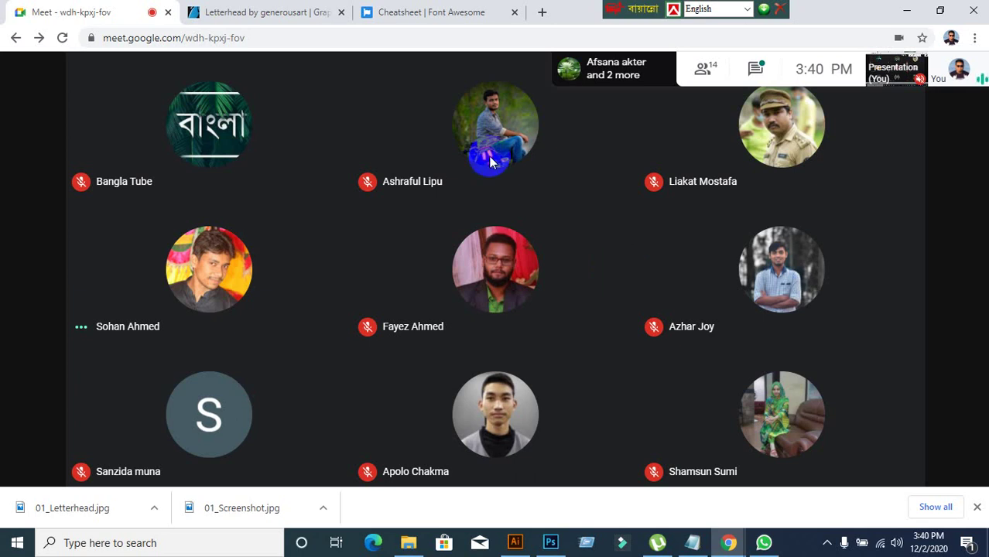
click(293, 23)
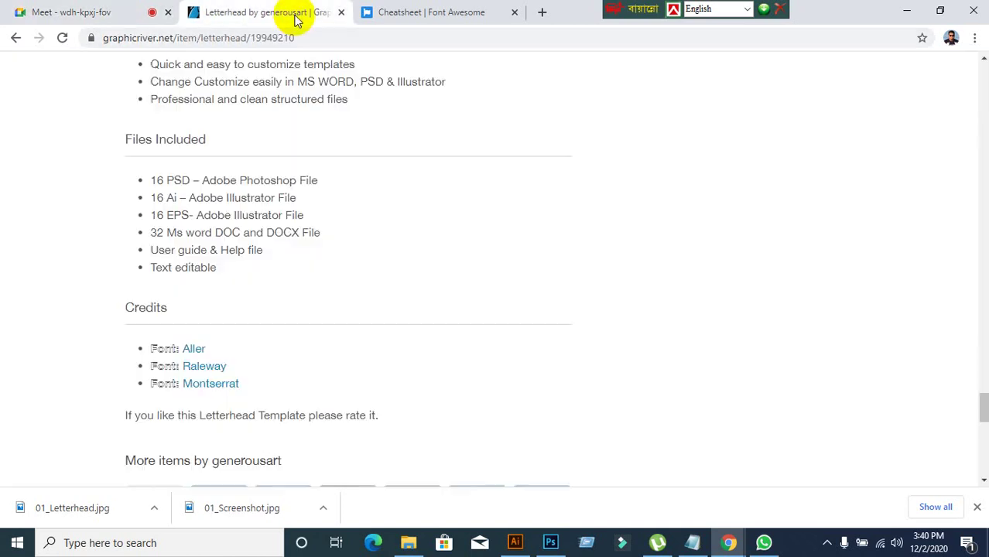
click(340, 12)
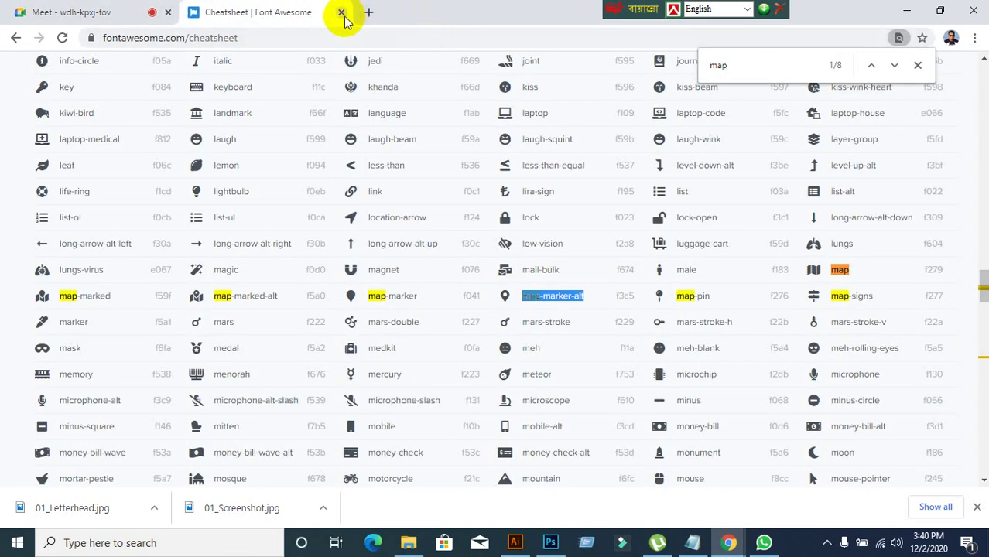
click(340, 13)
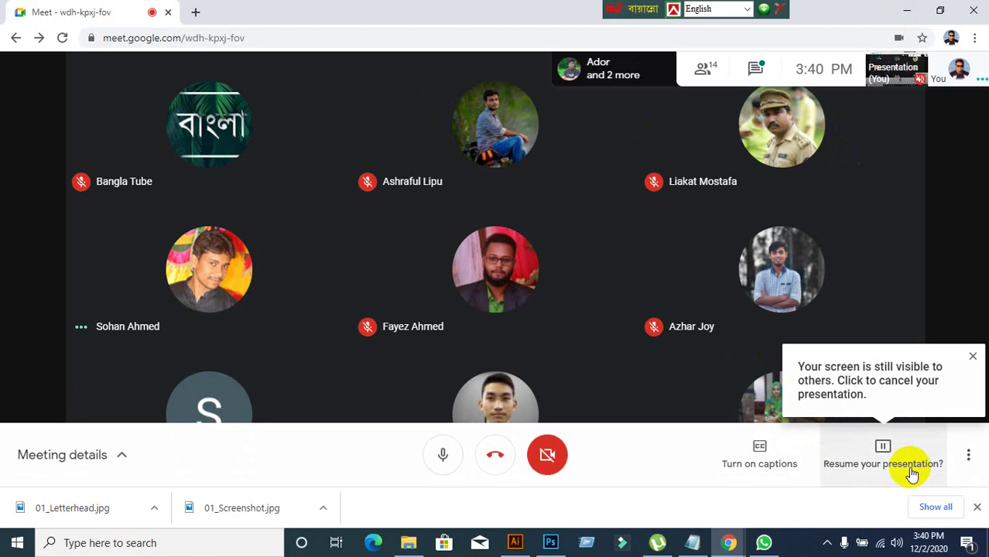
- Resume presenting the screen in the Google Meet call and minimize Chrome
click(913, 474)
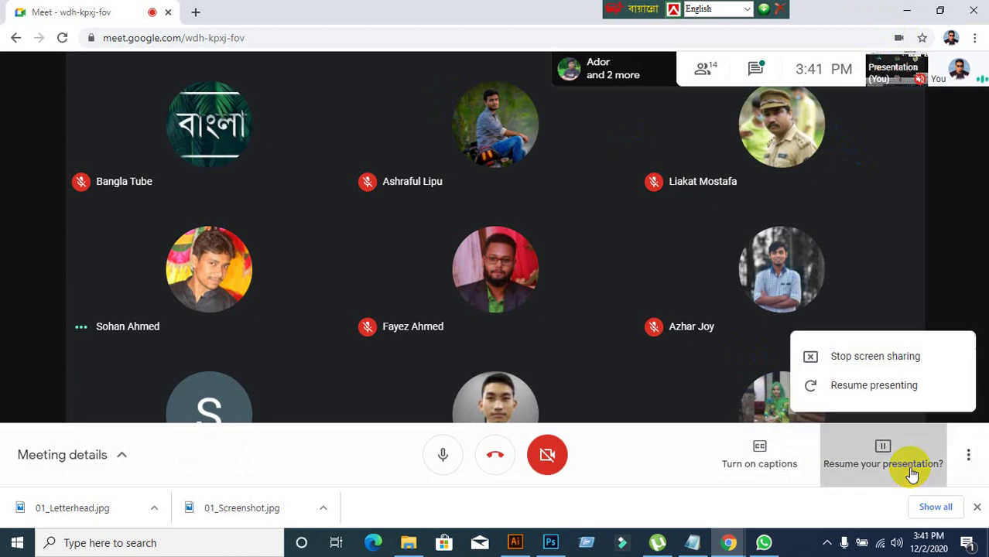
click(846, 398)
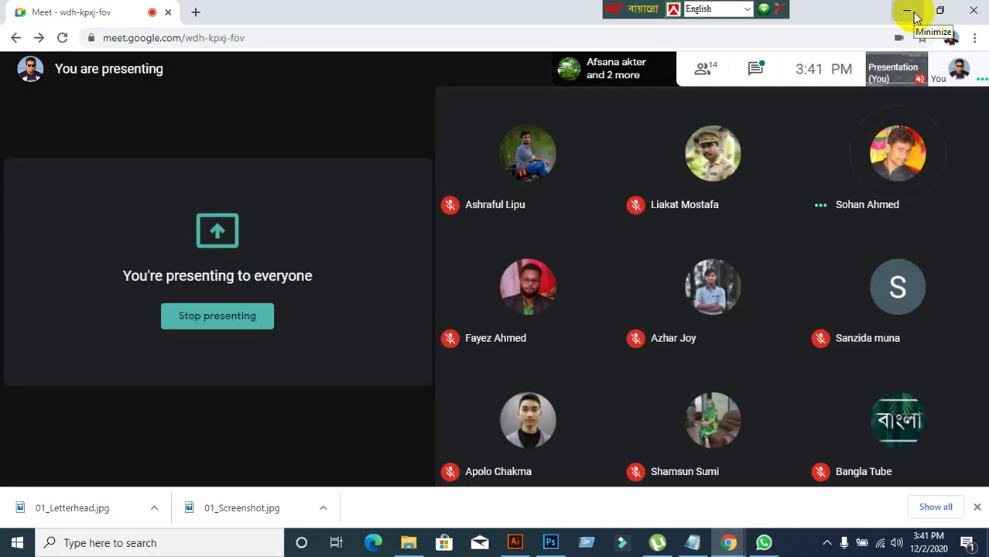
click(914, 16)
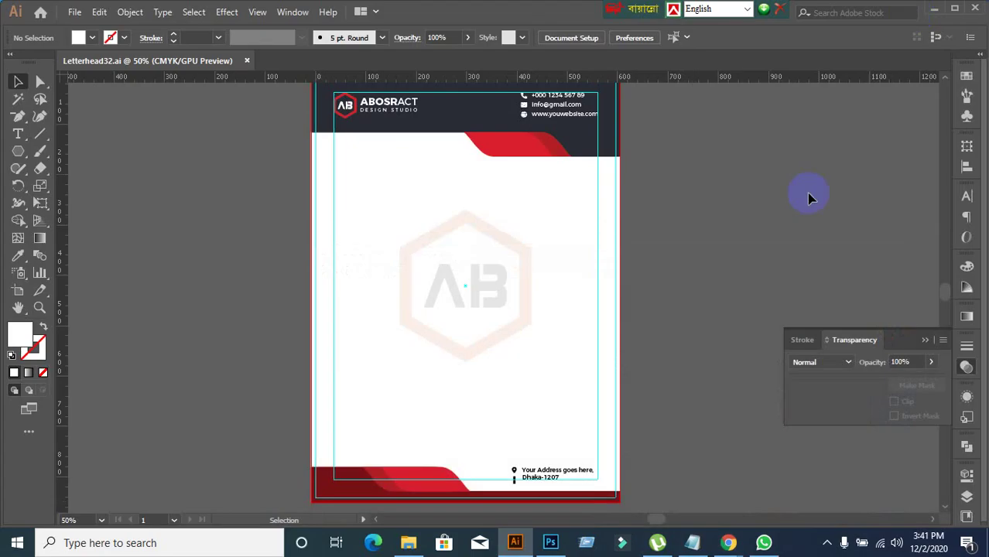
- Minimize Illustrator and move the "31, 32 Earning Link Microworkers Link" text file to a free spot on the desktop
click(935, 11)
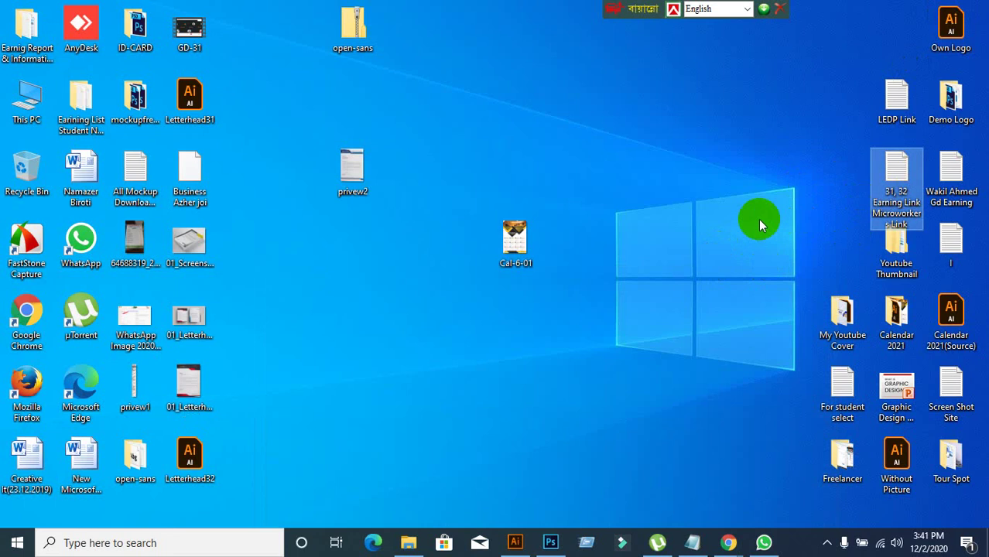
click(894, 194)
drag(894, 194, 786, 194)
click(781, 281)
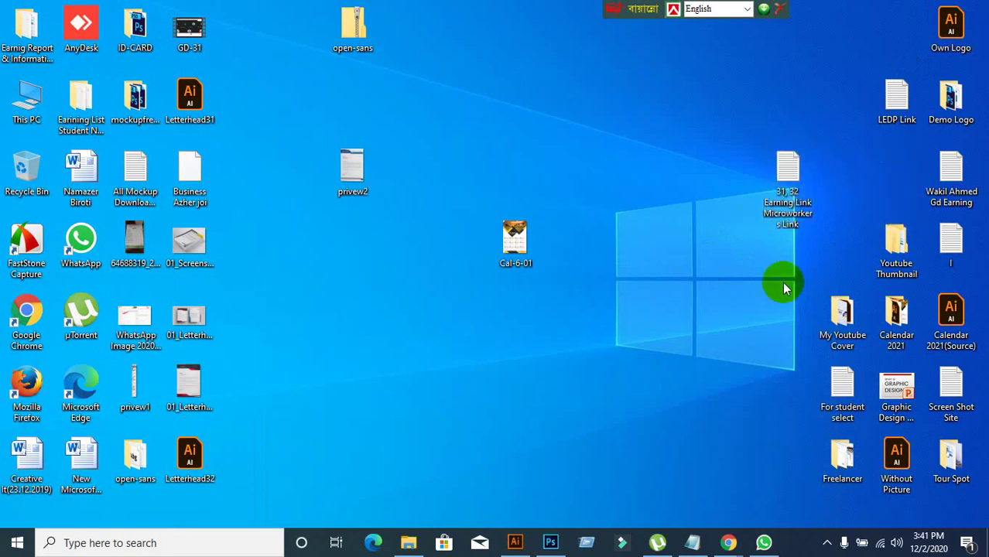
- Open the "31, 32 Earning Link Microworkers Link" file in Notepad, view its spreadsheet link maximized, and minimize it
double_click(777, 198)
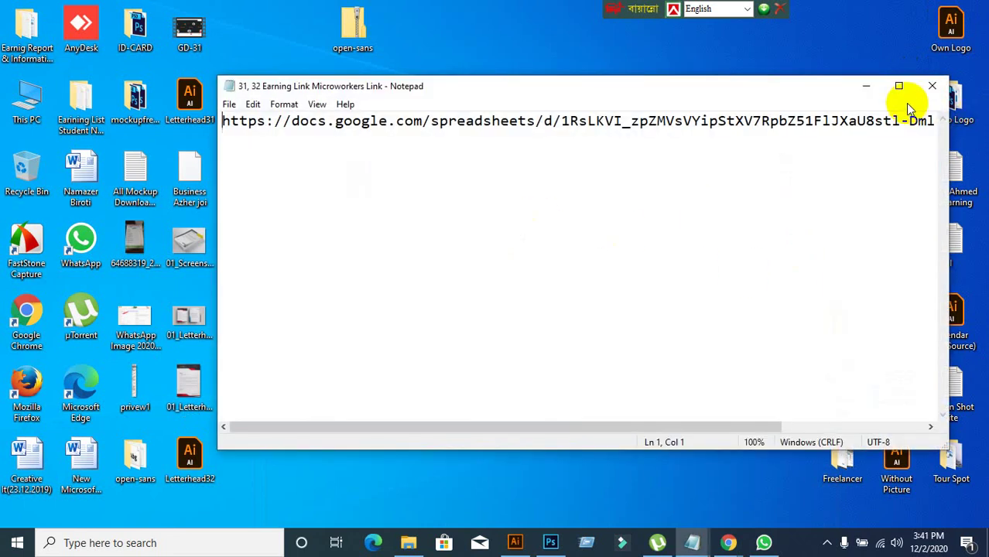
click(897, 85)
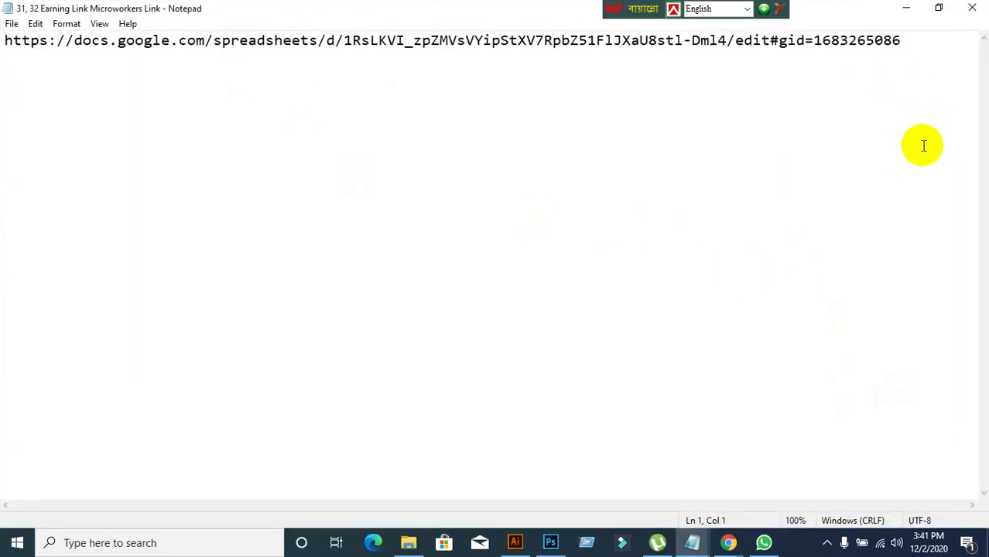
click(906, 7)
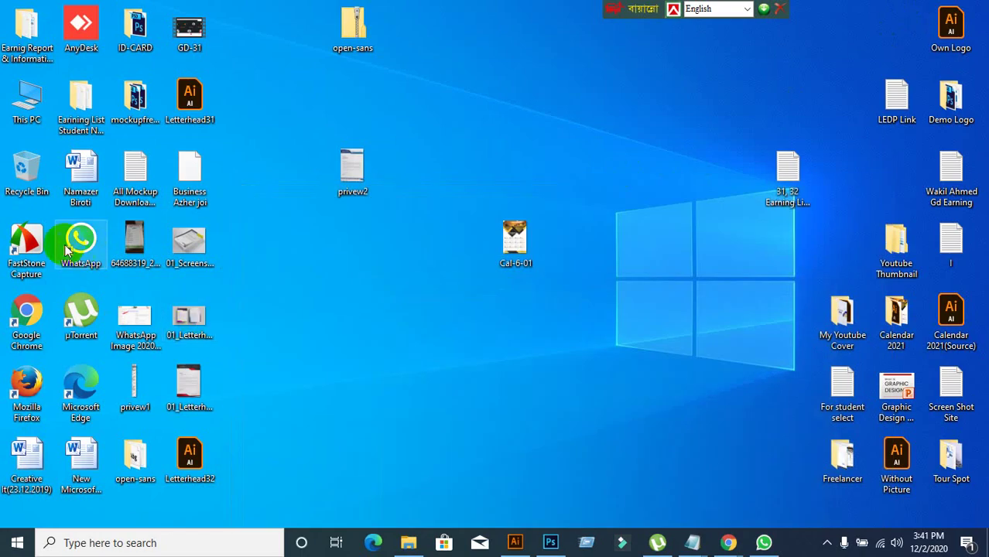